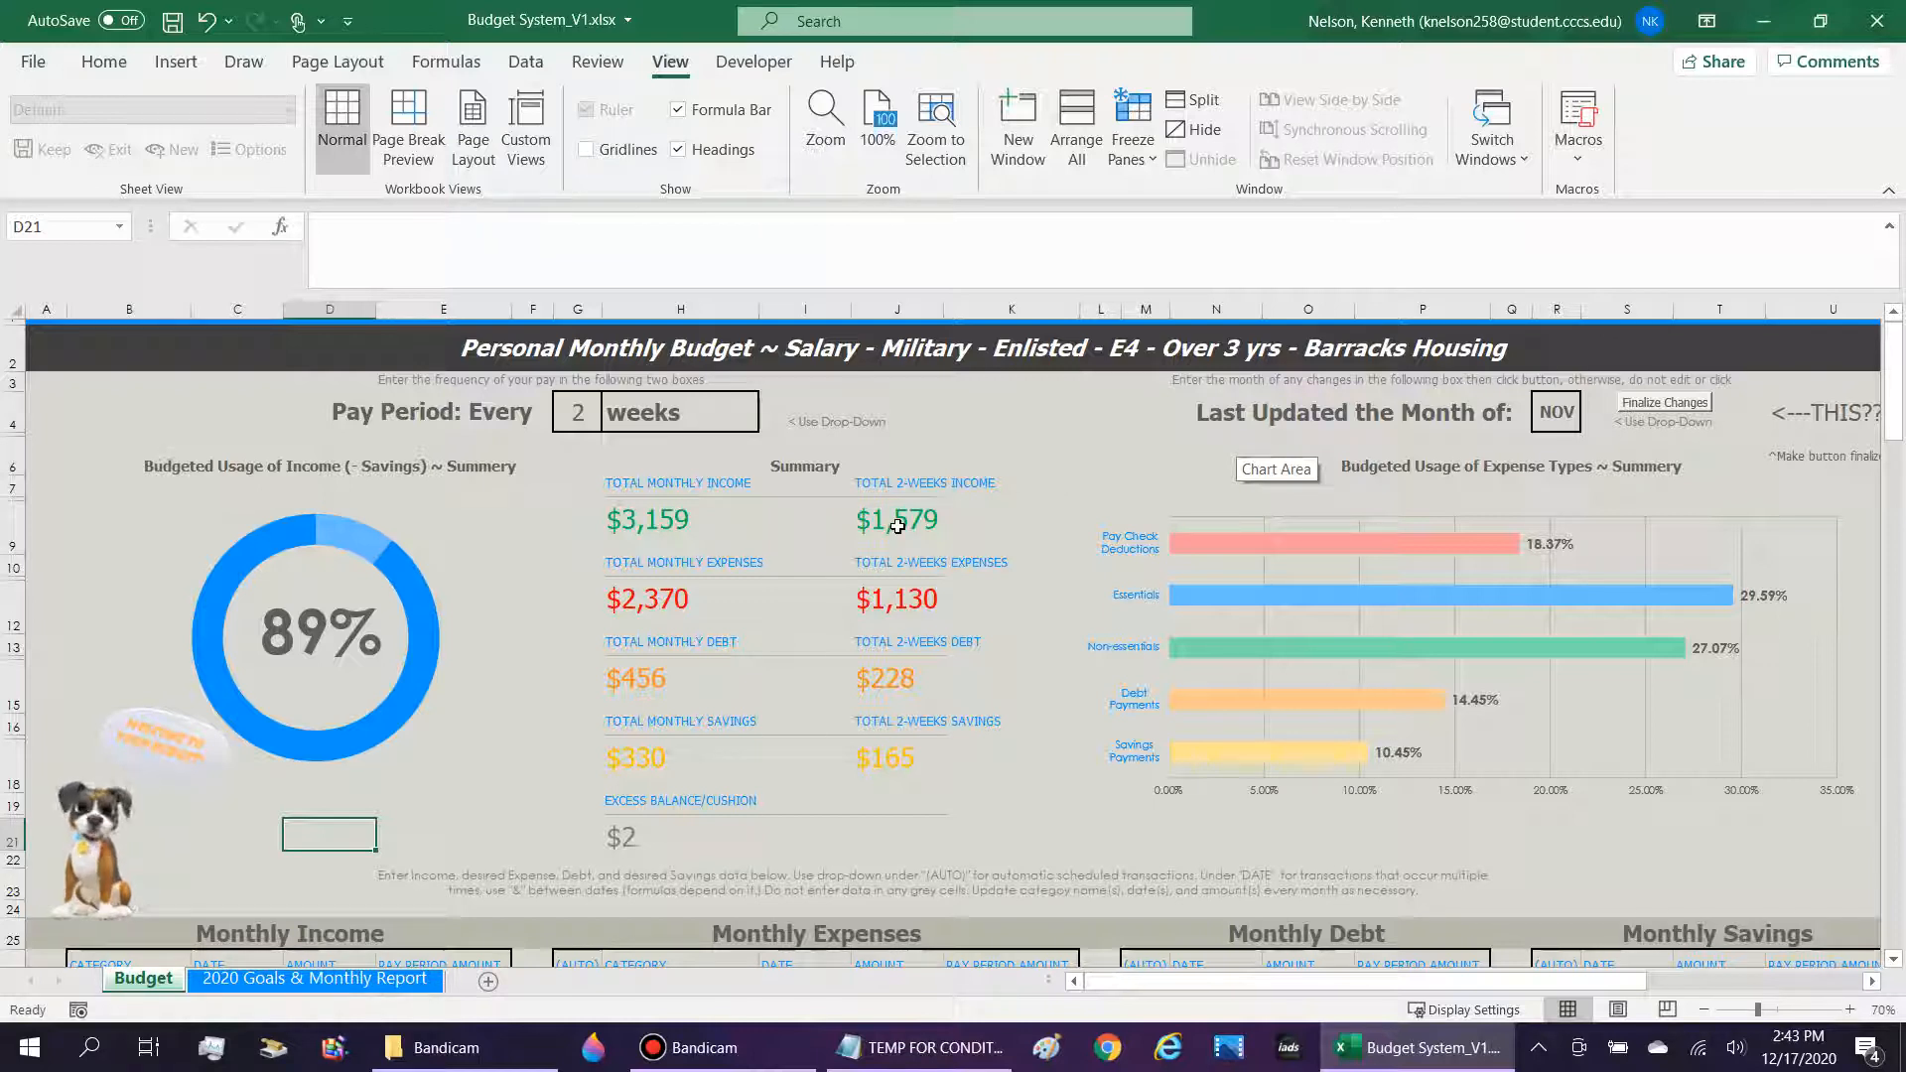
# Examine the Monthly Expenses section of the Budget sheet, covering the Vehicle Insurance, Fuel and Cell phone categories, amounts and dates.
pyautogui.moveTo(167, 880)
pyautogui.click(109, 853)
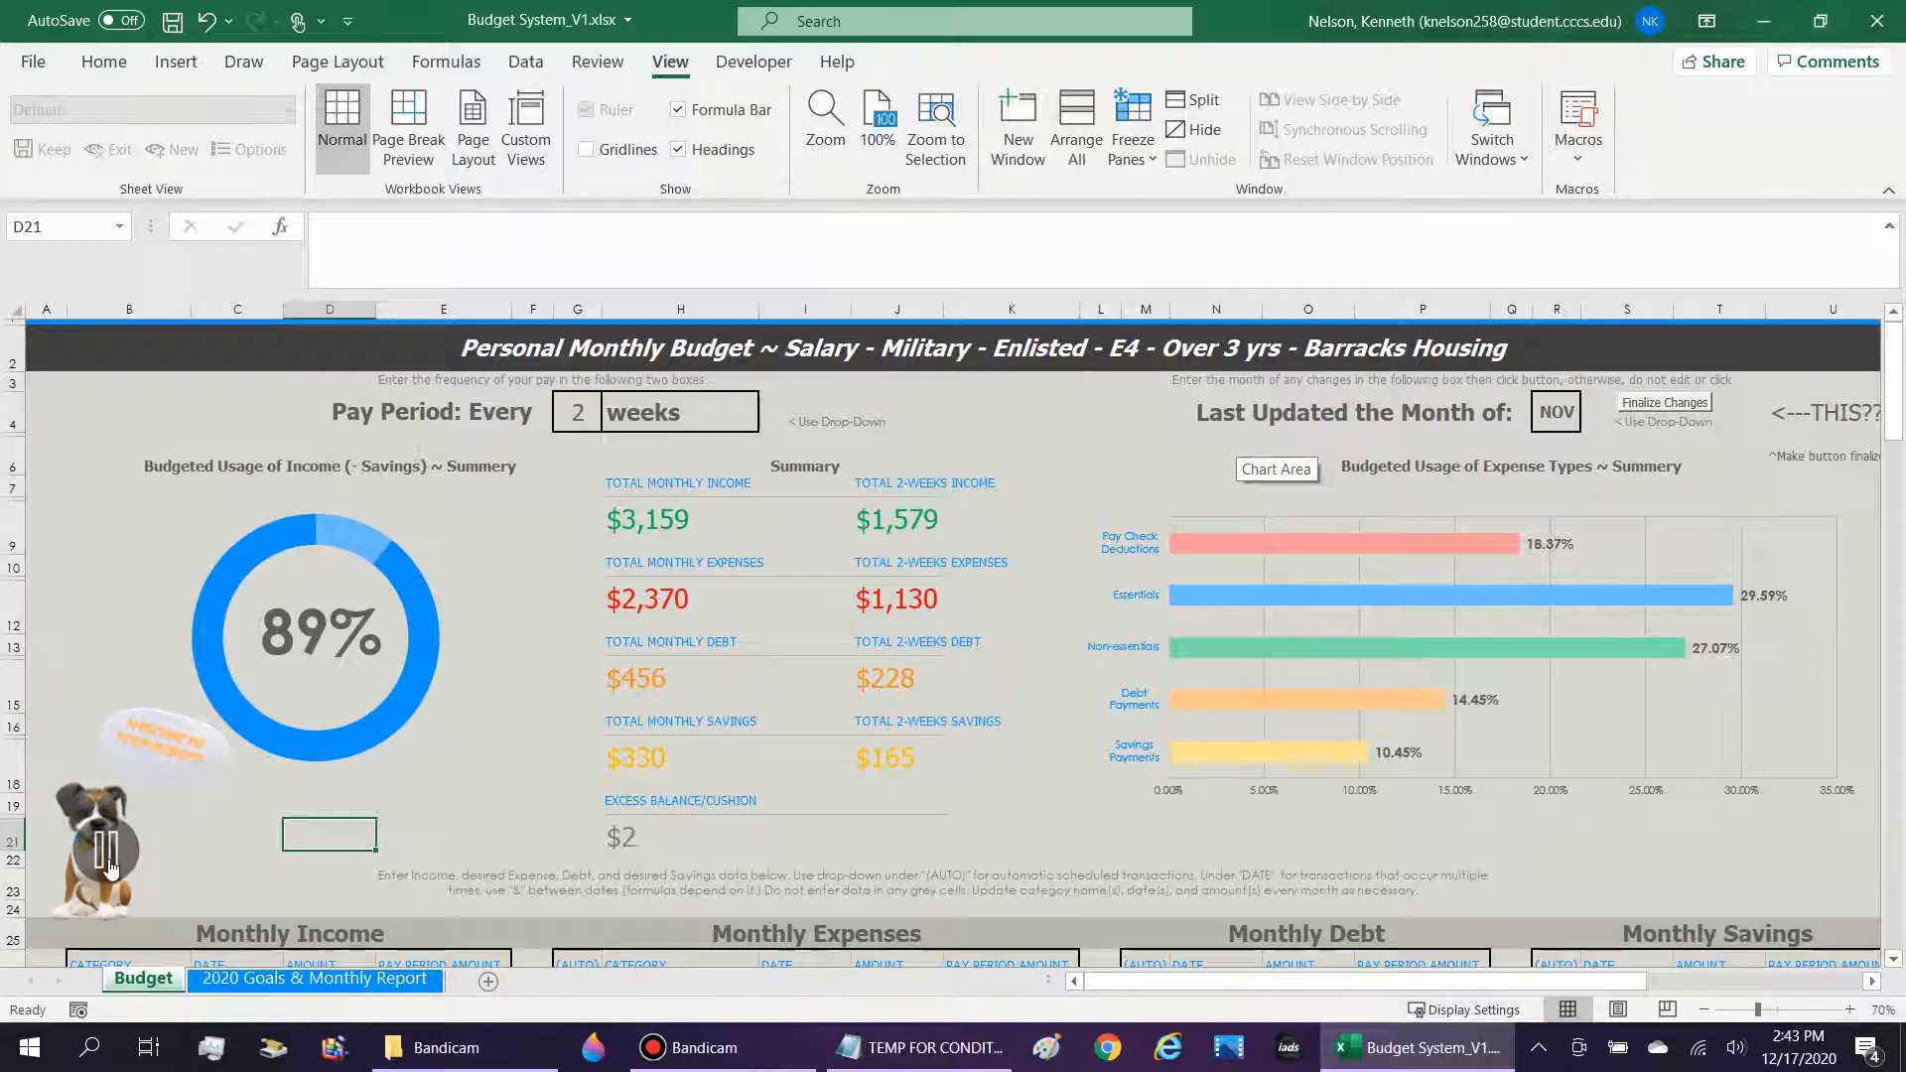
pyautogui.scroll(-7, 747, 577)
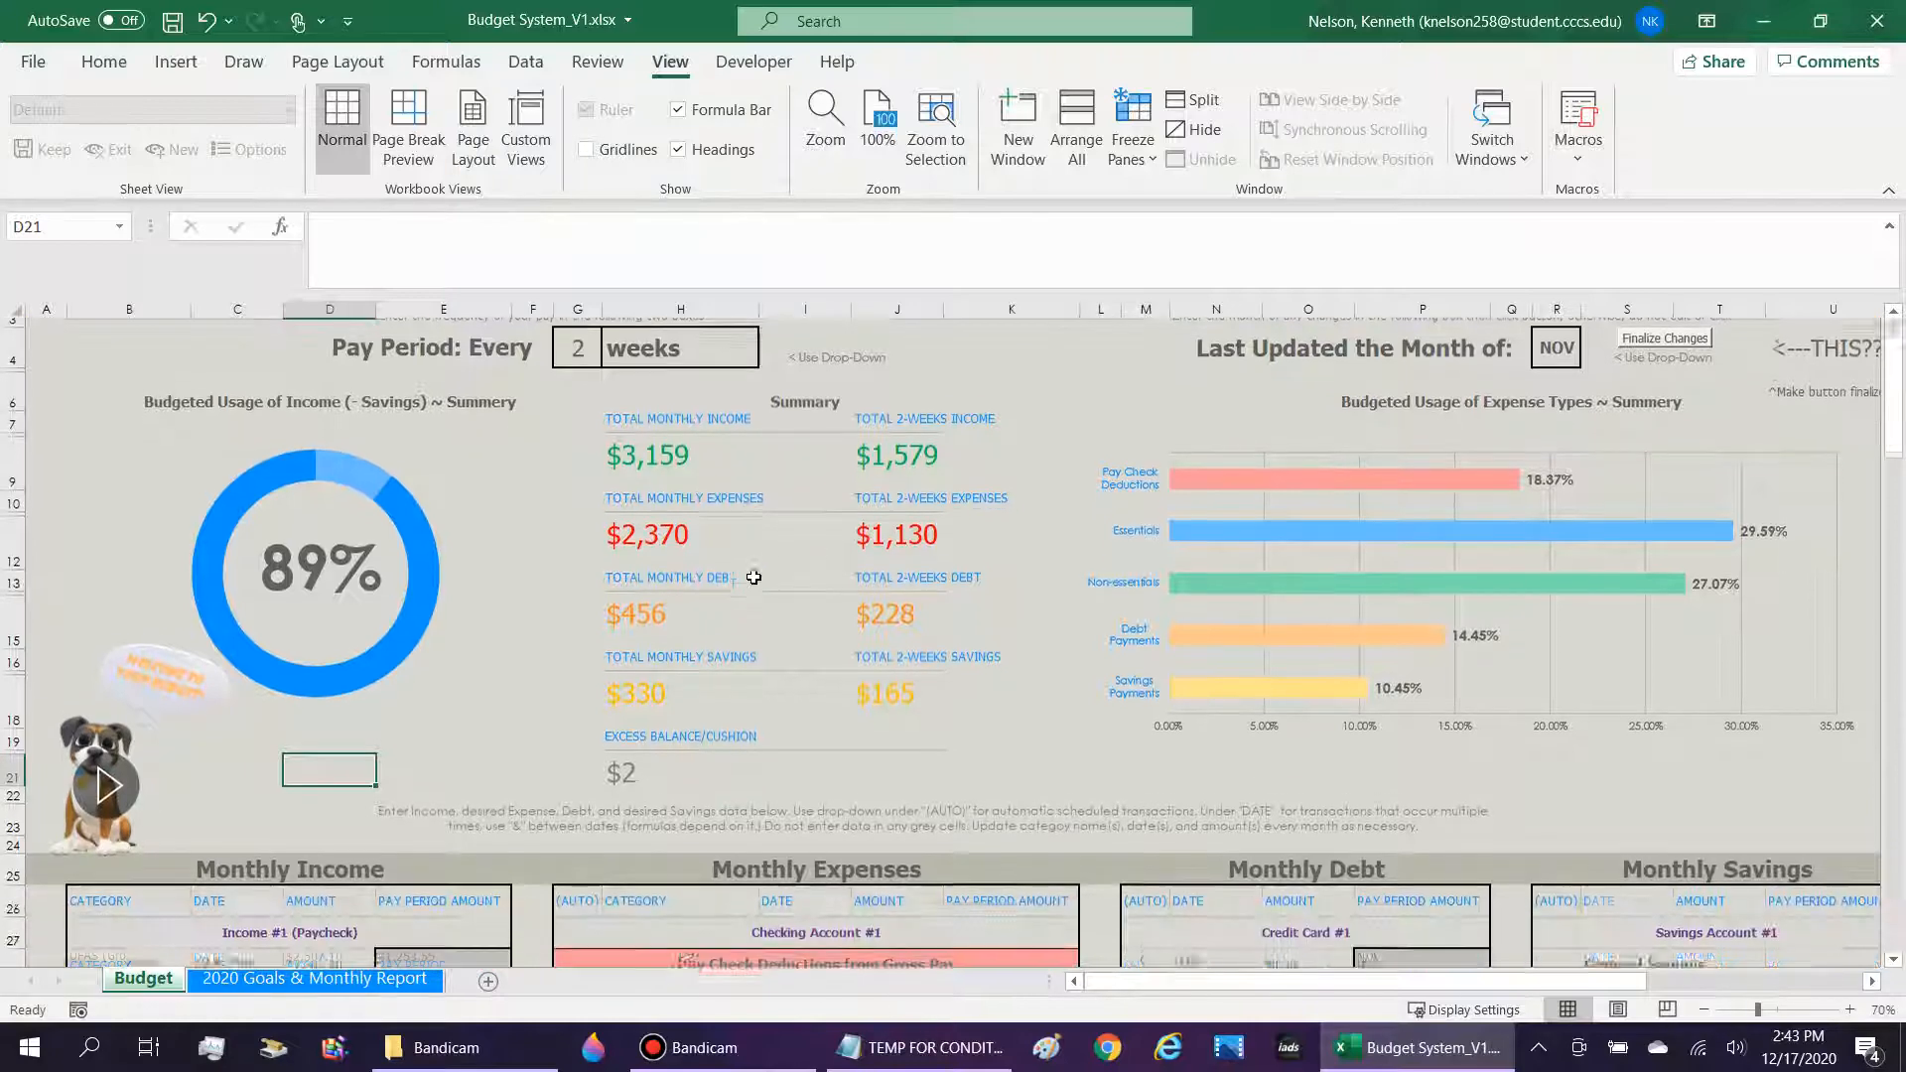
pyautogui.click(663, 662)
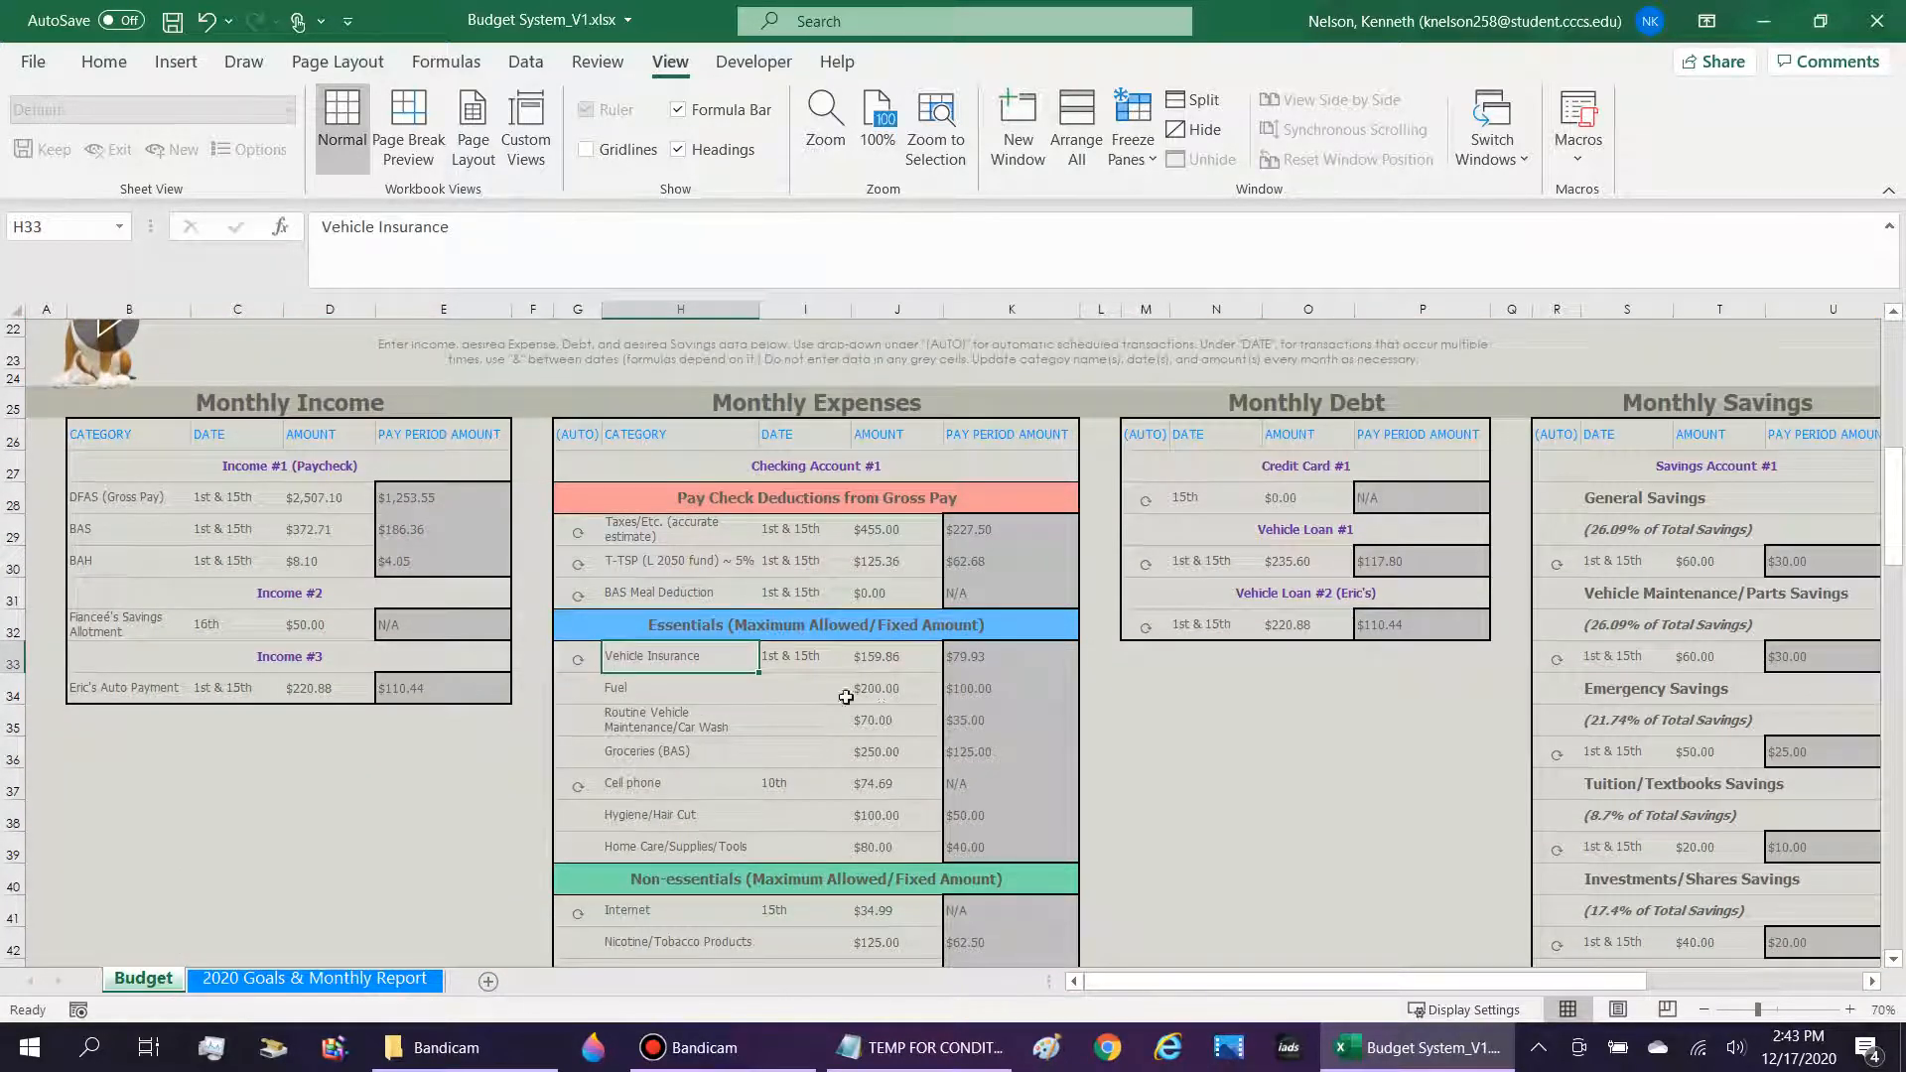
pyautogui.click(890, 706)
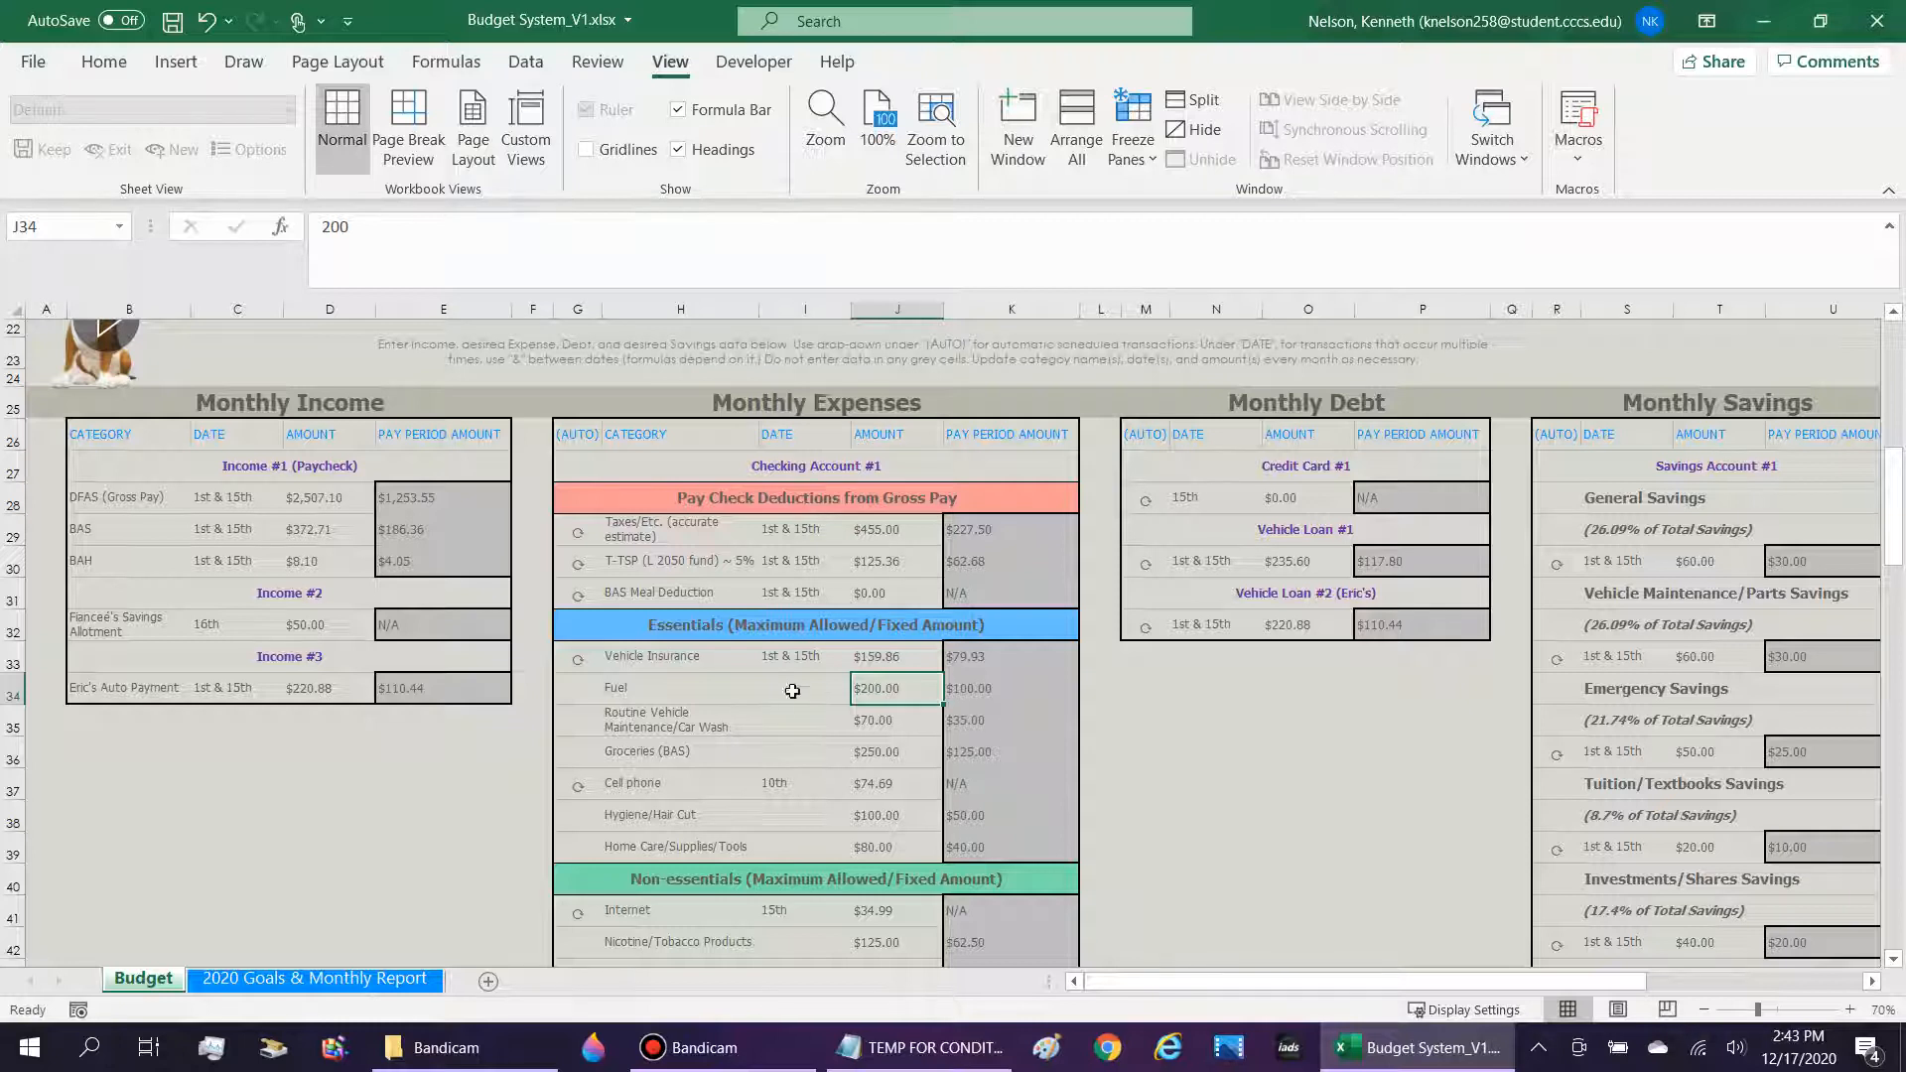
pyautogui.click(899, 785)
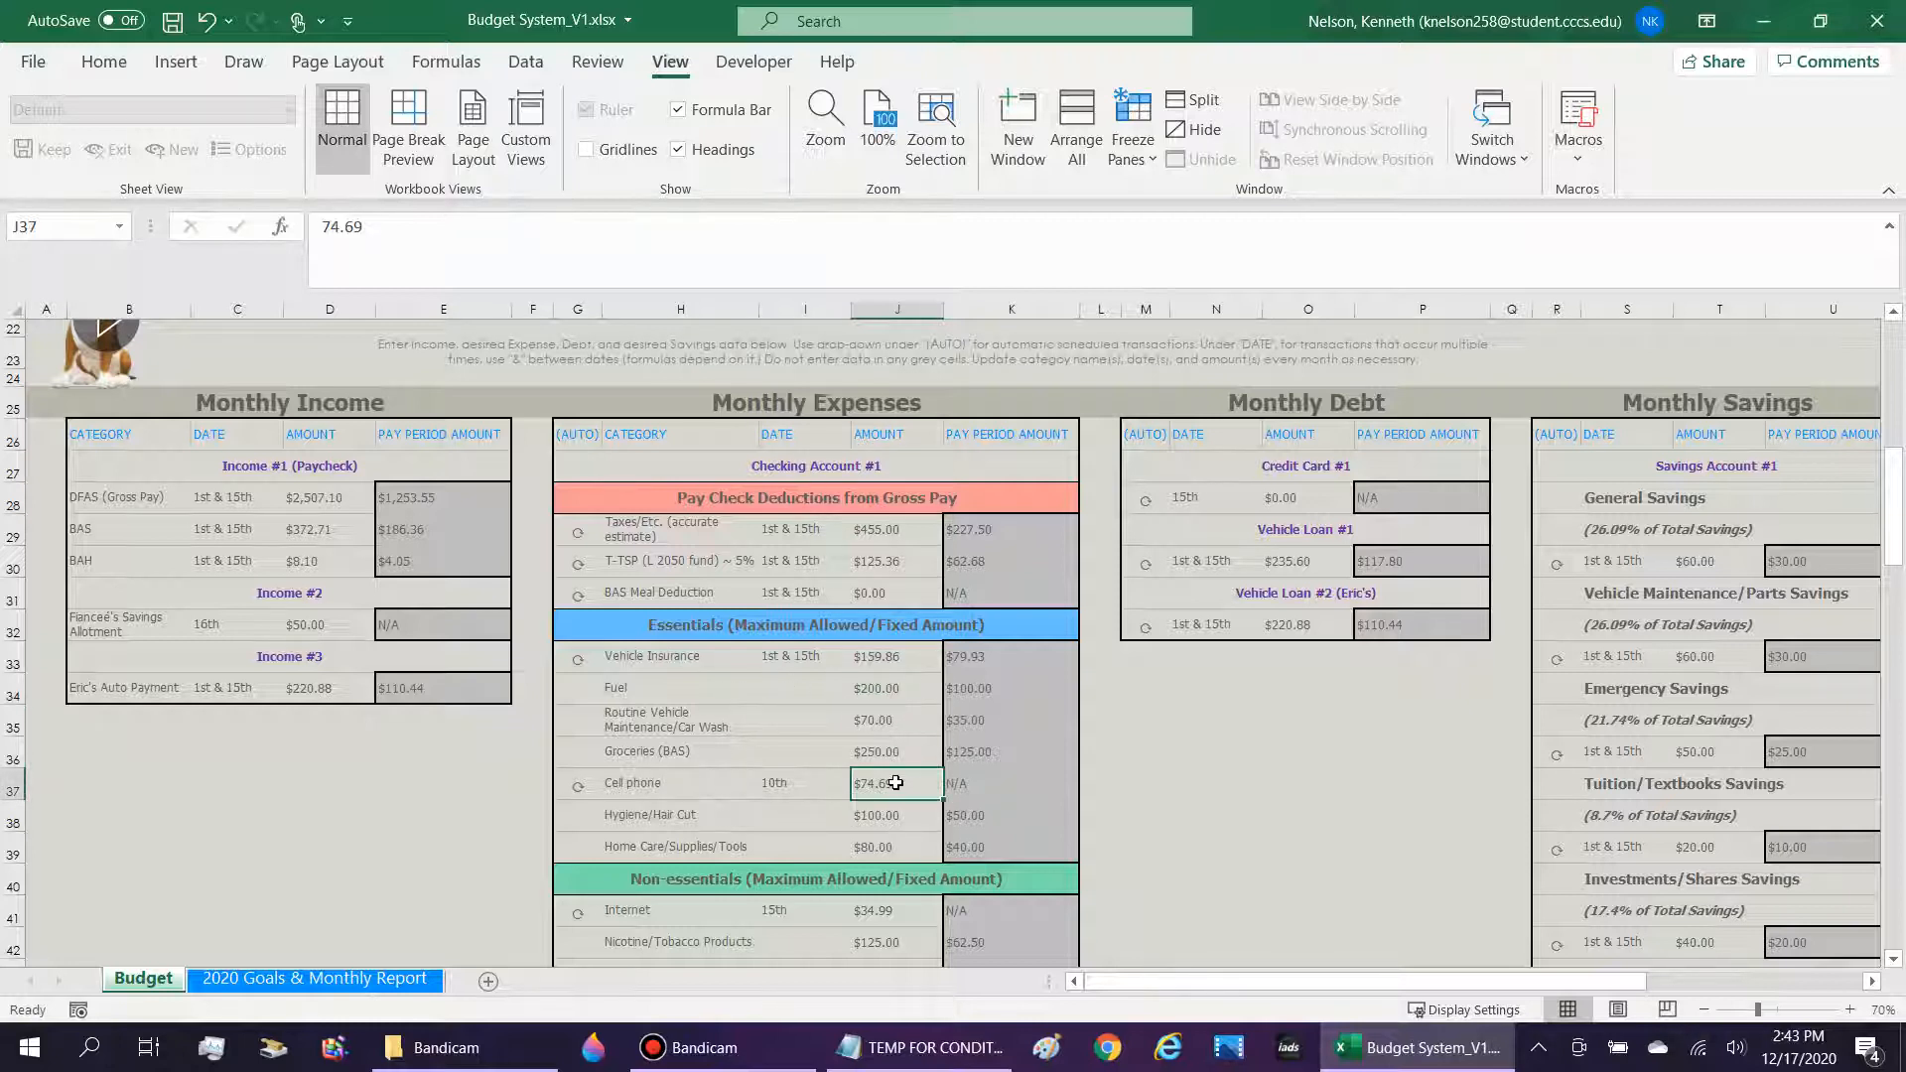
pyautogui.click(666, 785)
pyautogui.click(890, 781)
pyautogui.click(800, 785)
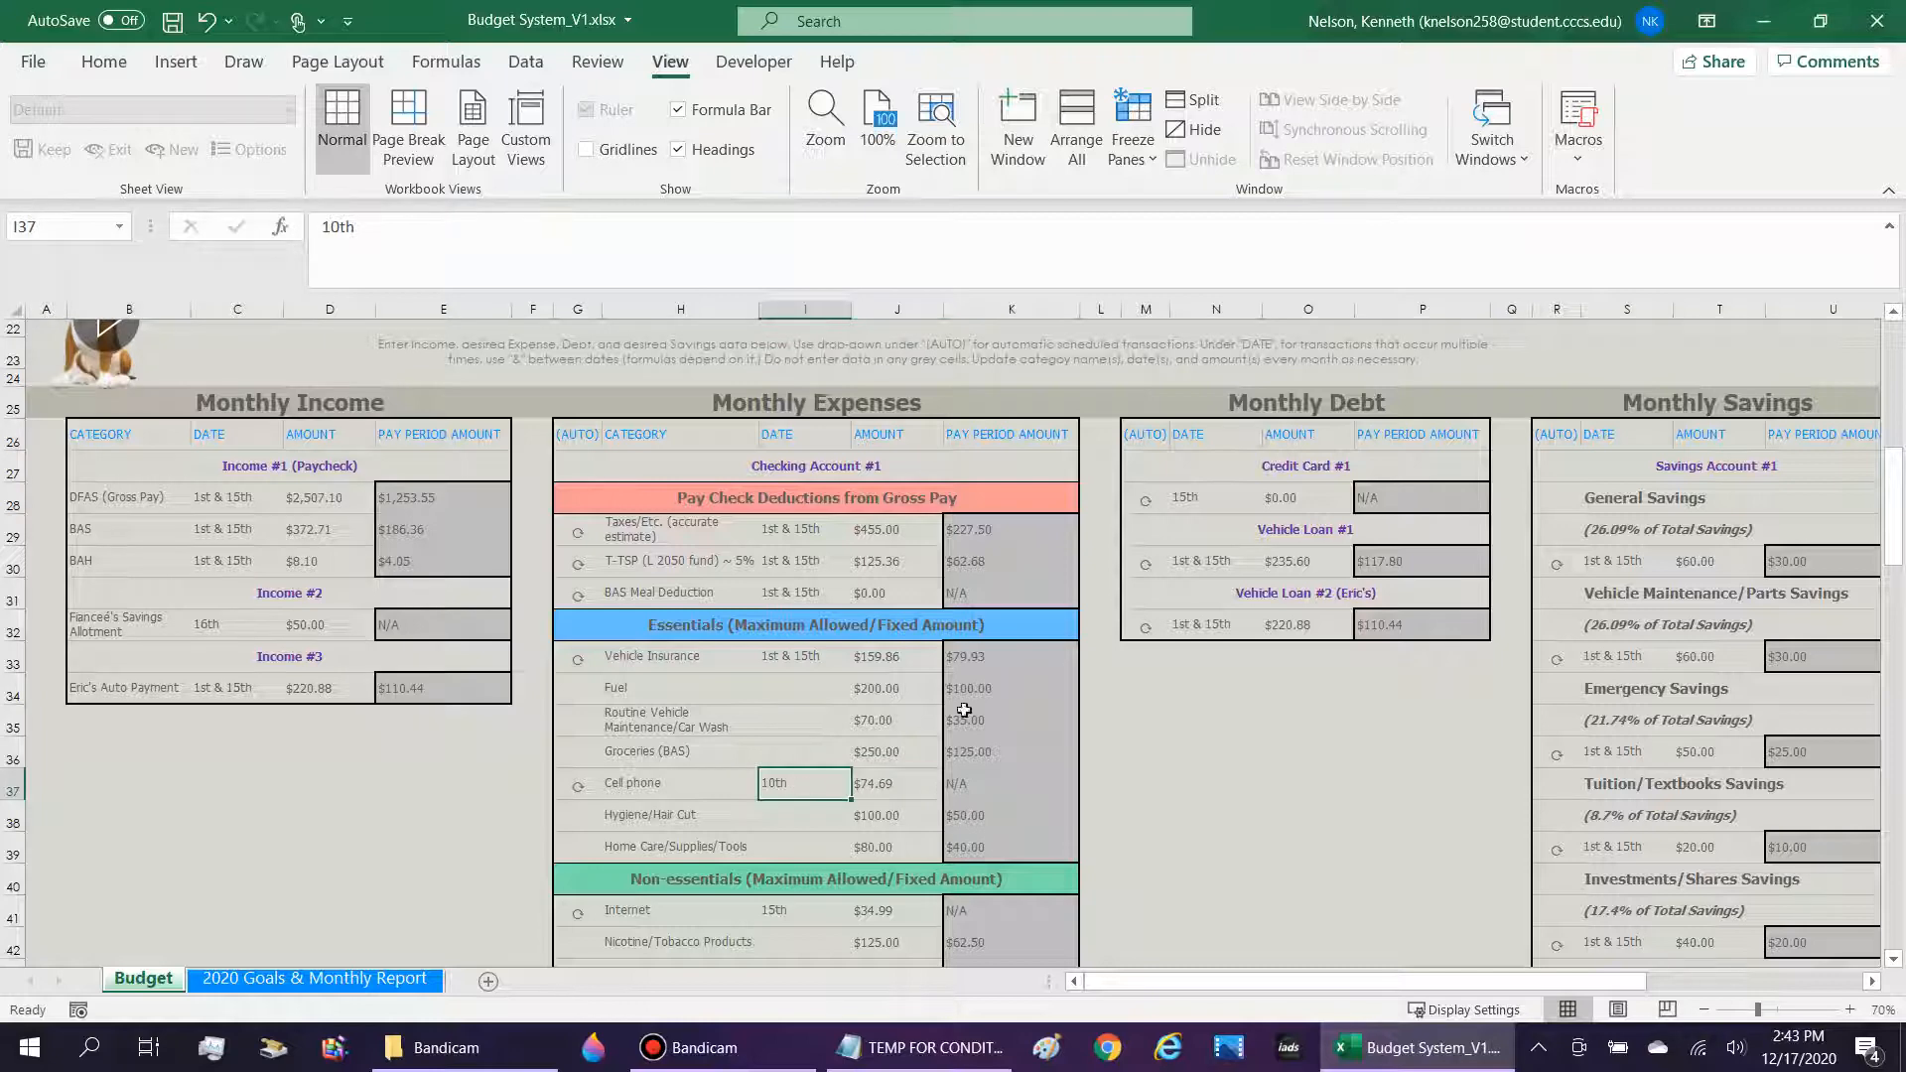
# Examine the Pay Period Amount column of the Monthly Expenses, including the Groceries formula and its monthly amount.
pyautogui.click(998, 564)
pyautogui.moveTo(1012, 522); pyautogui.dragTo(1022, 856)
pyautogui.click(1004, 427)
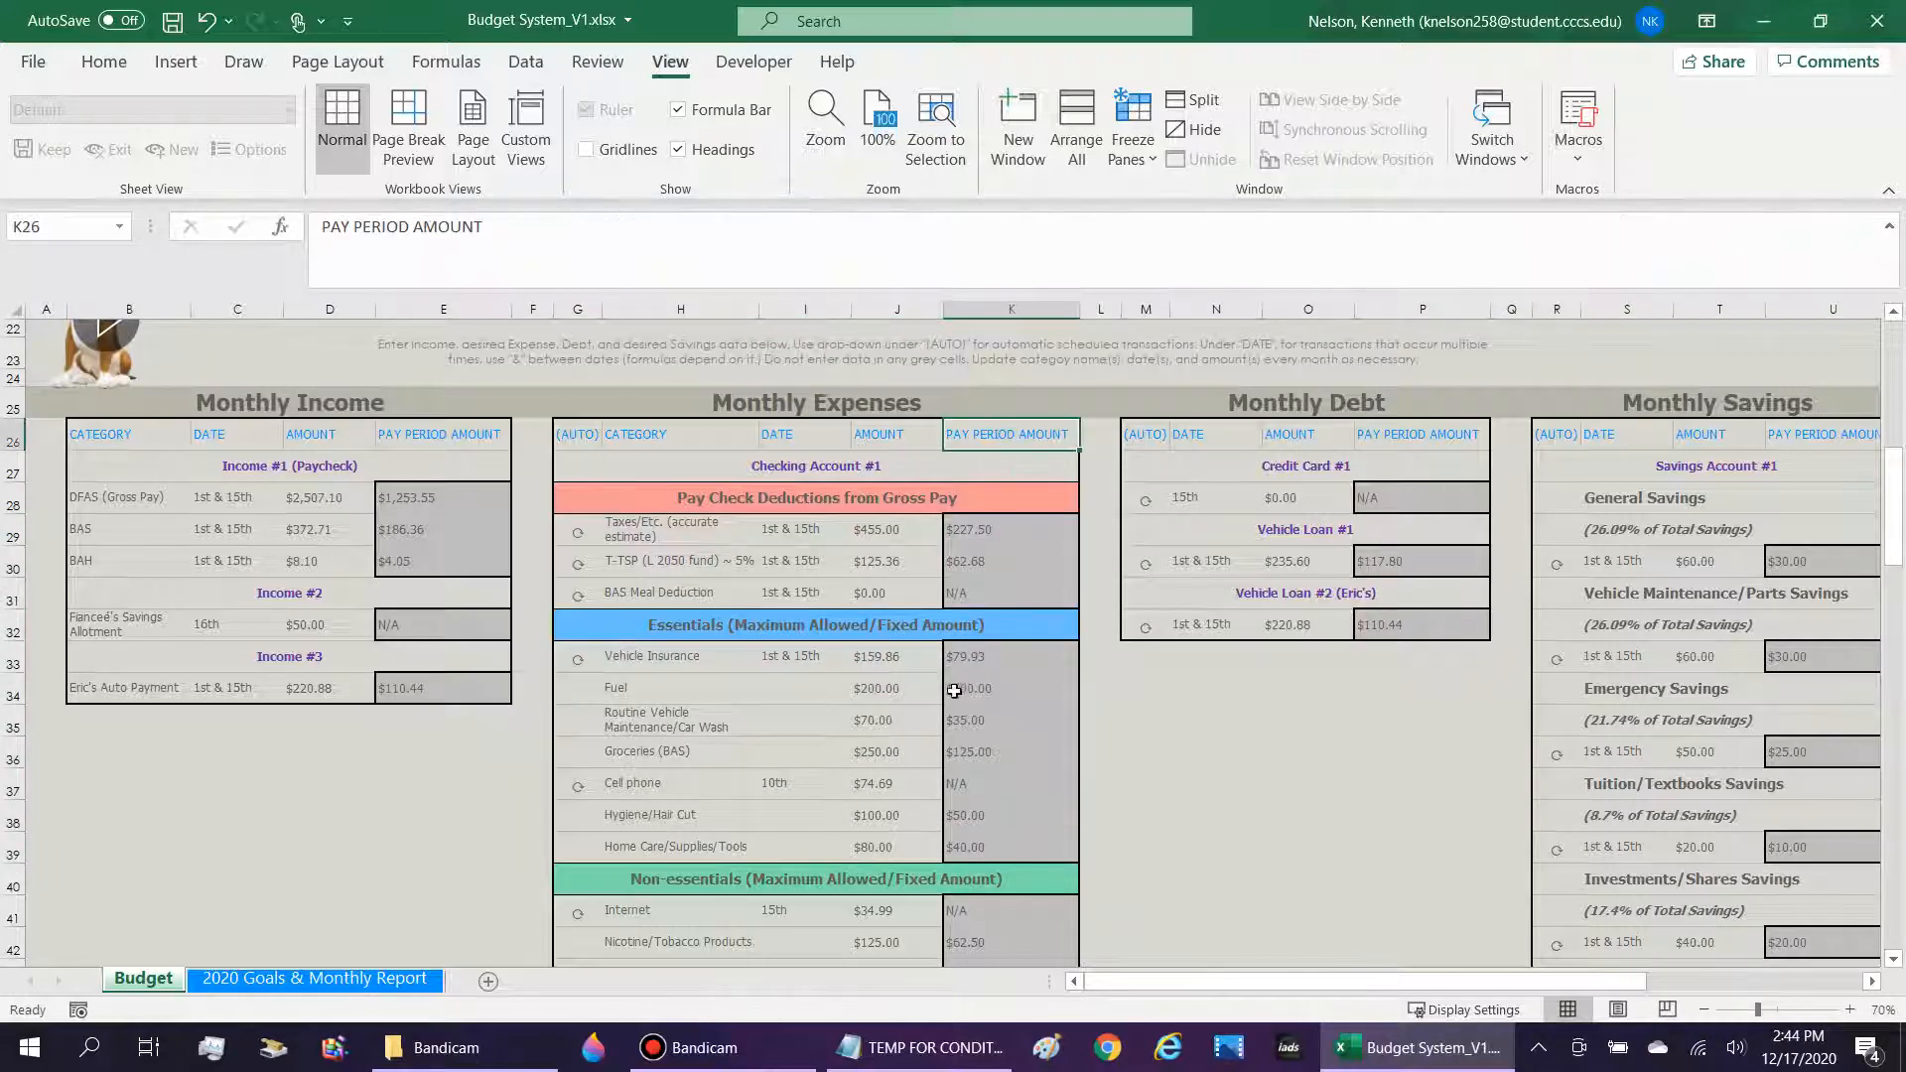
pyautogui.scroll(7, 954, 690)
pyautogui.scroll(-9, 1002, 593)
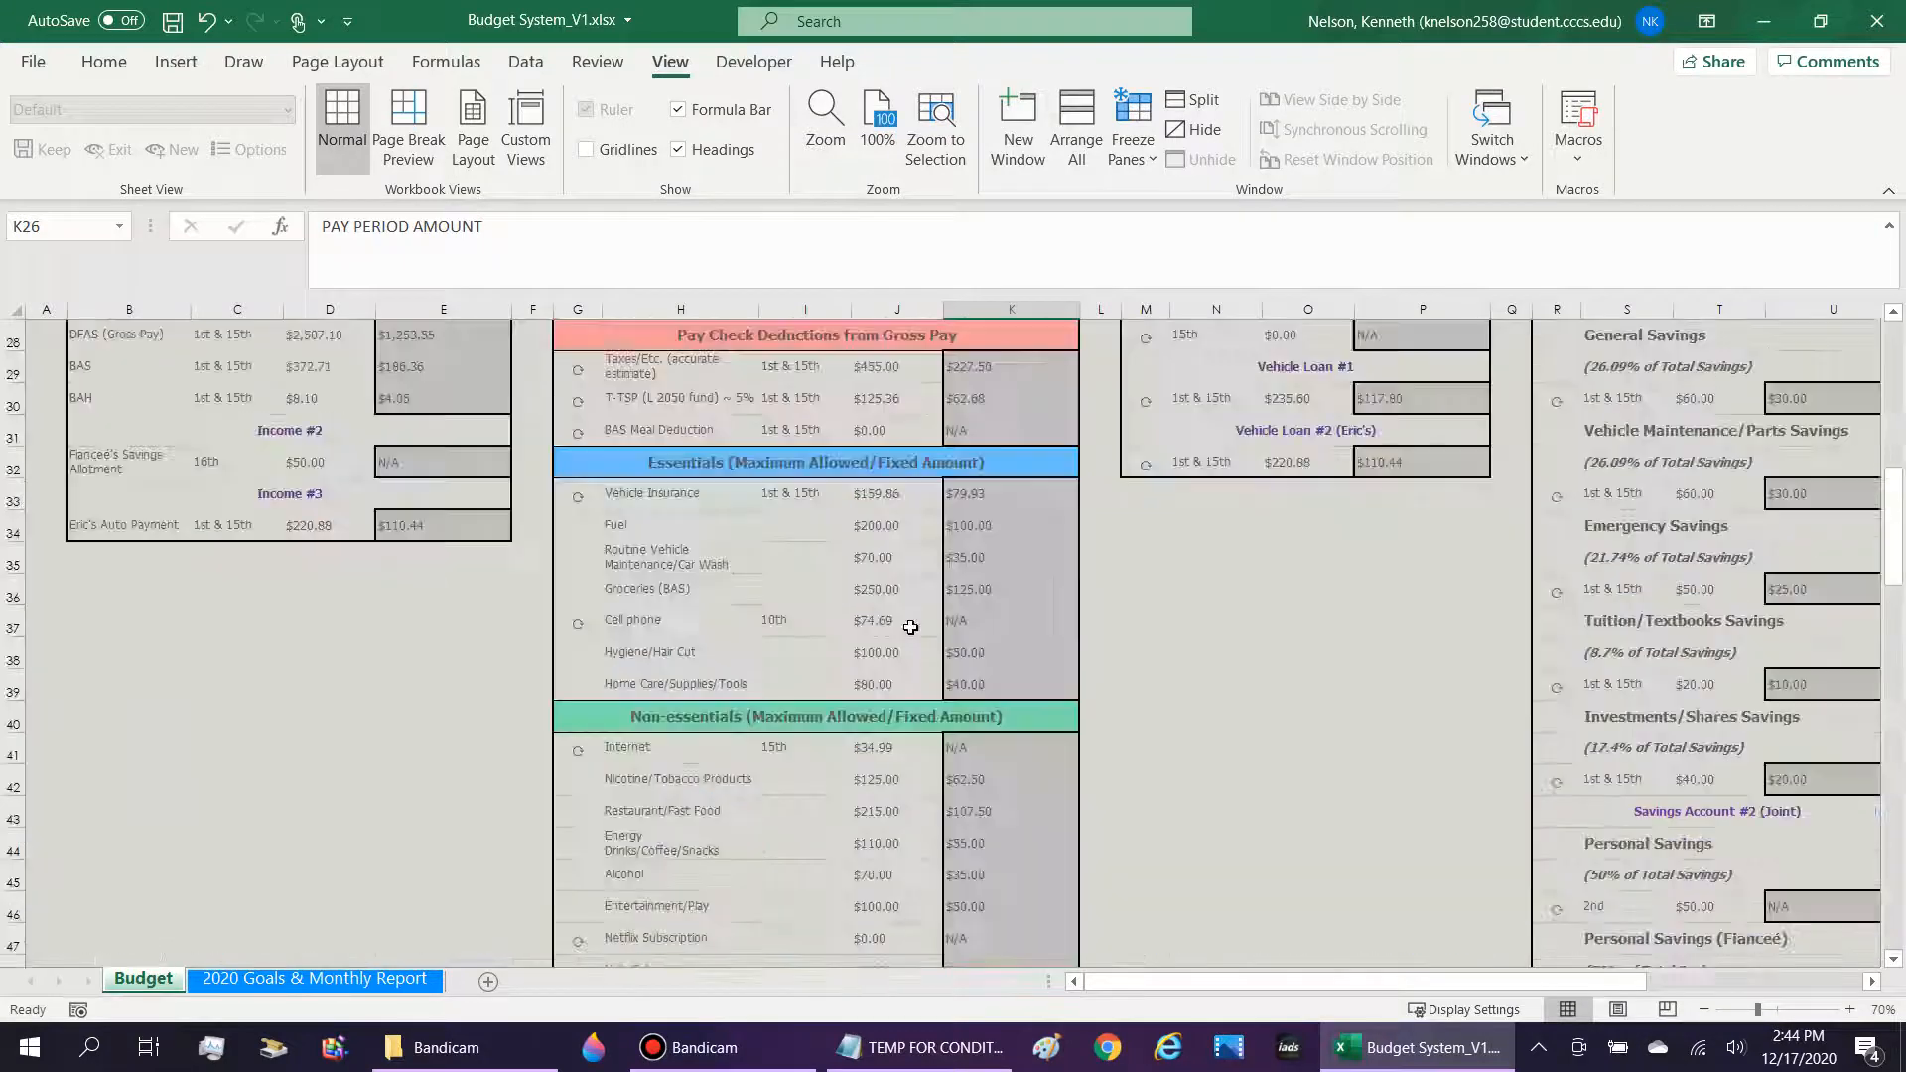
pyautogui.click(1002, 593)
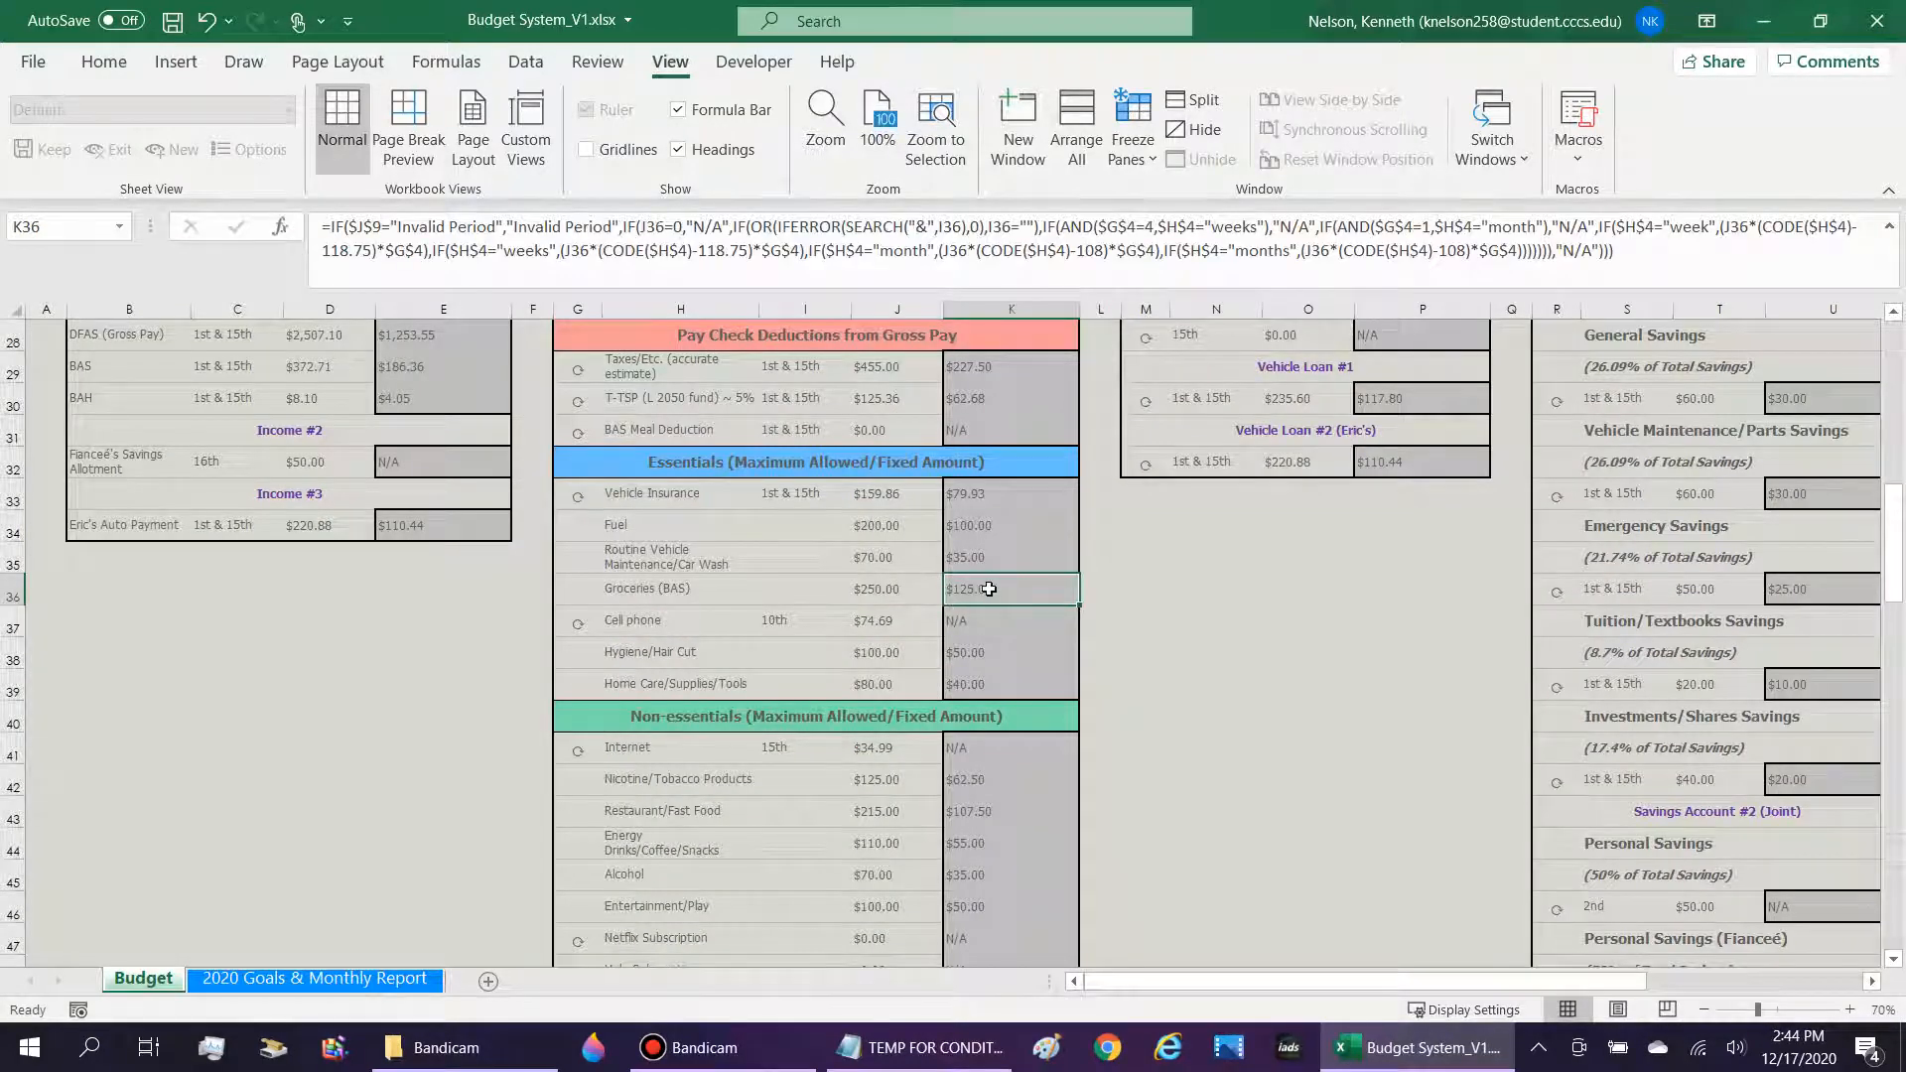
pyautogui.click(860, 598)
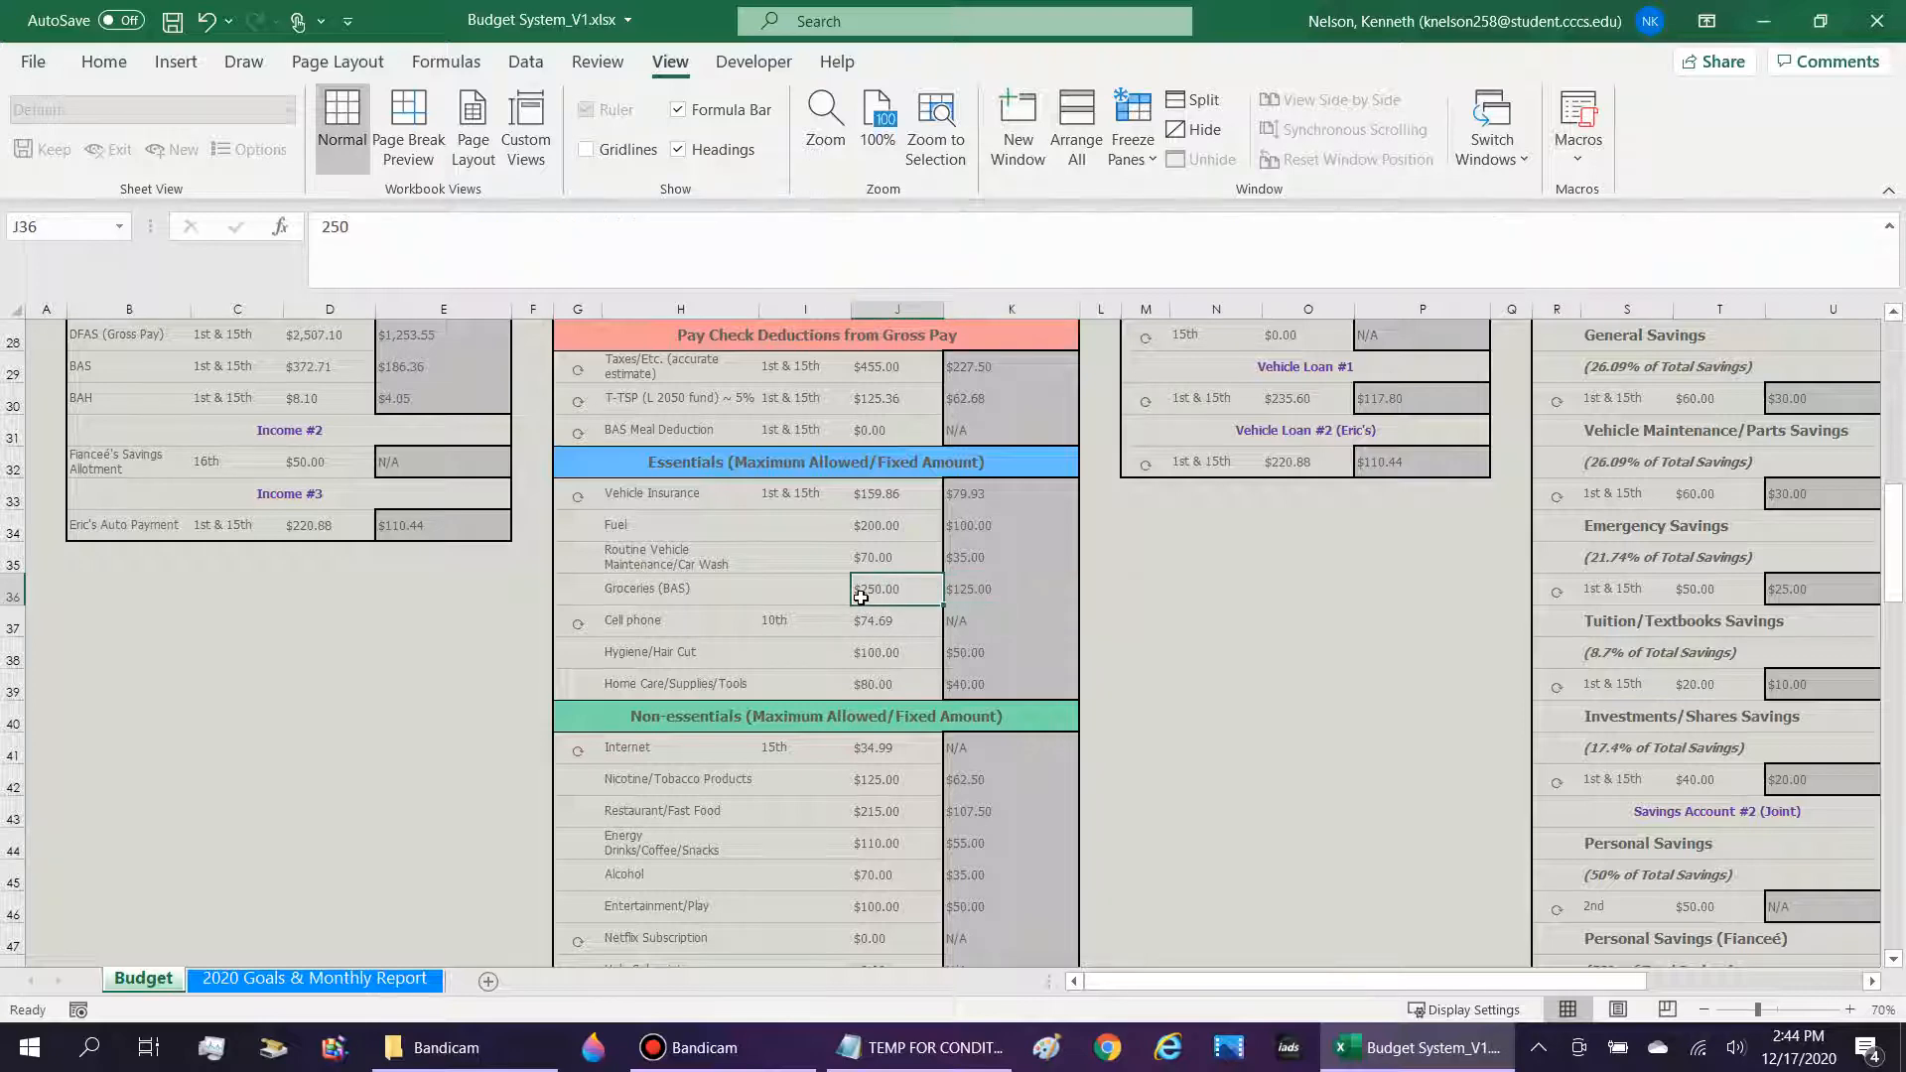
# Freeze the row of month headings as the top row of the 2020 Goals & Monthly Report sheet.
pyautogui.click(362, 984)
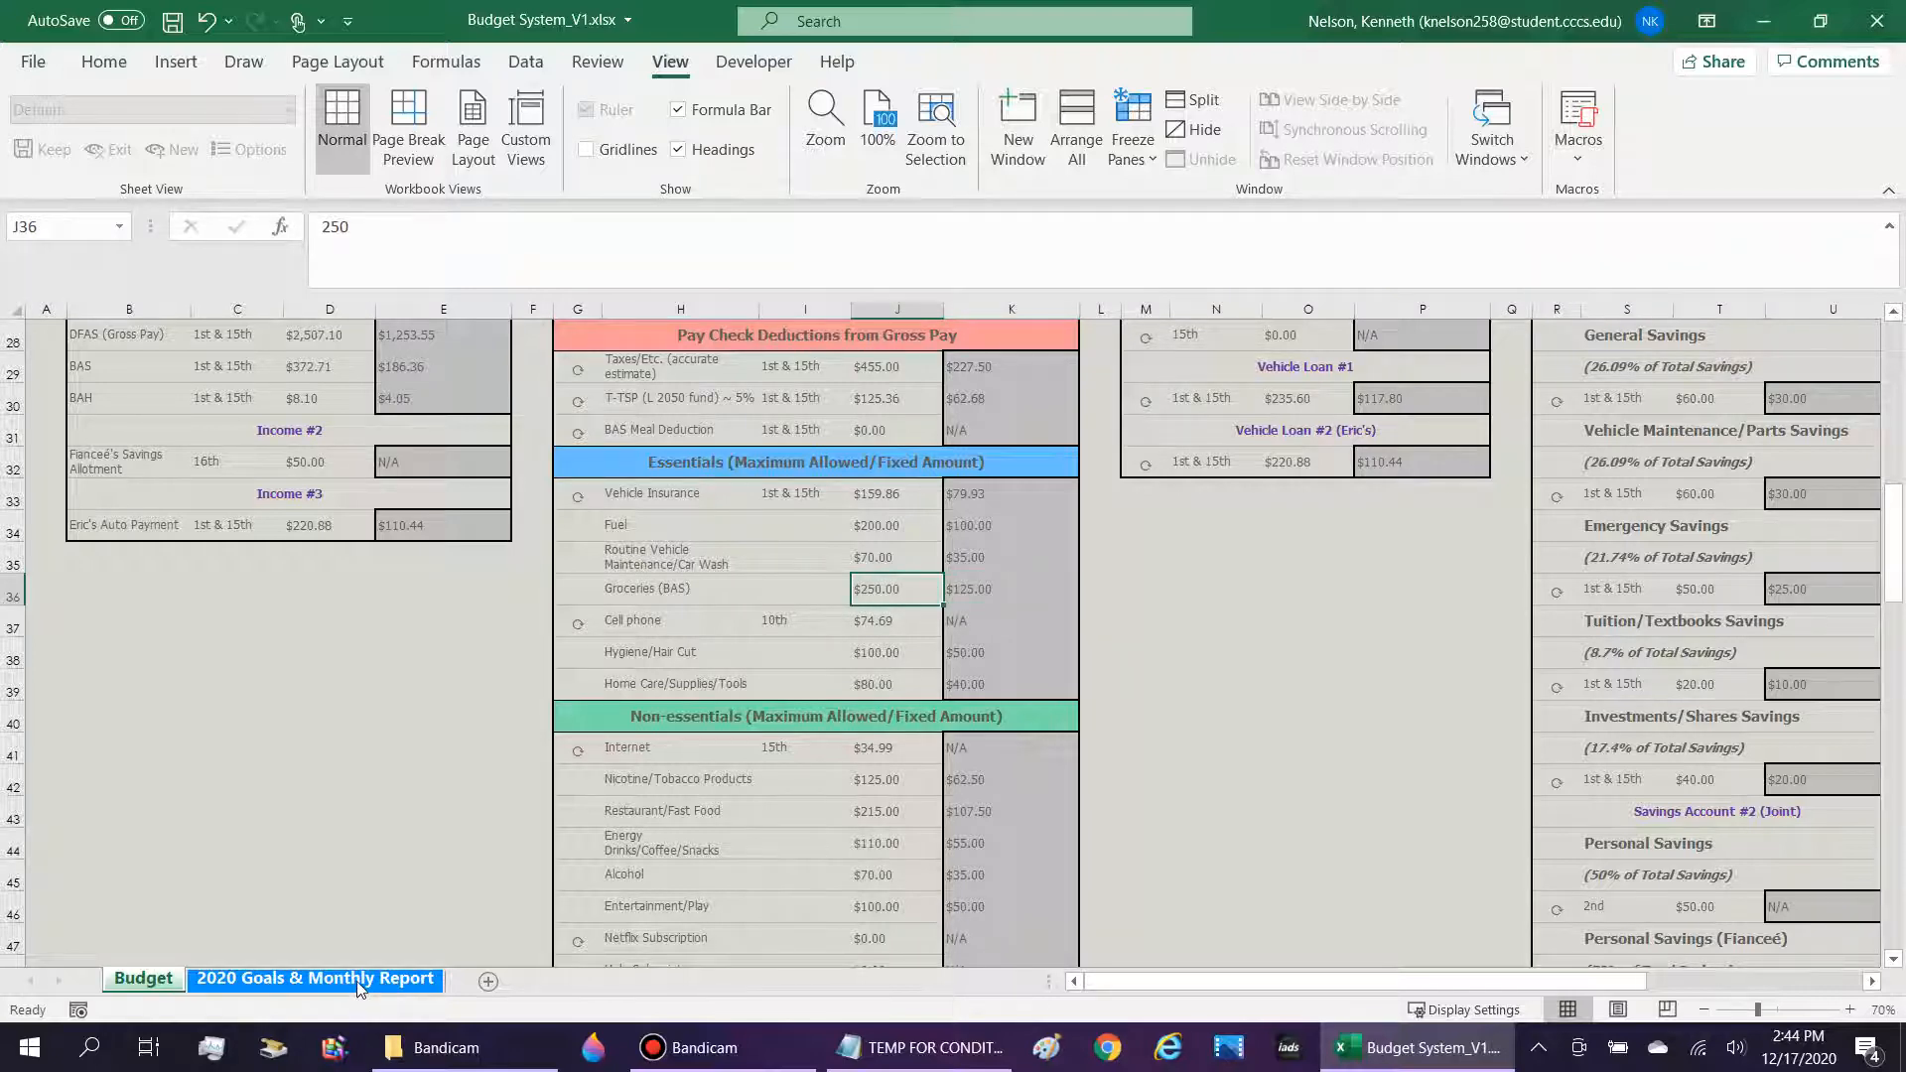
pyautogui.scroll(-3, 615, 685)
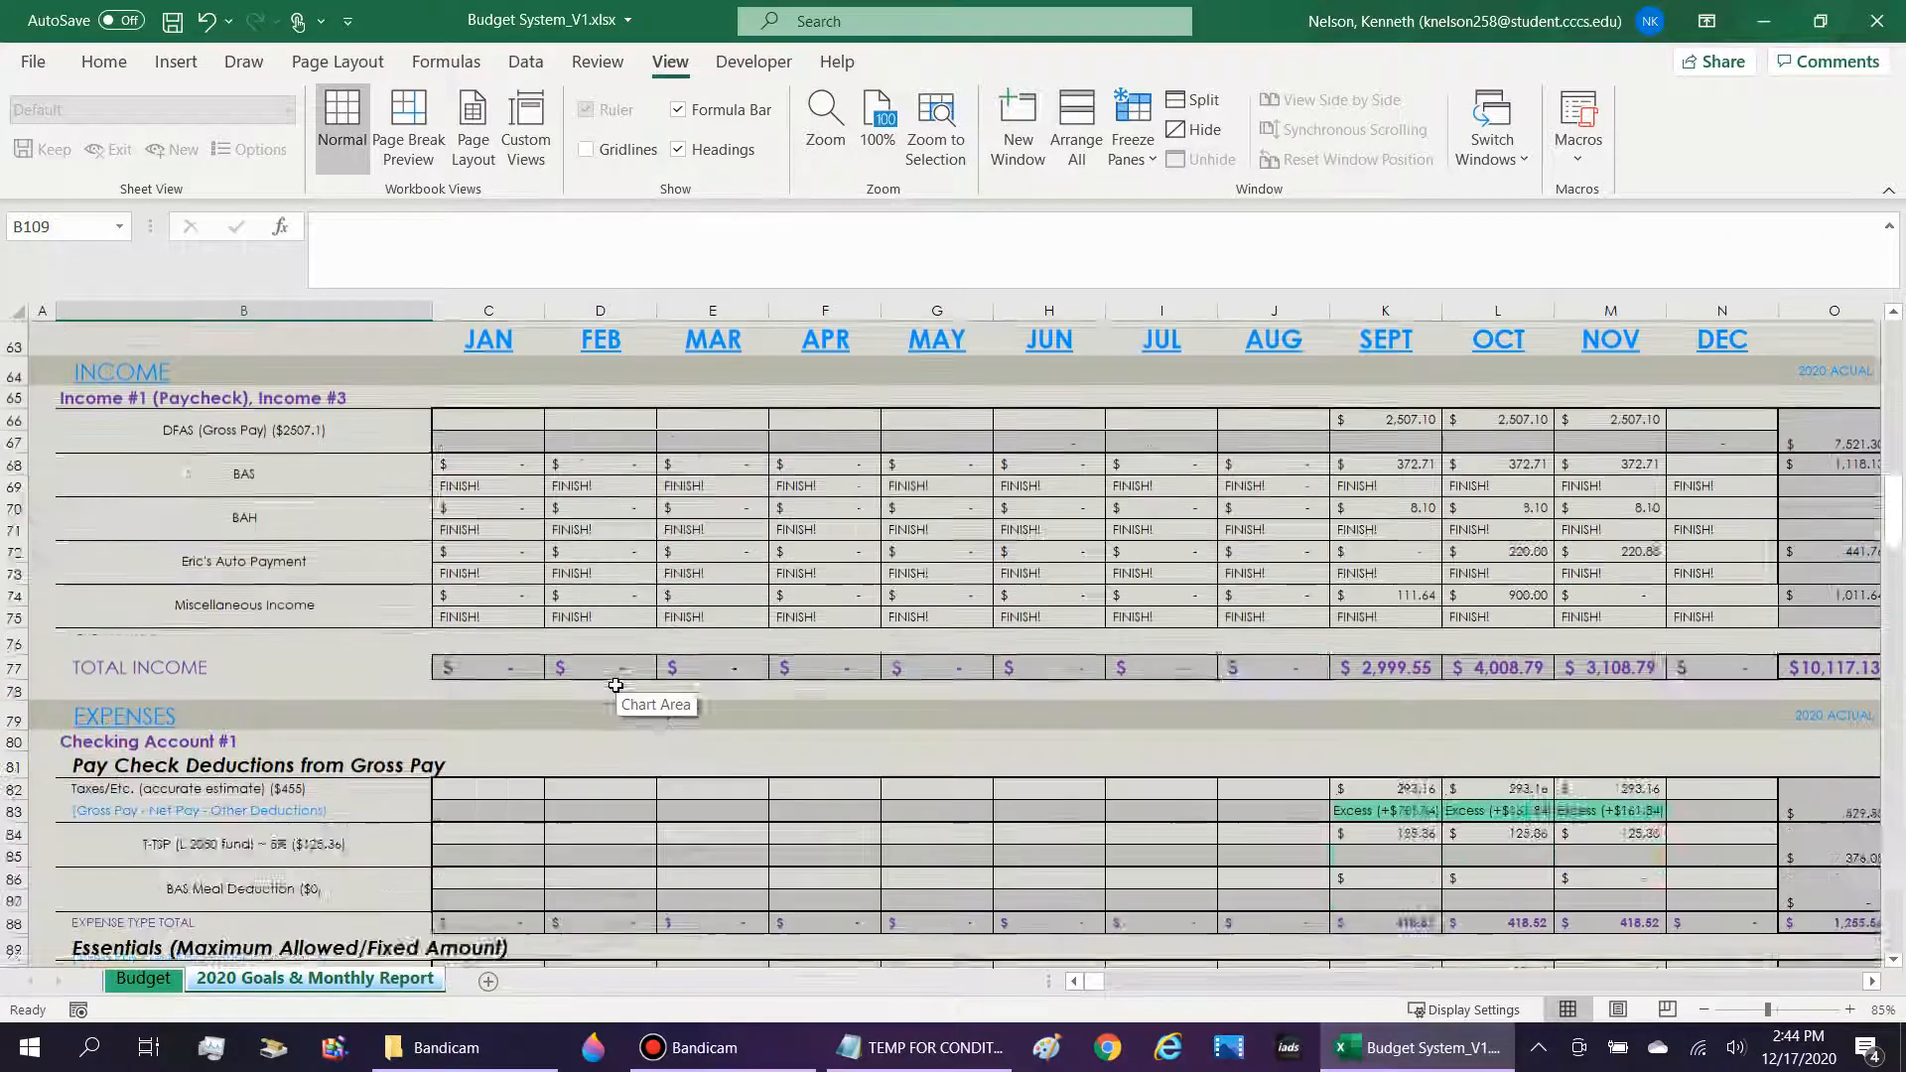
pyautogui.scroll(-6, 615, 685)
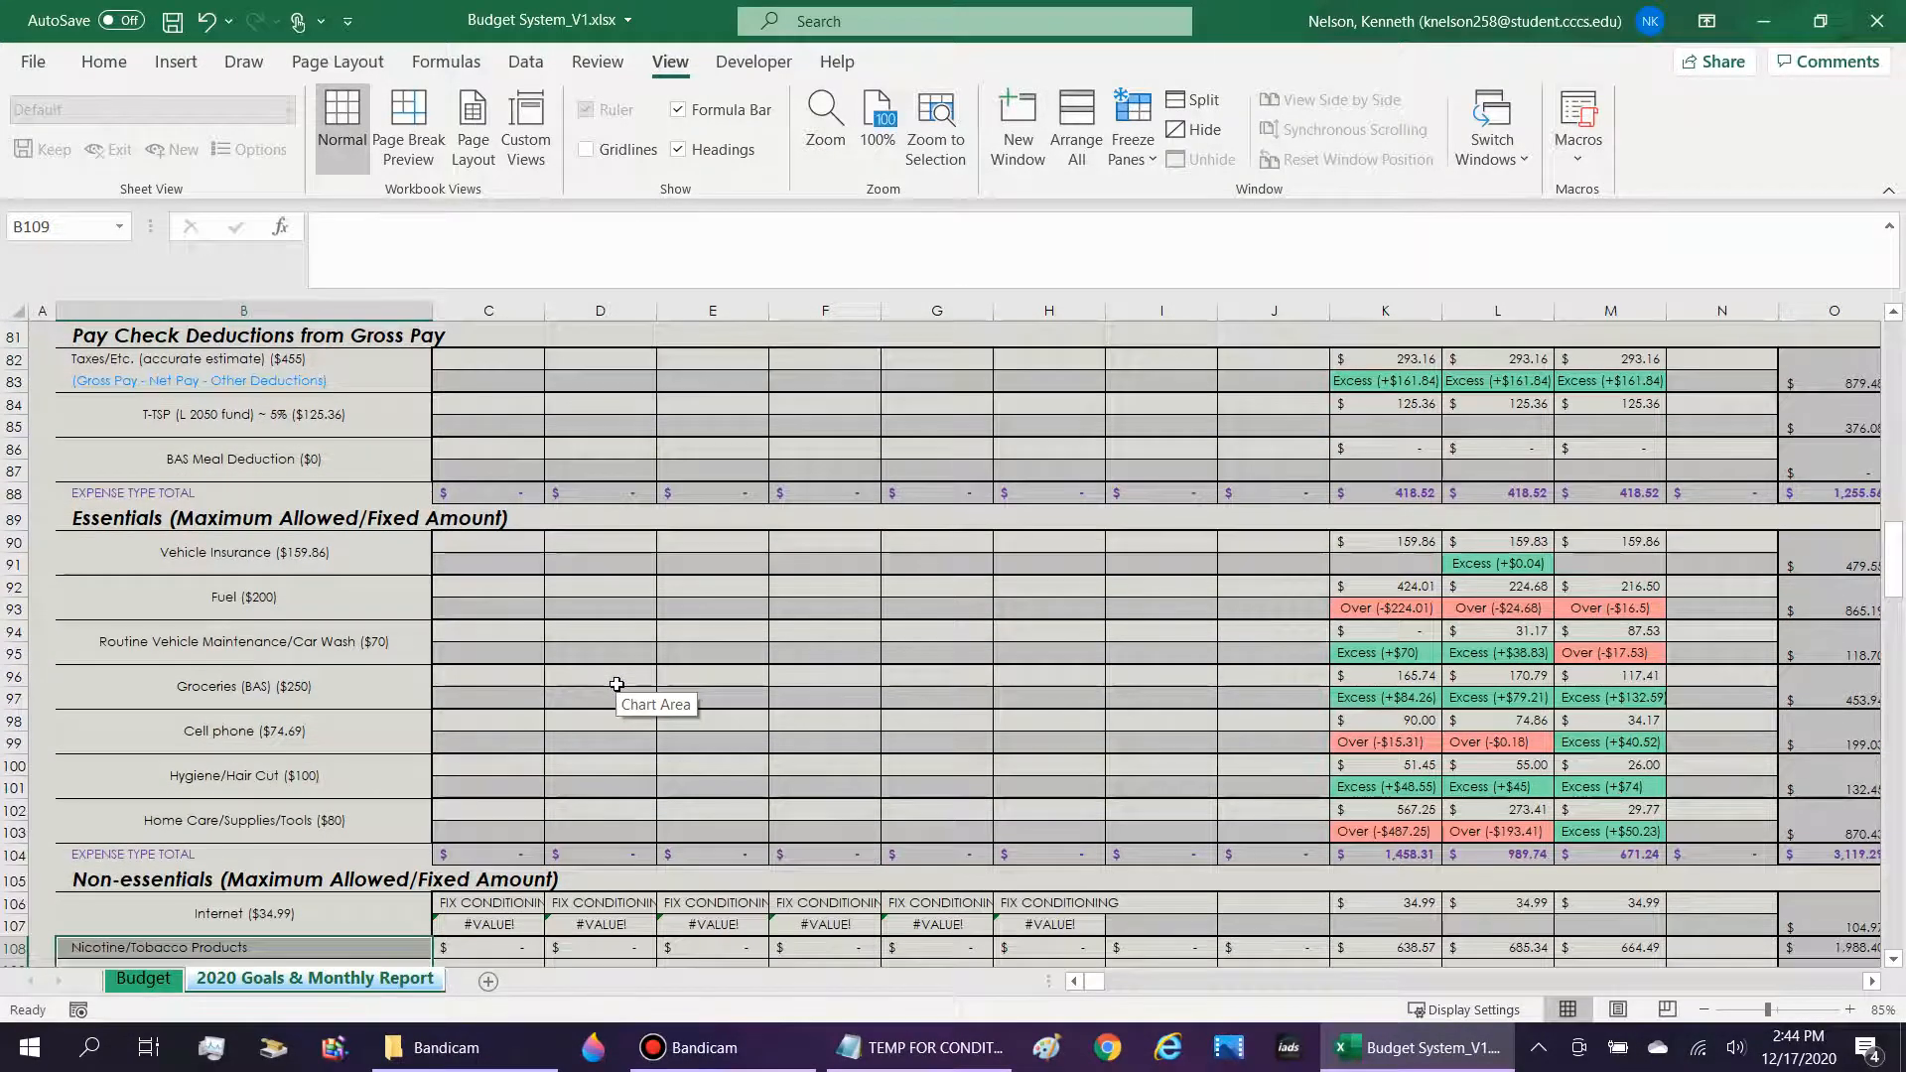
pyautogui.scroll(6, 616, 685)
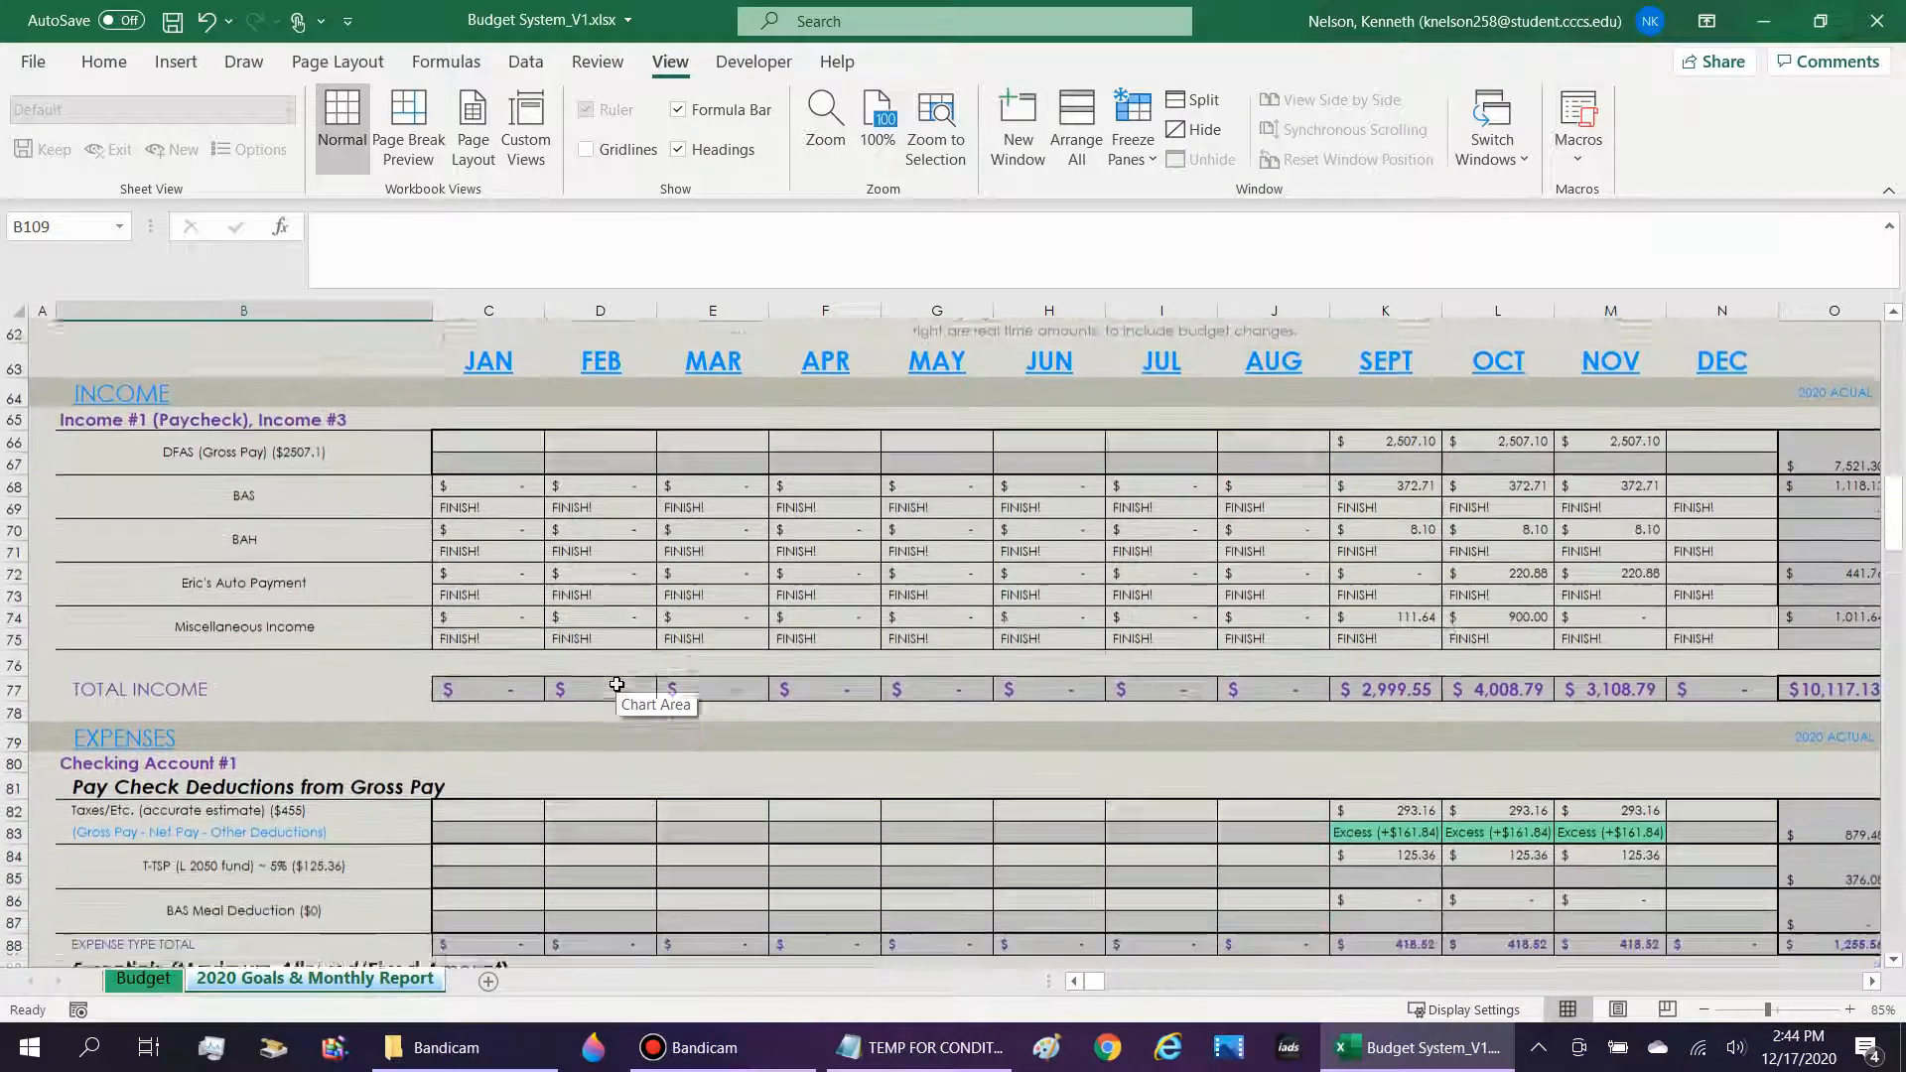
pyautogui.scroll(-1, 616, 684)
pyautogui.click(12, 331)
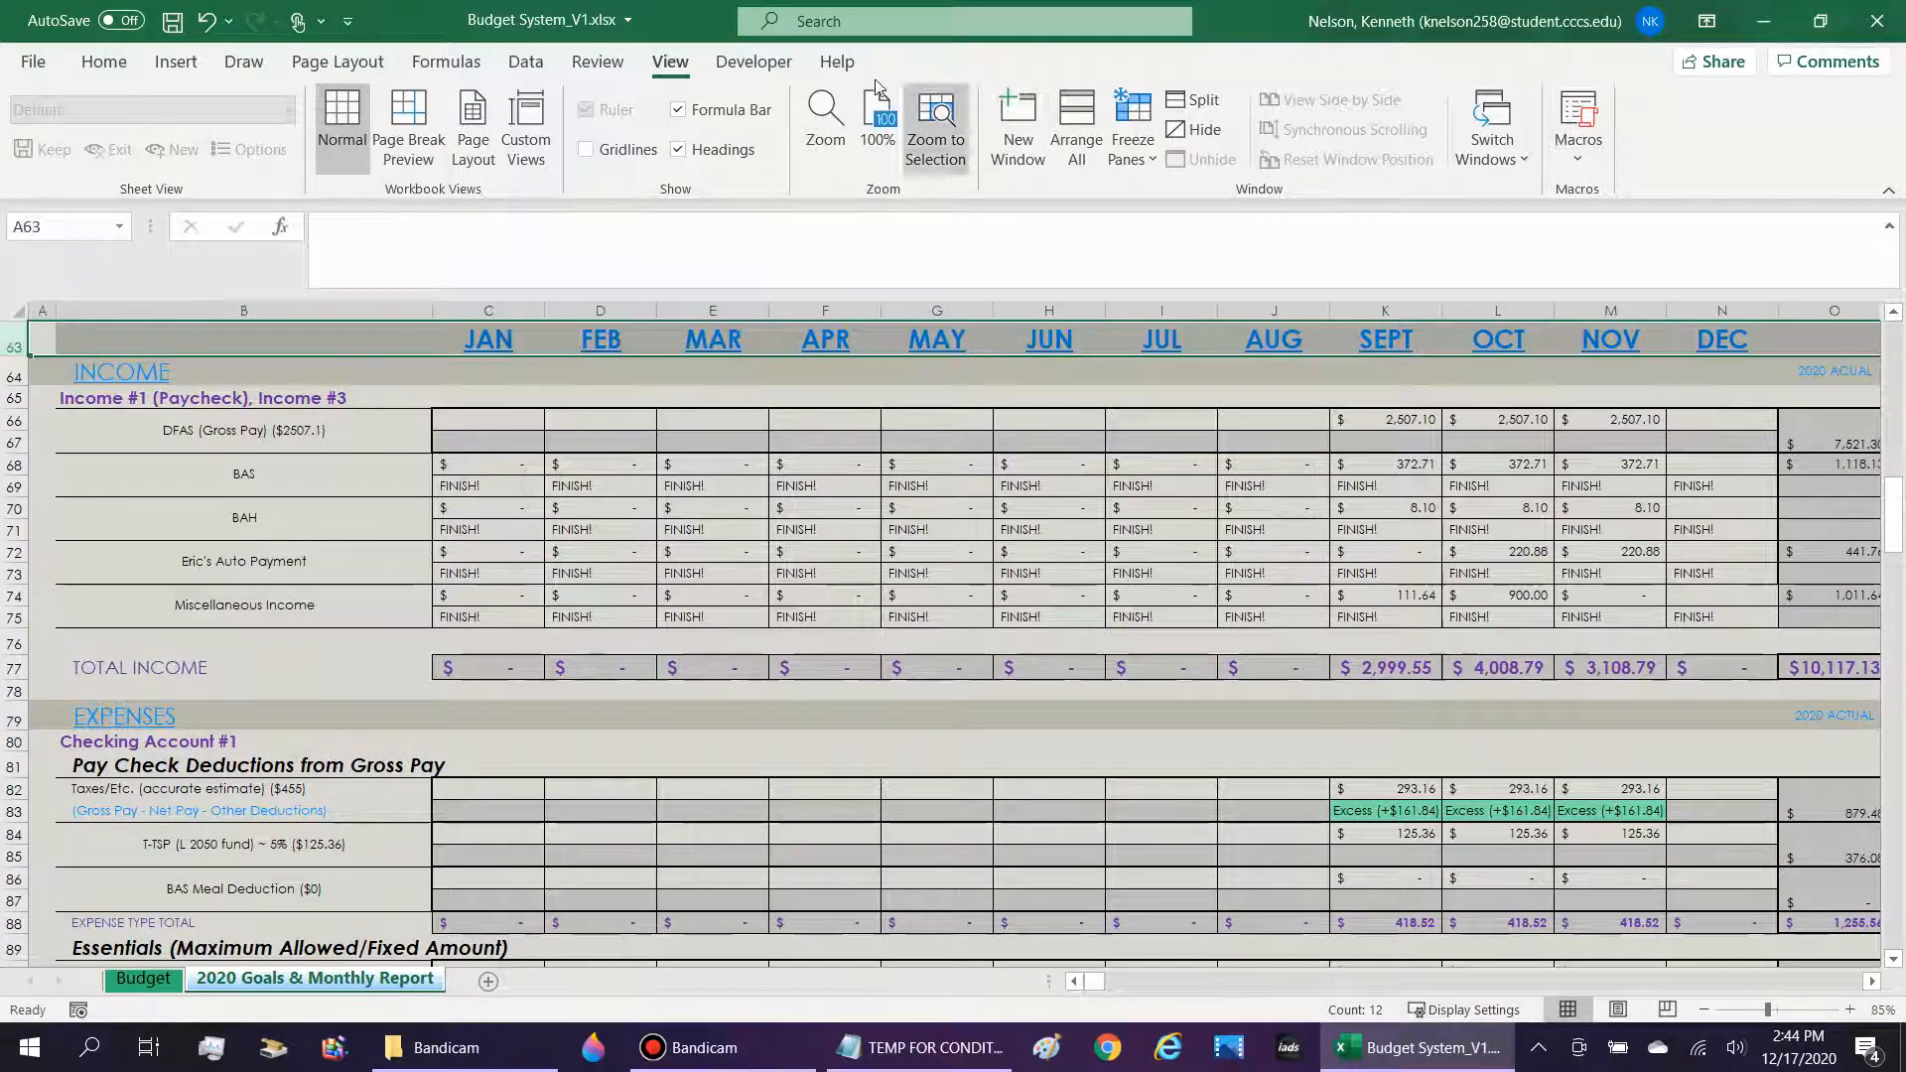
pyautogui.click(1119, 166)
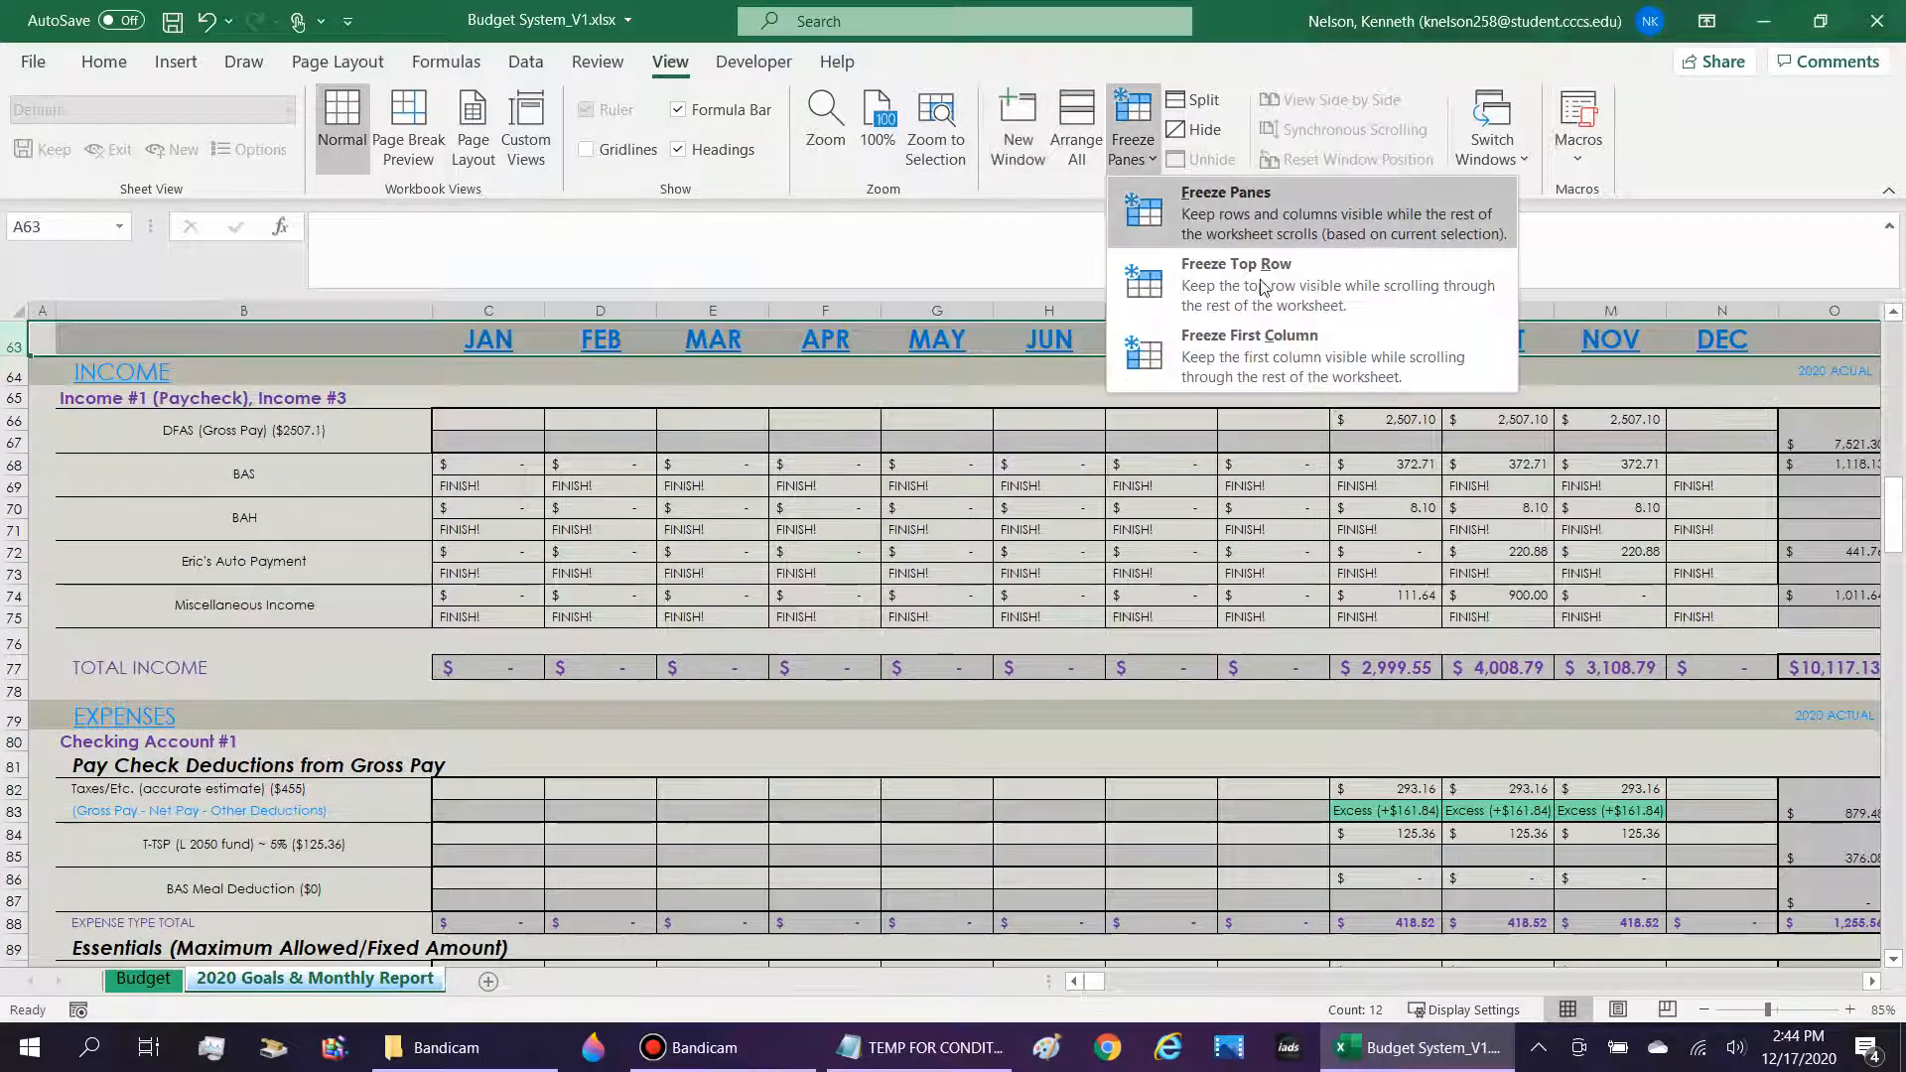
pyautogui.click(1161, 266)
pyautogui.click(789, 616)
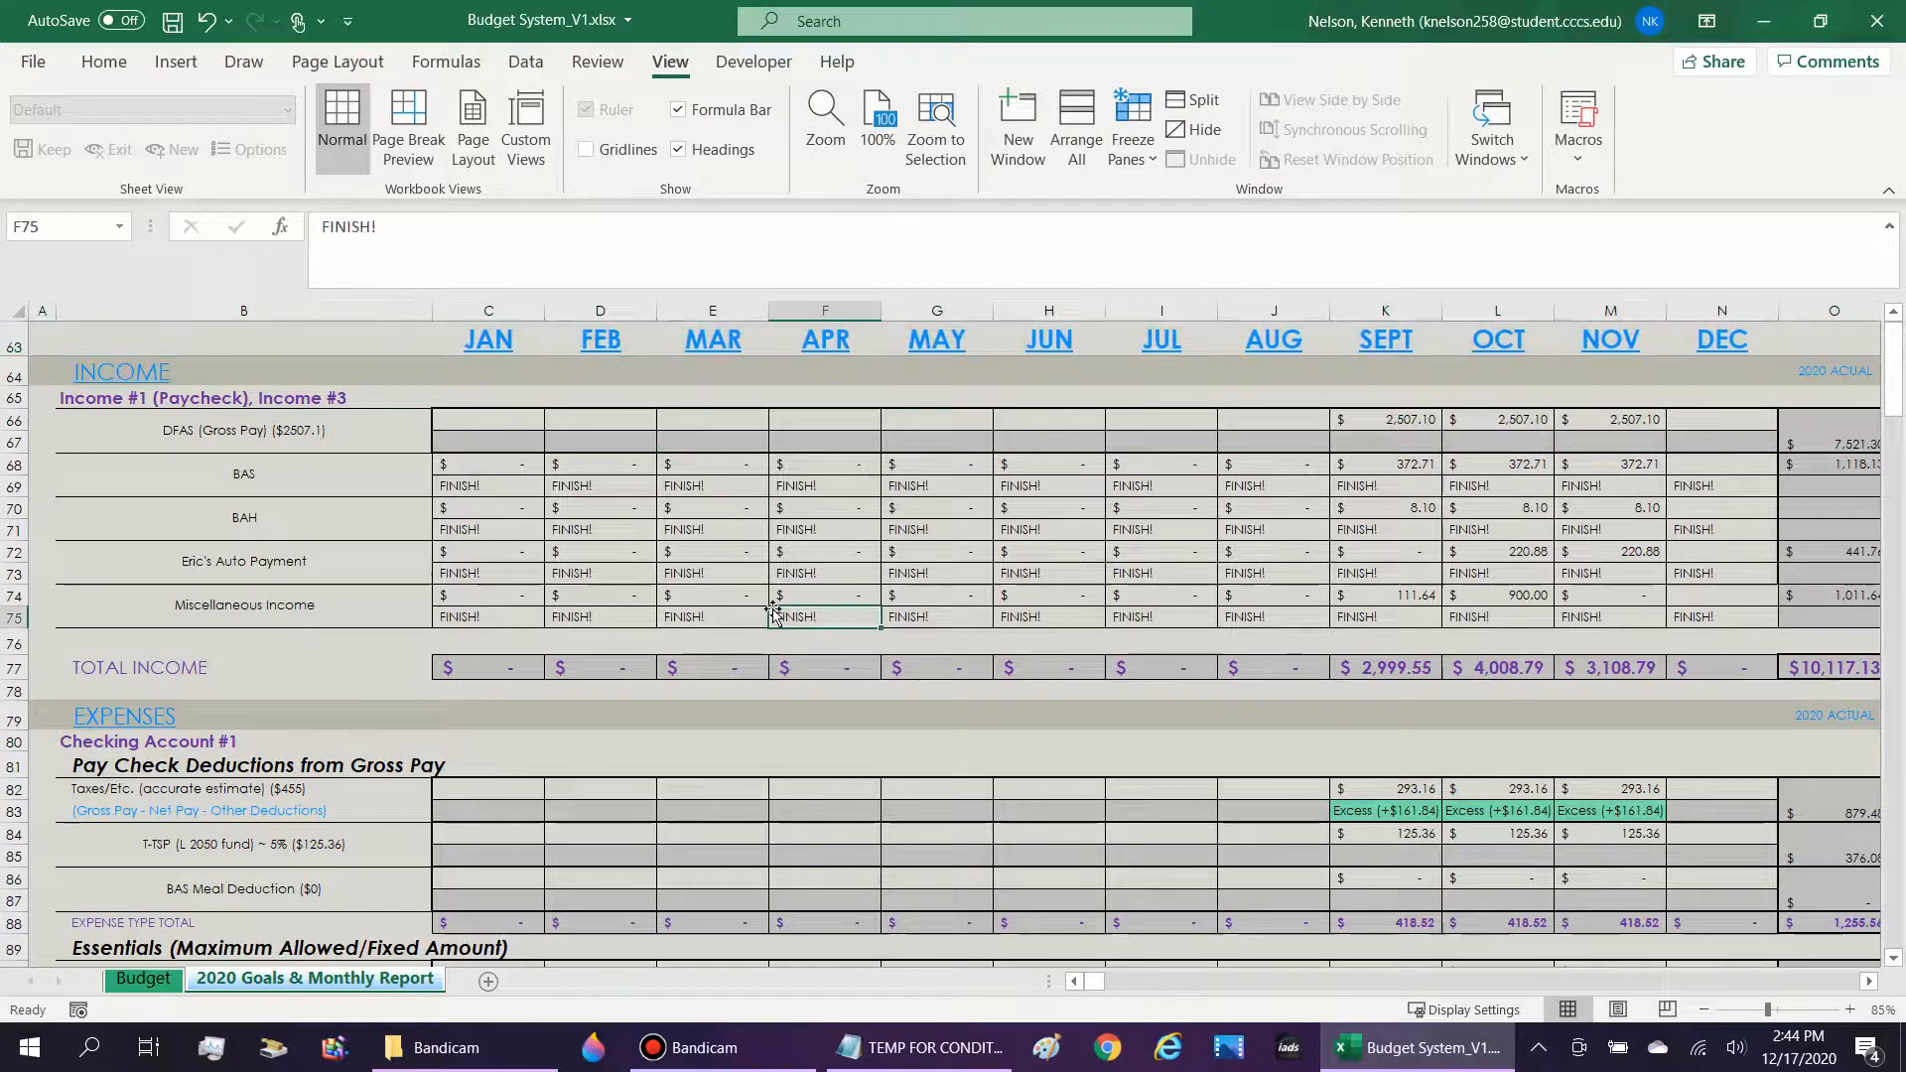
pyautogui.scroll(-3, 784, 610)
pyautogui.scroll(3, 784, 611)
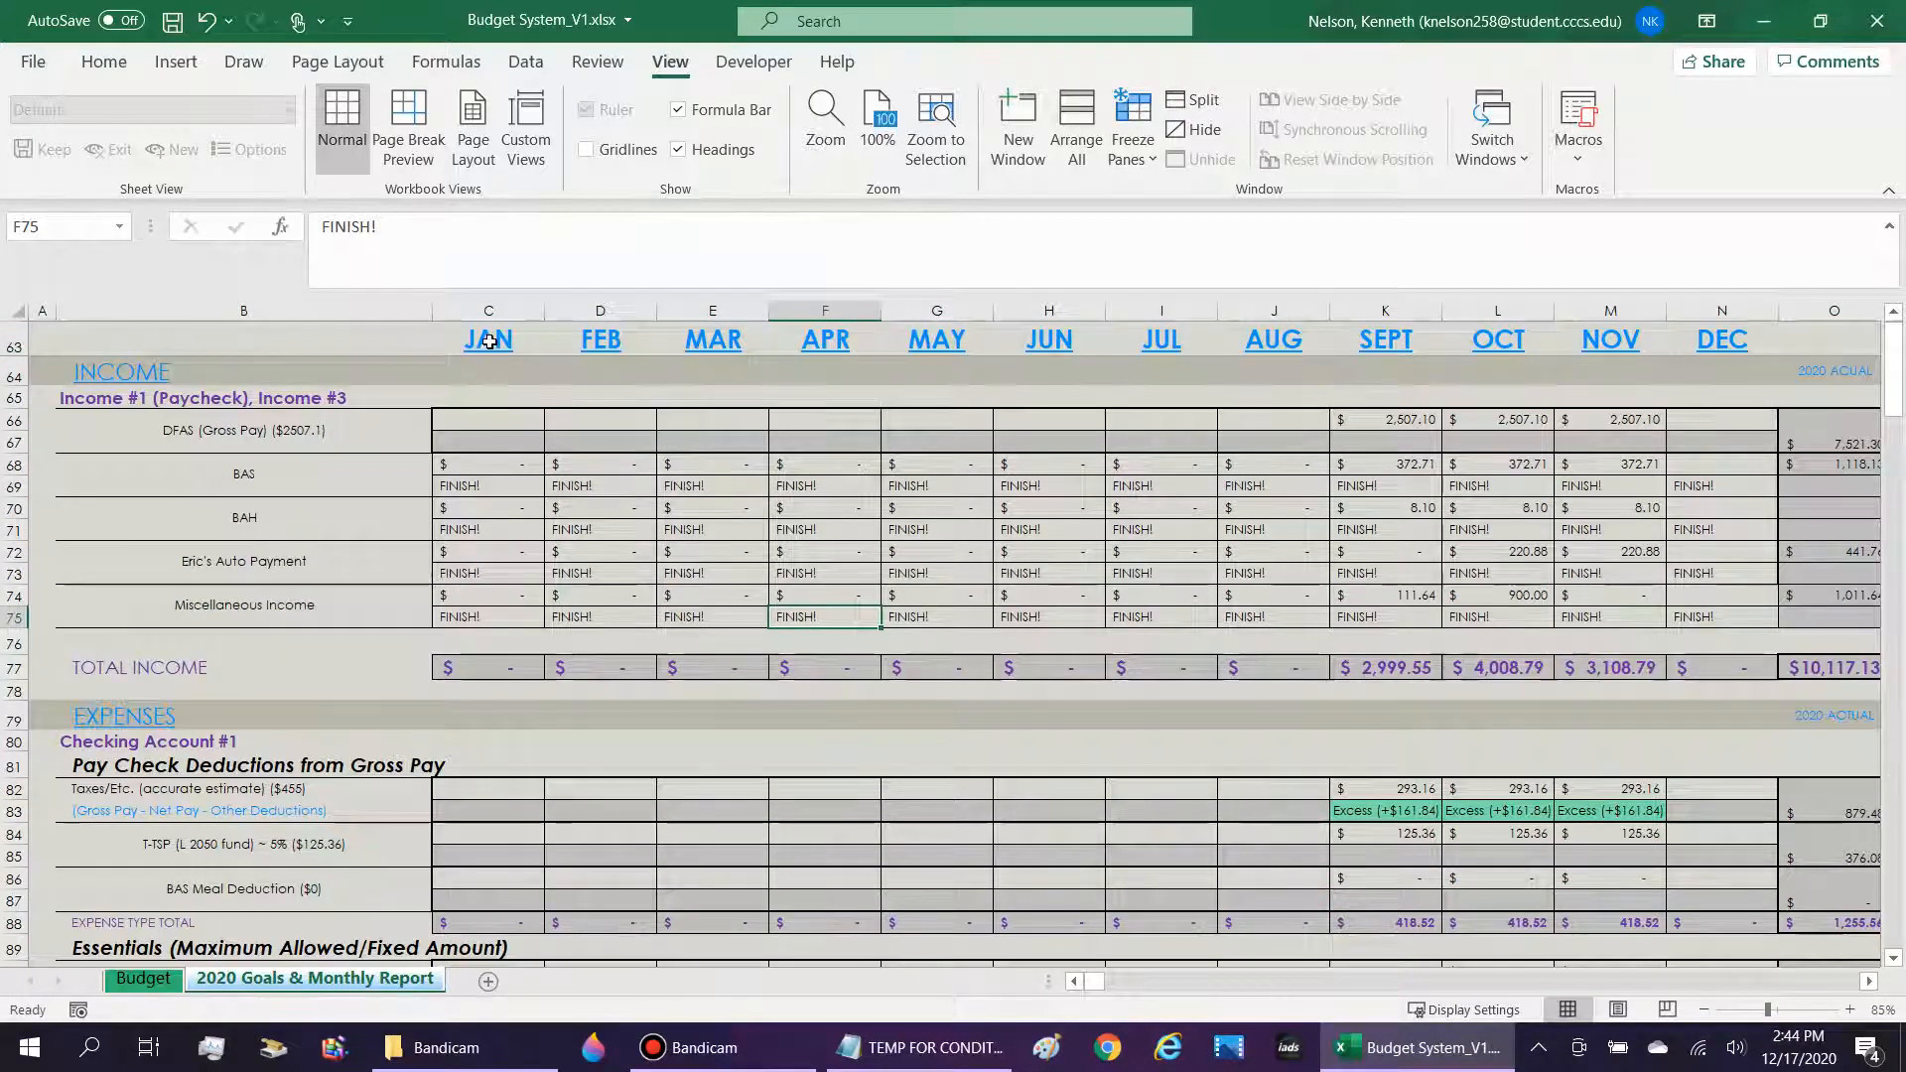
# Examine the month headings from JAN to DEC and the linked category labels of the income and expense rows.
pyautogui.moveTo(491, 342); pyautogui.dragTo(1733, 325)
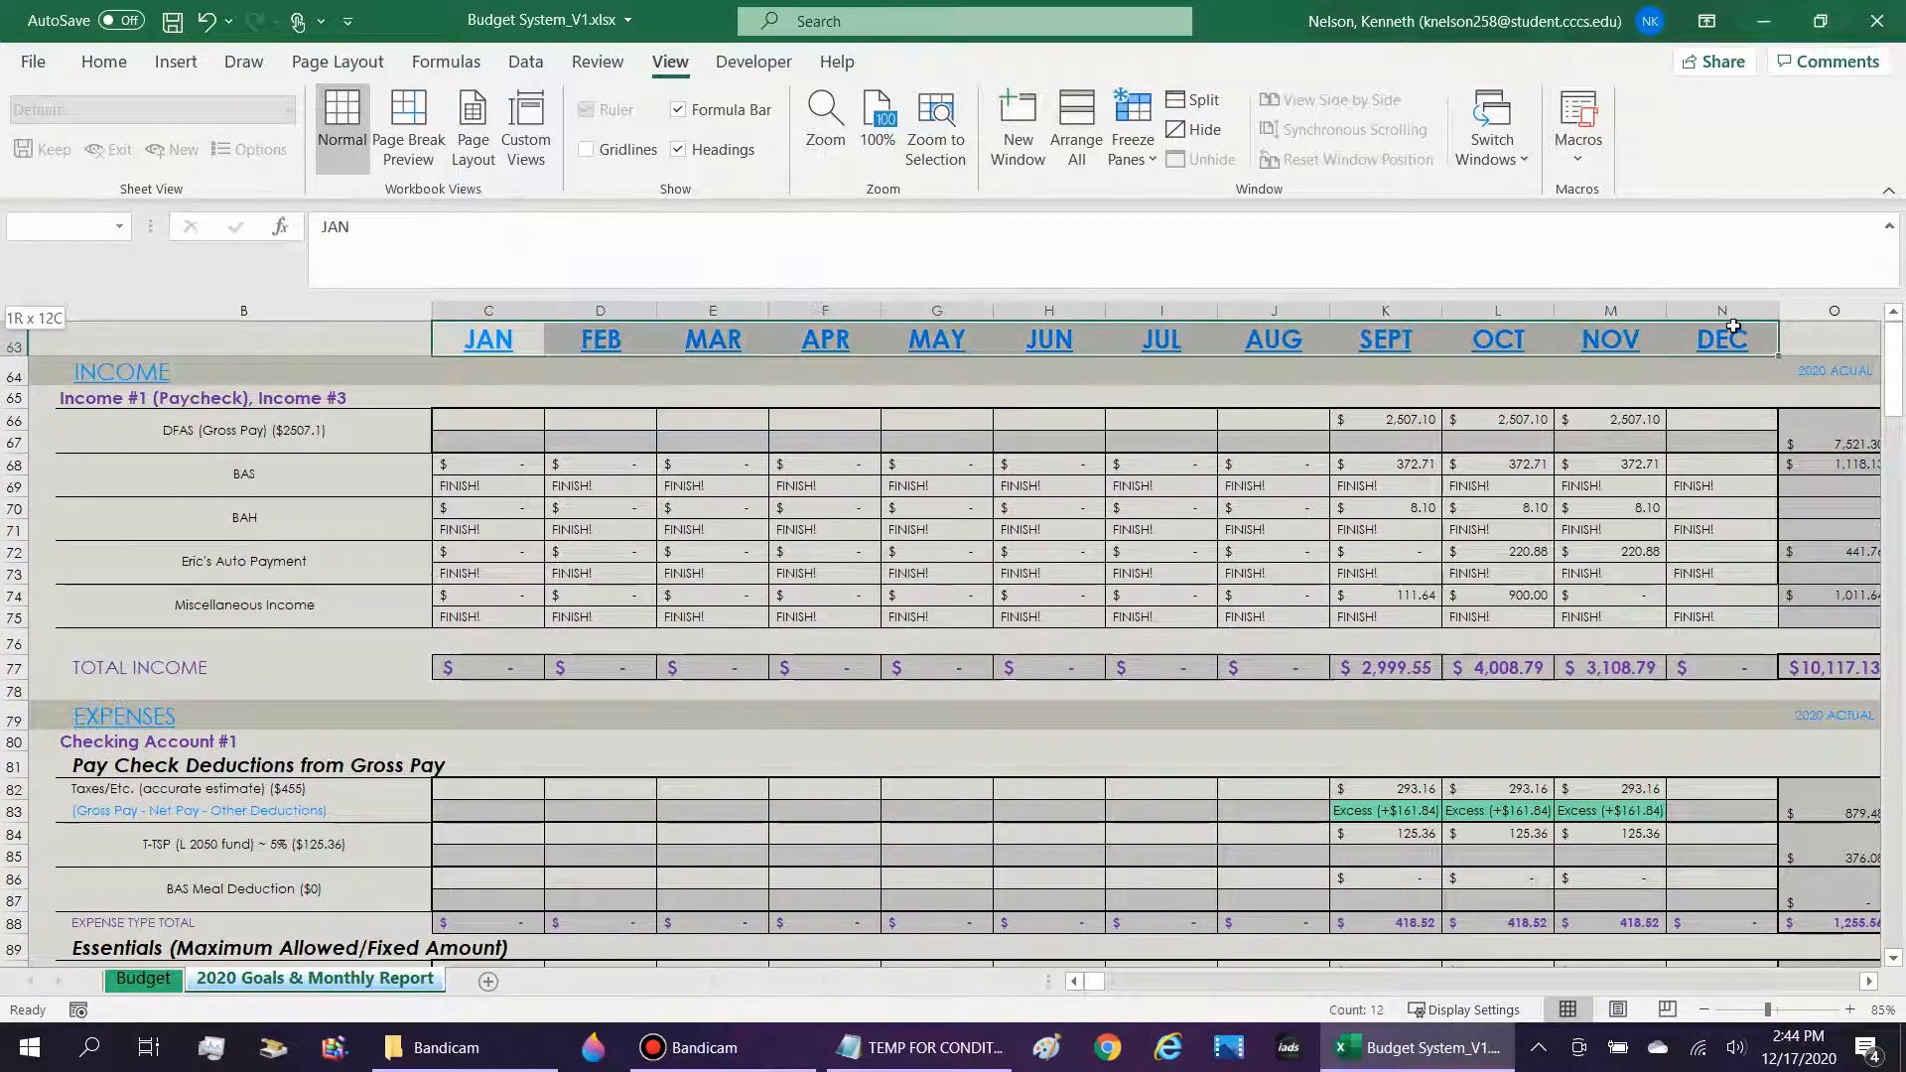
pyautogui.click(497, 342)
pyautogui.press('Right')
pyautogui.scroll(-5, 709, 480)
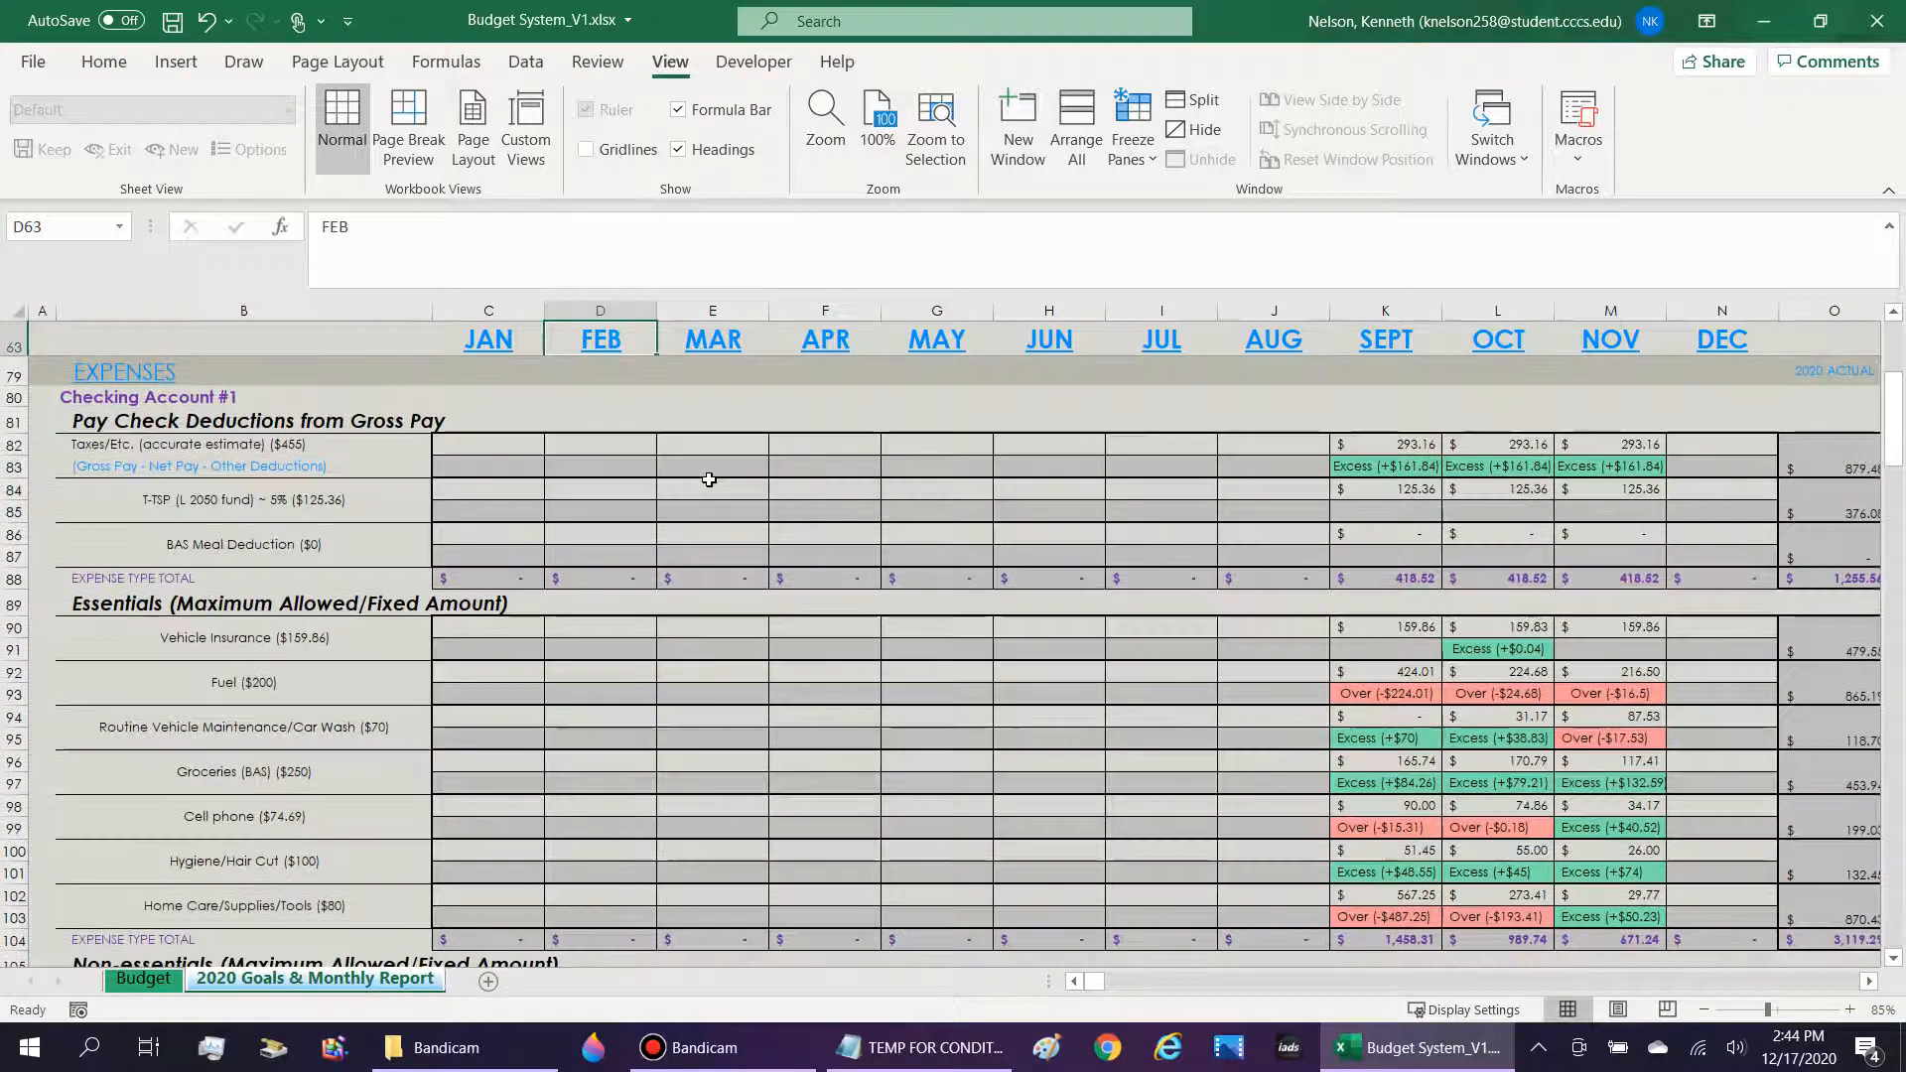
pyautogui.moveTo(236, 446); pyautogui.dragTo(239, 663)
pyautogui.scroll(-2, 238, 770)
pyautogui.click(241, 636)
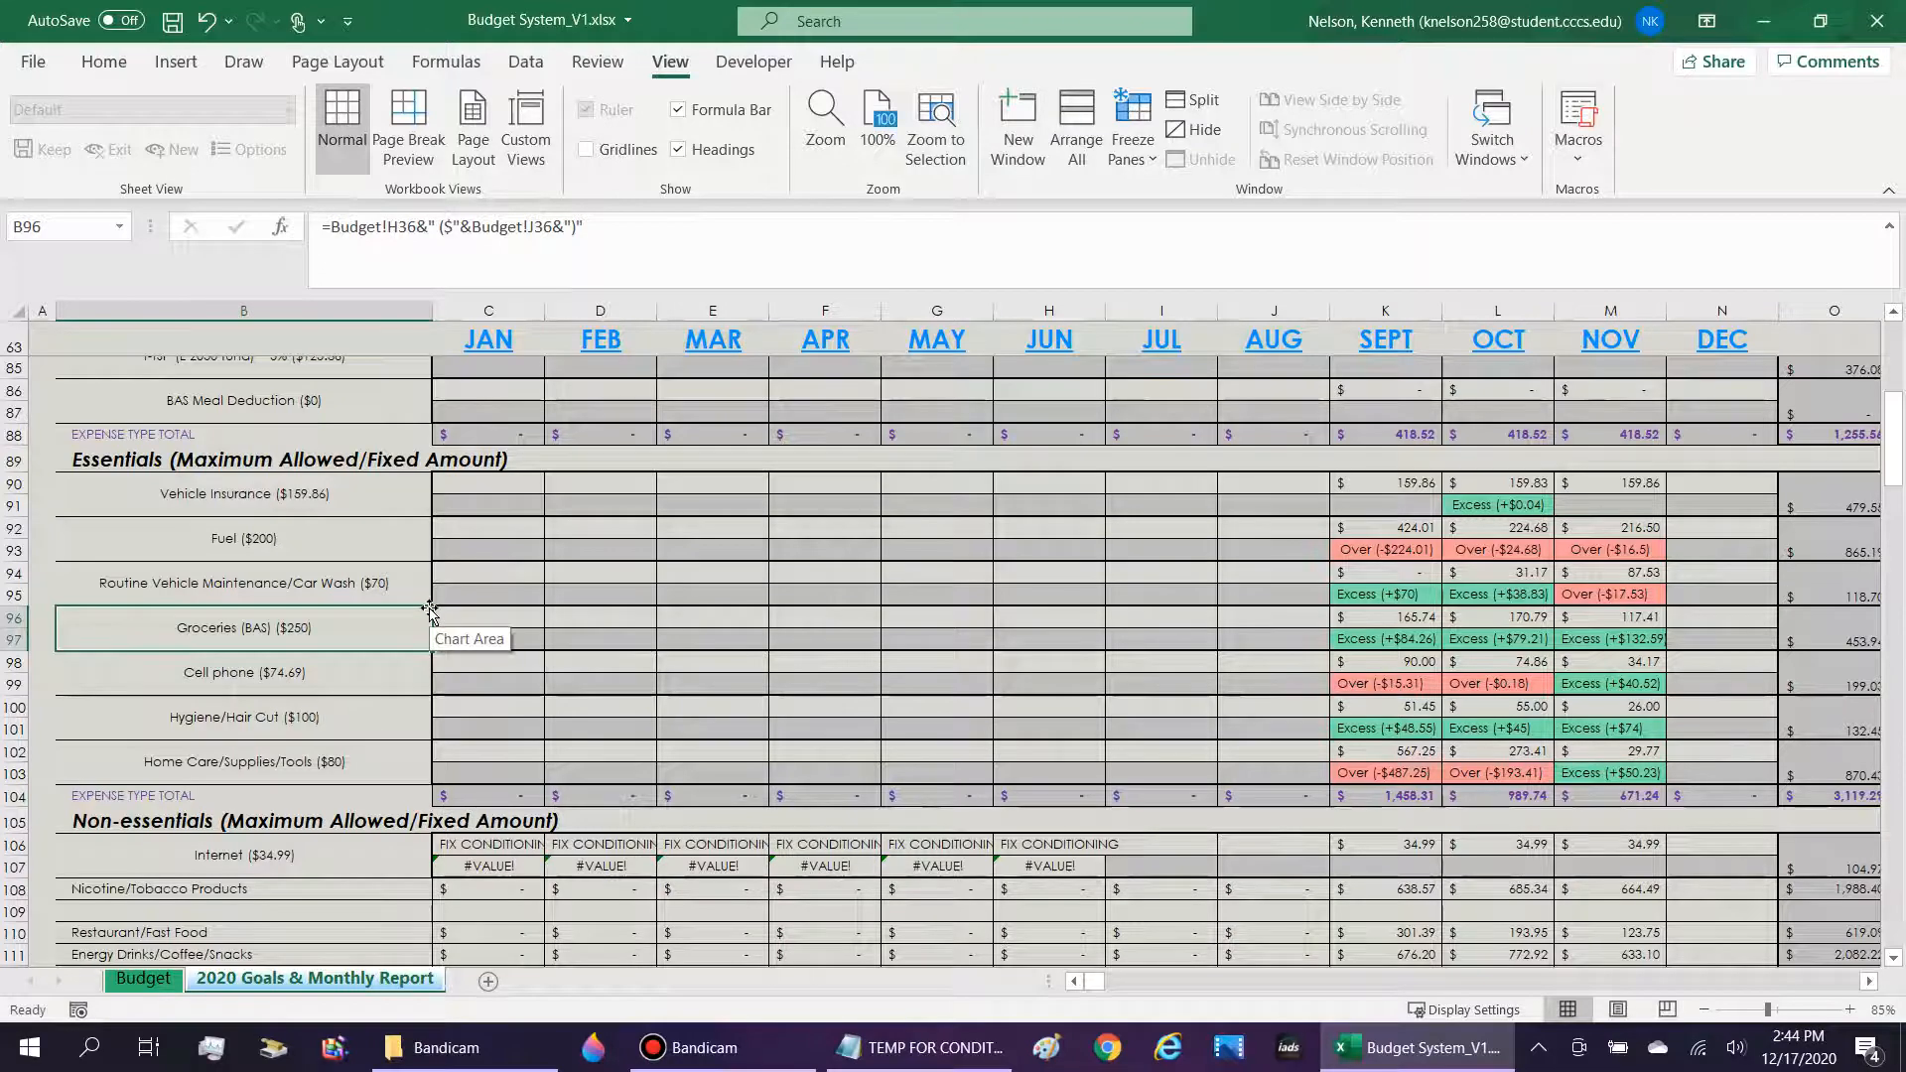
pyautogui.scroll(-4, 429, 609)
pyautogui.scroll(5, 429, 609)
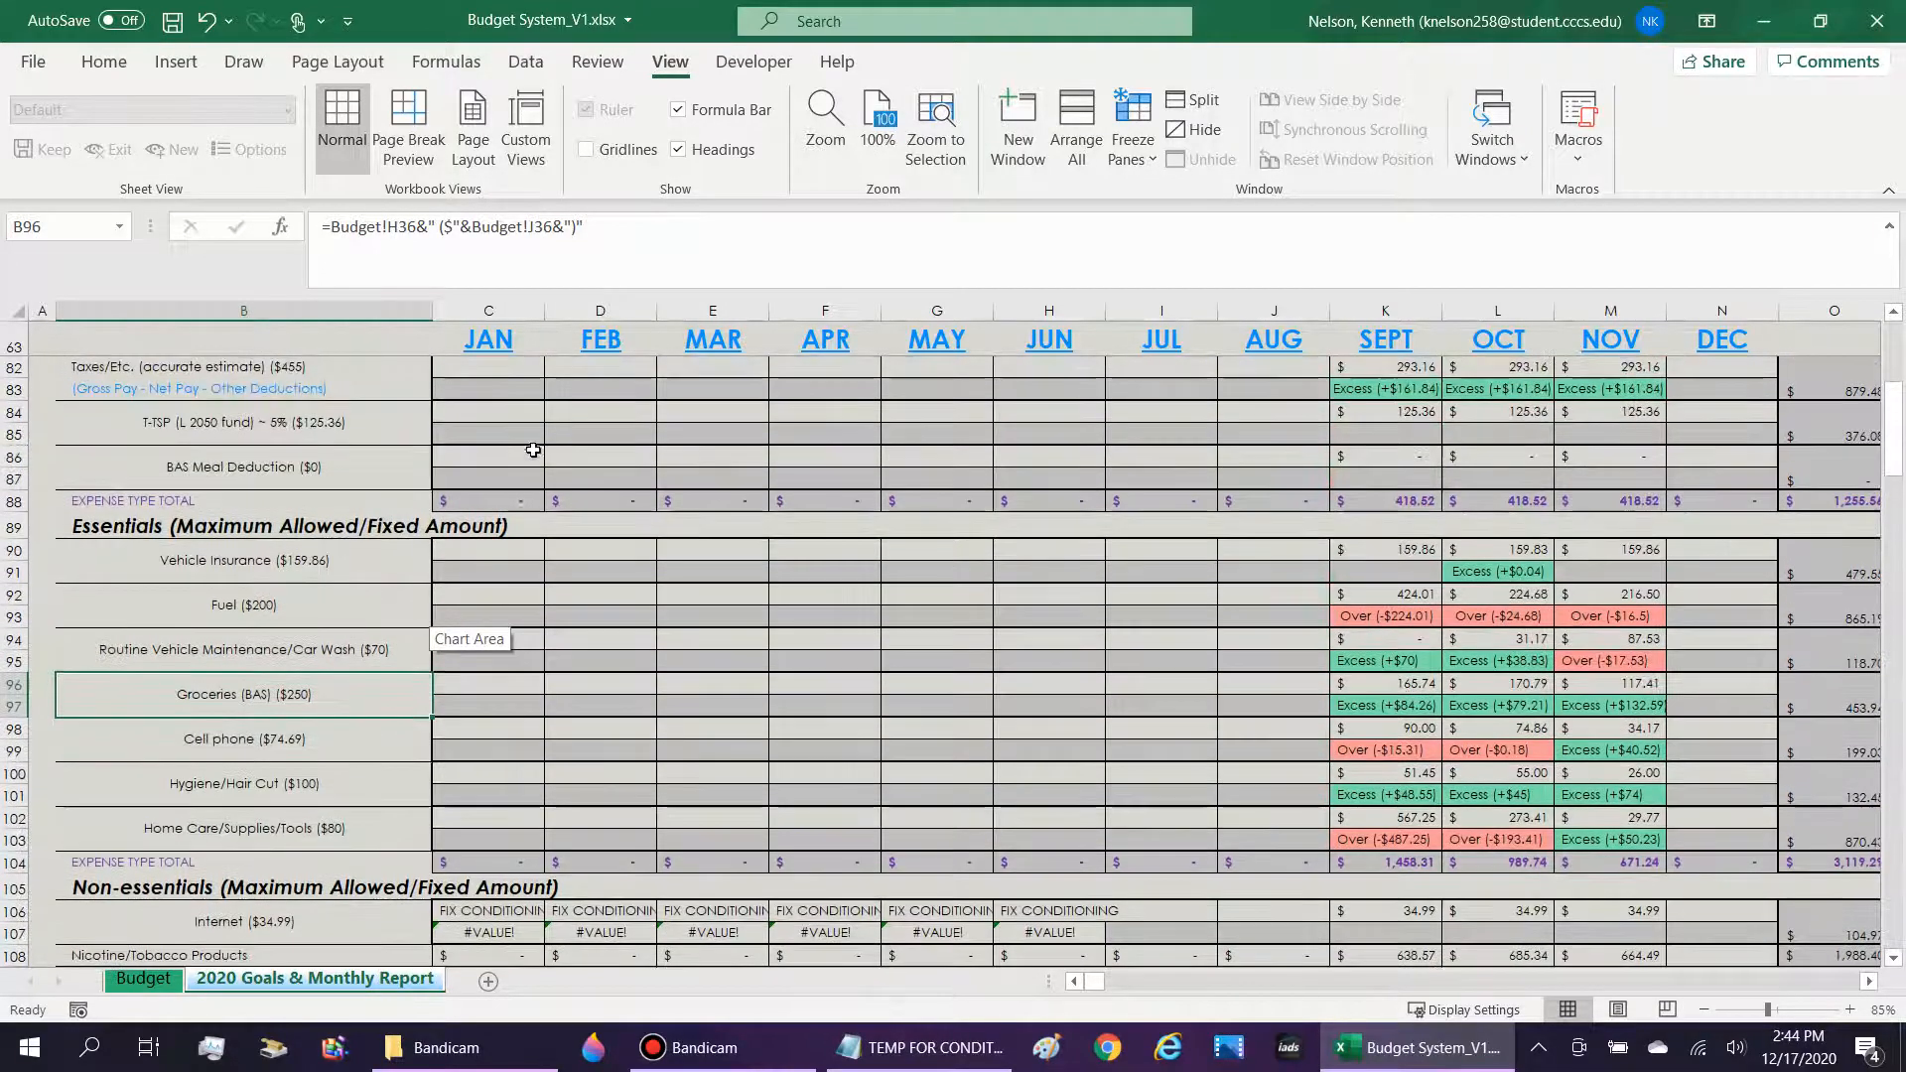
# Examine the January entry cells for Vehicle Insurance and Fuel, and the September Fuel amount with the over/excess formulas beneath the entries.
pyautogui.click(512, 554)
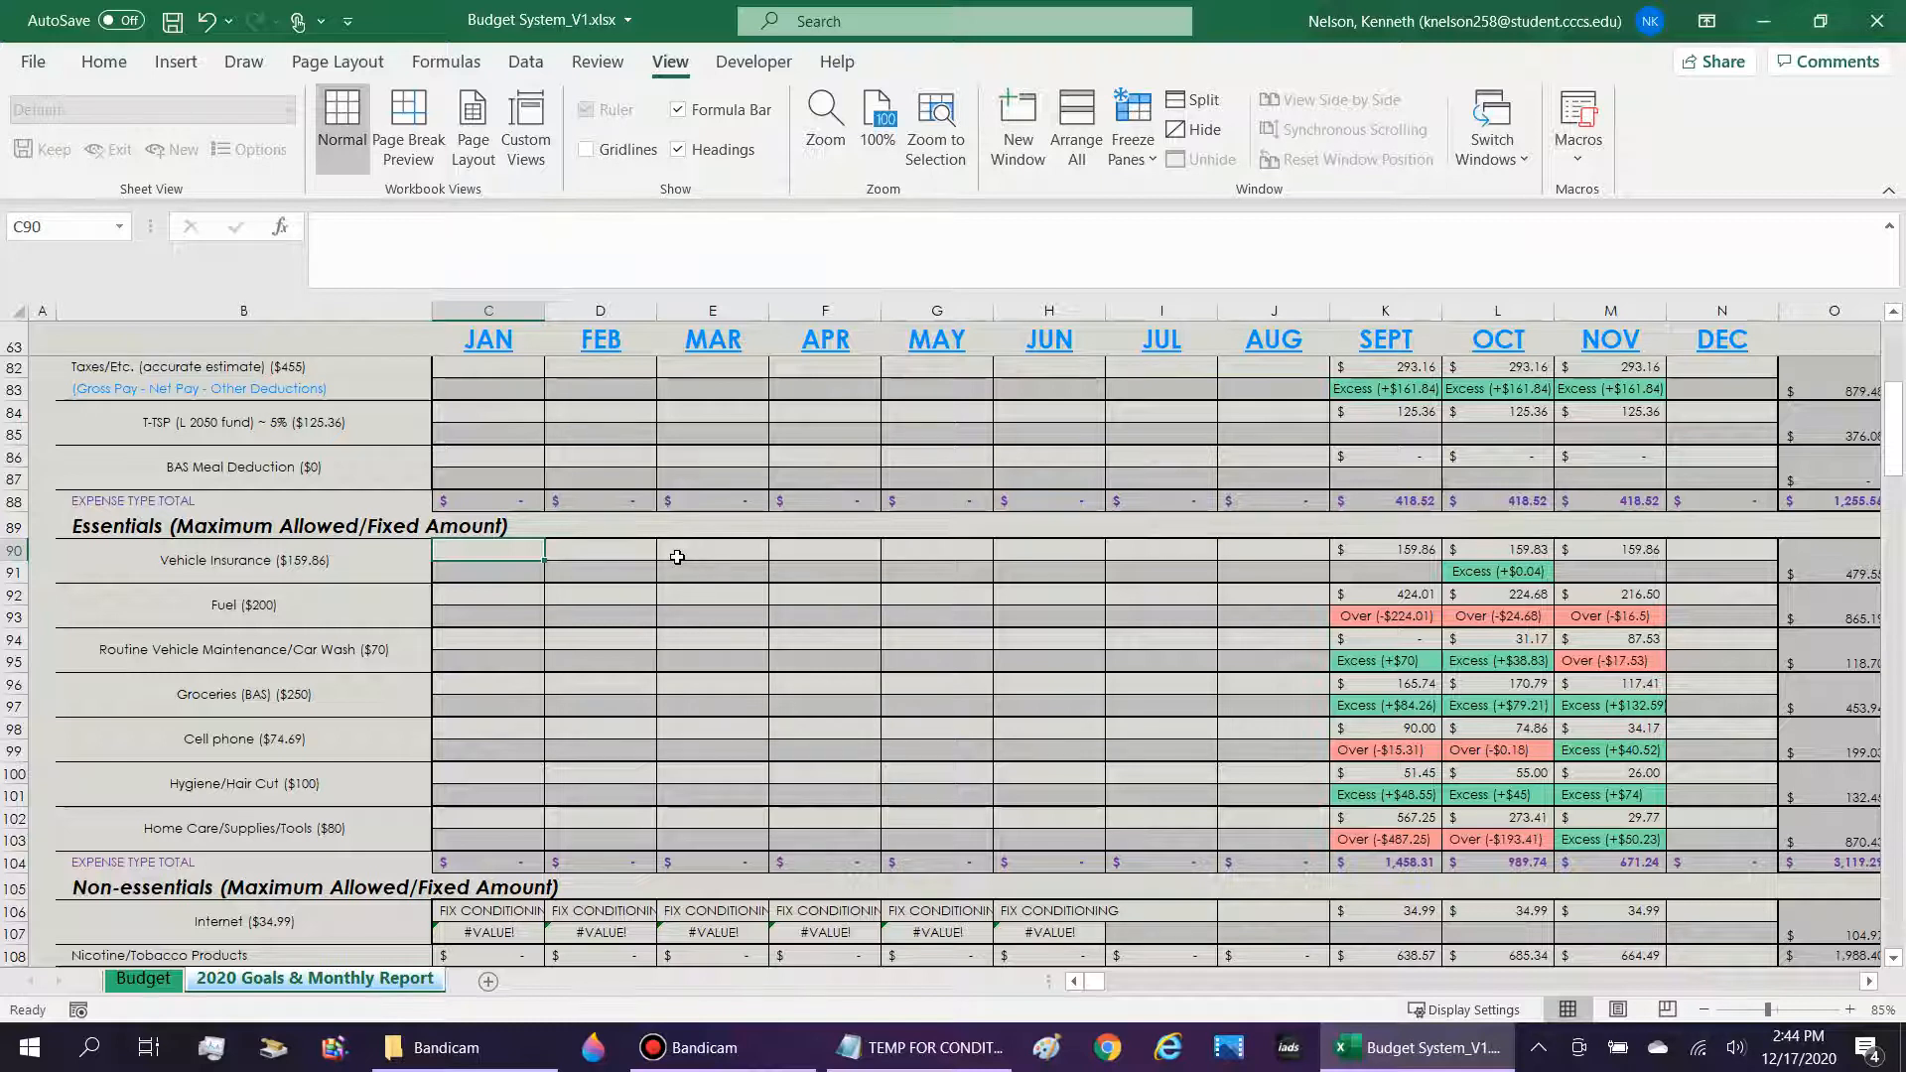
pyautogui.click(501, 600)
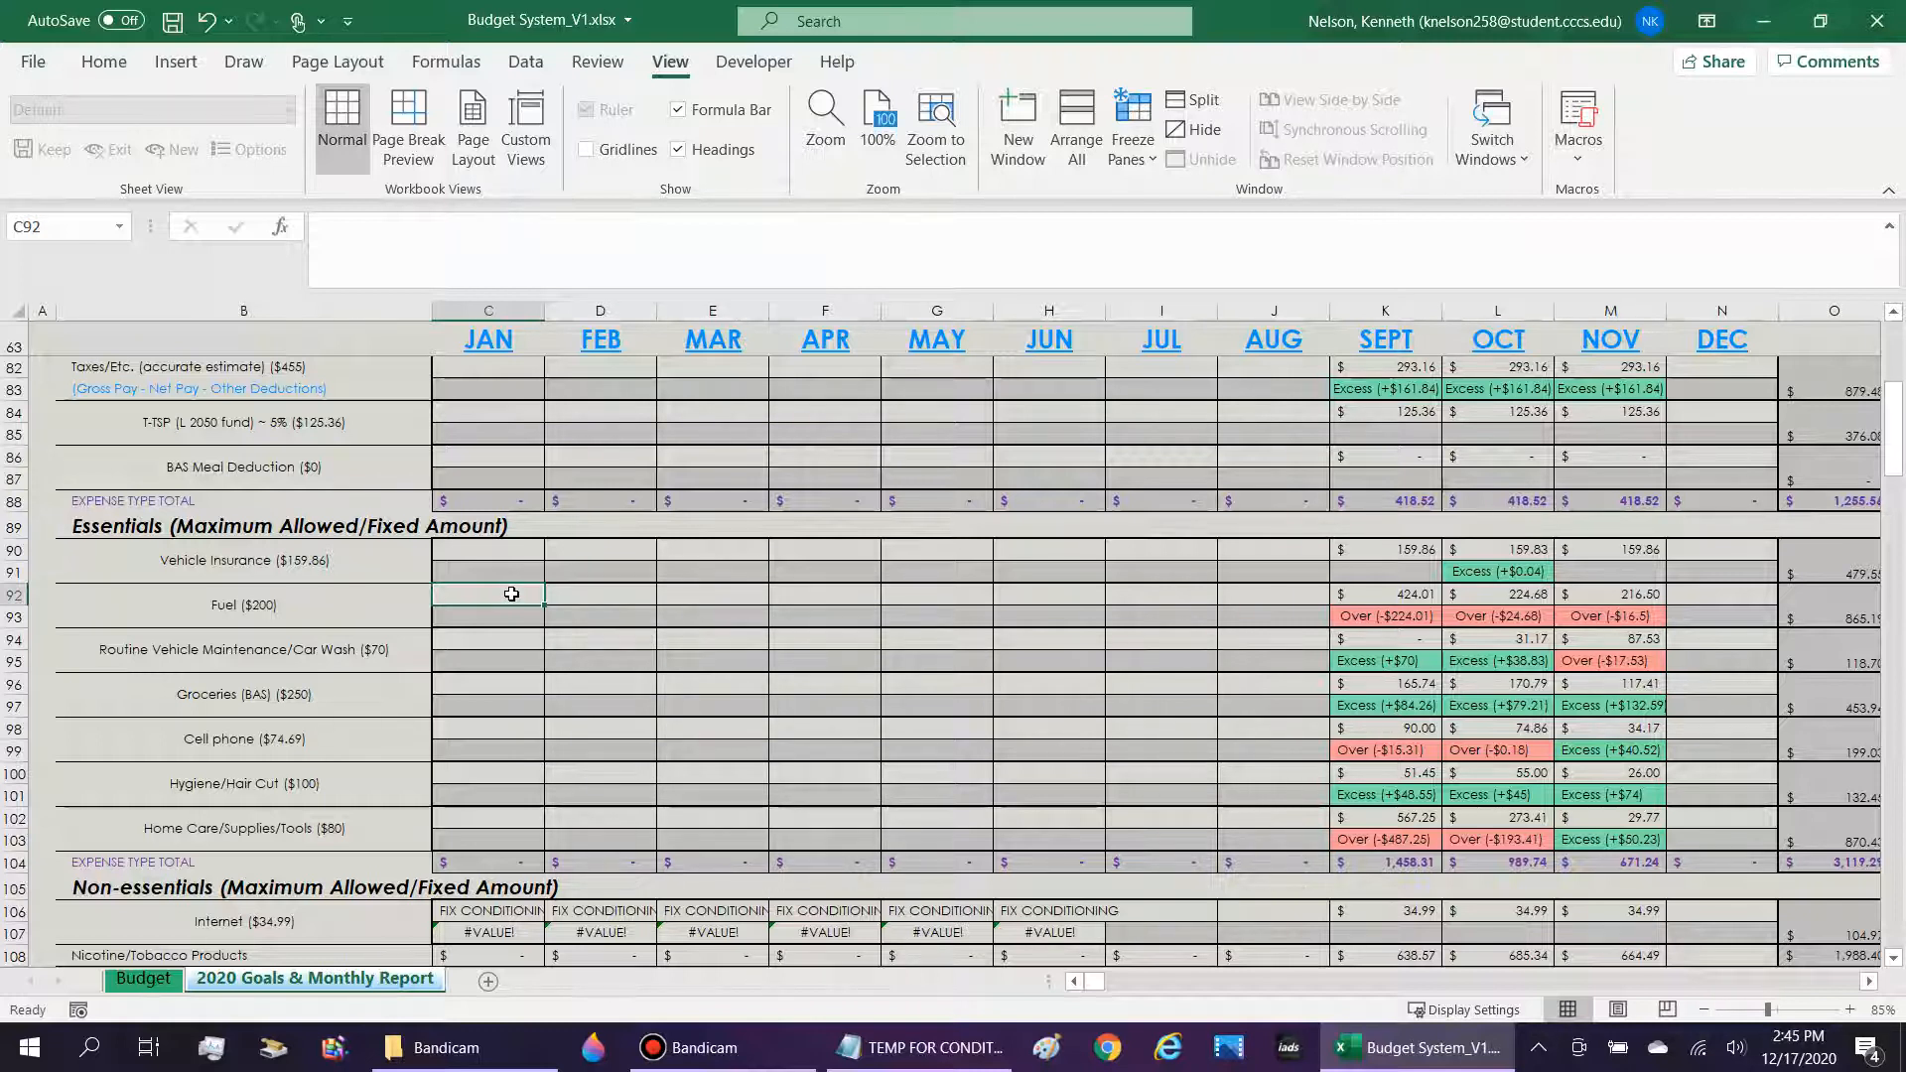
pyautogui.click(257, 600)
pyautogui.click(474, 604)
pyautogui.click(282, 608)
pyautogui.click(530, 580)
pyautogui.click(533, 589)
pyautogui.click(1384, 593)
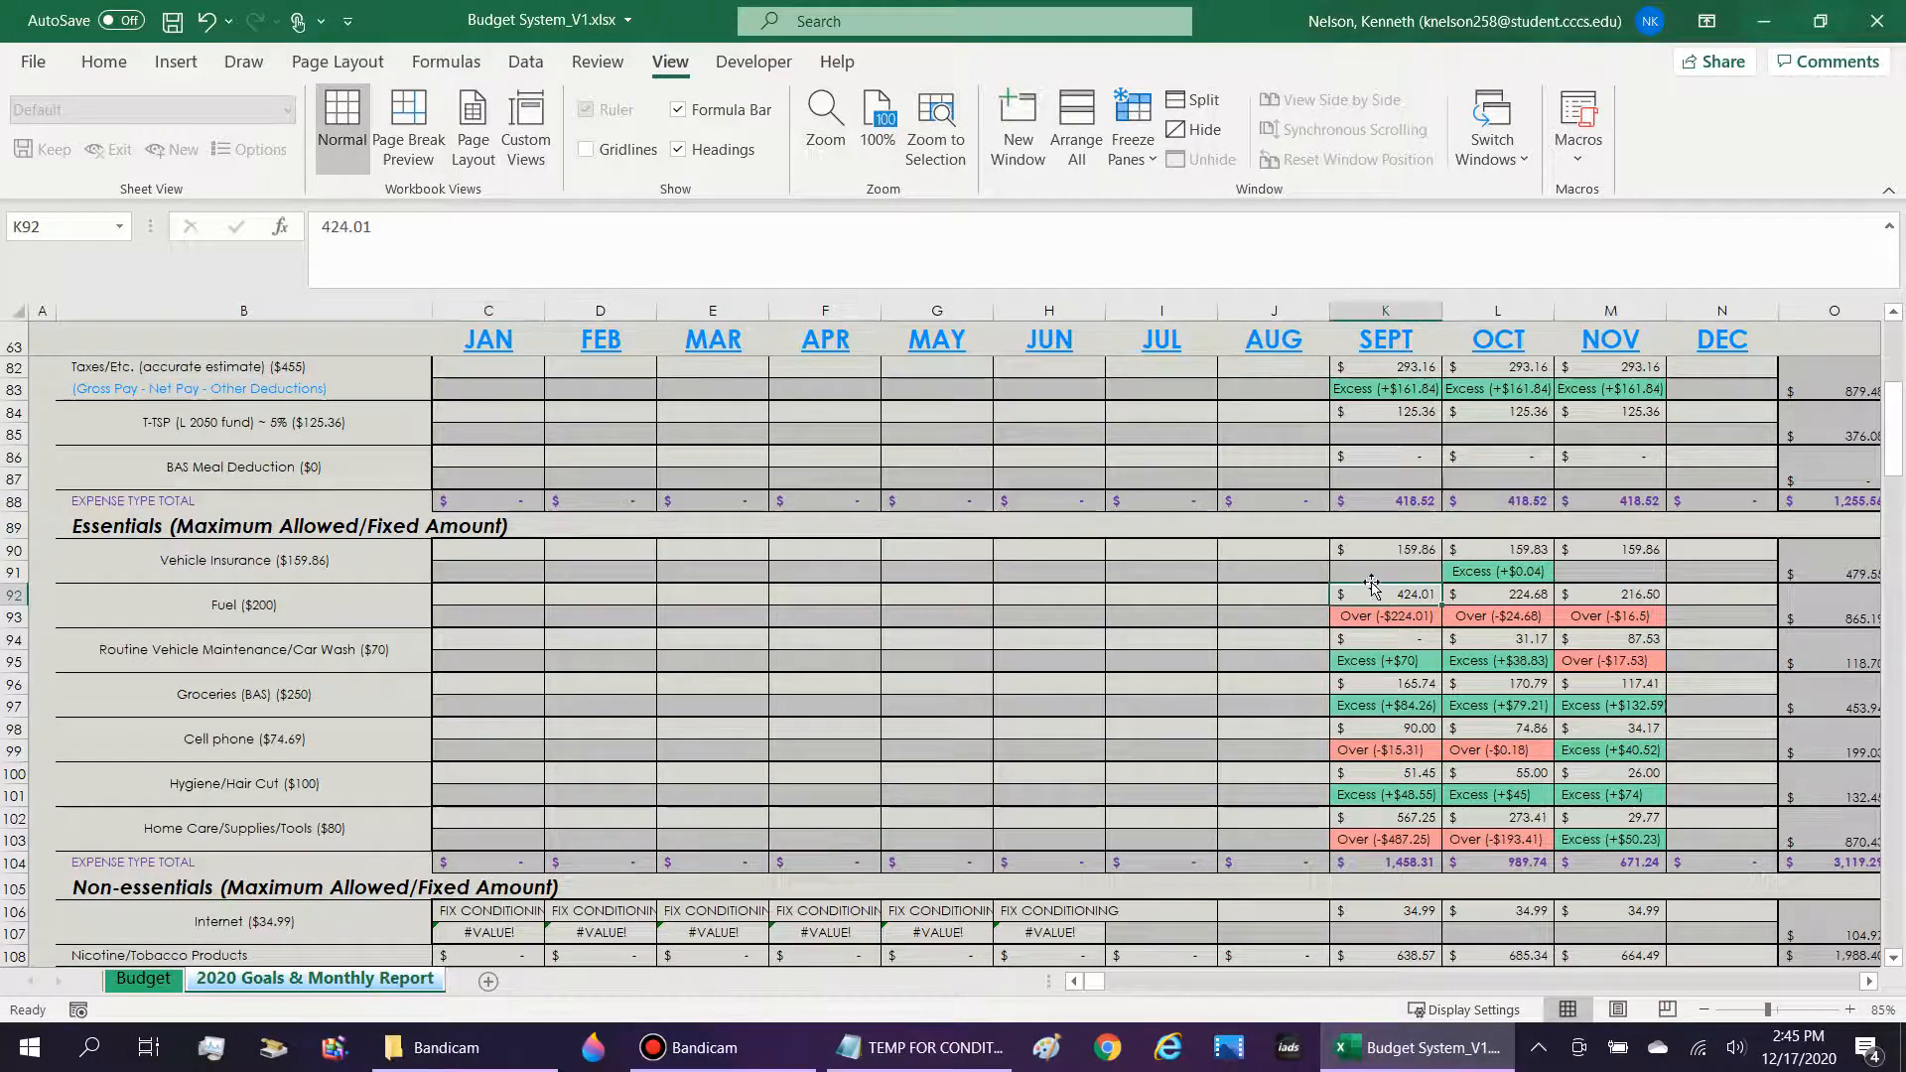
pyautogui.click(1429, 616)
pyautogui.moveTo(494, 624); pyautogui.dragTo(971, 612)
pyautogui.click(1395, 601)
pyautogui.click(1410, 616)
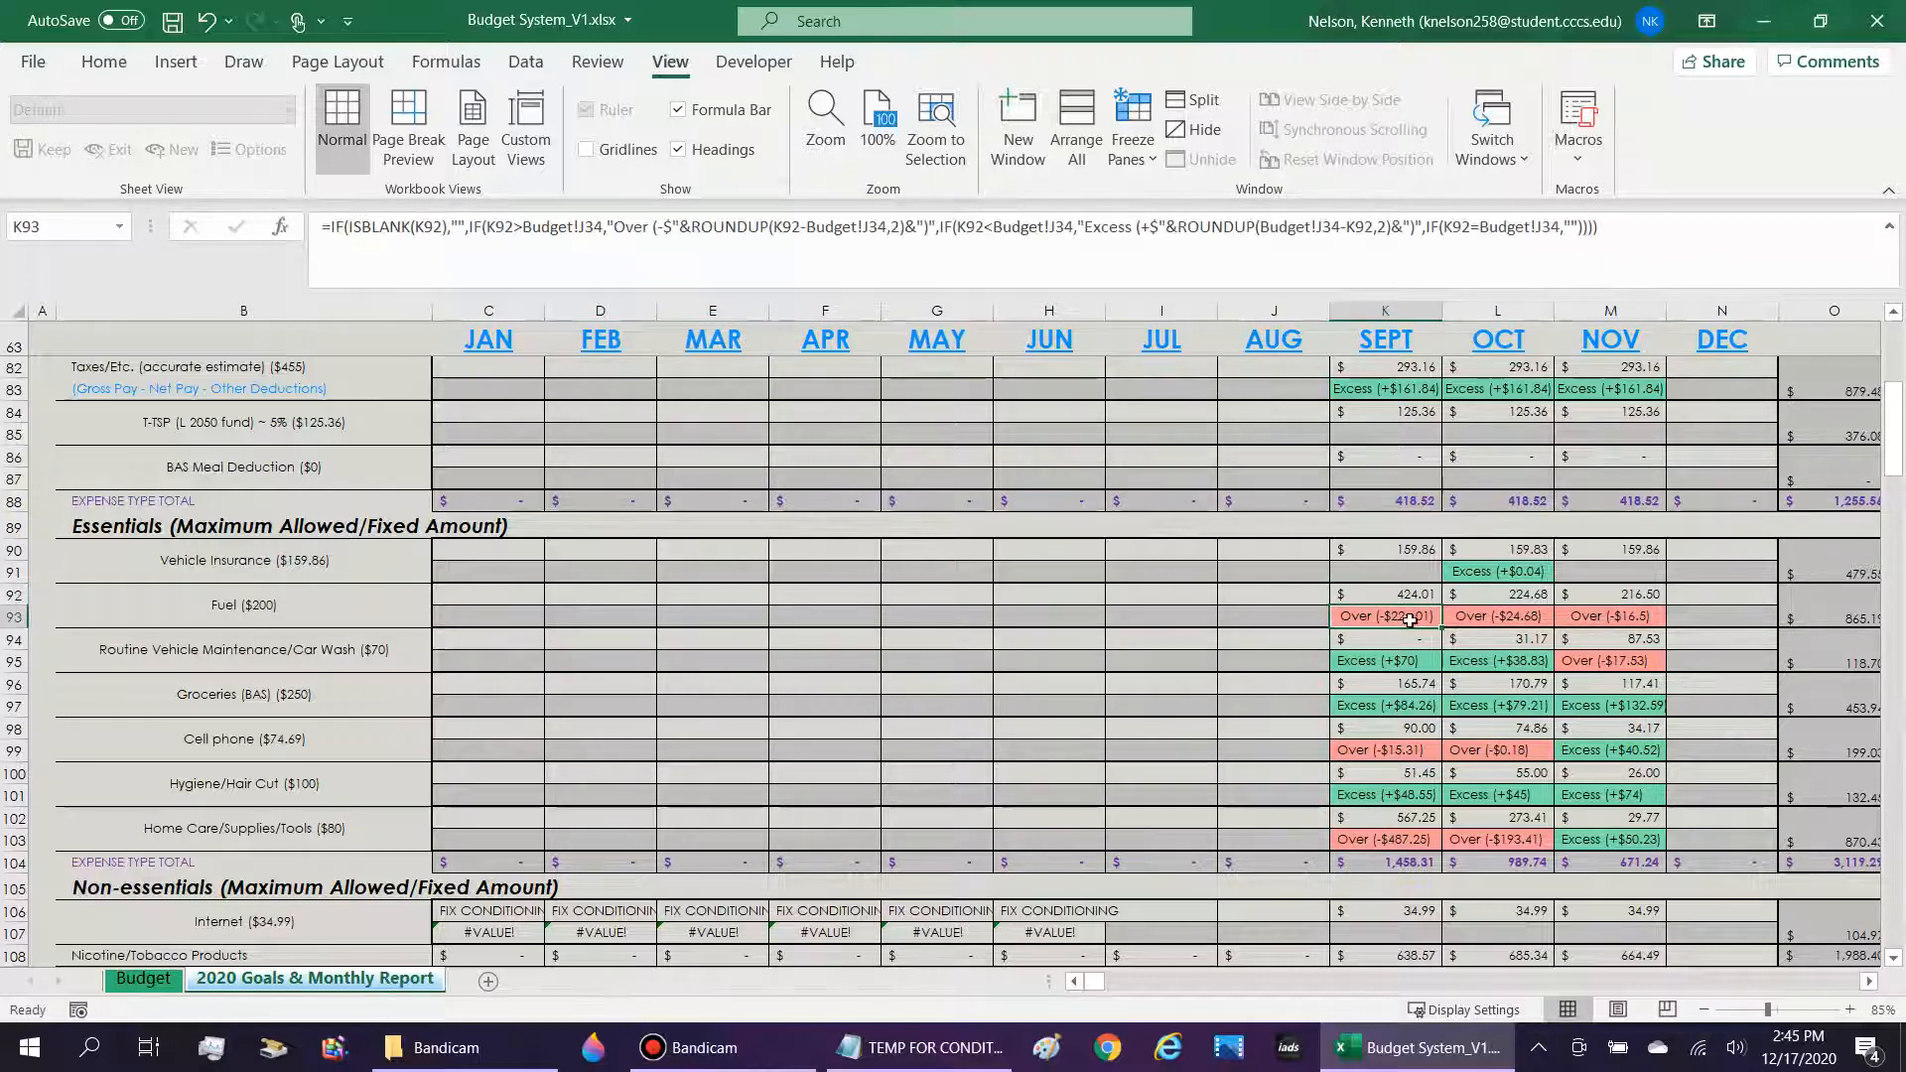
pyautogui.click(1400, 663)
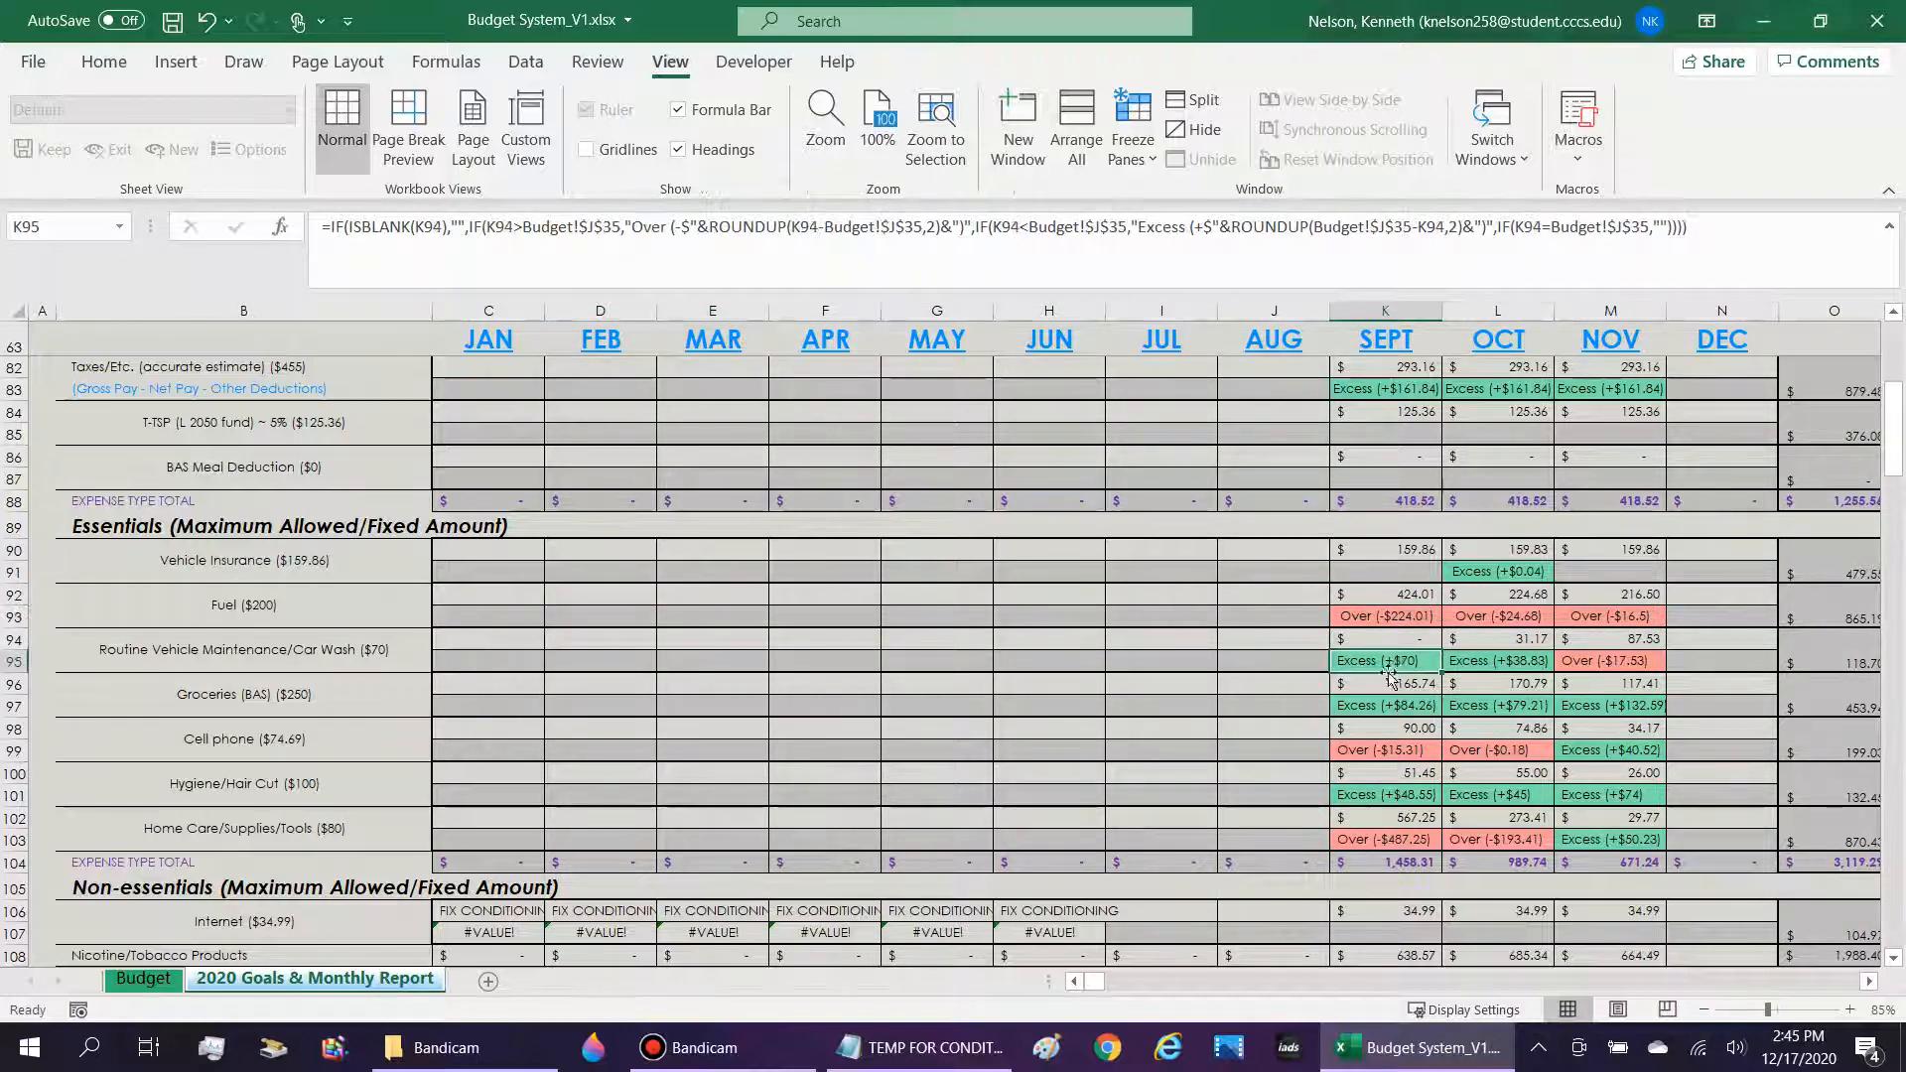
# Enter 212 as the January Fuel amount under Essentials, and replace it with 190 to test both over- and under-budget cases.
pyautogui.click(523, 598)
pyautogui.write('212')
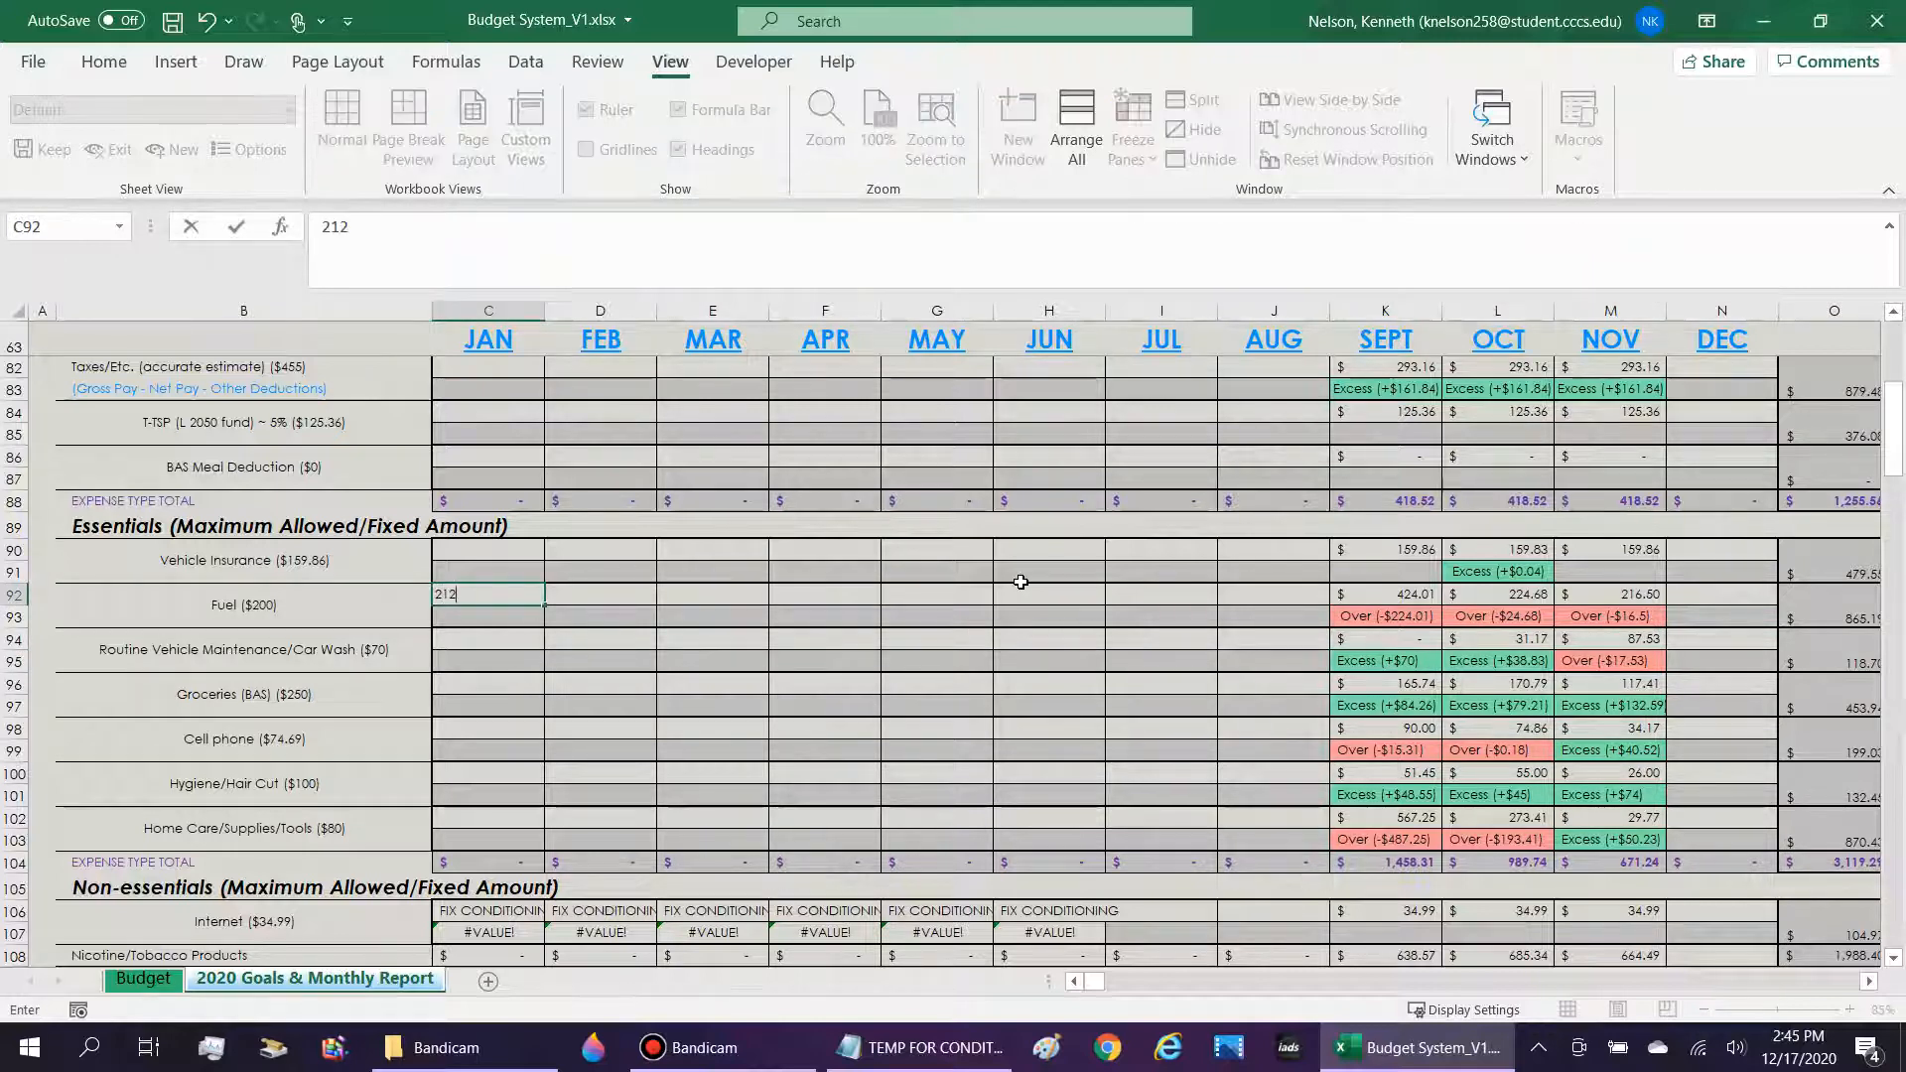
pyautogui.press('Return')
pyautogui.press('Up')
pyautogui.write('1+')
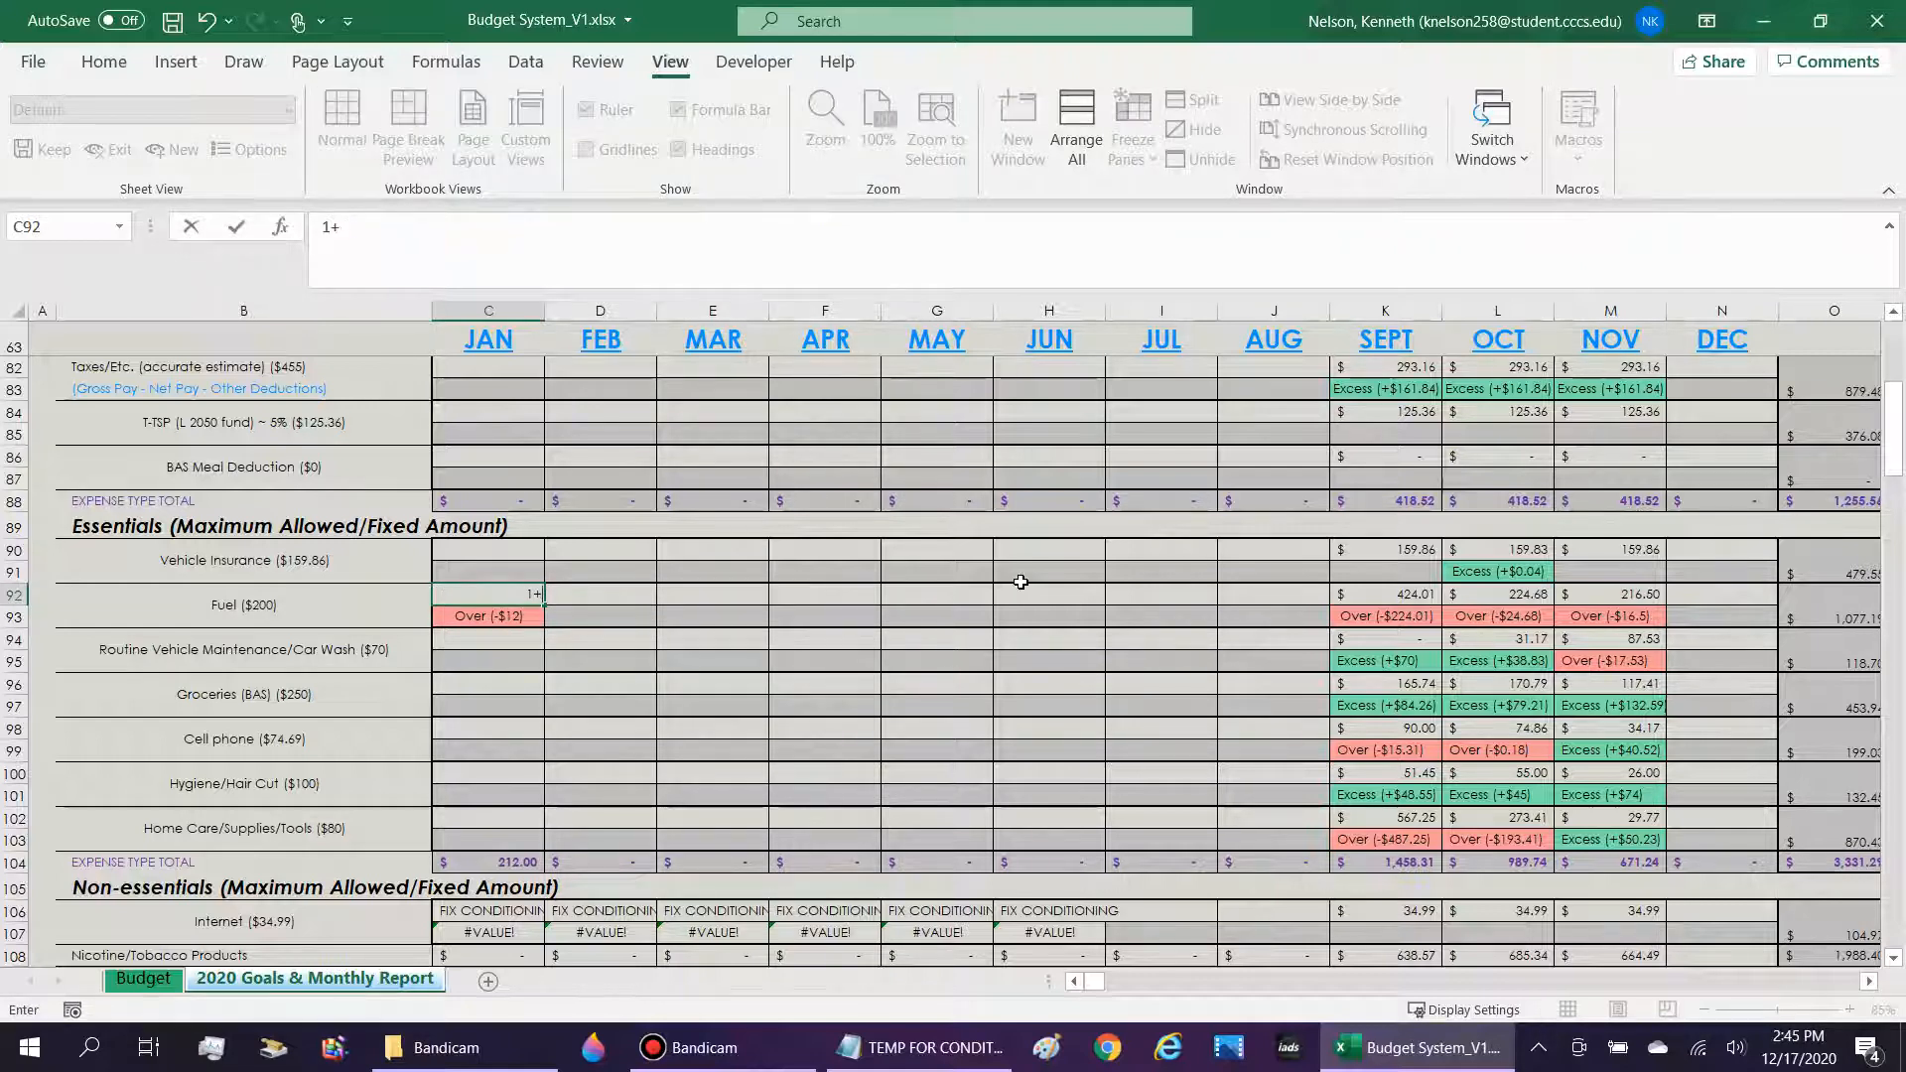
pyautogui.write('990')
pyautogui.press('Return')
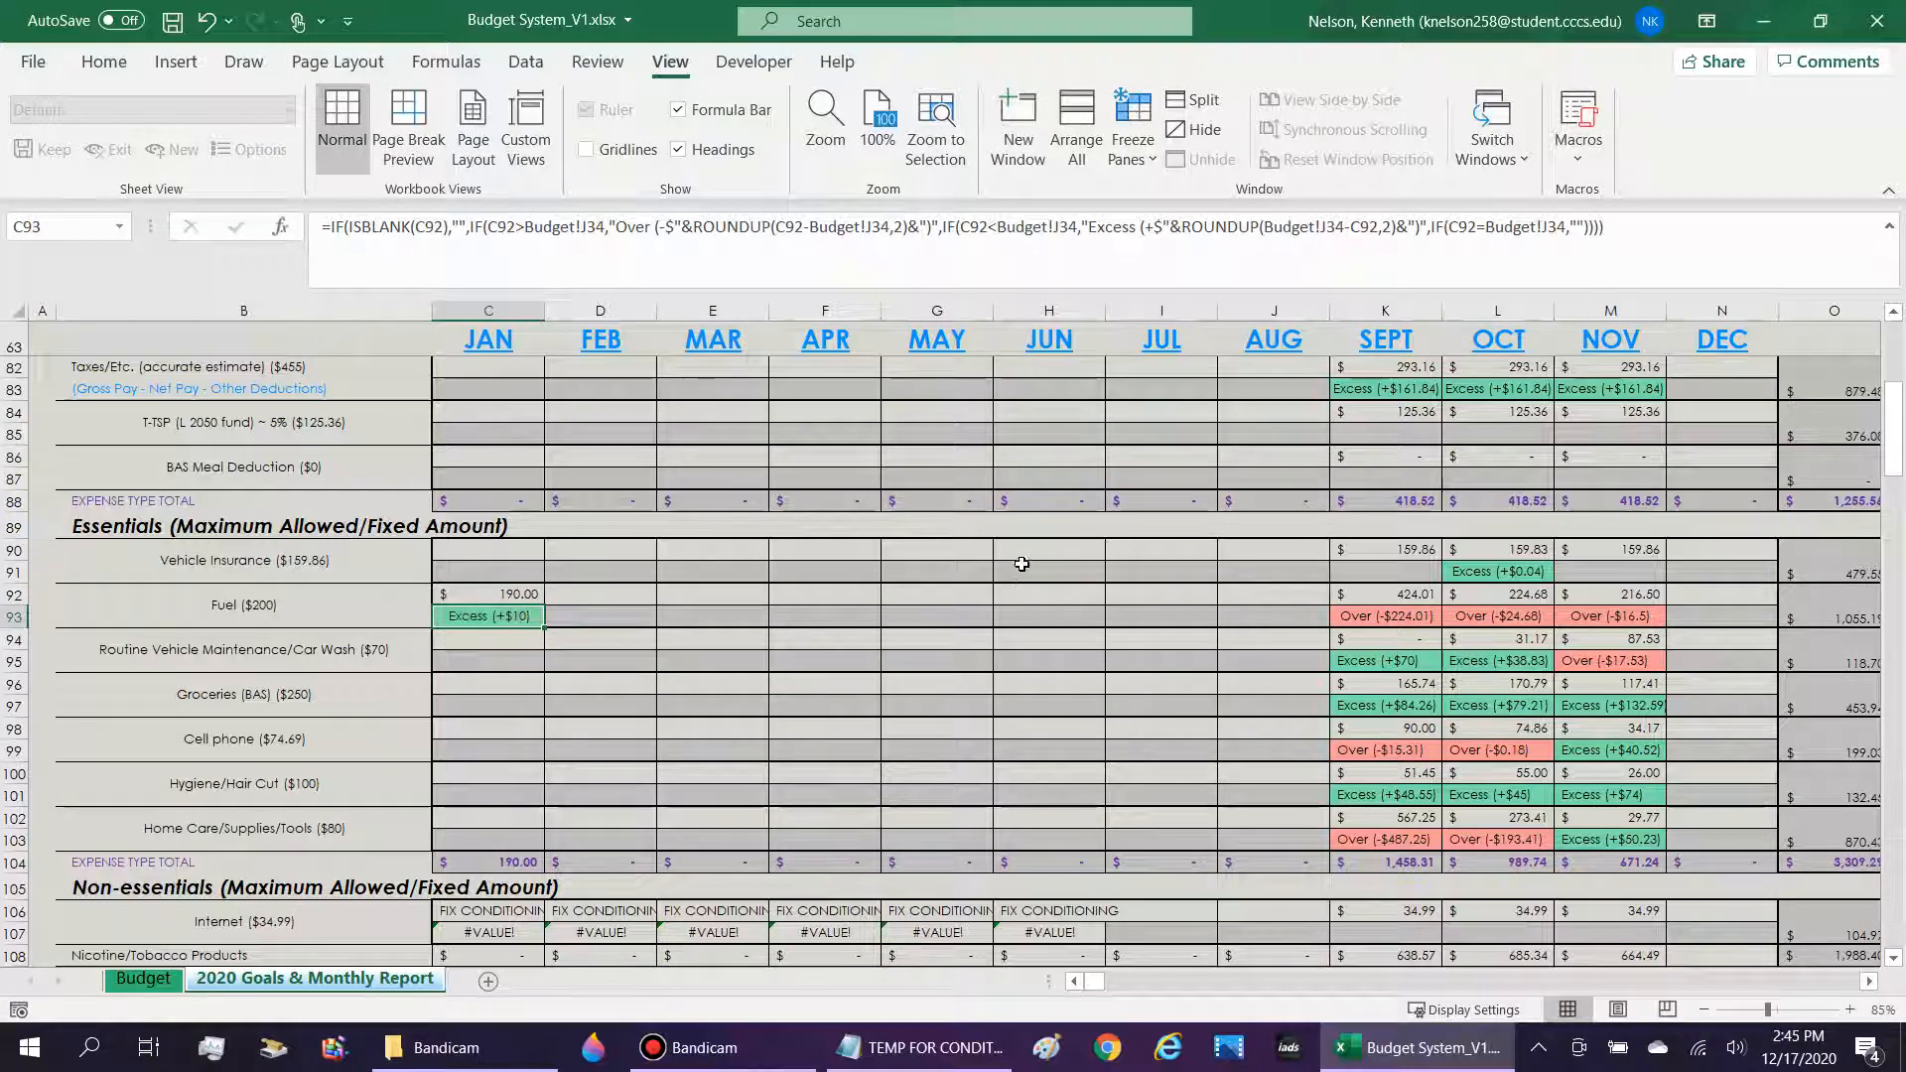
# Clear the test amount from the January Fuel cell.
pyautogui.click(467, 598)
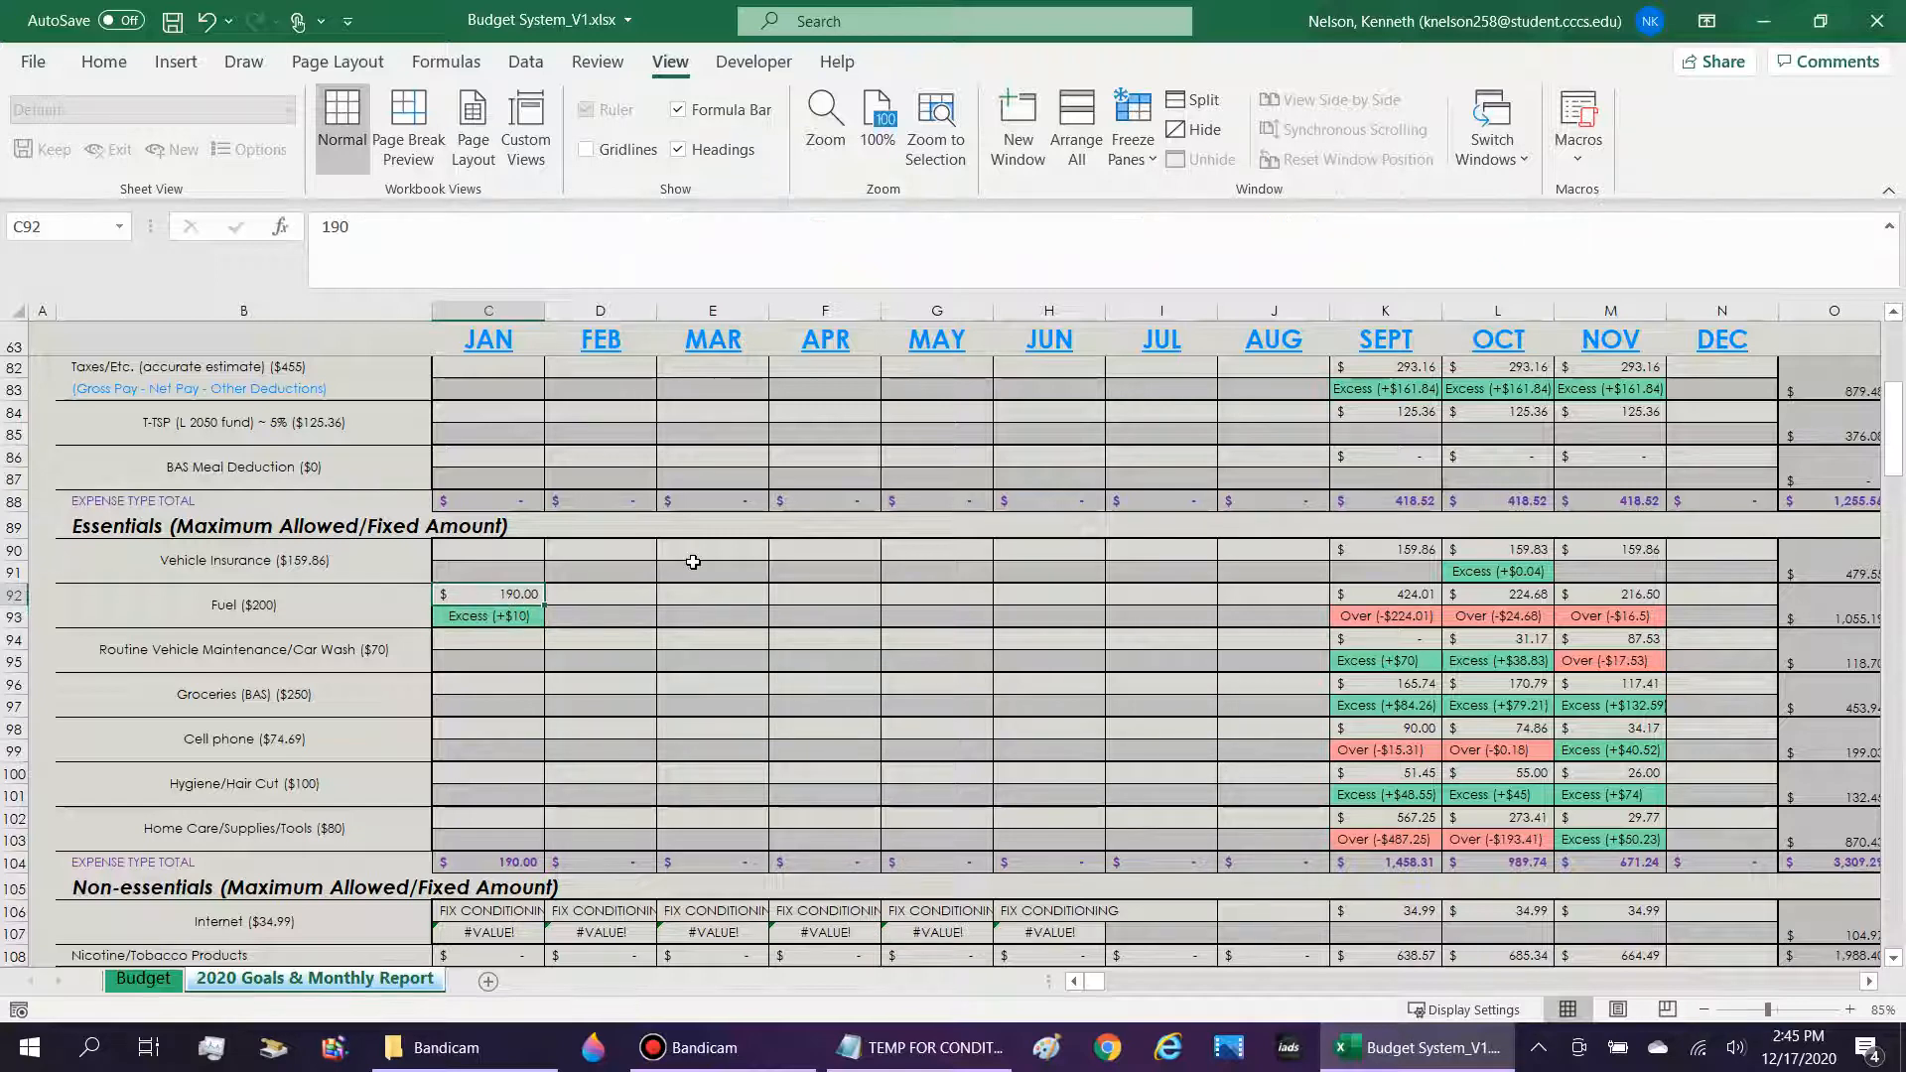
pyautogui.press('Delete')
pyautogui.press('Down')
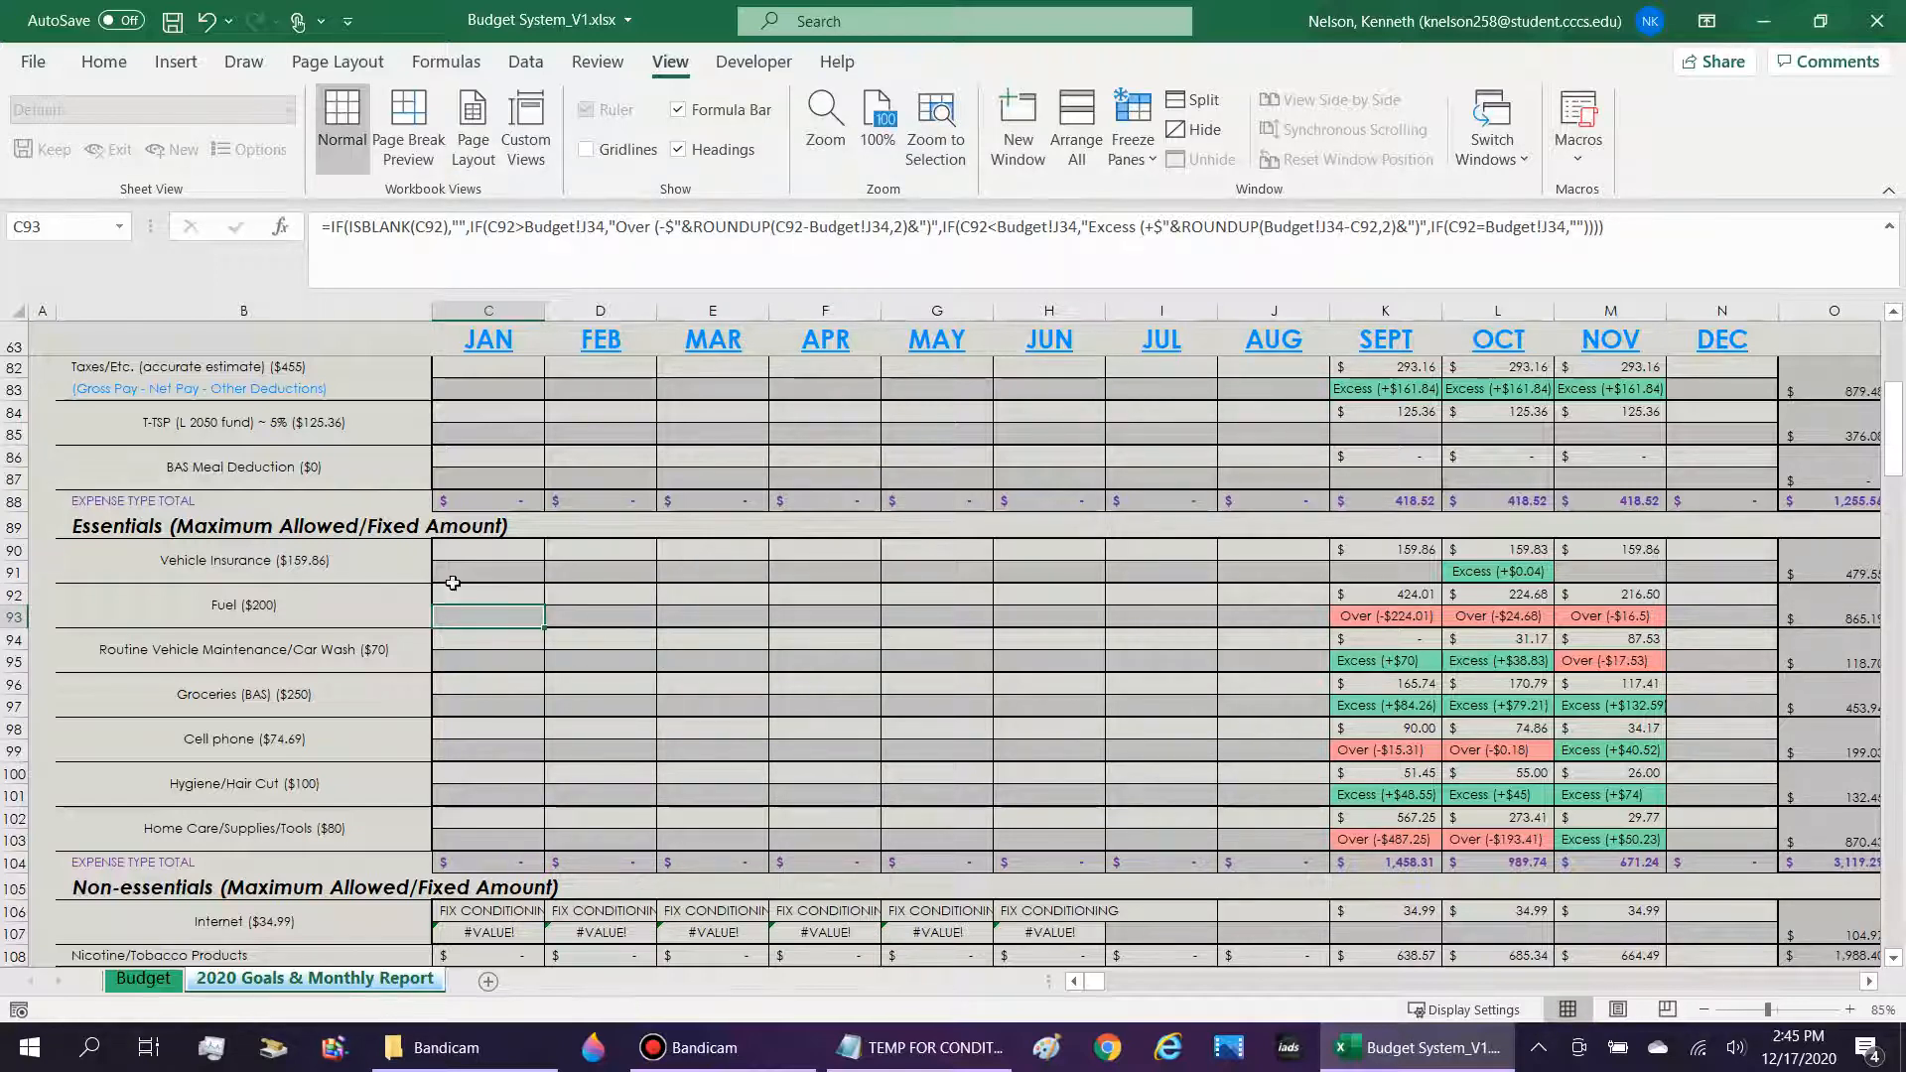
pyautogui.click(505, 545)
pyautogui.scroll(-1, 651, 571)
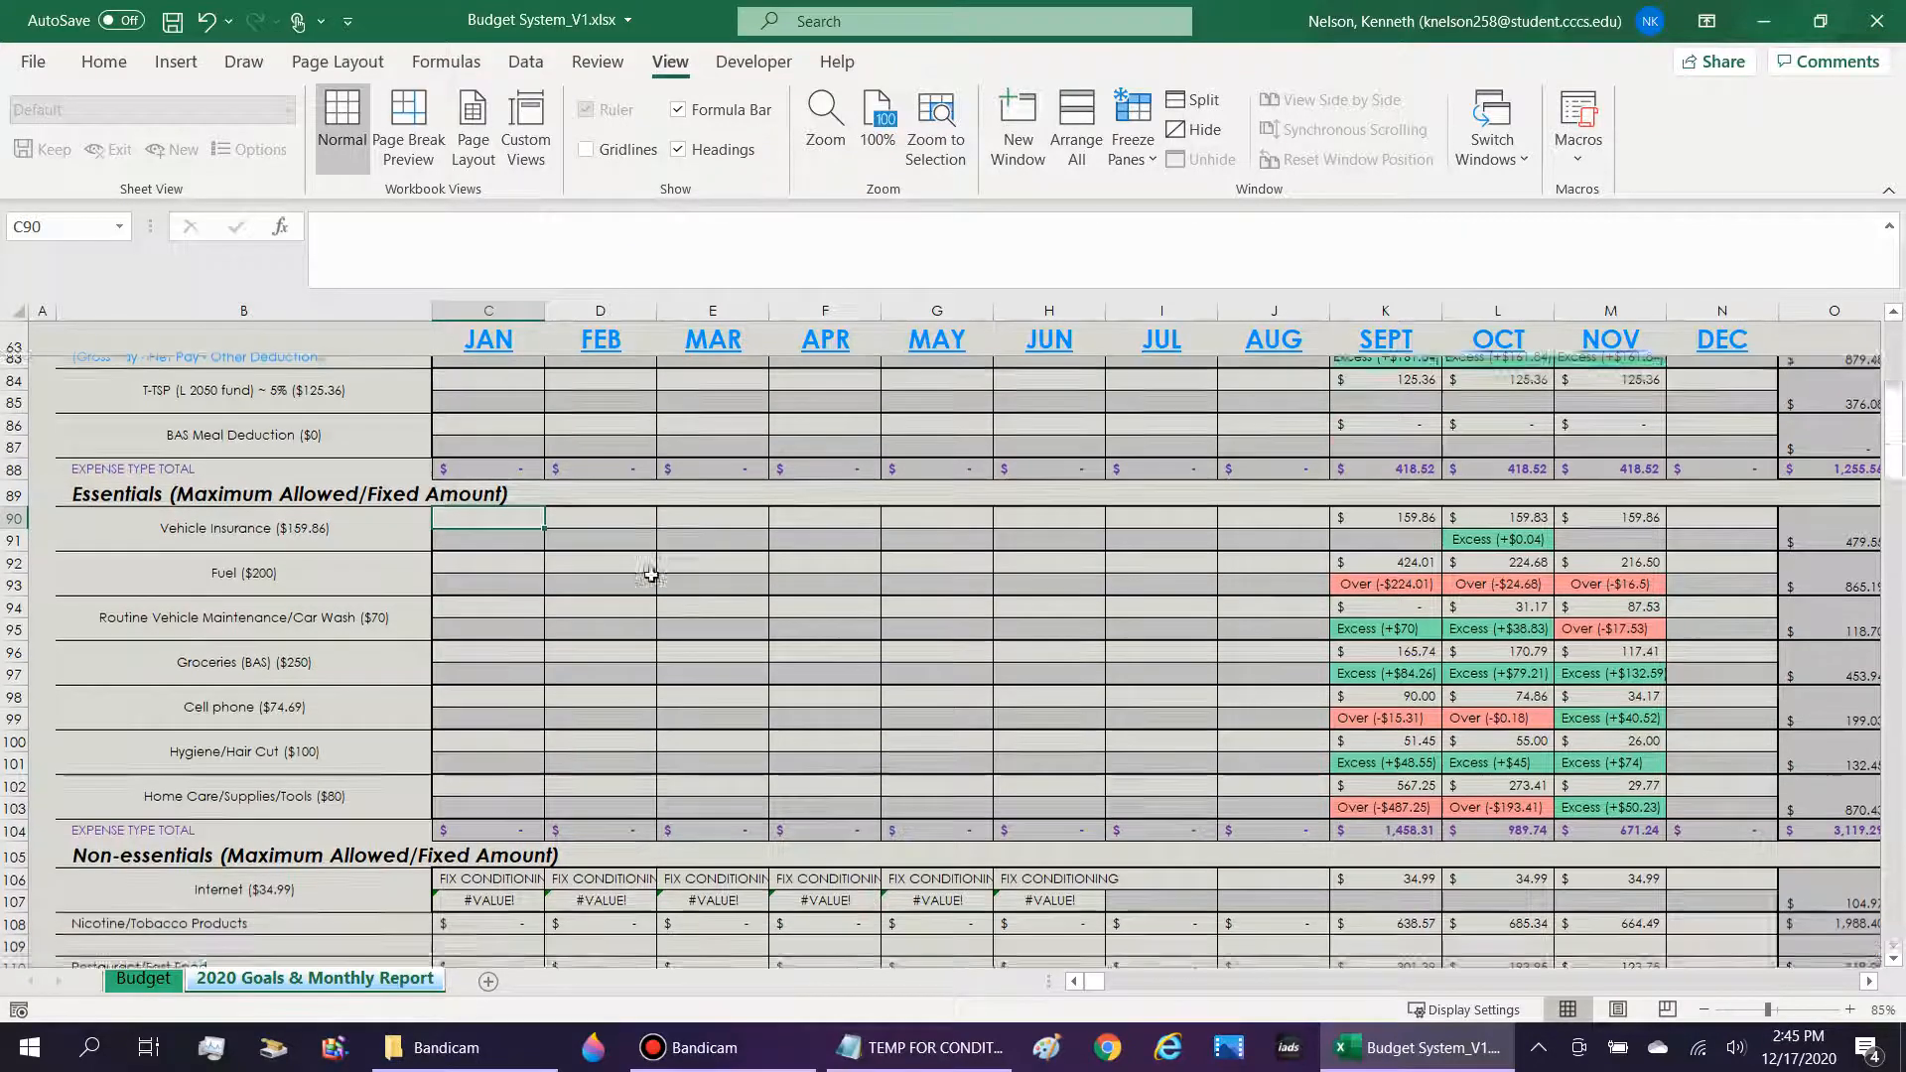
pyautogui.moveTo(552, 591); pyautogui.dragTo(1335, 620)
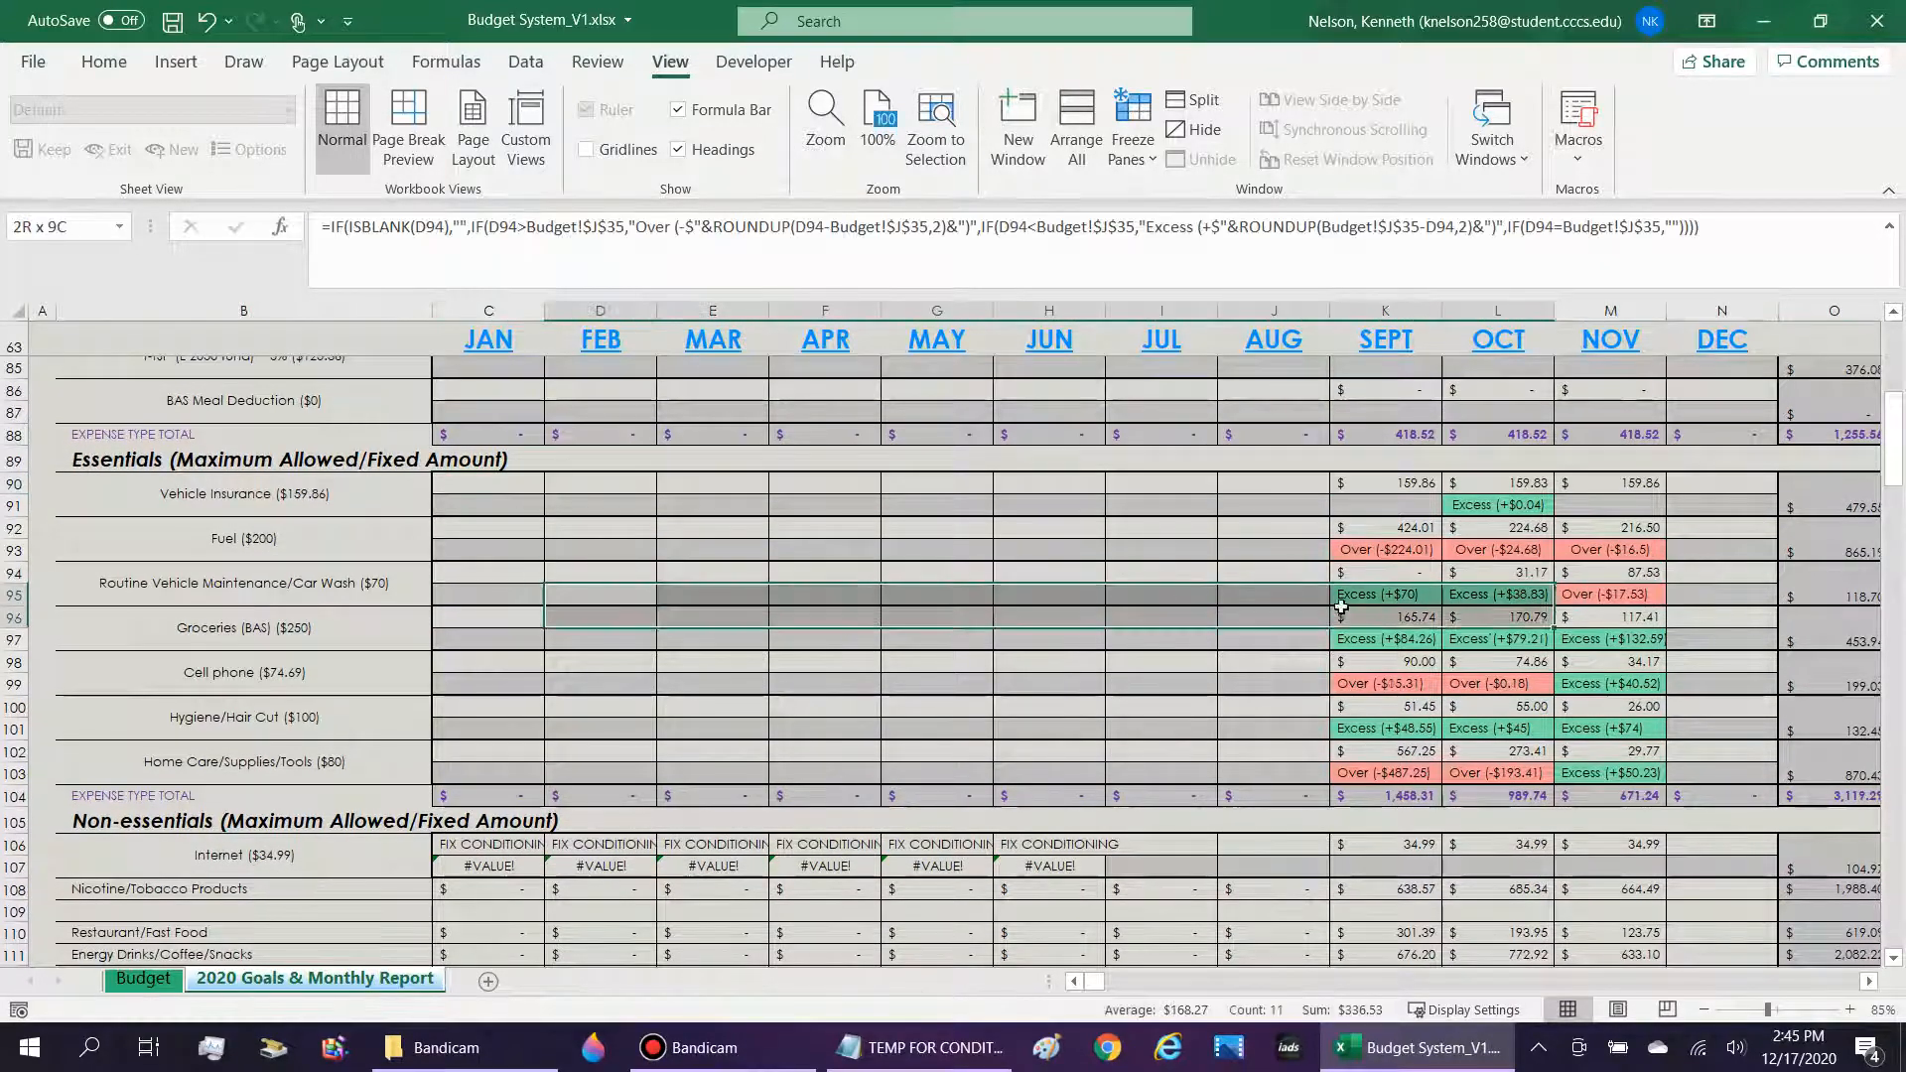
pyautogui.click(1335, 619)
pyautogui.scroll(1, 412, 660)
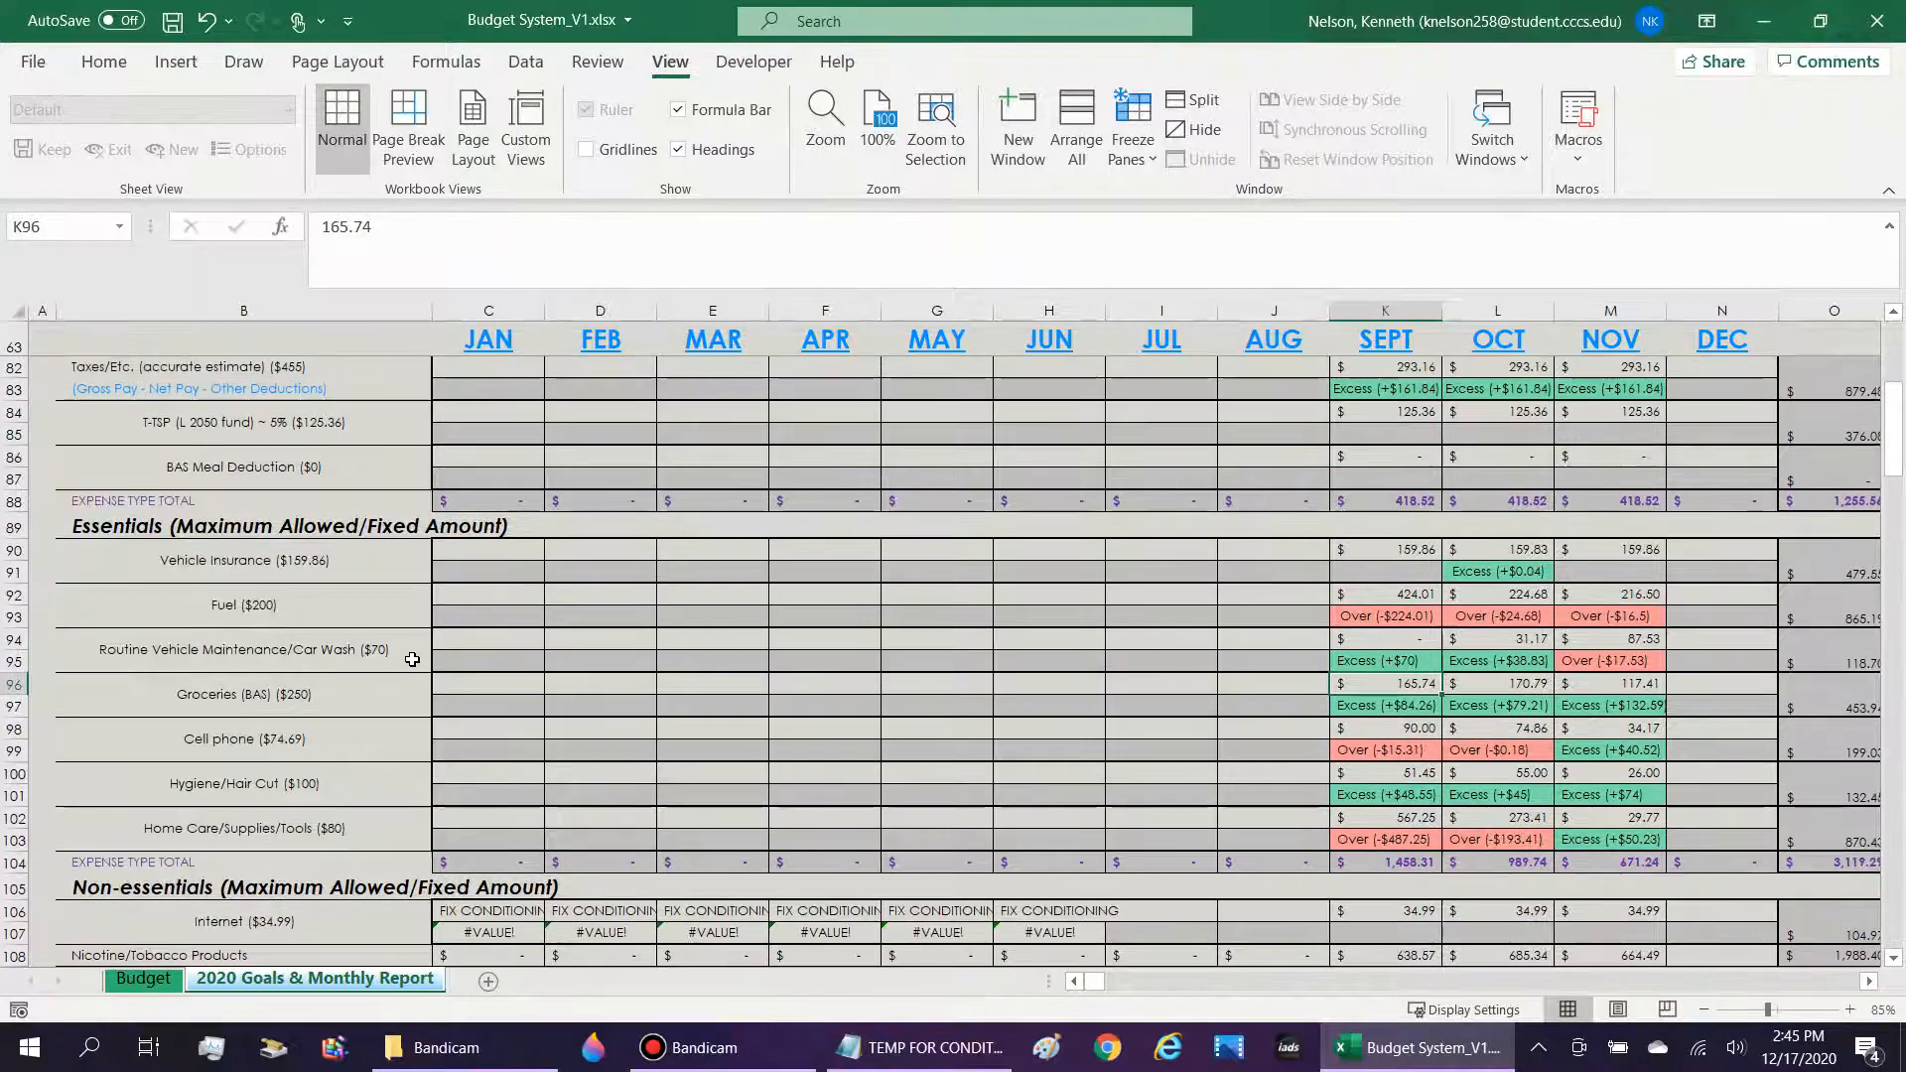
# Examine the Essentials entries from Vehicle Insurance to Home Care, and the Internet row and blank row 109 under Non-essentials.
pyautogui.scroll(-2, 412, 657)
pyautogui.scroll(2, 412, 655)
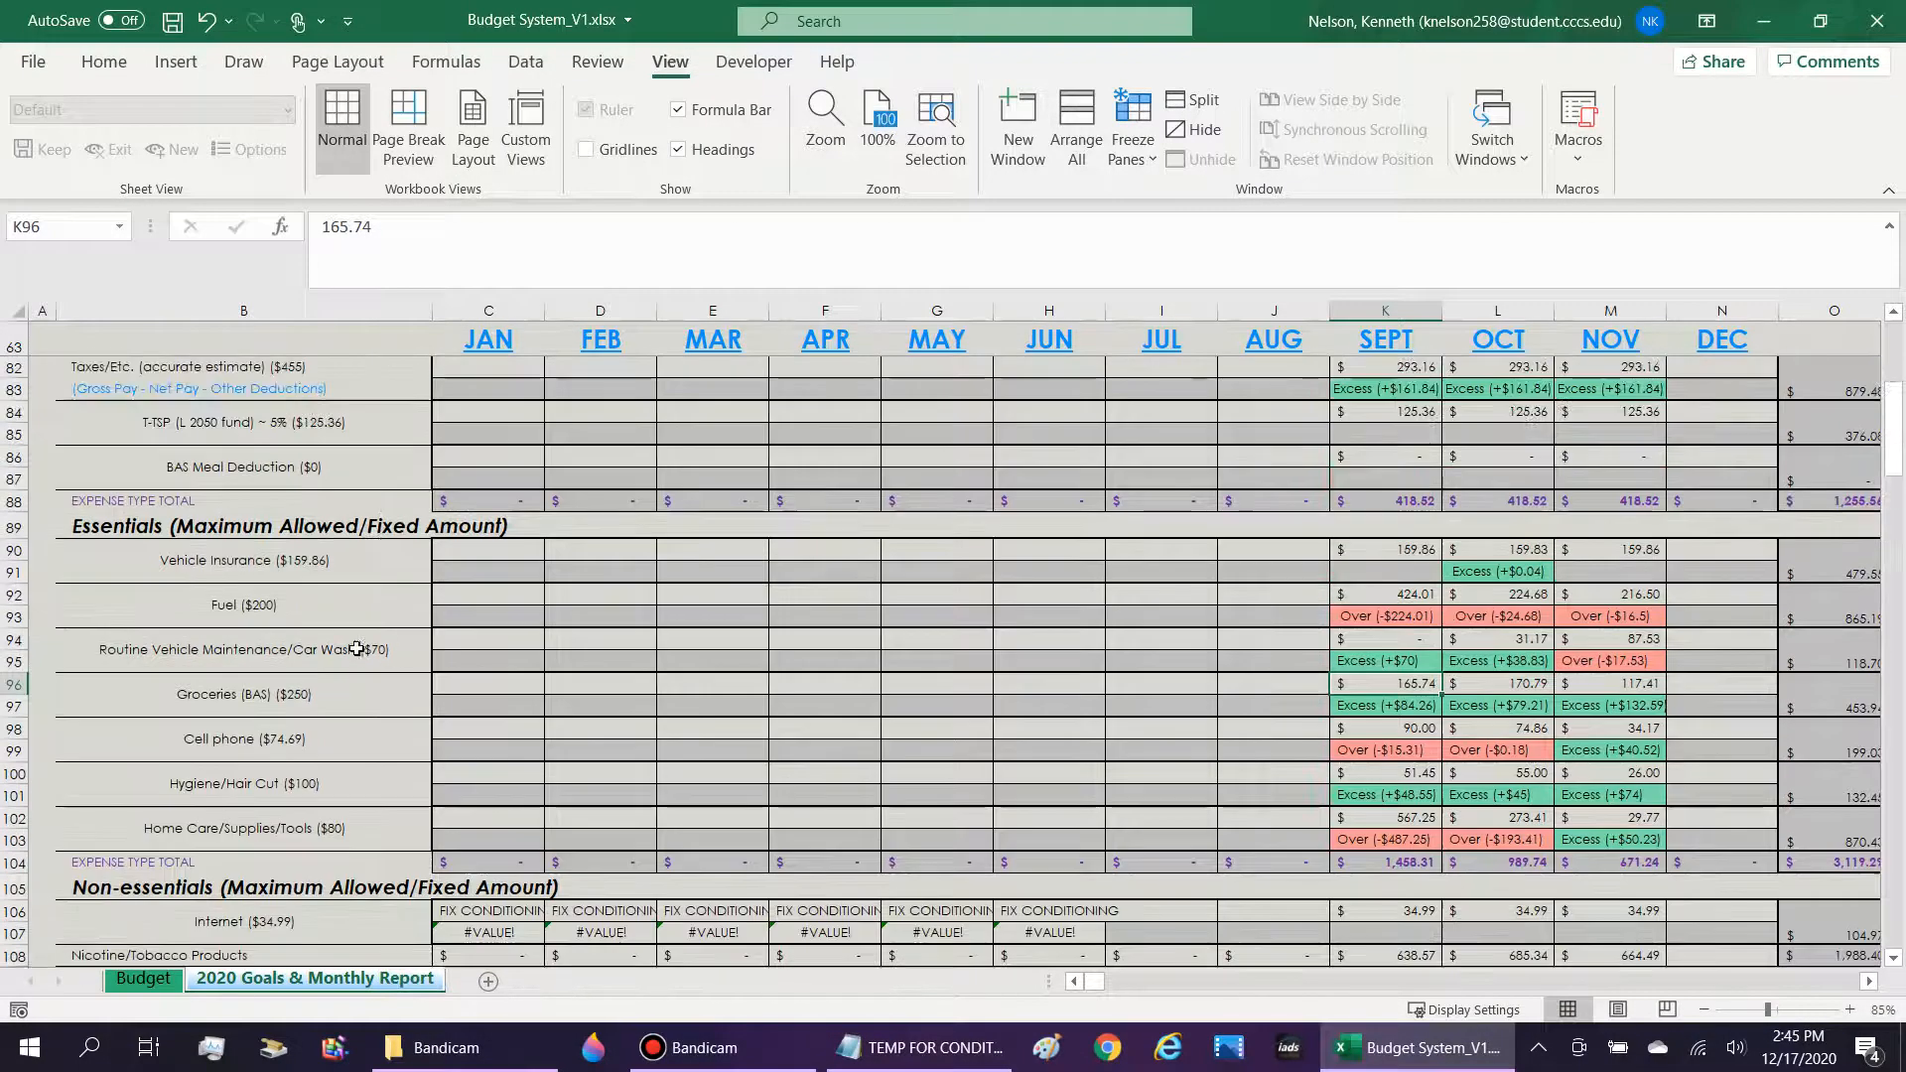
pyautogui.click(181, 528)
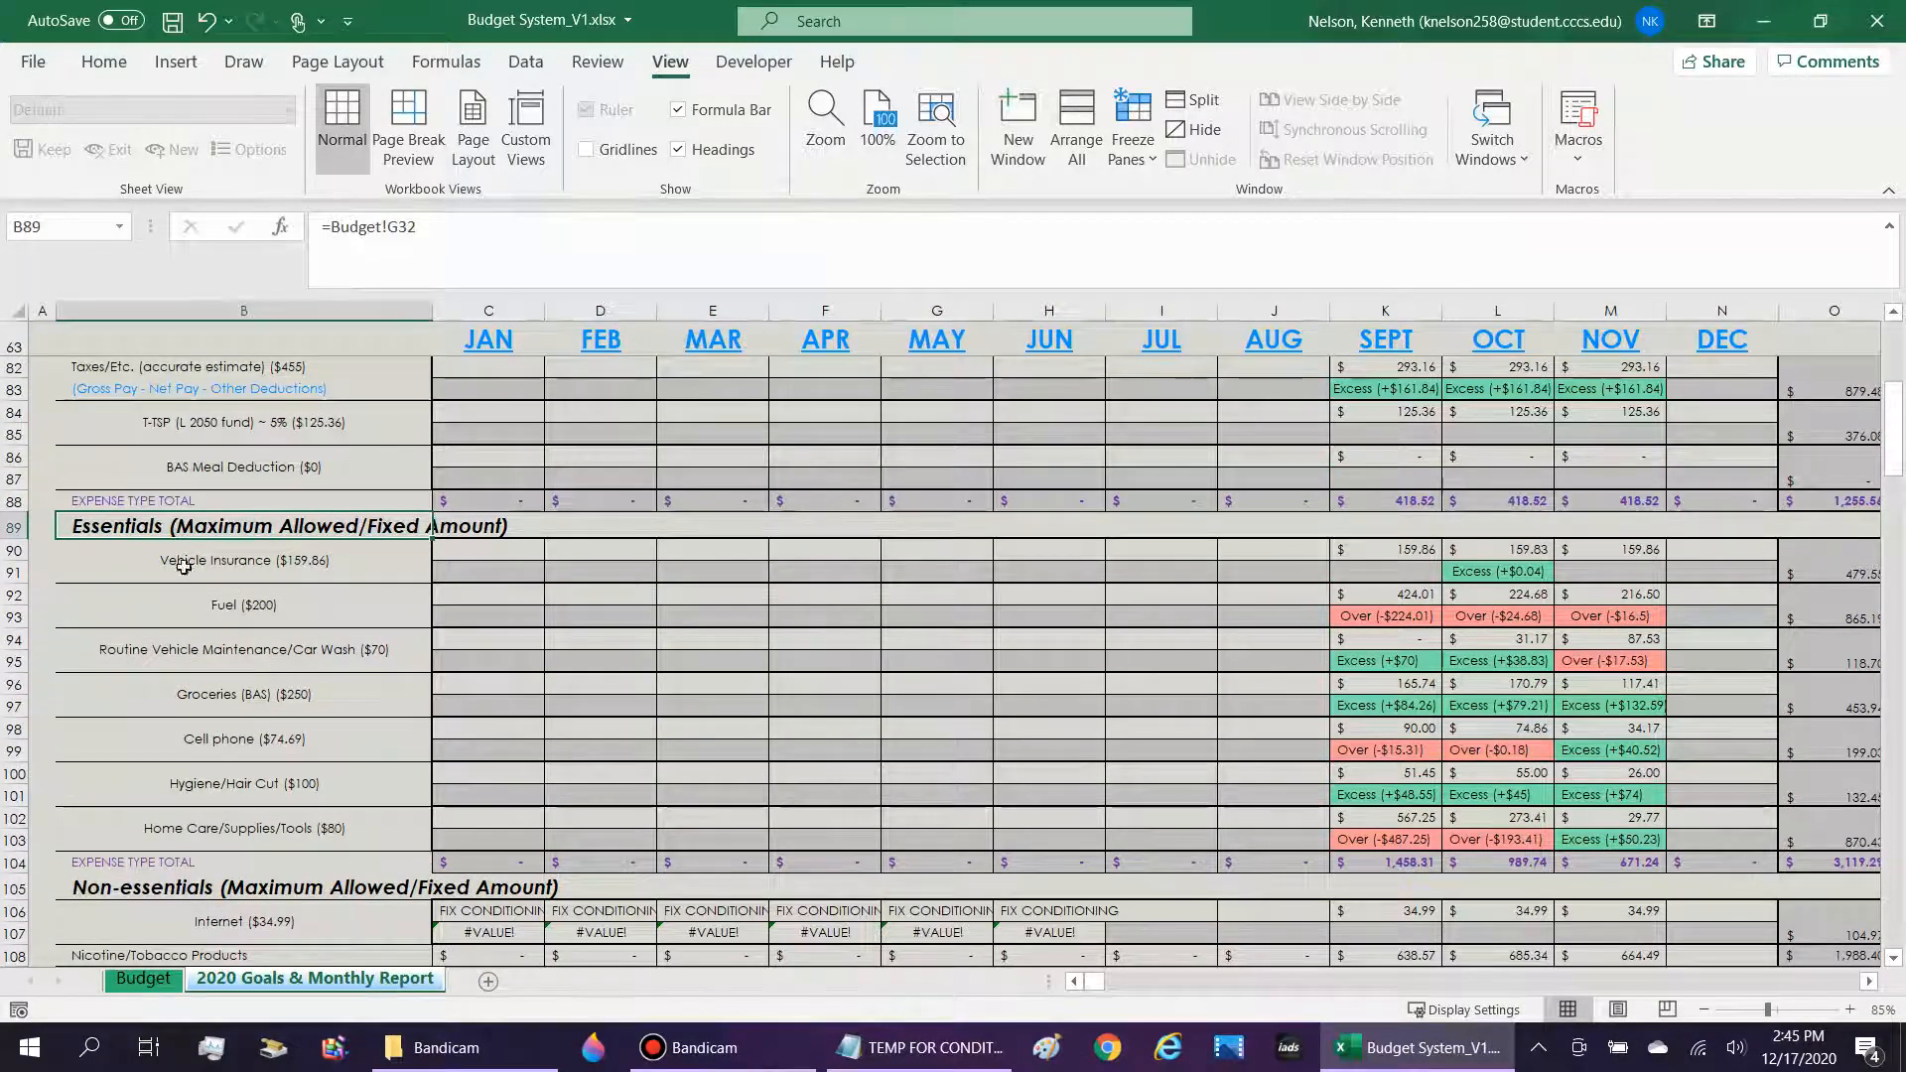
pyautogui.moveTo(183, 558); pyautogui.dragTo(1554, 832)
pyautogui.scroll(-3, 409, 745)
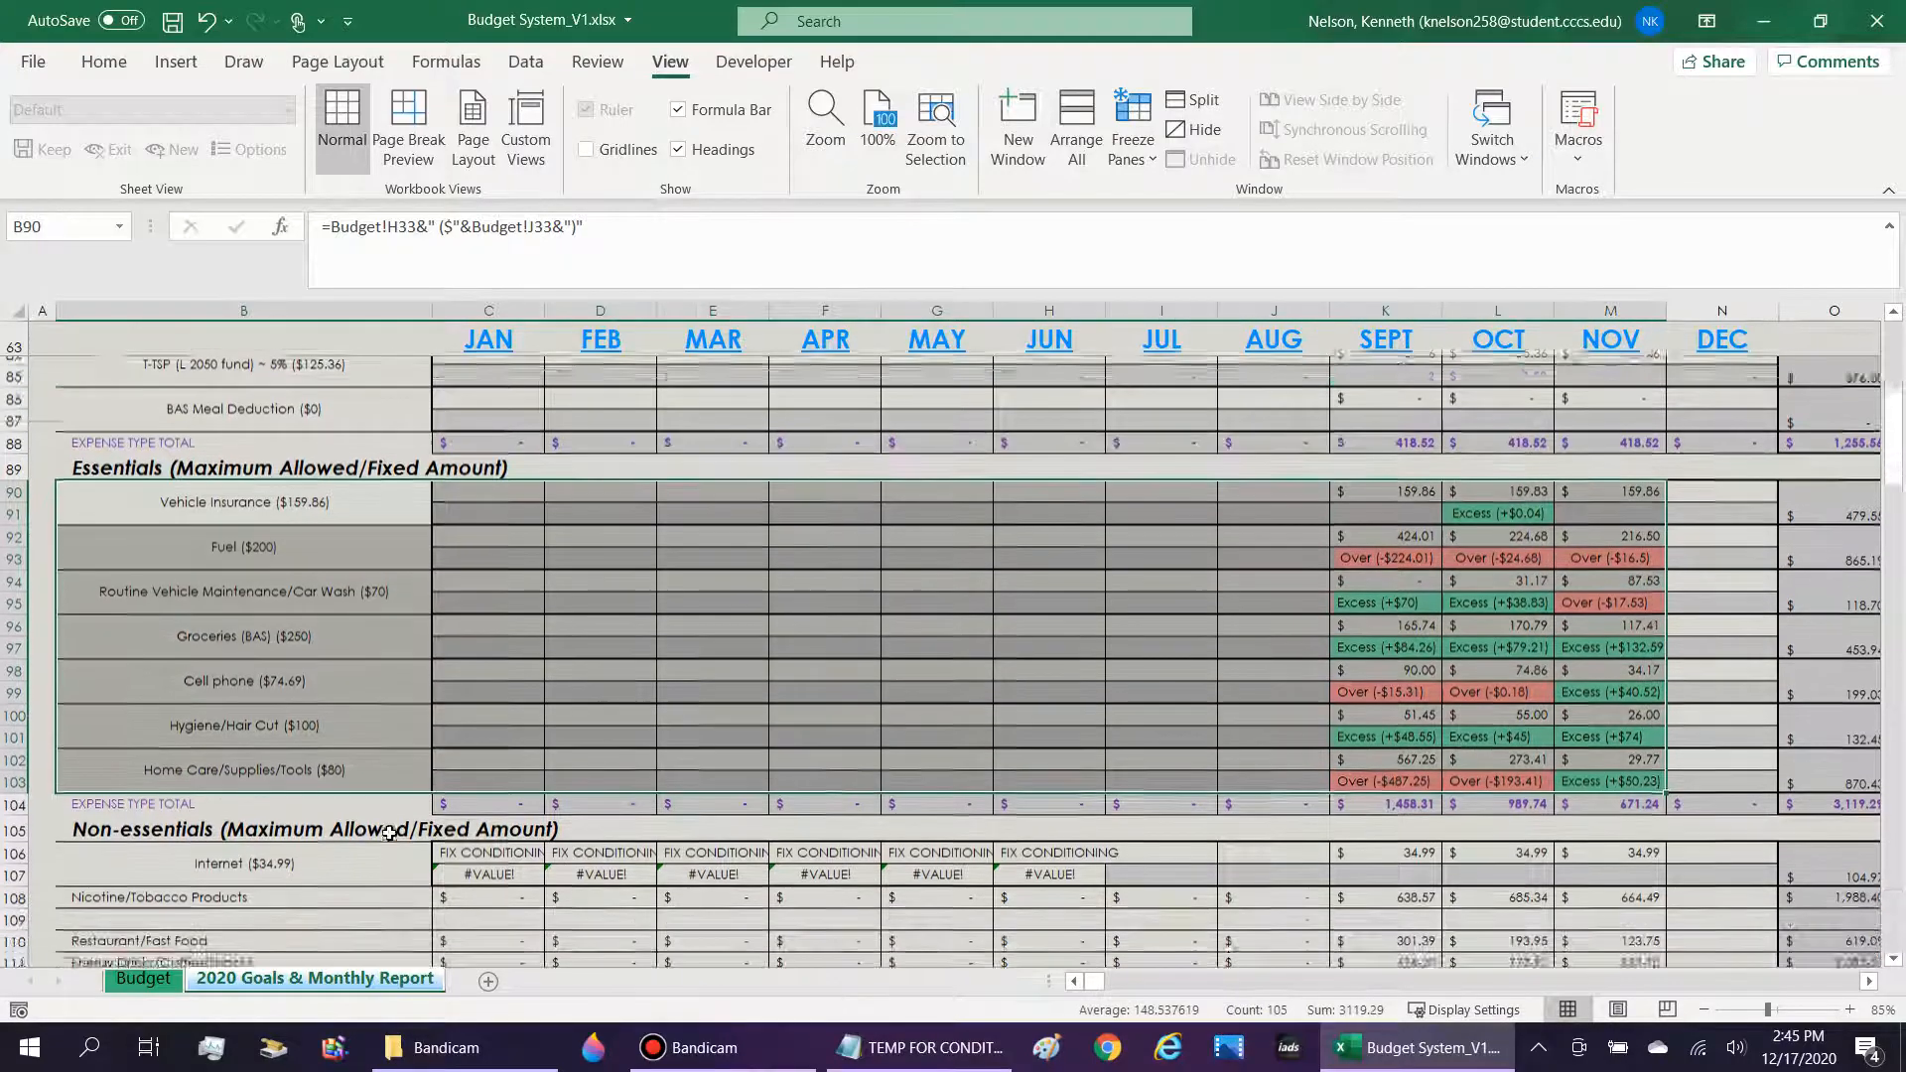
pyautogui.click(409, 746)
pyautogui.scroll(-2, 409, 746)
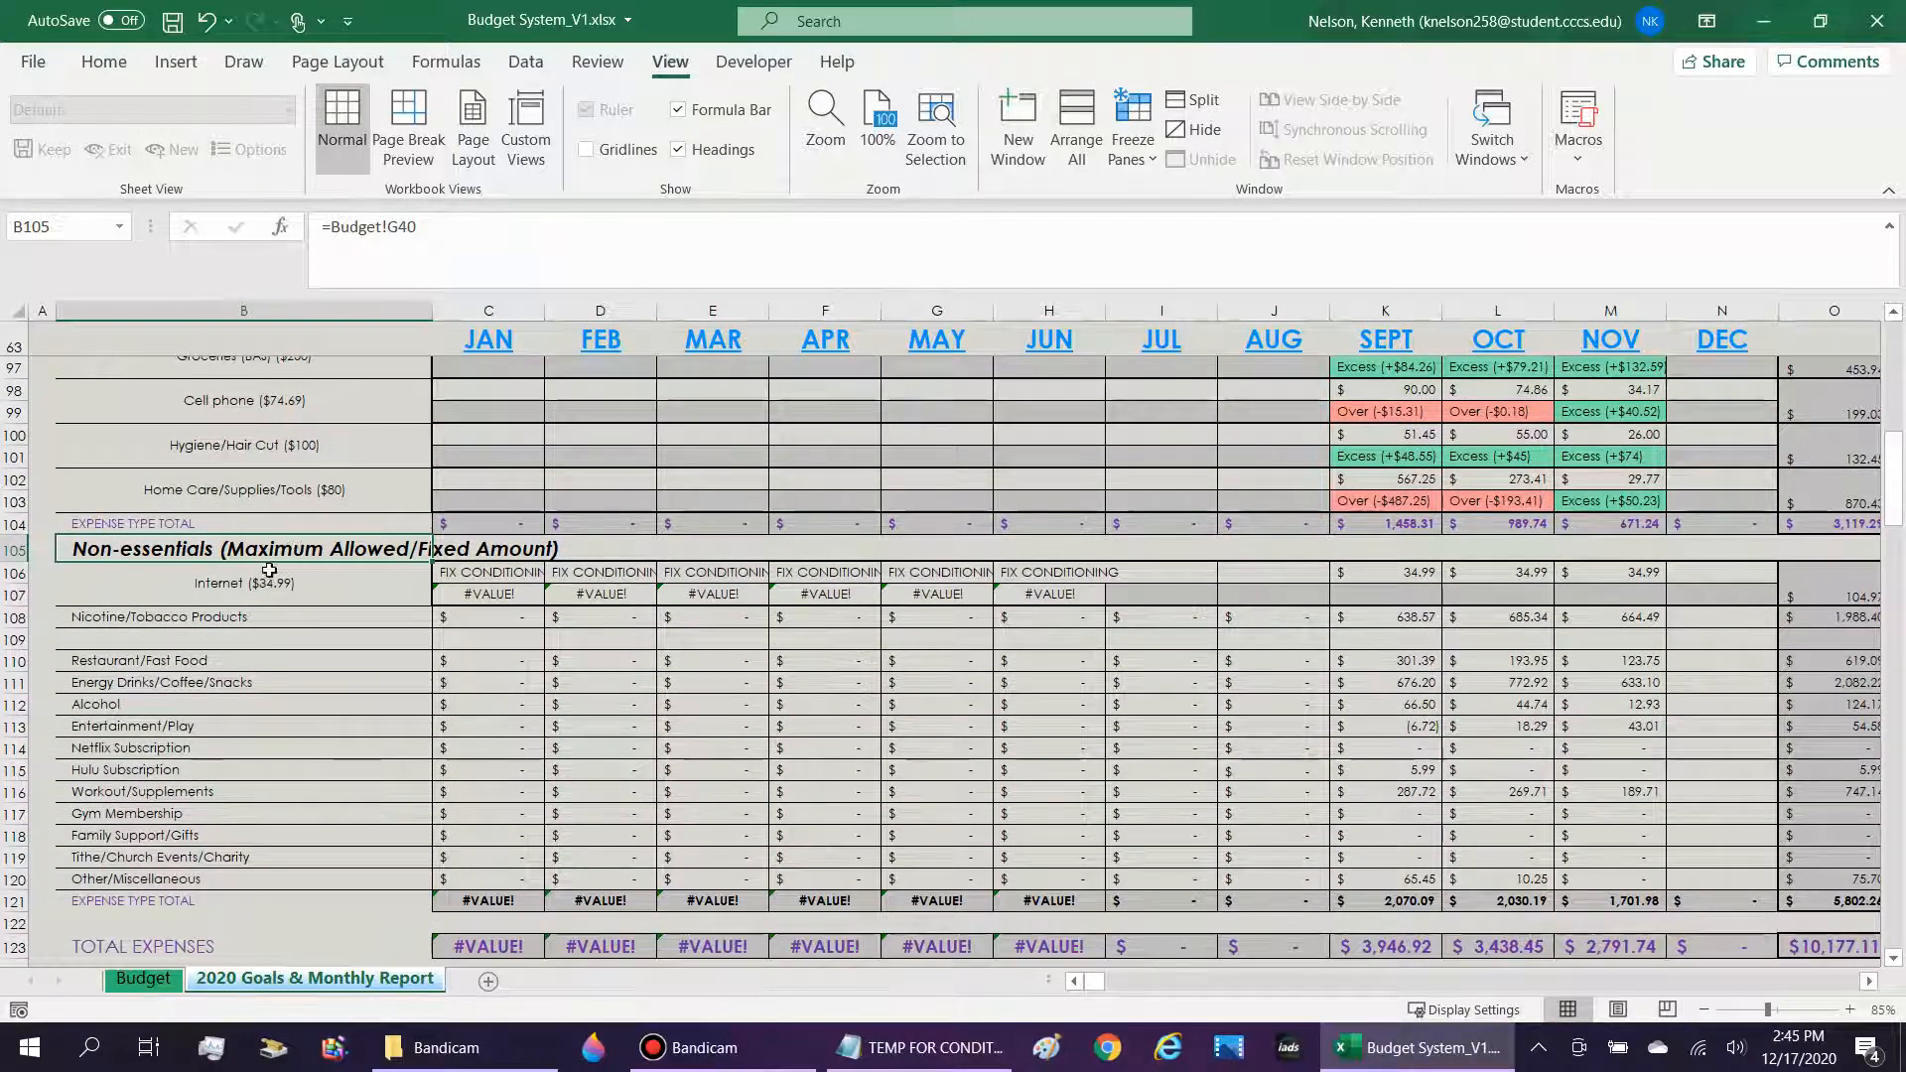
pyautogui.moveTo(496, 571); pyautogui.dragTo(1747, 601)
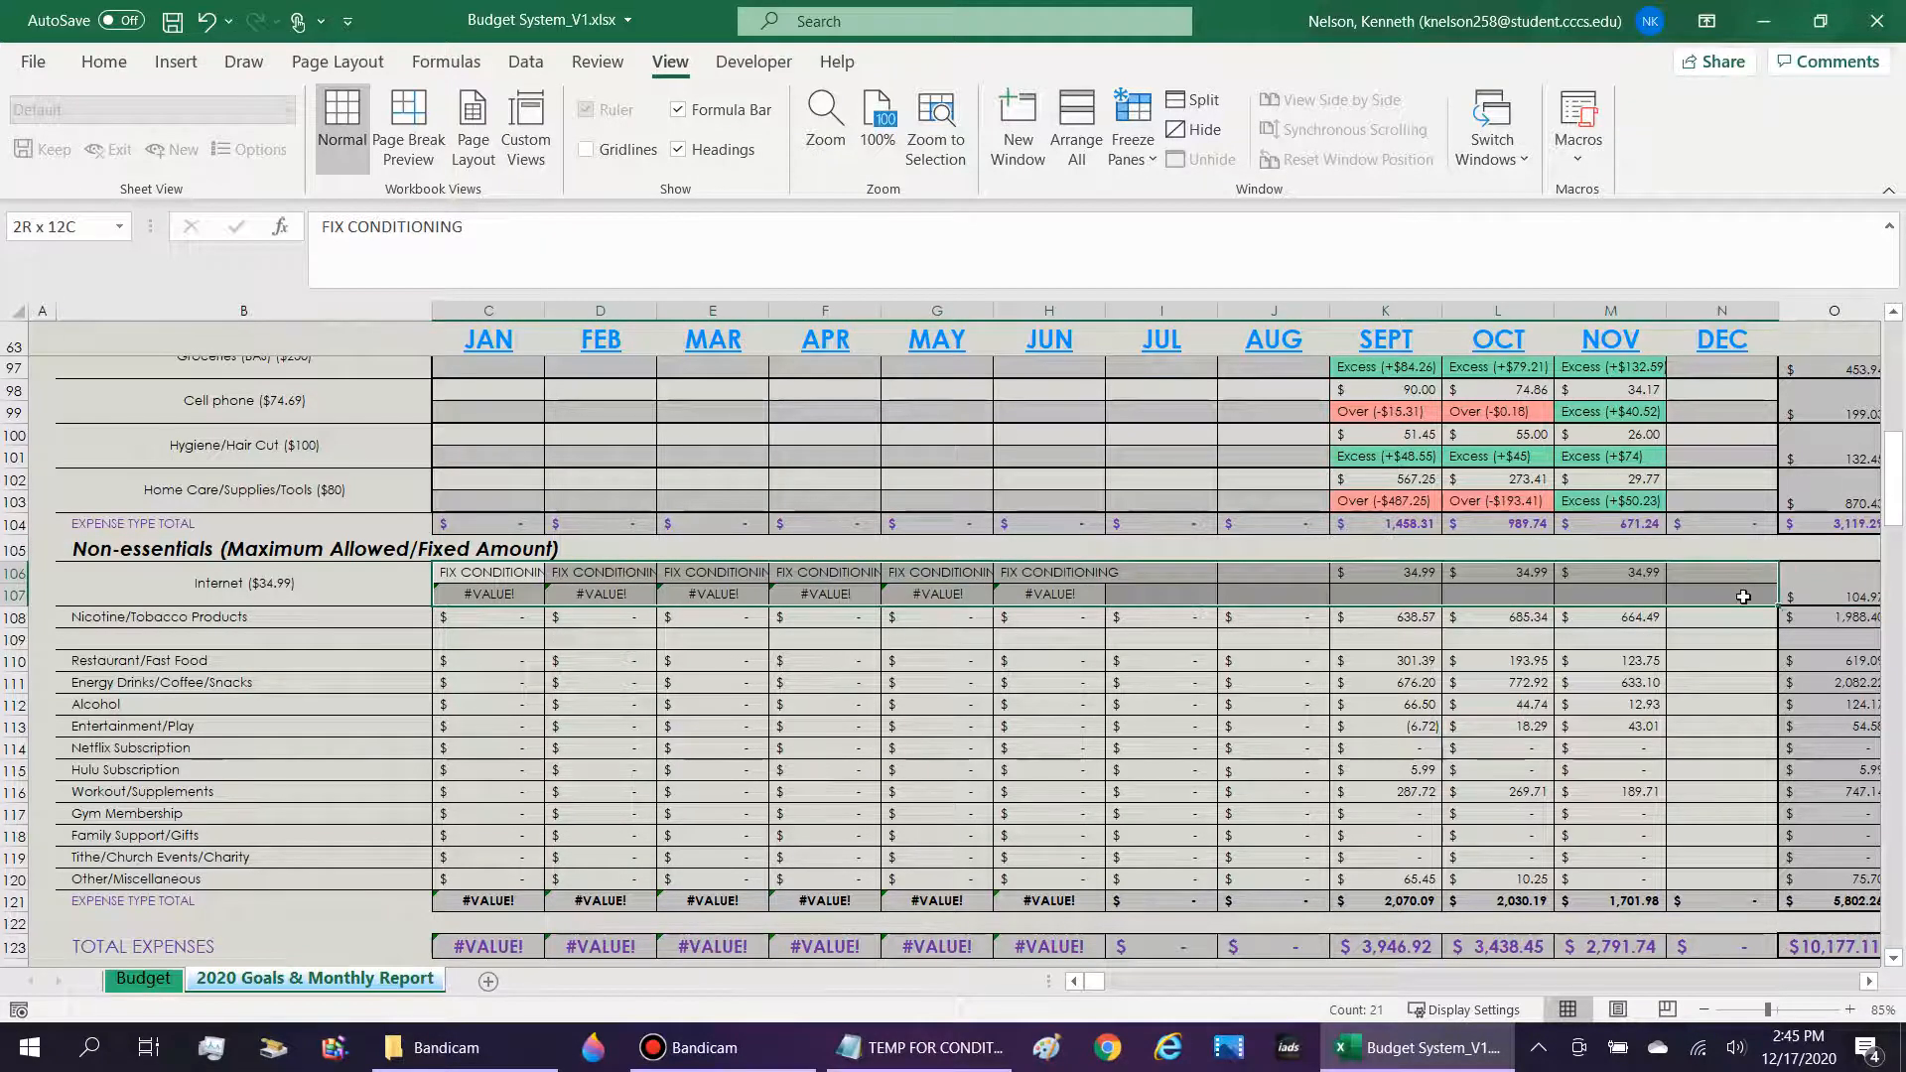
pyautogui.click(1722, 640)
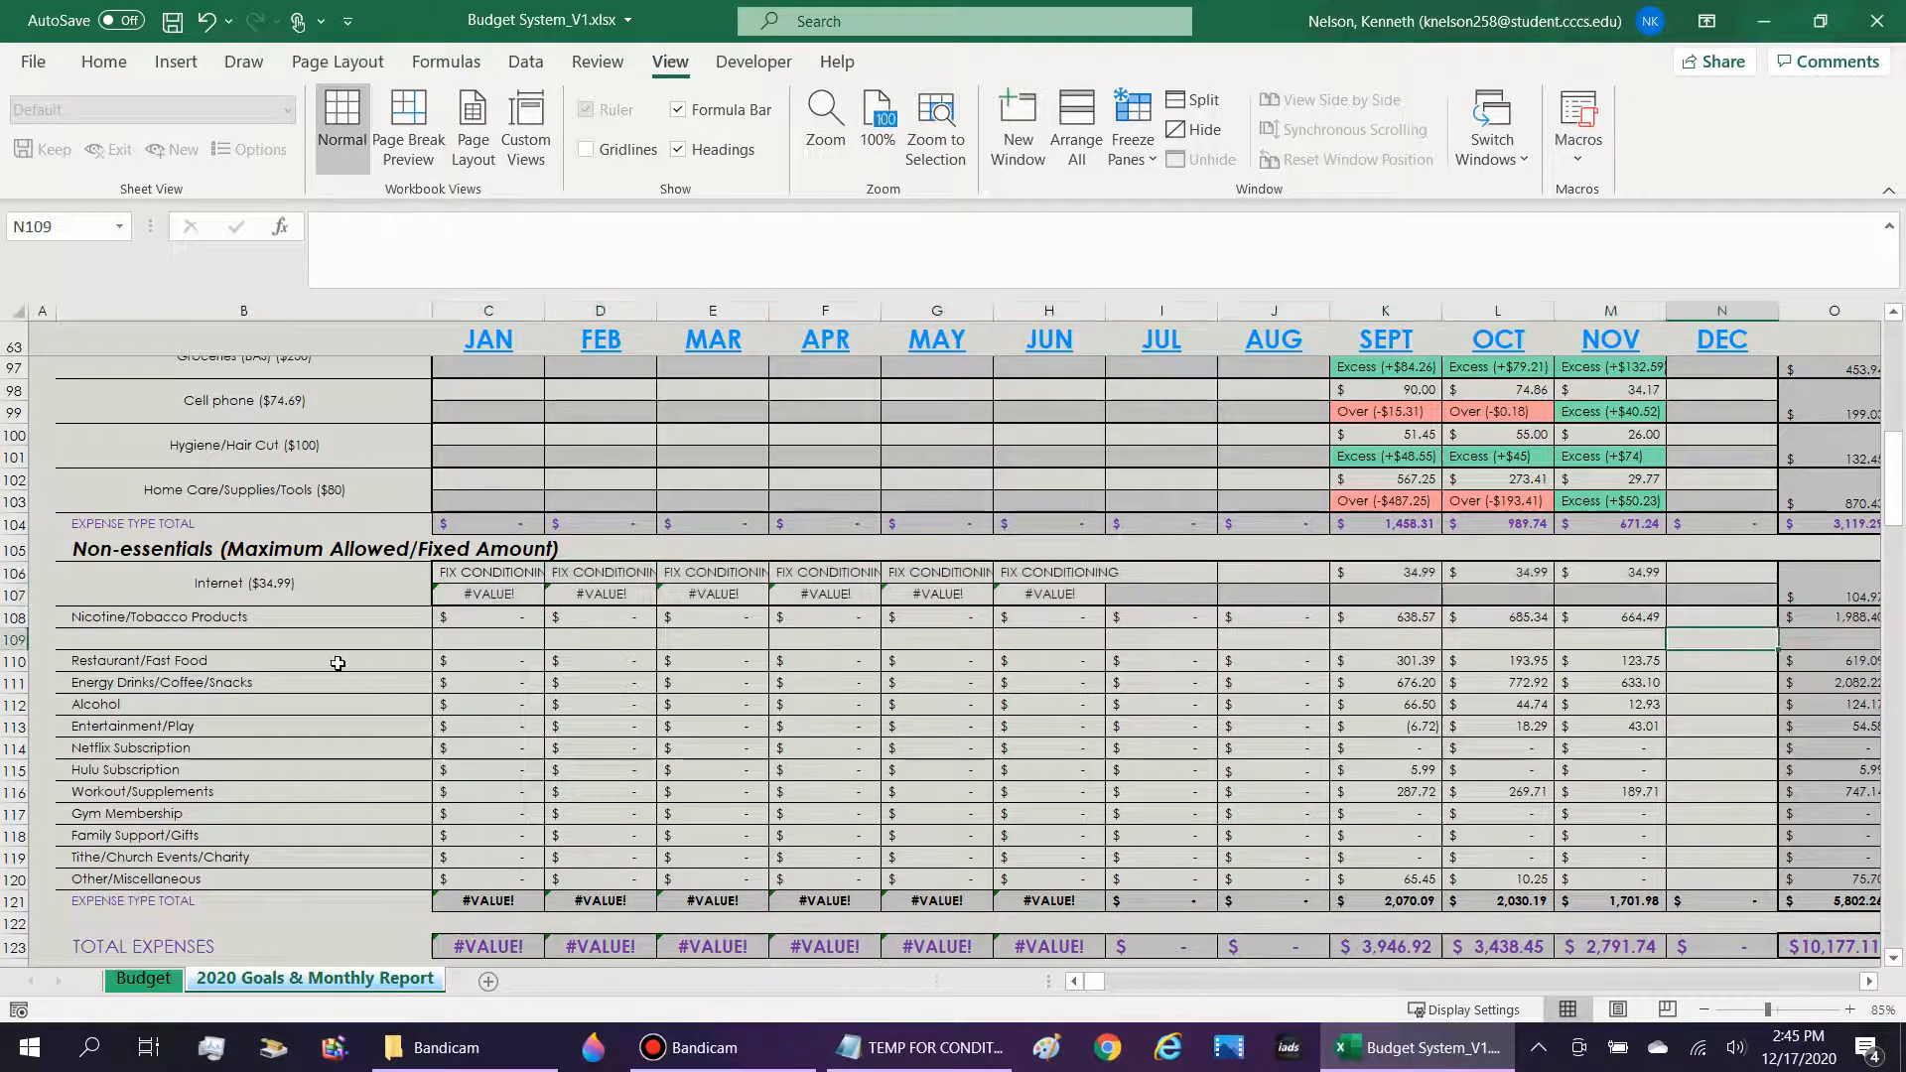
pyautogui.click(248, 641)
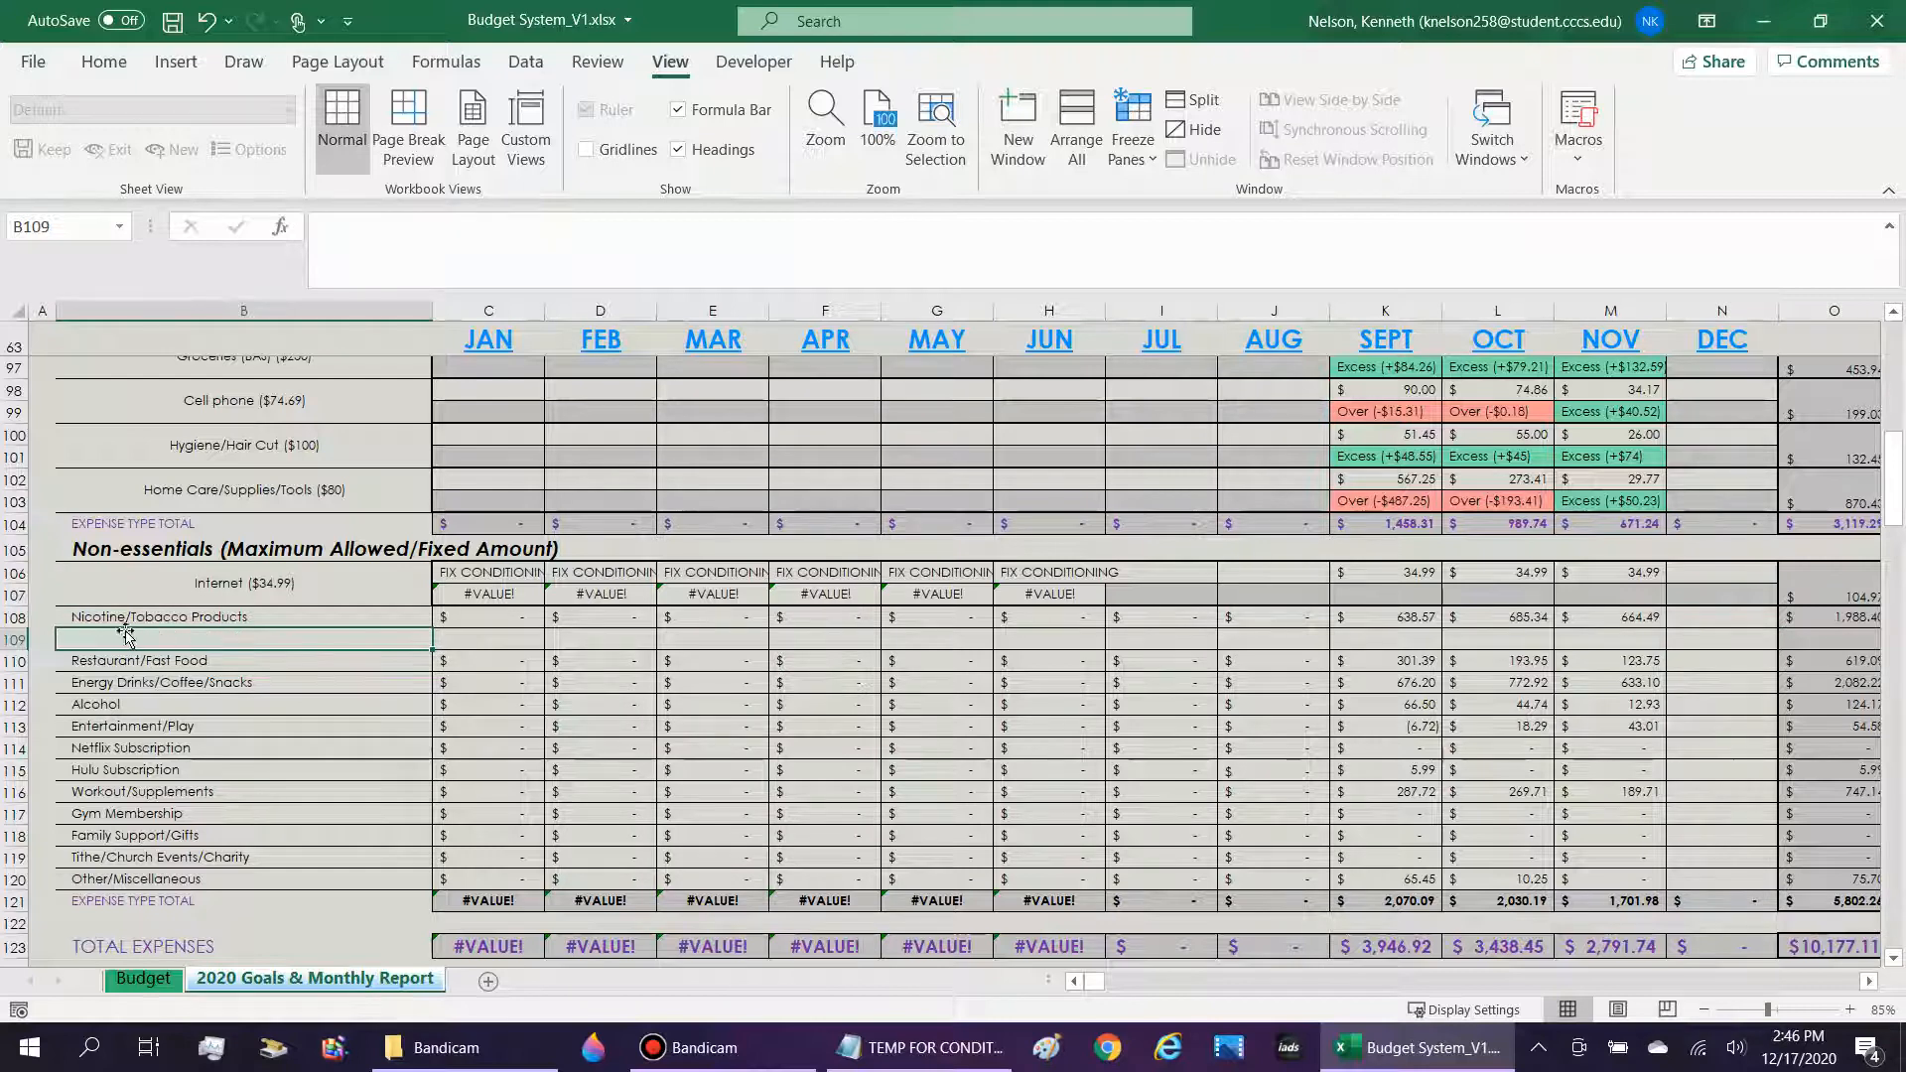
# Insert a blank row between Restaurant/Fast Food and Energy Drinks/Coffee/Snacks in the Non-essentials section.
pyautogui.rightClick(10, 640)
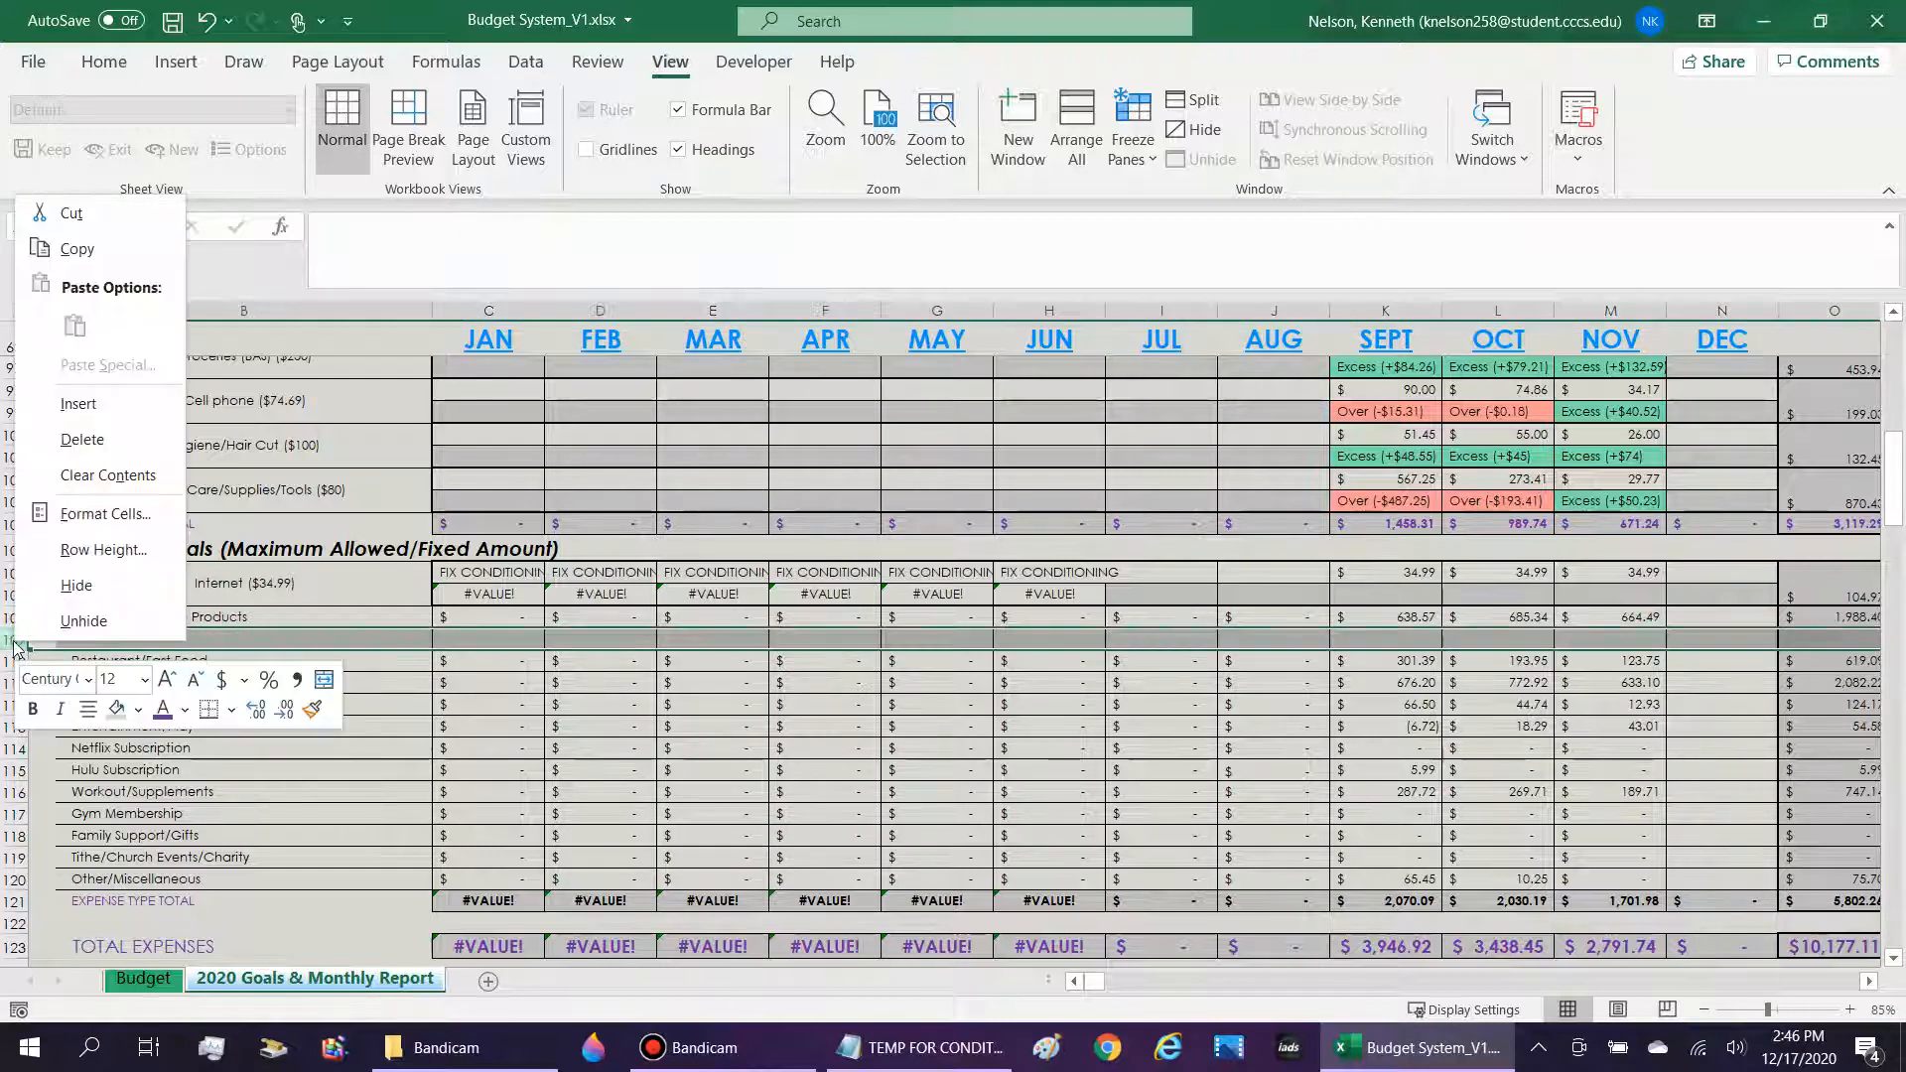
pyautogui.press('Escape')
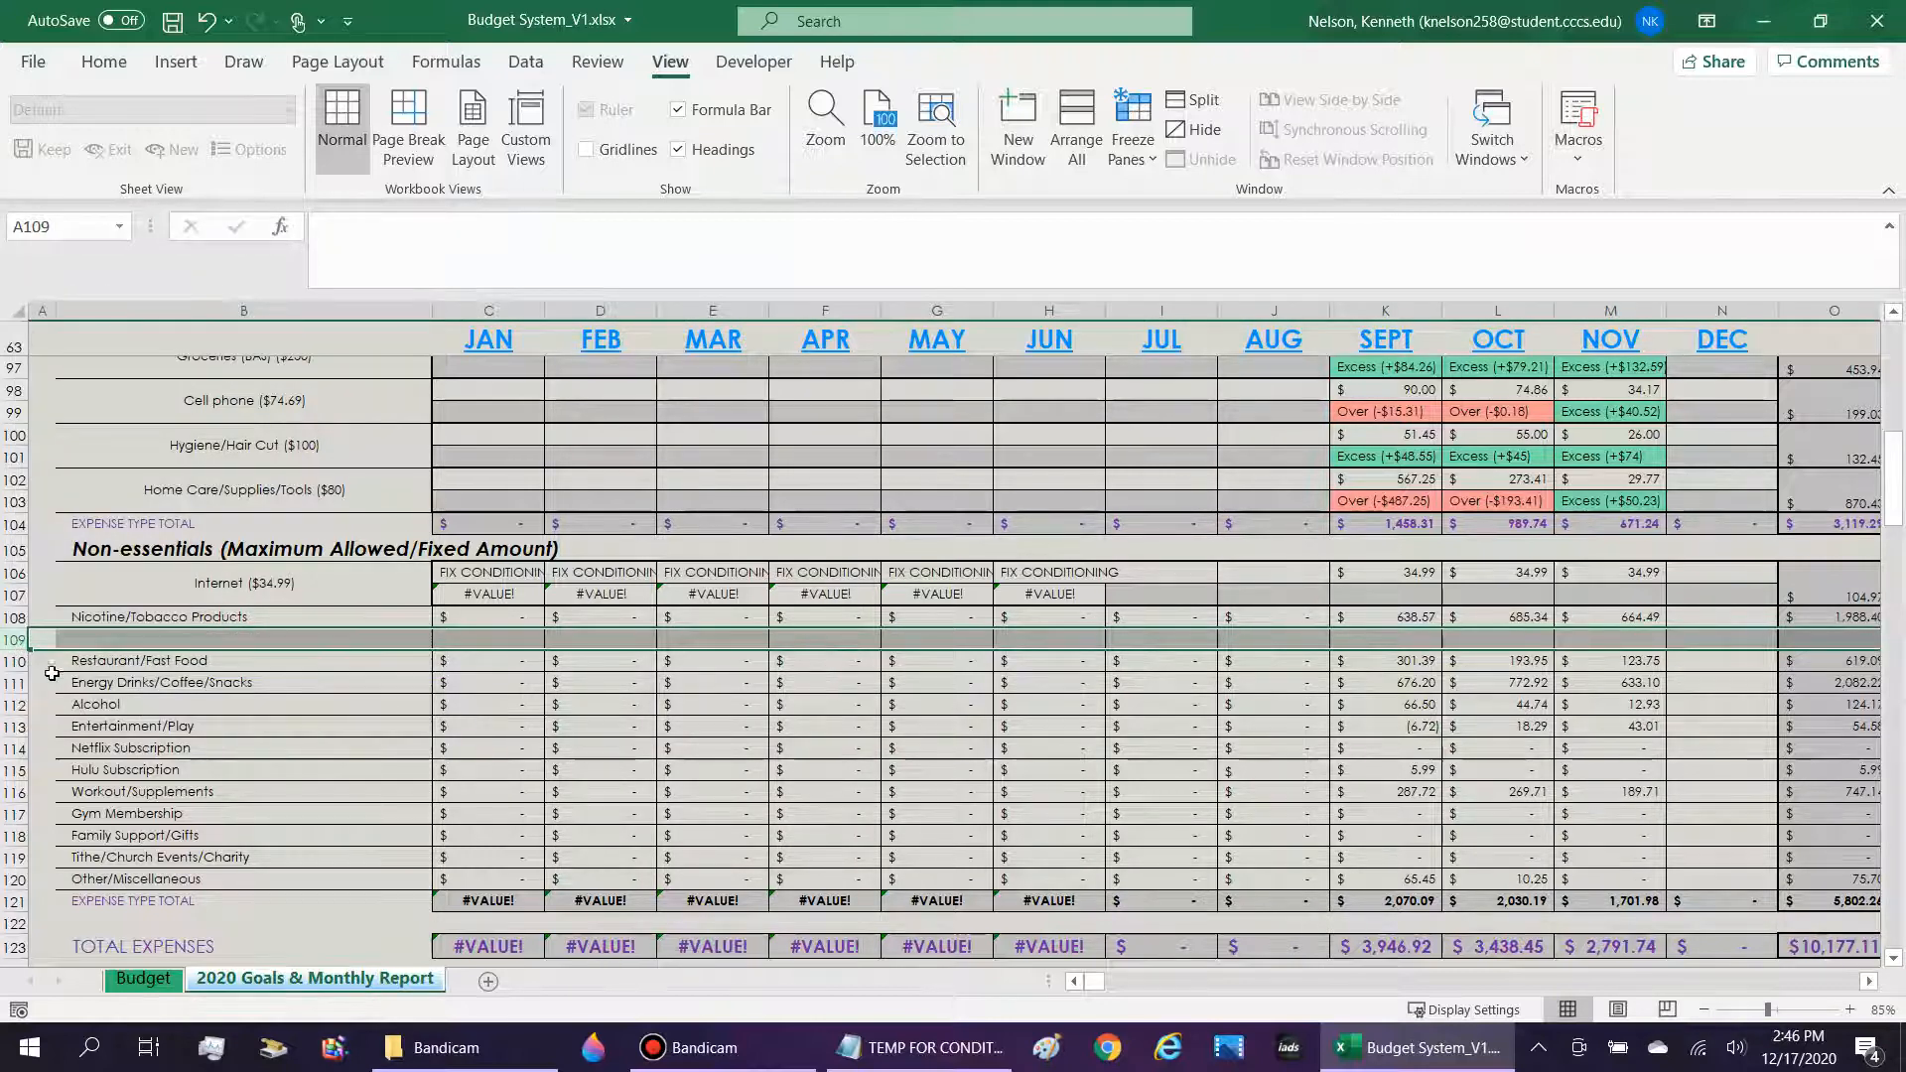
pyautogui.click(80, 661)
pyautogui.click(91, 682)
pyautogui.rightClick(25, 685)
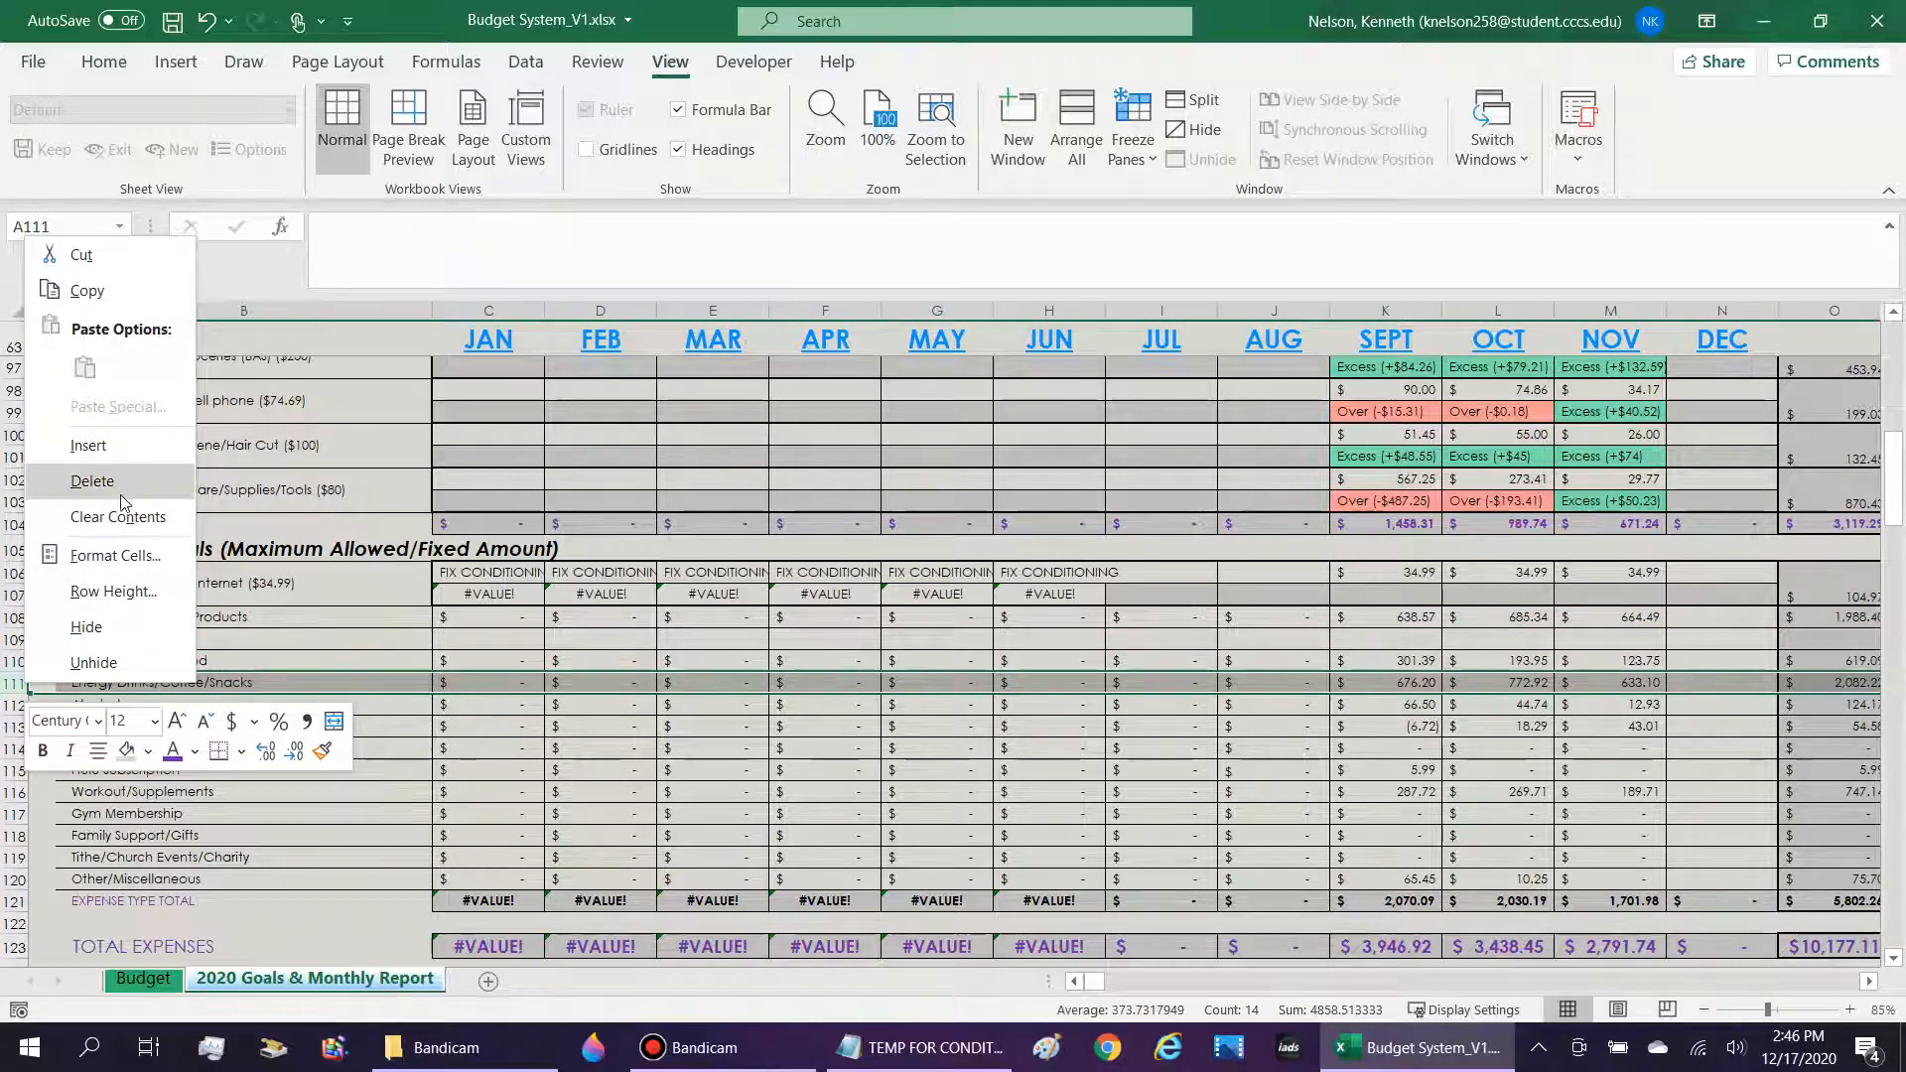
pyautogui.click(94, 445)
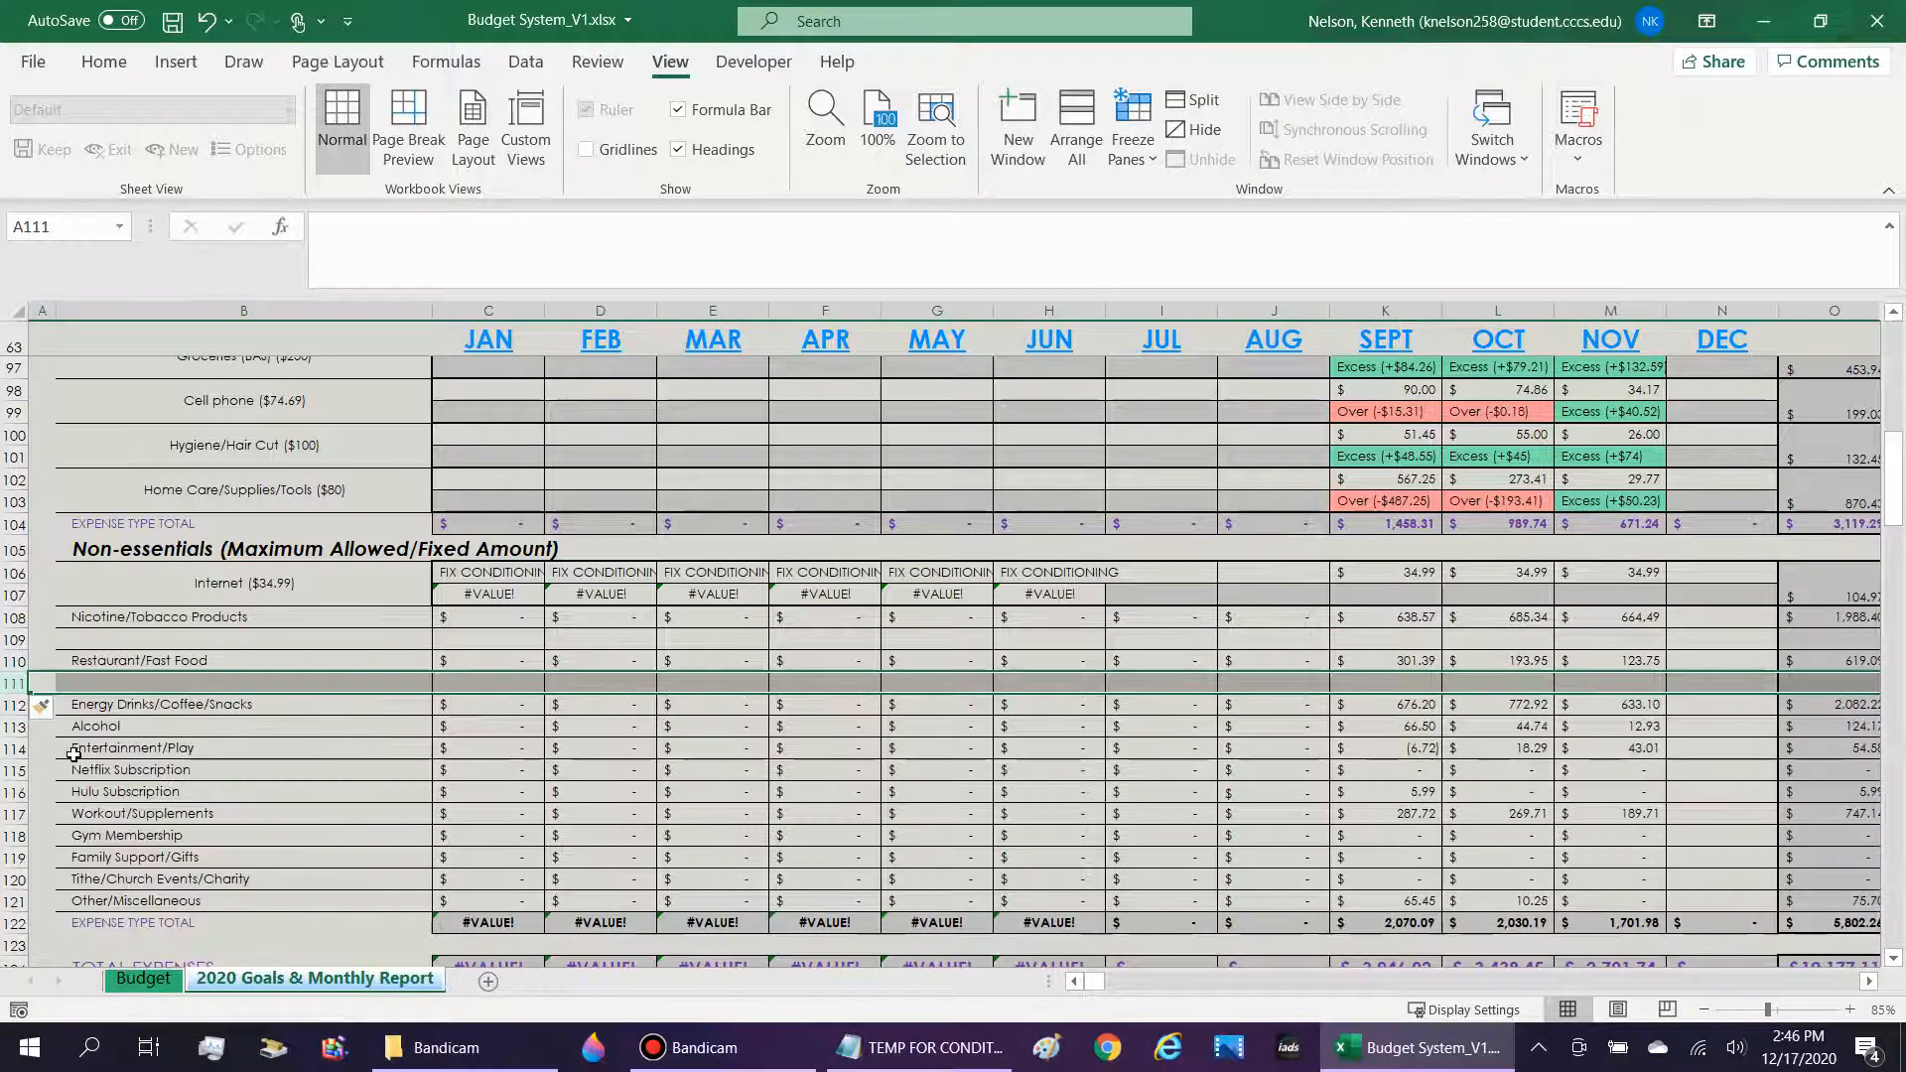
# Merge and center the Nicotine/Tobacco Products label cell with the blank cell beneath it, B108:B109.
pyautogui.click(149, 662)
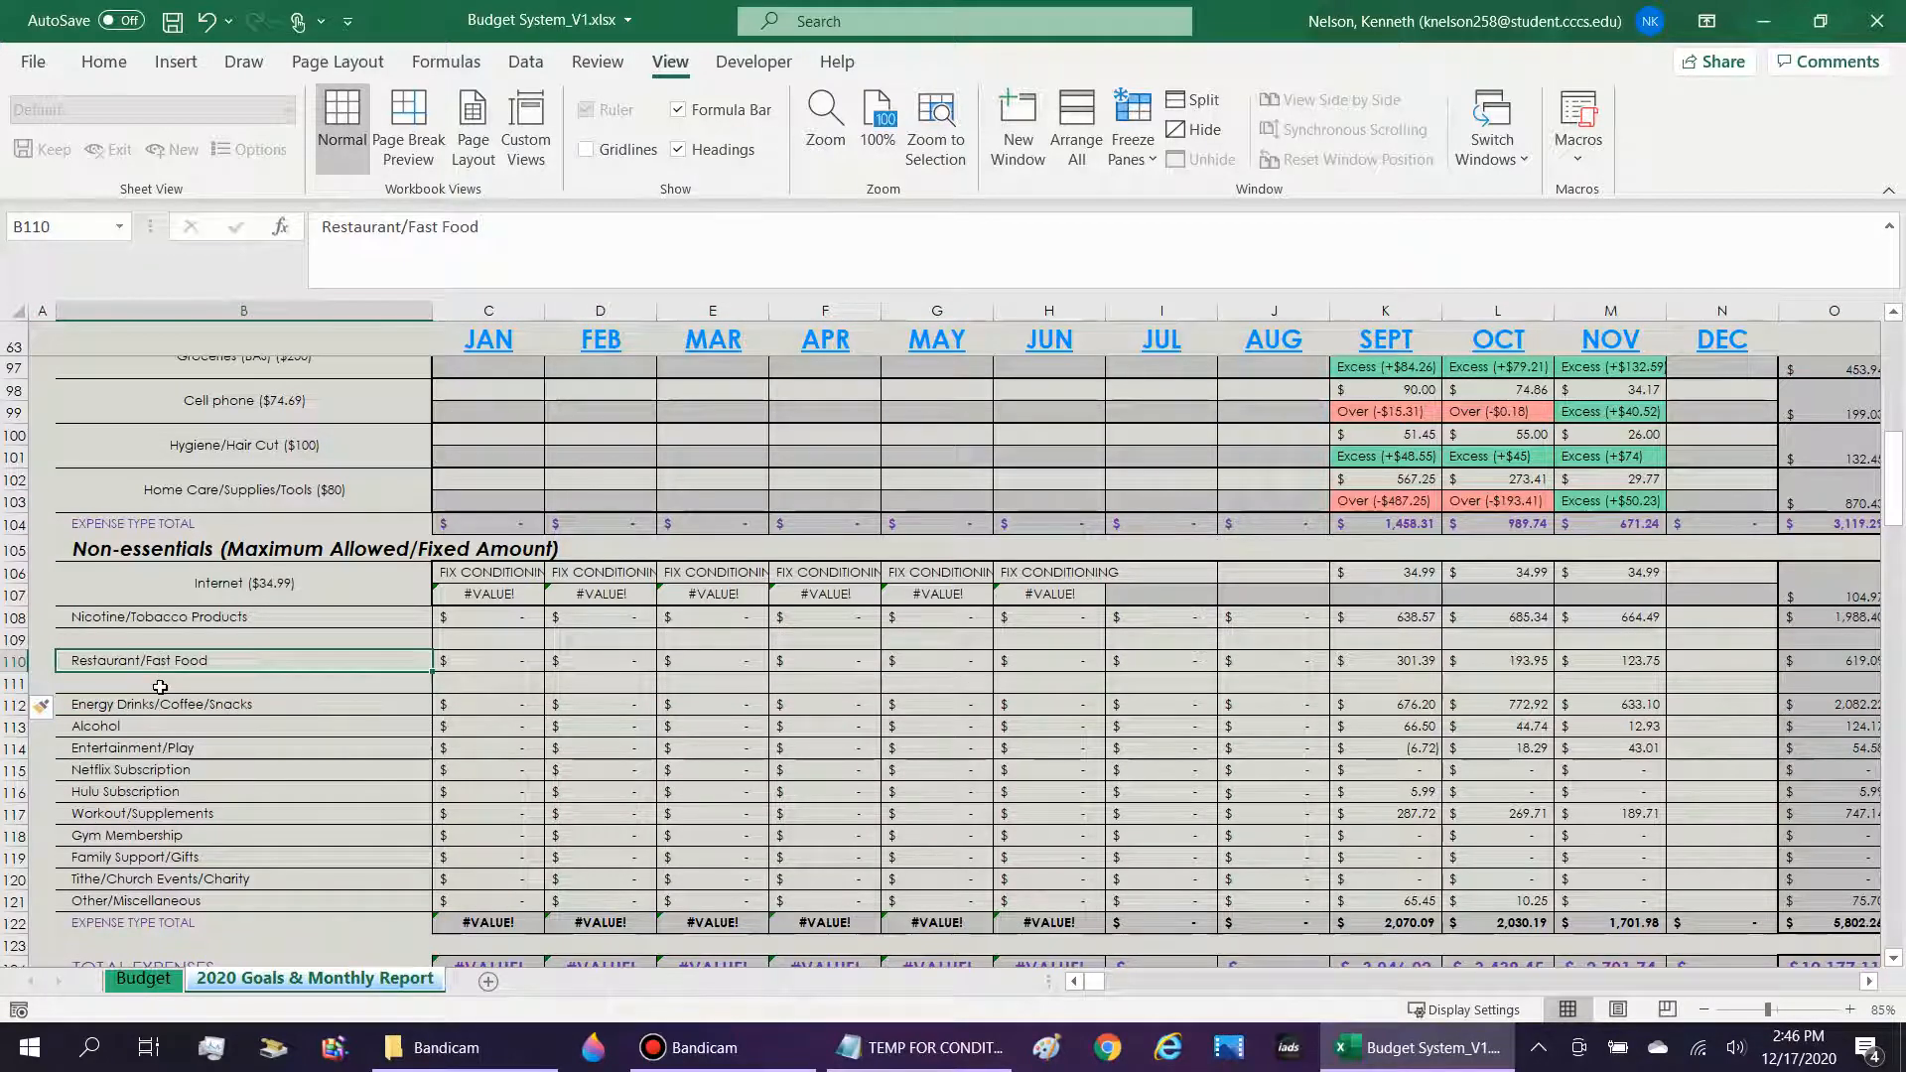
pyautogui.click(160, 685)
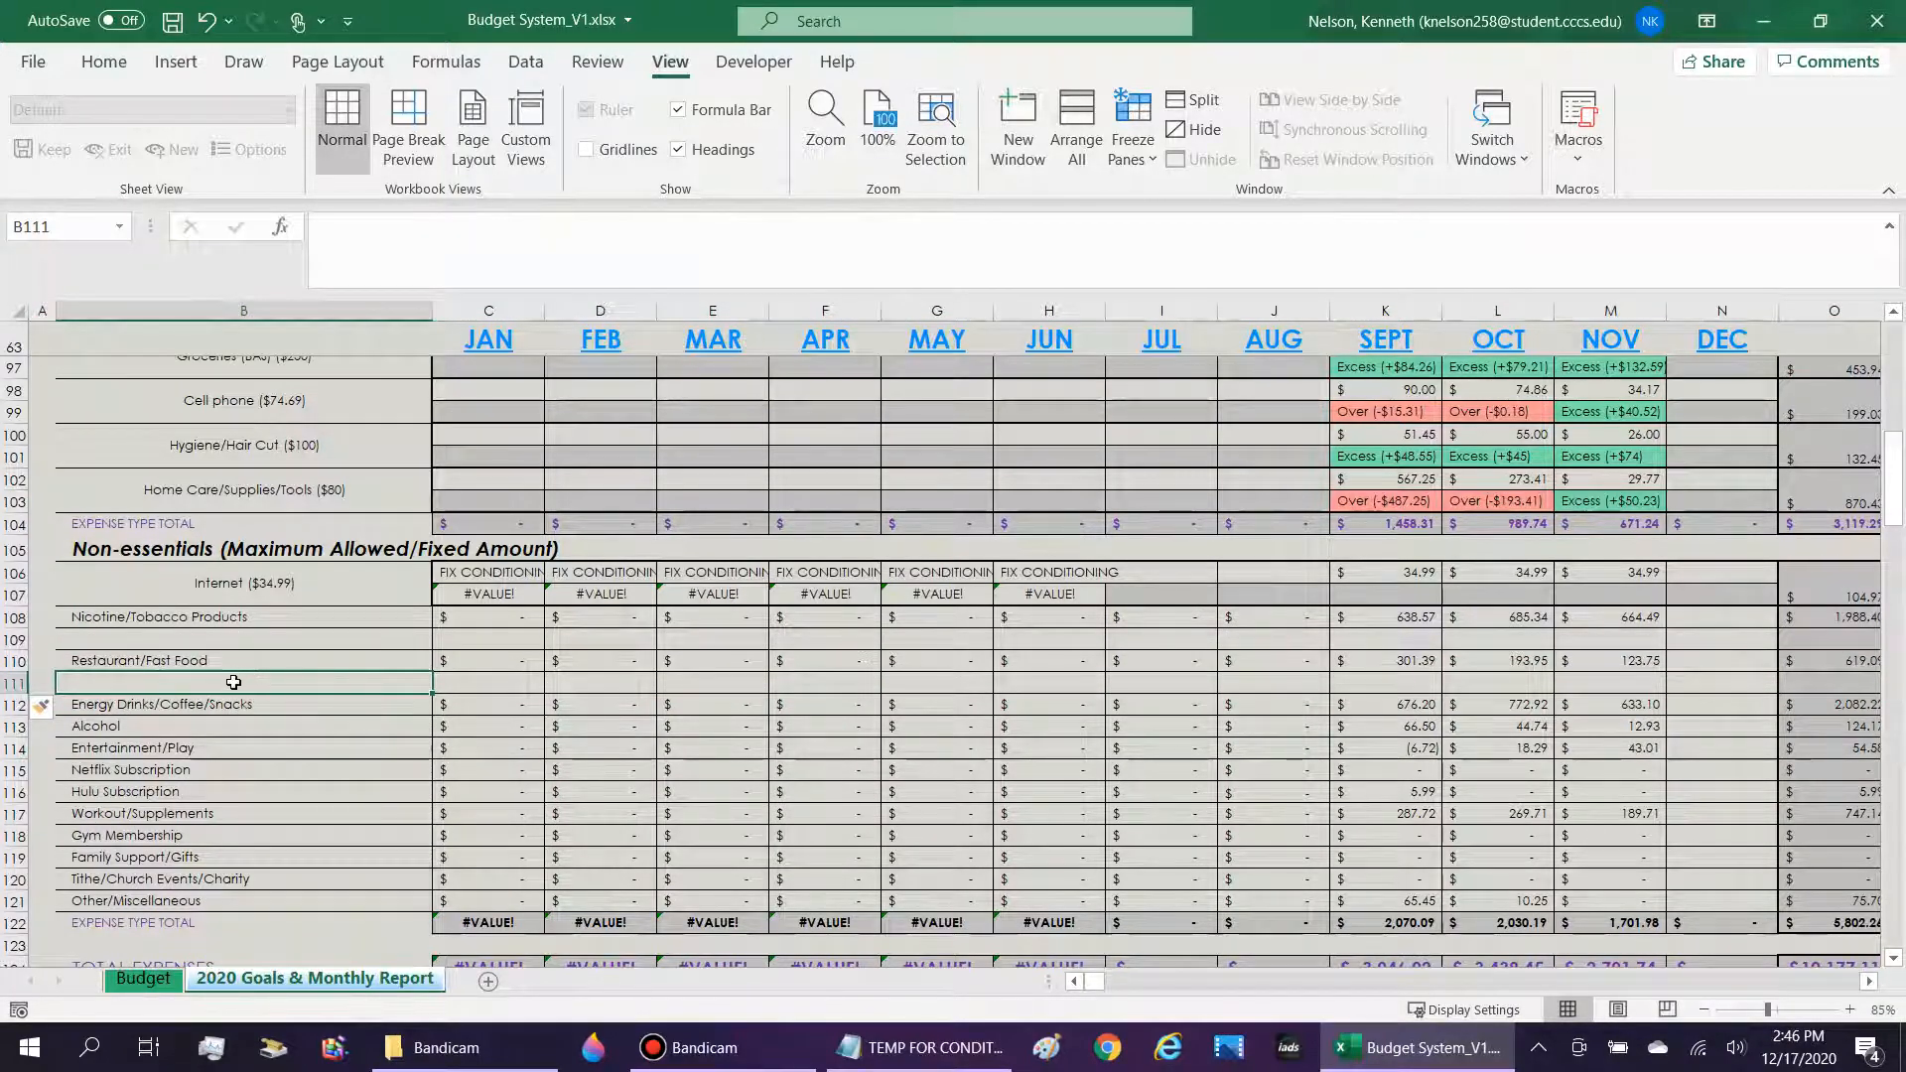
pyautogui.moveTo(233, 682); pyautogui.dragTo(229, 656)
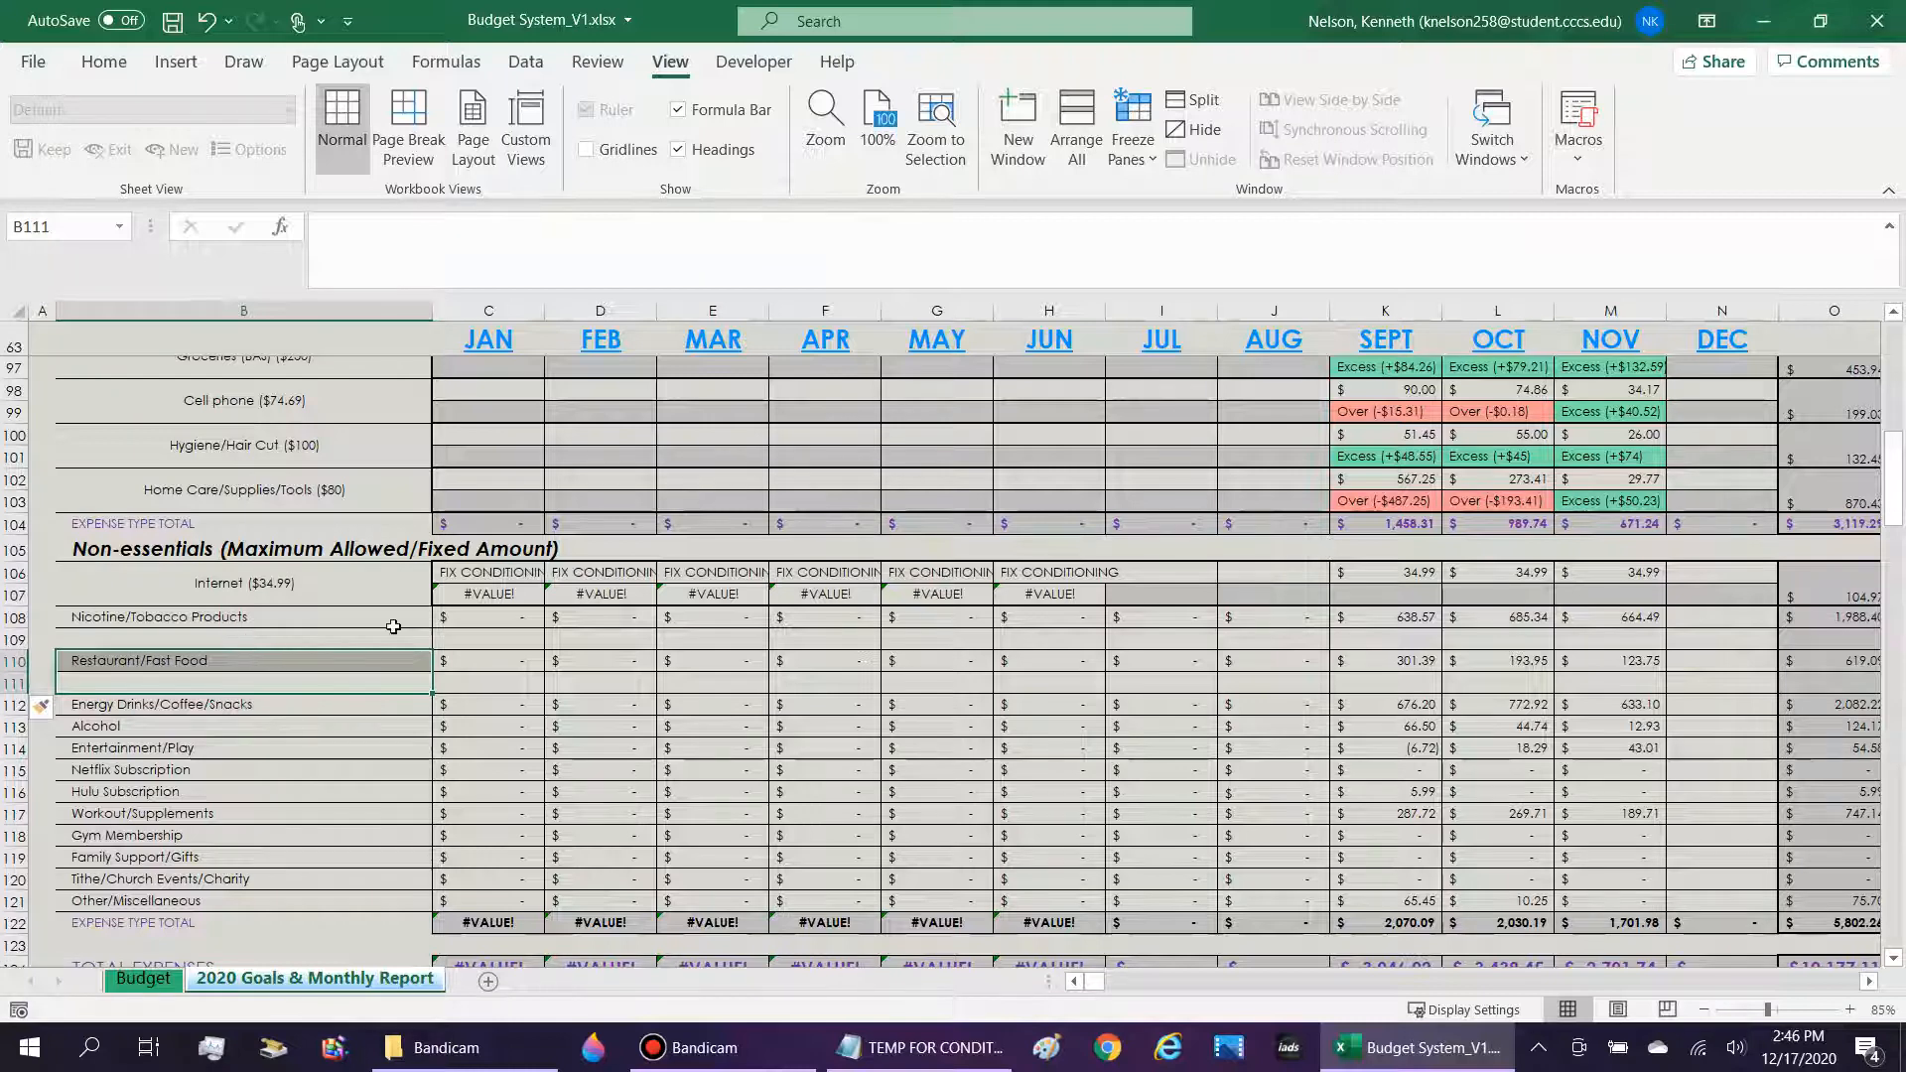
pyautogui.moveTo(387, 637); pyautogui.dragTo(391, 615)
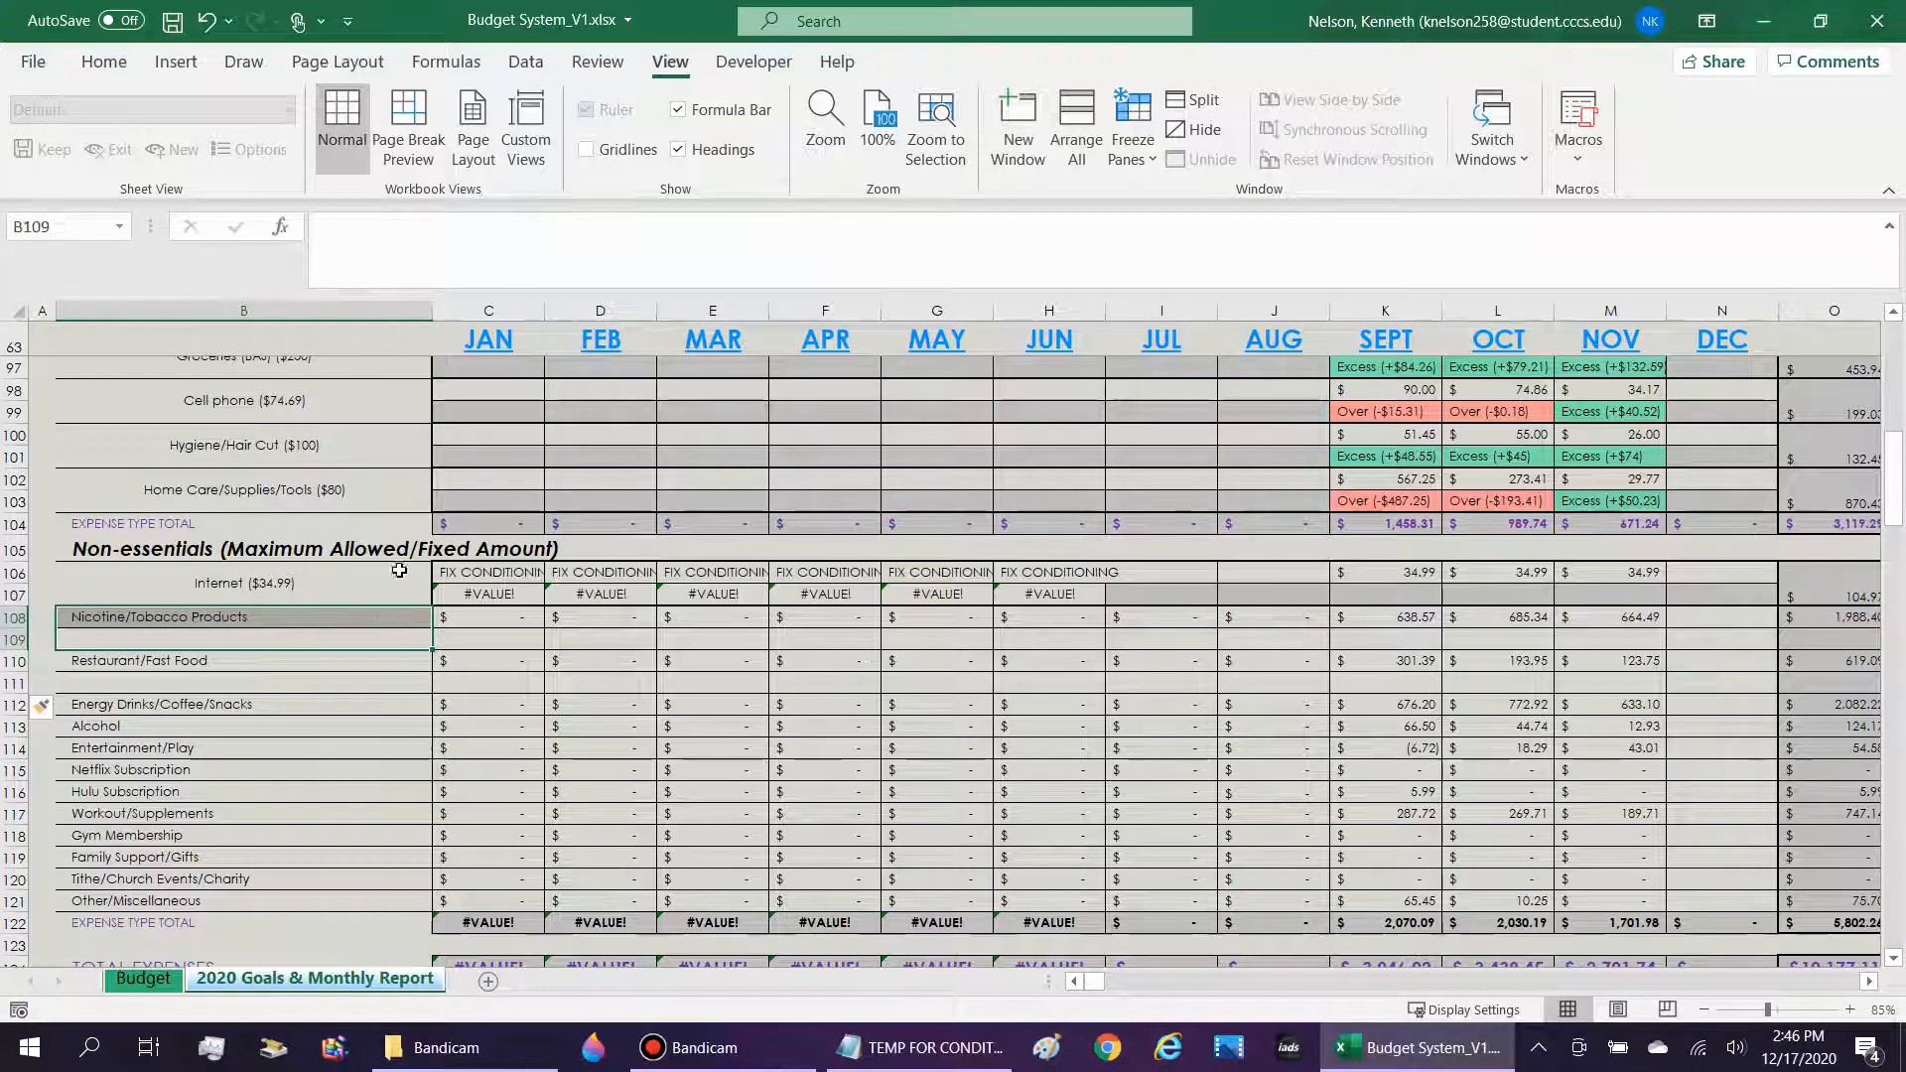
pyautogui.click(104, 61)
pyautogui.click(732, 149)
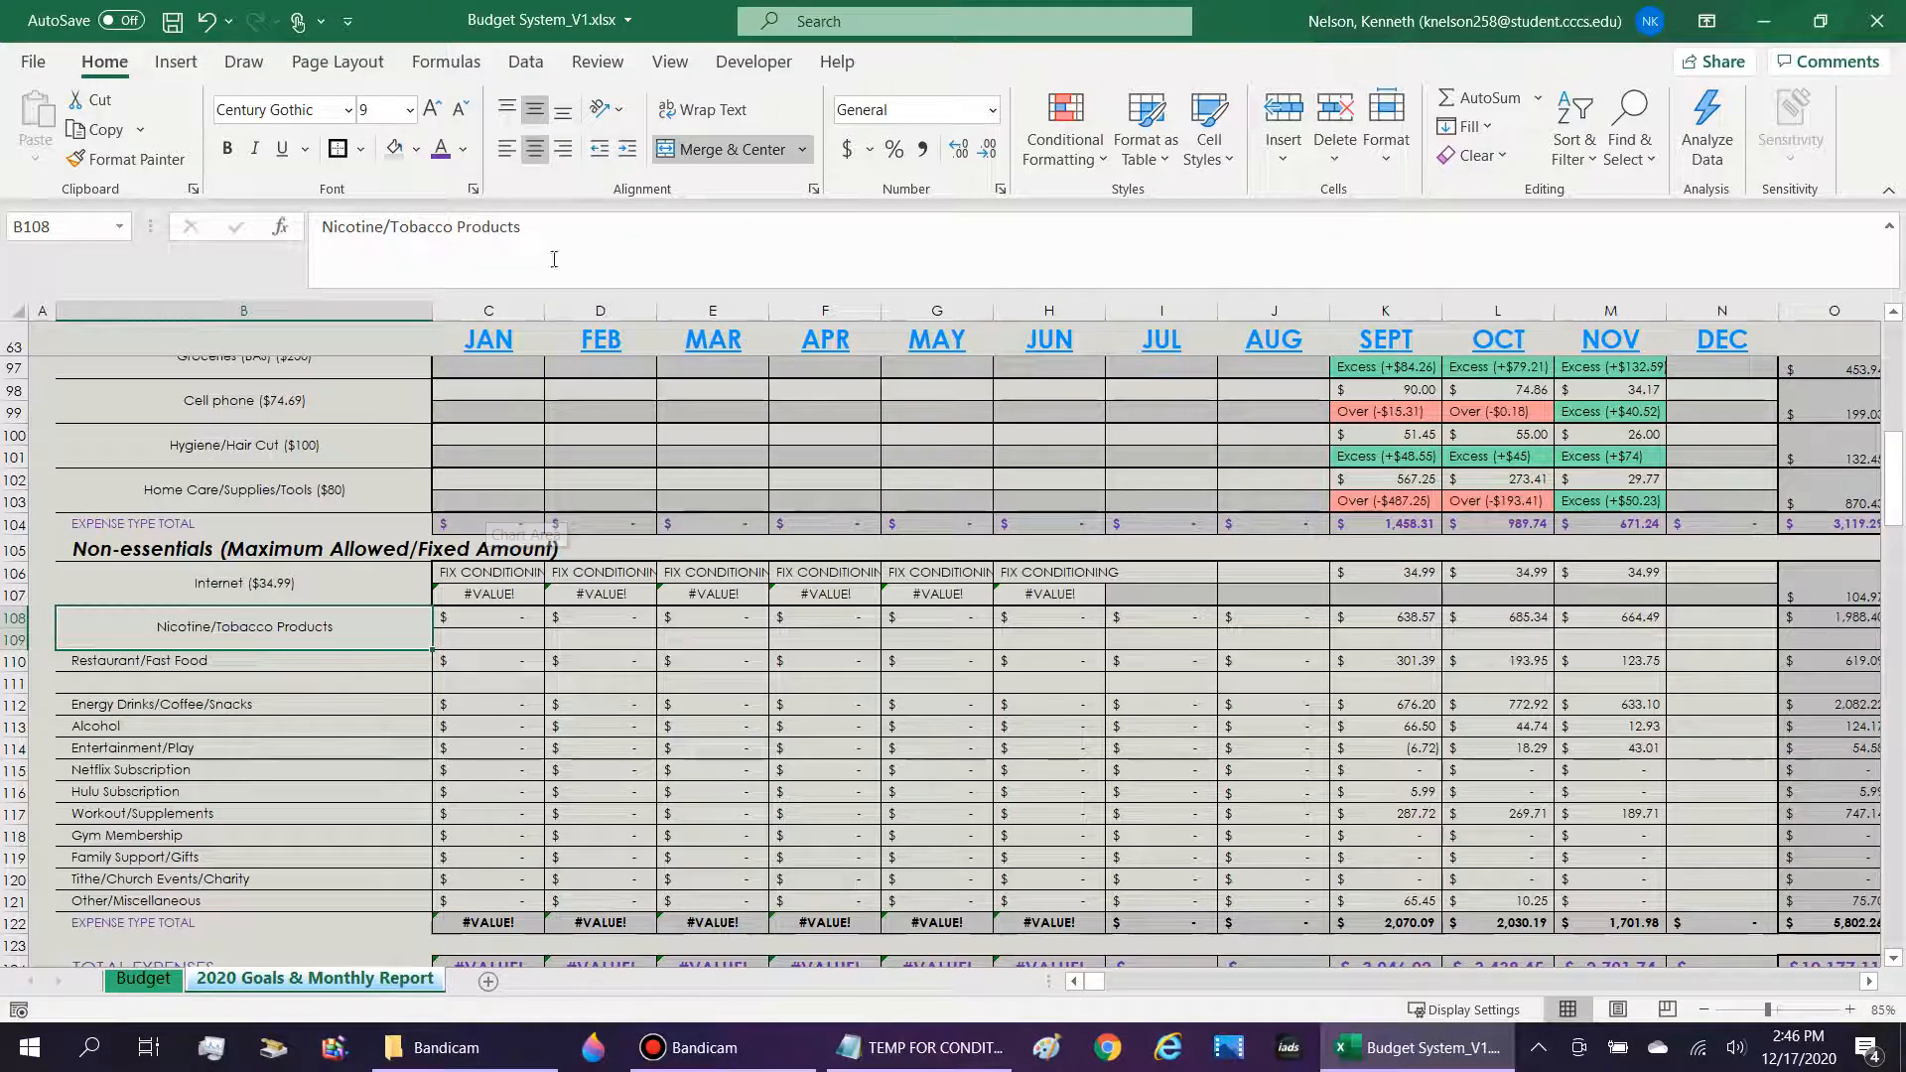
# Replace the Nicotine/Tobacco Products label with the formula =Budget!H42&" ($"&Budget!J42&")" linking its name and allowed amount from the Budget sheet.
pyautogui.moveTo(524, 227); pyautogui.dragTo(301, 246)
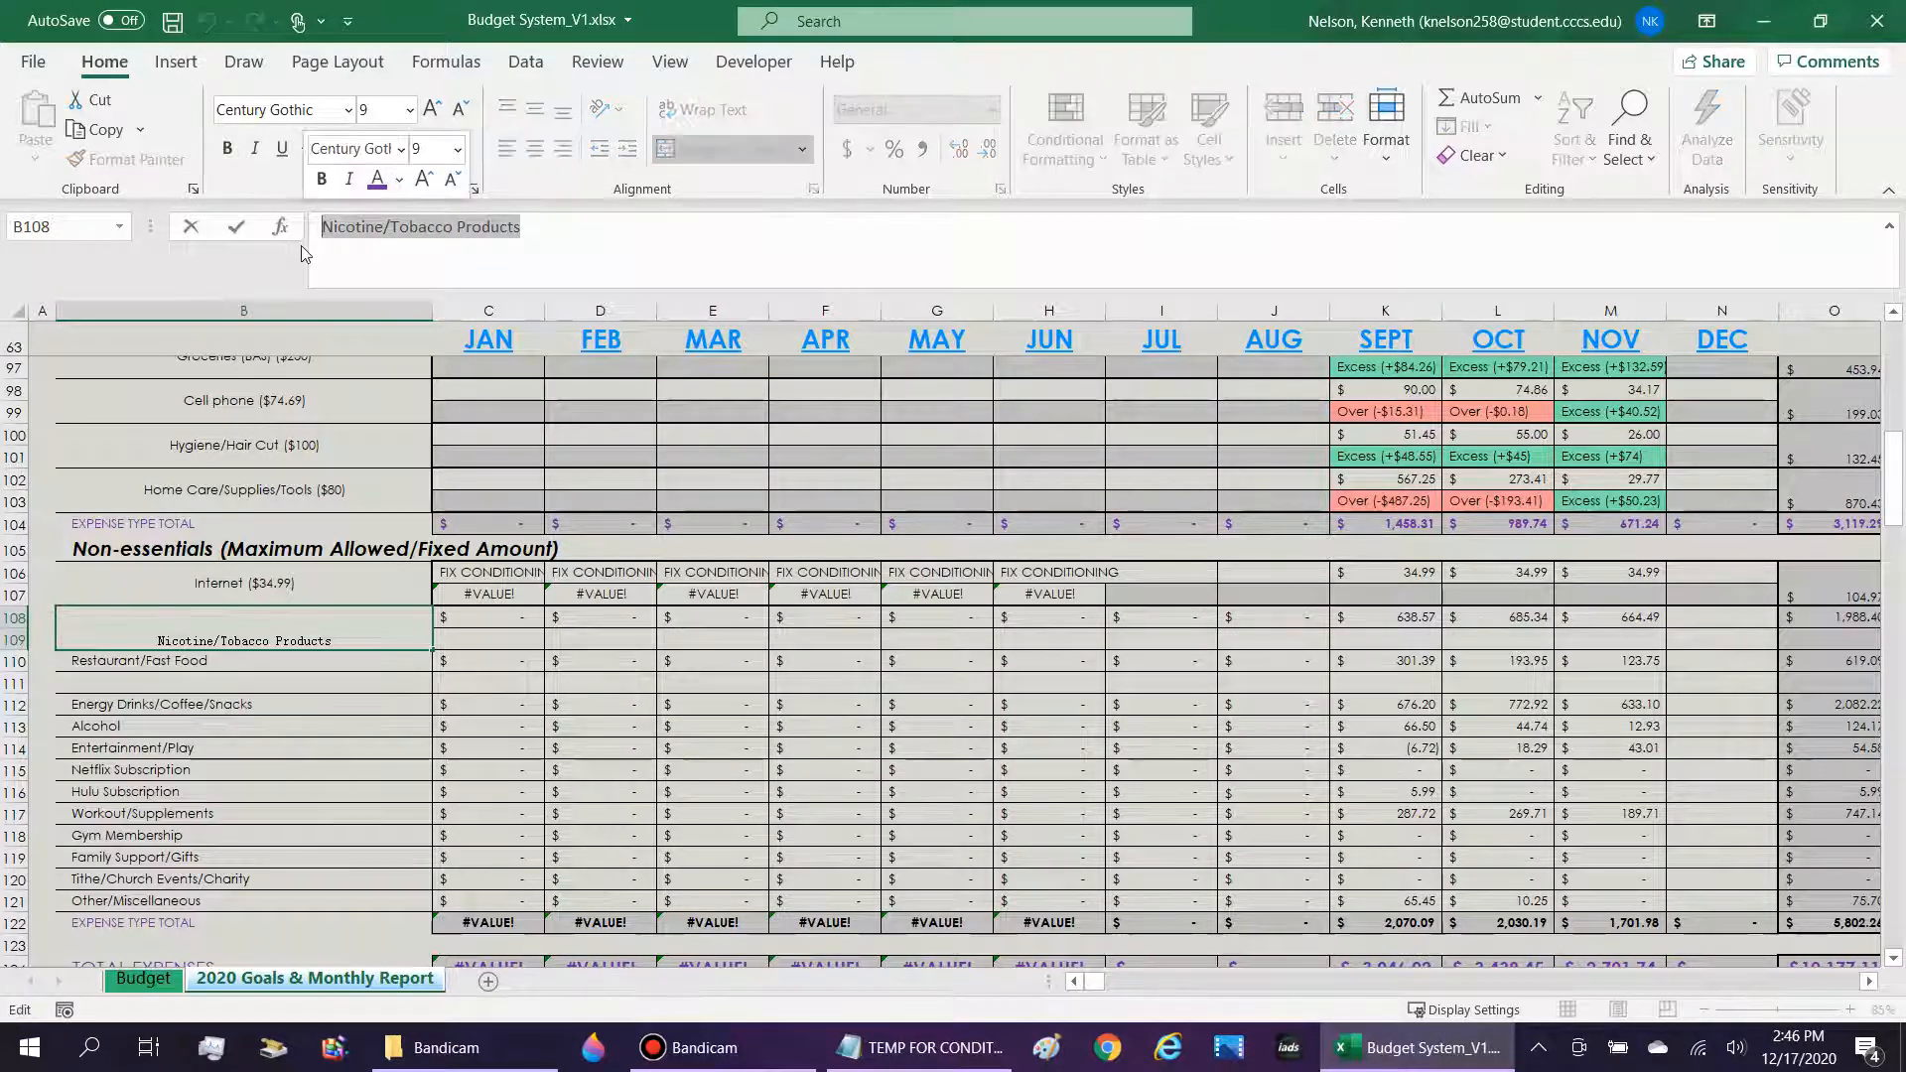
pyautogui.write('=')
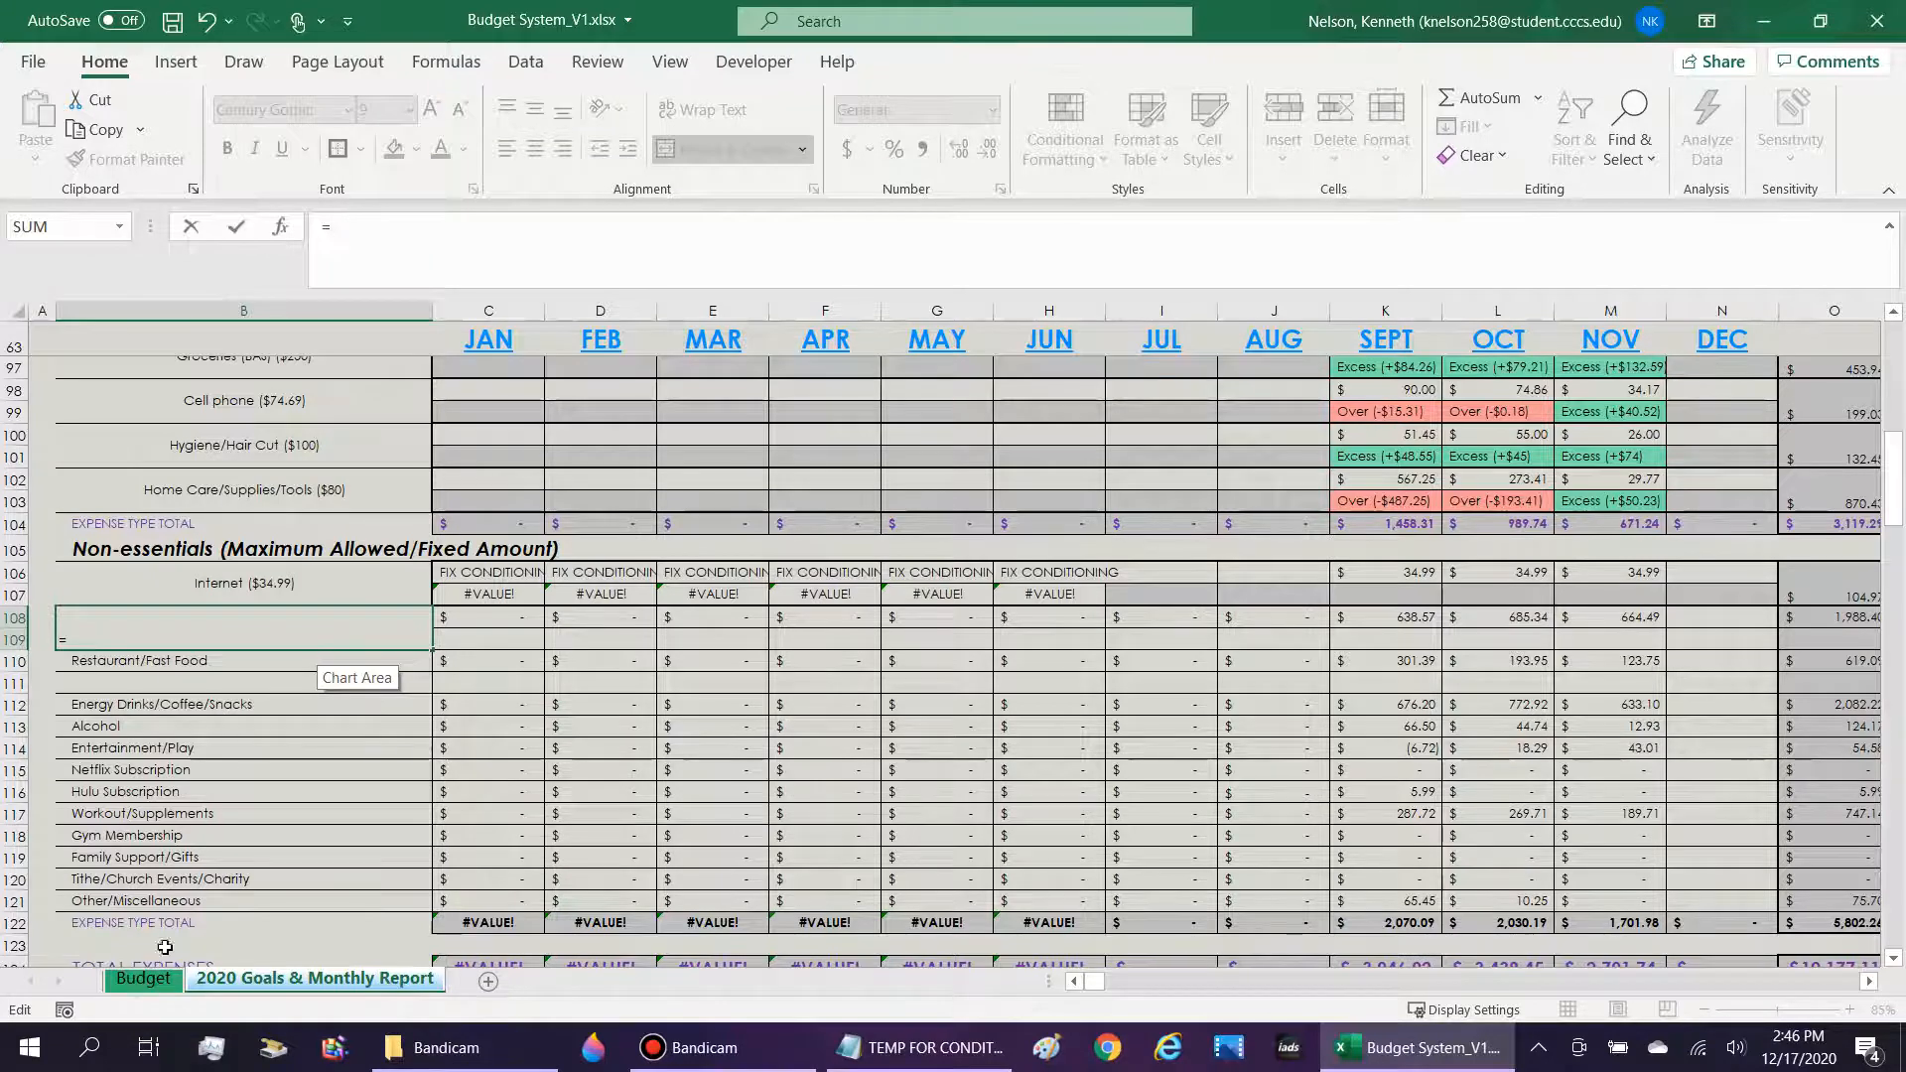
pyautogui.click(161, 983)
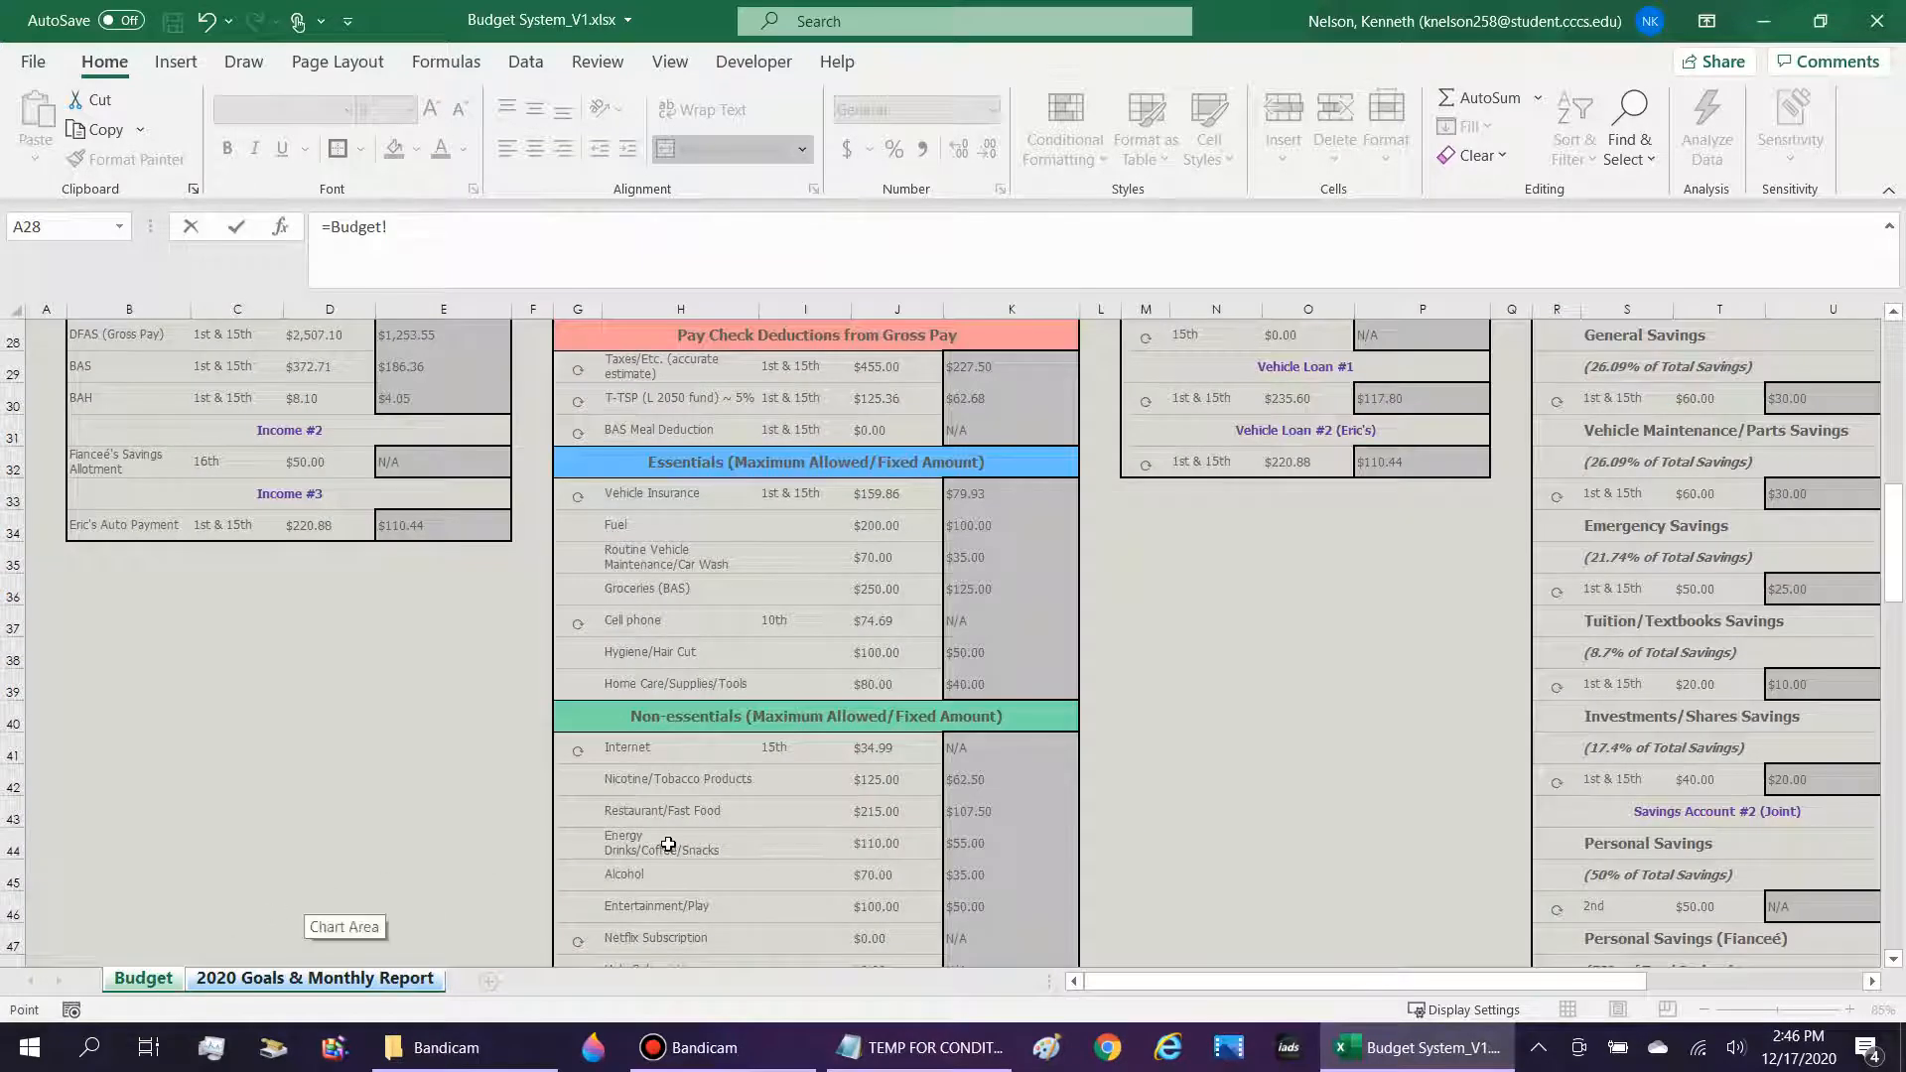
pyautogui.click(692, 779)
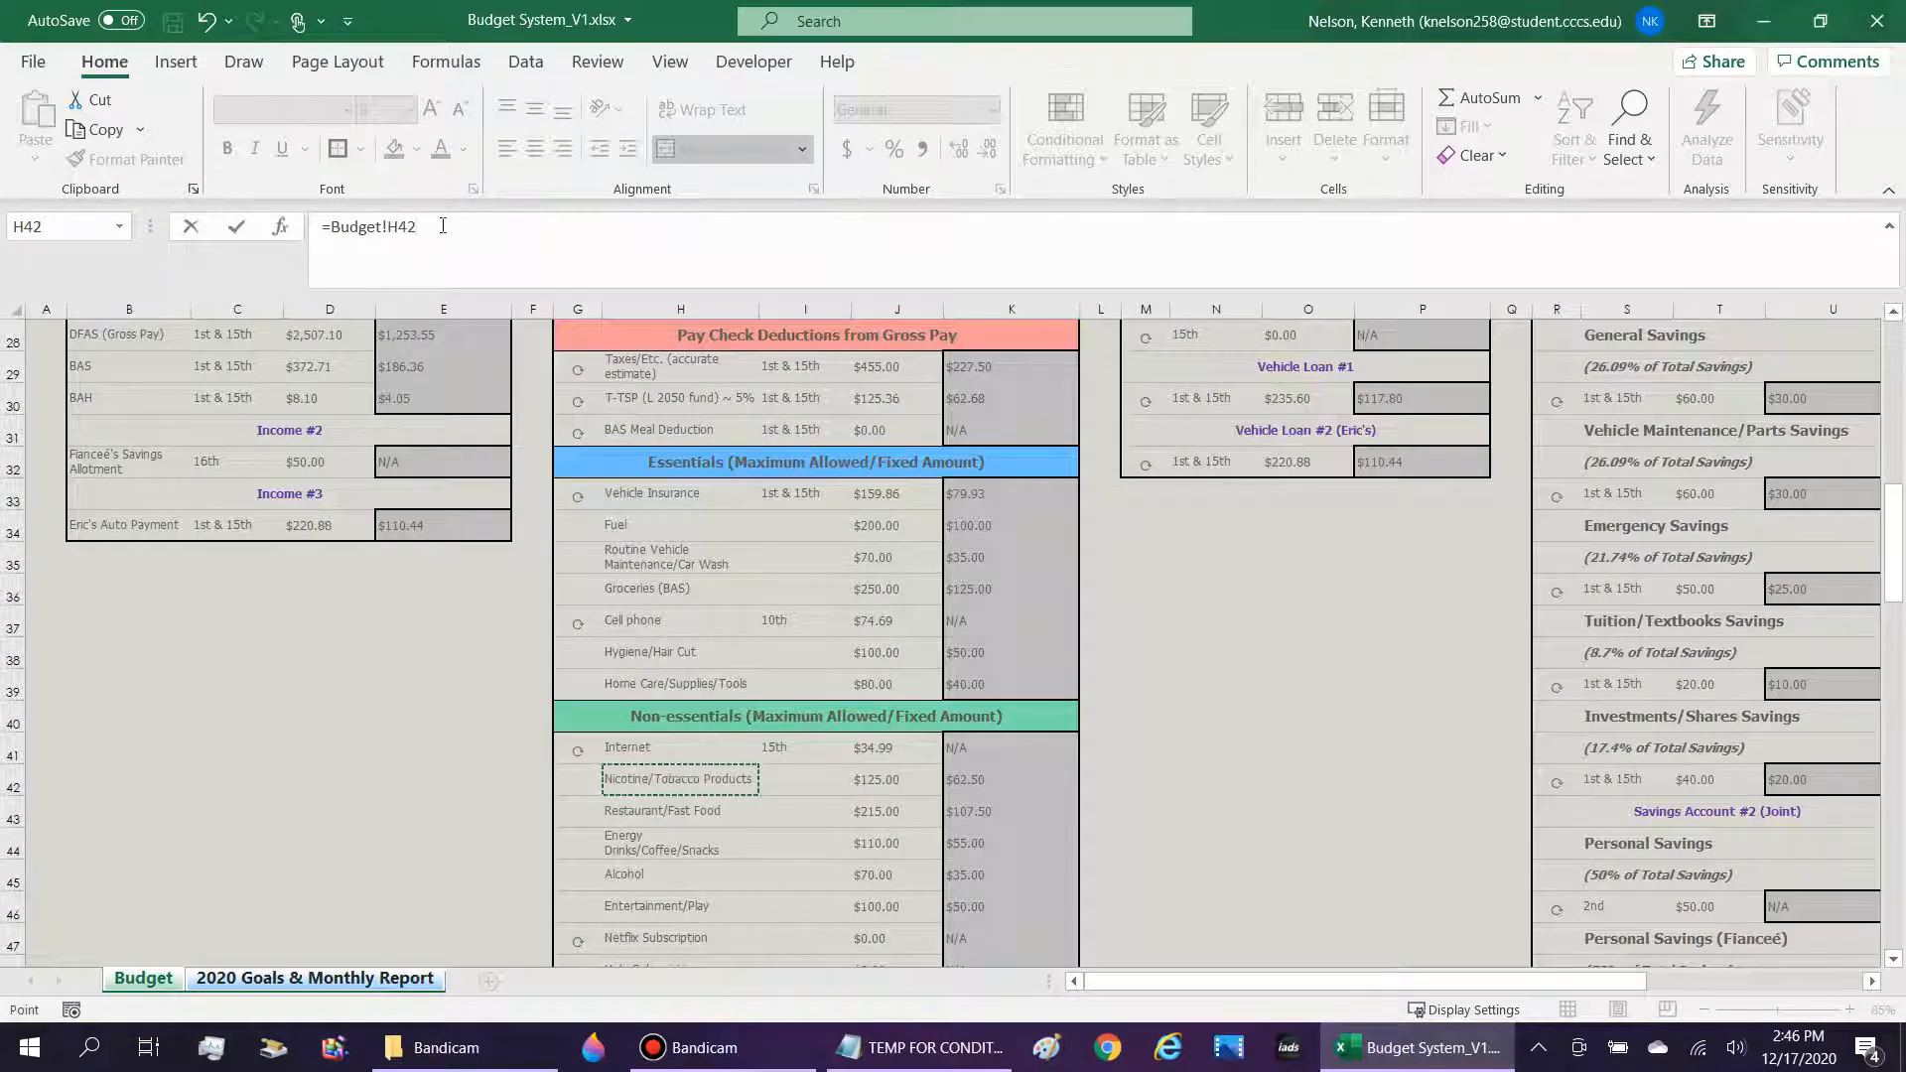
pyautogui.write('&" ($"&')
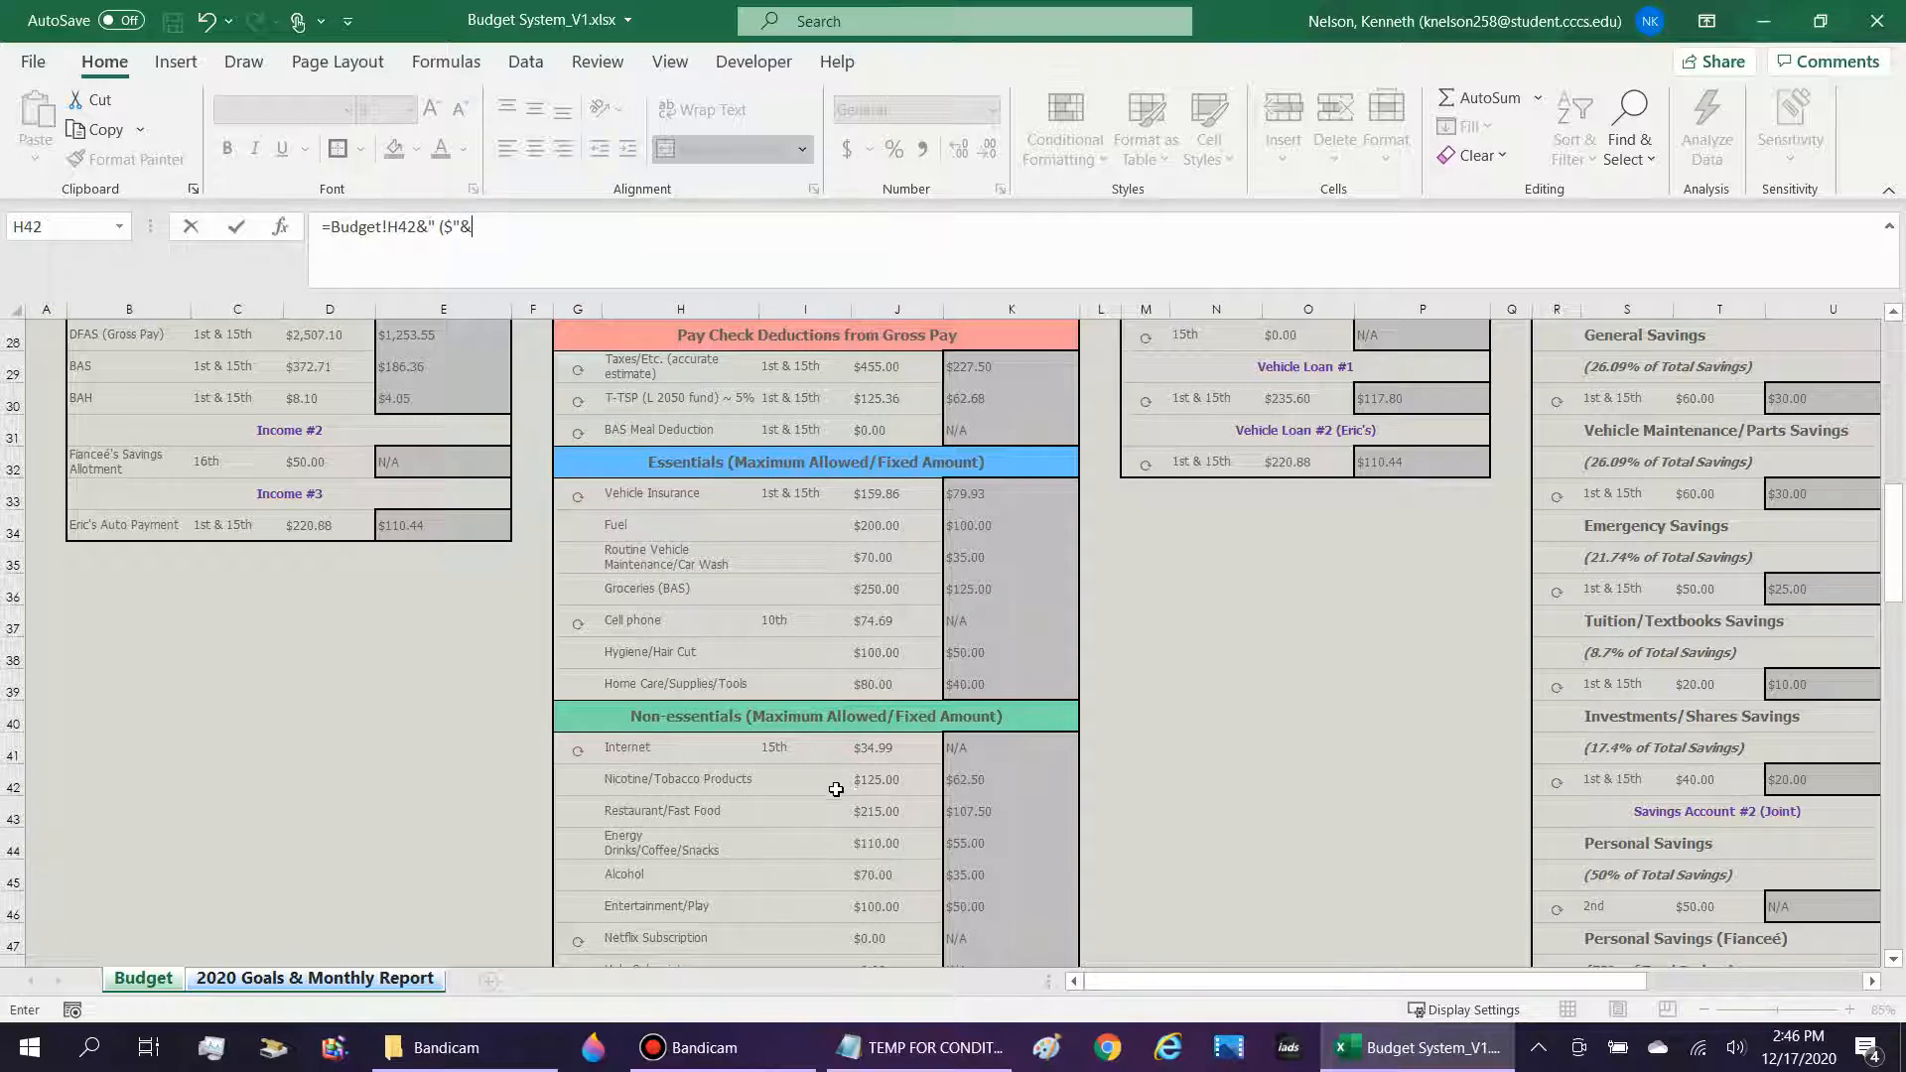
pyautogui.click(887, 782)
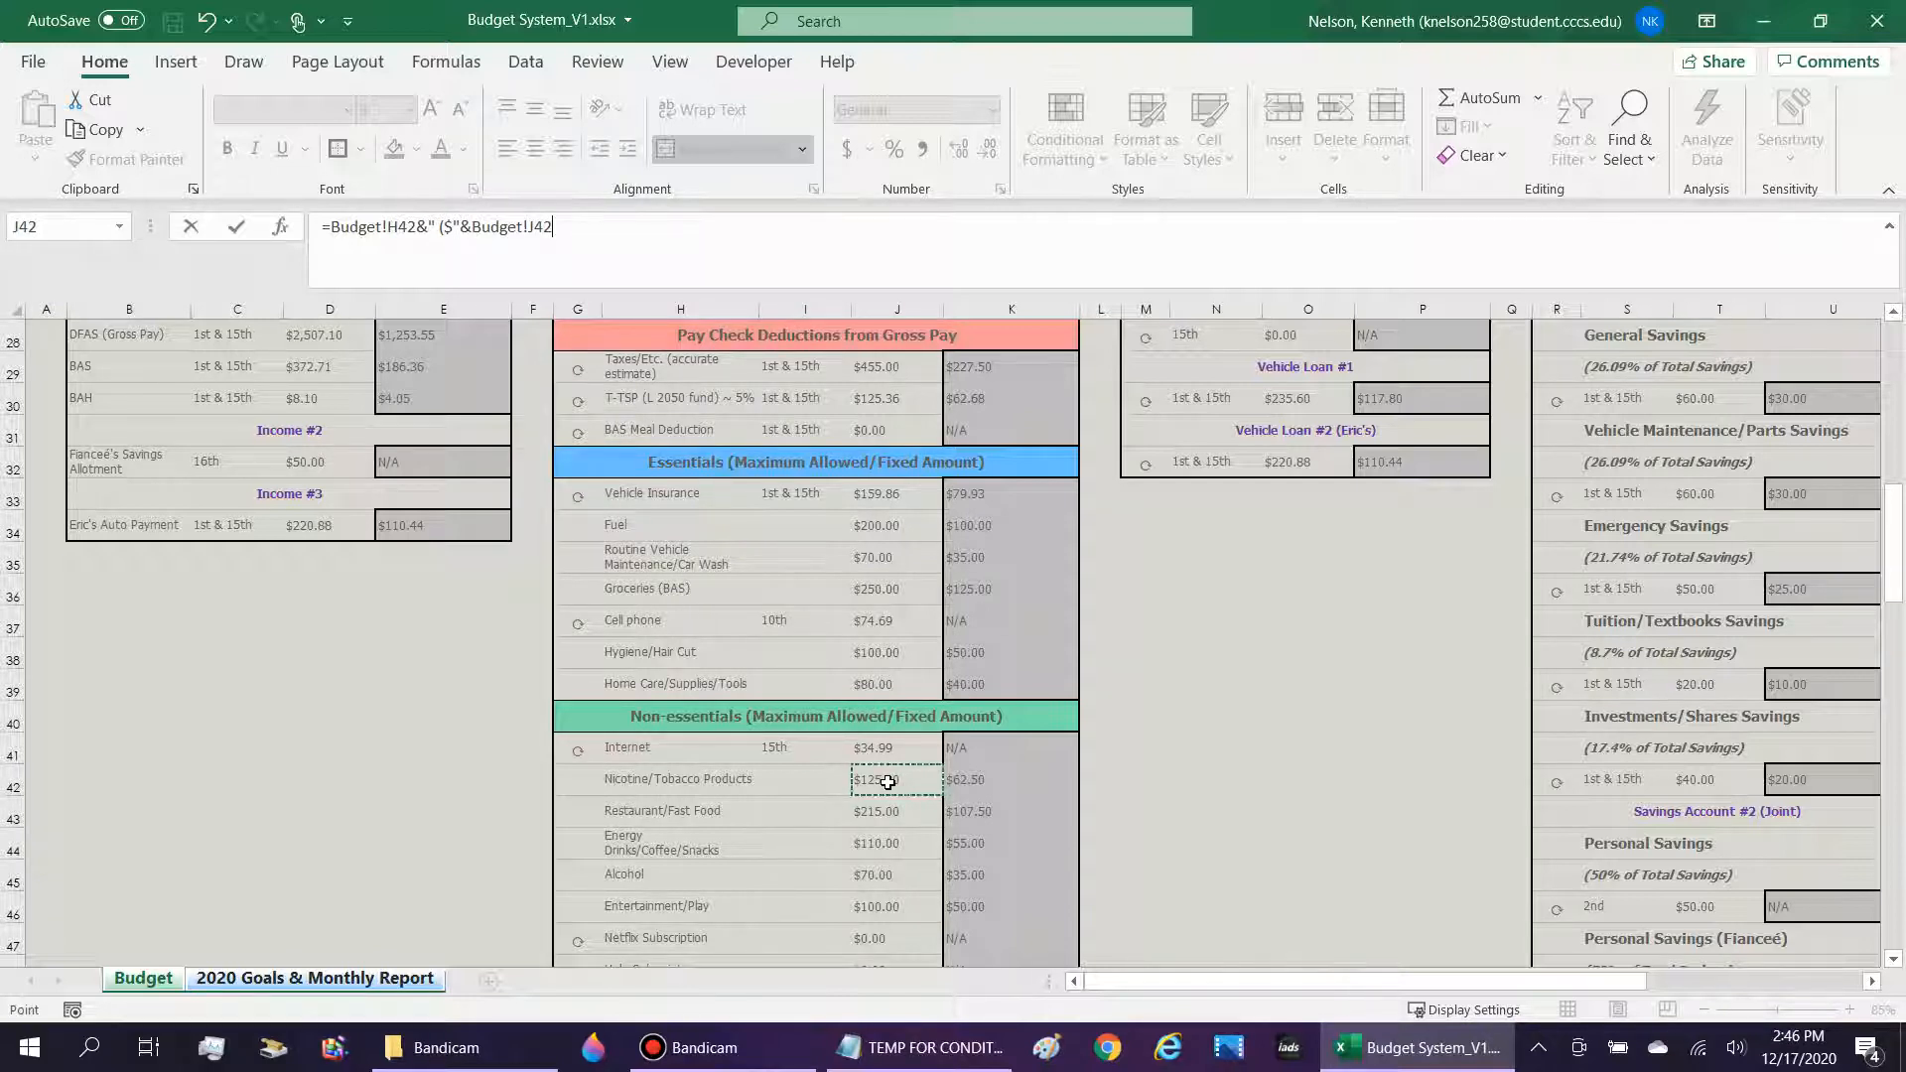
pyautogui.write('&')
pyautogui.press('Return')
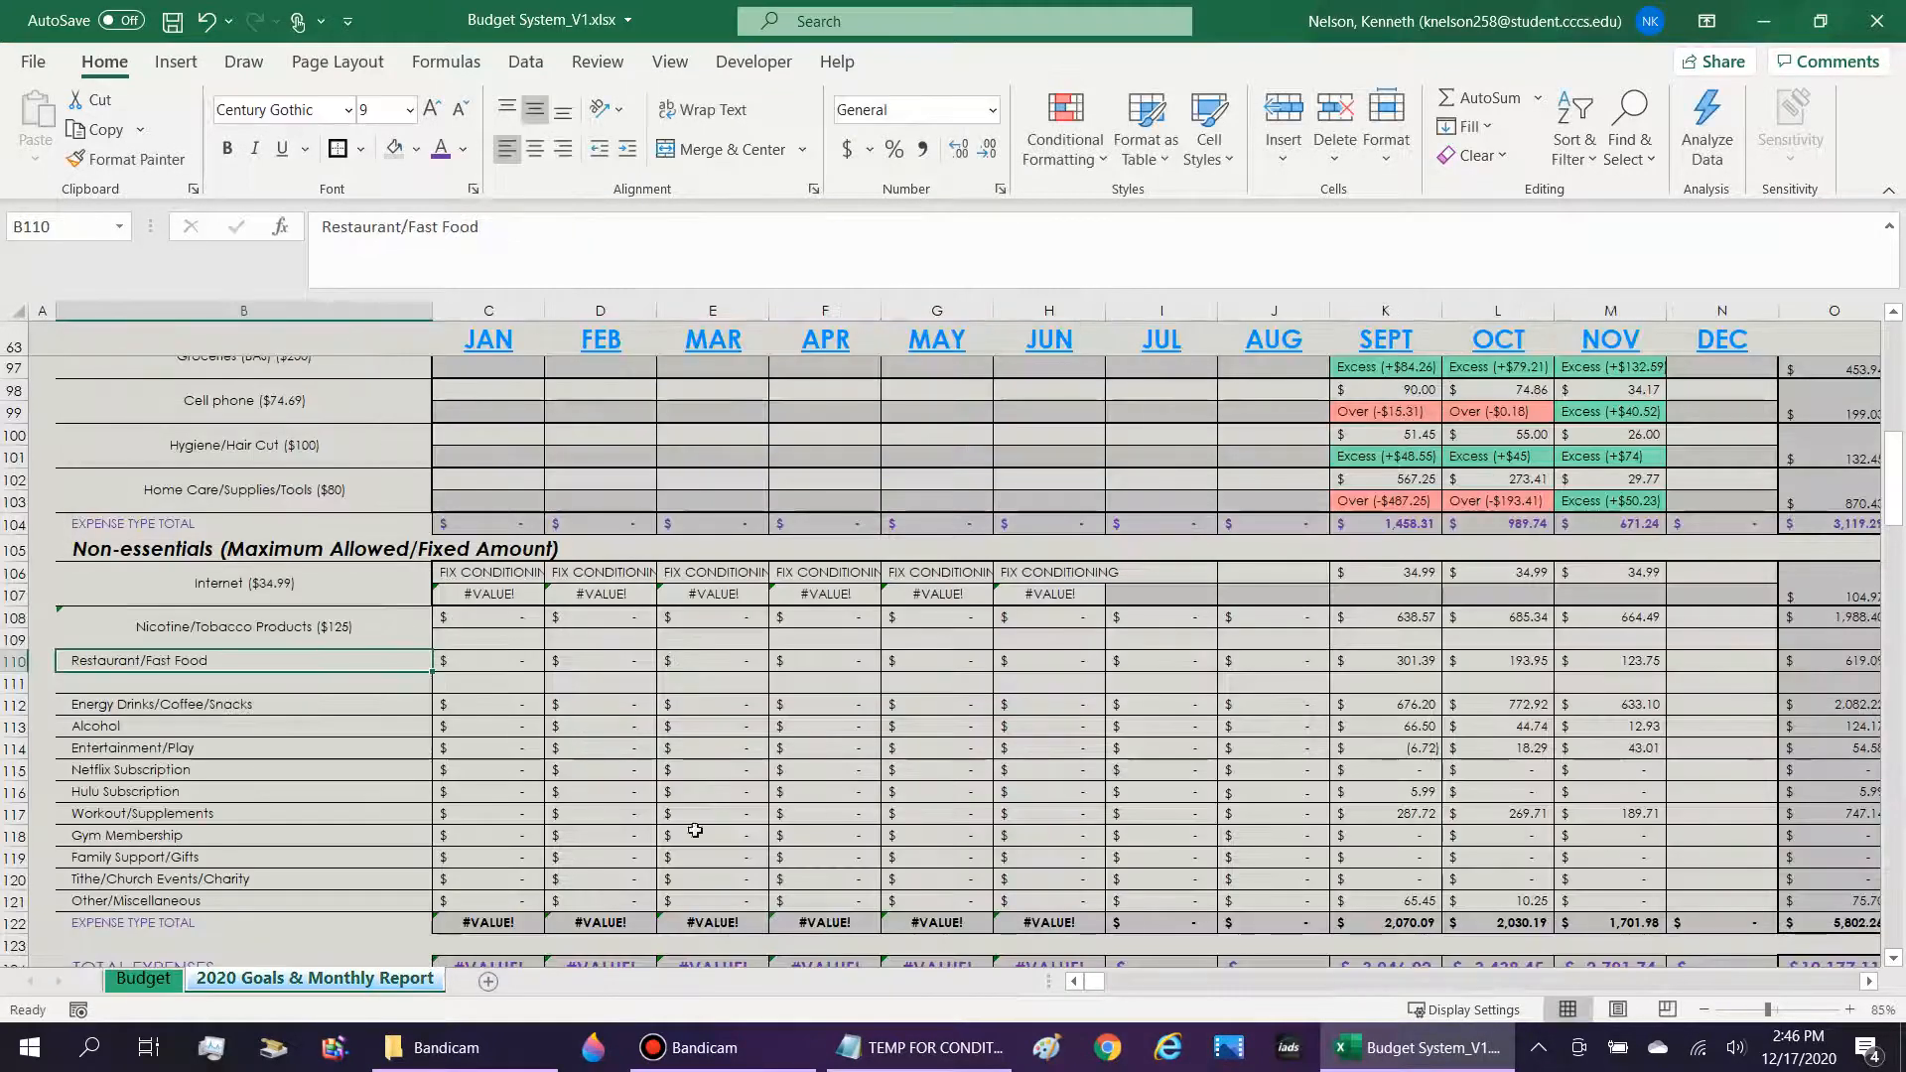
# Review the linked Nicotine/Tobacco Products label, its source Budget sheet, and the label cell's protection settings.
pyautogui.click(214, 640)
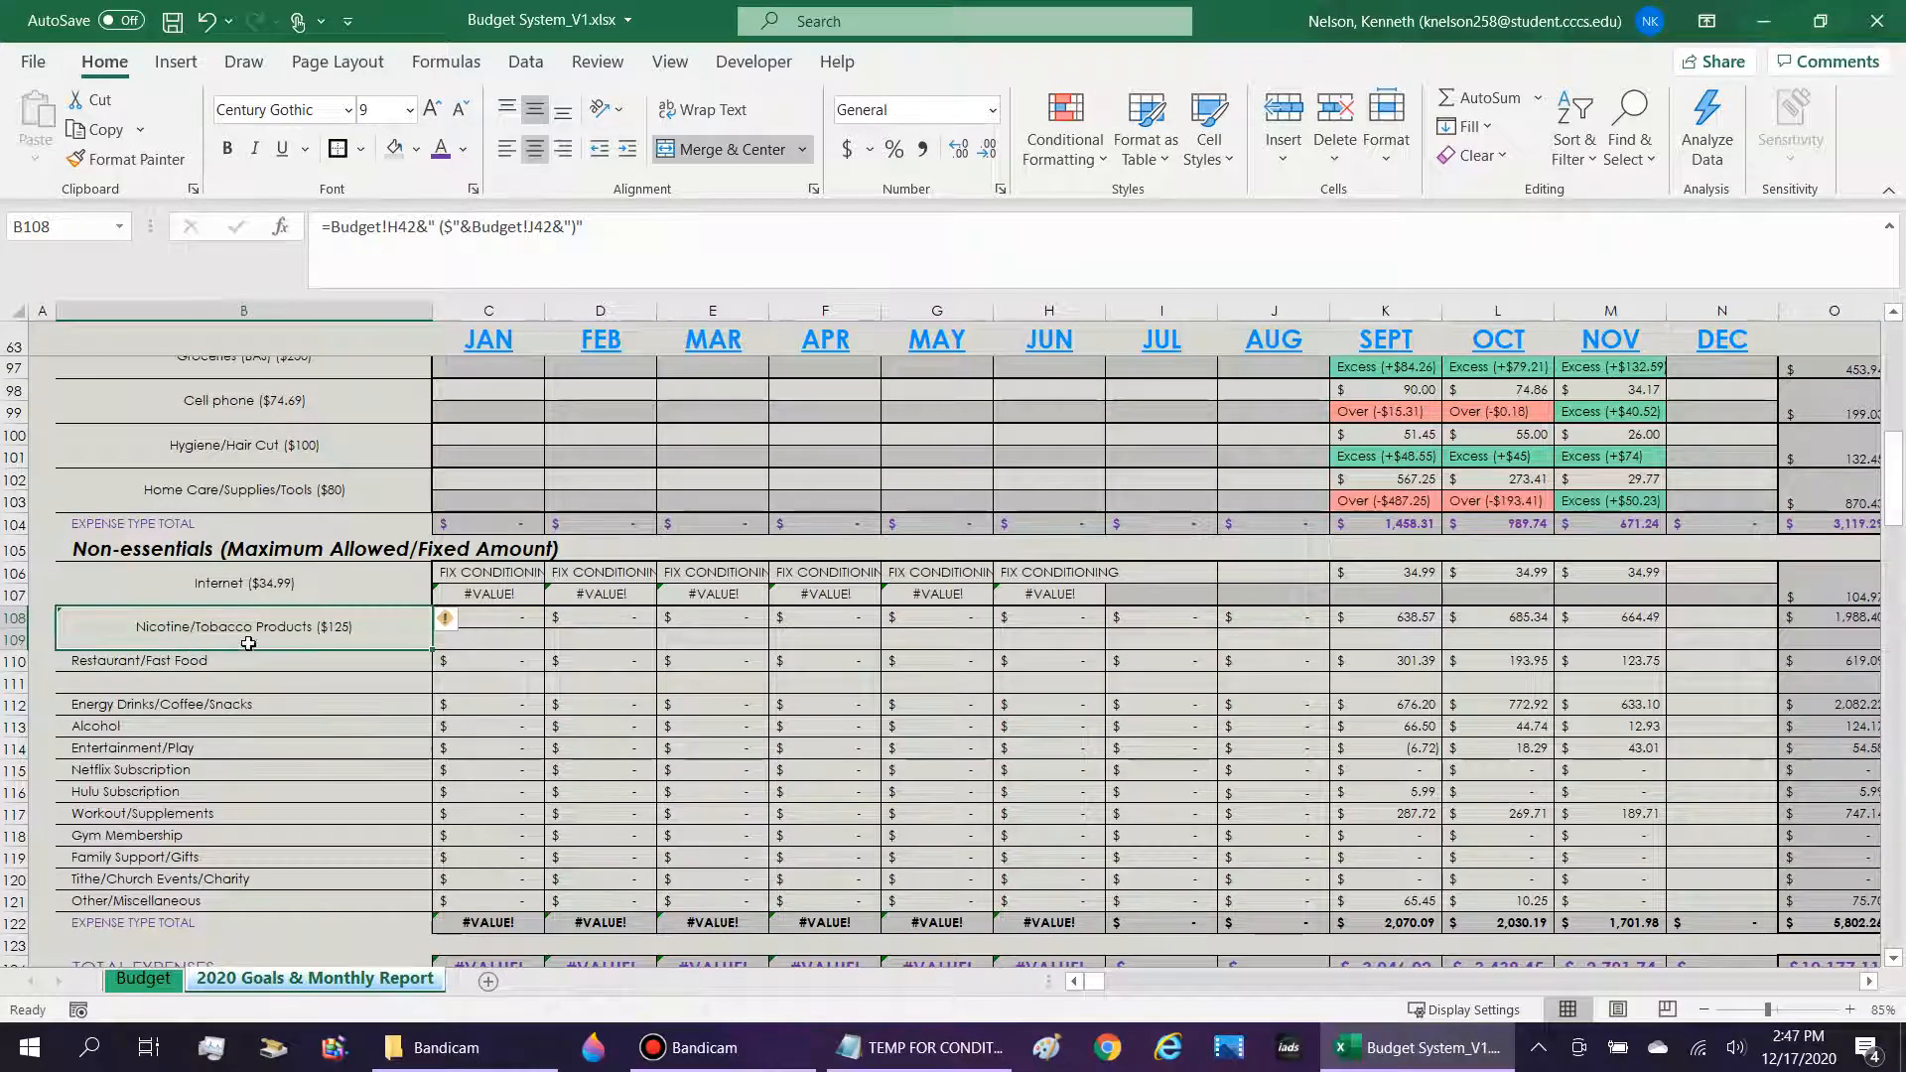
pyautogui.click(144, 978)
pyautogui.click(306, 981)
pyautogui.rightClick(315, 629)
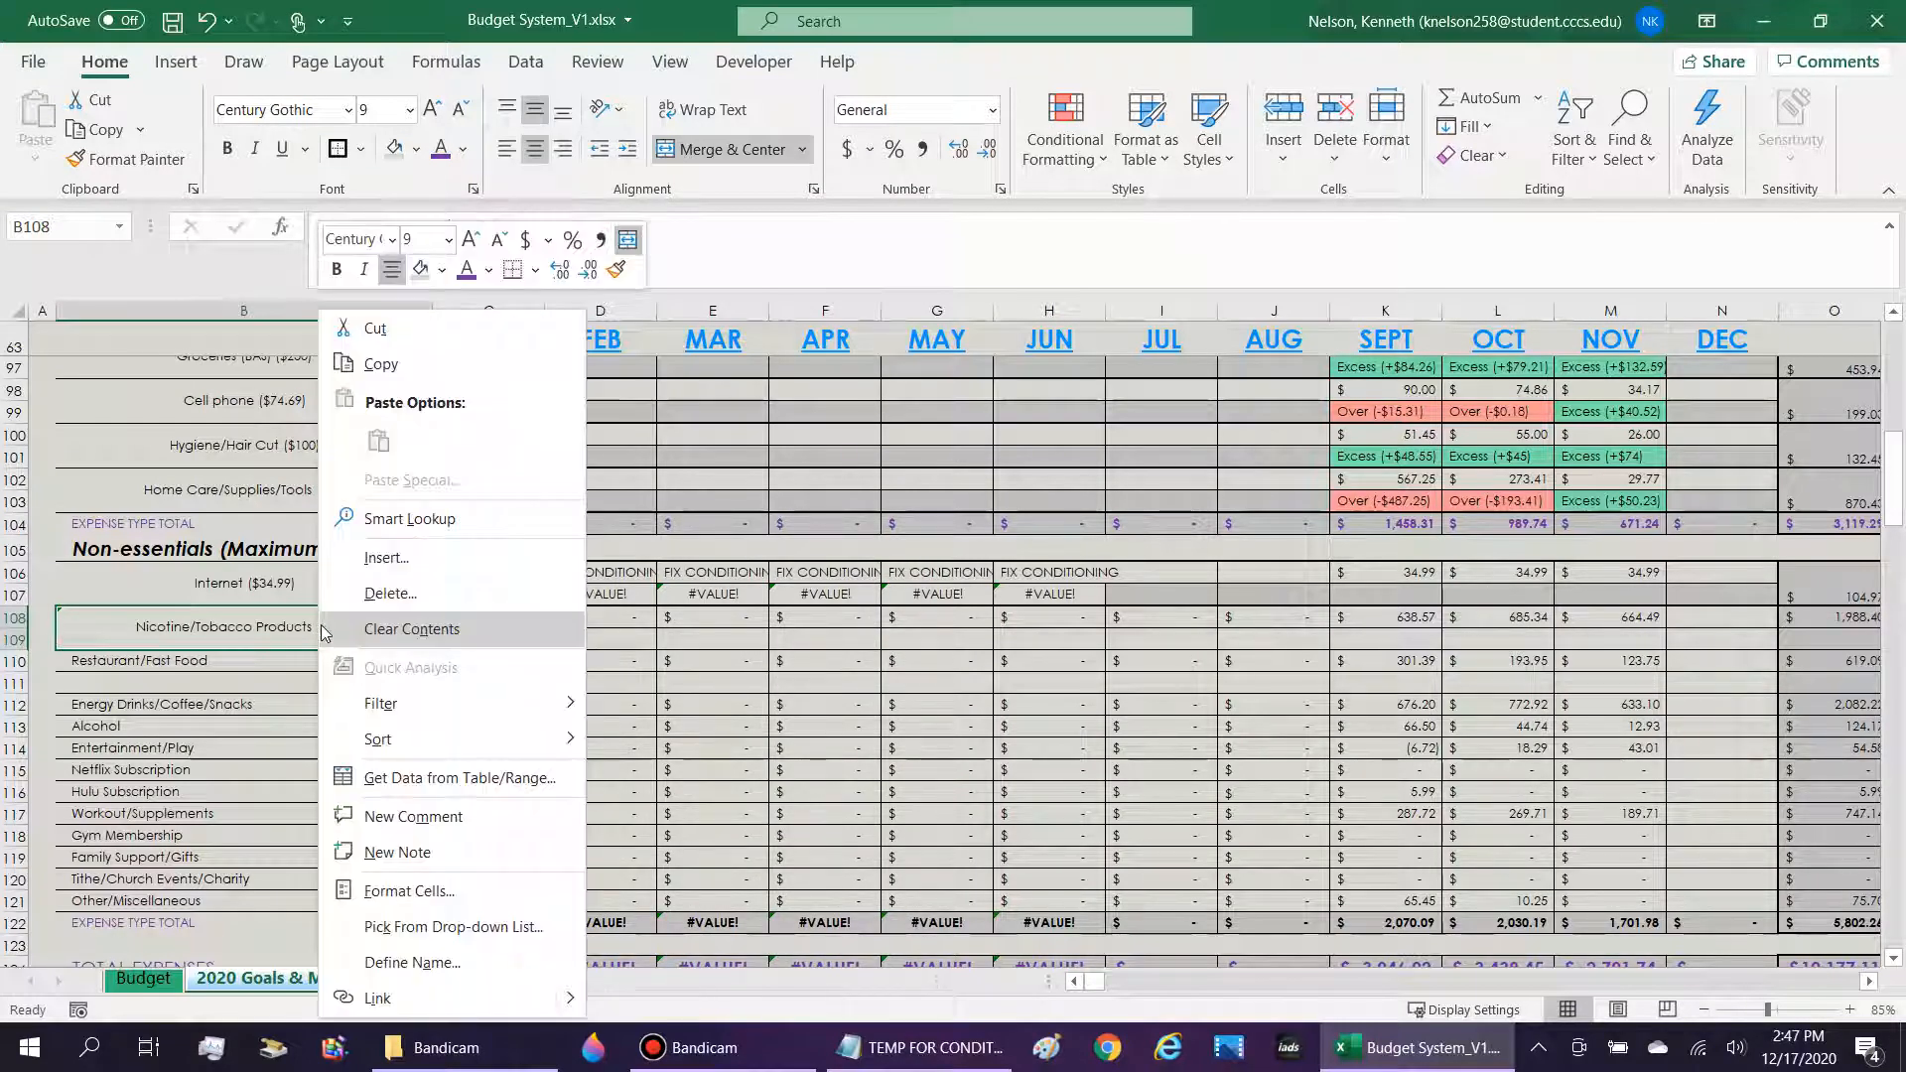
pyautogui.click(434, 892)
pyautogui.click(555, 452)
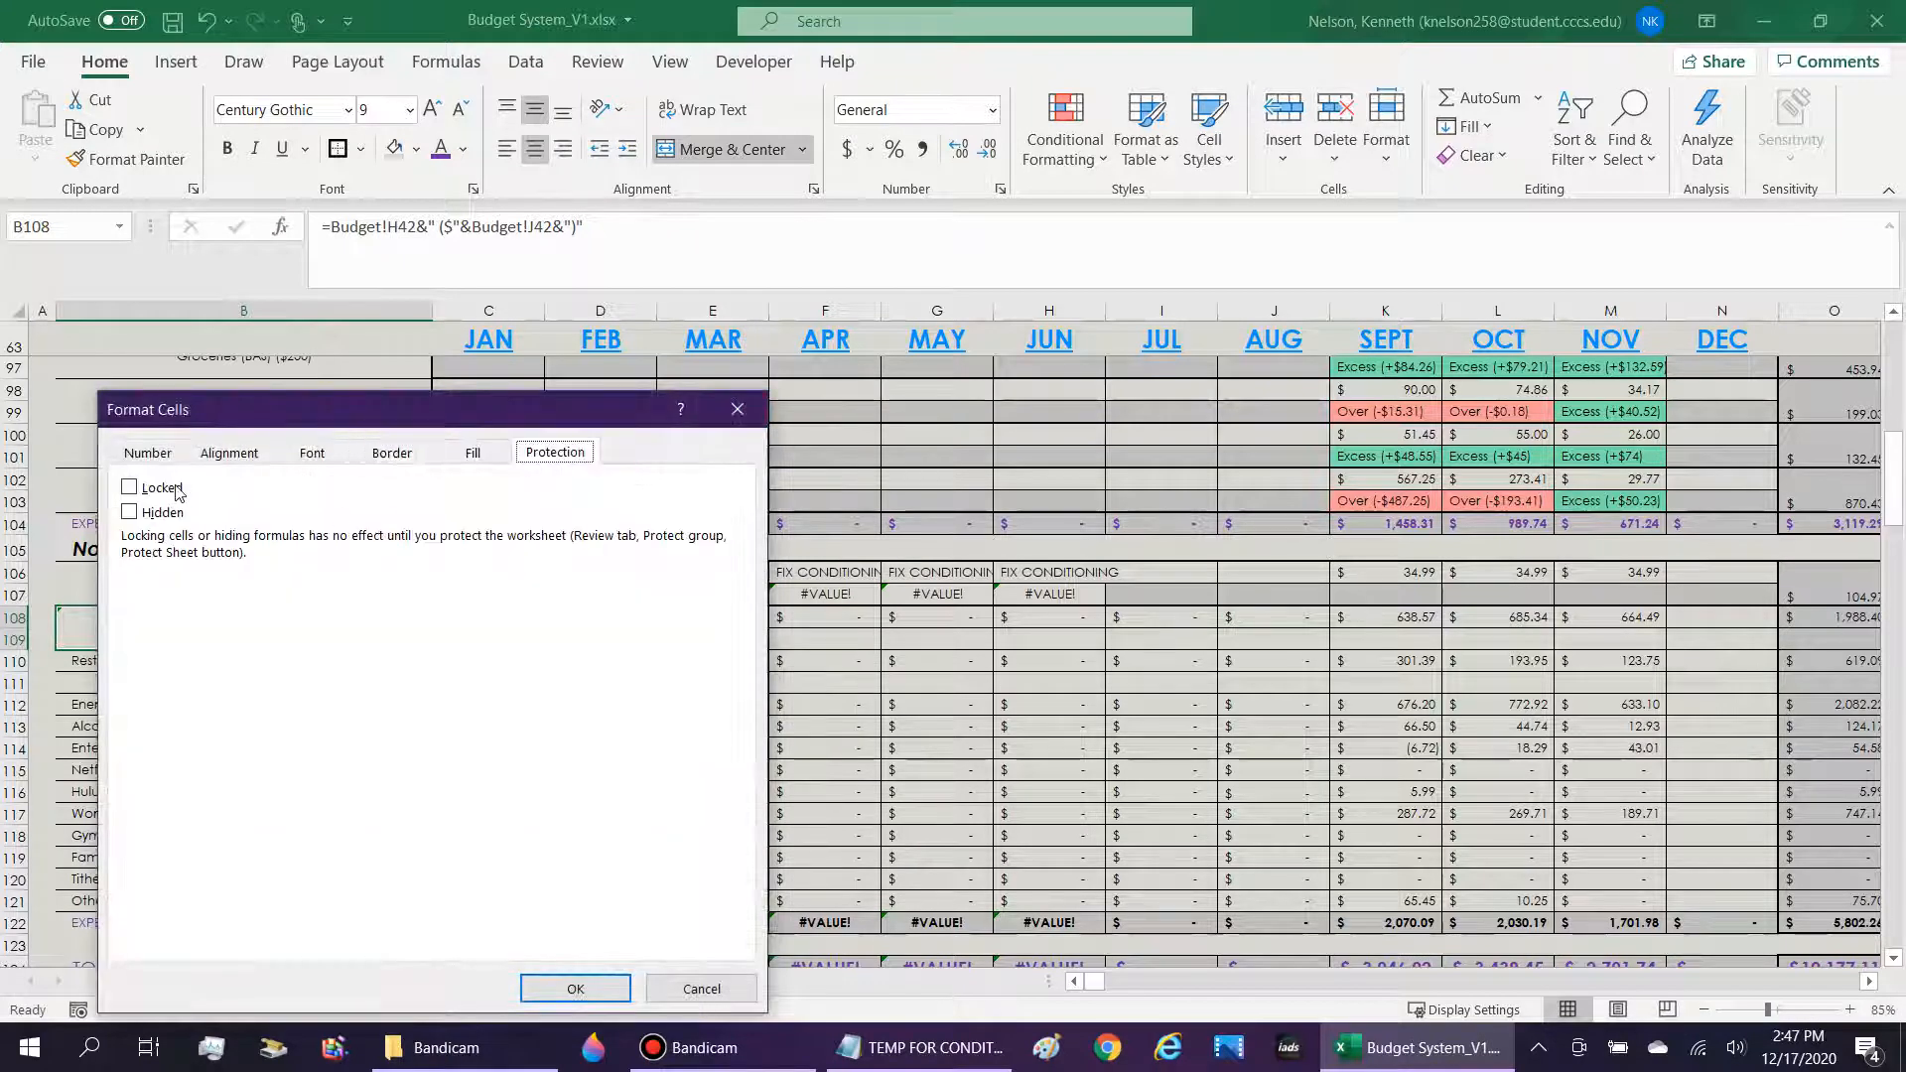
pyautogui.click(611, 990)
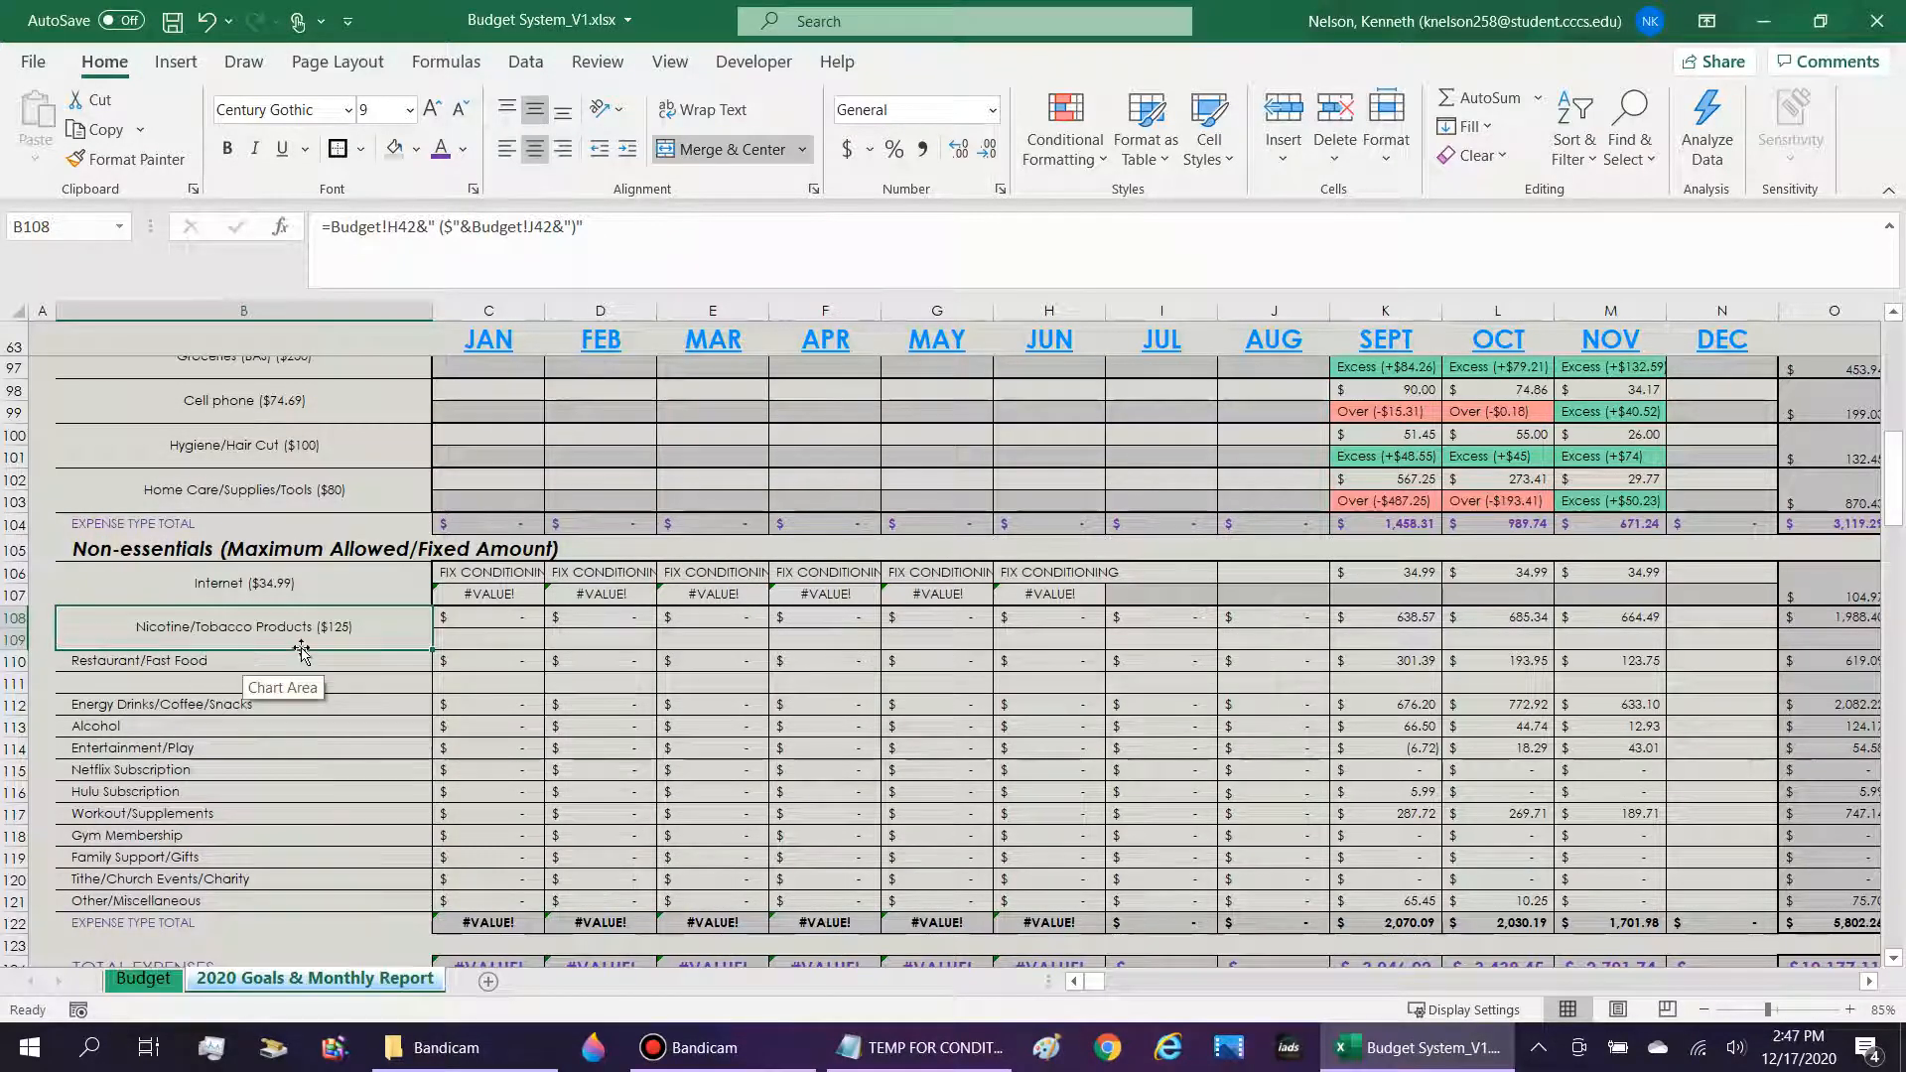
# Examine the blank indicator cells beneath Nicotine/Tobacco Products from January to December and the summary columns beside them.
pyautogui.press('Down')
pyautogui.press('Up')
pyautogui.press('Right')
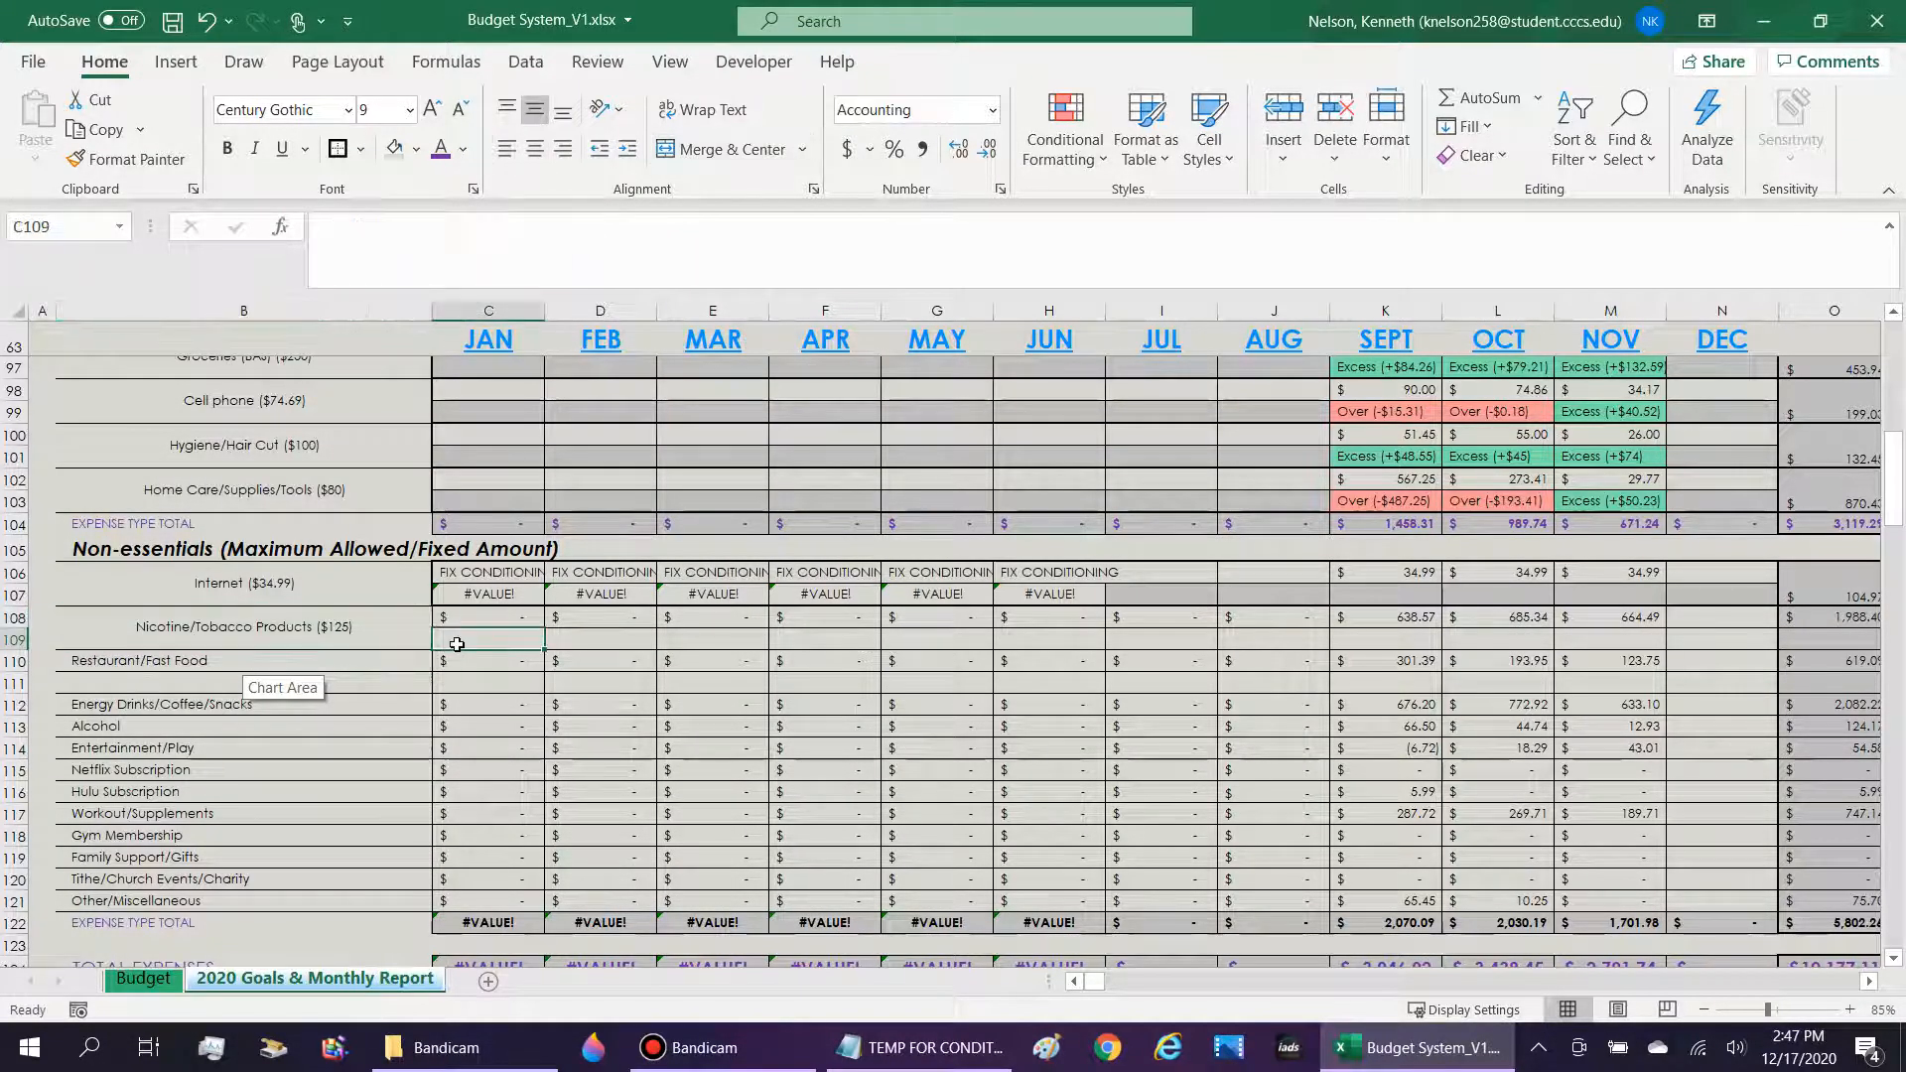
pyautogui.press('Right')
pyautogui.press('Left')
pyautogui.moveTo(497, 638); pyautogui.dragTo(1754, 635)
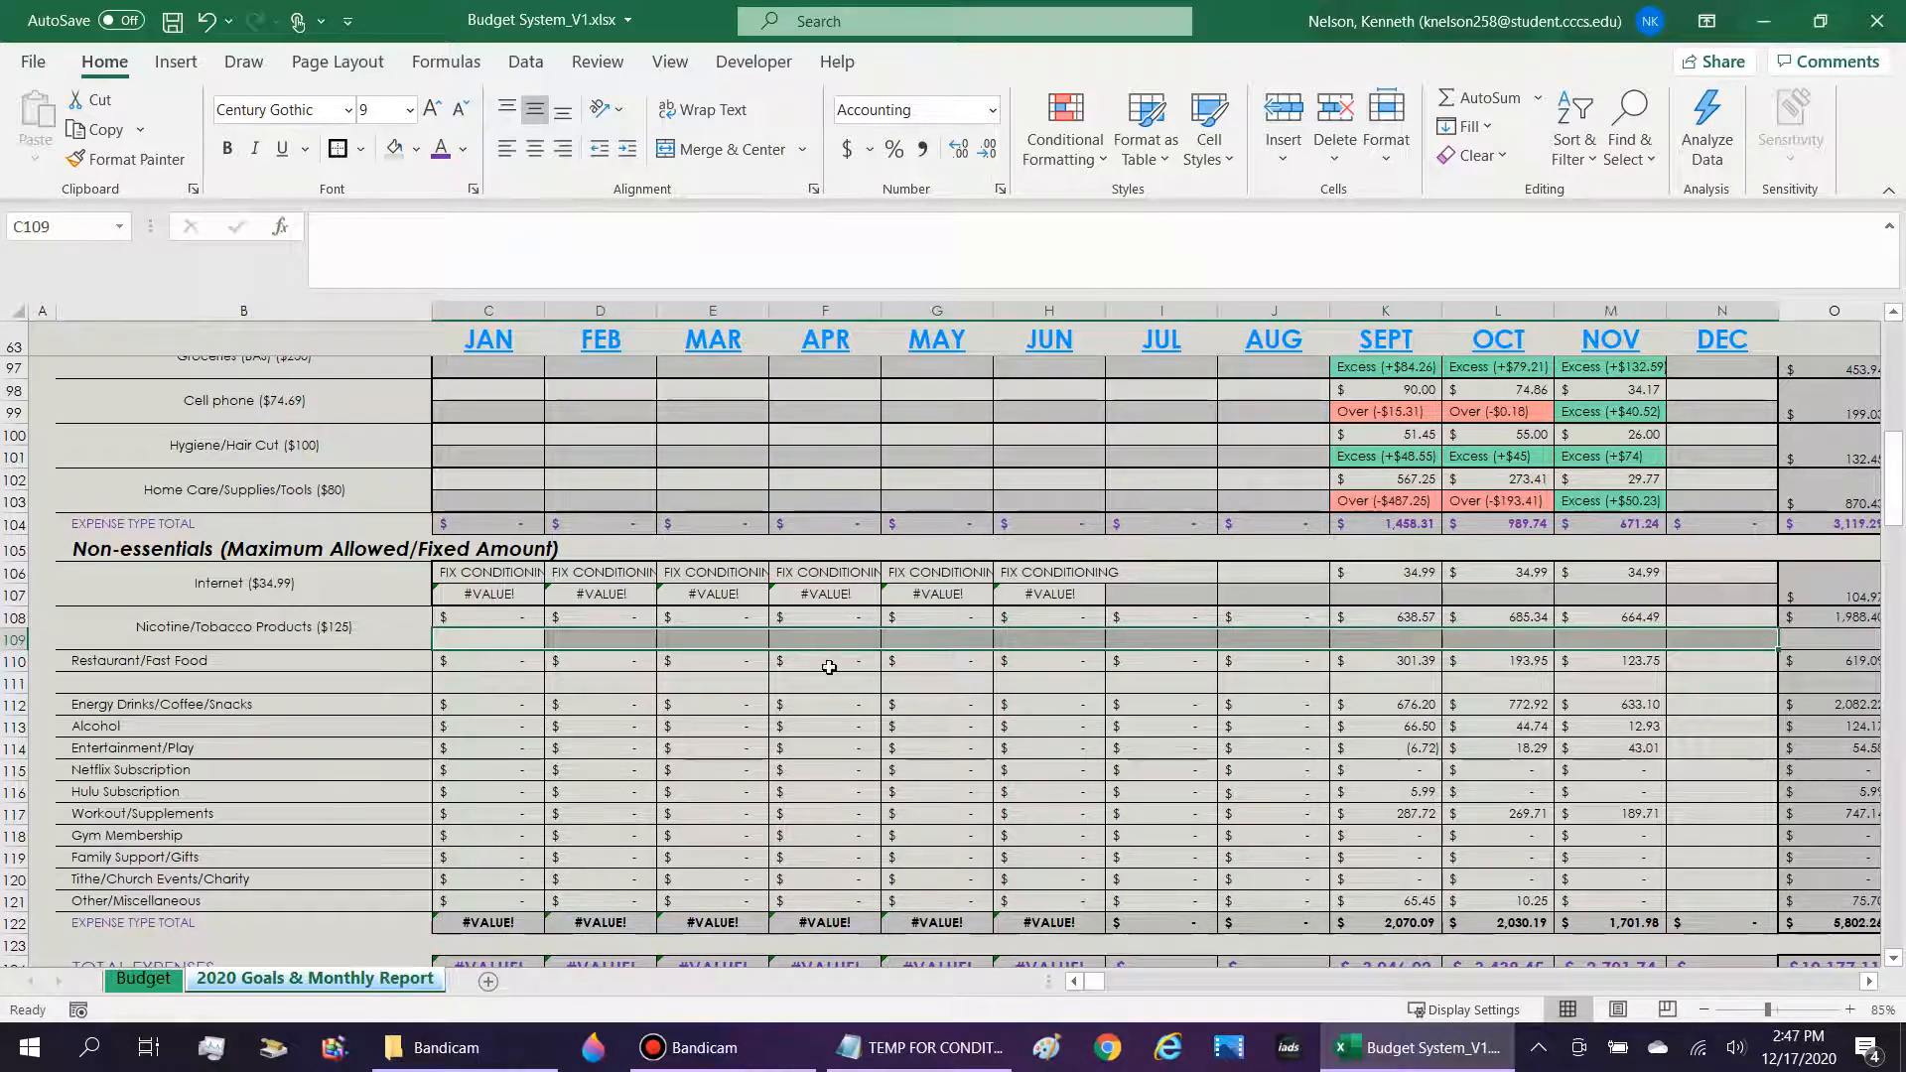
pyautogui.press('Tab')
pyautogui.click(1722, 641)
pyautogui.click(1804, 643)
pyautogui.hscroll(1, 1805, 643)
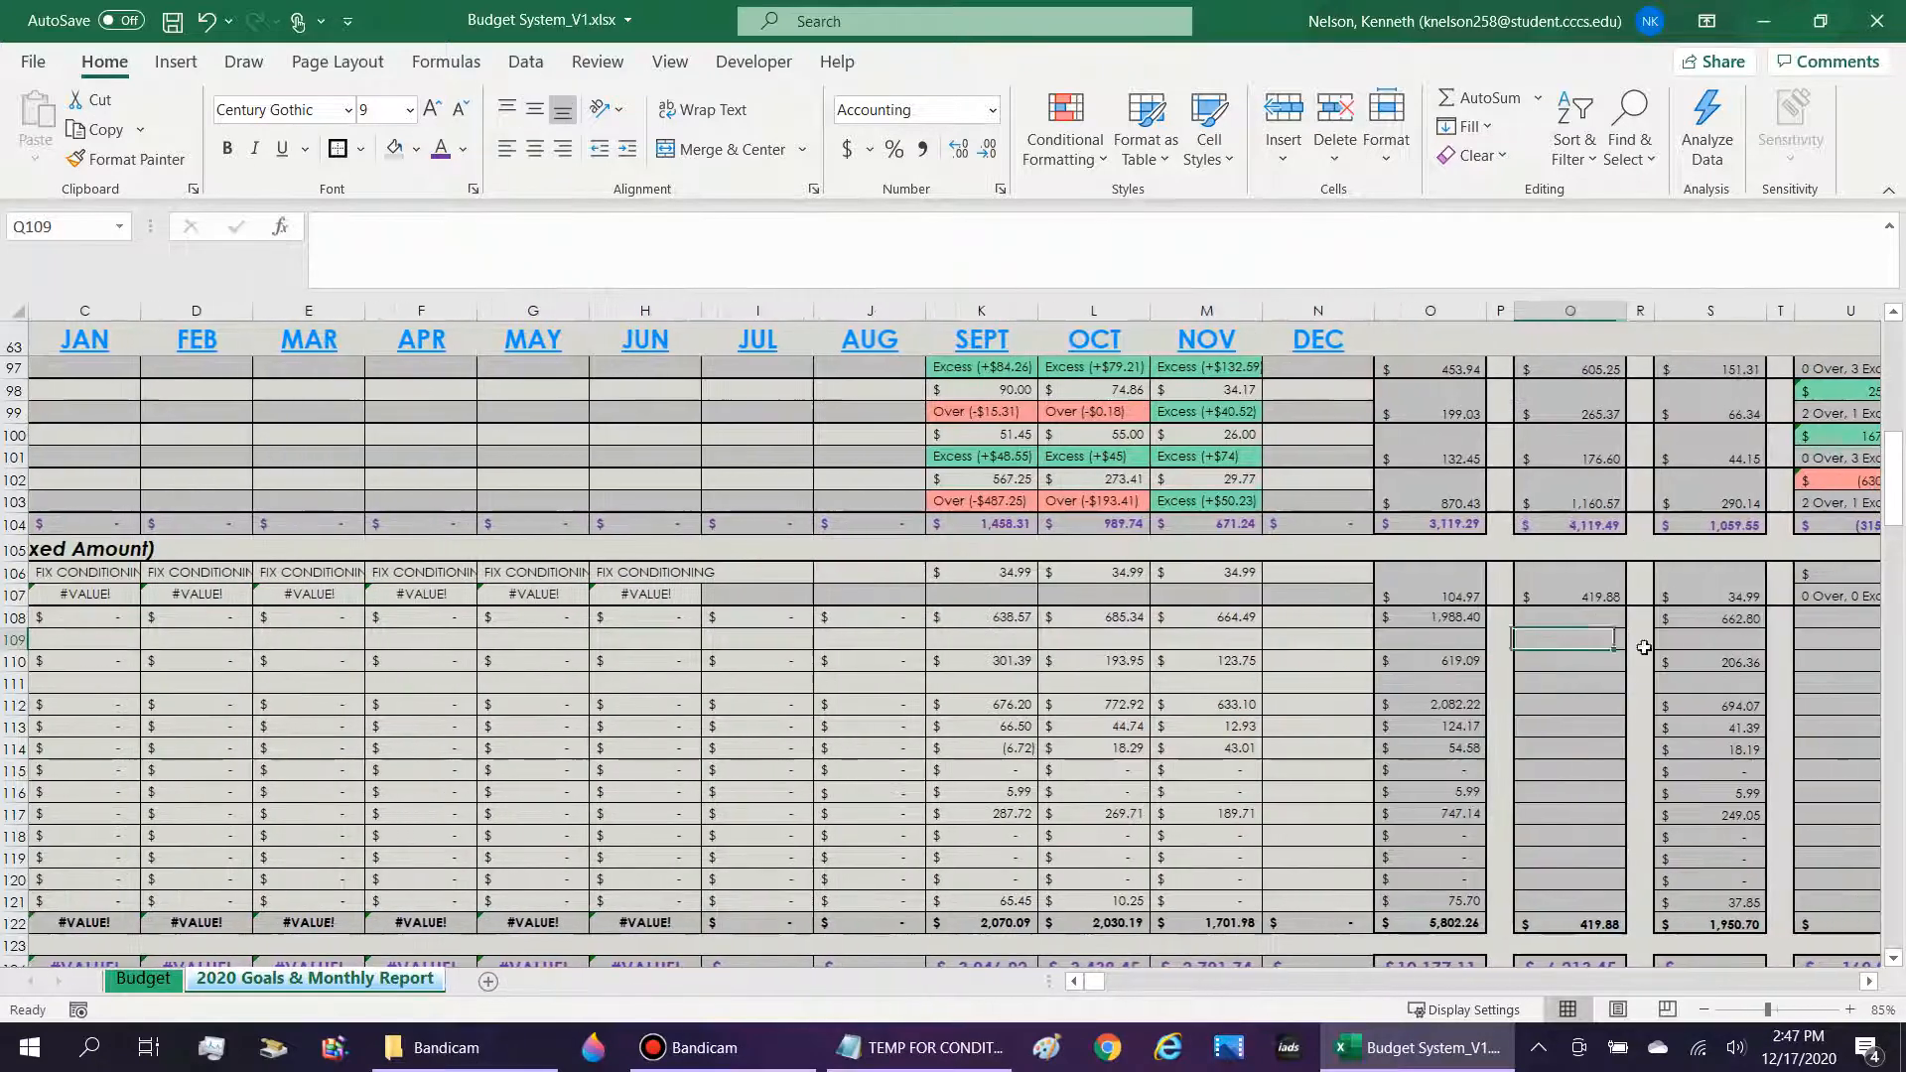
# Copy the December Internet over/excess formula from N107 as text and paste it into N109 beneath the December Nicotine/Tobacco amount.
pyautogui.click(1362, 638)
pyautogui.click(1346, 598)
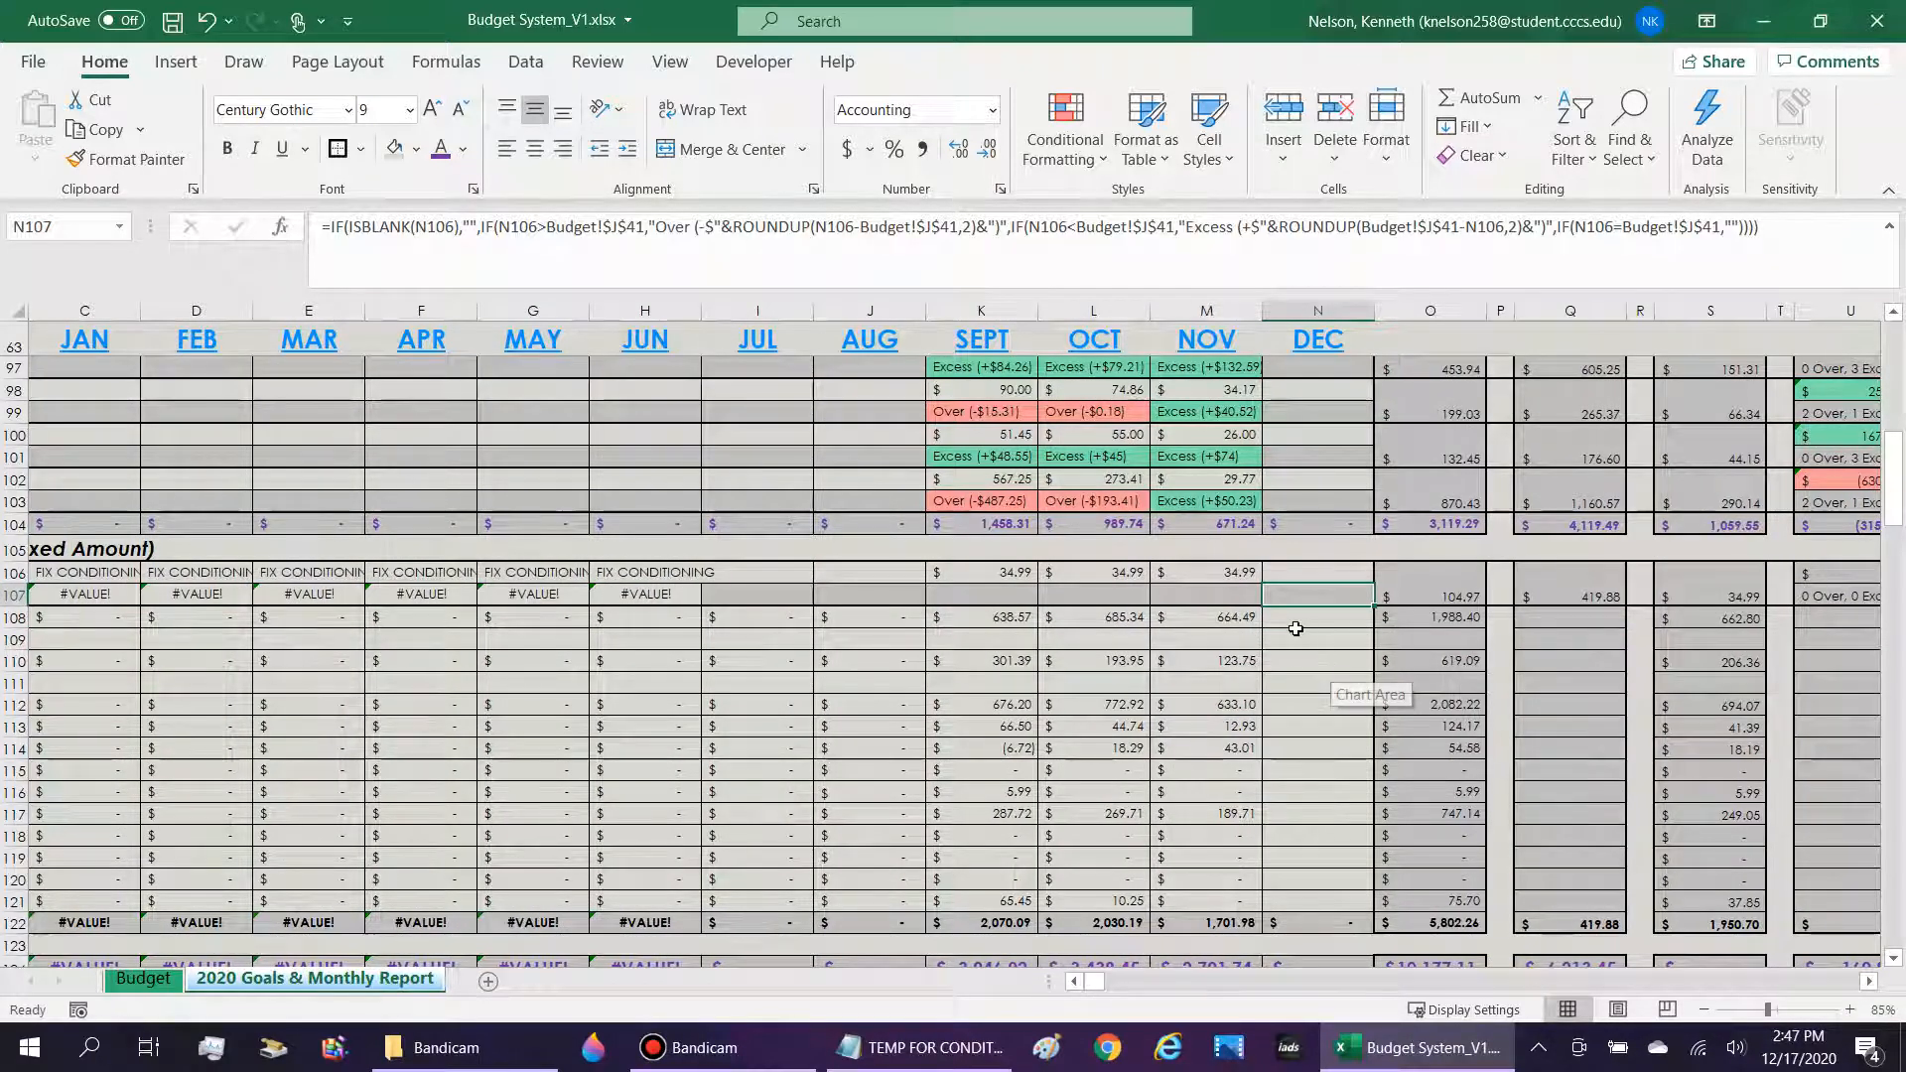
pyautogui.click(1098, 251)
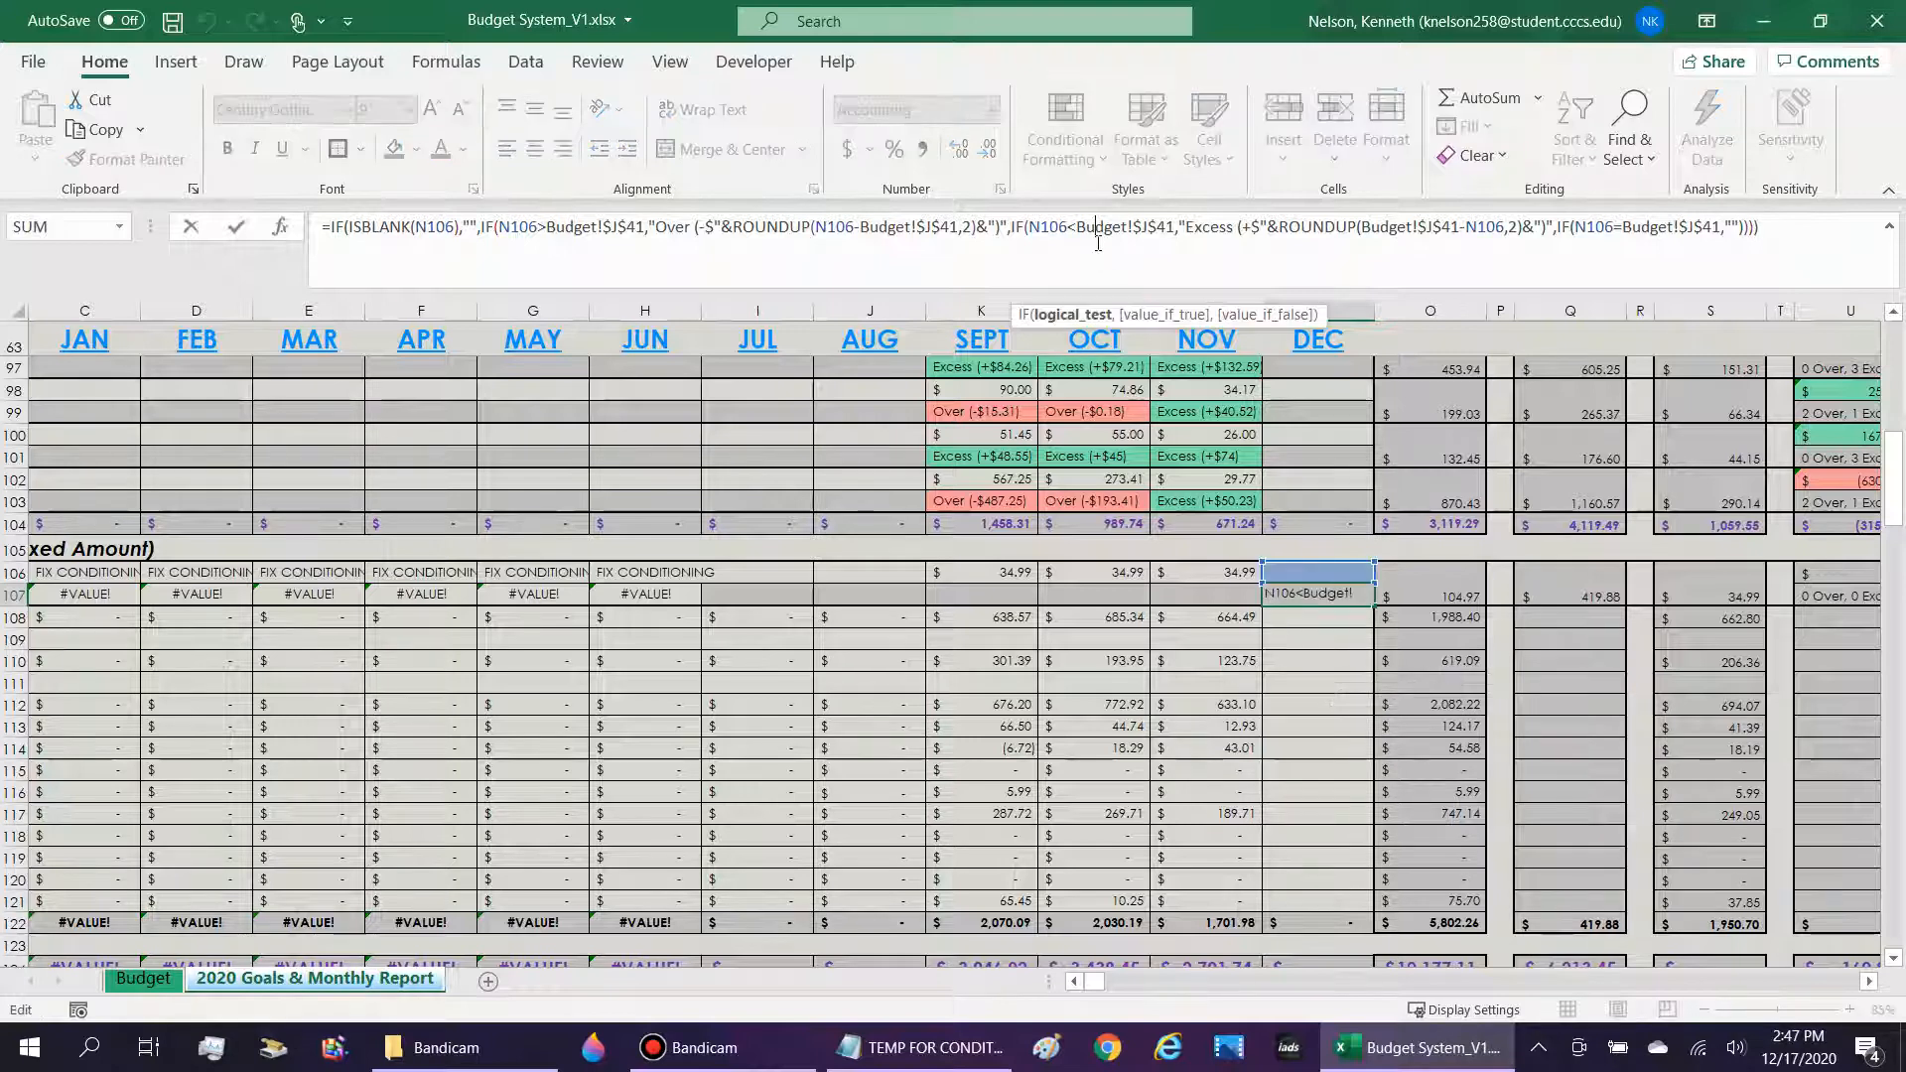
pyautogui.hotkey('ctrl', 'a')
pyautogui.hotkey('ctrl', 'c')
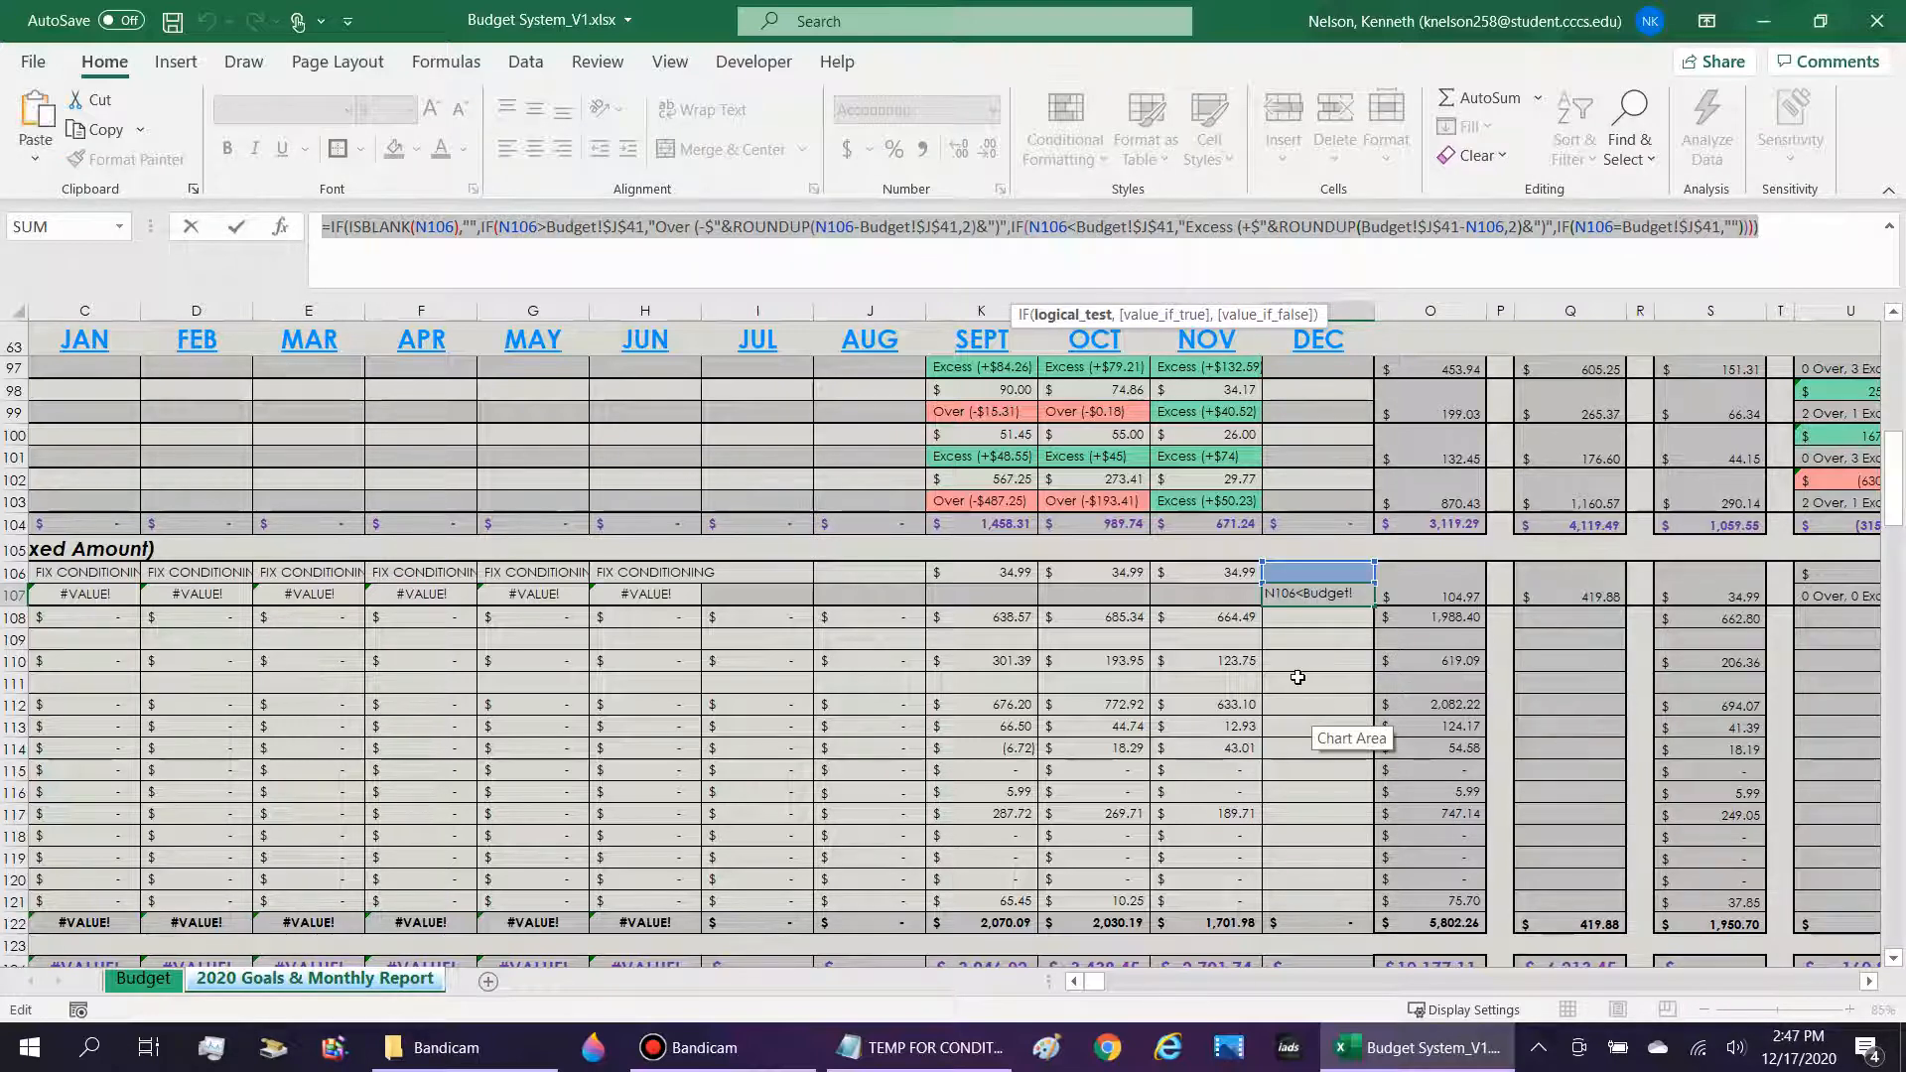
pyautogui.press('Return')
pyautogui.press('Down')
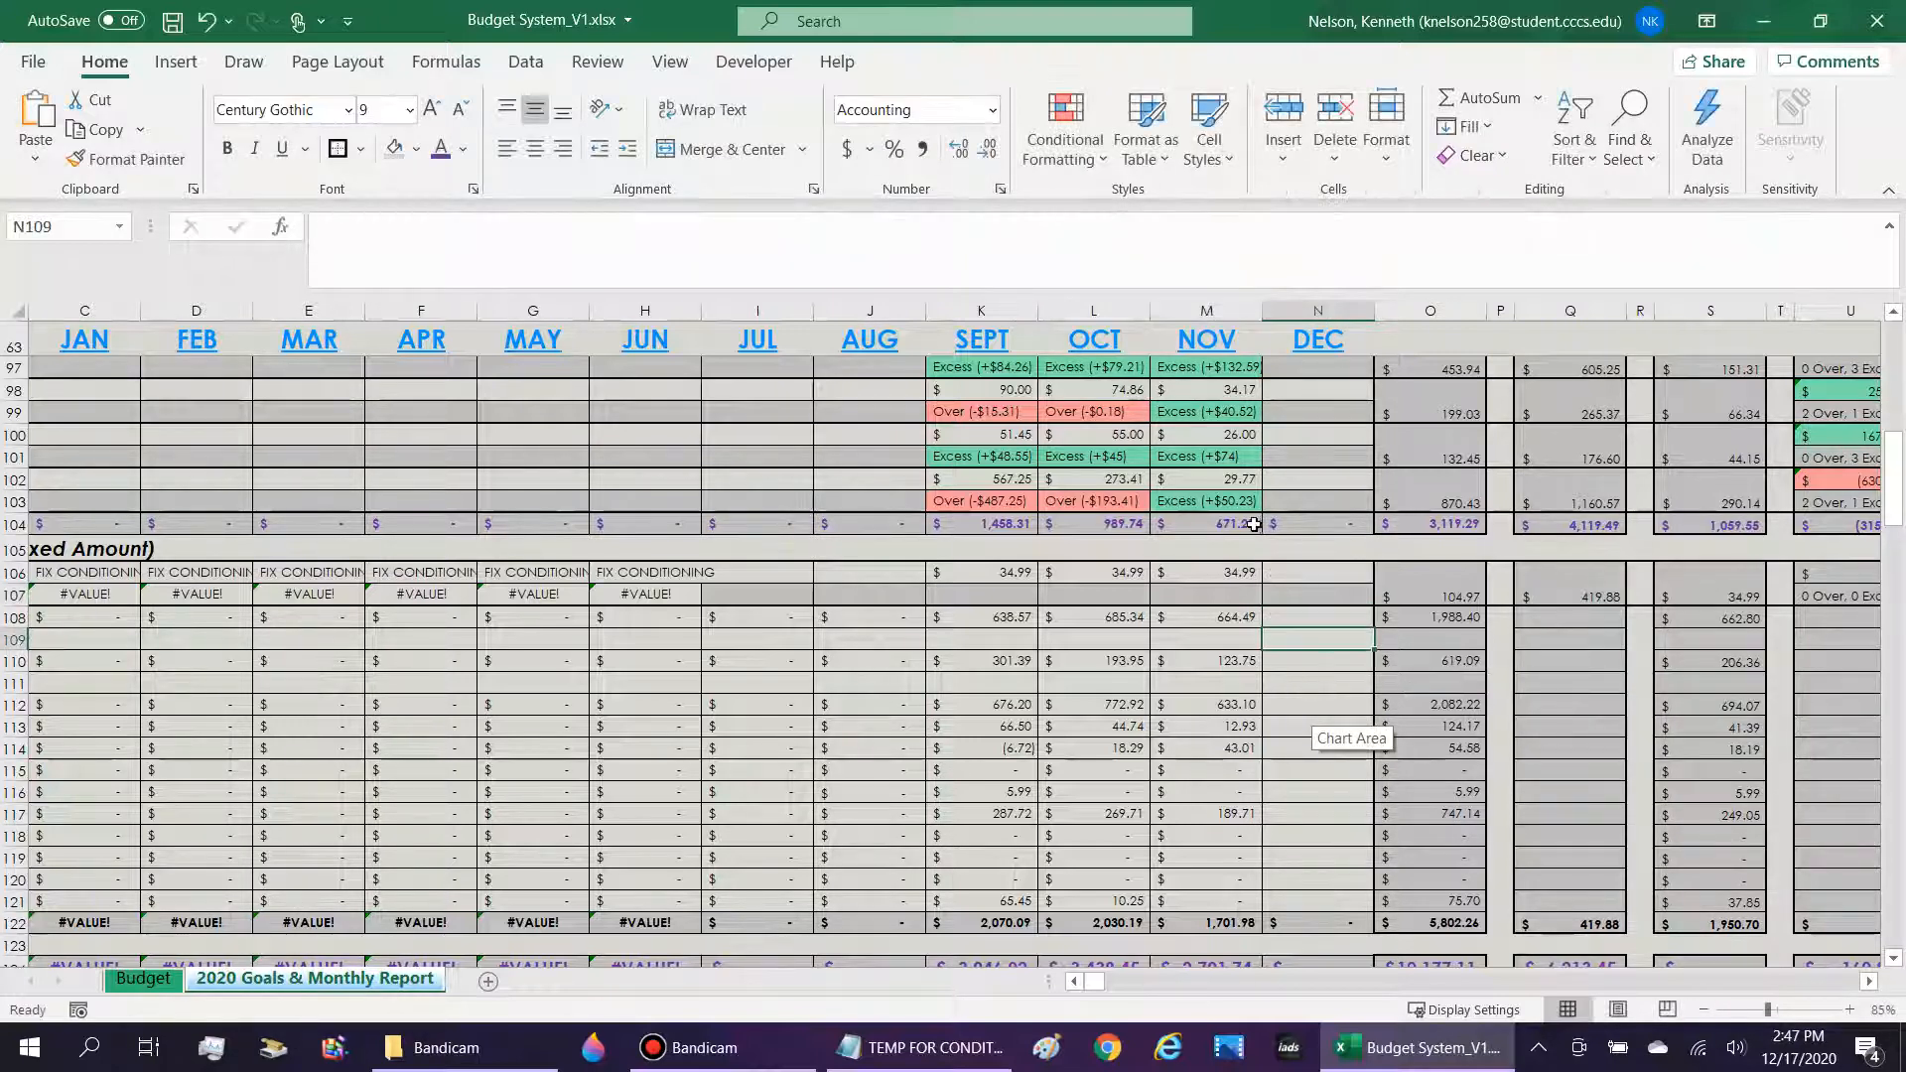
pyautogui.hotkey('ctrl', 'v')
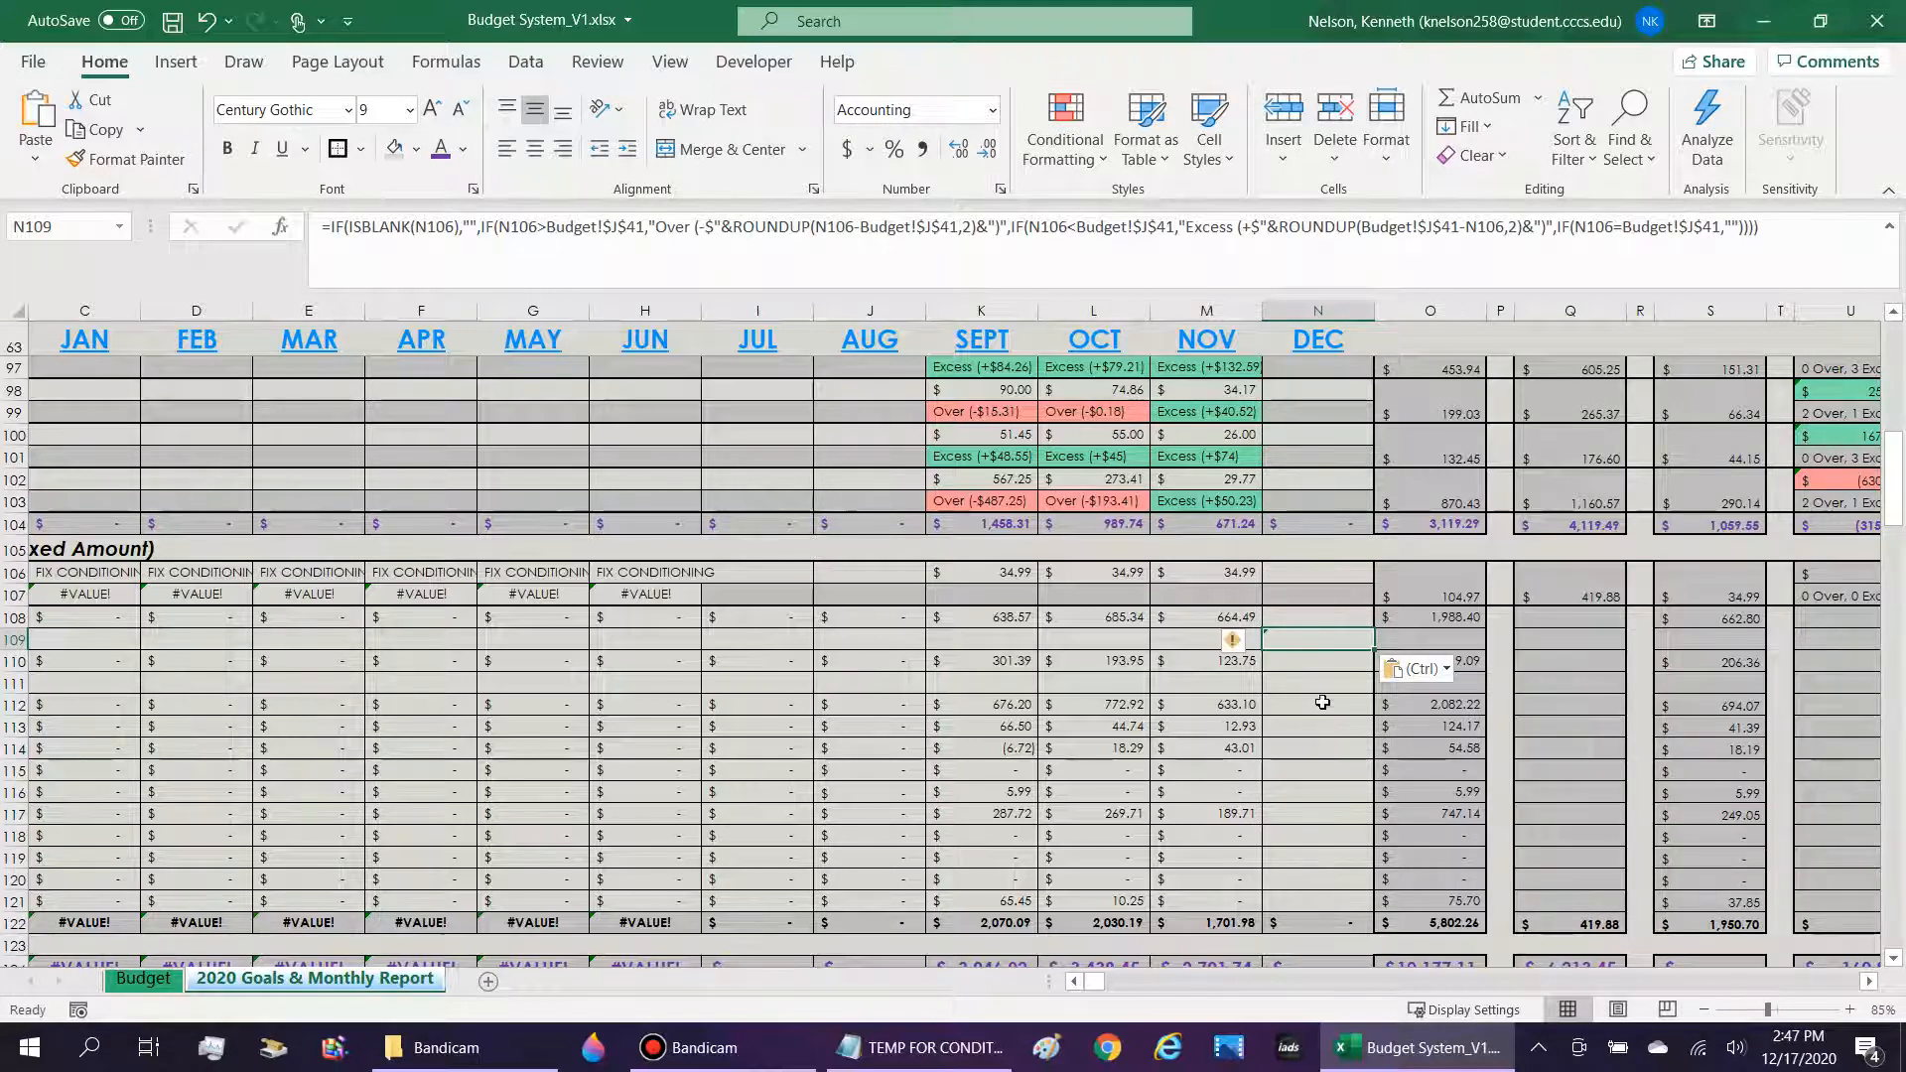
# Repoint every N106 reference in the N109 formula to N108, the December Nicotine/Tobacco Products amount.
pyautogui.doubleClick(1328, 638)
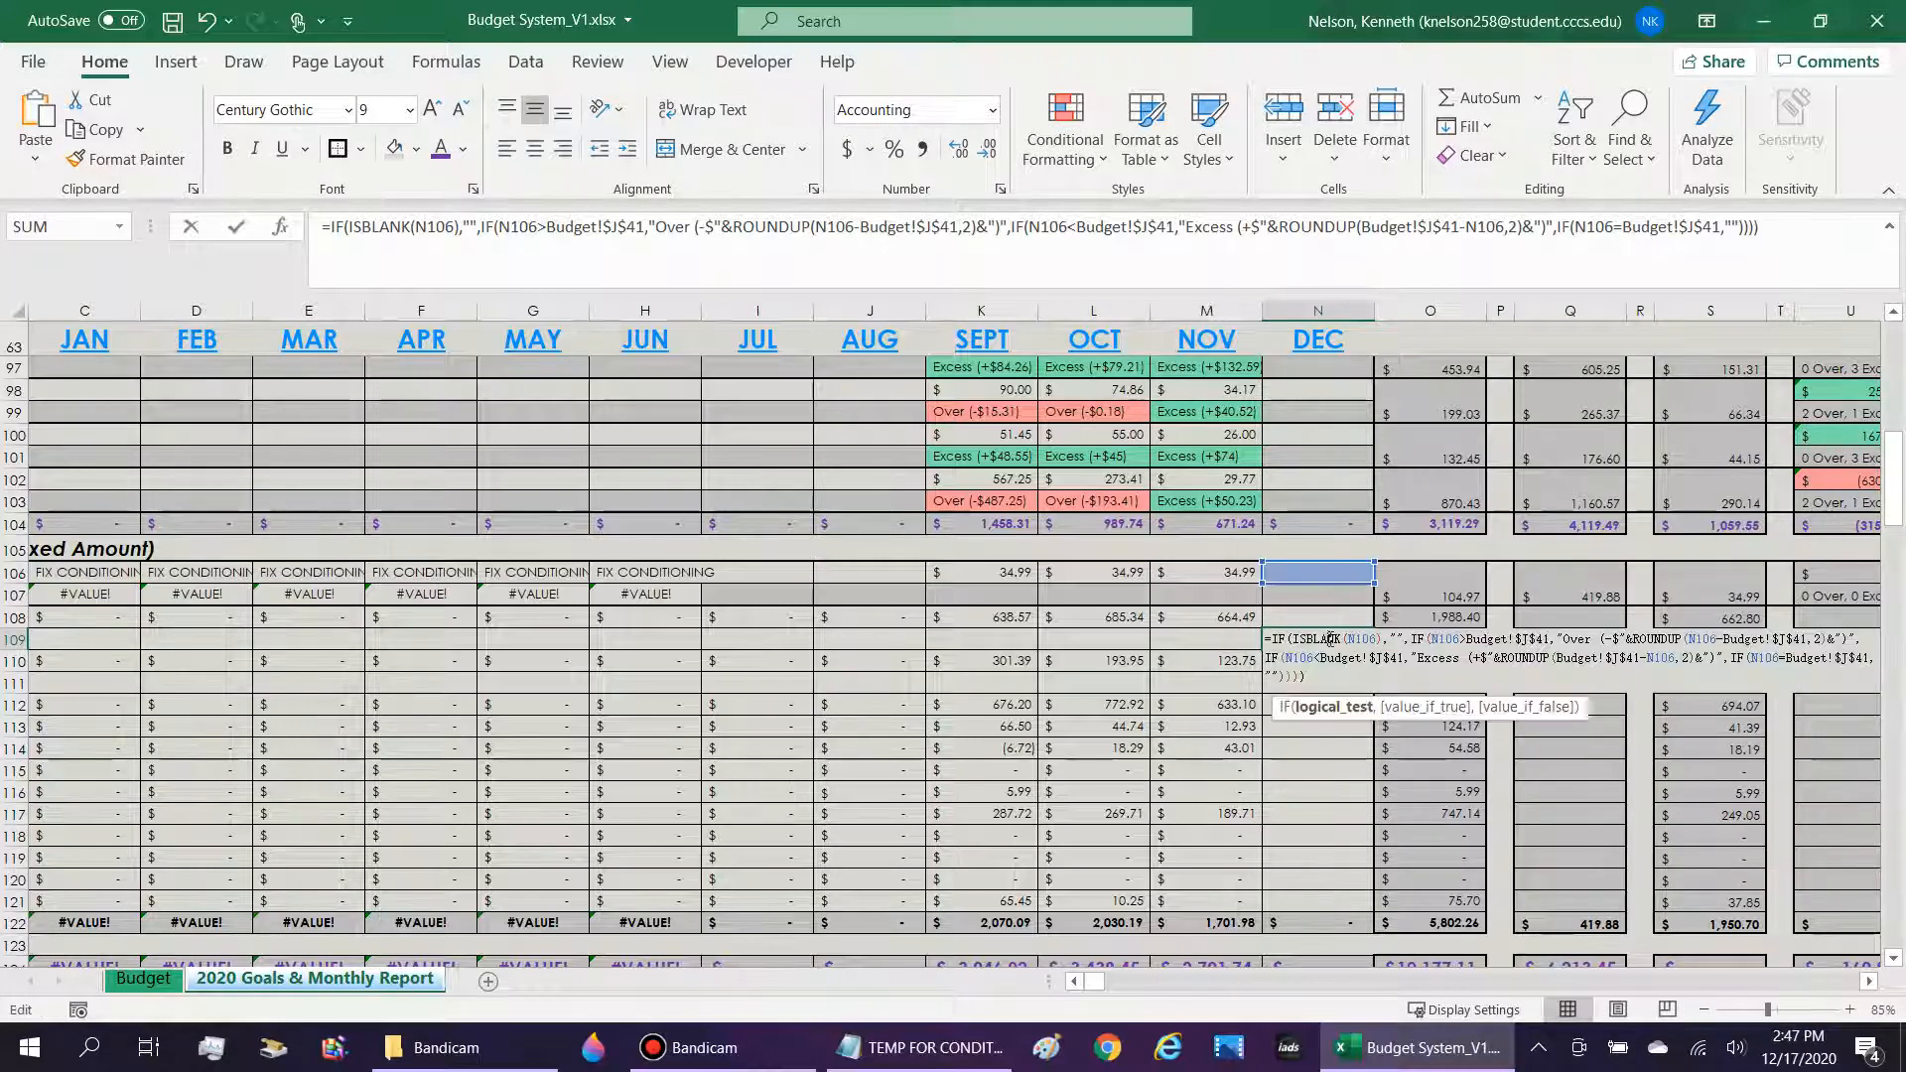
pyautogui.click(1335, 617)
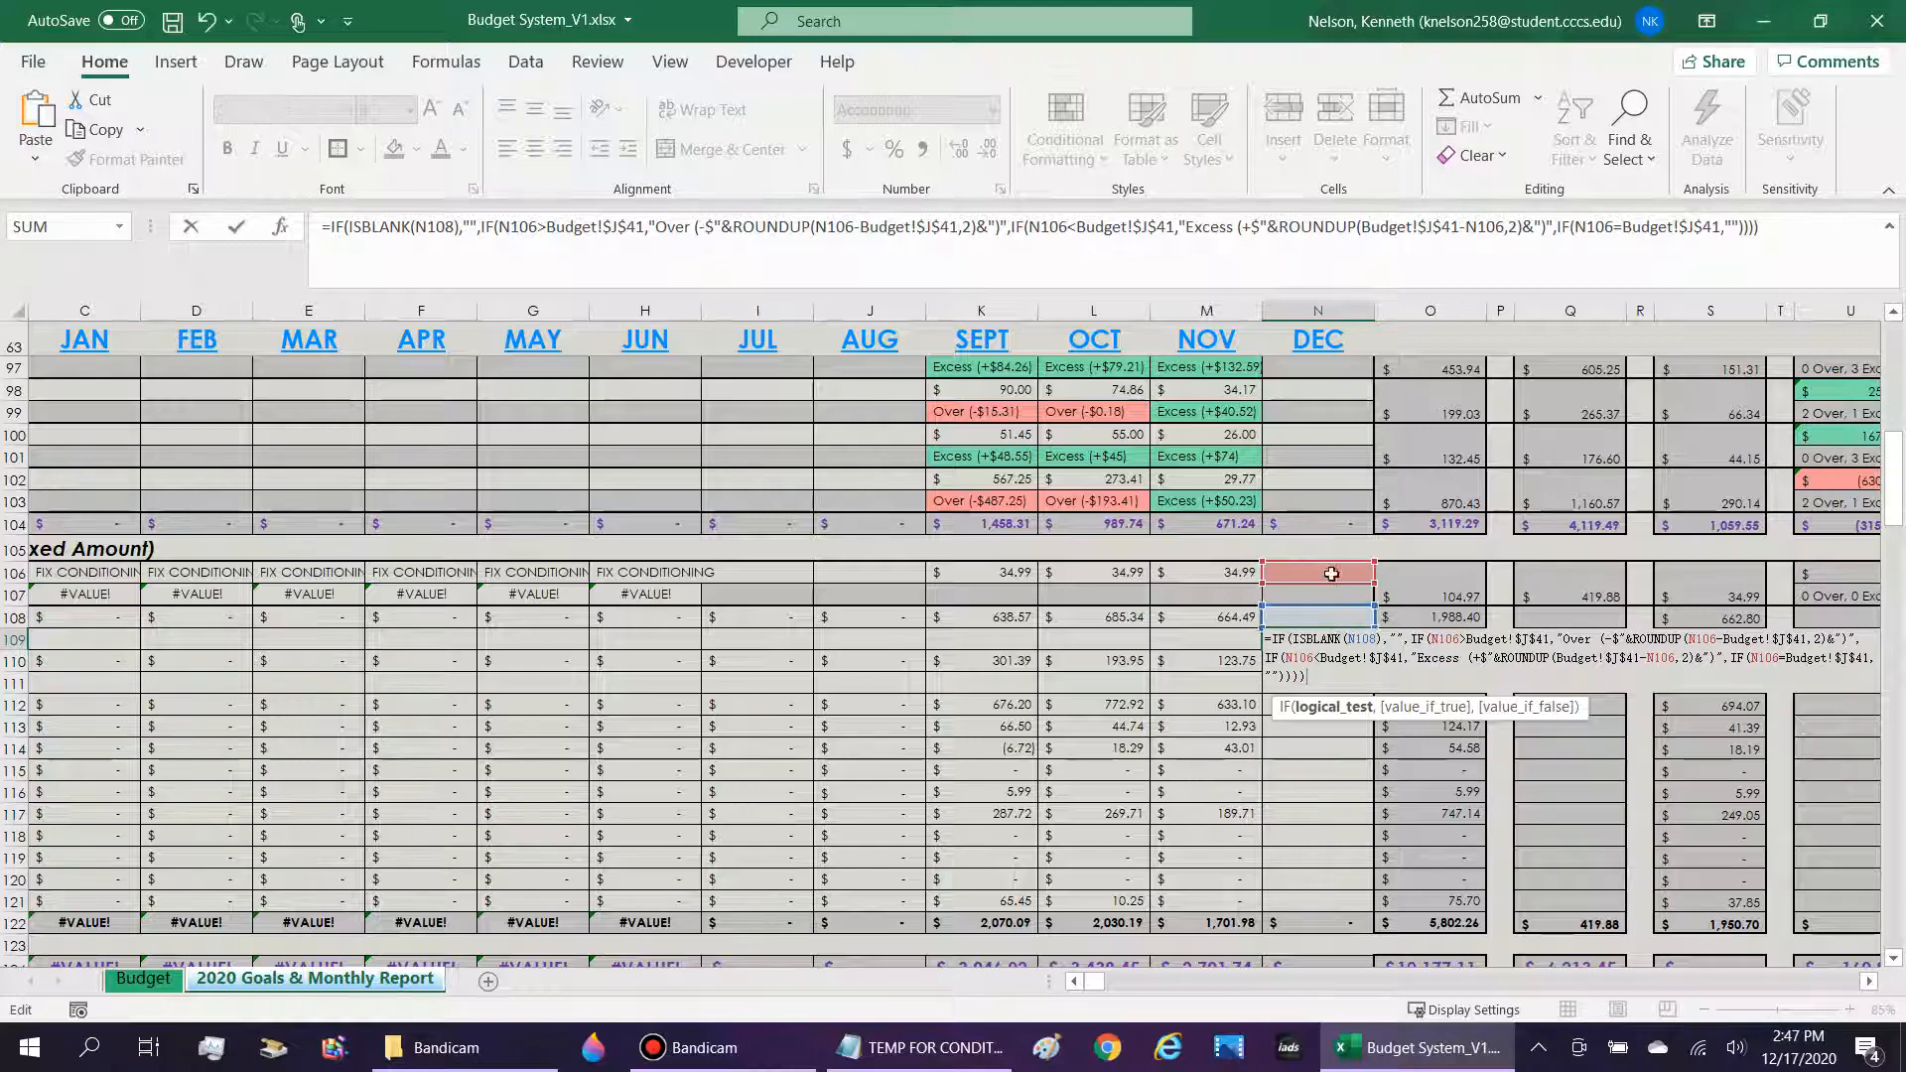
pyautogui.moveTo(1331, 584); pyautogui.dragTo(1332, 615)
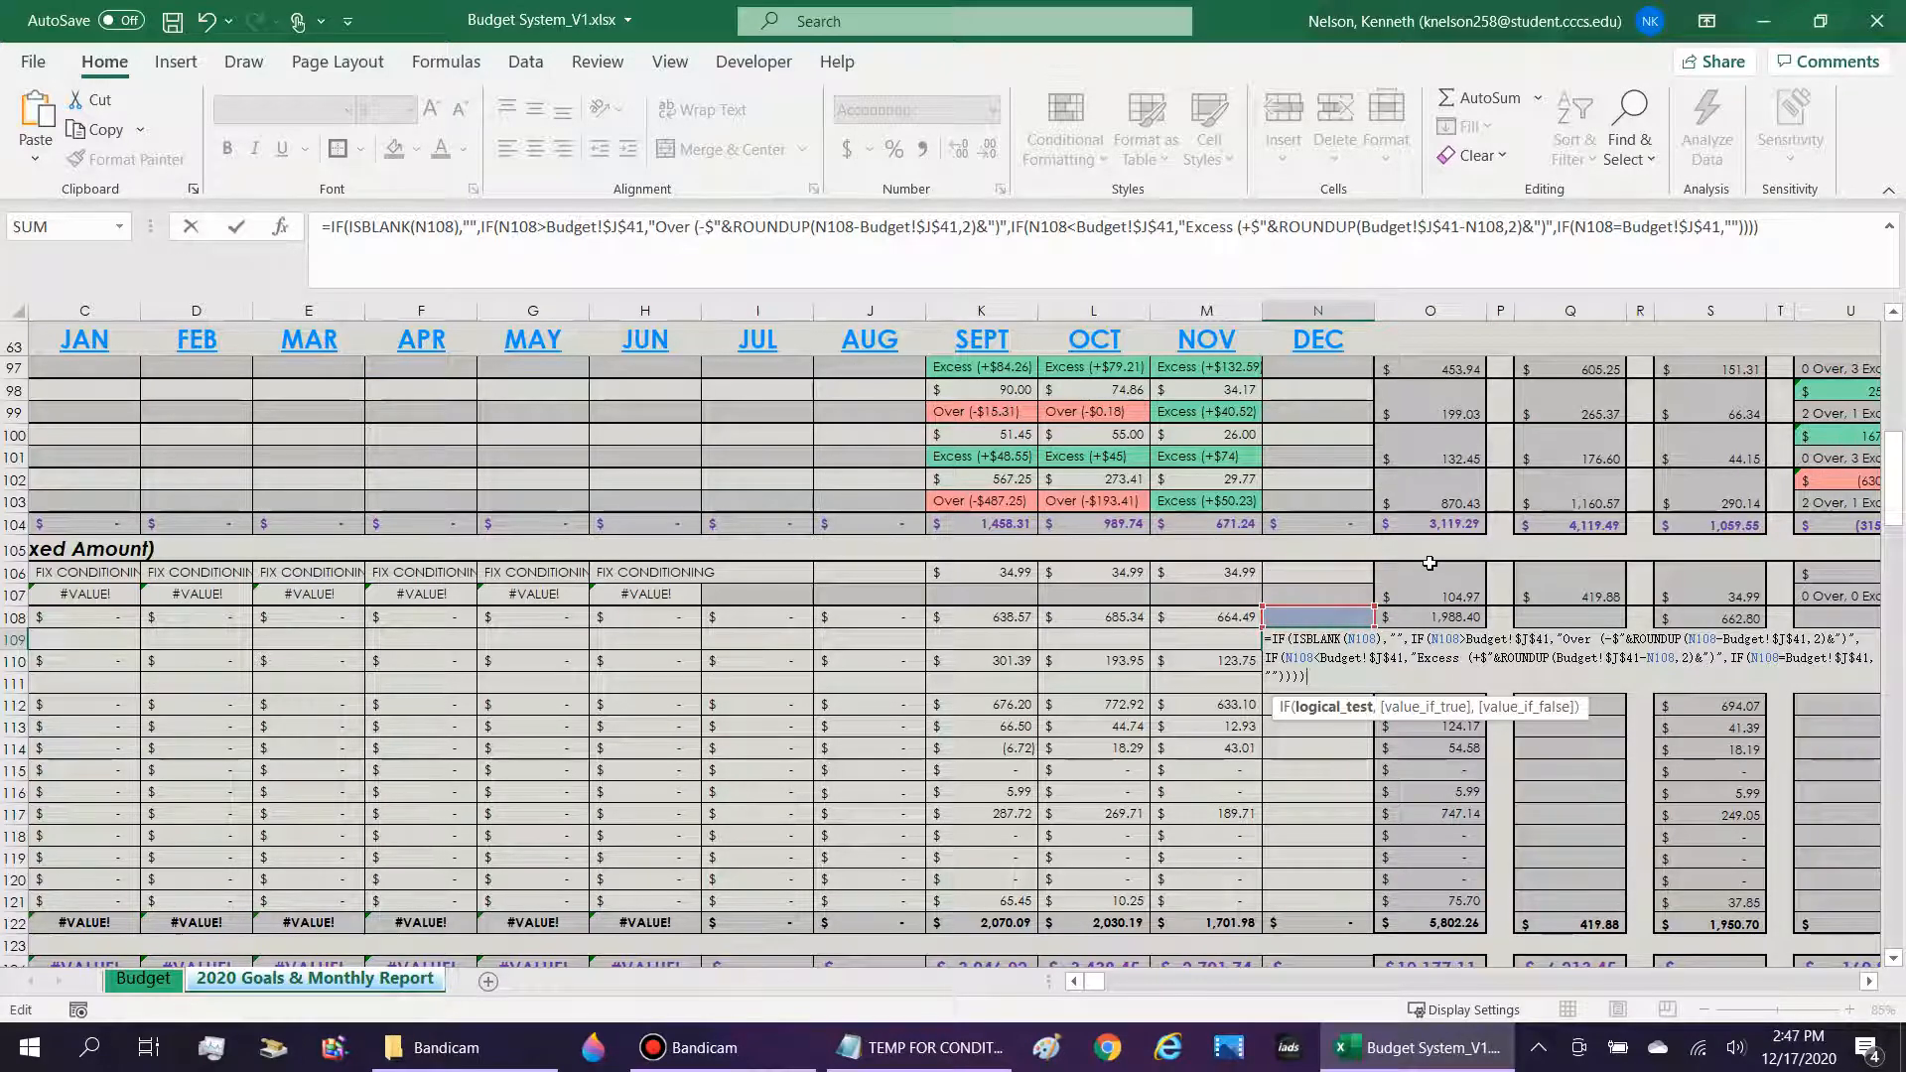
pyautogui.press('Return')
# Examine the Budget!$J$41 reference in the December Internet formula and compare the linked Internet and Nicotine/Tobacco Products labels.
pyautogui.press('Up')
pyautogui.press('Up')
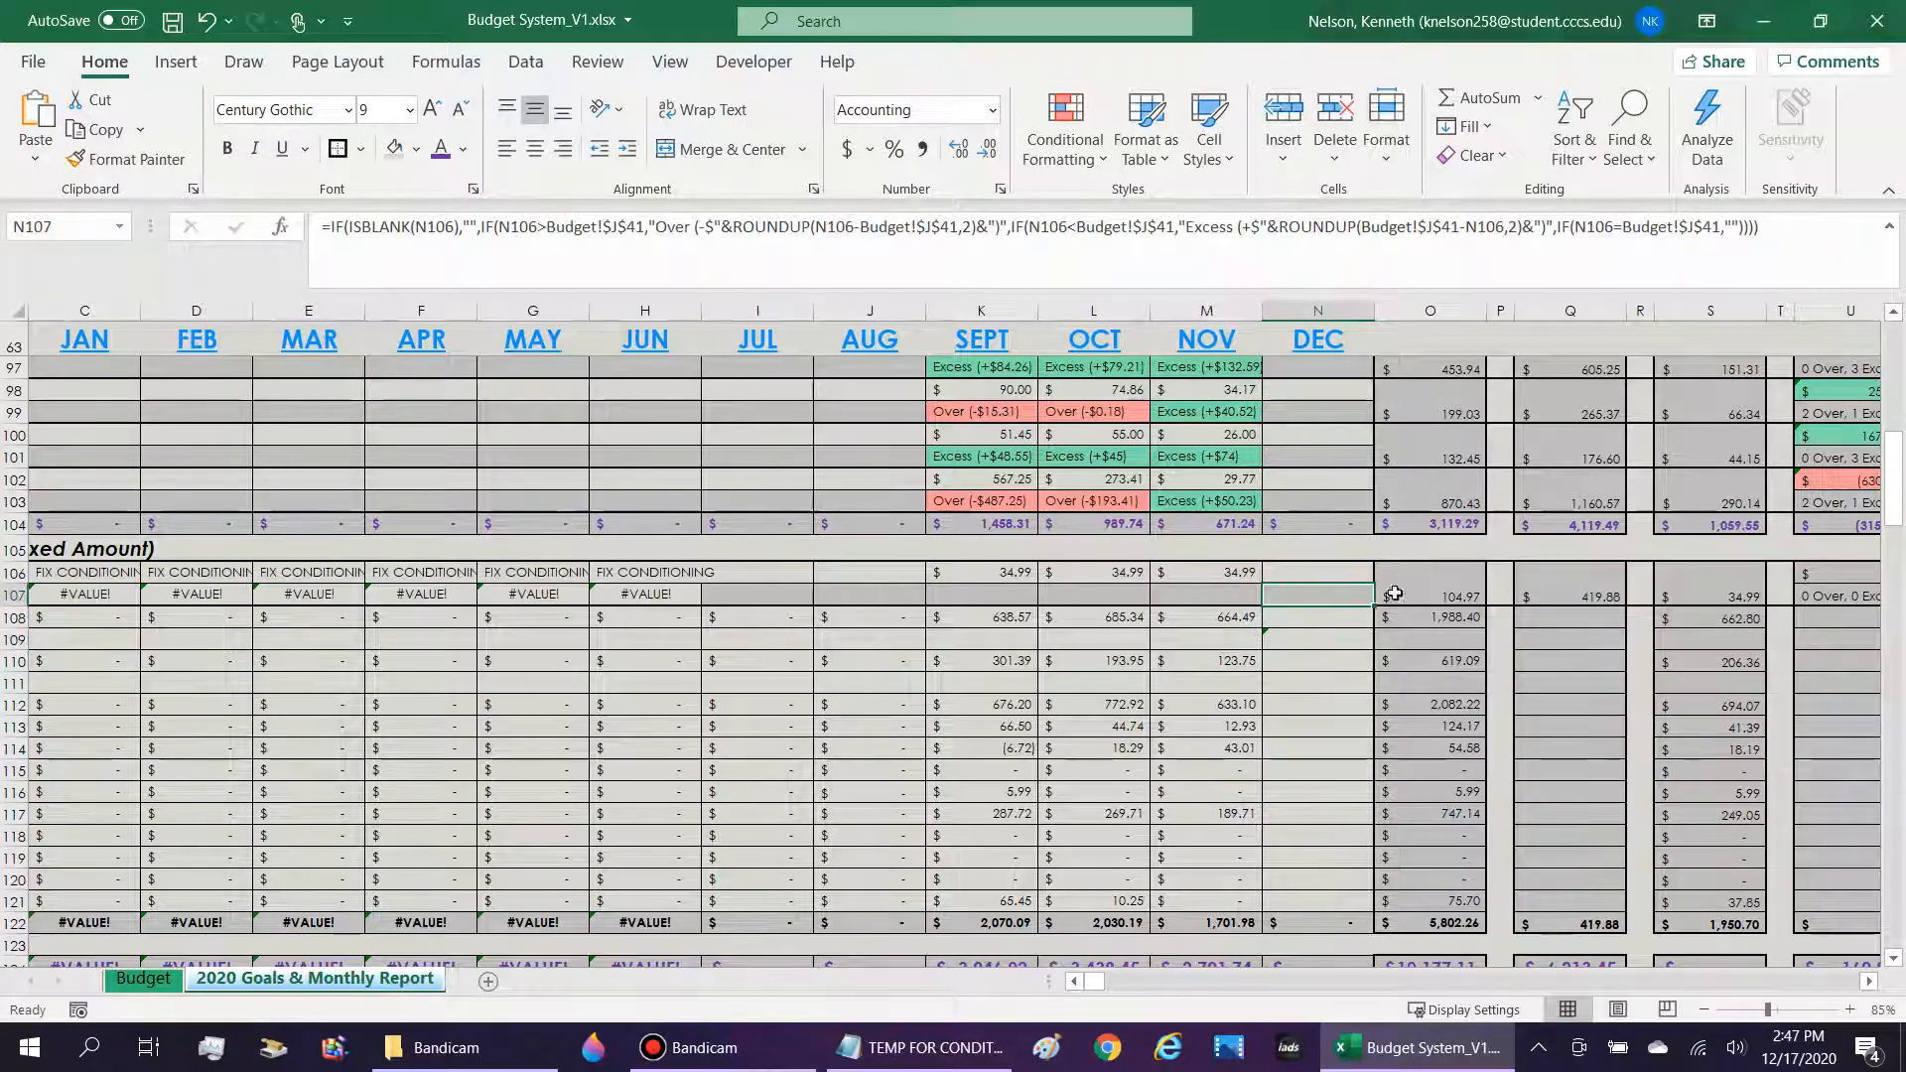
pyautogui.click(661, 228)
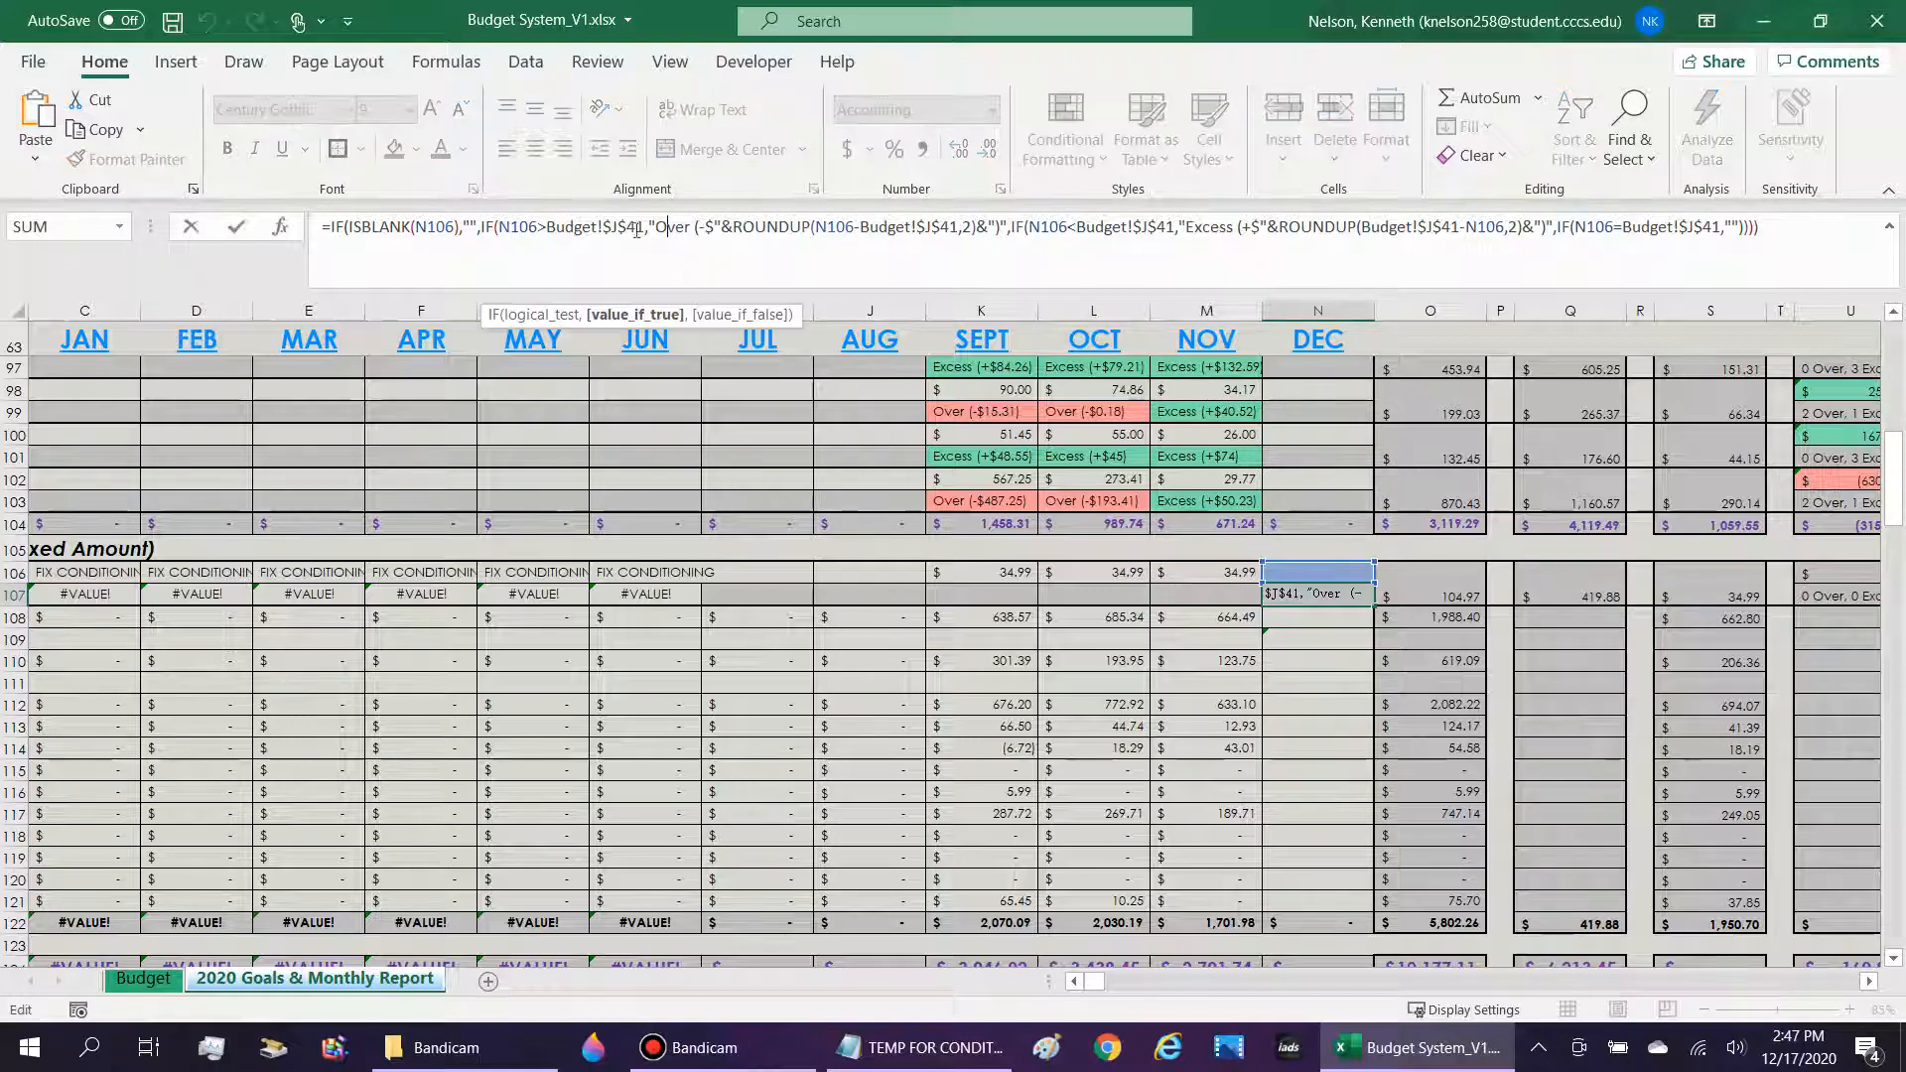
pyautogui.moveTo(645, 228); pyautogui.dragTo(554, 227)
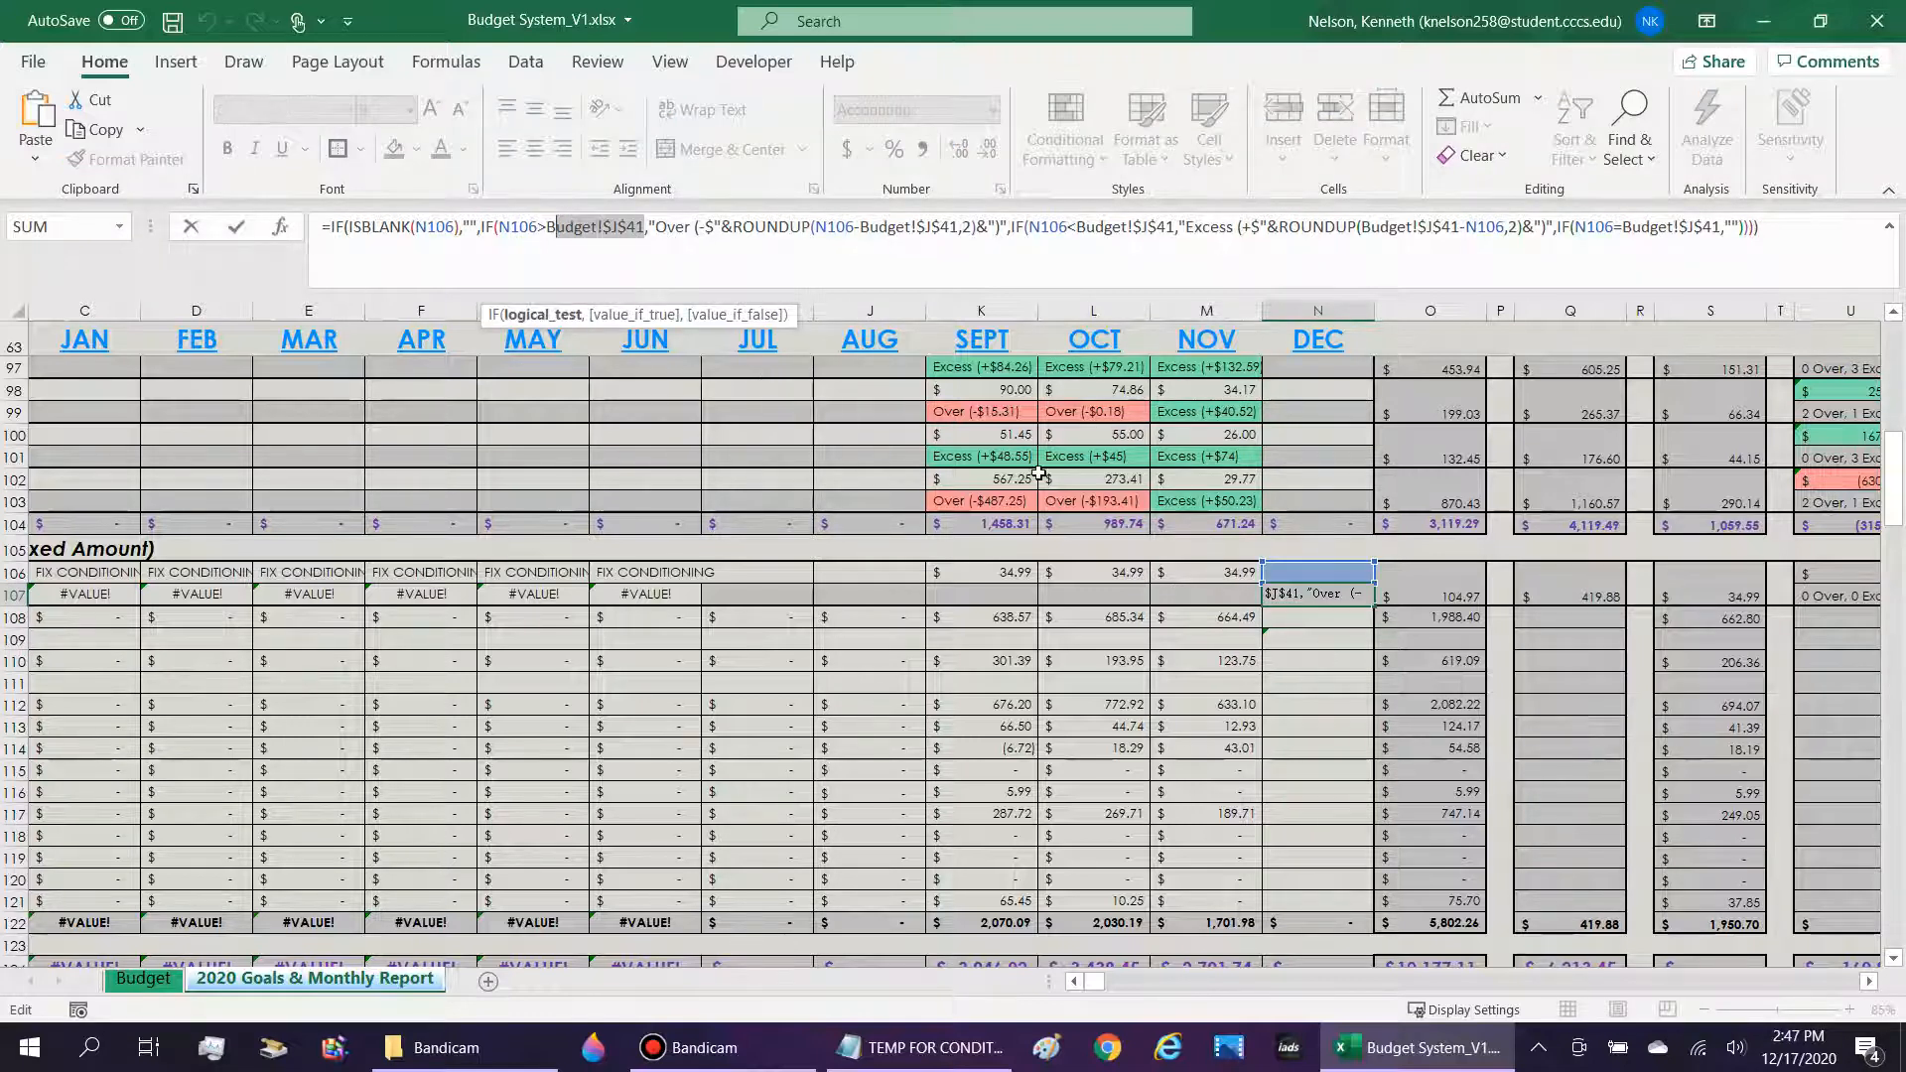
pyautogui.press('Escape')
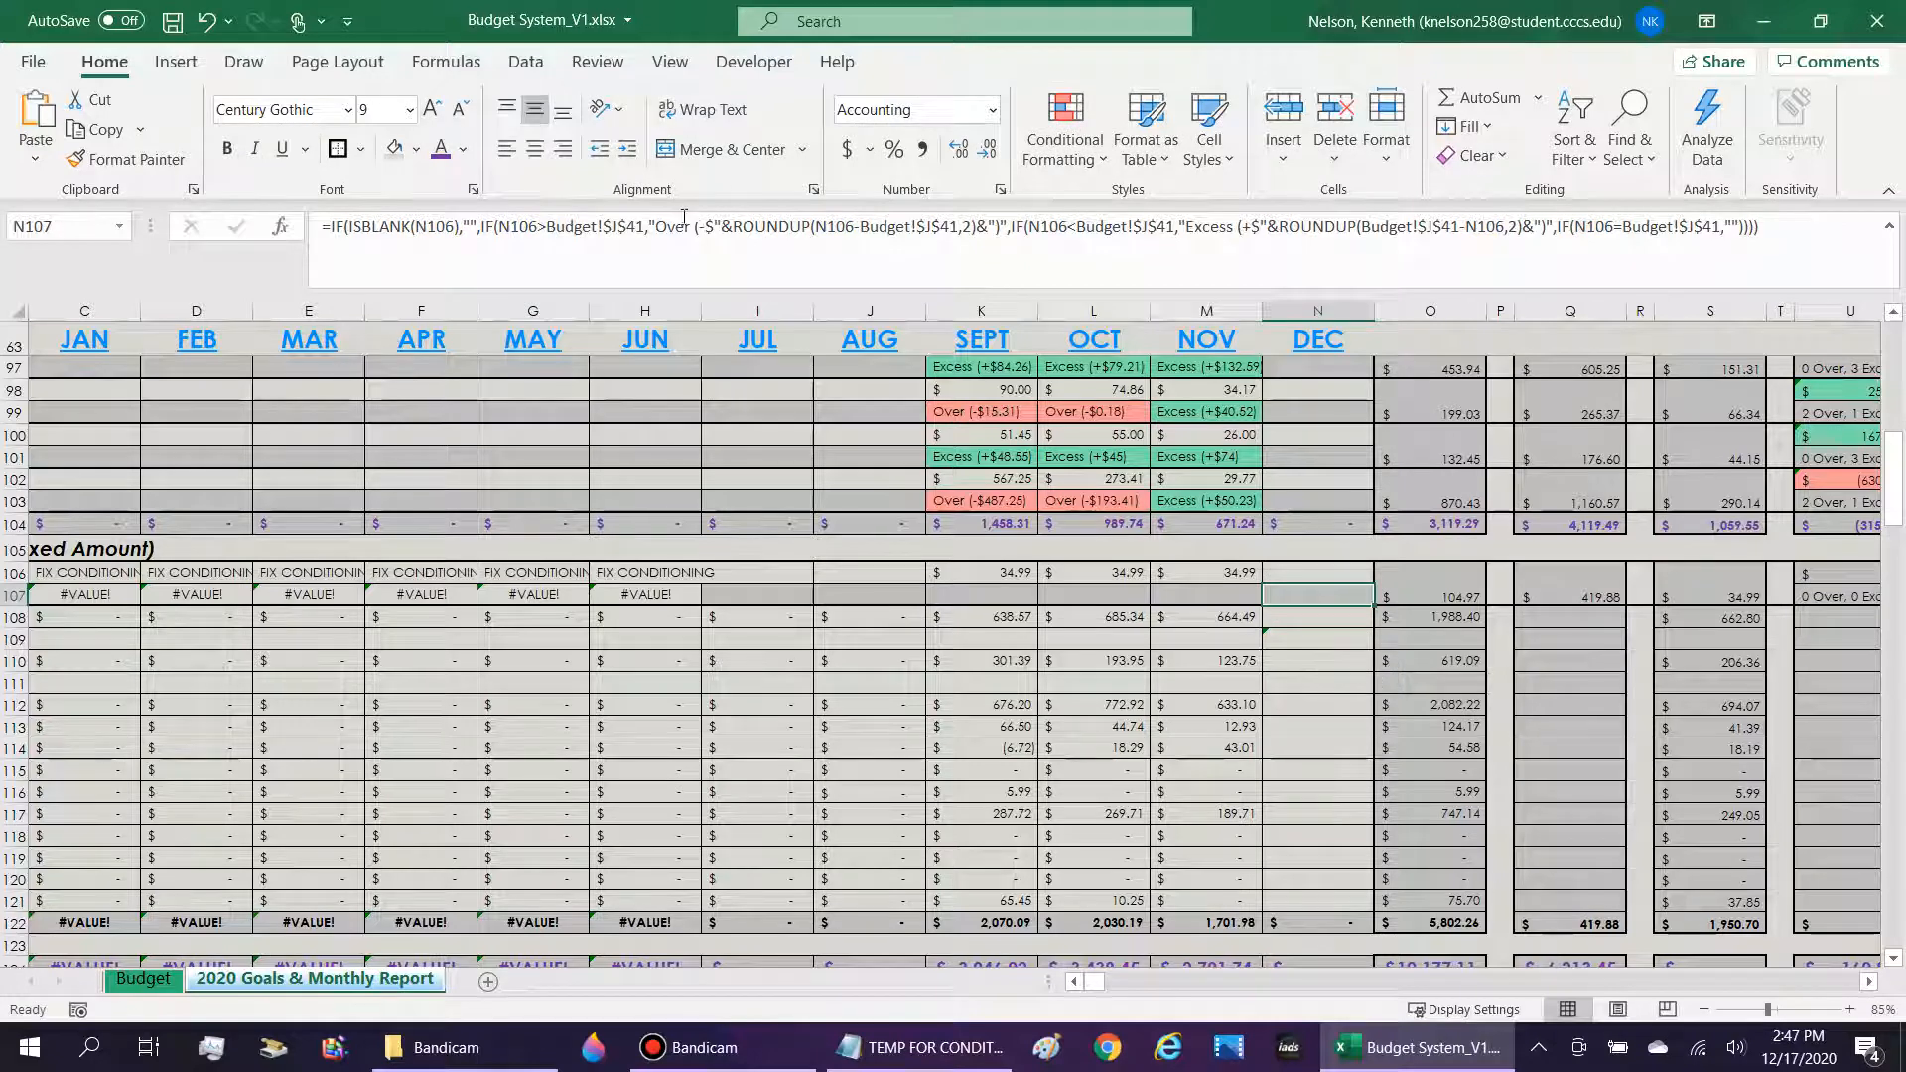
pyautogui.press('Left')
pyautogui.press('Left')
pyautogui.press('Left')
pyautogui.press('Left')
pyautogui.press('Left')
pyautogui.press('Left')
pyautogui.press('Left')
pyautogui.press('Left')
pyautogui.press('Left')
pyautogui.press('Left')
pyautogui.press('Left')
pyautogui.press('Left')
pyautogui.press('Left')
pyautogui.click(274, 586)
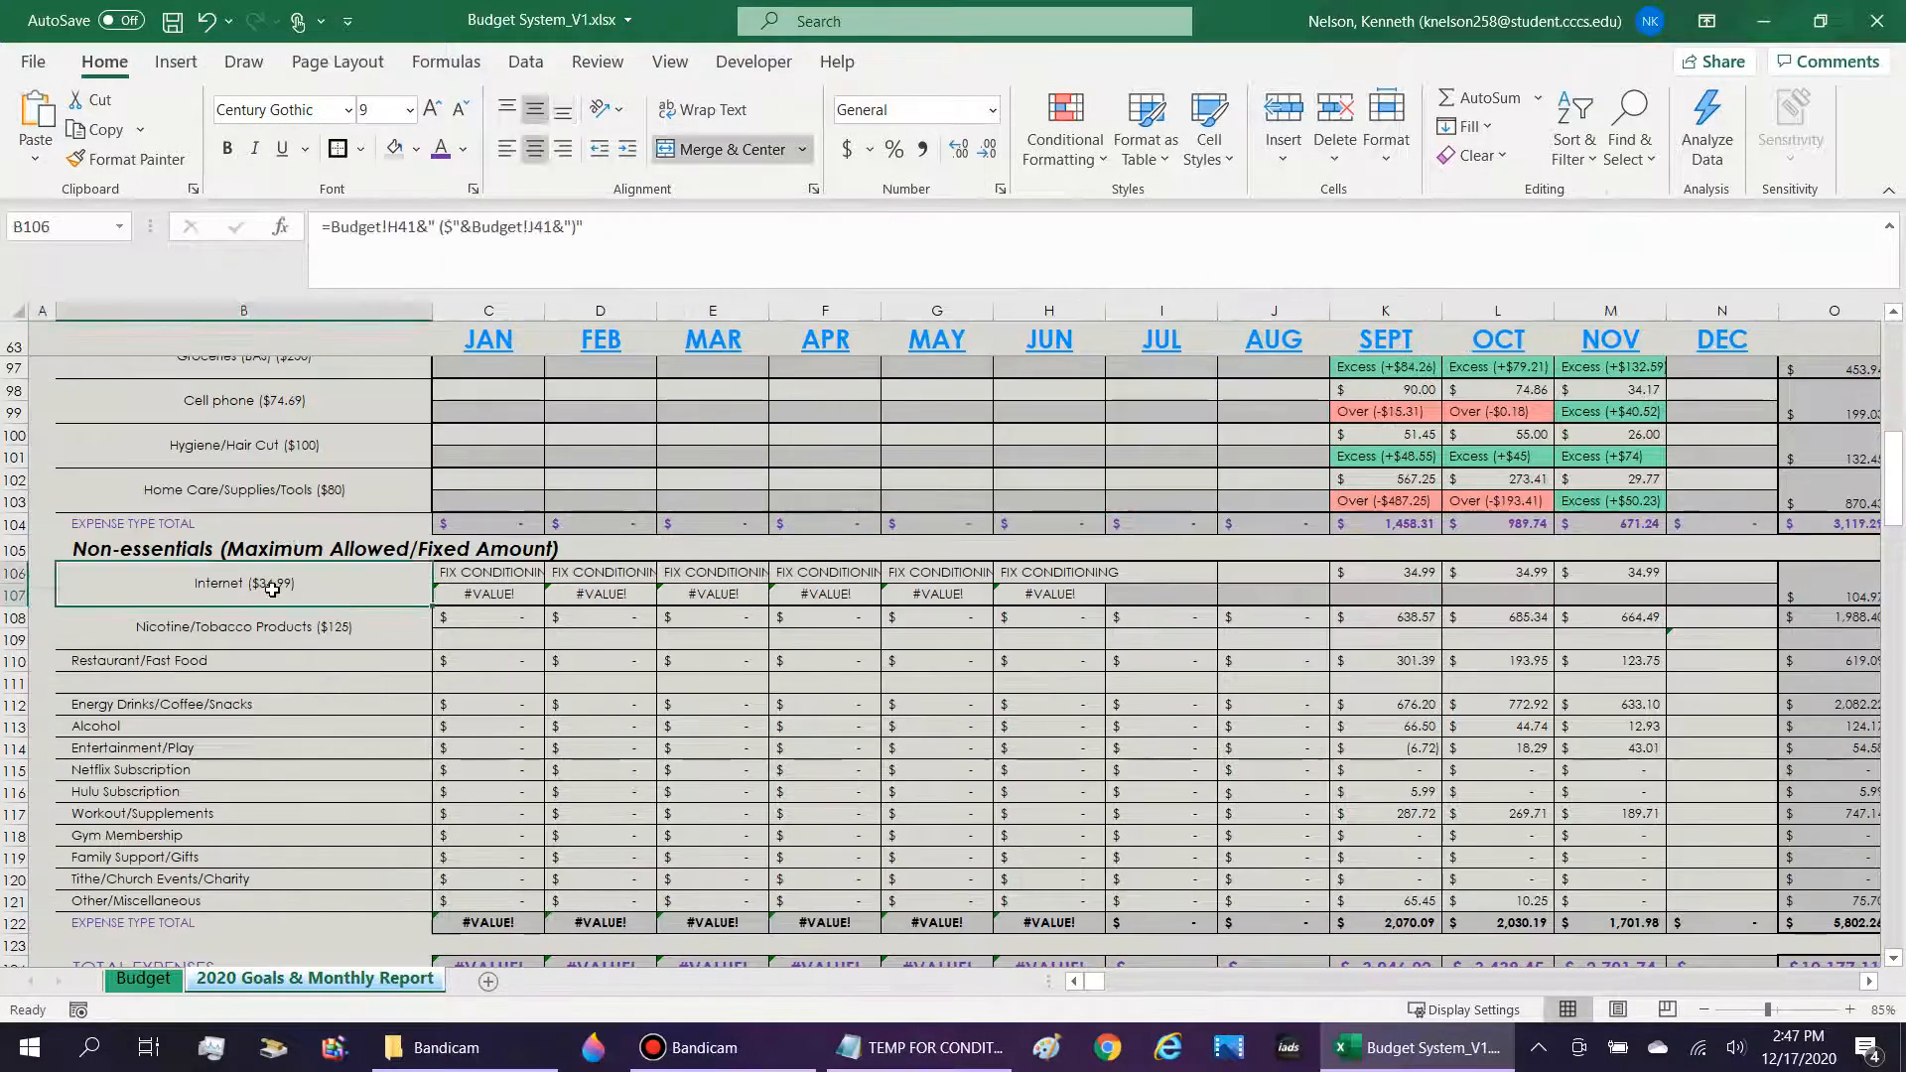
pyautogui.click(339, 640)
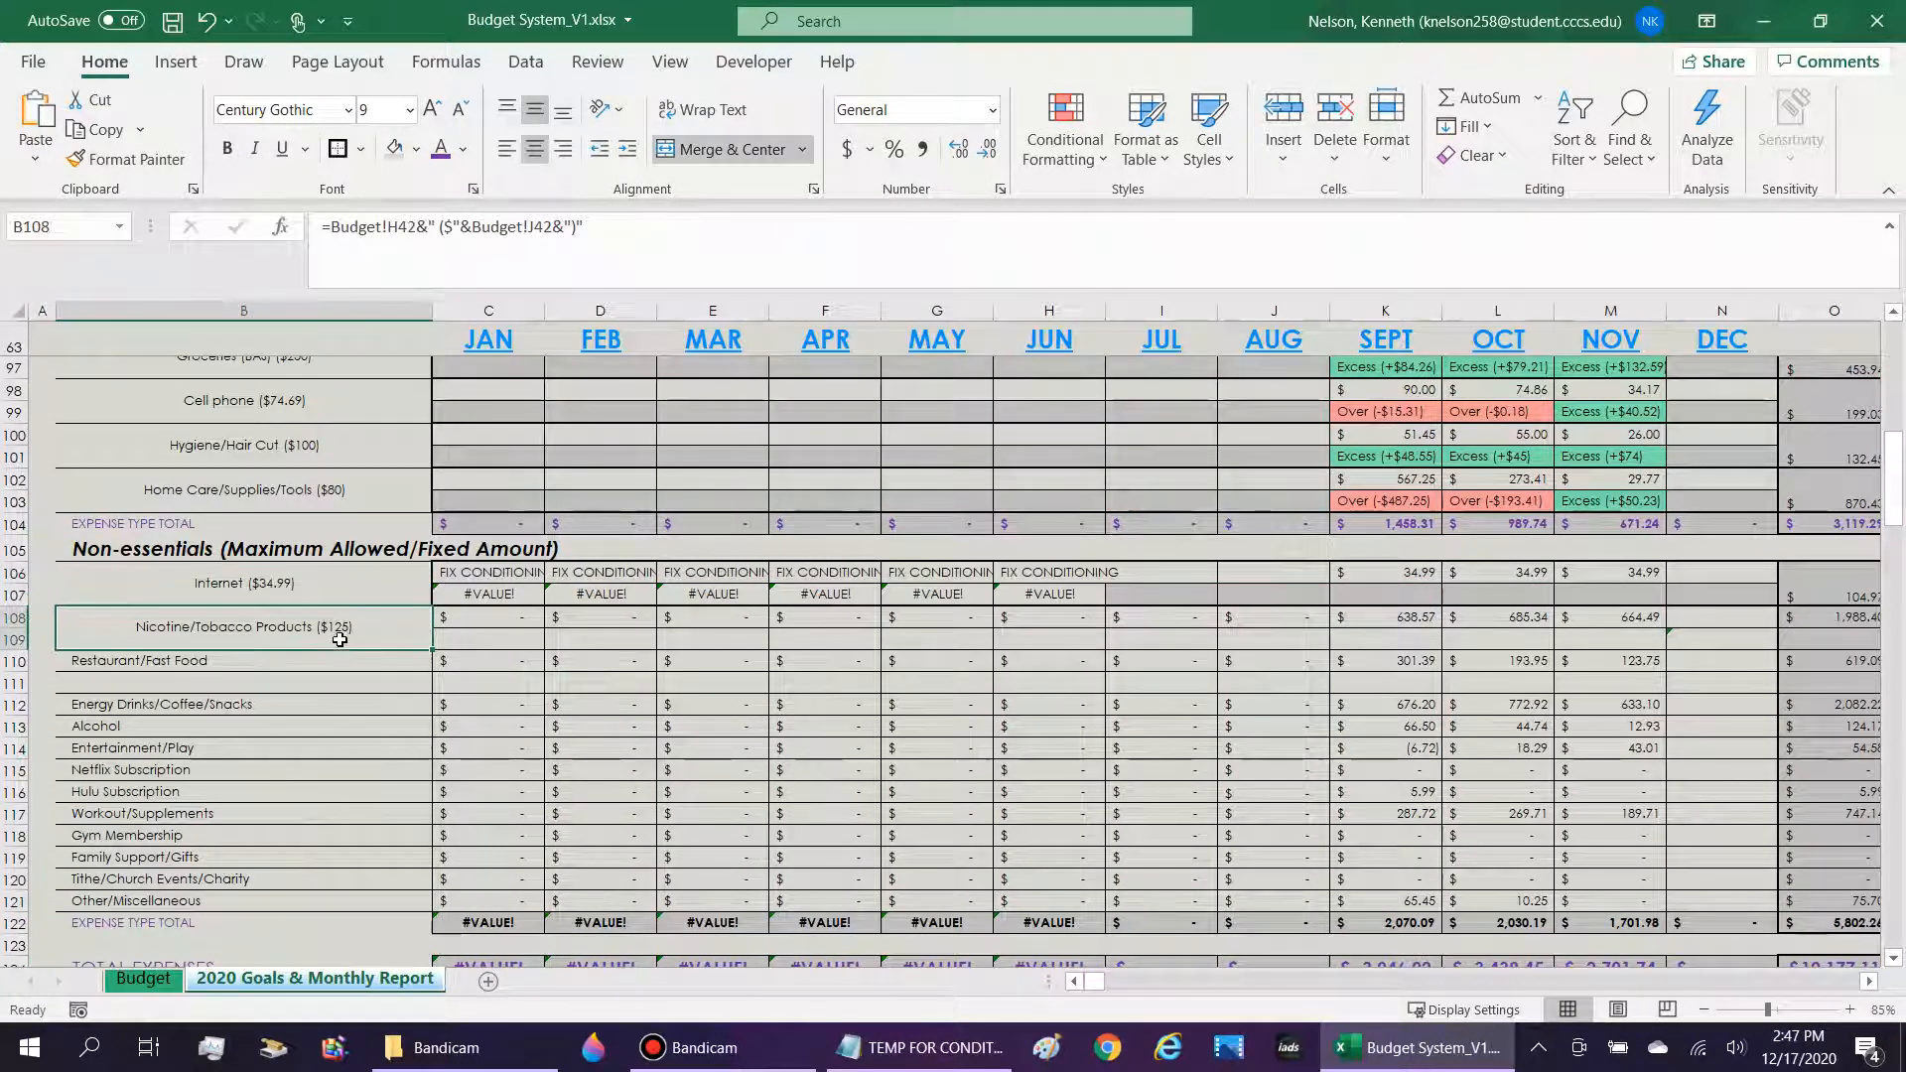
# Check the budget reference in the N109 formula against the cell holding the Nicotine/Tobacco Products allowed amount on the Budget sheet.
pyautogui.click(1707, 640)
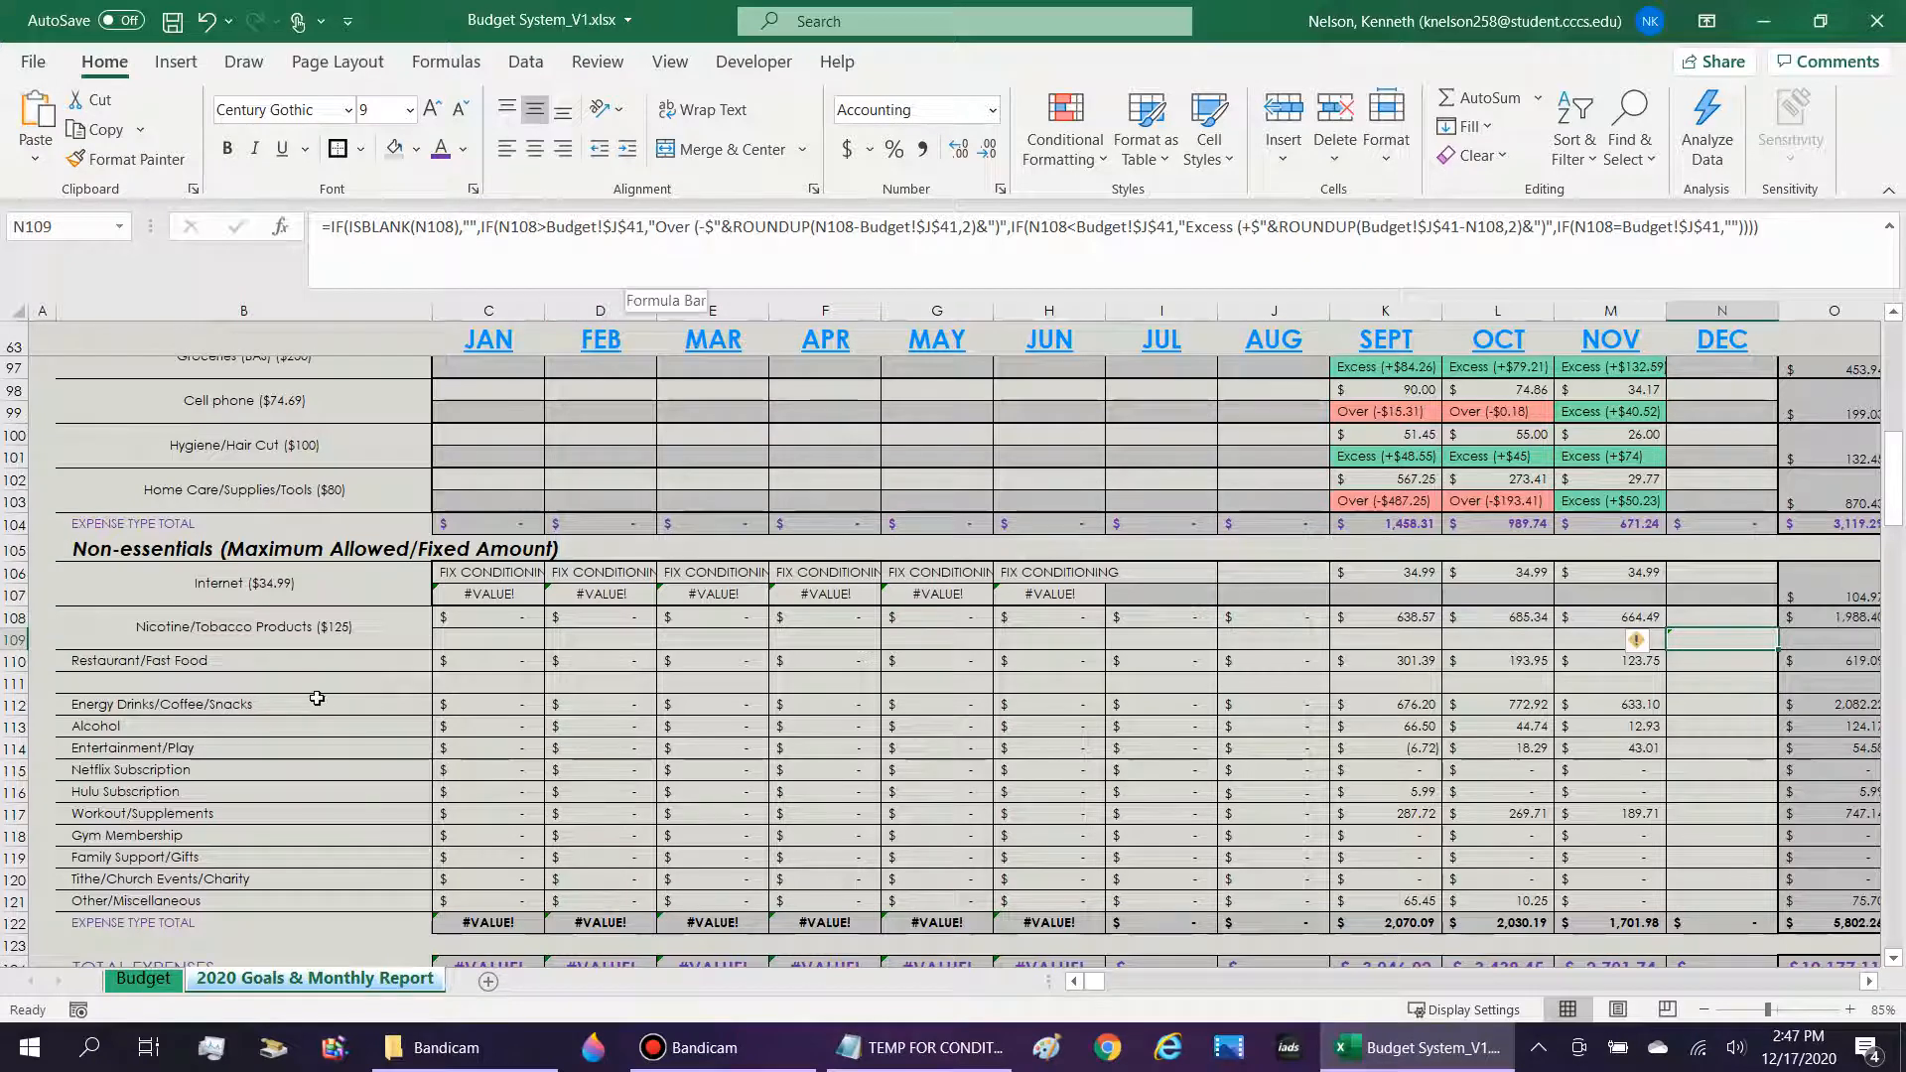
pyautogui.click(641, 227)
pyautogui.press('Return')
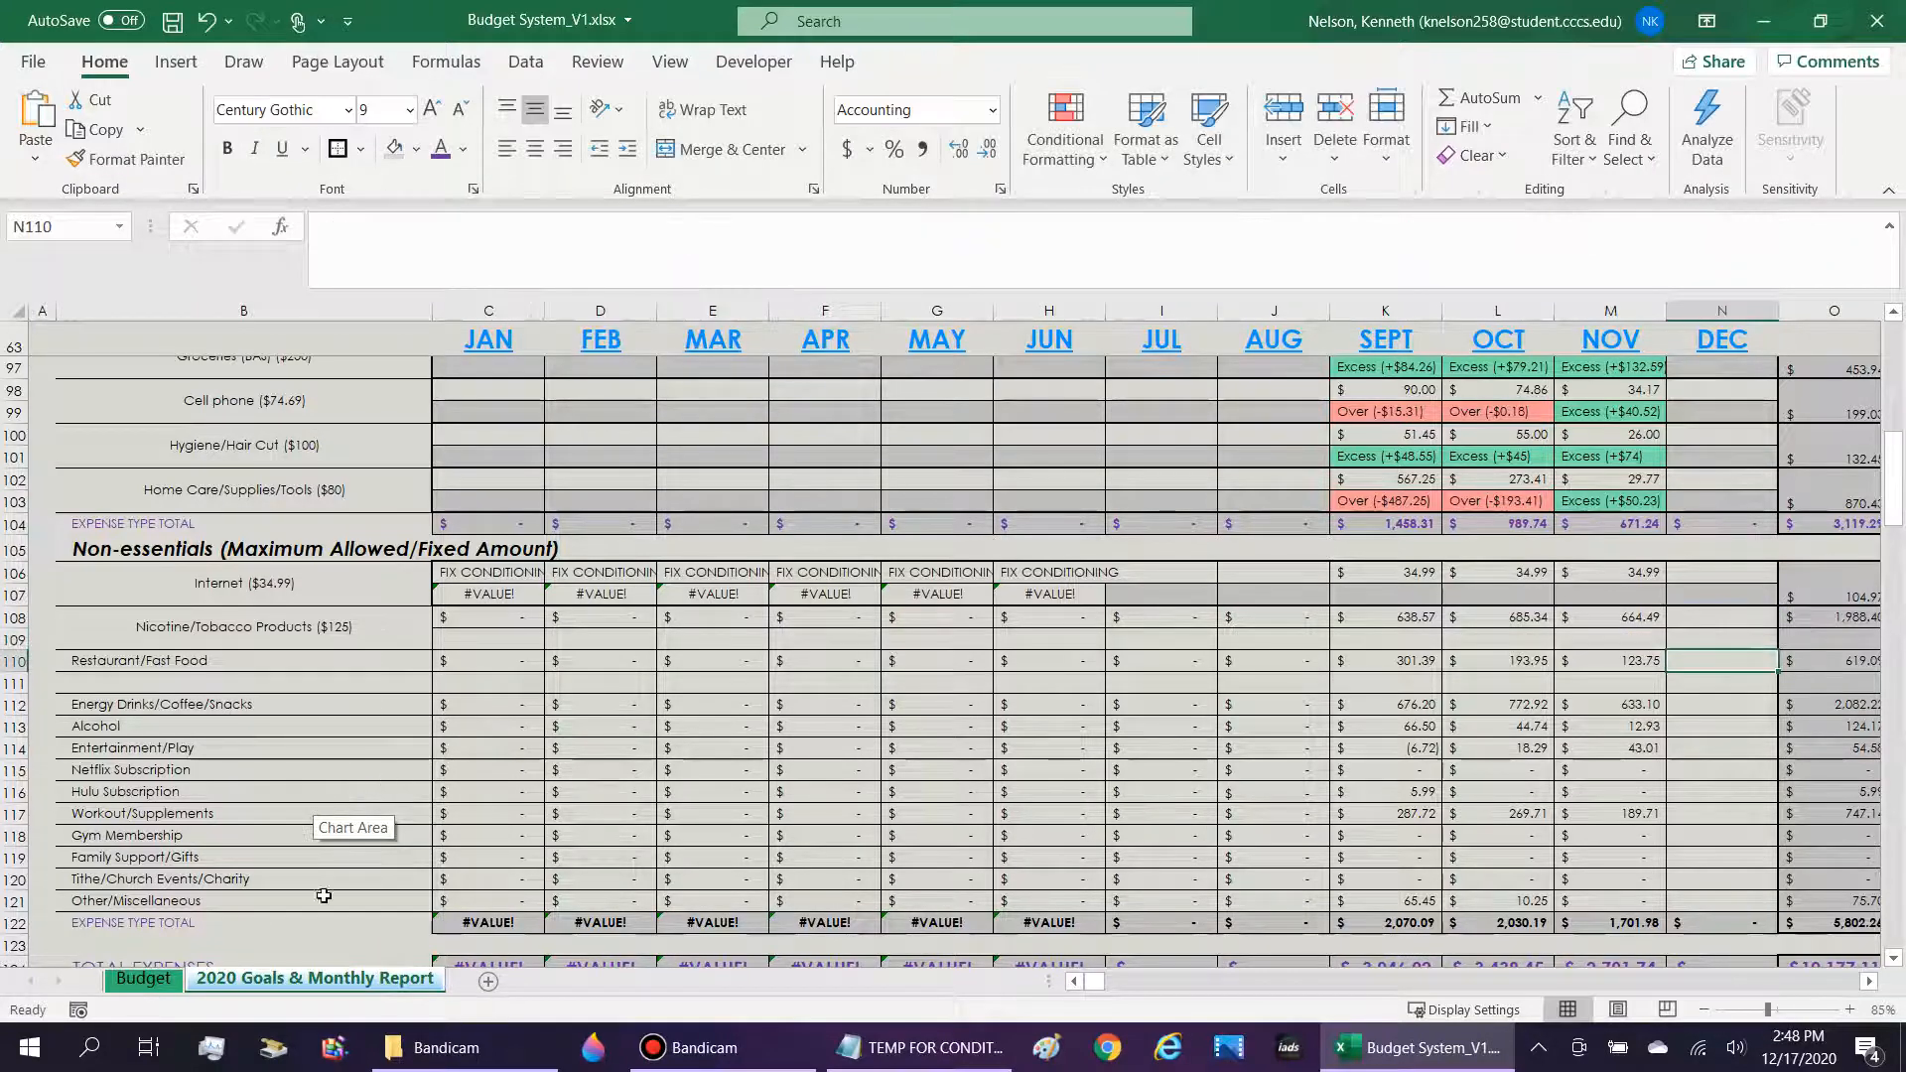
pyautogui.press('Up')
pyautogui.click(134, 983)
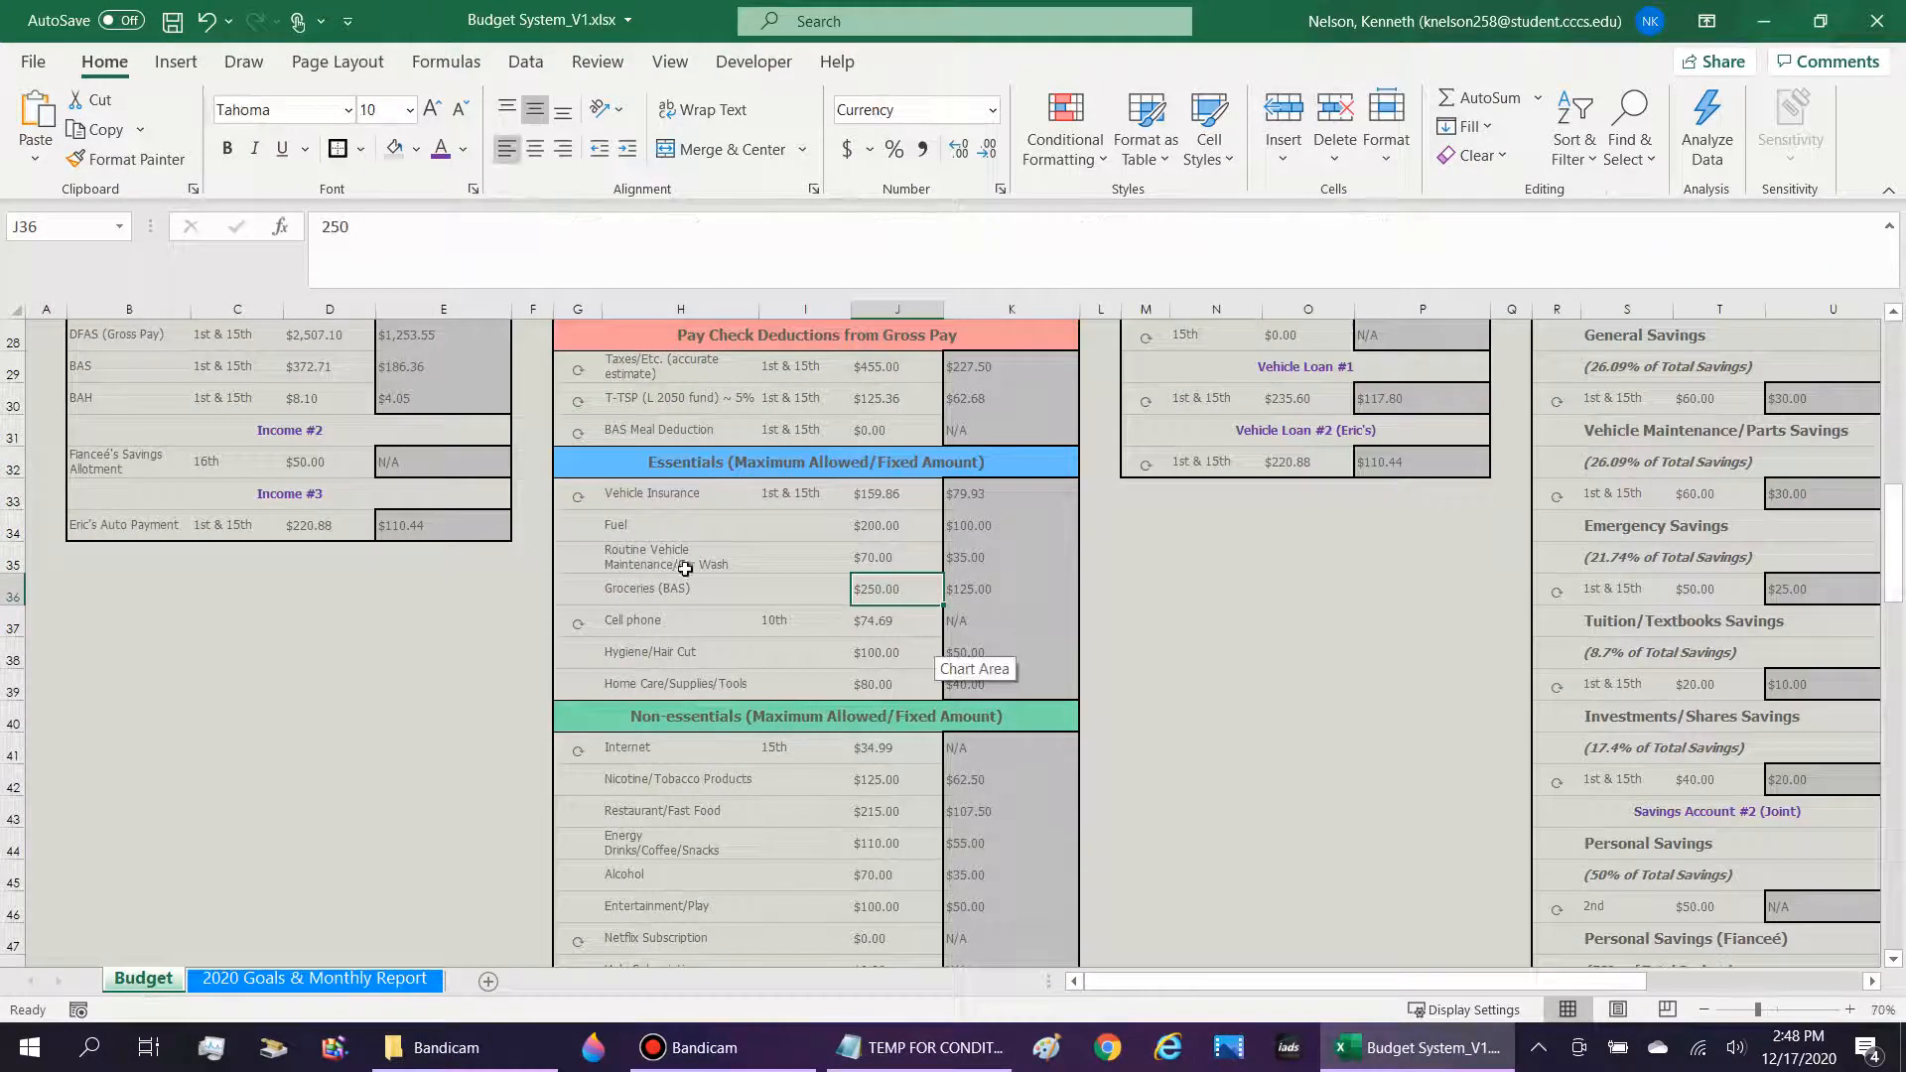
pyautogui.click(906, 784)
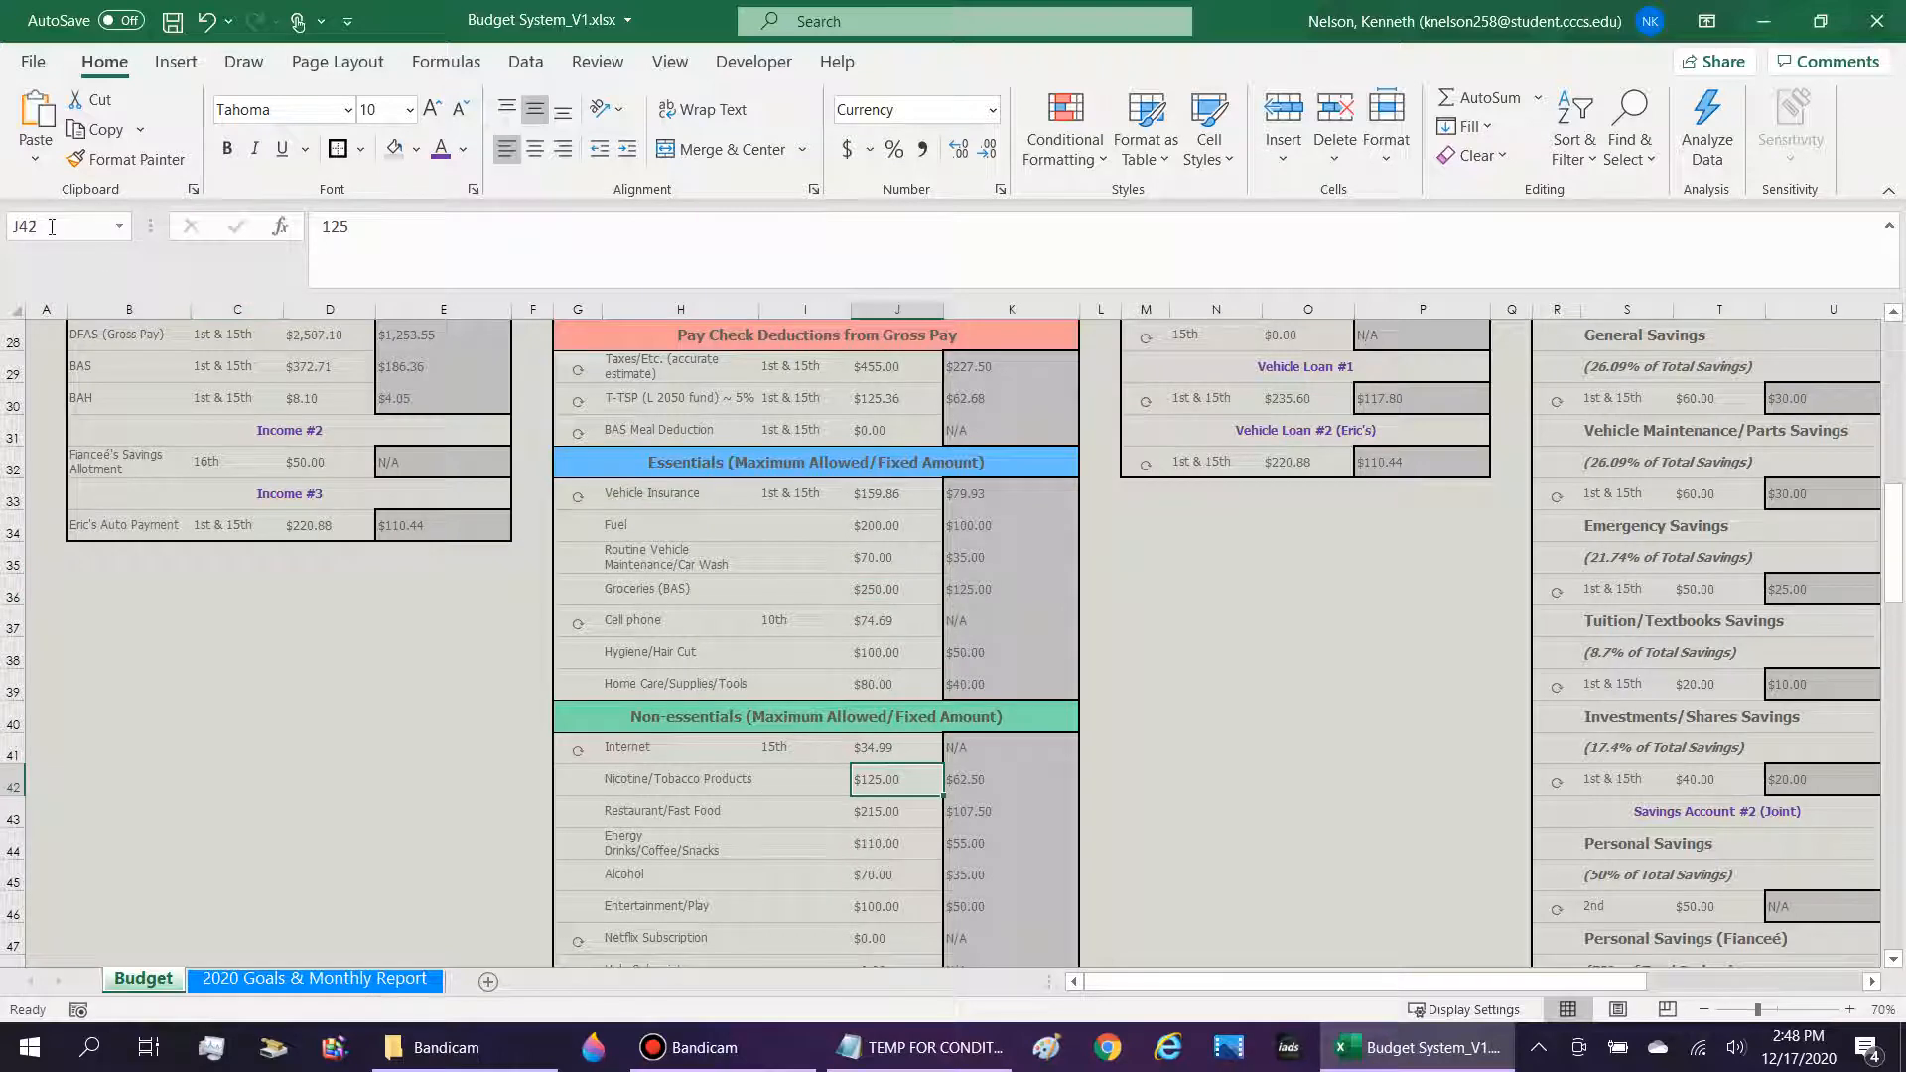
pyautogui.click(314, 978)
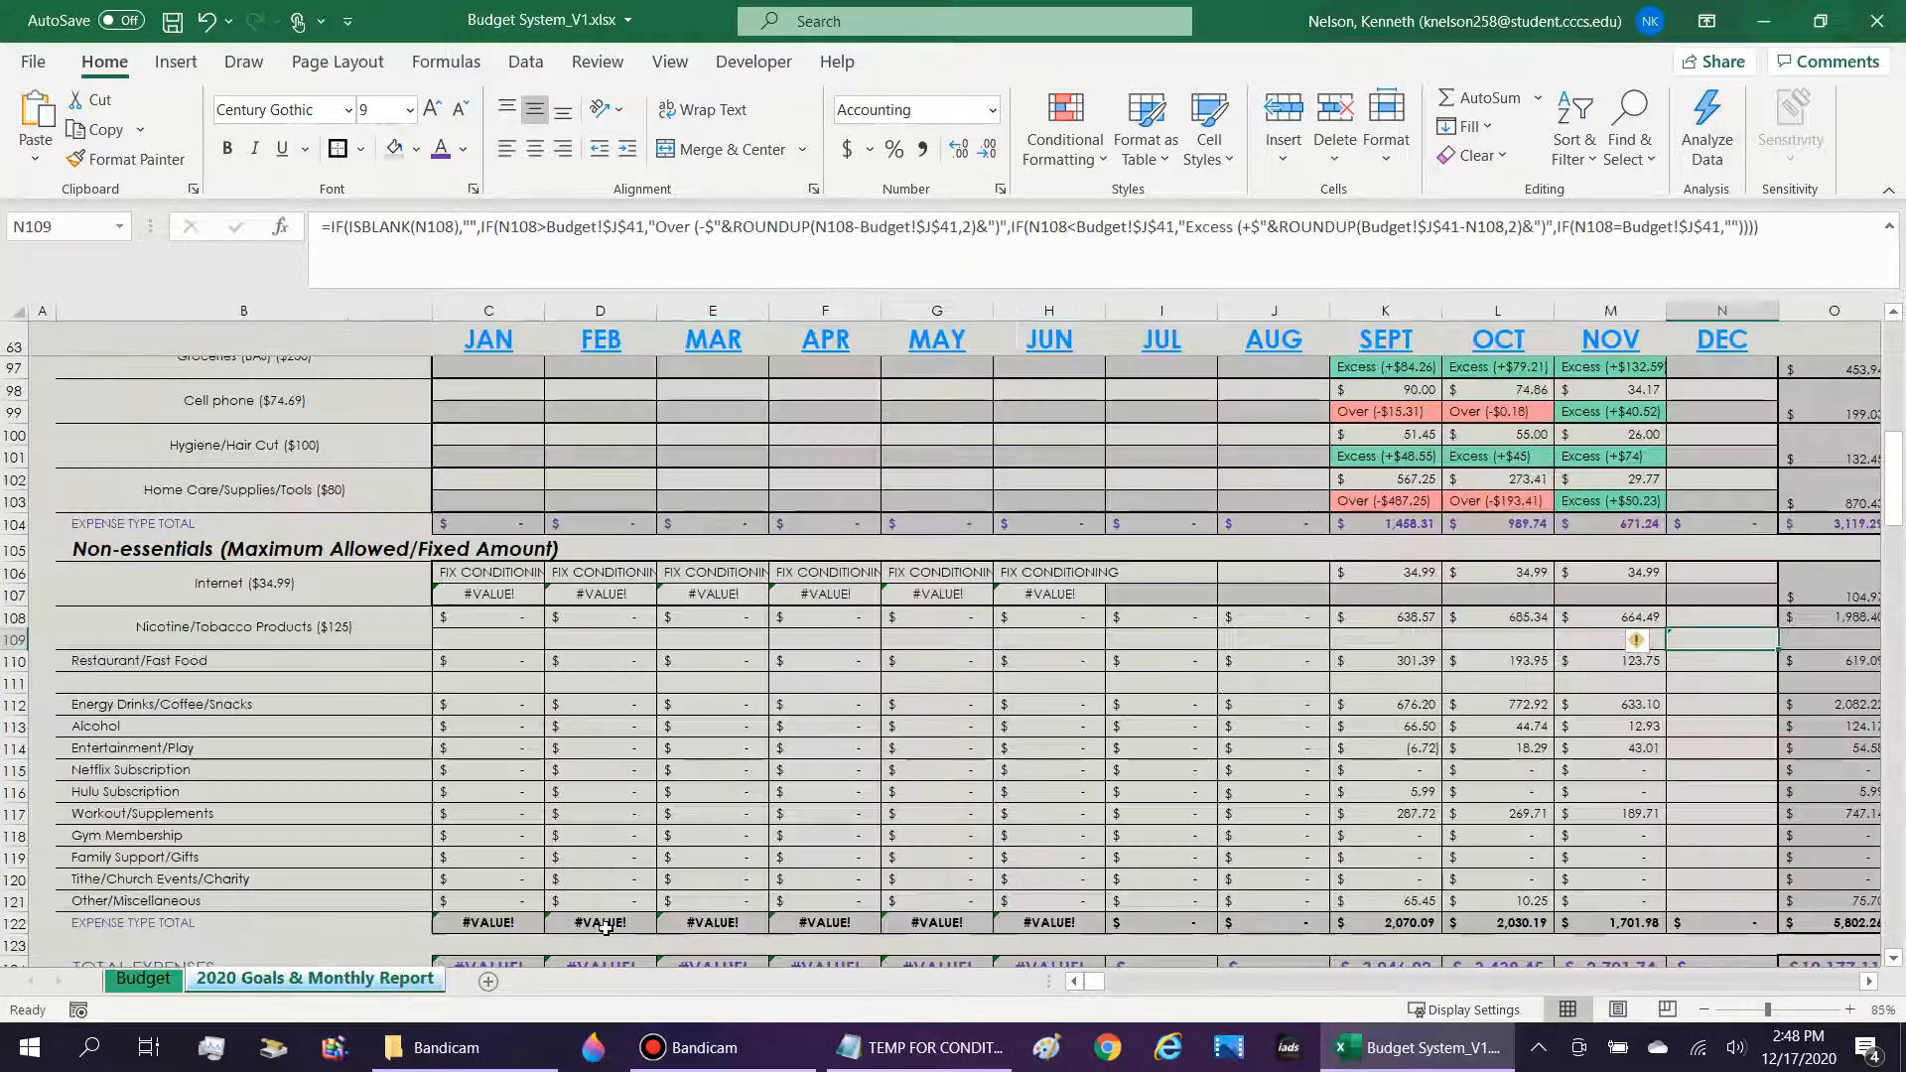
# In the N109 formula, change the Over comparison and its ROUNDUP calculation to reference Budget!$J$42.
pyautogui.click(1739, 659)
pyautogui.click(1690, 641)
pyautogui.click(456, 227)
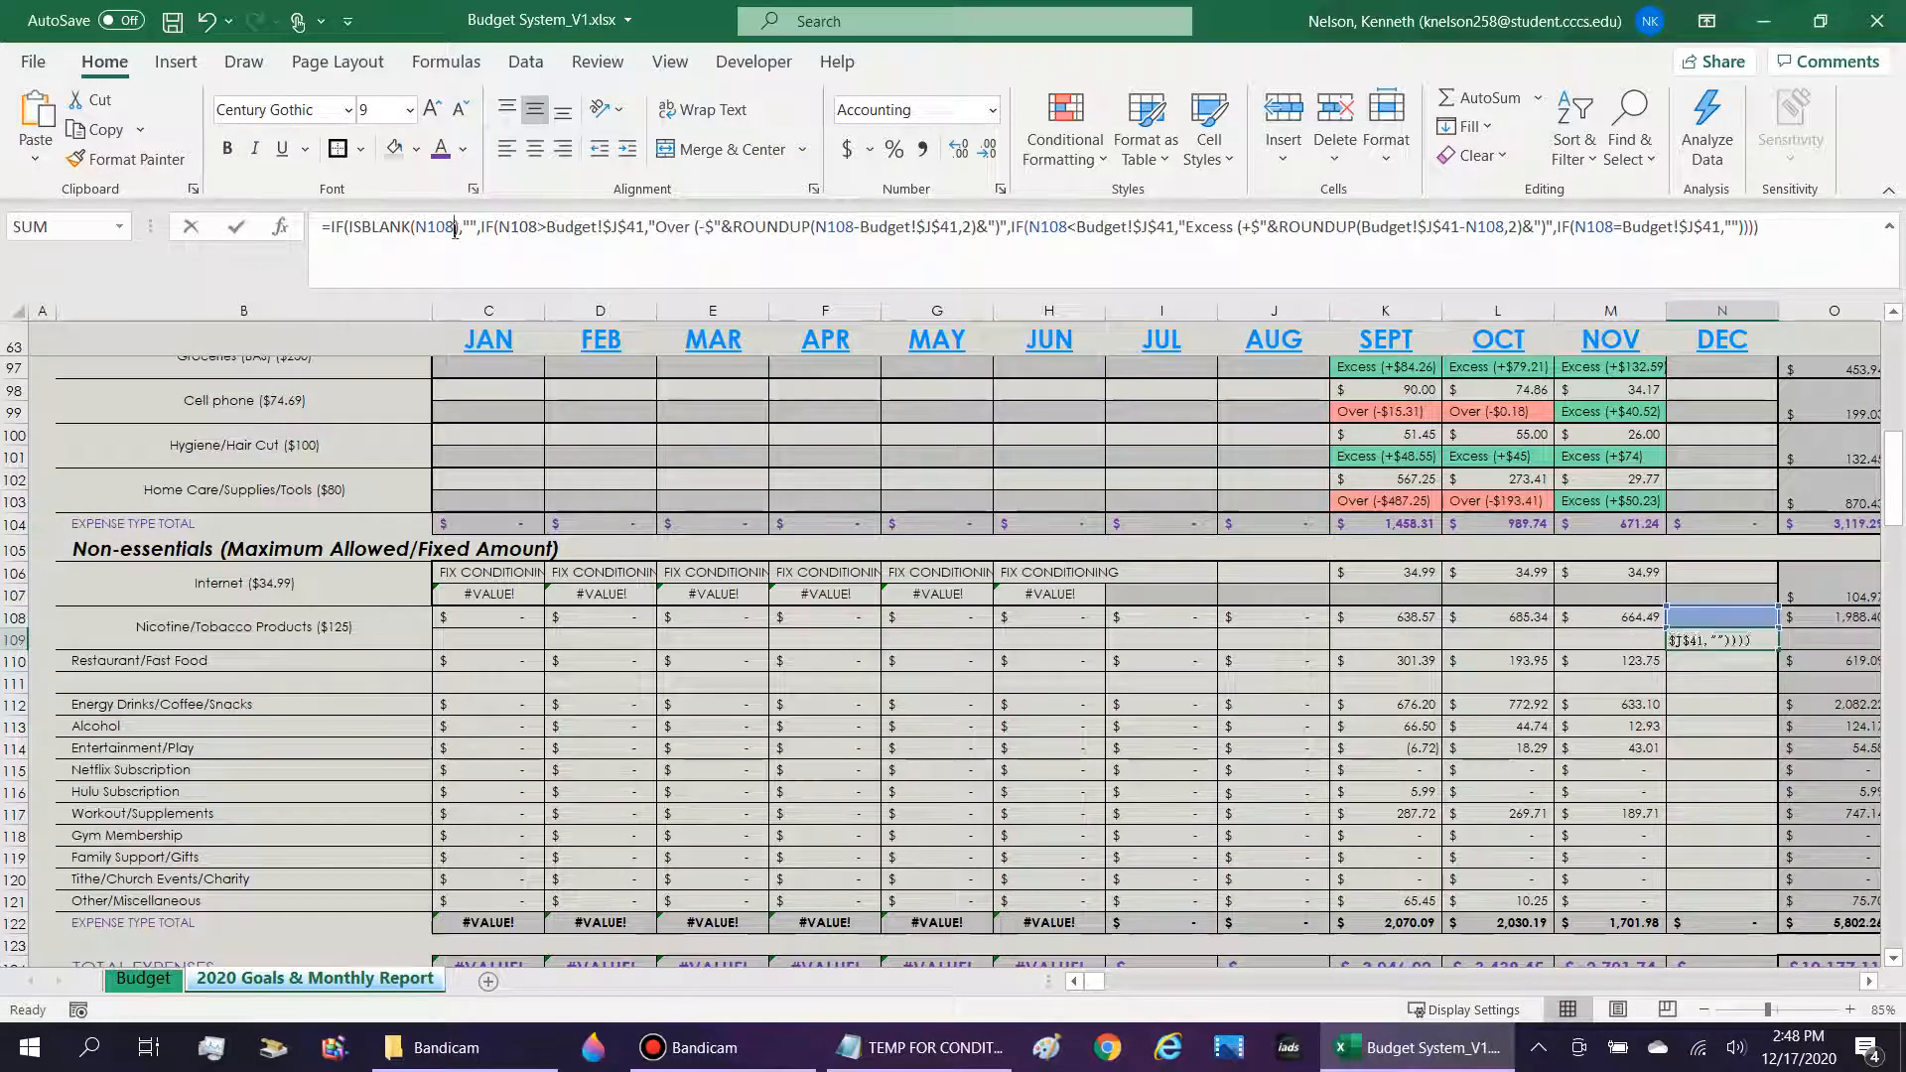
pyautogui.click(646, 228)
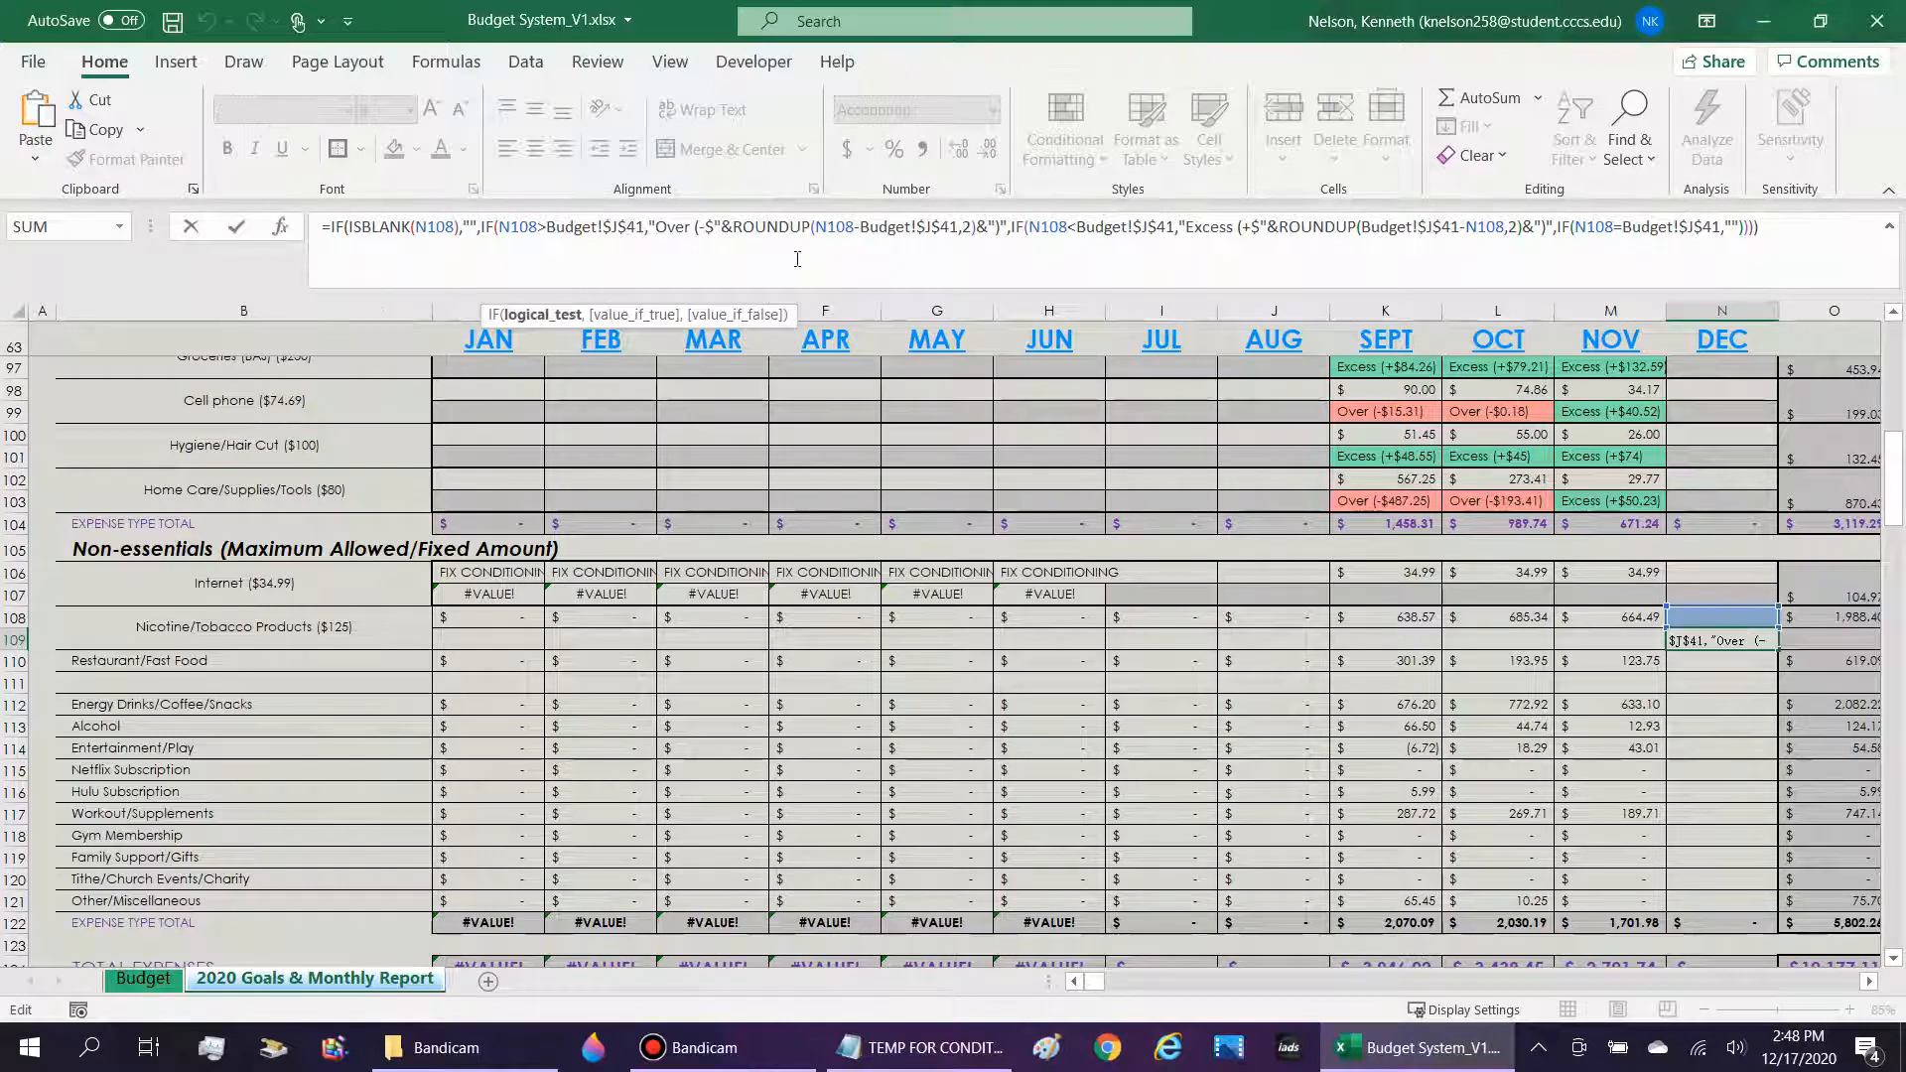
pyautogui.press('Delete')
pyautogui.write('2')
pyautogui.press('Right')
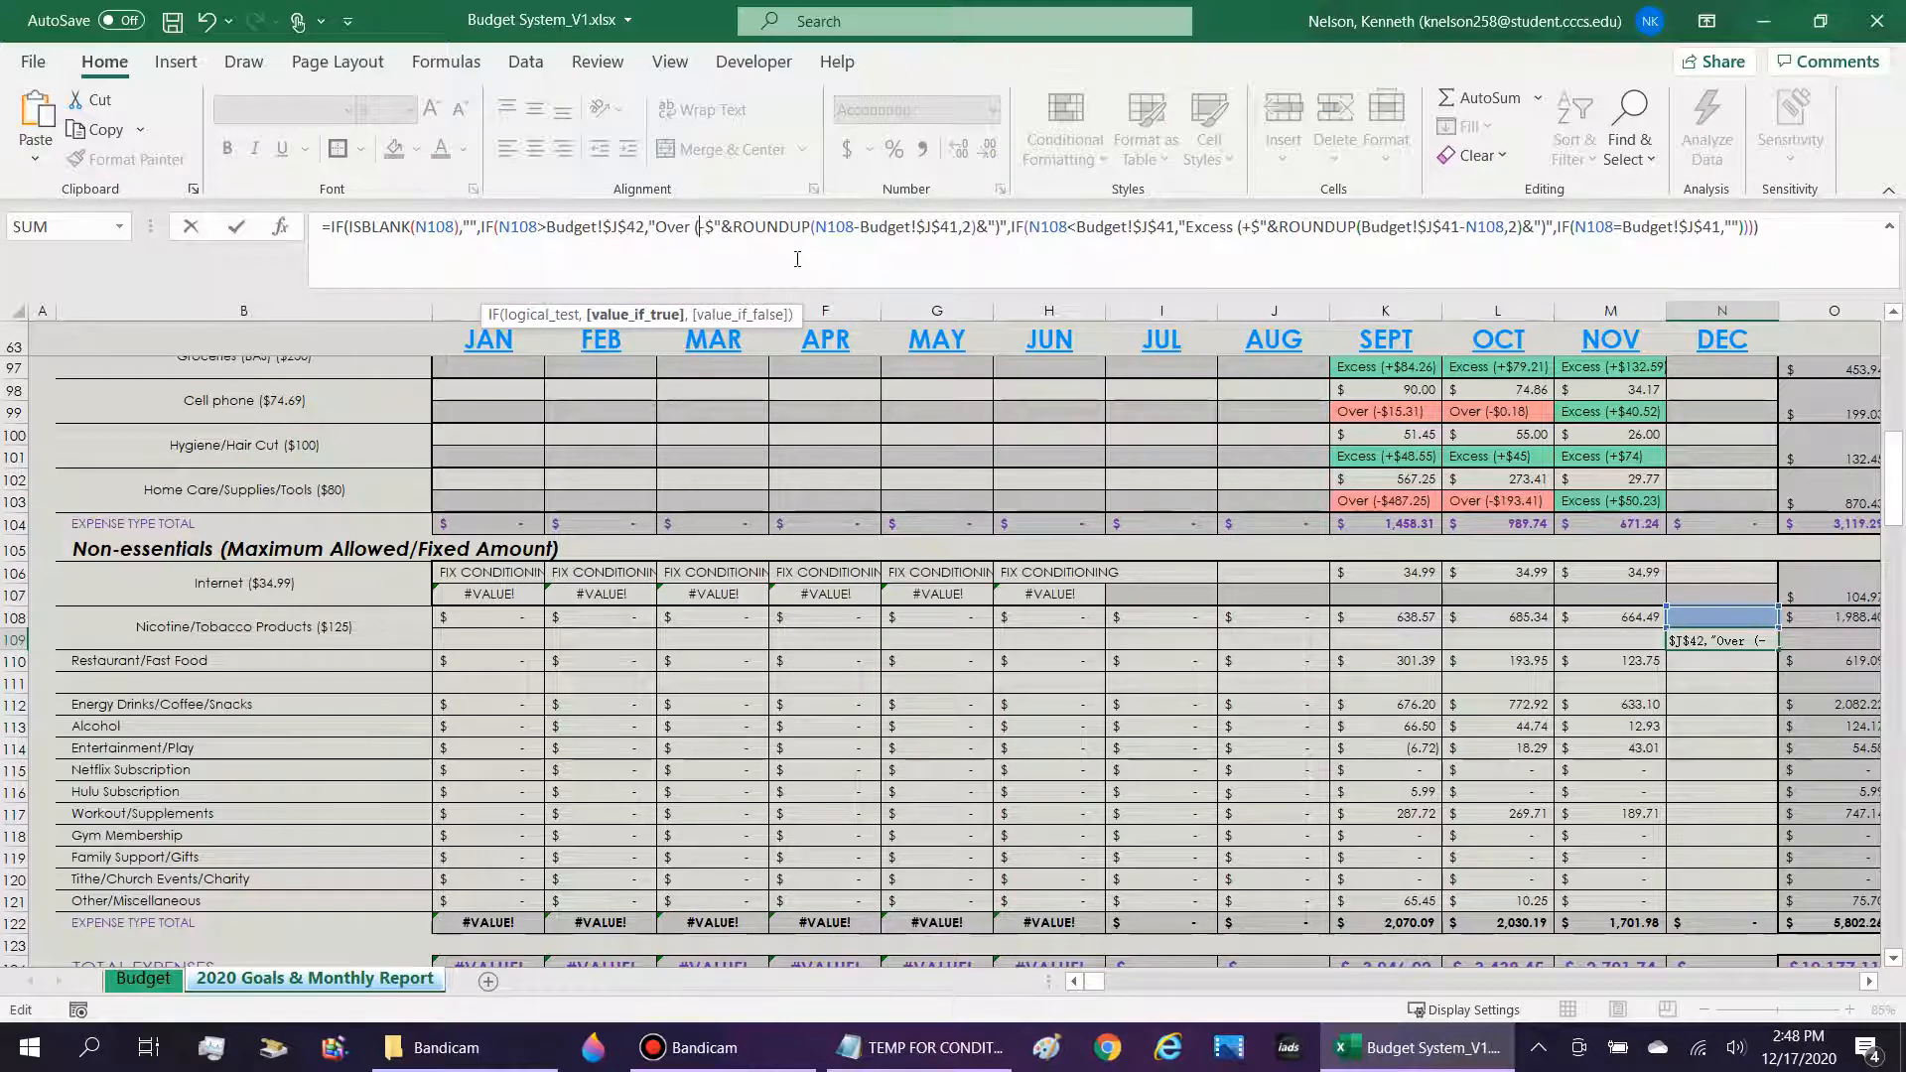
pyautogui.press('Right')
pyautogui.press('Right')
pyautogui.press('Right')
pyautogui.press('Right')
pyautogui.press('Right')
pyautogui.press('Right')
pyautogui.press('Right')
pyautogui.press('Right')
pyautogui.press('Right')
pyautogui.press('Right')
pyautogui.press('Right')
pyautogui.press('Right')
pyautogui.press('Right')
pyautogui.press('Right')
pyautogui.press('Right')
pyautogui.press('Right')
pyautogui.press('Right')
pyautogui.press('Right')
pyautogui.press('Right')
pyautogui.press('Right')
pyautogui.press('Delete')
pyautogui.write('2')
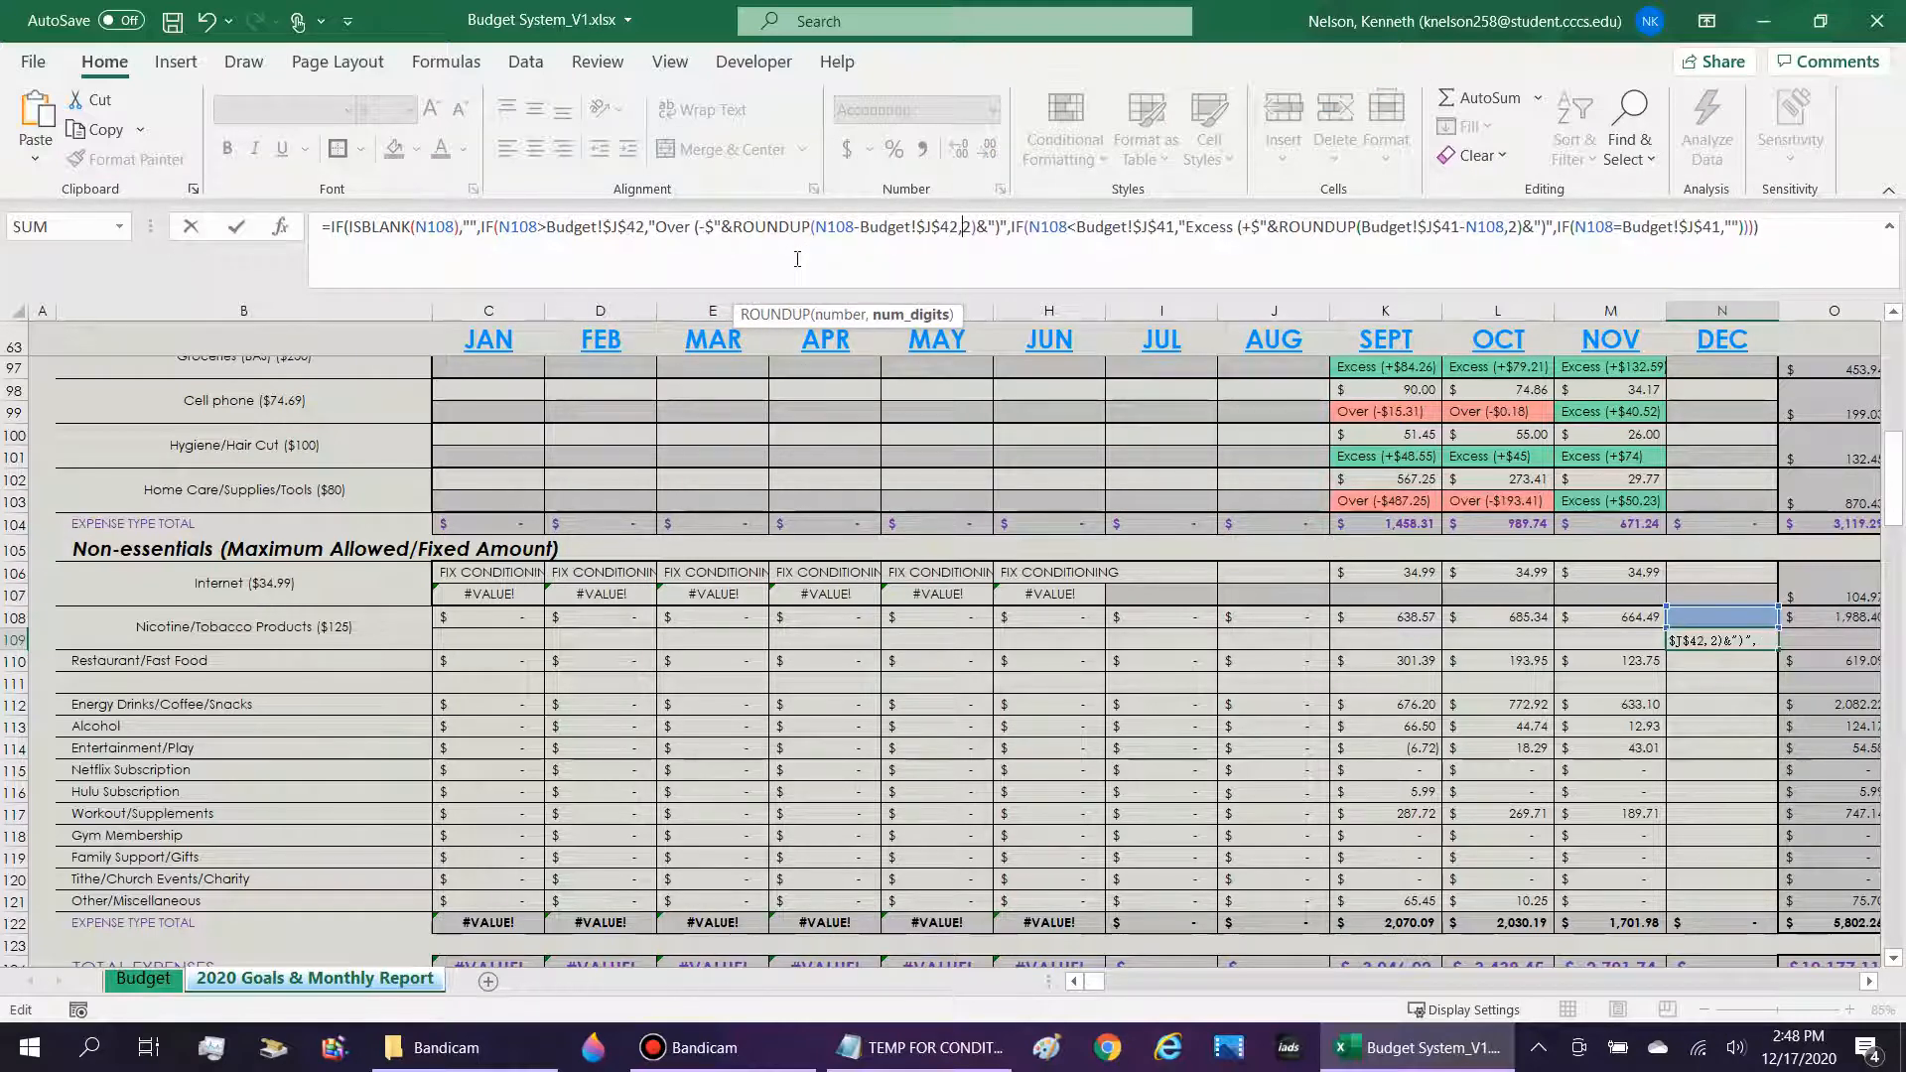
# Change the Excess comparison, its ROUNDUP calculation and the final equality test in the N109 formula to reference Budget!$J$42.
pyautogui.press('Right')
pyautogui.press('Right')
pyautogui.press('Right')
pyautogui.press('Right')
pyautogui.press('Right')
pyautogui.press('Right')
pyautogui.press('Right')
pyautogui.press('Right')
pyautogui.press('Right')
pyautogui.press('Right')
pyautogui.press('Right')
pyautogui.press('Right')
pyautogui.press('Right')
pyautogui.press('Right')
pyautogui.press('Right')
pyautogui.press('Right')
pyautogui.press('Right')
pyautogui.press('Right')
pyautogui.press('Right')
pyautogui.press('Right')
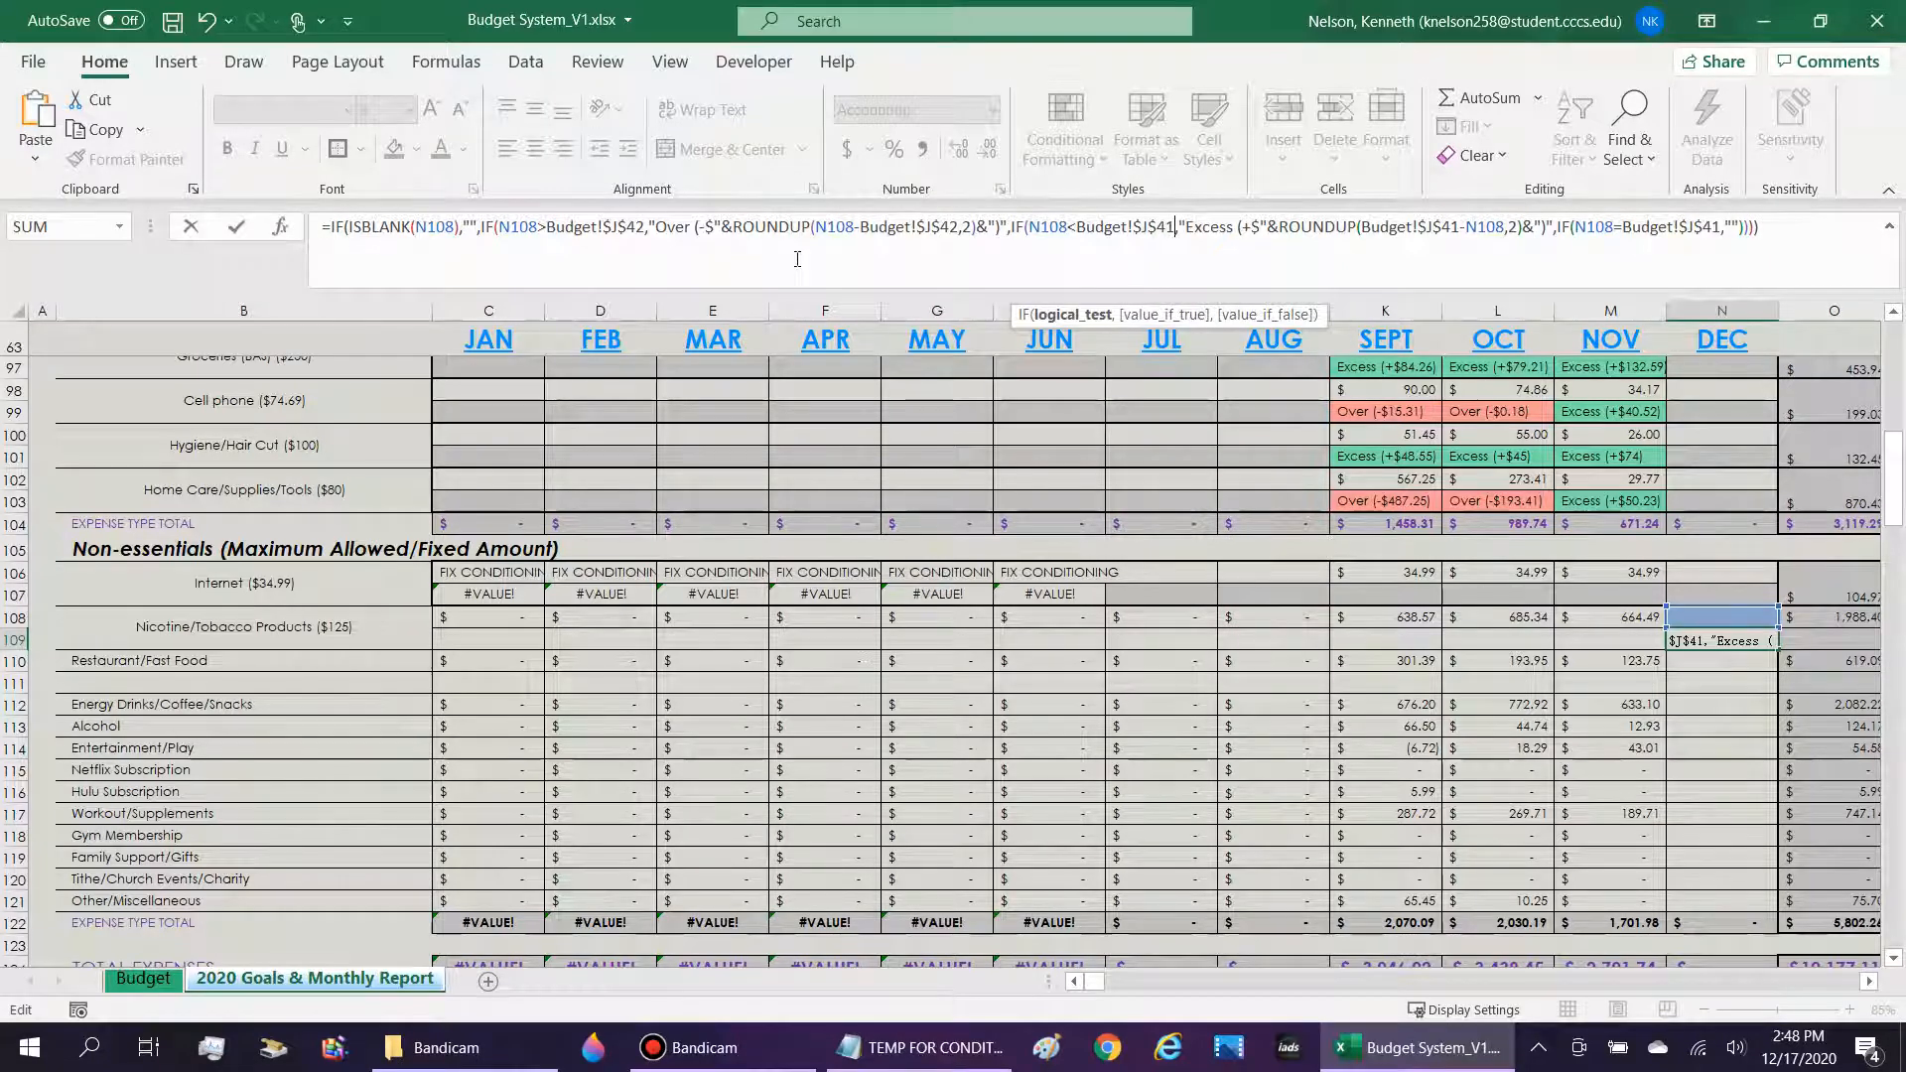
pyautogui.press('Delete')
pyautogui.write('2')
pyautogui.press('Right')
pyautogui.press('Right')
pyautogui.press('Right')
pyautogui.press('Right')
pyautogui.press('Right')
pyautogui.press('Right')
pyautogui.press('Right')
pyautogui.press('Right')
pyautogui.press('Right')
pyautogui.press('Right')
pyautogui.press('Right')
pyautogui.press('Right')
pyautogui.press('Right')
pyautogui.press('Right')
pyautogui.press('Right')
pyautogui.press('Right')
pyautogui.press('Right')
pyautogui.press('Right')
pyautogui.press('Right')
pyautogui.press('Right')
pyautogui.press('Right')
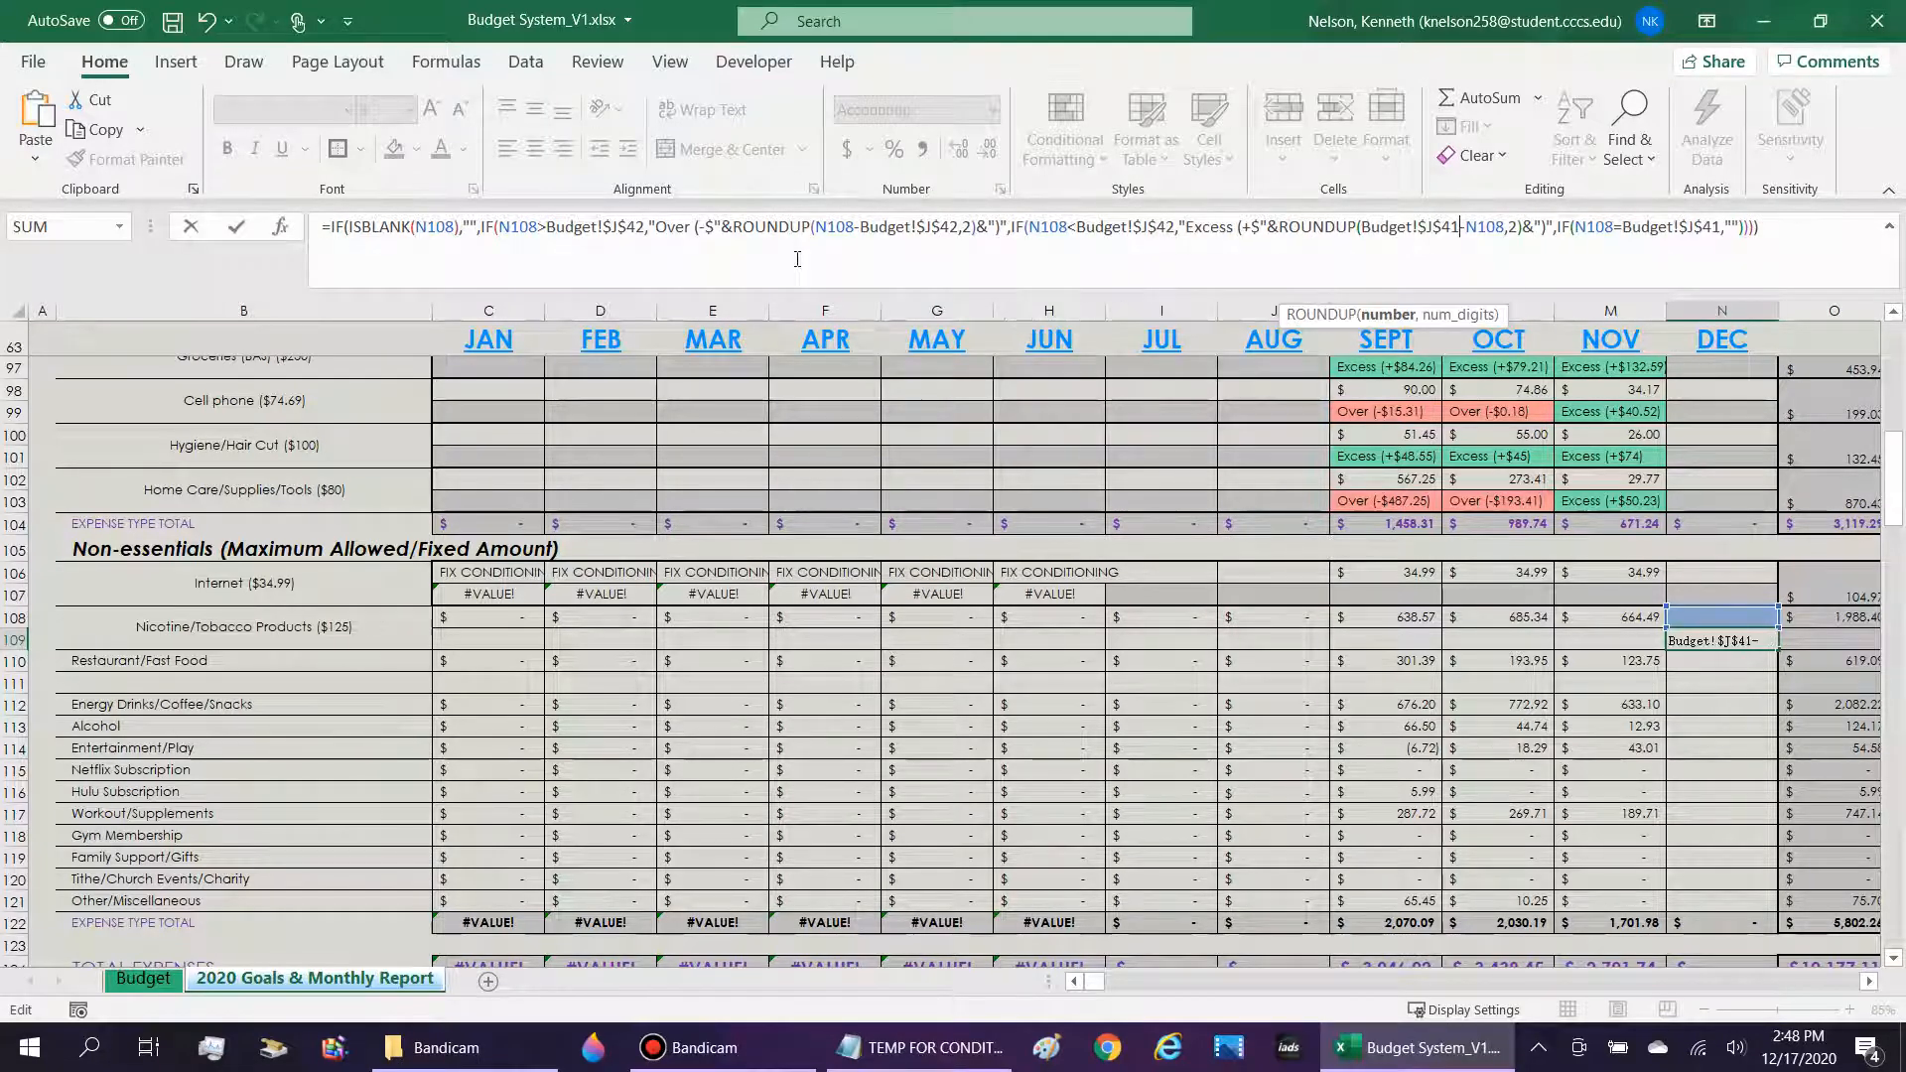
pyautogui.press('Delete')
pyautogui.write('2')
pyautogui.press('Right')
pyautogui.press('Right')
pyautogui.press('Right')
pyautogui.press('Right')
pyautogui.press('Right')
pyautogui.press('Right')
pyautogui.press('Right')
pyautogui.press('Right')
pyautogui.press('Right')
pyautogui.press('Right')
pyautogui.press('Right')
pyautogui.press('Right')
pyautogui.press('Right')
pyautogui.press('Right')
pyautogui.press('Right')
pyautogui.press('Right')
pyautogui.press('Right')
pyautogui.press('Right')
pyautogui.press('Right')
pyautogui.press('Right')
pyautogui.press('Right')
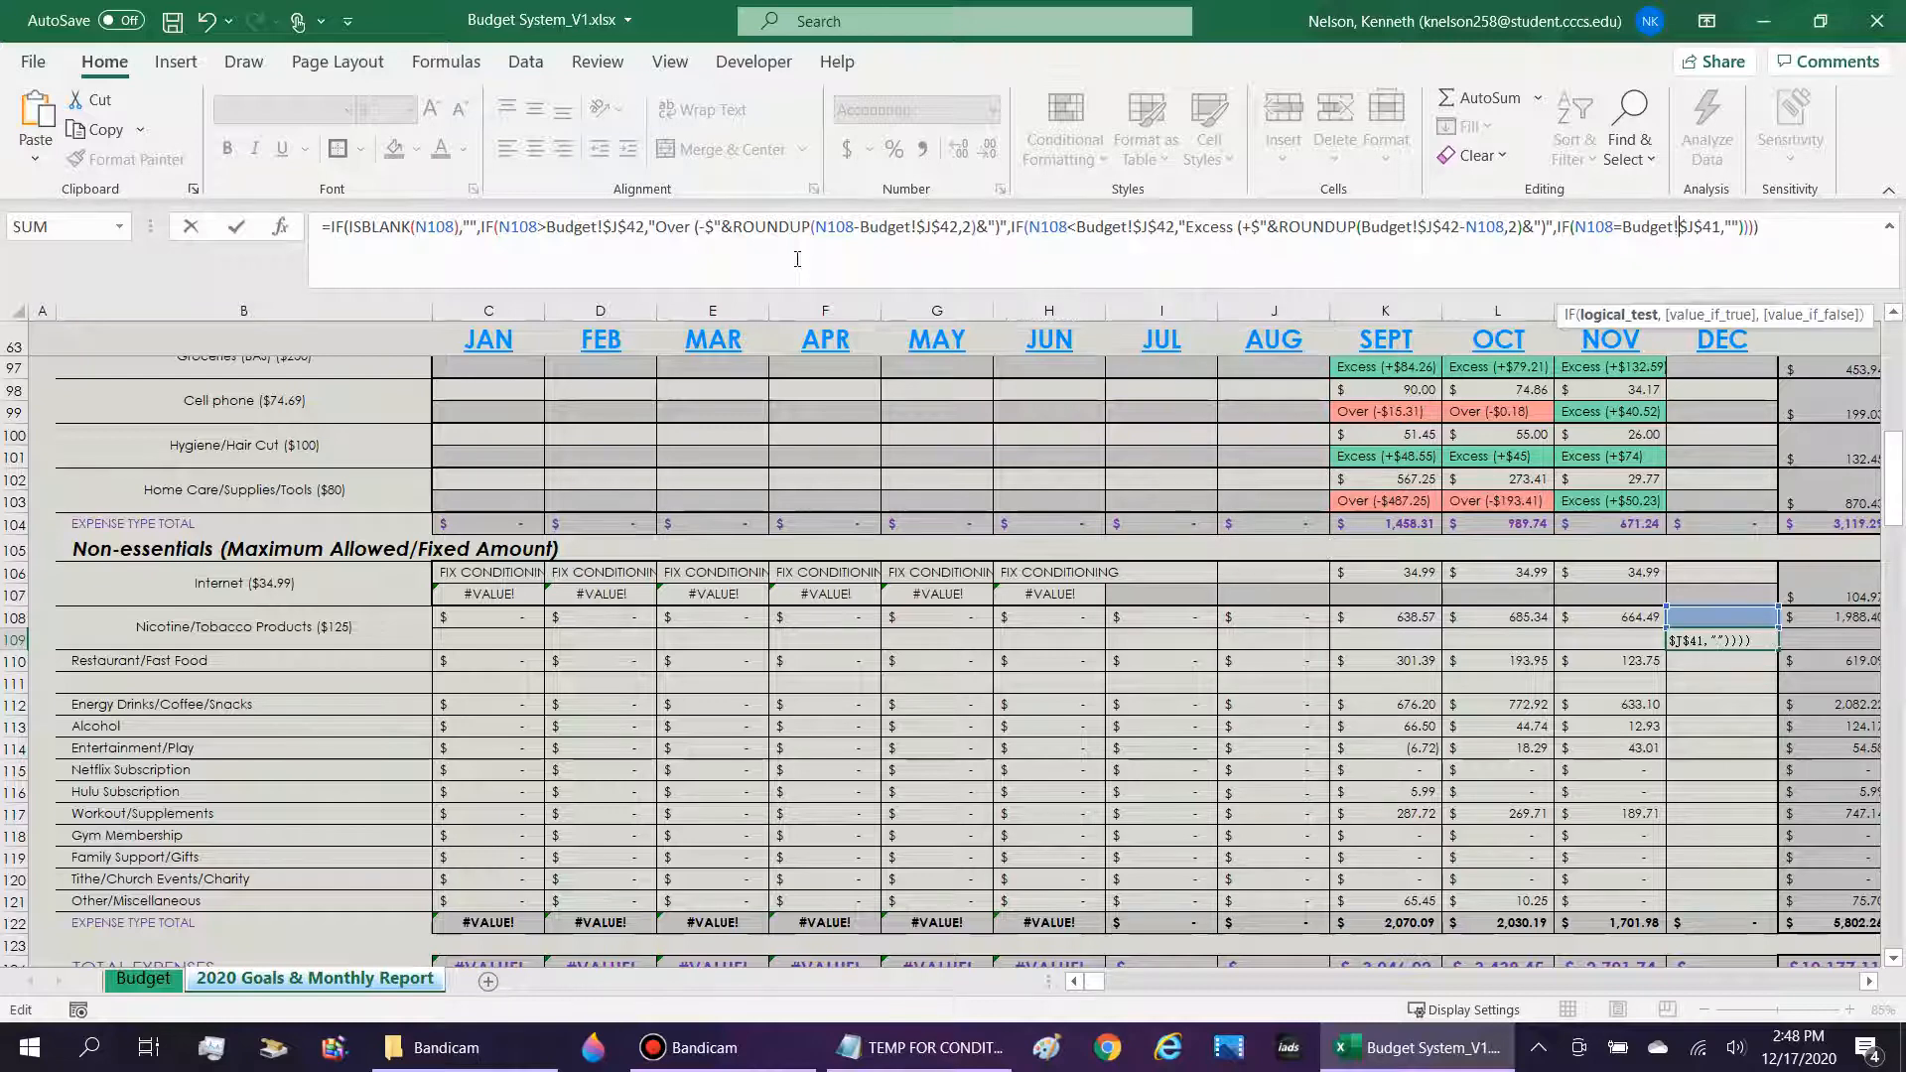
pyautogui.press('BackSpace')
pyautogui.write('2')
pyautogui.press('Return')
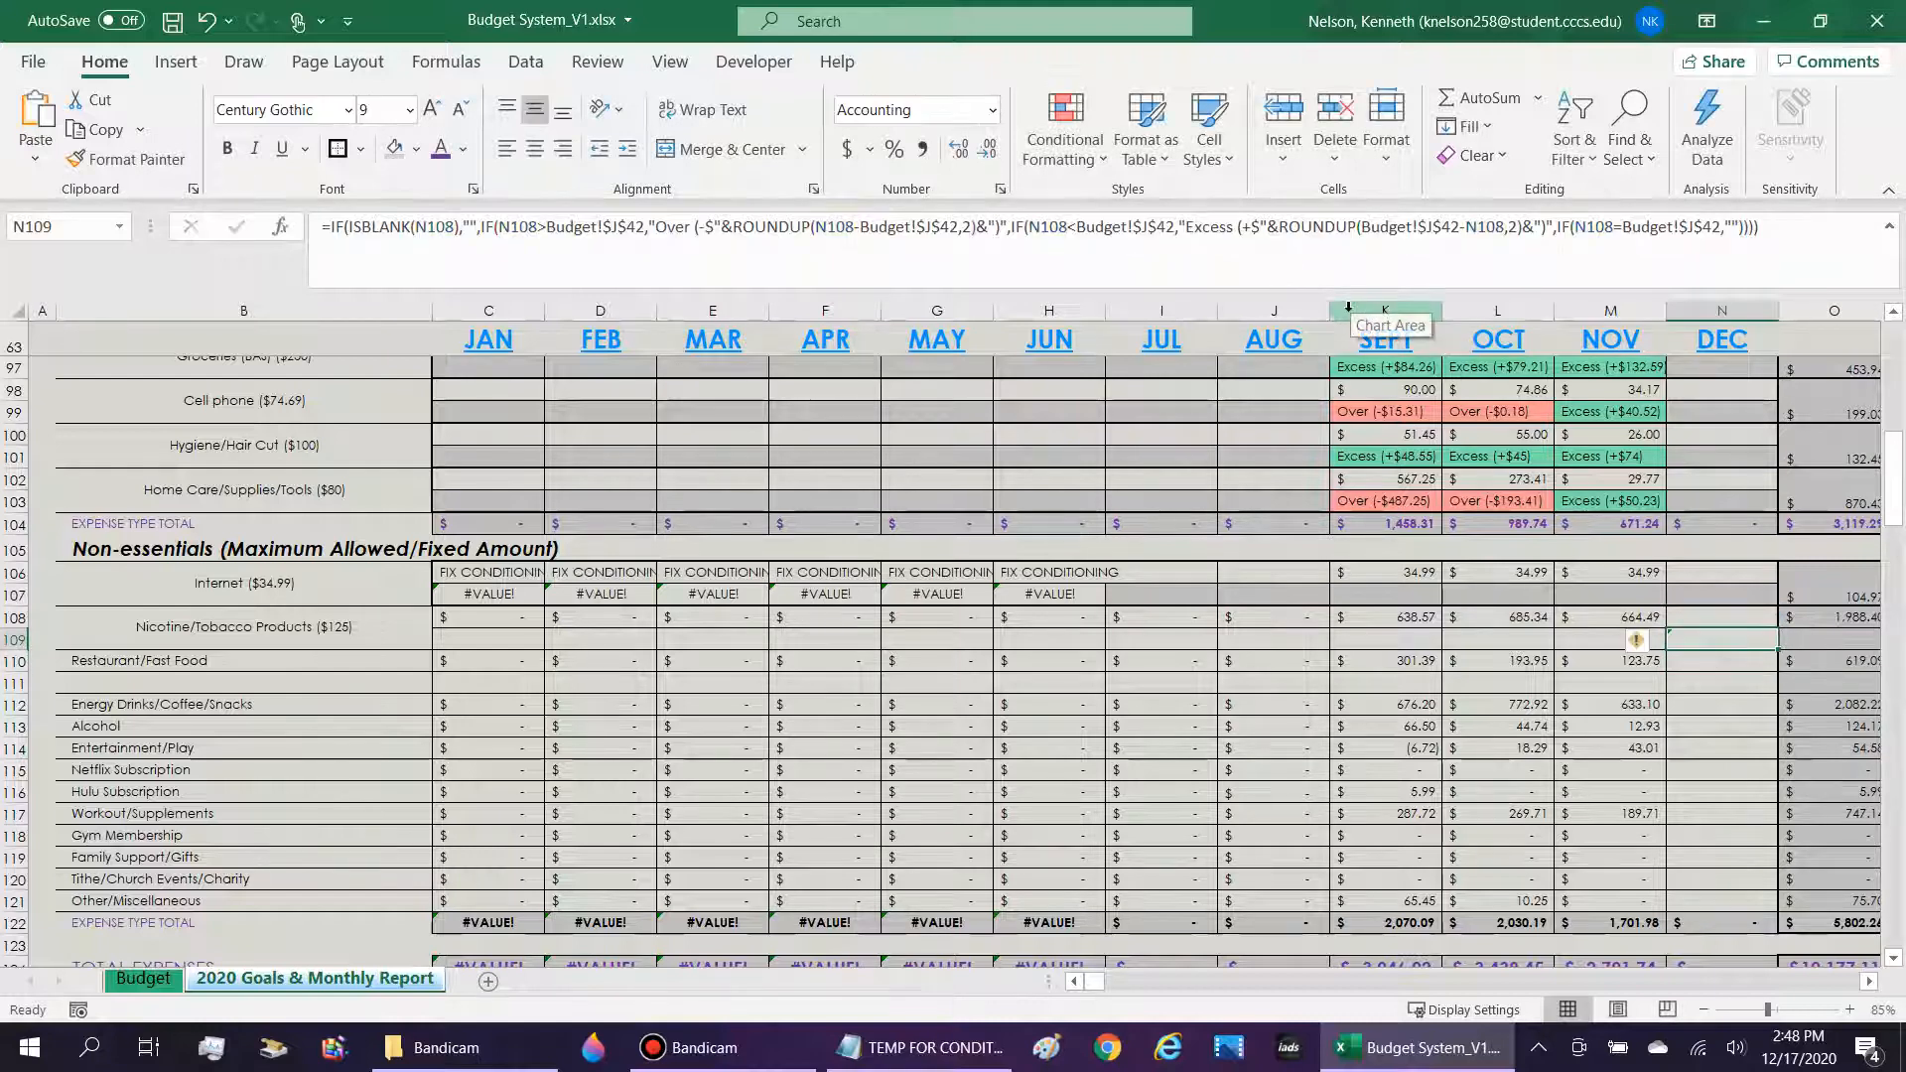
# Review the relative N108 and absolute Budget!$J$42 references in N109 and the indicator cells from December back to January.
pyautogui.click(646, 226)
pyautogui.moveTo(629, 226); pyautogui.dragTo(508, 224)
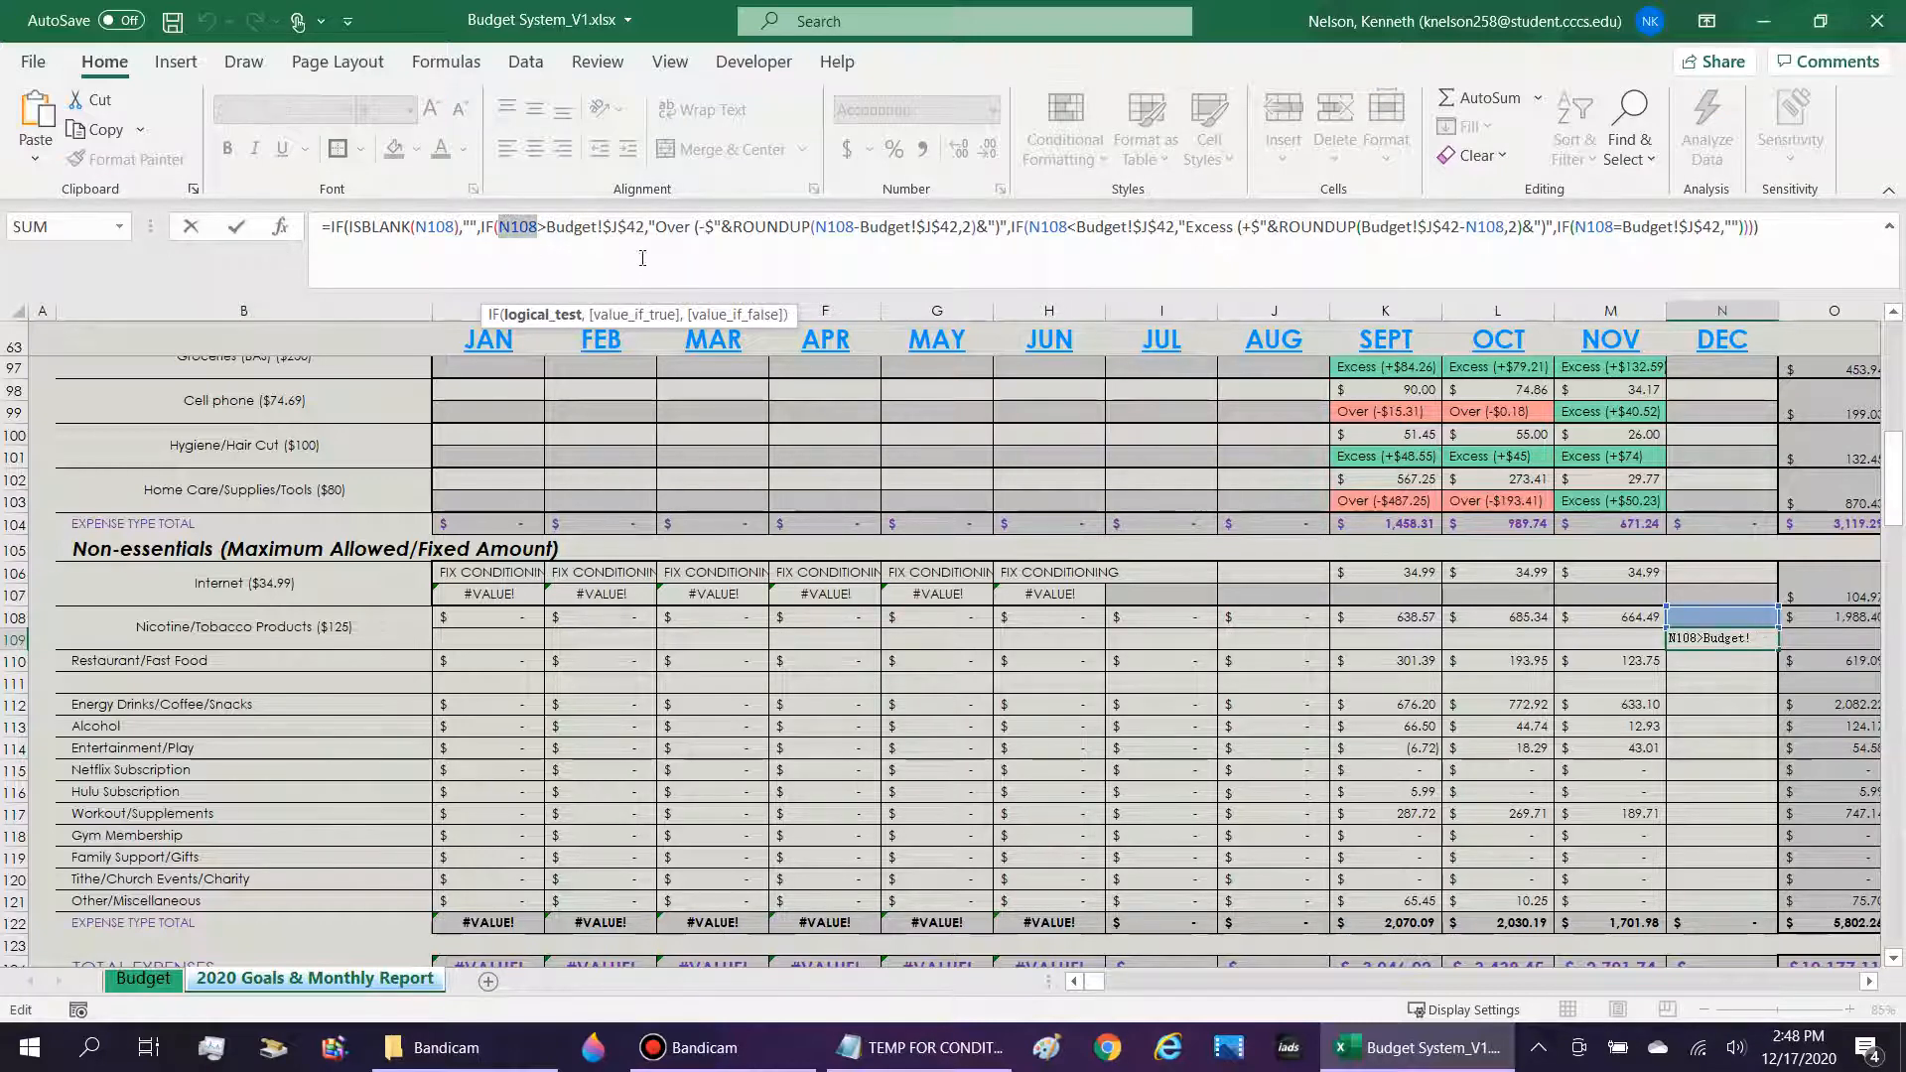
pyautogui.press('Return')
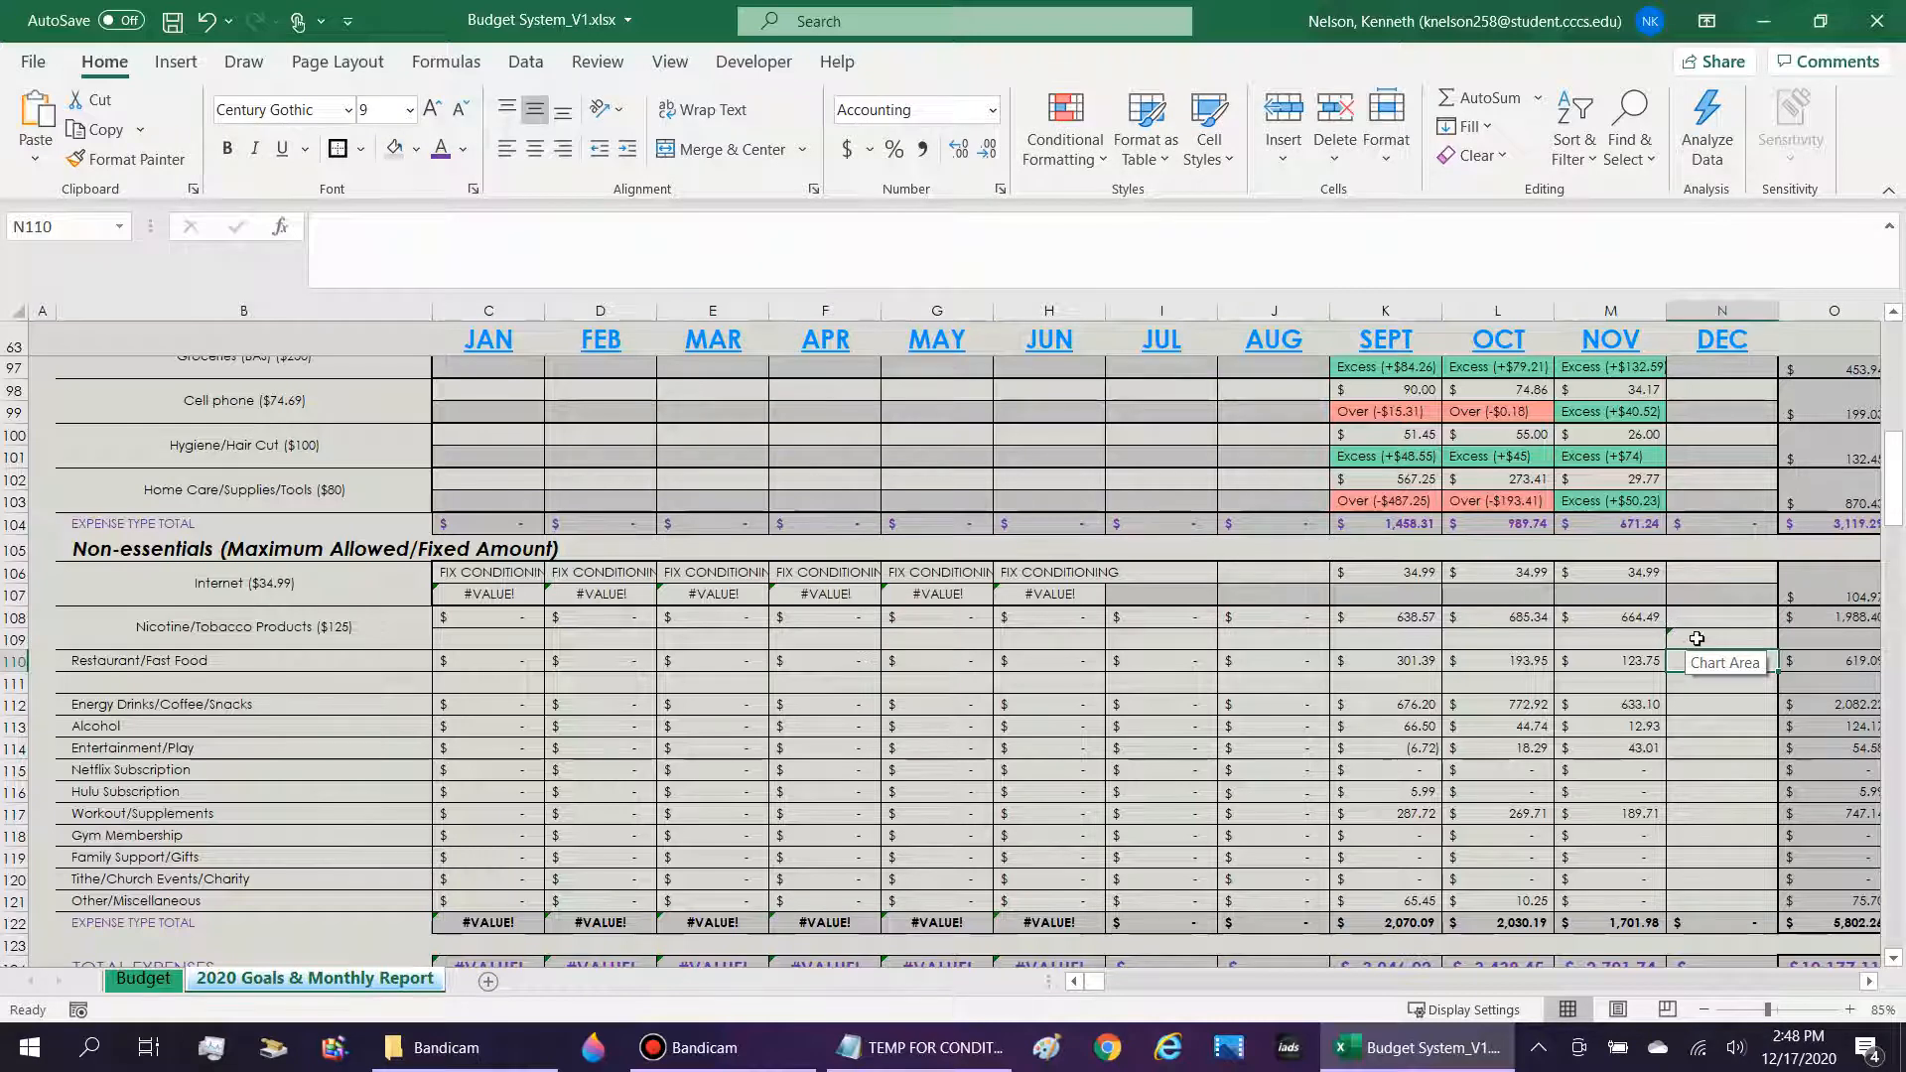
pyautogui.moveTo(1697, 638); pyautogui.dragTo(512, 644)
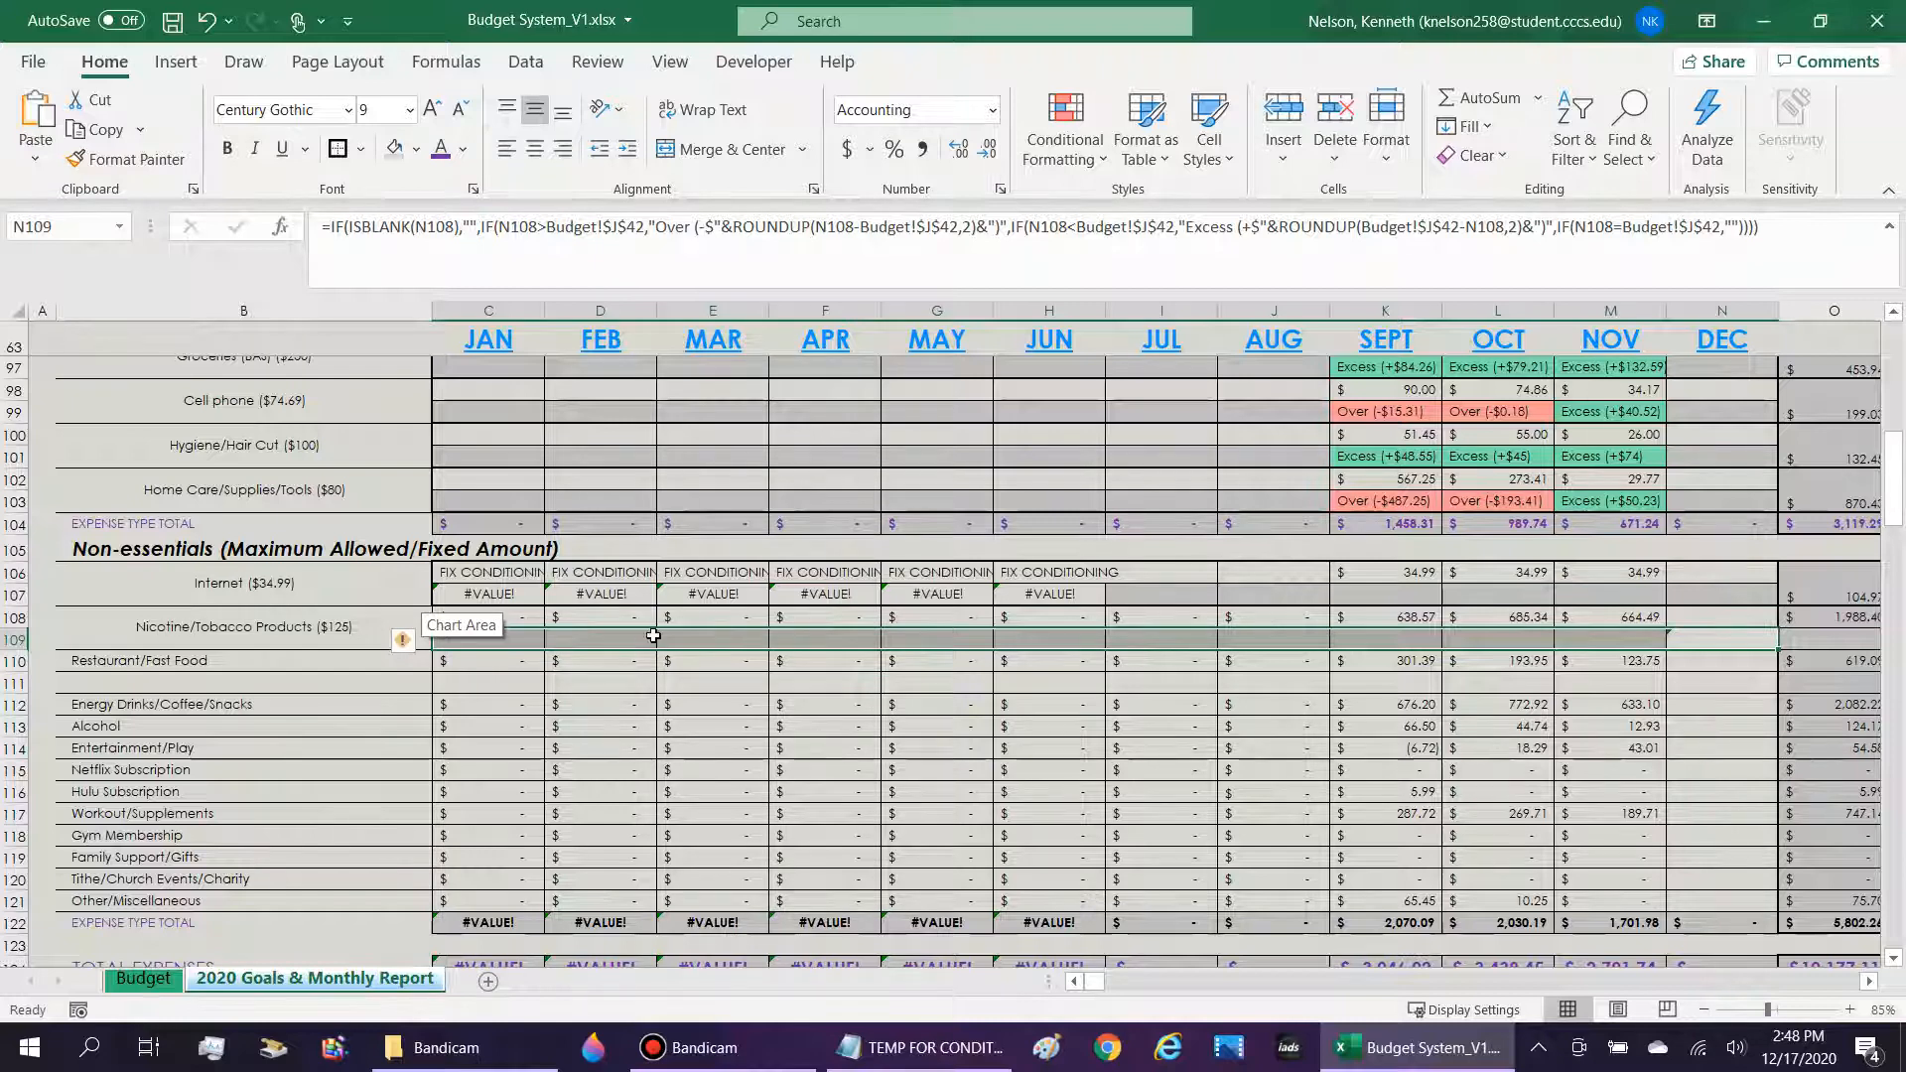
pyautogui.click(513, 226)
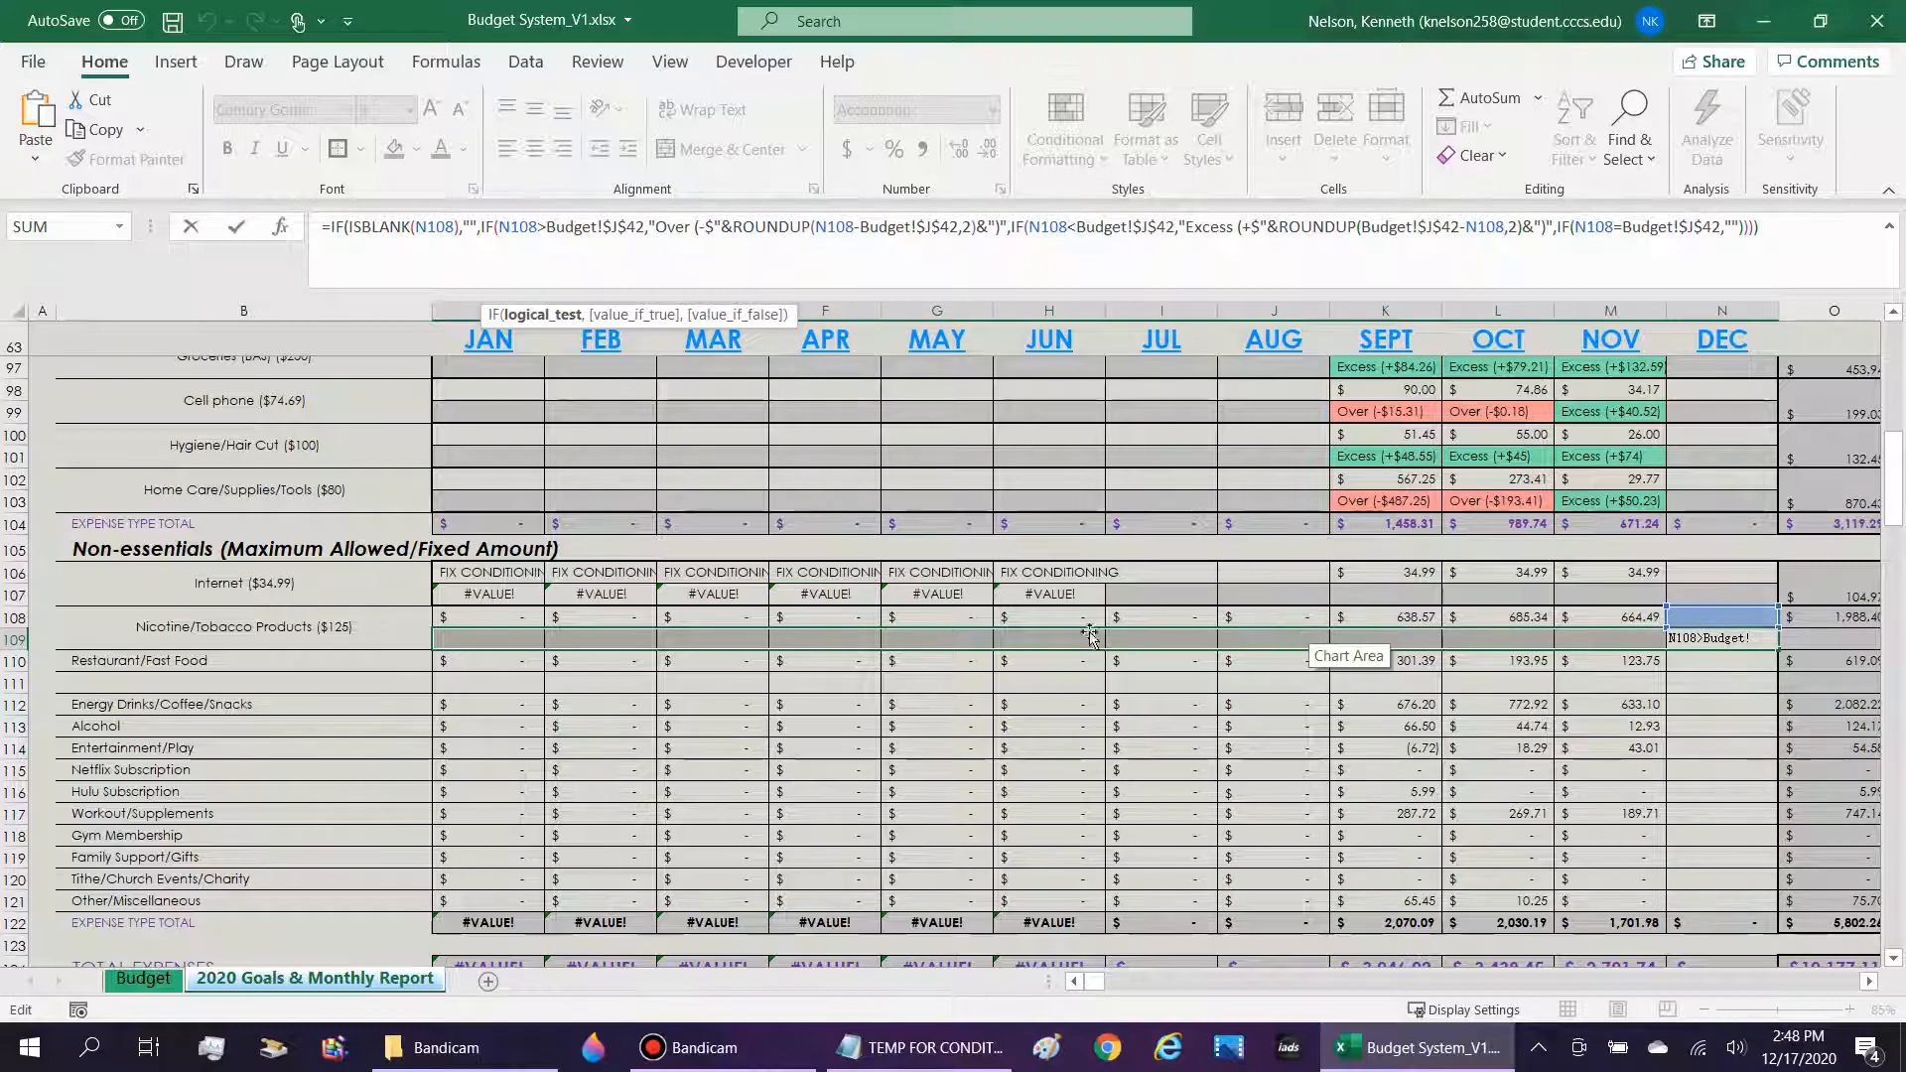
pyautogui.click(519, 642)
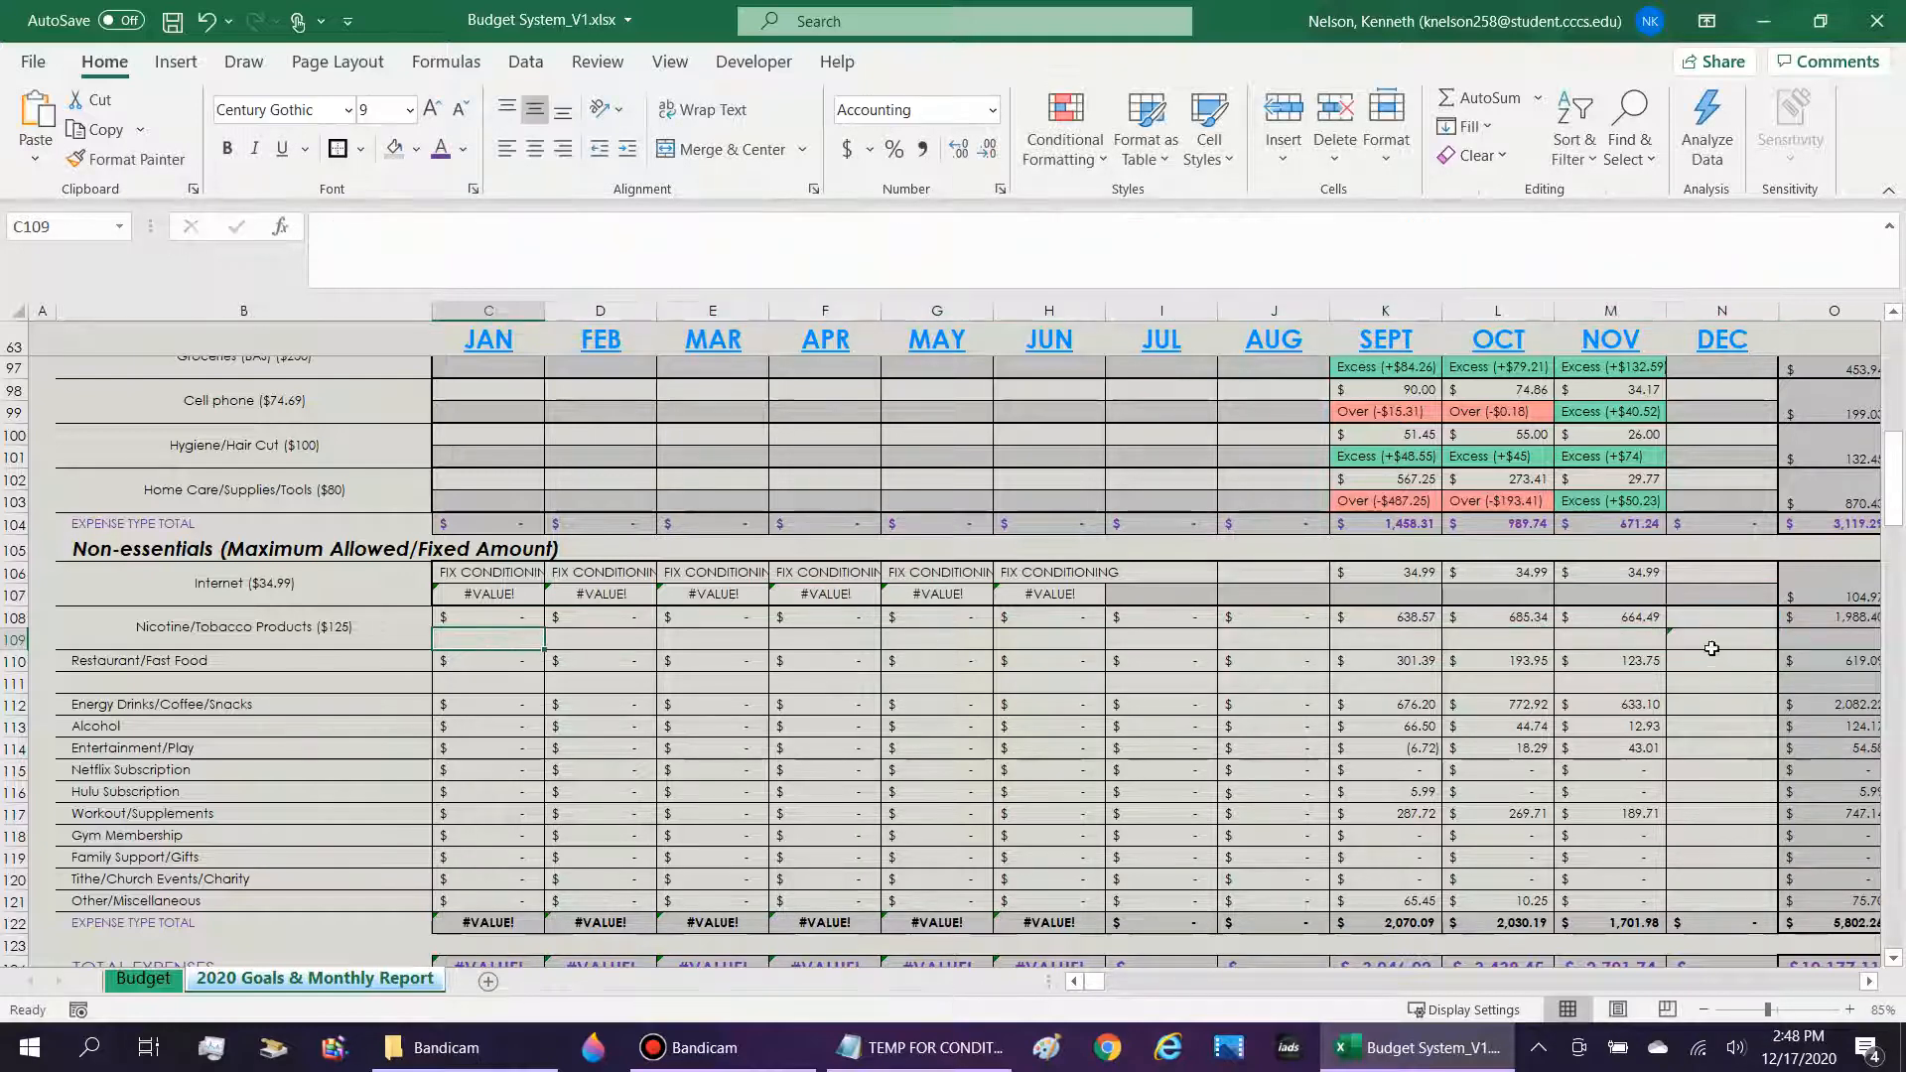
# Fill the N109 formula back across row 109 to January in C109, and check the copied references in the March and May cells.
pyautogui.click(1709, 645)
pyautogui.moveTo(1779, 650); pyautogui.dragTo(461, 645)
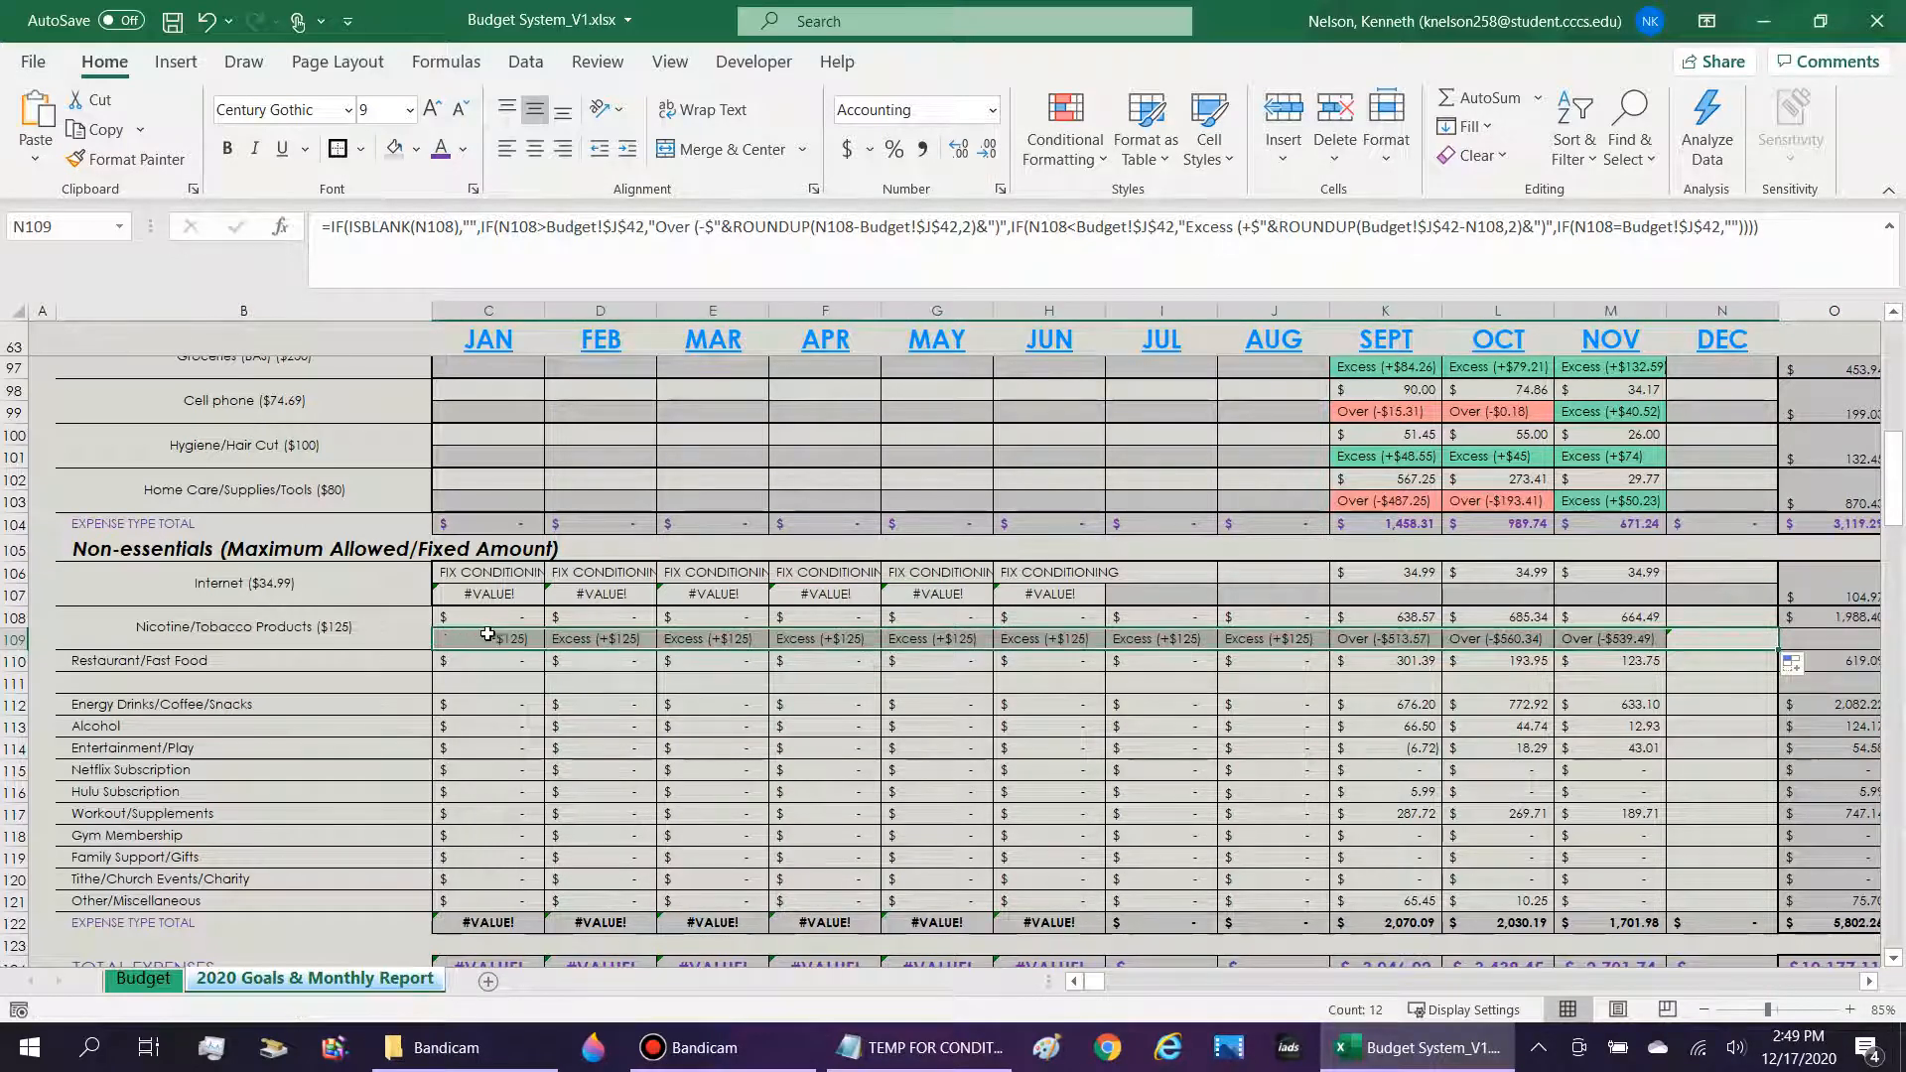
pyautogui.click(749, 648)
pyautogui.doubleClick(743, 644)
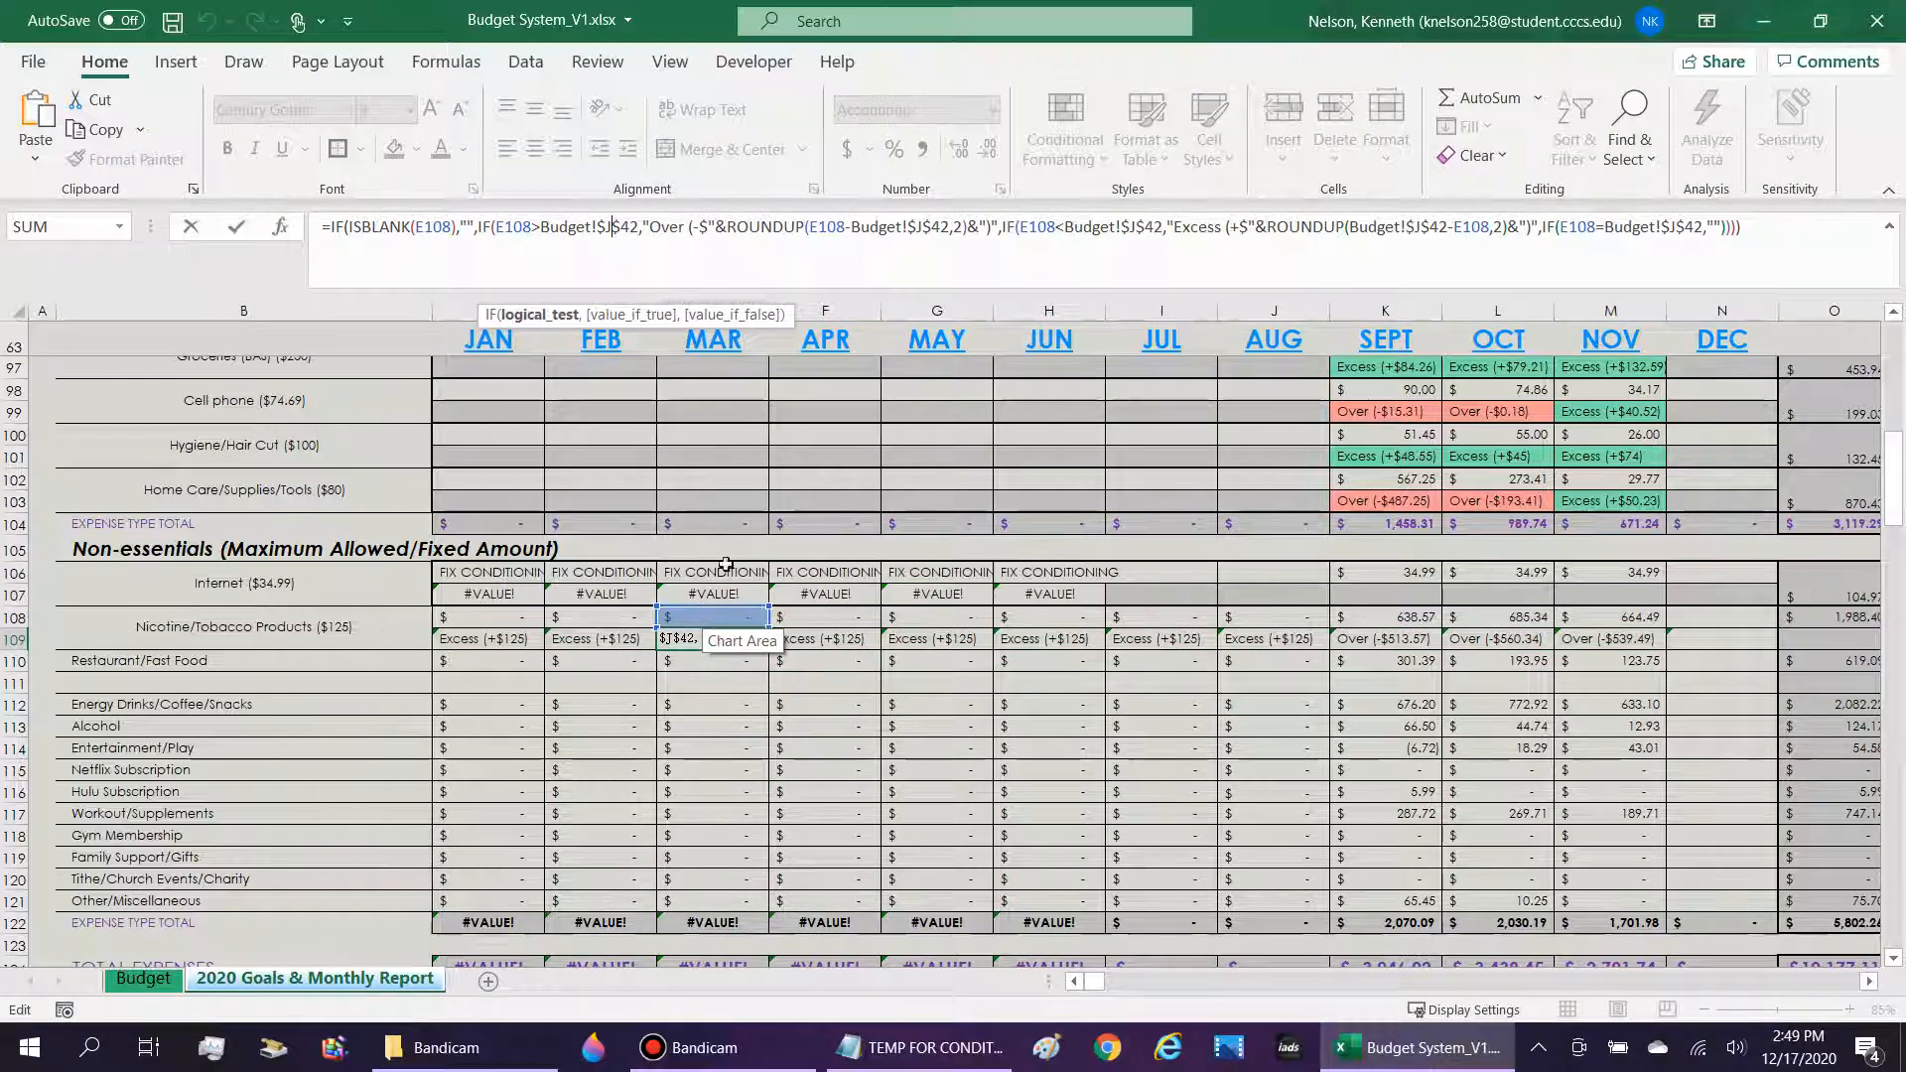
pyautogui.press('Escape')
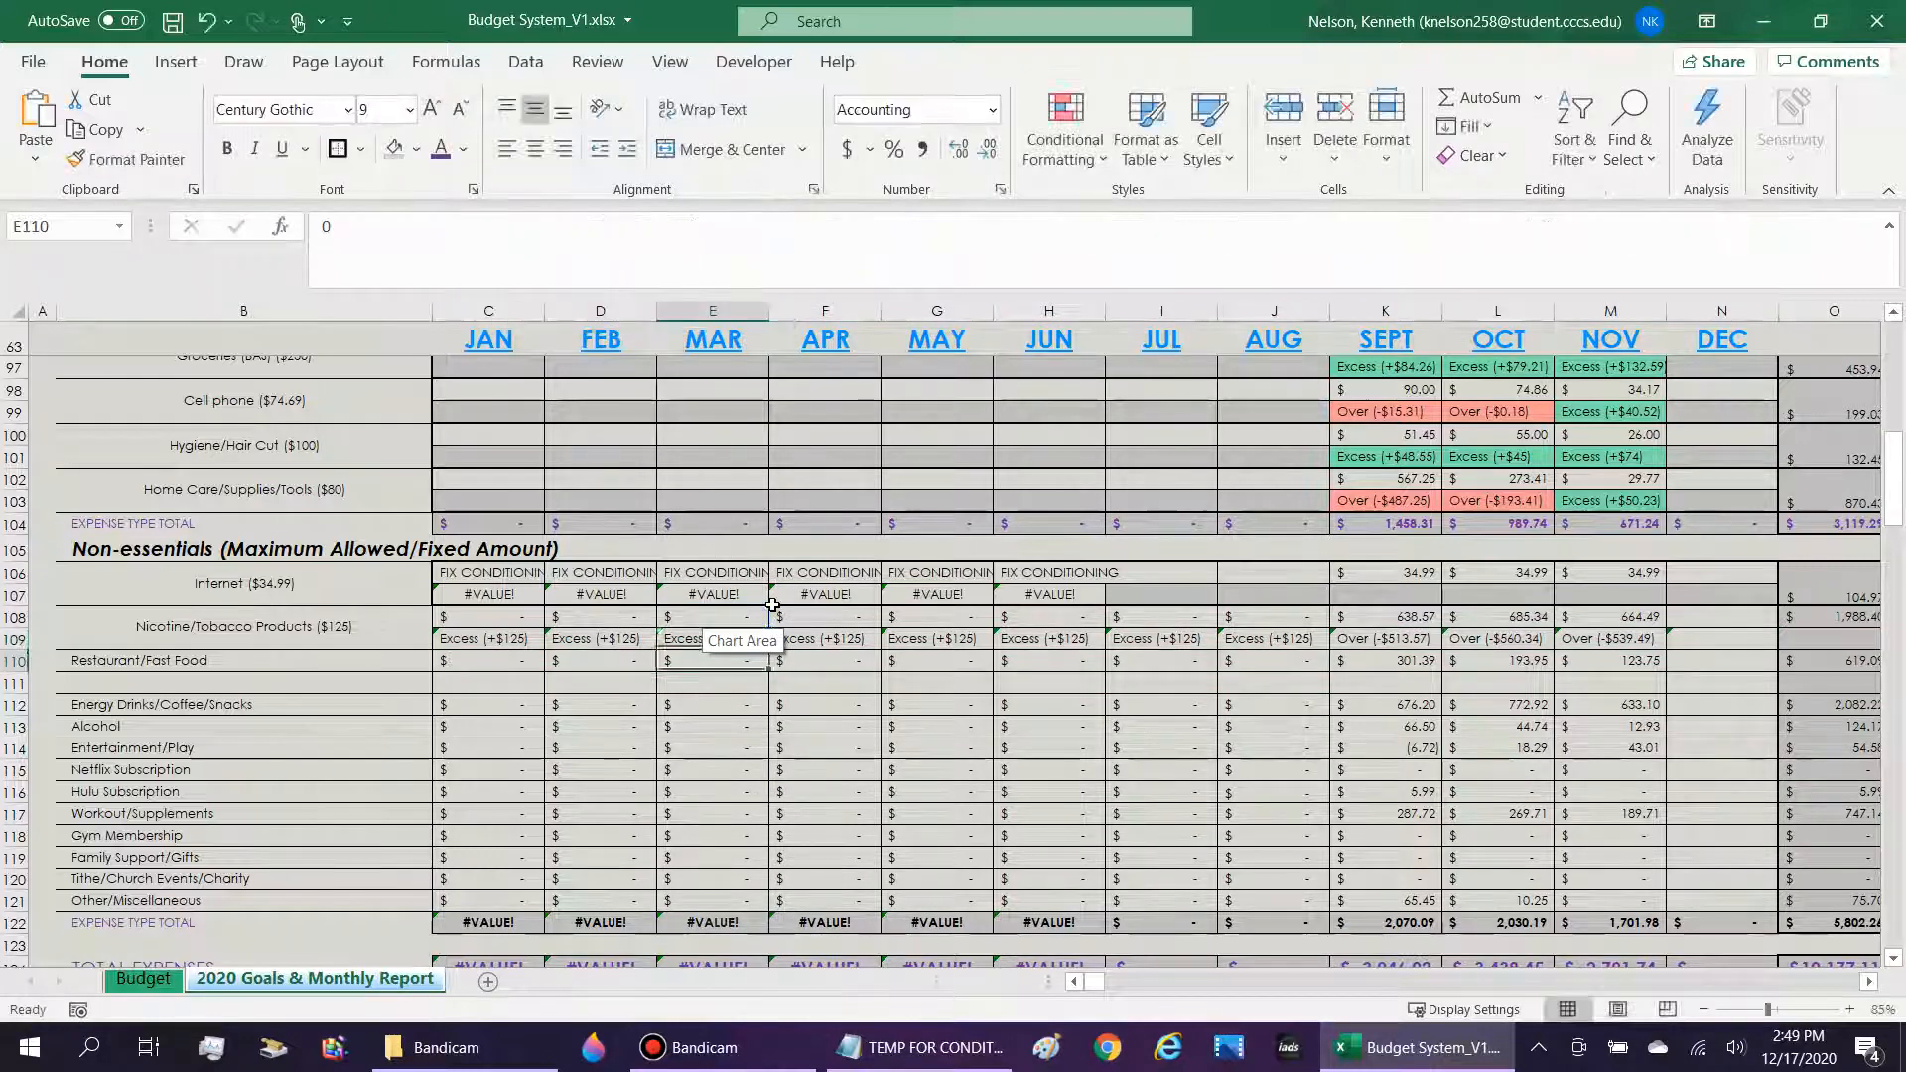
pyautogui.press('Right')
pyautogui.press('Right')
pyautogui.press('Right')
pyautogui.press('Right')
pyautogui.press('Right')
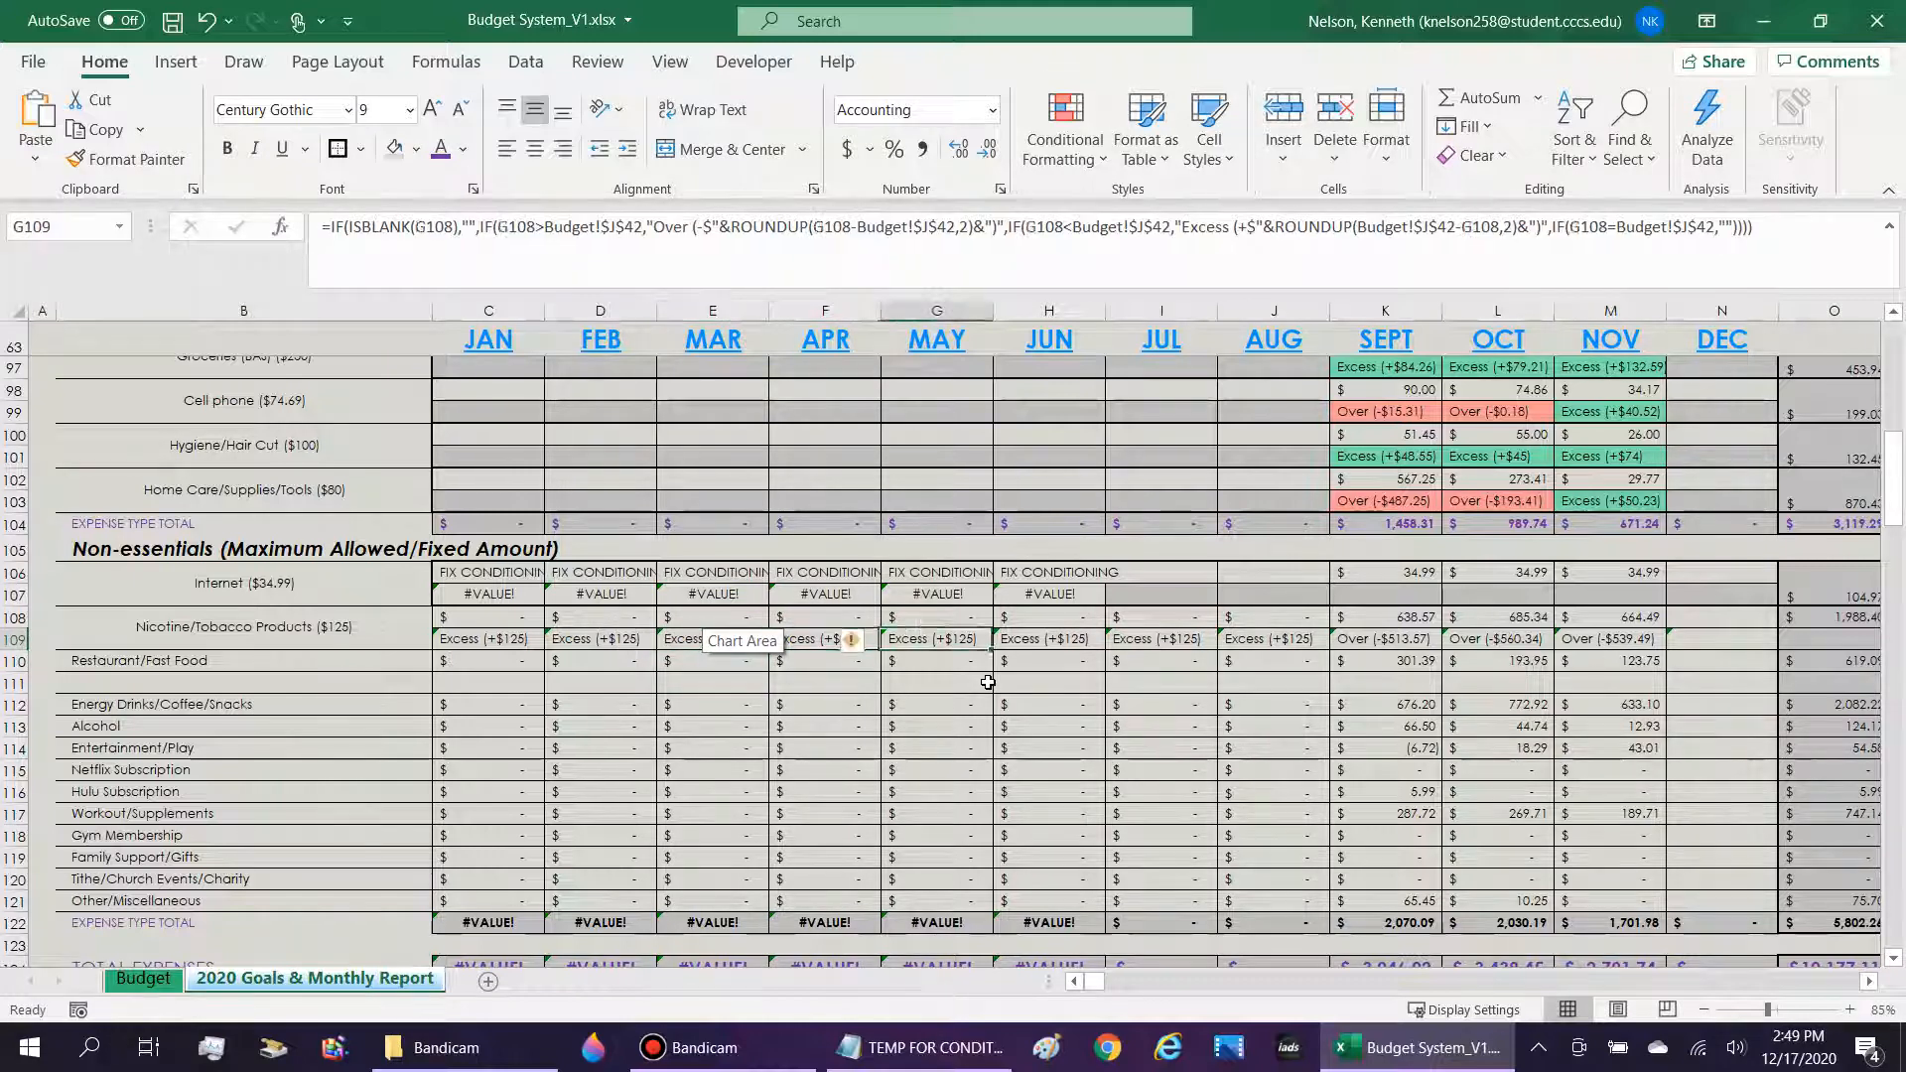
# Clear the January to August Nicotine/Tobacco Products amounts in C108:J108.
pyautogui.press('Up')
pyautogui.hotkey('shift', 'Left')
pyautogui.hotkey('shift', 'Left')
pyautogui.hotkey('shift', 'Left')
pyautogui.hotkey('shift', 'Left')
pyautogui.hotkey('shift', 'Left')
pyautogui.hotkey('shift', 'Left')
pyautogui.hotkey('shift', 'Left')
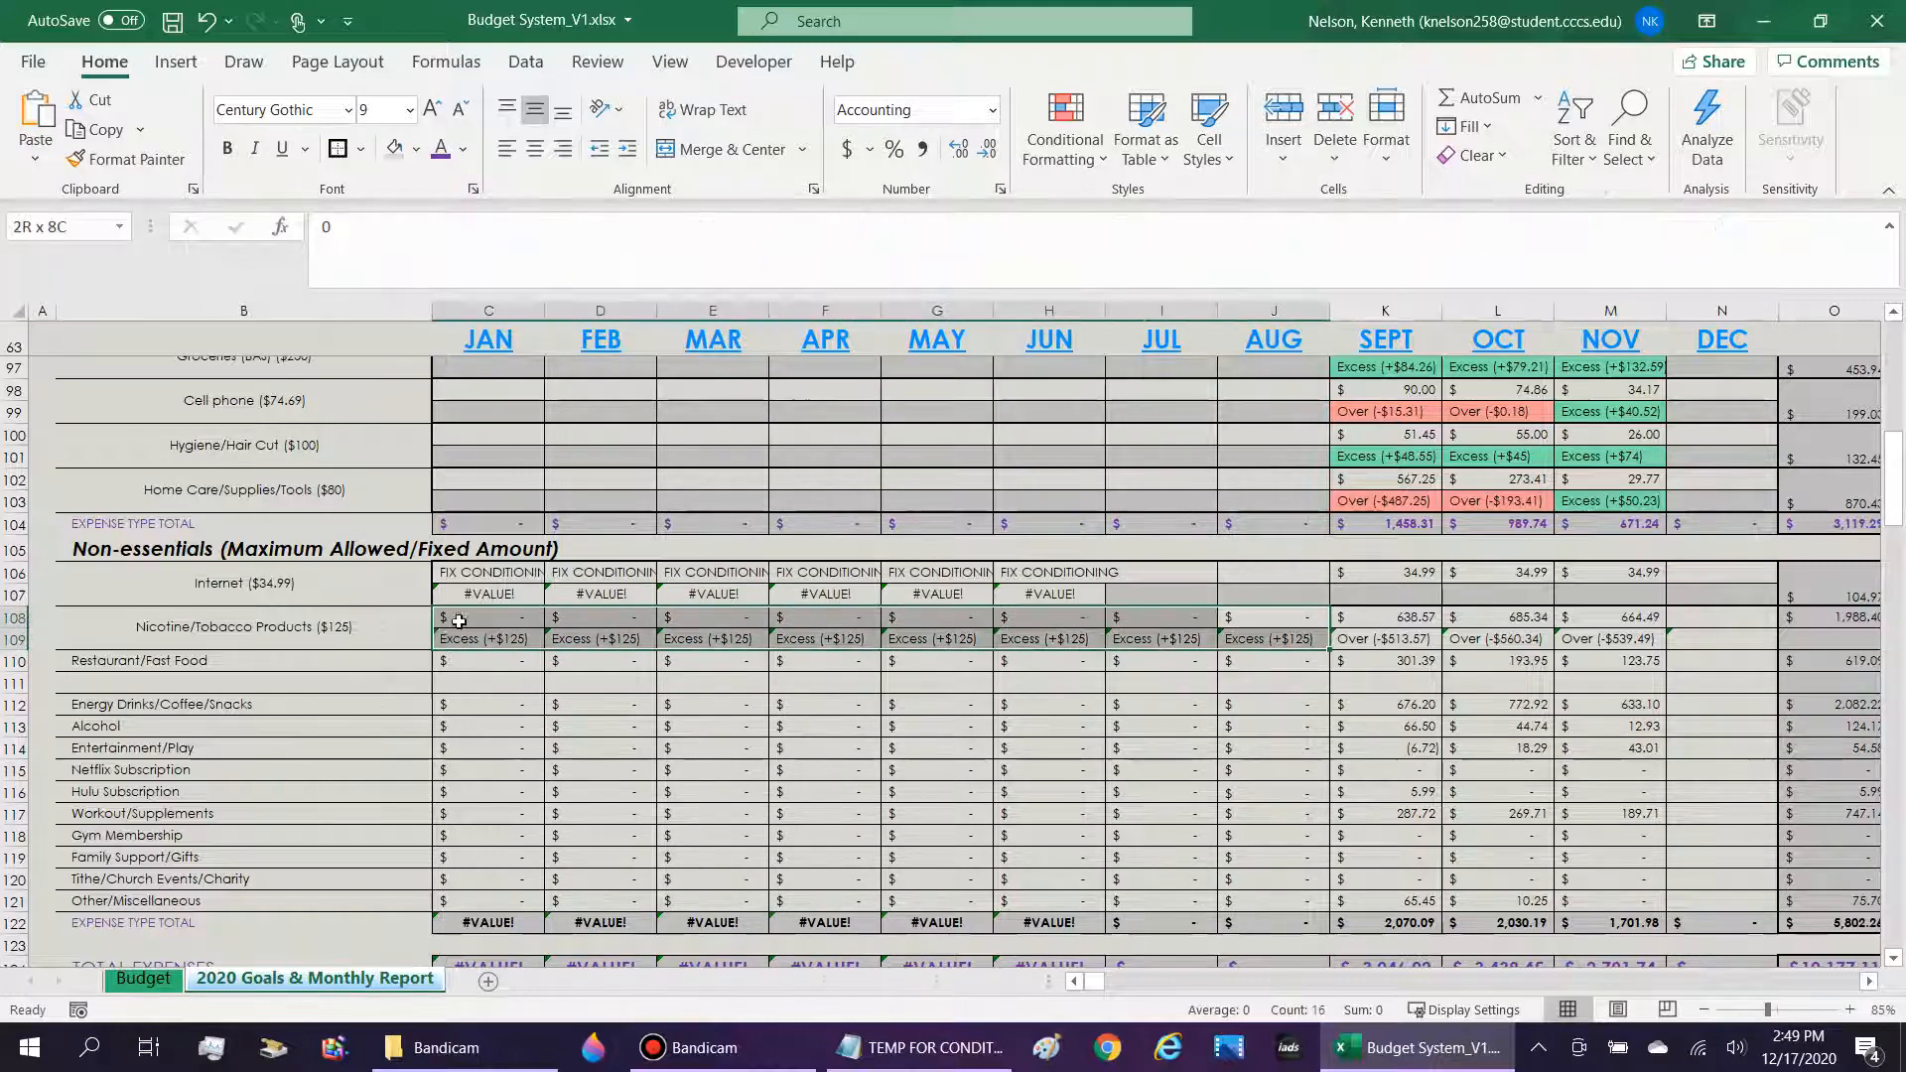
pyautogui.press('Delete')
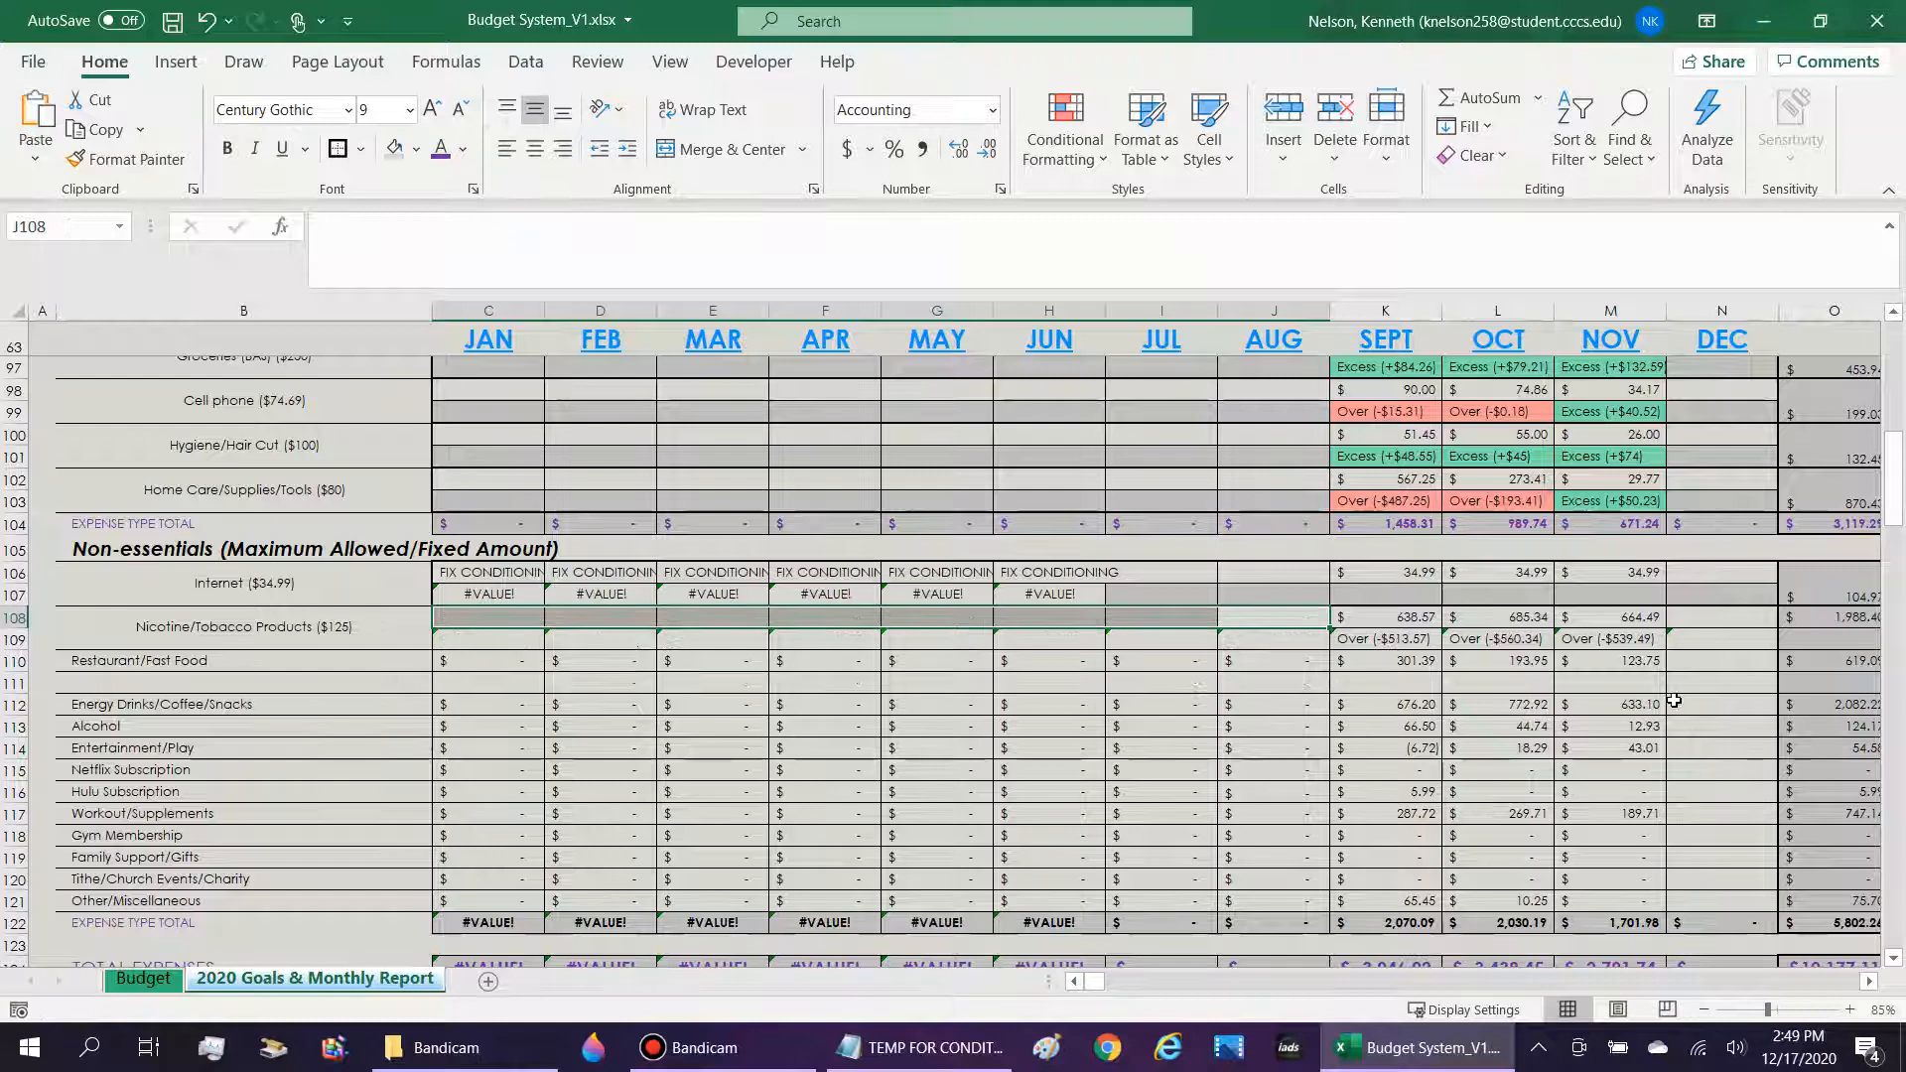
# Add a formula-based conditional formatting rule to N109 that searches $N$109 for "Excess" and applies a light green fill.
pyautogui.click(1734, 640)
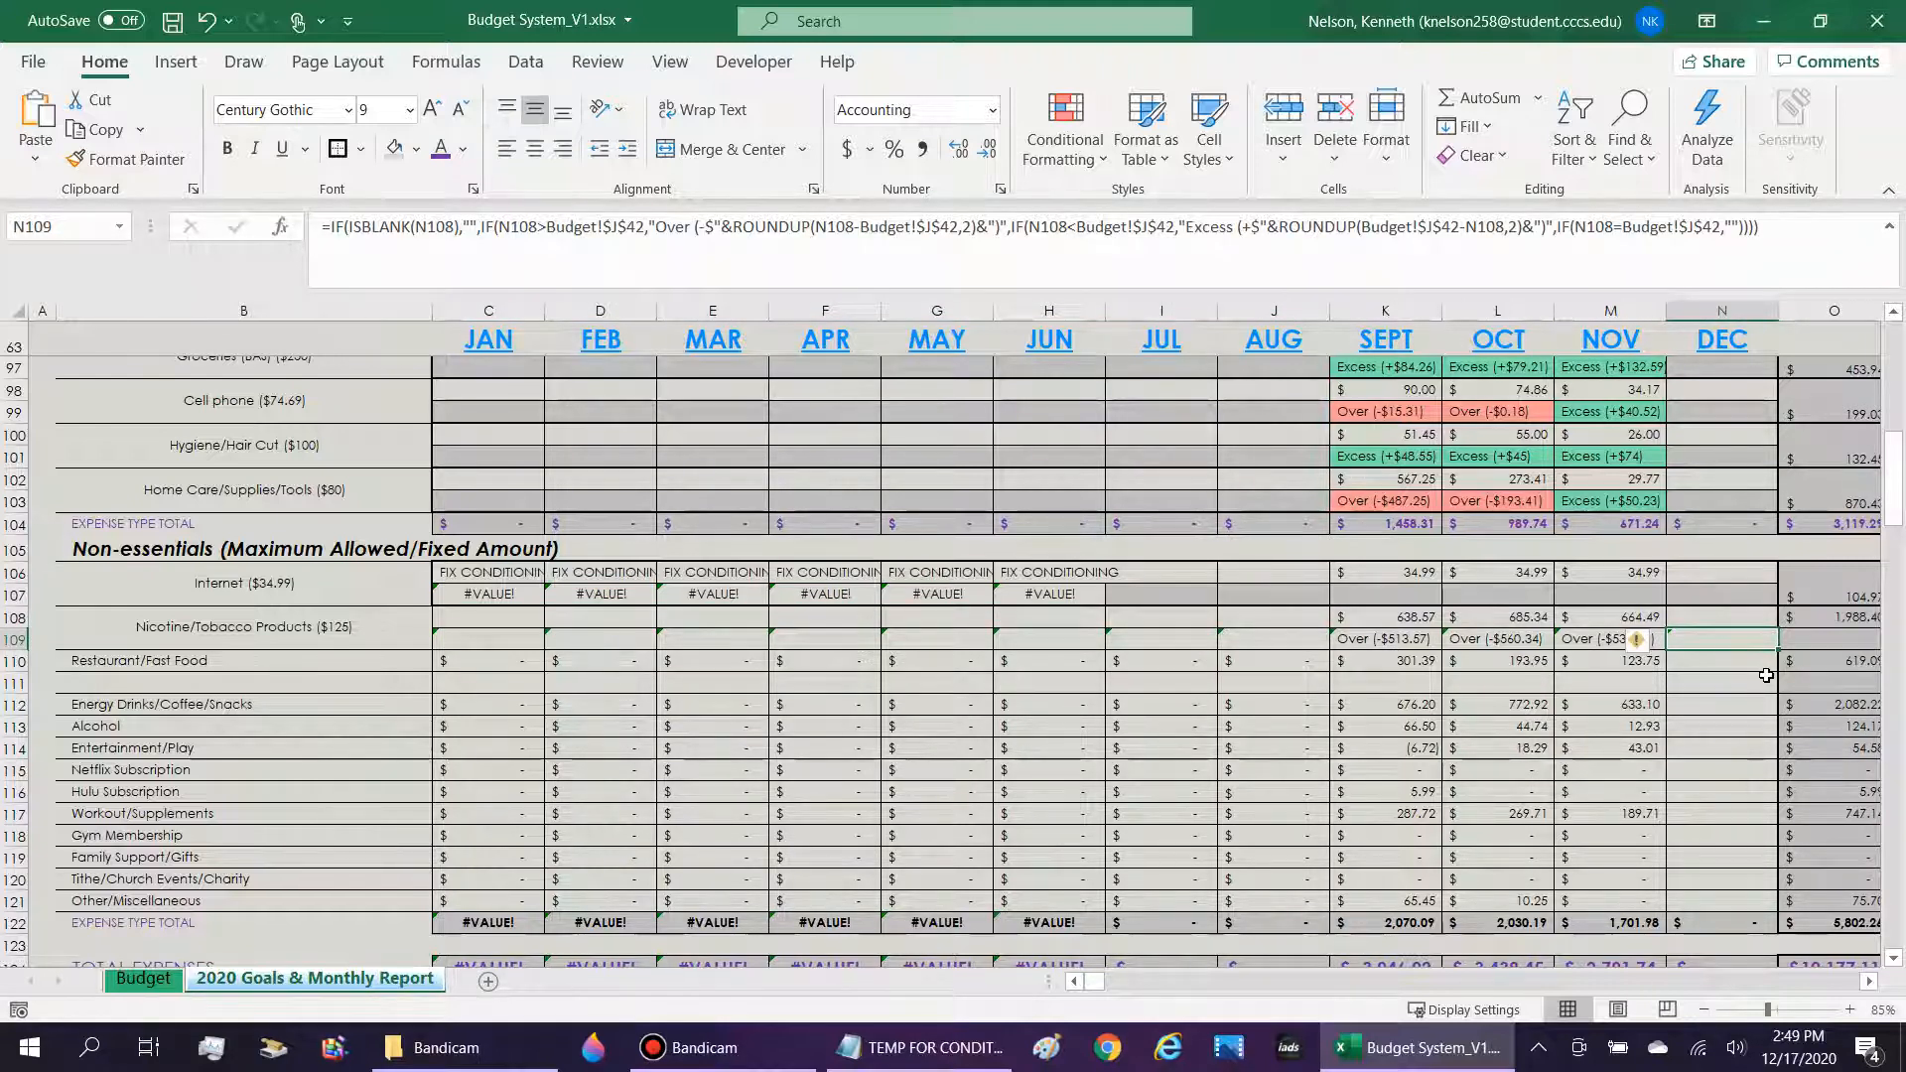
pyautogui.click(1092, 154)
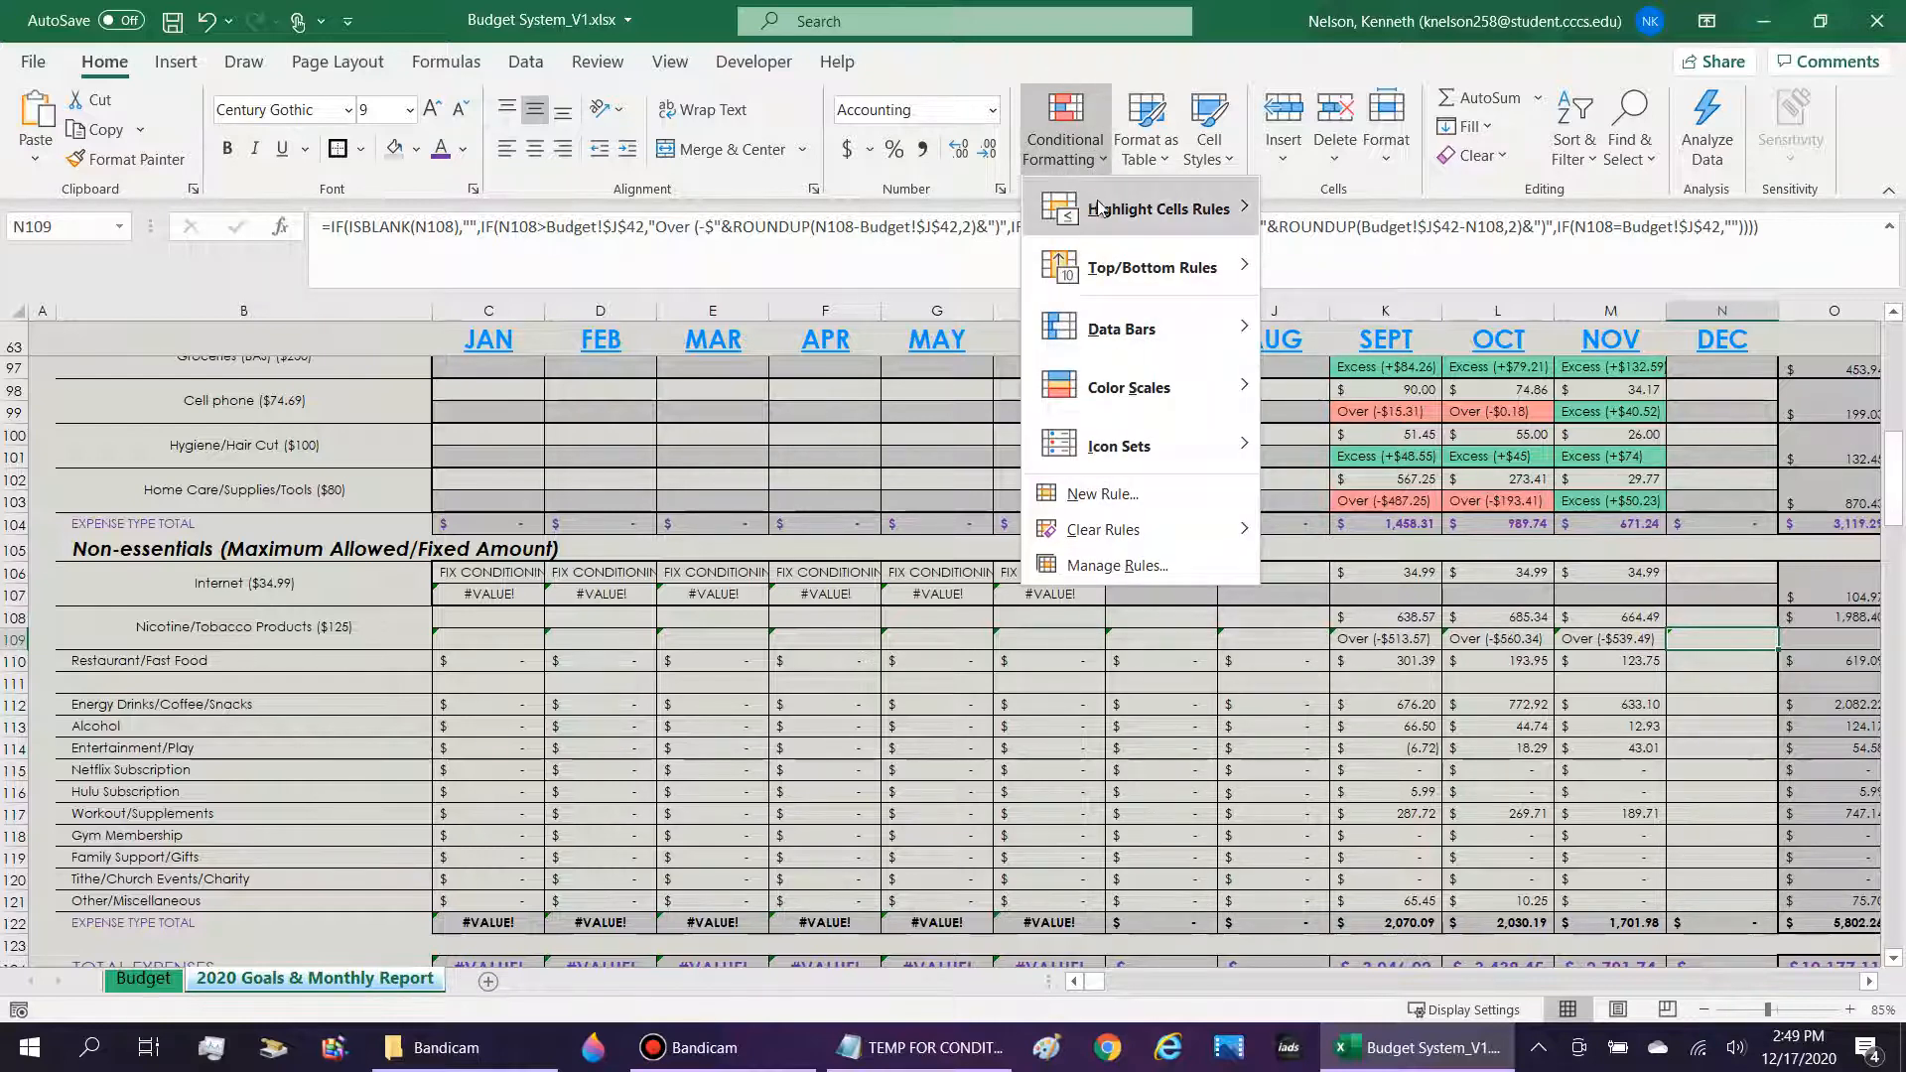
pyautogui.moveTo(1104, 213)
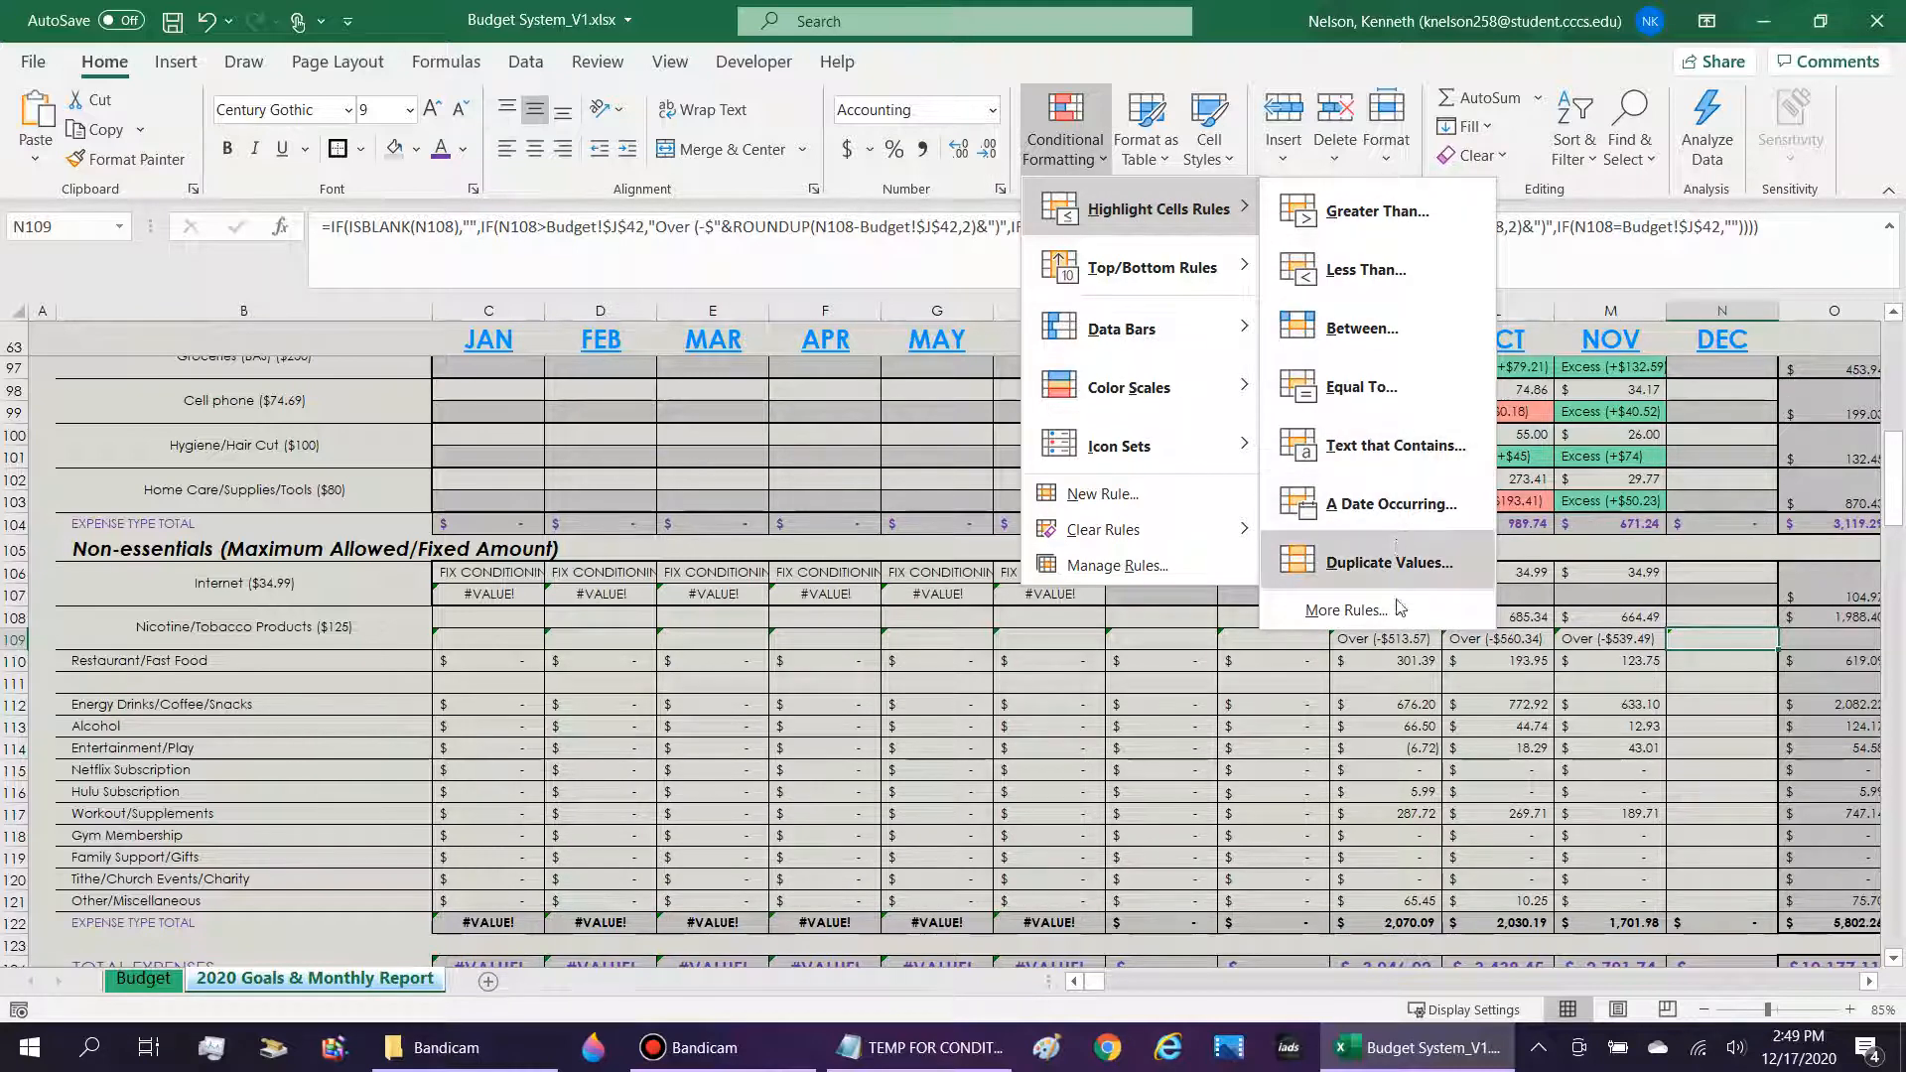
pyautogui.click(1346, 610)
pyautogui.click(596, 394)
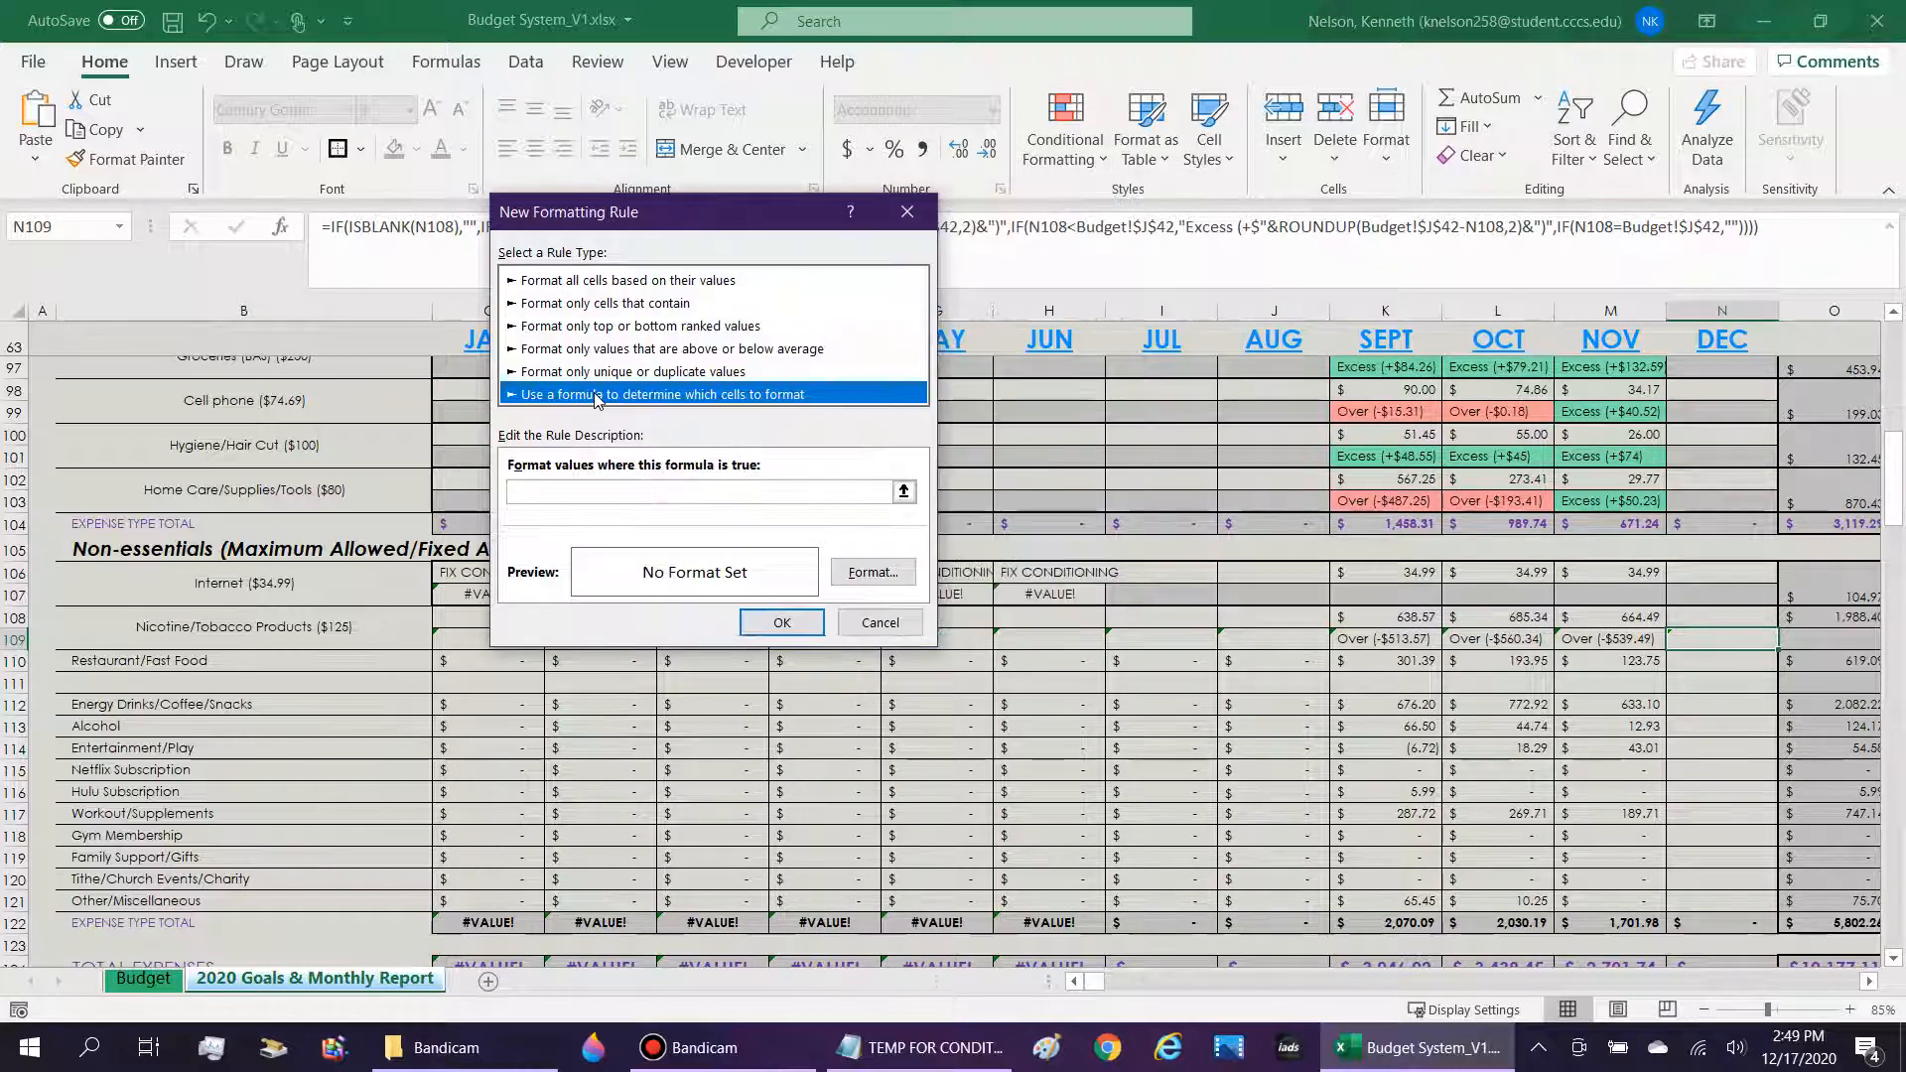
pyautogui.click(670, 498)
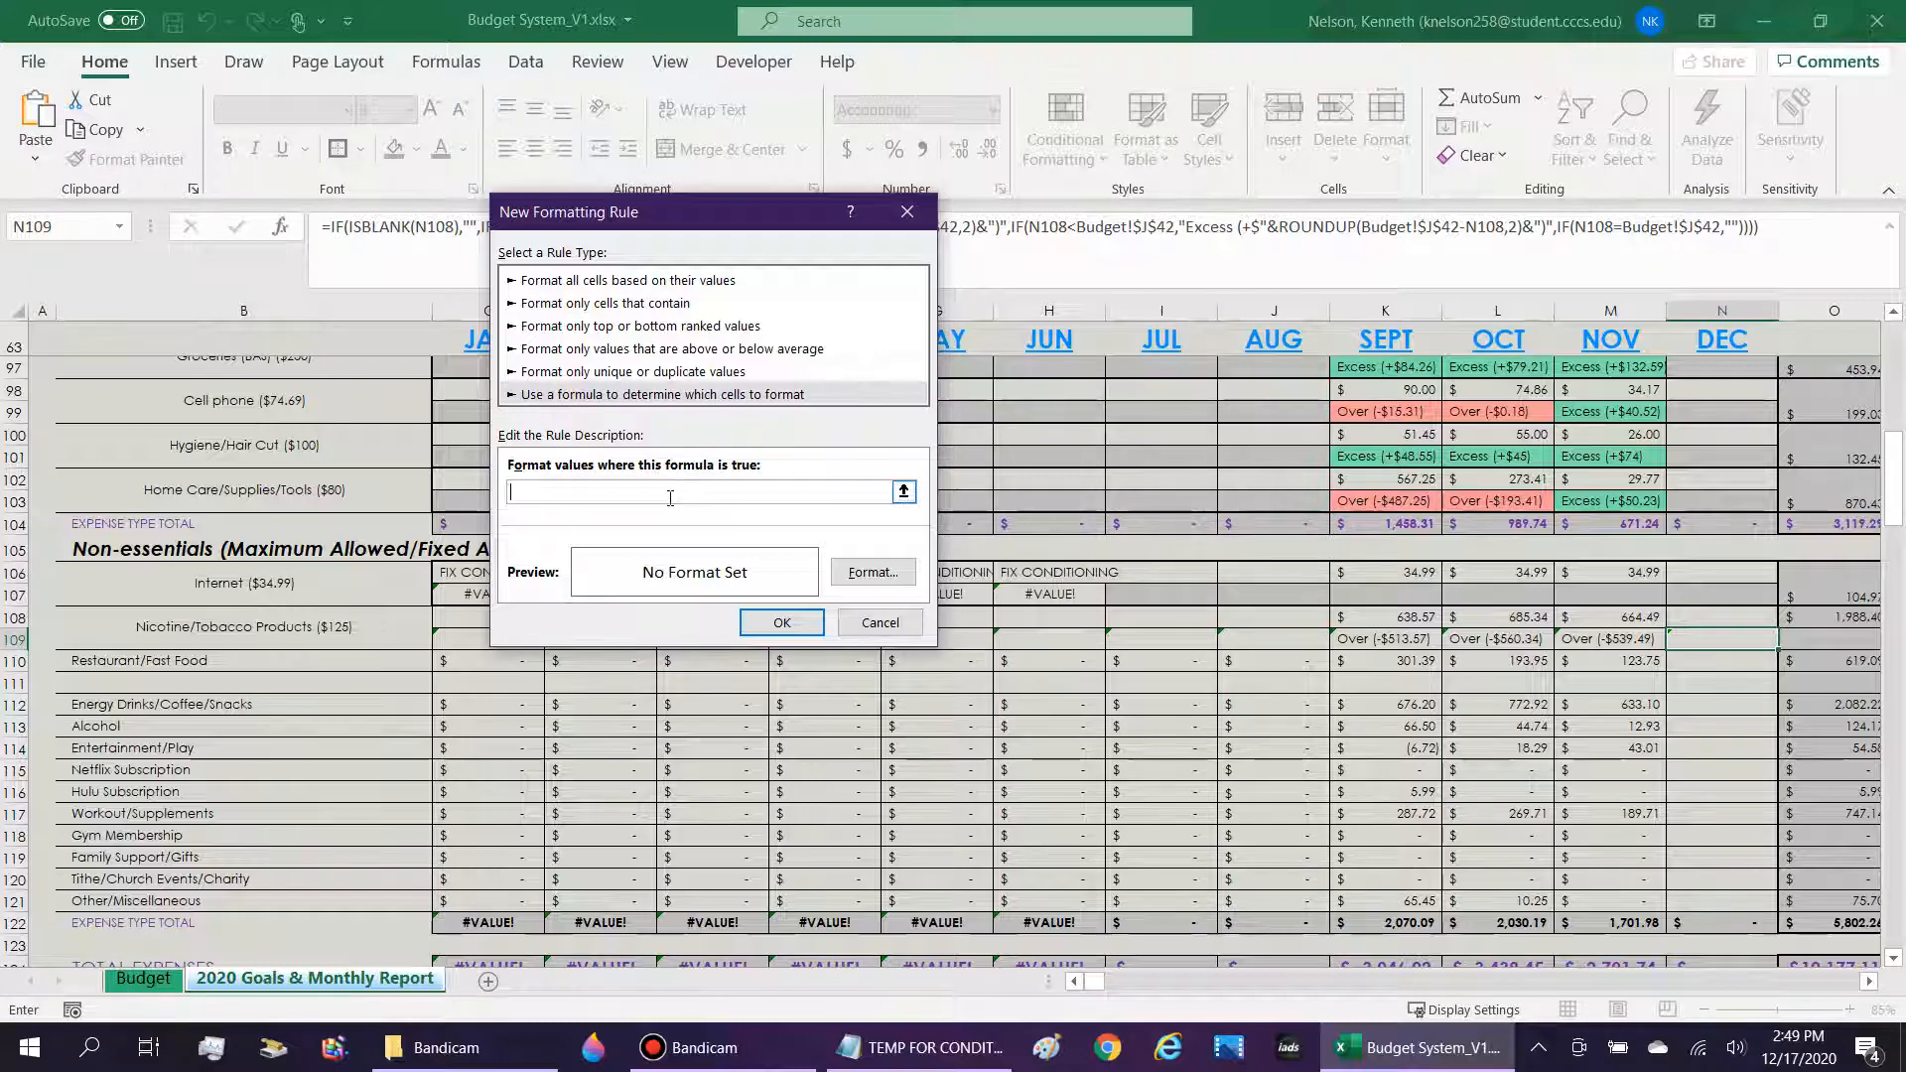
pyautogui.write('=search("Excess",')
pyautogui.click(1722, 640)
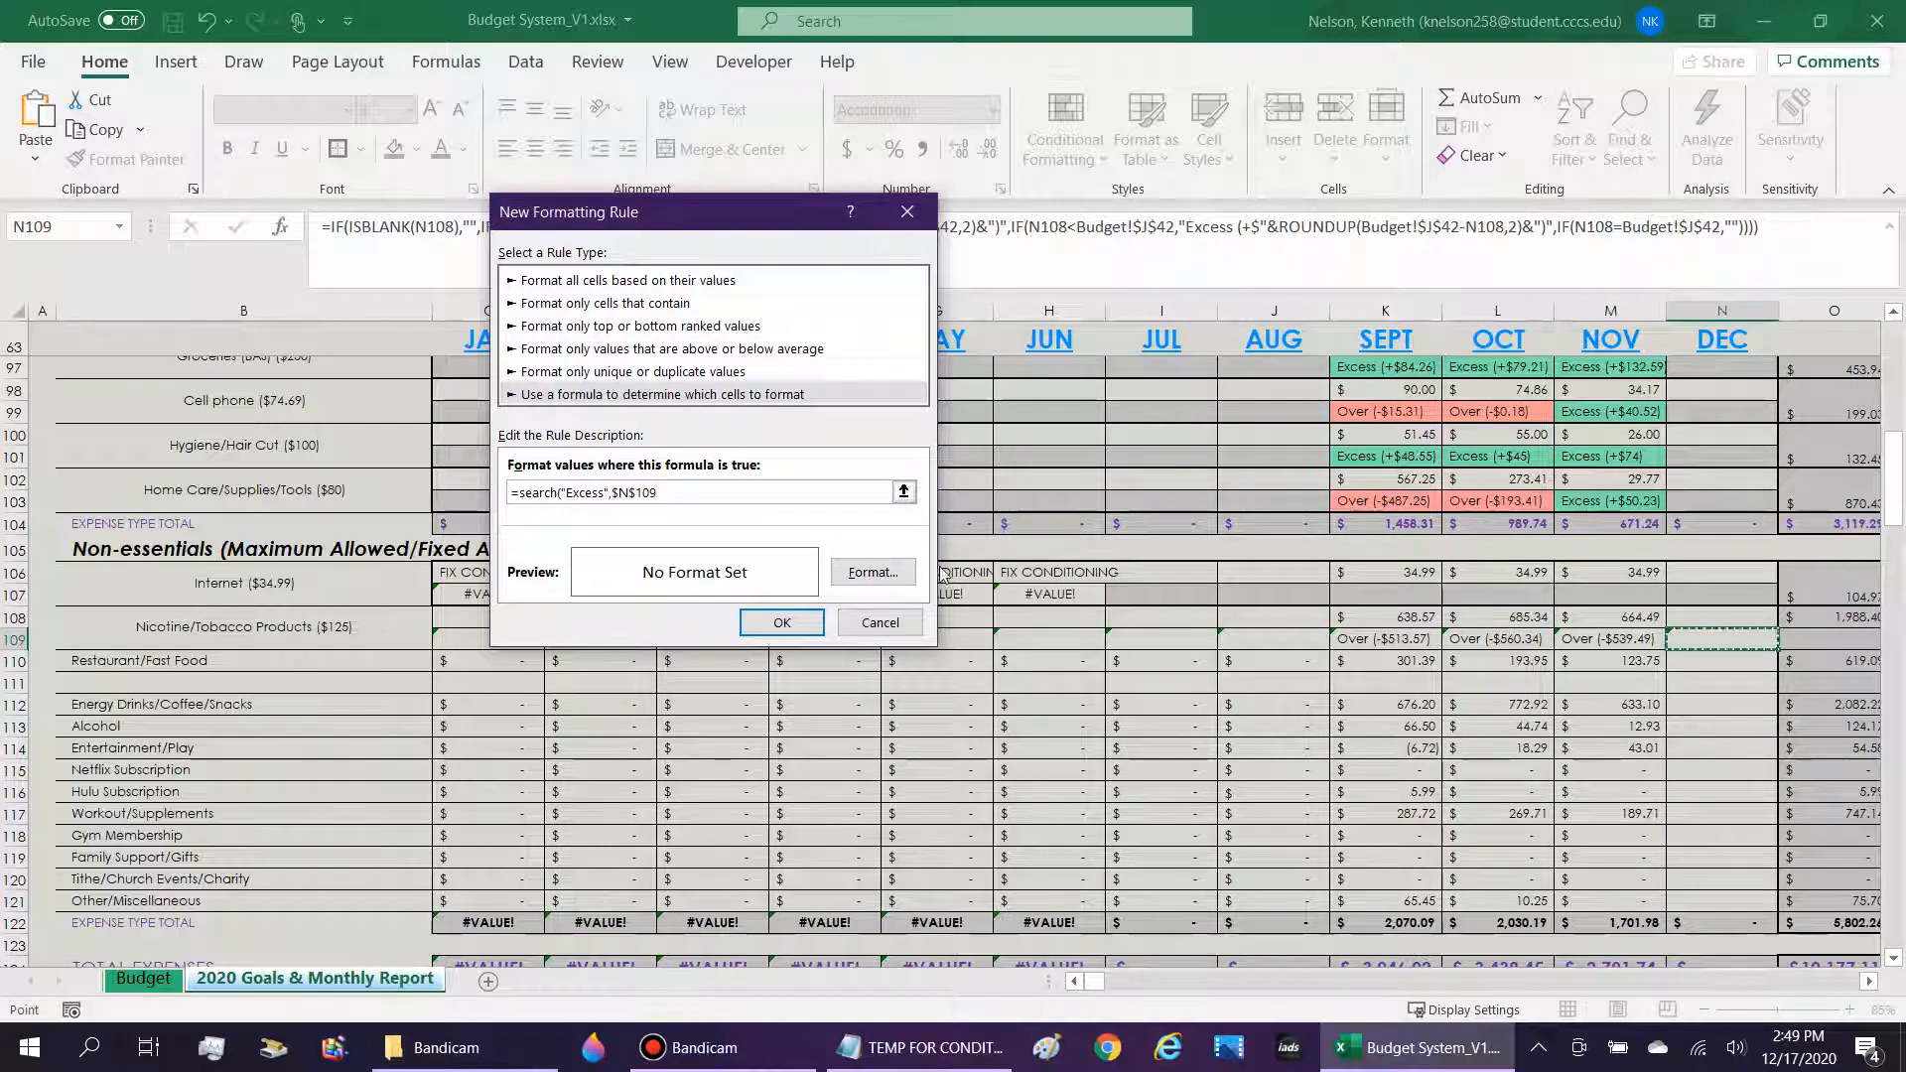
pyautogui.click(848, 574)
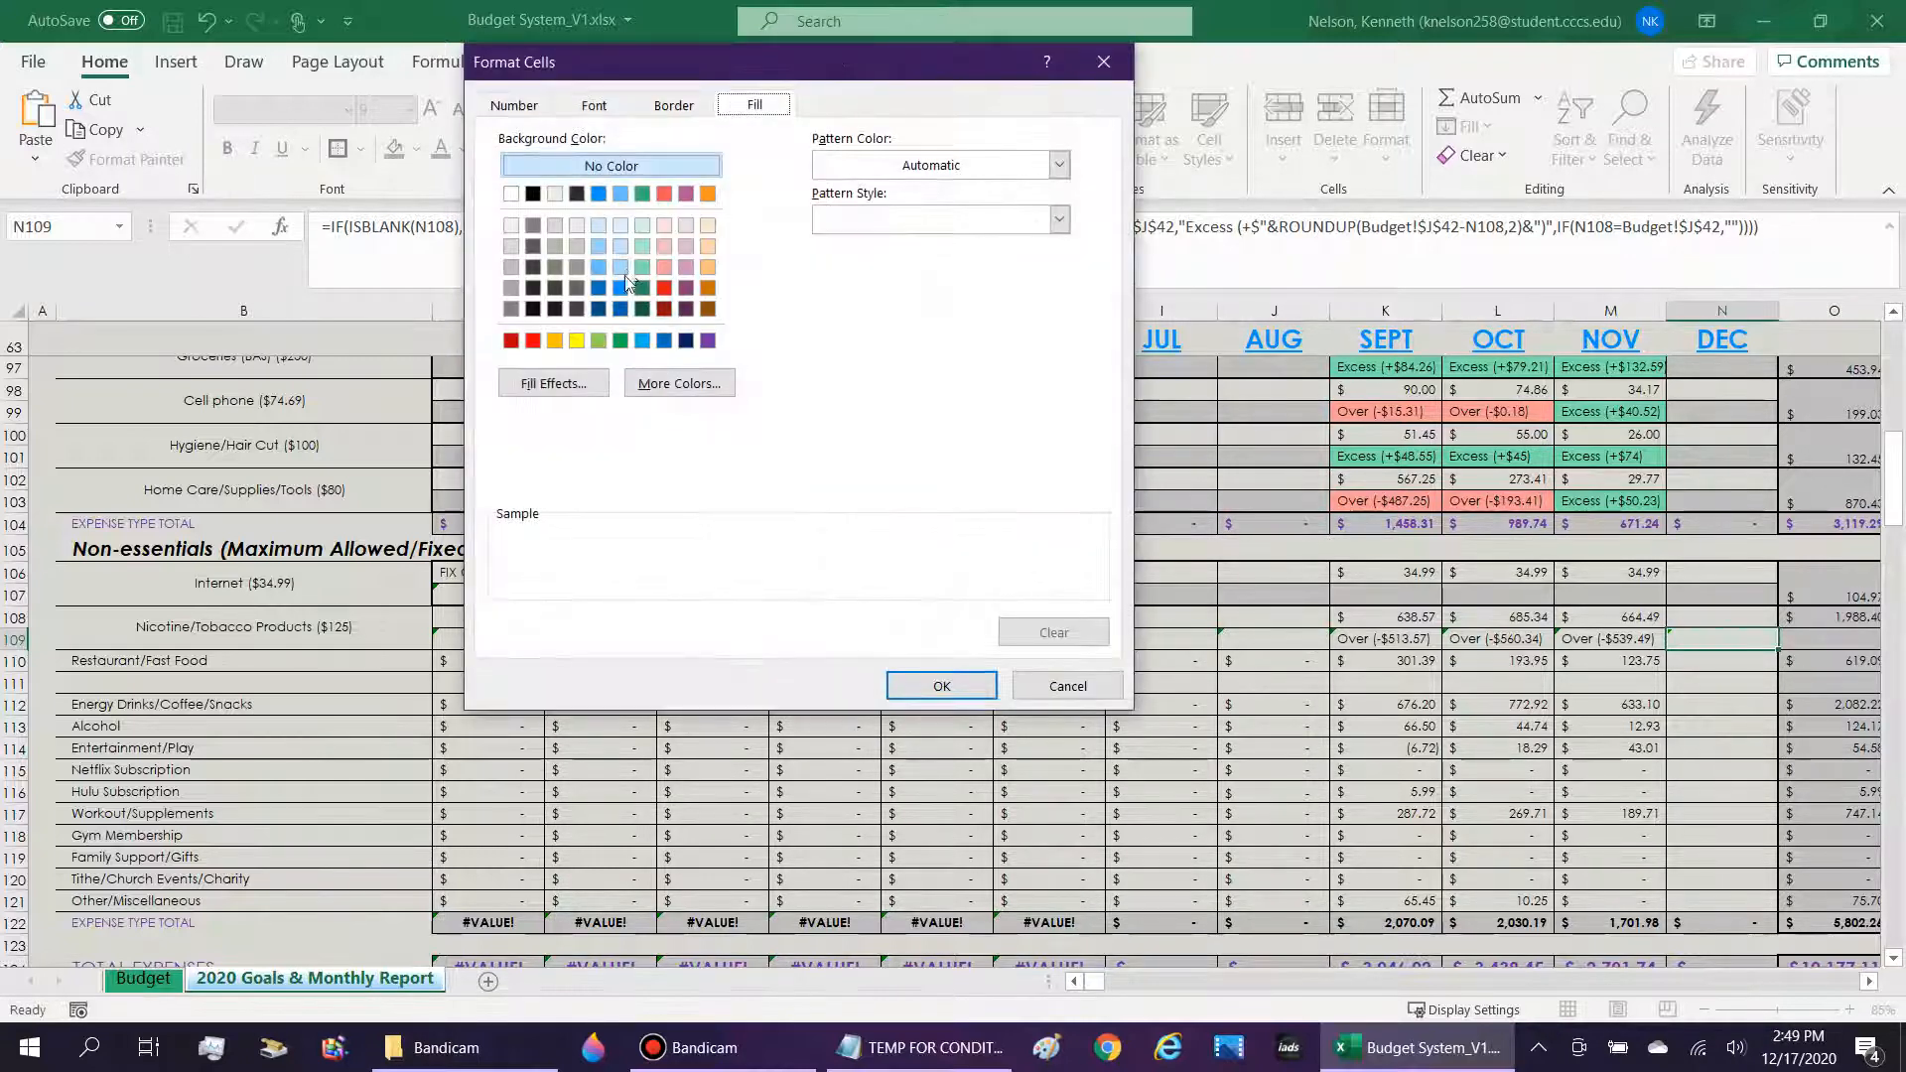
pyautogui.click(641, 267)
pyautogui.click(936, 683)
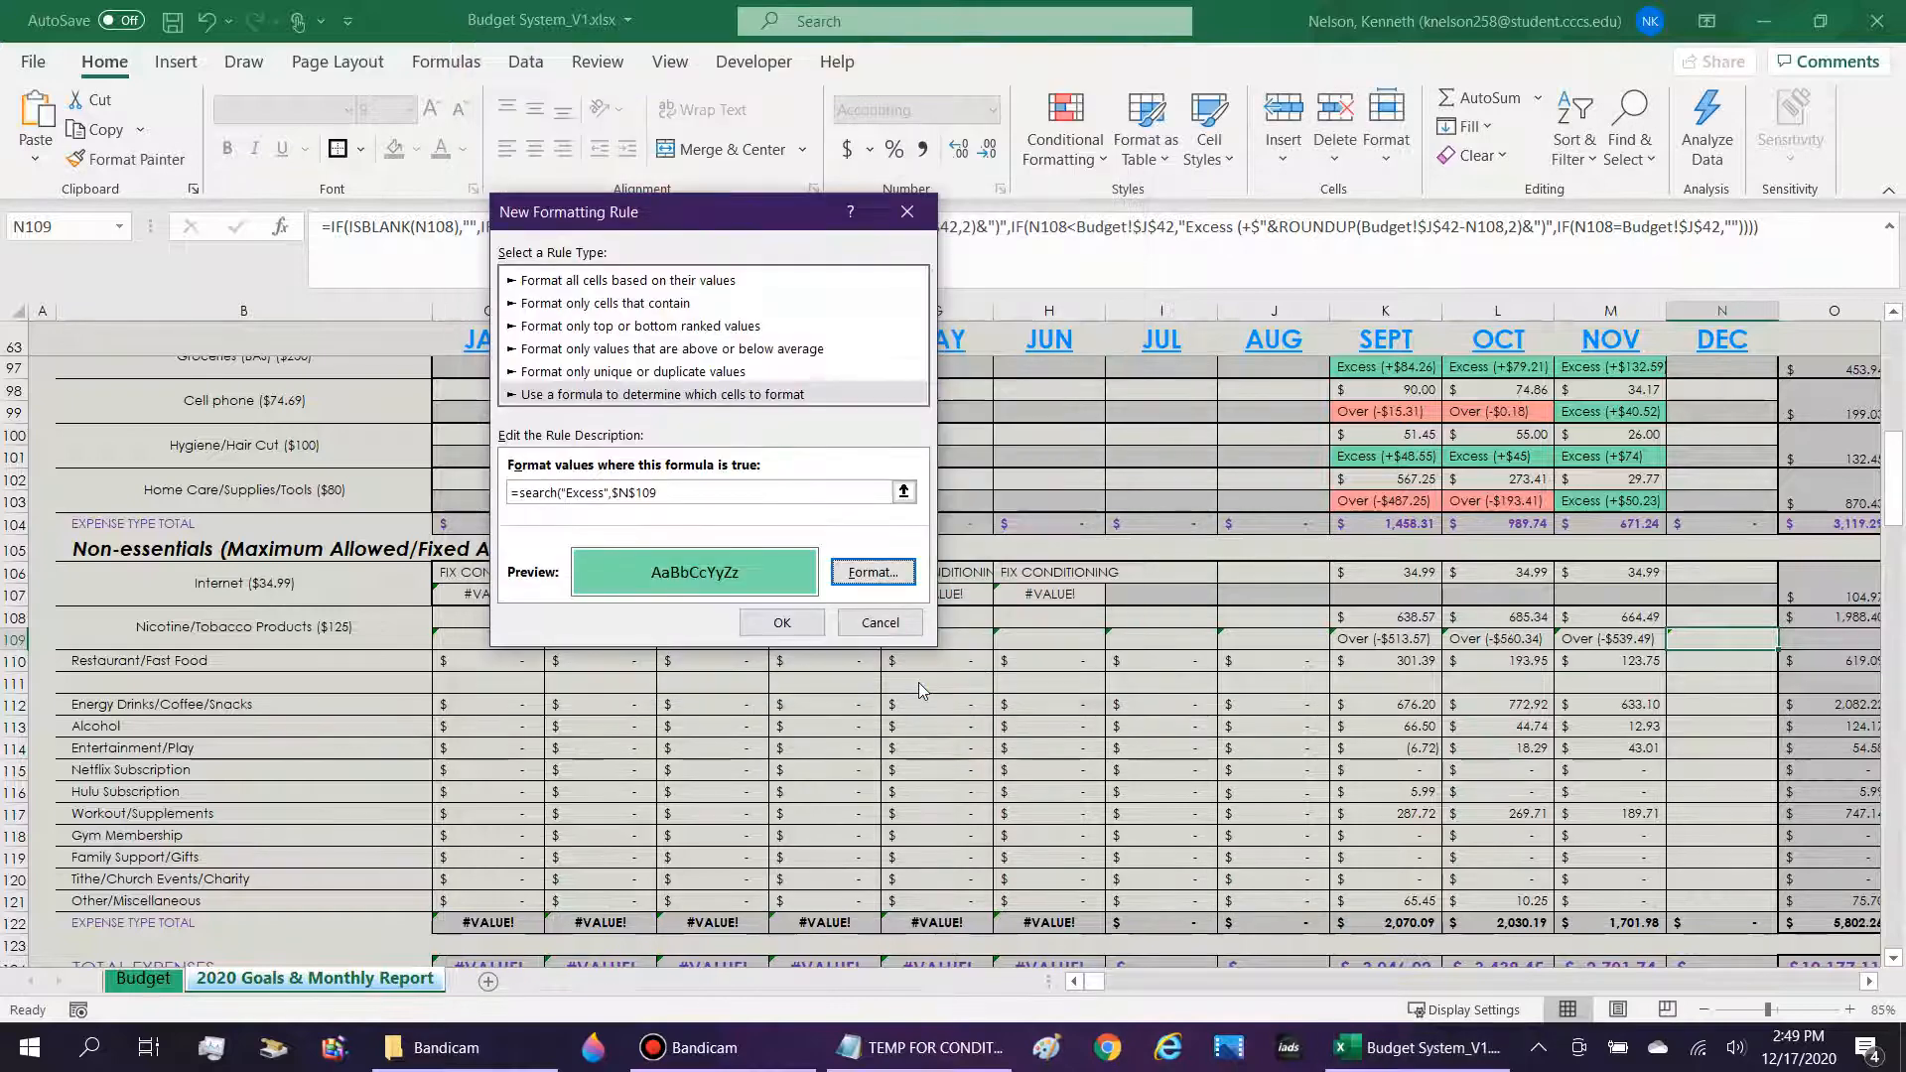
pyautogui.click(782, 623)
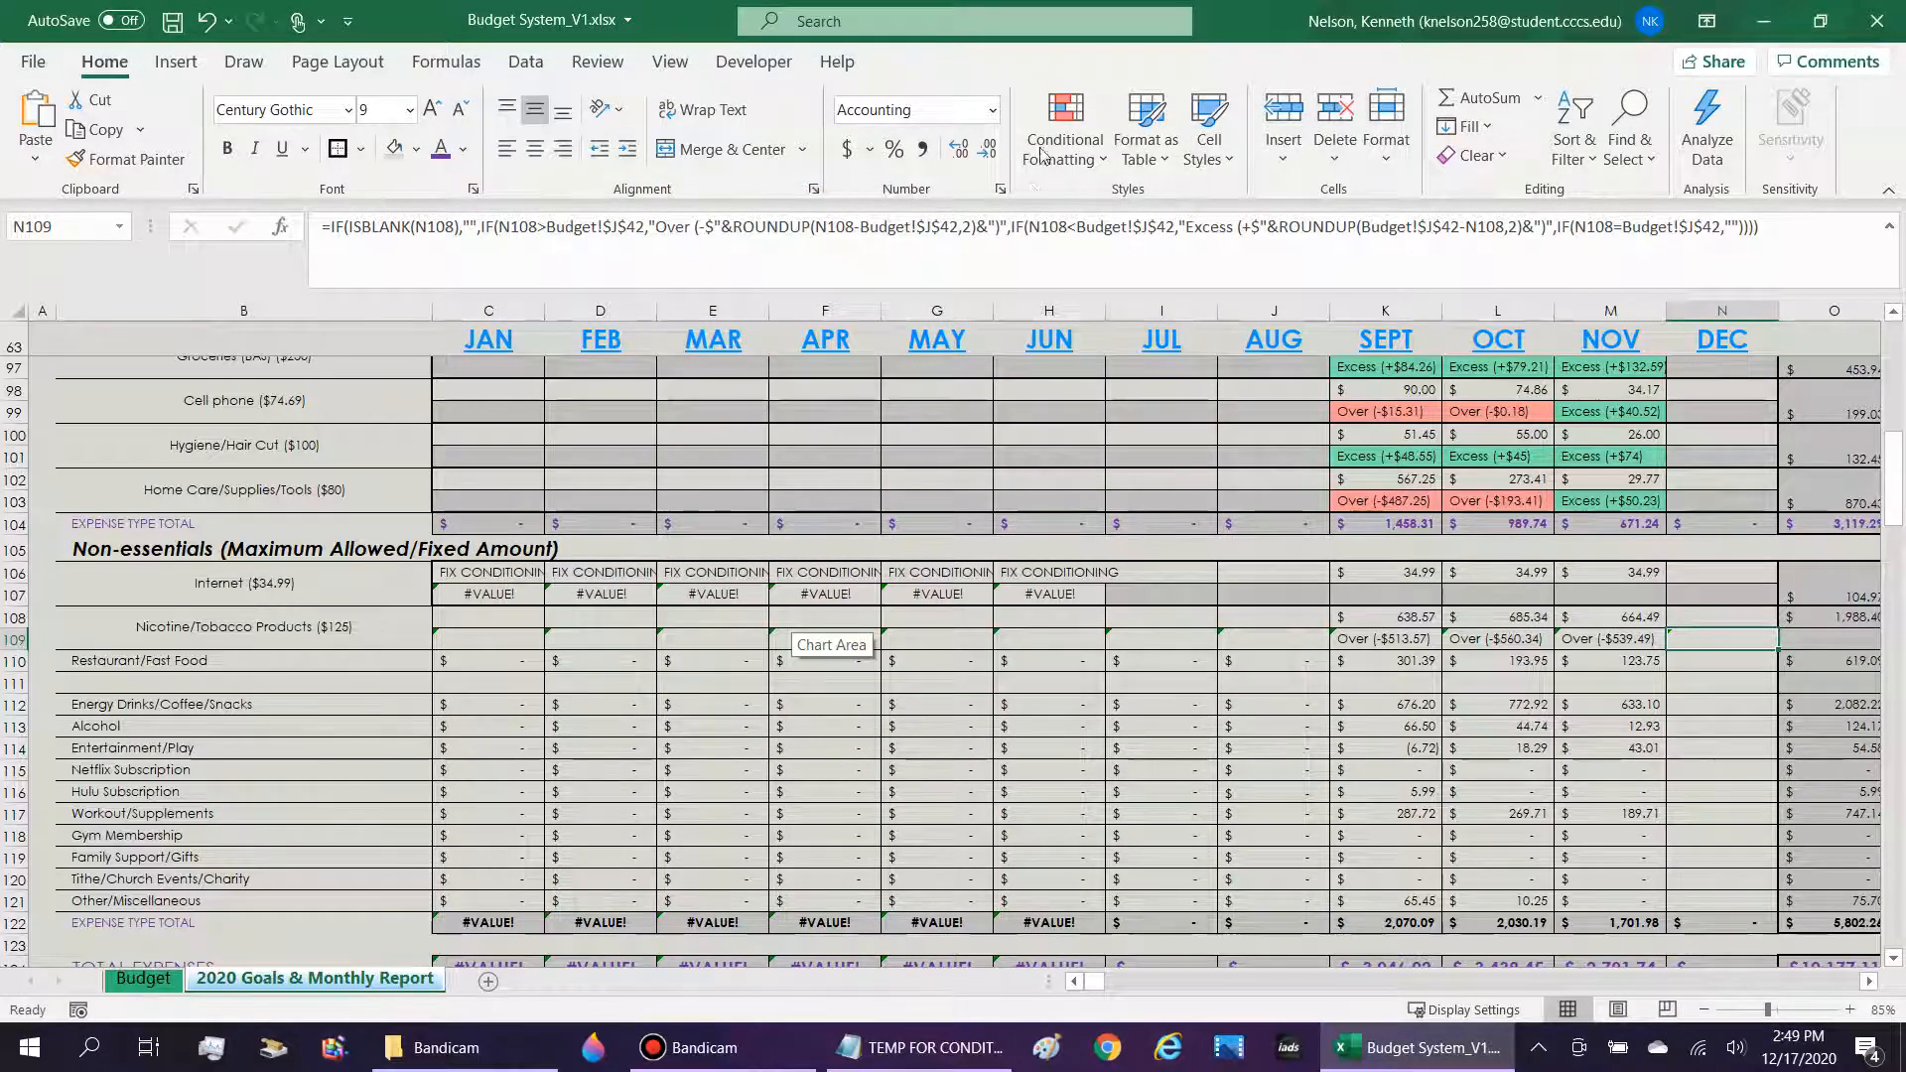
# Add a second formula-based conditional formatting rule to N109 that searches $N$109 for "Over" and applies a light red fill.
pyautogui.click(1065, 129)
pyautogui.moveTo(1157, 209)
pyautogui.click(1394, 599)
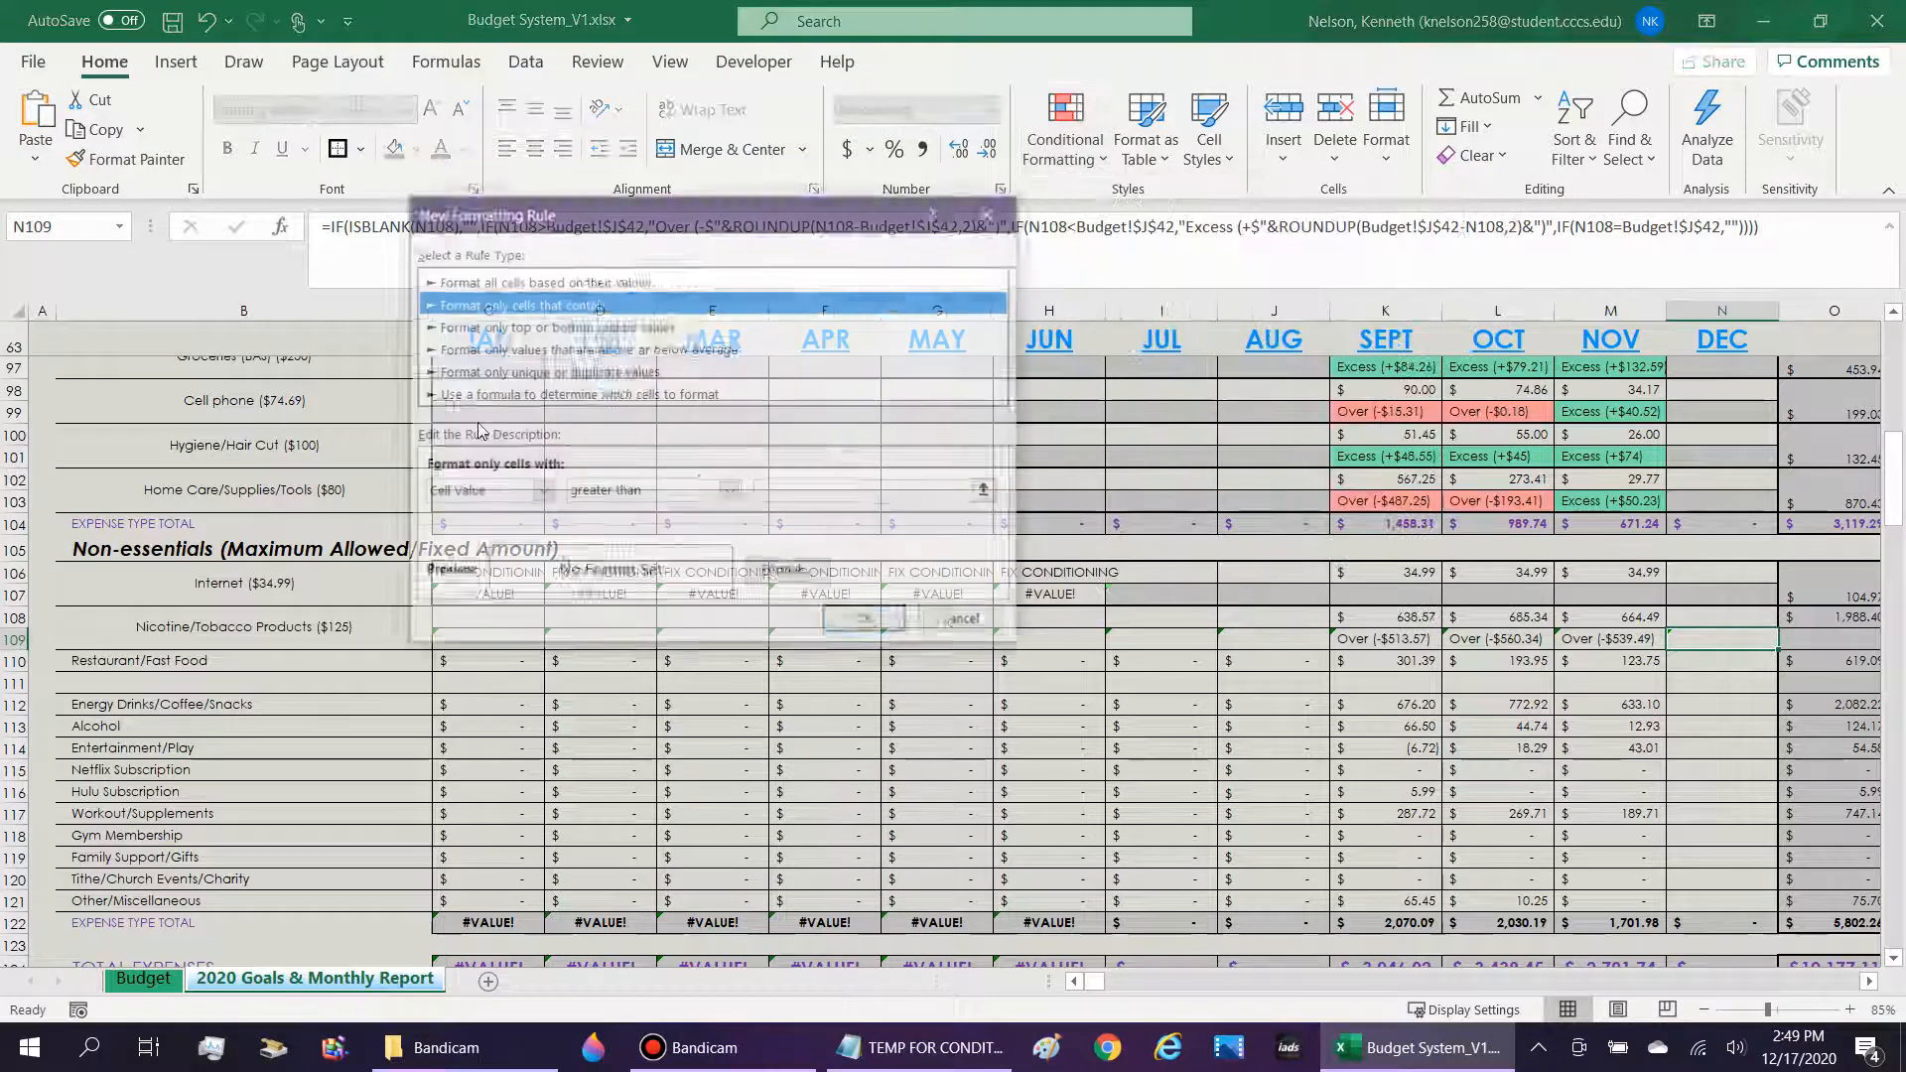
pyautogui.click(498, 394)
pyautogui.click(524, 489)
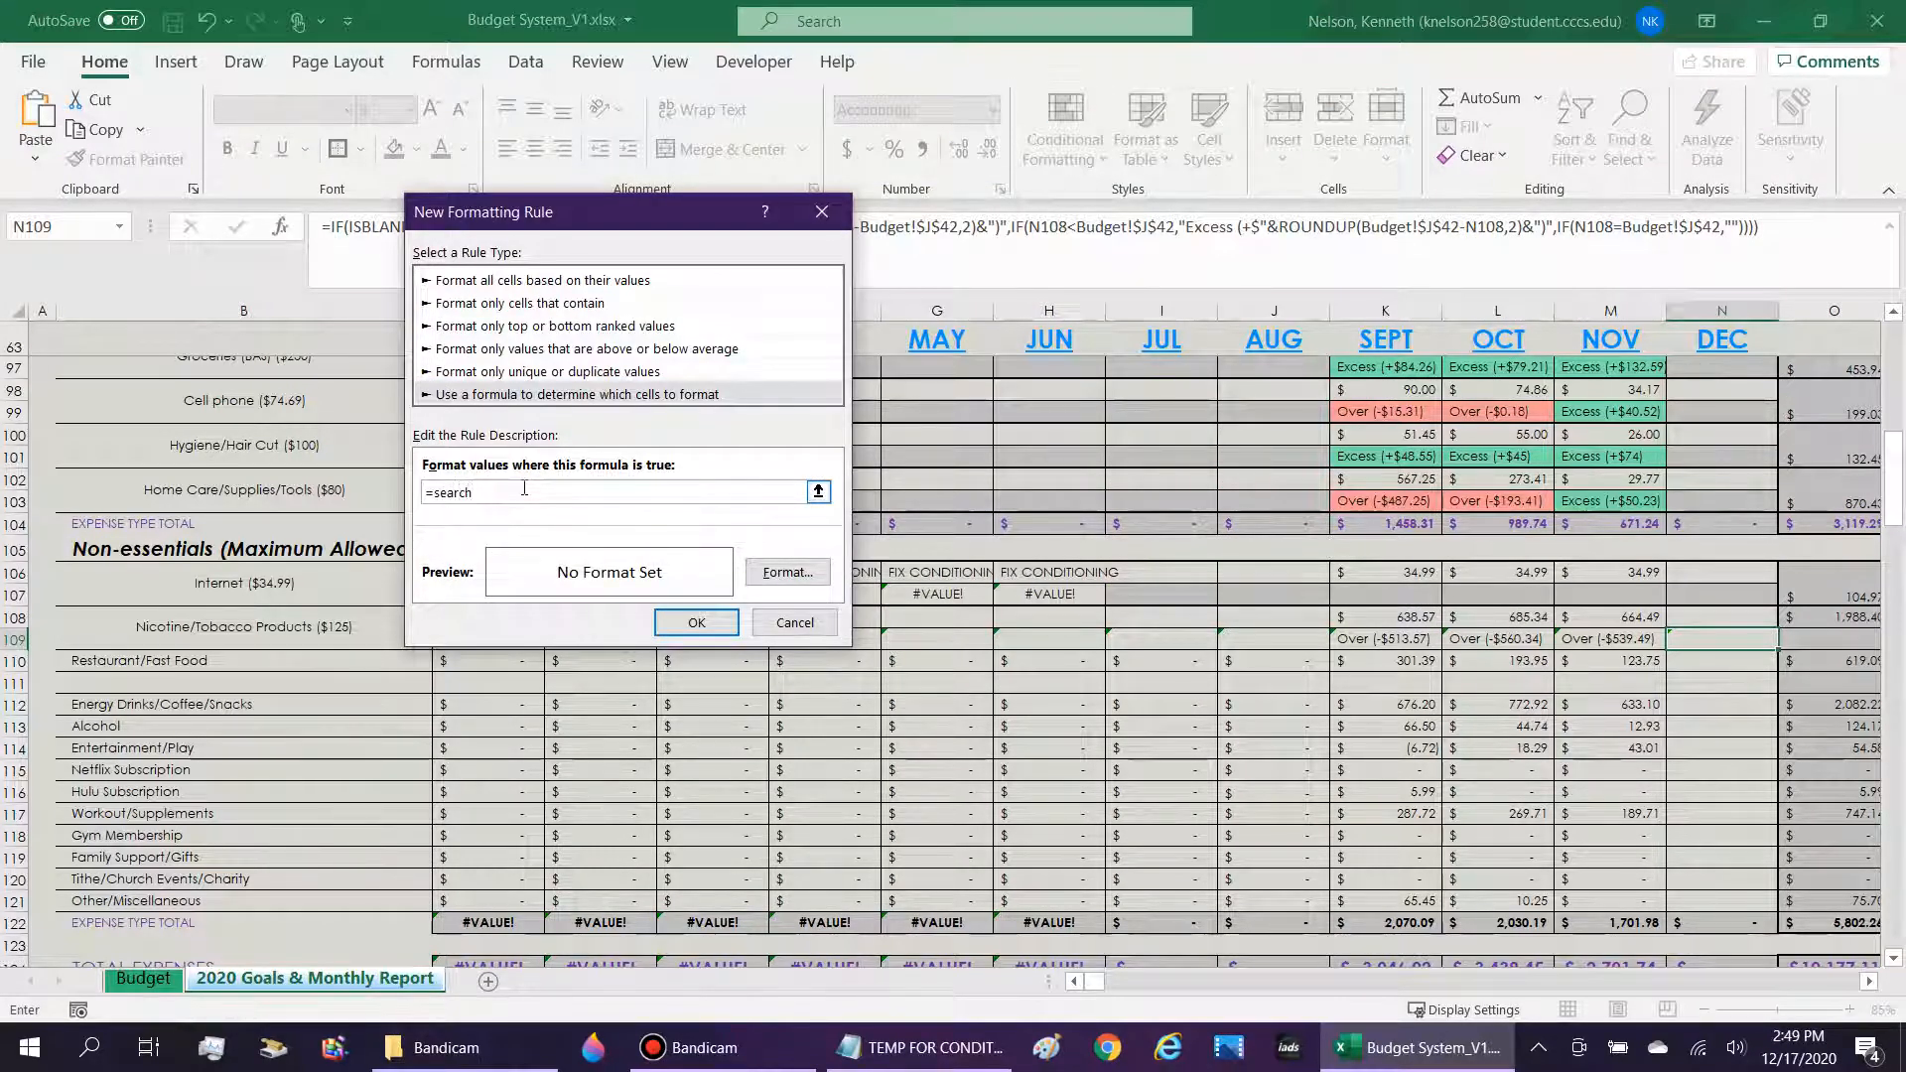
pyautogui.write('=search("Over",$N$109')
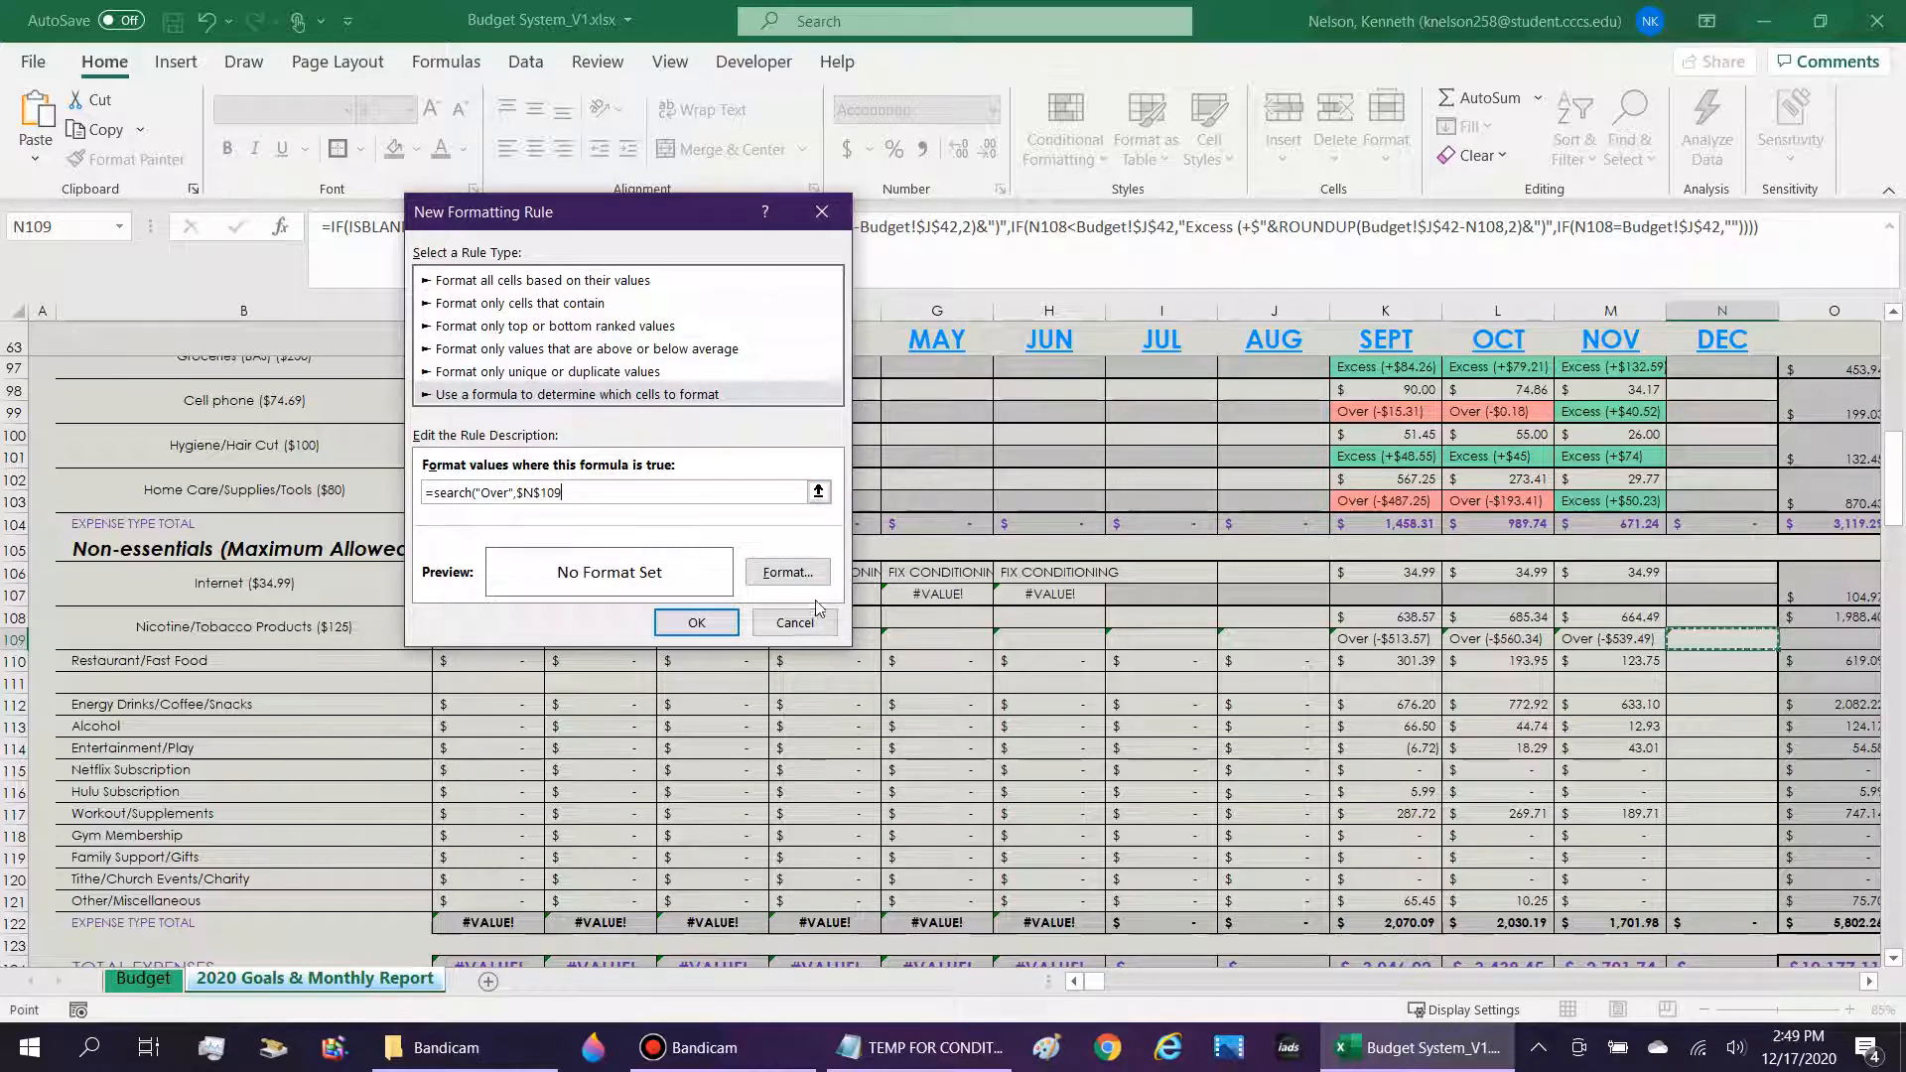
pyautogui.click(787, 573)
pyautogui.click(579, 266)
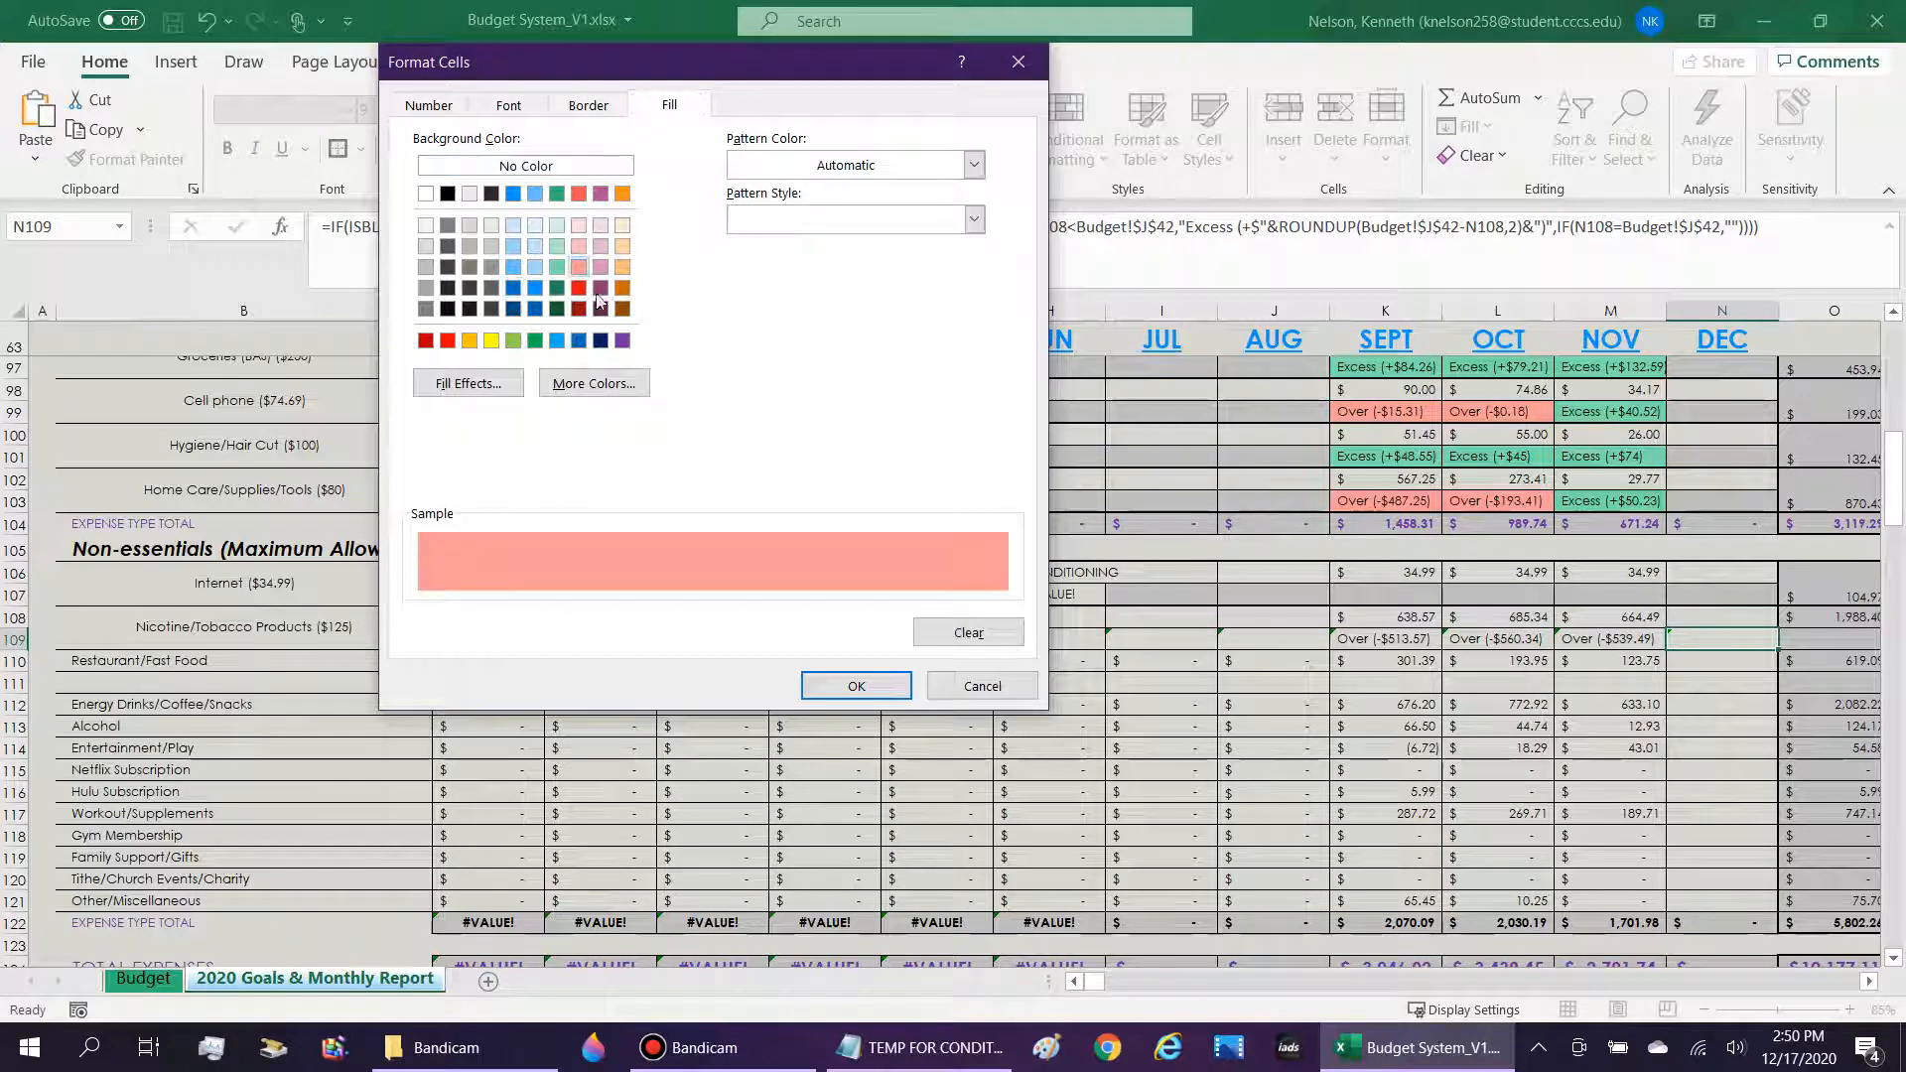
pyautogui.click(856, 685)
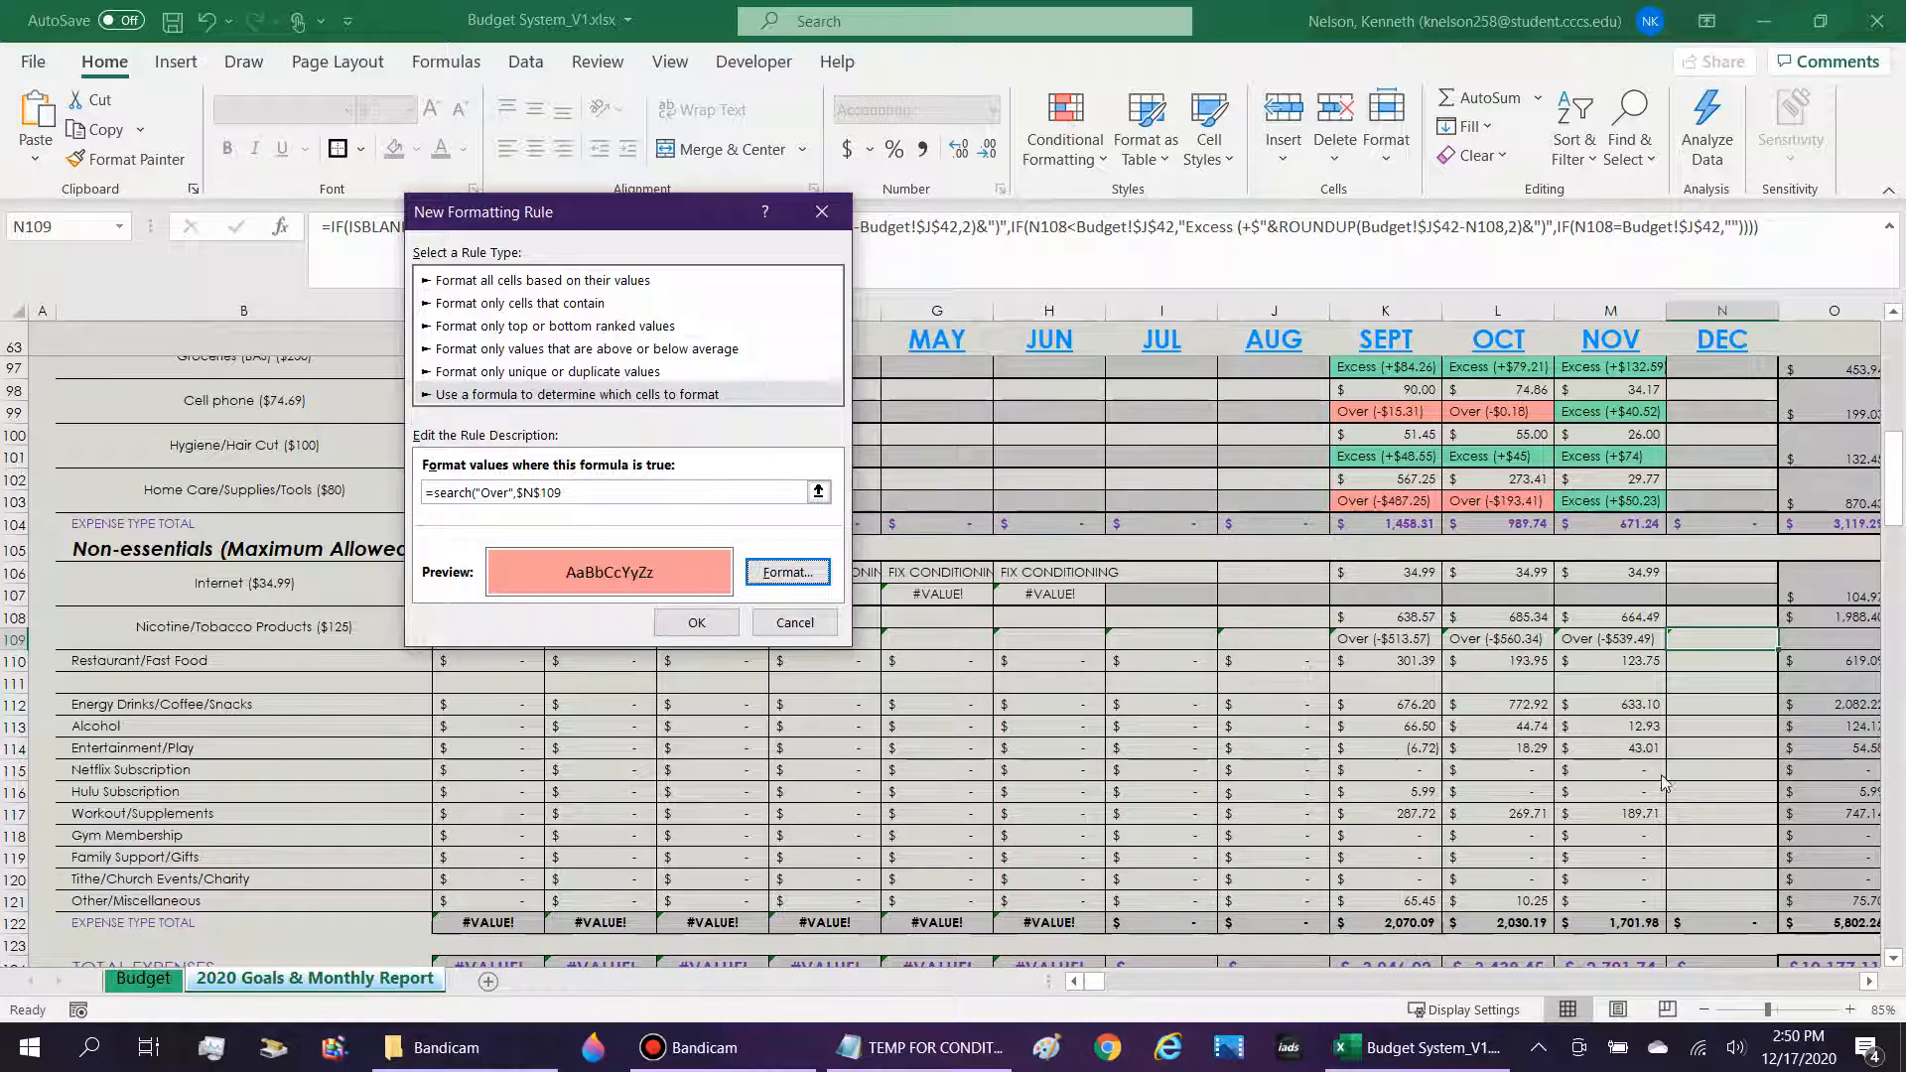
pyautogui.moveTo(475, 493); pyautogui.dragTo(516, 493)
pyautogui.click(696, 623)
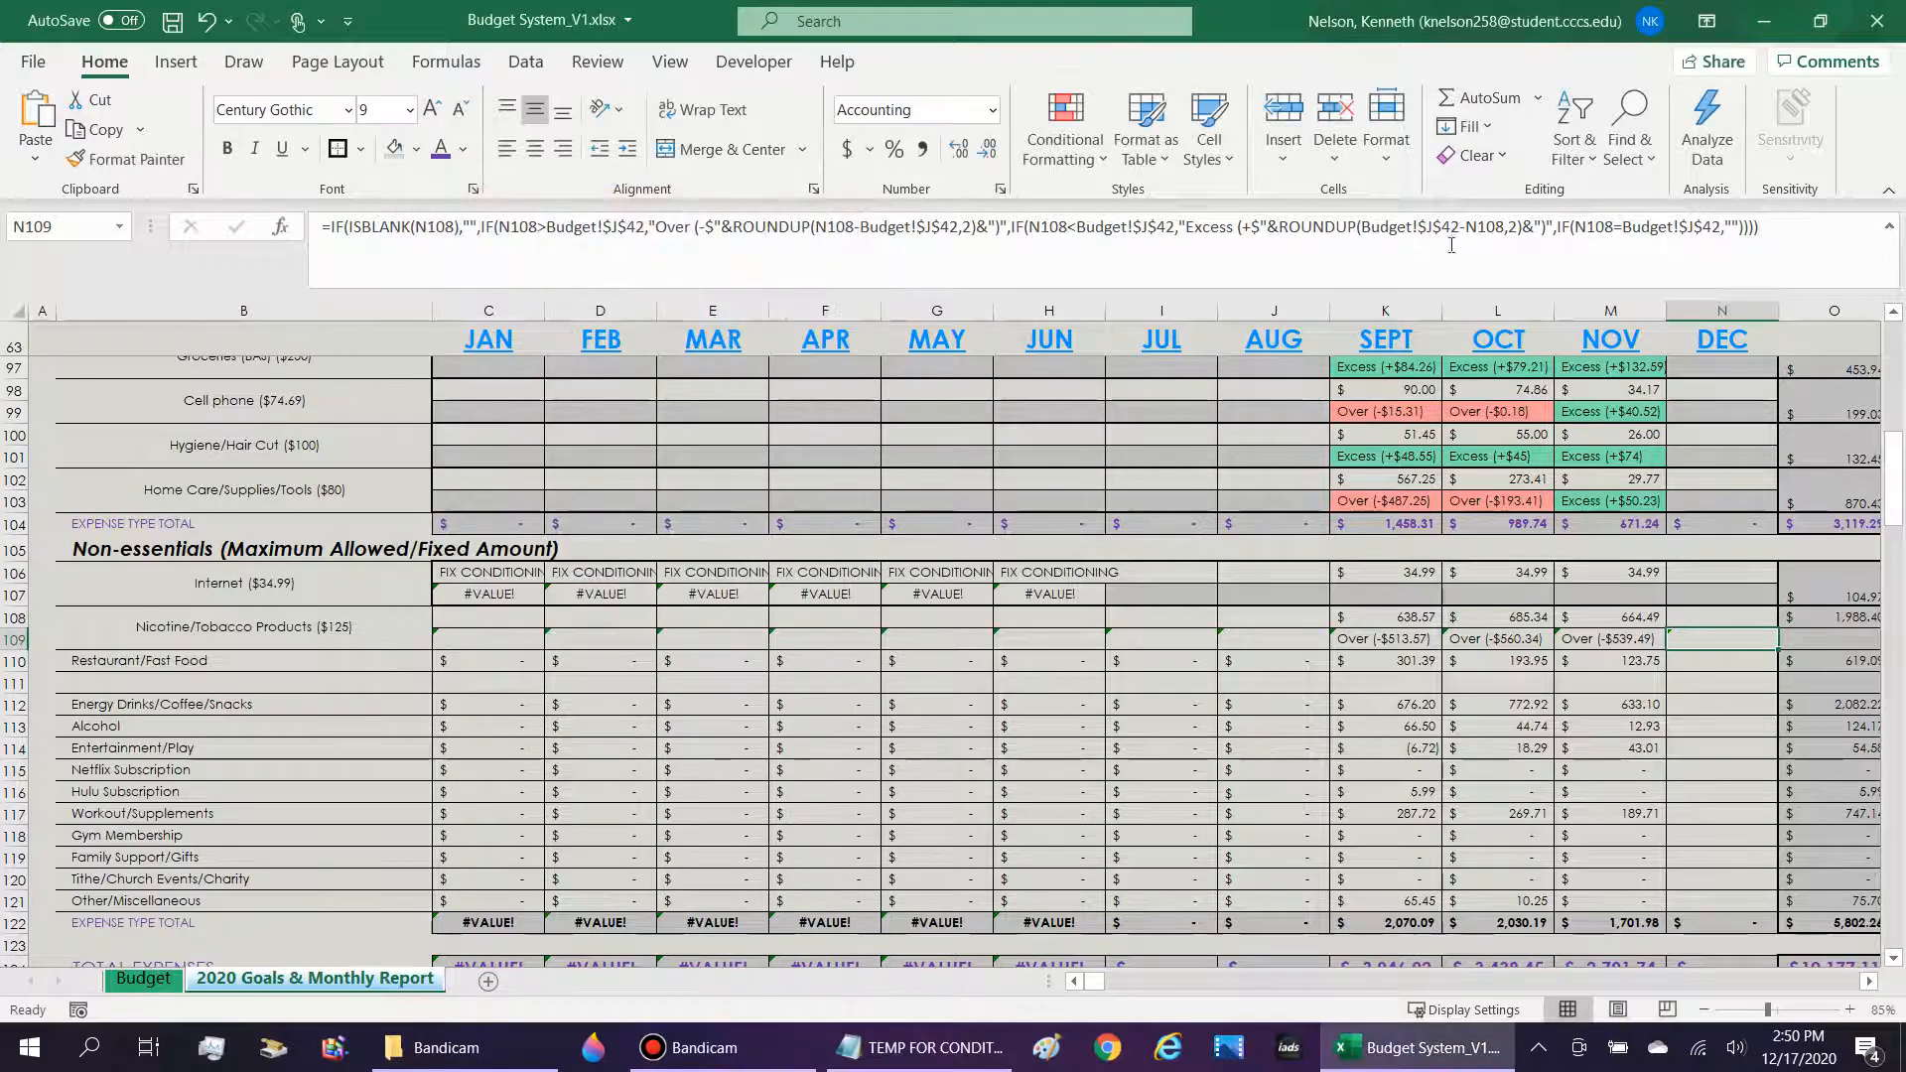
# Add an Equal To conditional formatting rule to N109 for ="" with a custom gray fill.
pyautogui.click(1087, 149)
pyautogui.moveTo(1097, 203)
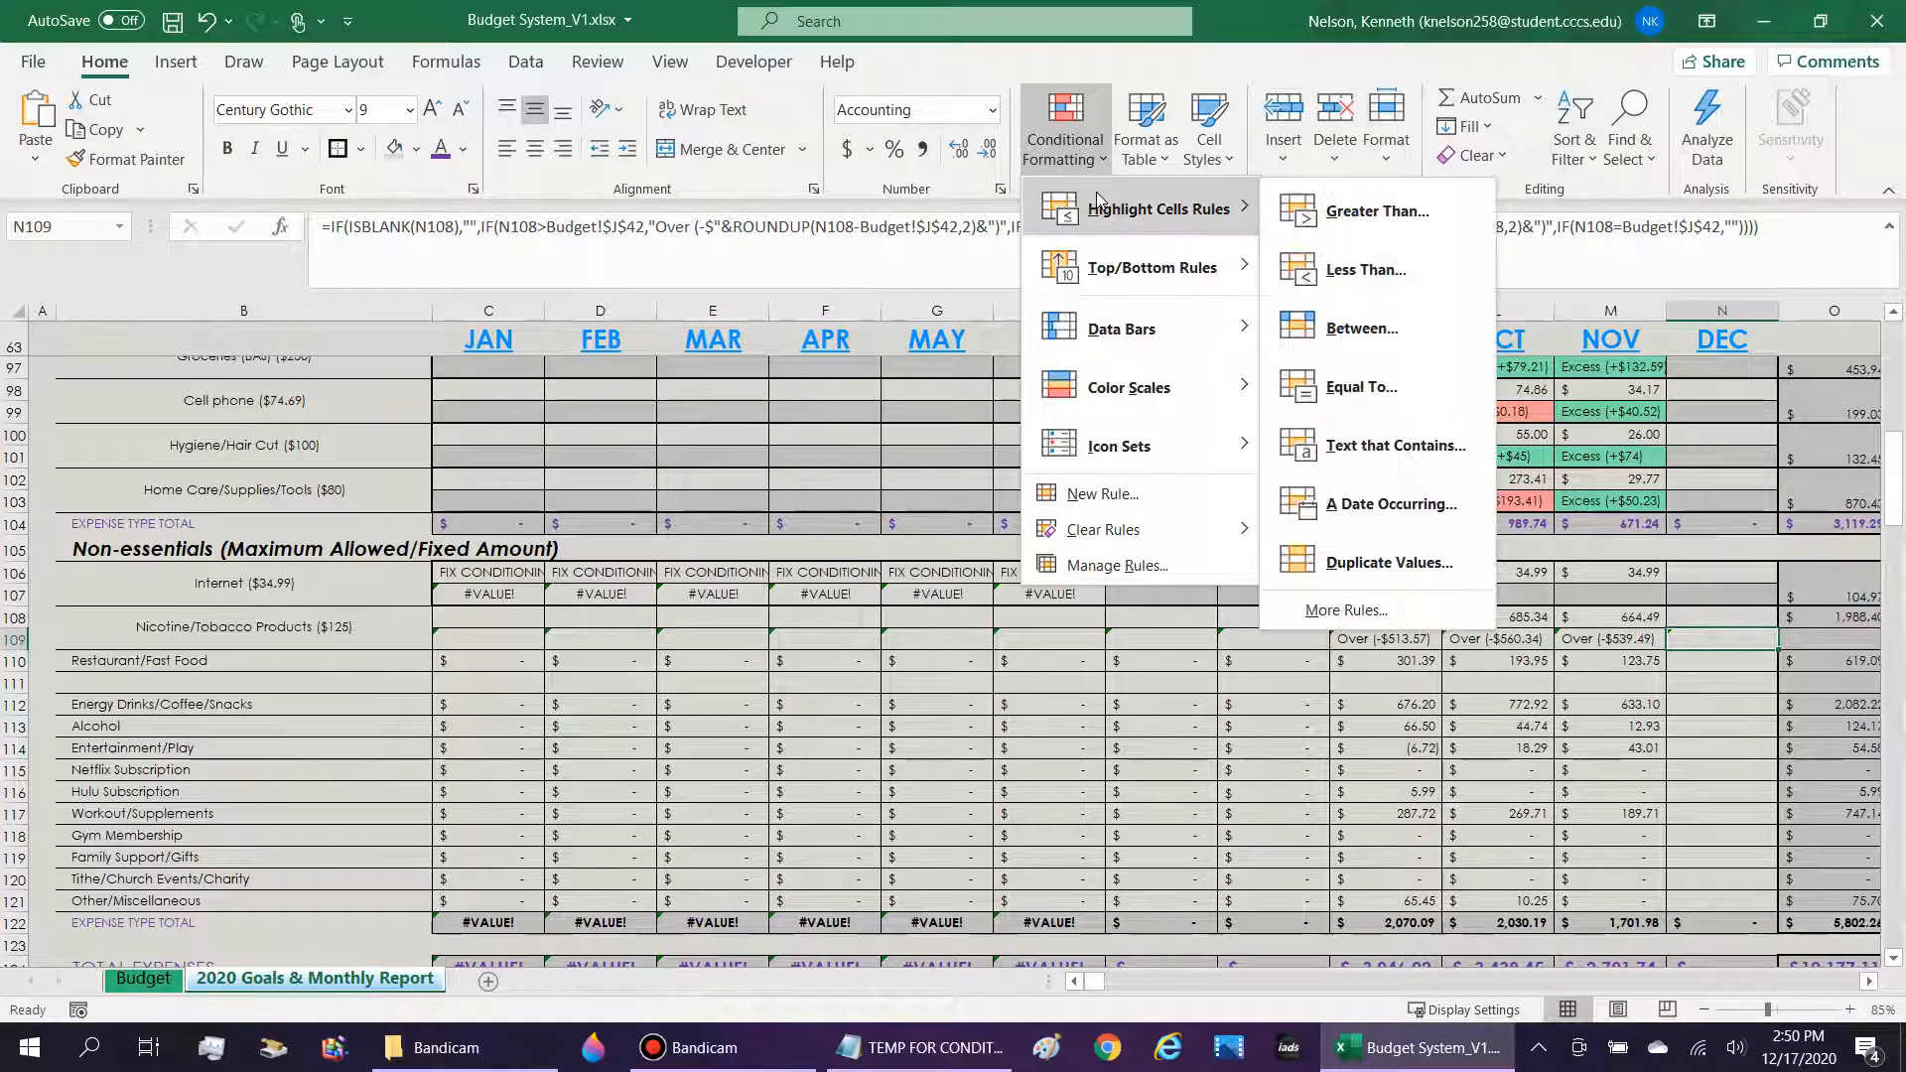
pyautogui.click(1362, 388)
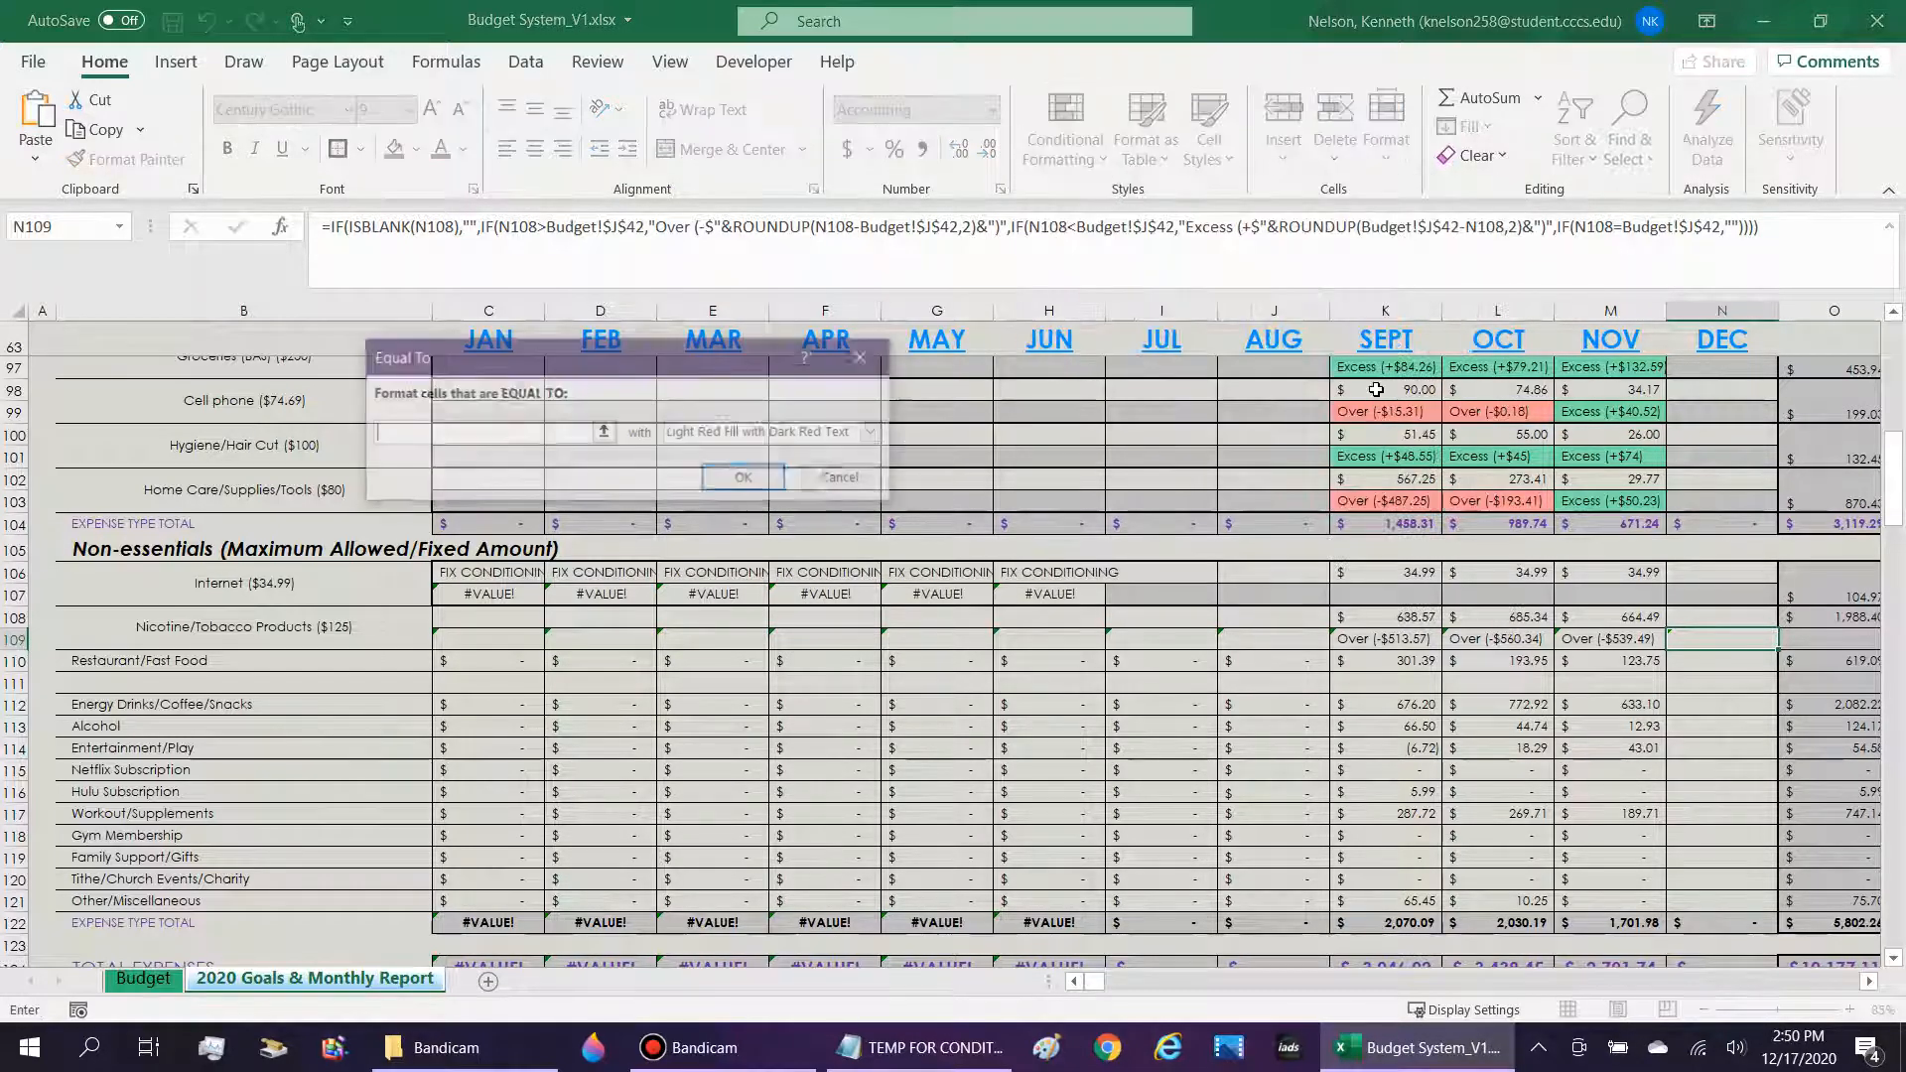
pyautogui.write('=')
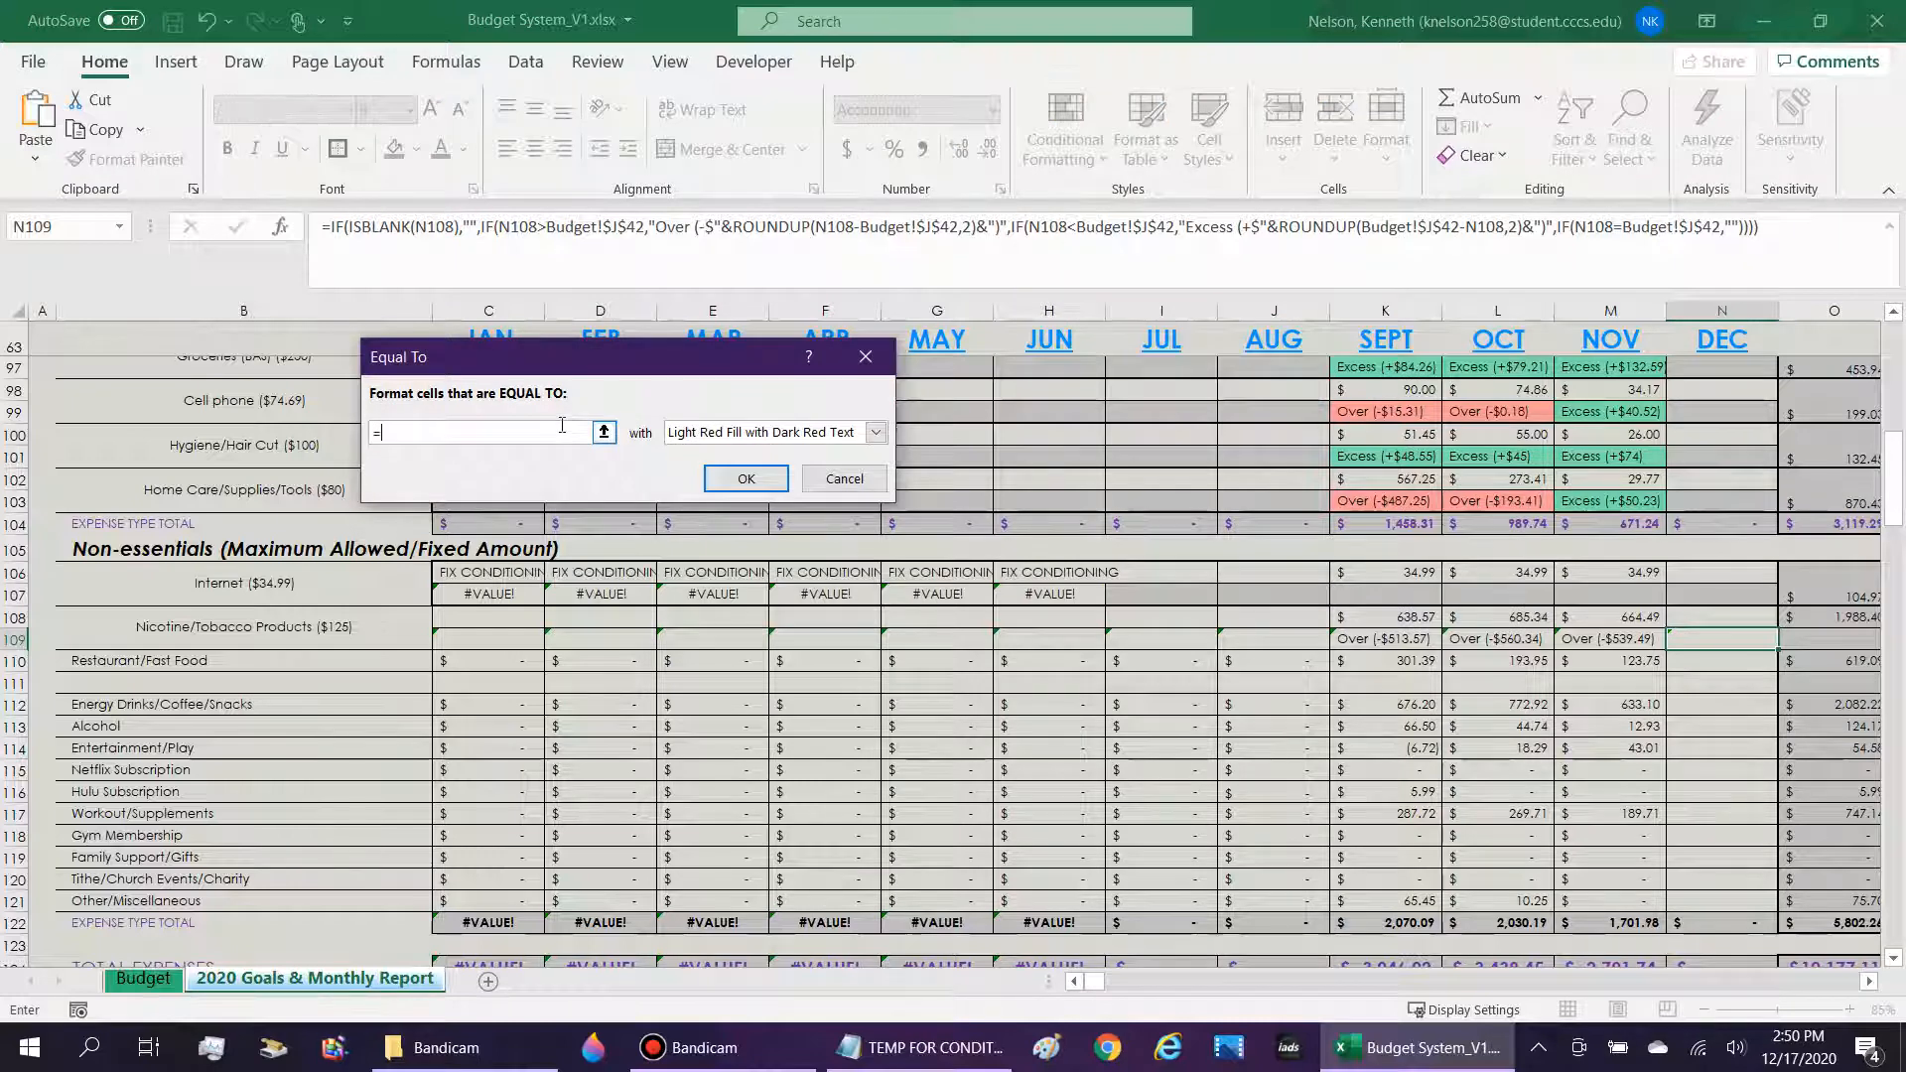
pyautogui.write('""')
pyautogui.click(876, 431)
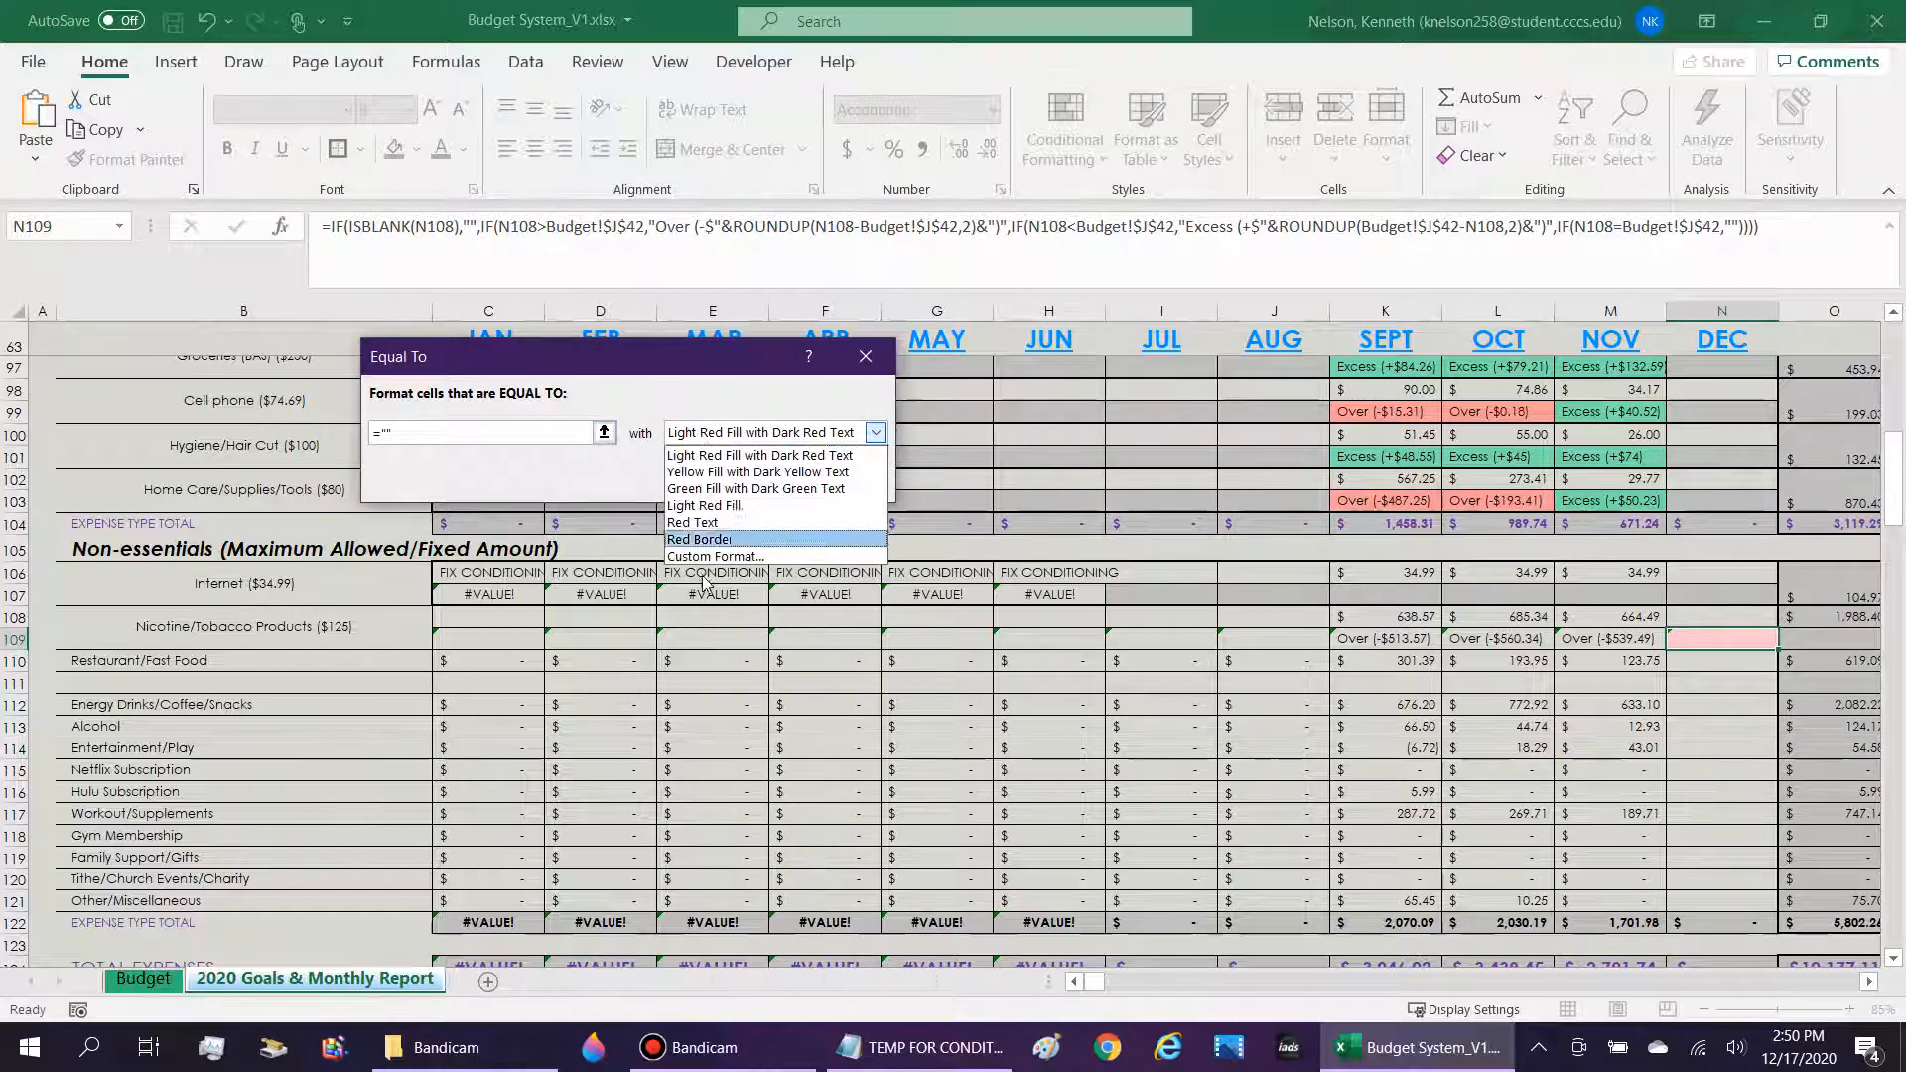
pyautogui.click(715, 536)
pyautogui.click(340, 266)
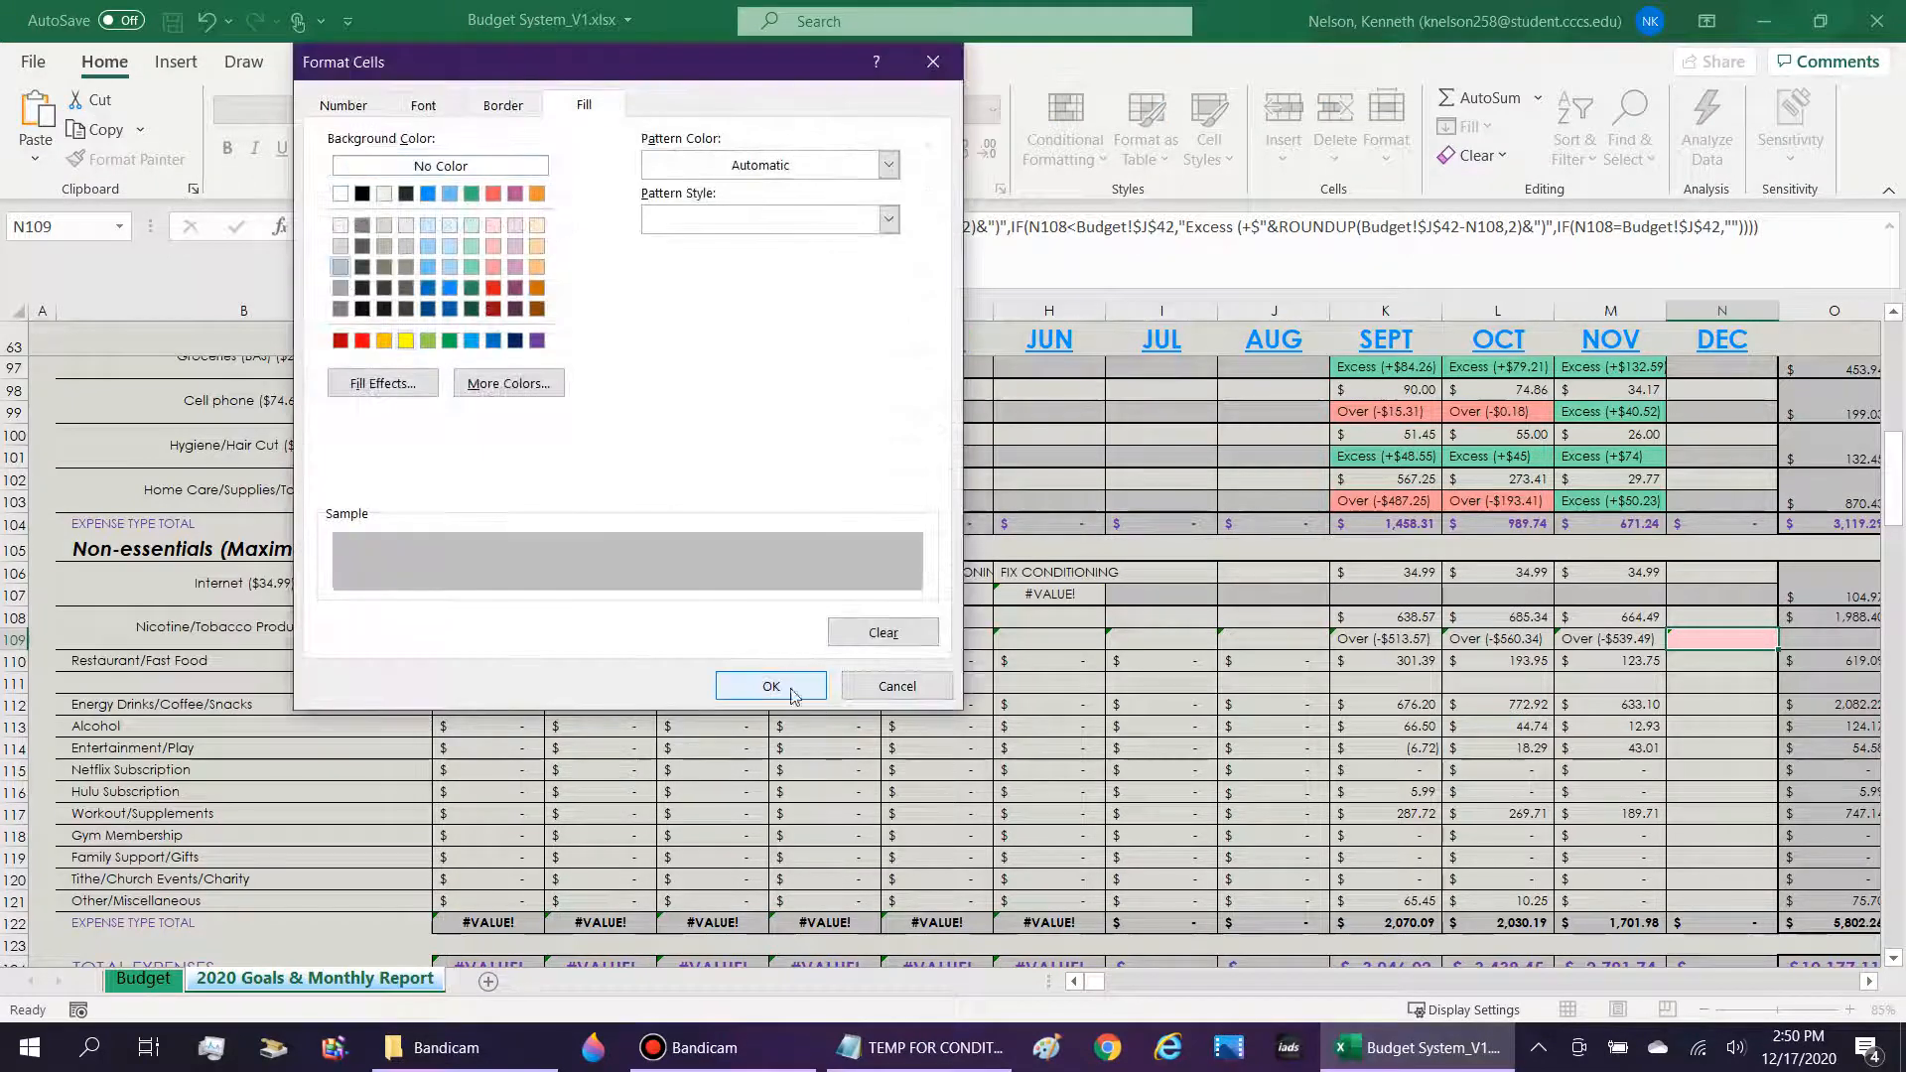
pyautogui.click(770, 685)
pyautogui.click(745, 478)
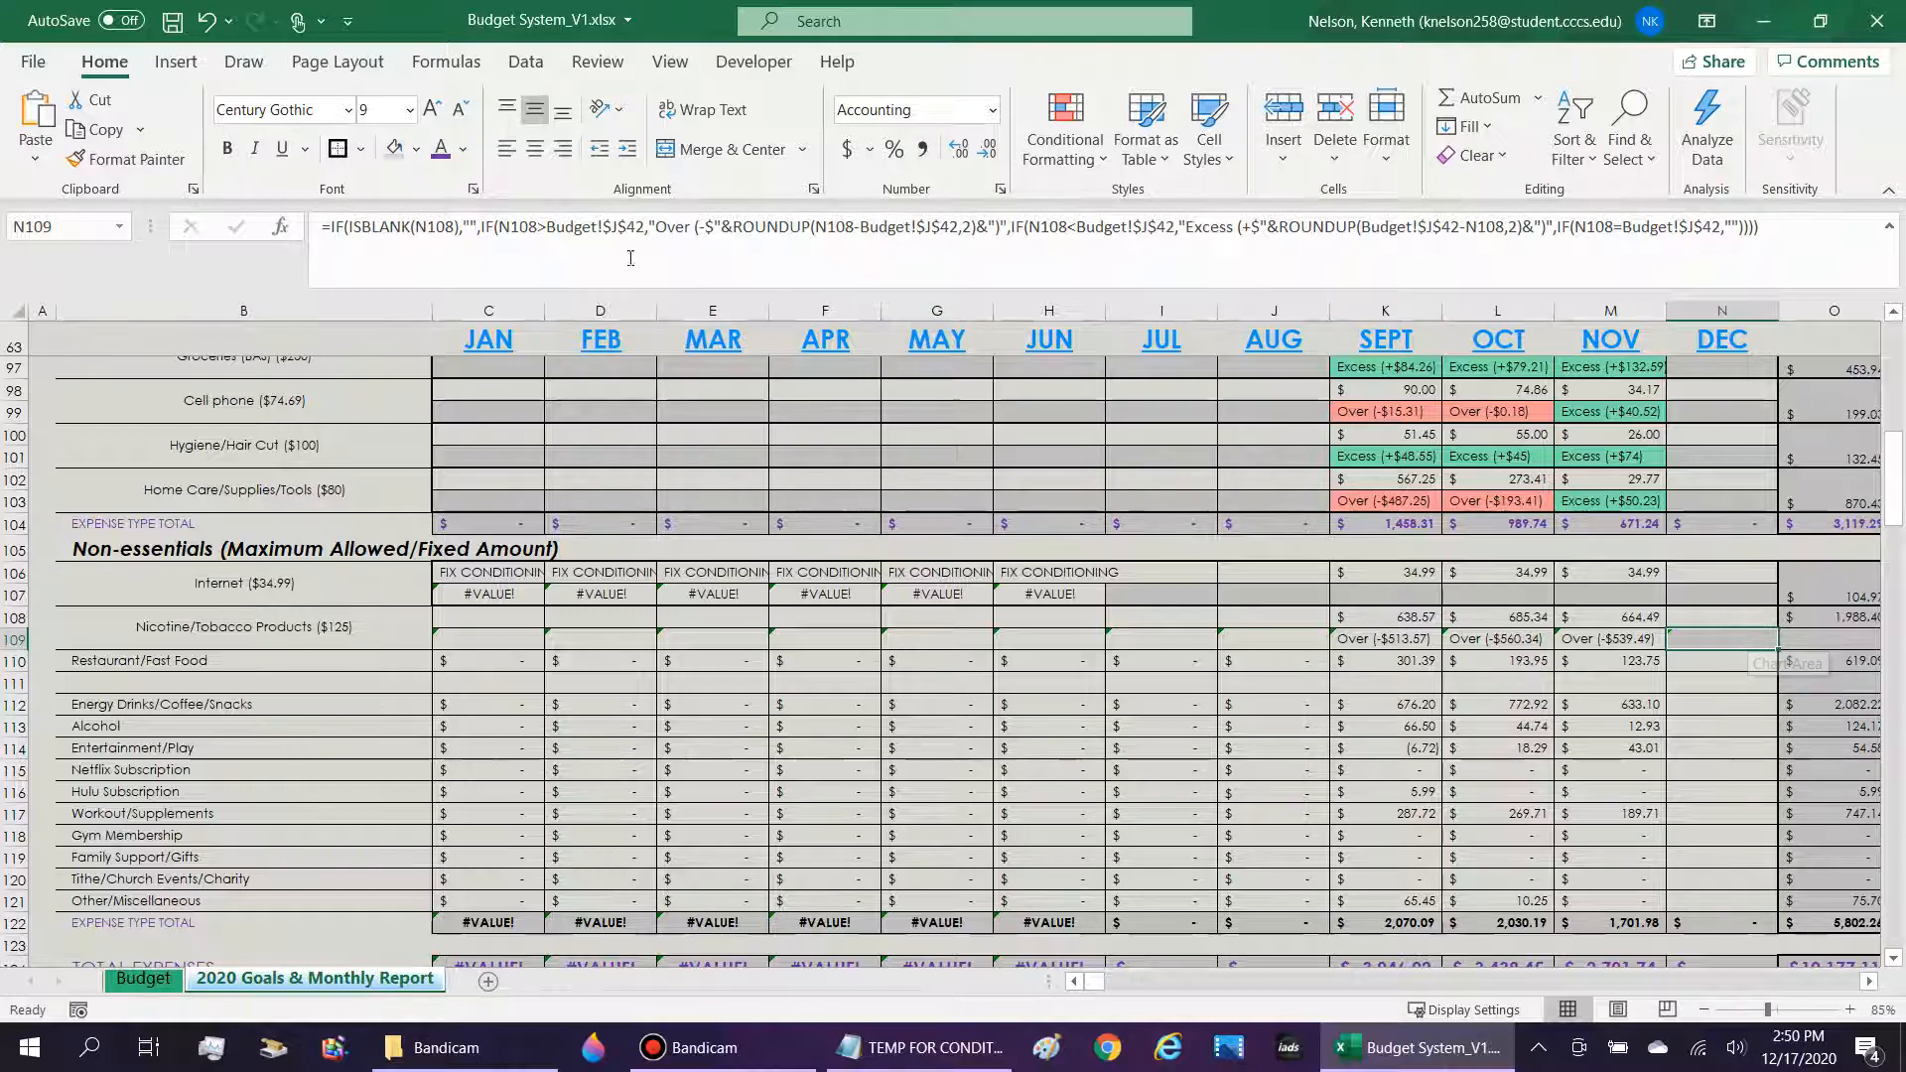
# Review the ISBLANK test, its empty-text result and the final equality test in the N109 formula.
pyautogui.click(400, 226)
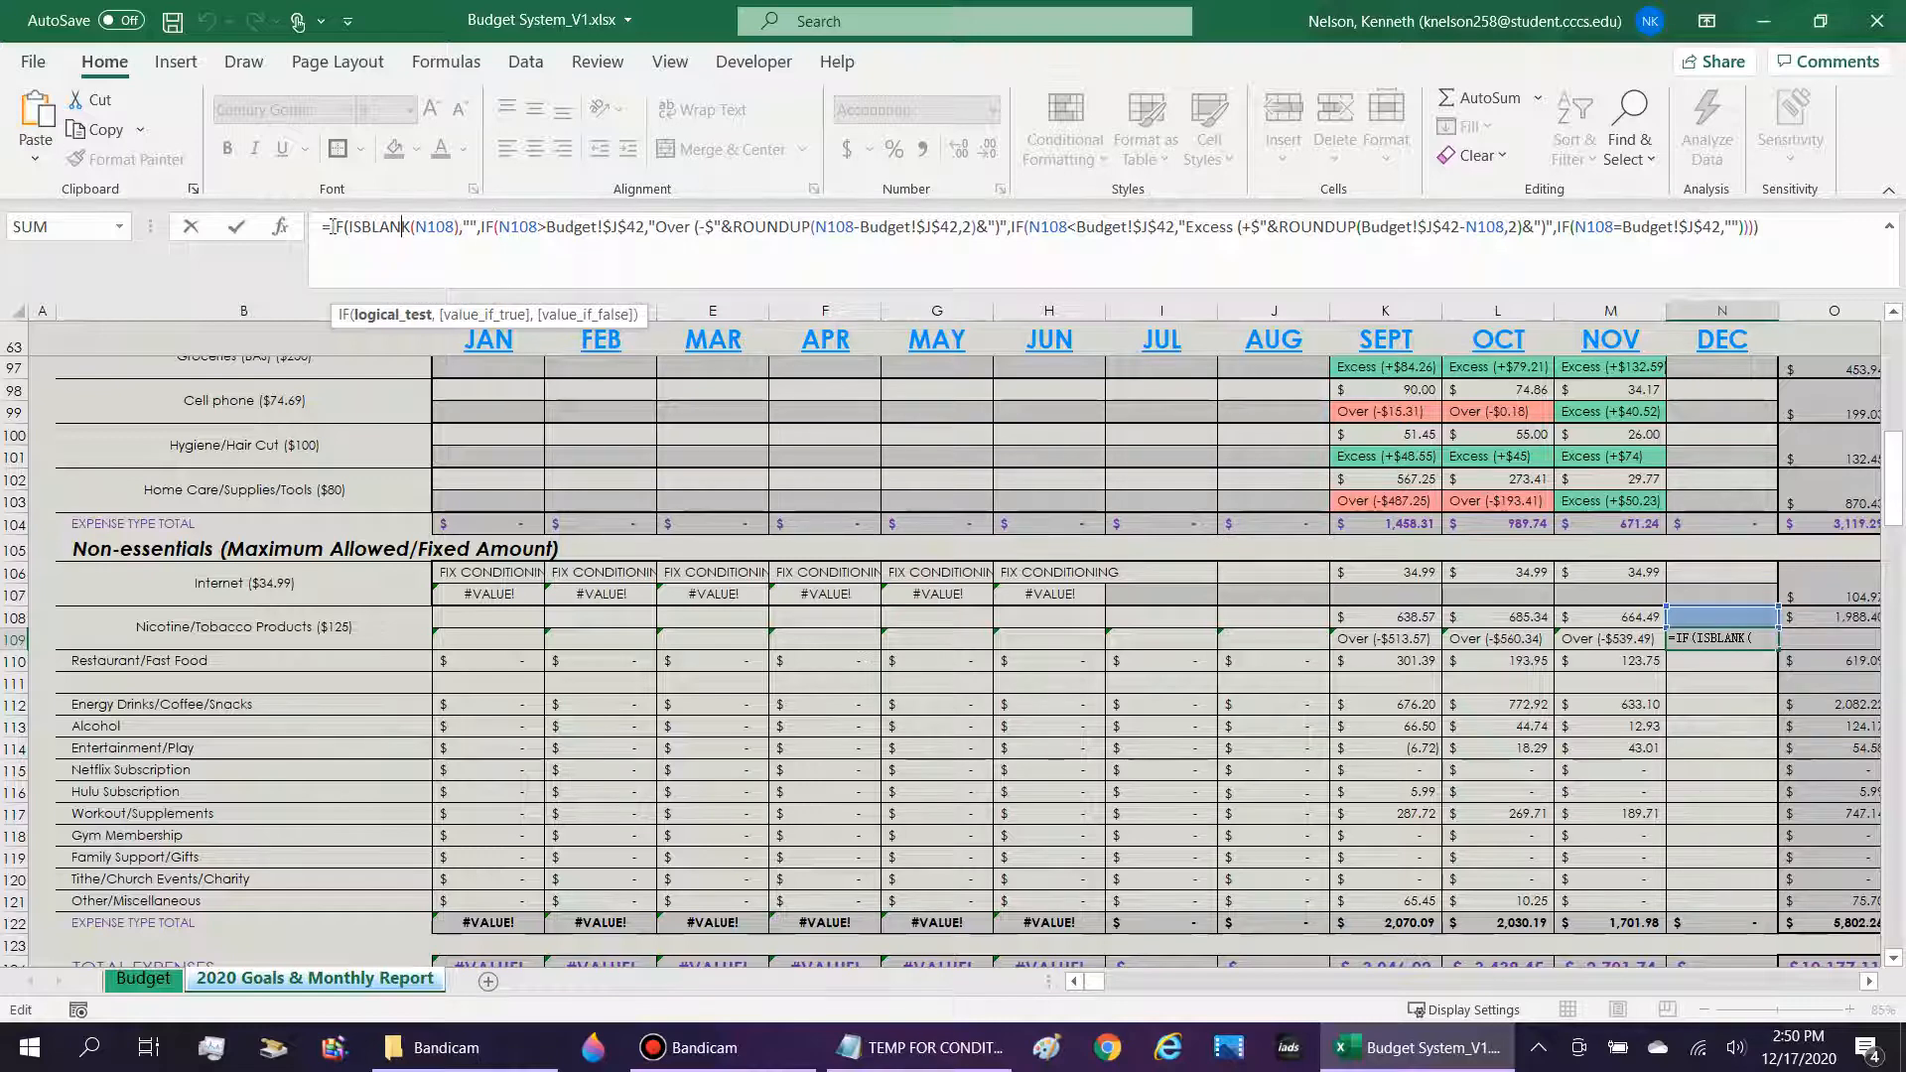
pyautogui.moveTo(331, 226); pyautogui.dragTo(477, 230)
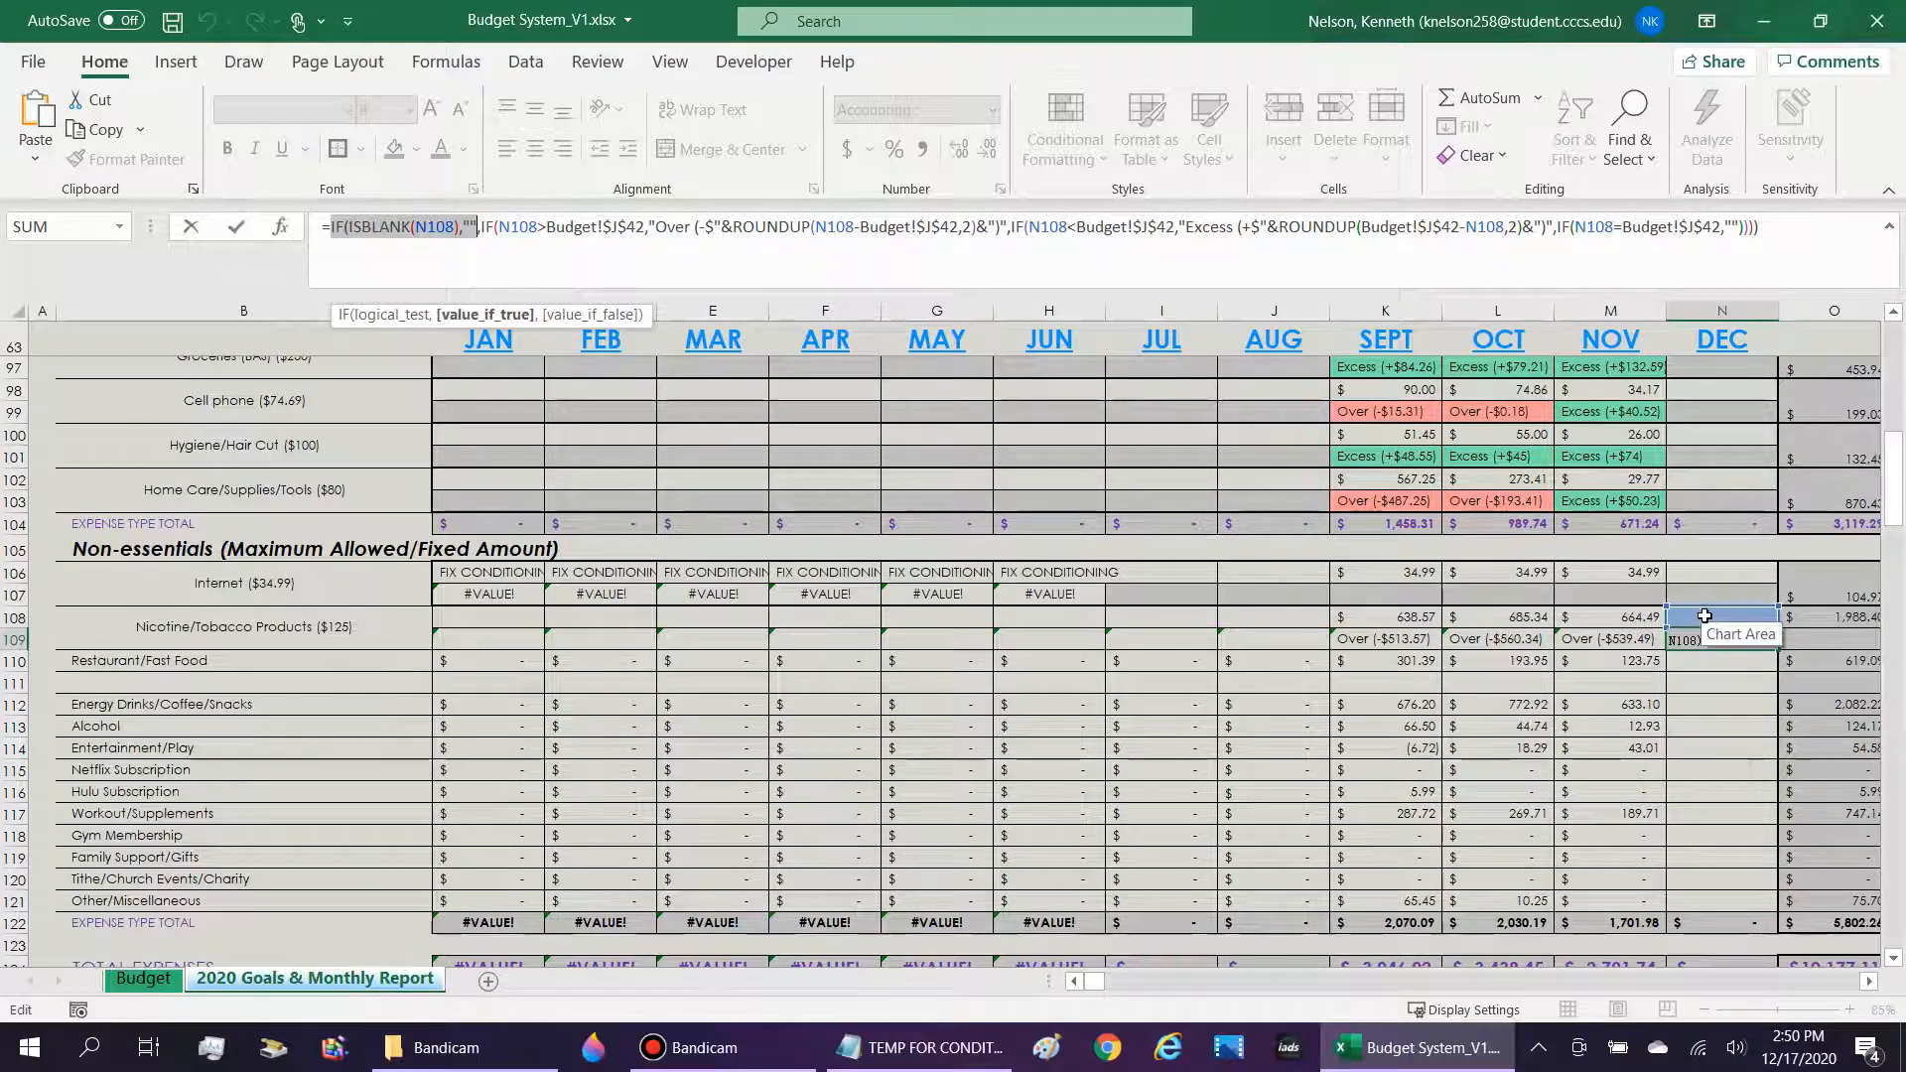
pyautogui.click(374, 227)
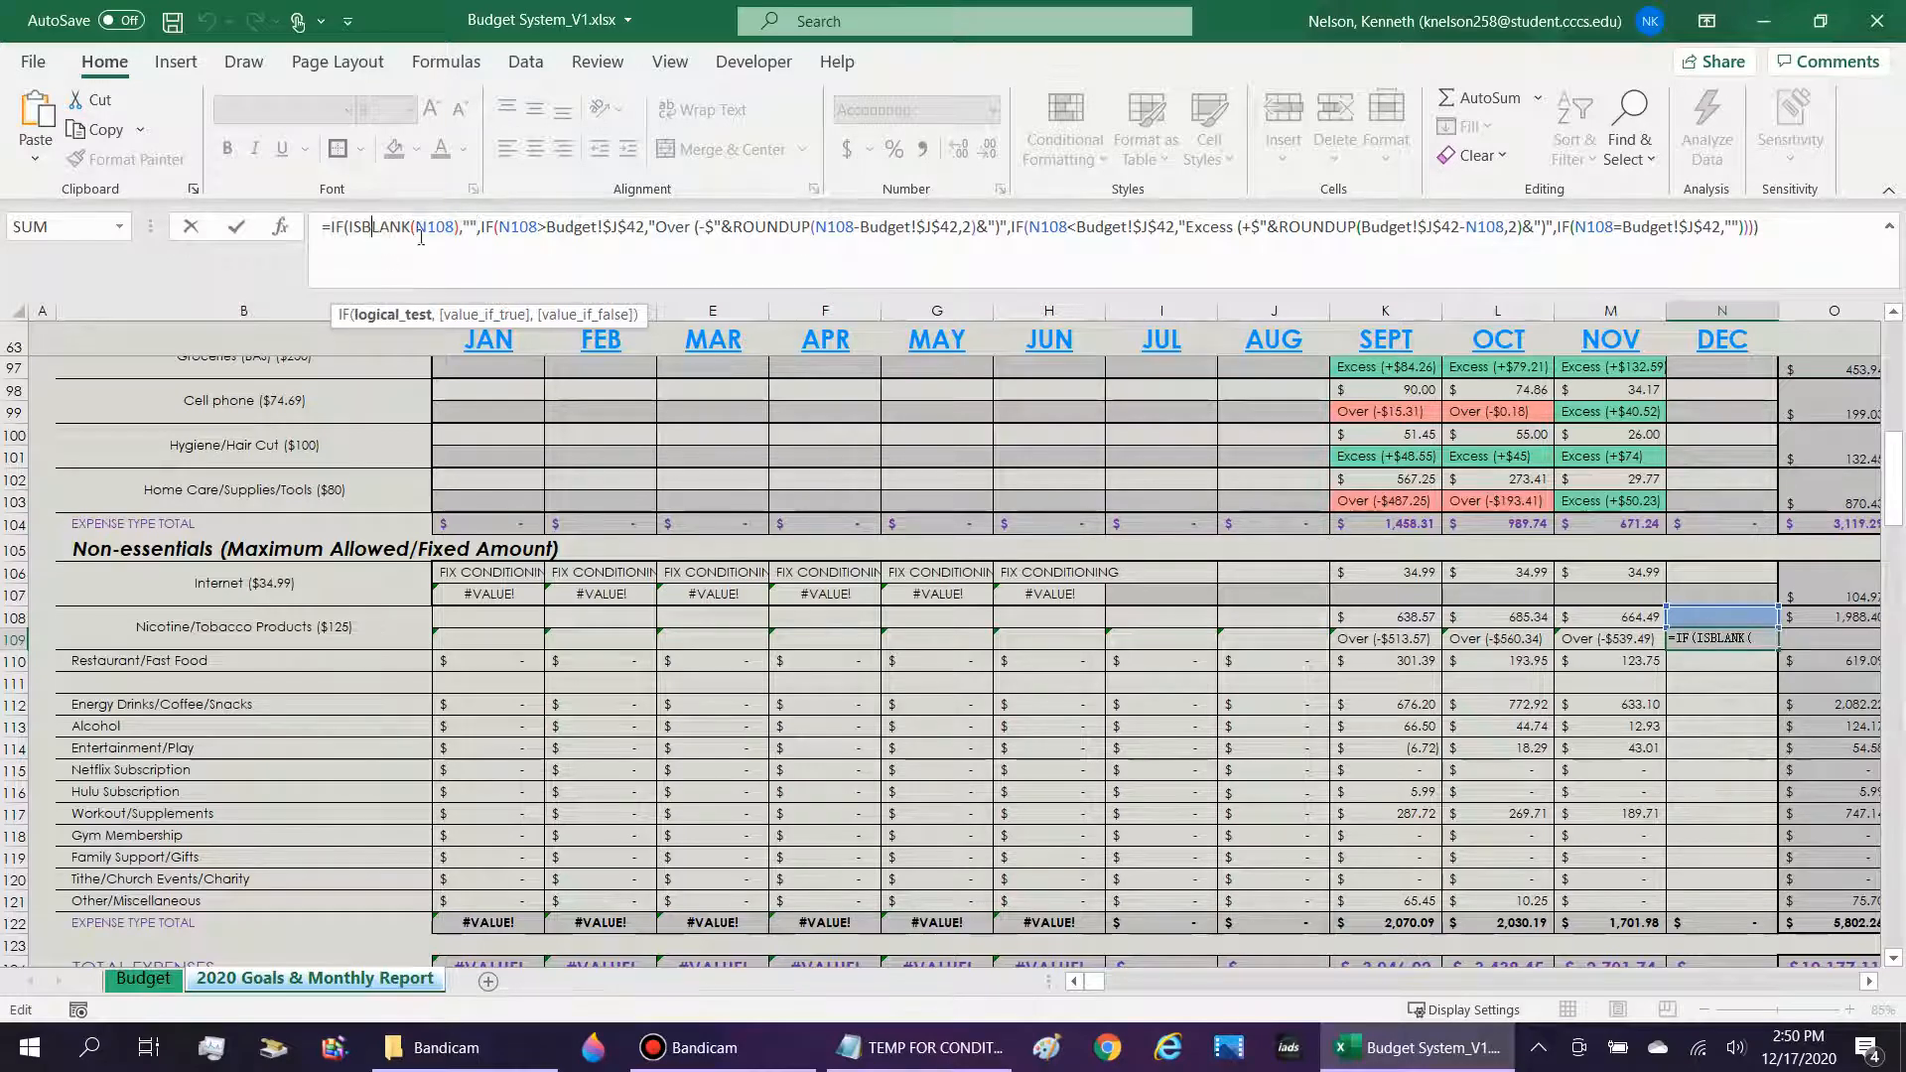
pyautogui.click(476, 226)
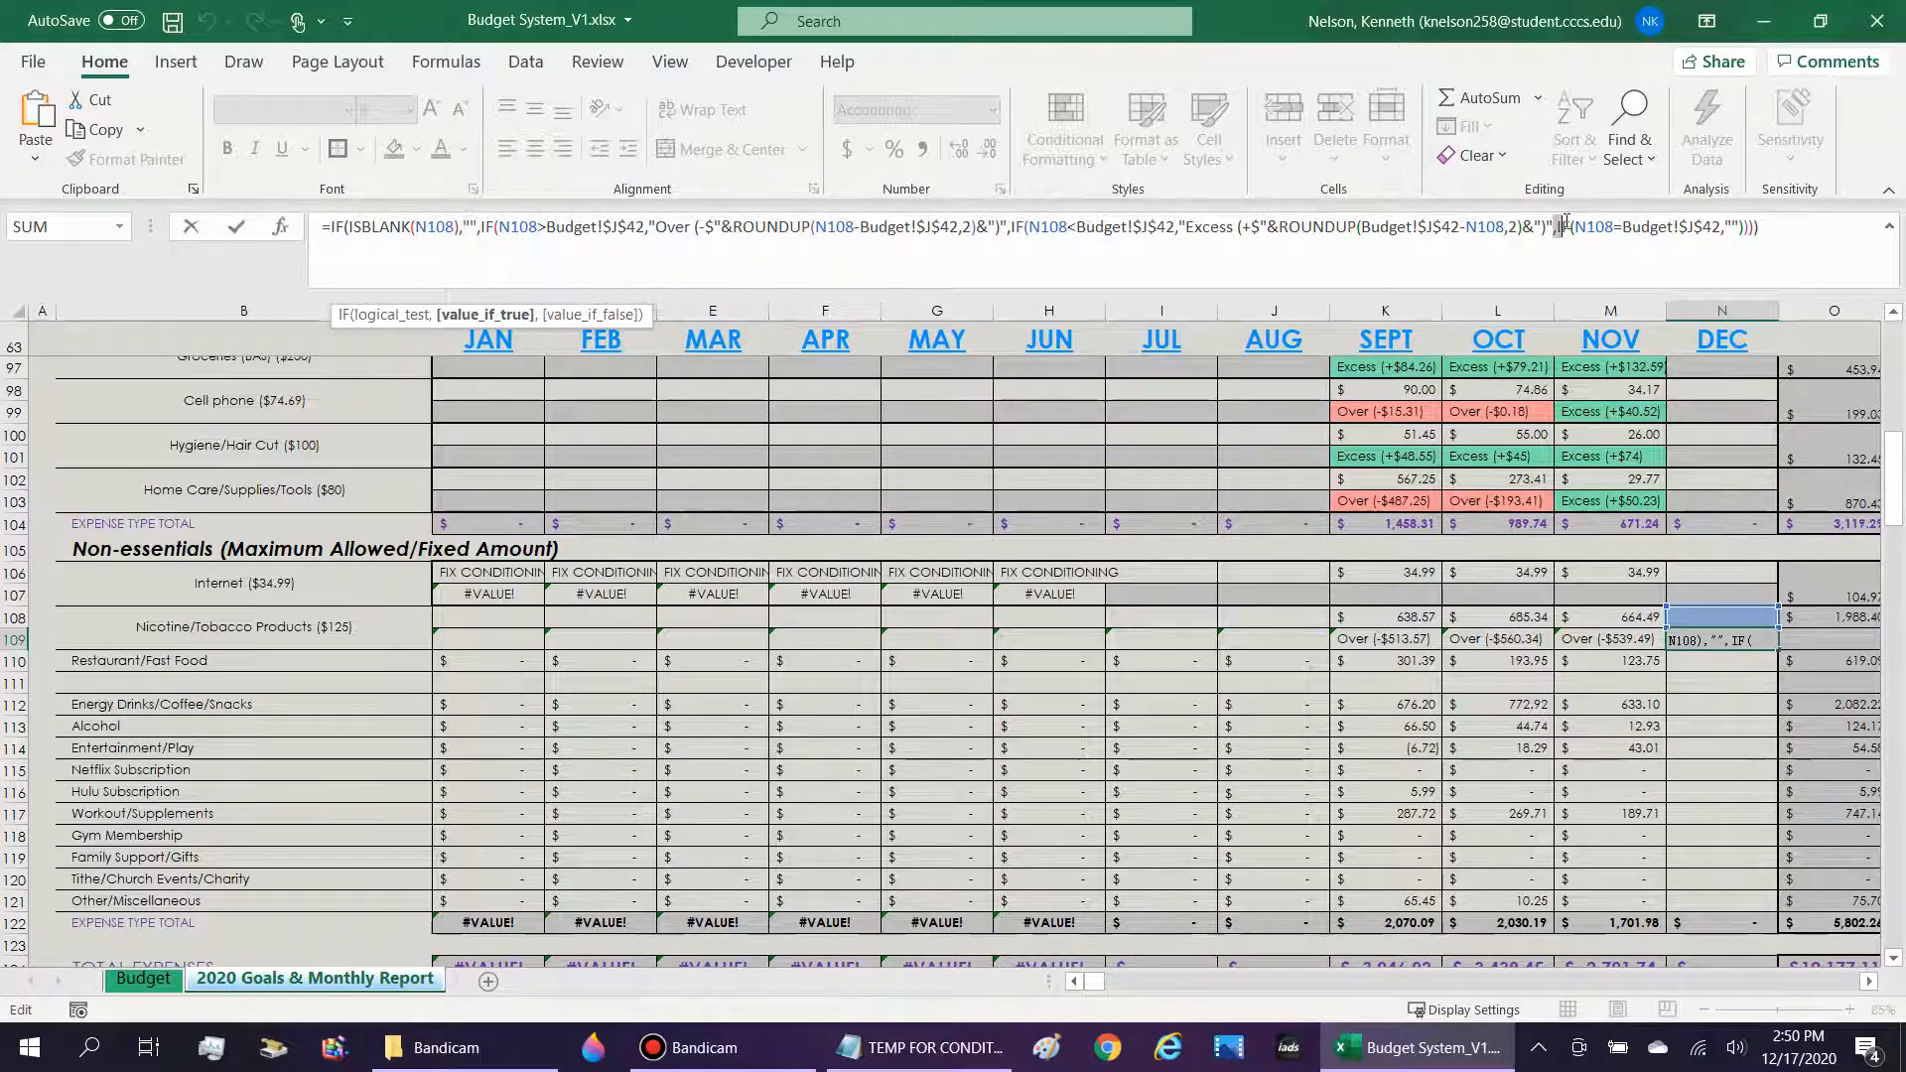
pyautogui.click(1562, 226)
pyautogui.click(1662, 229)
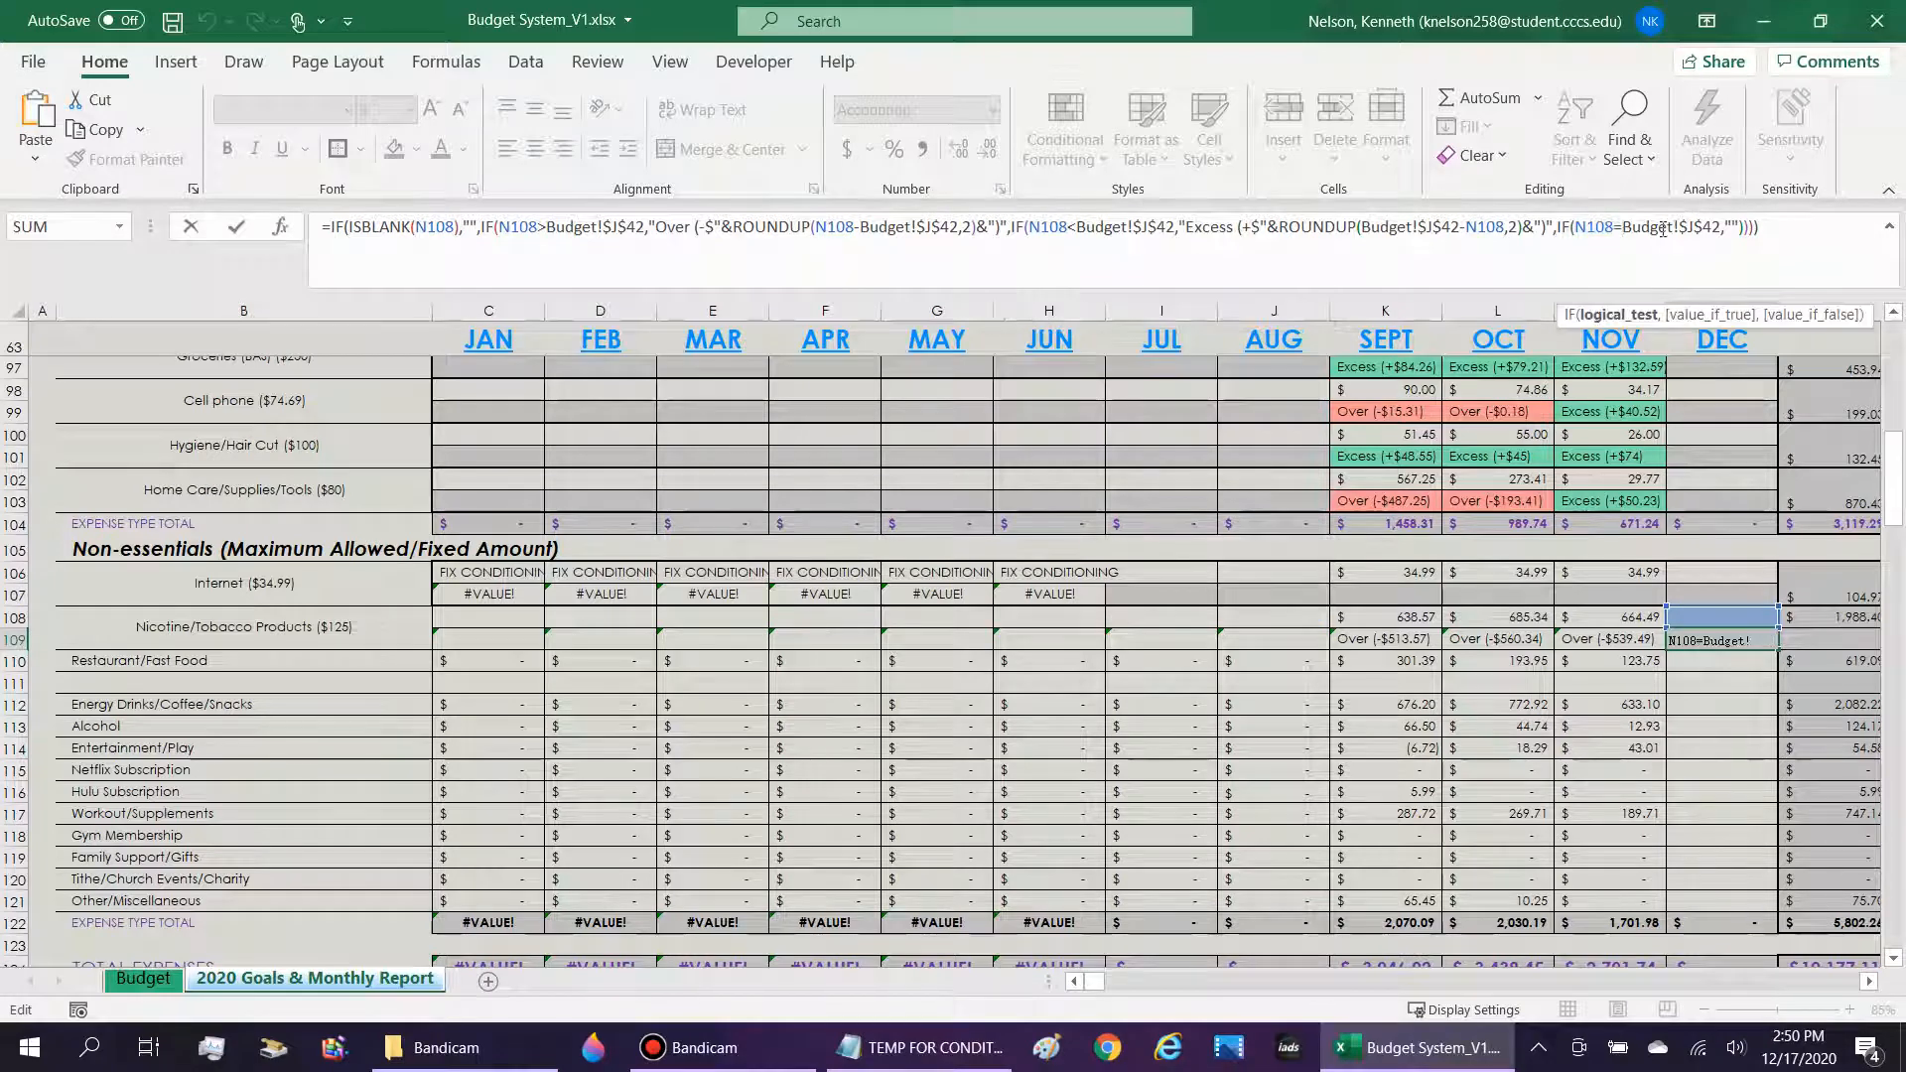
pyautogui.click(1733, 226)
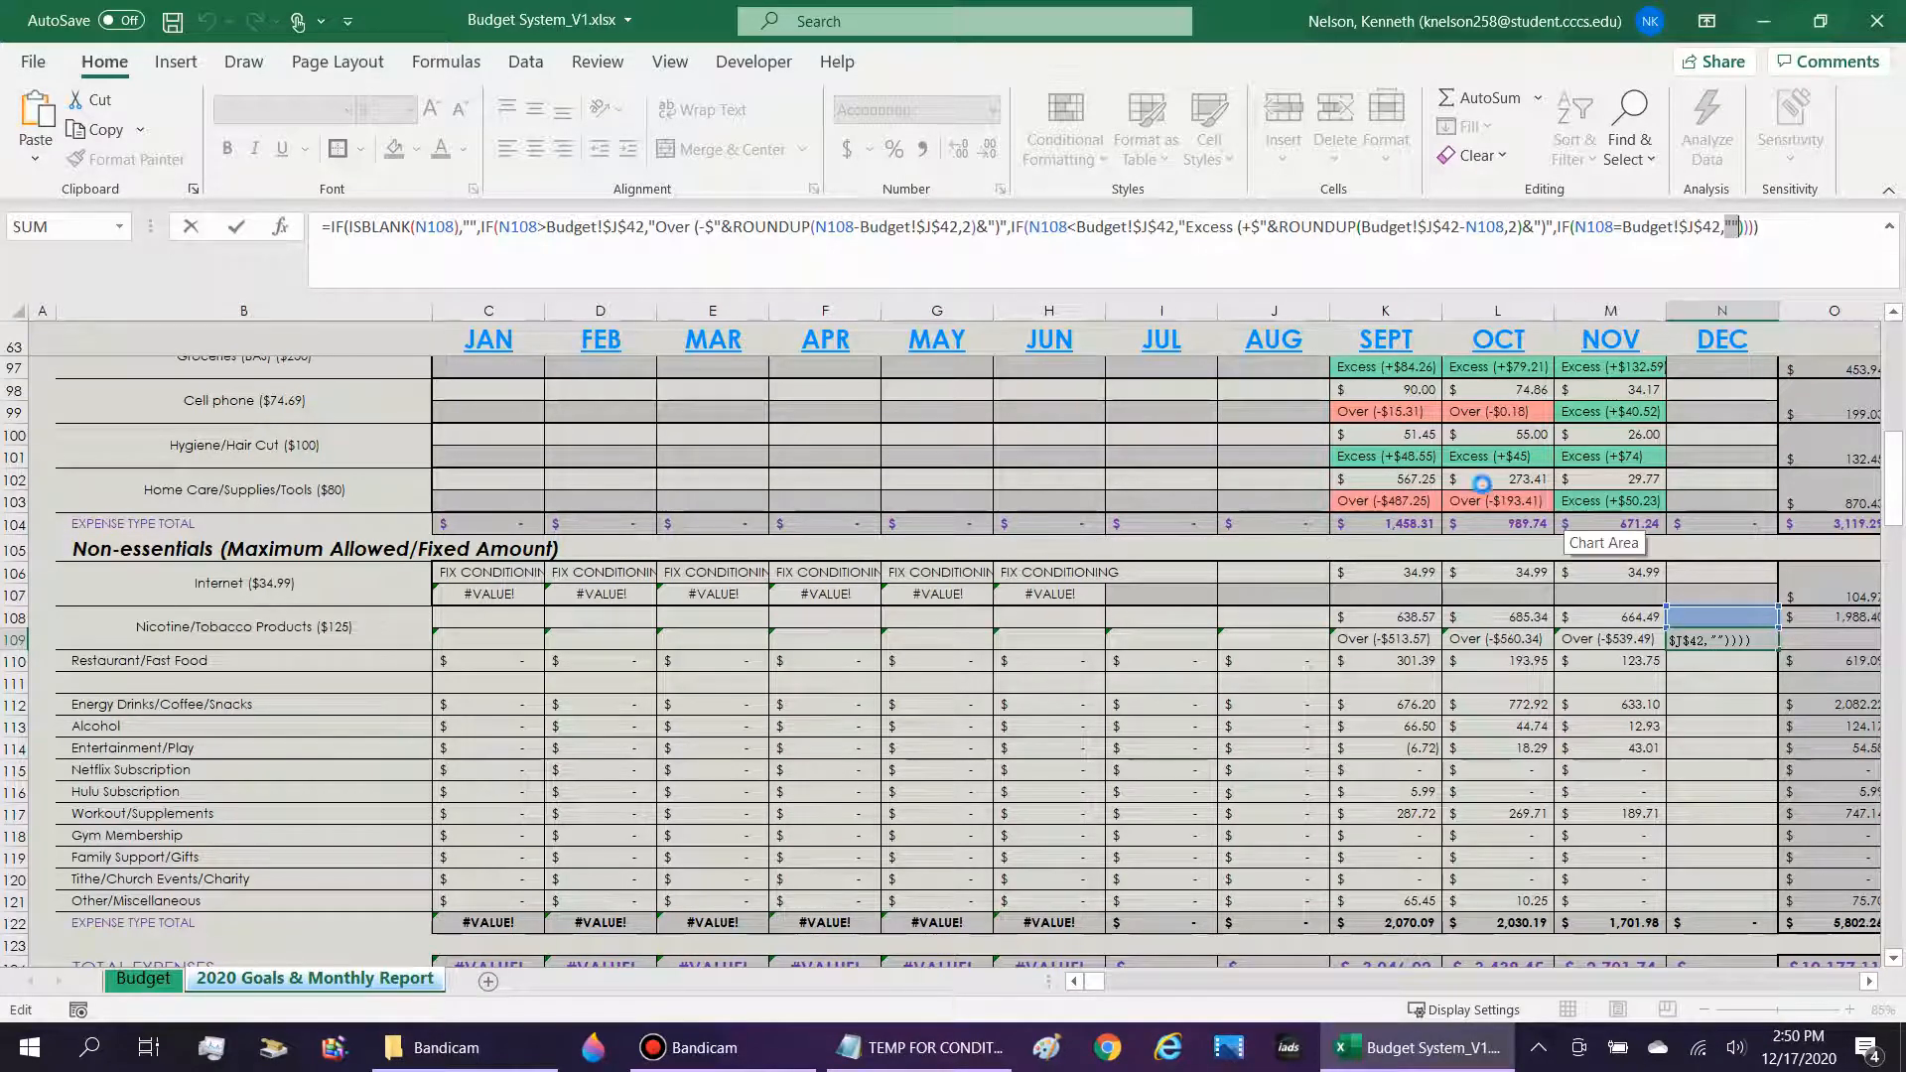
pyautogui.hotkey('shift', 'Return')
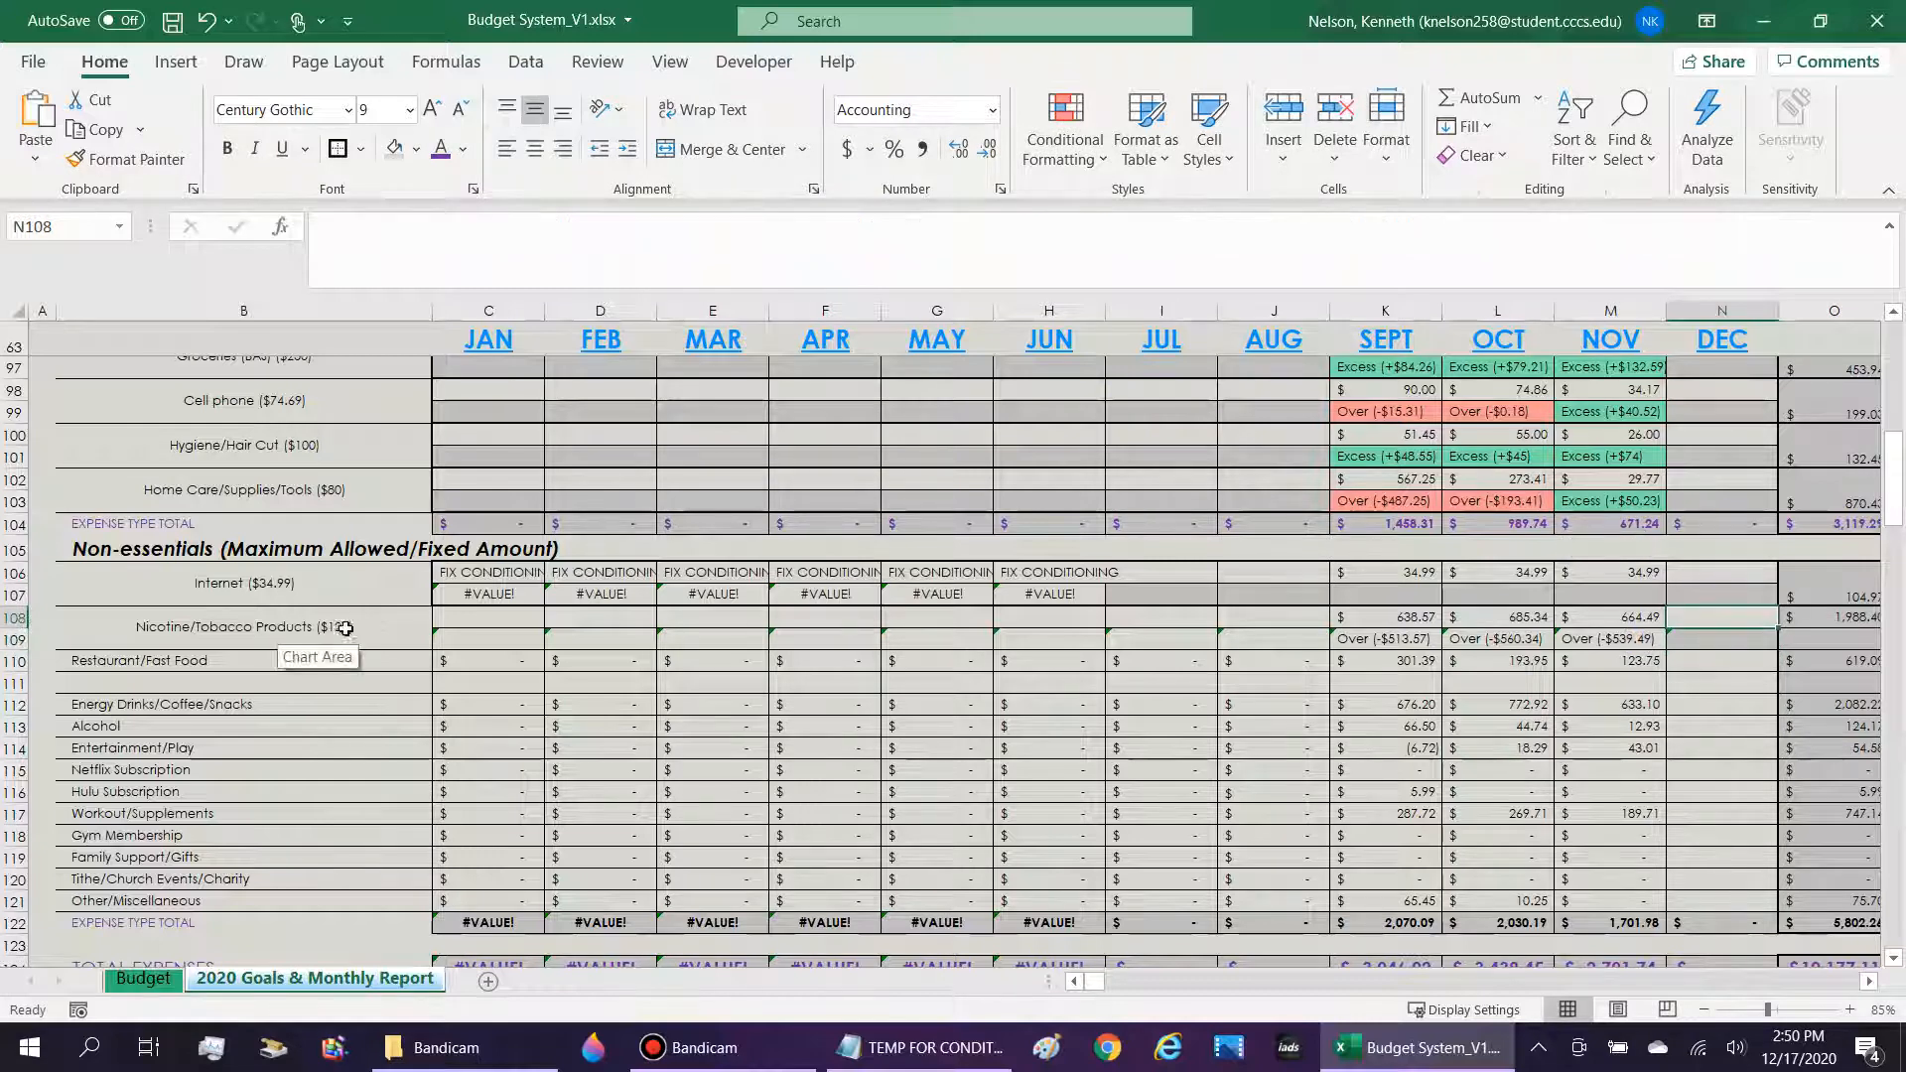
# Test the N109 indicator and its formatting with December amounts of 125, 130 and 120 in N108, and clear the cell.
pyautogui.write('125')
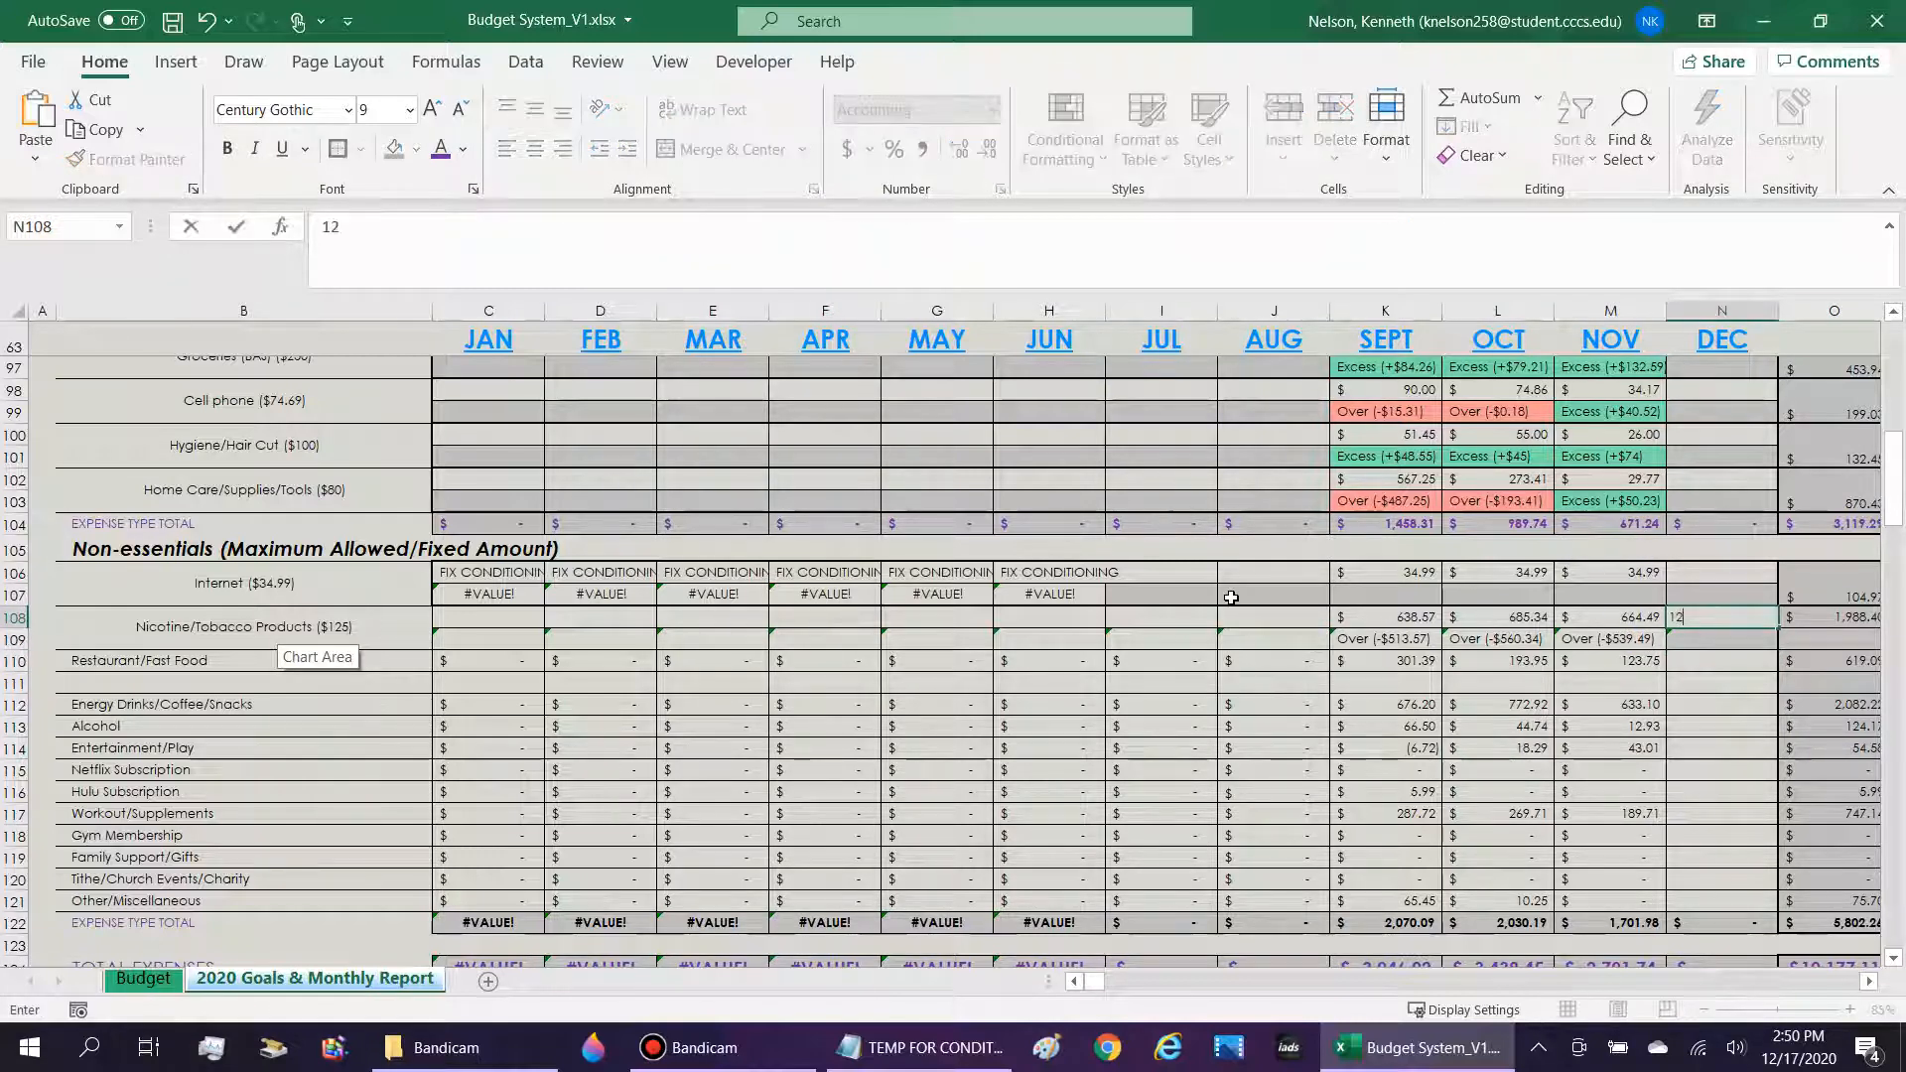
pyautogui.press('Return')
pyautogui.press('Up')
pyautogui.write('13')
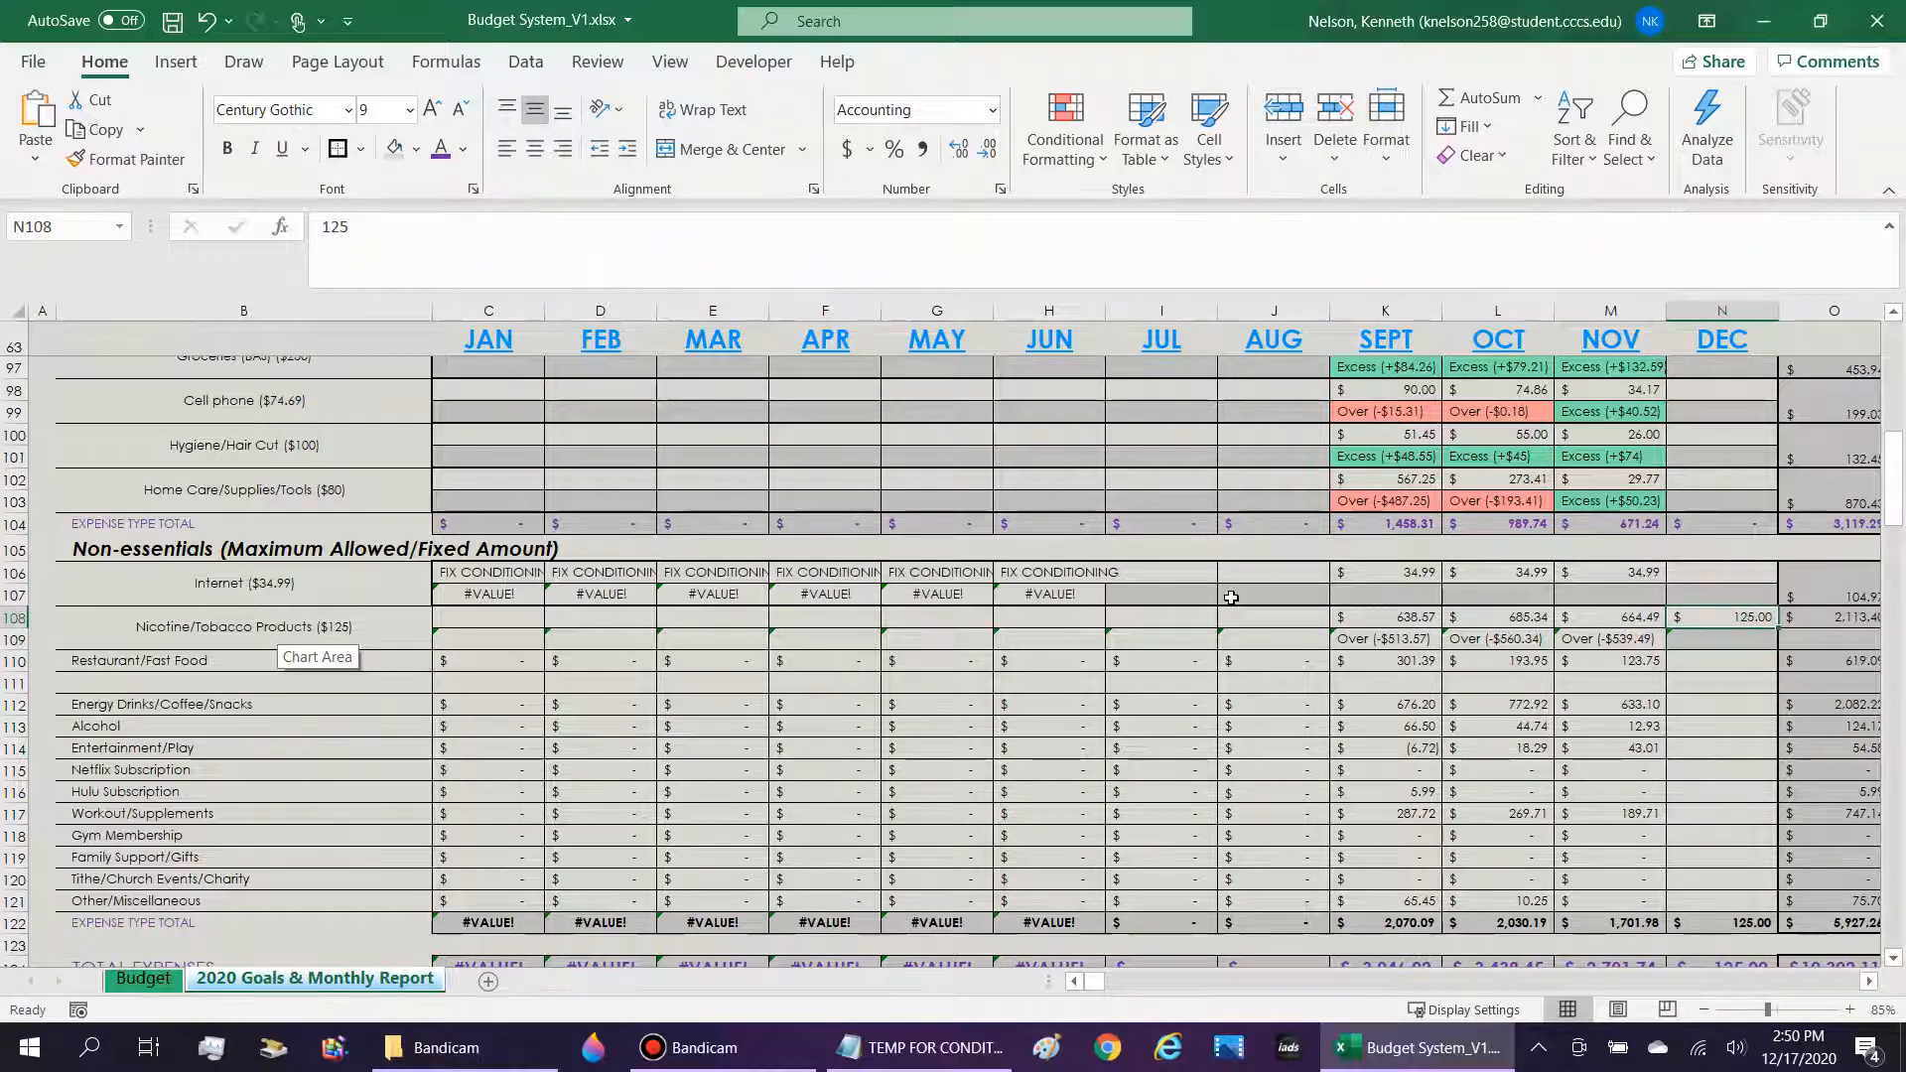
pyautogui.write('0')
pyautogui.press('Return')
pyautogui.press('Up')
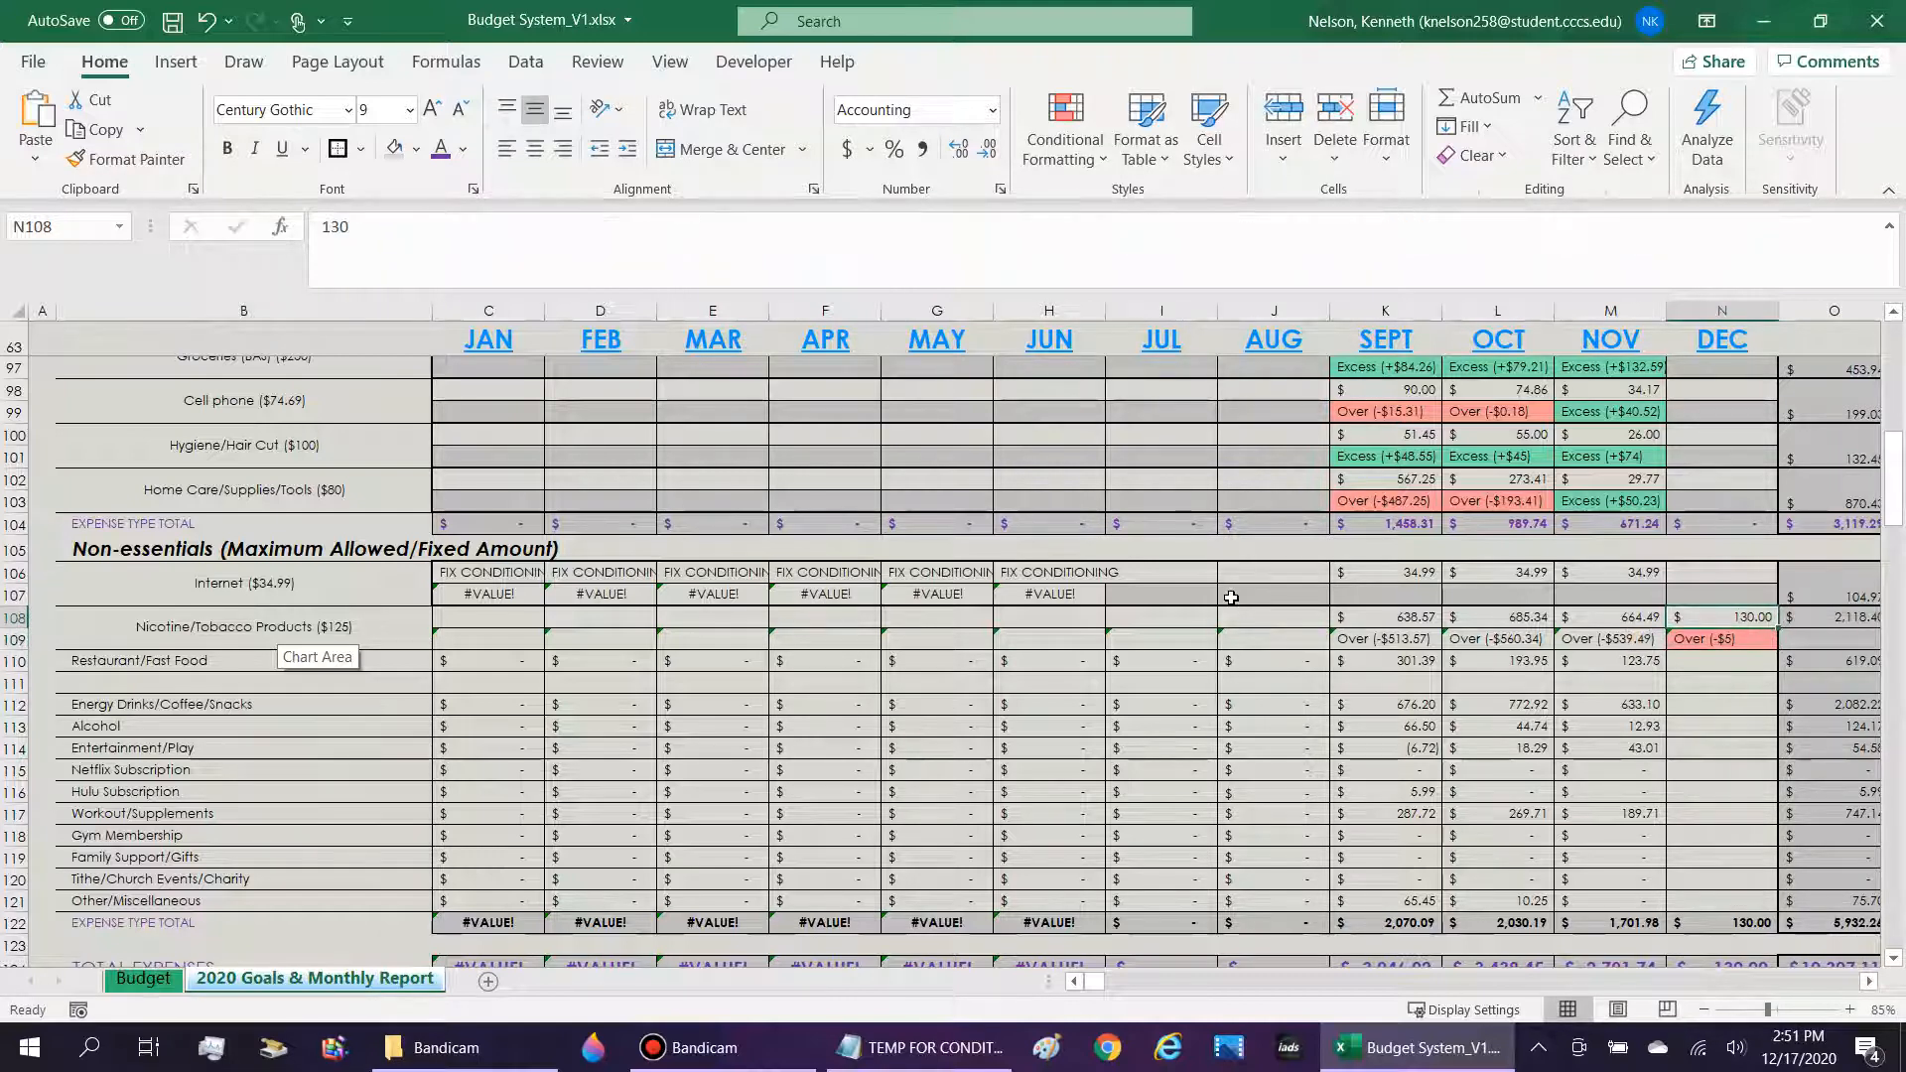
pyautogui.write('1')
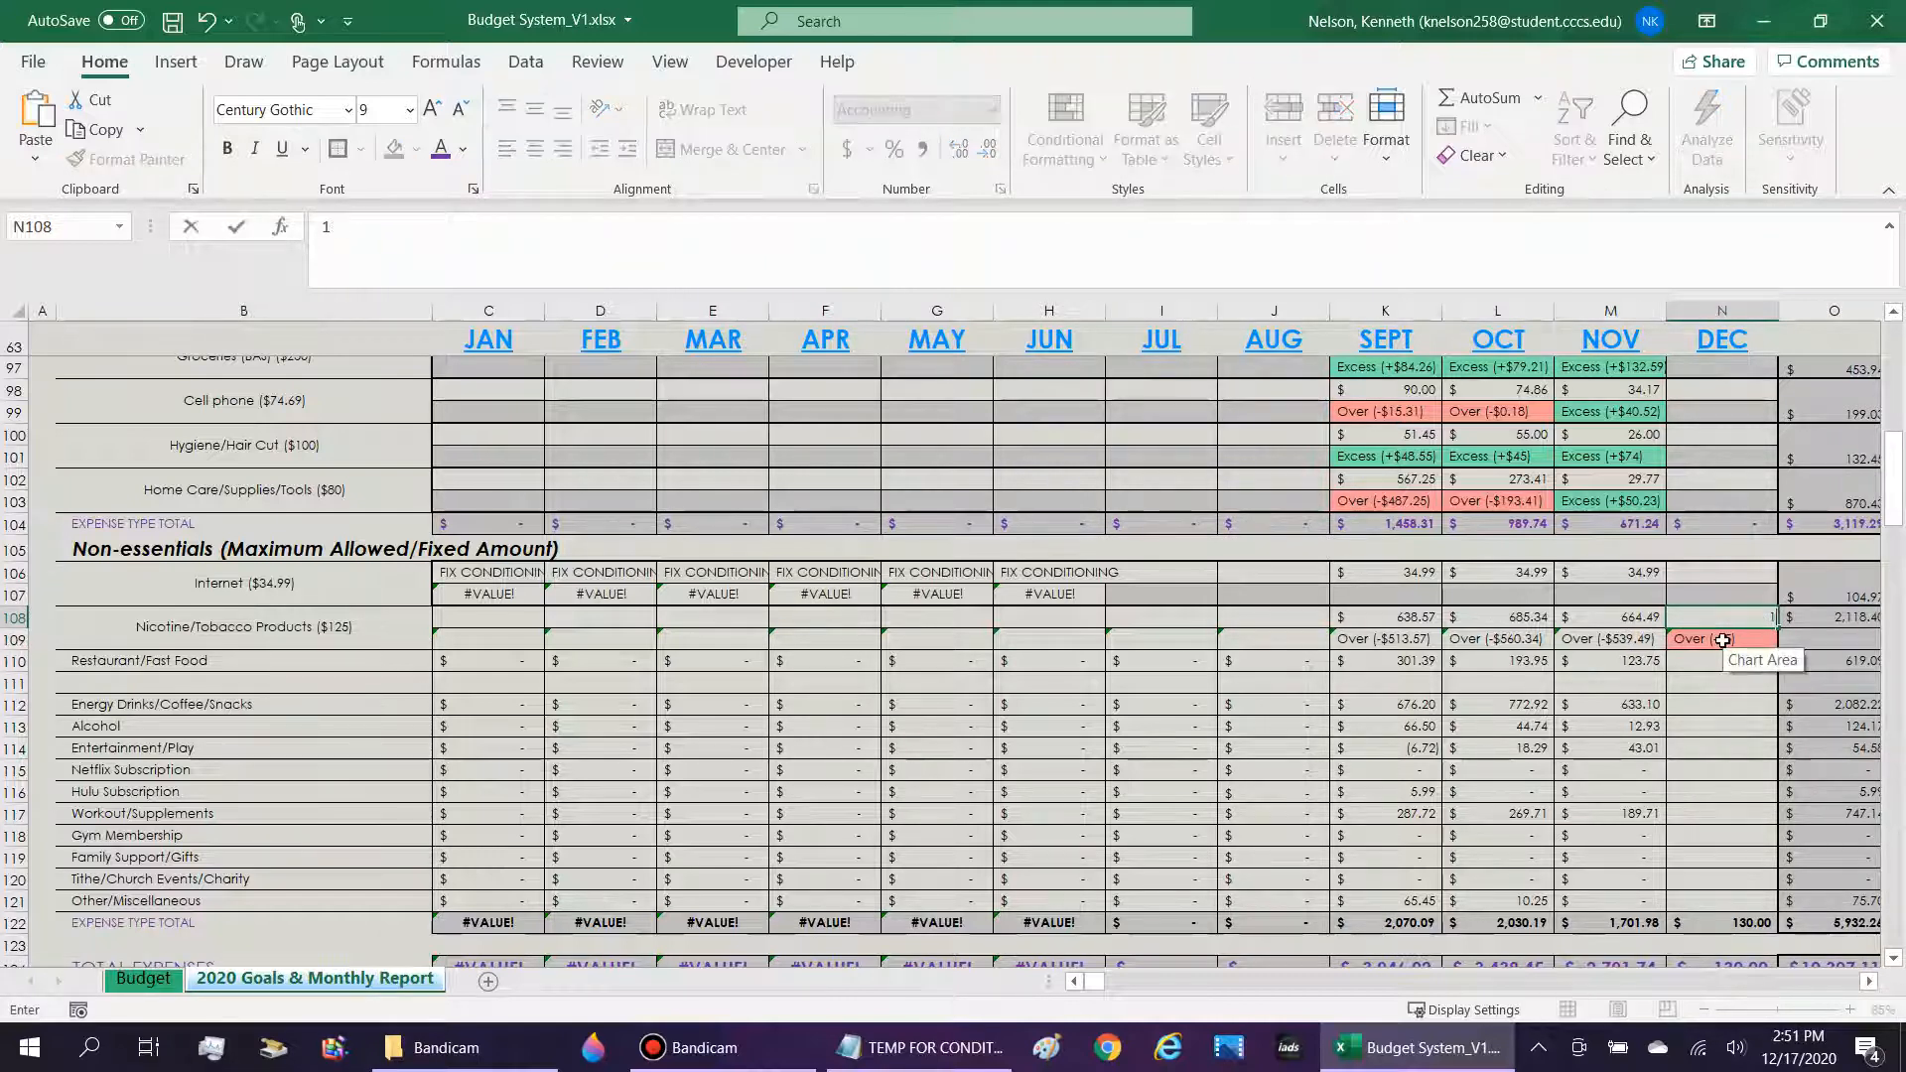
pyautogui.press('Return')
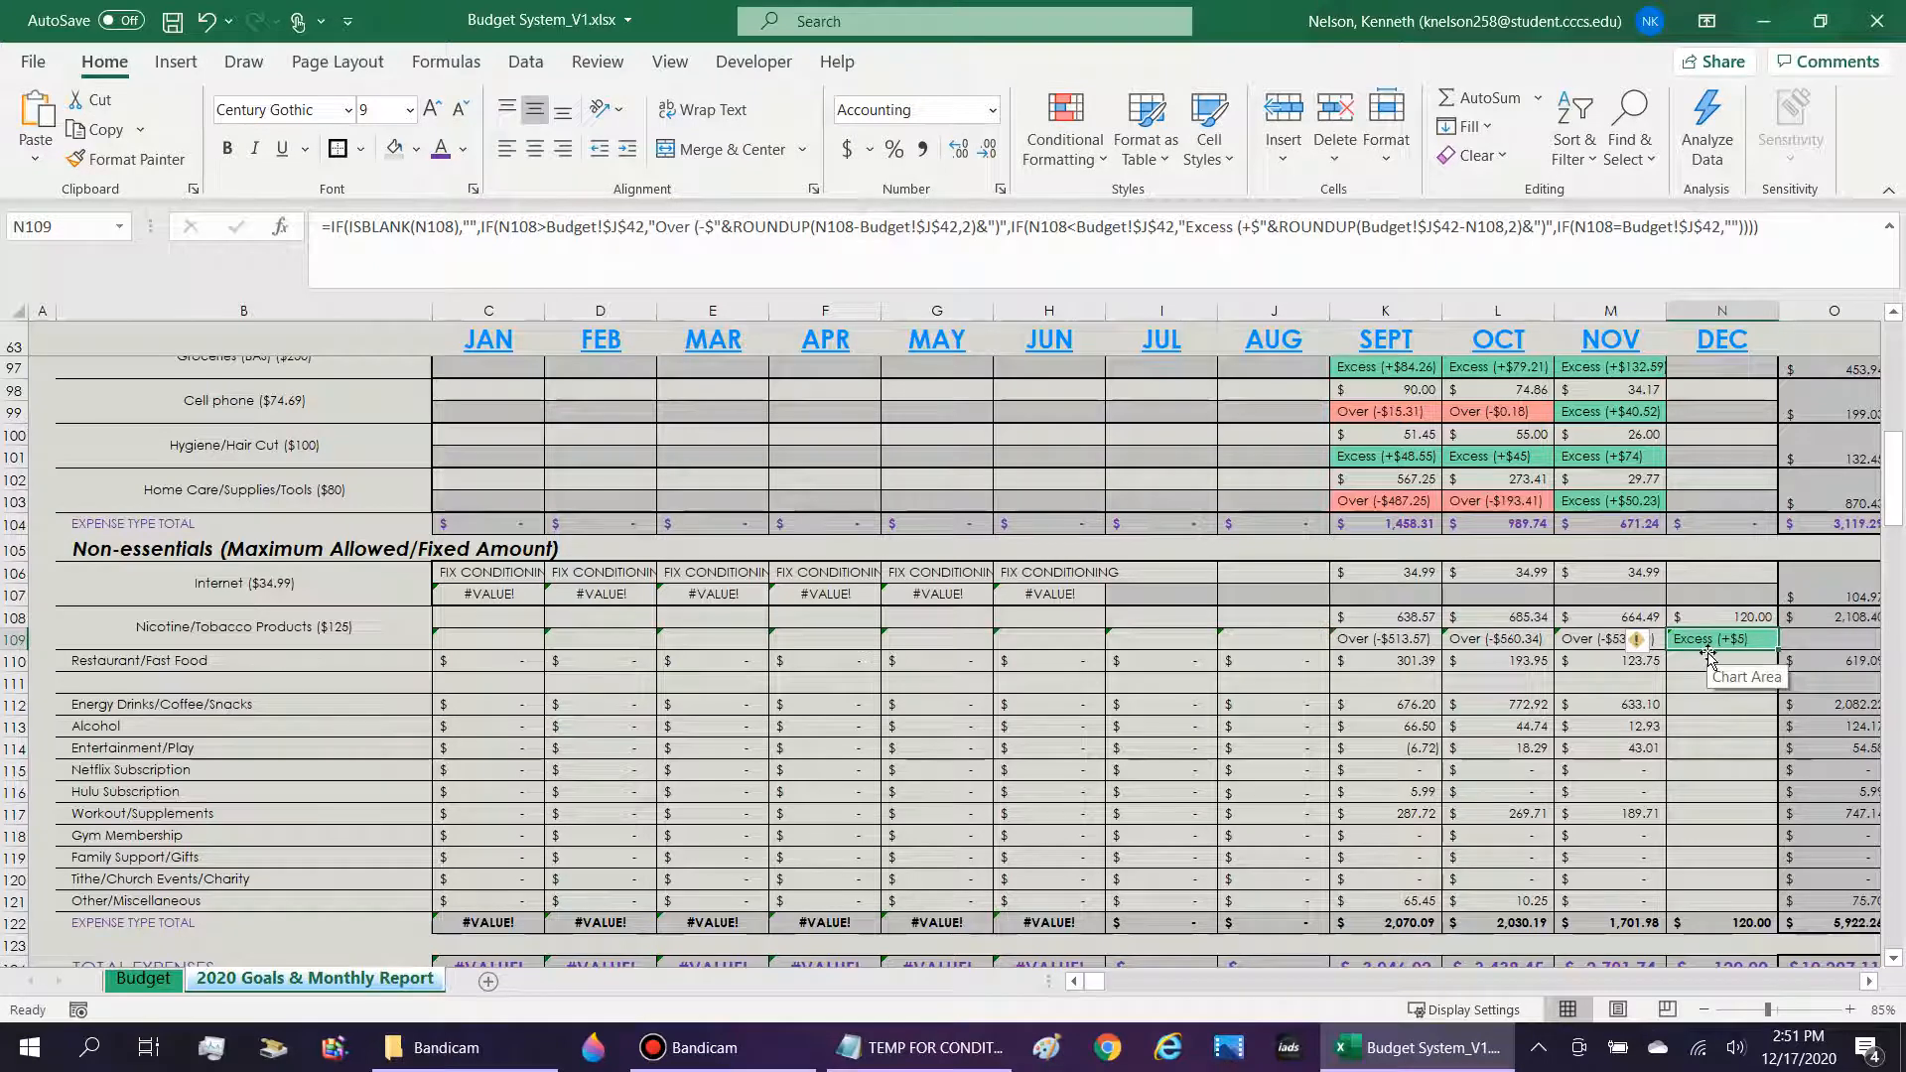
pyautogui.press('Up')
pyautogui.press('BackSpace')
pyautogui.press('Return')
pyautogui.press('Up')
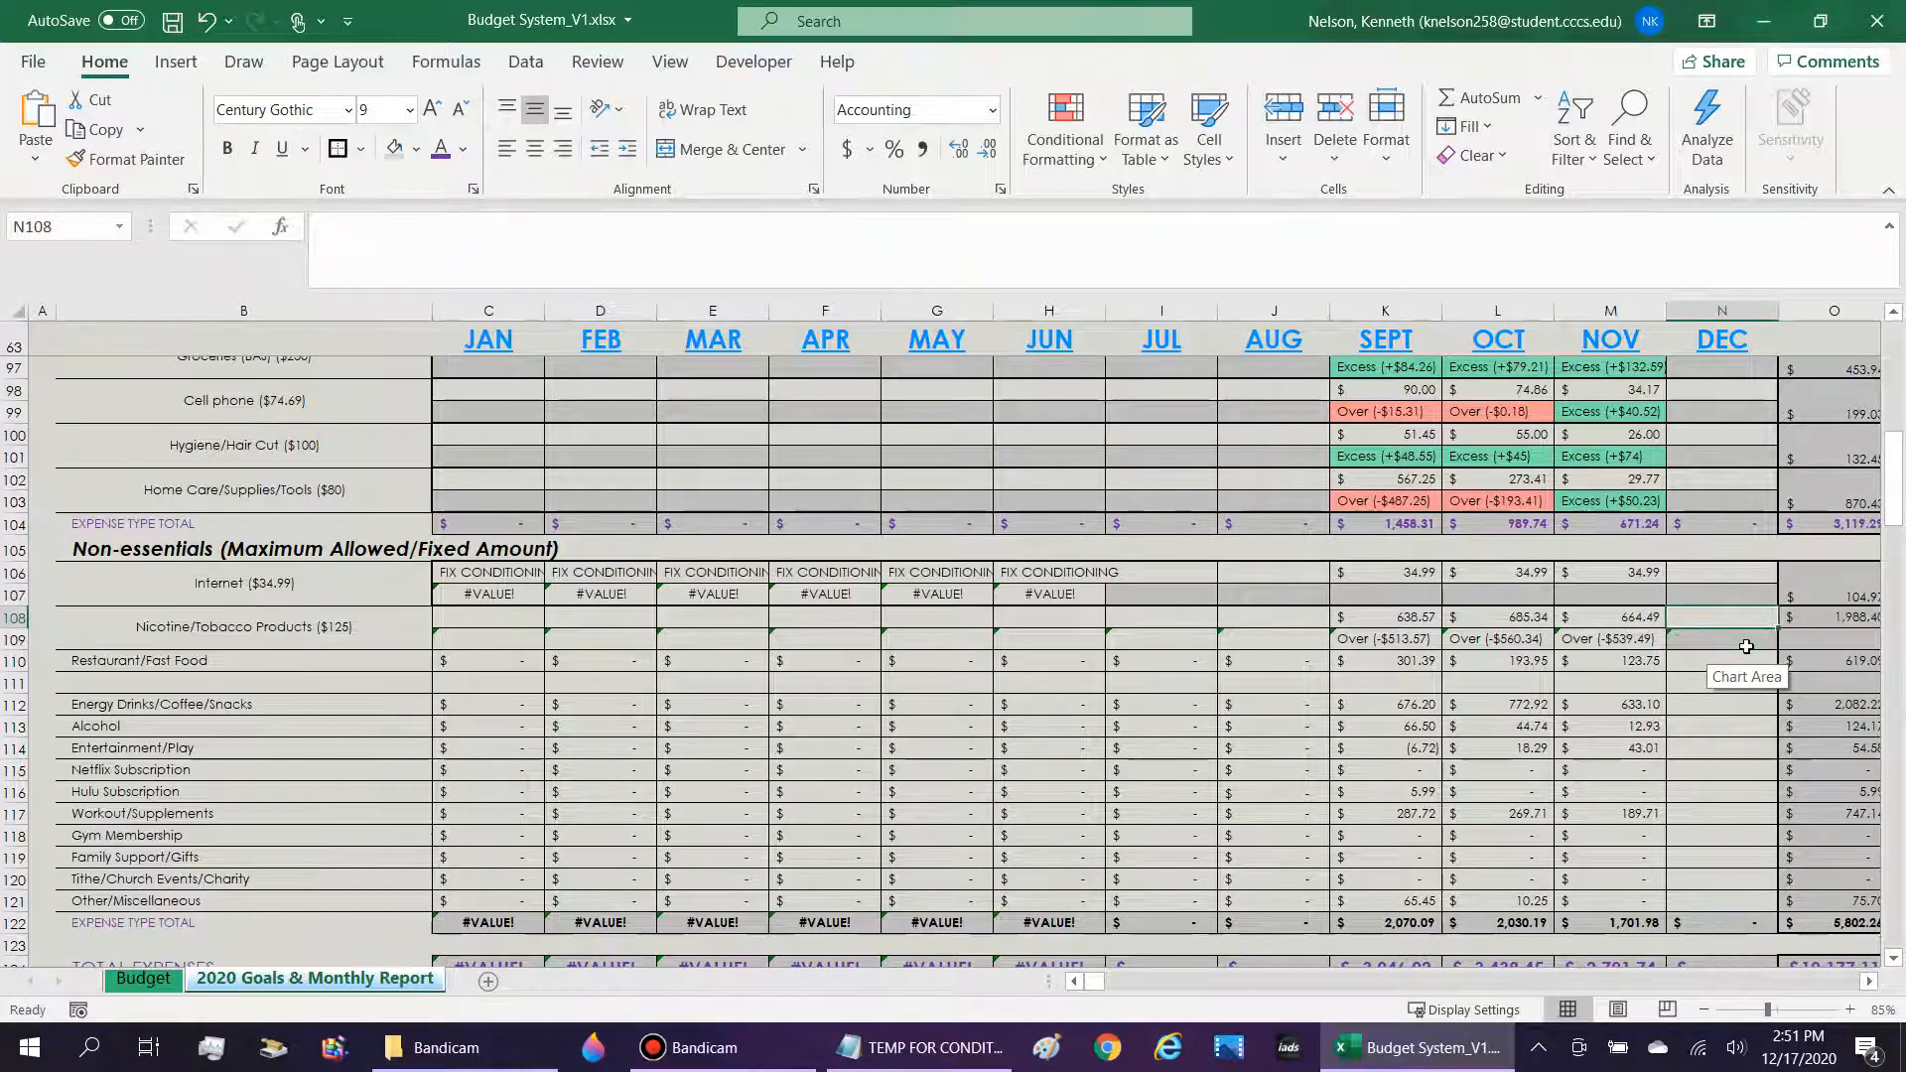
# Review the greater-than test against Budget!$J$42 in the N109 formula and its "Over" text with the ROUNDUP difference.
pyautogui.click(1744, 640)
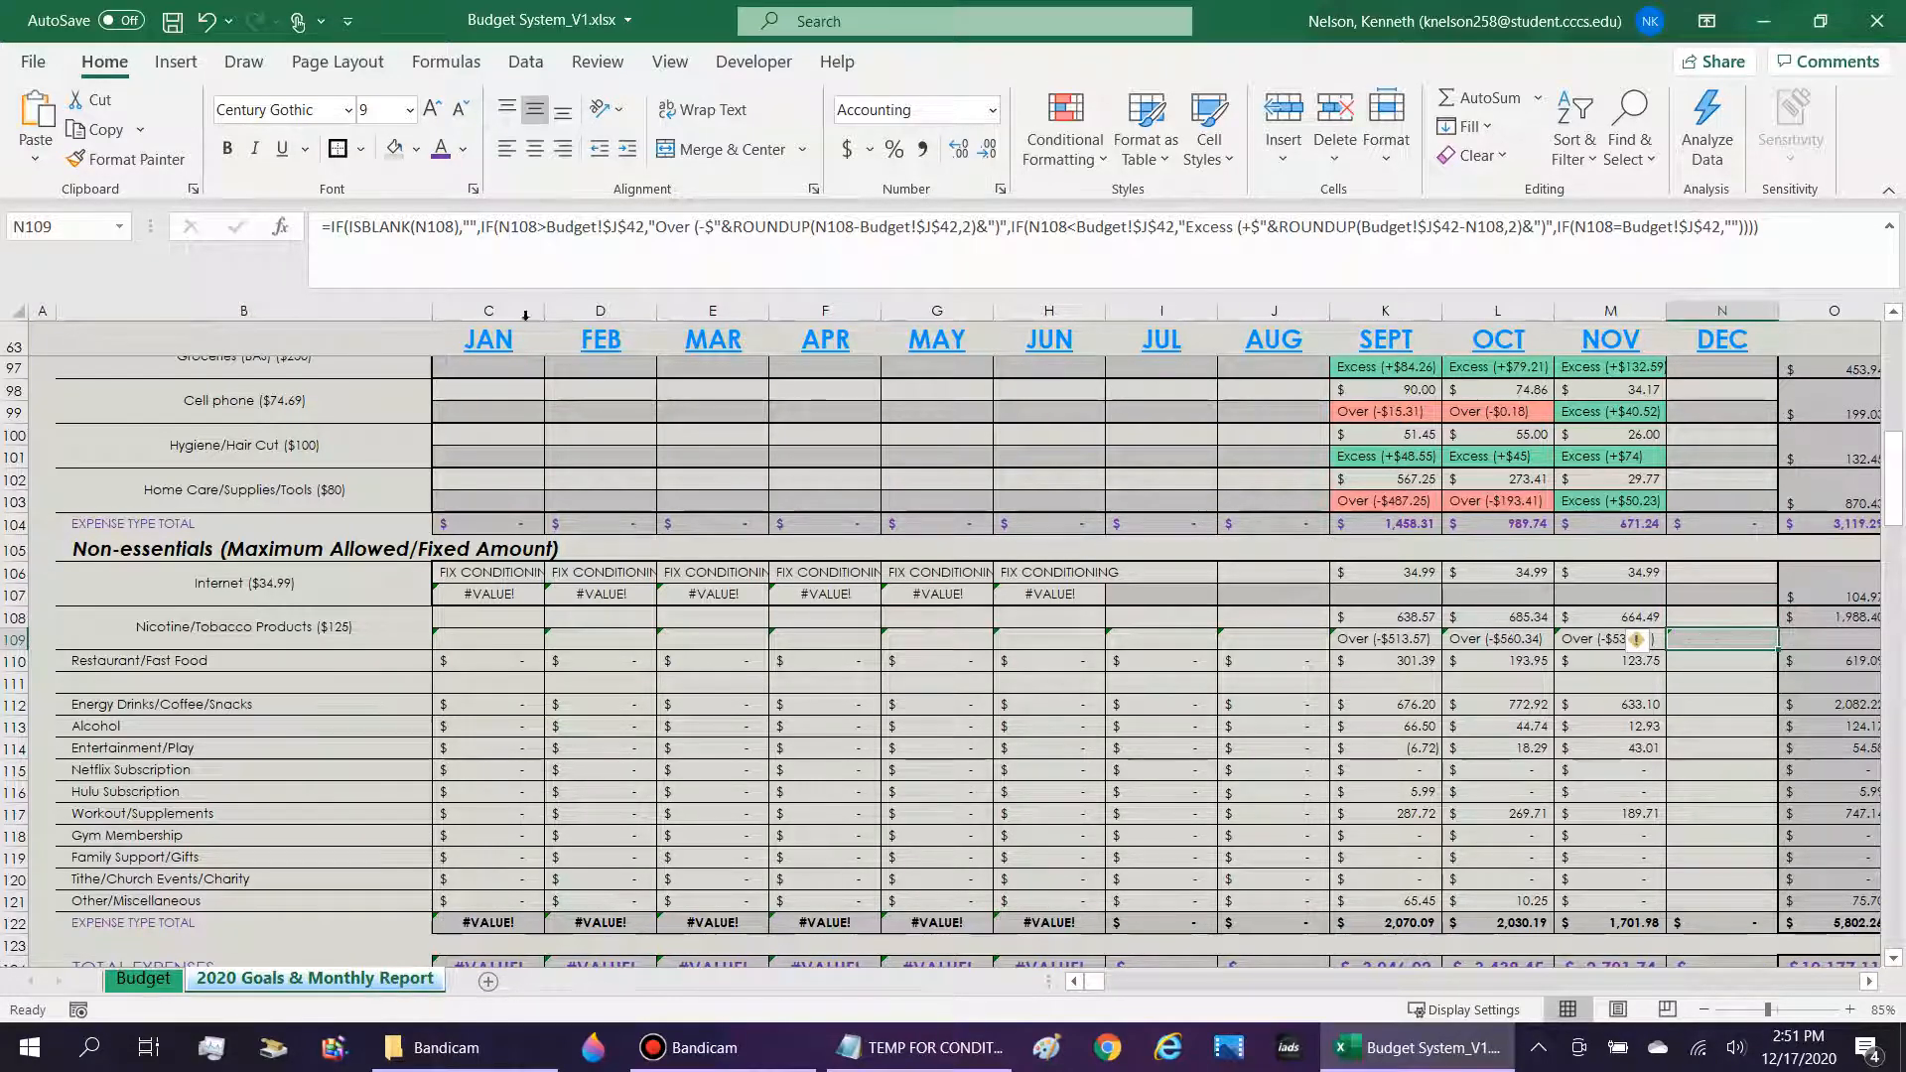
pyautogui.click(465, 227)
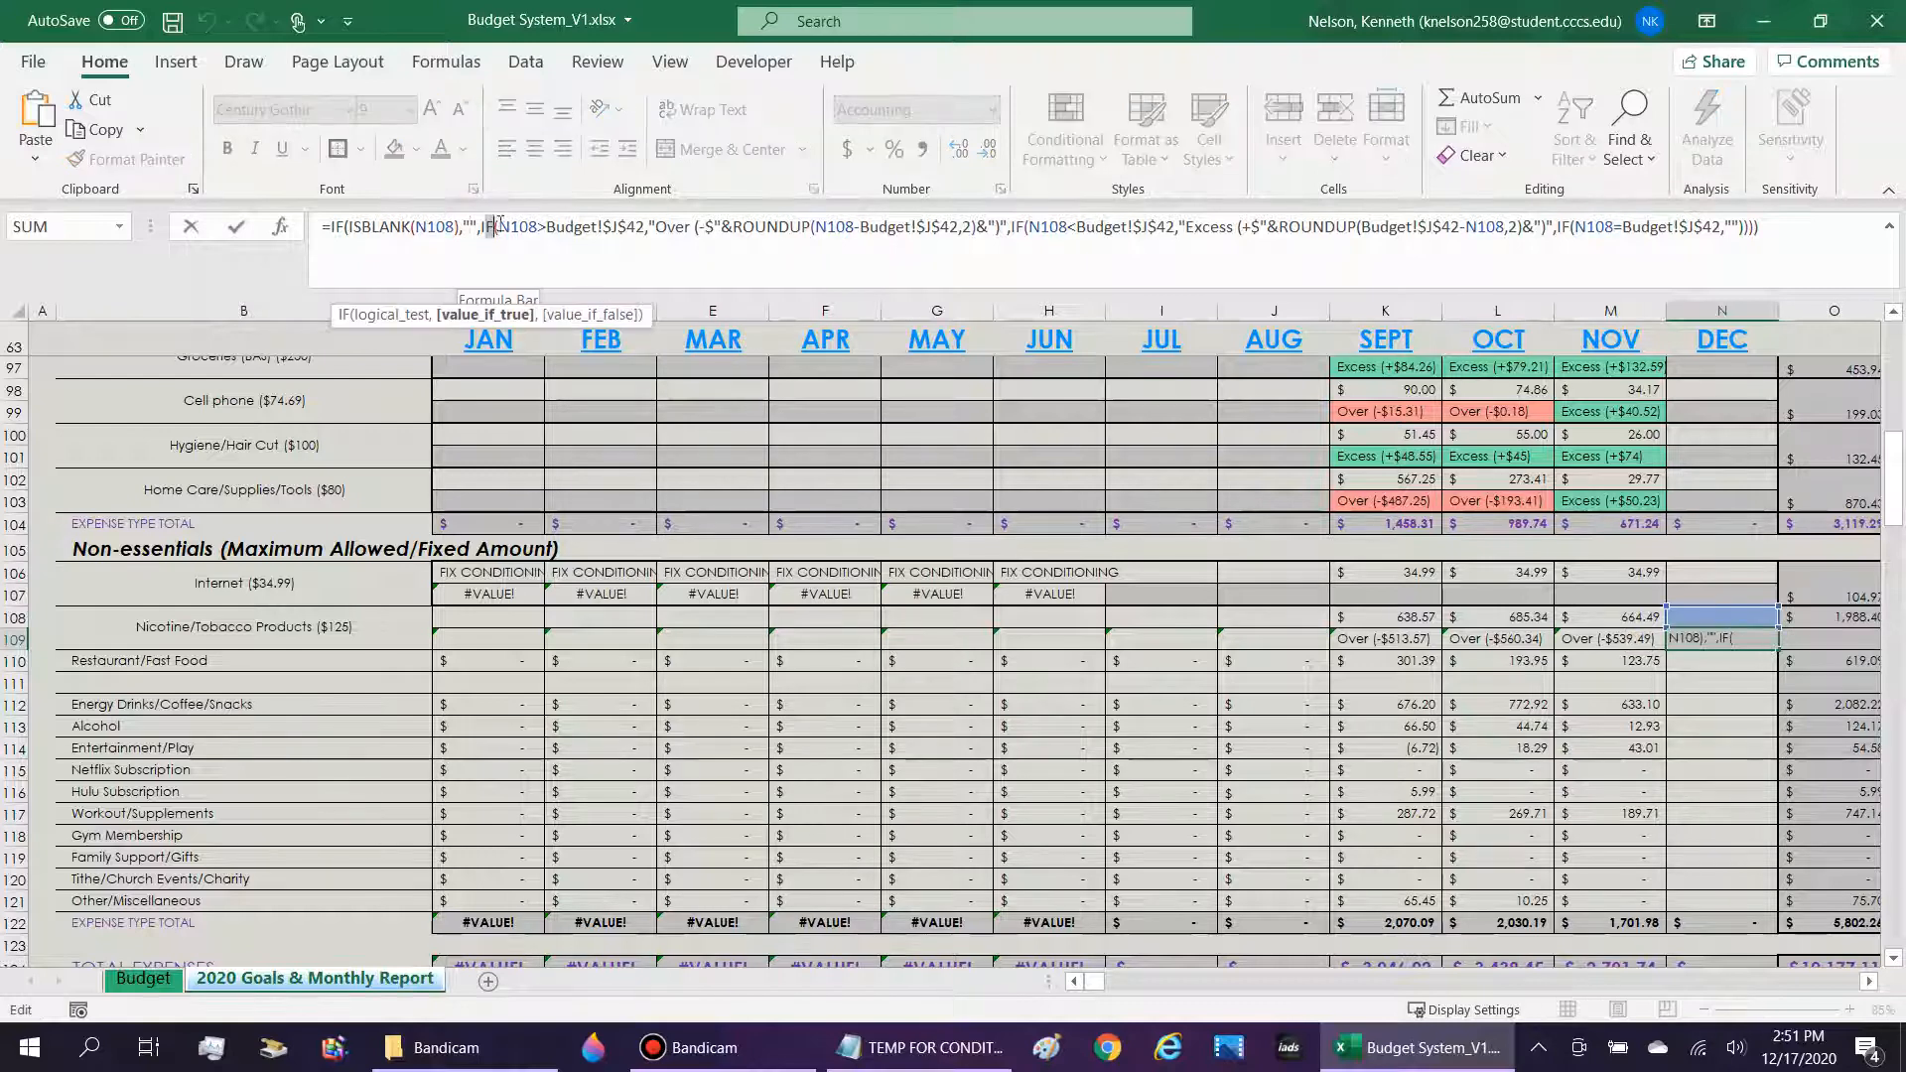
pyautogui.moveTo(488, 226); pyautogui.dragTo(646, 233)
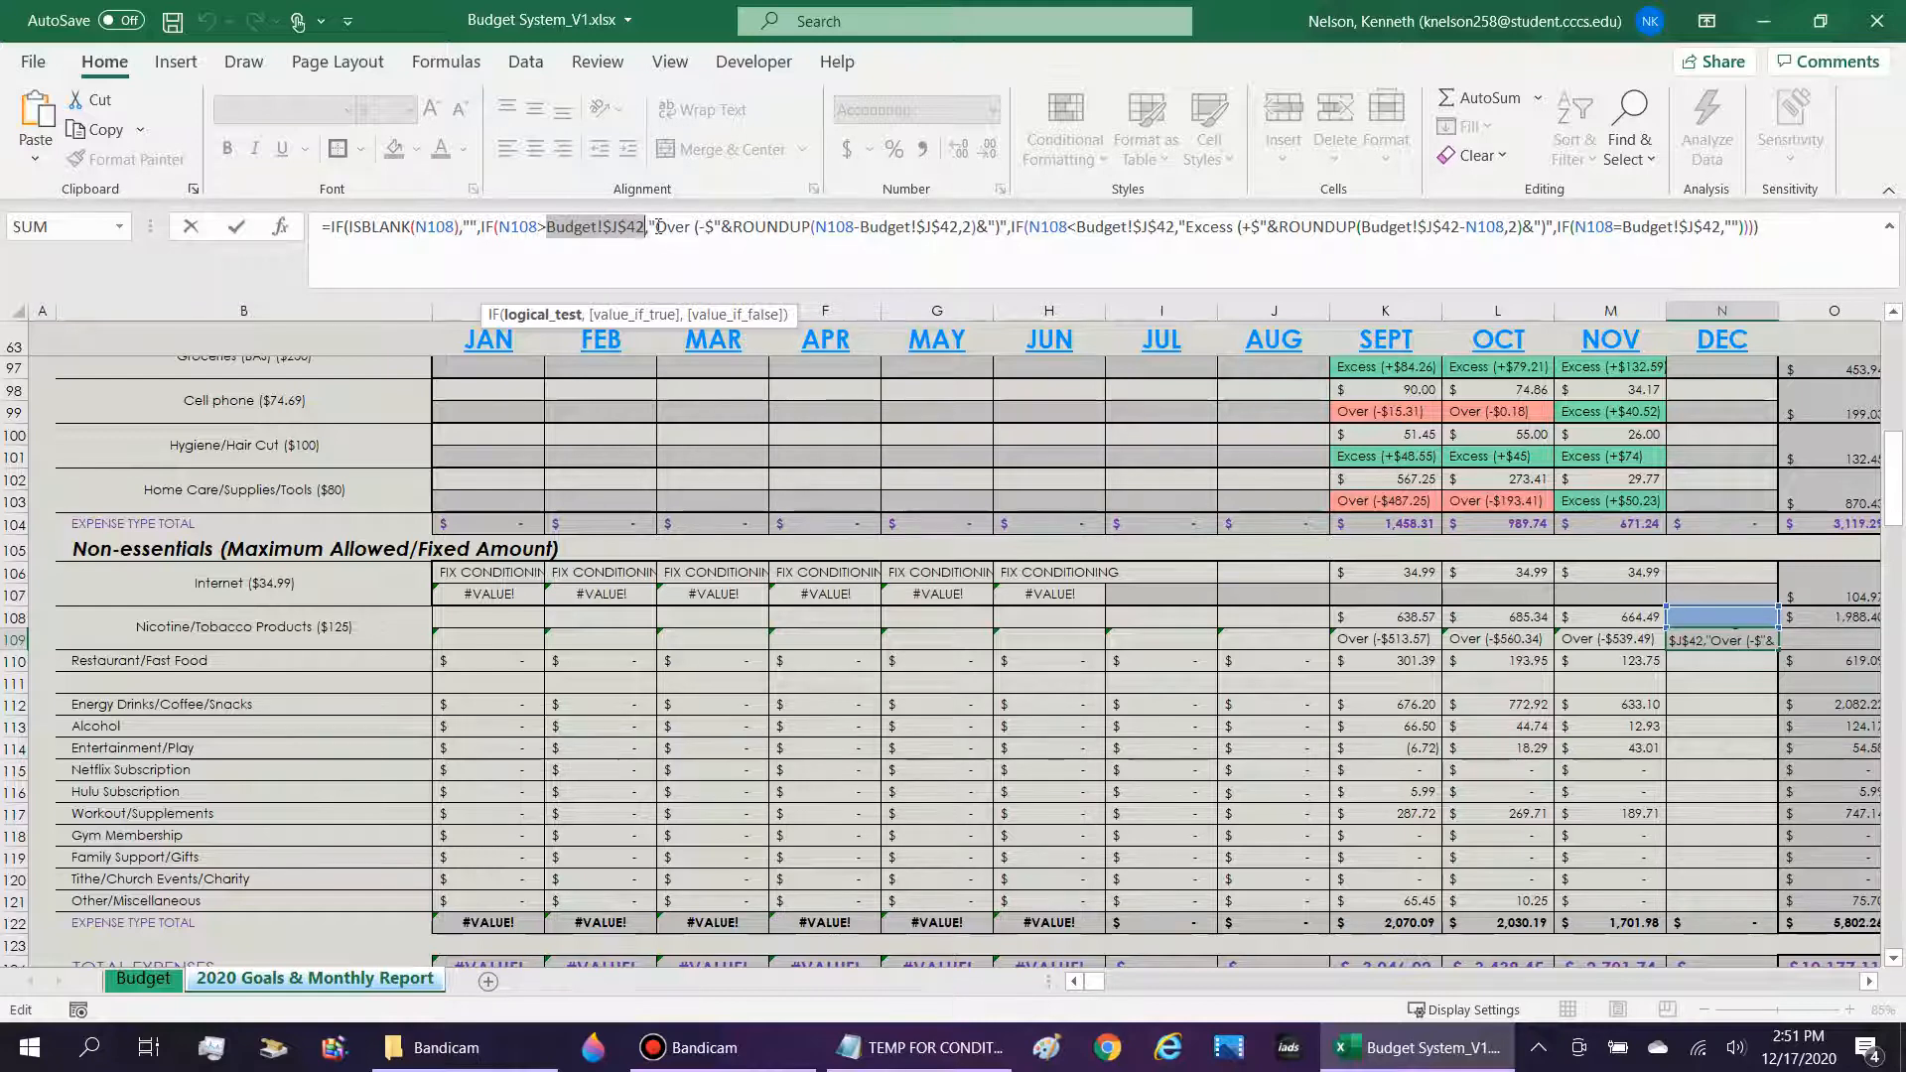
pyautogui.click(656, 226)
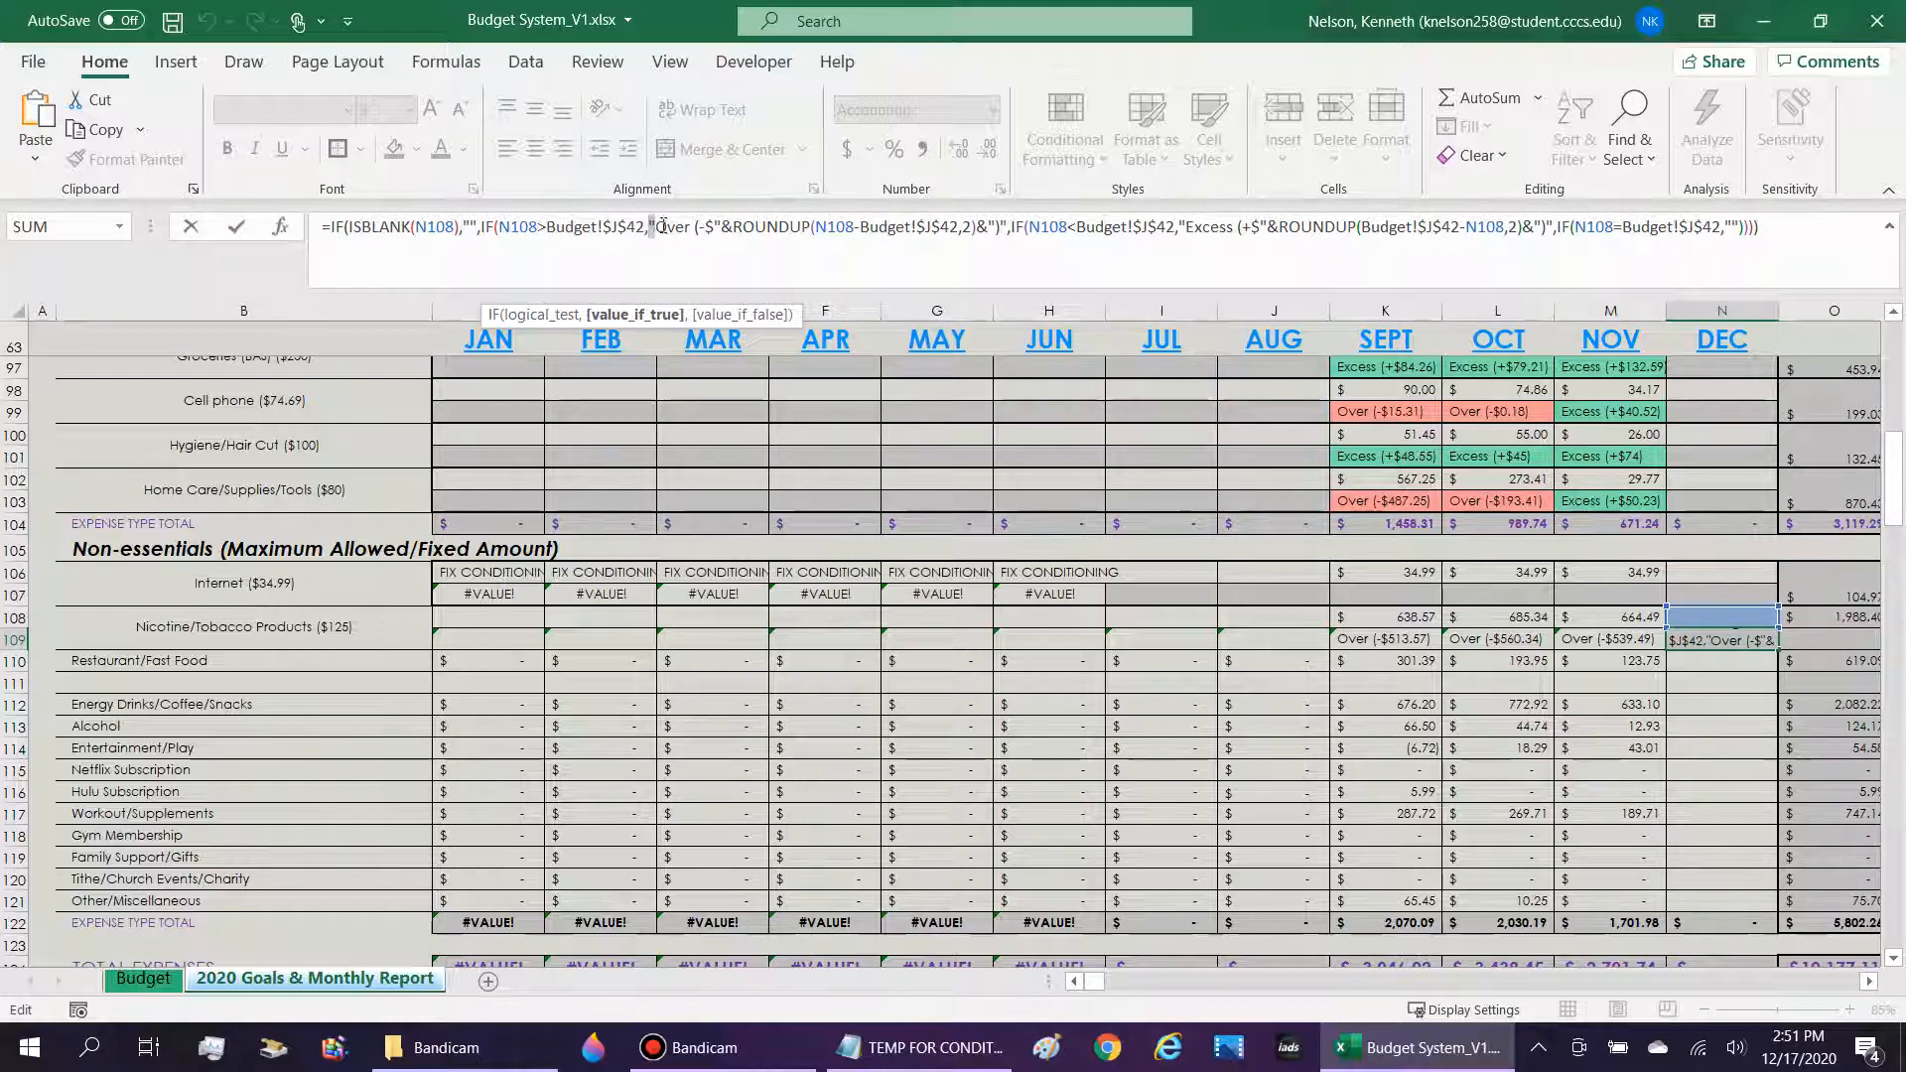
pyautogui.write('"')
pyautogui.moveTo(667, 227); pyautogui.dragTo(711, 226)
pyautogui.moveTo(722, 227); pyautogui.dragTo(828, 227)
pyautogui.click(827, 227)
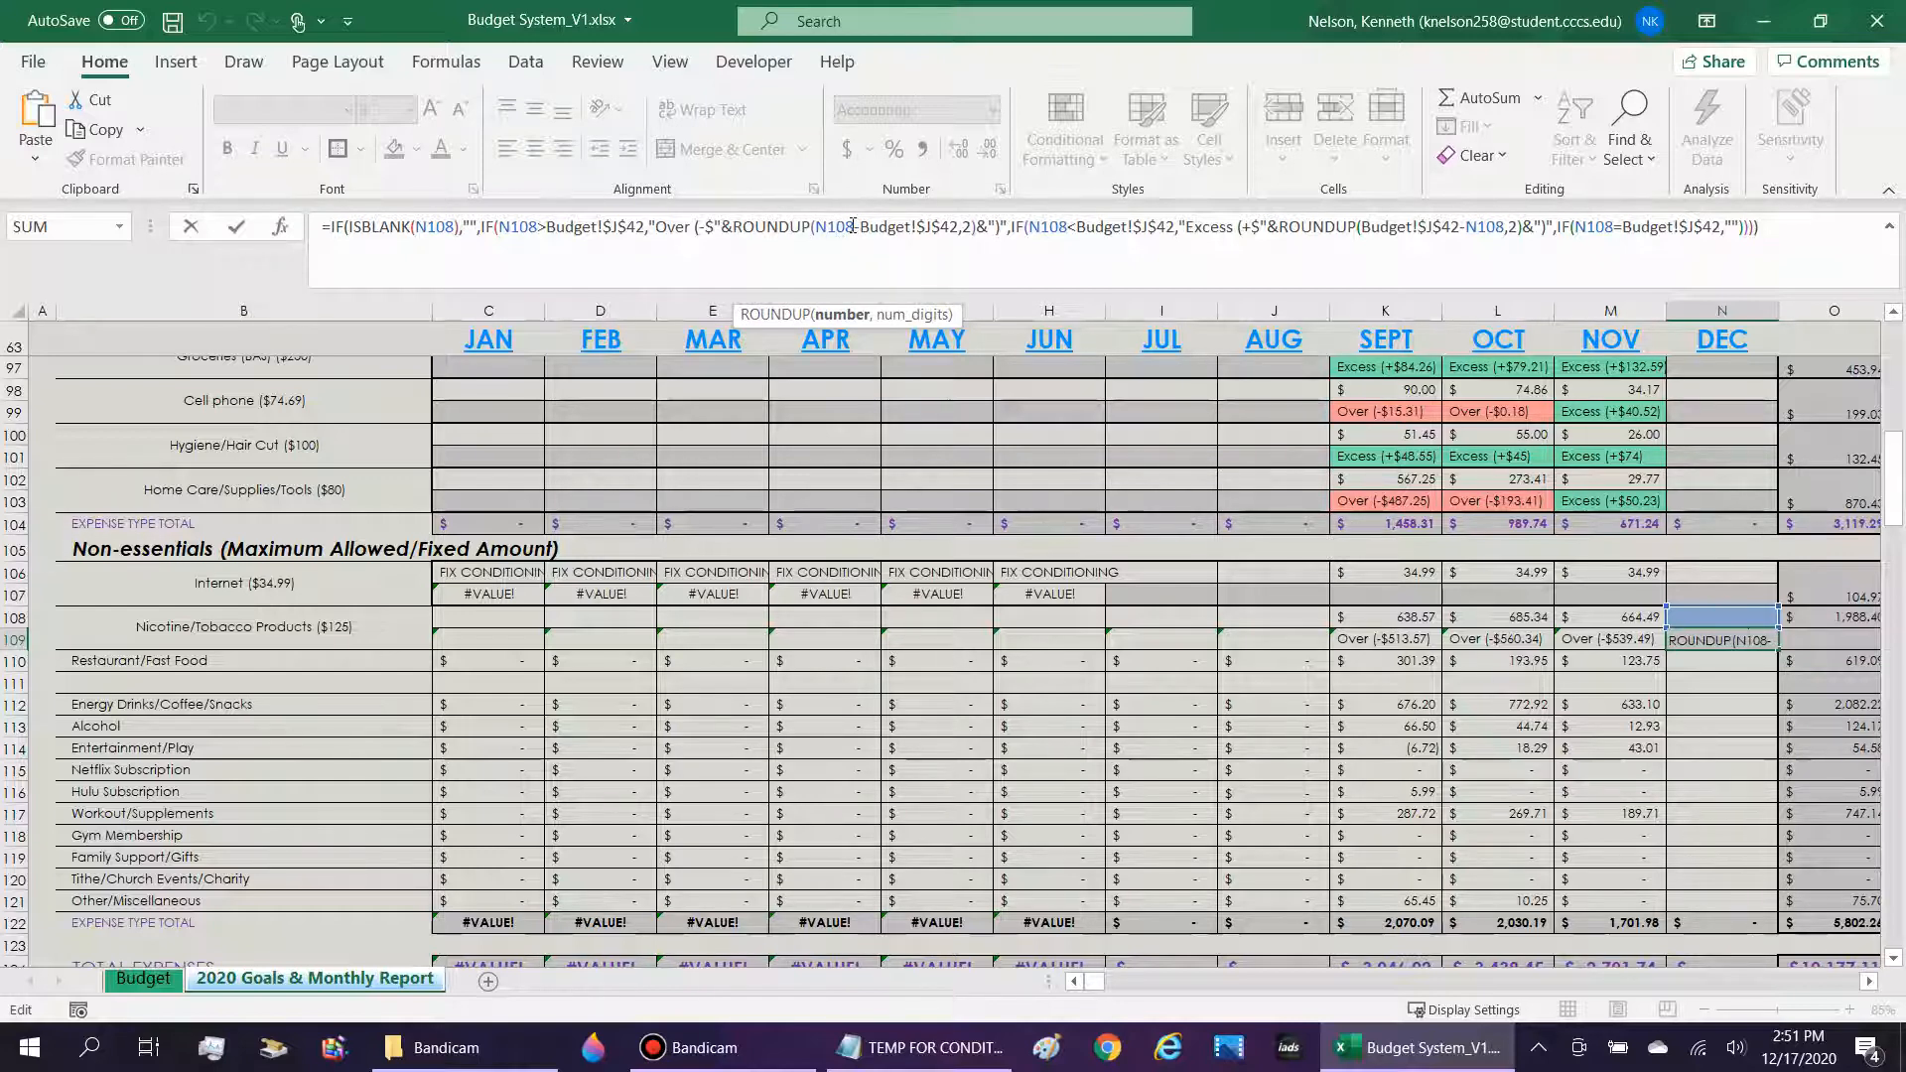
pyautogui.doubleClick(837, 226)
pyautogui.moveTo(863, 228); pyautogui.dragTo(956, 232)
pyautogui.click(970, 227)
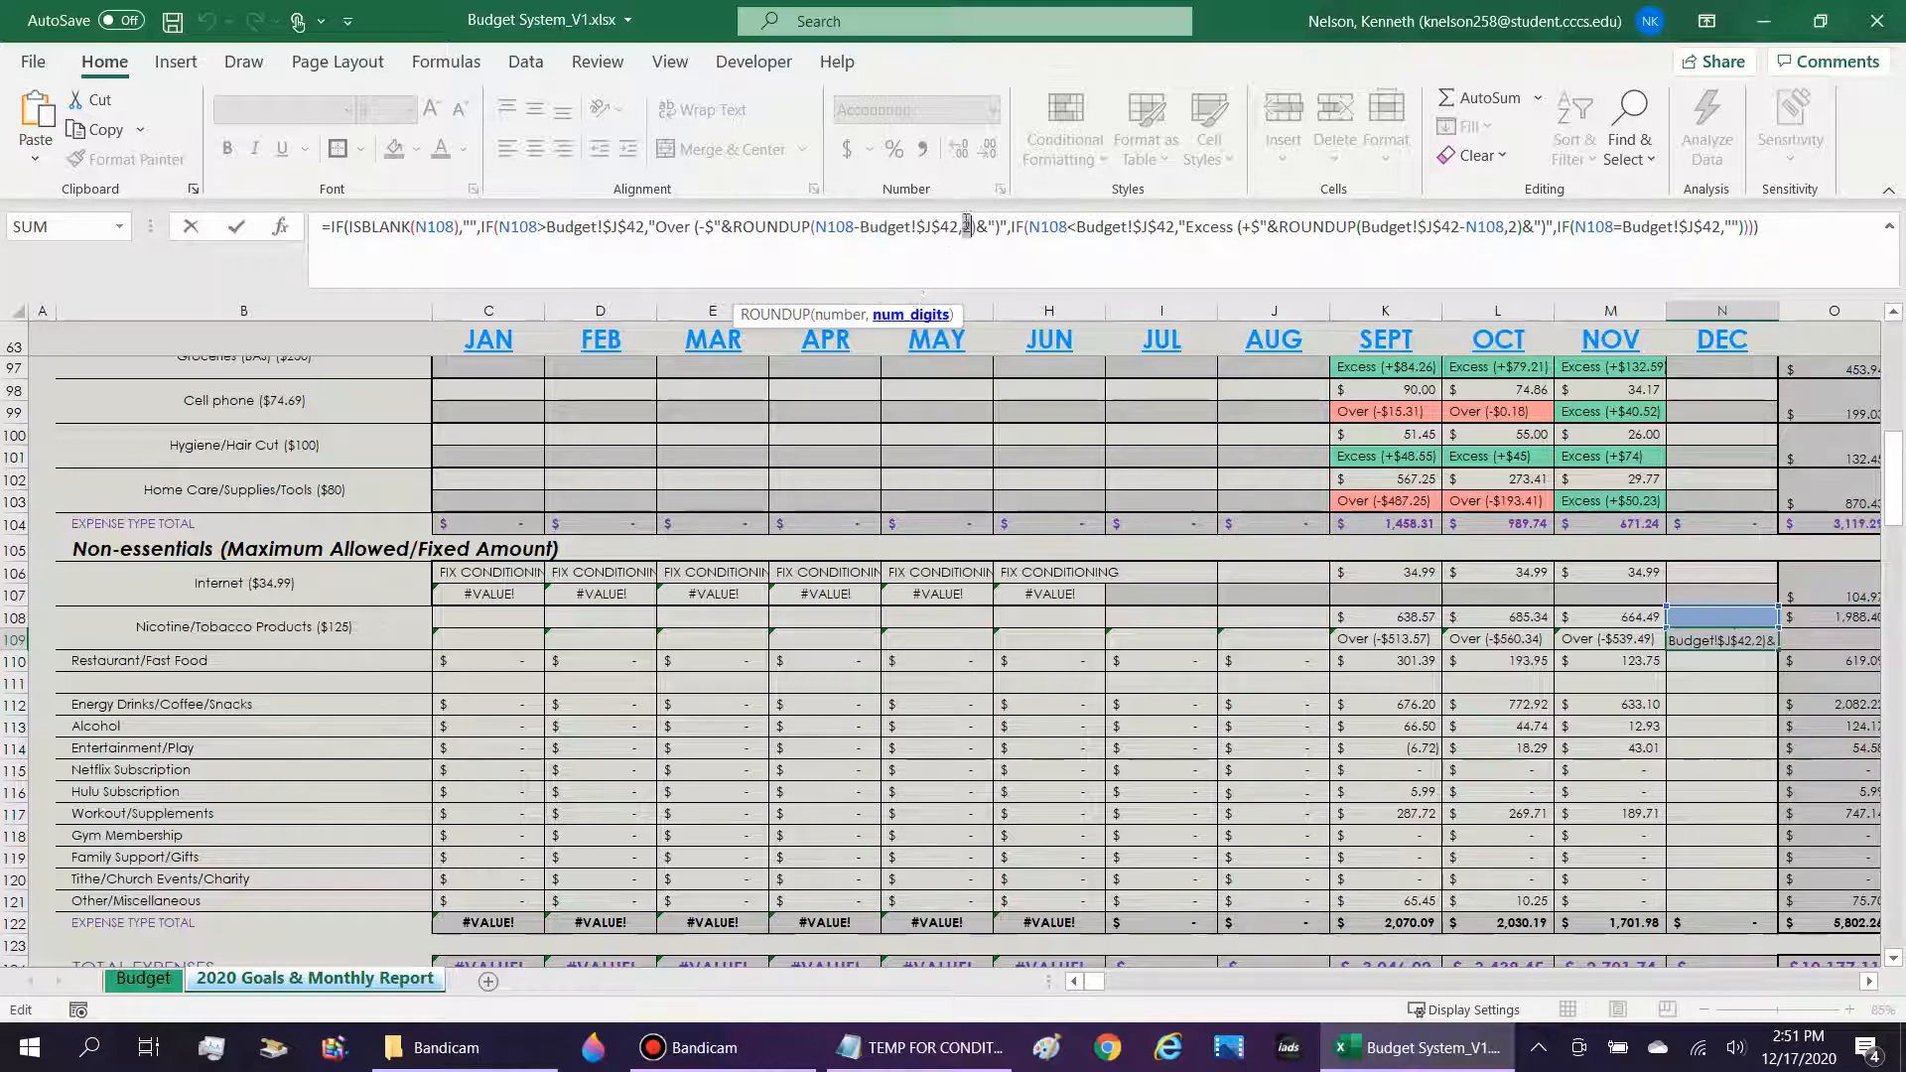
pyautogui.click(780, 229)
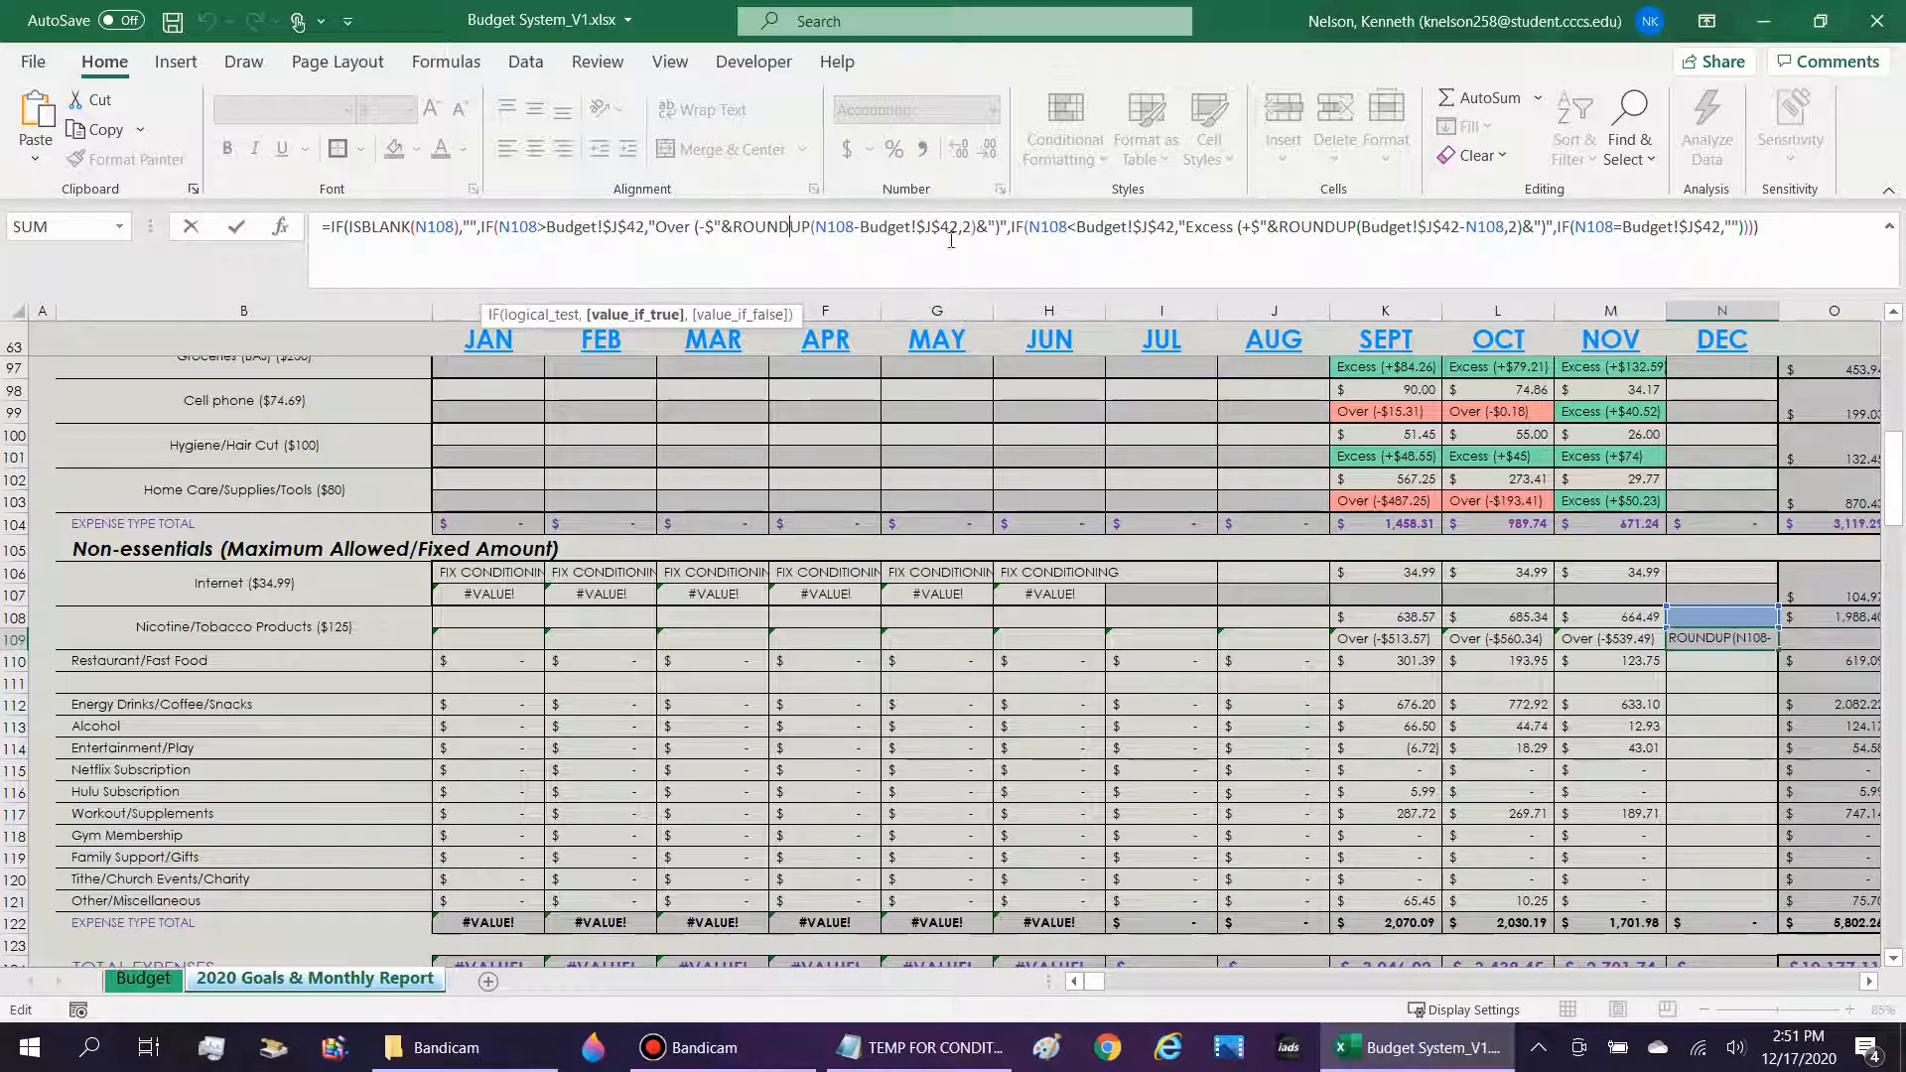
pyautogui.click(987, 228)
# Review the less-than branch of the N109 formula, its "Excess" text with ROUNDUP, and the plus and minus dollar signs in both results.
pyautogui.click(1068, 228)
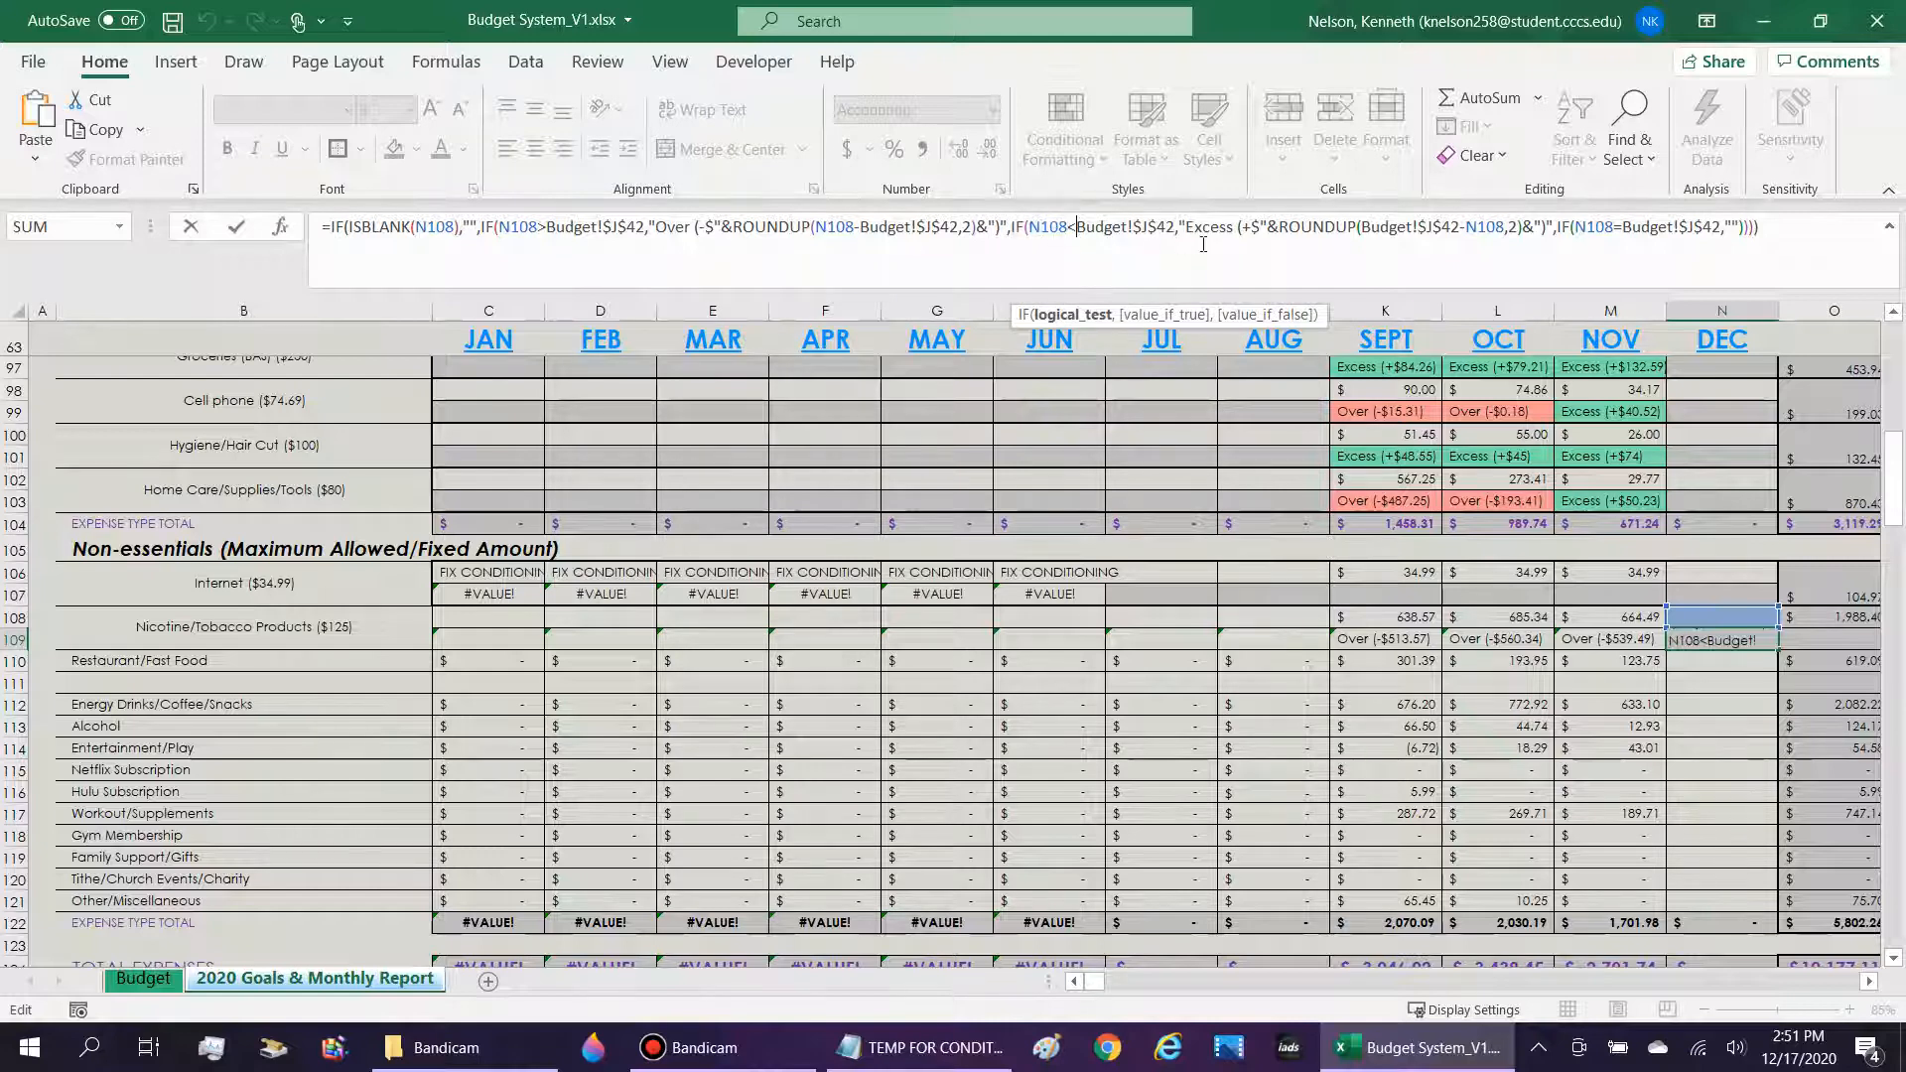
pyautogui.press('Right')
pyautogui.press('Right')
pyautogui.moveTo(1207, 225); pyautogui.dragTo(1506, 226)
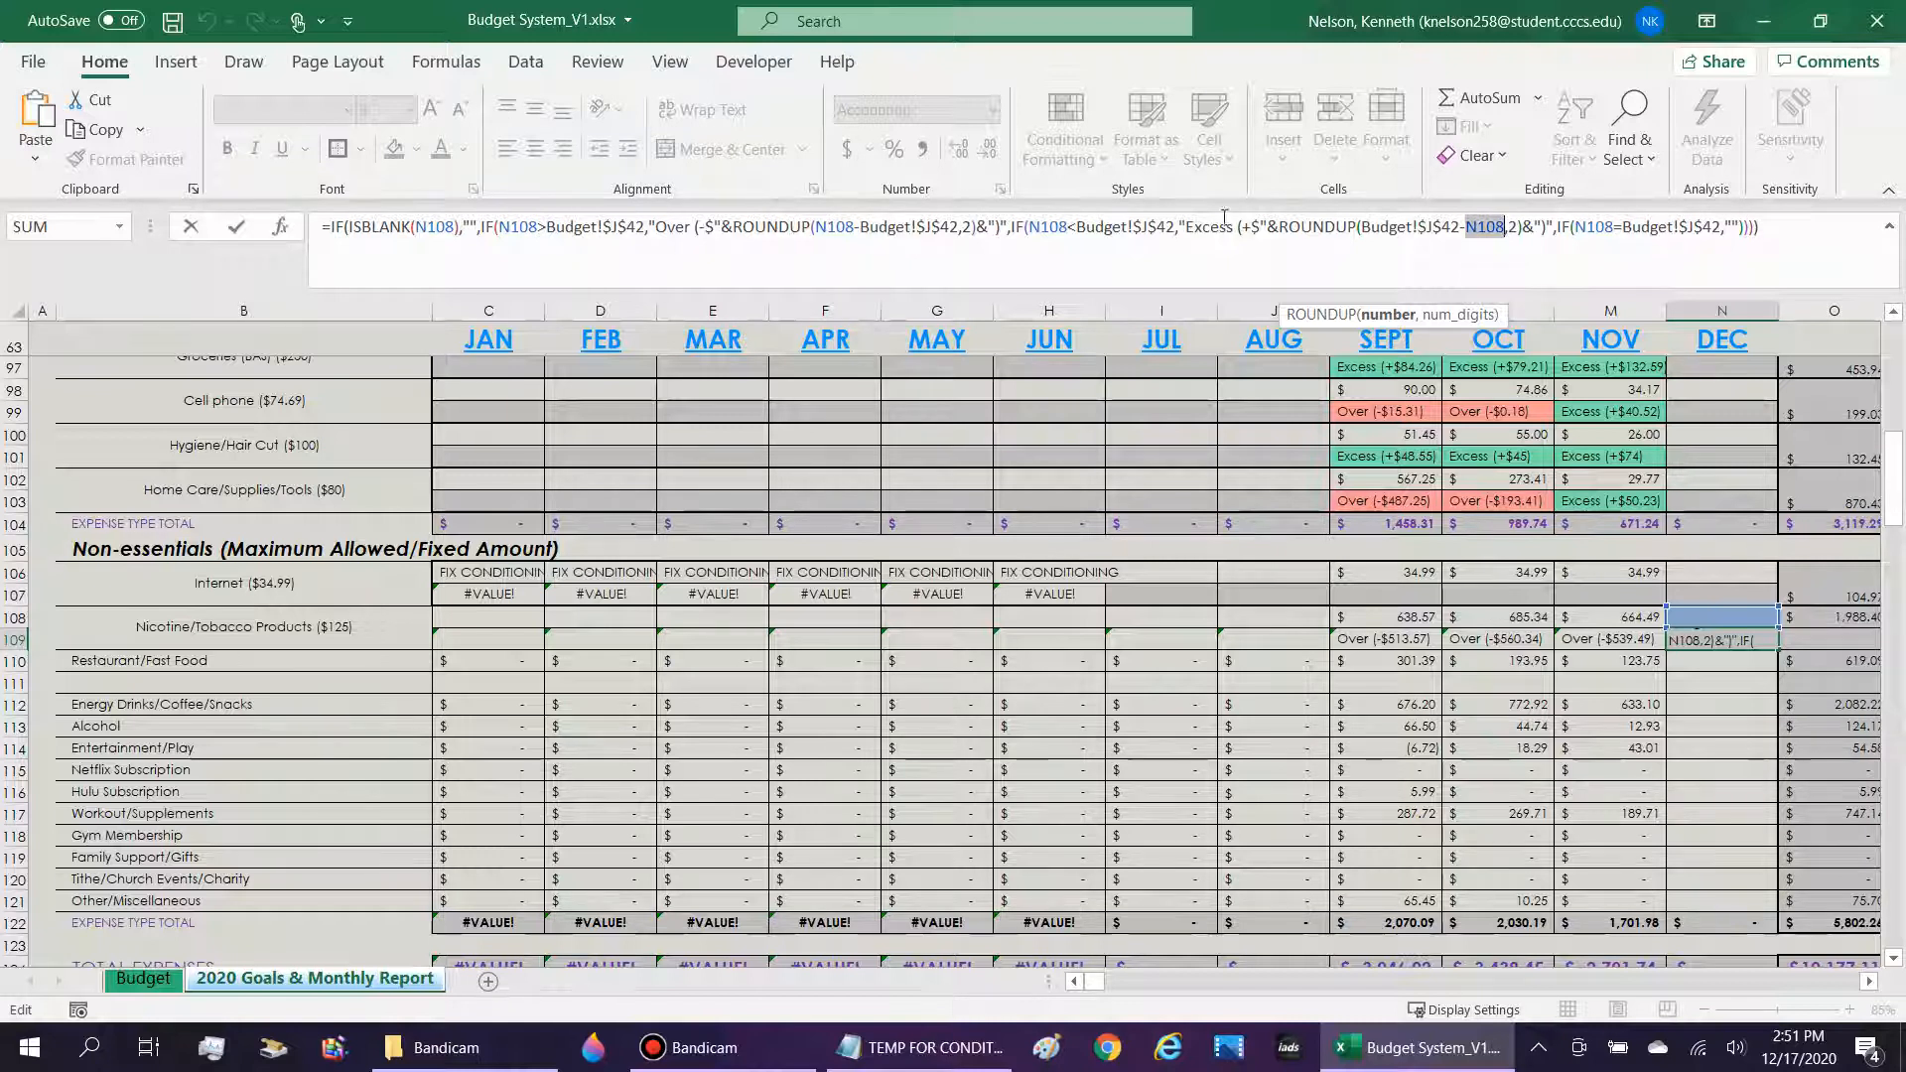
pyautogui.moveTo(1224, 219); pyautogui.dragTo(1411, 224)
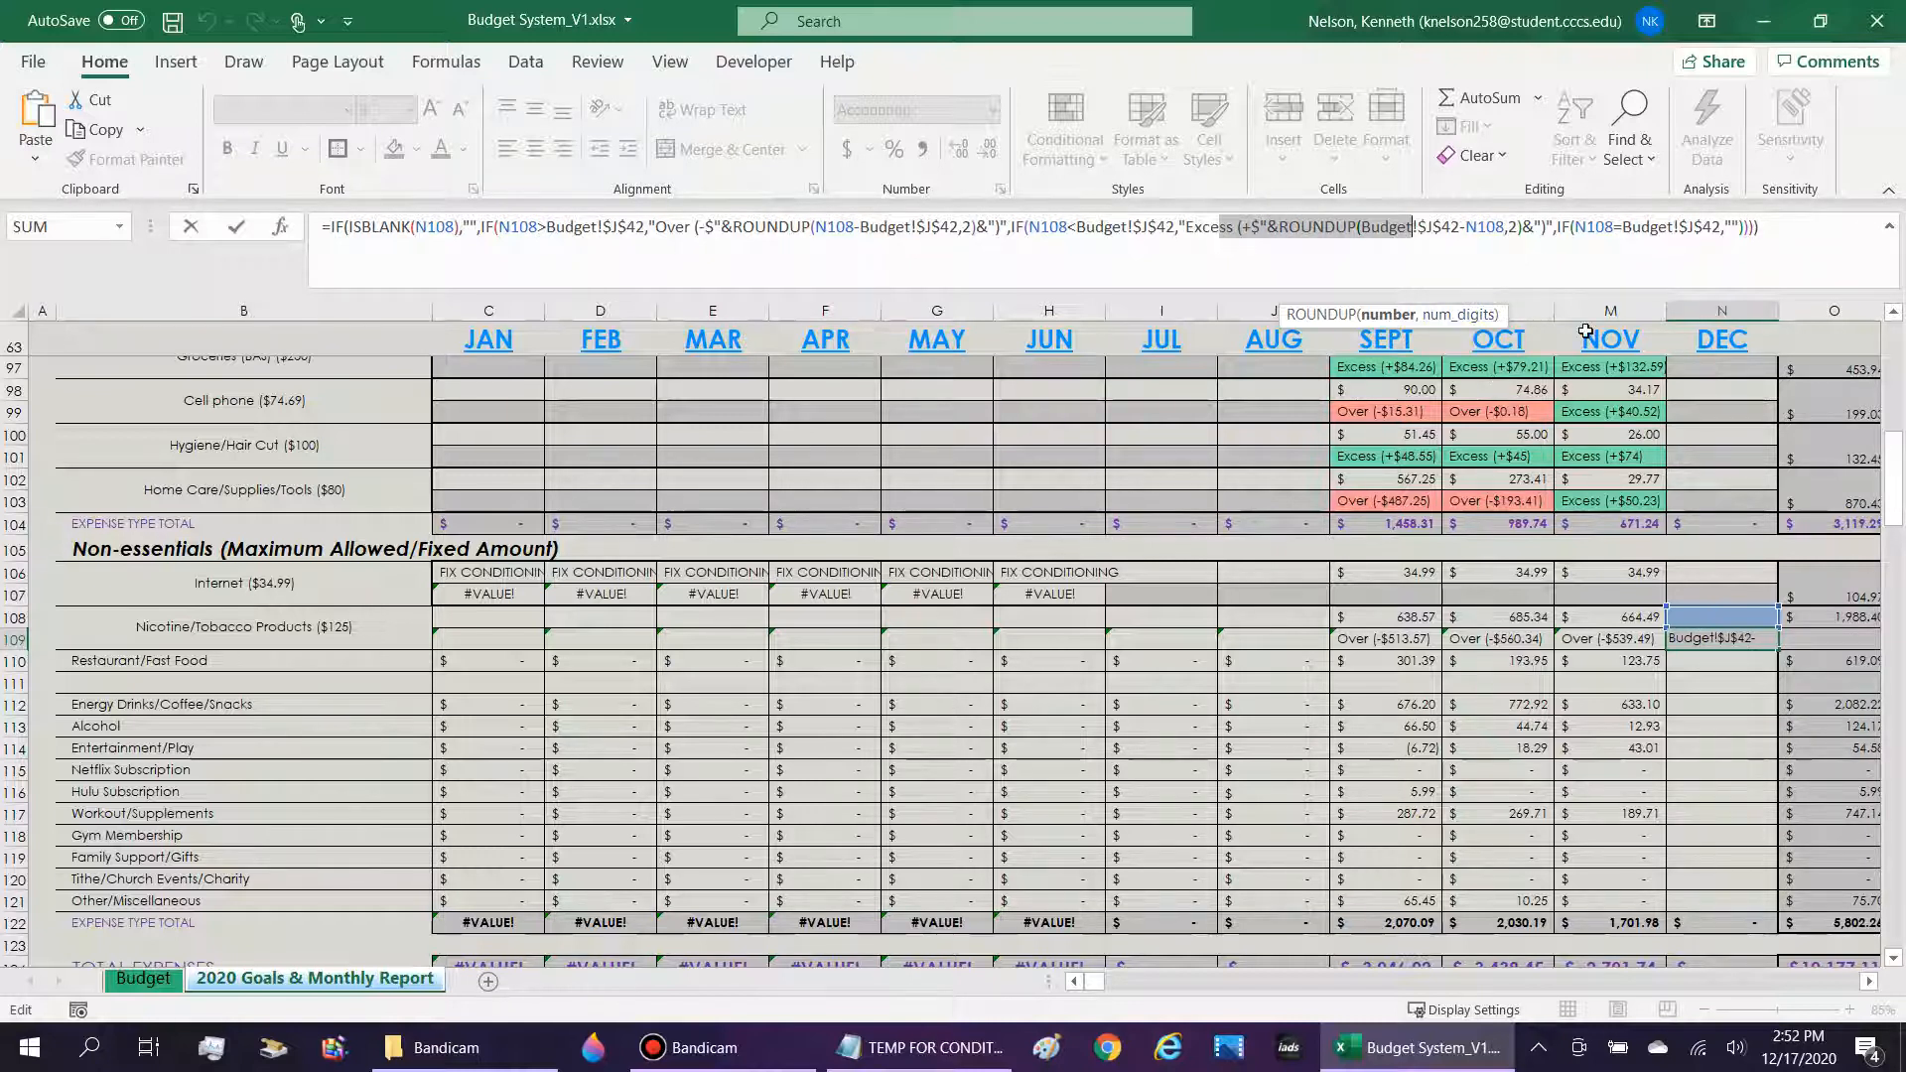
pyautogui.click(1259, 228)
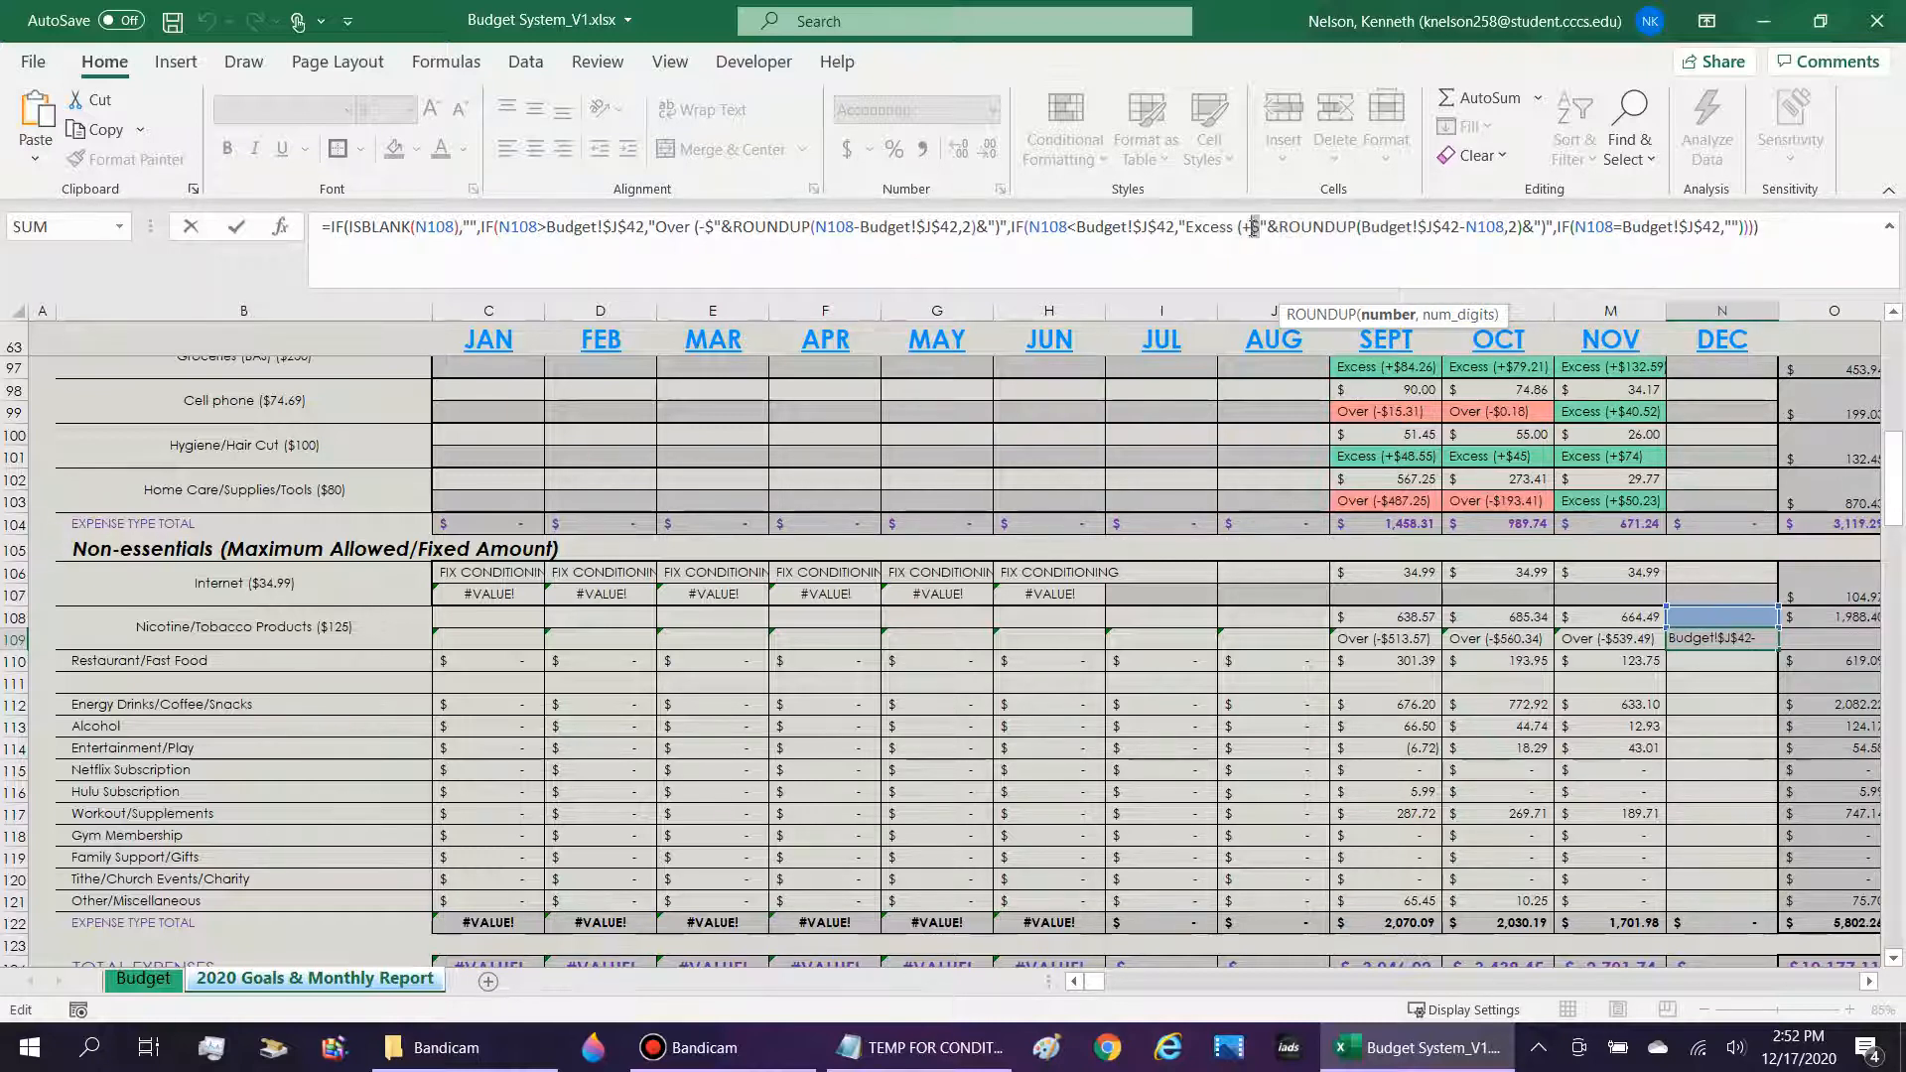
pyautogui.moveTo(1254, 227); pyautogui.dragTo(1247, 228)
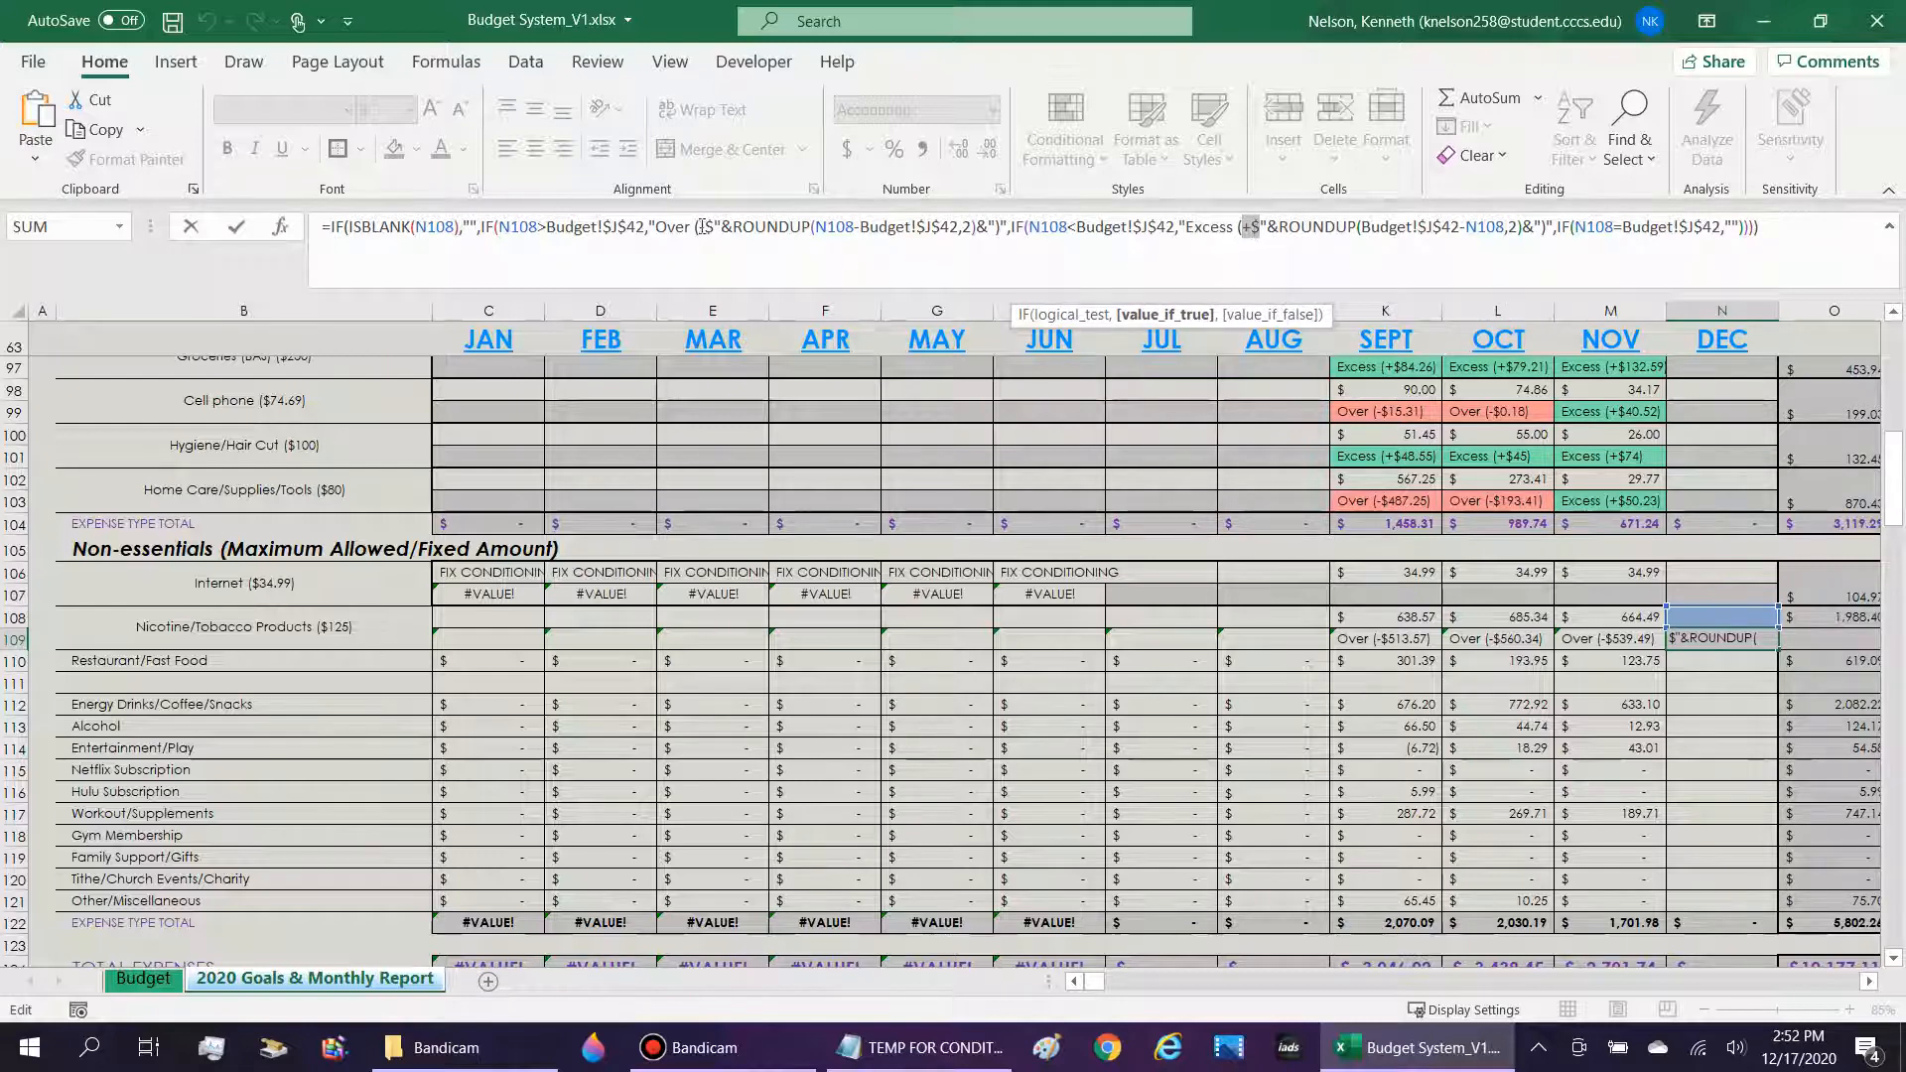
pyautogui.moveTo(706, 226); pyautogui.dragTo(699, 226)
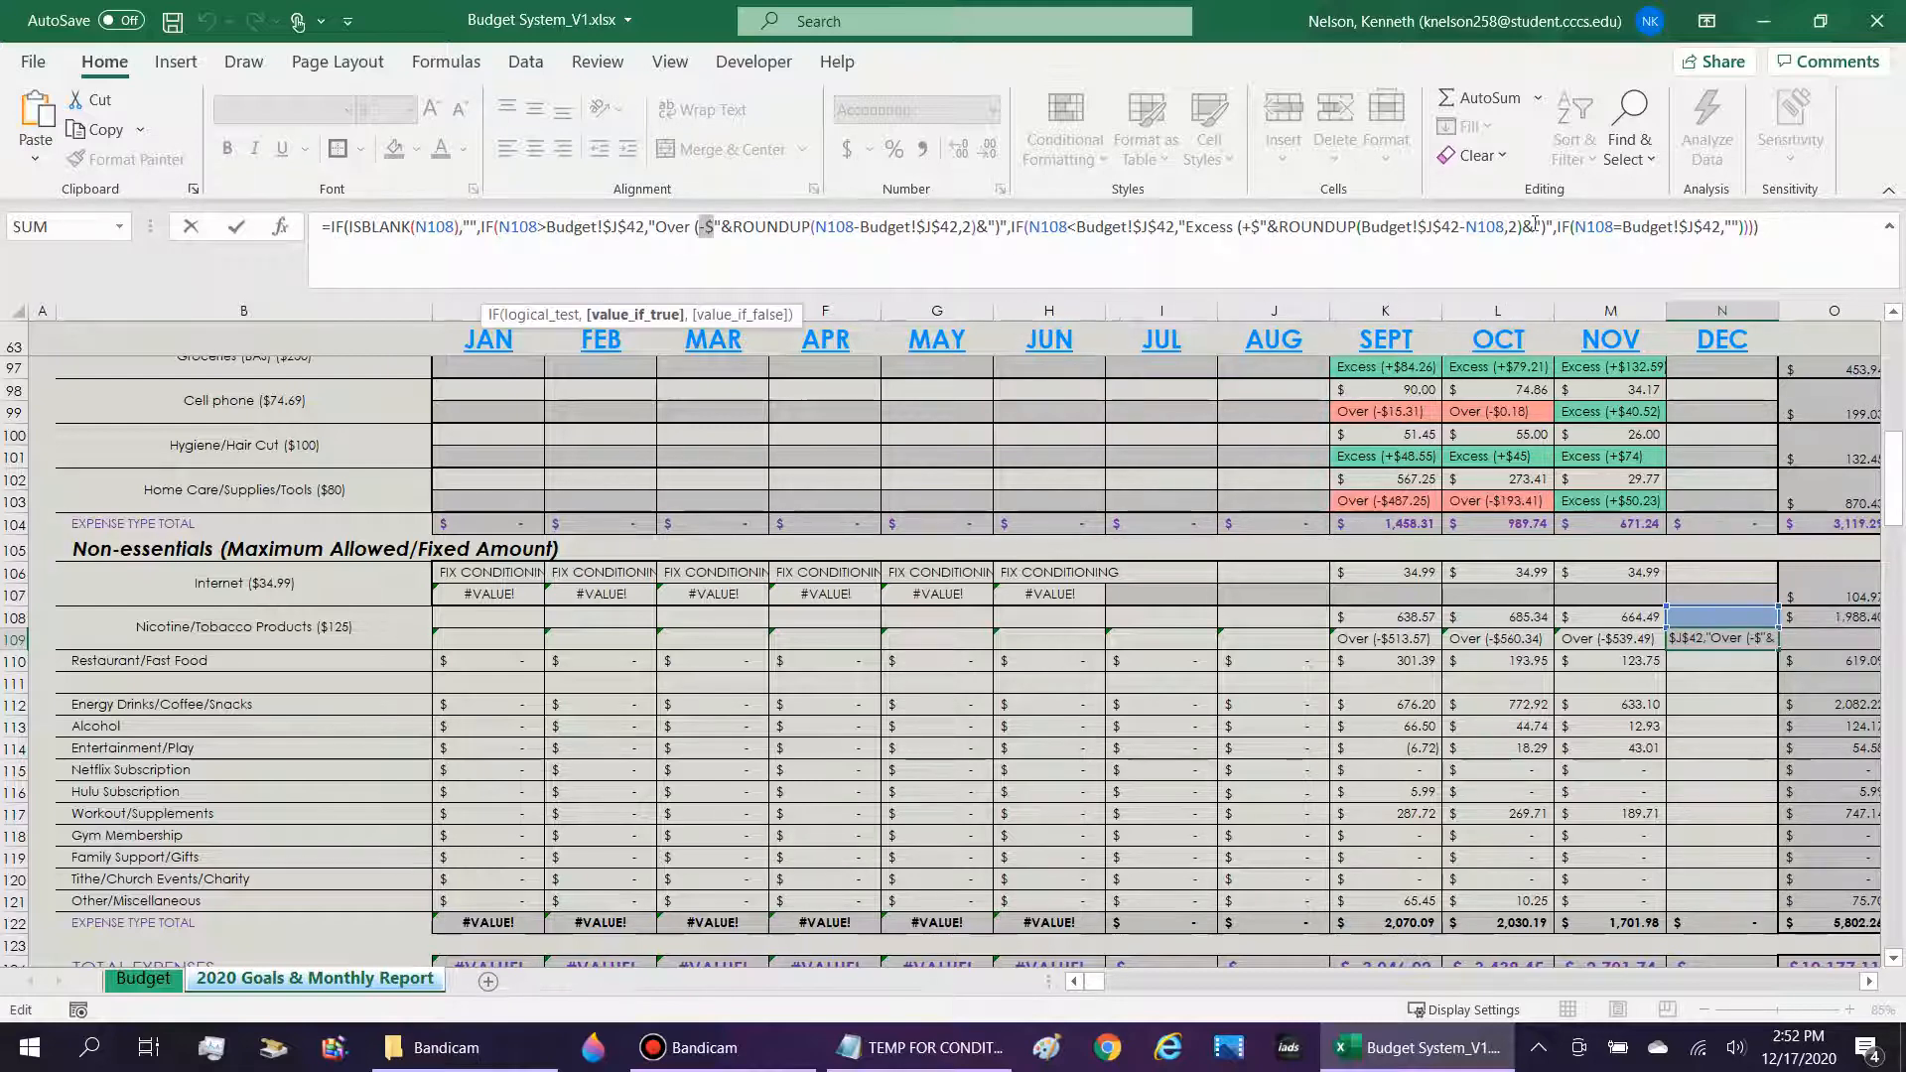
pyautogui.moveTo(1008, 227); pyautogui.dragTo(1757, 224)
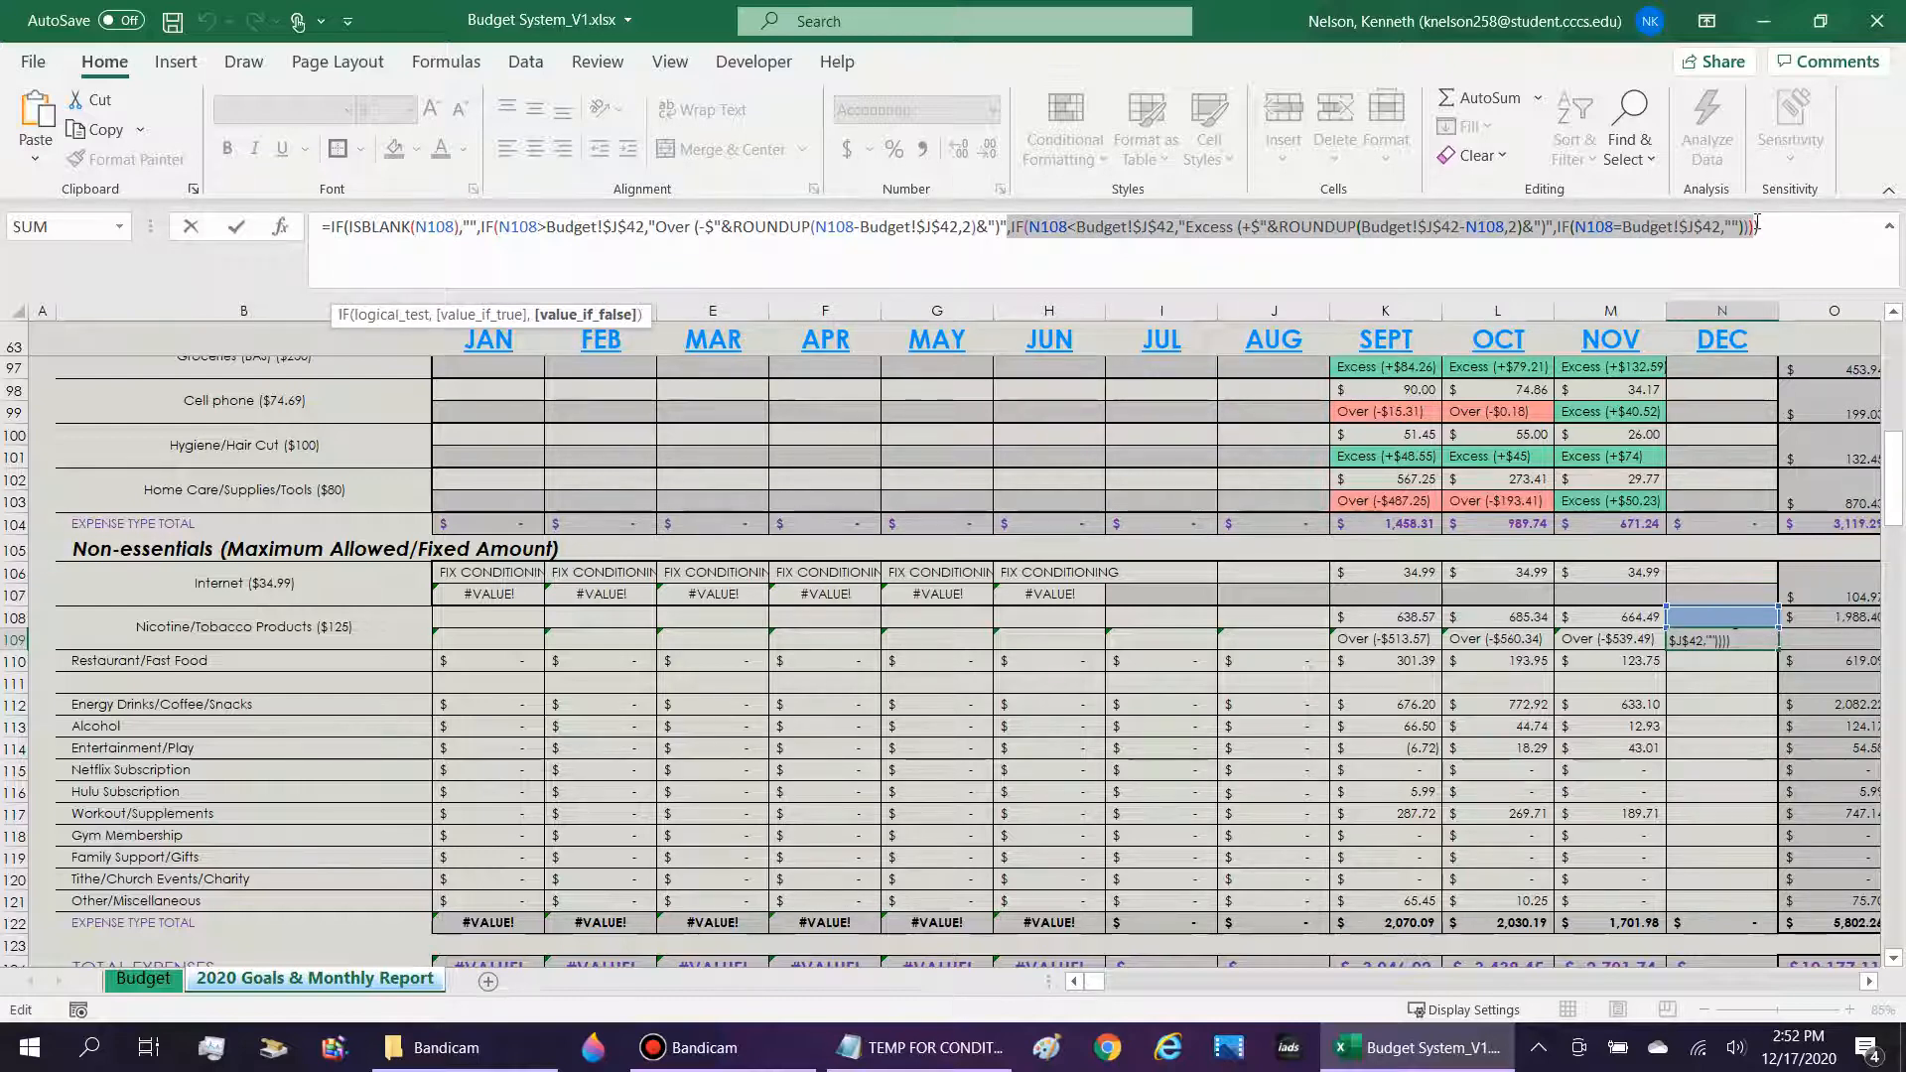
pyautogui.press('Return')
pyautogui.press('Up')
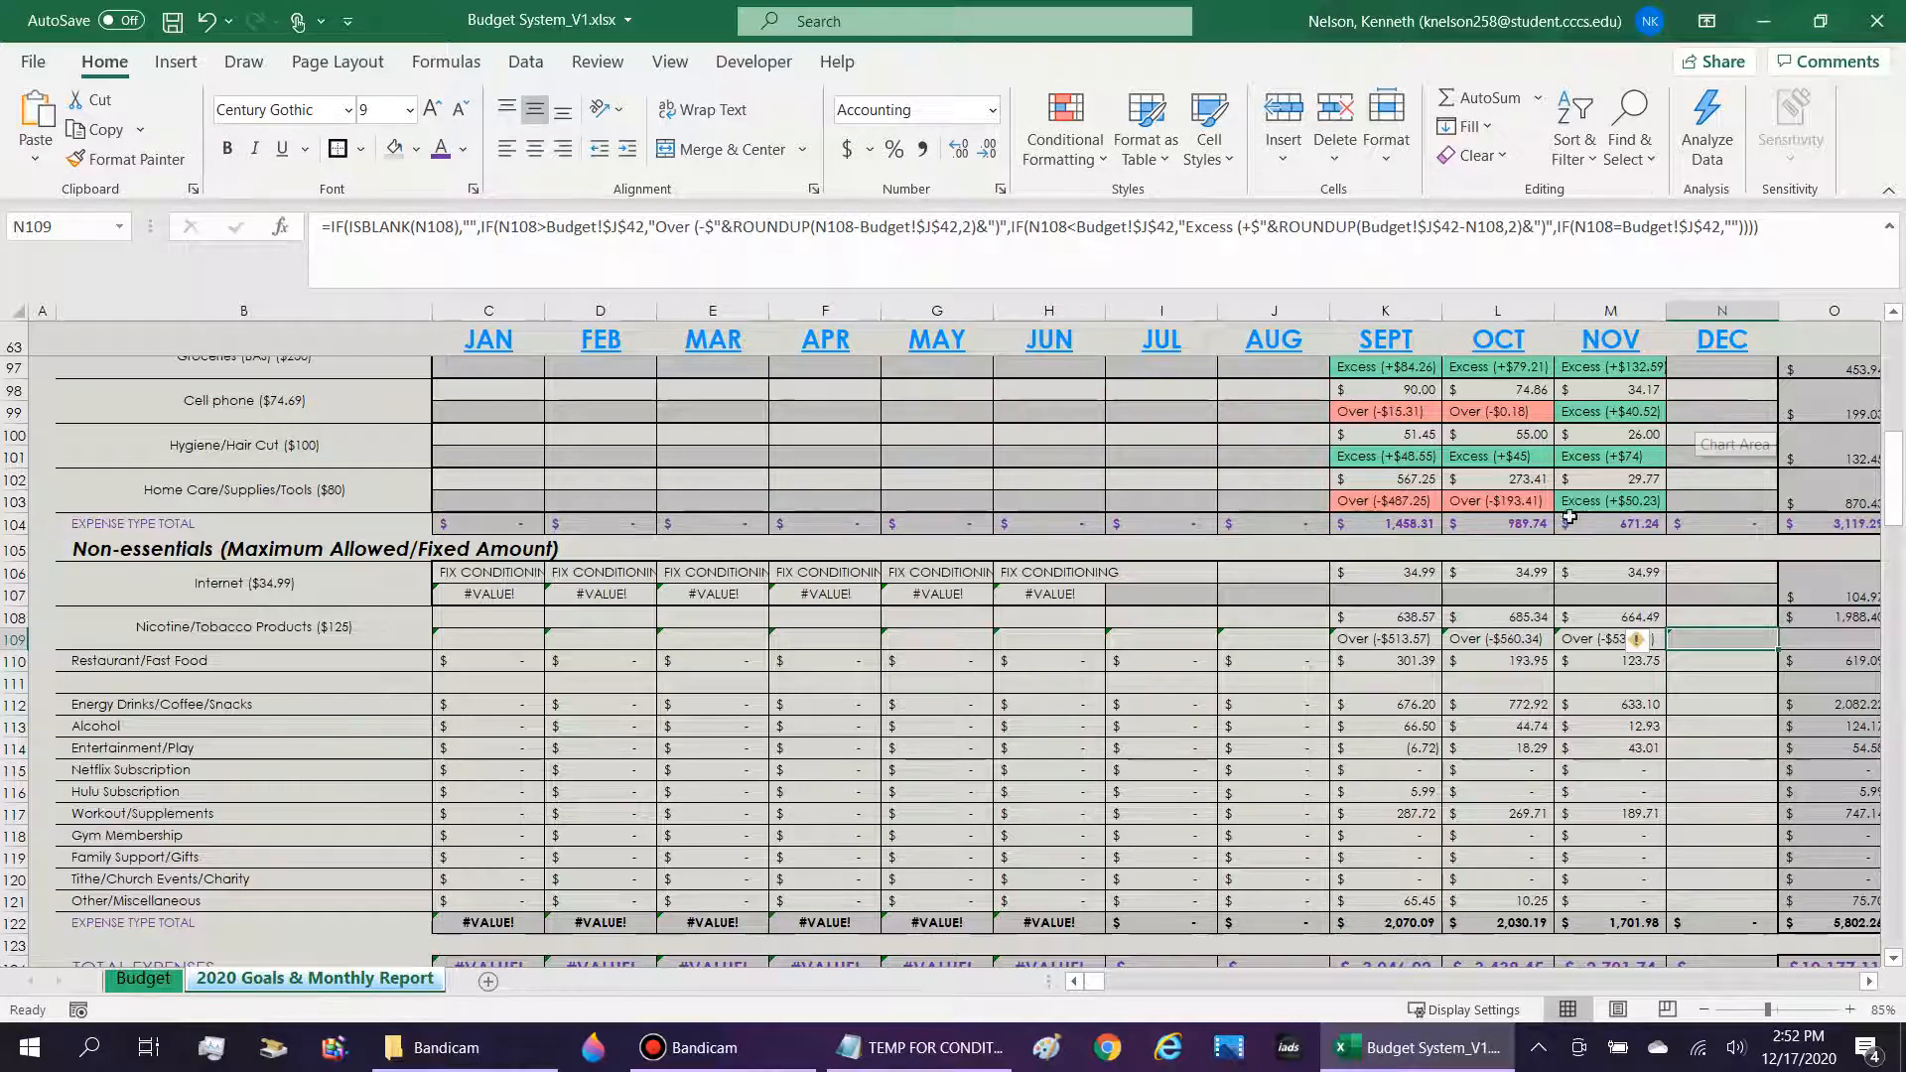
# Examine the Nicotine/Tobacco Products indicator formulas across the month columns of row 109.
pyautogui.press('Left')
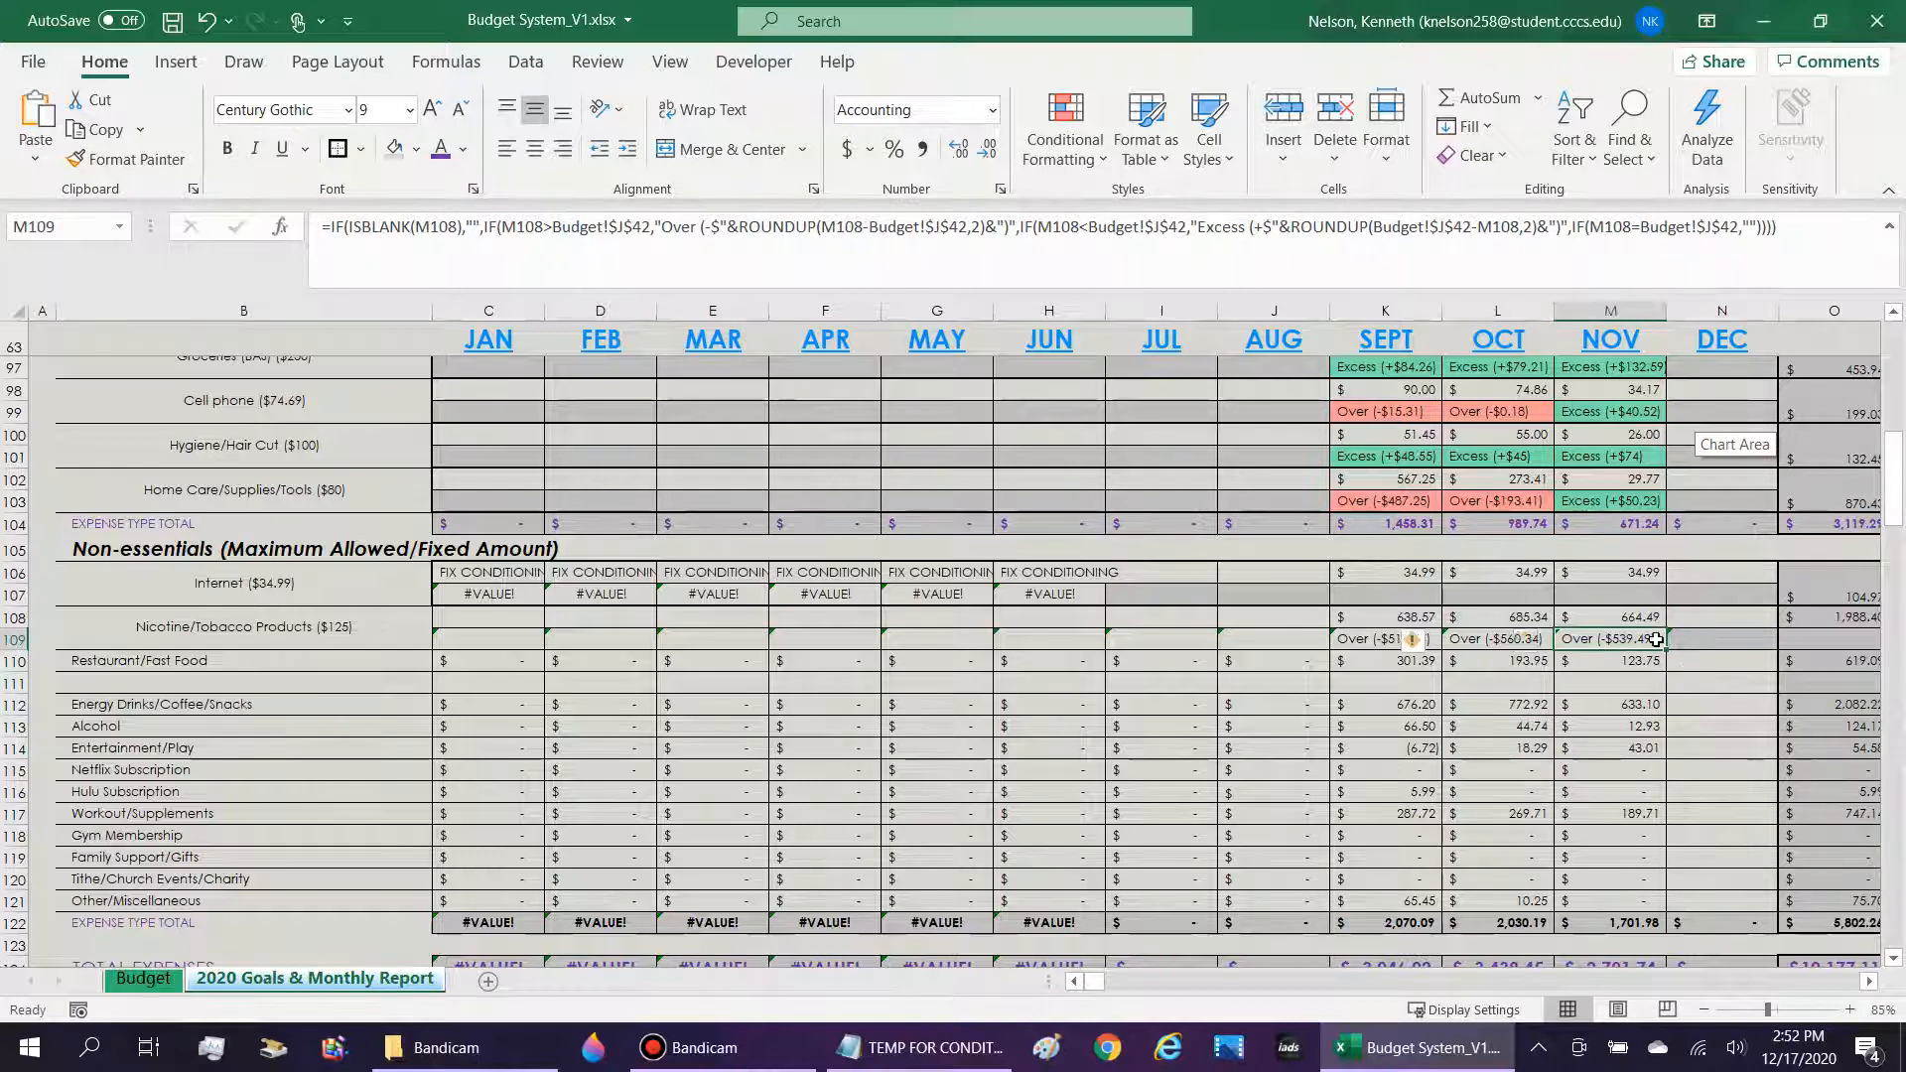
pyautogui.press('Left')
pyautogui.press('Left')
pyautogui.press('Left')
pyautogui.press('Left')
pyautogui.press('Left')
pyautogui.press('Left')
pyautogui.press('Left')
pyautogui.press('Left')
pyautogui.press('Left')
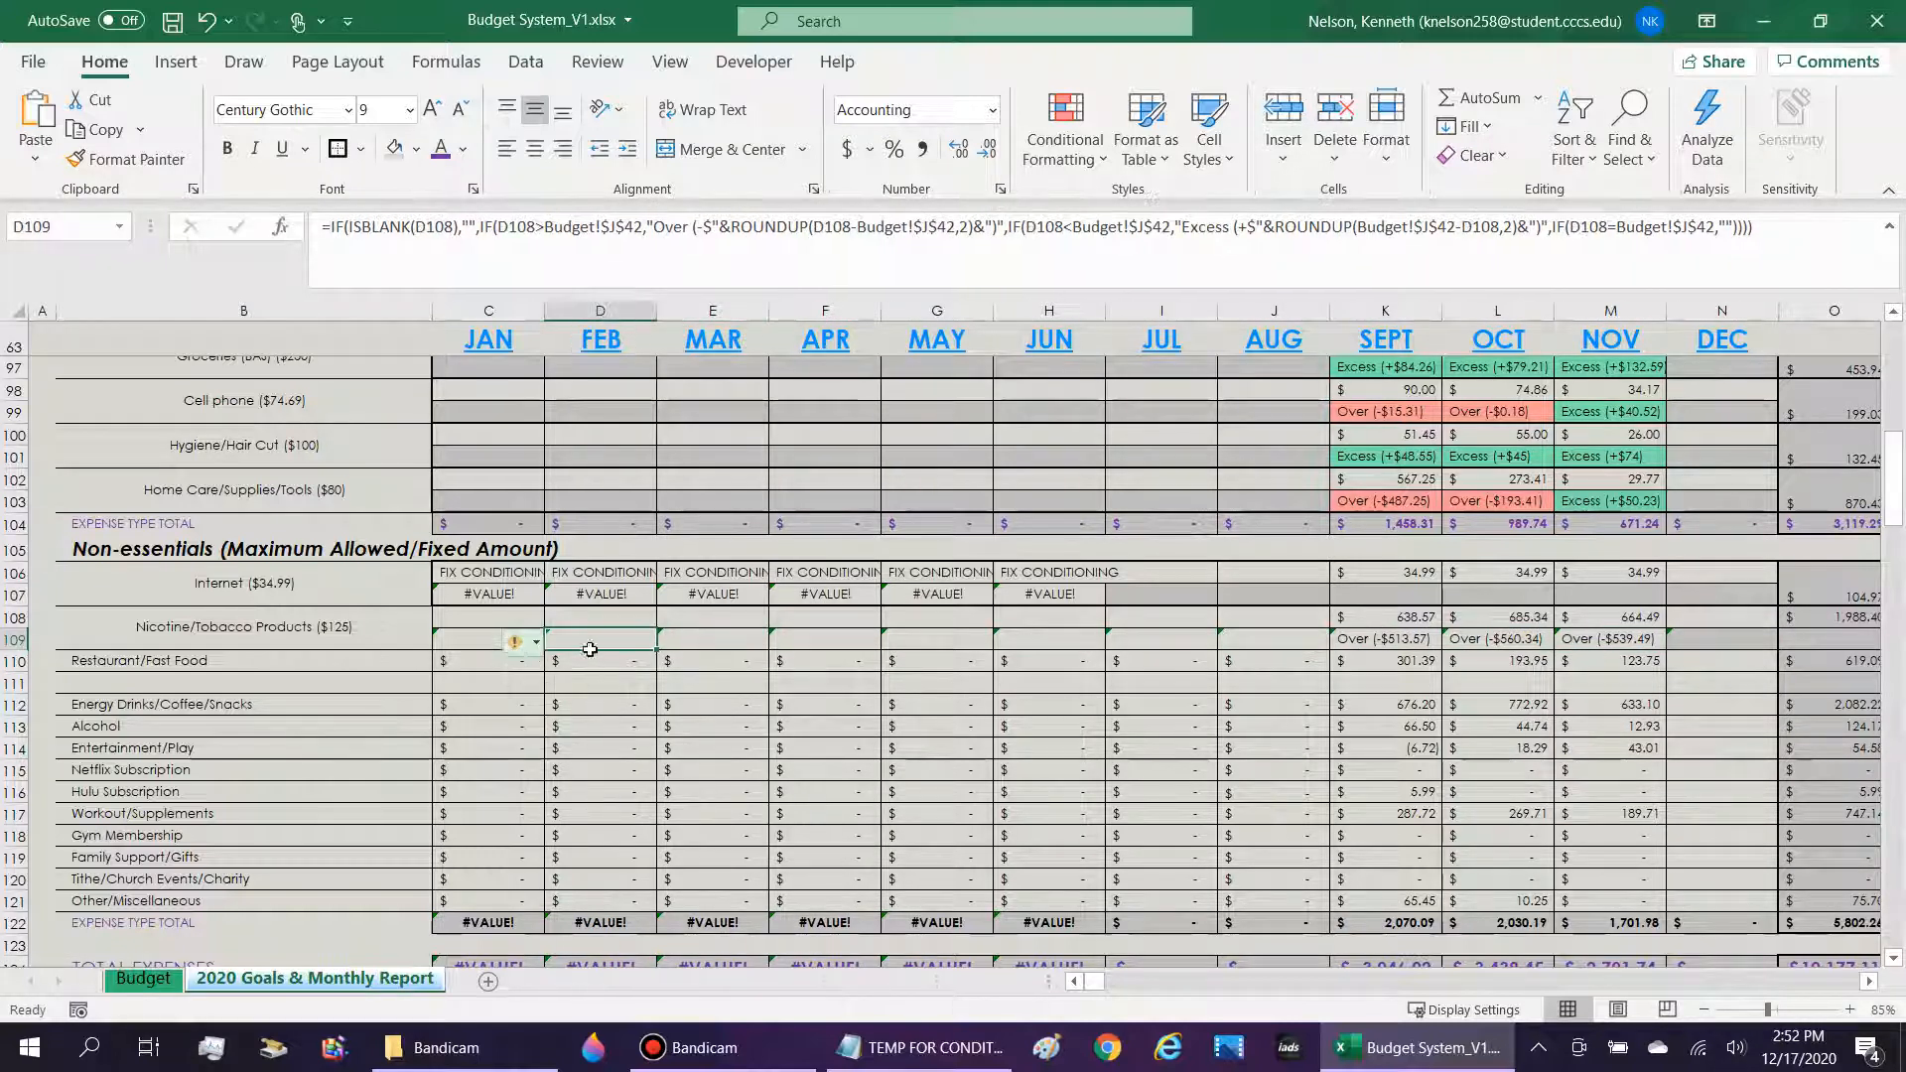
pyautogui.press('Right')
pyautogui.press('Right')
pyautogui.press('Right')
pyautogui.press('Right')
pyautogui.press('Right')
pyautogui.press('Right')
pyautogui.press('Right')
pyautogui.press('Right')
pyautogui.press('Right')
pyautogui.press('Right')
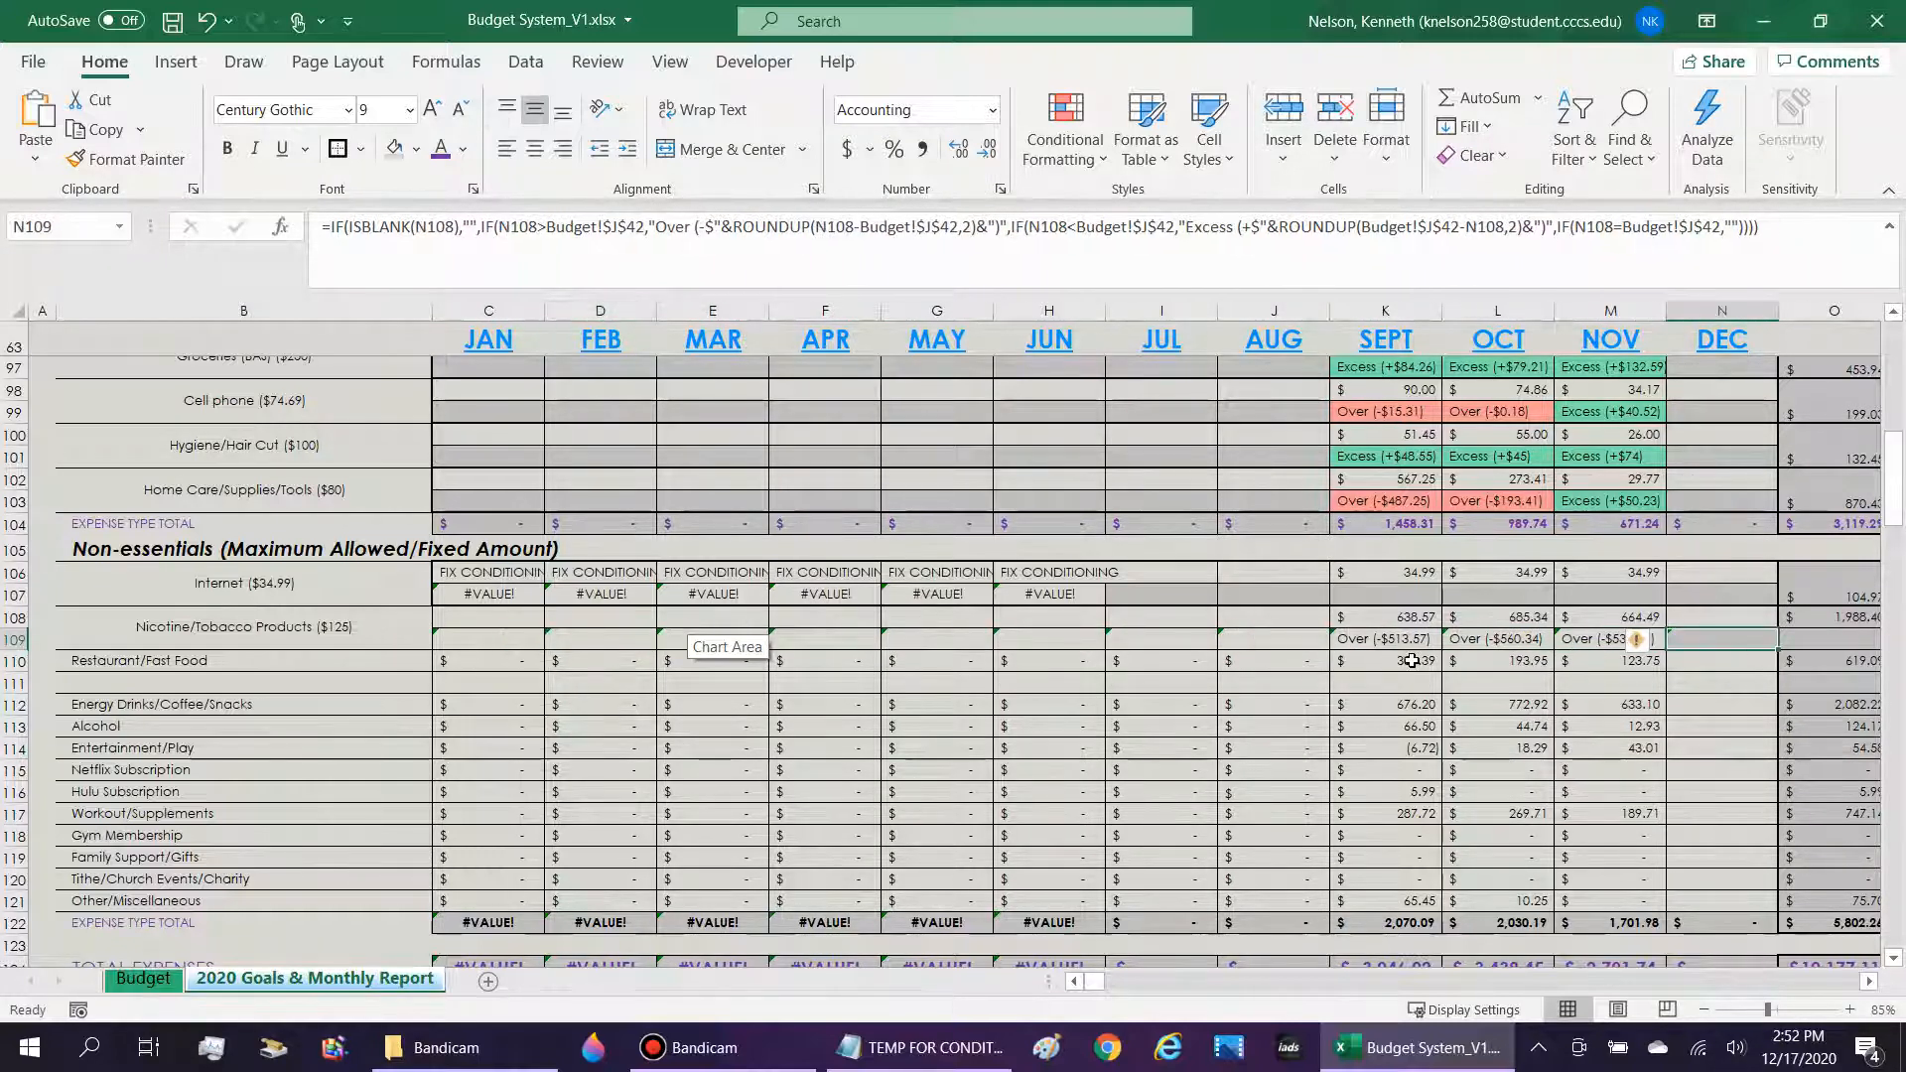
pyautogui.press('Left')
pyautogui.press('Left')
pyautogui.press('Left')
pyautogui.press('Left')
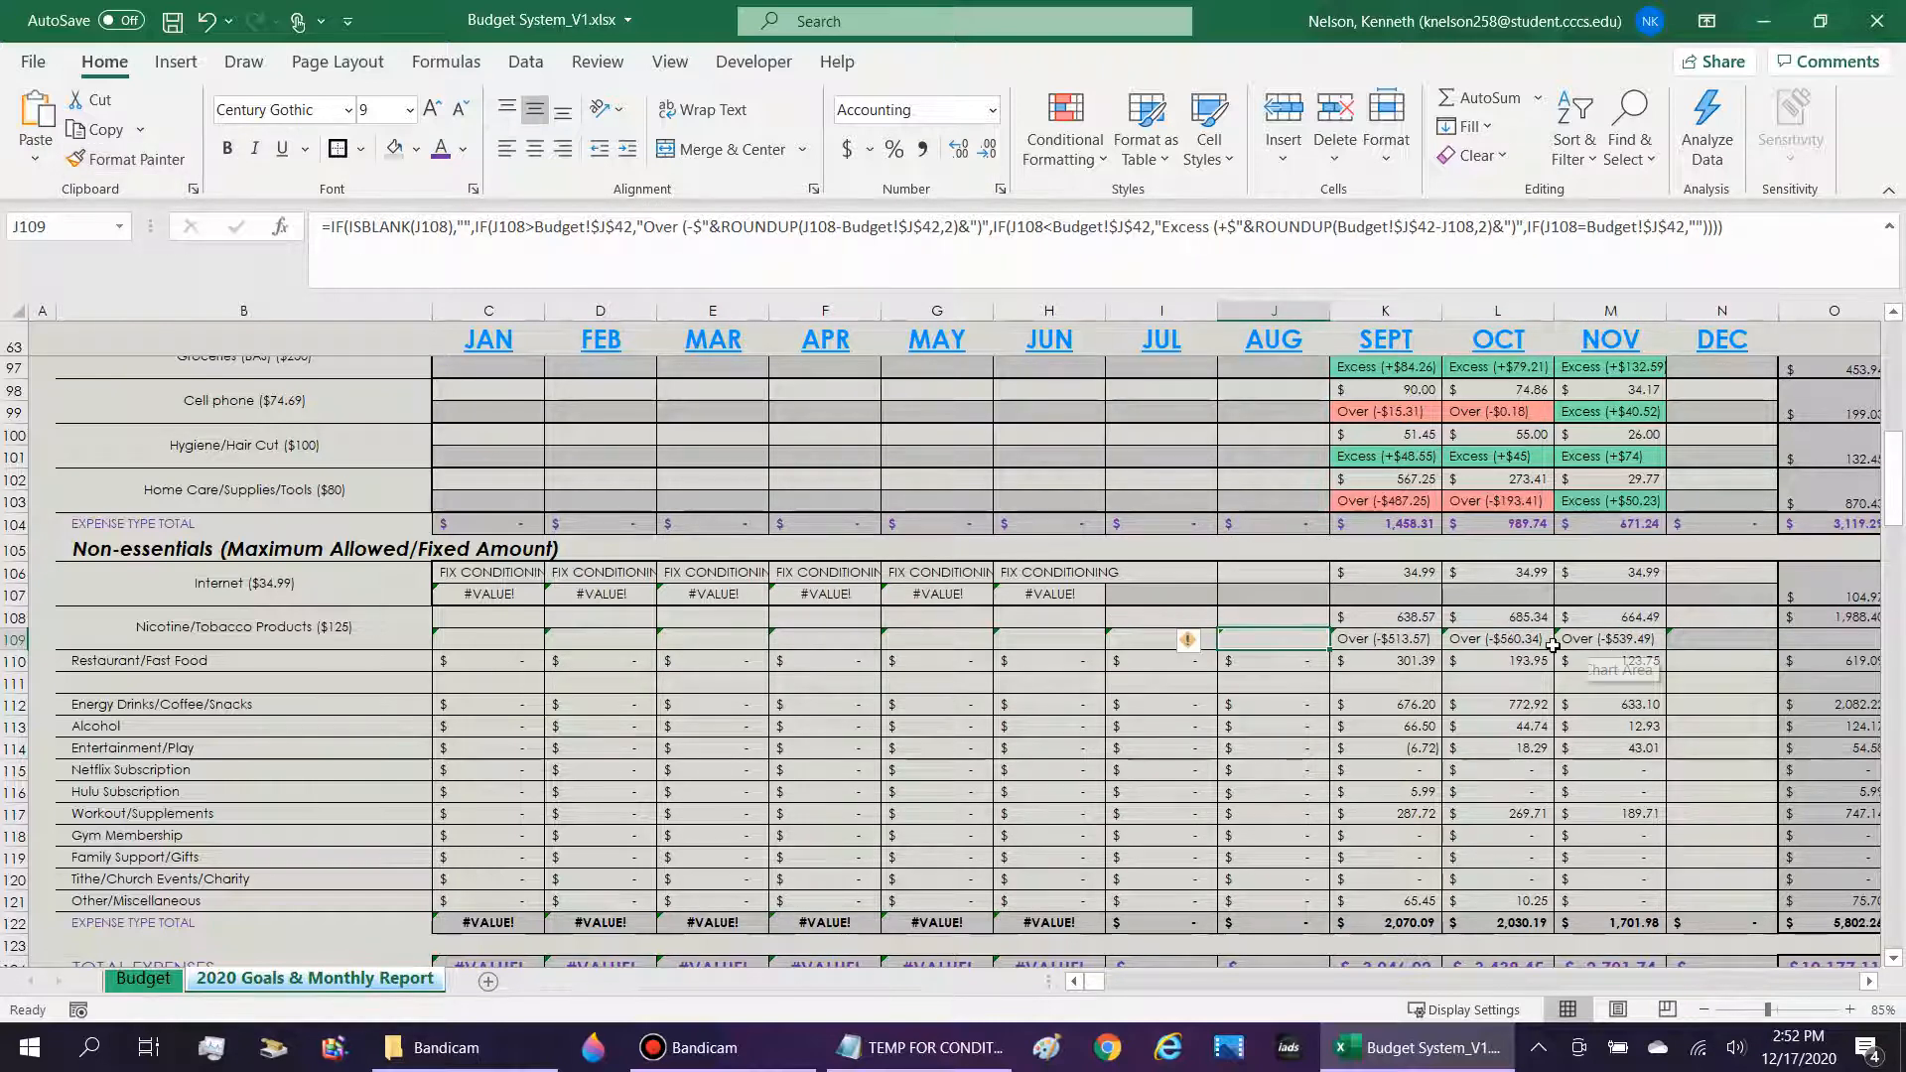
pyautogui.click(1676, 638)
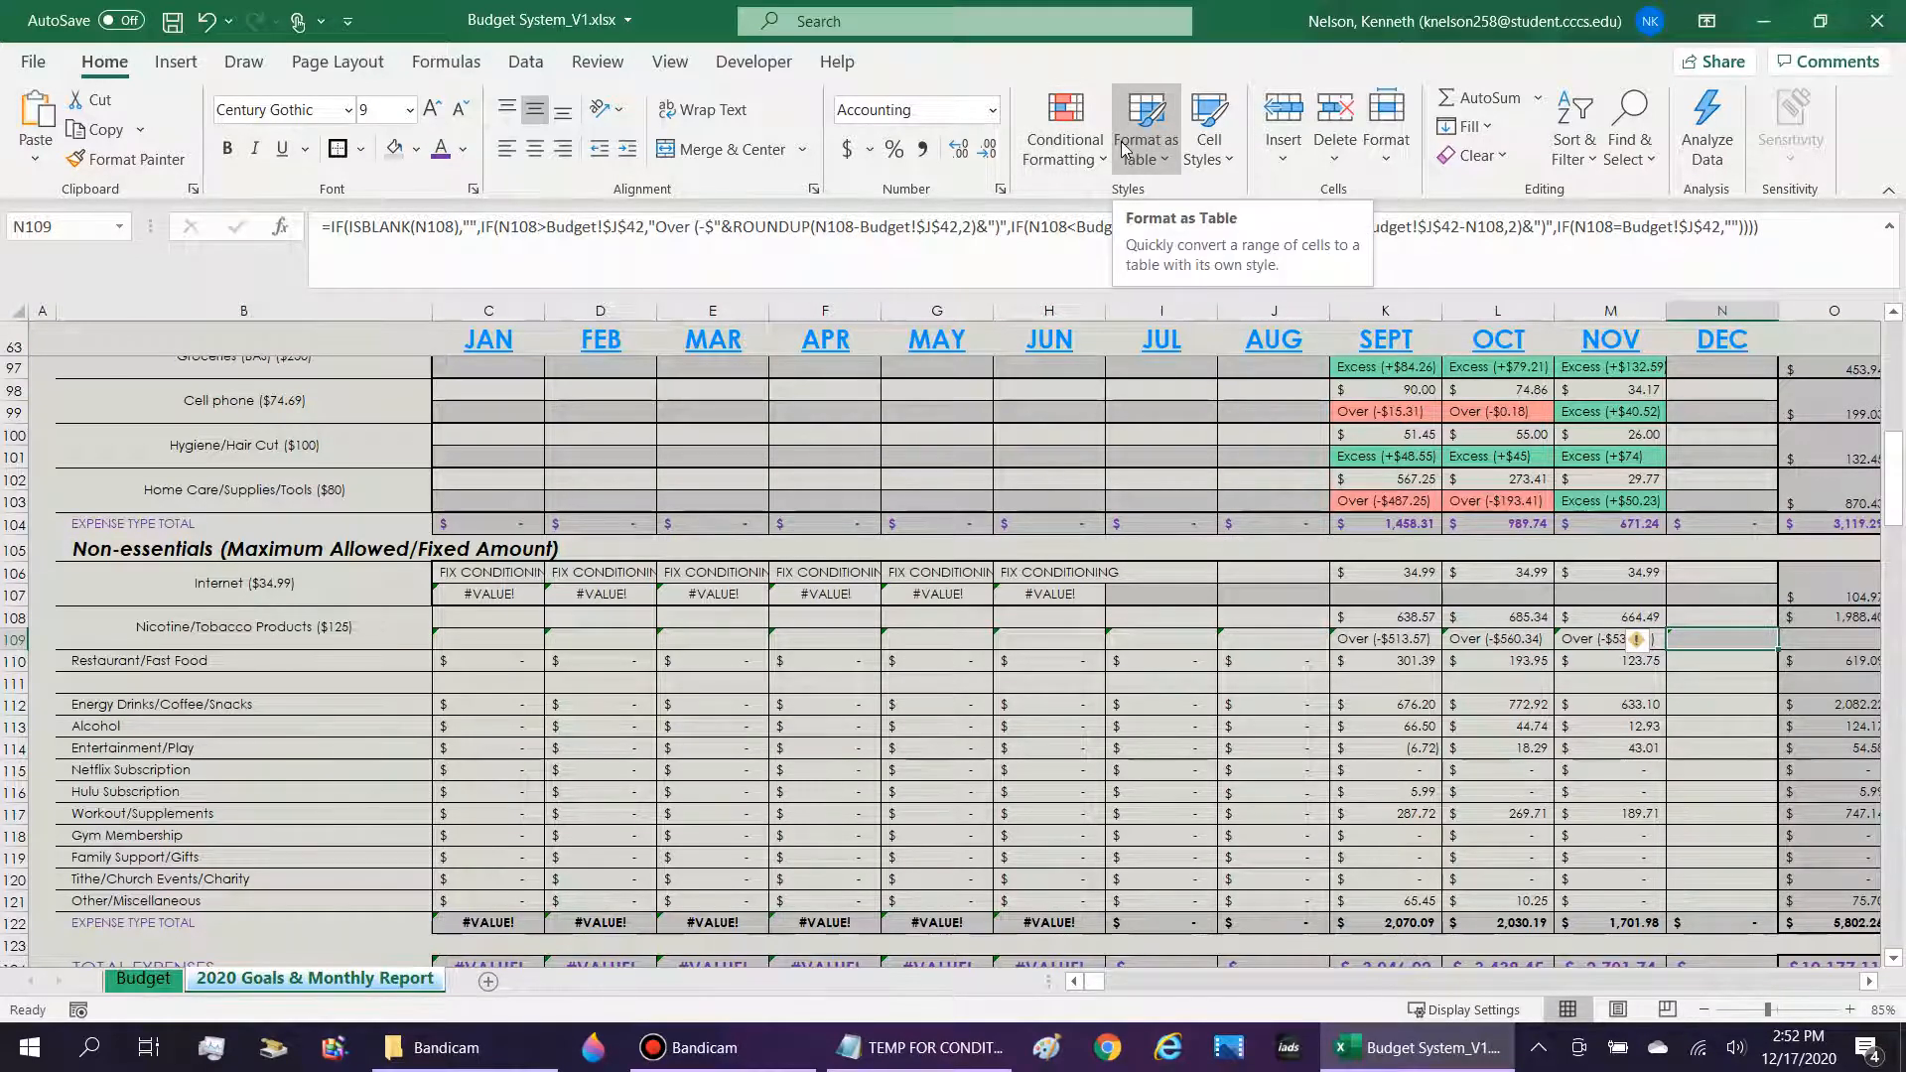
pyautogui.press('Left')
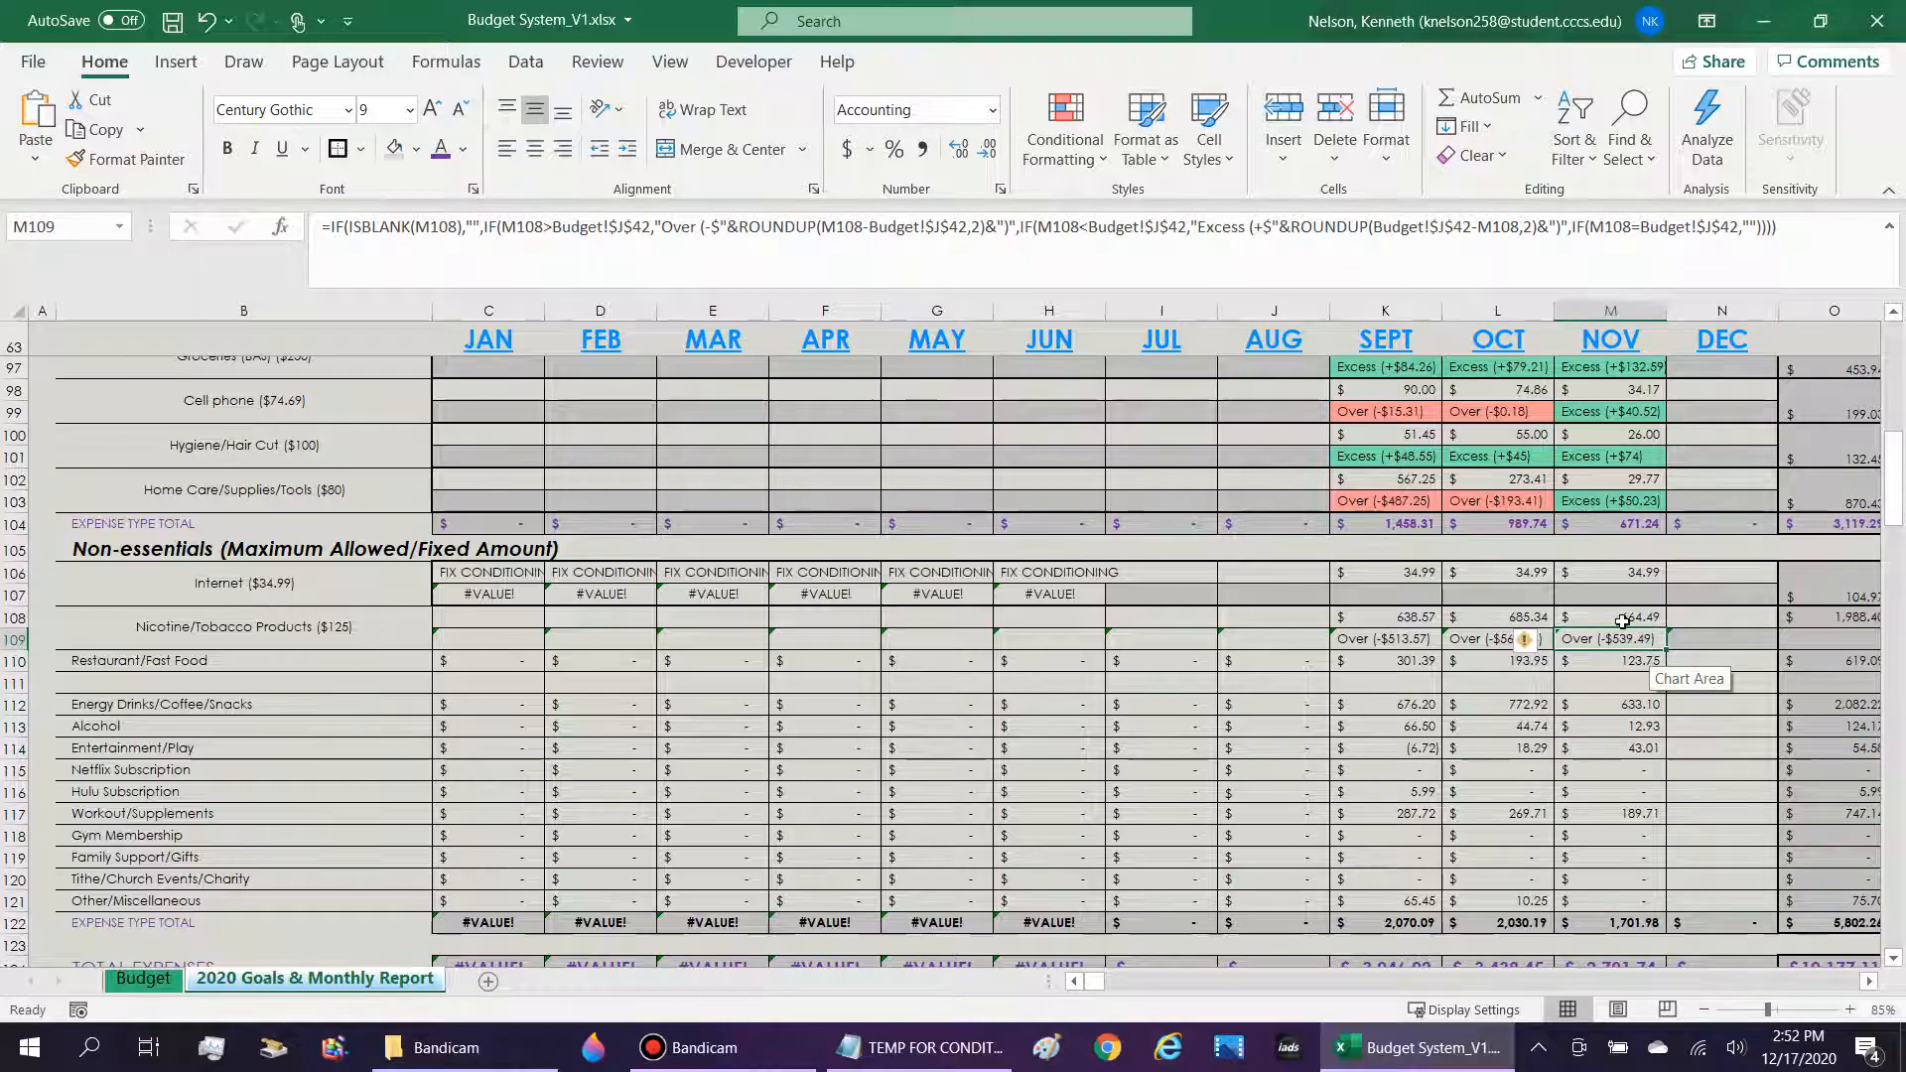
pyautogui.click(1720, 646)
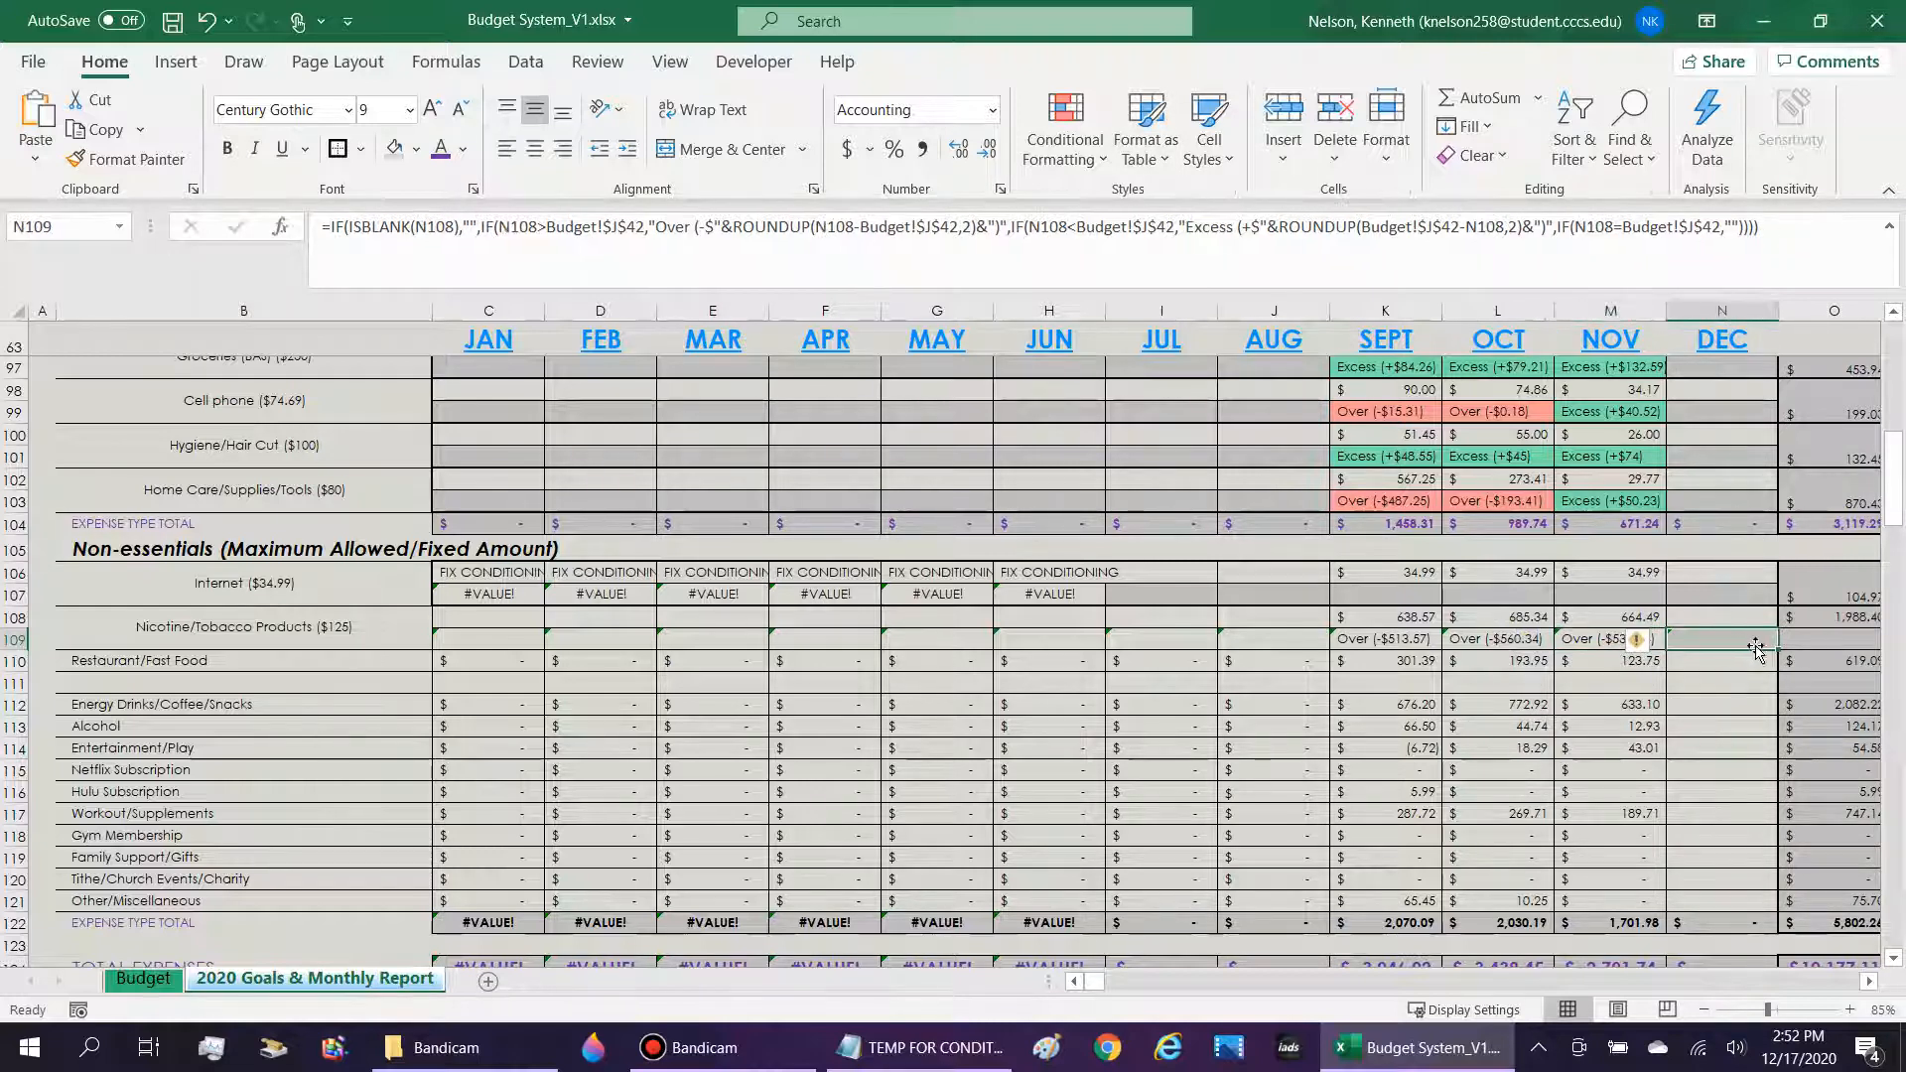
pyautogui.hotkey('alt', 'h')
pyautogui.press('l')
pyautogui.press('h')
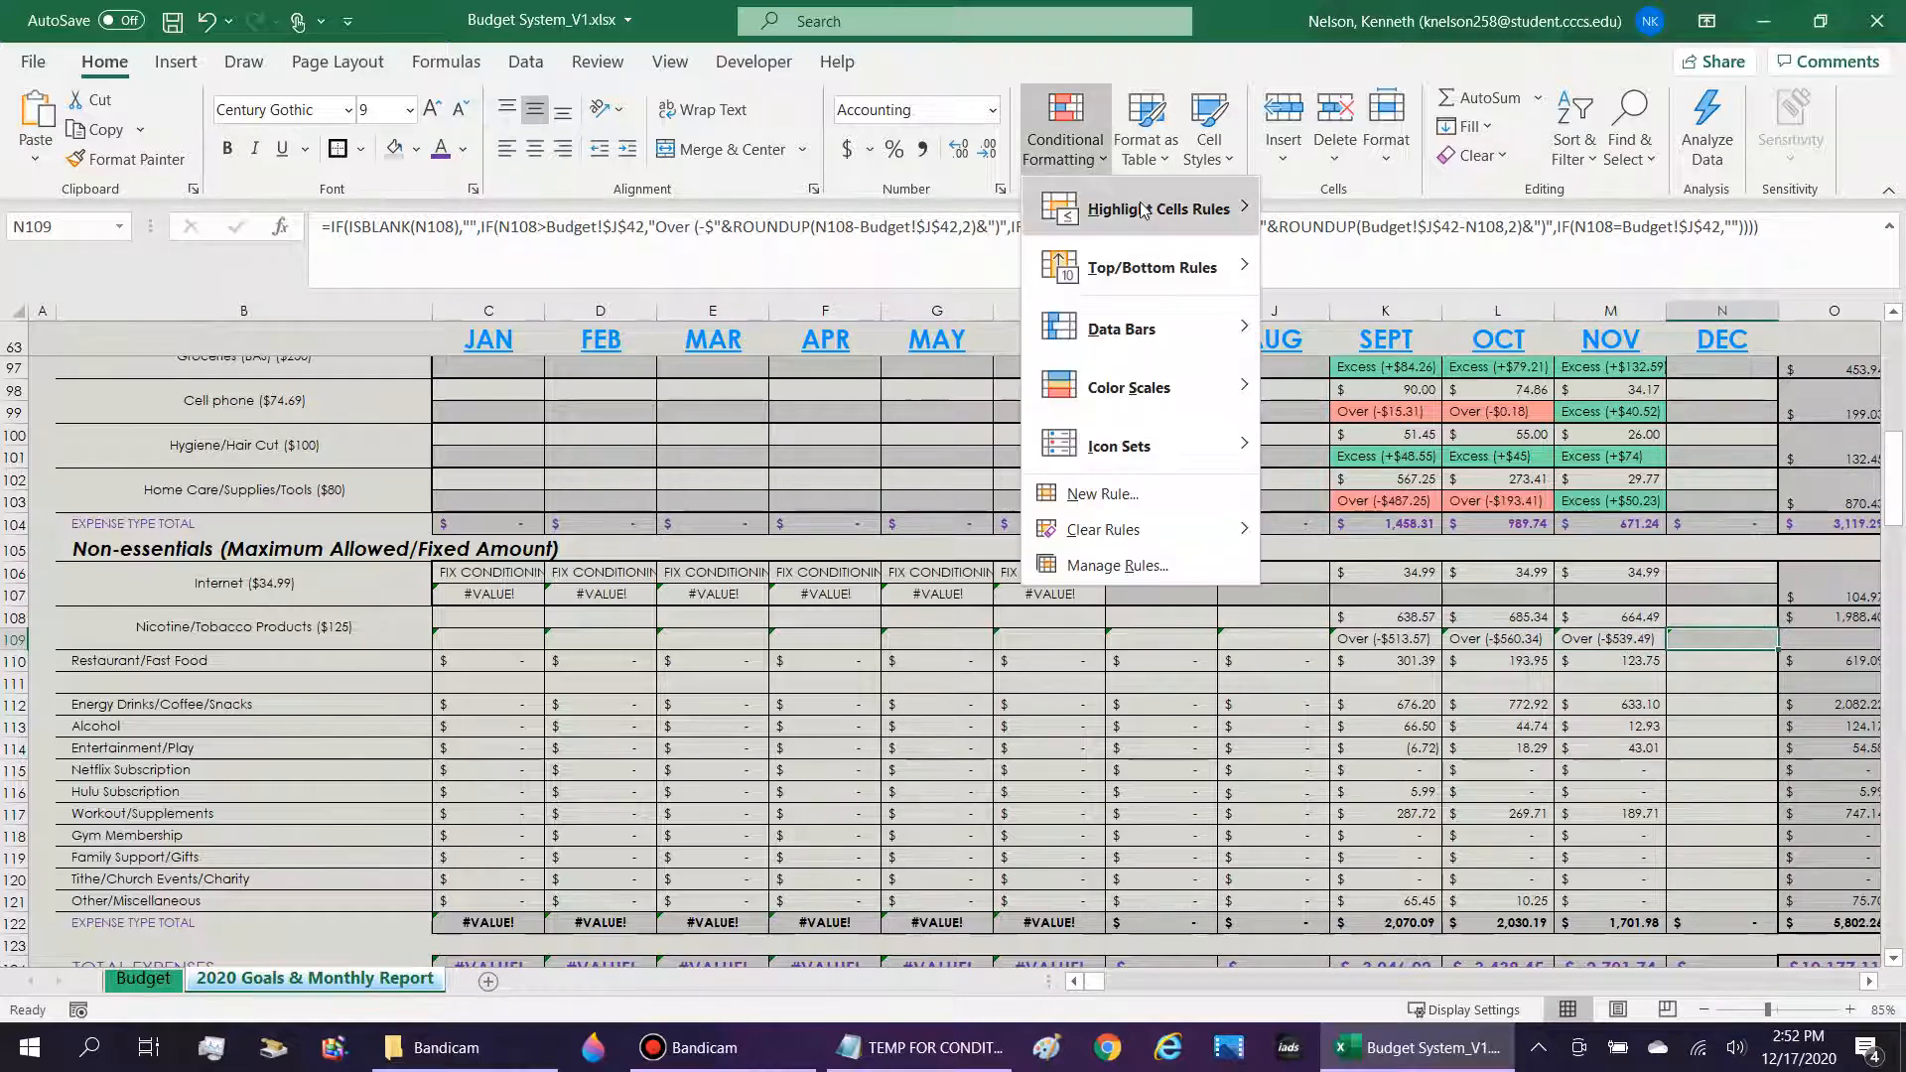
pyautogui.press('Escape')
pyautogui.press('Escape')
# Compare the September through December indicator formulas in K109:N109.
pyautogui.press('Left')
pyautogui.press('Left')
pyautogui.press('Left')
pyautogui.press('Left')
pyautogui.press('Left')
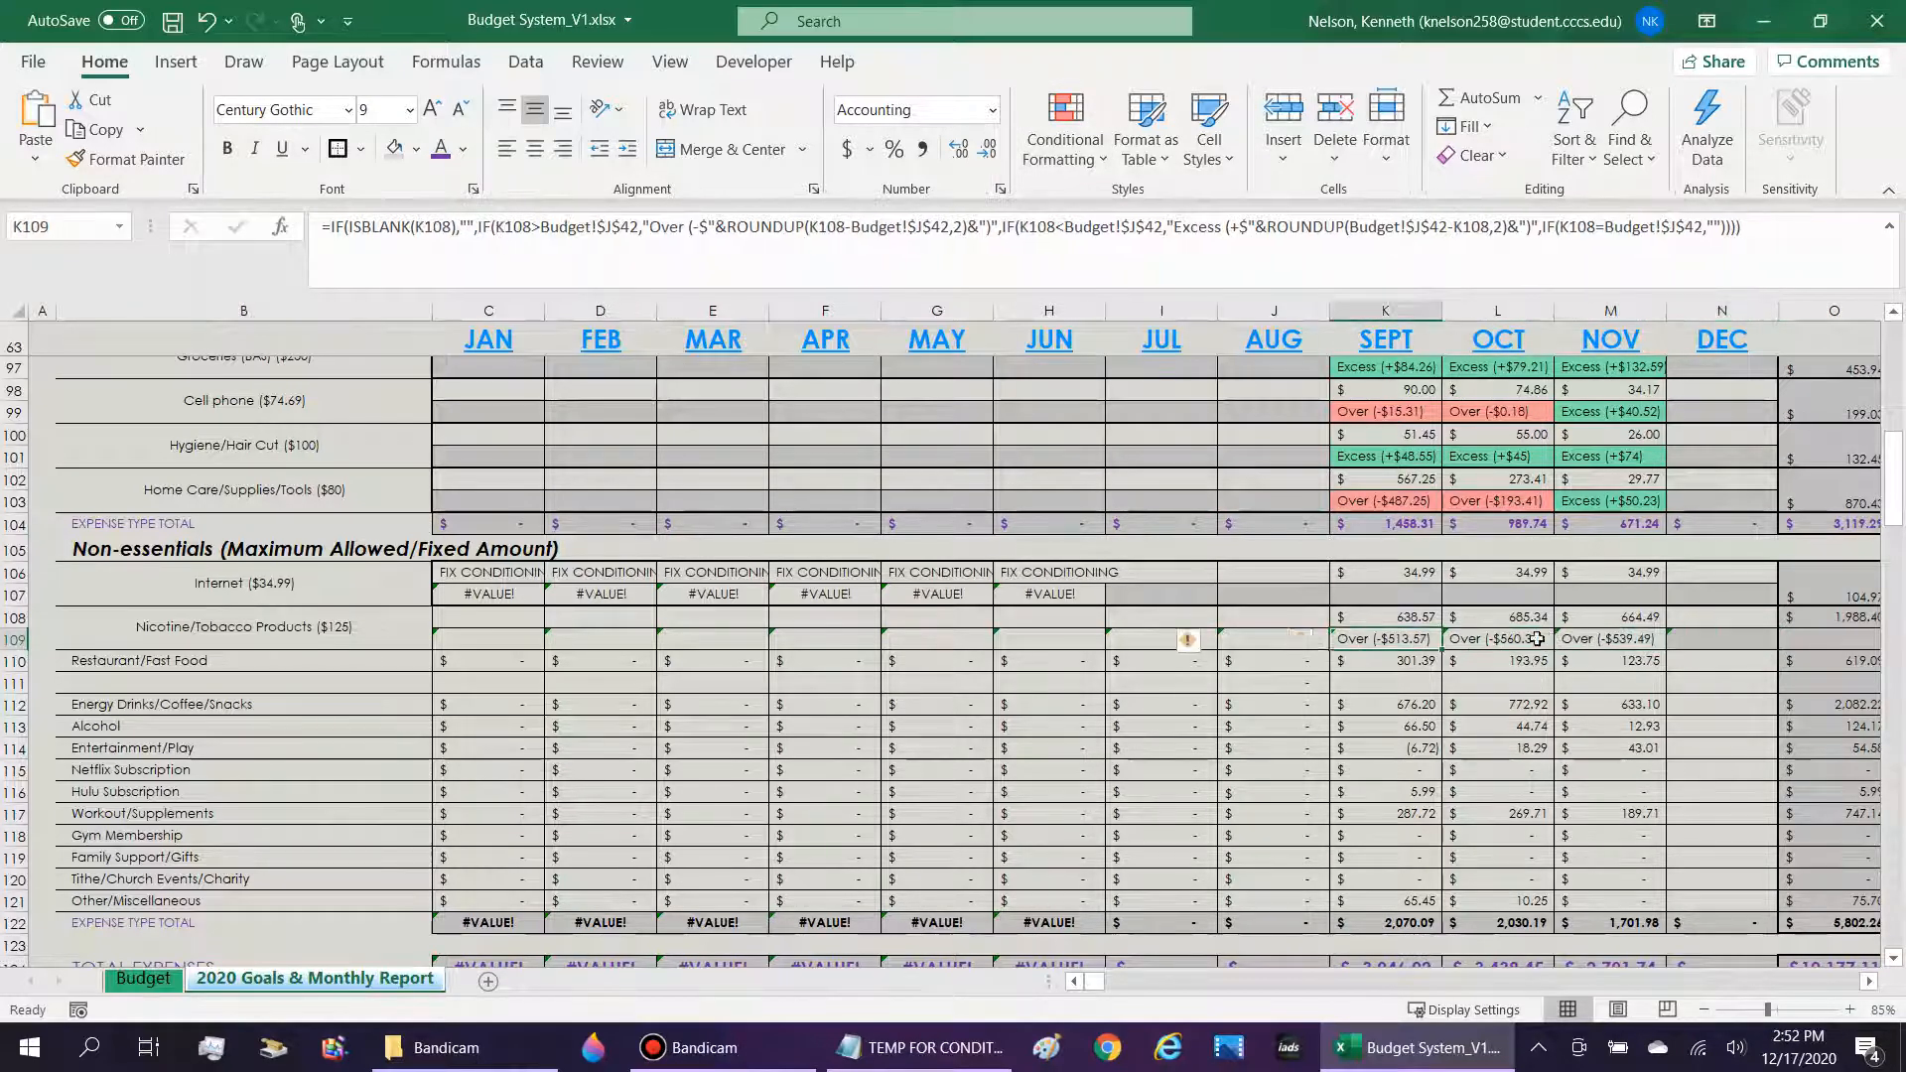
pyautogui.press('Right')
pyautogui.press('Right')
pyautogui.press('Right')
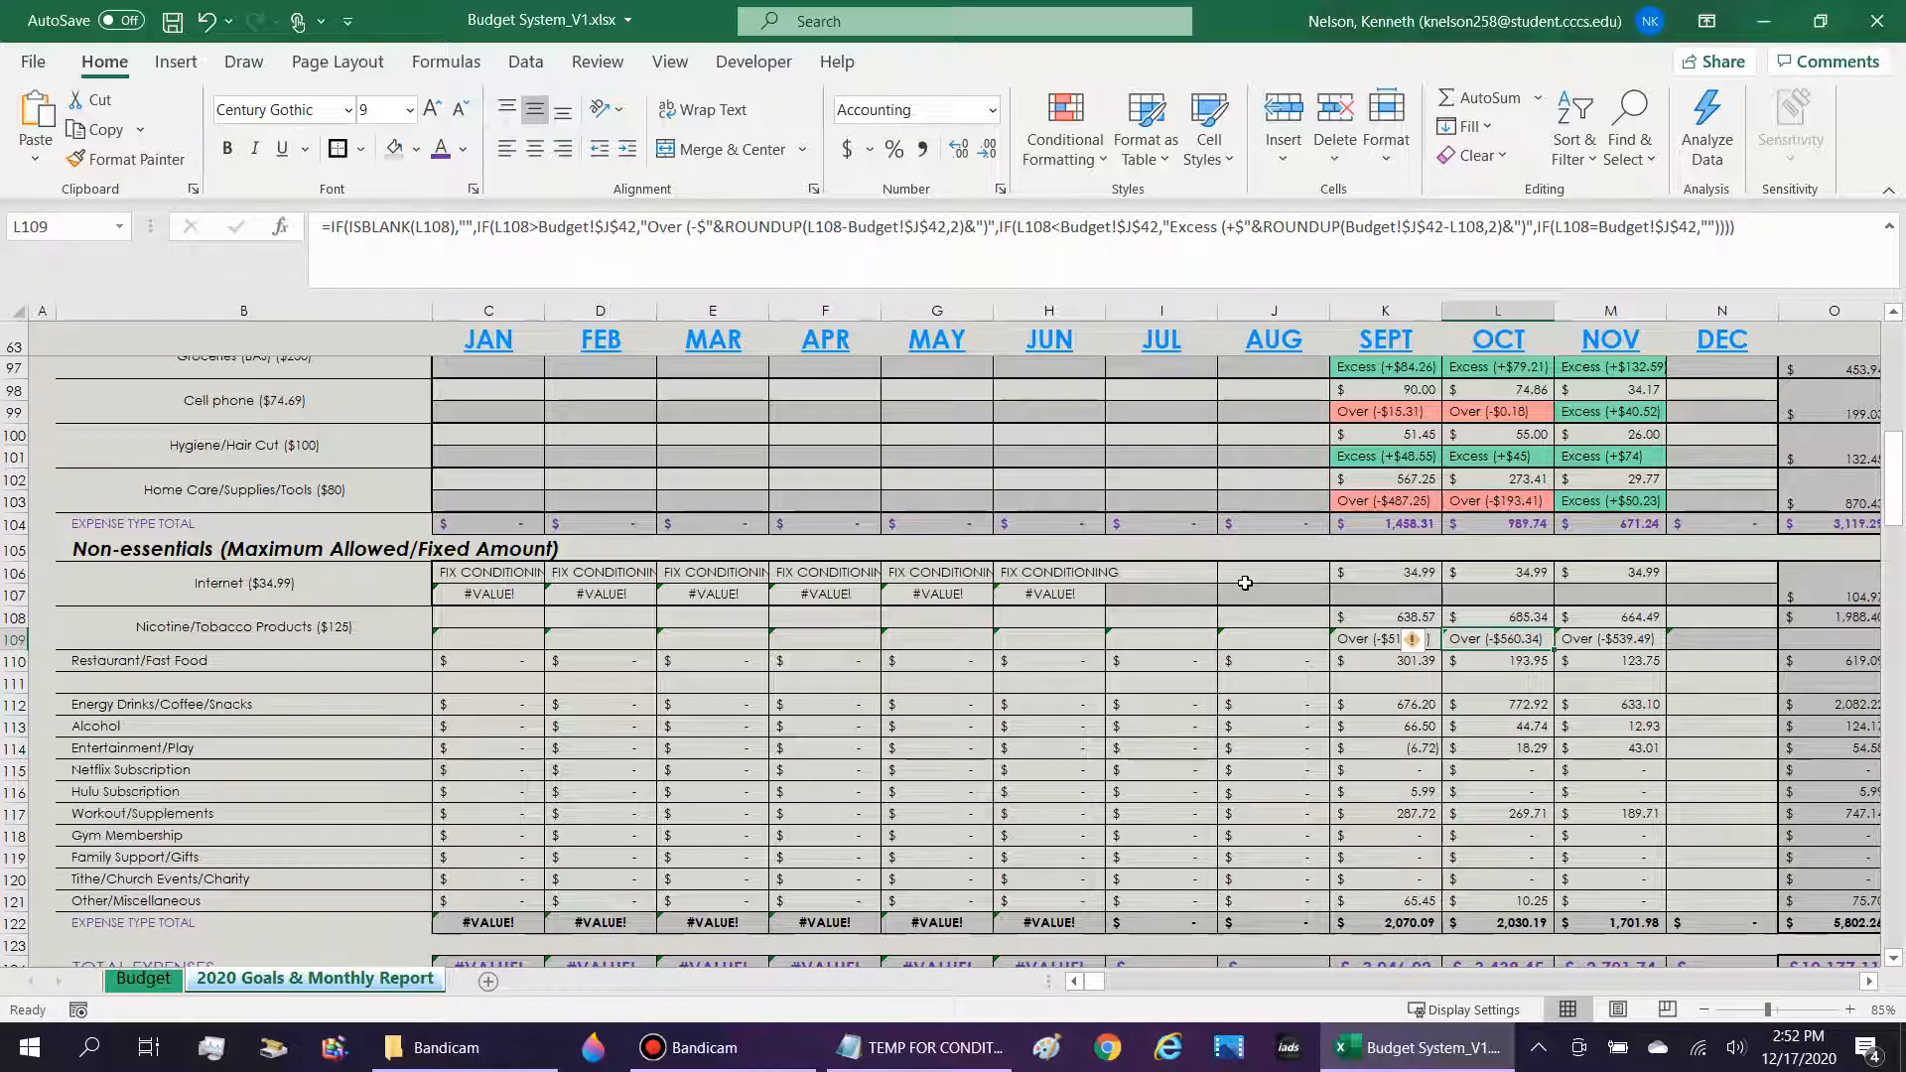
pyautogui.press('Right')
pyautogui.press('Right')
pyautogui.press('Right')
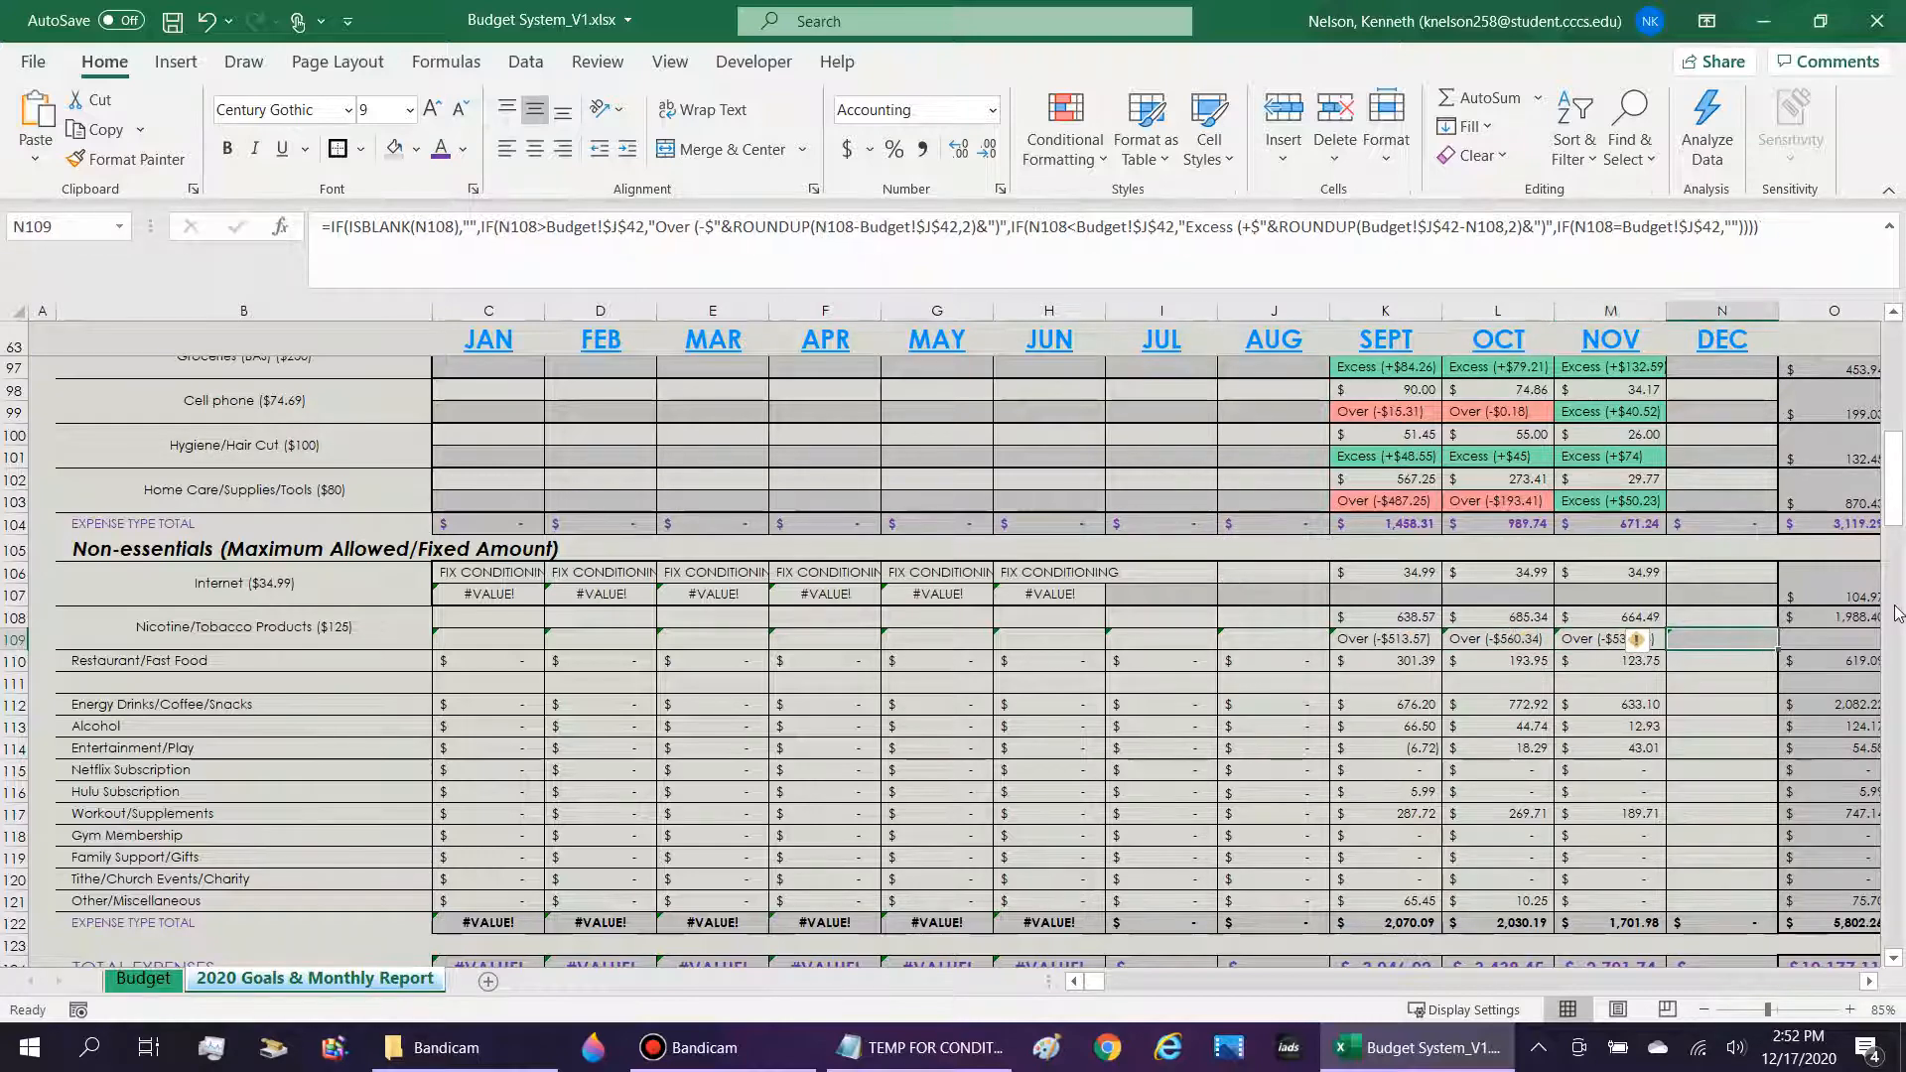
# Merge and center O108:O109 in the 2020 Actual column and bottom-align the Nicotine/Tobacco Products total.
pyautogui.press('Right')
pyautogui.press('Right')
pyautogui.press('Right')
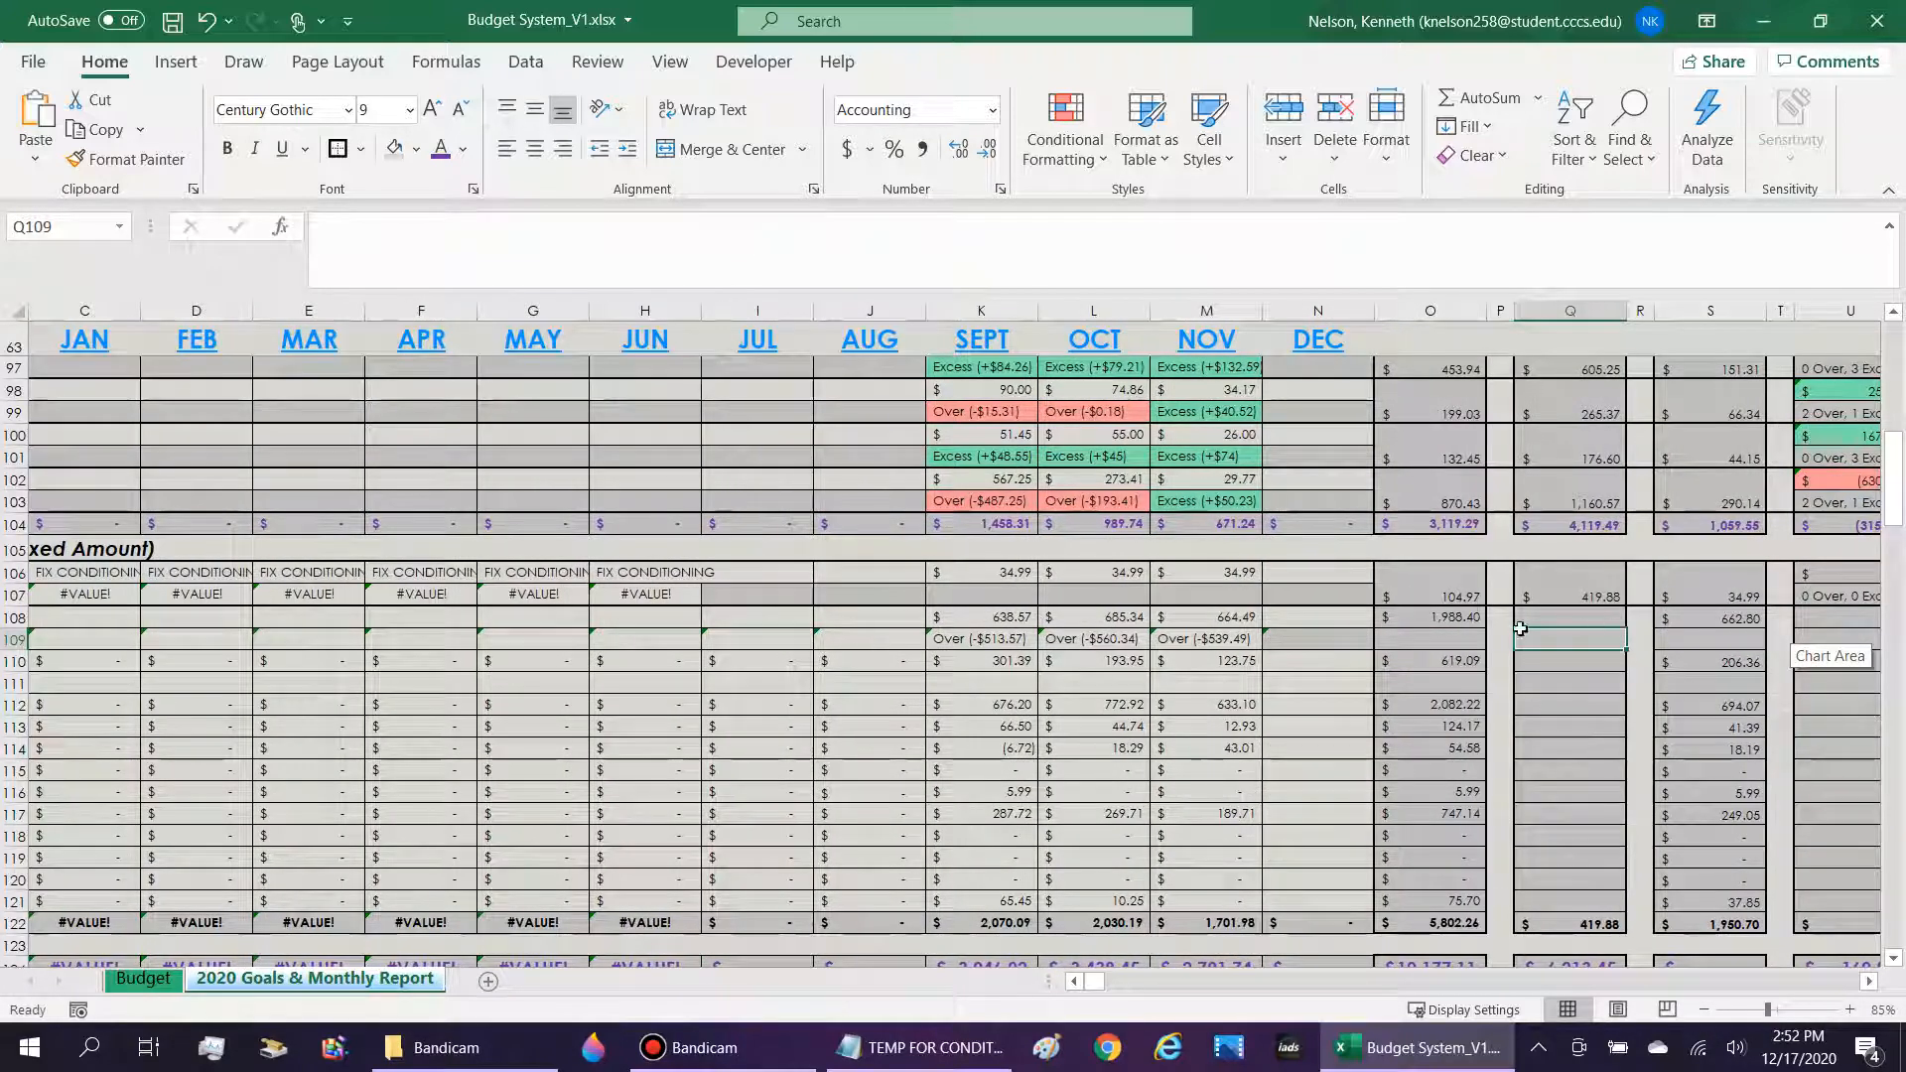
pyautogui.click(1473, 642)
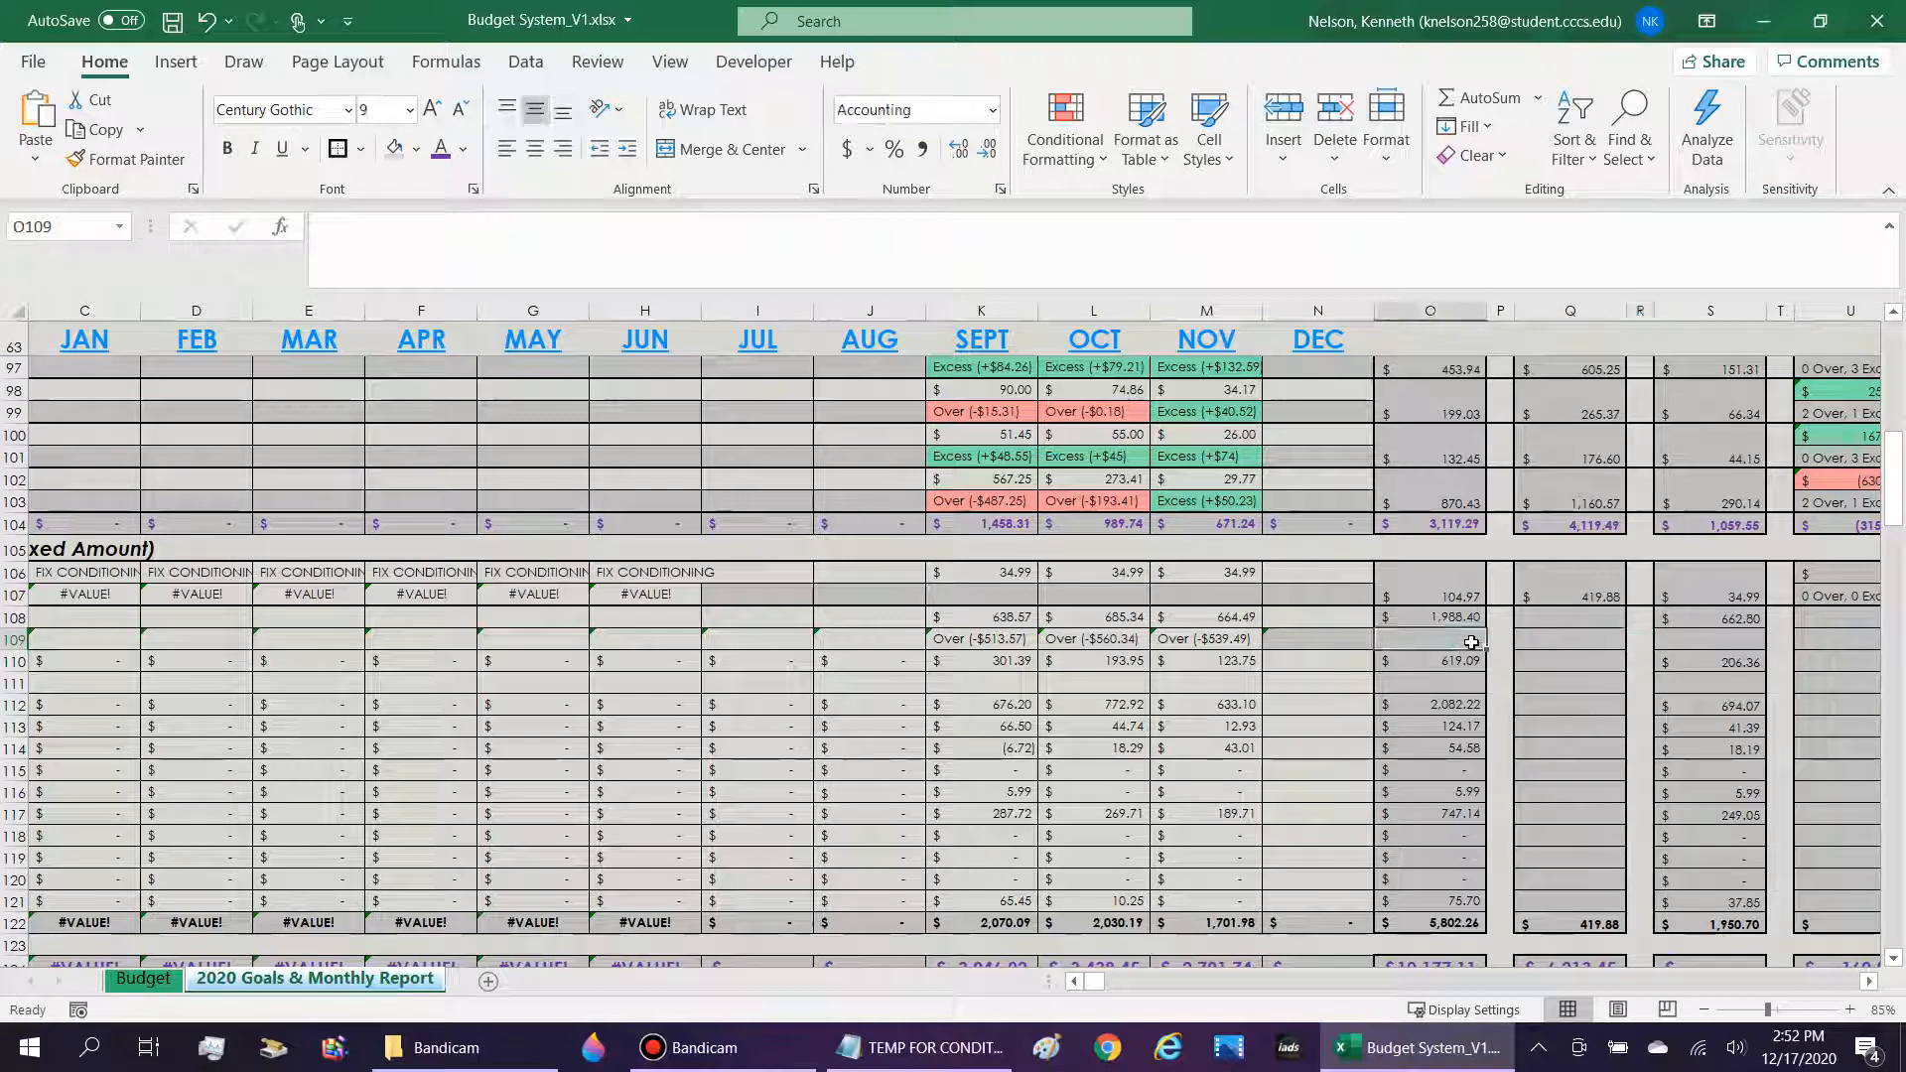
pyautogui.moveTo(1471, 642); pyautogui.dragTo(1469, 620)
pyautogui.click(709, 150)
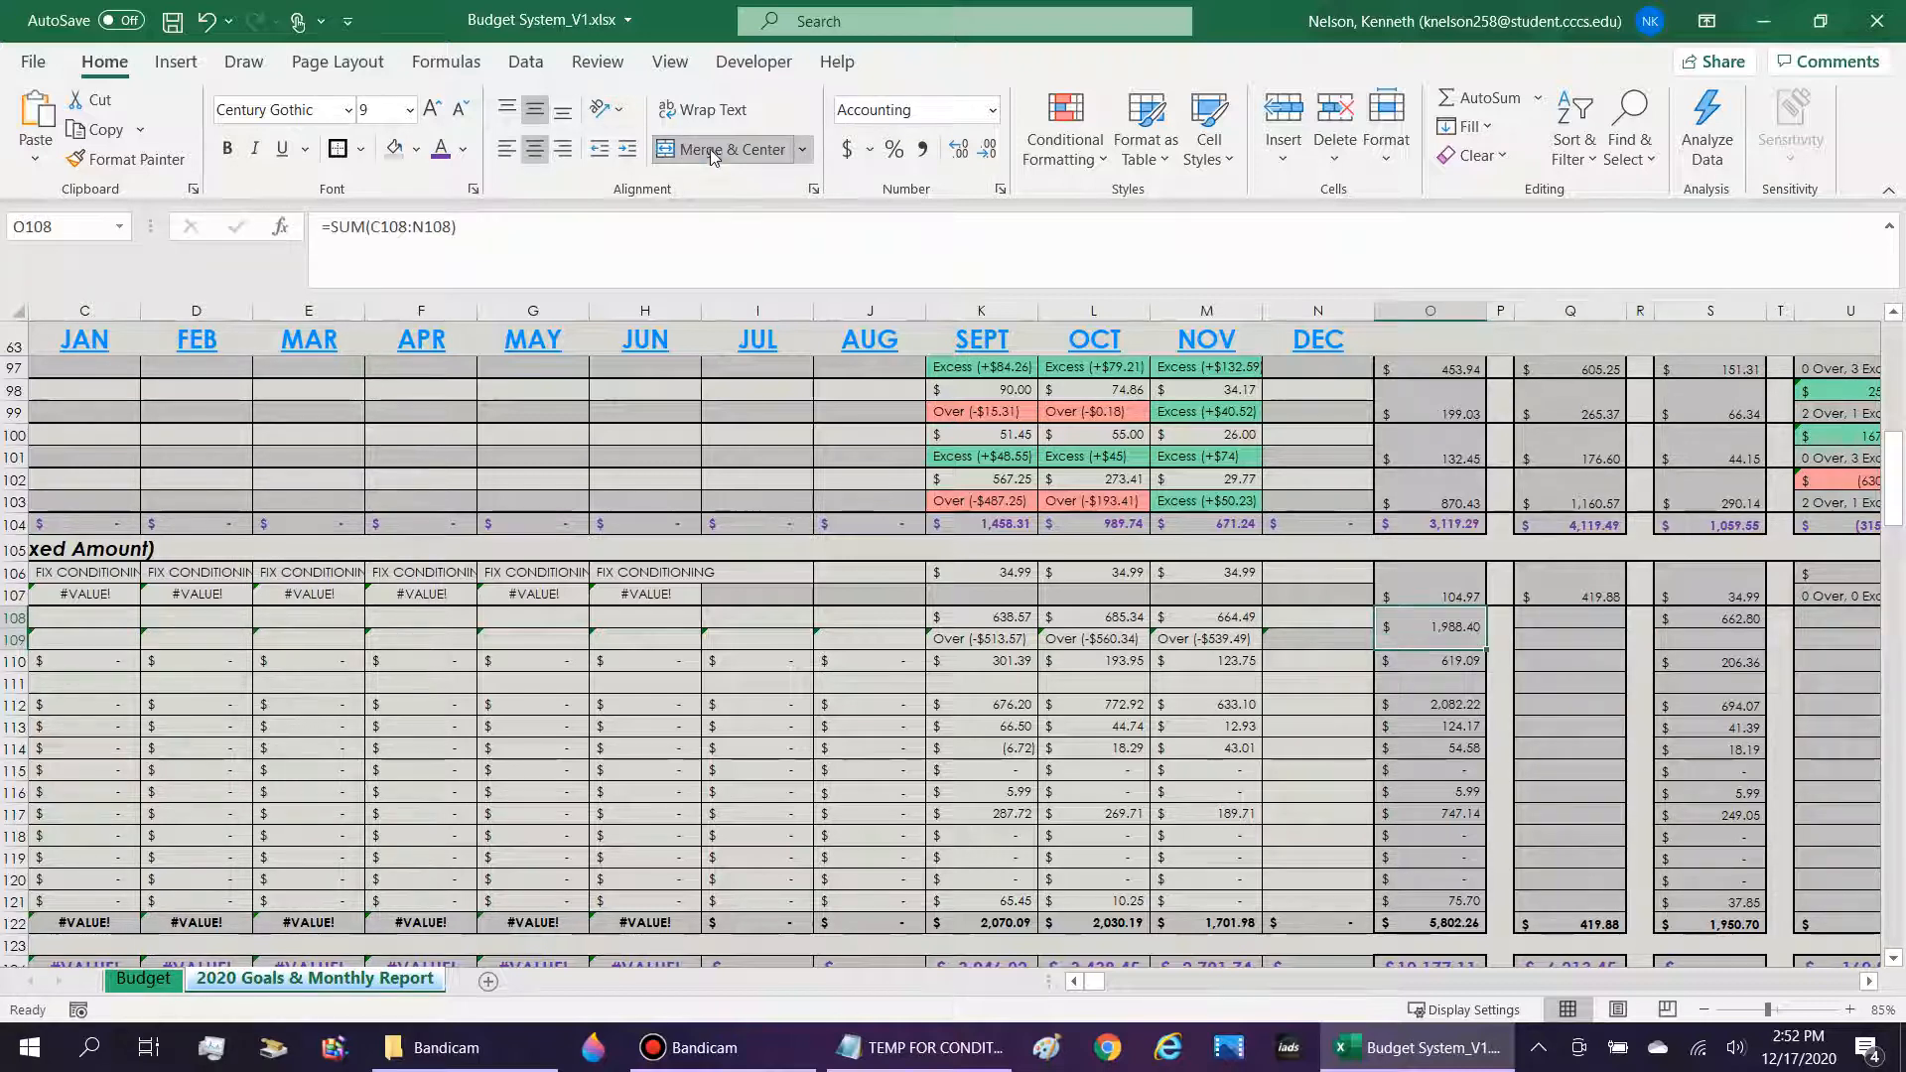
pyautogui.click(571, 109)
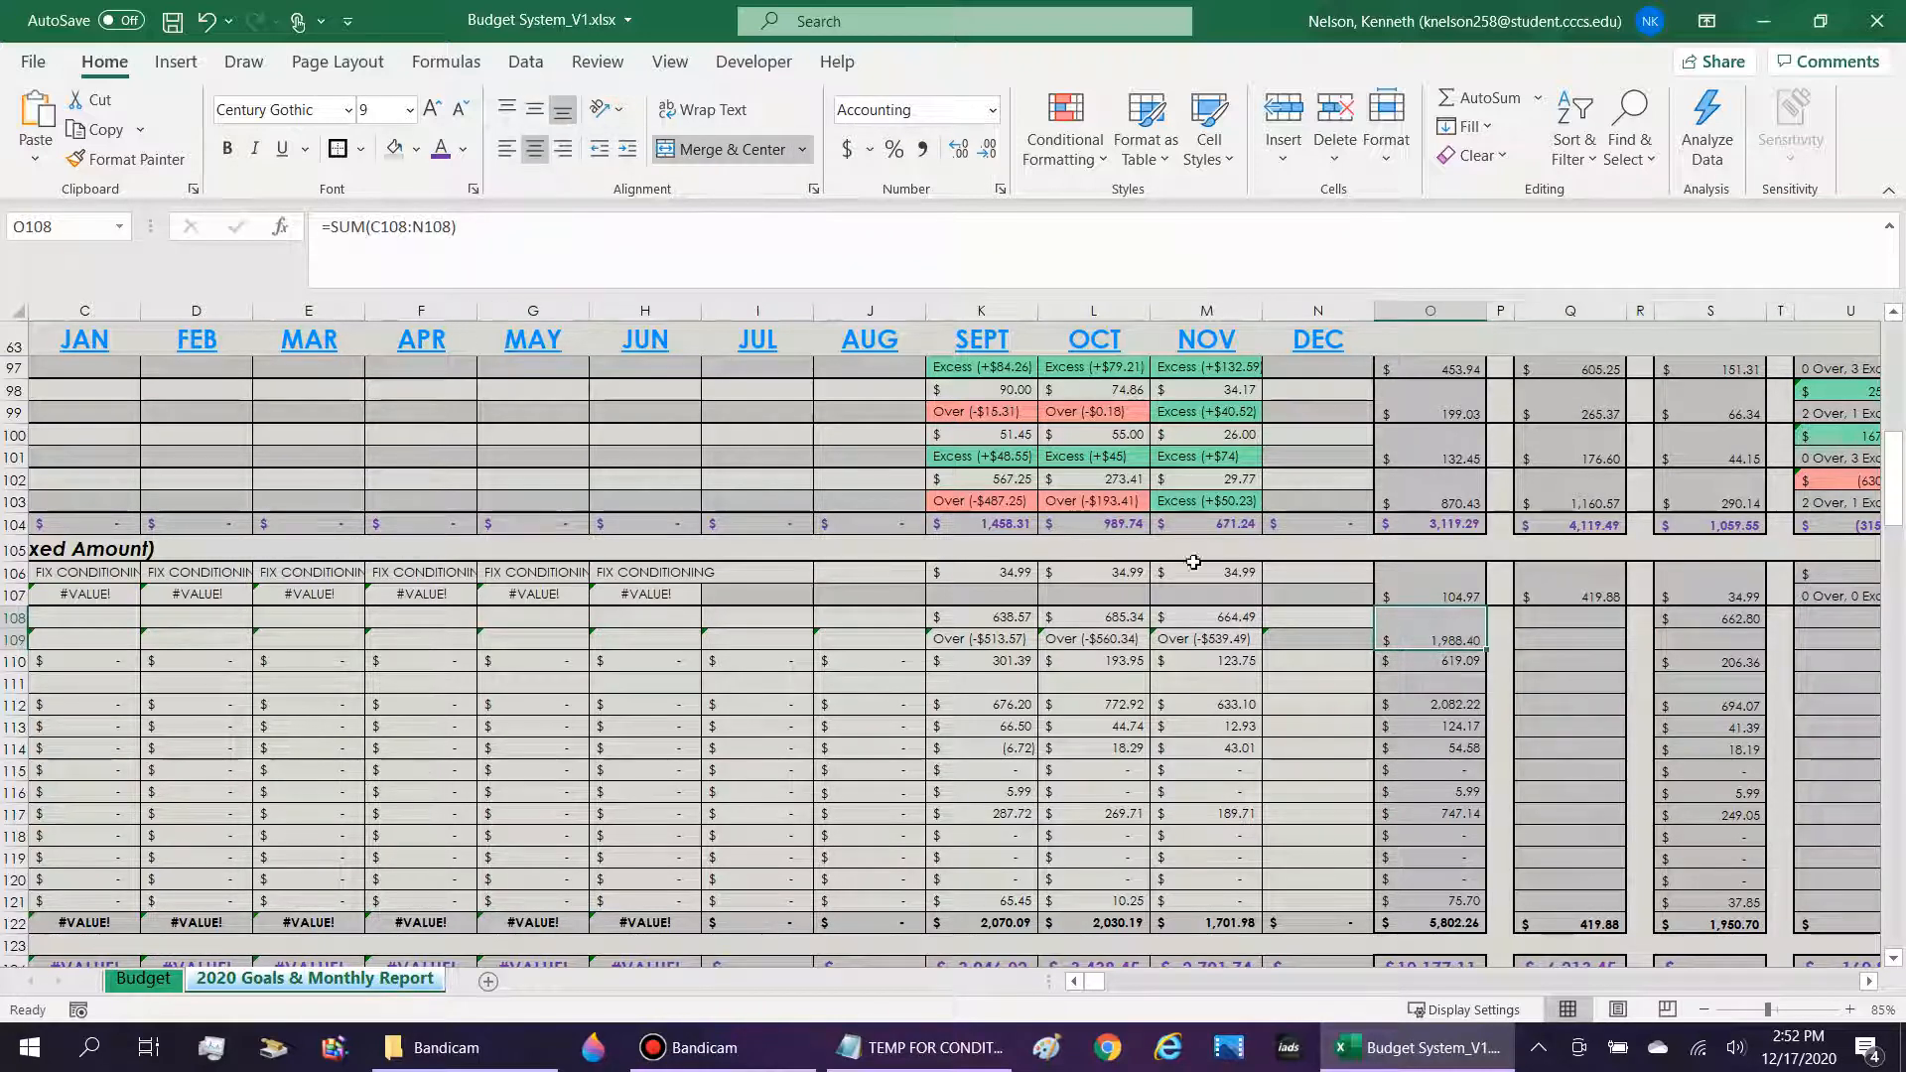
# Examine the SUM formula in the merged 2020 Actual cell O108 and the monthly range C108:N108 it adds.
pyautogui.press('Right')
pyautogui.click(1451, 636)
pyautogui.scroll(6, 1451, 637)
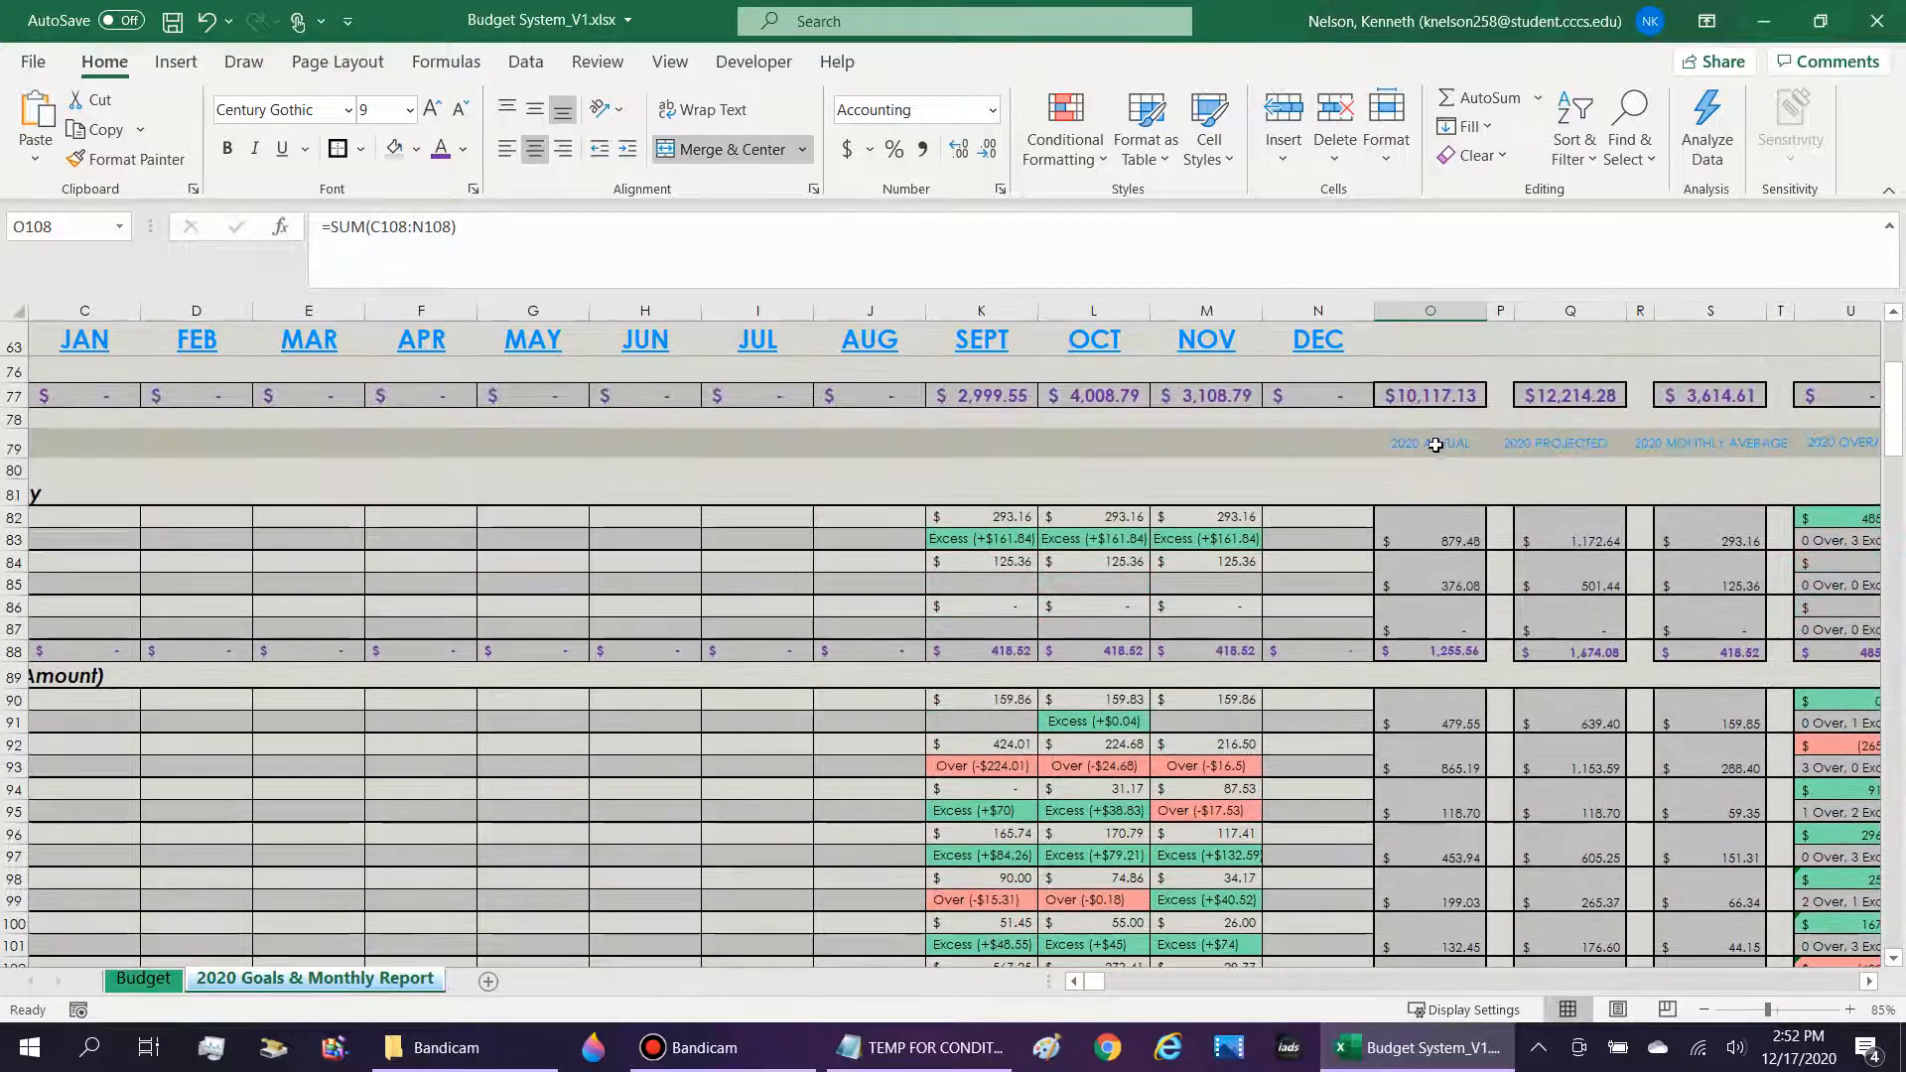
pyautogui.scroll(-5, 1429, 659)
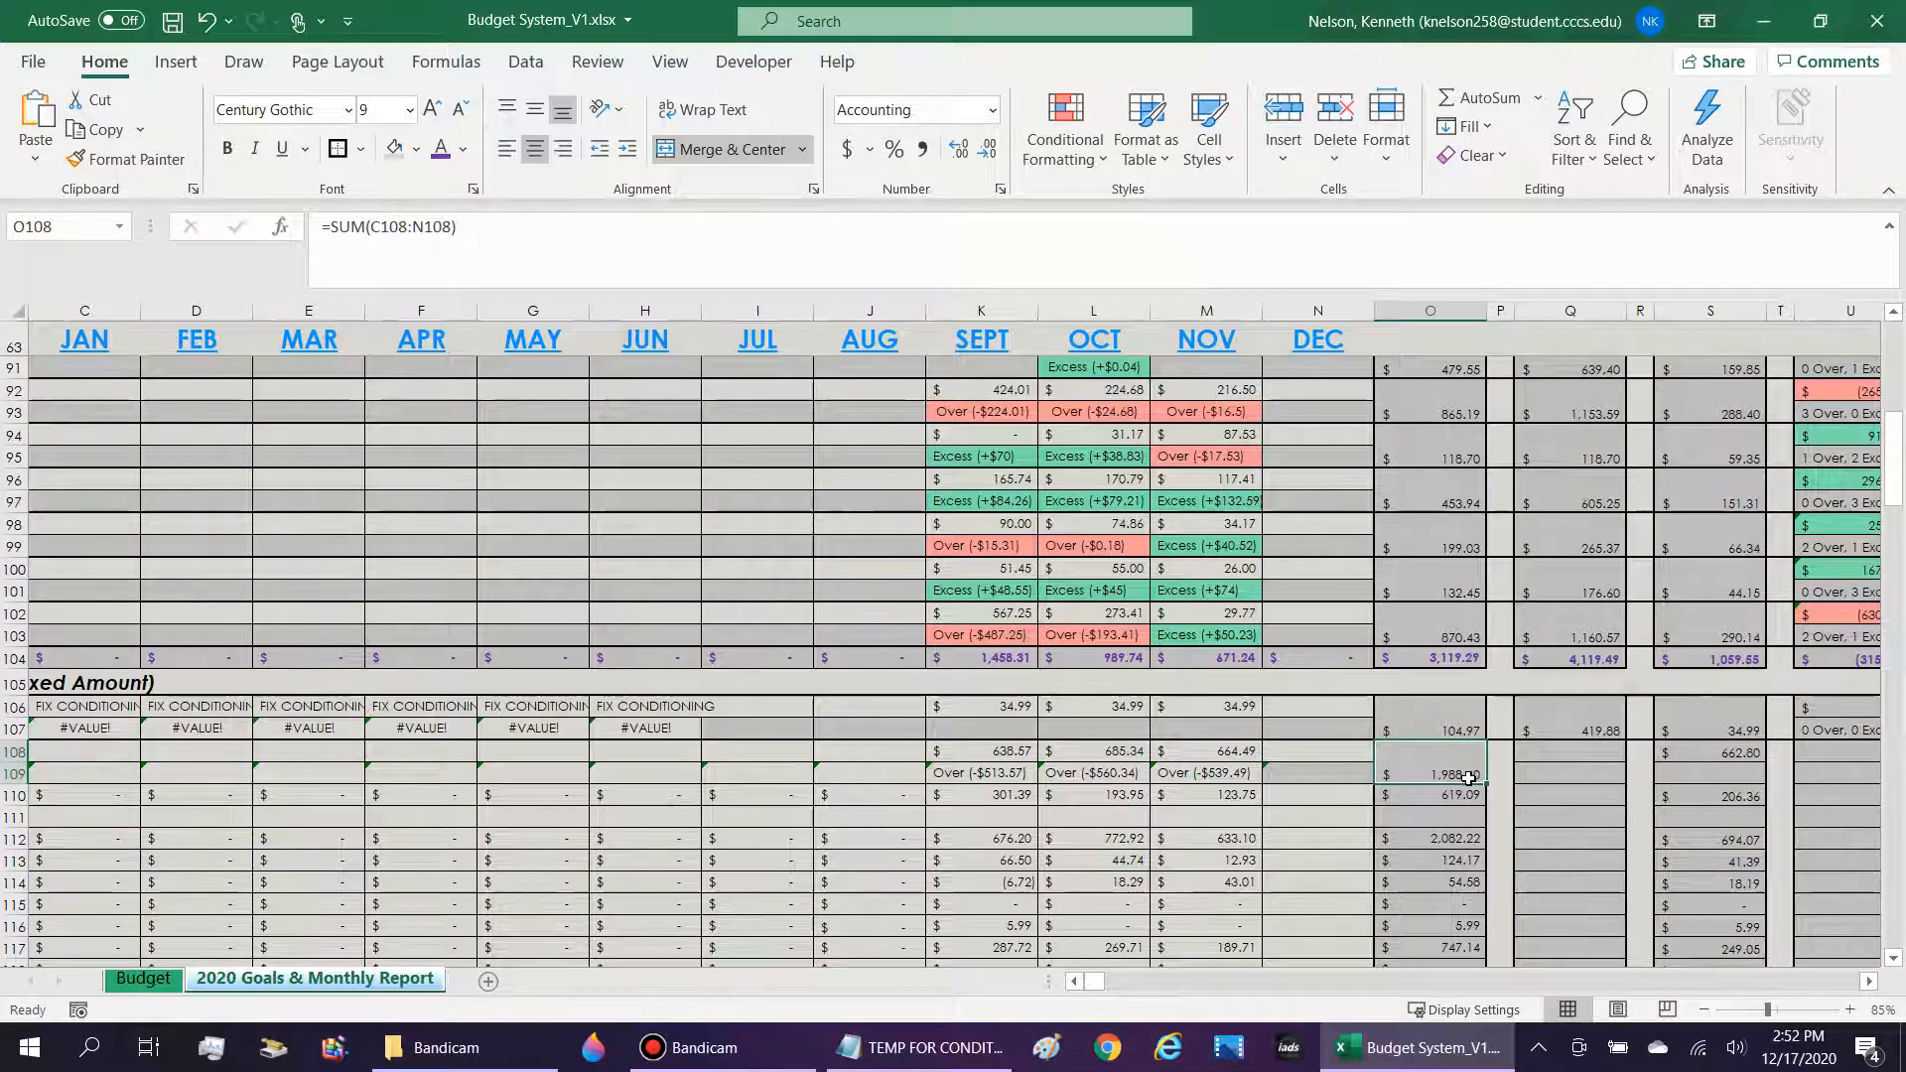
pyautogui.doubleClick(1444, 776)
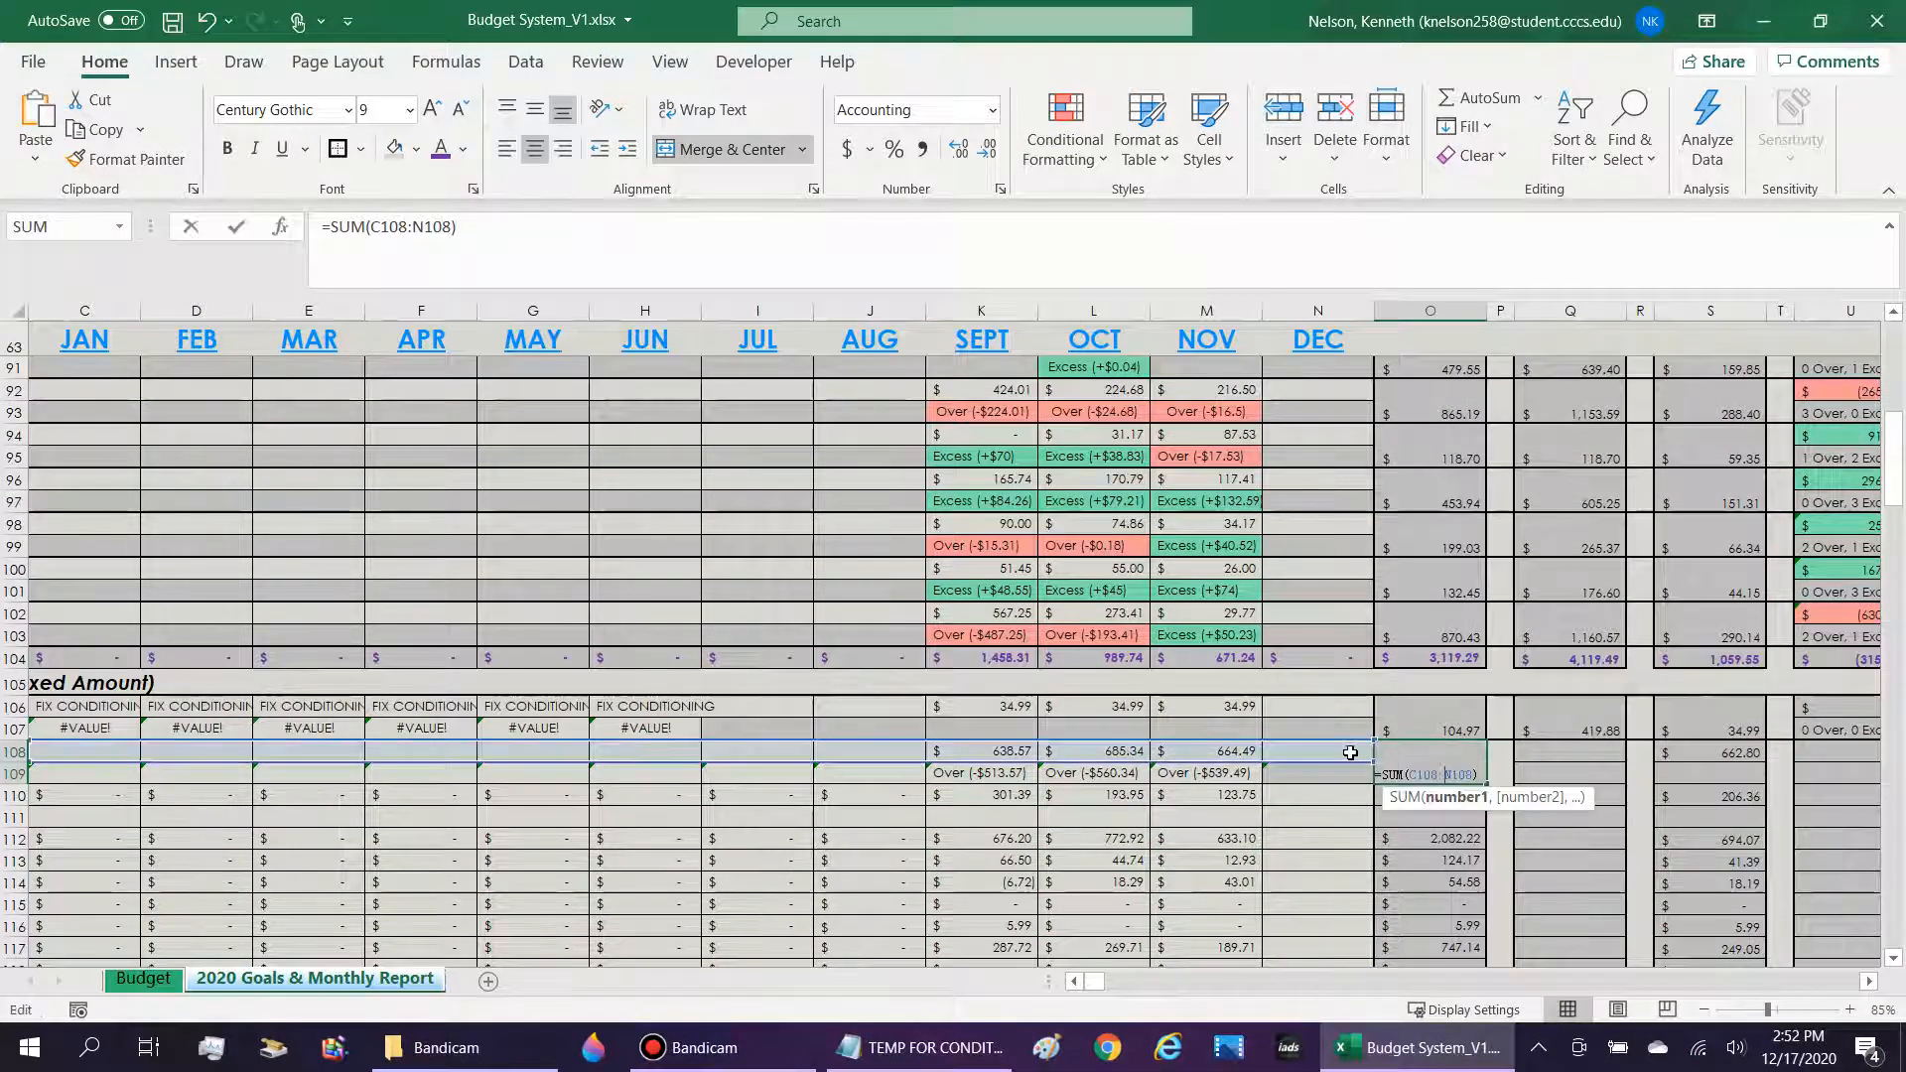
pyautogui.press('Return')
pyautogui.moveTo(239, 755); pyautogui.dragTo(1320, 759)
pyautogui.click(1442, 780)
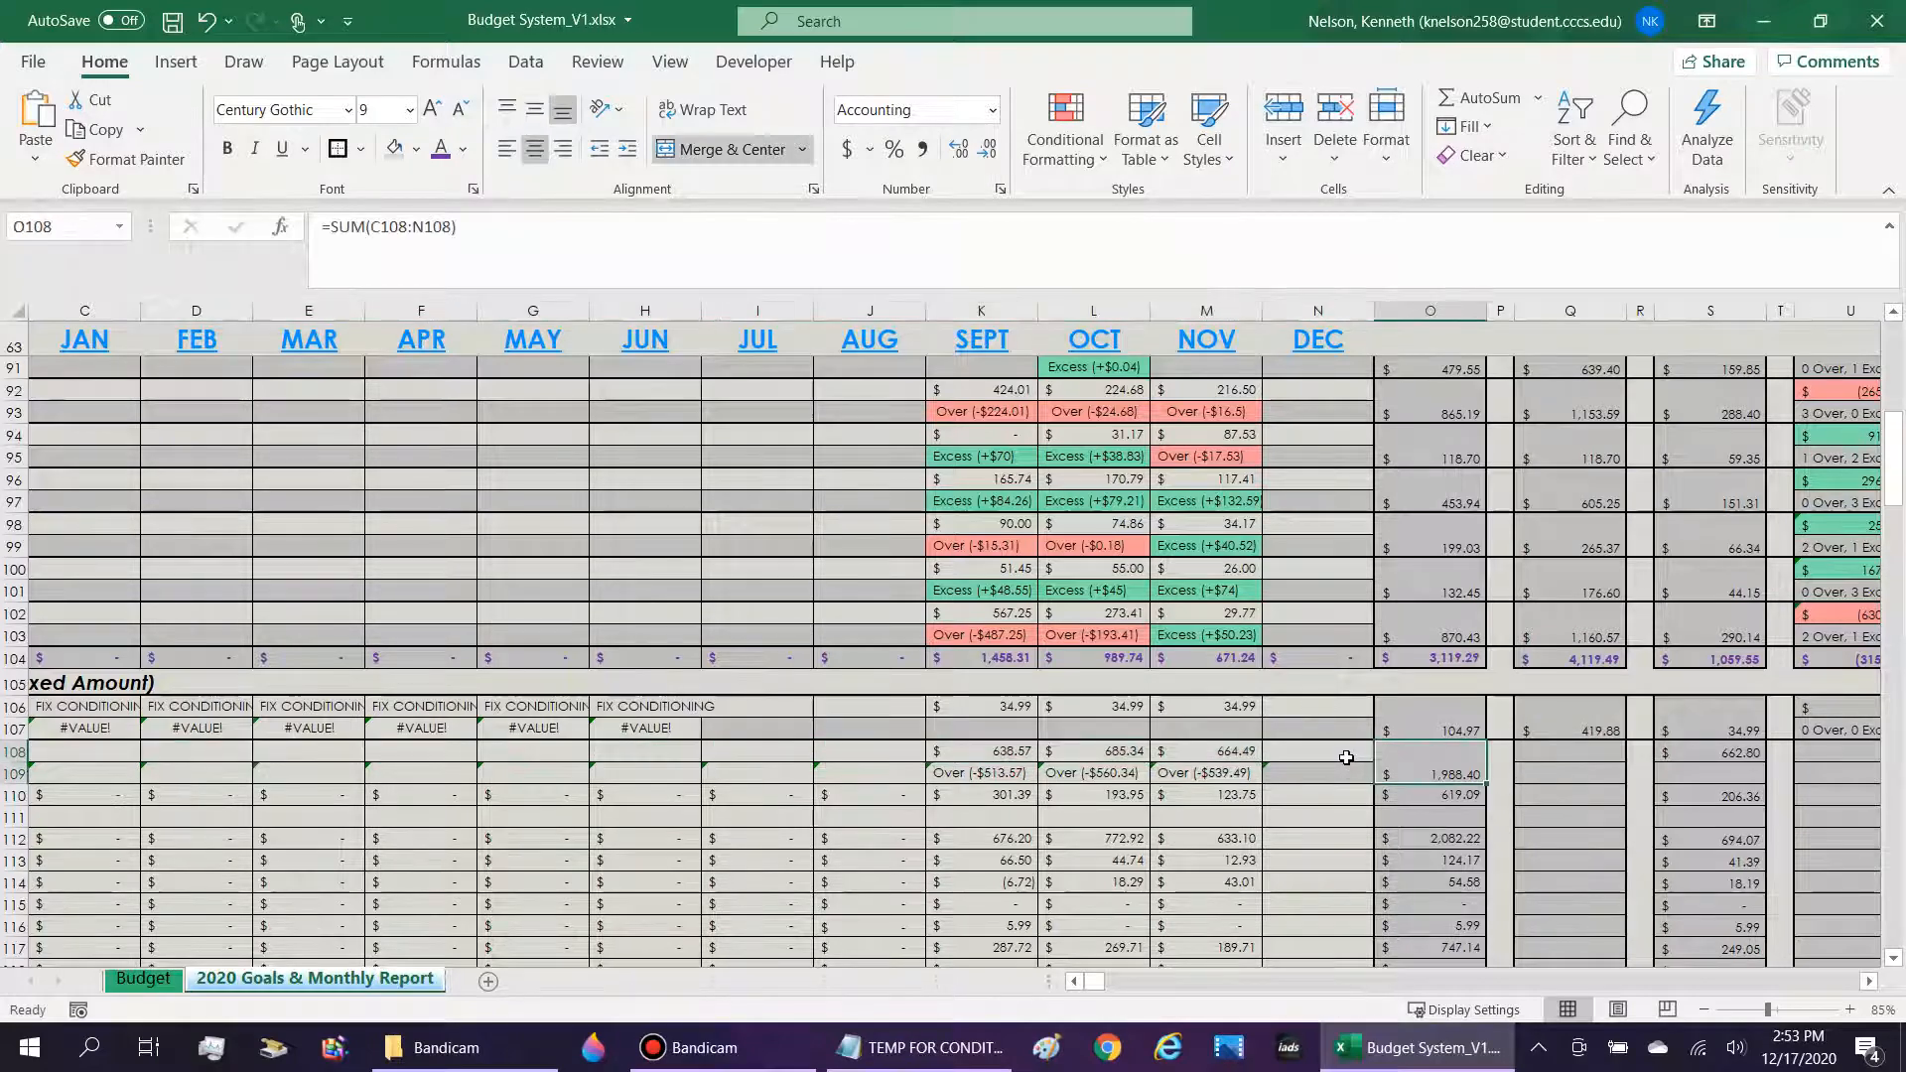
pyautogui.click(1325, 752)
pyautogui.scroll(-2, 1312, 697)
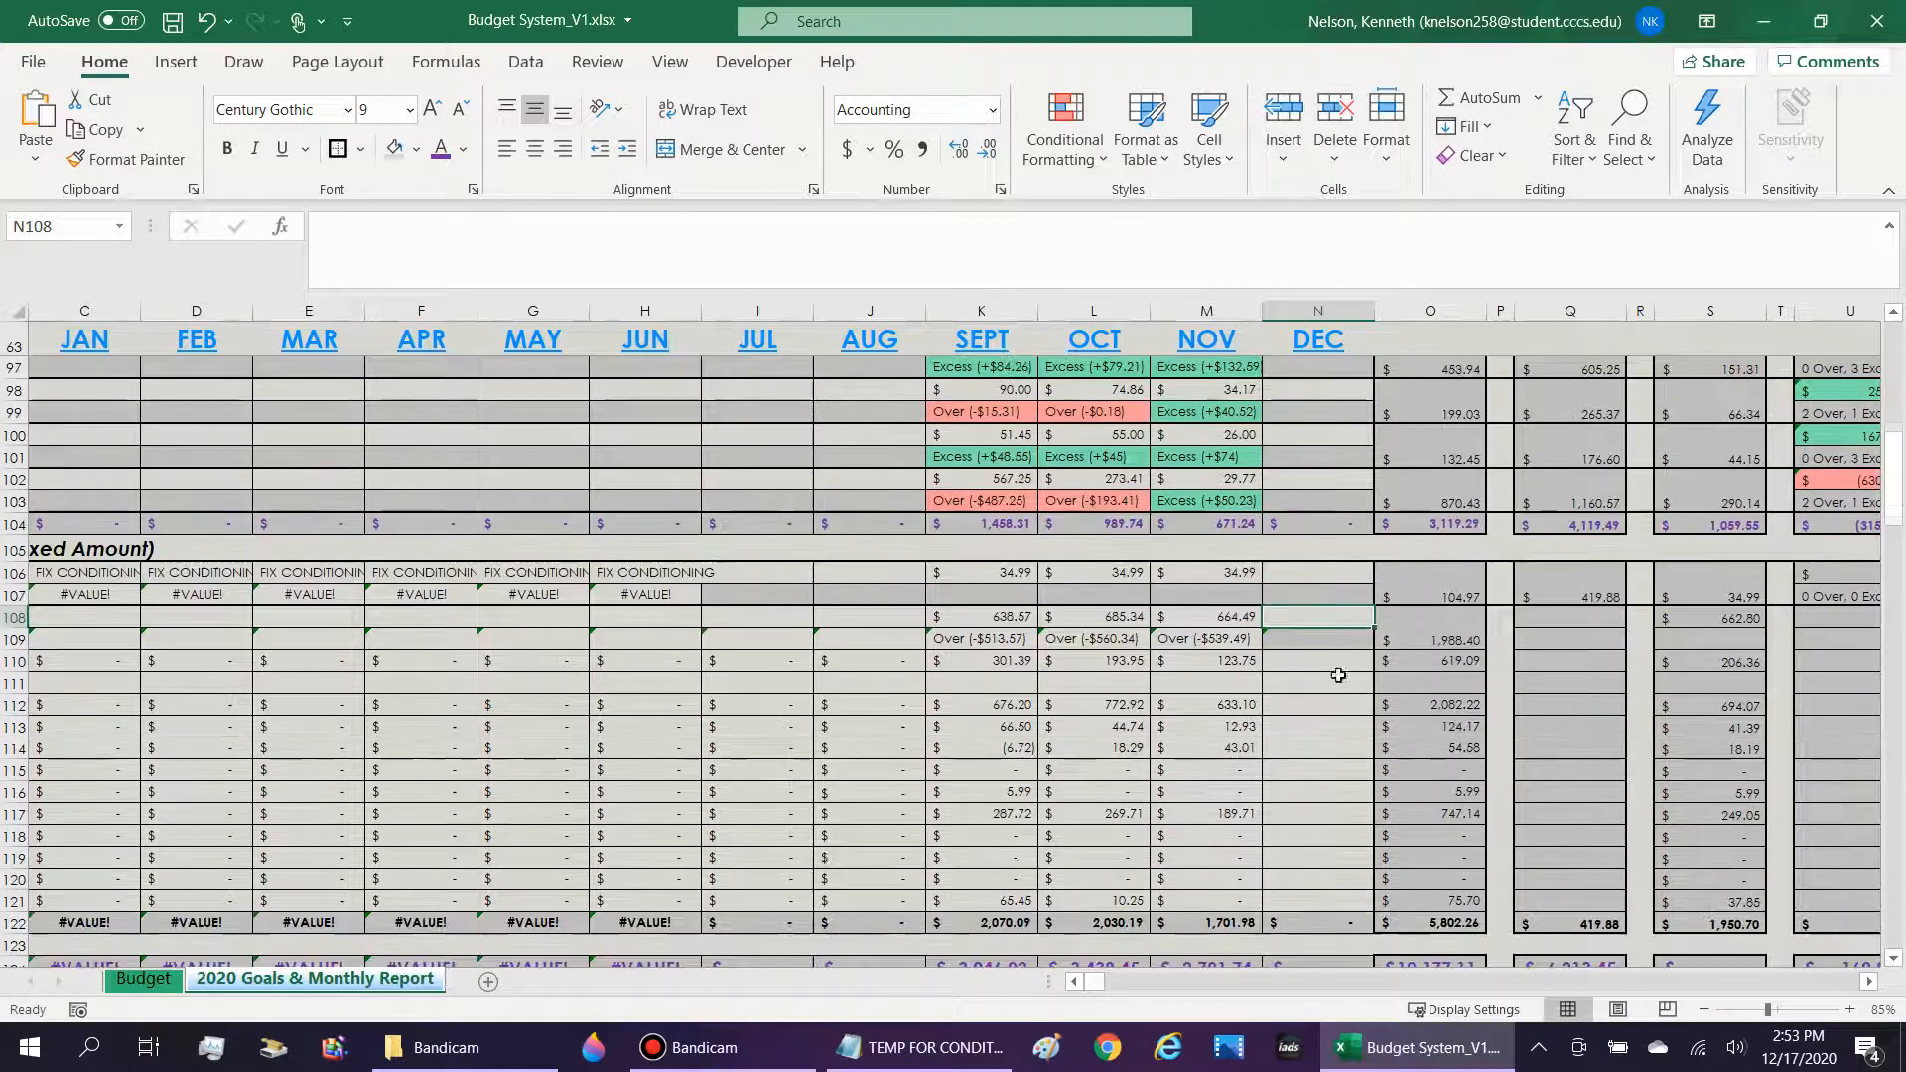
# Recheck the 2020 Actual total formula in O108 against the January through December amounts in row 108.
pyautogui.click(1455, 643)
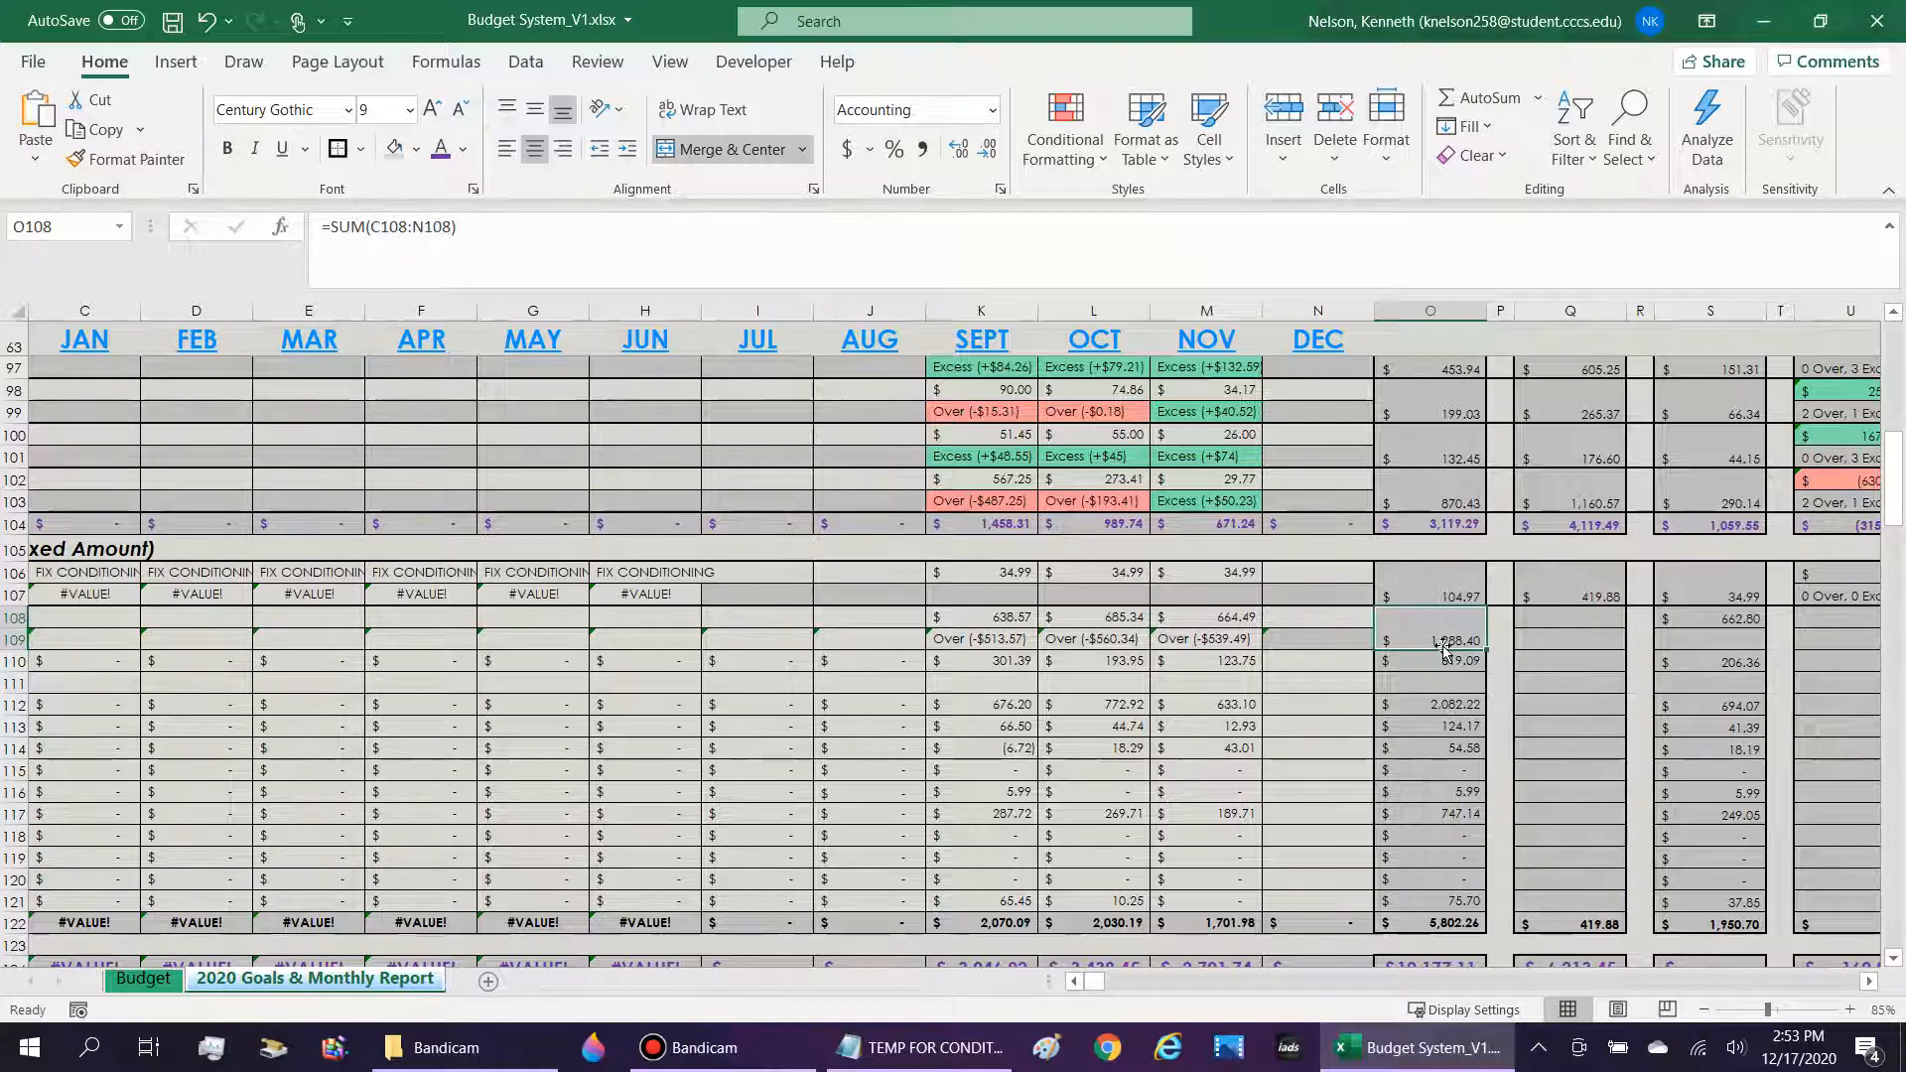
pyautogui.click(1294, 622)
pyautogui.moveTo(1295, 622); pyautogui.dragTo(164, 617)
pyautogui.click(1455, 636)
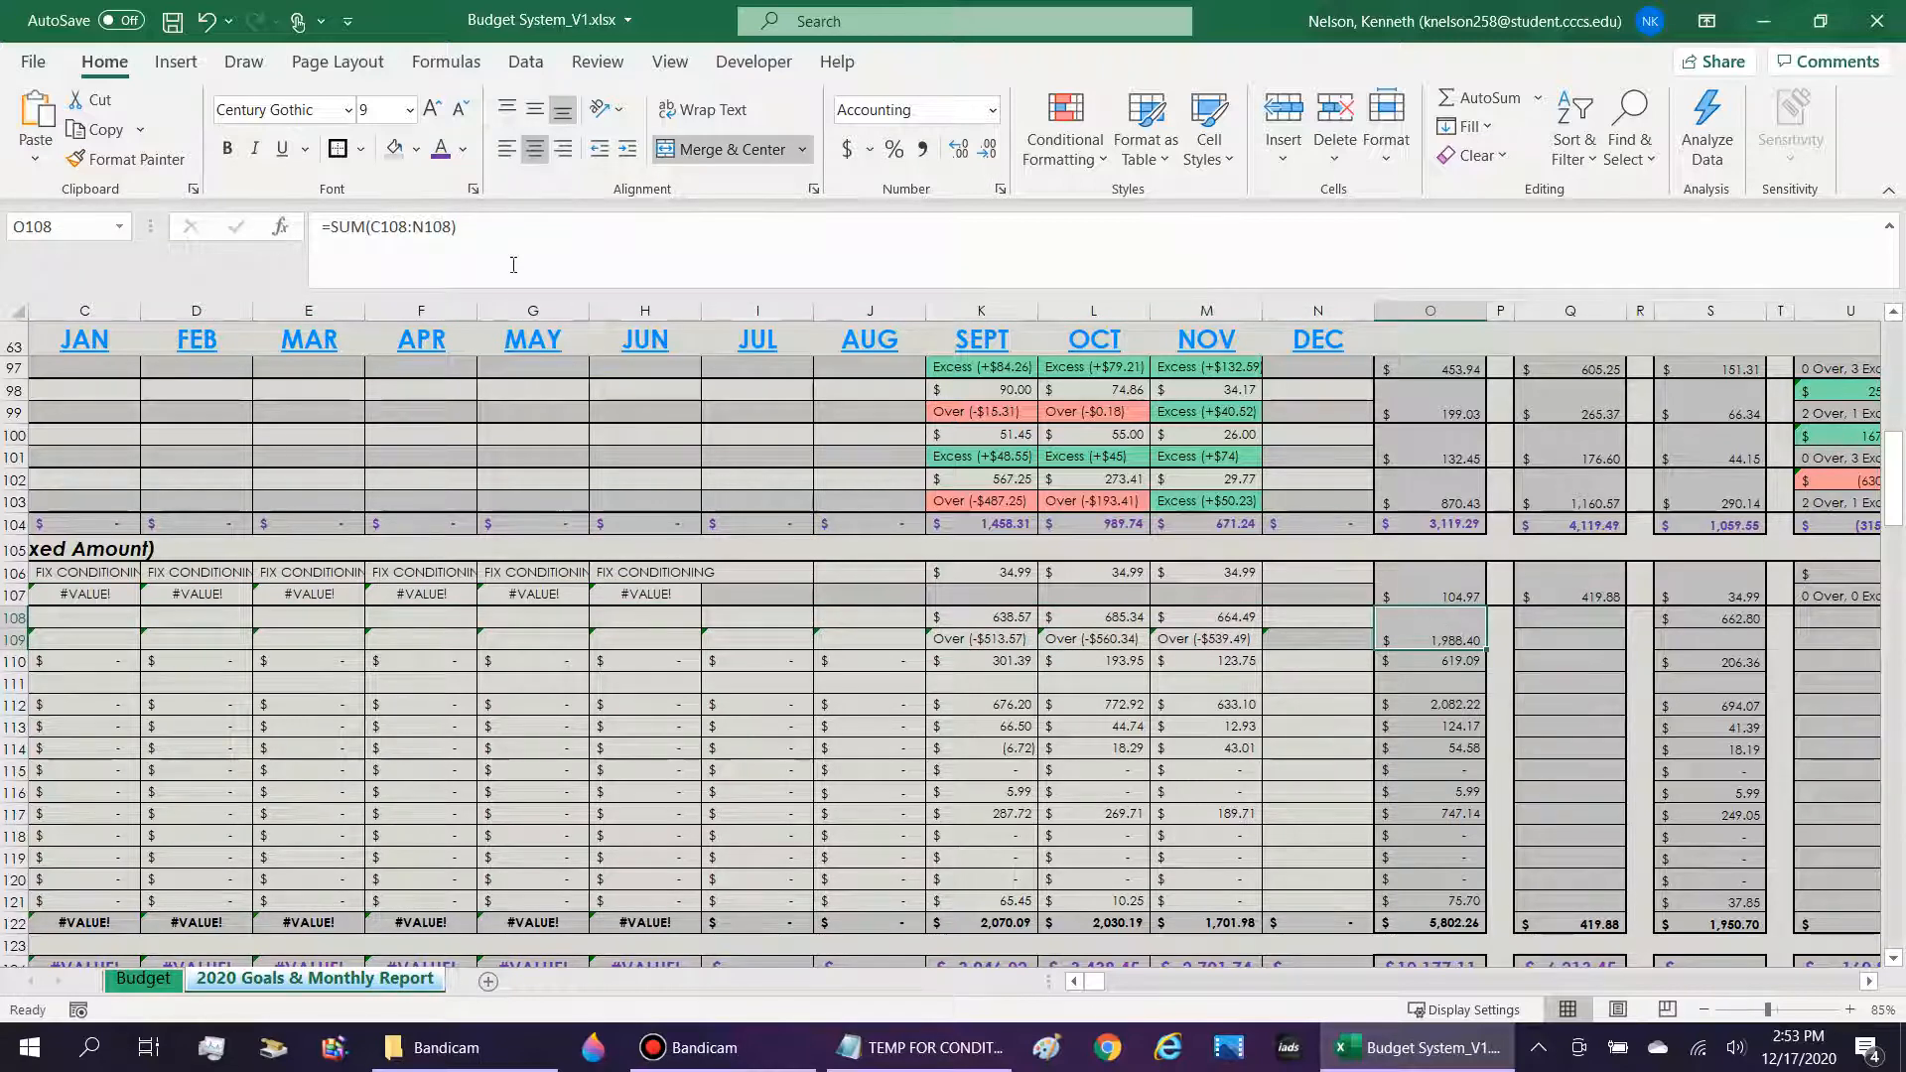
pyautogui.click(496, 241)
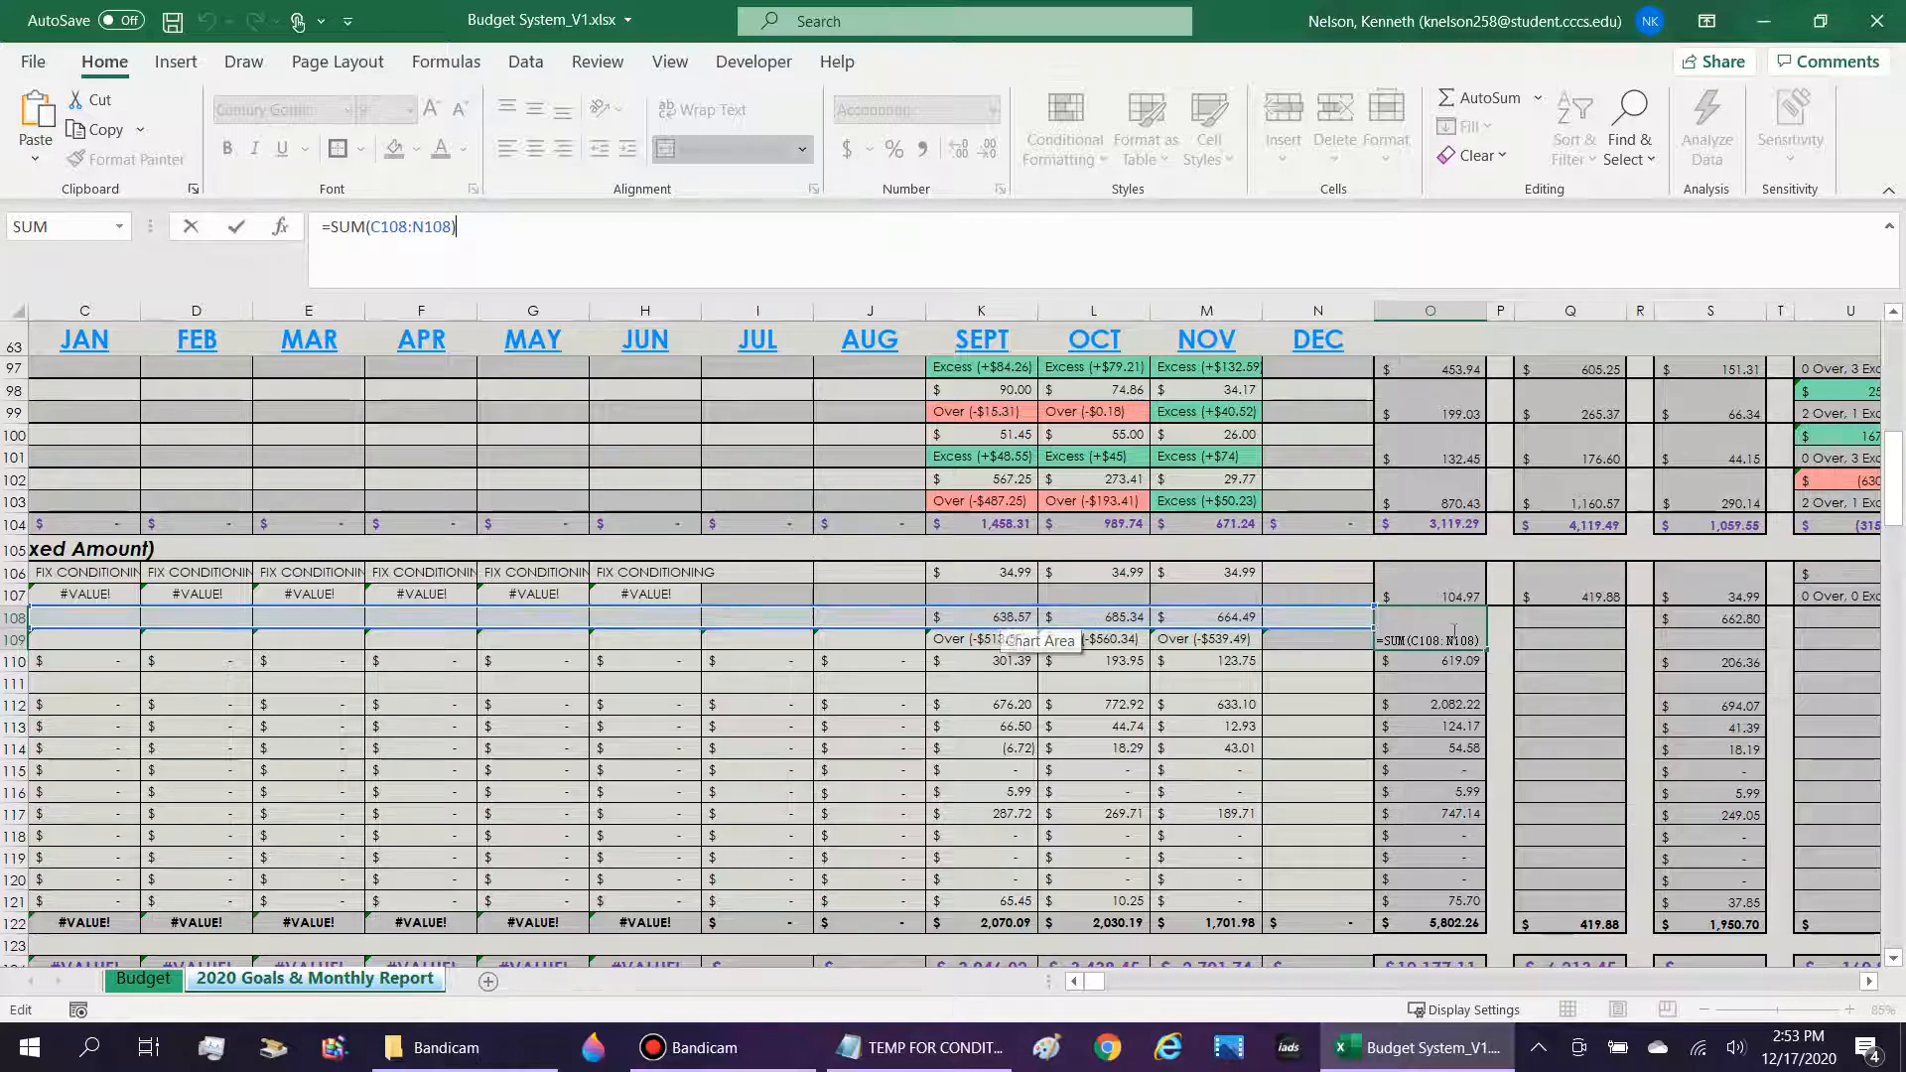
pyautogui.hotkey('ctrl', 'Return')
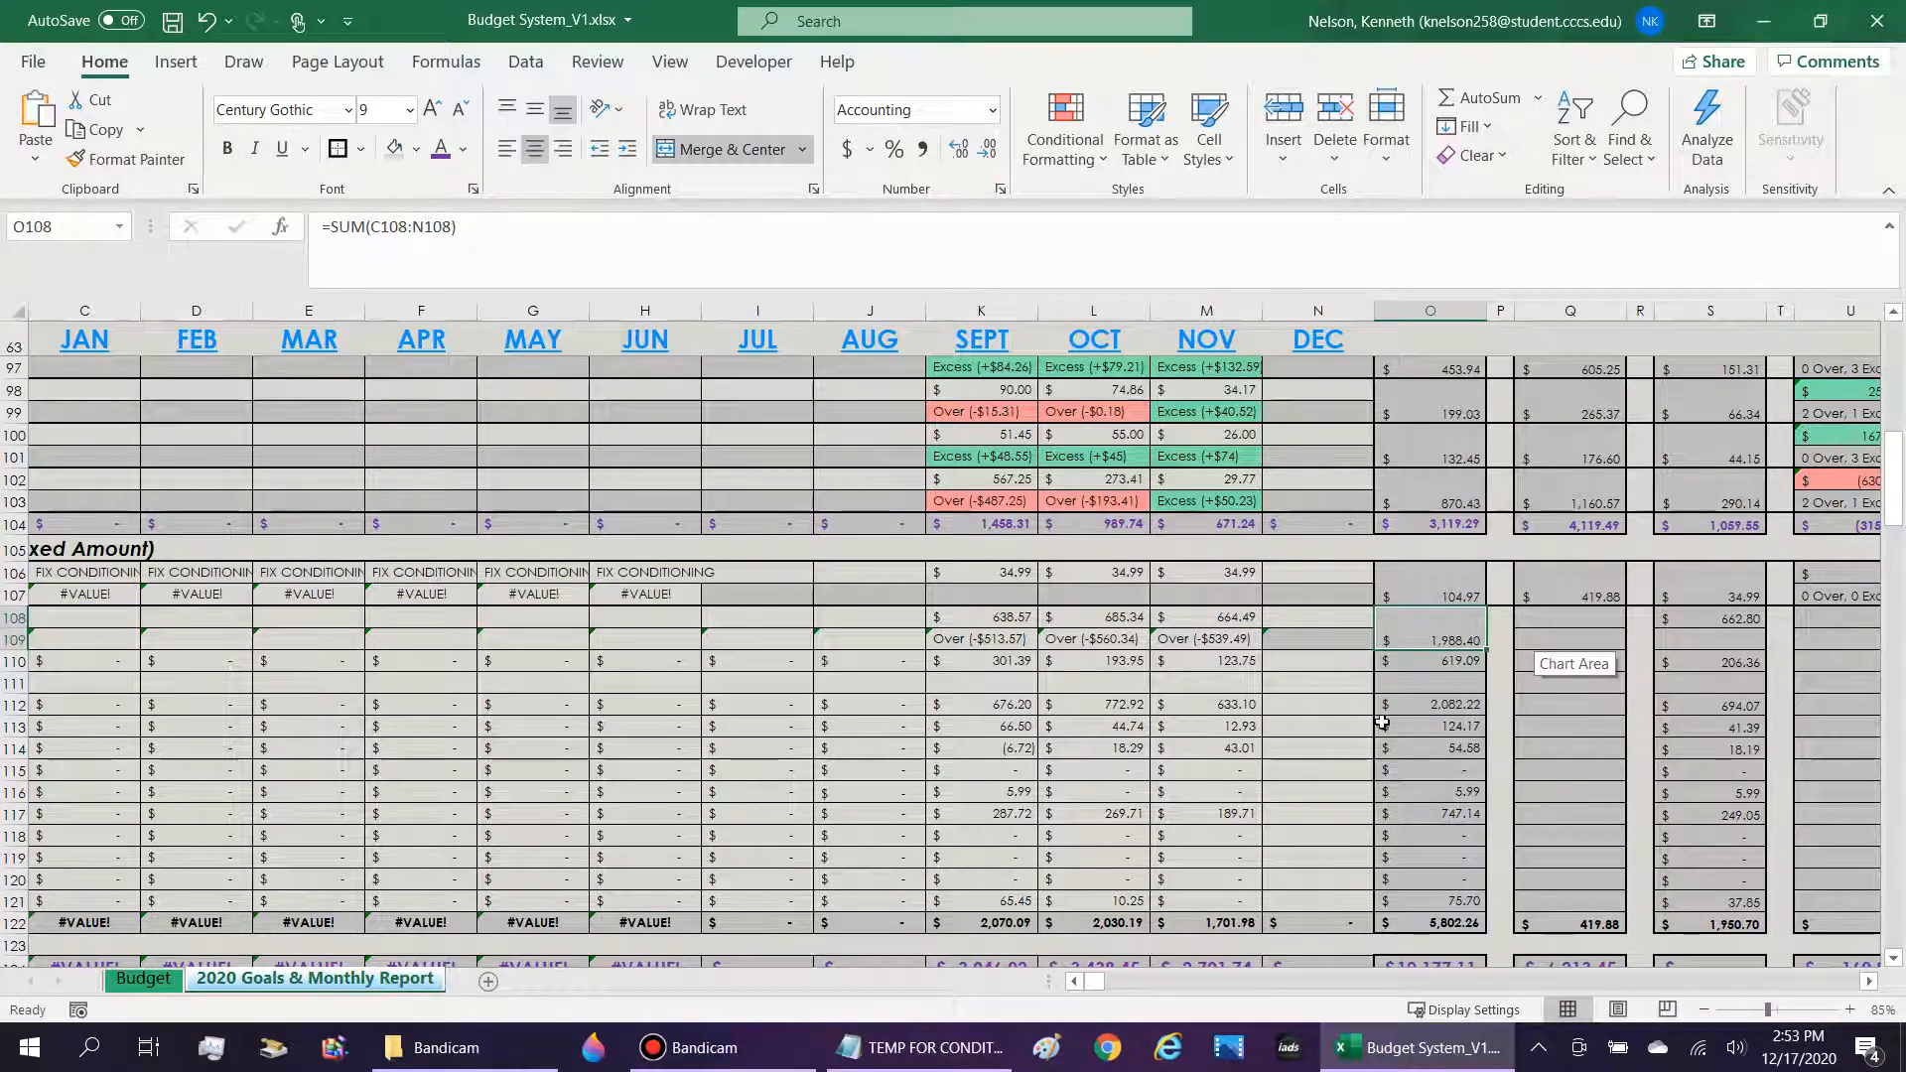
# Copy the "Actual" column green-text formula, =O77<(13-MATCH(TRUE,INDEX(C77:N77>0,0),0))*Budget!J27, from the TEMP FOR CONDITIONING.txt notes and return to the workbook.
pyautogui.click(955, 1062)
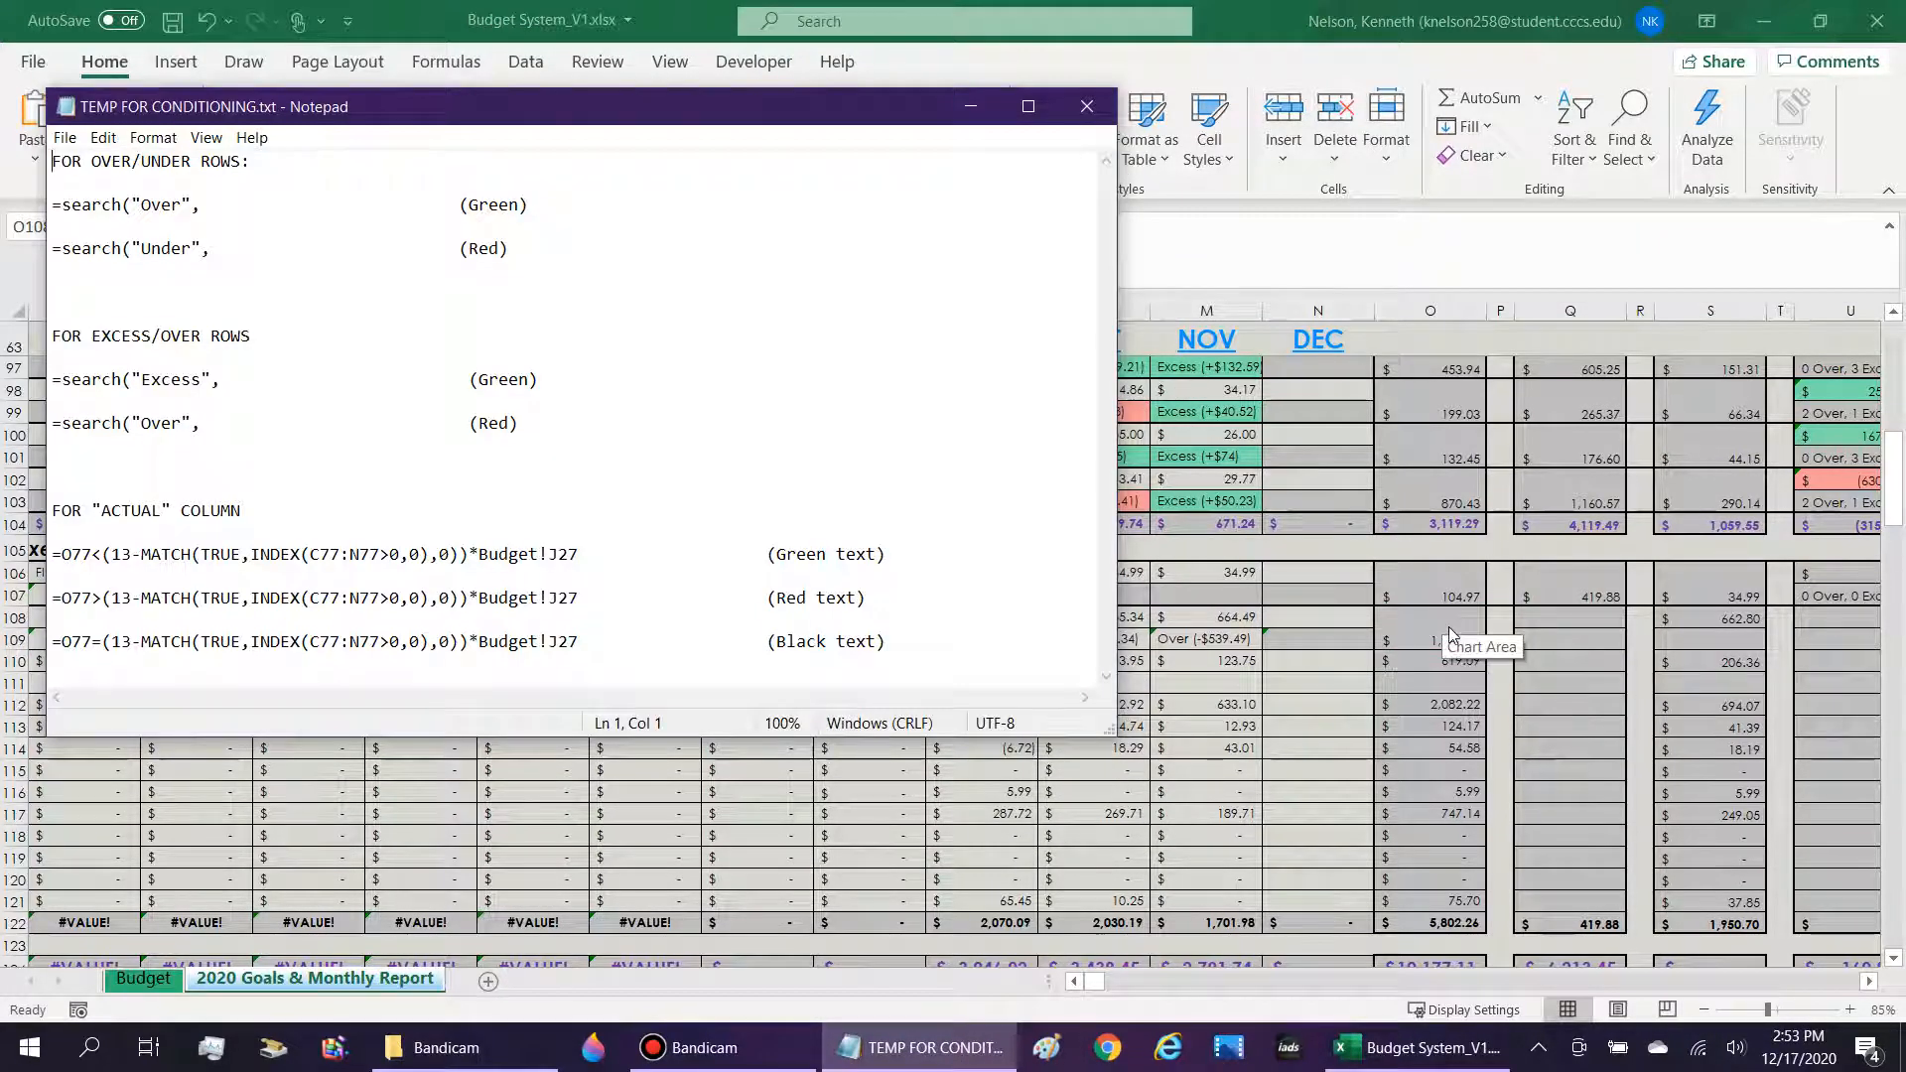
pyautogui.moveTo(121, 554); pyautogui.dragTo(463, 553)
pyautogui.moveTo(581, 554); pyautogui.dragTo(52, 553)
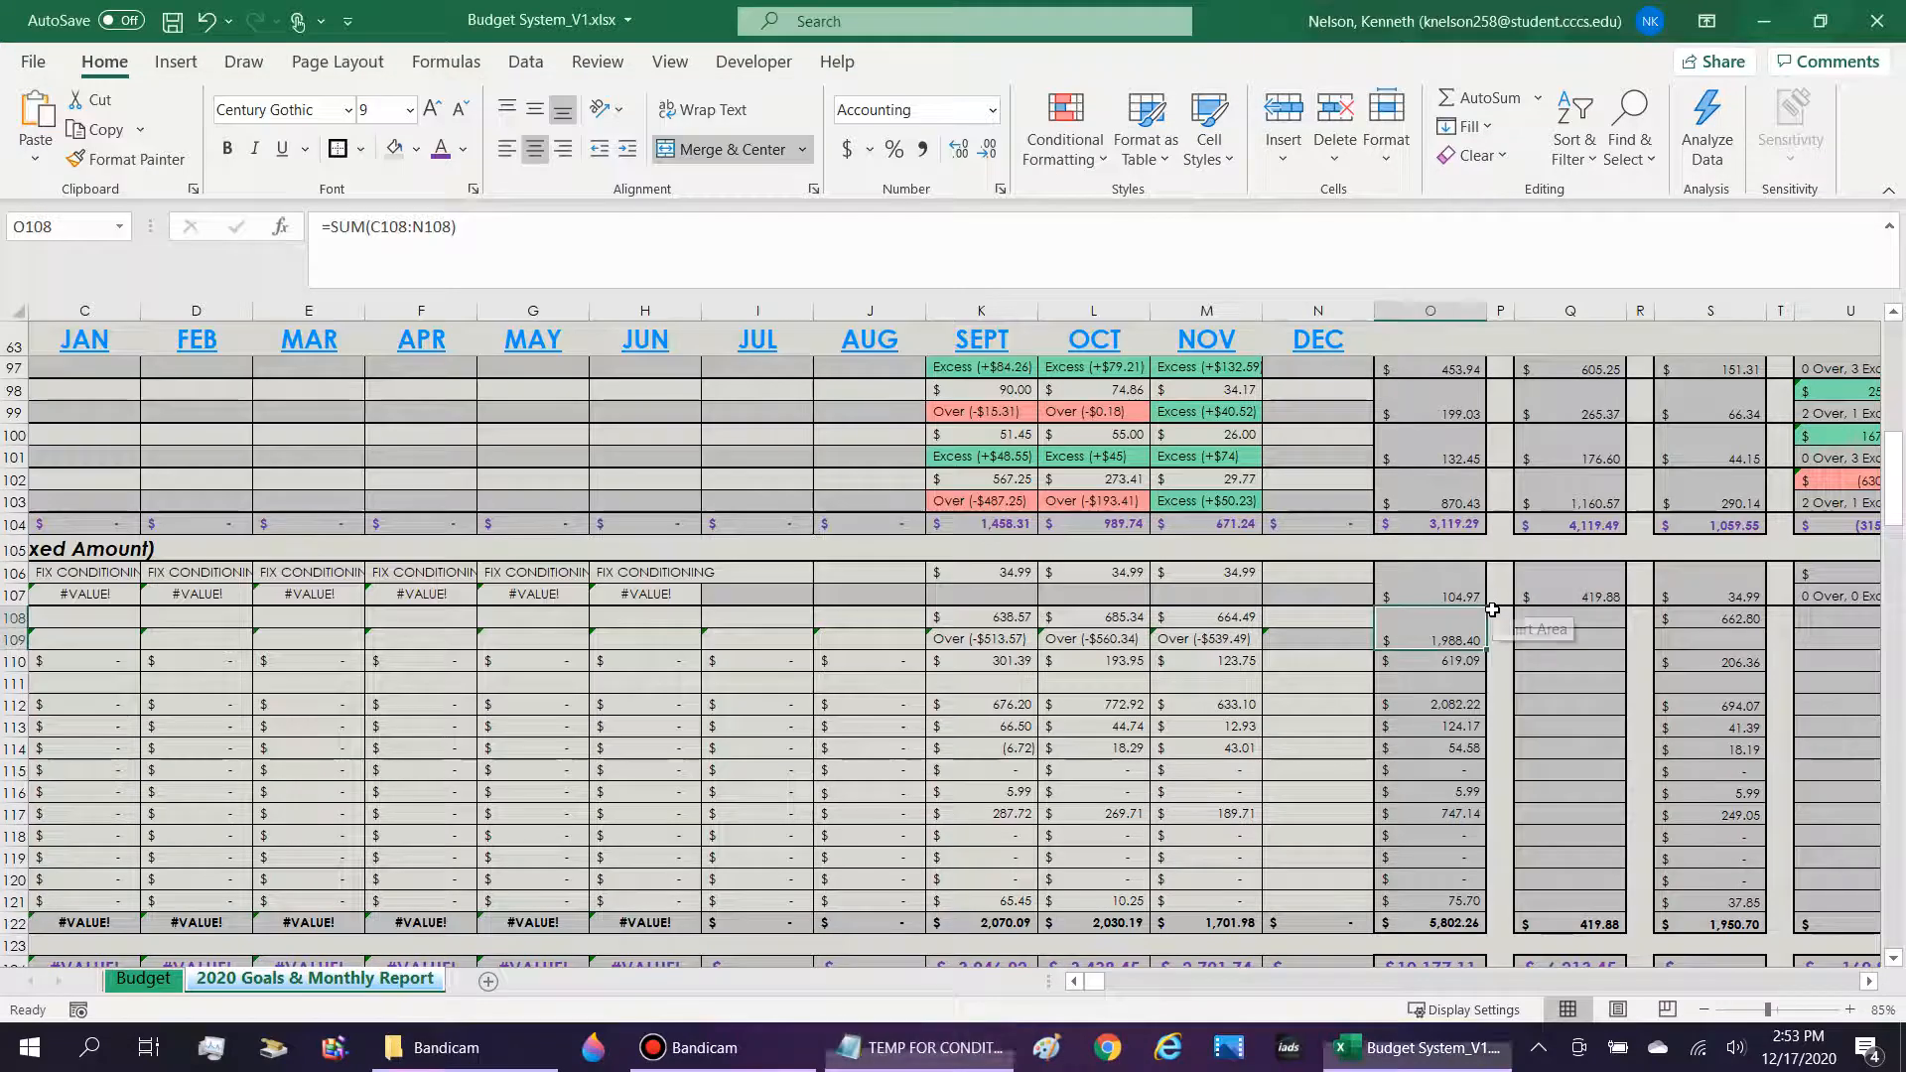
pyautogui.click(1493, 610)
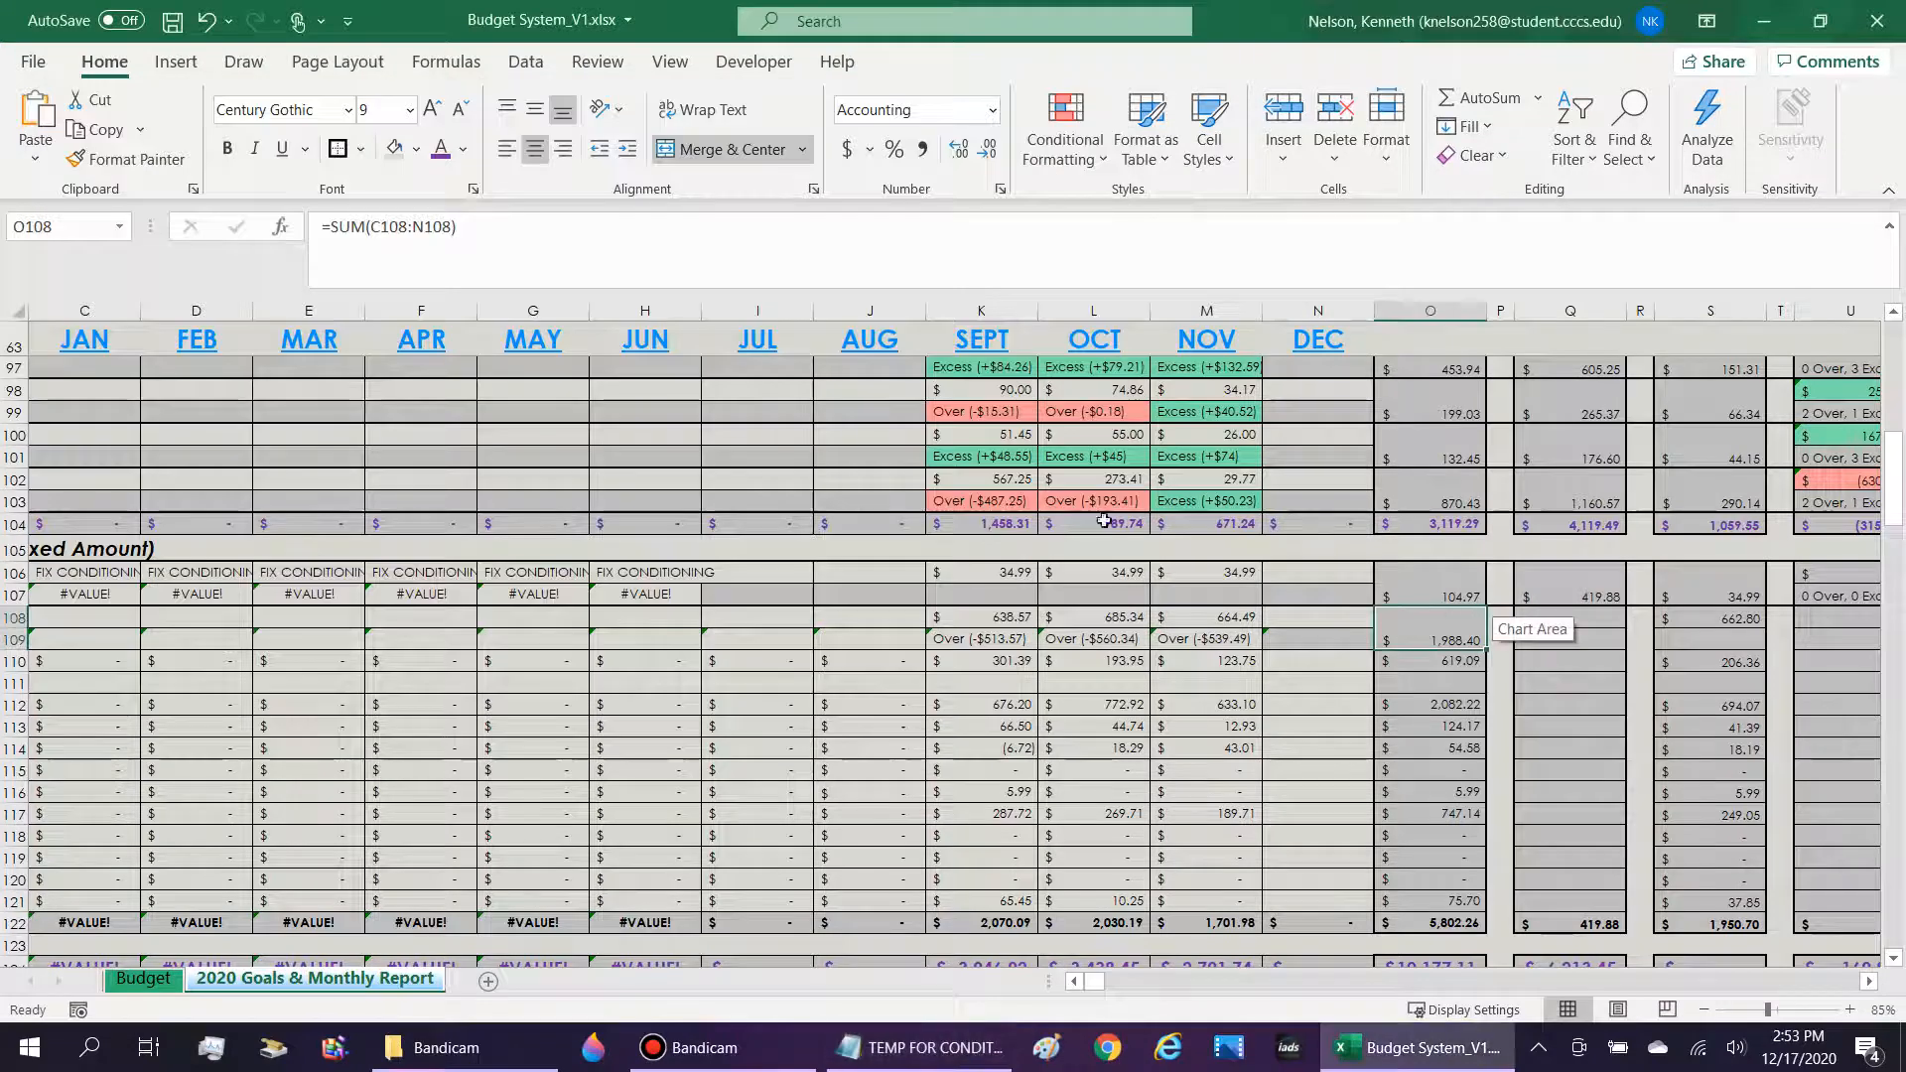
# Start a formula-based conditional formatting rule for O108 and paste in the copied green-text formula.
pyautogui.click(1084, 159)
pyautogui.moveTo(1093, 188)
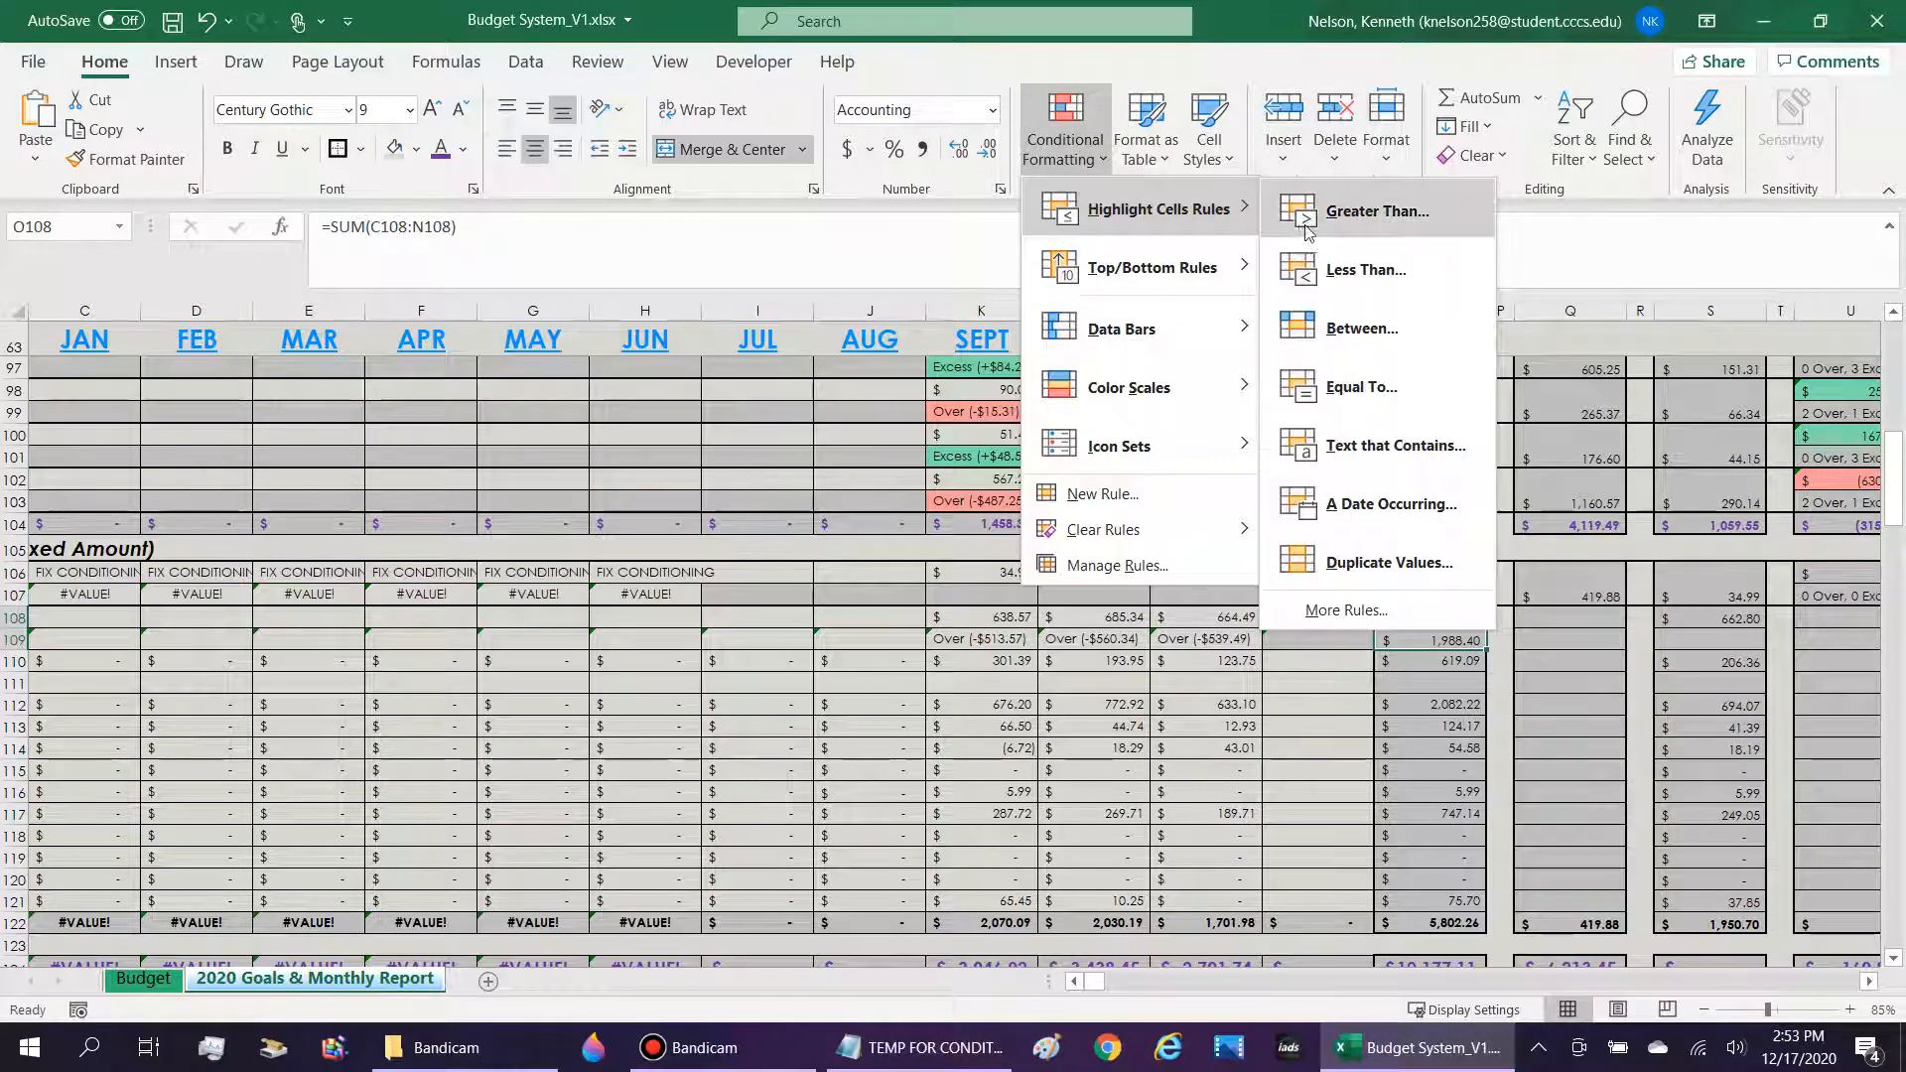
pyautogui.click(1346, 609)
pyautogui.click(491, 394)
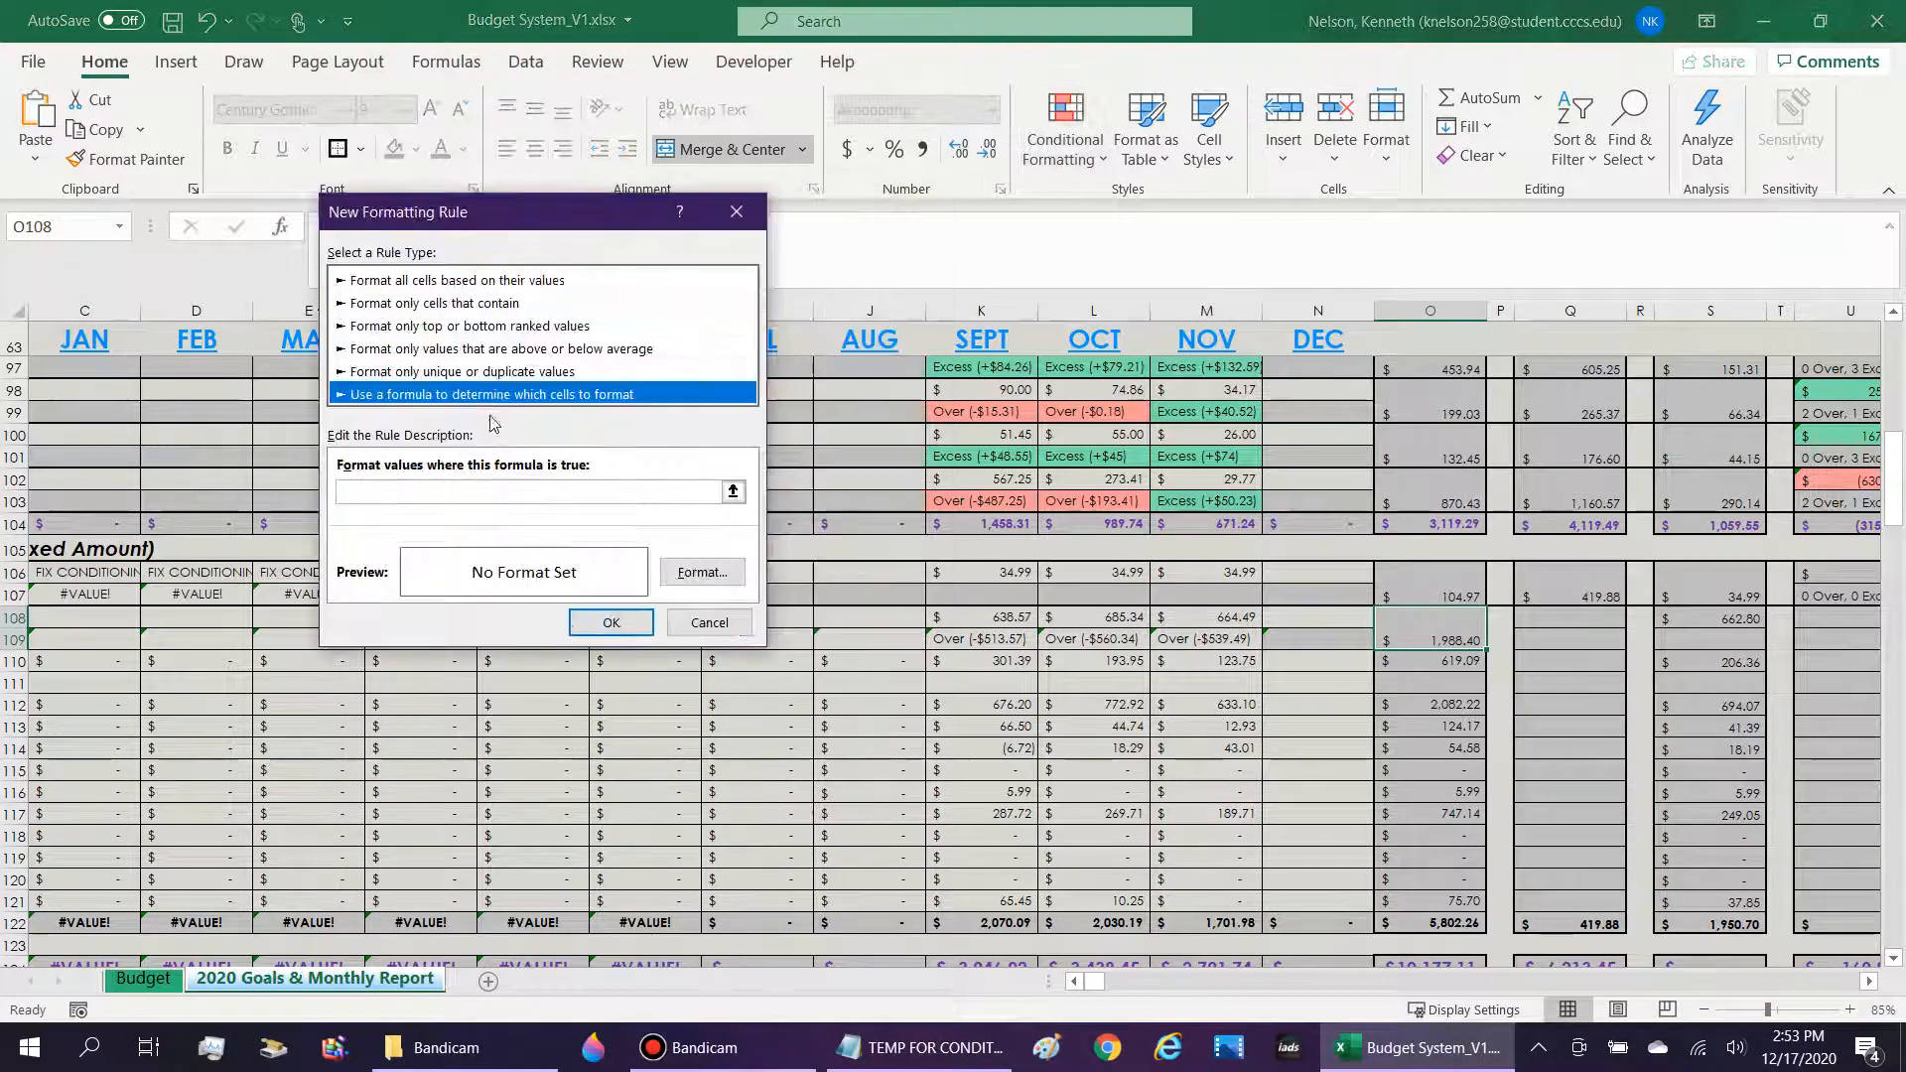
pyautogui.click(437, 493)
pyautogui.write('=O77<(13-MATCH(TRUE,INDEX(C77:N77>0,0),0))*Budget!J27')
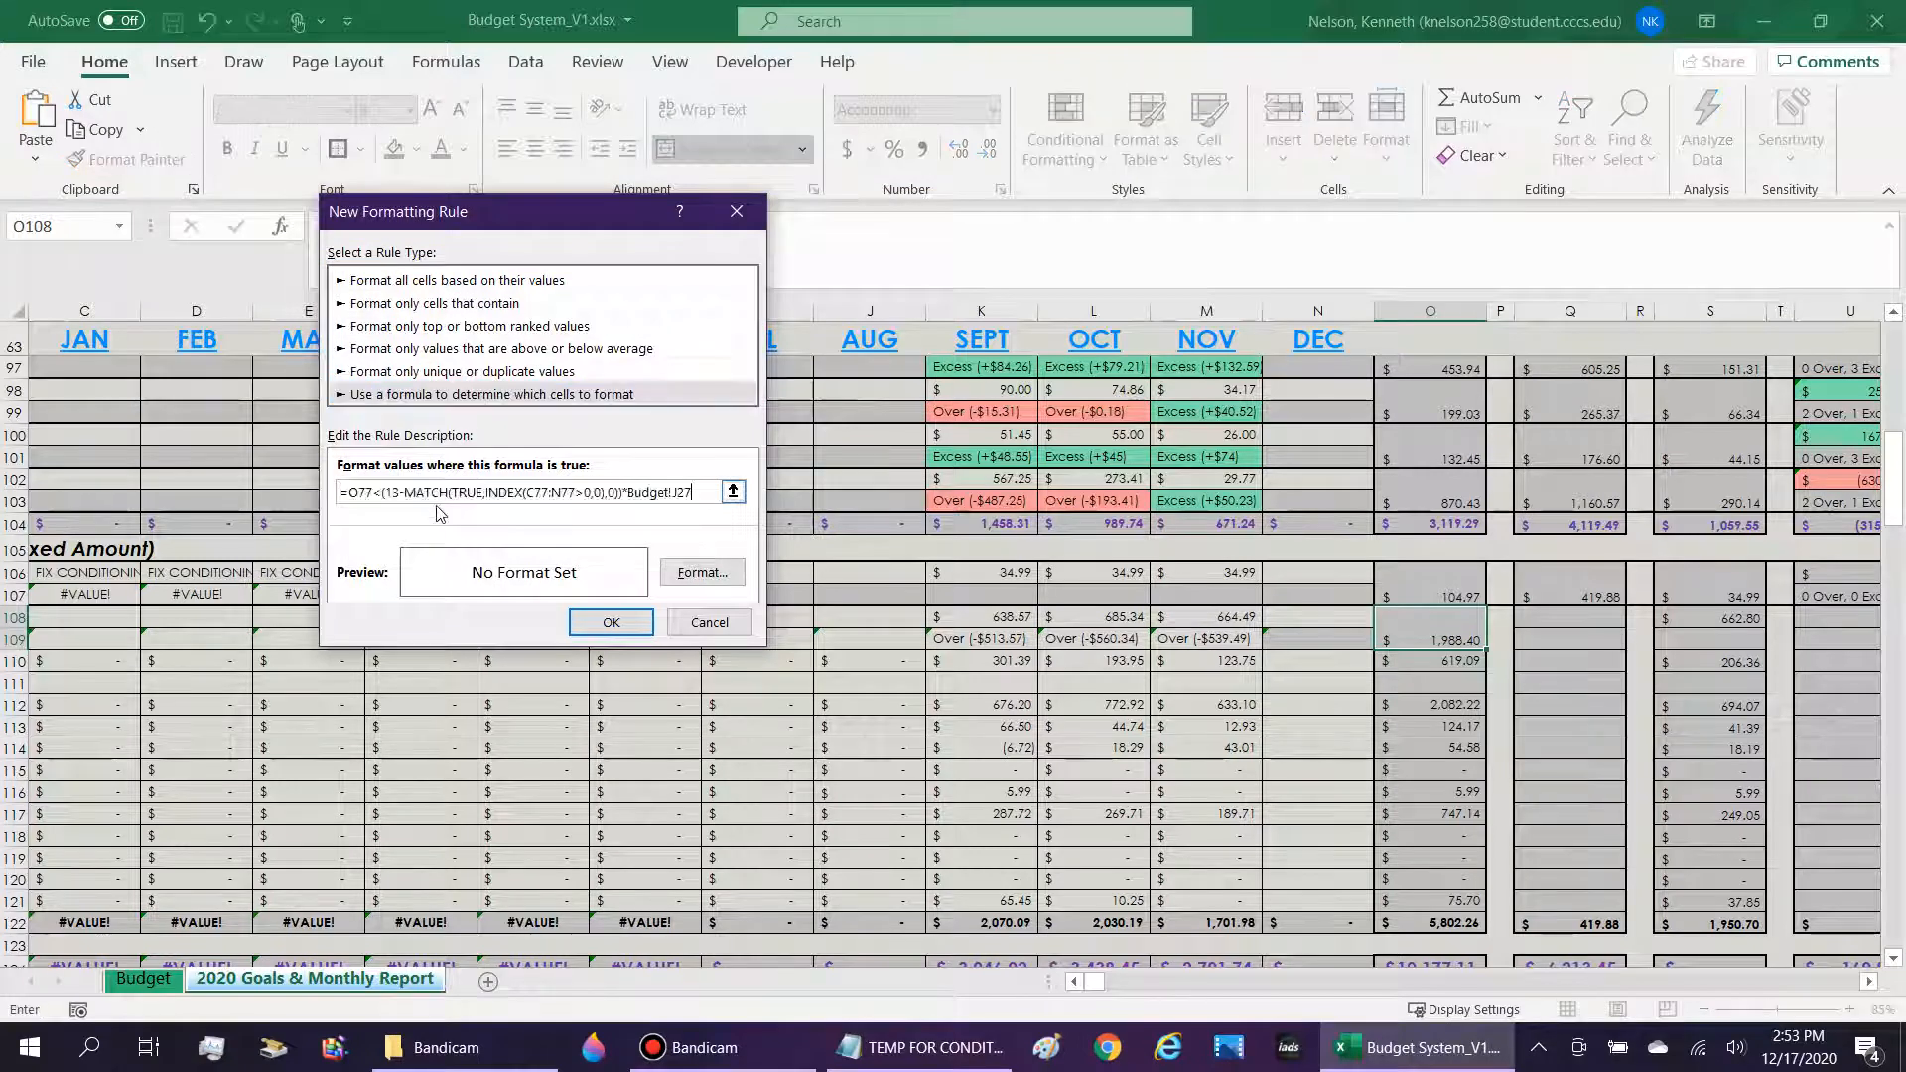
# Adapt the rule formula to =$O$108<(13-MATCH(TRUE,INDEX(C77:N77>0,0),0))*Budget!J42.
pyautogui.doubleClick(366, 488)
pyautogui.write('C77')
pyautogui.click(1435, 624)
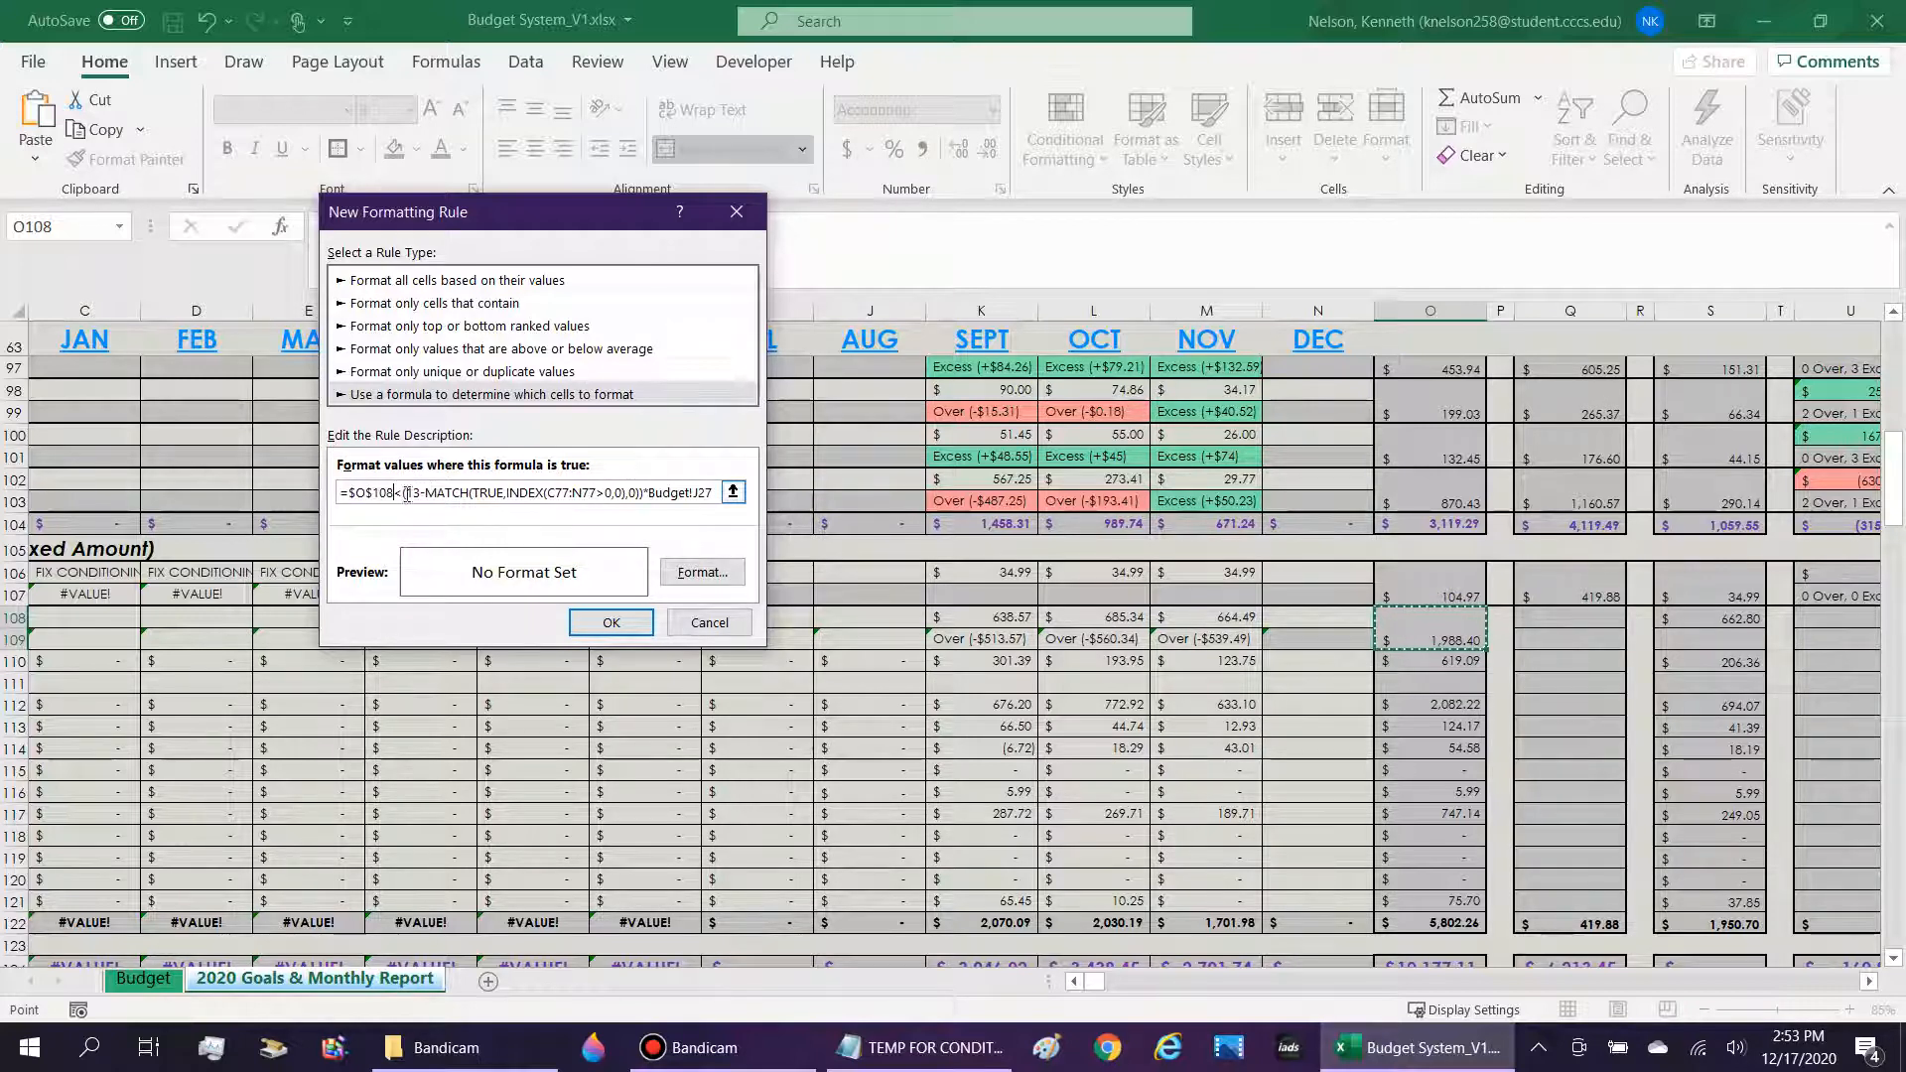
pyautogui.moveTo(405, 495); pyautogui.dragTo(729, 501)
pyautogui.click(719, 499)
pyautogui.press('Left')
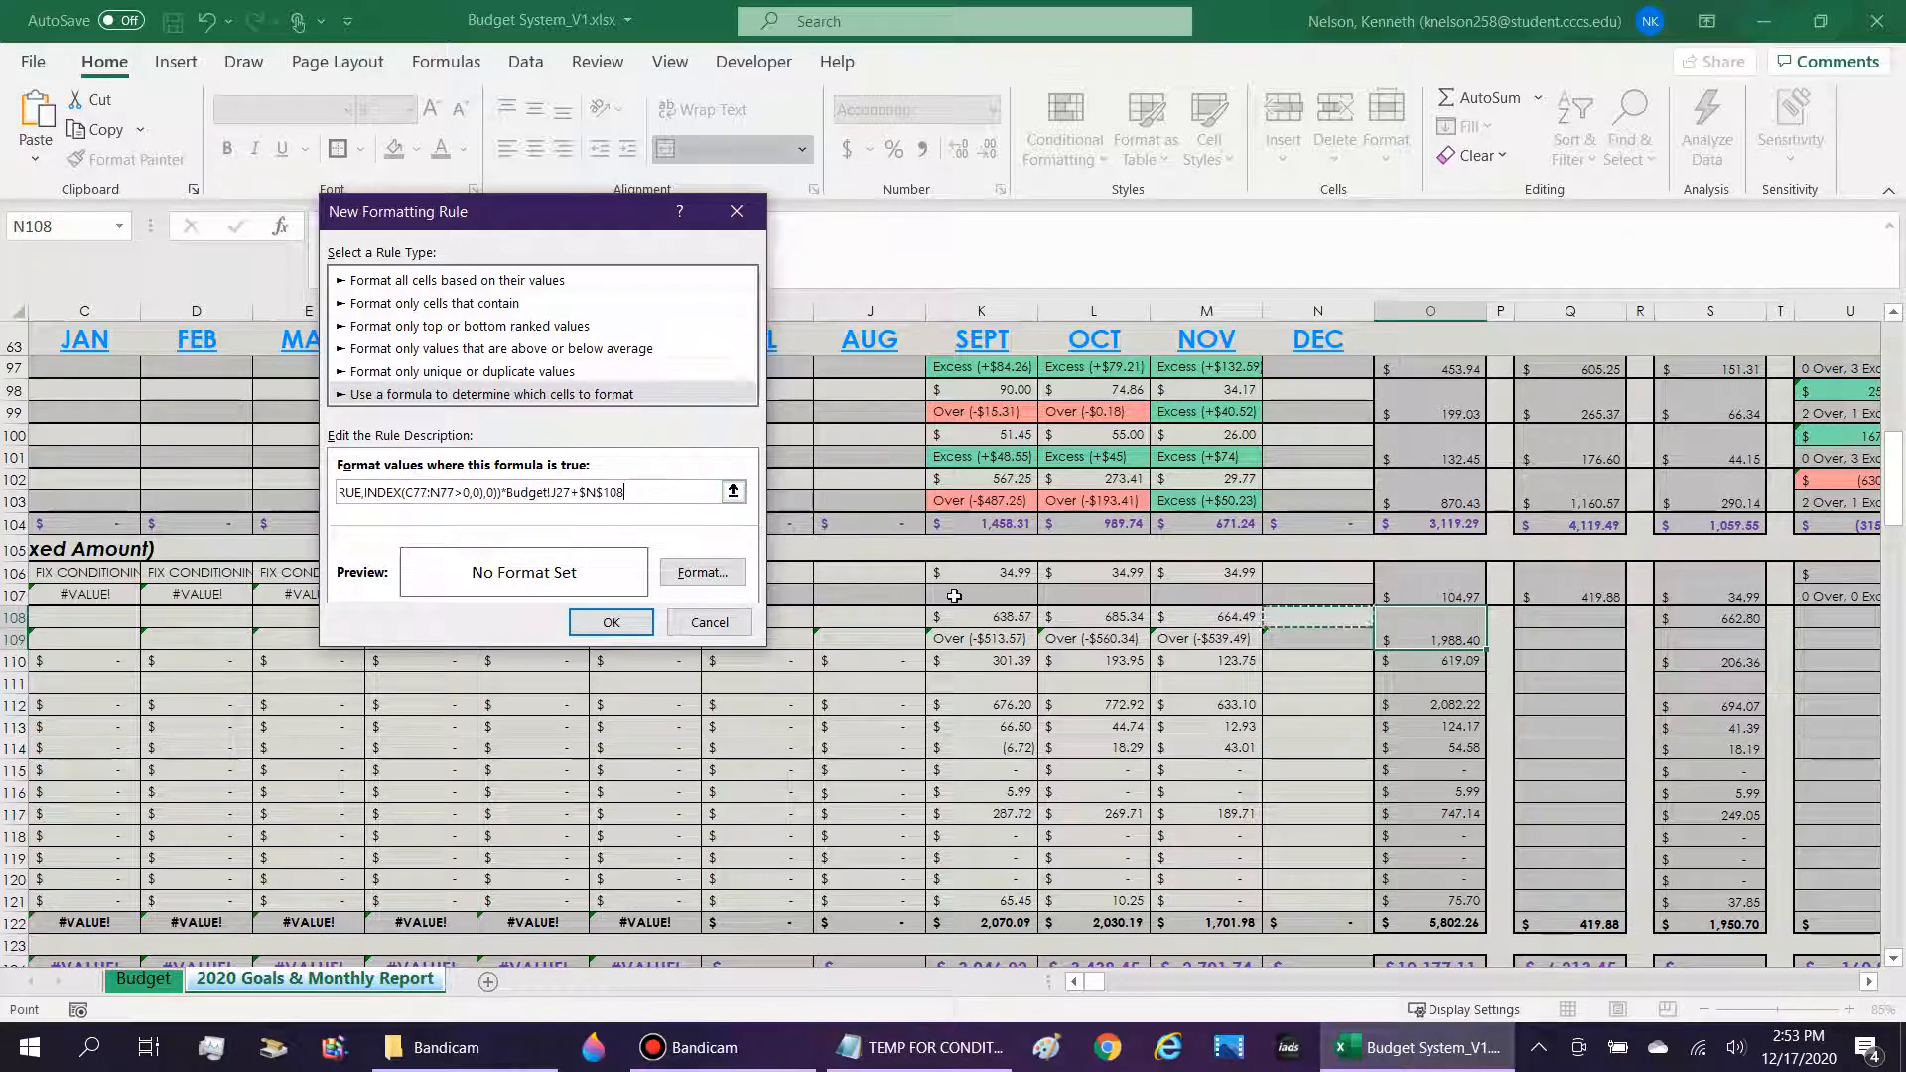
pyautogui.moveTo(625, 494); pyautogui.dragTo(692, 484)
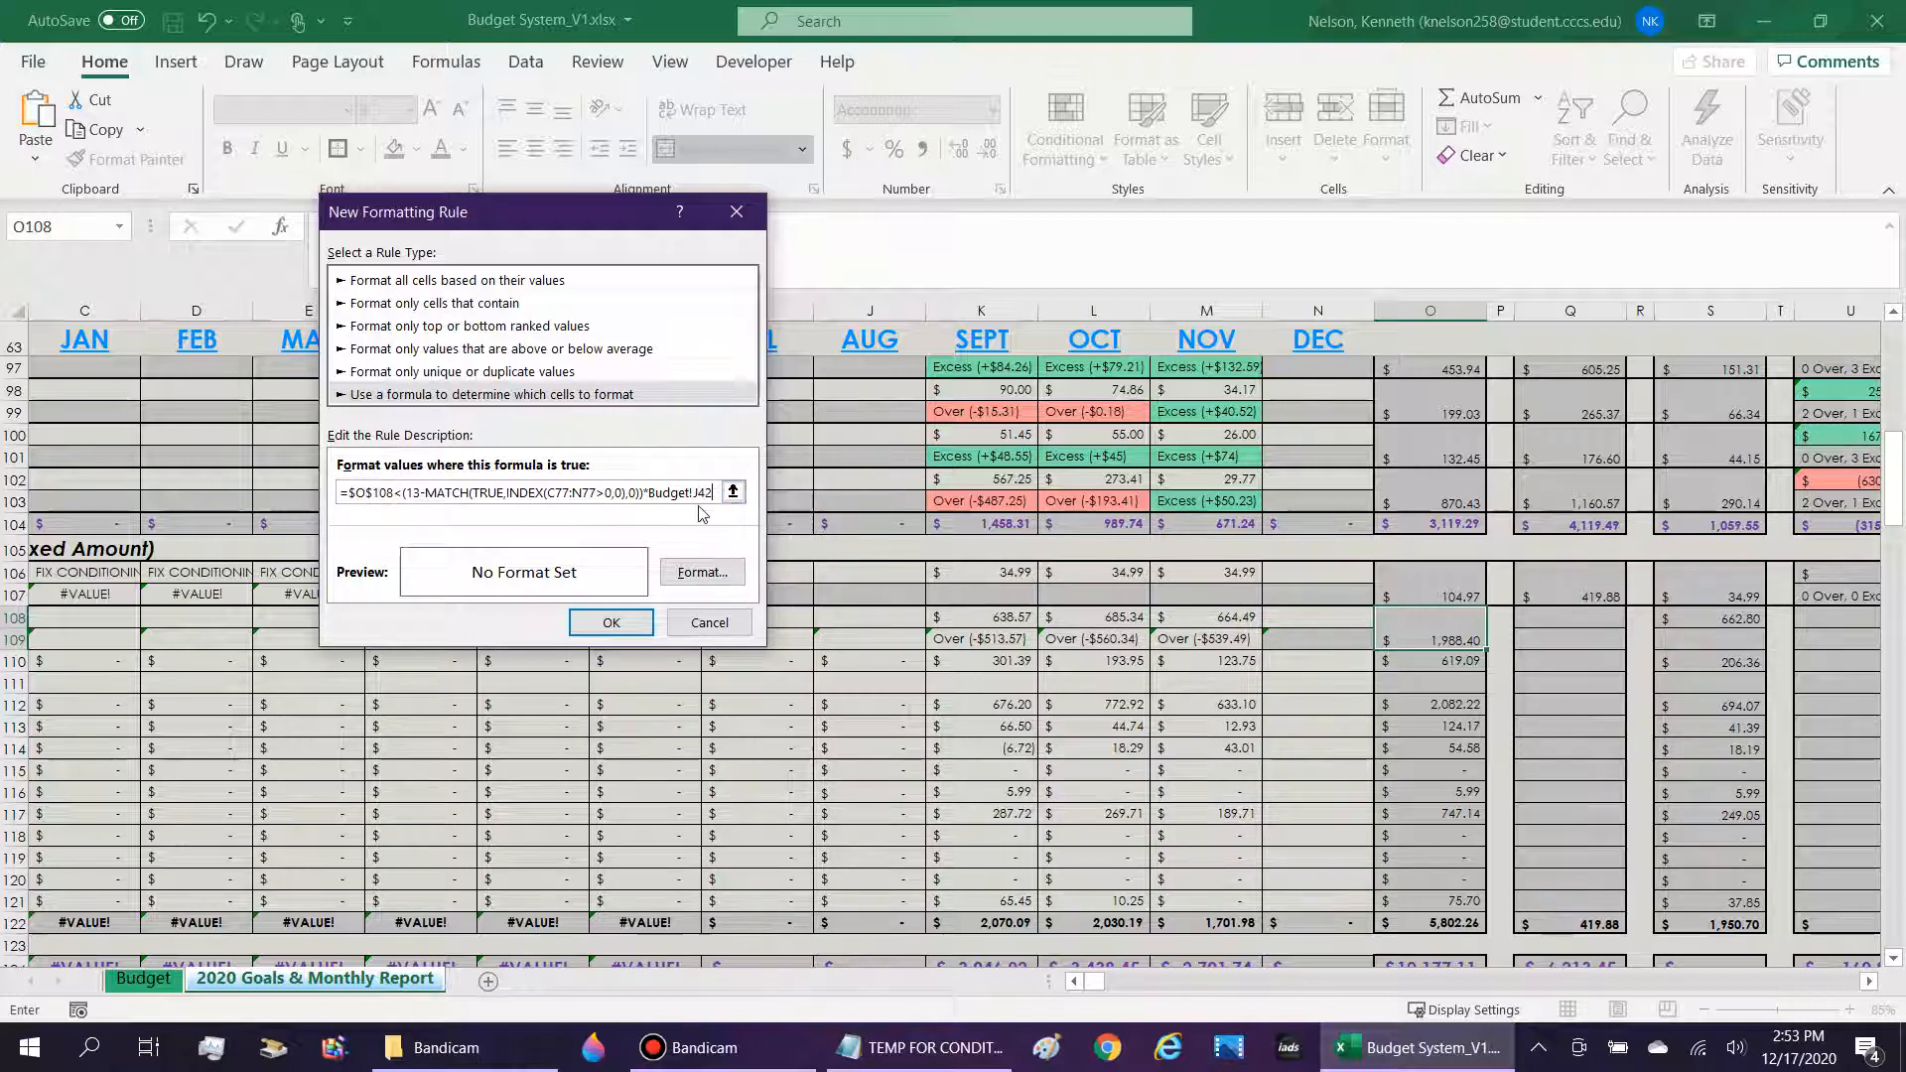
pyautogui.write('2')
pyautogui.moveTo(599, 489); pyautogui.dragTo(294, 461)
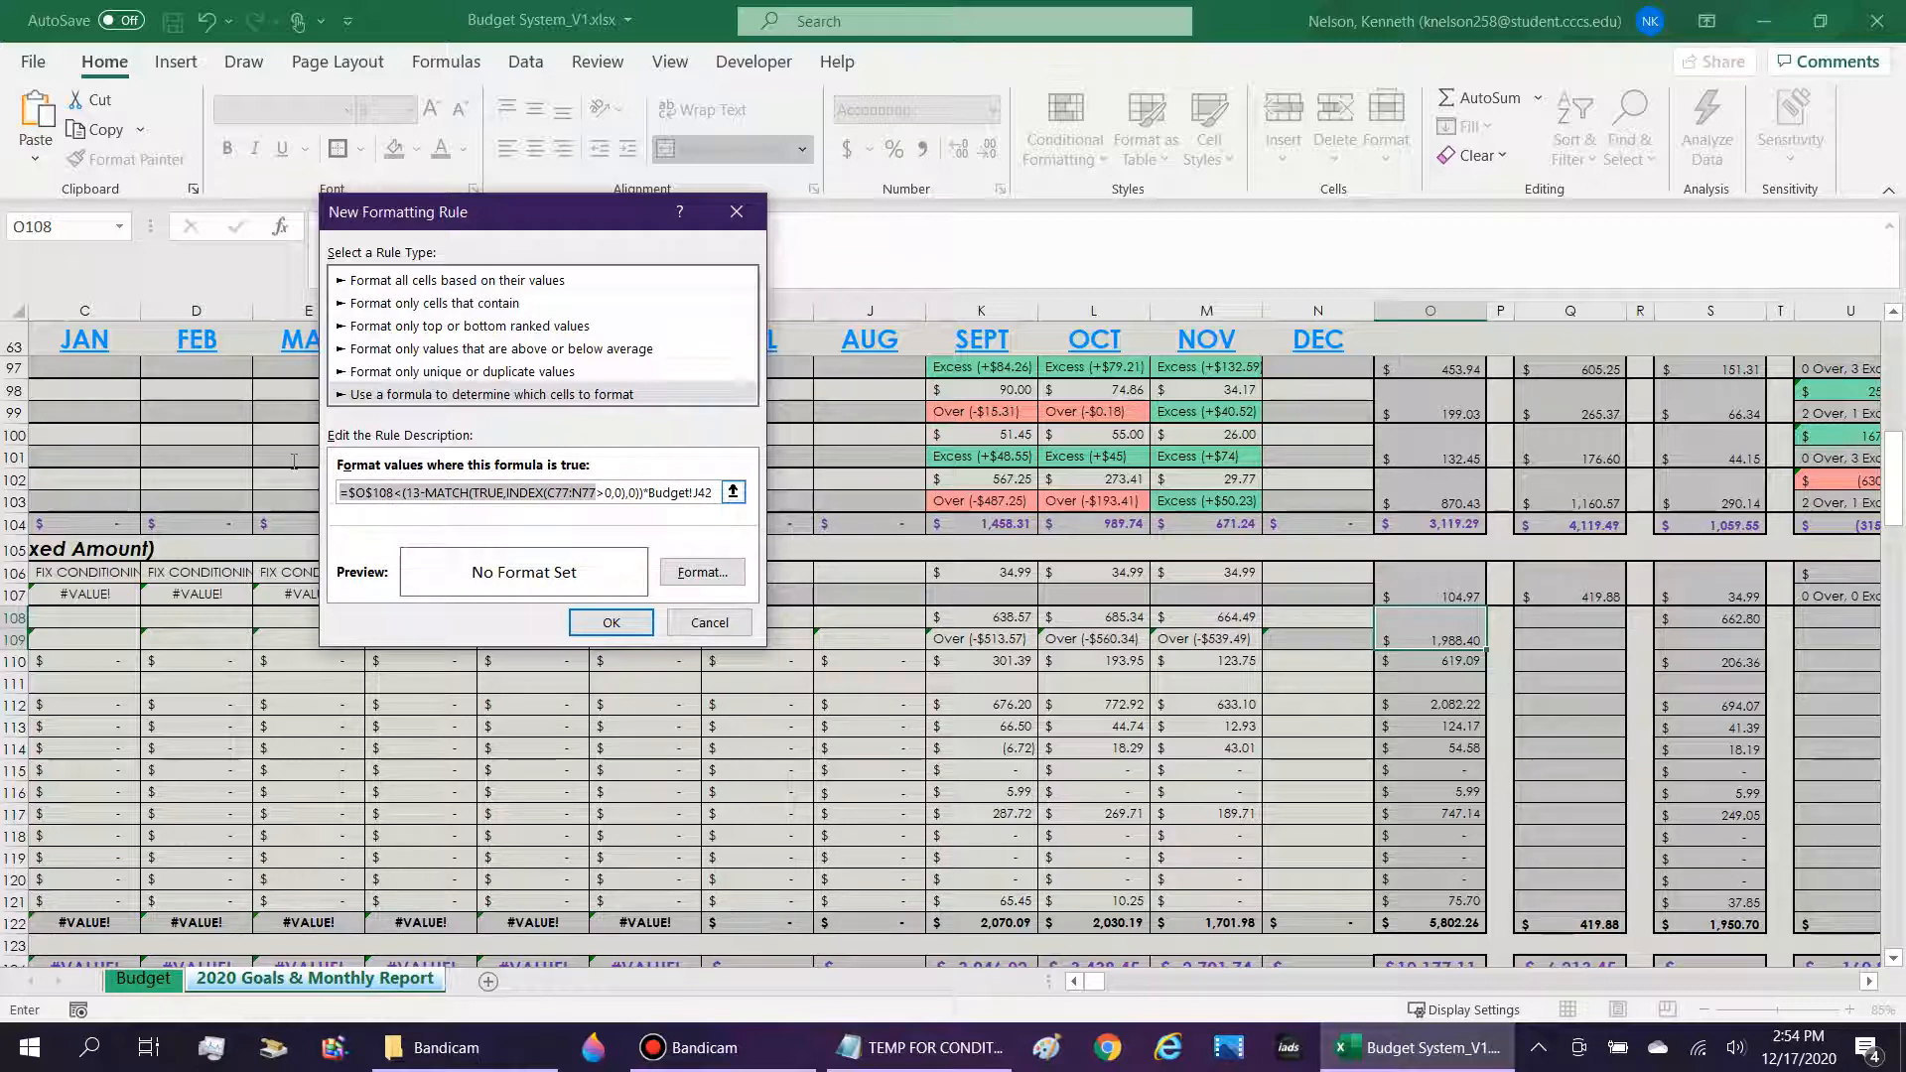
# Give the rule a green background fill and apply it to the merged 2020 Actual cell O108.
pyautogui.click(703, 572)
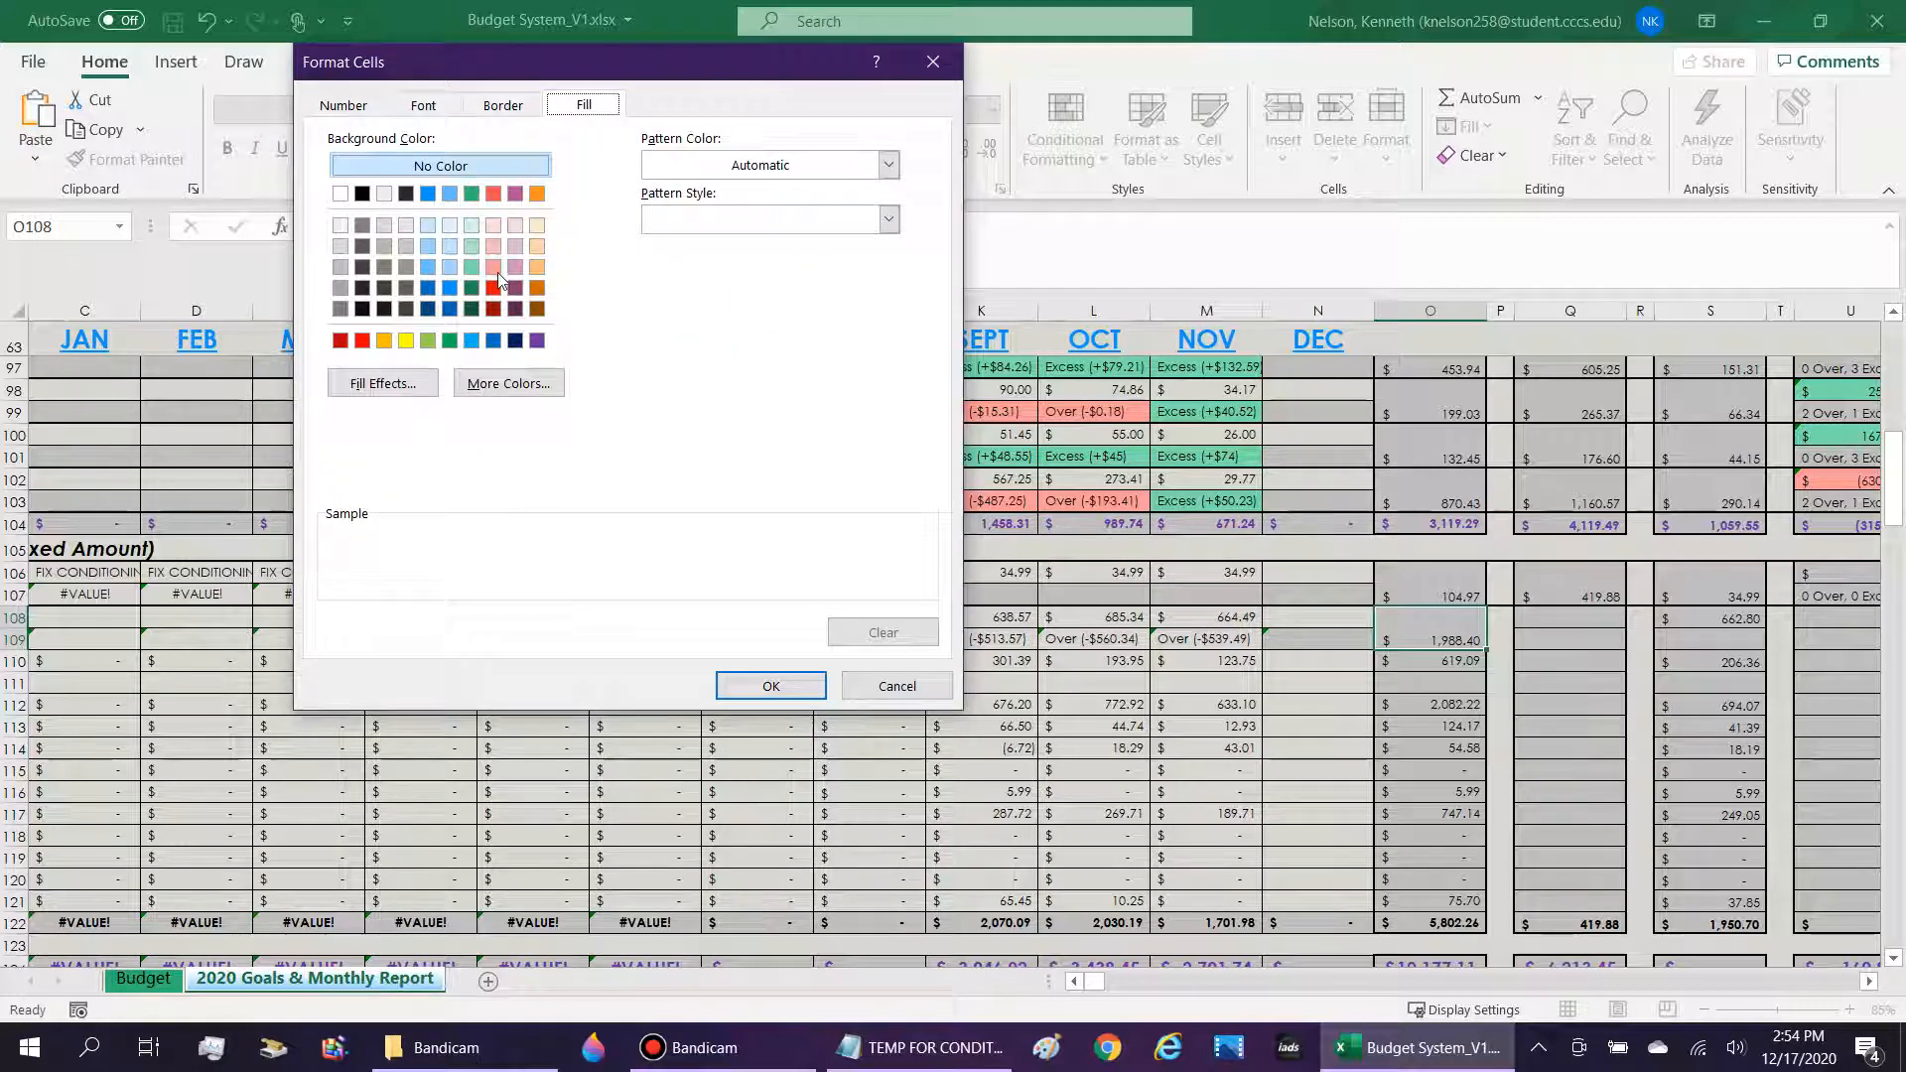
pyautogui.click(471, 266)
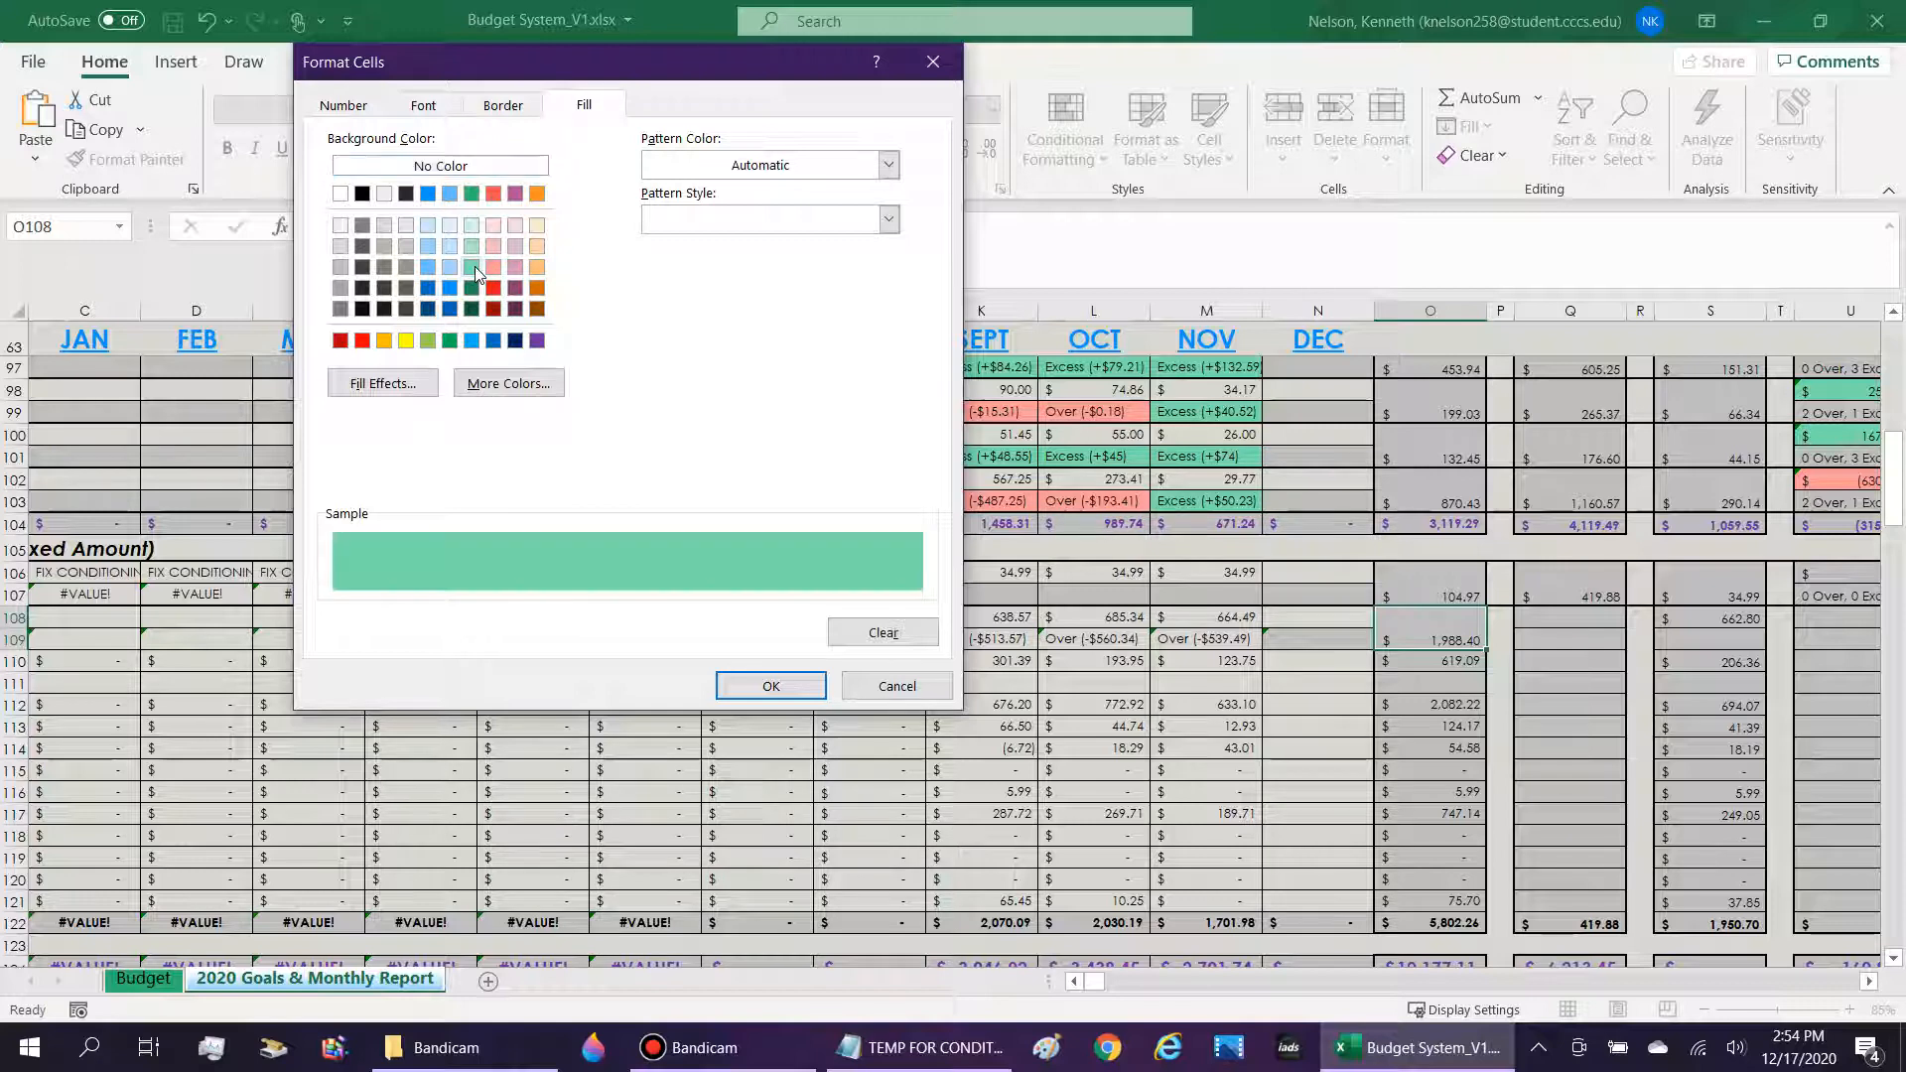
pyautogui.click(771, 686)
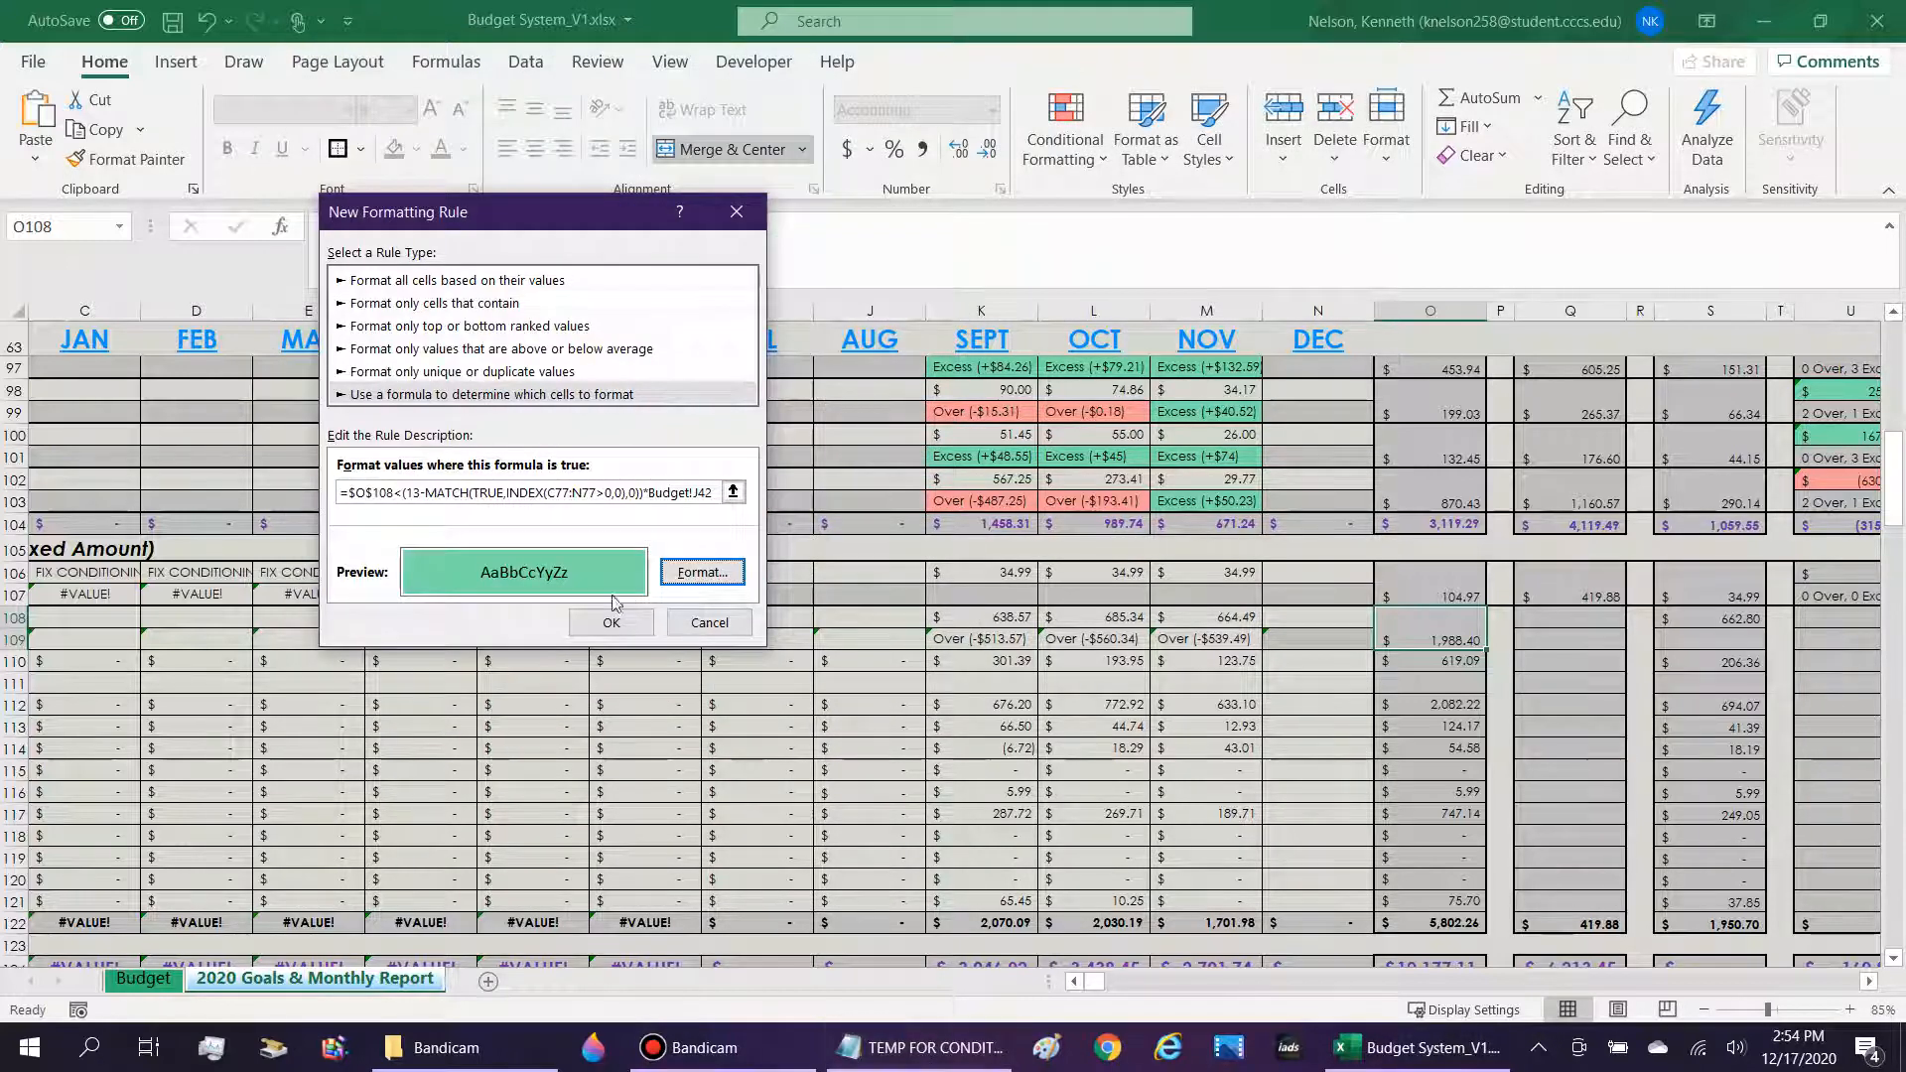
pyautogui.click(609, 623)
# Test the fill rule with -444 and -6666 as the December amount in N108, and clear the cell.
pyautogui.press('Left')
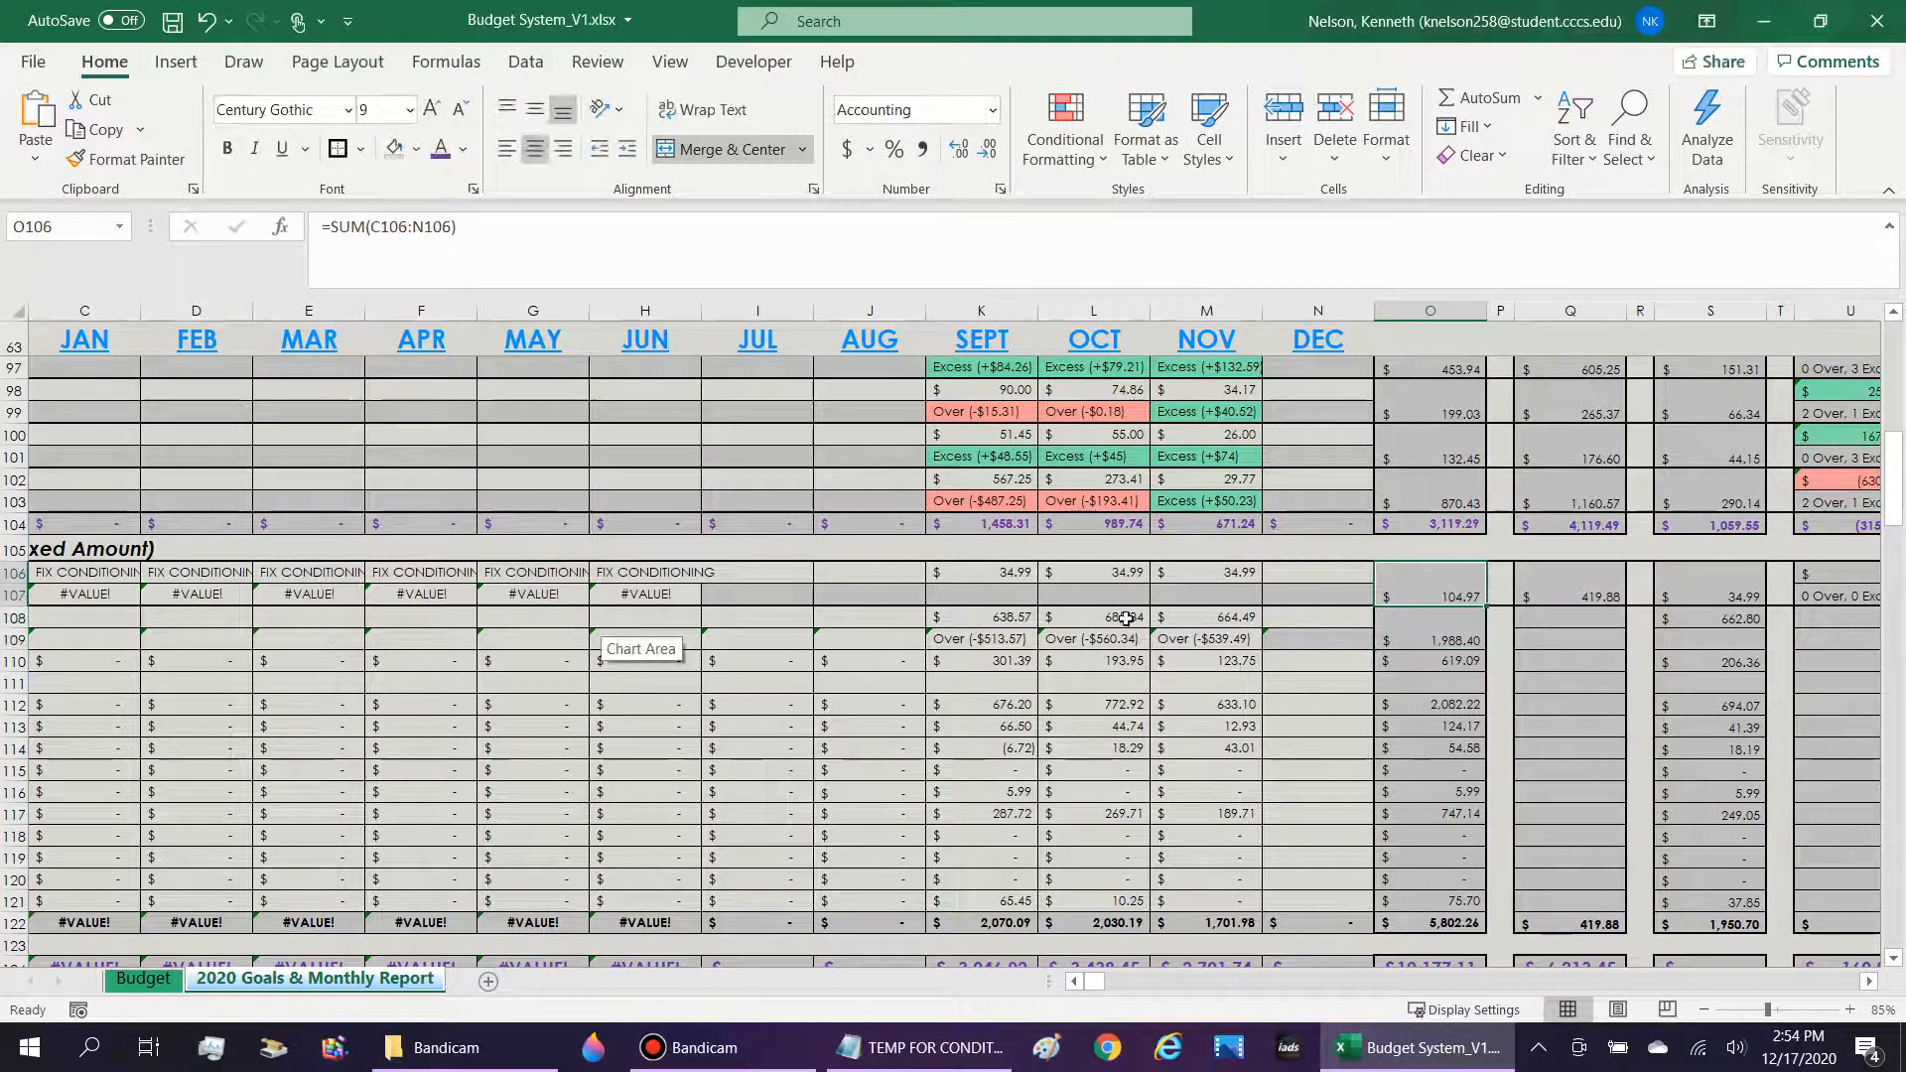
pyautogui.press('Down')
pyautogui.write('-')
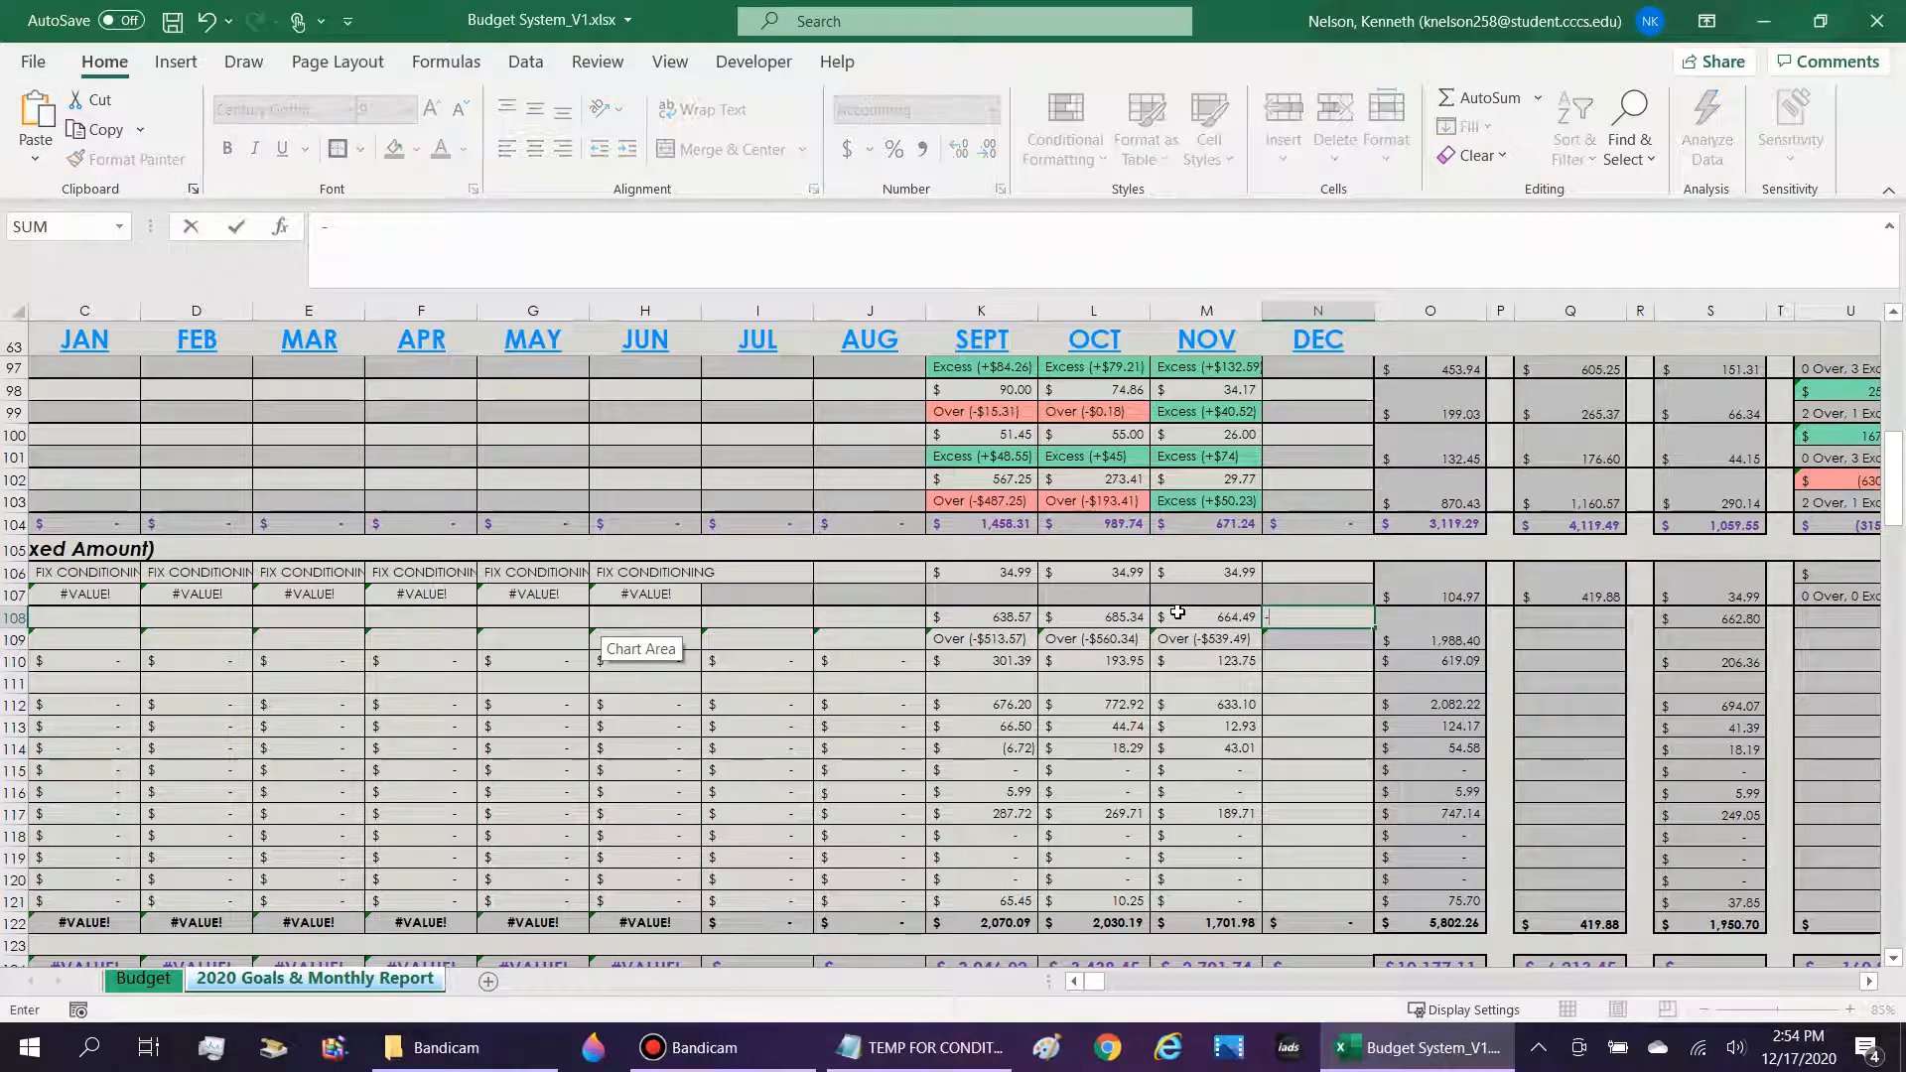
pyautogui.write('444')
pyautogui.hotkey('ctrl', 'Return')
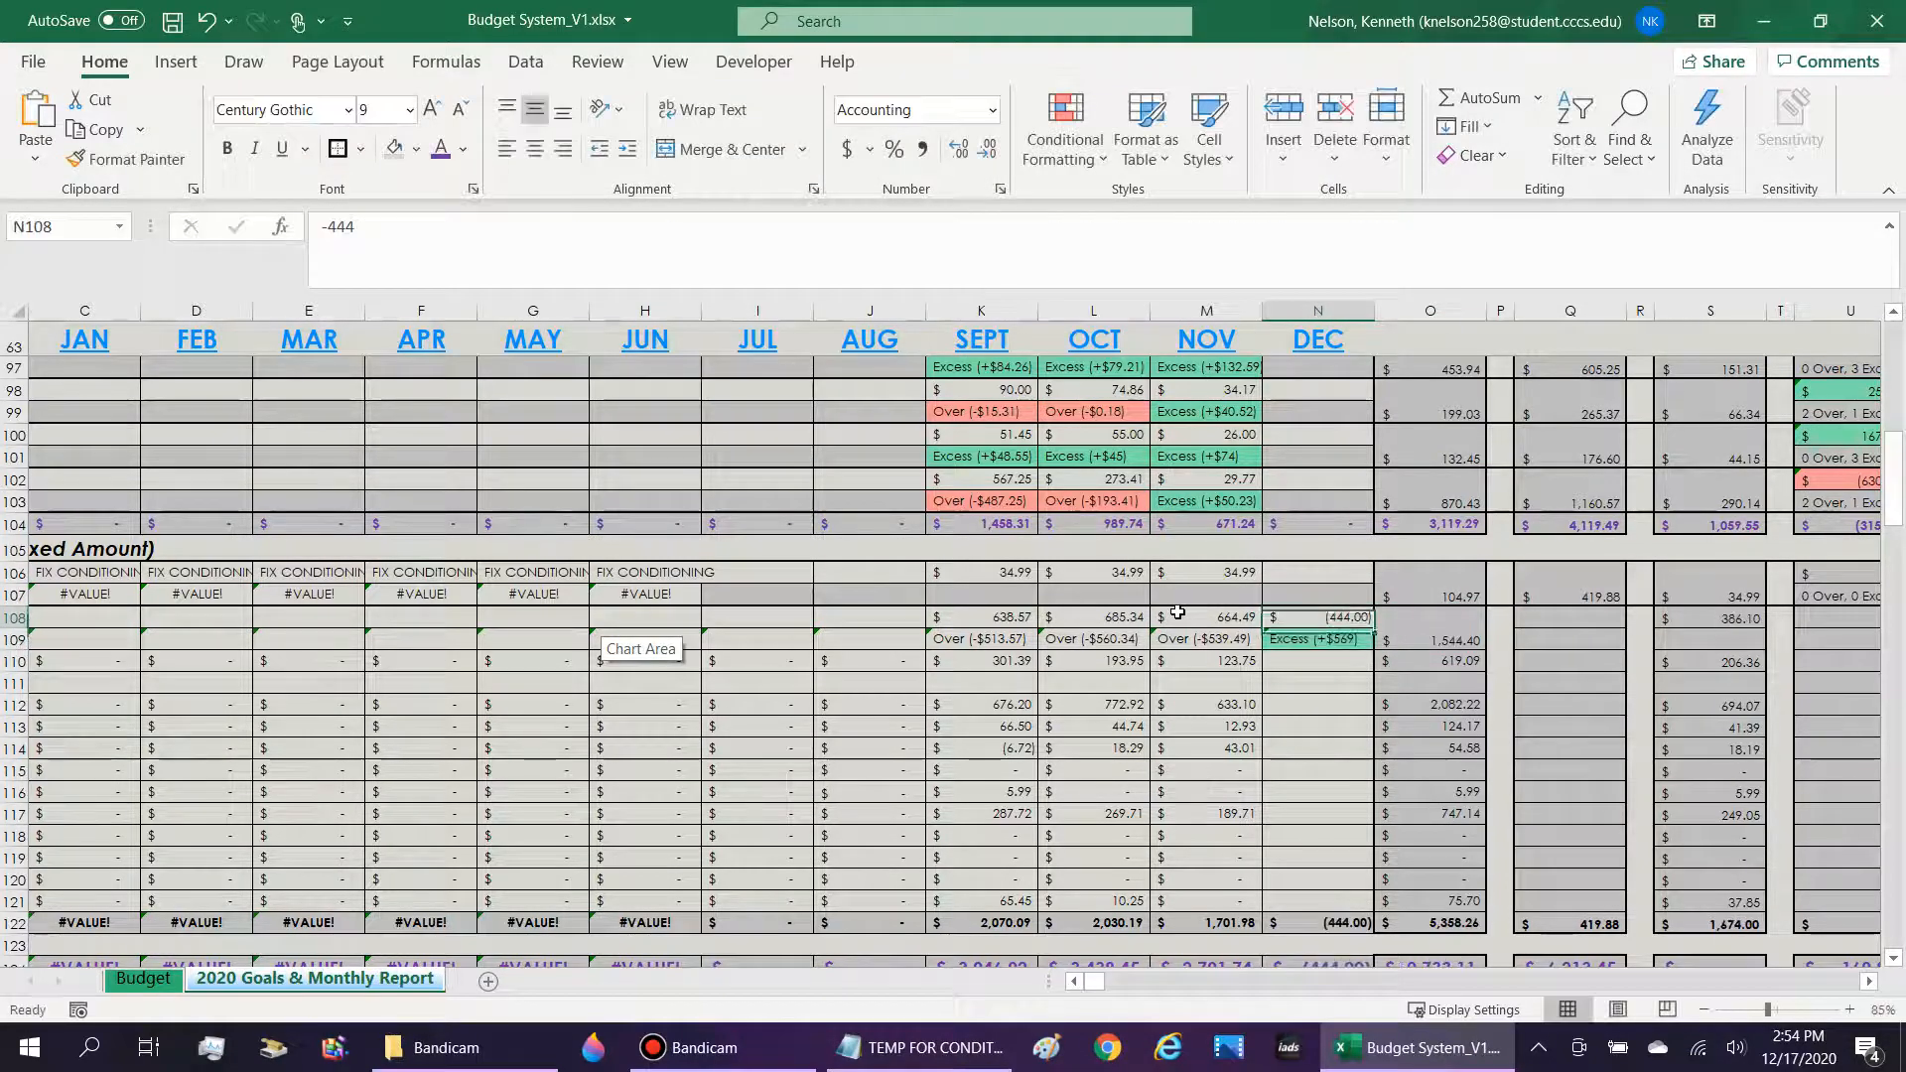
pyautogui.write('-66')
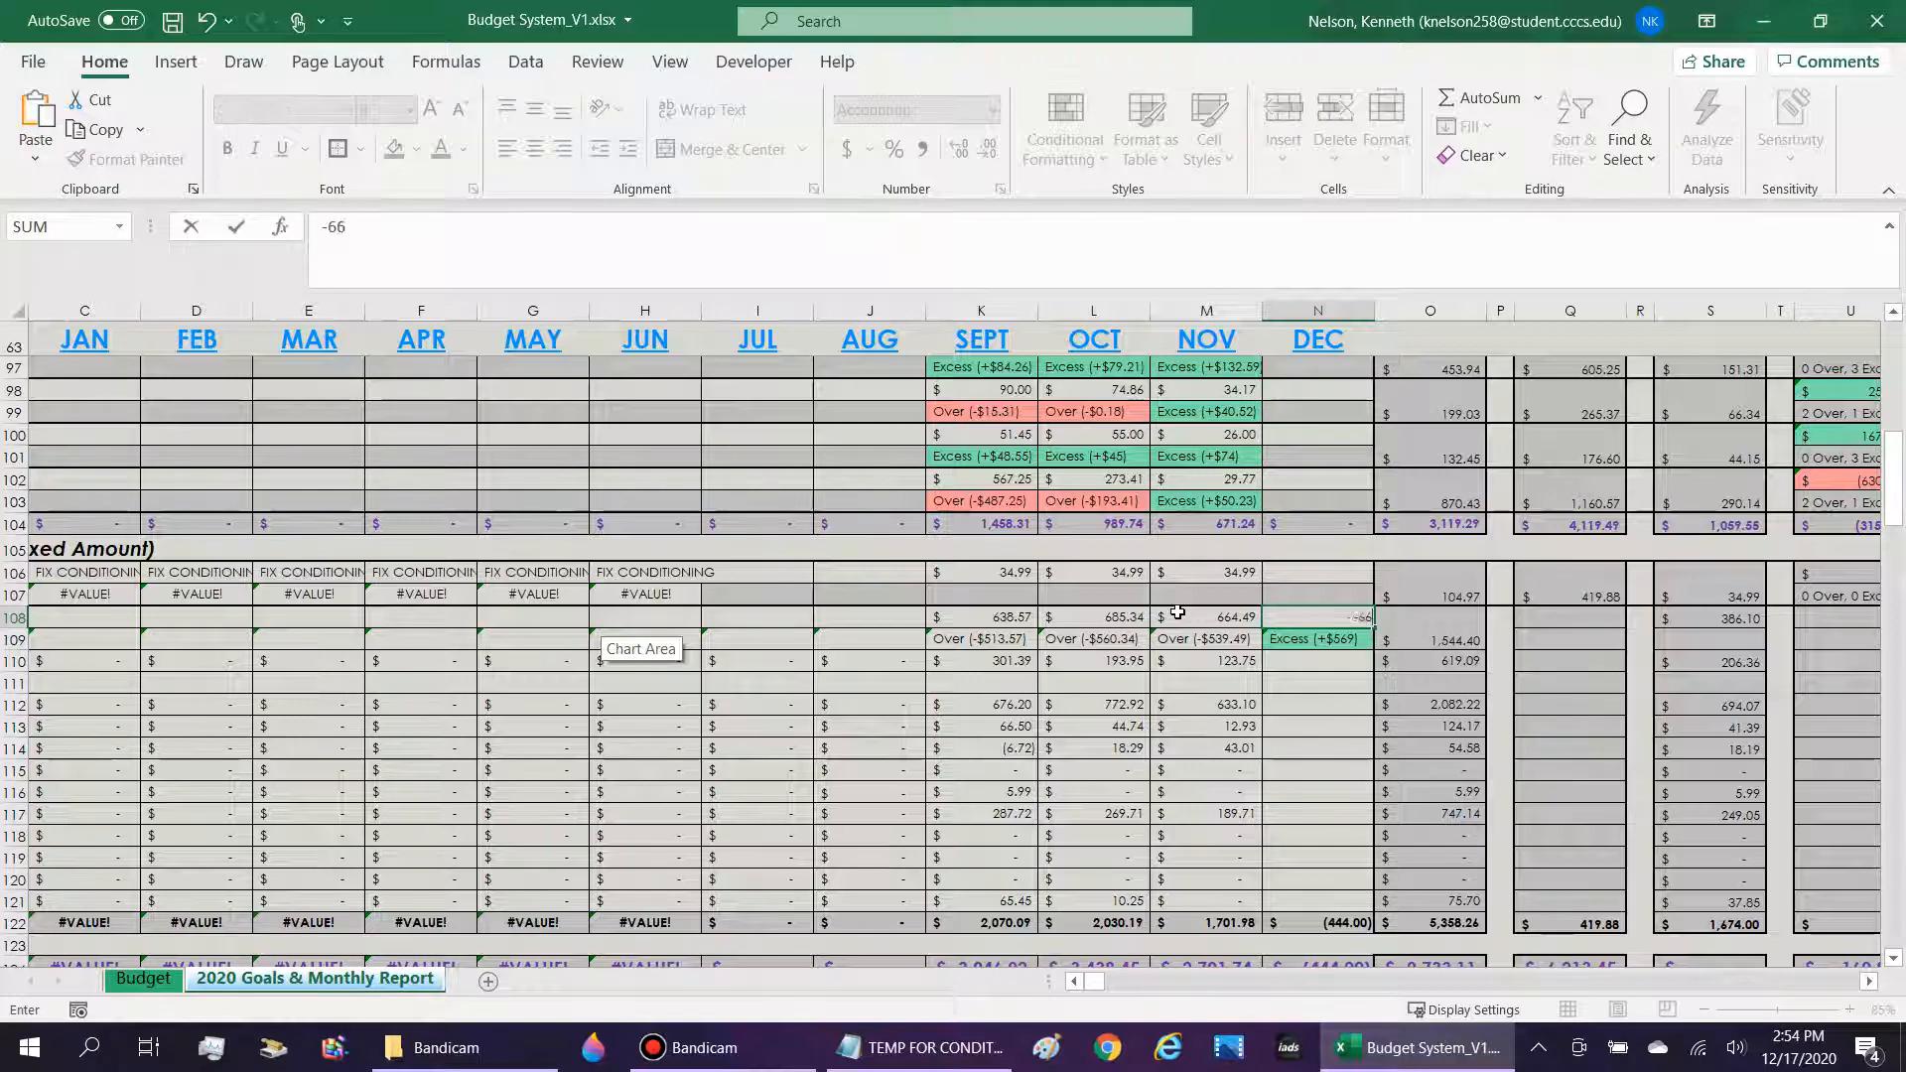
pyautogui.write('66')
pyautogui.press('Return')
pyautogui.click(1464, 622)
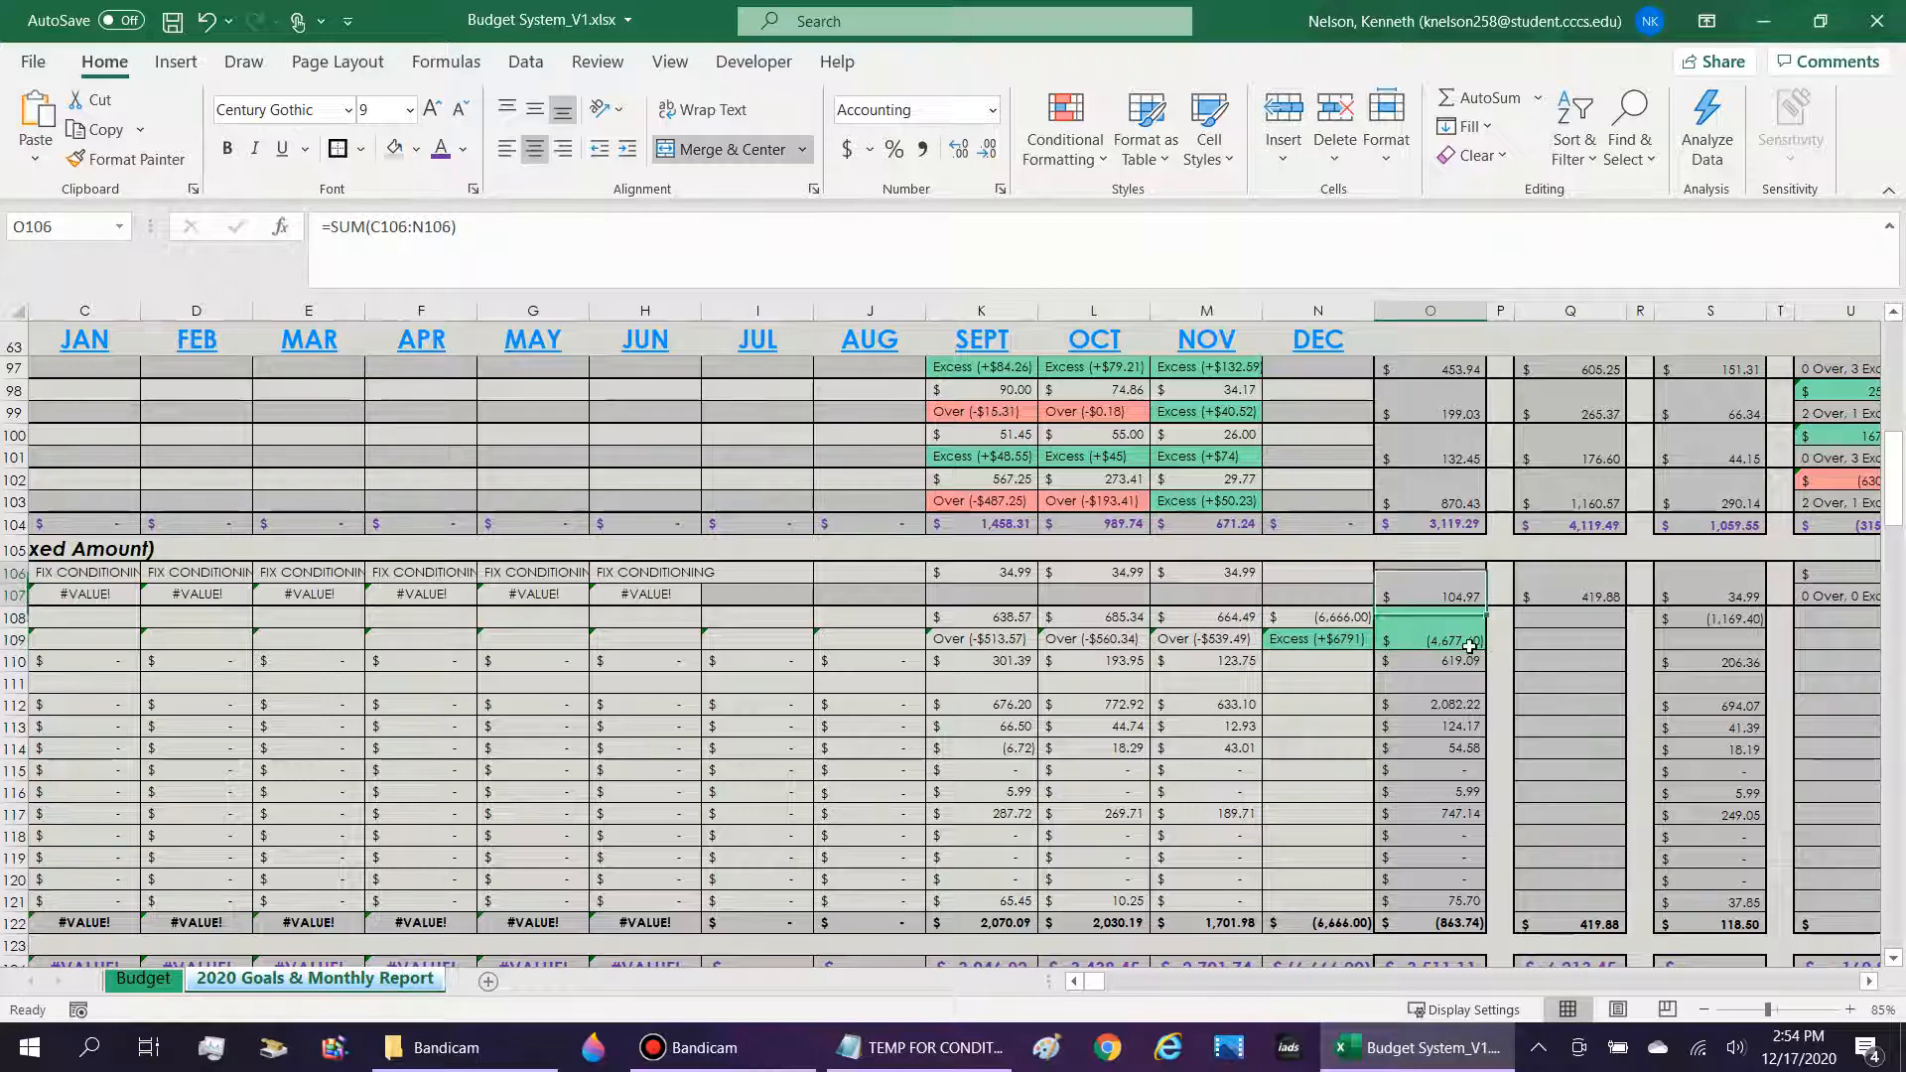
pyautogui.press('Left')
pyautogui.press('Right')
pyautogui.press('Left')
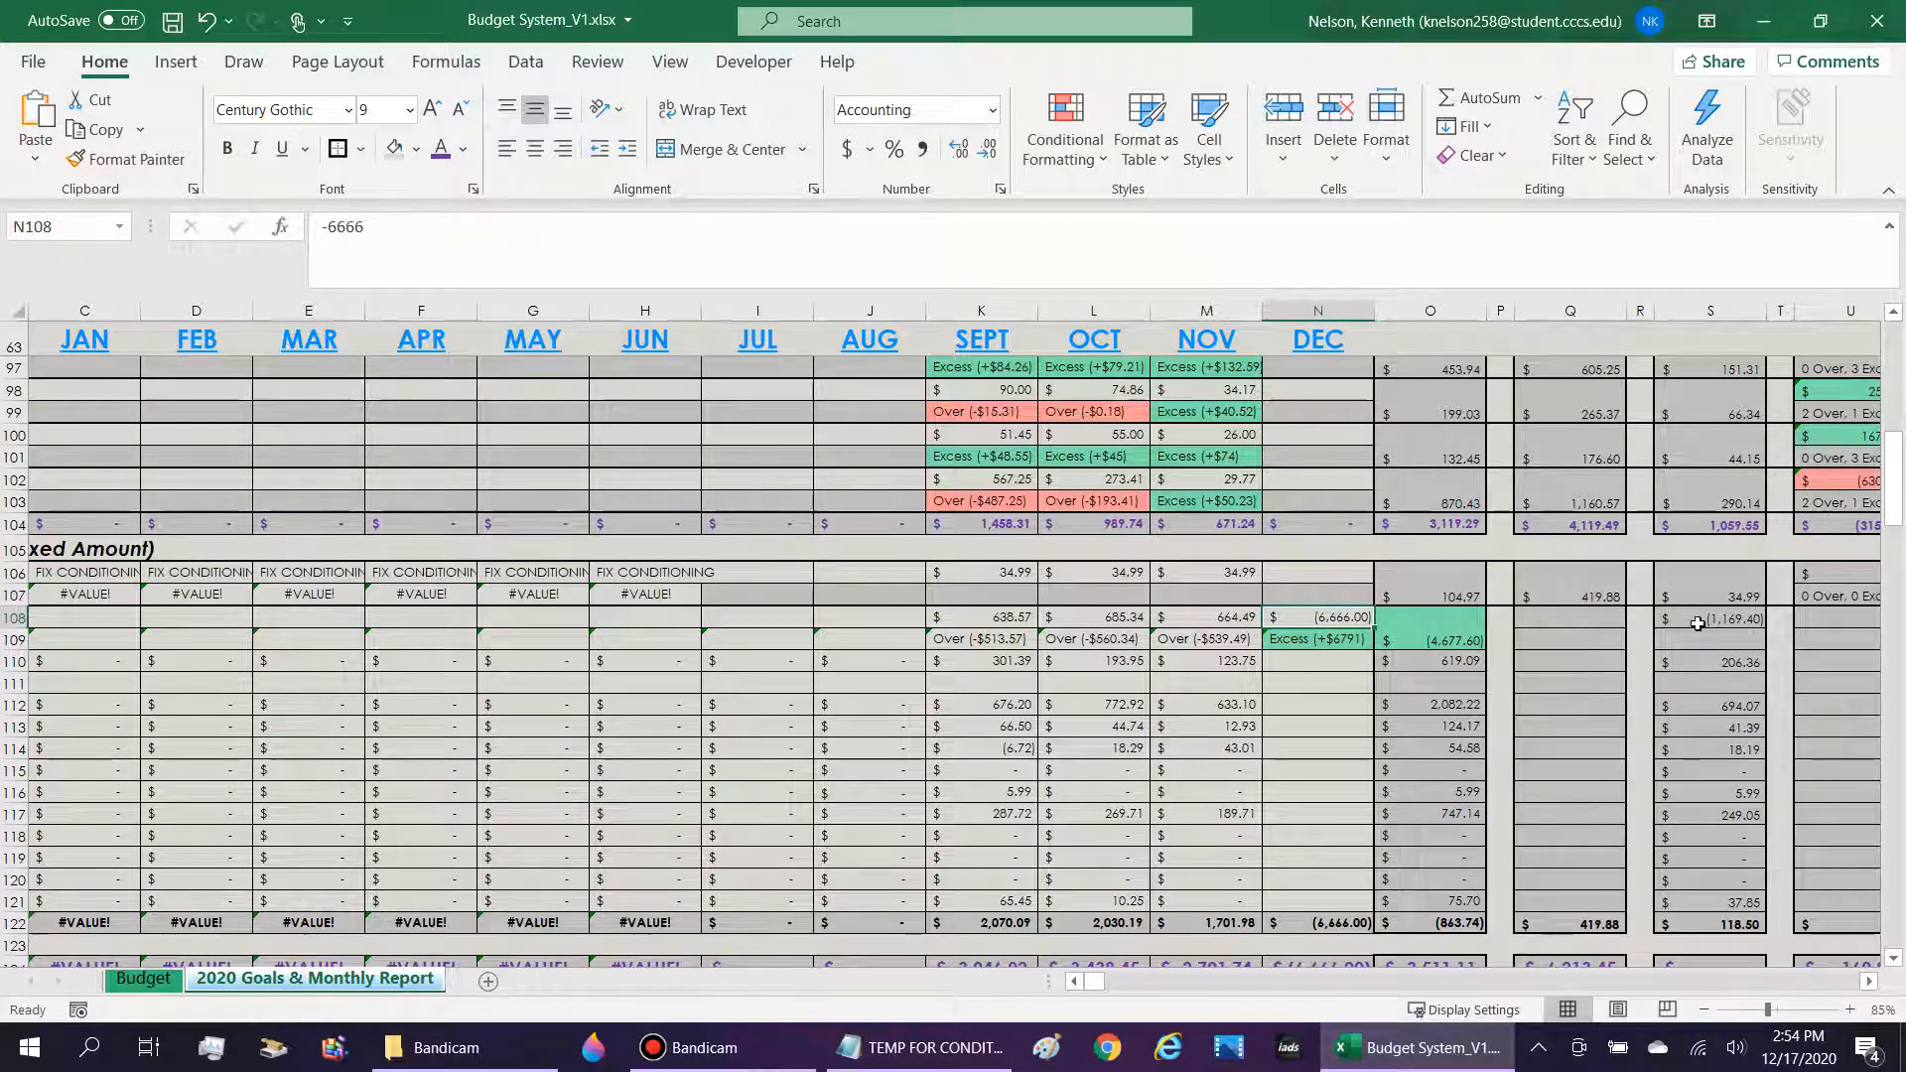
pyautogui.press('BackSpace')
# Start another formula-based conditional formatting rule for the 2020 Actual total in O108.
pyautogui.click(1419, 635)
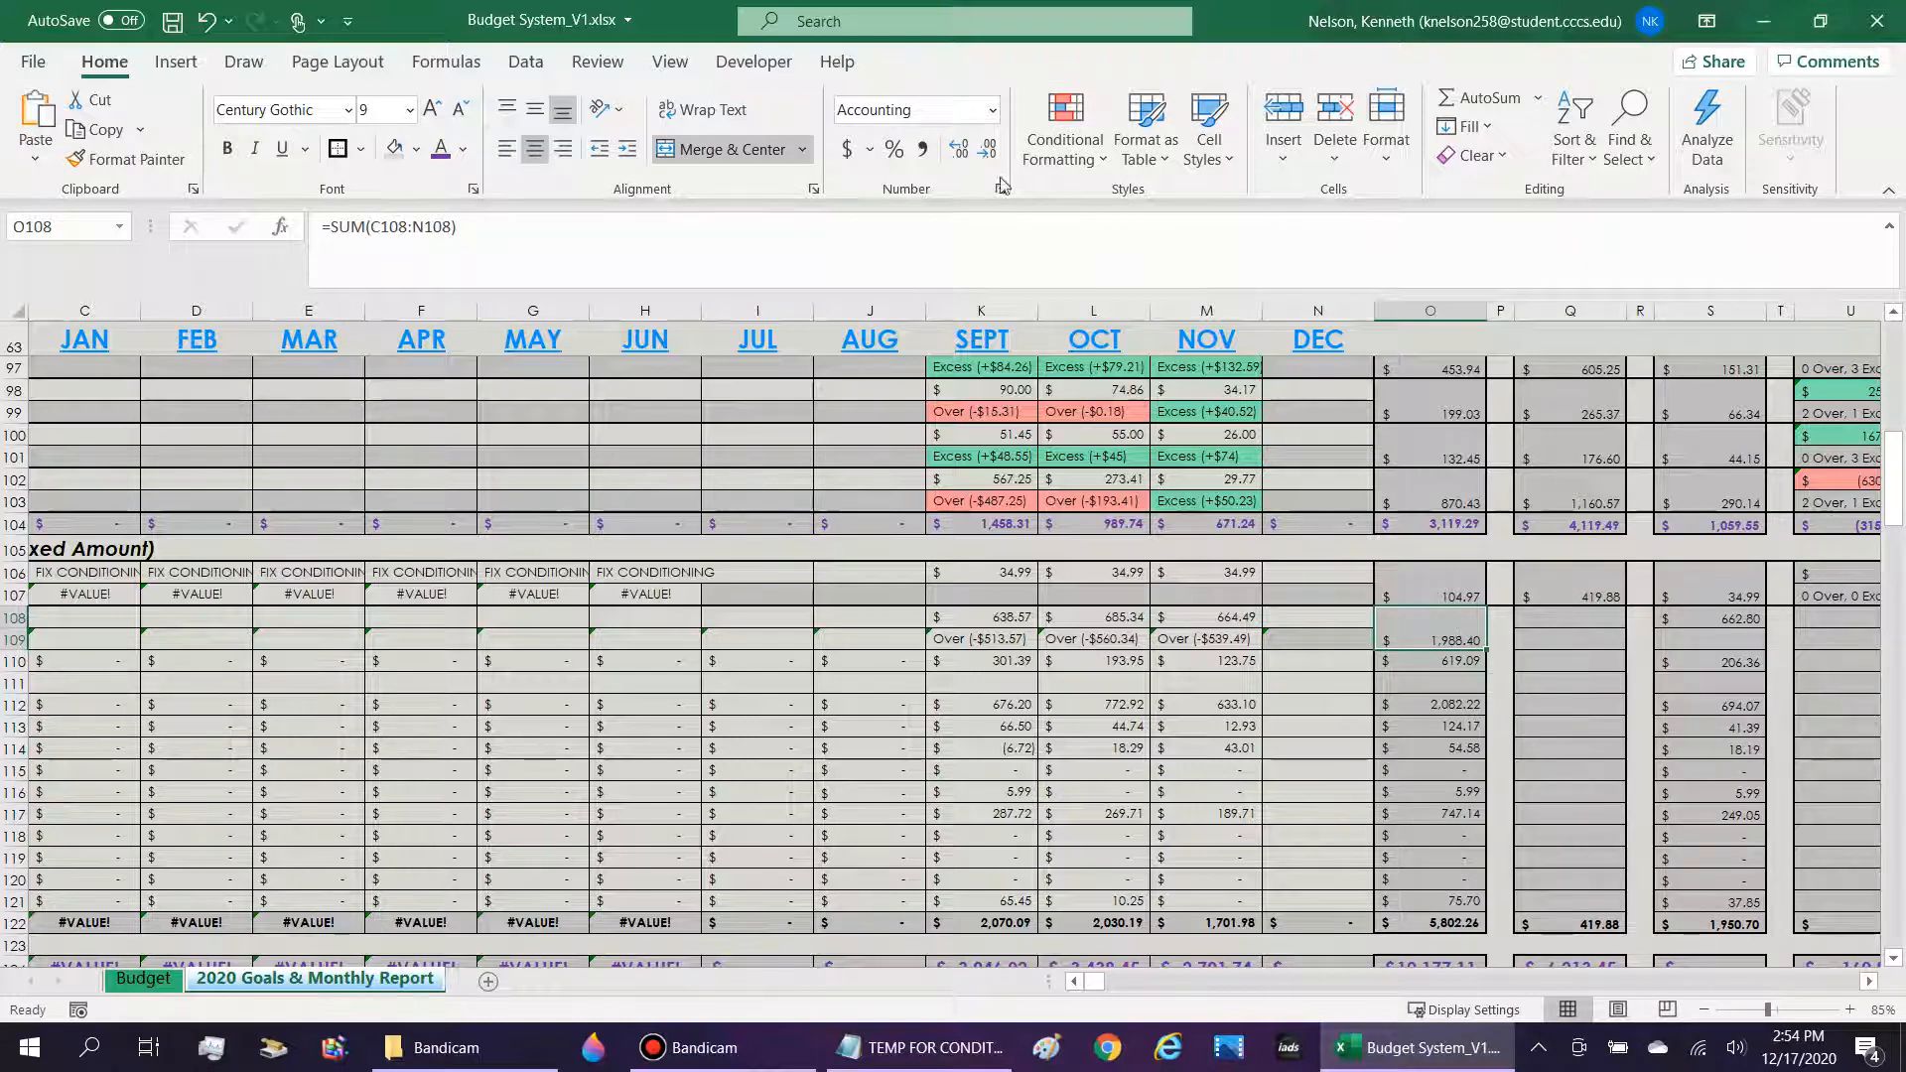
pyautogui.click(1065, 129)
pyautogui.moveTo(1142, 202)
pyautogui.click(1325, 606)
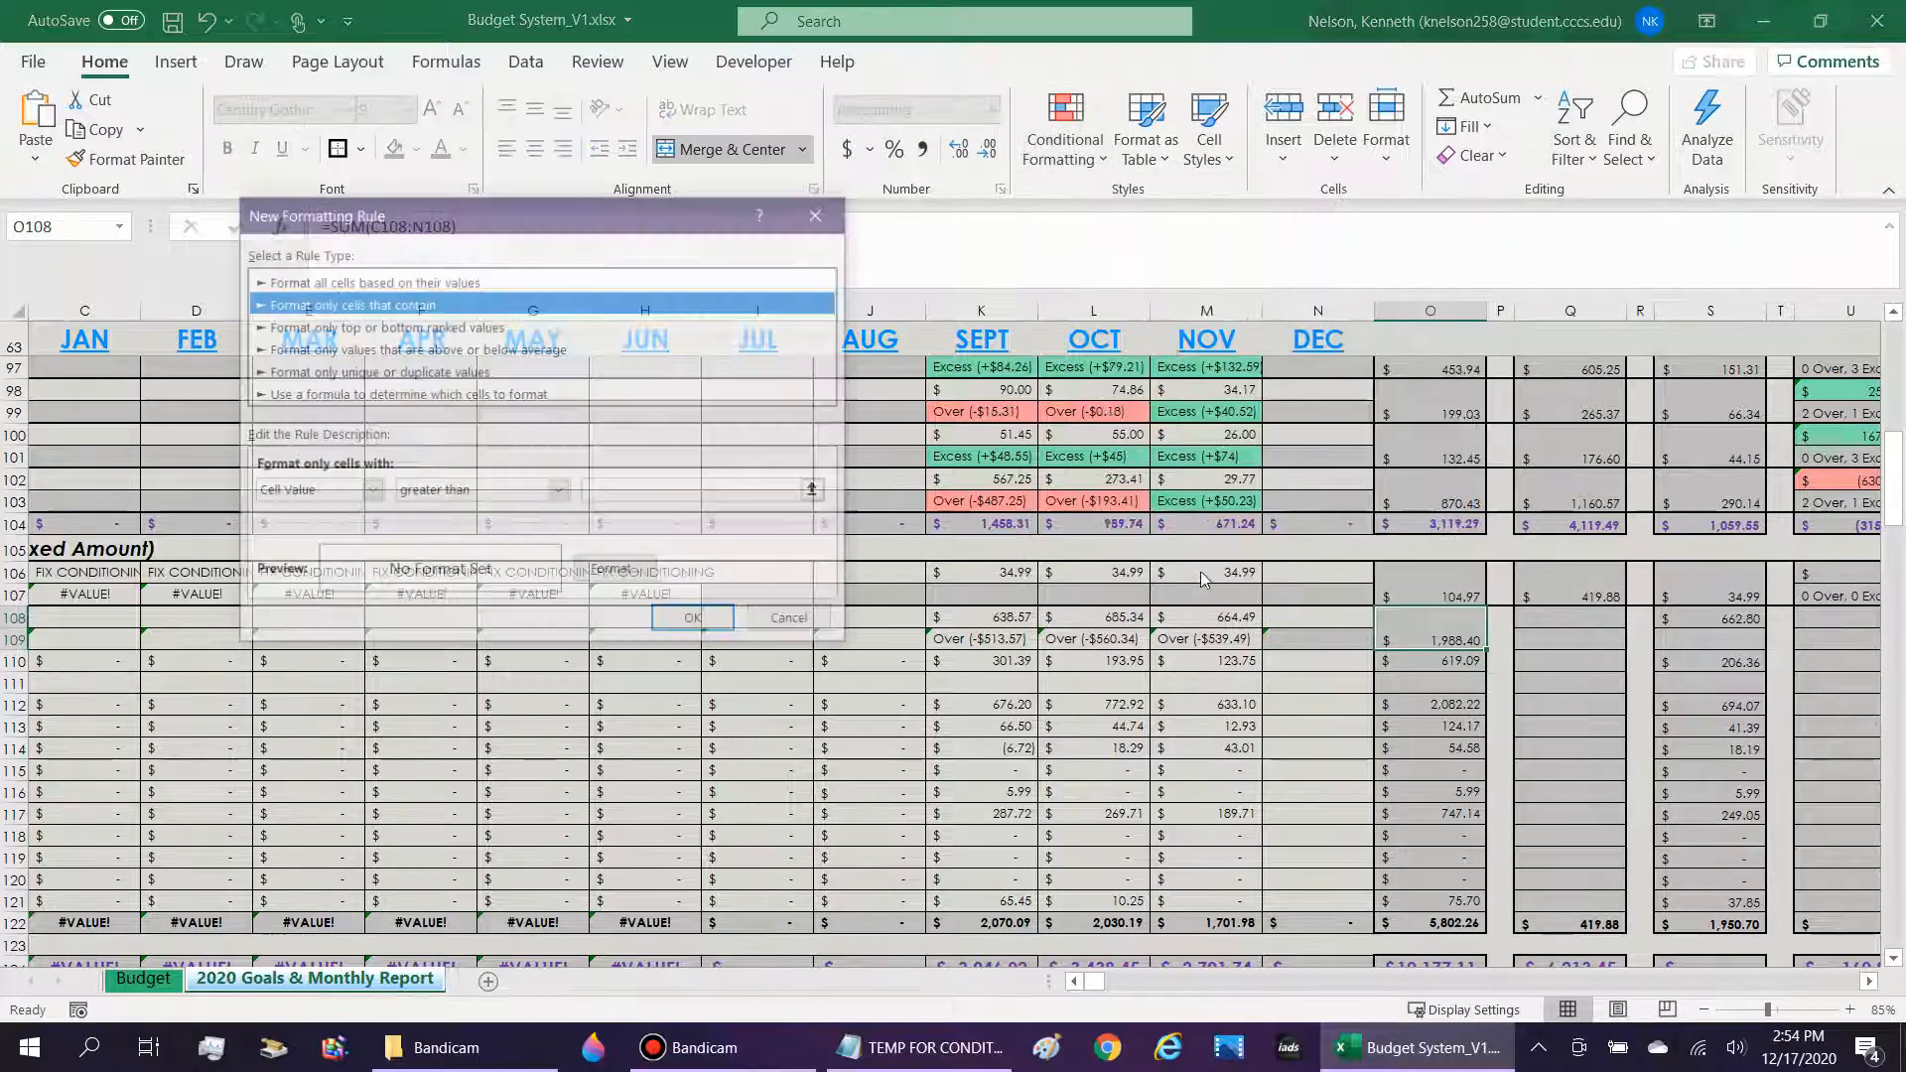
pyautogui.click(442, 394)
pyautogui.click(437, 493)
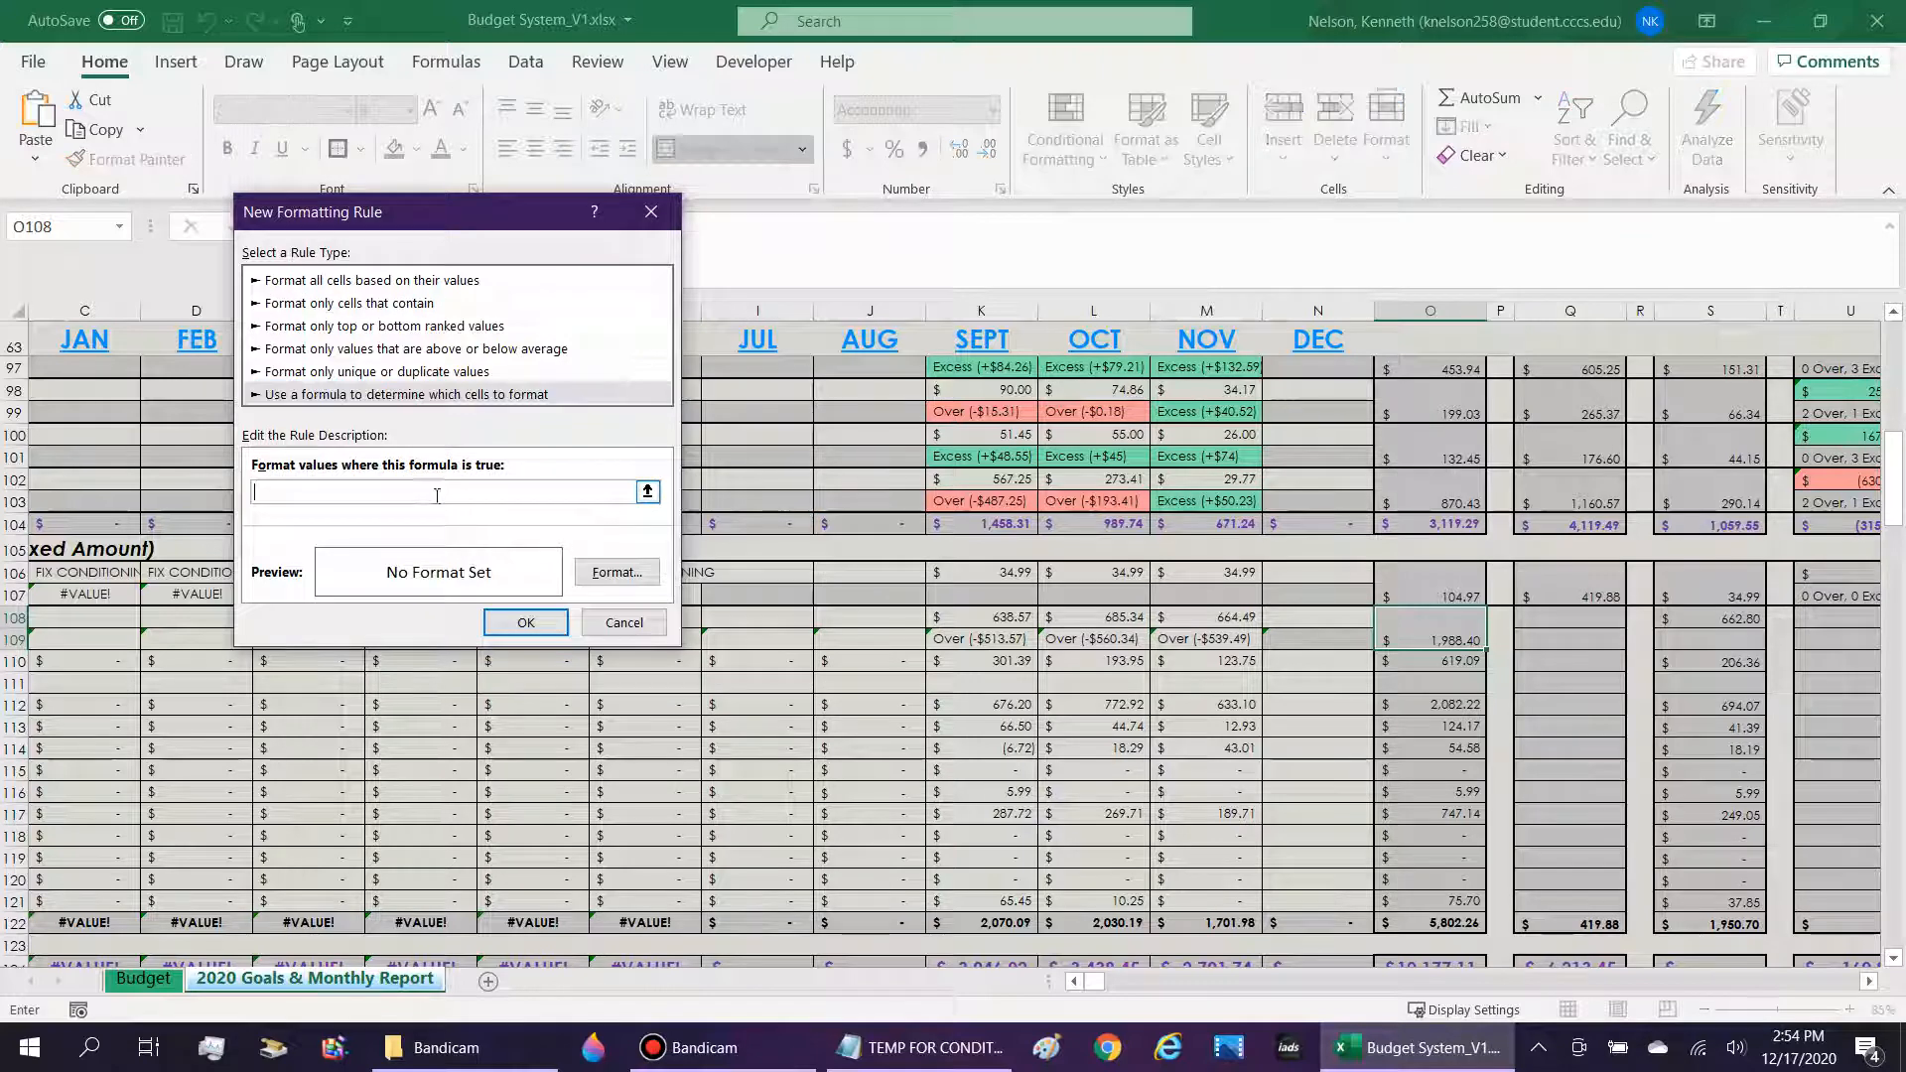
# Paste the notes' green-text formula into the new rule and point it at $O$108 and Budget!J42.
pyautogui.click(923, 1047)
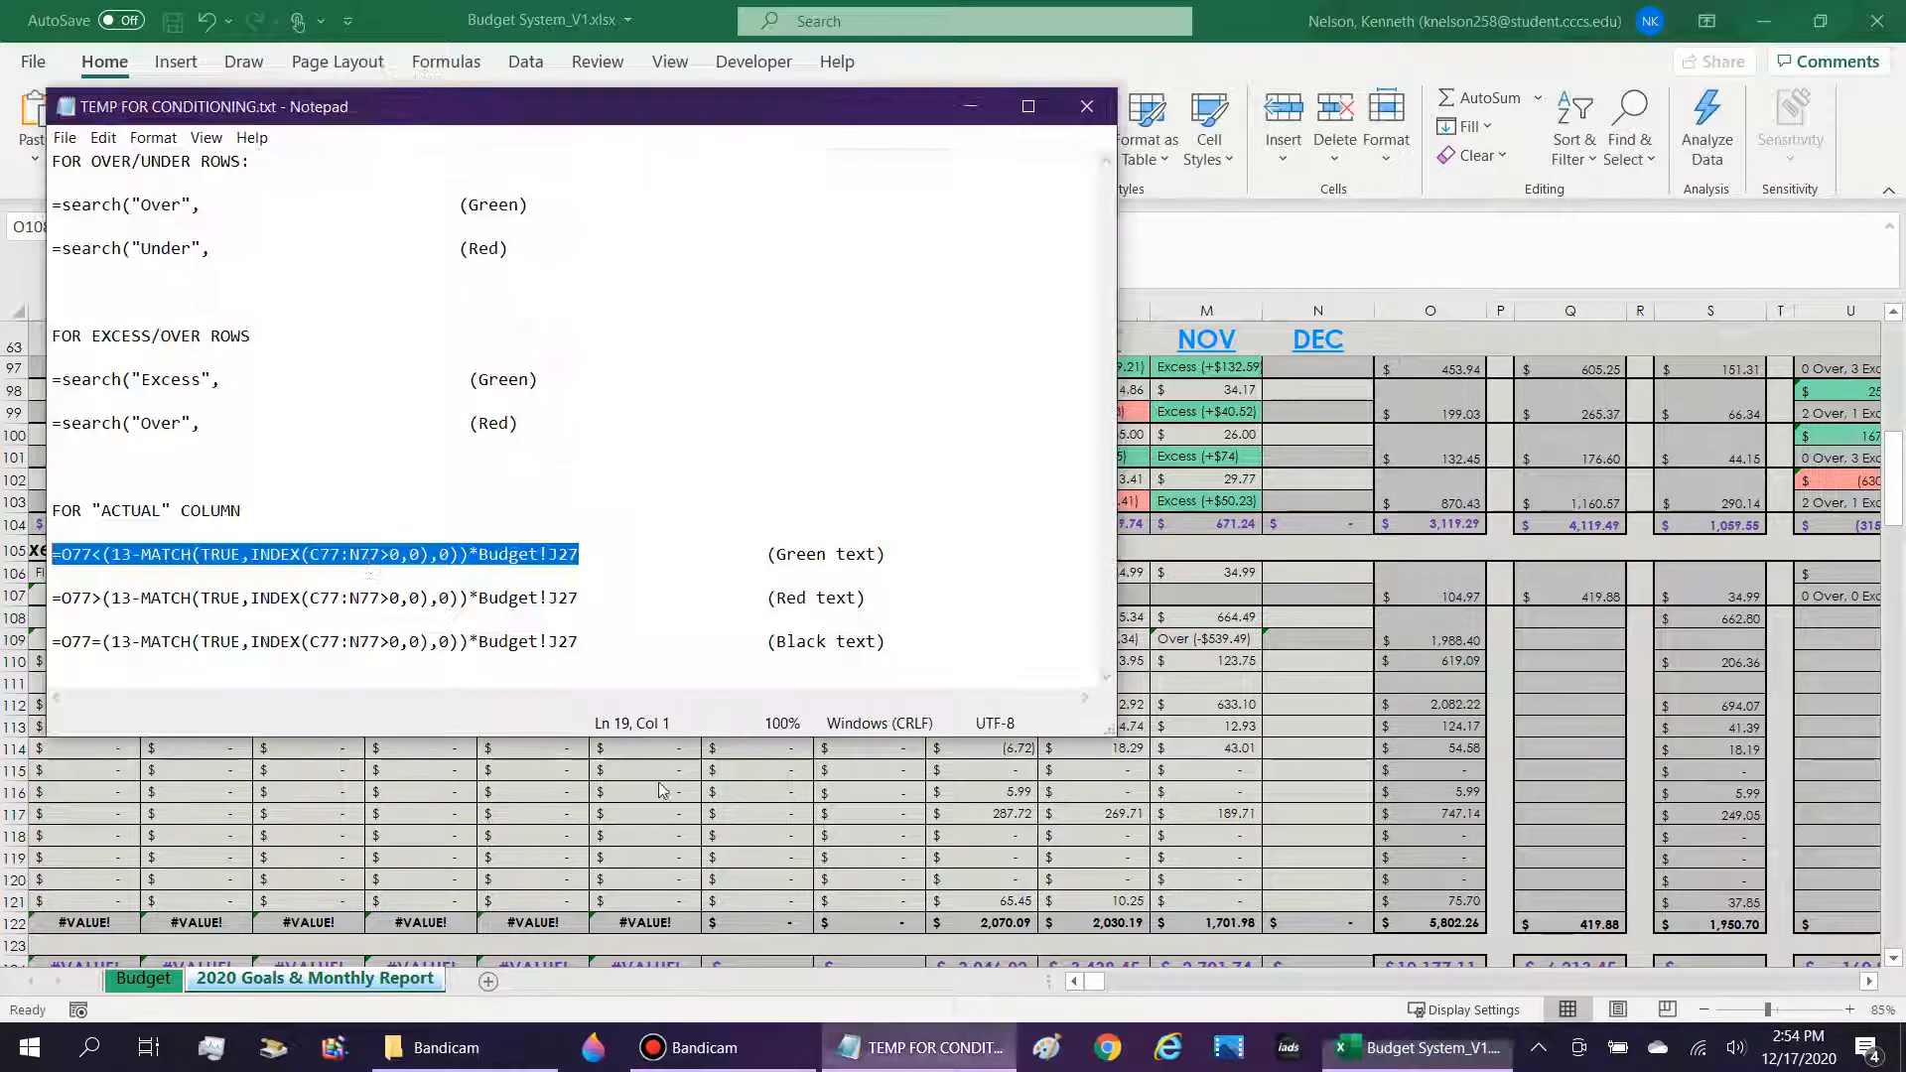
pyautogui.click(1291, 471)
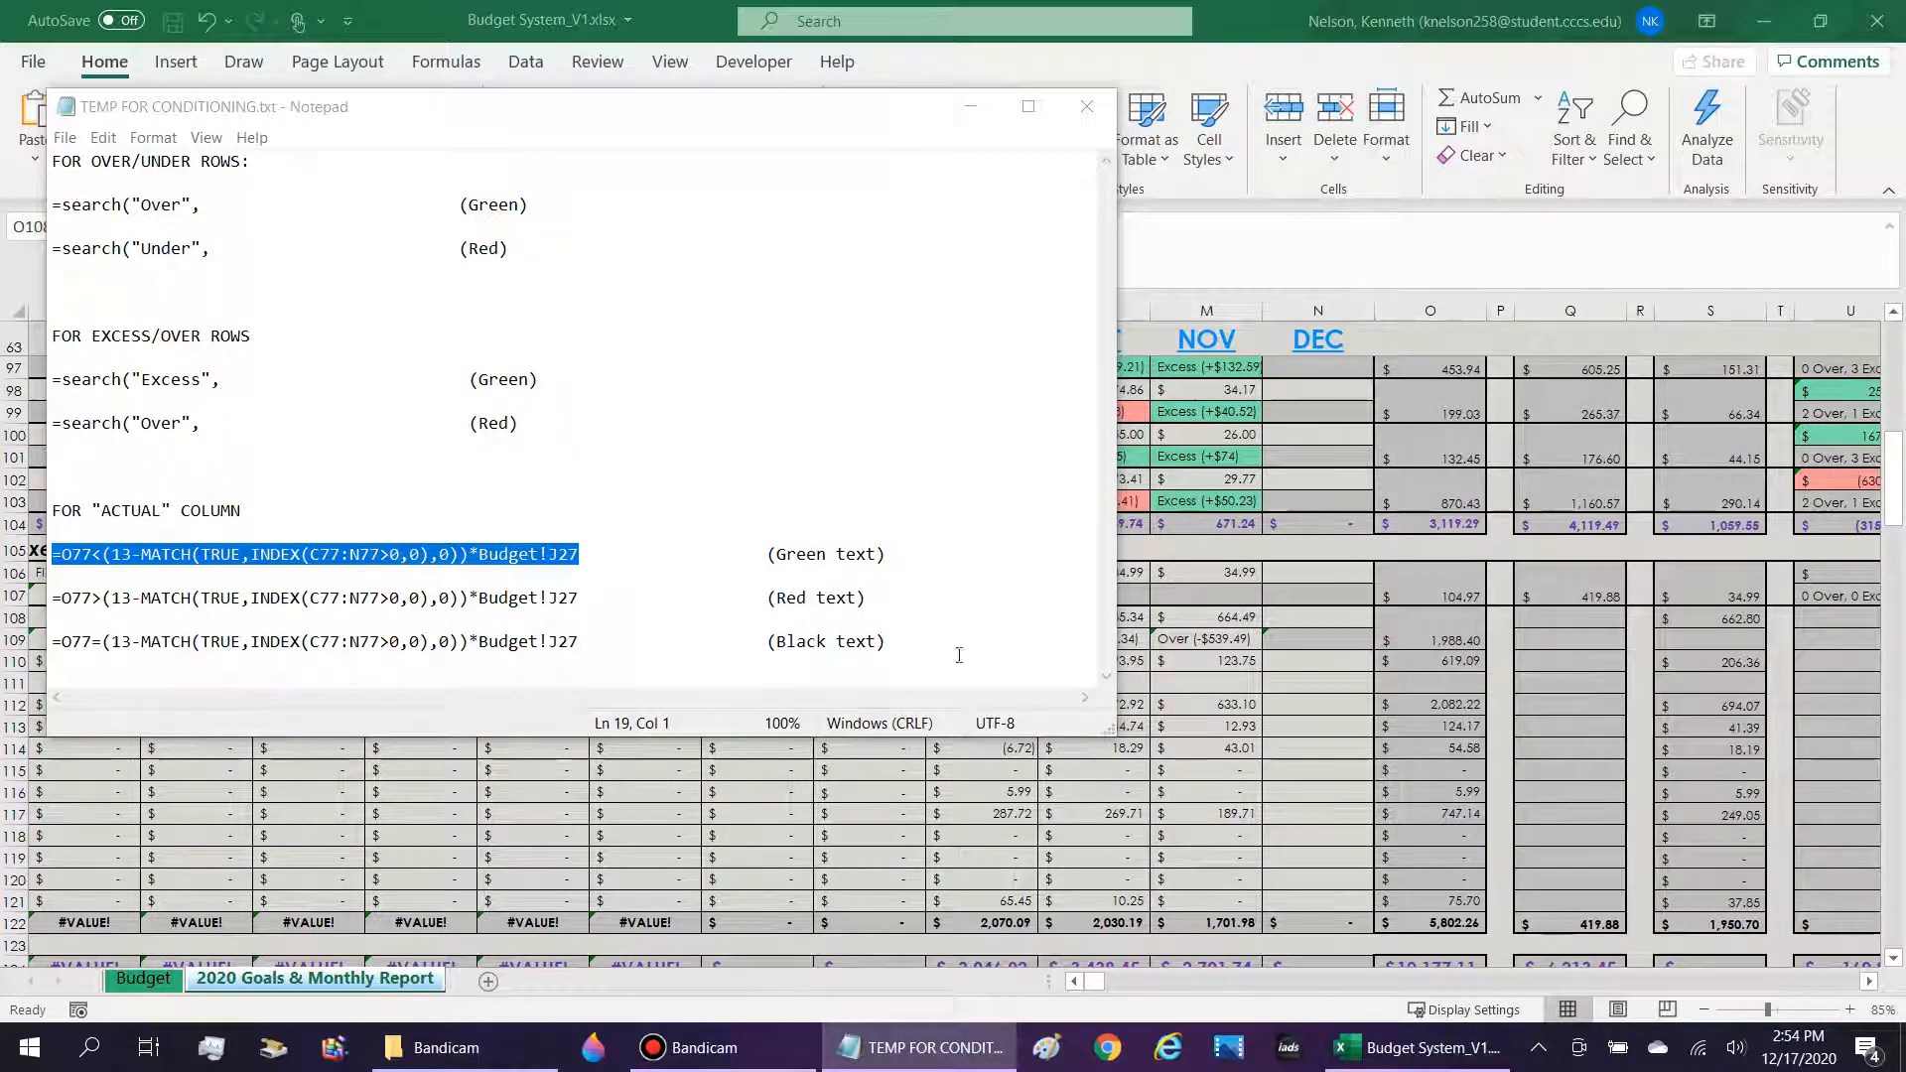
pyautogui.click(985, 119)
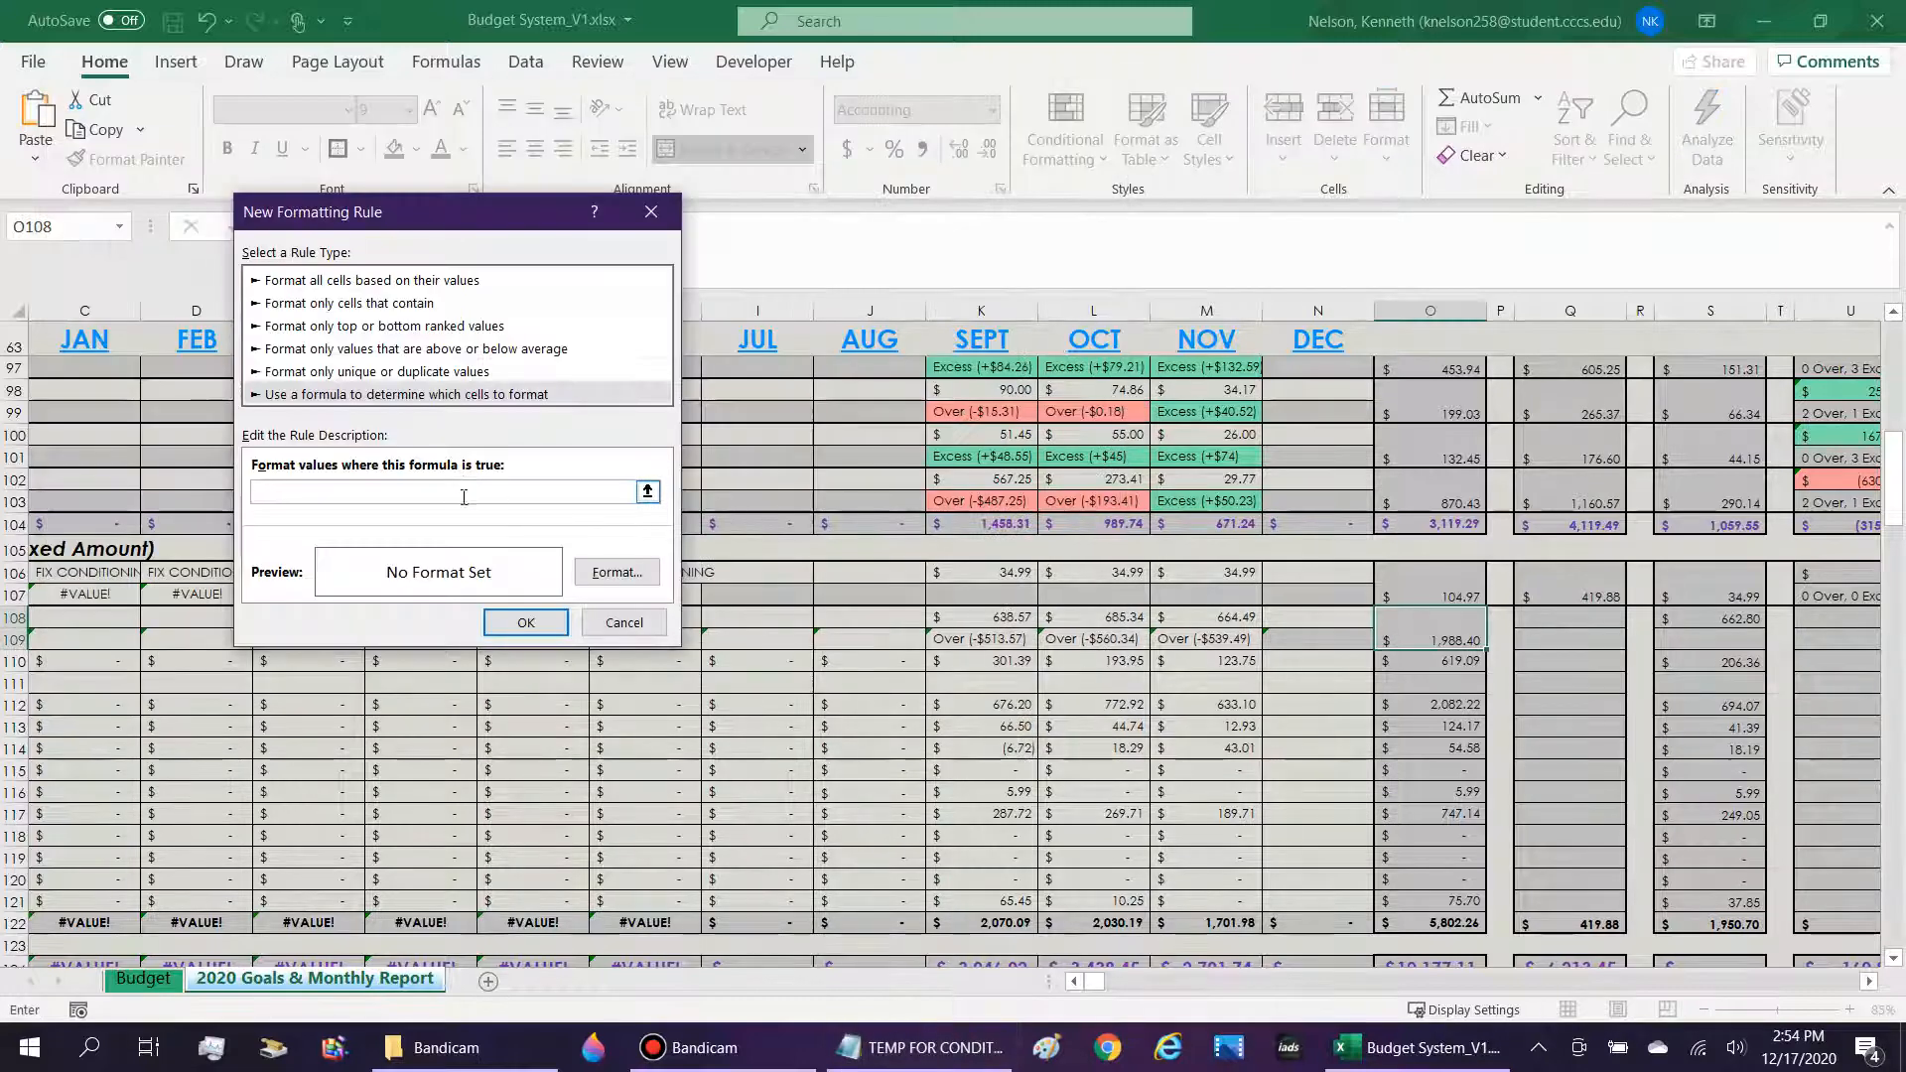
pyautogui.hotkey('ctrl', 'v')
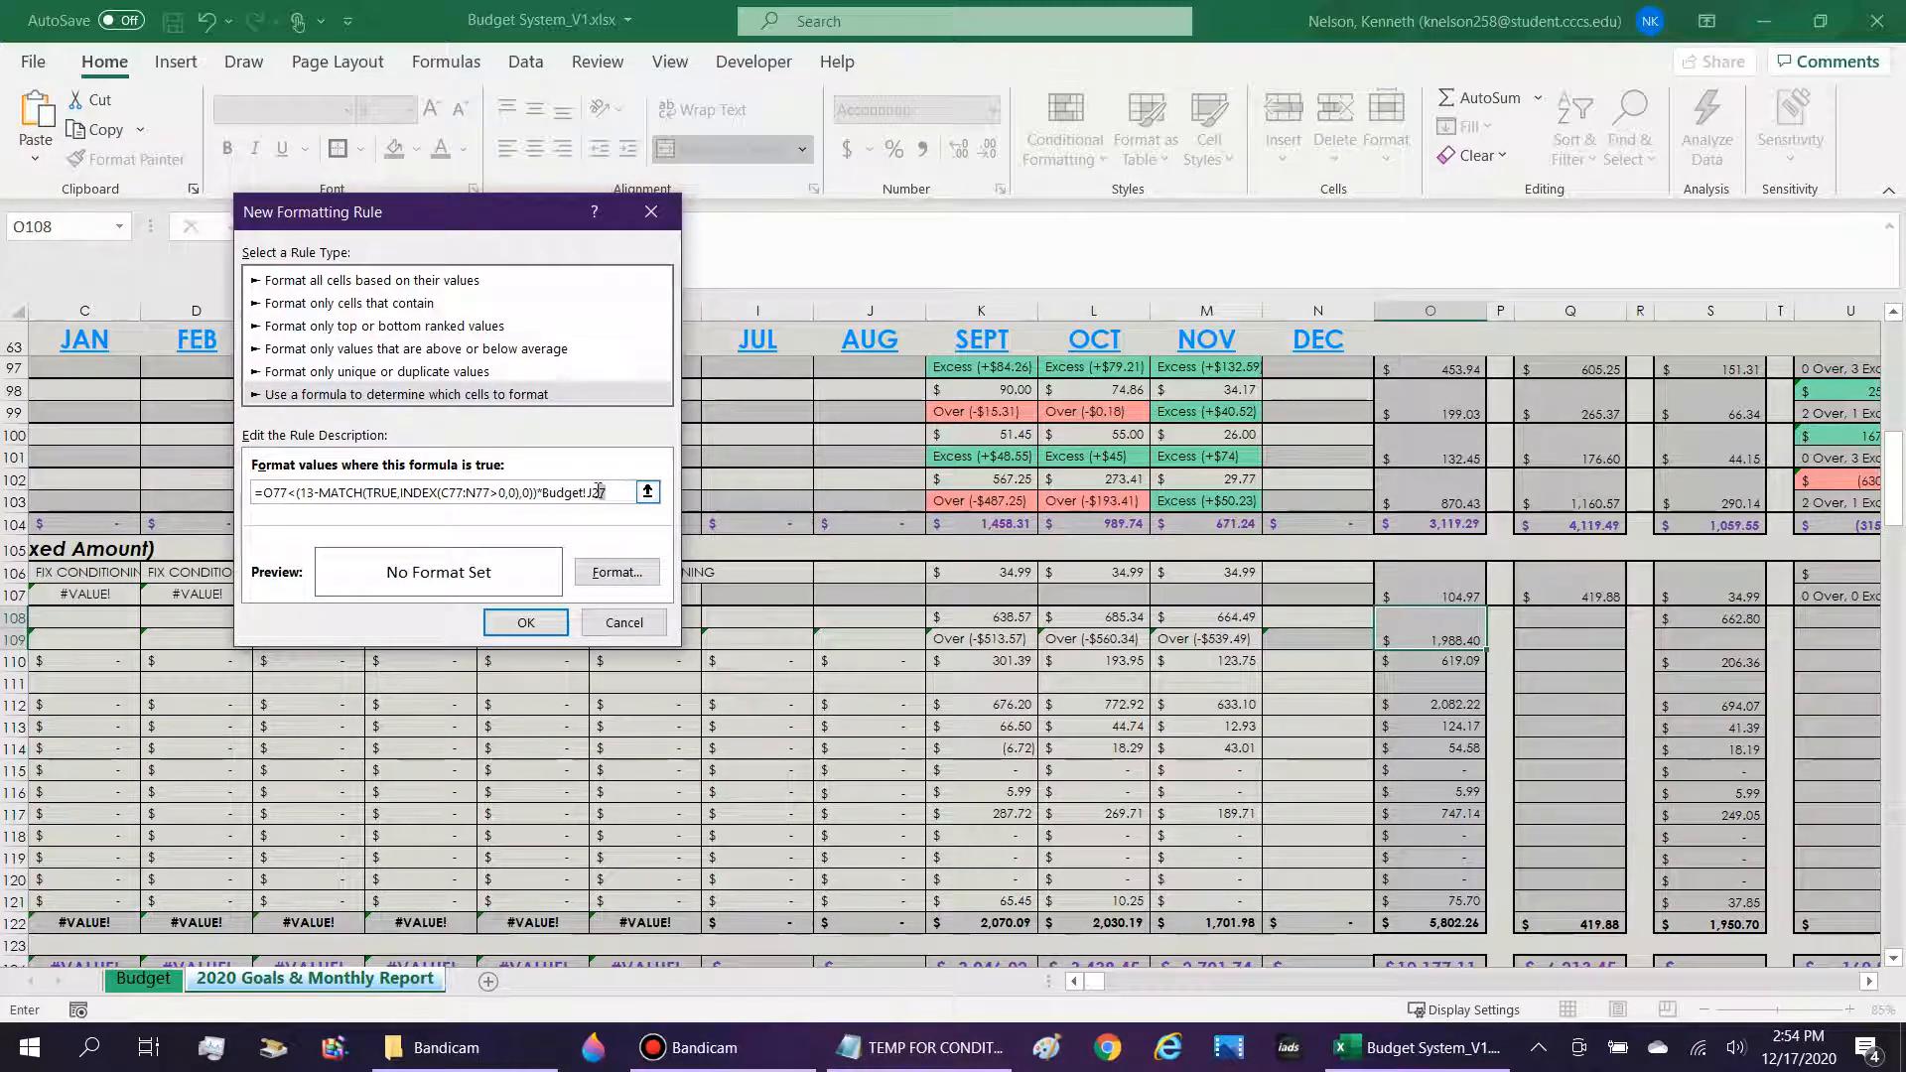
pyautogui.write('42')
pyautogui.click(1407, 627)
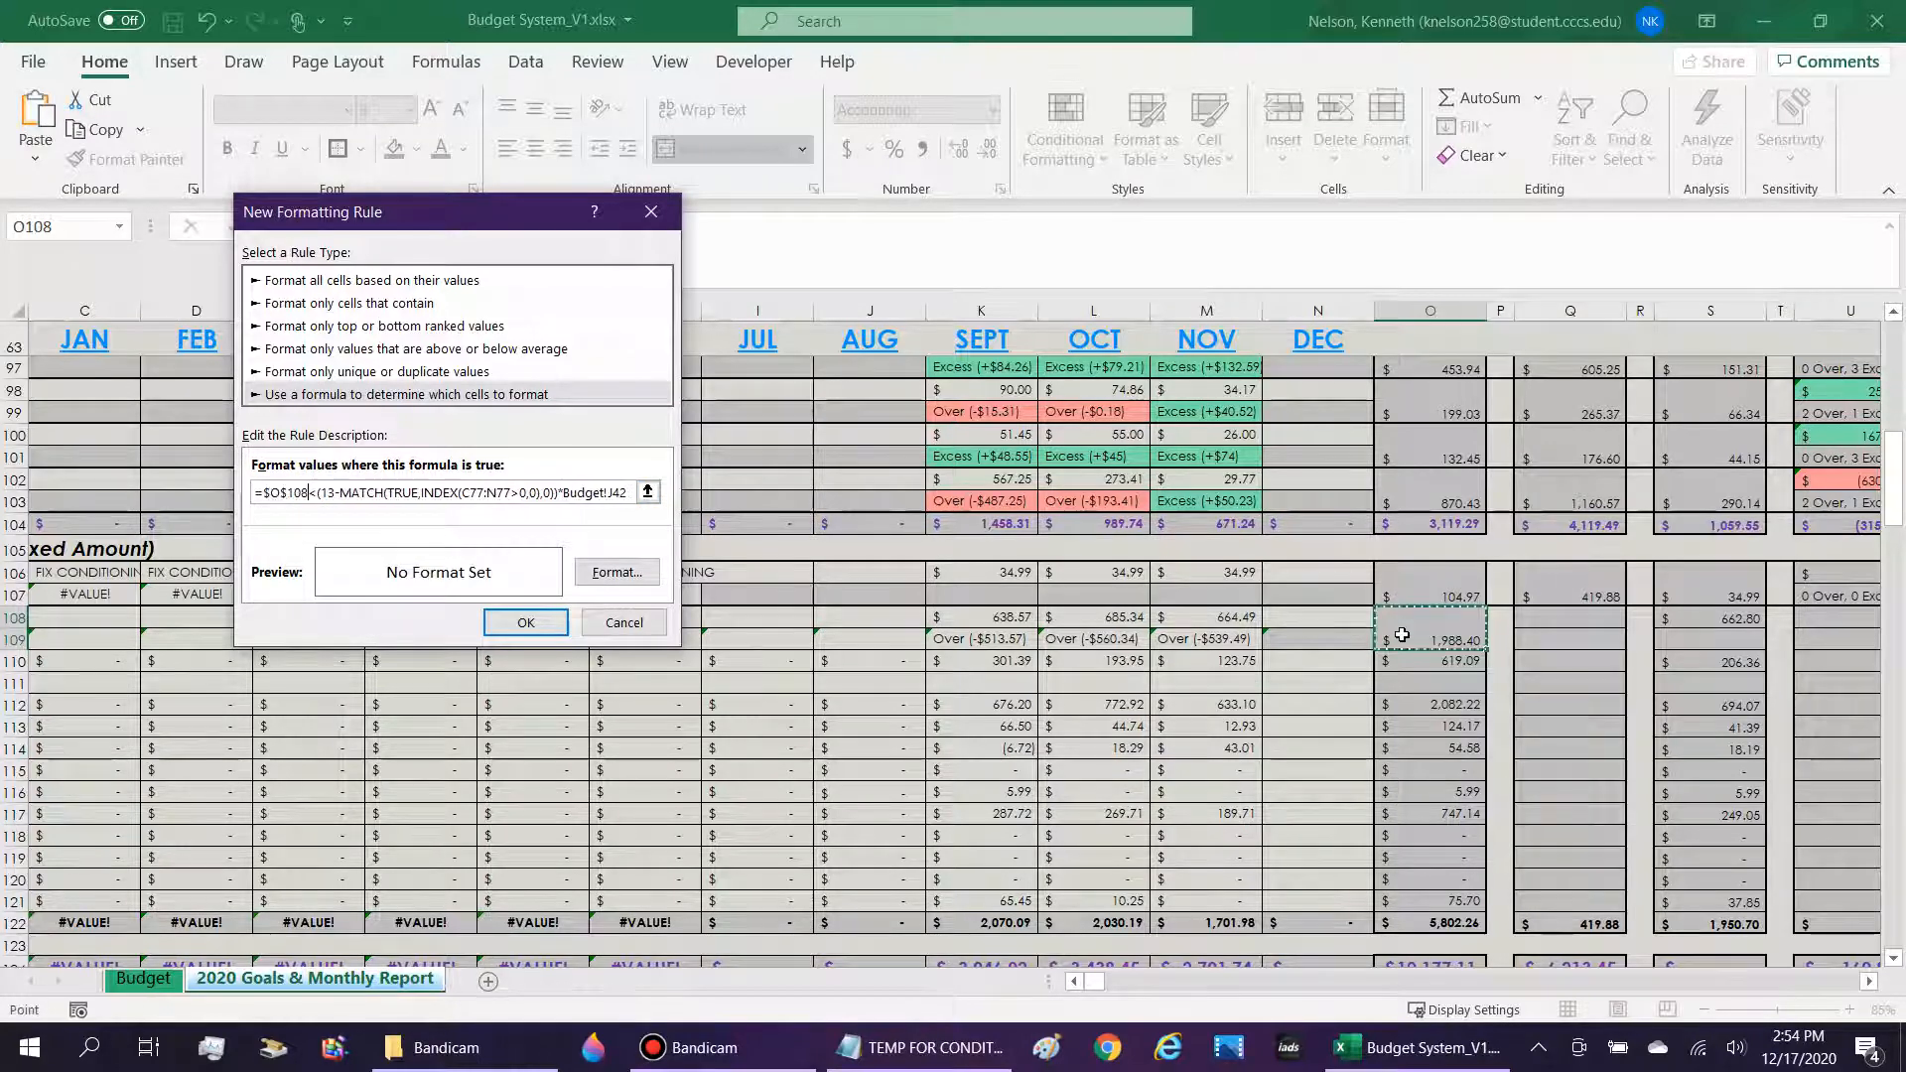
# Set the new rule's font color to green and apply it to O108.
pyautogui.click(617, 574)
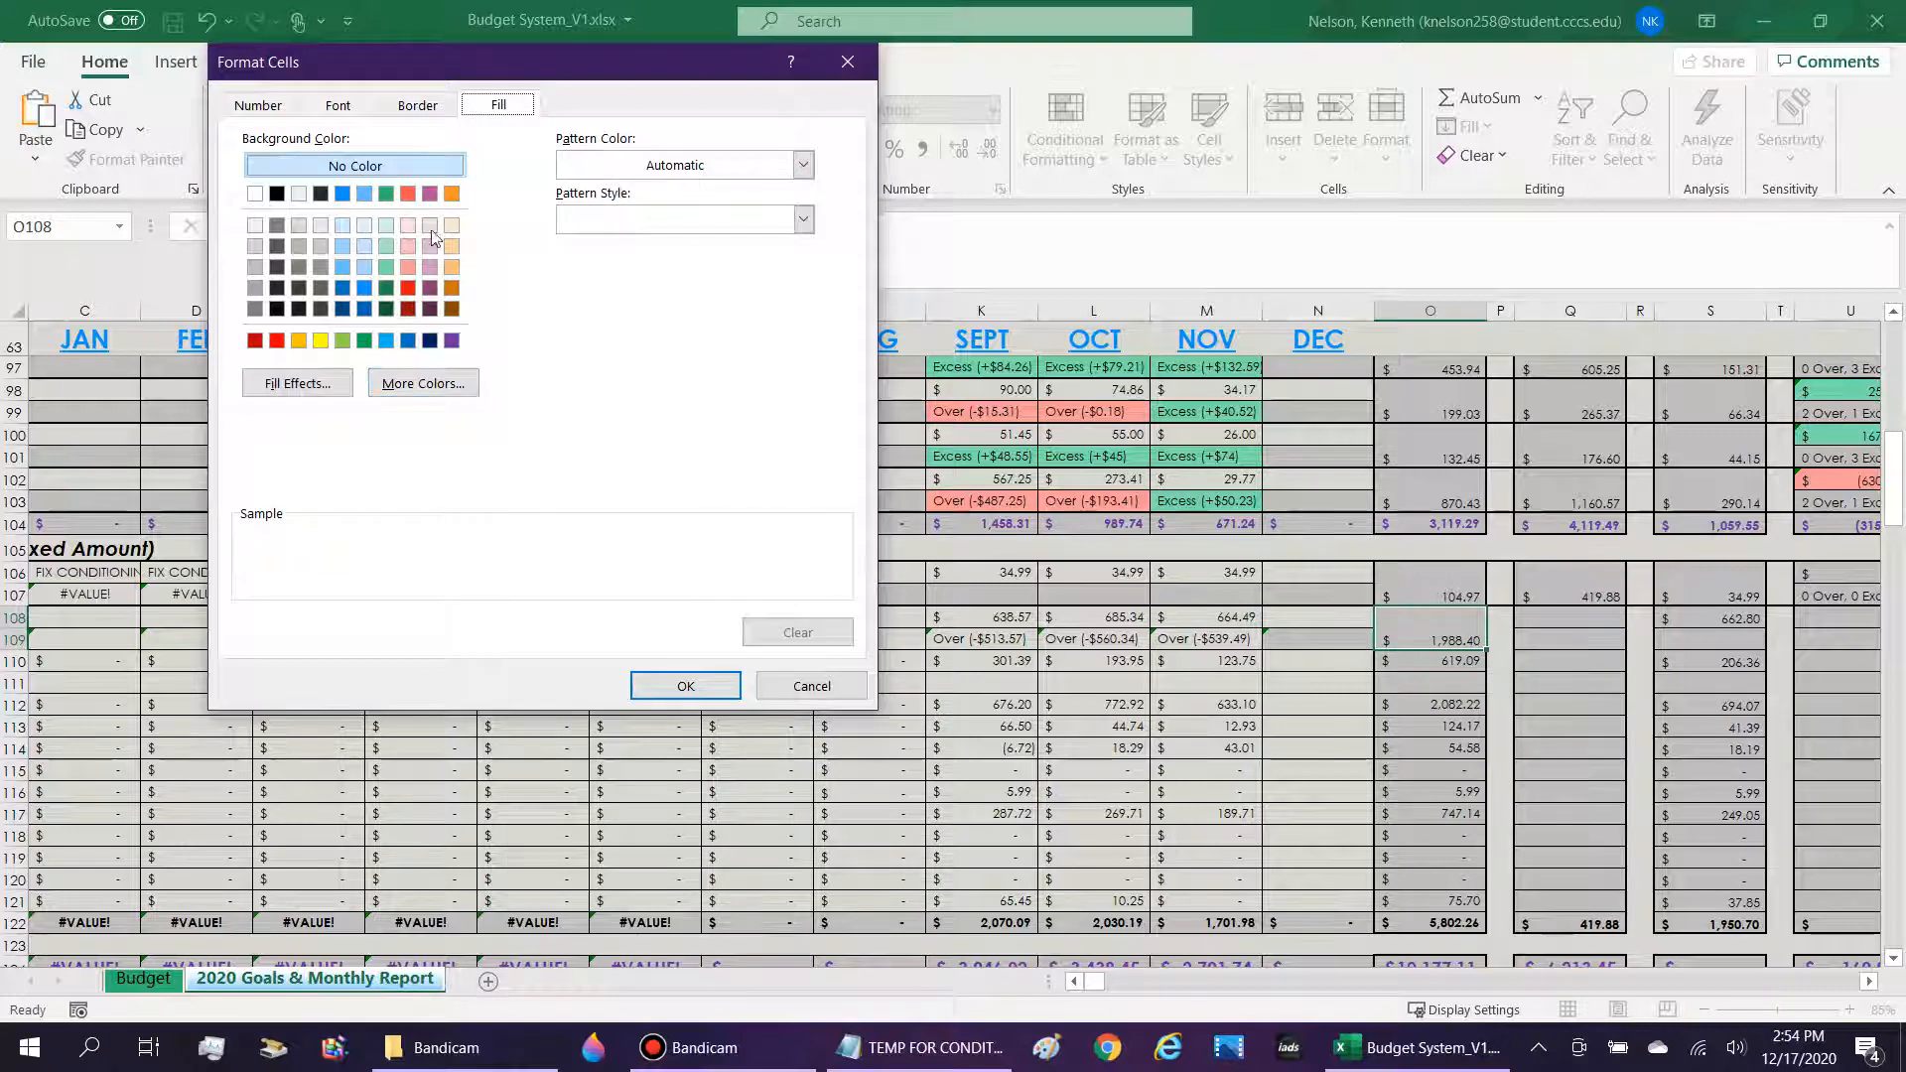
pyautogui.click(366, 111)
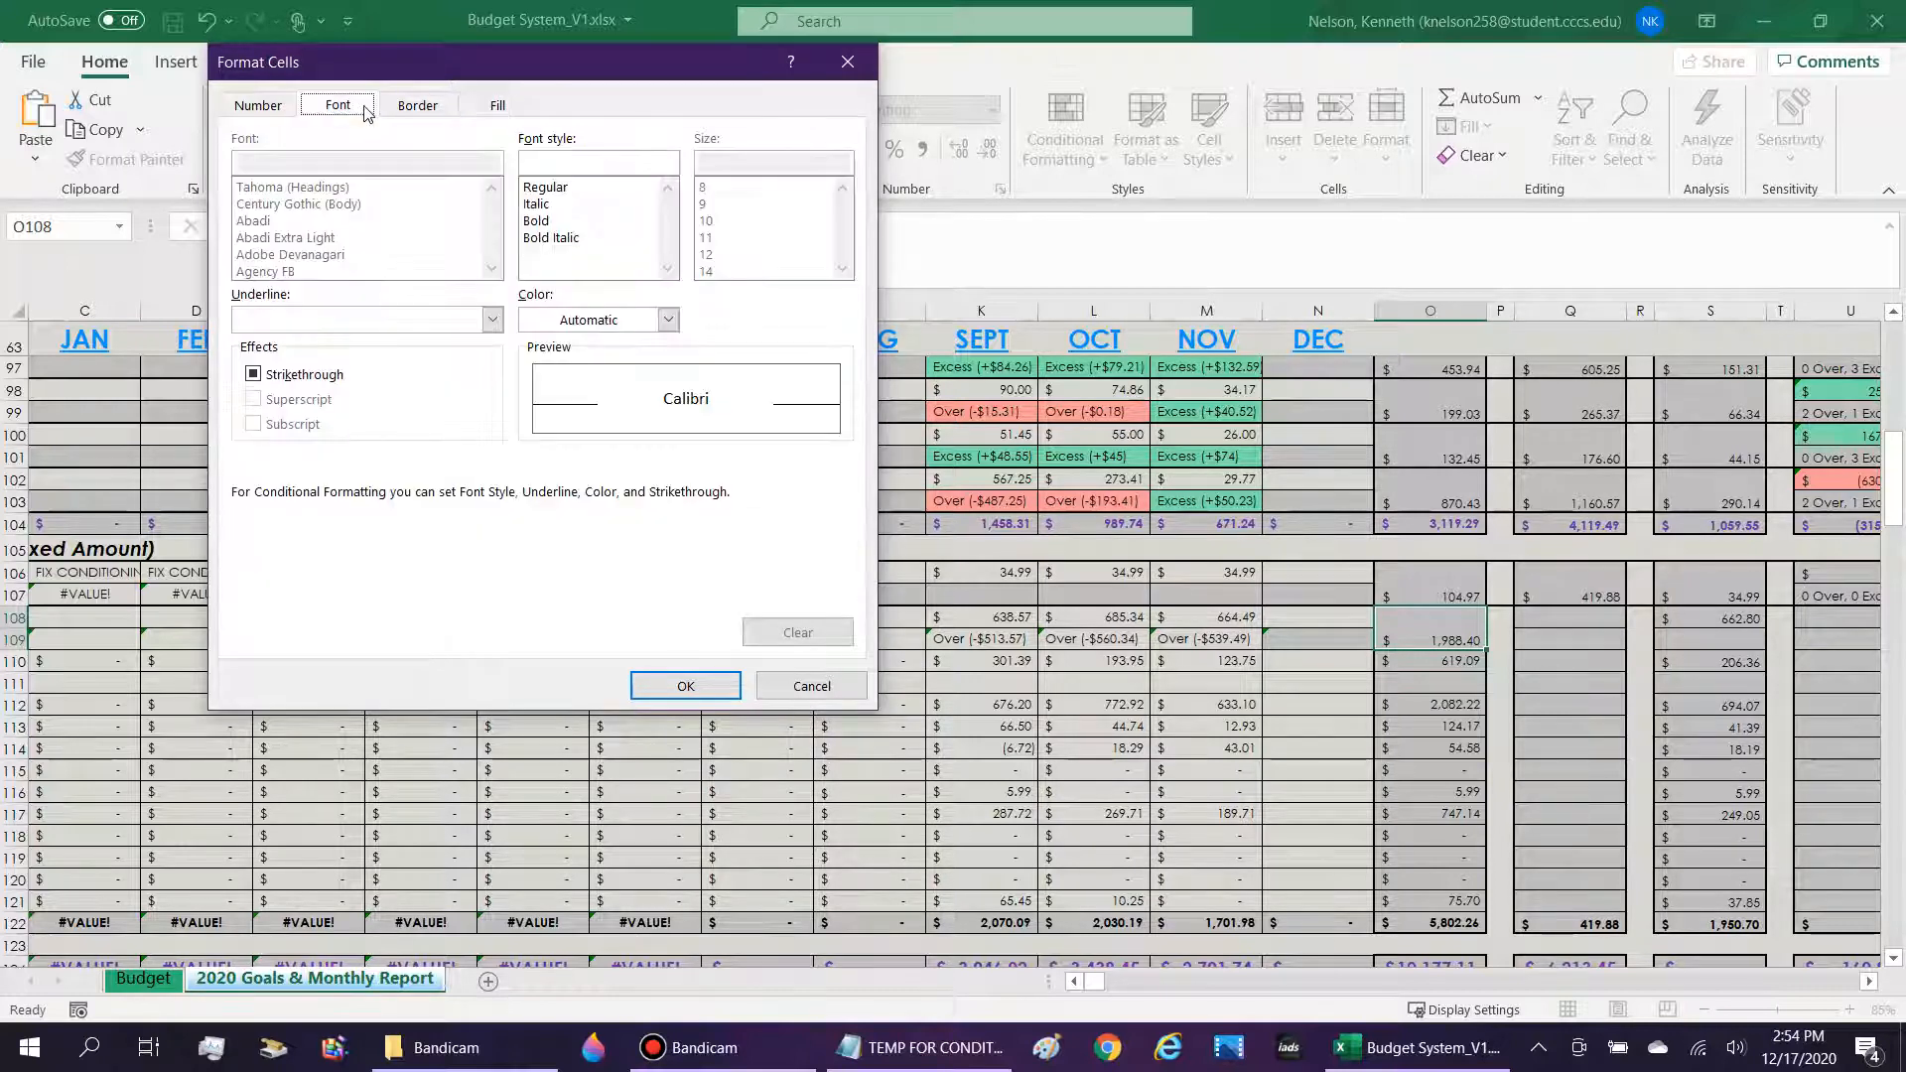
pyautogui.click(669, 320)
pyautogui.click(649, 419)
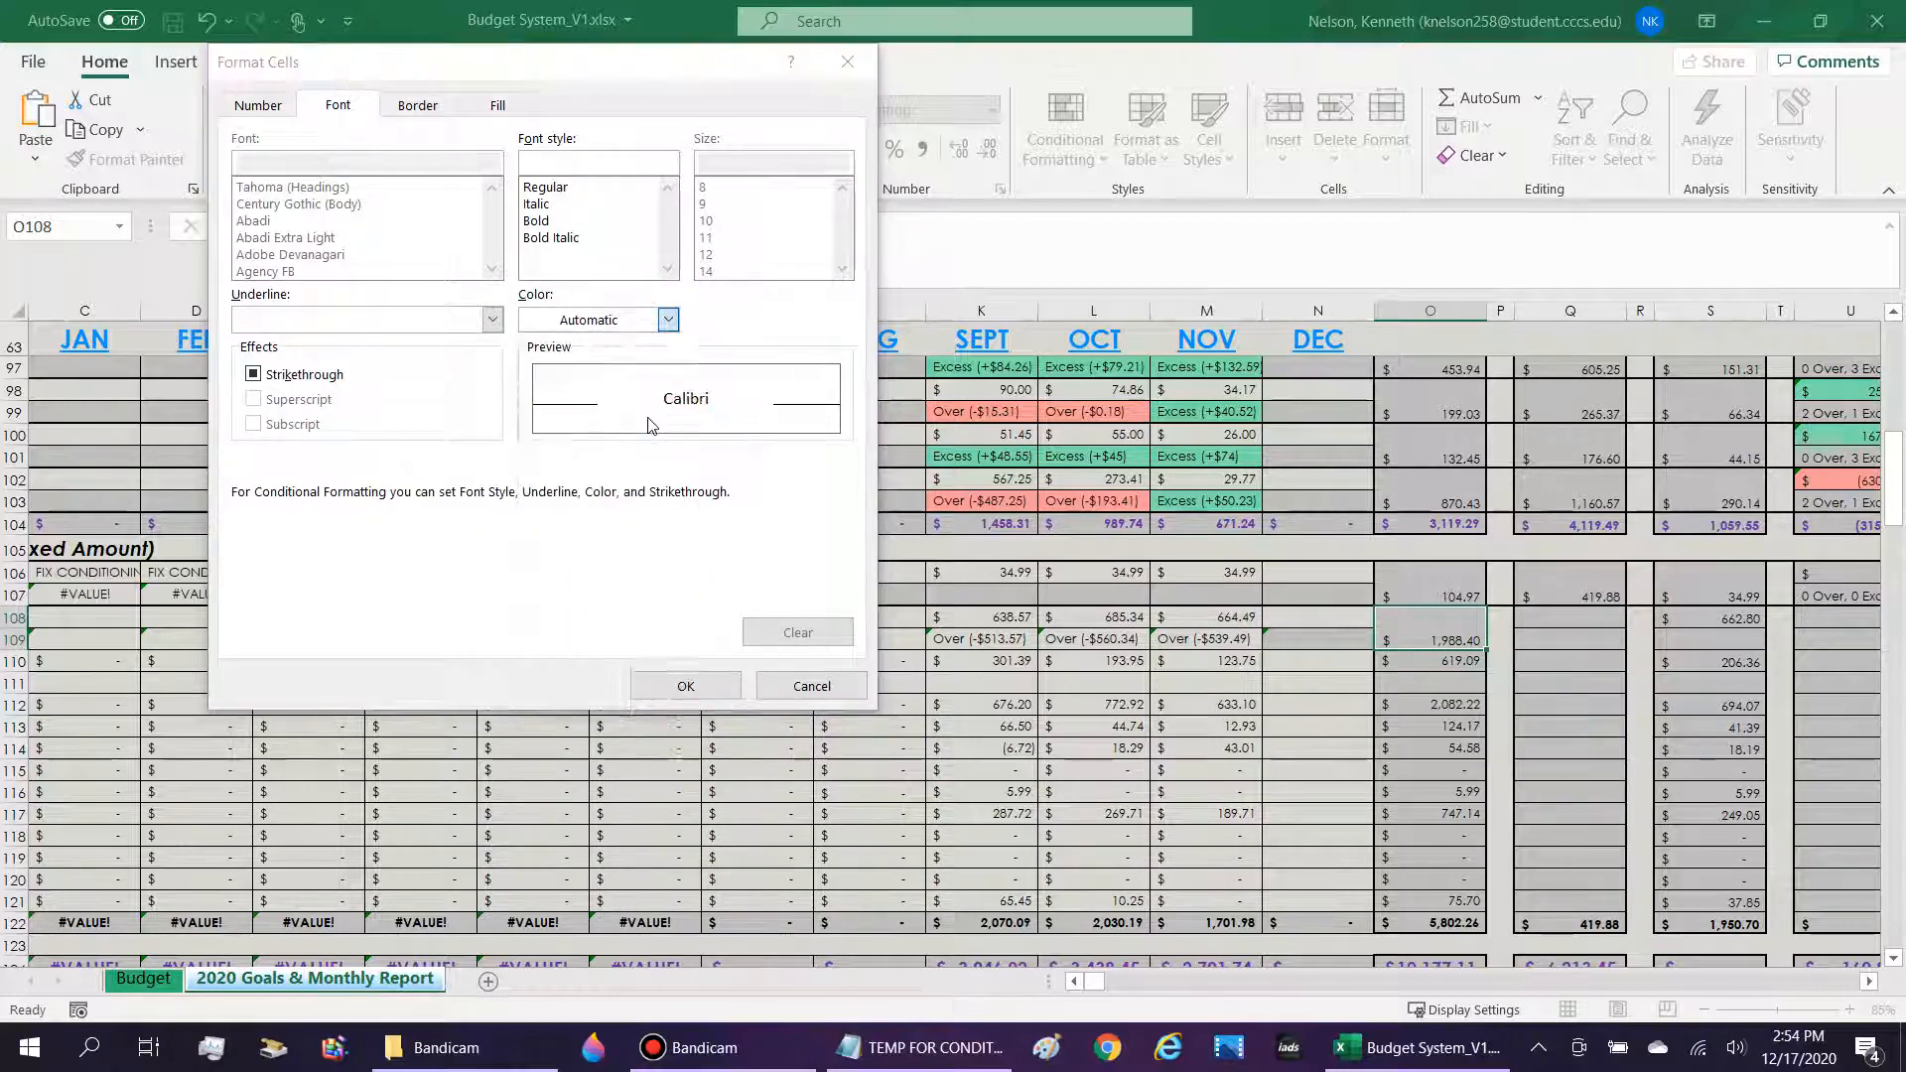
pyautogui.click(685, 686)
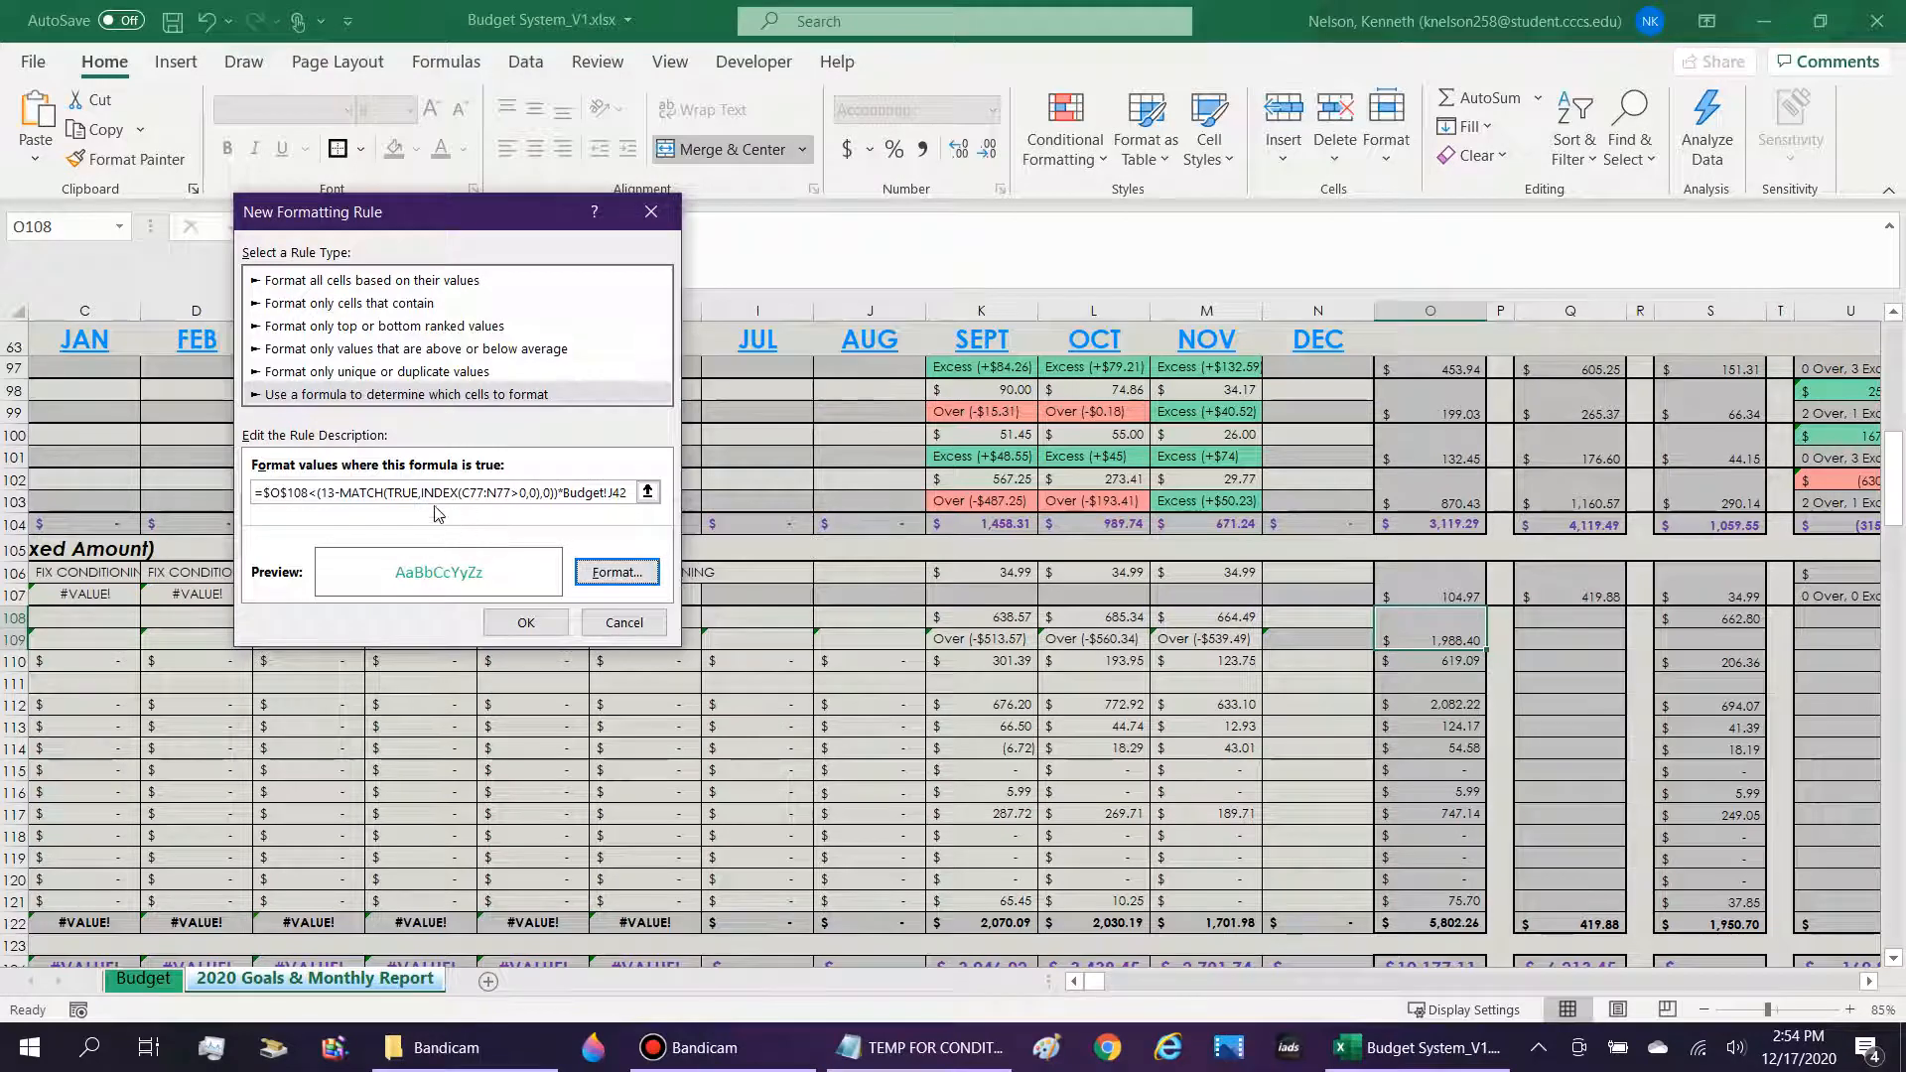
pyautogui.click(530, 620)
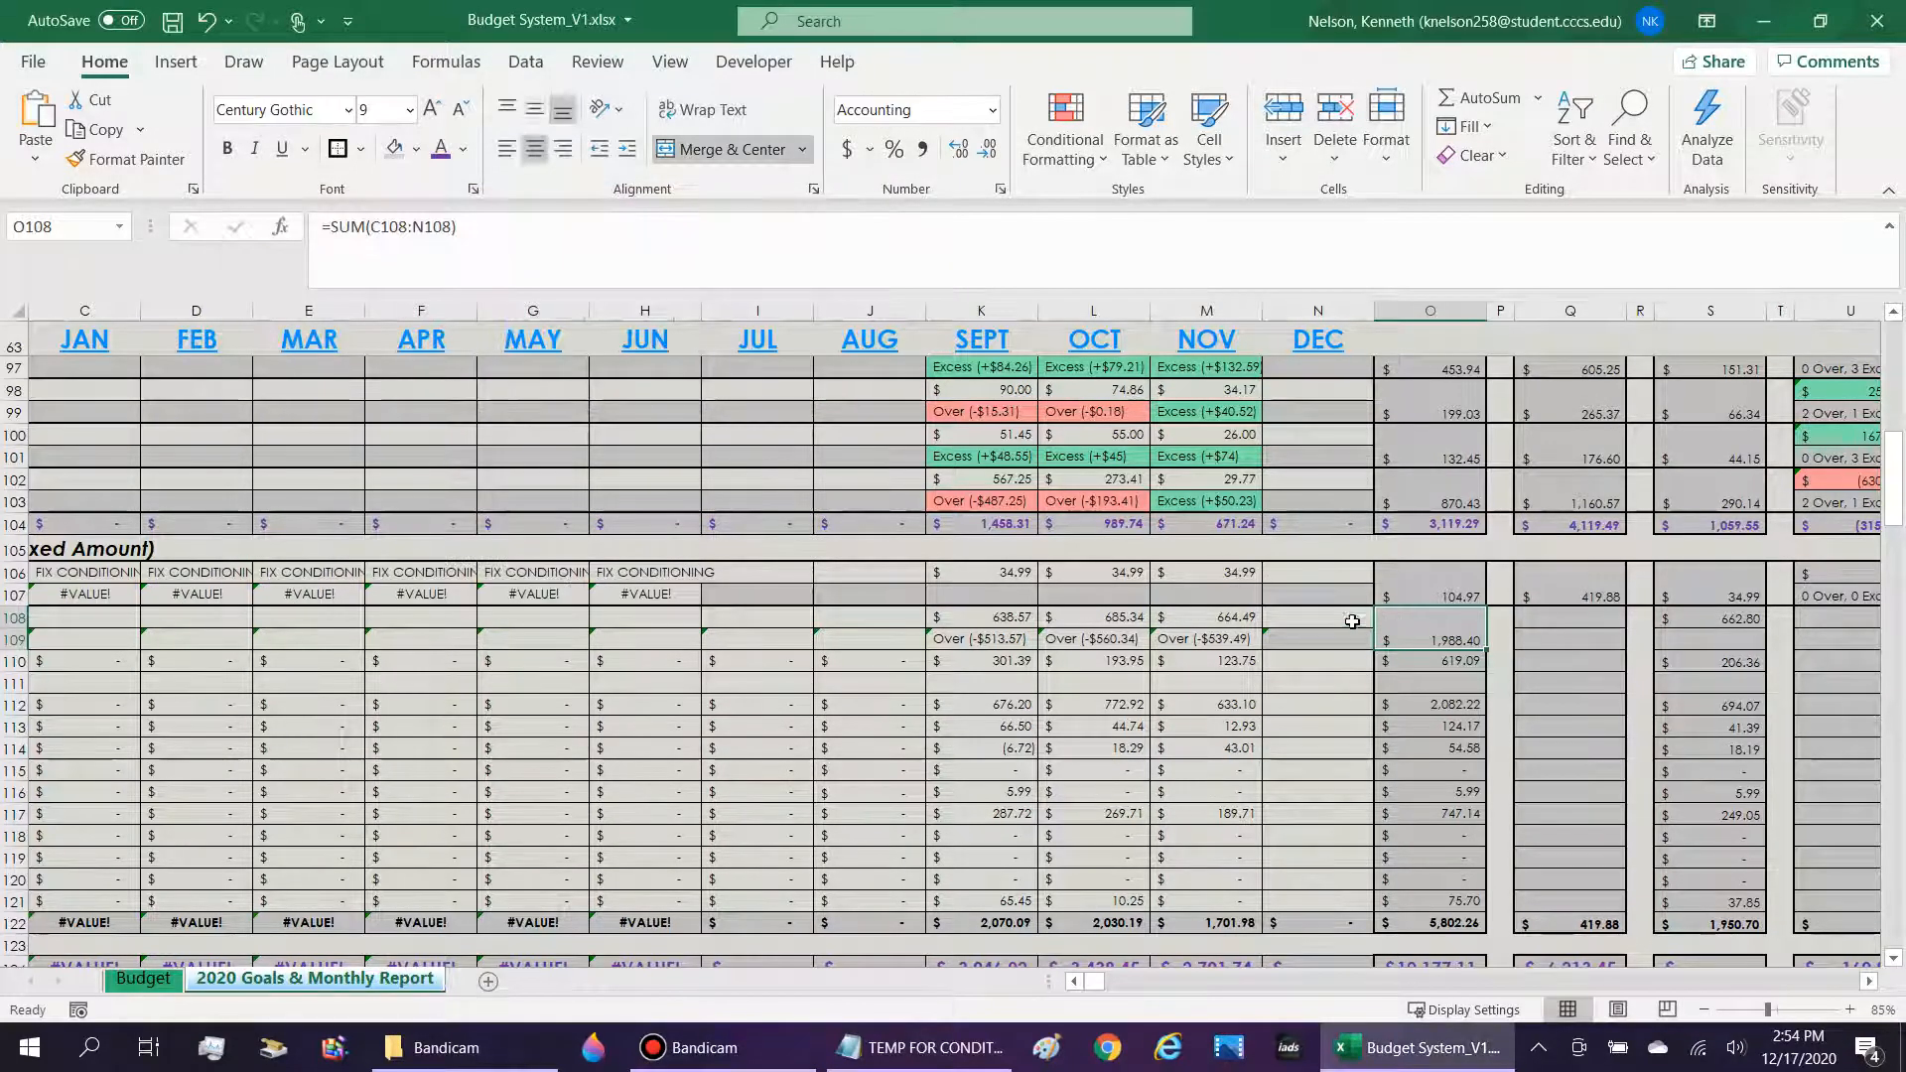
# Enter -6666 as the December amount in N108 to test the green font rule on O108.
pyautogui.click(1347, 623)
pyautogui.write('=')
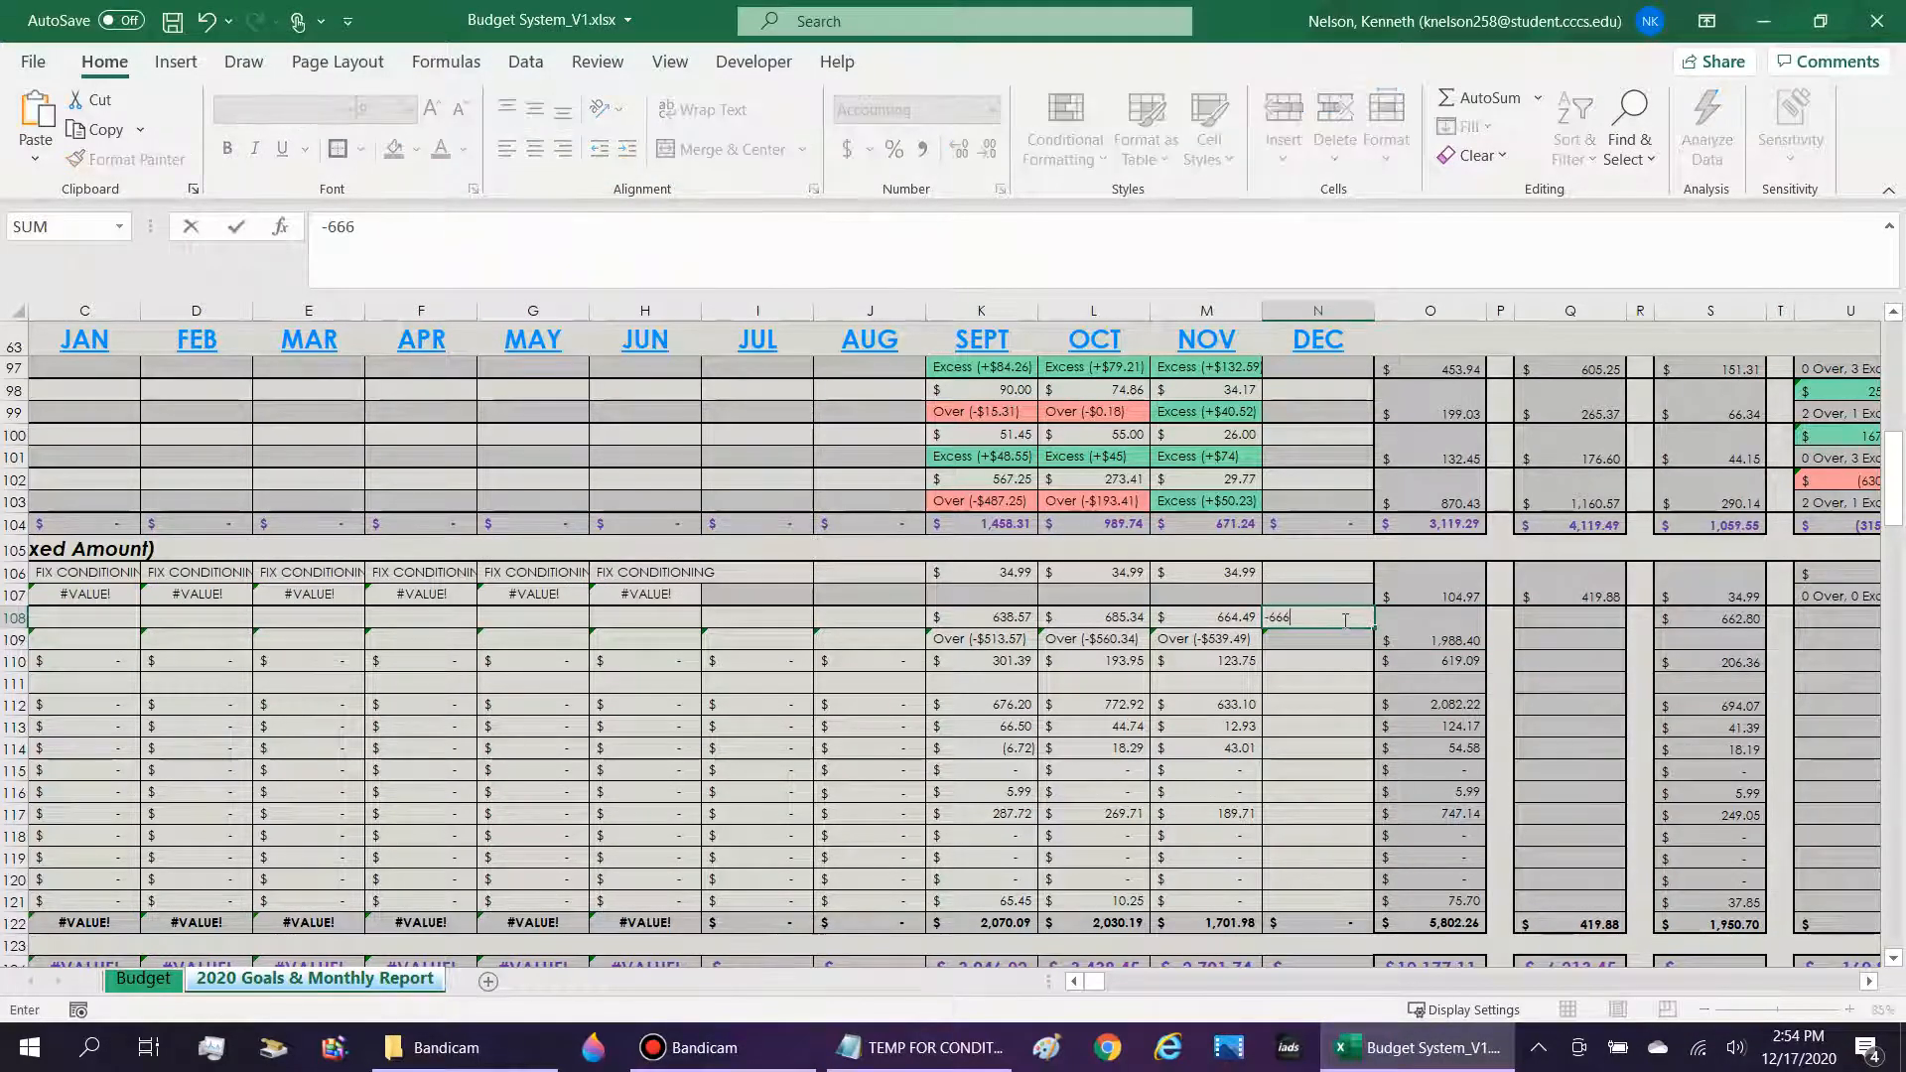
pyautogui.press('Return')
pyautogui.click(1474, 635)
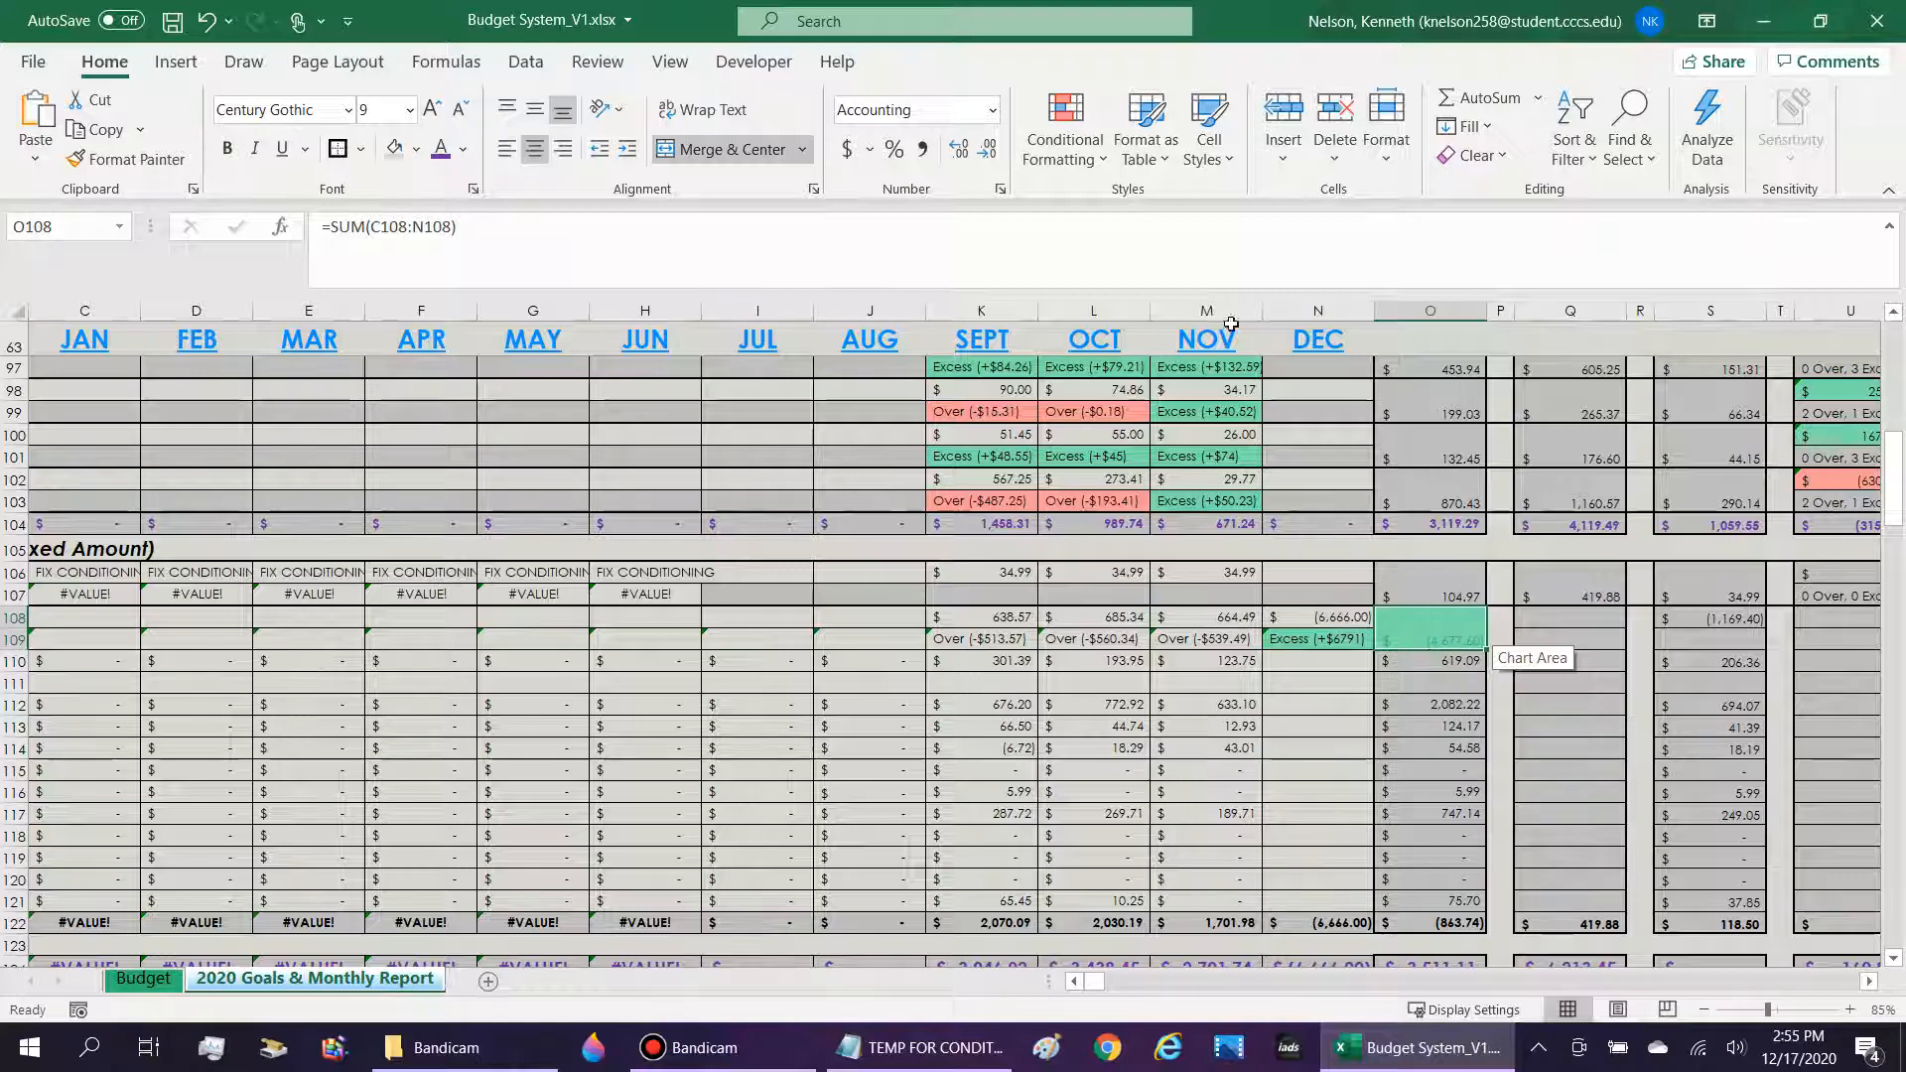
# Clear all conditional formatting rules from the Nicotine/Tobacco Products 2020 Actual total in O108.
pyautogui.click(1065, 124)
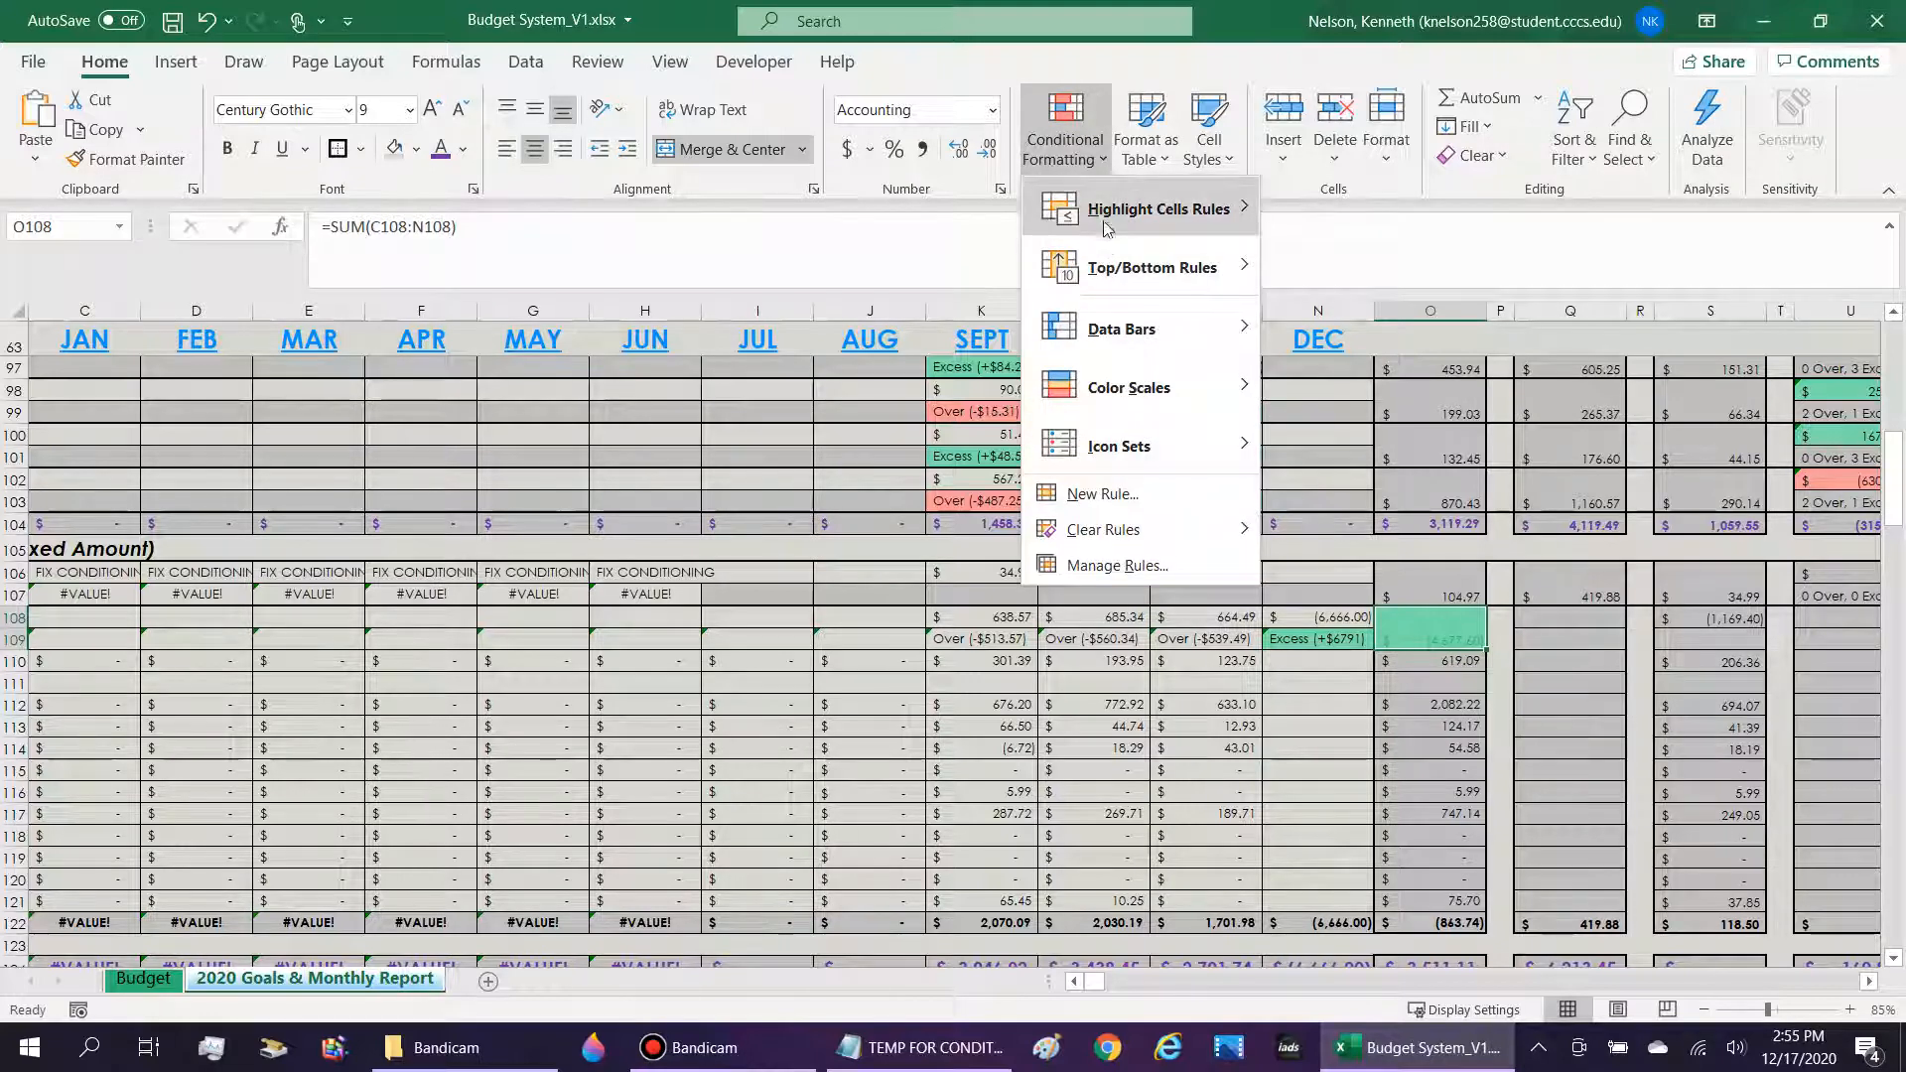
pyautogui.moveTo(1107, 228)
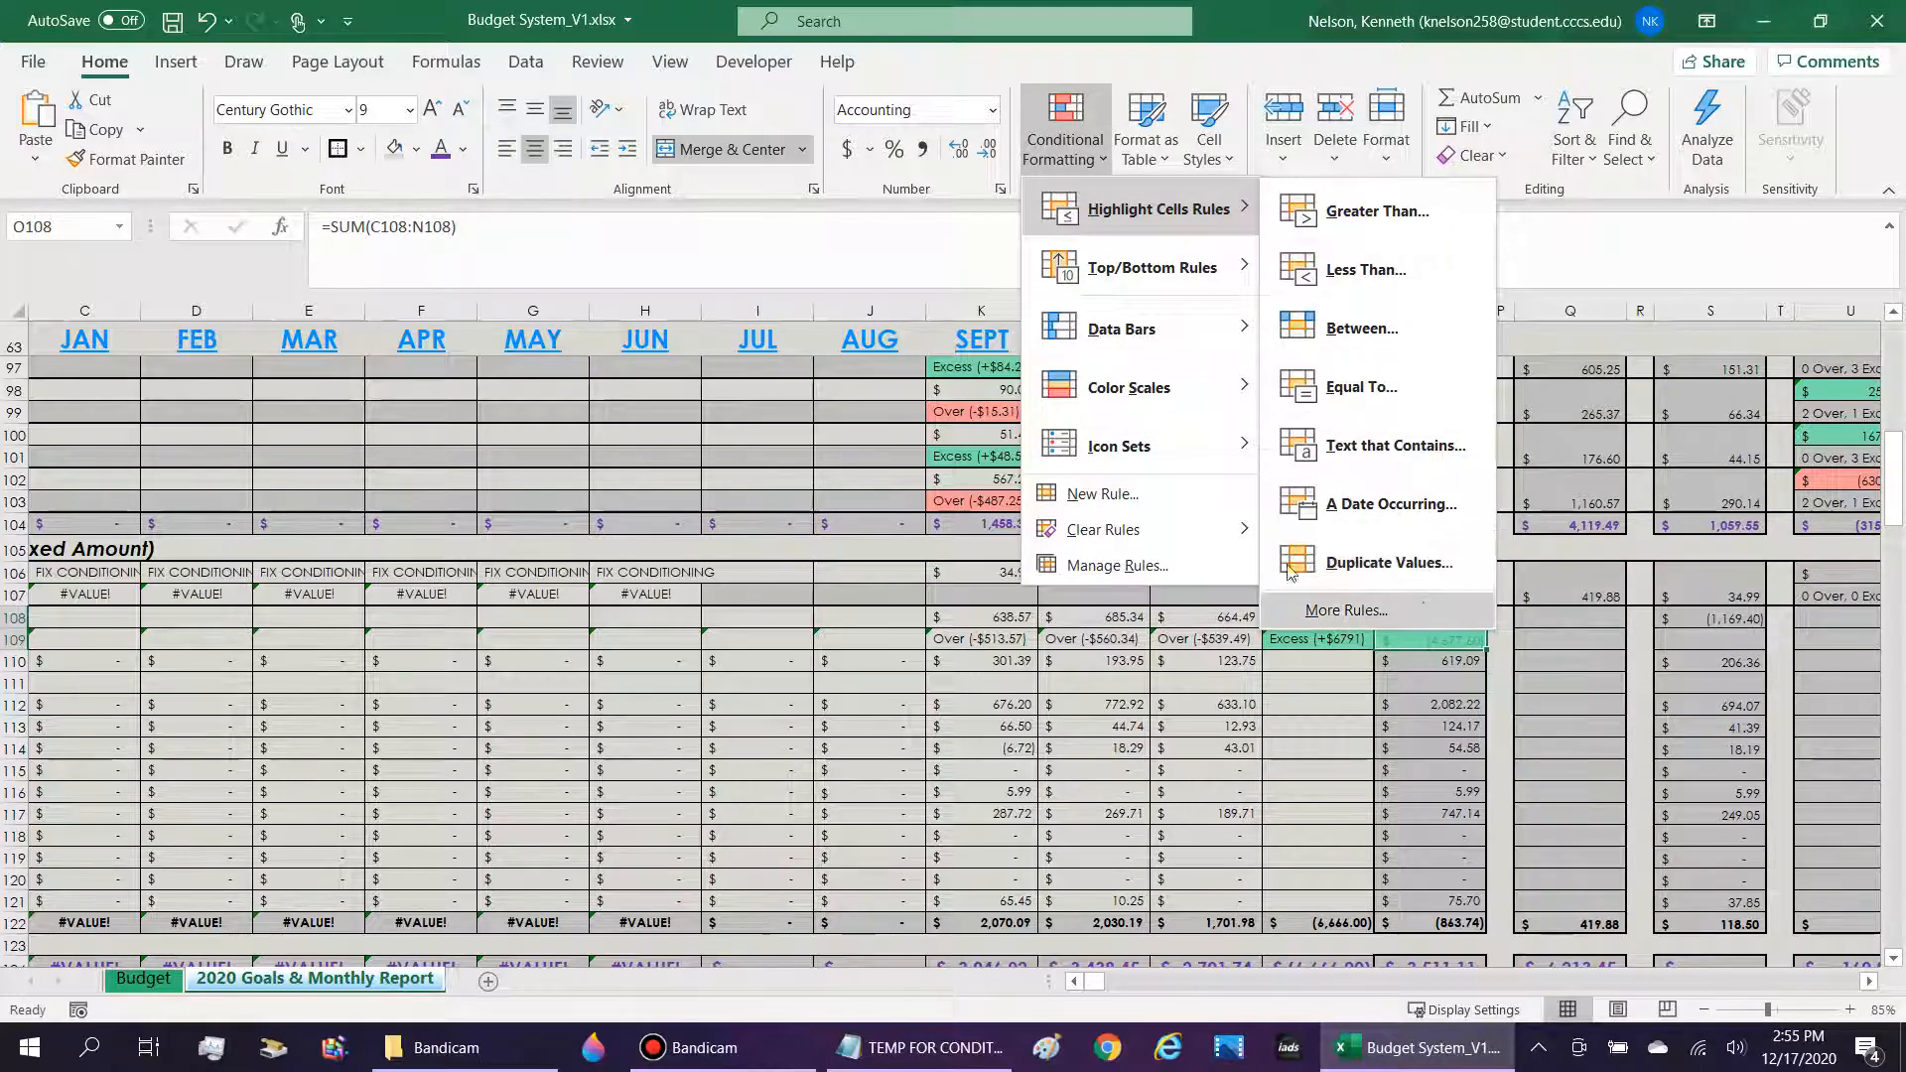
pyautogui.moveTo(1221, 530)
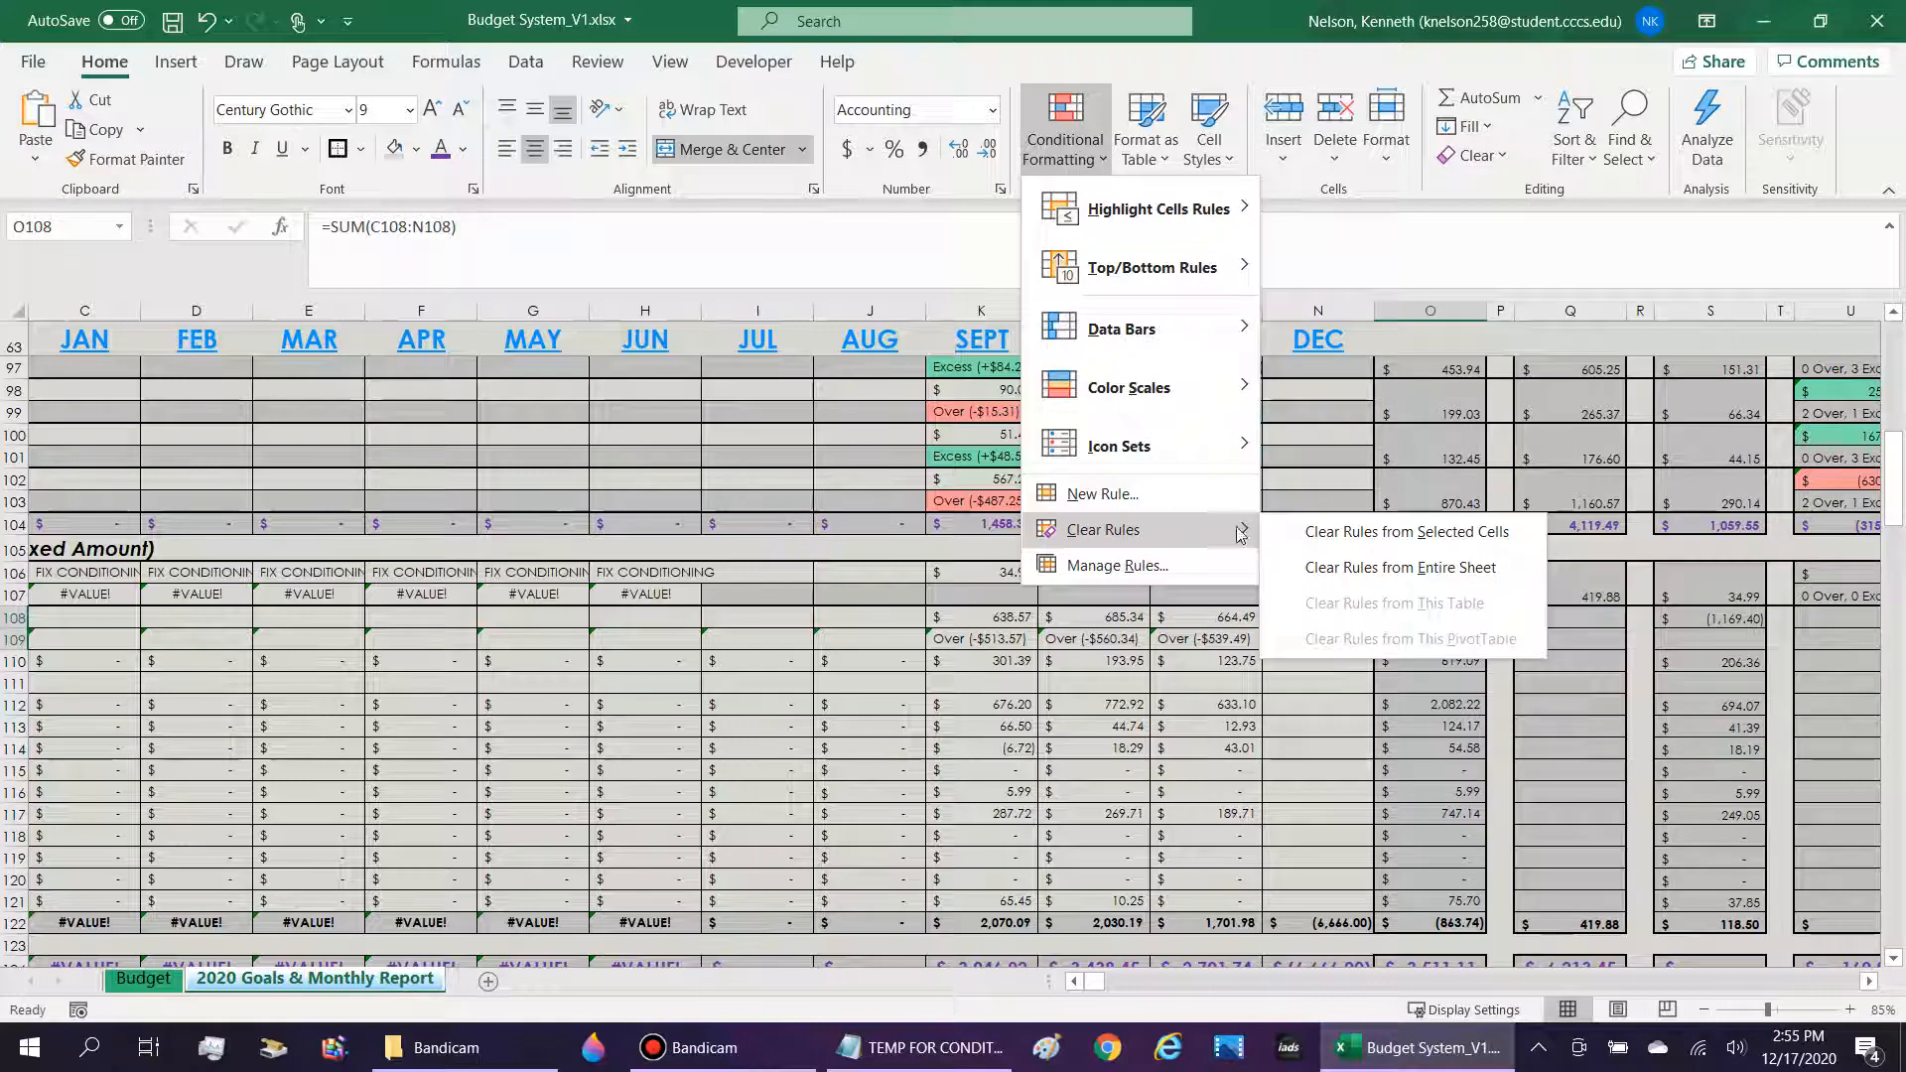
pyautogui.click(1335, 534)
# Delete the December test amount from N108 and reselect the 2020 Actual total in O108.
pyautogui.click(1336, 635)
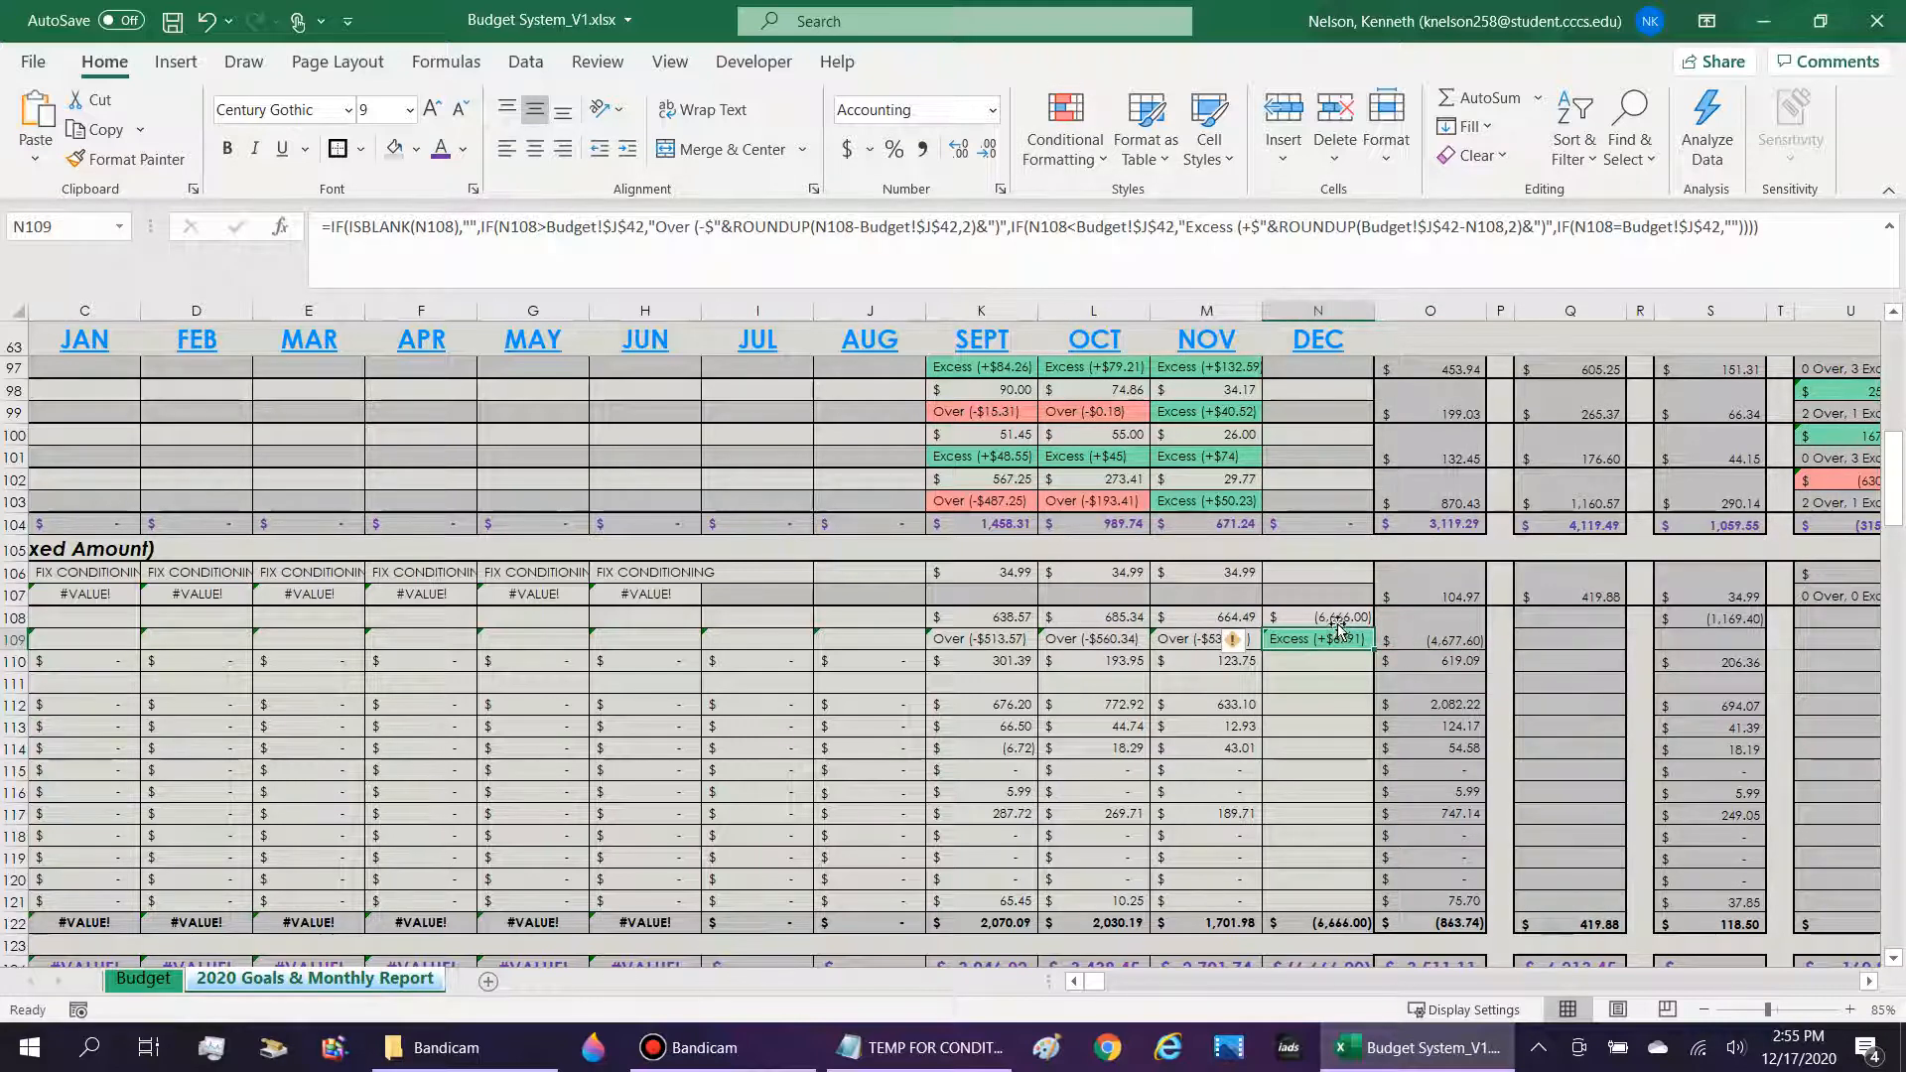
pyautogui.click(1341, 615)
pyautogui.press('BackSpace')
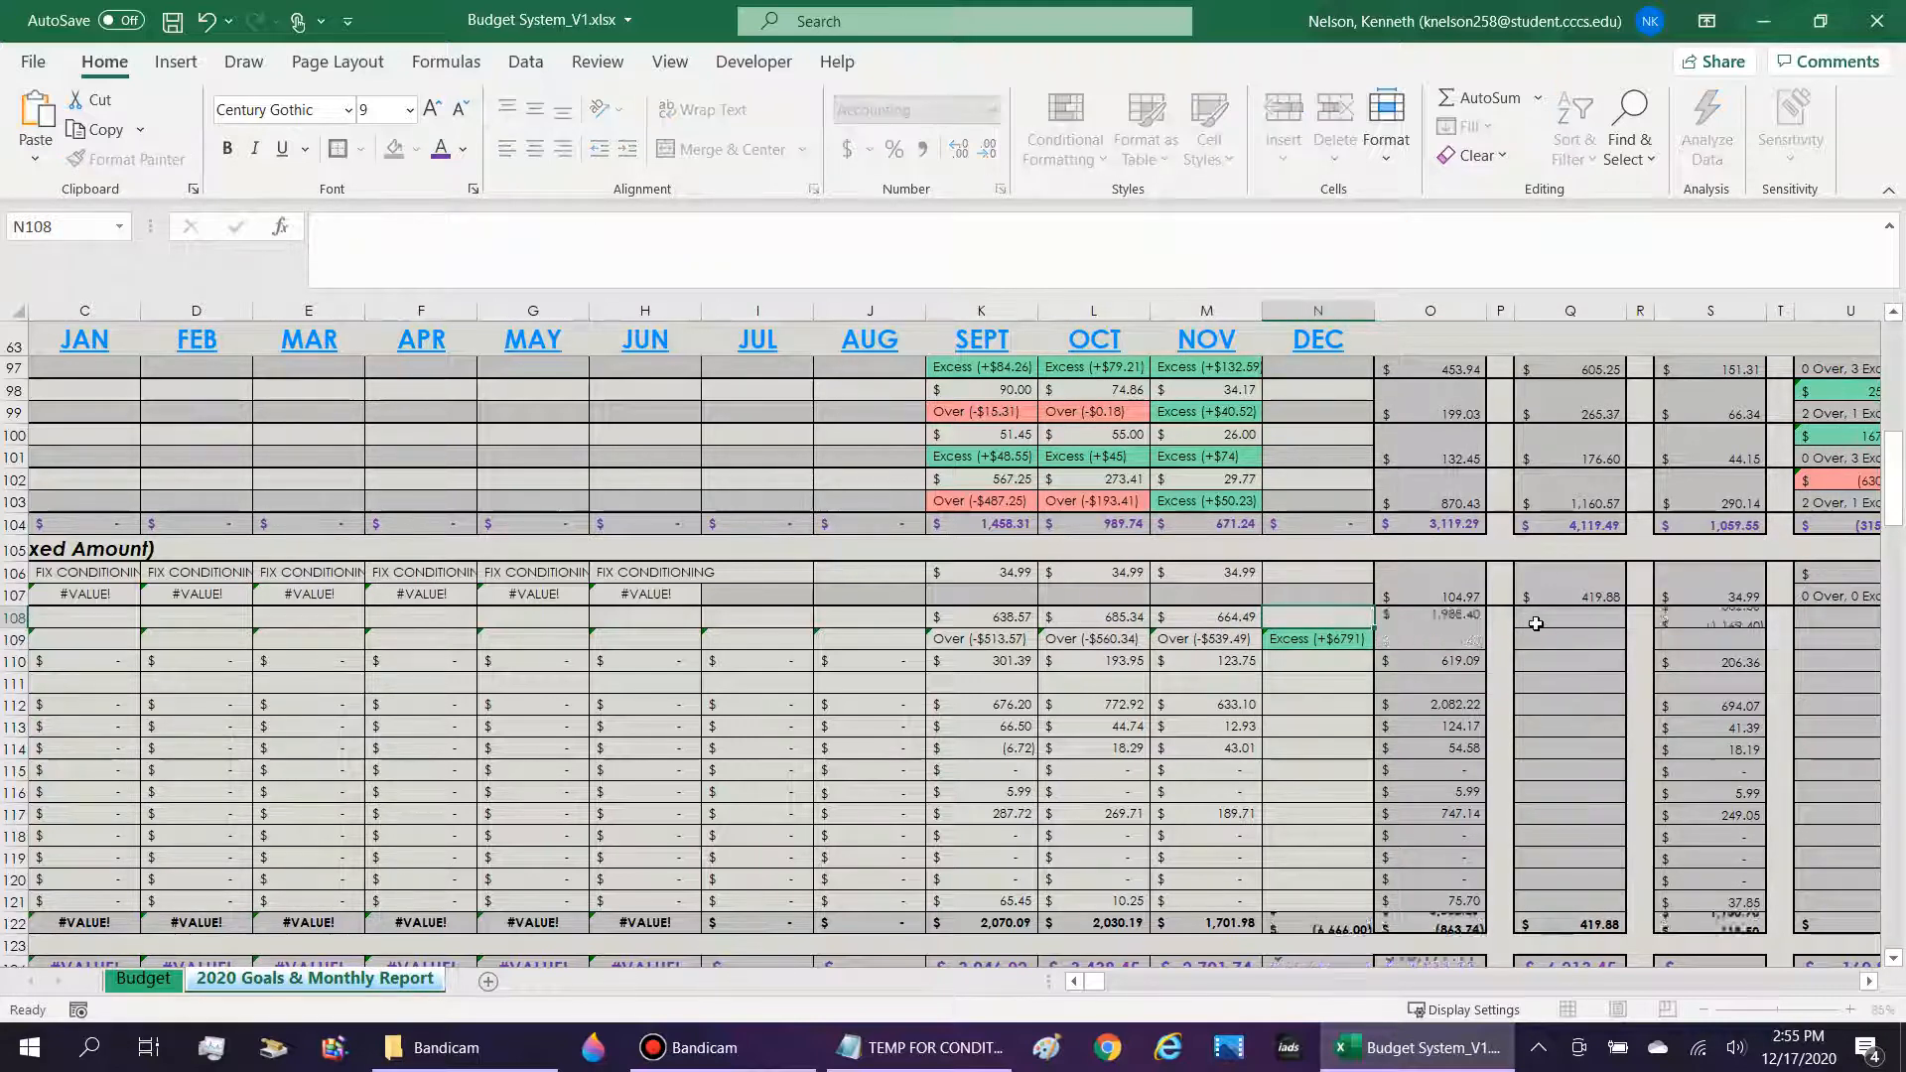
pyautogui.press('Return')
pyautogui.click(1417, 627)
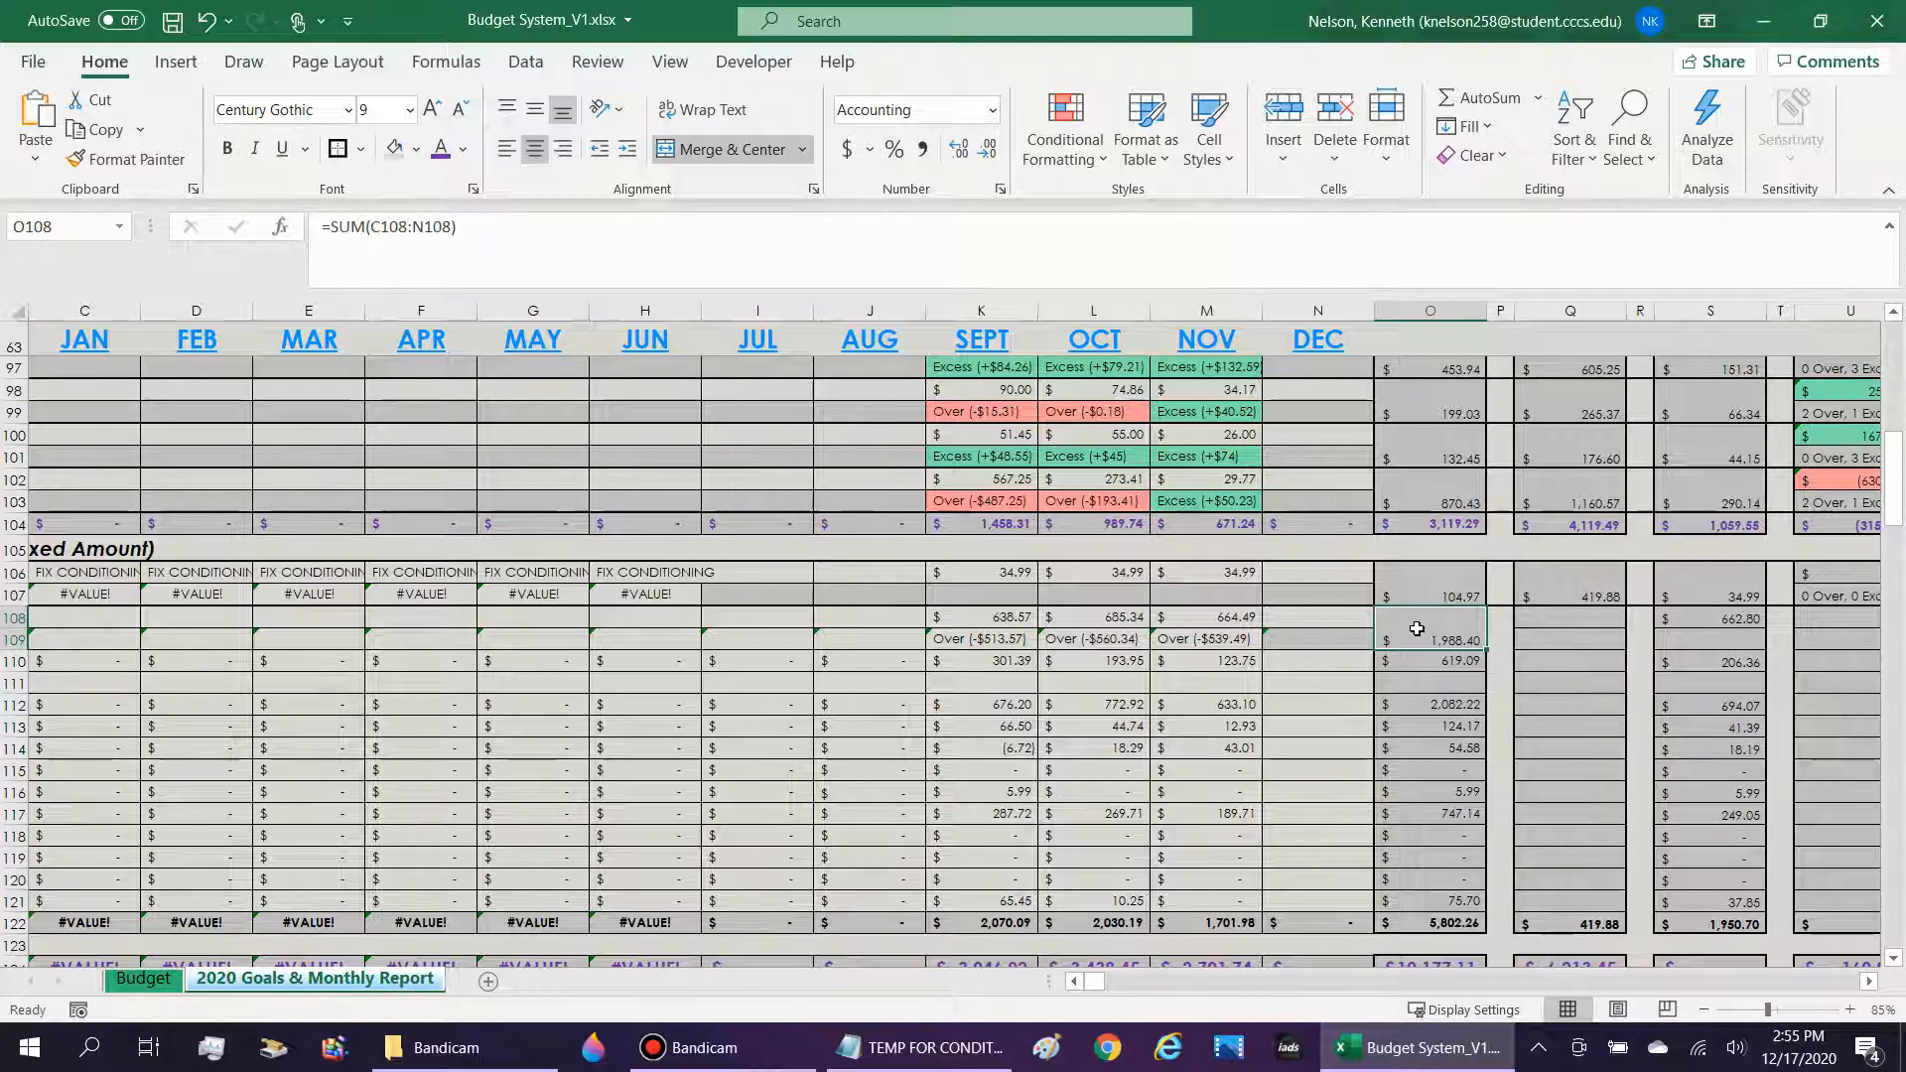
pyautogui.press('Left')
pyautogui.press('Right')
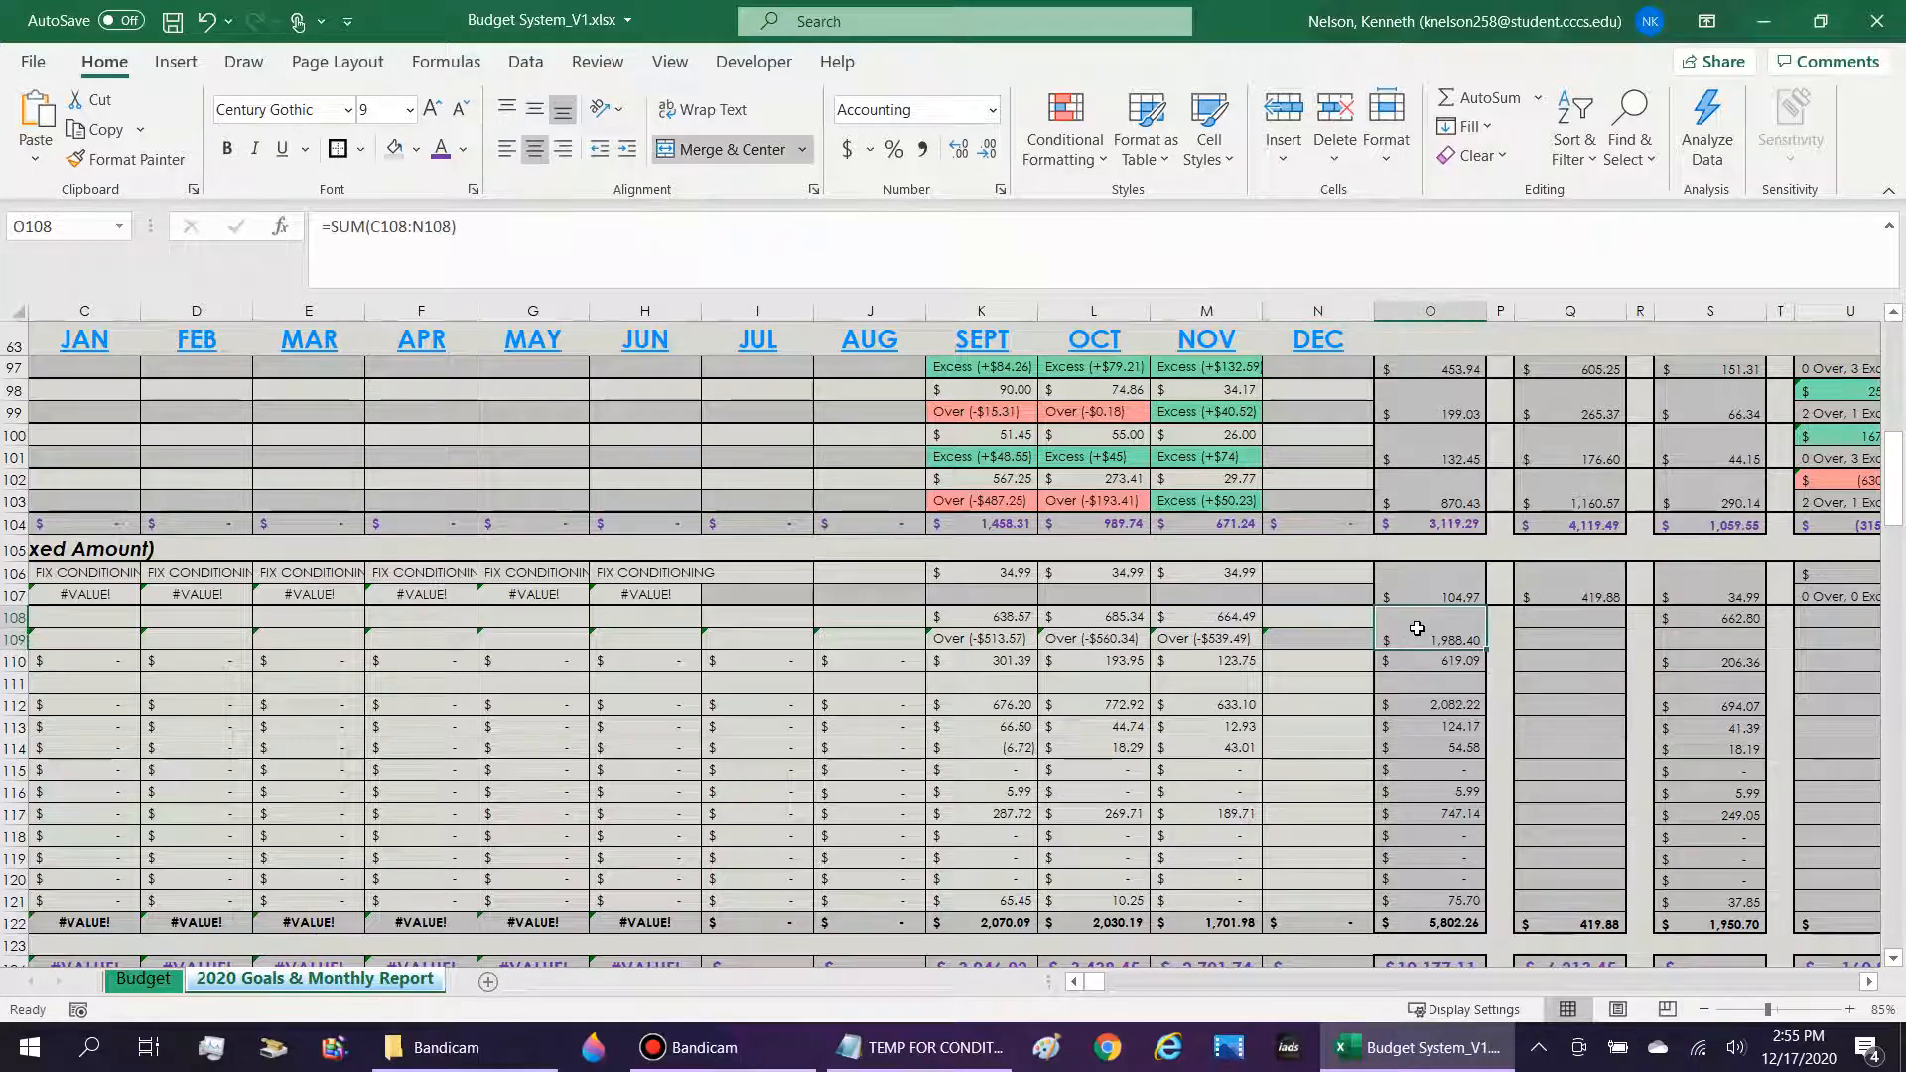
# Examine the Cell phone over/excess formula in M99 and the Budget Change Log section with its title formula in B221.
pyautogui.scroll(2, 1405, 650)
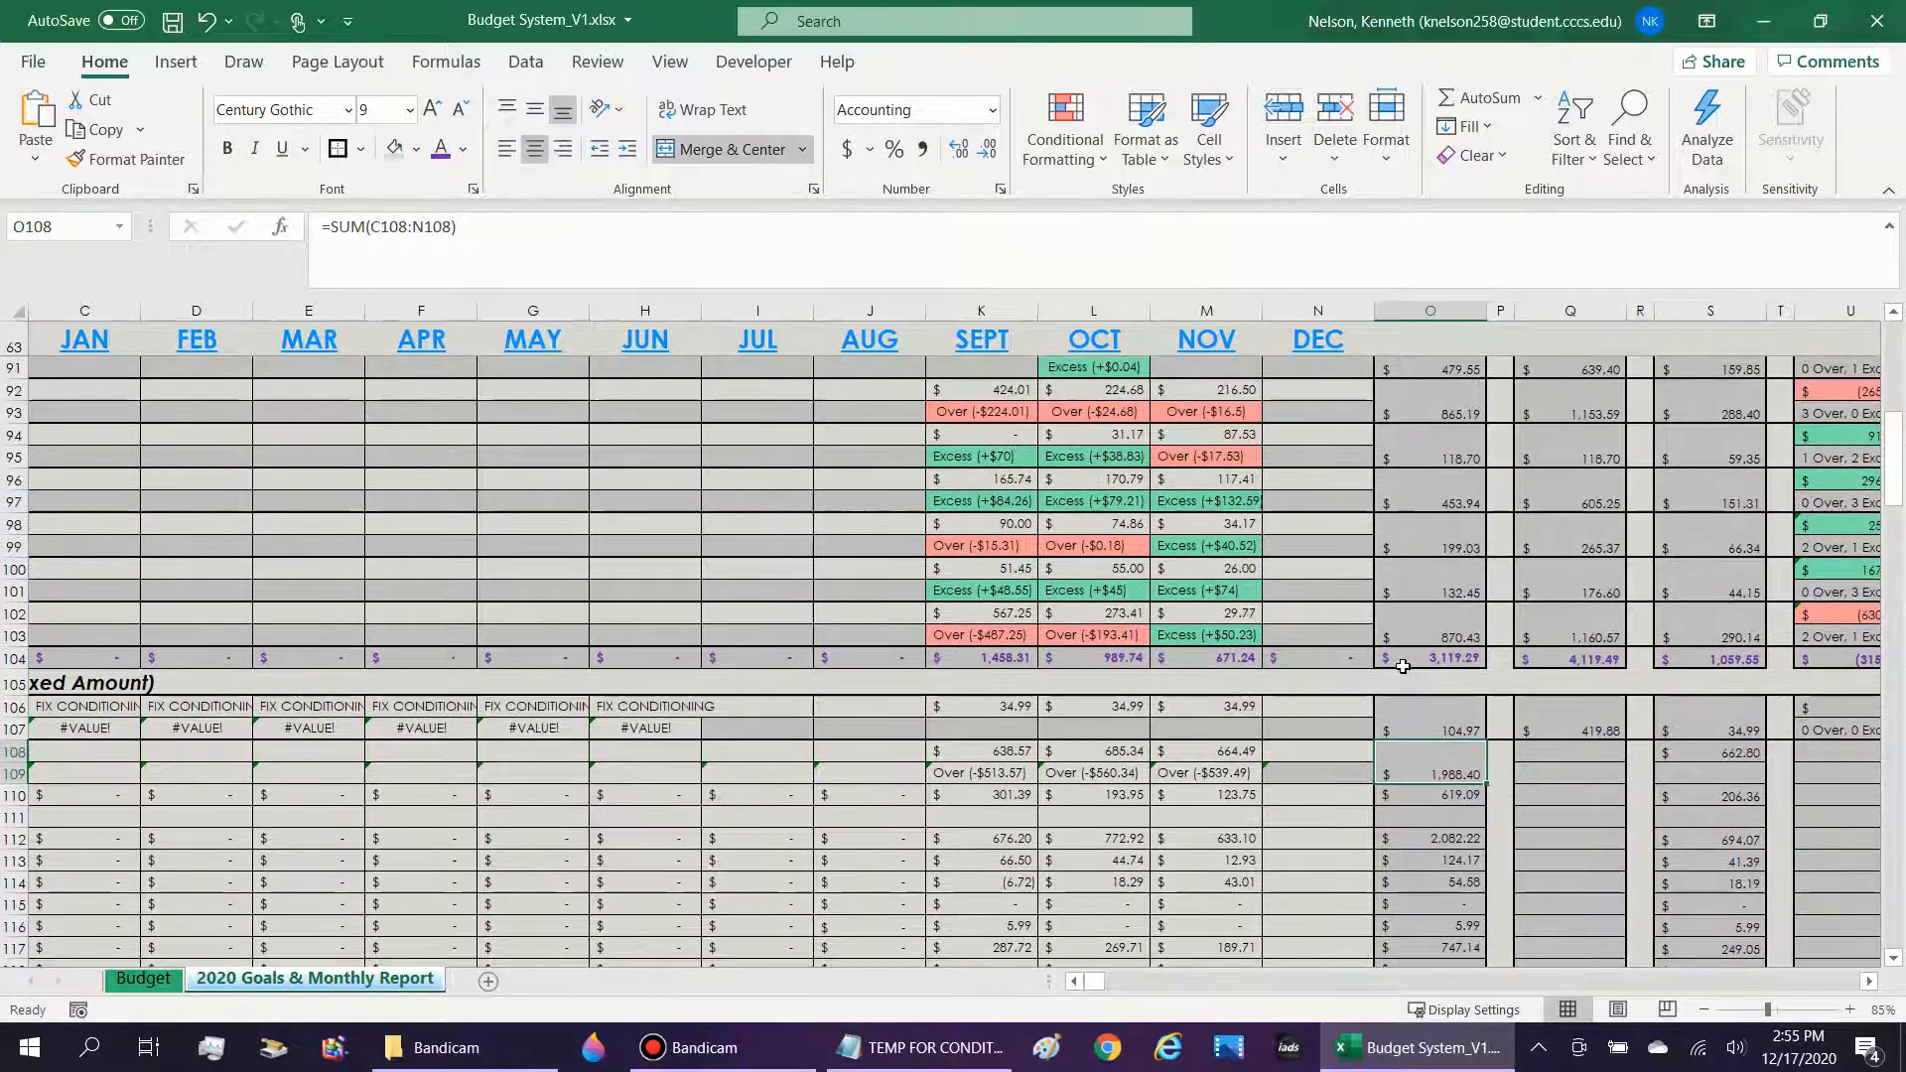
pyautogui.click(1219, 547)
pyautogui.moveTo(970, 226); pyautogui.dragTo(689, 255)
pyautogui.press('Escape')
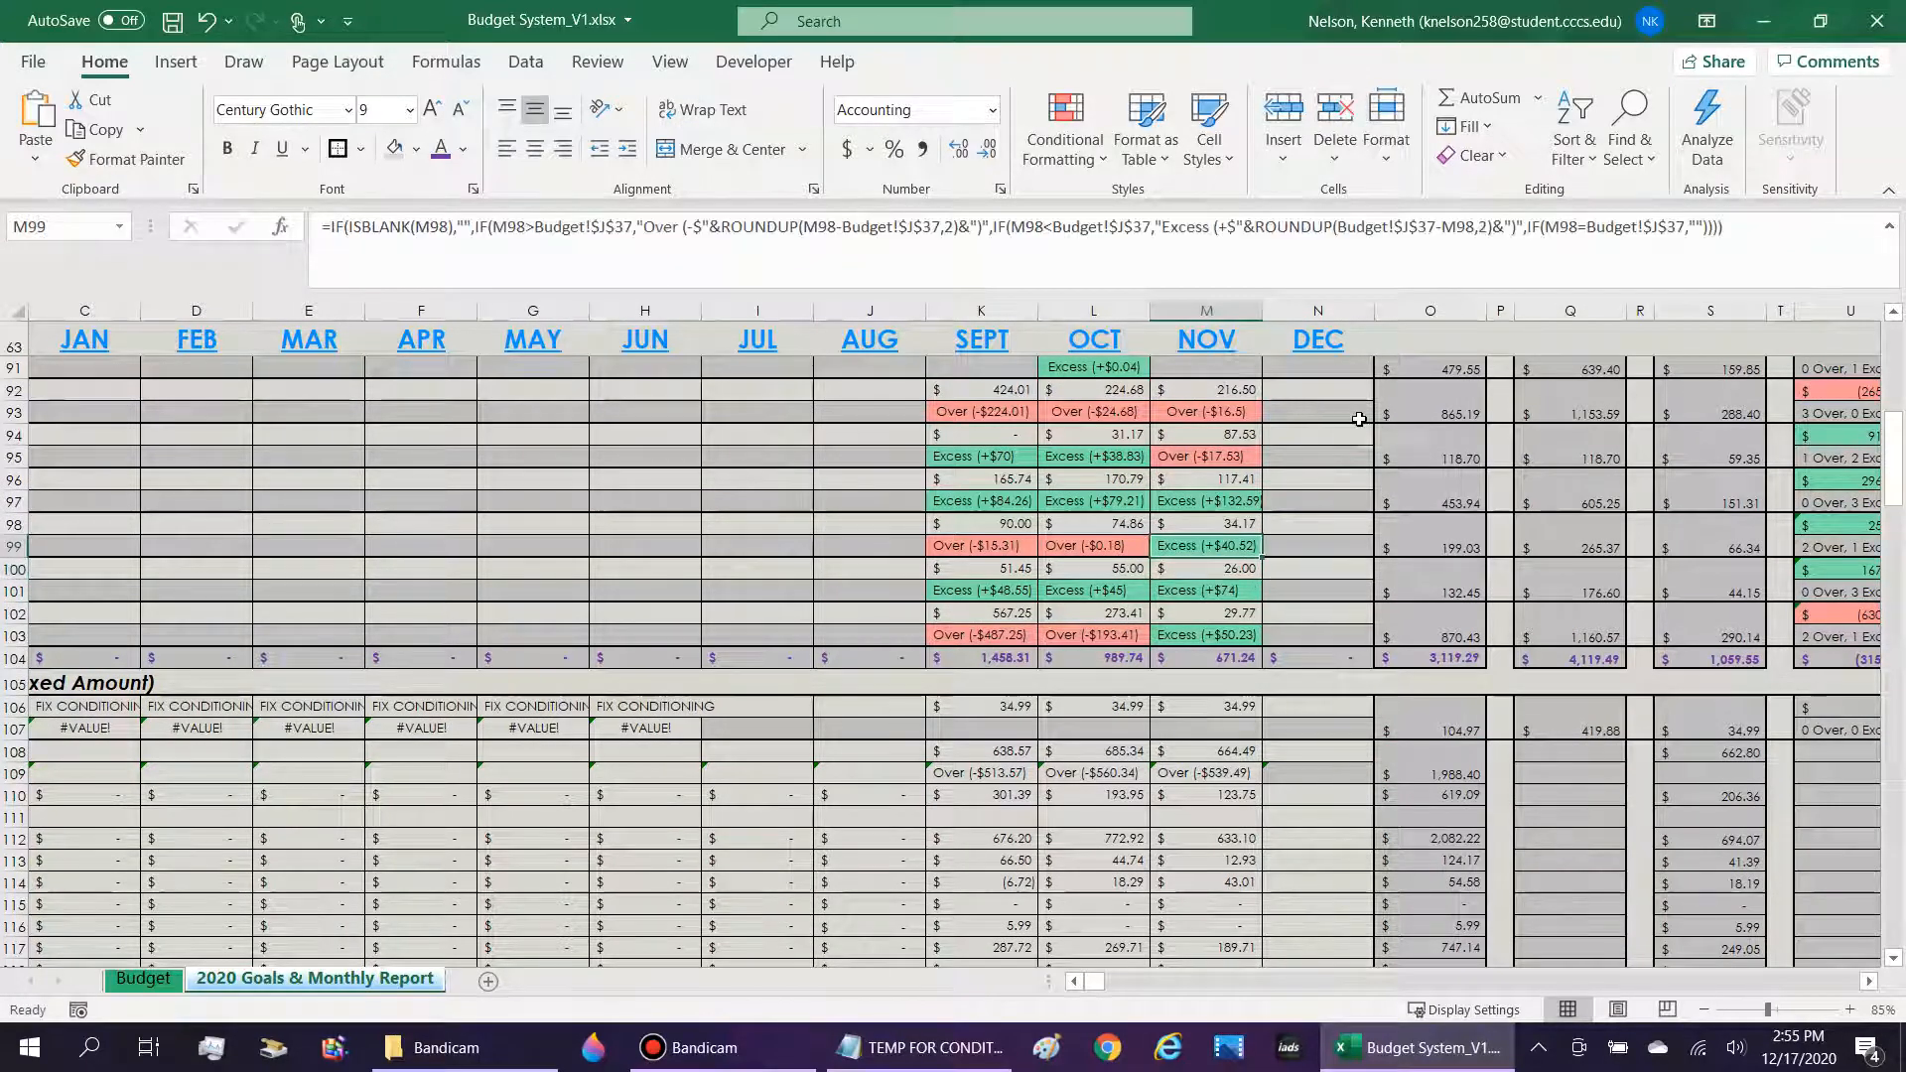
pyautogui.scroll(1, 1340, 532)
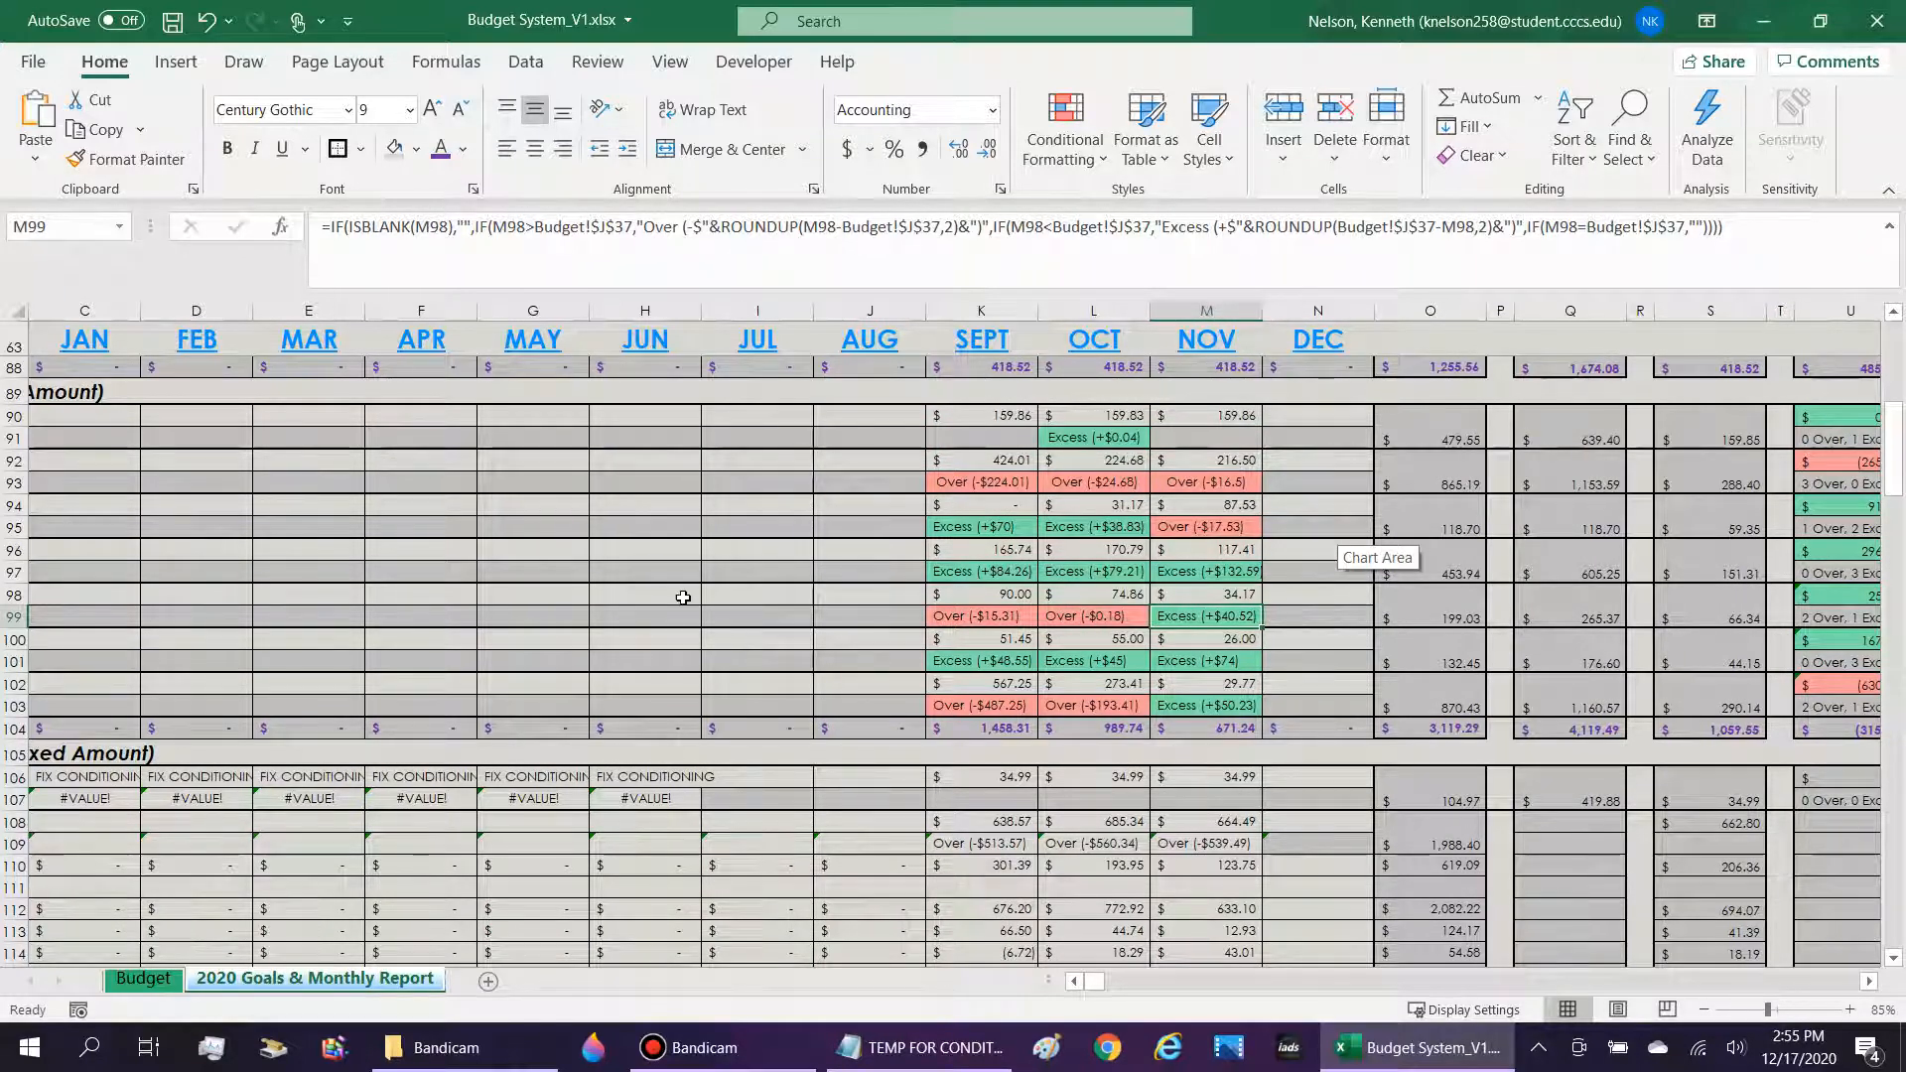
pyautogui.scroll(-6, 941, 629)
pyautogui.moveTo(1895, 528); pyautogui.dragTo(1901, 841)
pyautogui.click(1075, 983)
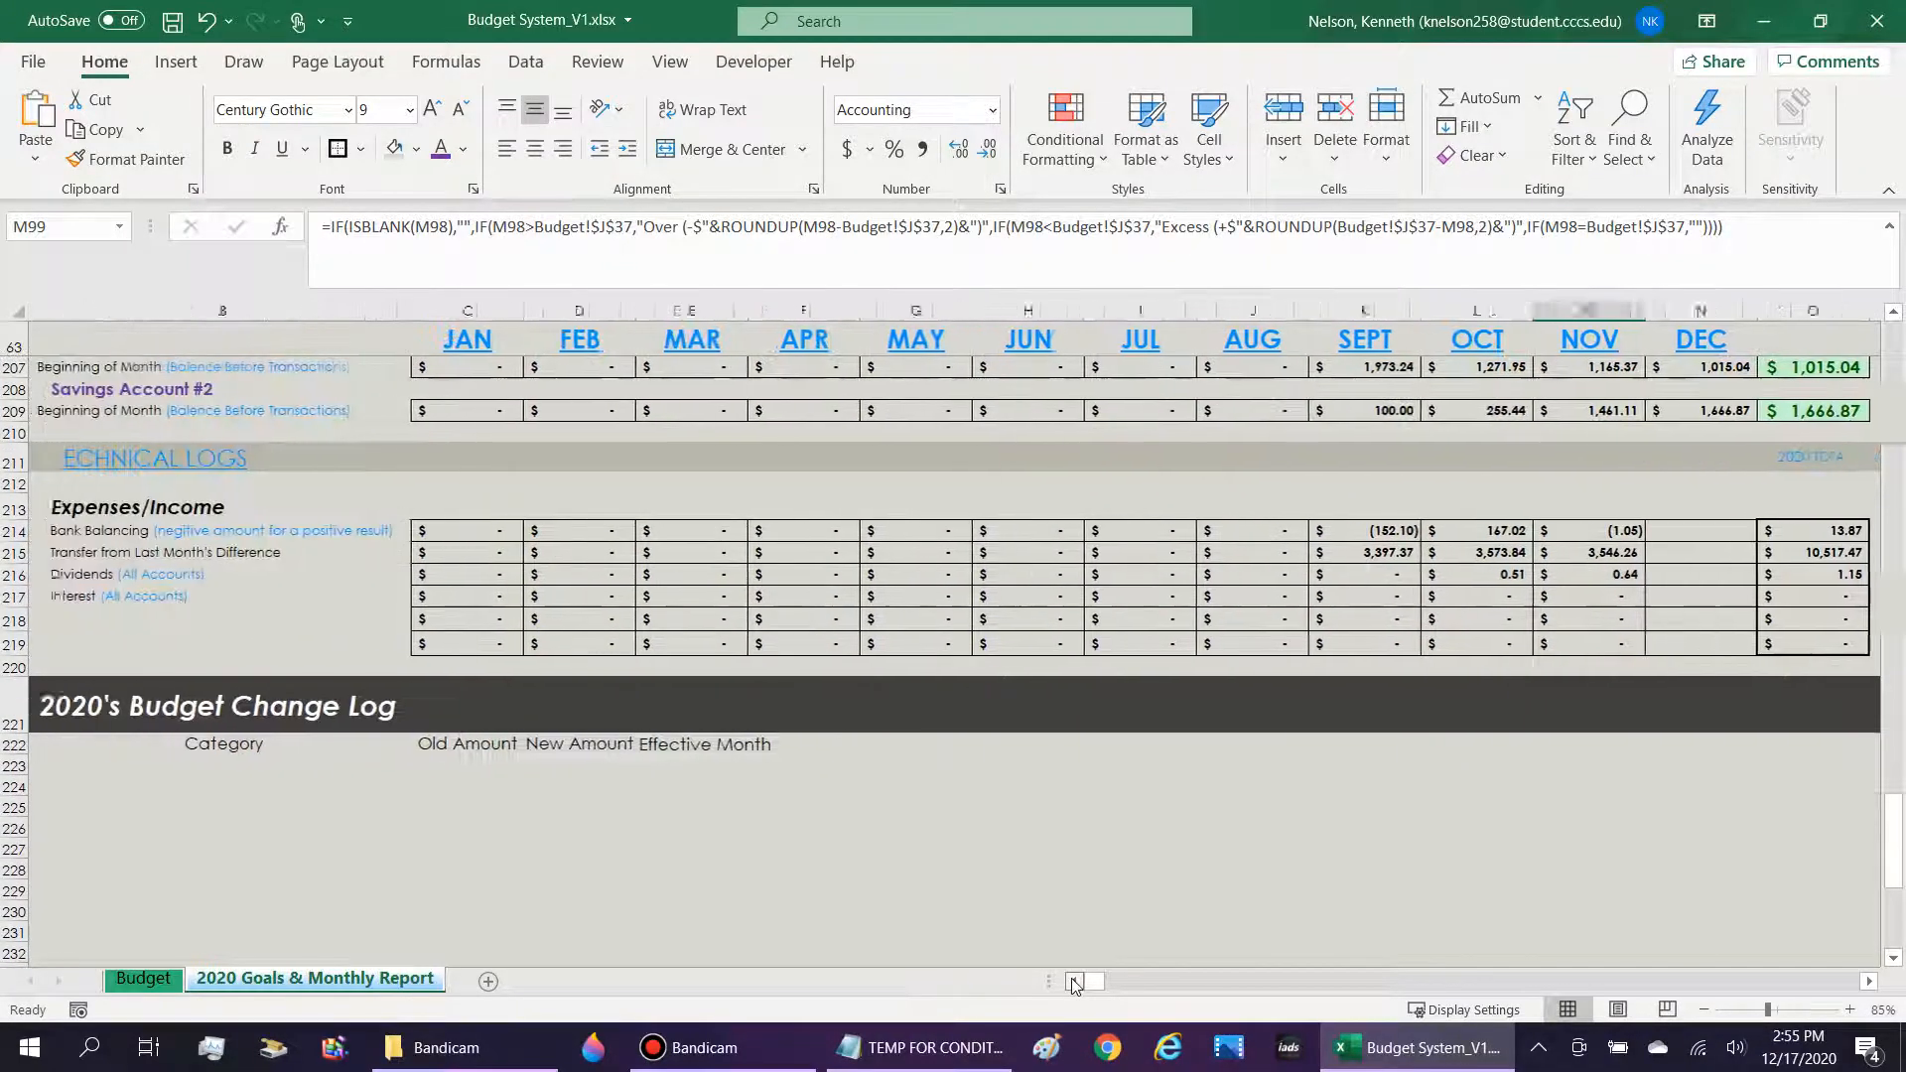
pyautogui.scroll(-2, 466, 650)
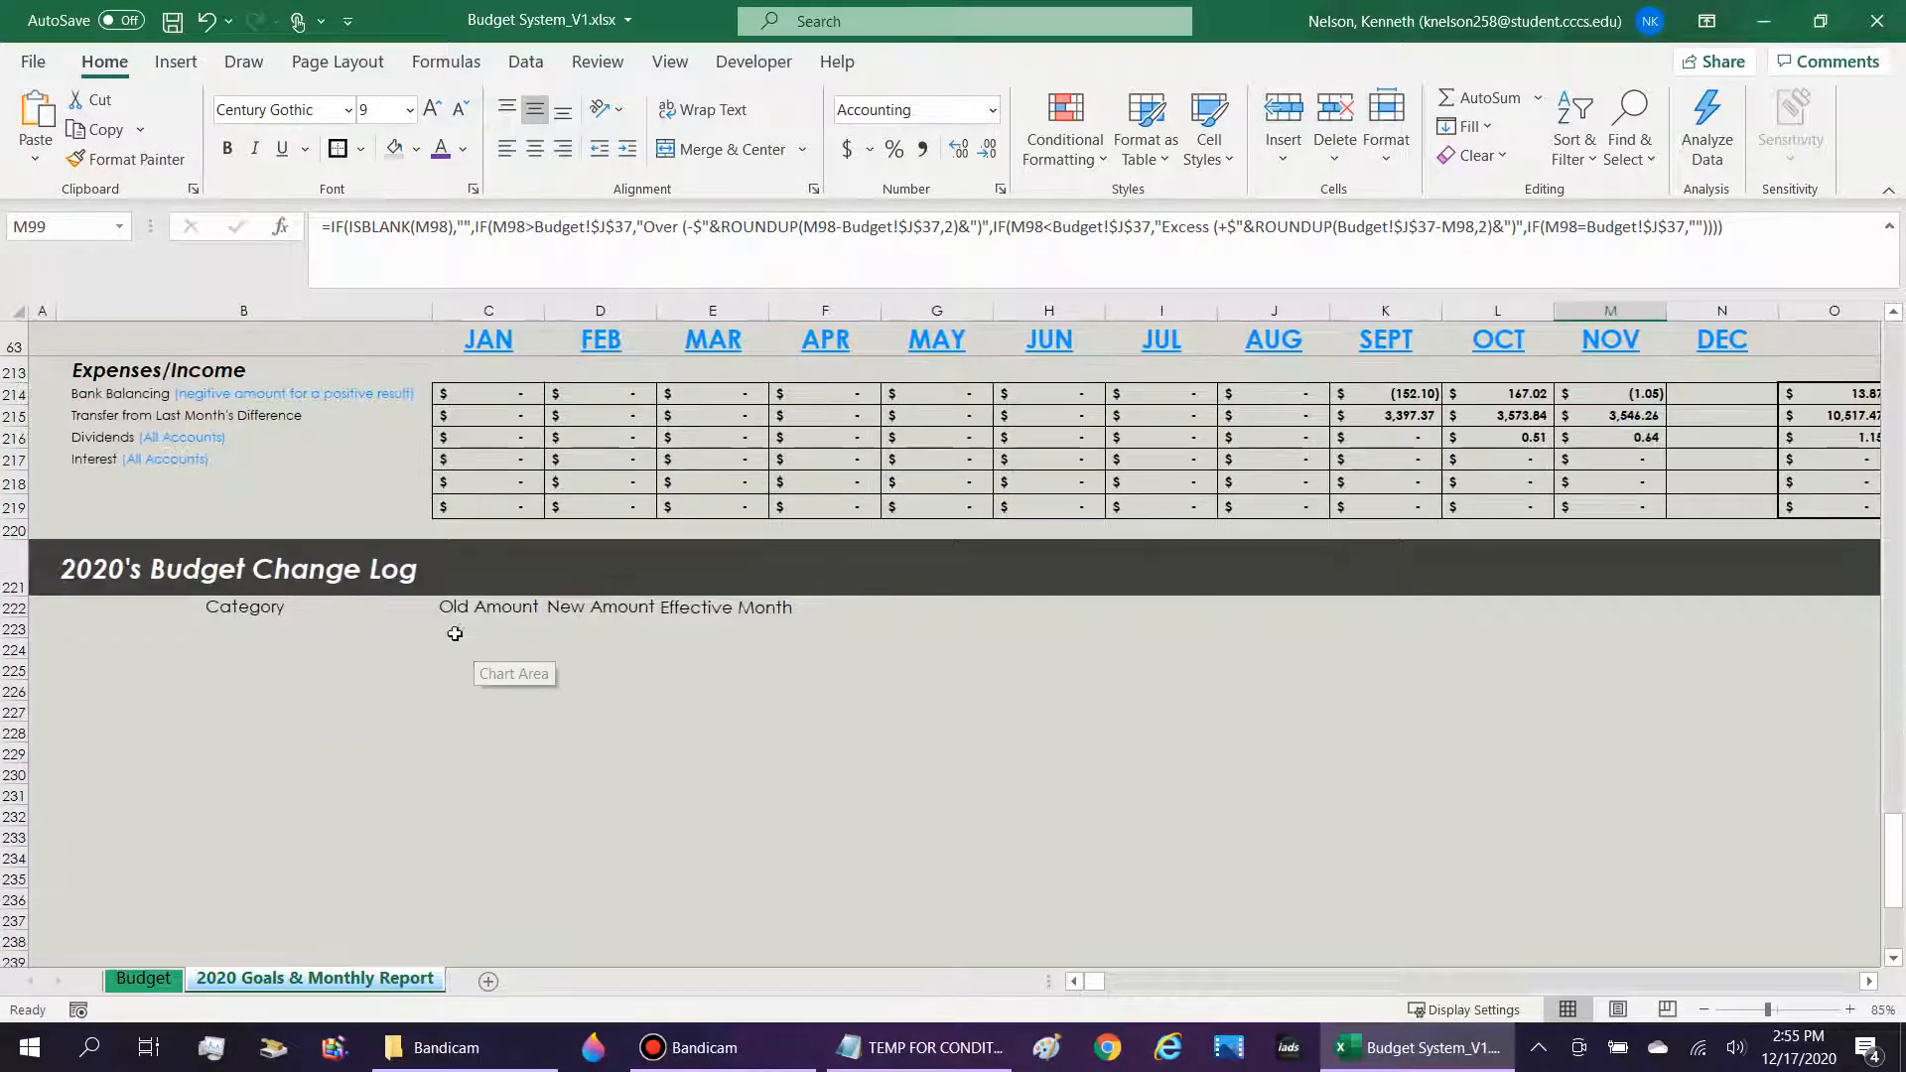
pyautogui.click(126, 564)
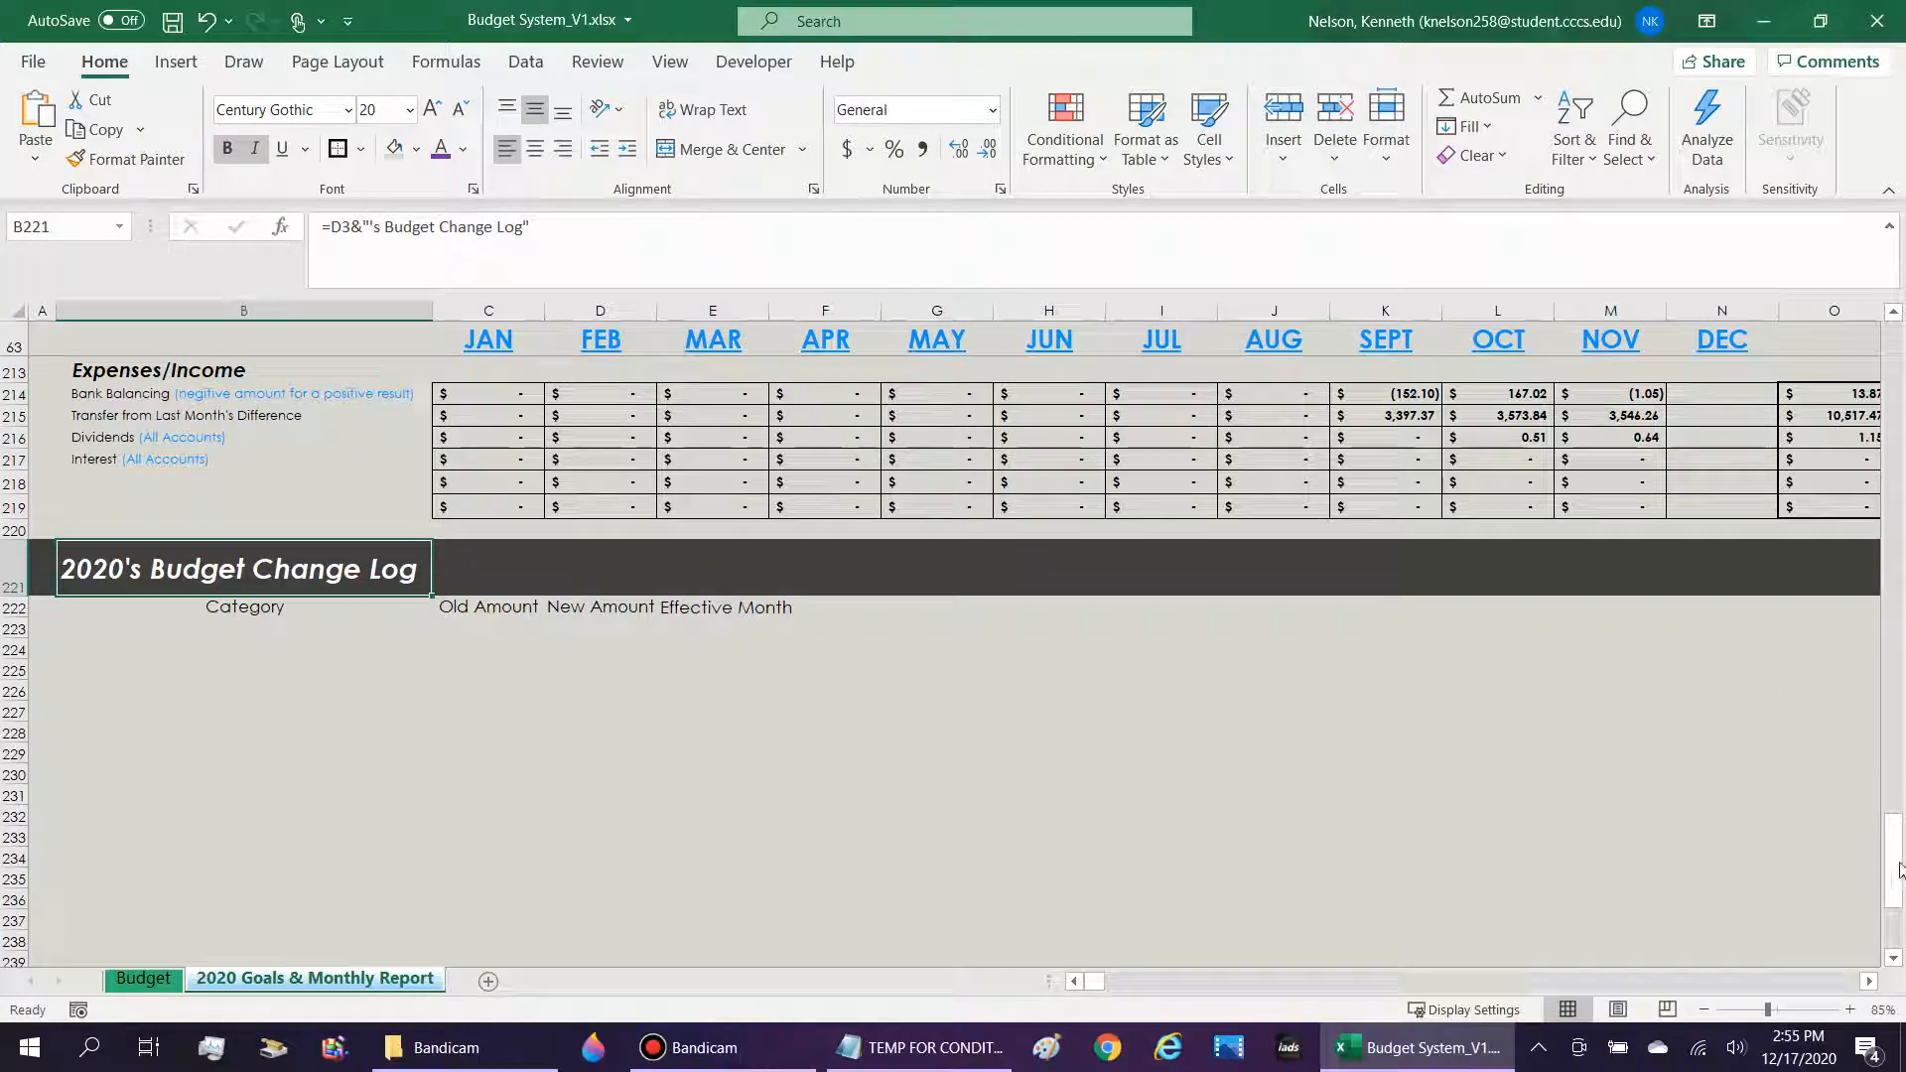
pyautogui.moveTo(1900, 870); pyautogui.dragTo(1900, 399)
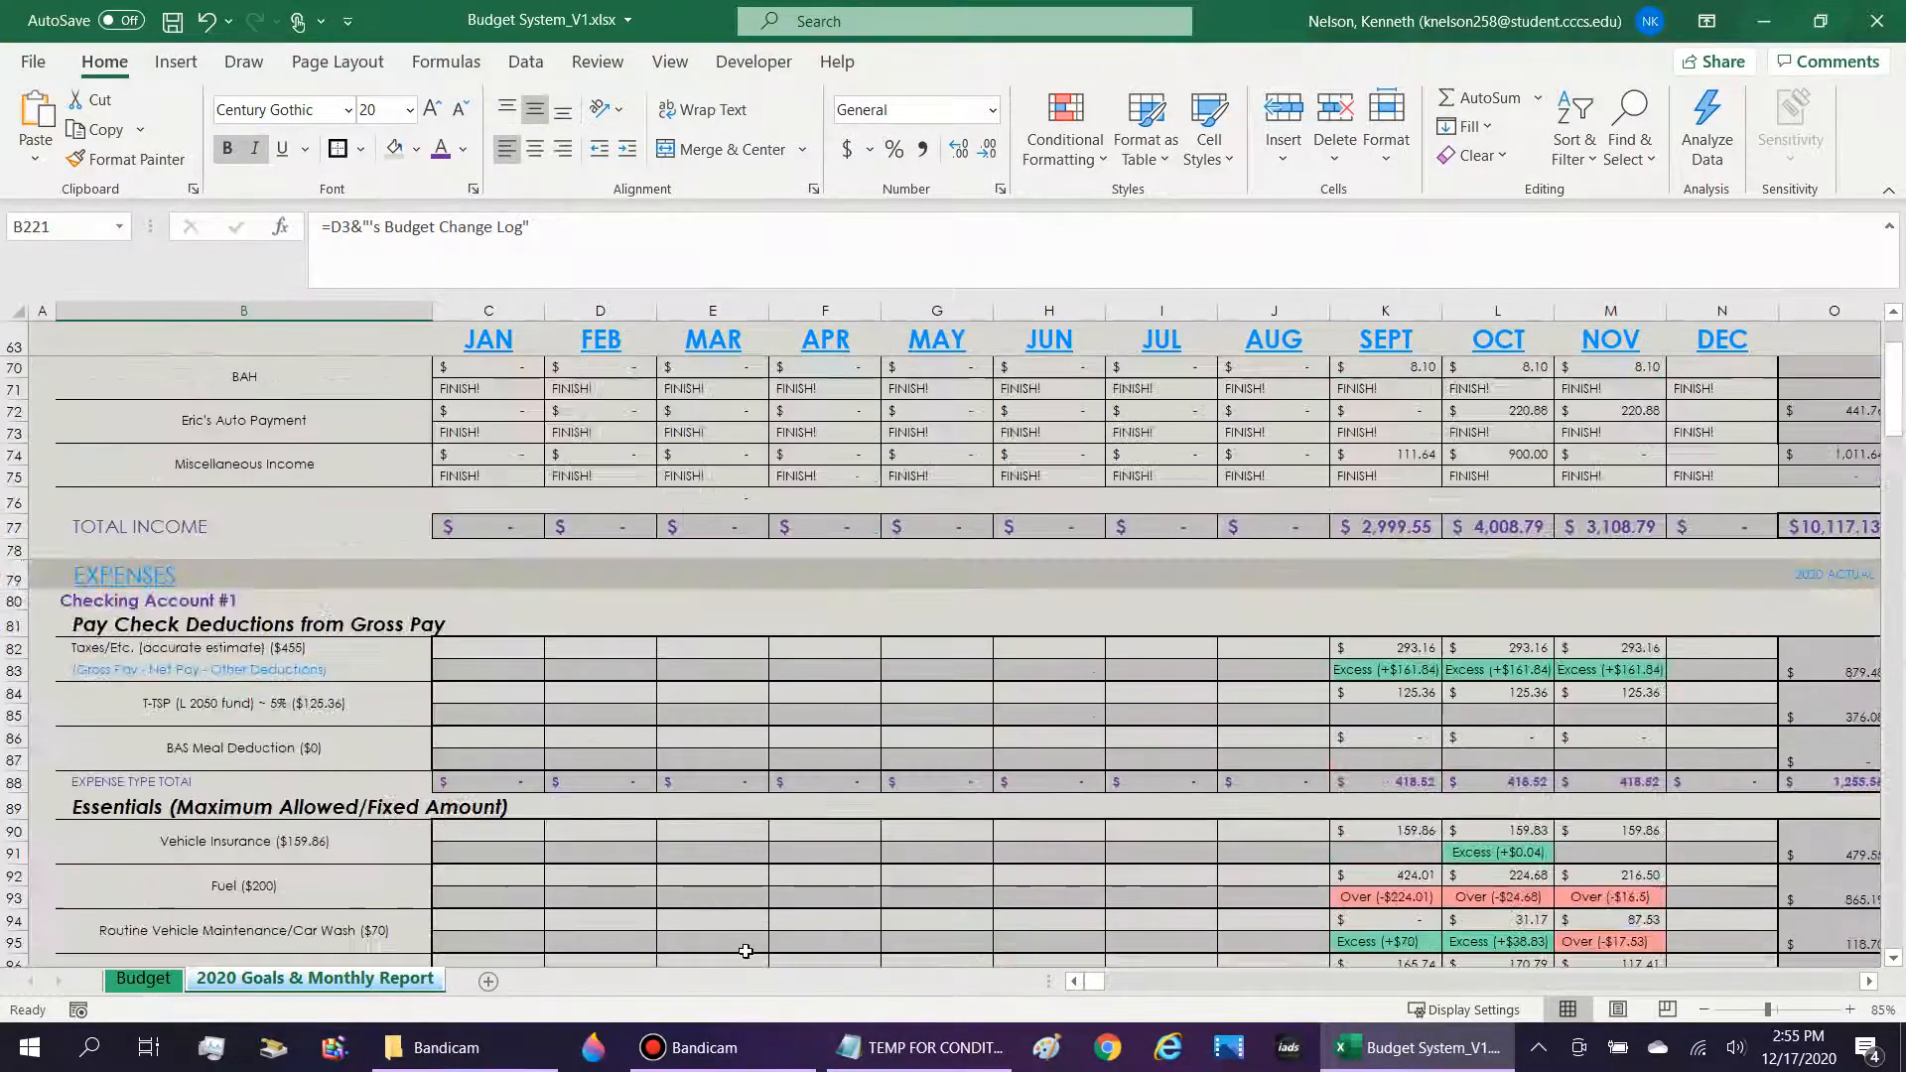
# Switch to the Budget sheet and review the monthly income amounts, the Cell phone amount and the last-updated month setting.
pyautogui.click(119, 980)
pyautogui.moveTo(873, 495); pyautogui.dragTo(896, 660)
pyautogui.moveTo(318, 402); pyautogui.dragTo(325, 339)
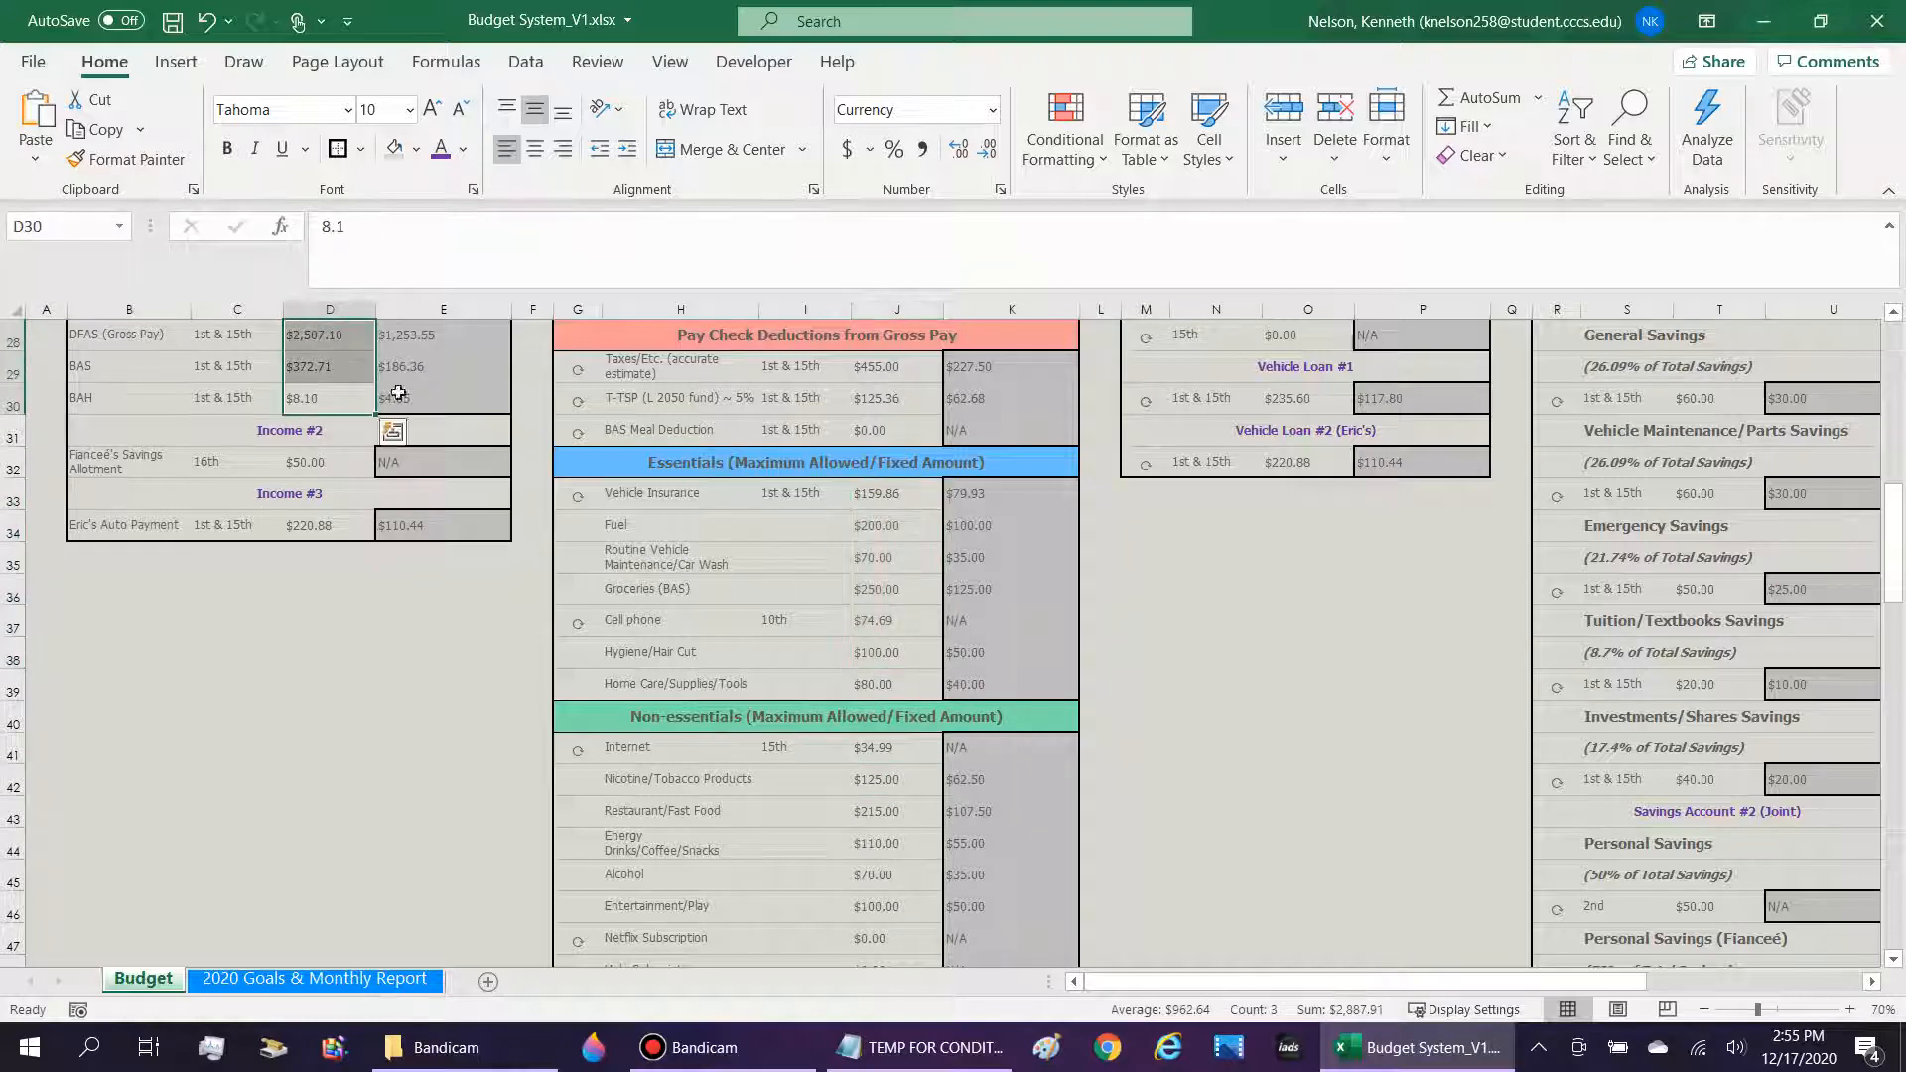
pyautogui.click(875, 613)
pyautogui.scroll(9, 890, 621)
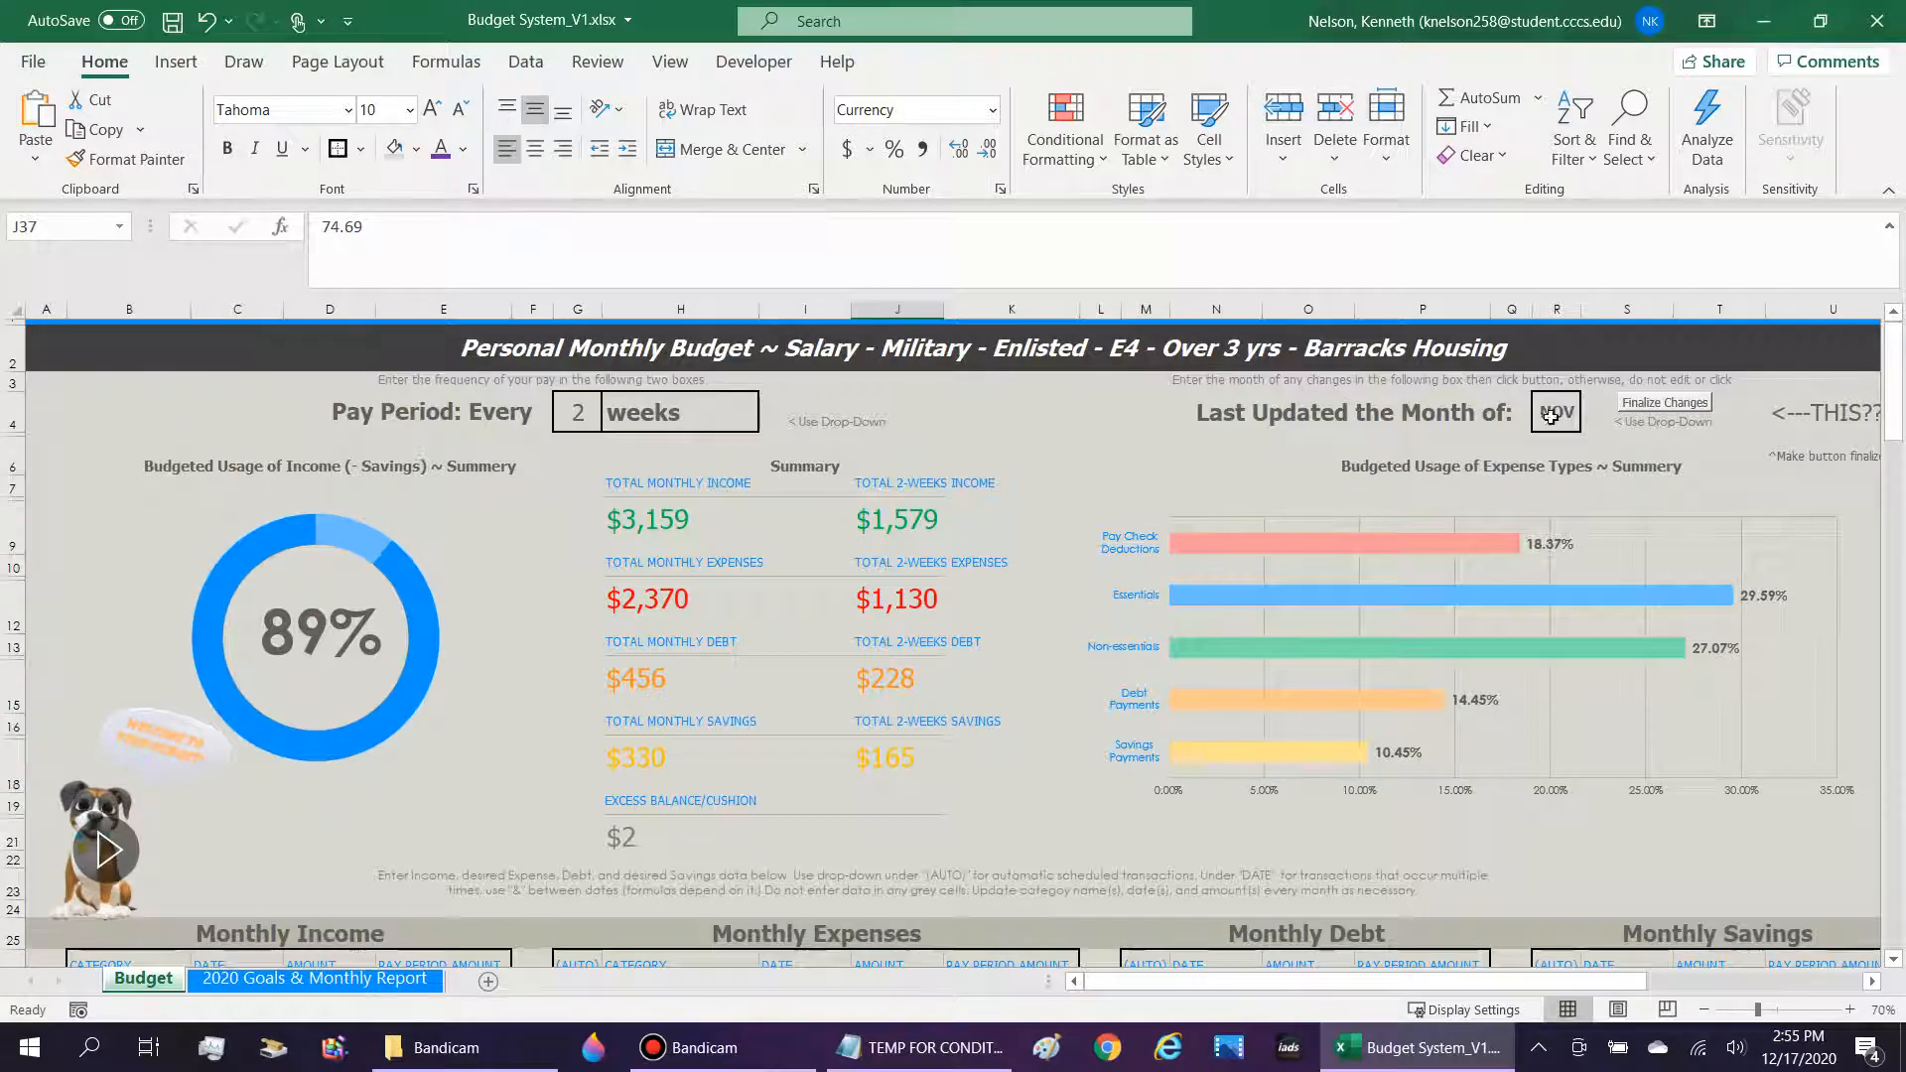
pyautogui.scroll(-6, 1074, 828)
pyautogui.scroll(6, 1072, 804)
# Set the Budget sheet's last updated month to DEC and try to run Finalize Changes.
pyautogui.click(1557, 412)
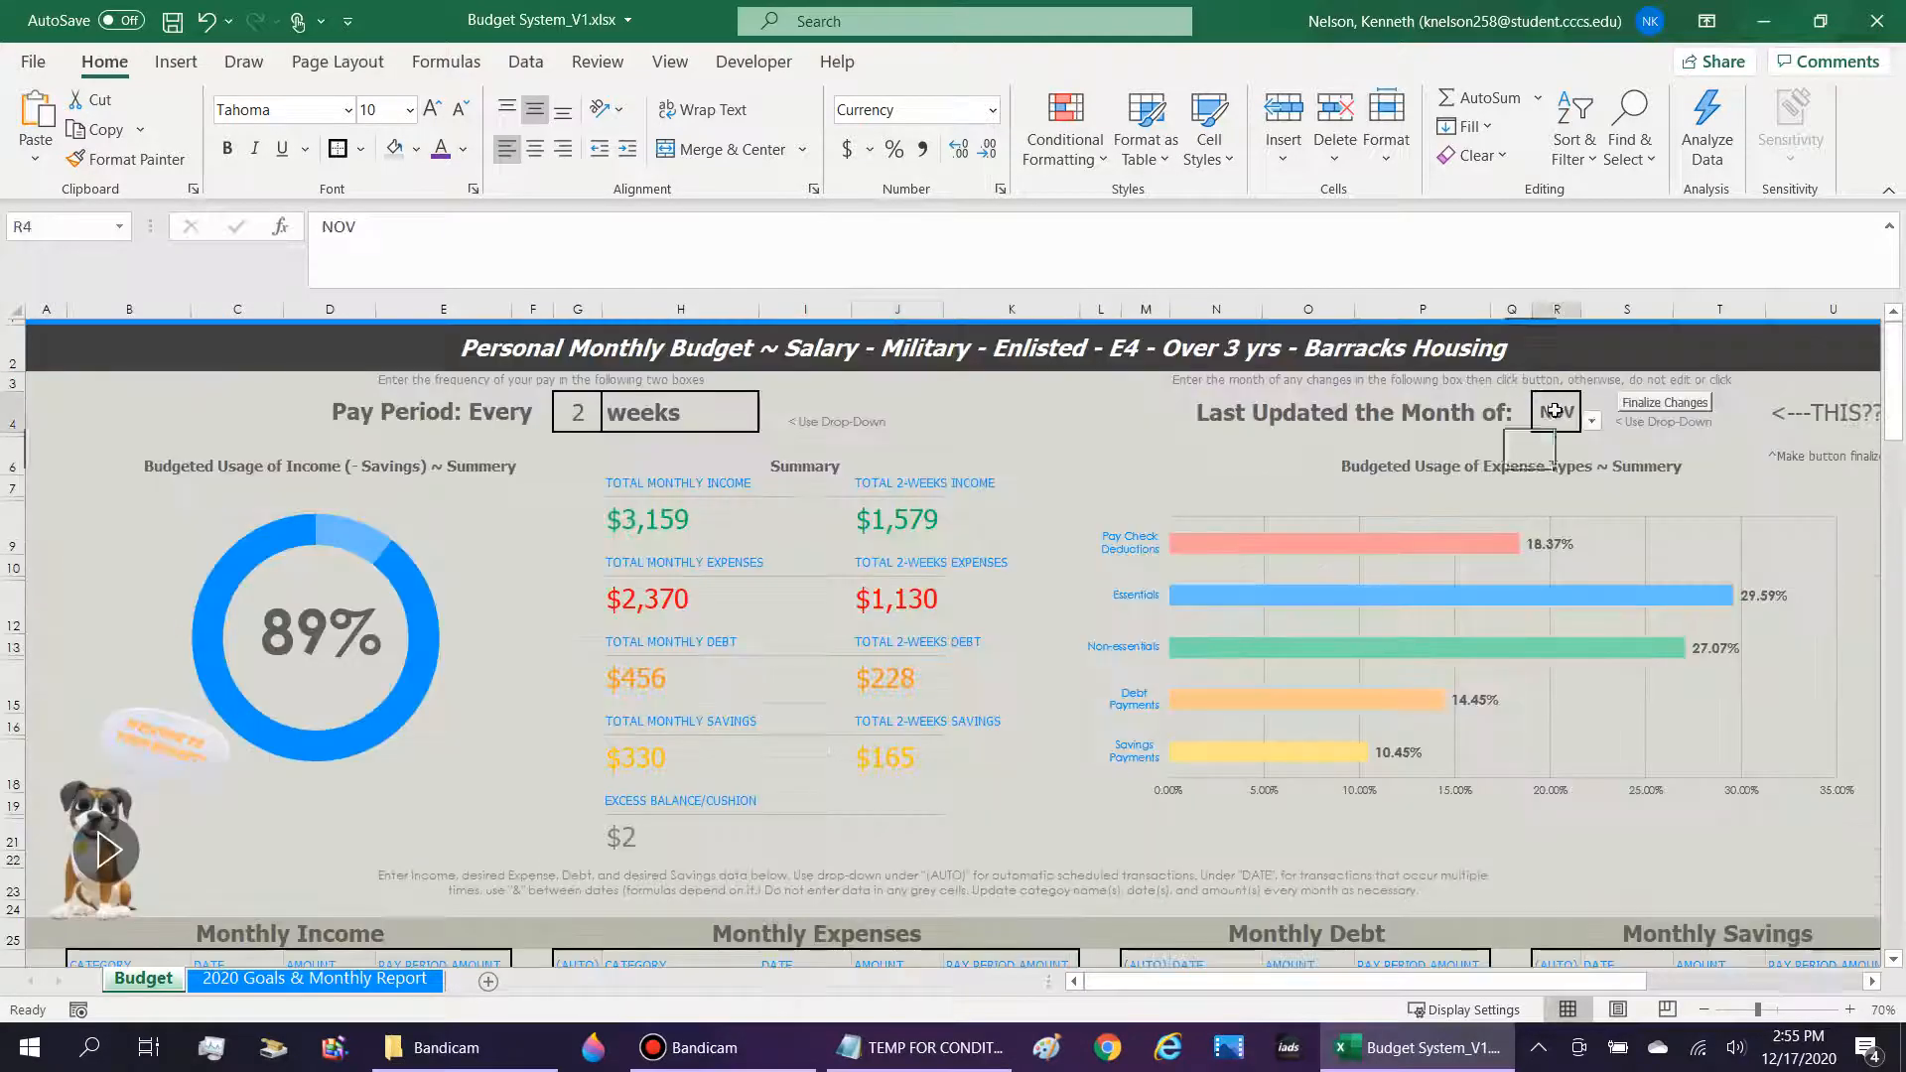
pyautogui.click(1591, 420)
pyautogui.click(1554, 522)
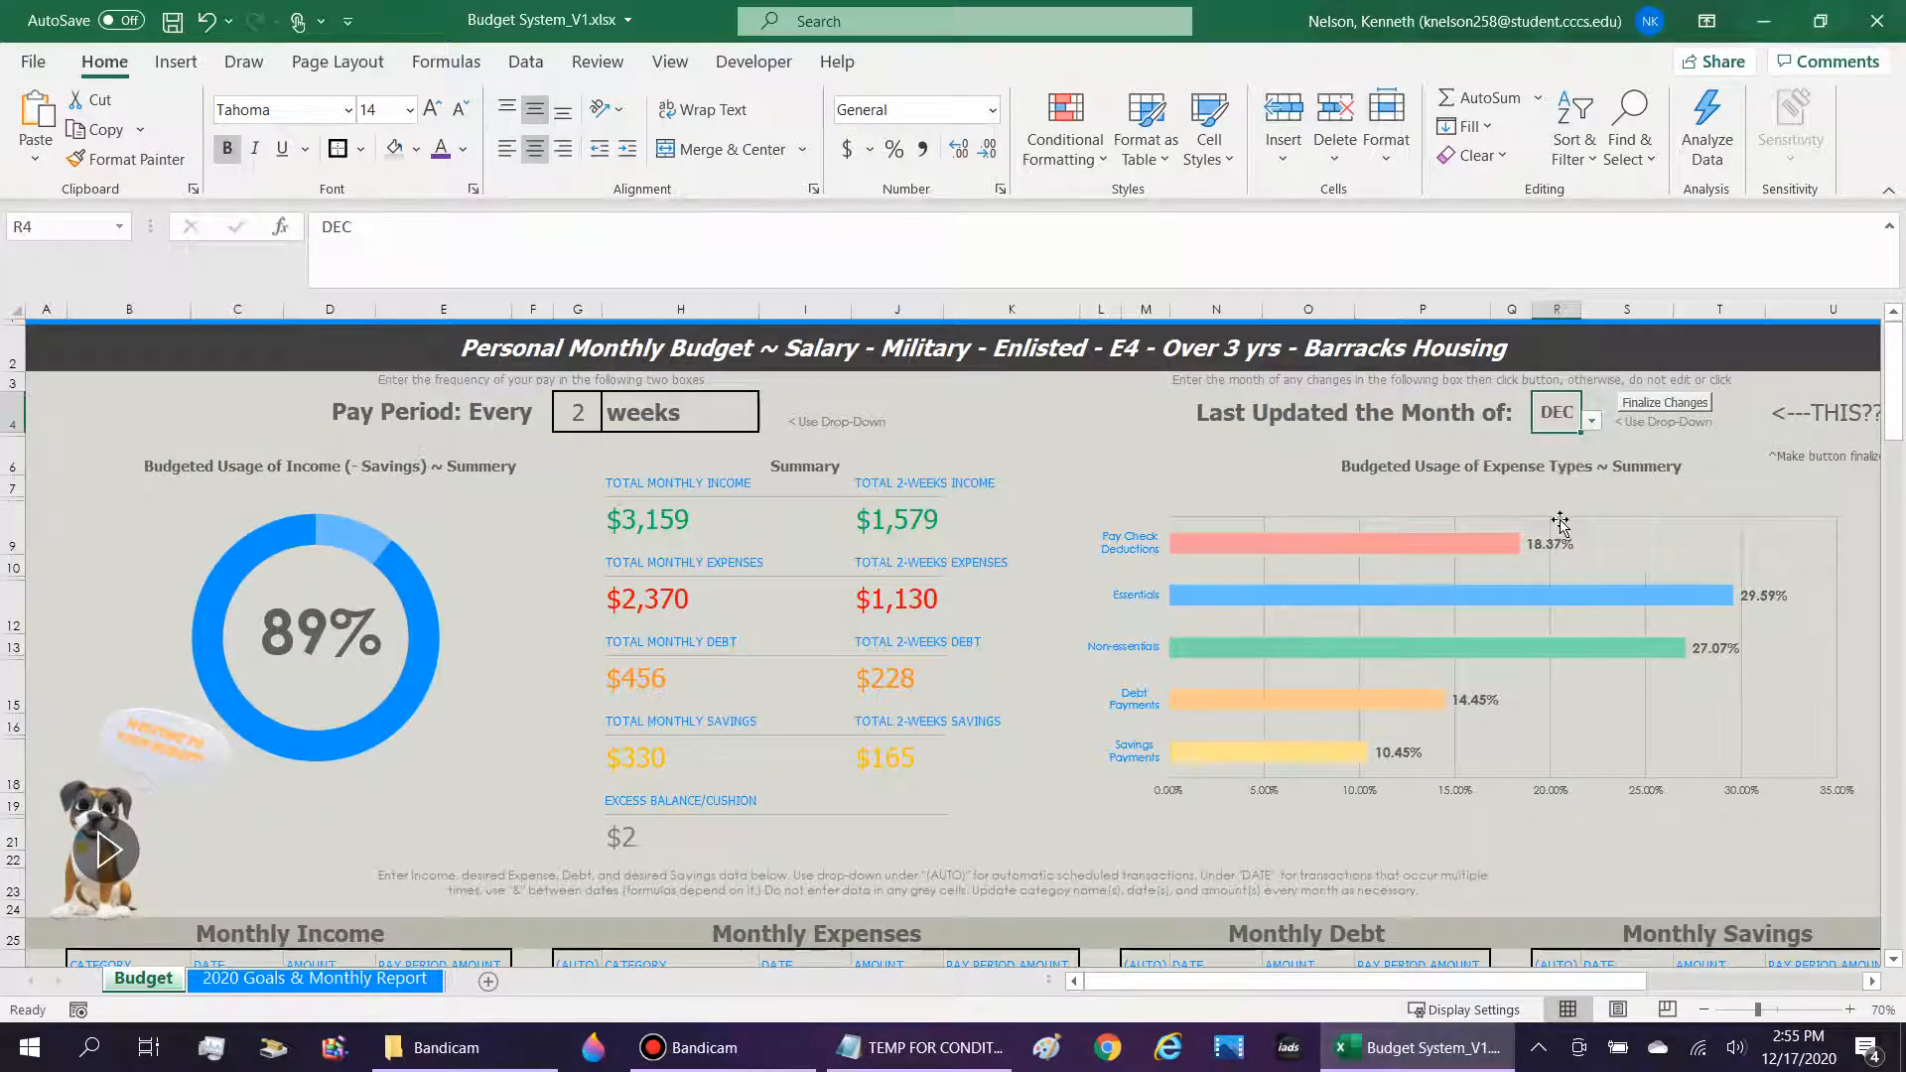
pyautogui.click(1675, 405)
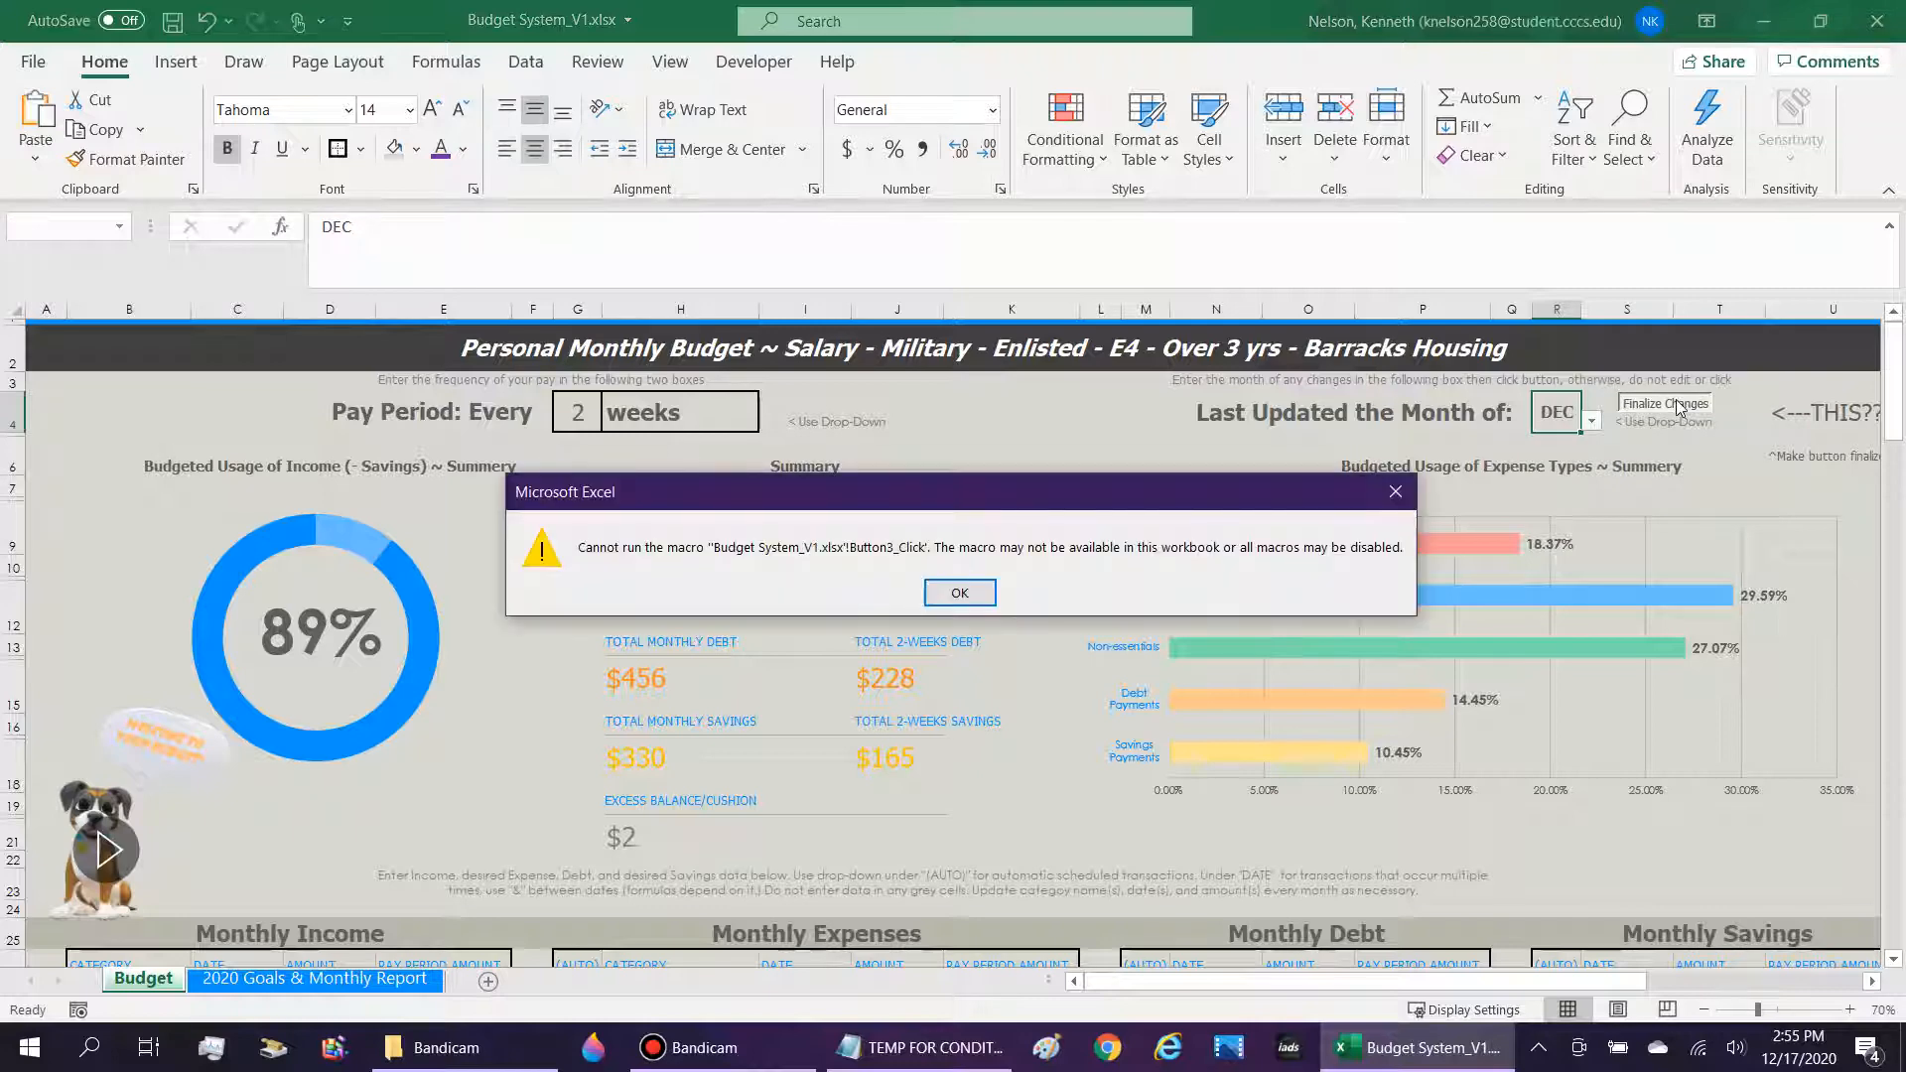
pyautogui.click(977, 594)
pyautogui.click(986, 605)
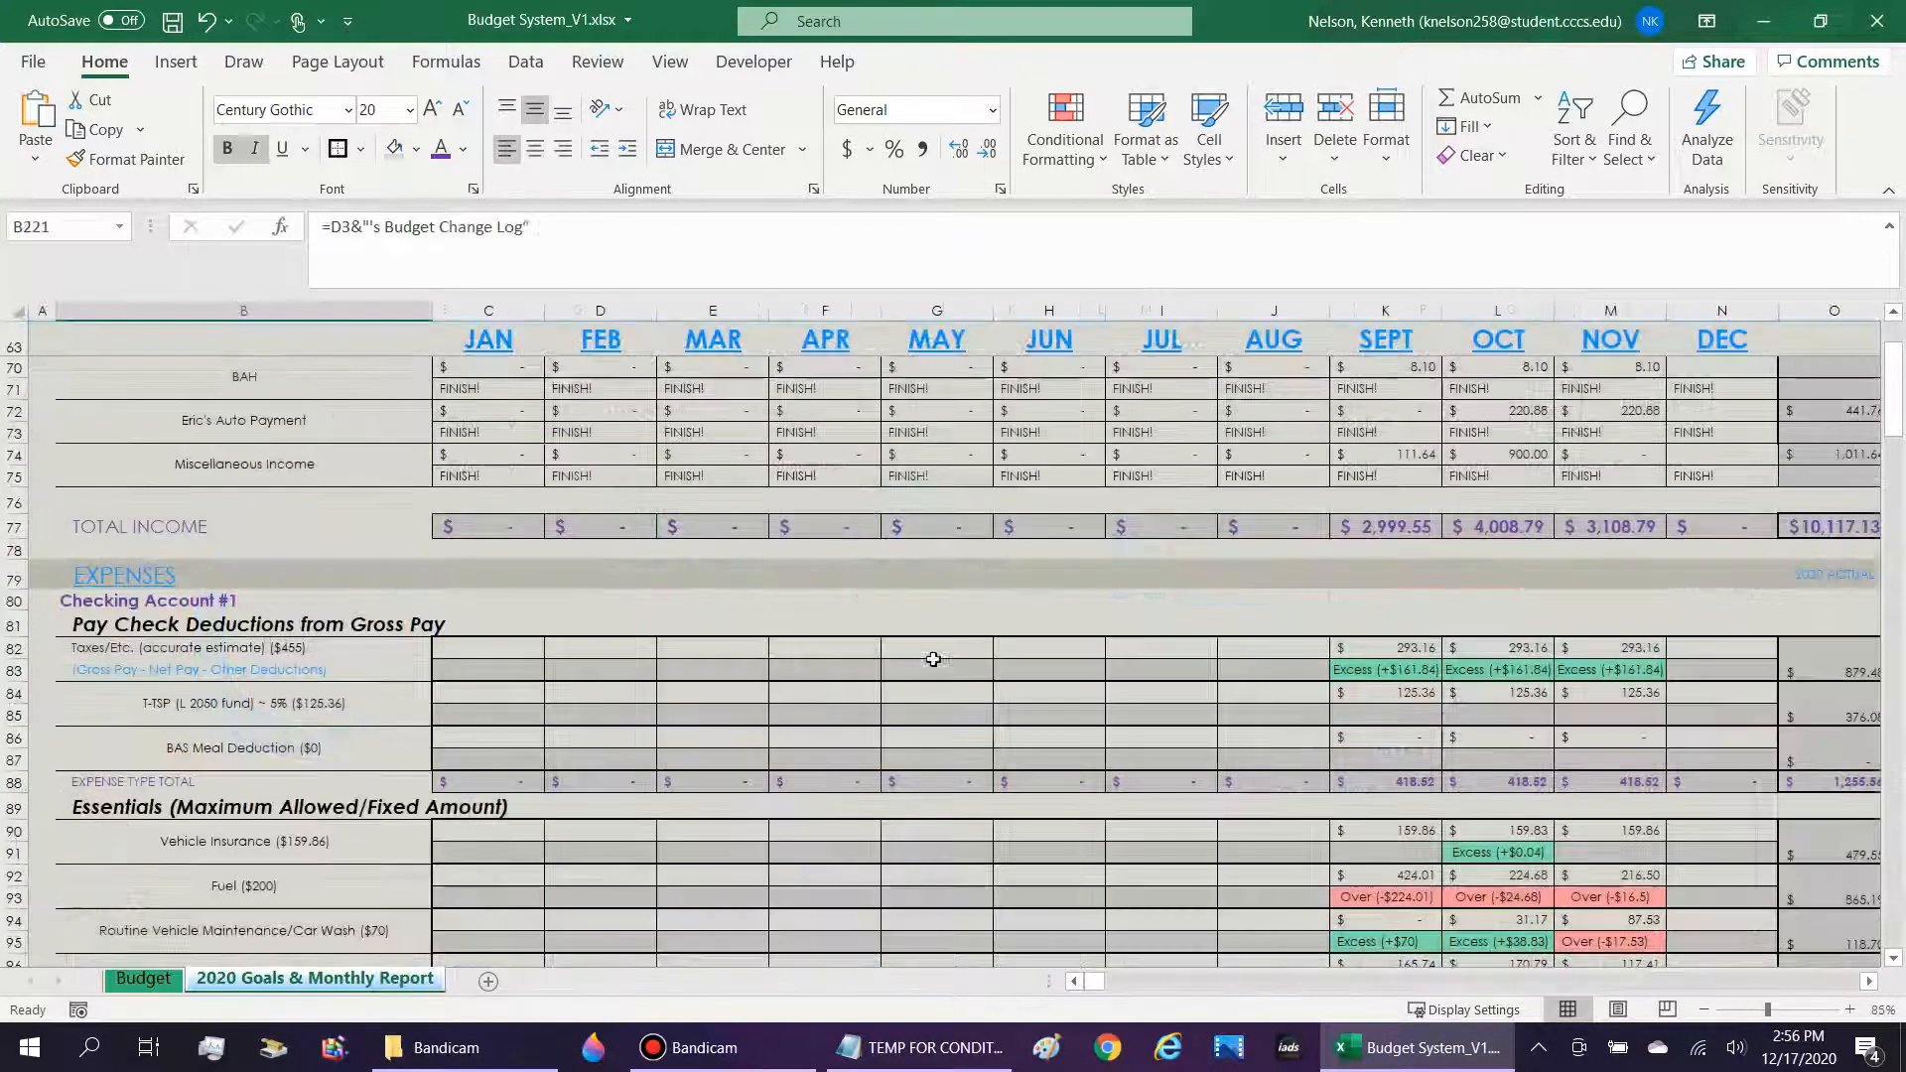
# On the 2020 Goals & Monthly Report sheet, examine the rows under the Budget Change Log headings.
pyautogui.scroll(-20, 933, 659)
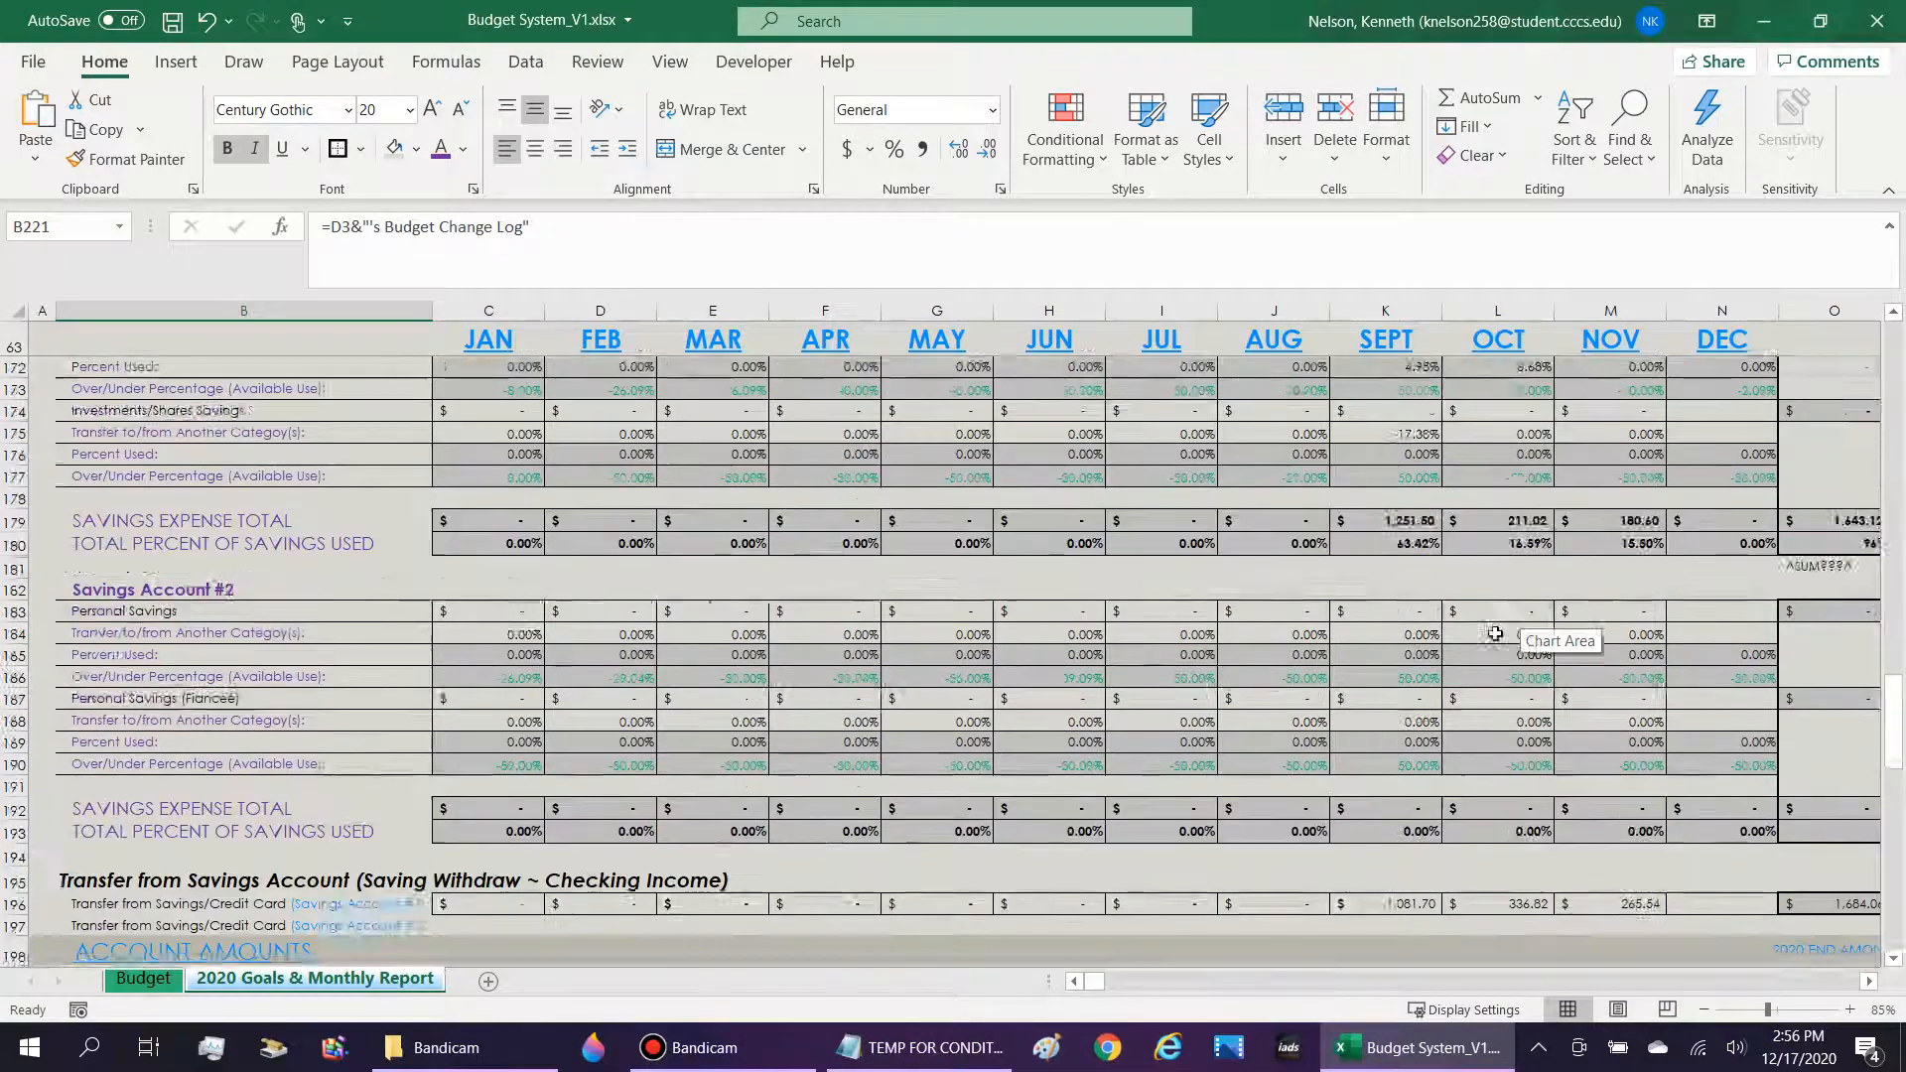
pyautogui.scroll(-9, 1495, 633)
pyautogui.scroll(-2, 339, 822)
pyautogui.click(340, 823)
pyautogui.scroll(8, 733, 771)
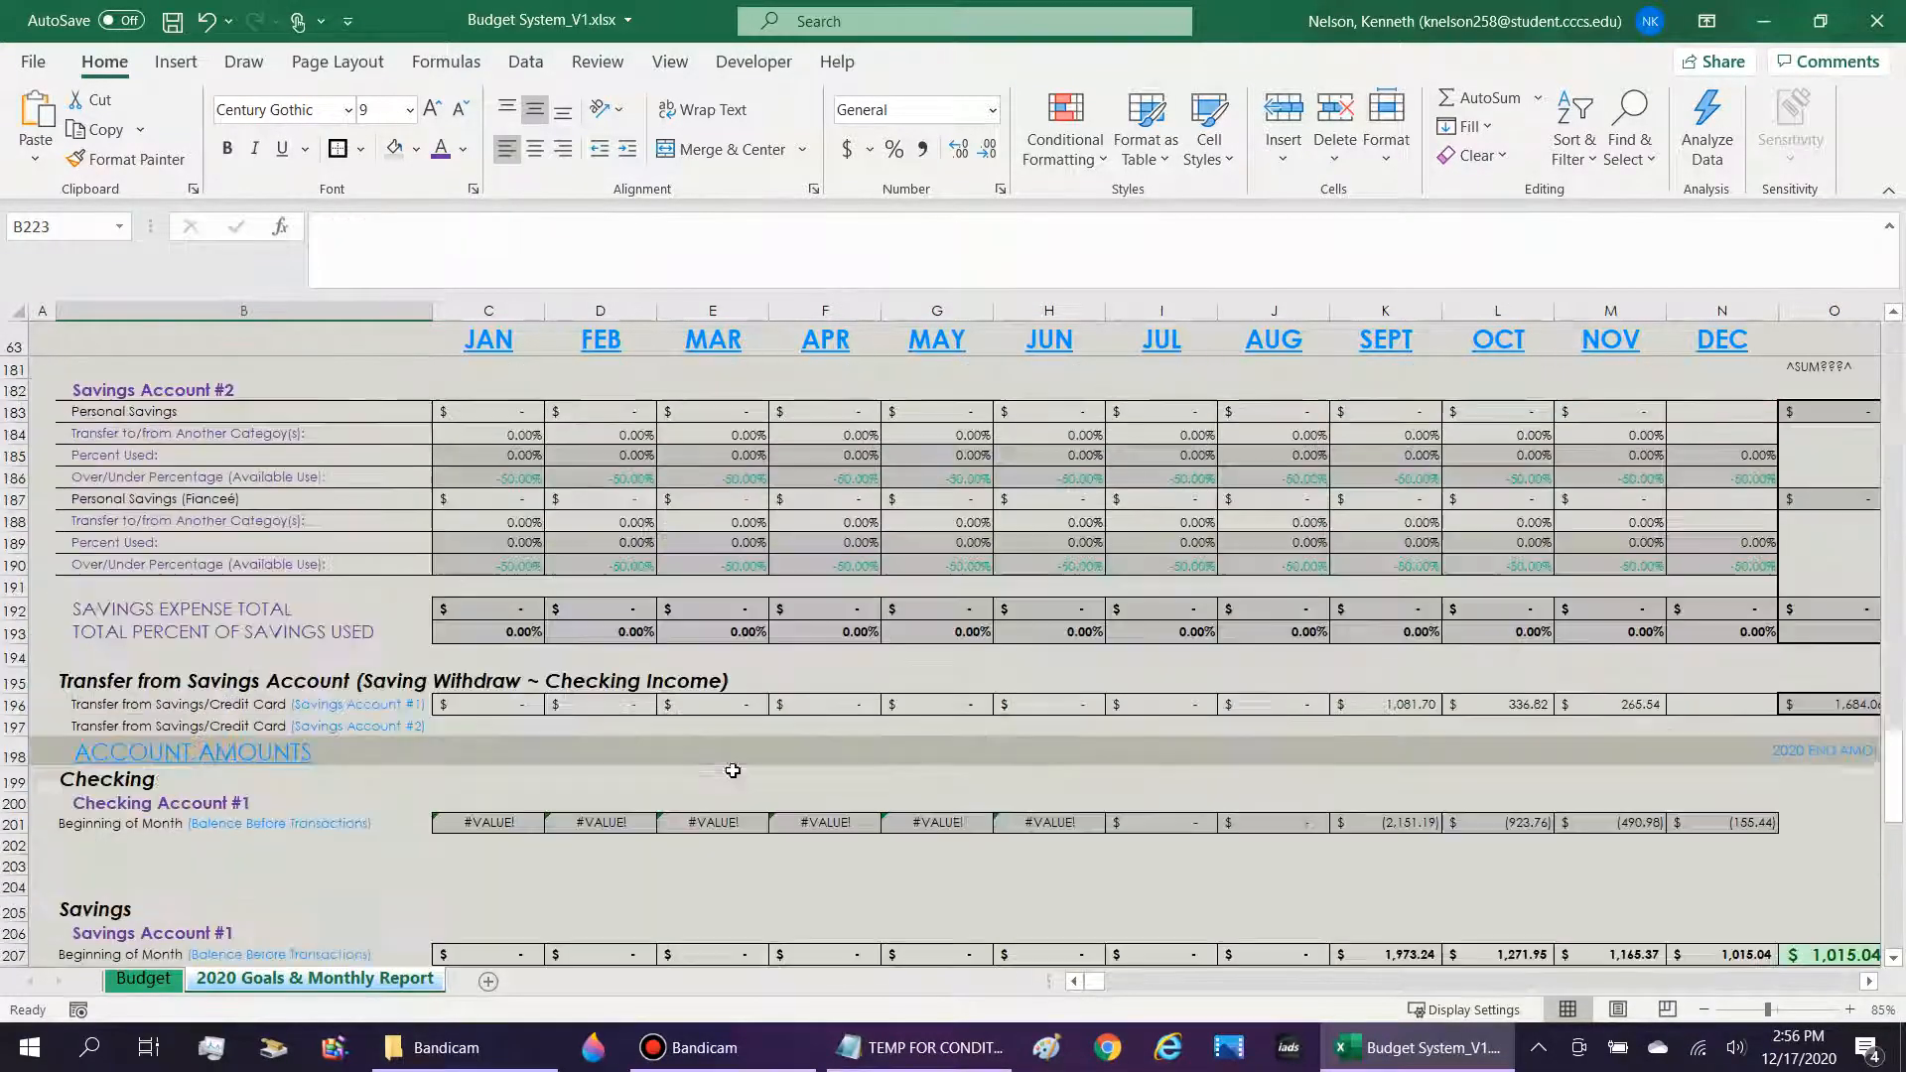
pyautogui.scroll(20, 733, 770)
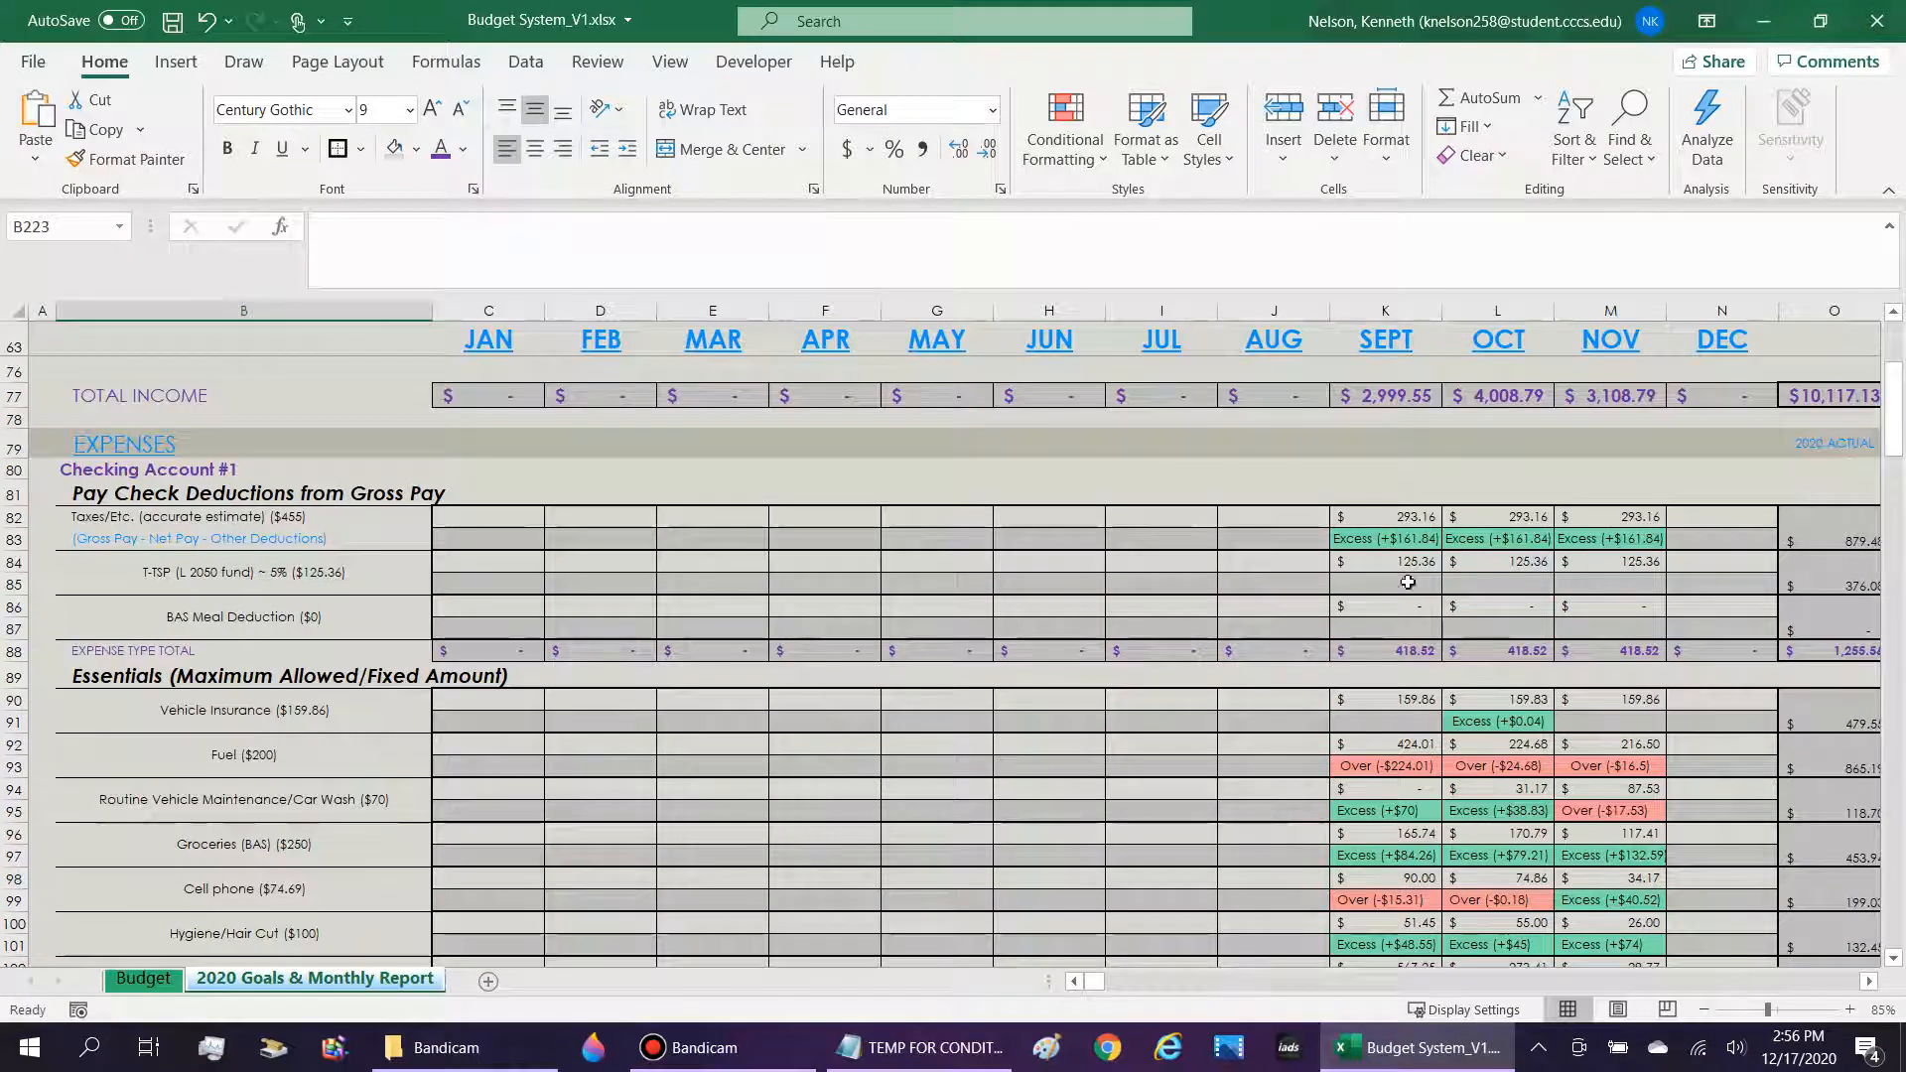
# Inspect the September Taxes/Etc. over/excess formula in K83 and the September entries in the Essentials section.
pyautogui.click(1402, 542)
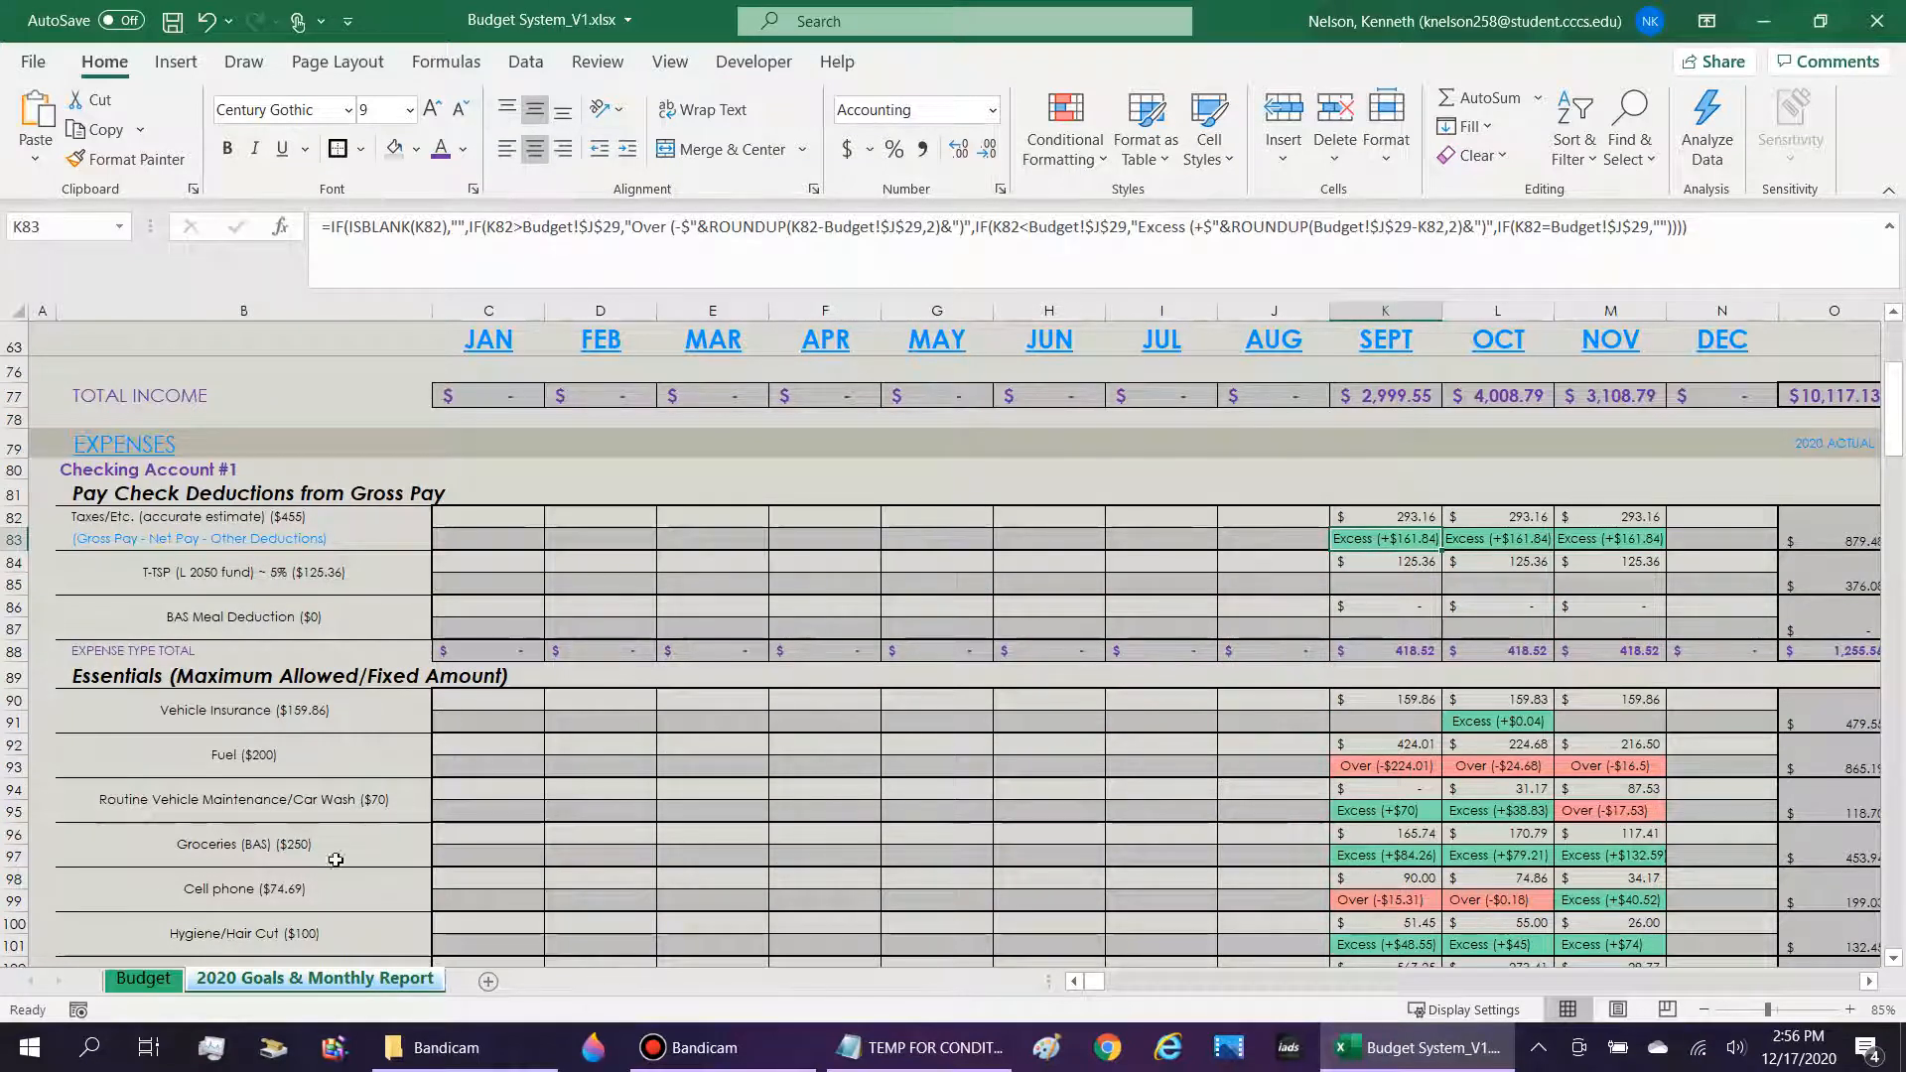
pyautogui.scroll(-2, 1419, 588)
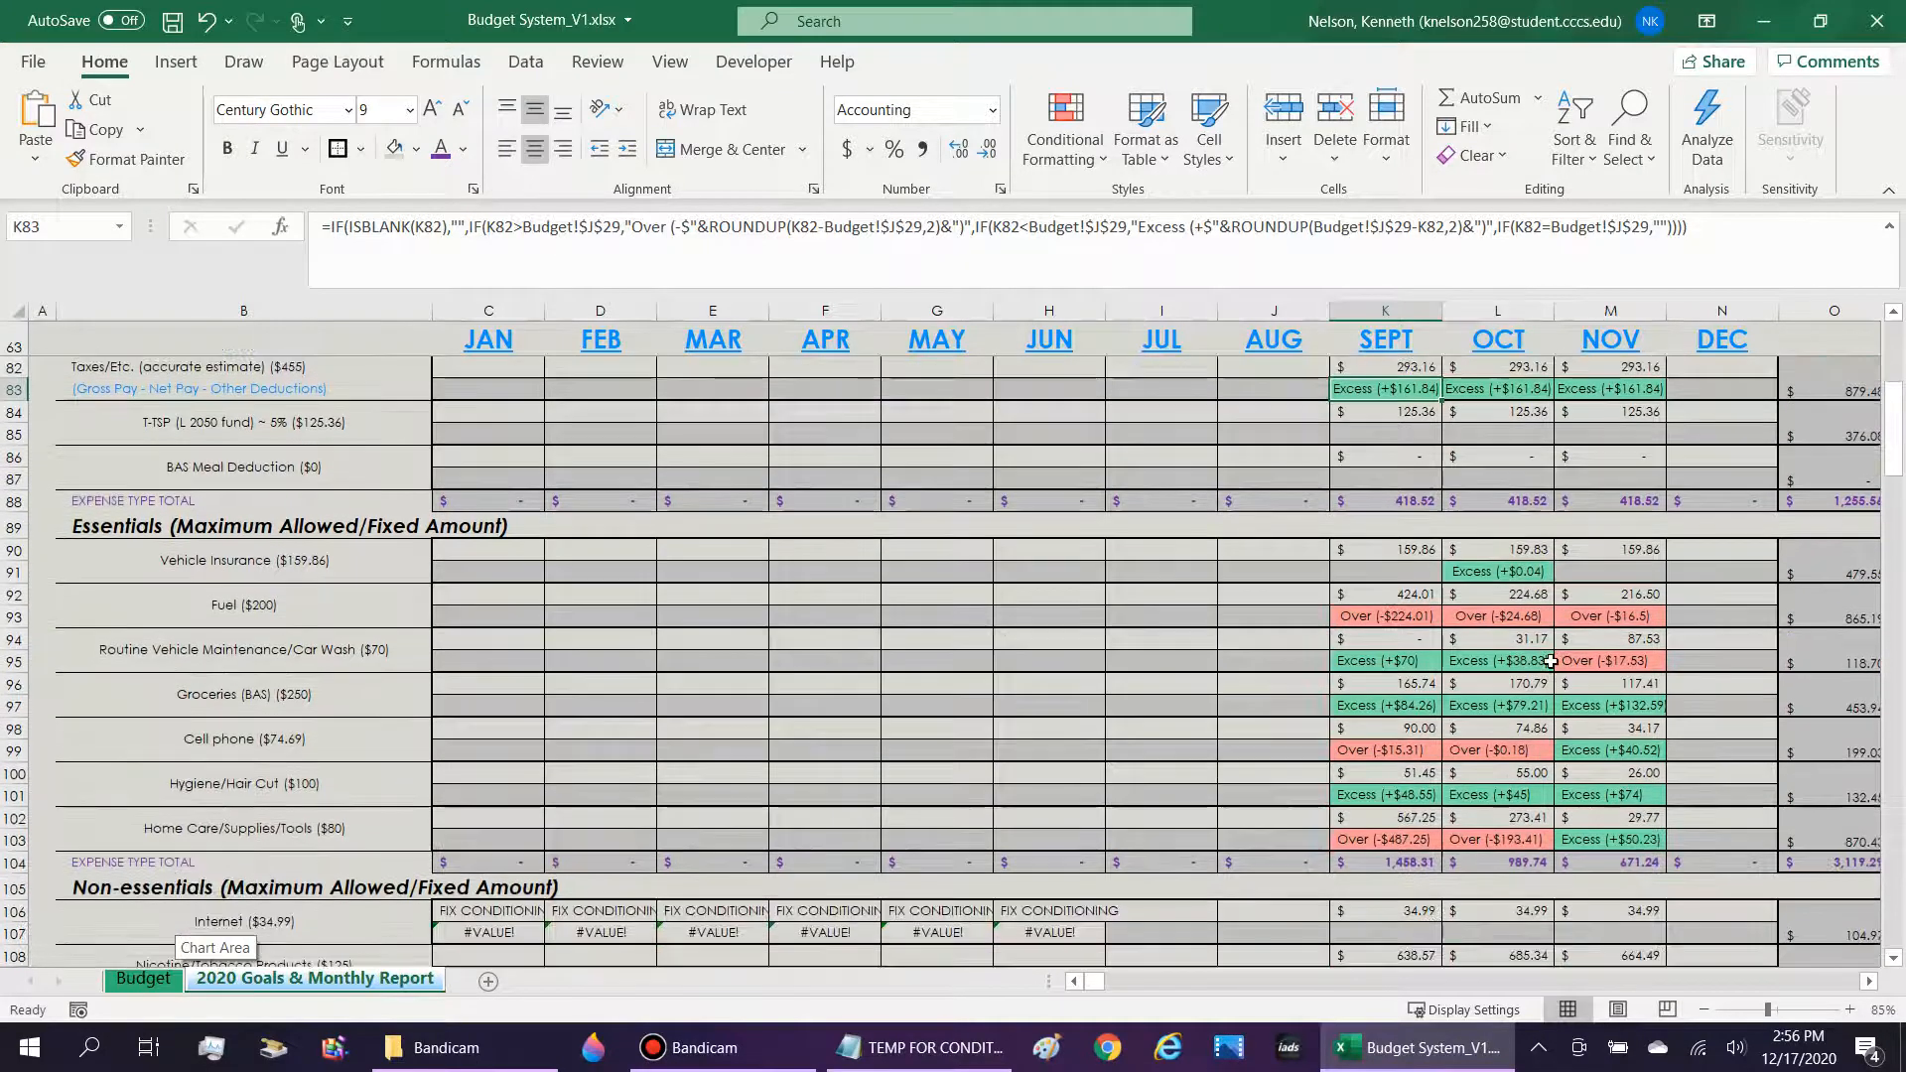
pyautogui.click(1434, 621)
pyautogui.press('Down')
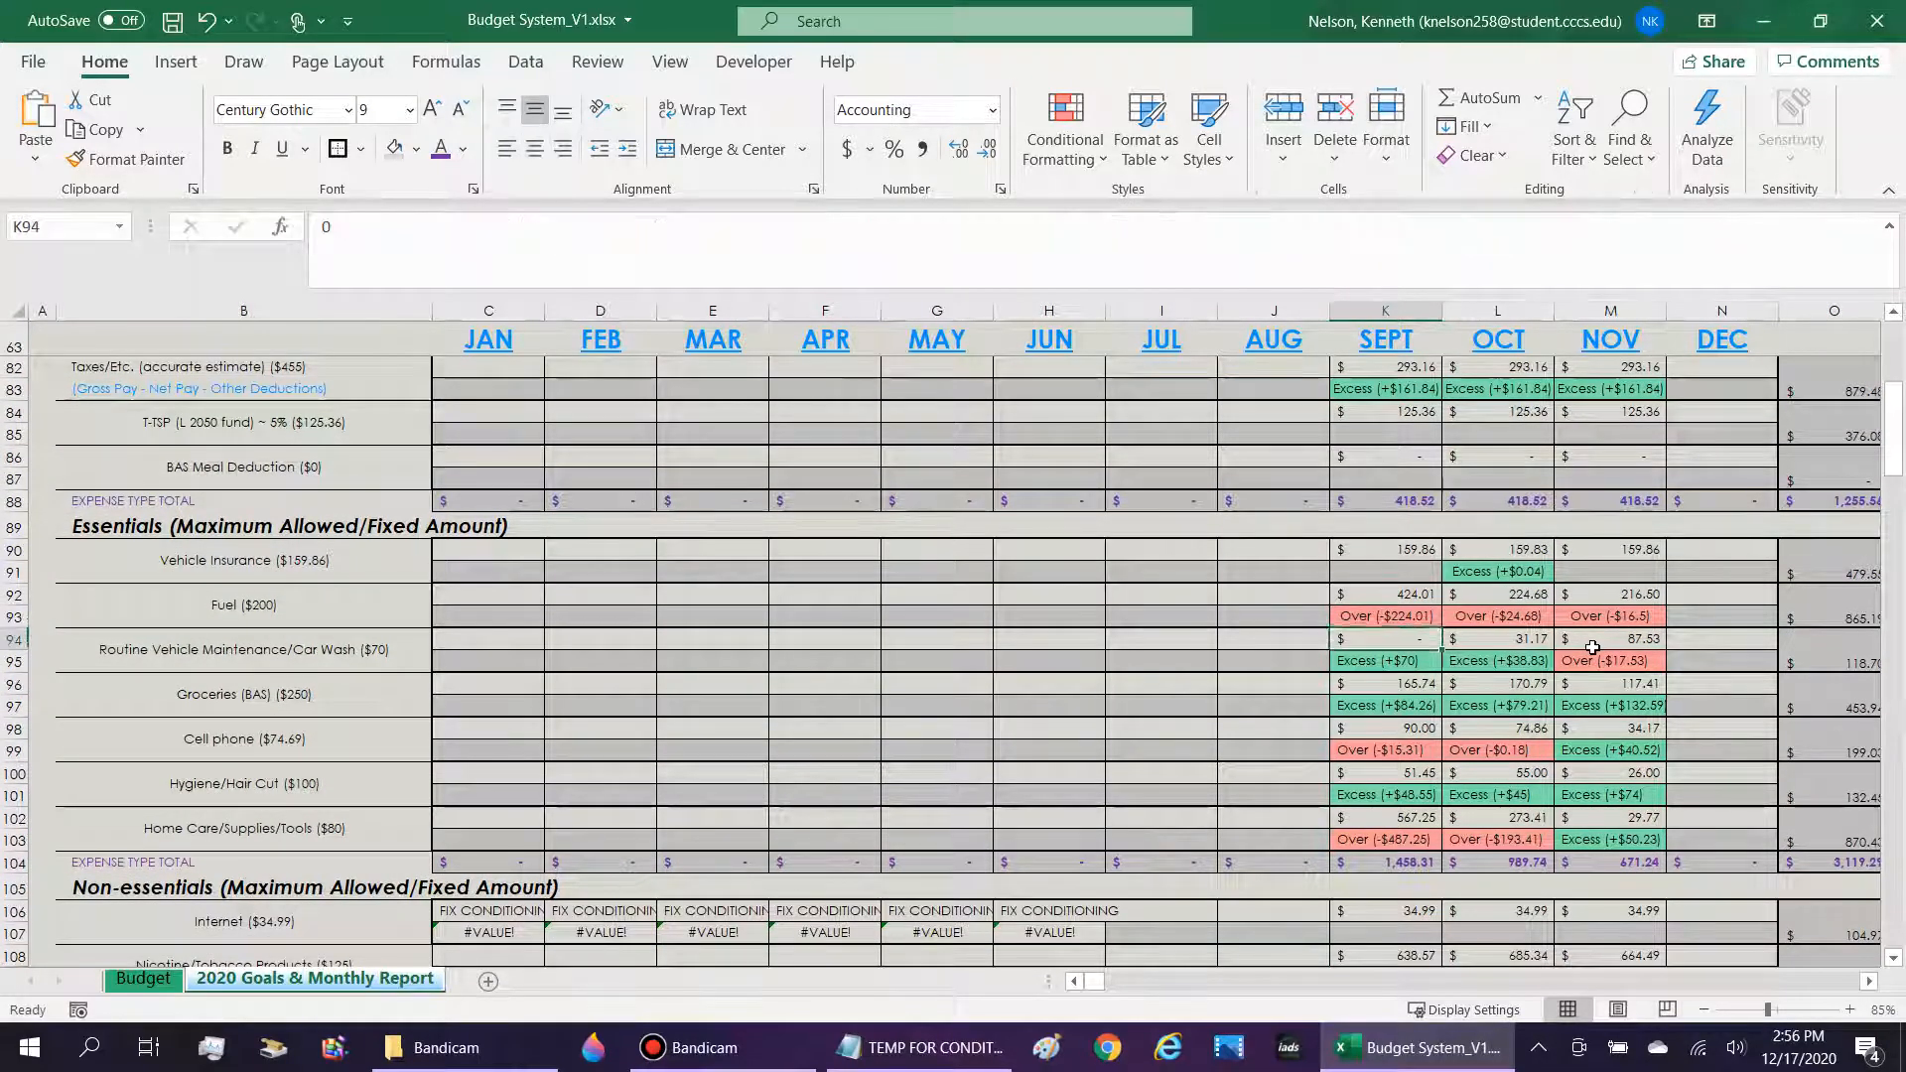
pyautogui.press('Down')
pyautogui.scroll(2, 1321, 601)
pyautogui.scroll(-2, 1386, 596)
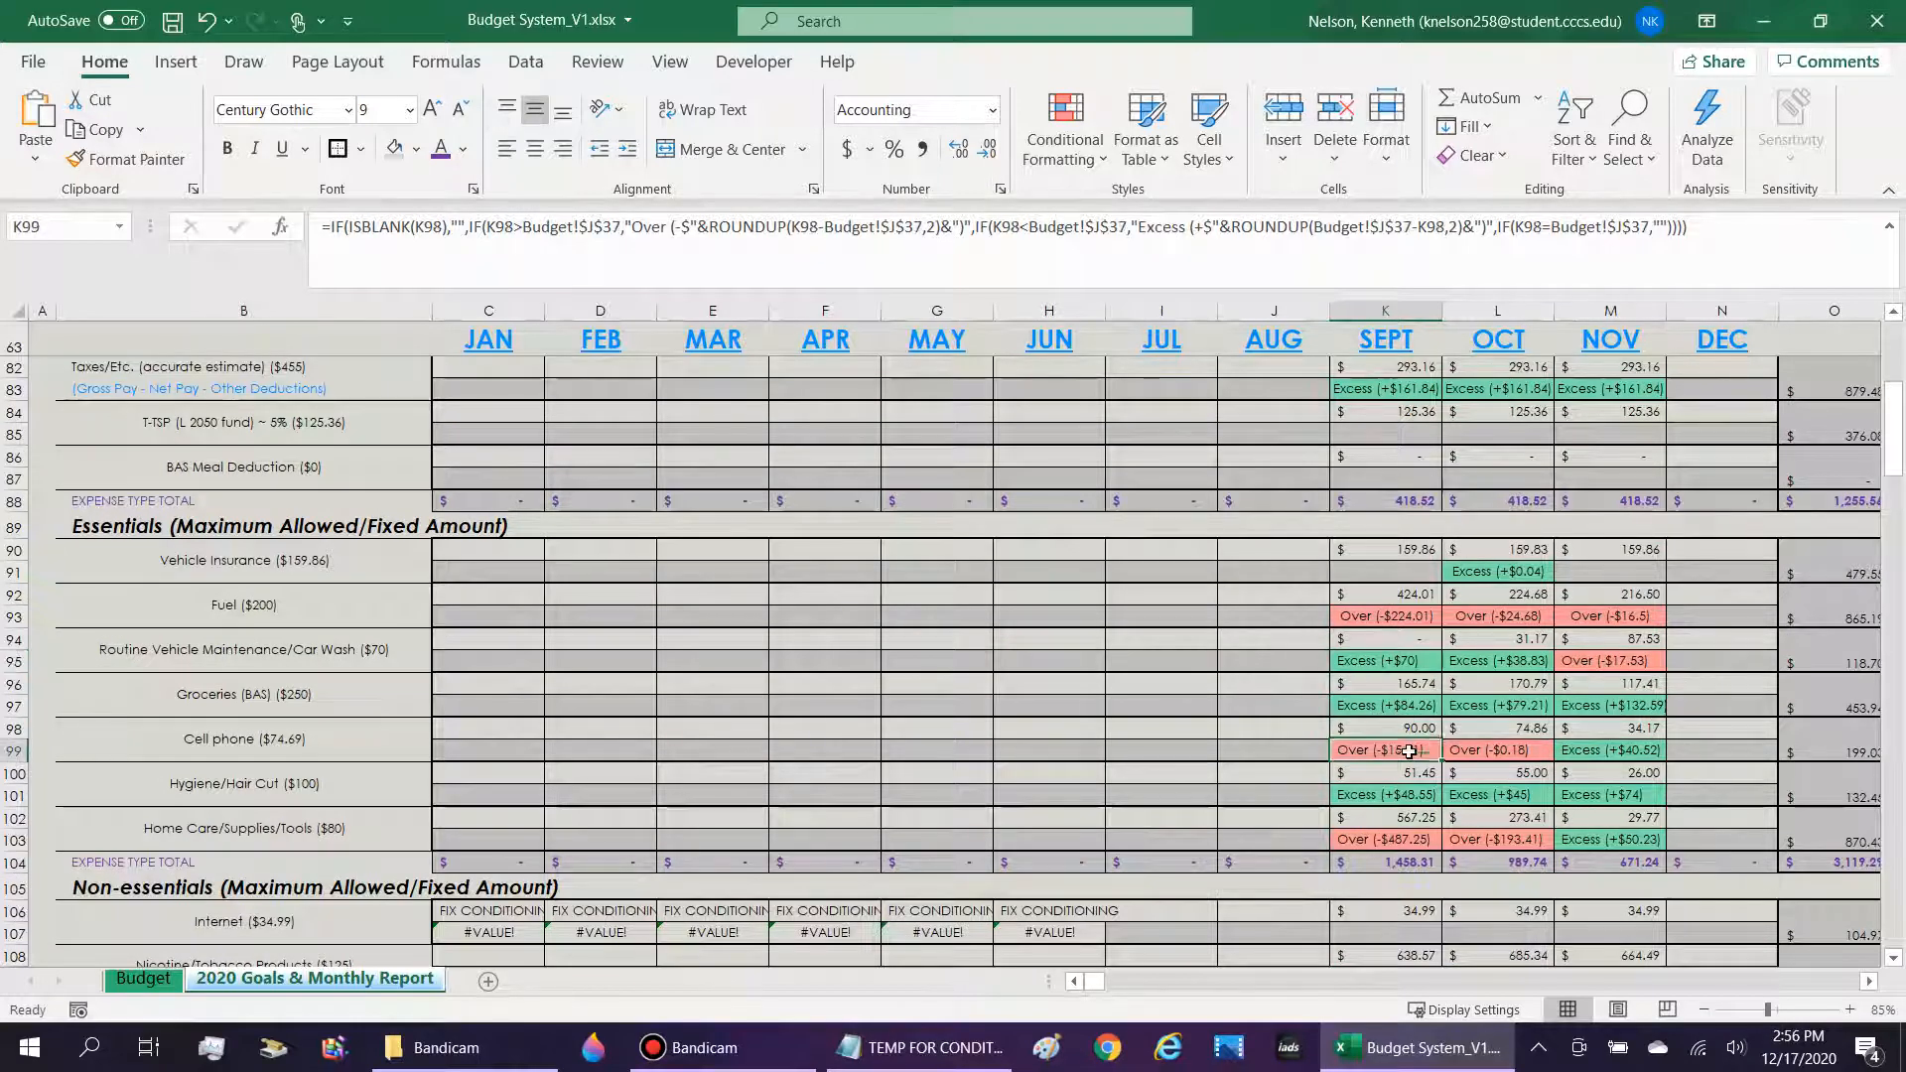
# Compare the Cell phone row's September and October amounts with their over/excess formulas and the earlier months' cells.
pyautogui.click(1437, 745)
pyautogui.click(1236, 735)
pyautogui.moveTo(1237, 734); pyautogui.dragTo(497, 728)
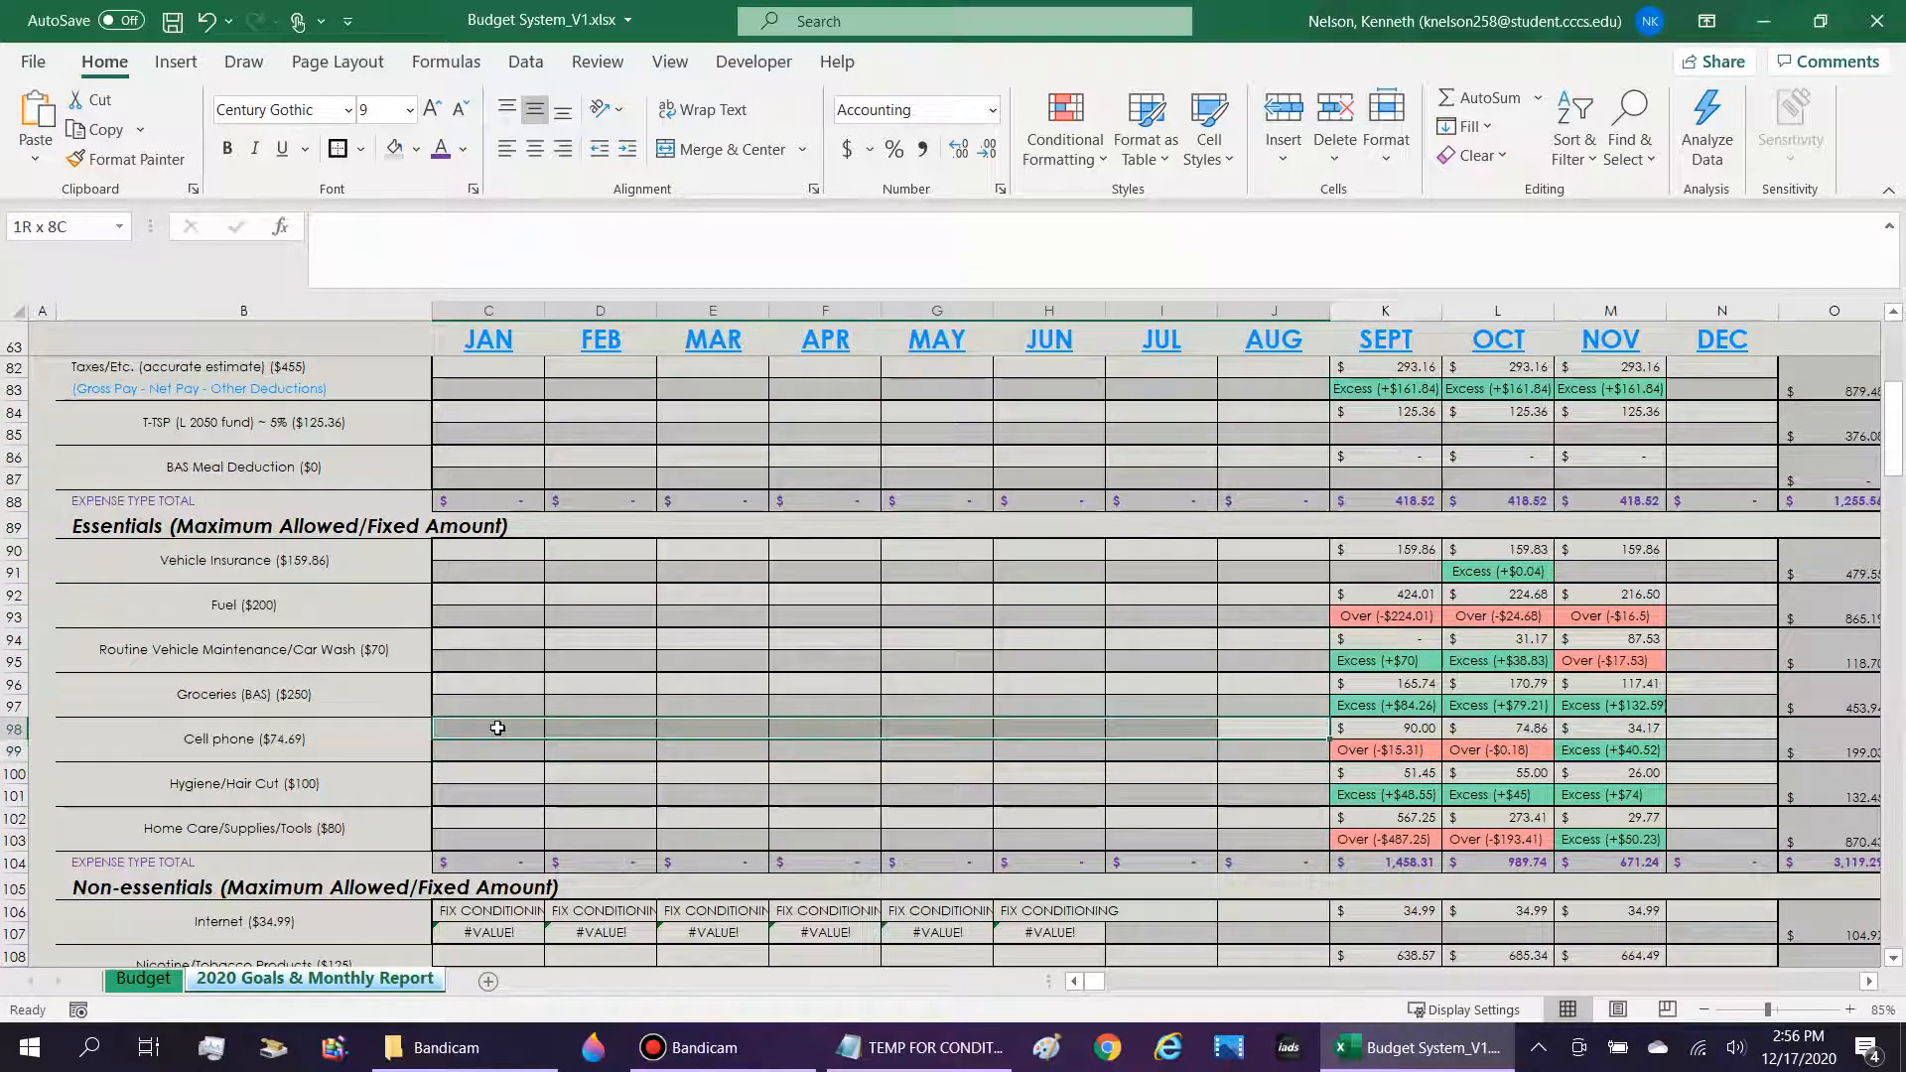
pyautogui.click(1529, 729)
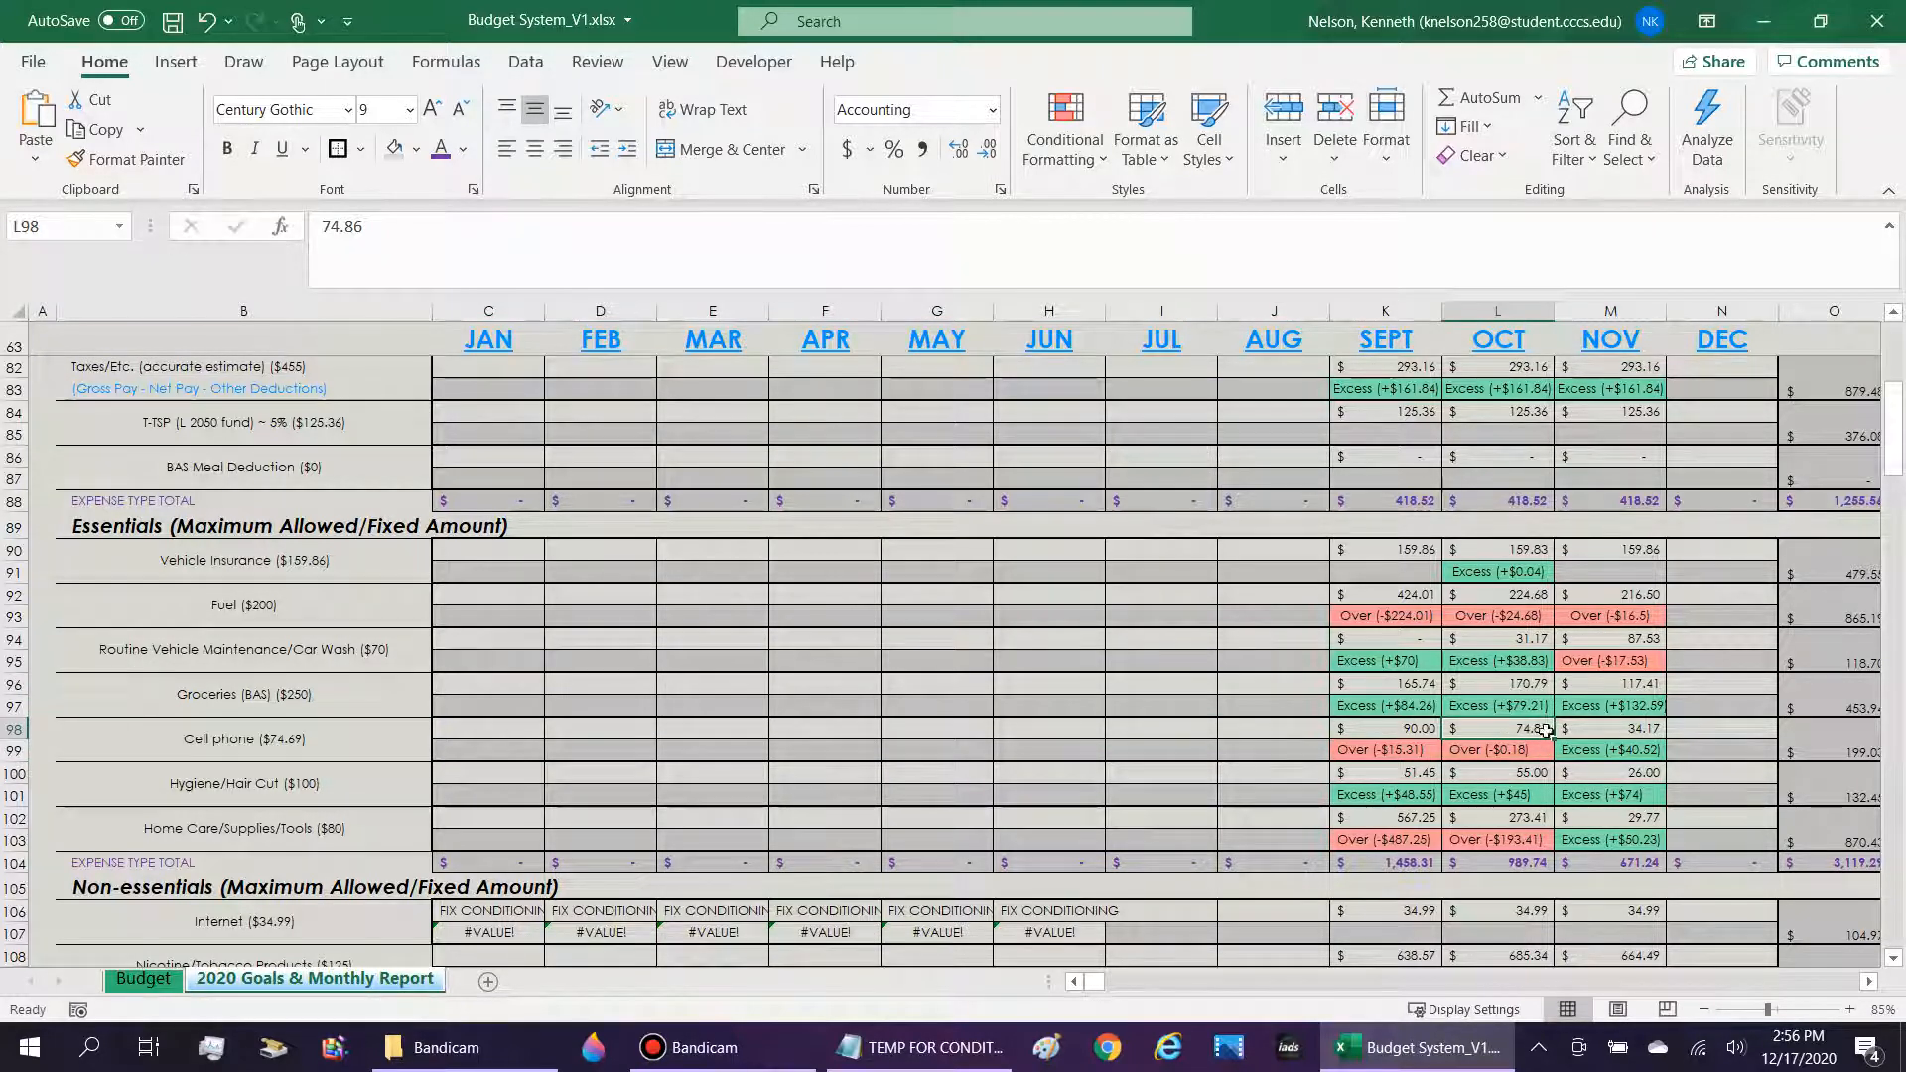
pyautogui.press('Left')
pyautogui.press('Down')
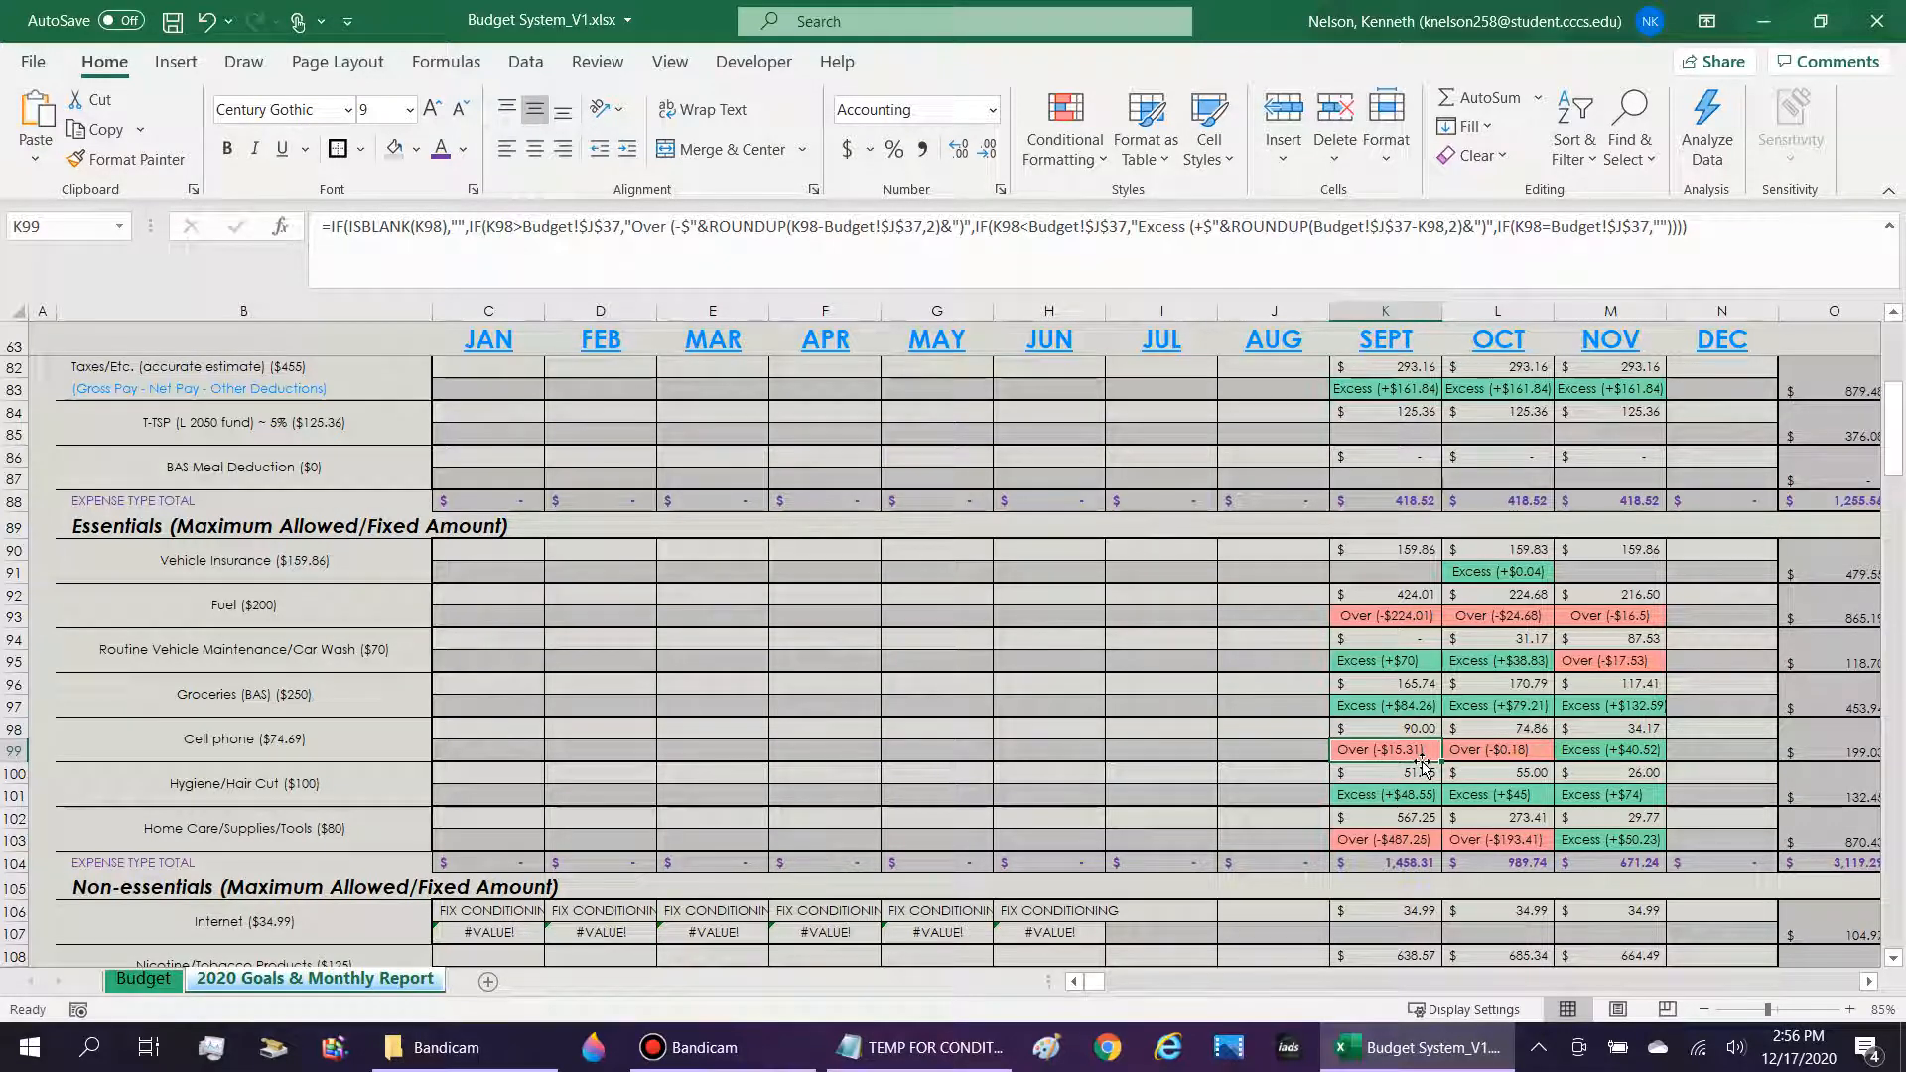
pyautogui.click(1455, 752)
pyautogui.click(1423, 754)
pyautogui.click(1417, 731)
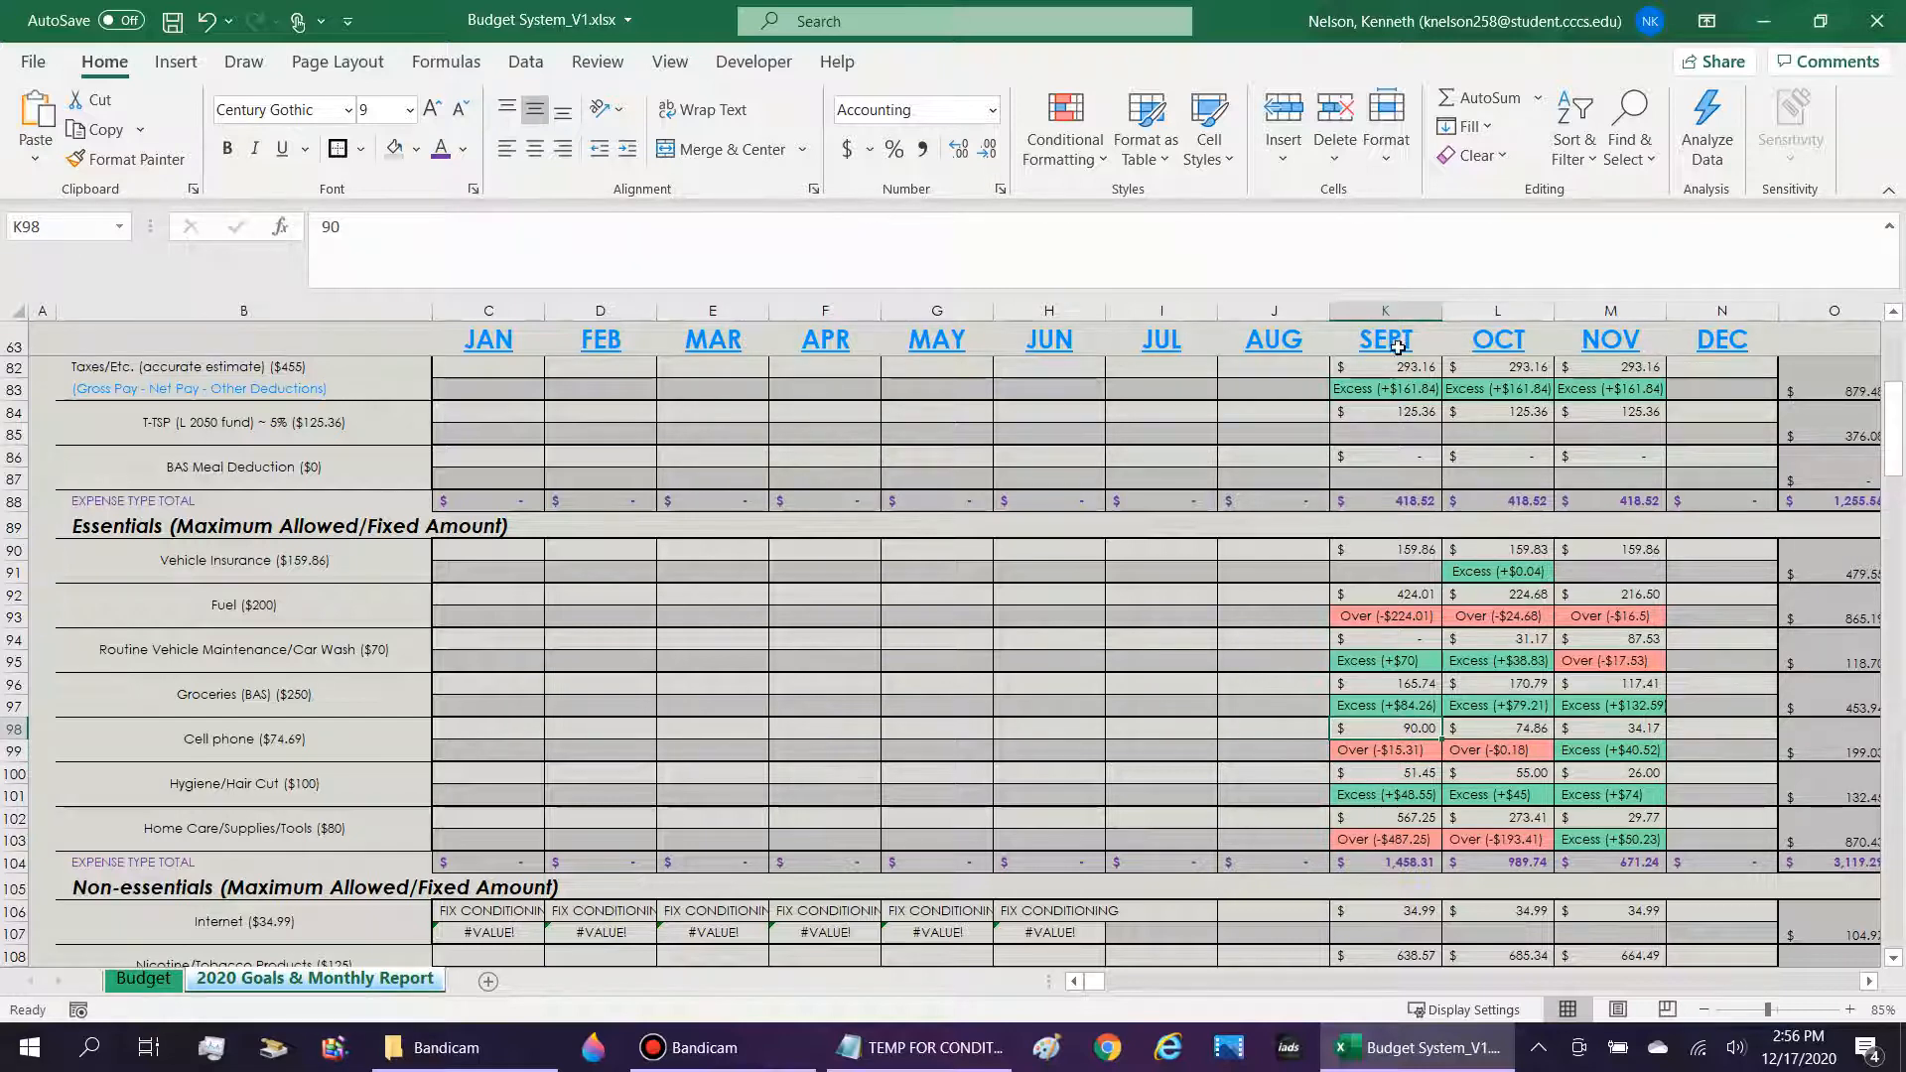
# Examine the Cell phone row back to January, the Essentials section's November column and the December Hygiene/Hair Cut indicator.
pyautogui.moveTo(1311, 729); pyautogui.dragTo(491, 731)
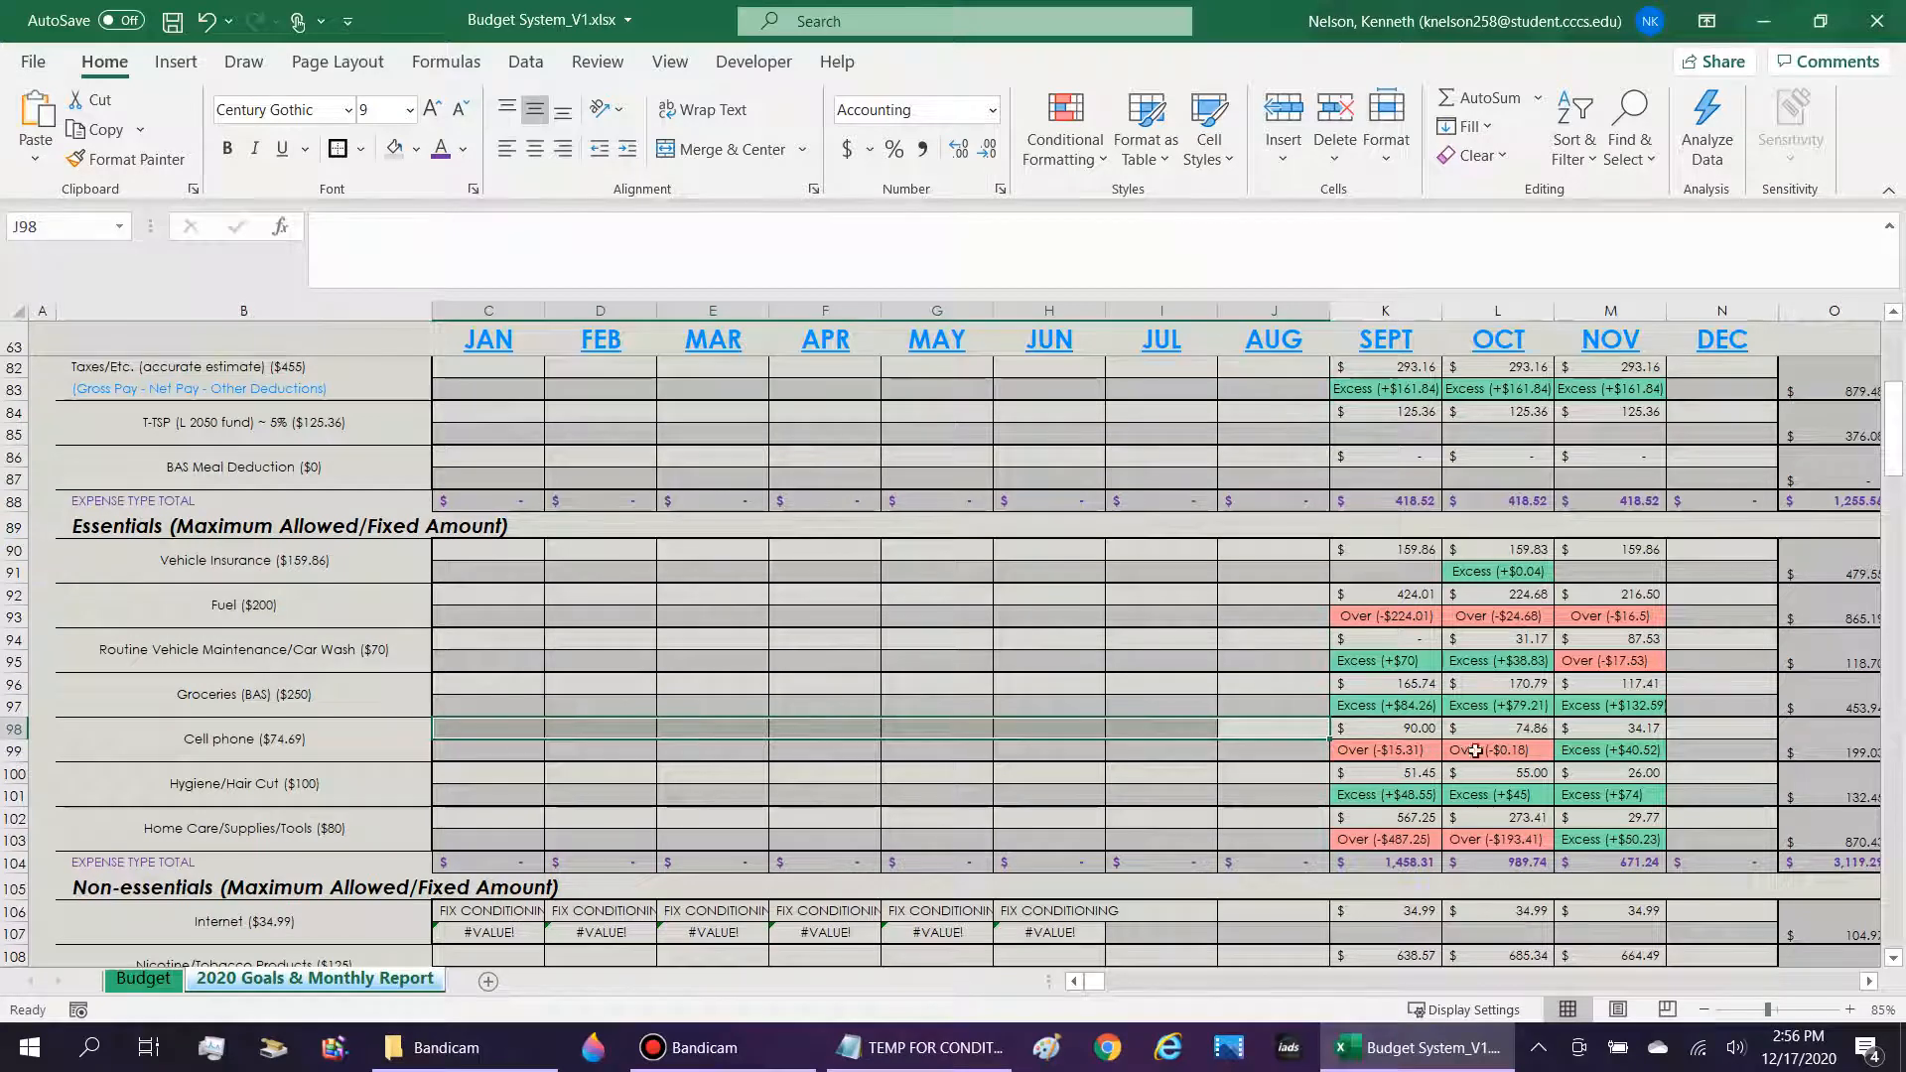
pyautogui.moveTo(1570, 573); pyautogui.dragTo(1638, 863)
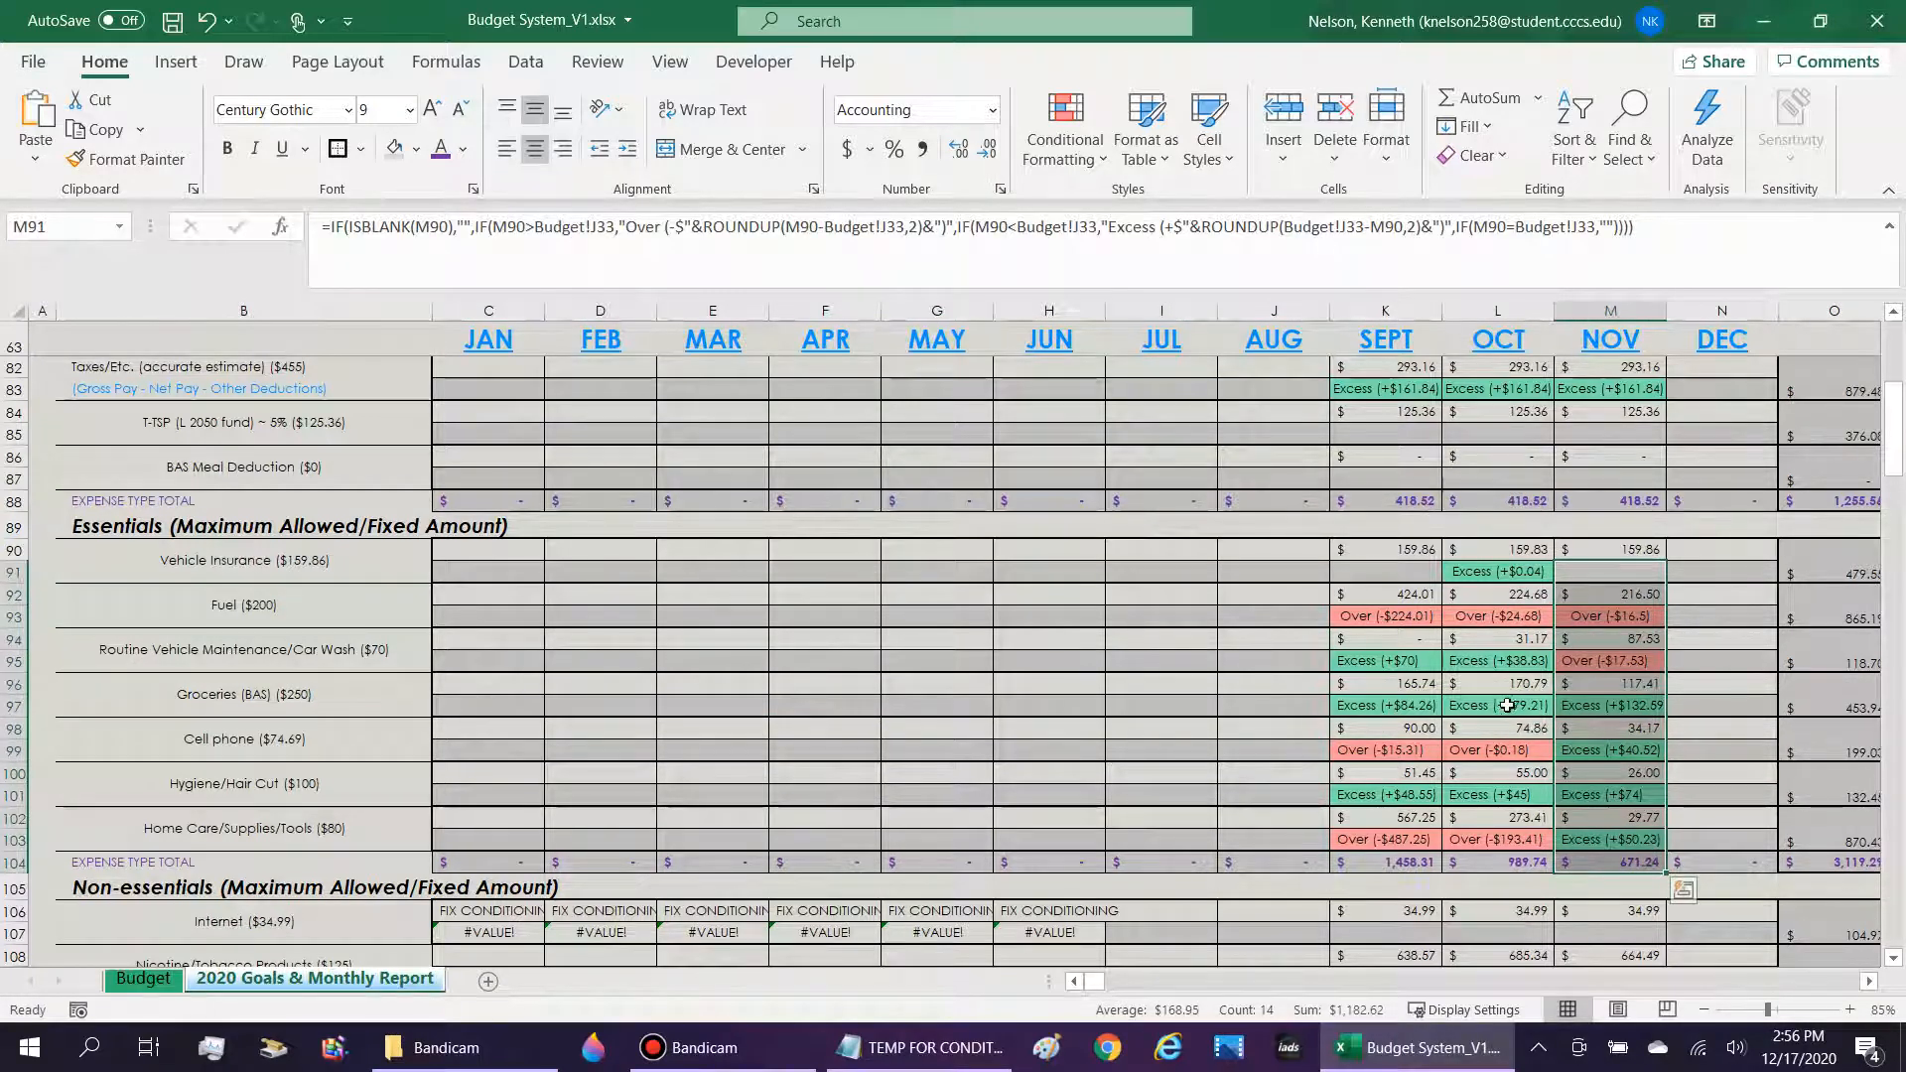
pyautogui.moveTo(1529, 751); pyautogui.dragTo(502, 749)
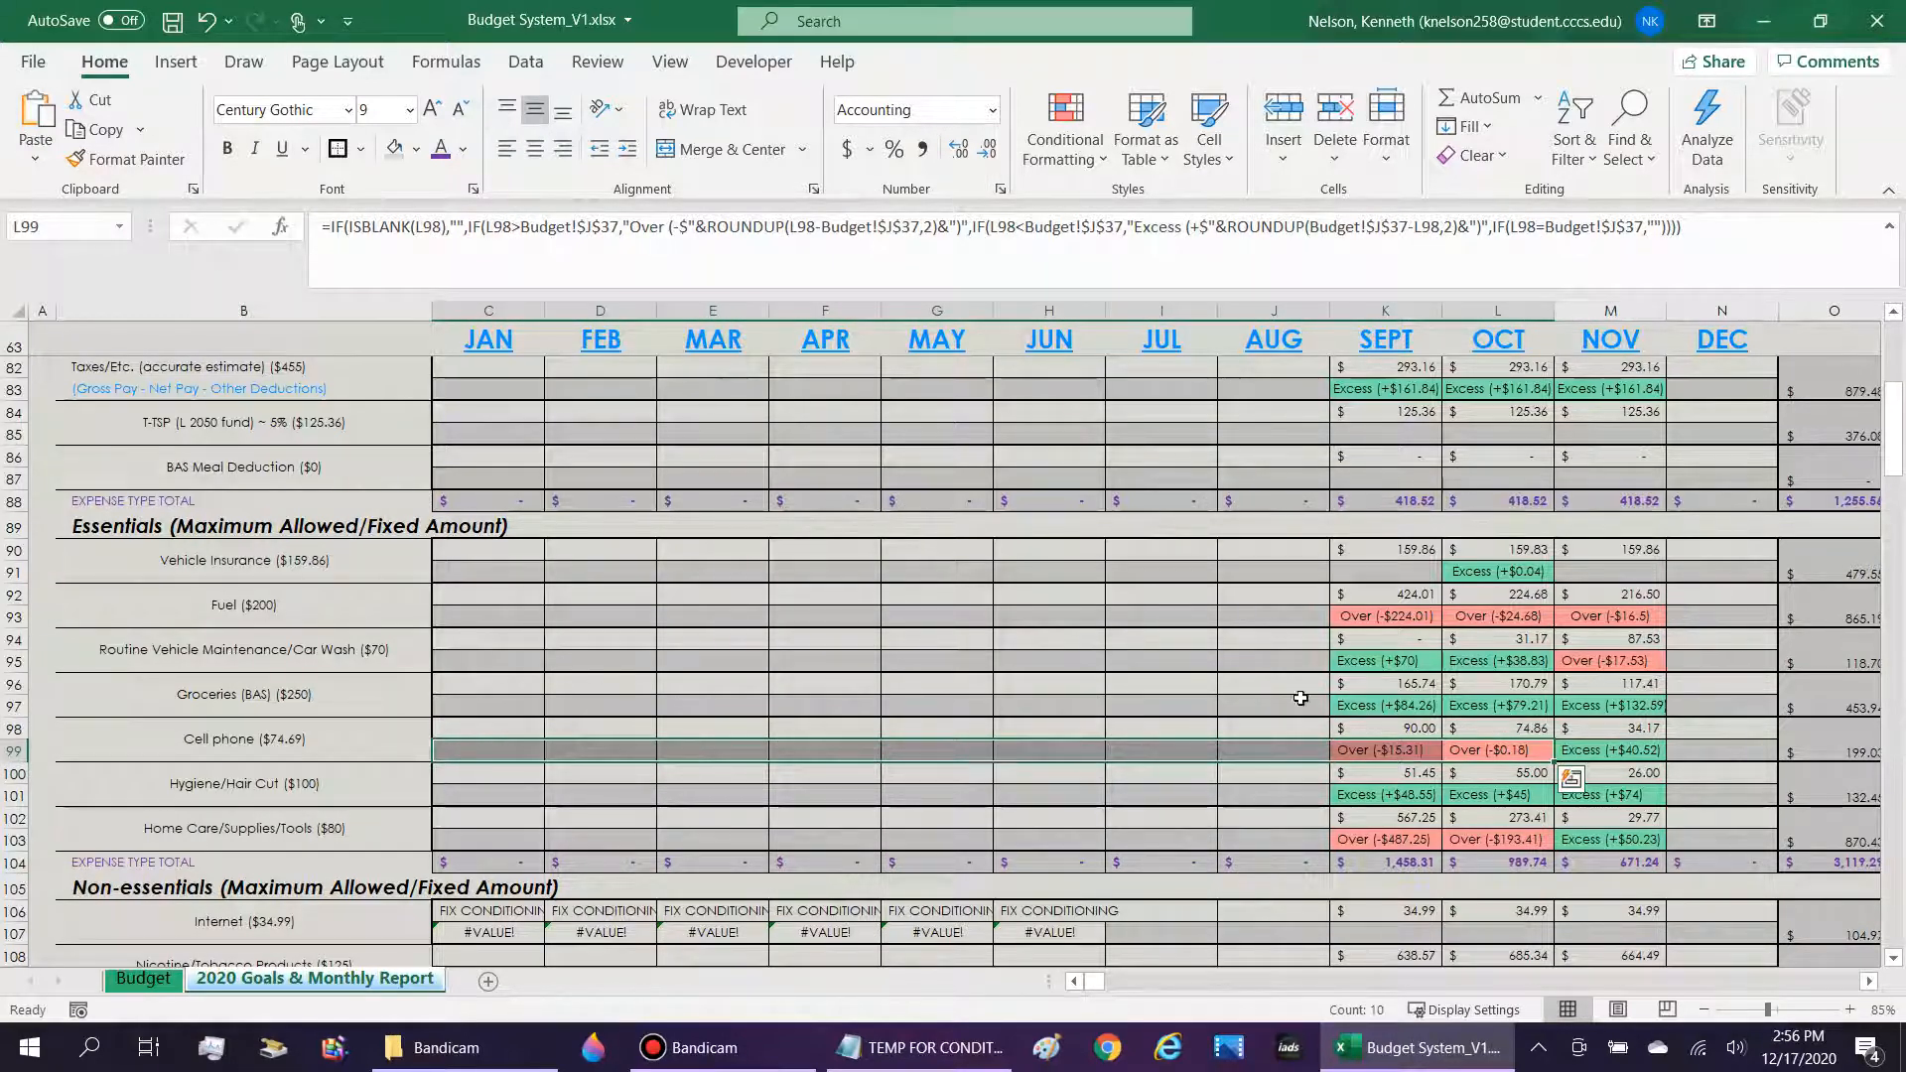
pyautogui.scroll(-2, 1300, 698)
pyautogui.click(1678, 657)
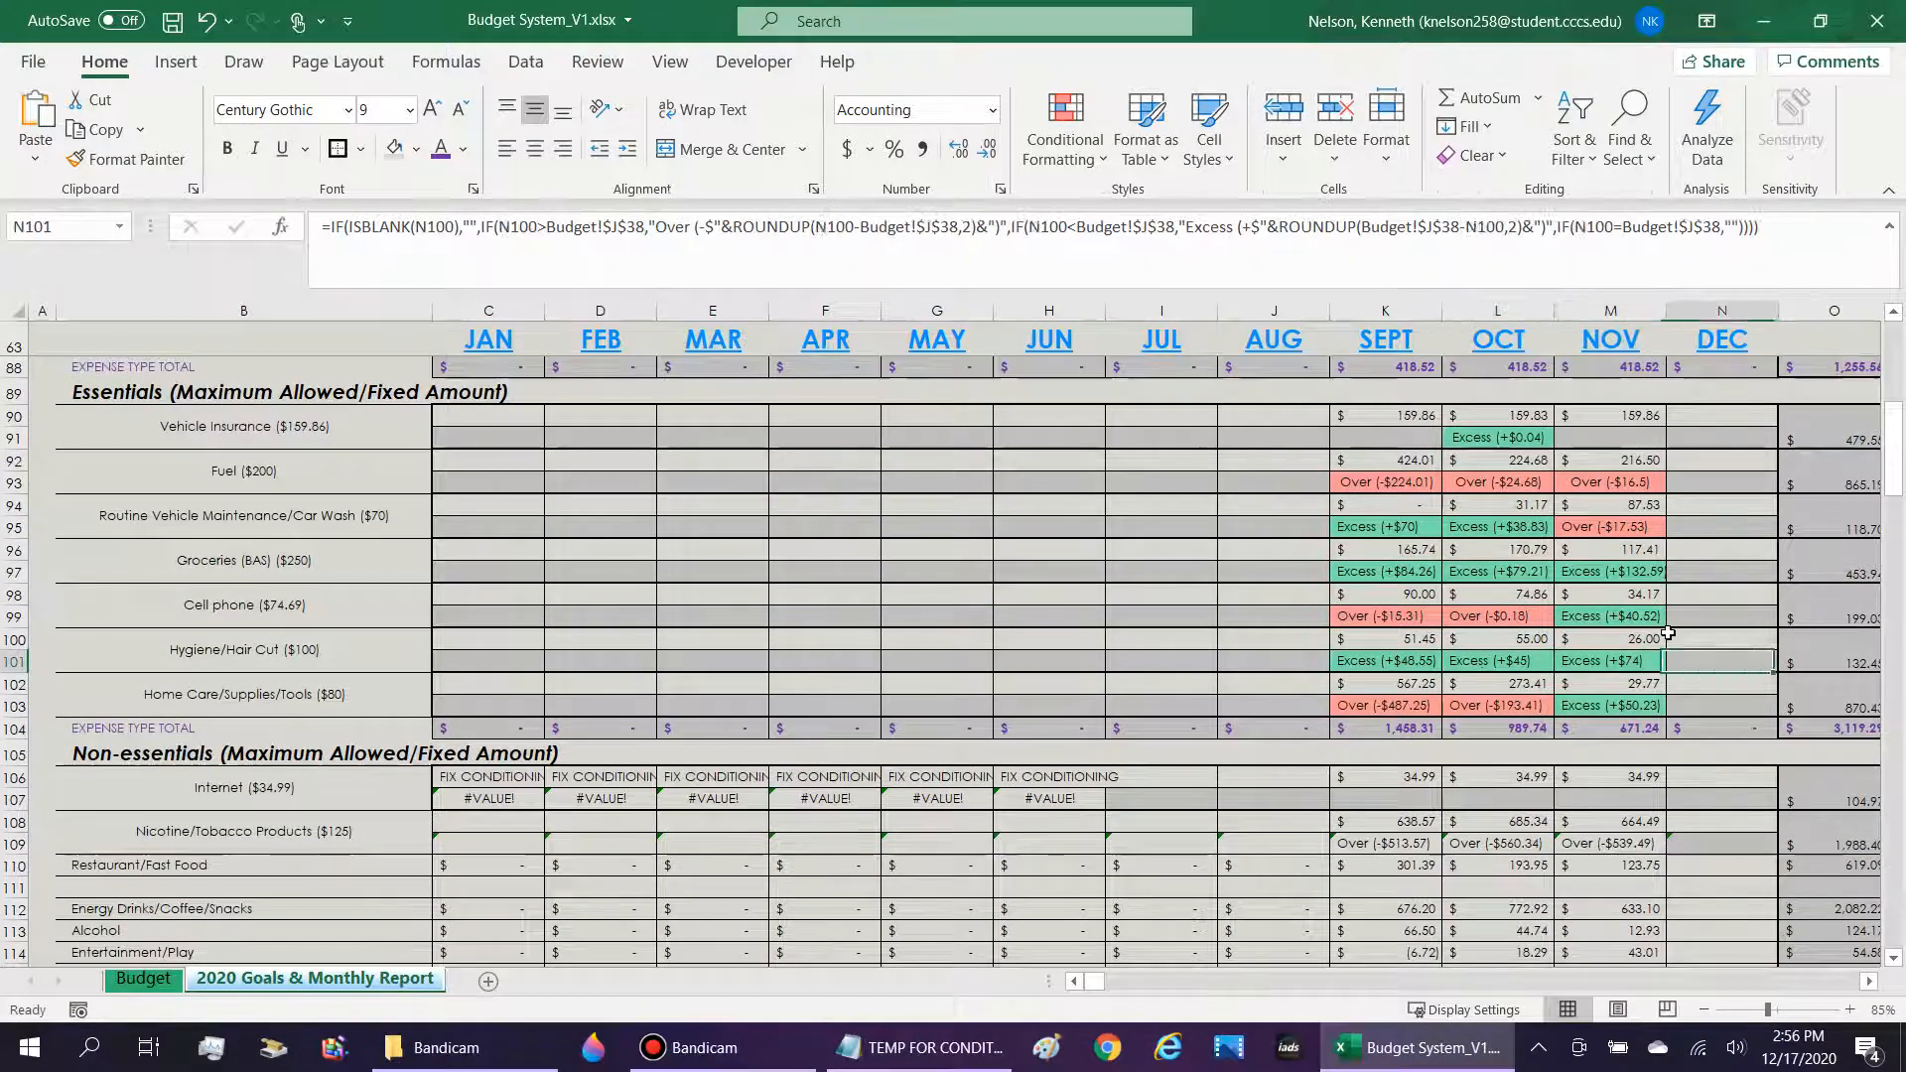
# Examine the summary columns beside the months, including the Nicotine/Tobacco cell in the projected column and that column's heading in Q79.
pyautogui.hscroll(3, 1667, 633)
pyautogui.click(1668, 635)
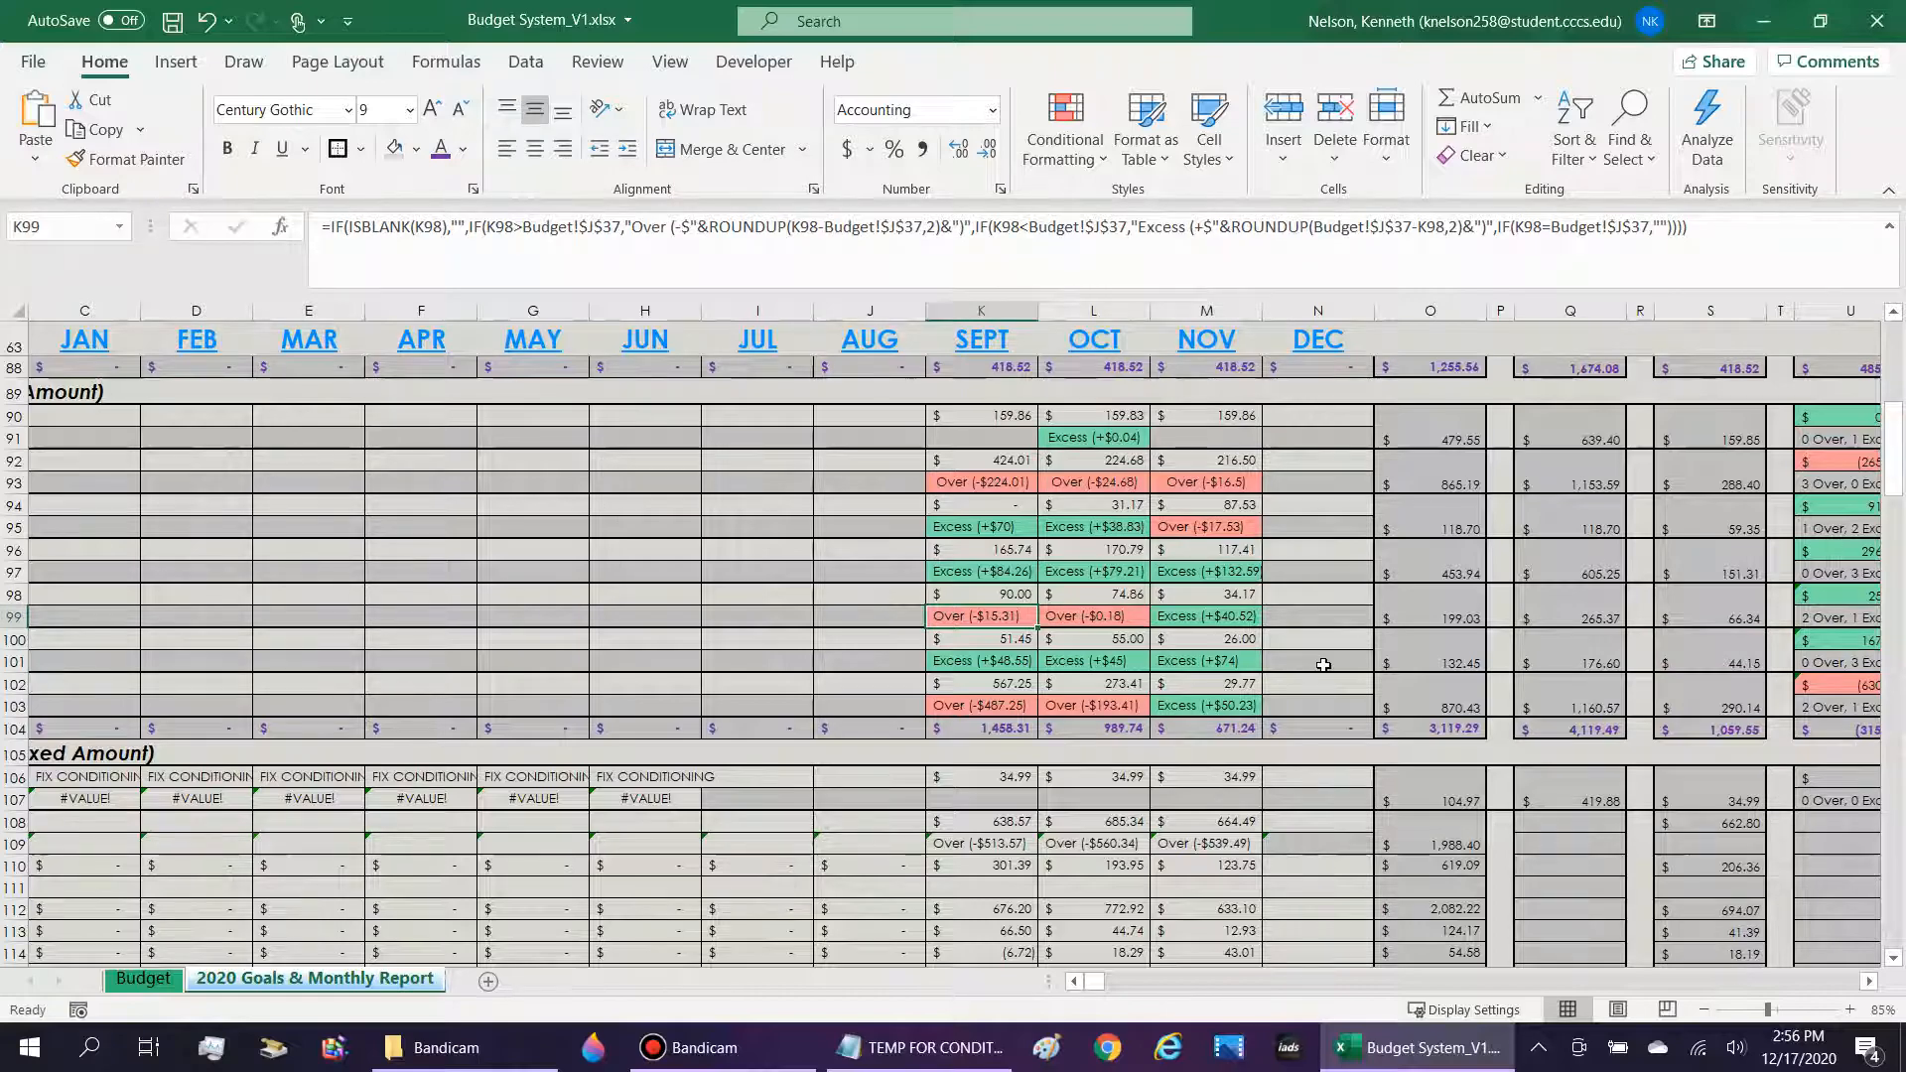
pyautogui.scroll(2, 1088, 734)
pyautogui.scroll(-2, 1192, 503)
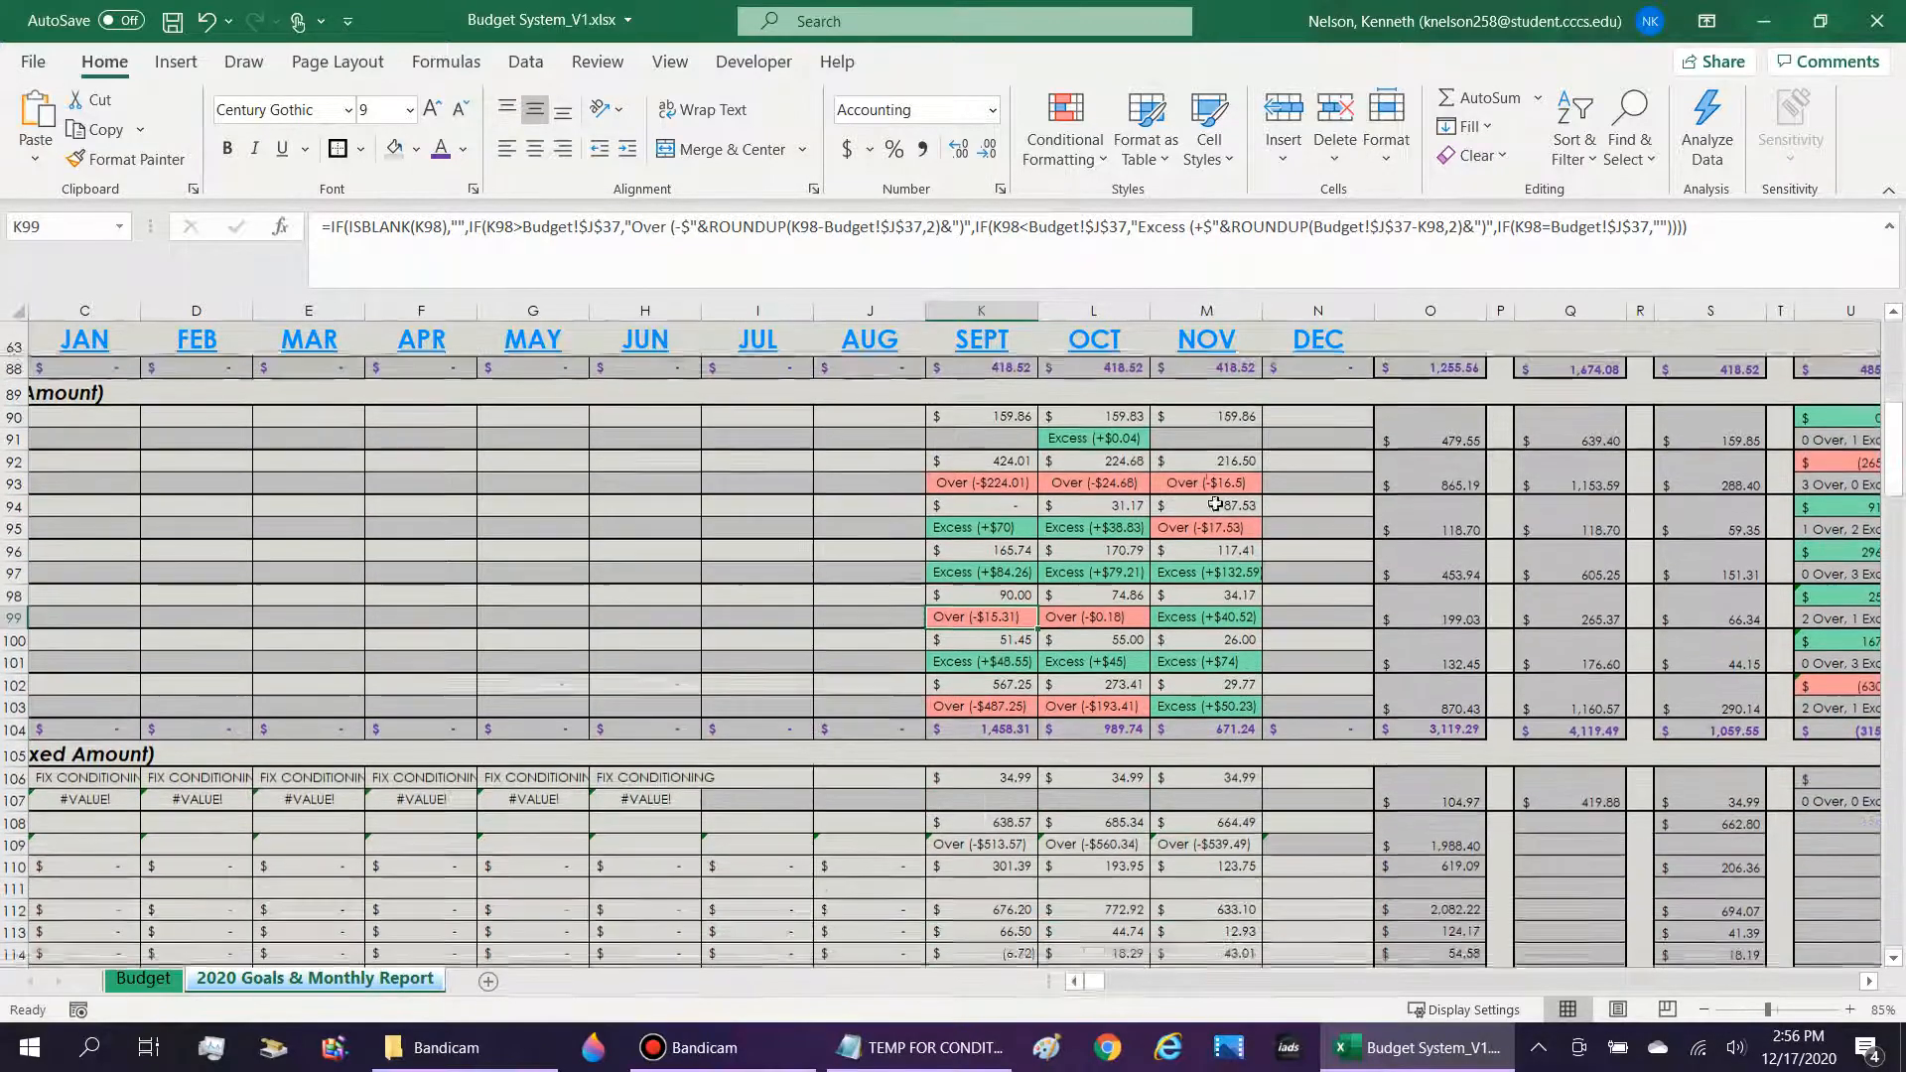
pyautogui.scroll(-1, 1522, 652)
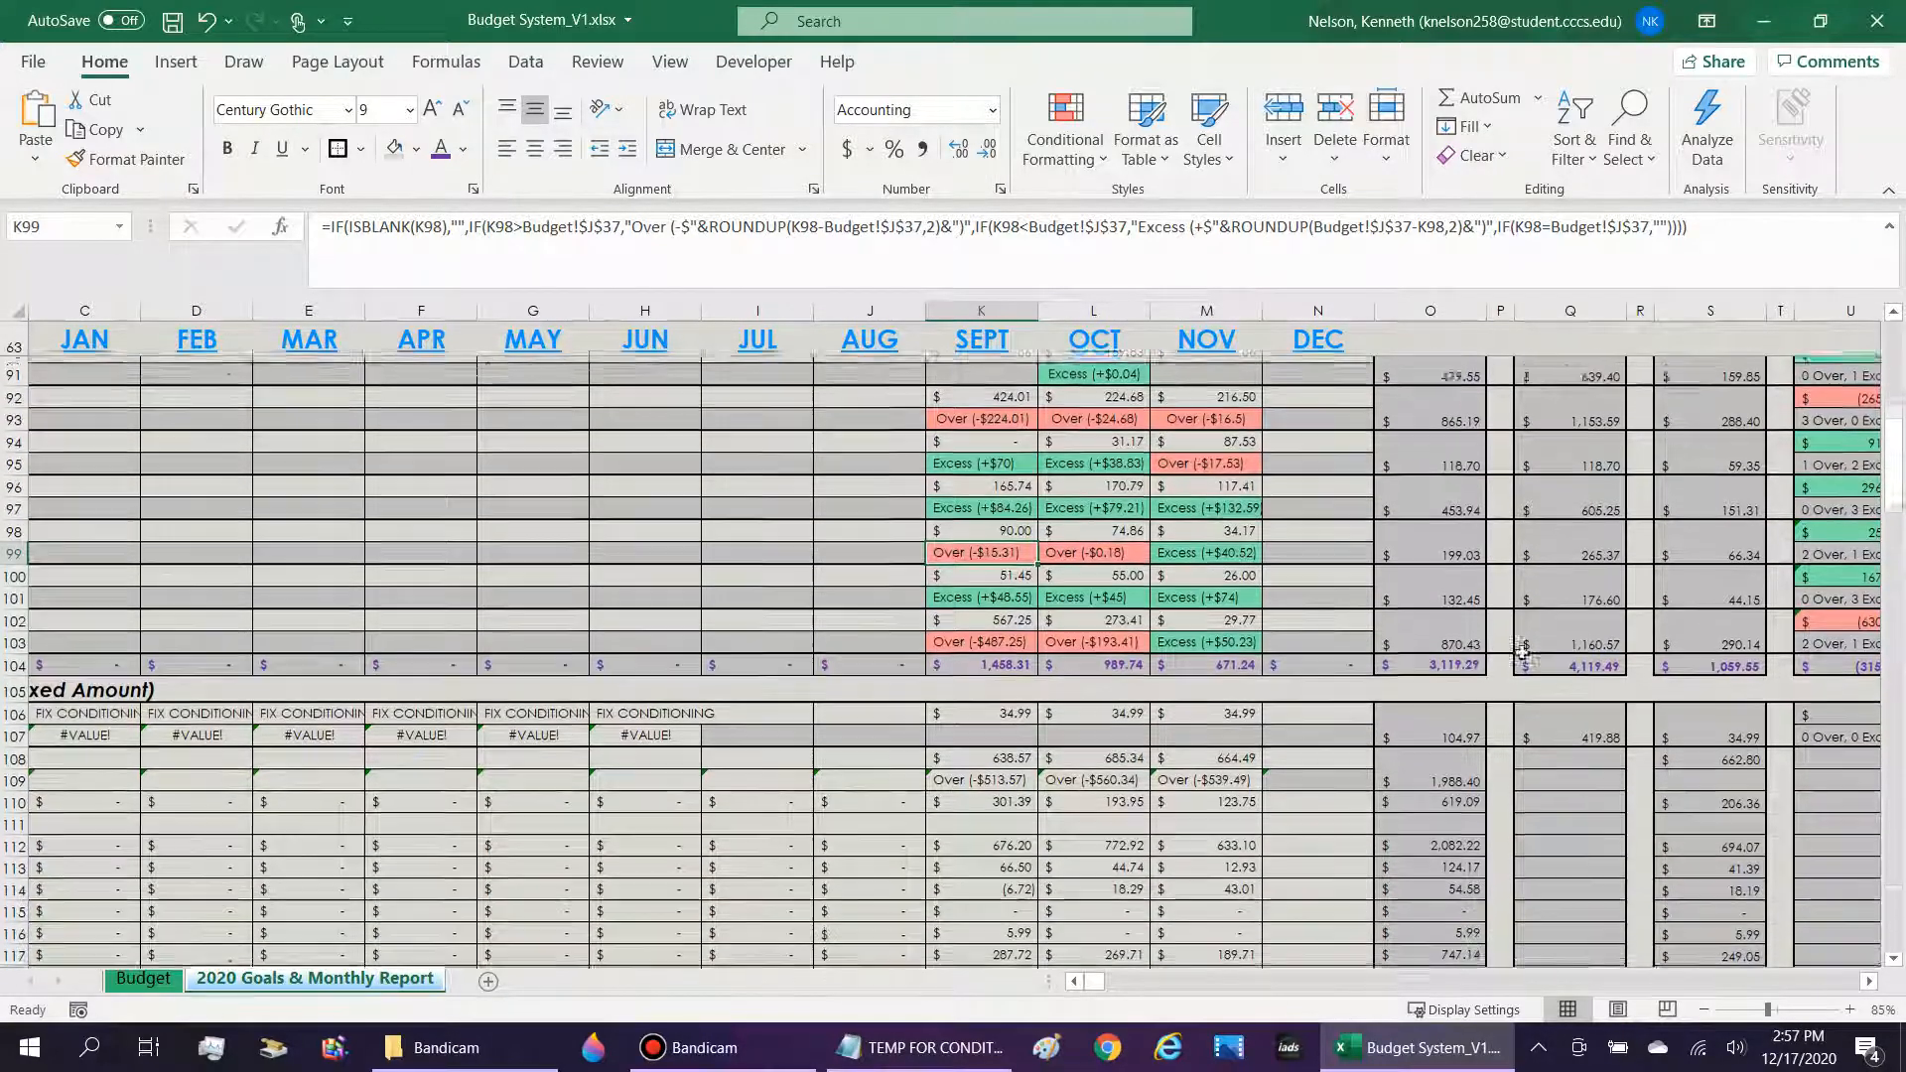
pyautogui.click(1439, 764)
pyautogui.press('Right')
pyautogui.press('Right')
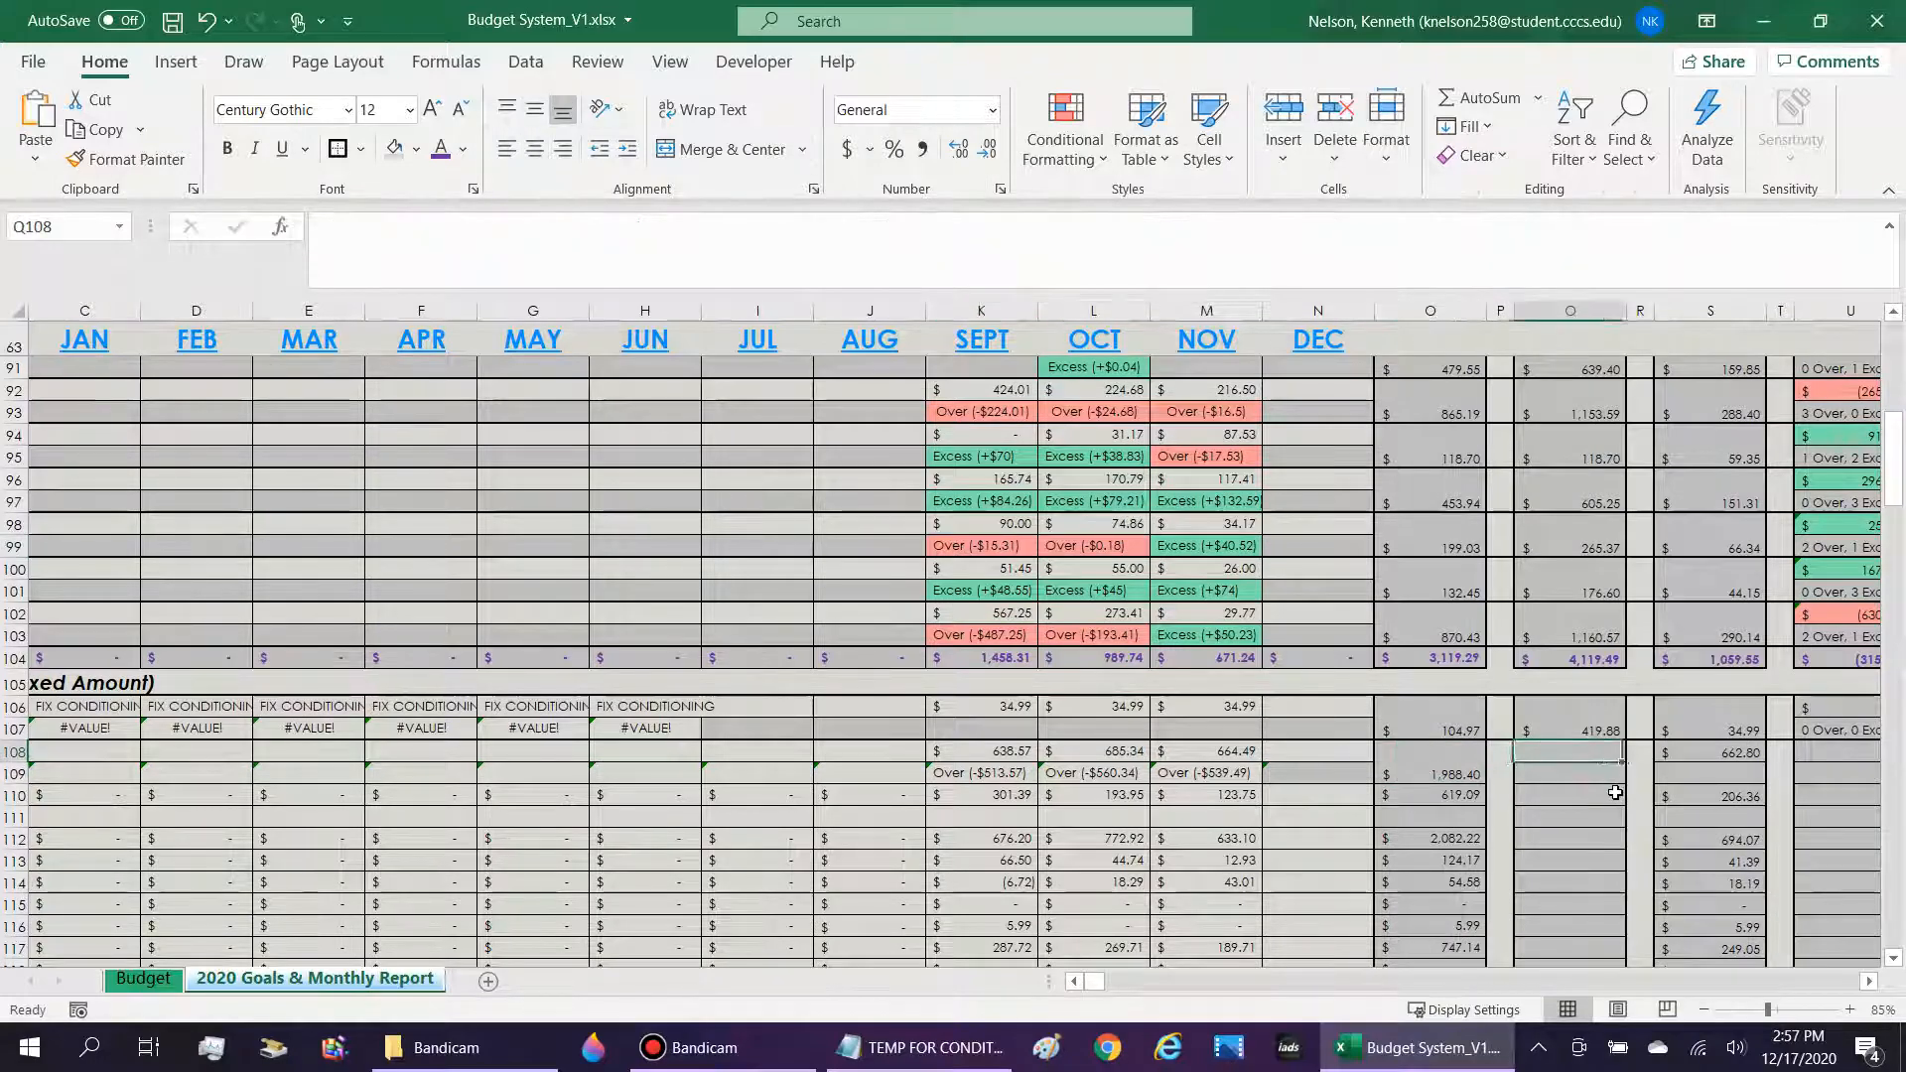
pyautogui.scroll(8, 1588, 715)
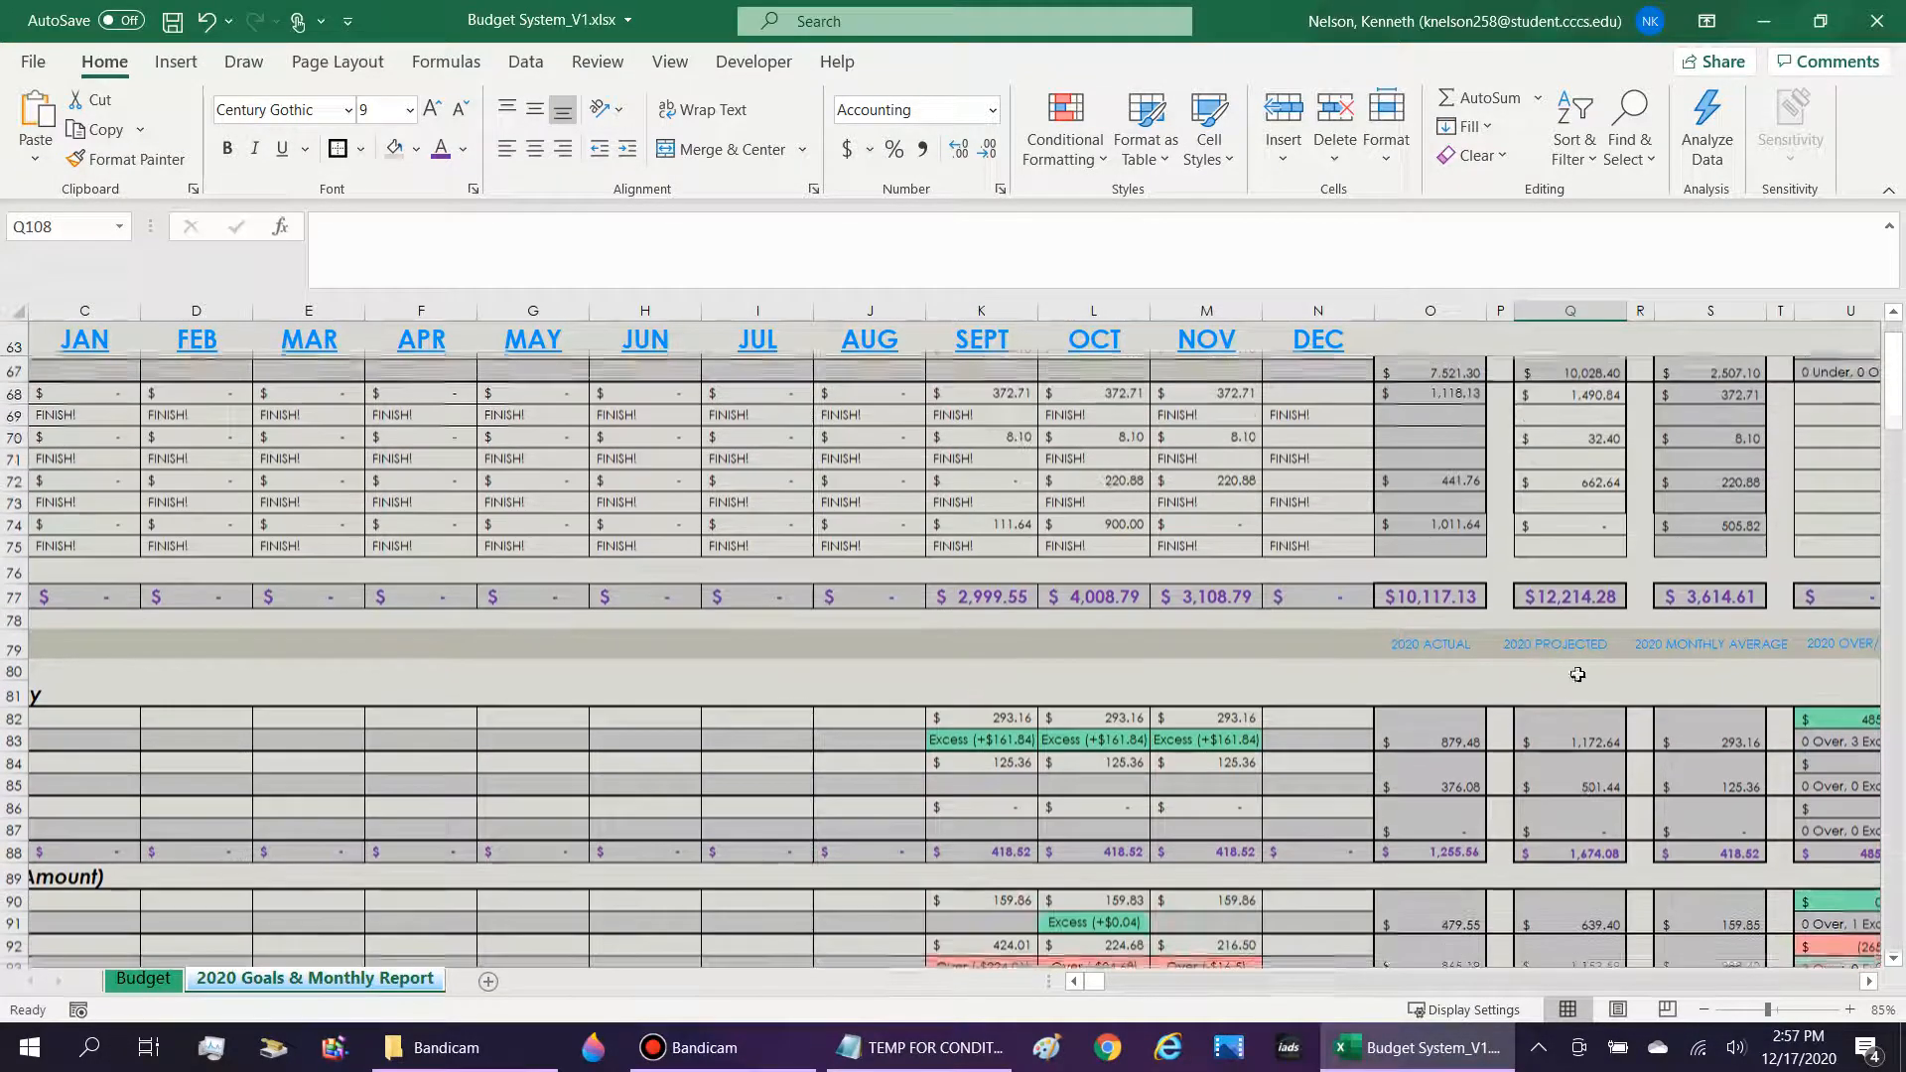
pyautogui.click(1574, 646)
# Merge and center Q108:Q109 in the projected column for the Nicotine/Tobacco Products row.
pyautogui.scroll(-8, 1588, 675)
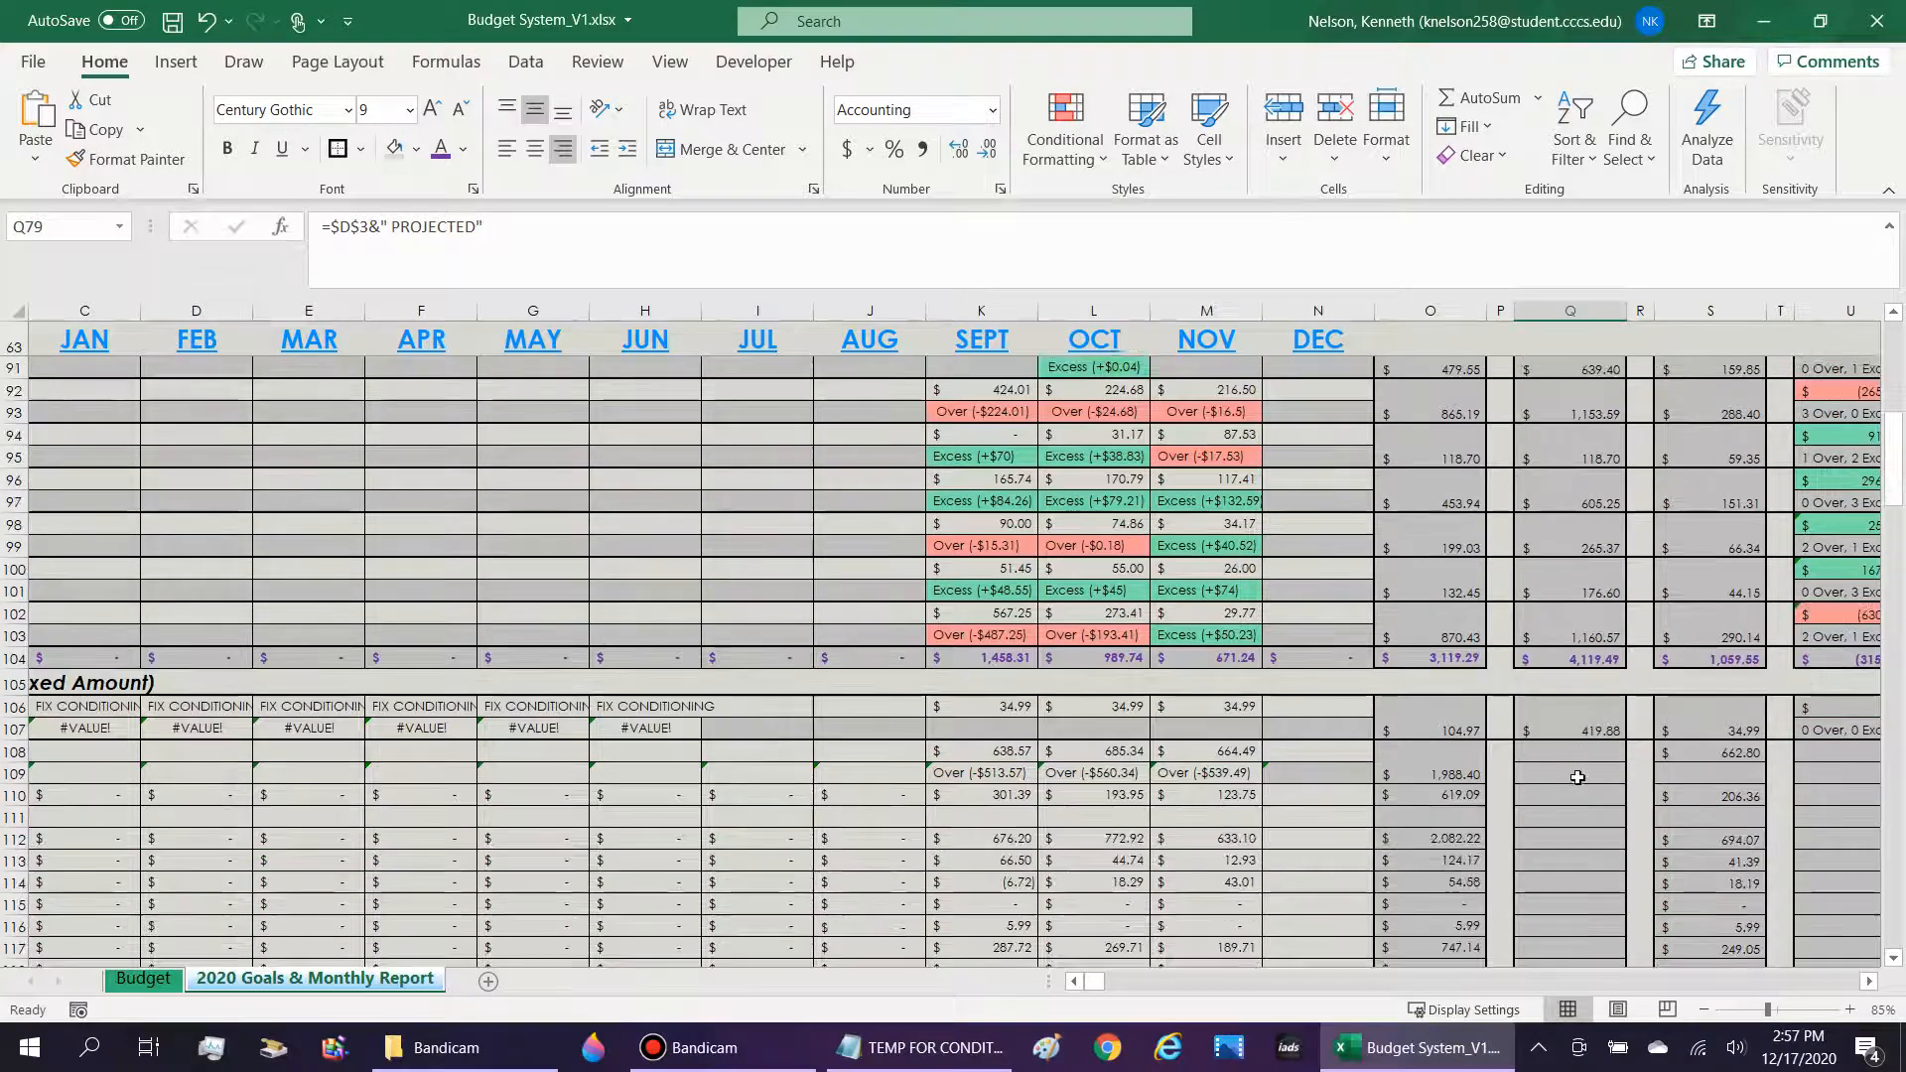
pyautogui.moveTo(1577, 777); pyautogui.dragTo(1528, 740)
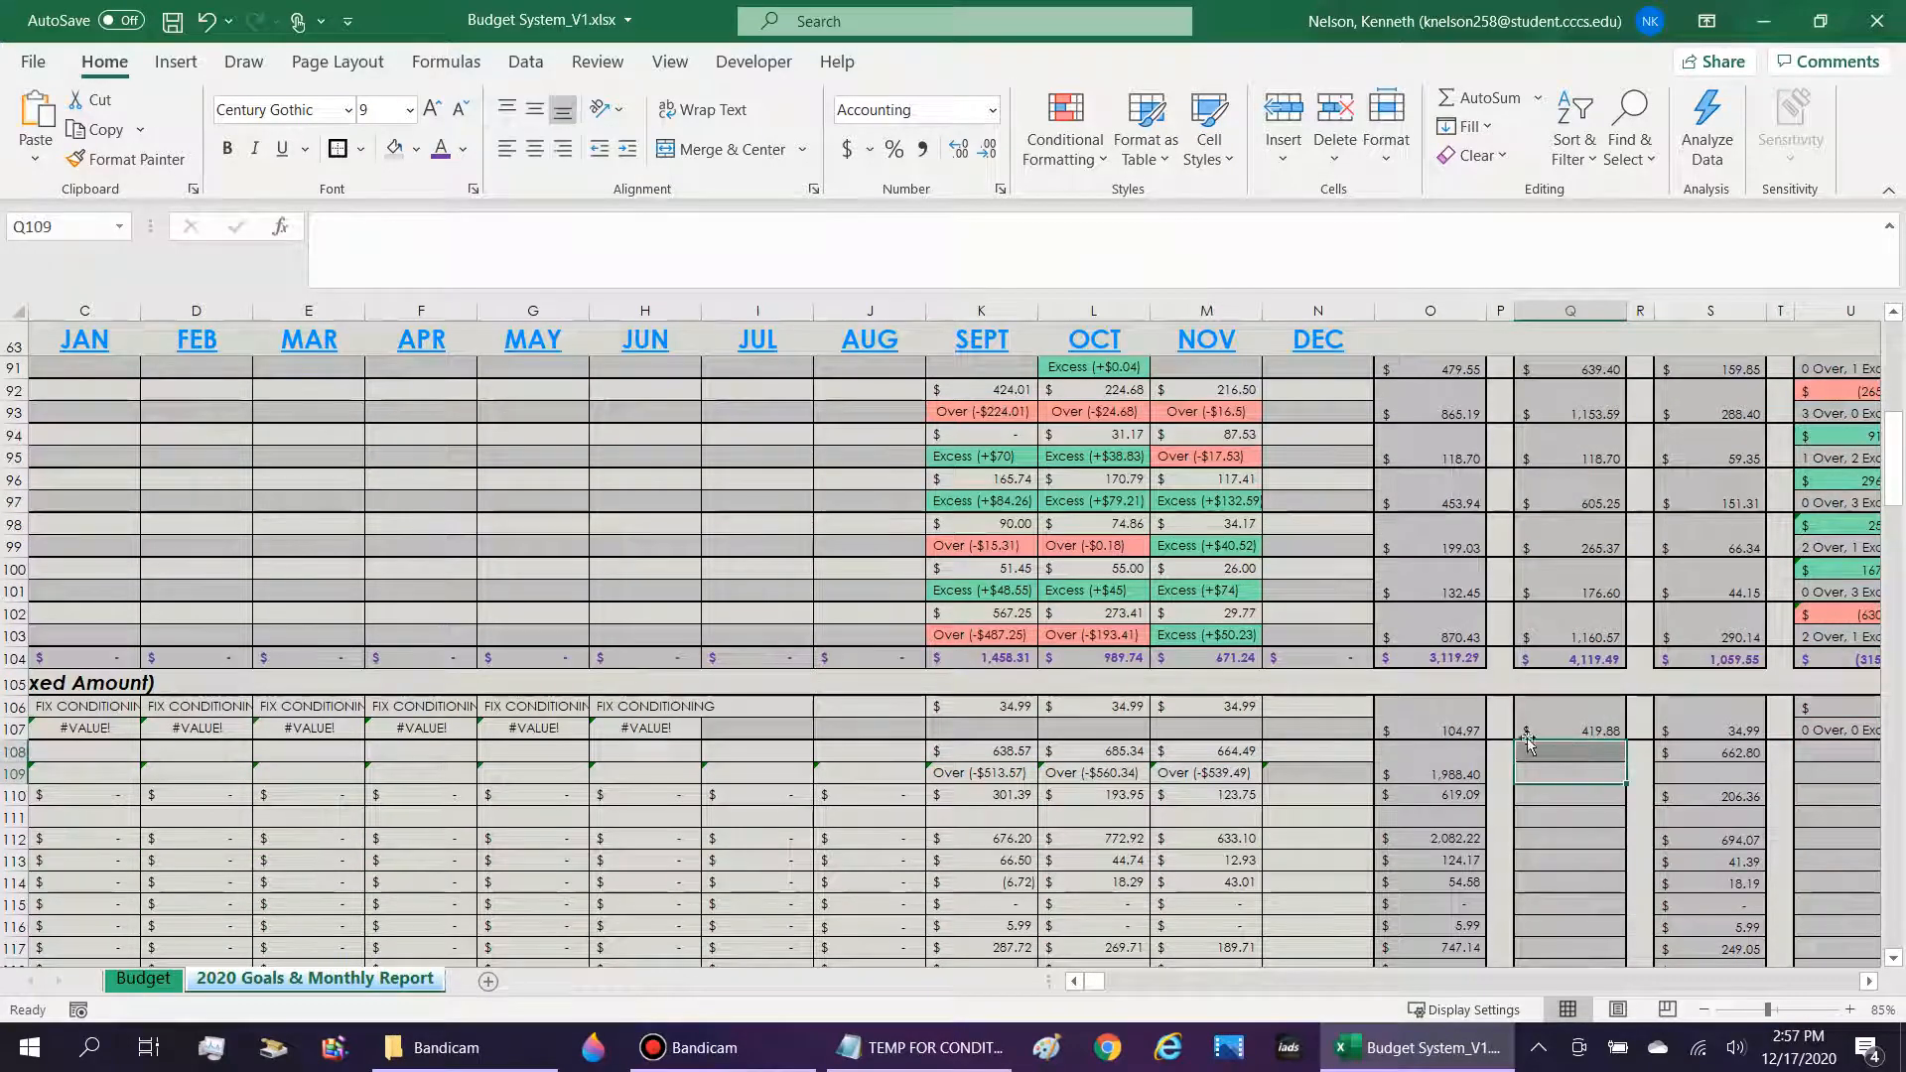
pyautogui.click(701, 153)
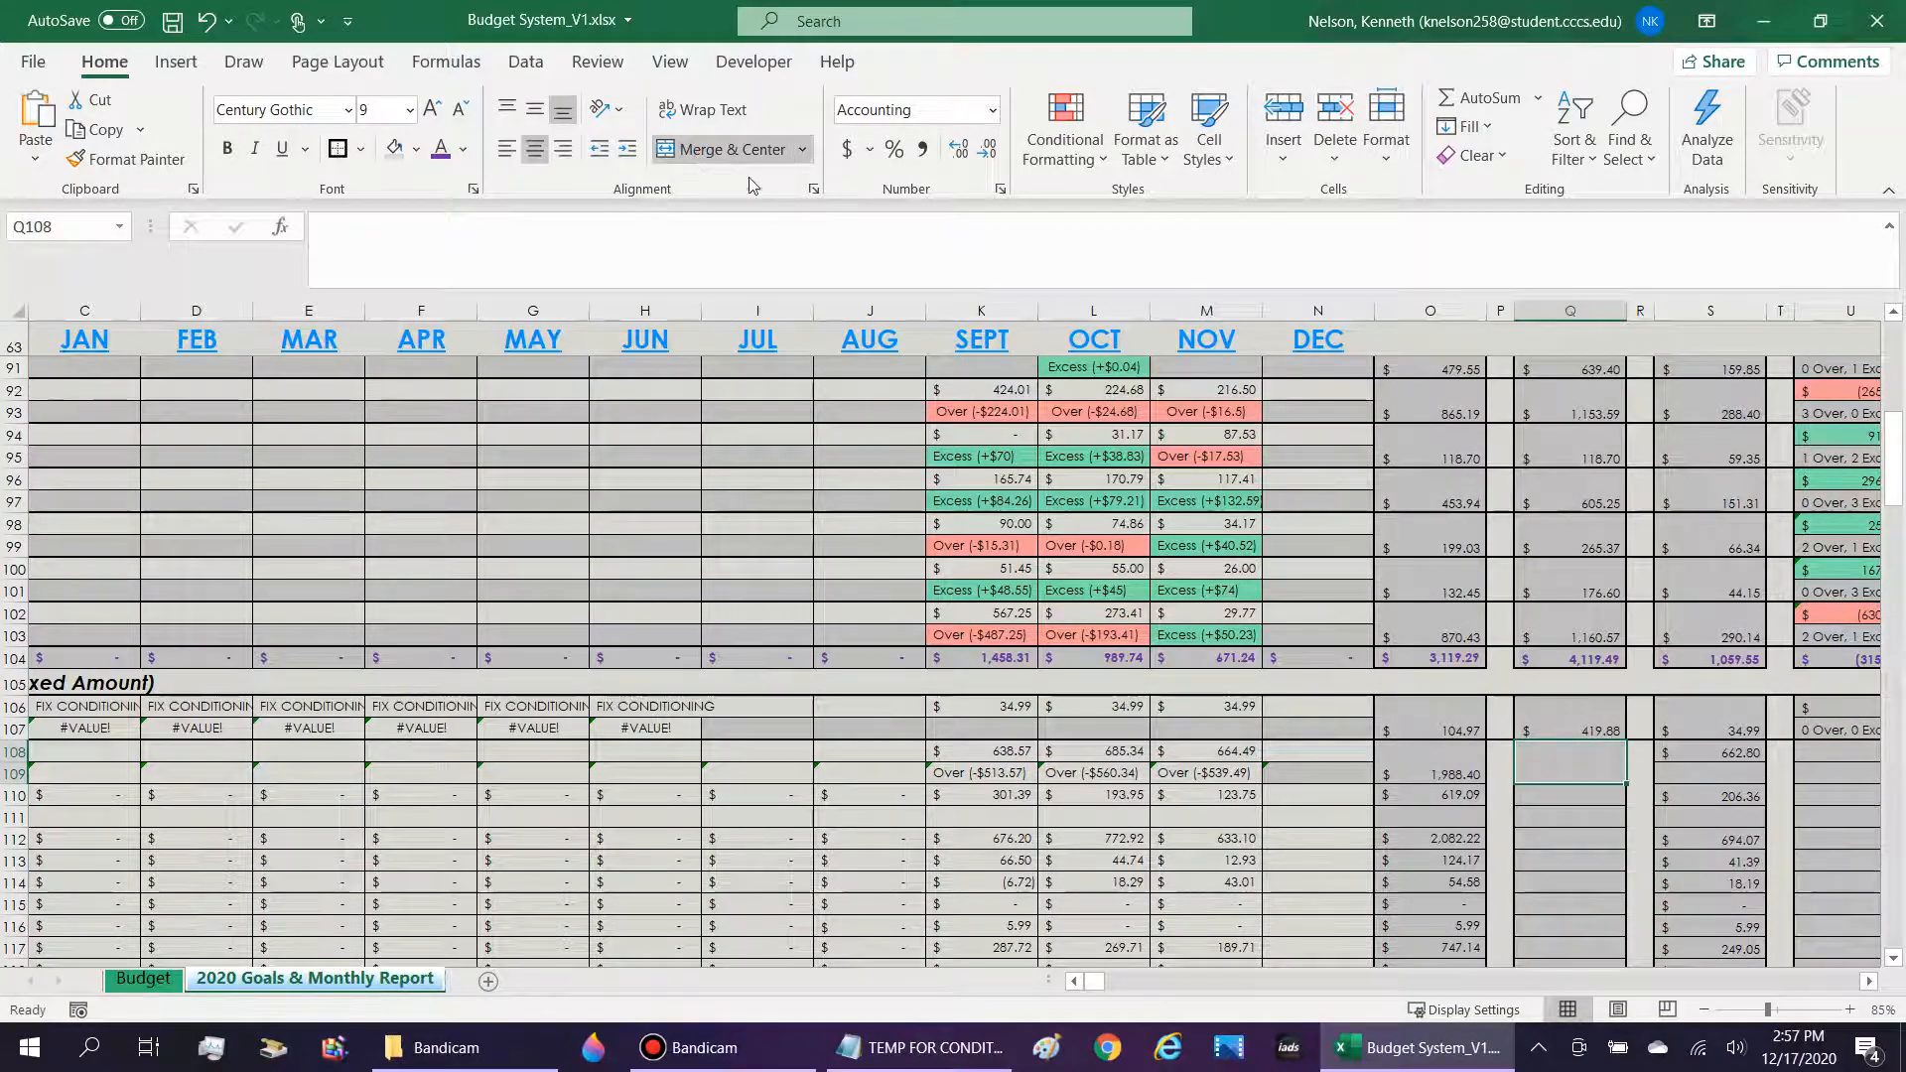
# Copy the full projected formula text from the Home Care/Supplies/Tools cell in Q102.
pyautogui.scroll(1, 1588, 496)
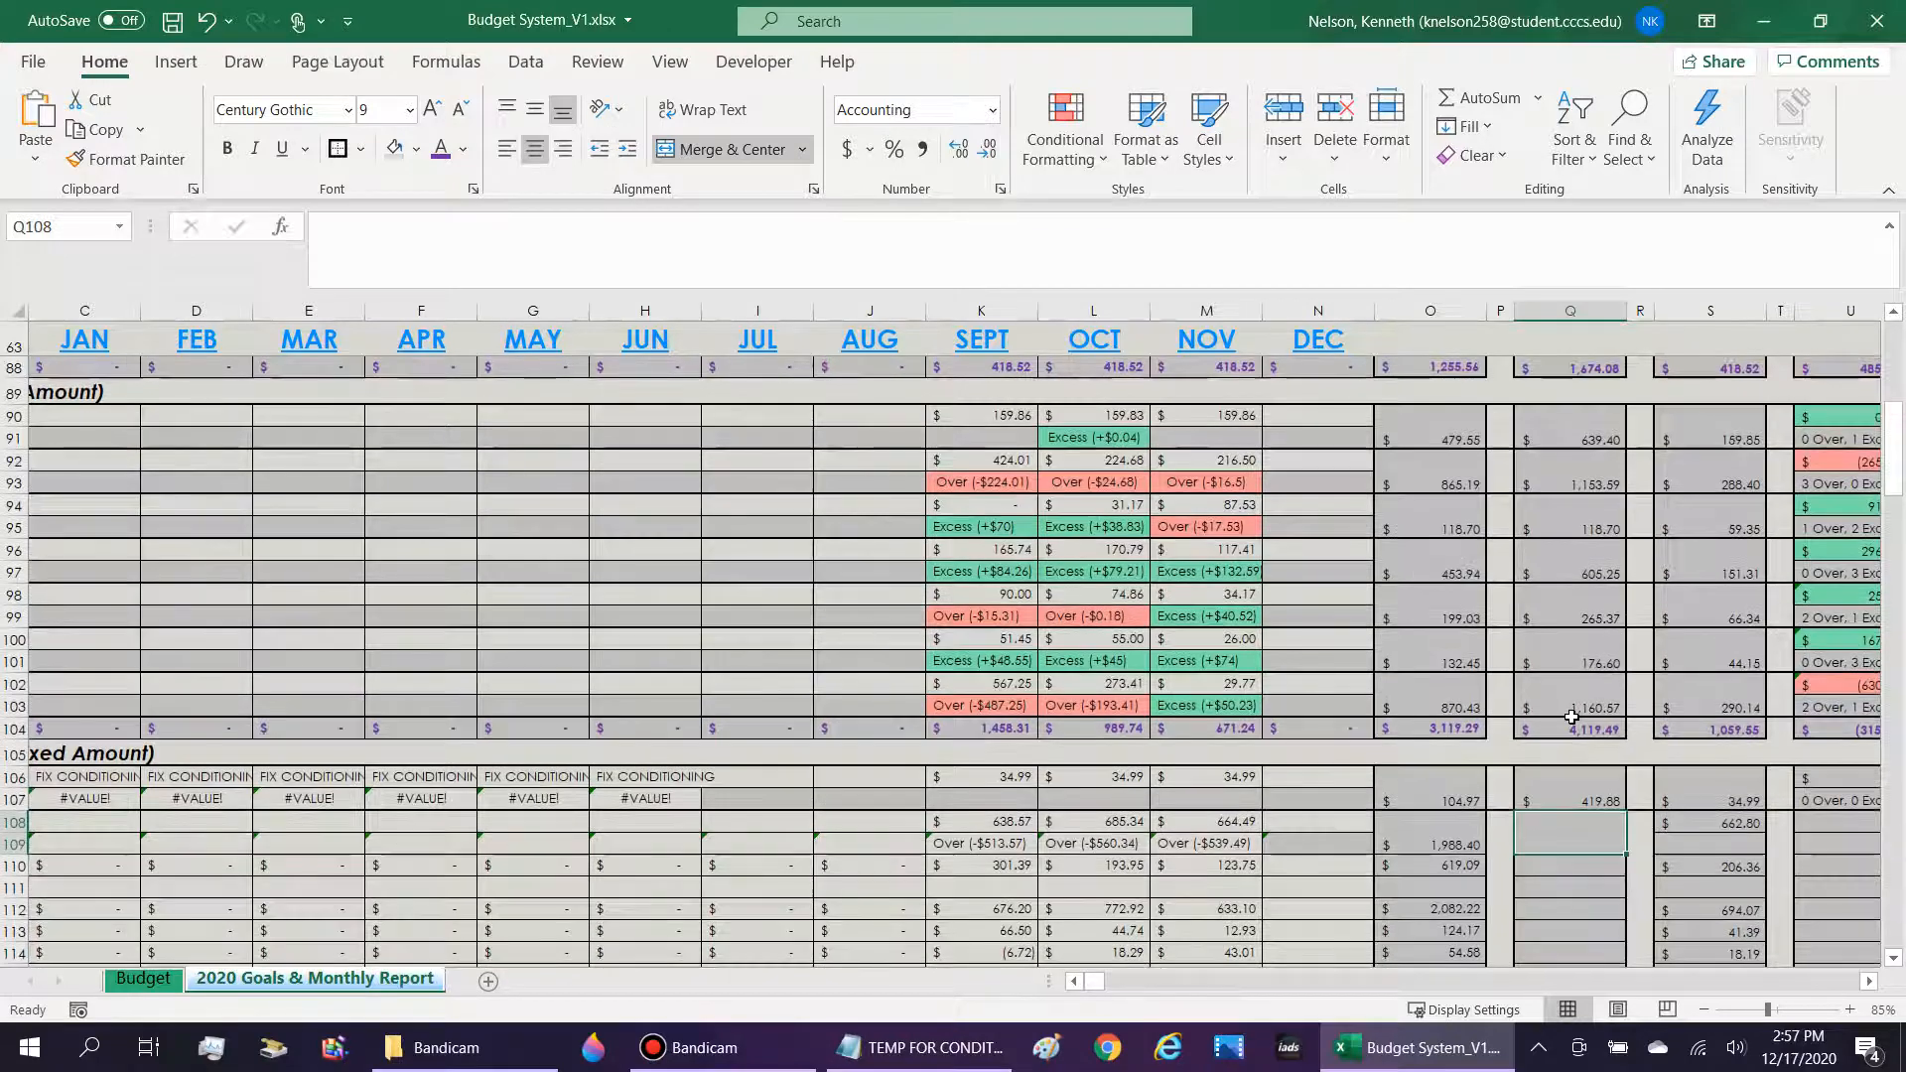
pyautogui.click(1572, 710)
pyautogui.click(1003, 229)
pyautogui.hotkey('ctrl', 'a')
pyautogui.hotkey('ctrl', 'c')
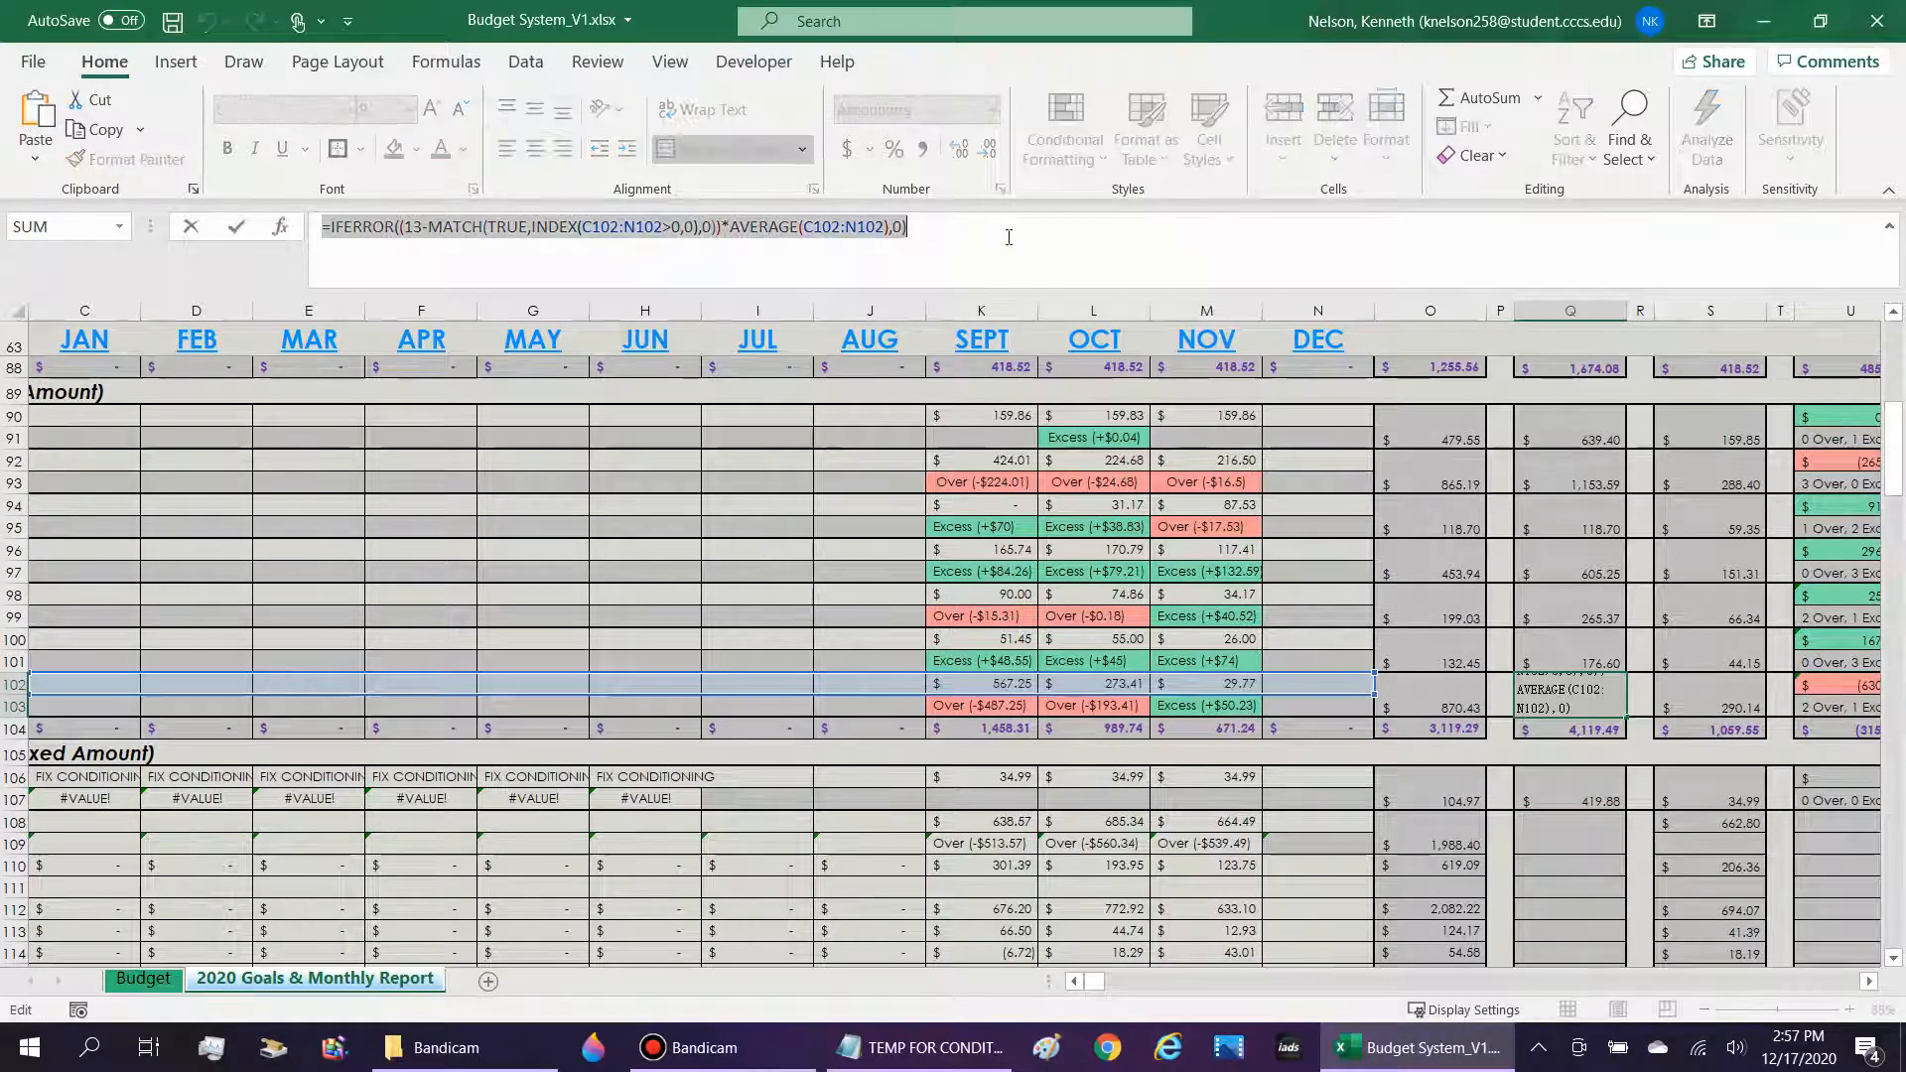
pyautogui.press('Return')
# Try to paste the clipboard contents directly onto the merged Nicotine/Tobacco projected cell, Q108.
pyautogui.press('Down')
pyautogui.press('Down')
pyautogui.press('Down')
pyautogui.press('Down')
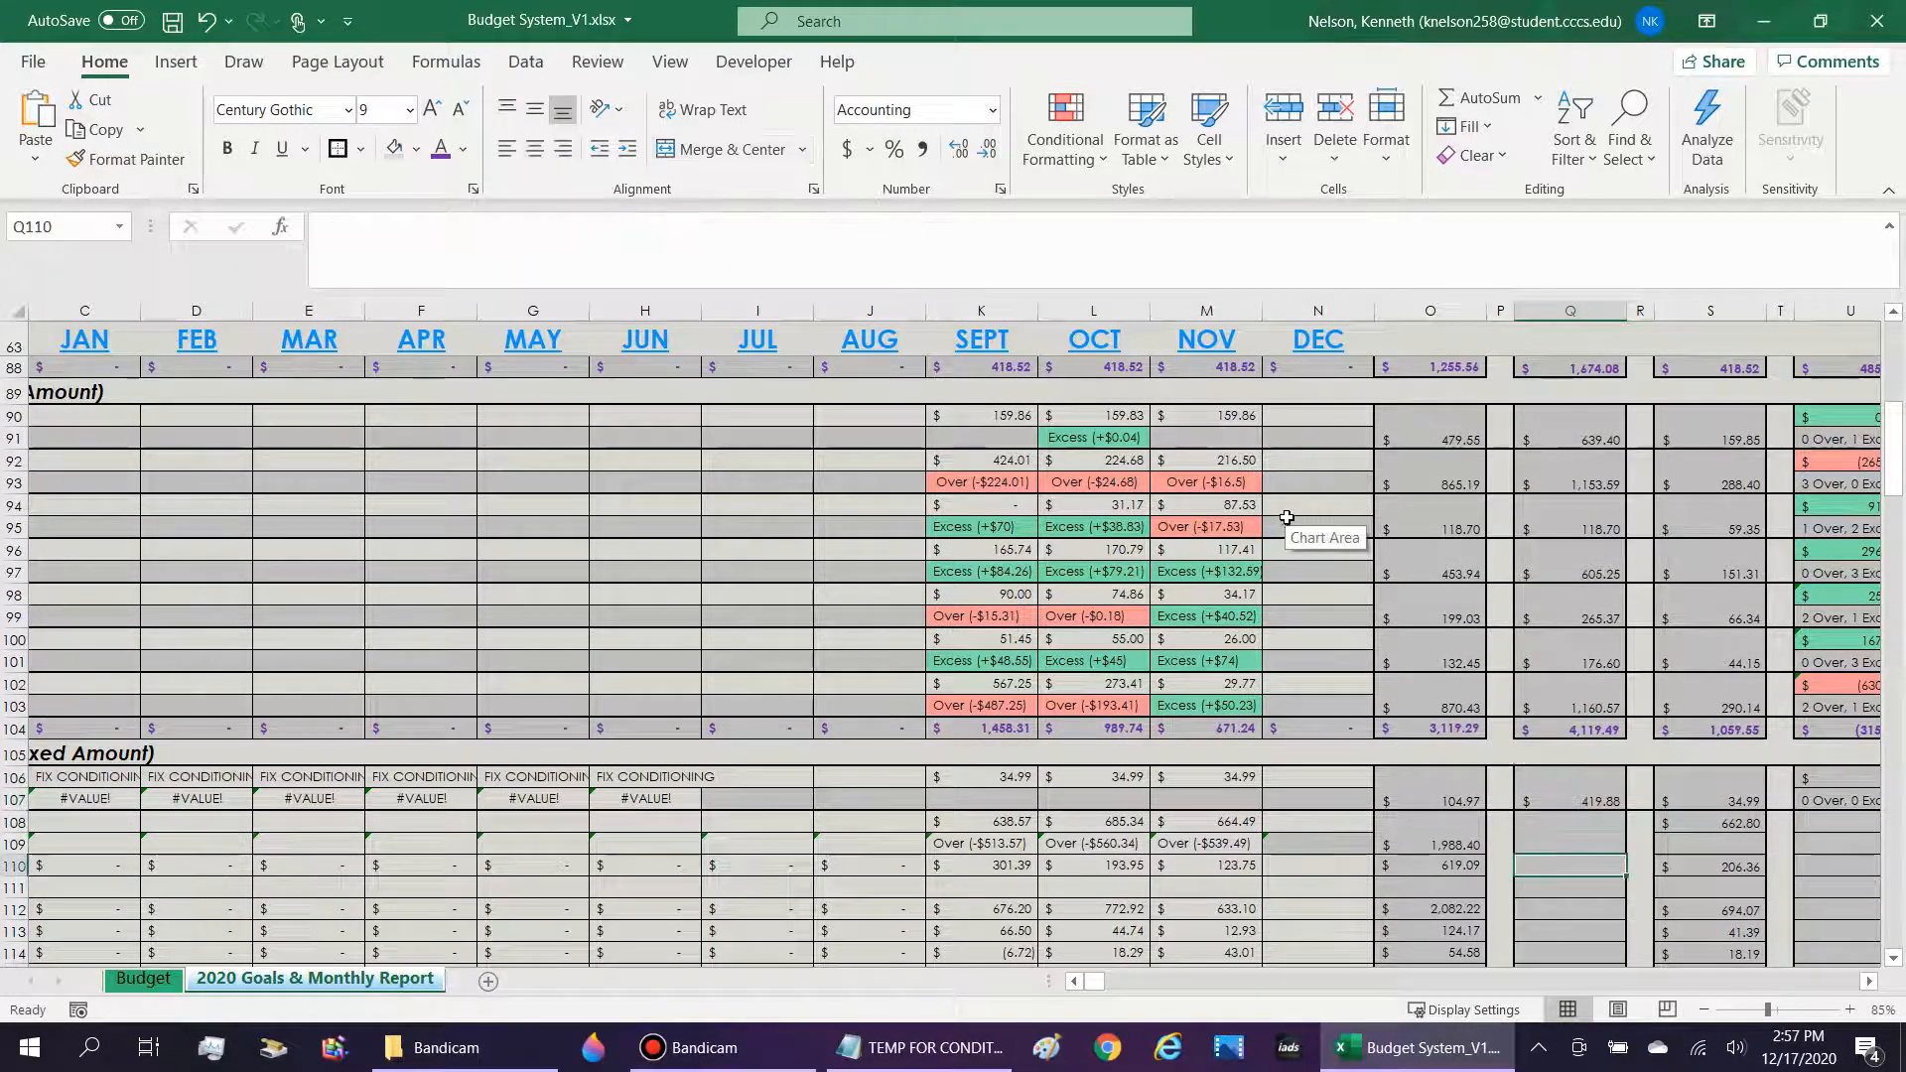
pyautogui.press('Up')
pyautogui.hotkey('ctrl', 'v')
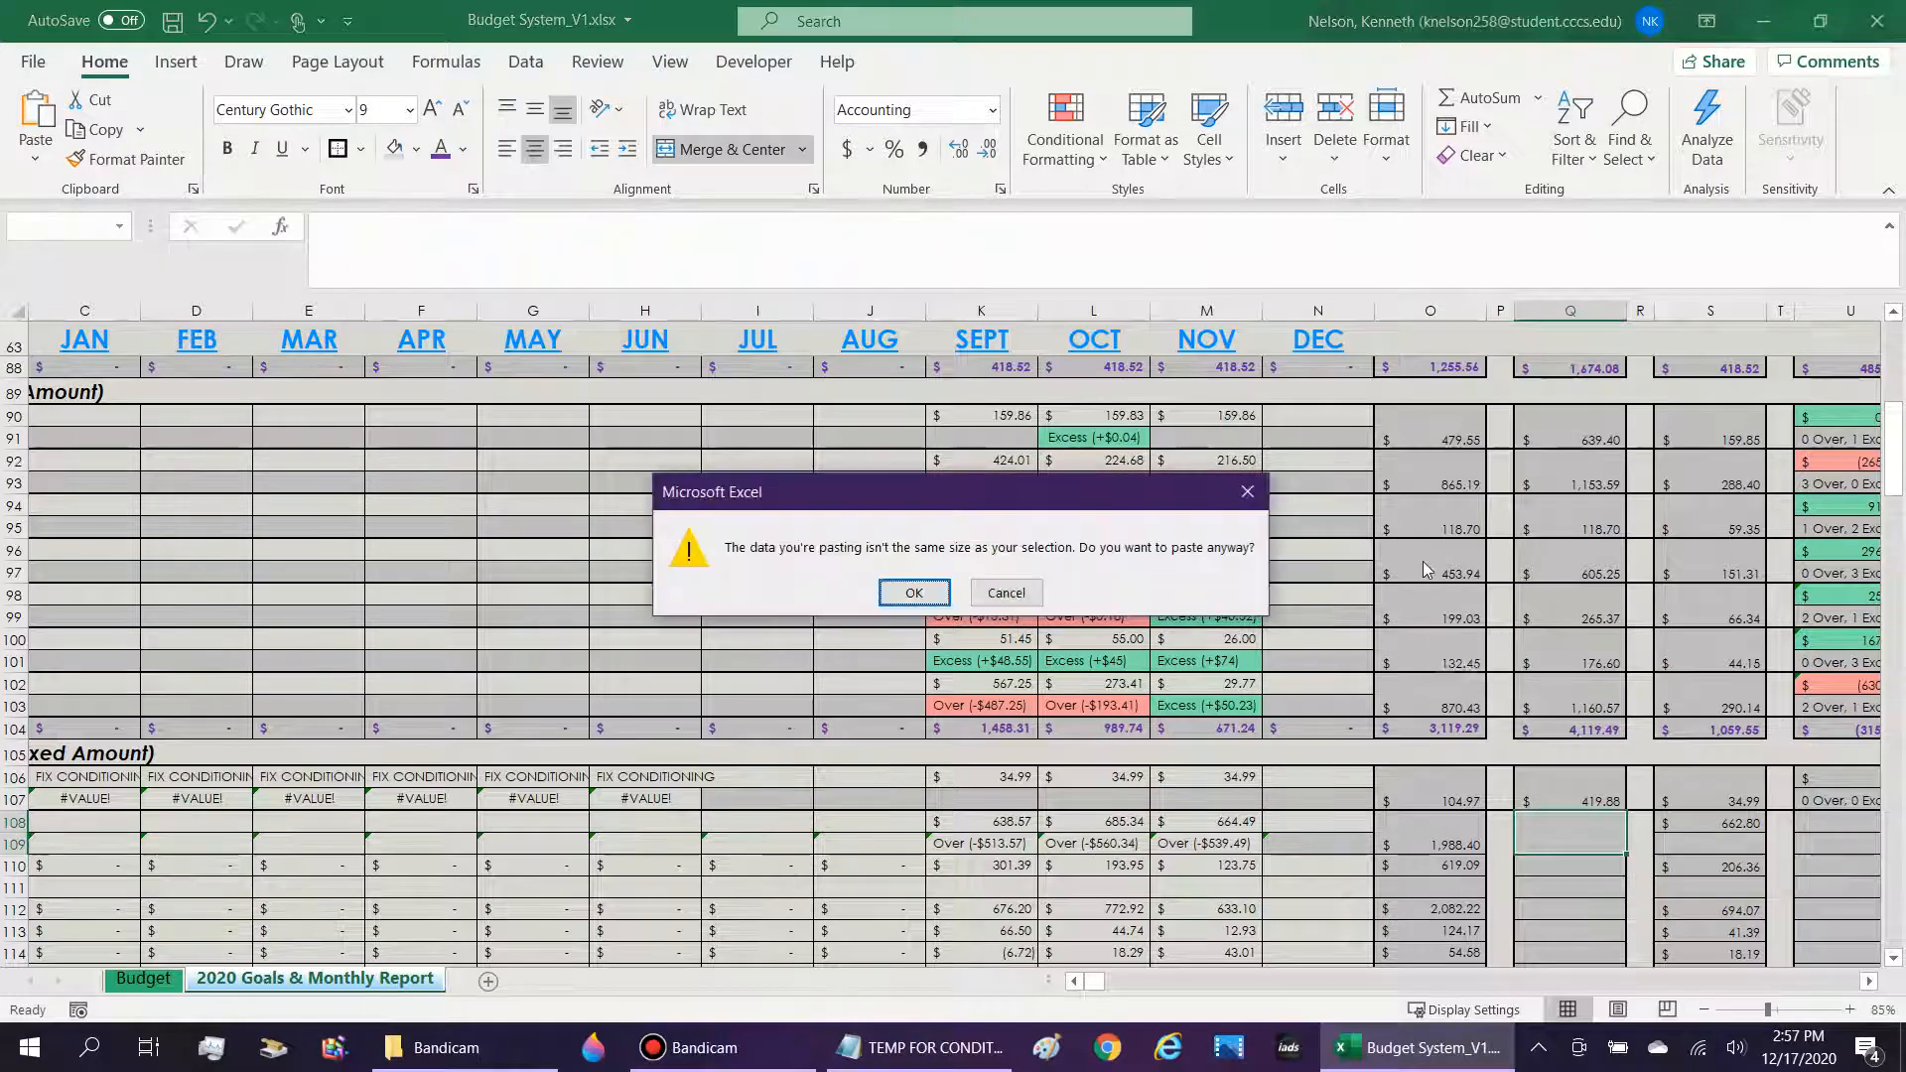
pyautogui.click(933, 595)
pyautogui.click(984, 597)
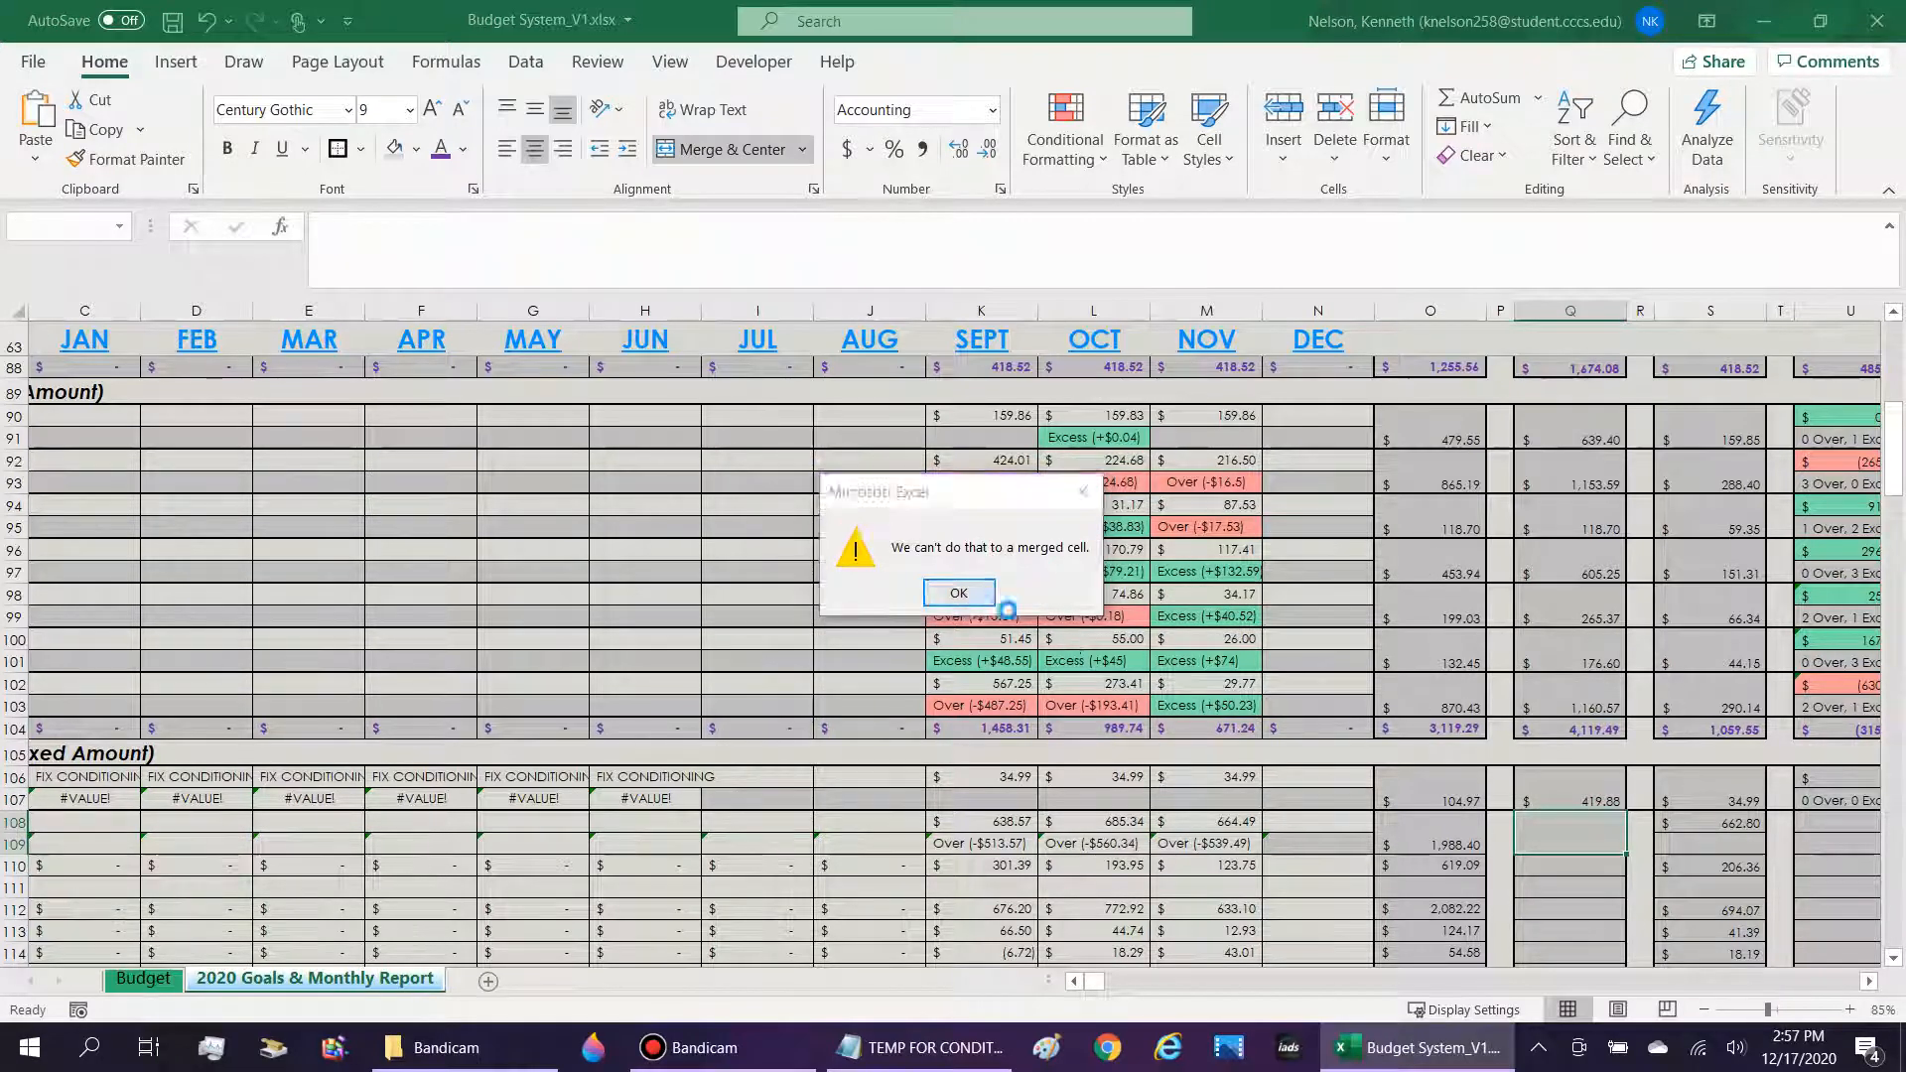
# Insert the copied projected formula as text inside the merged Nicotine/Tobacco cell Q108.
pyautogui.doubleClick(1562, 833)
pyautogui.hotkey('ctrl', 'v')
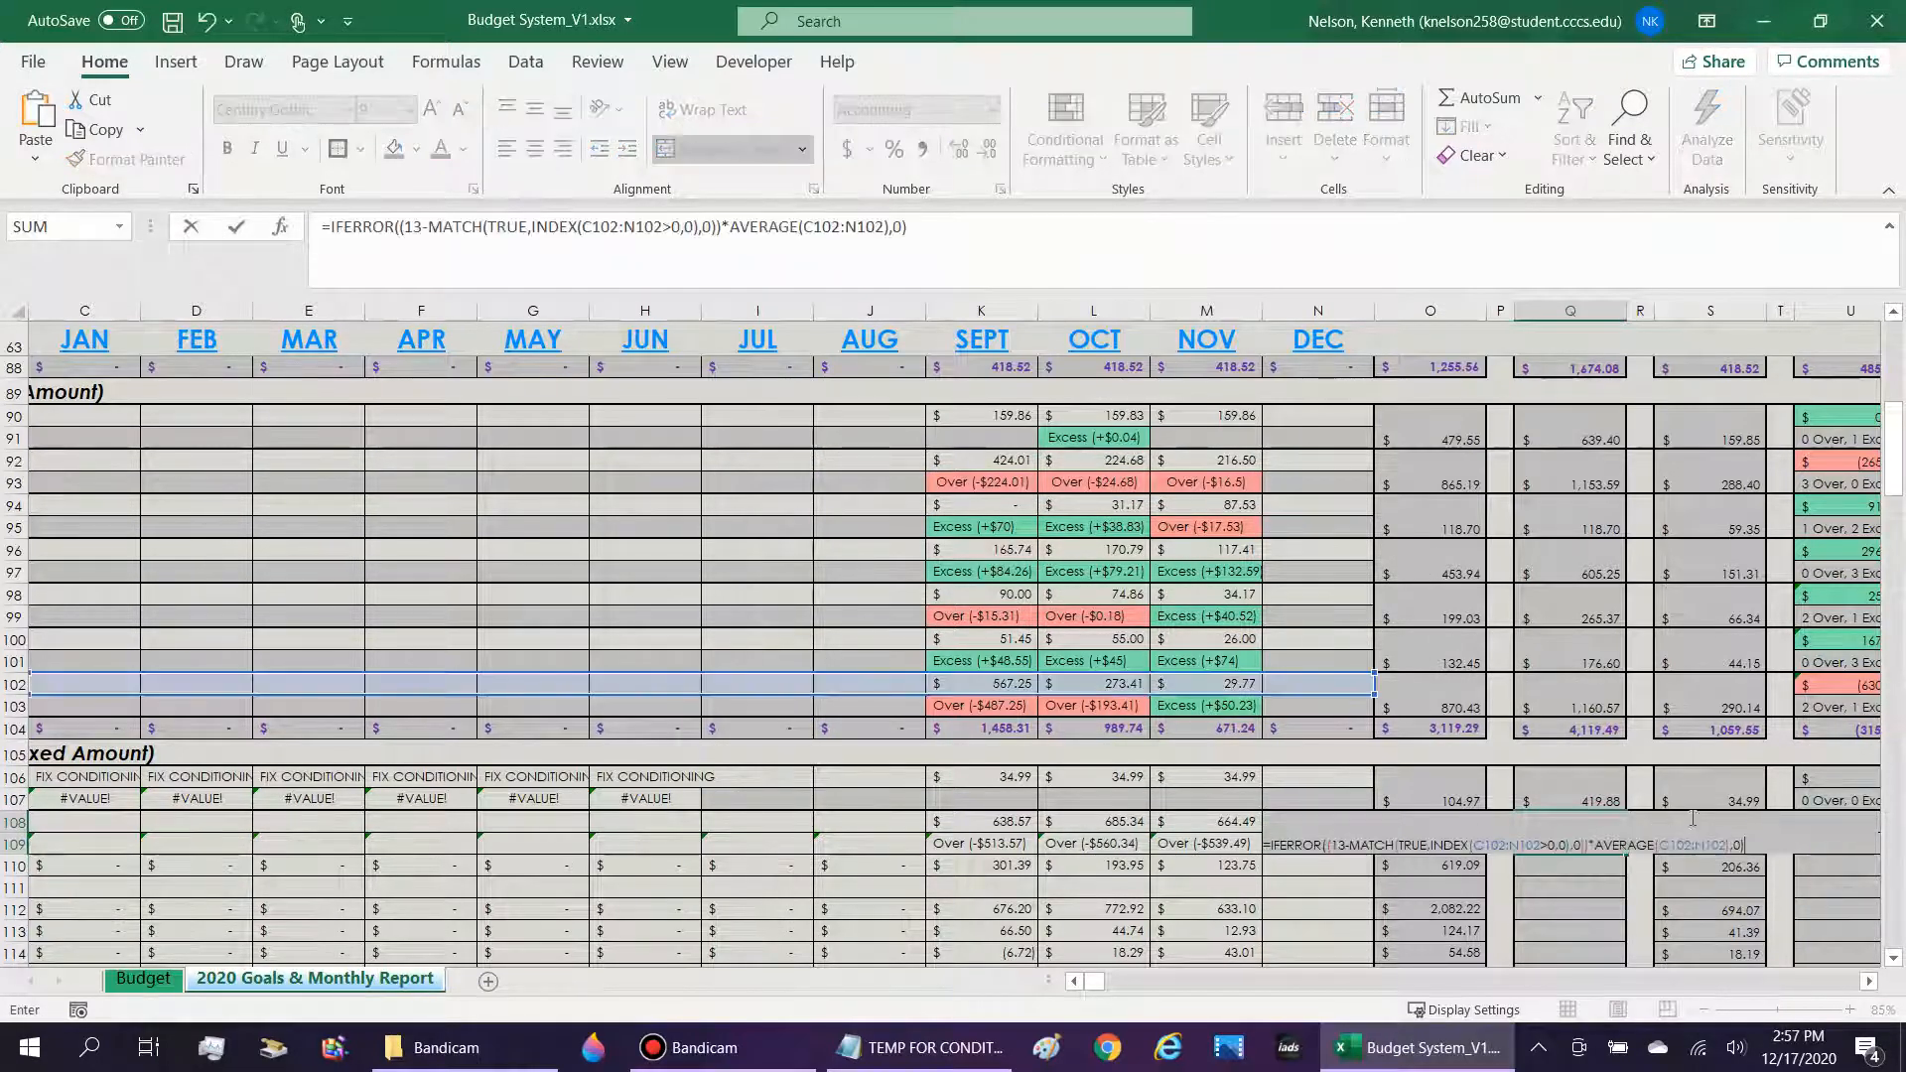
pyautogui.hotkey('ctrl', 'Return')
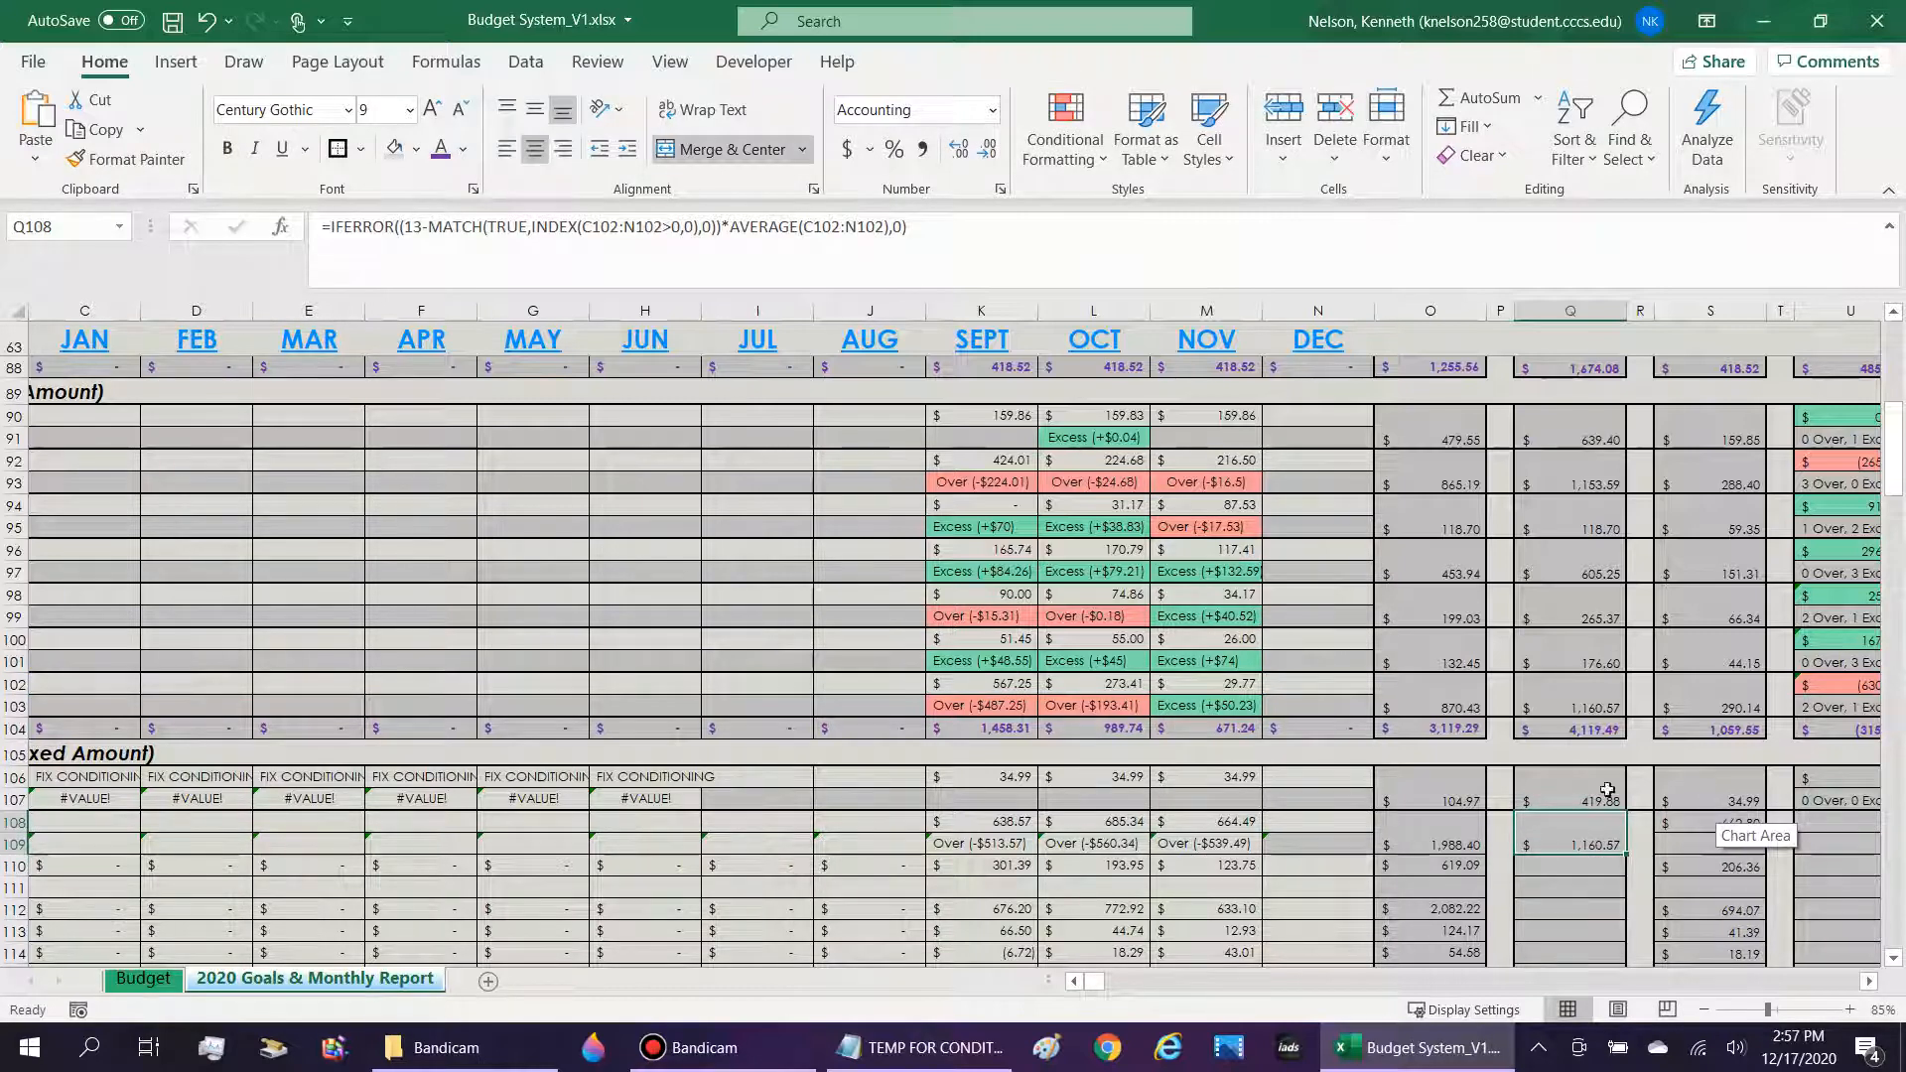
# Repoint both ranges in Q108's projected formula to C109:N109.
pyautogui.click(1014, 230)
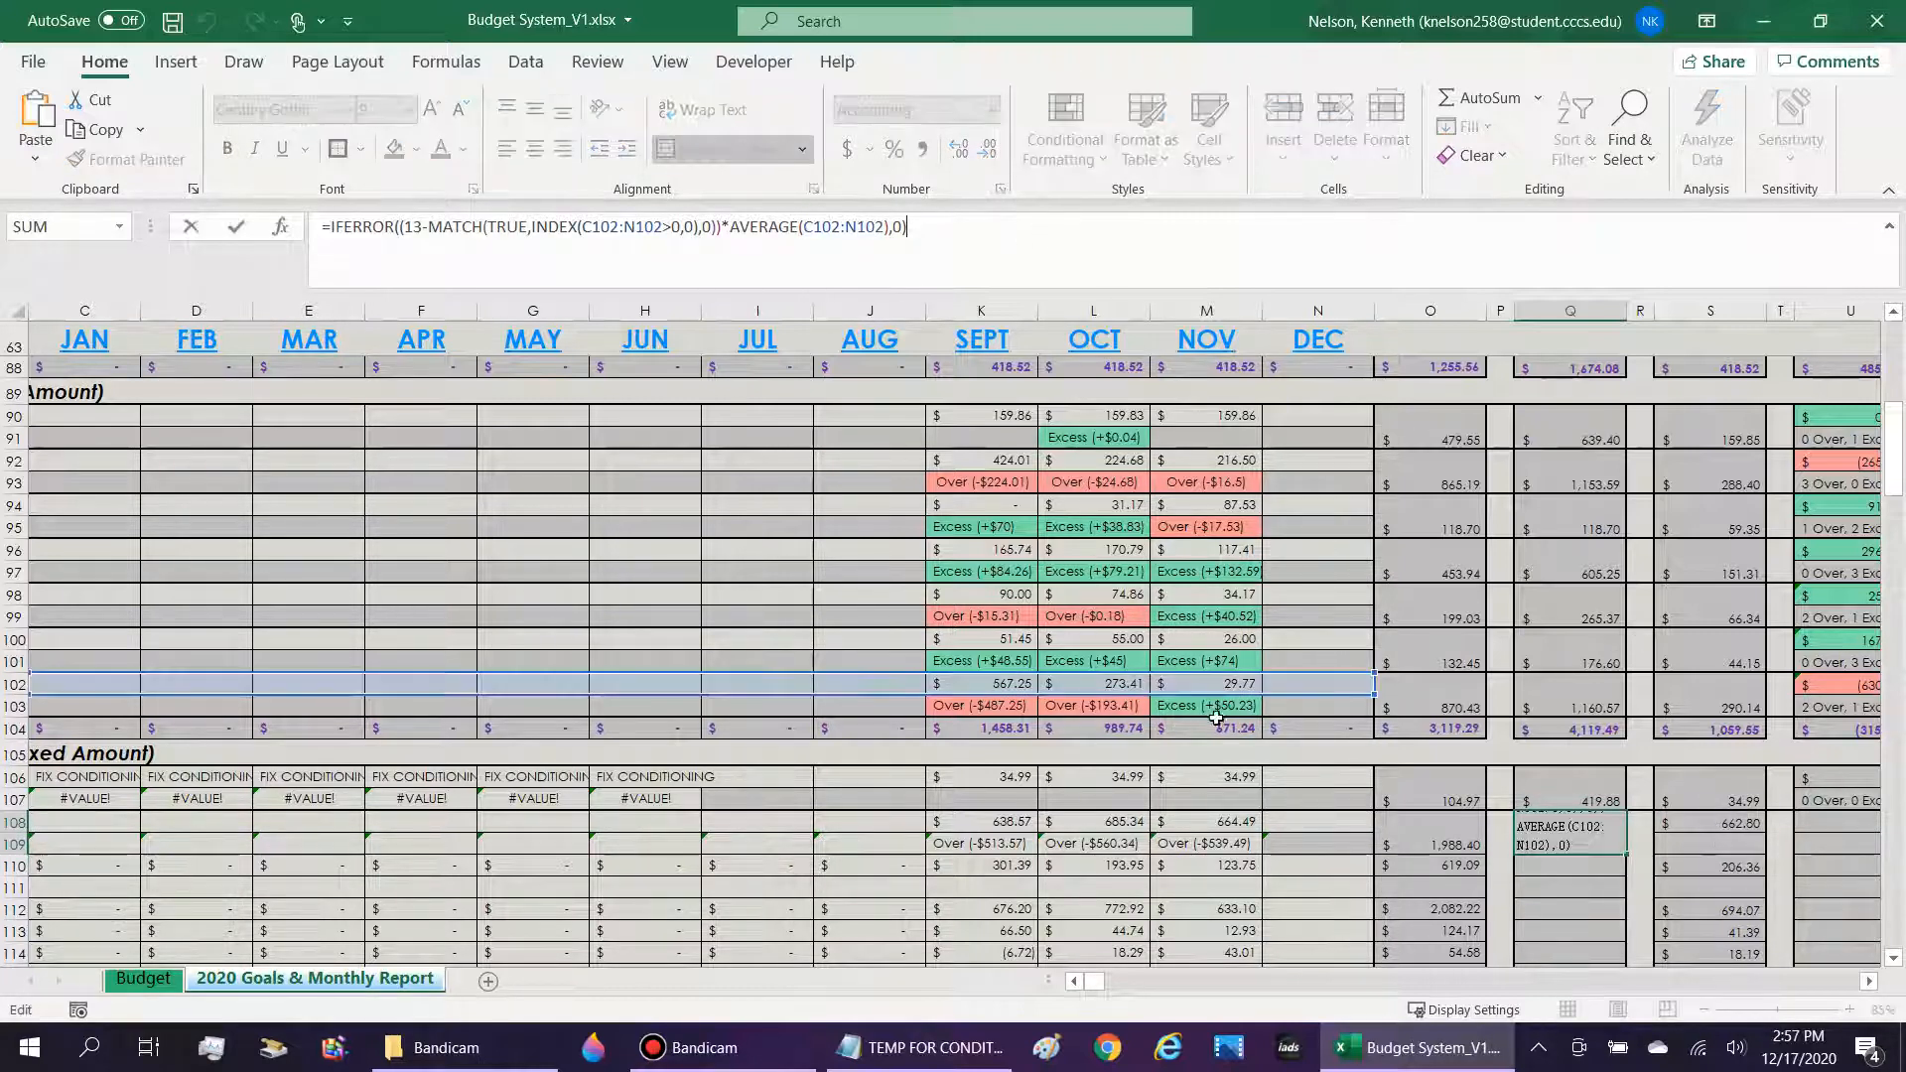
pyautogui.moveTo(1231, 695); pyautogui.dragTo(1303, 859)
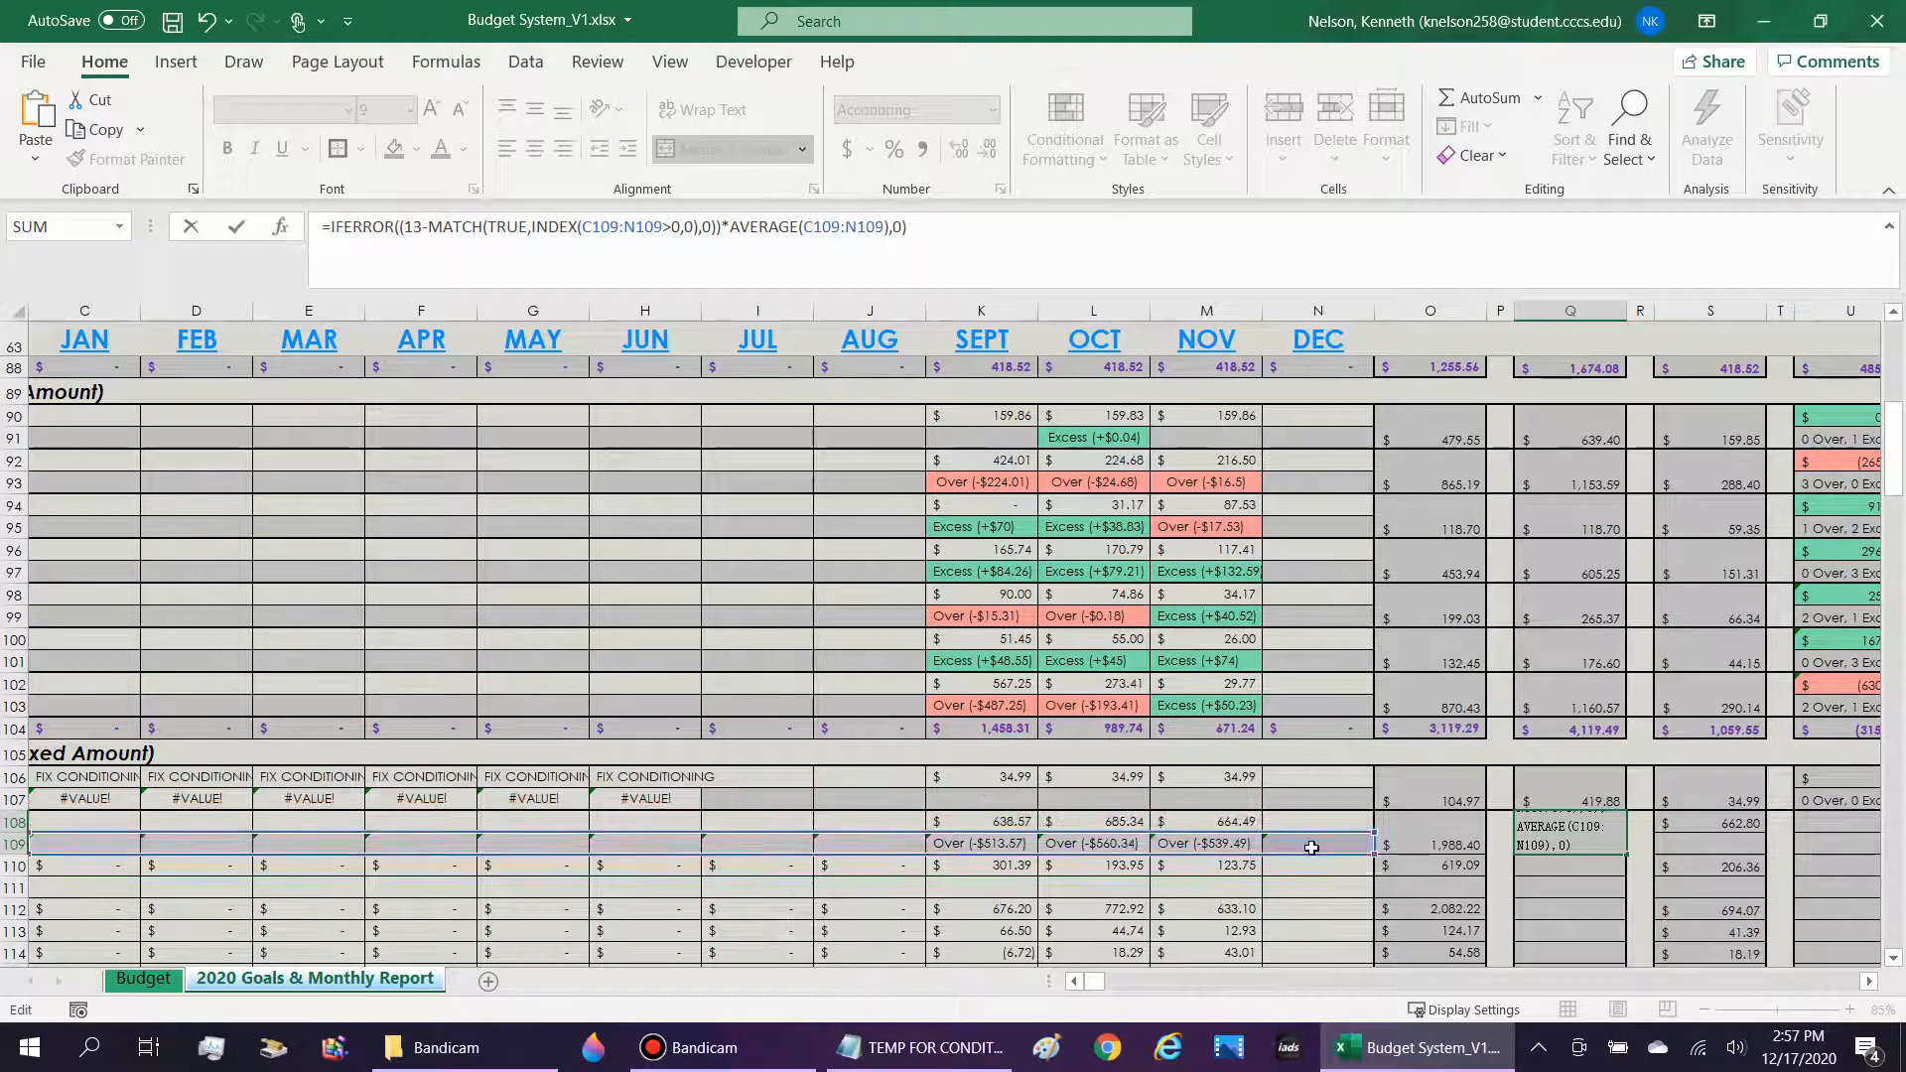
pyautogui.hotkey('ctrl', 'Return')
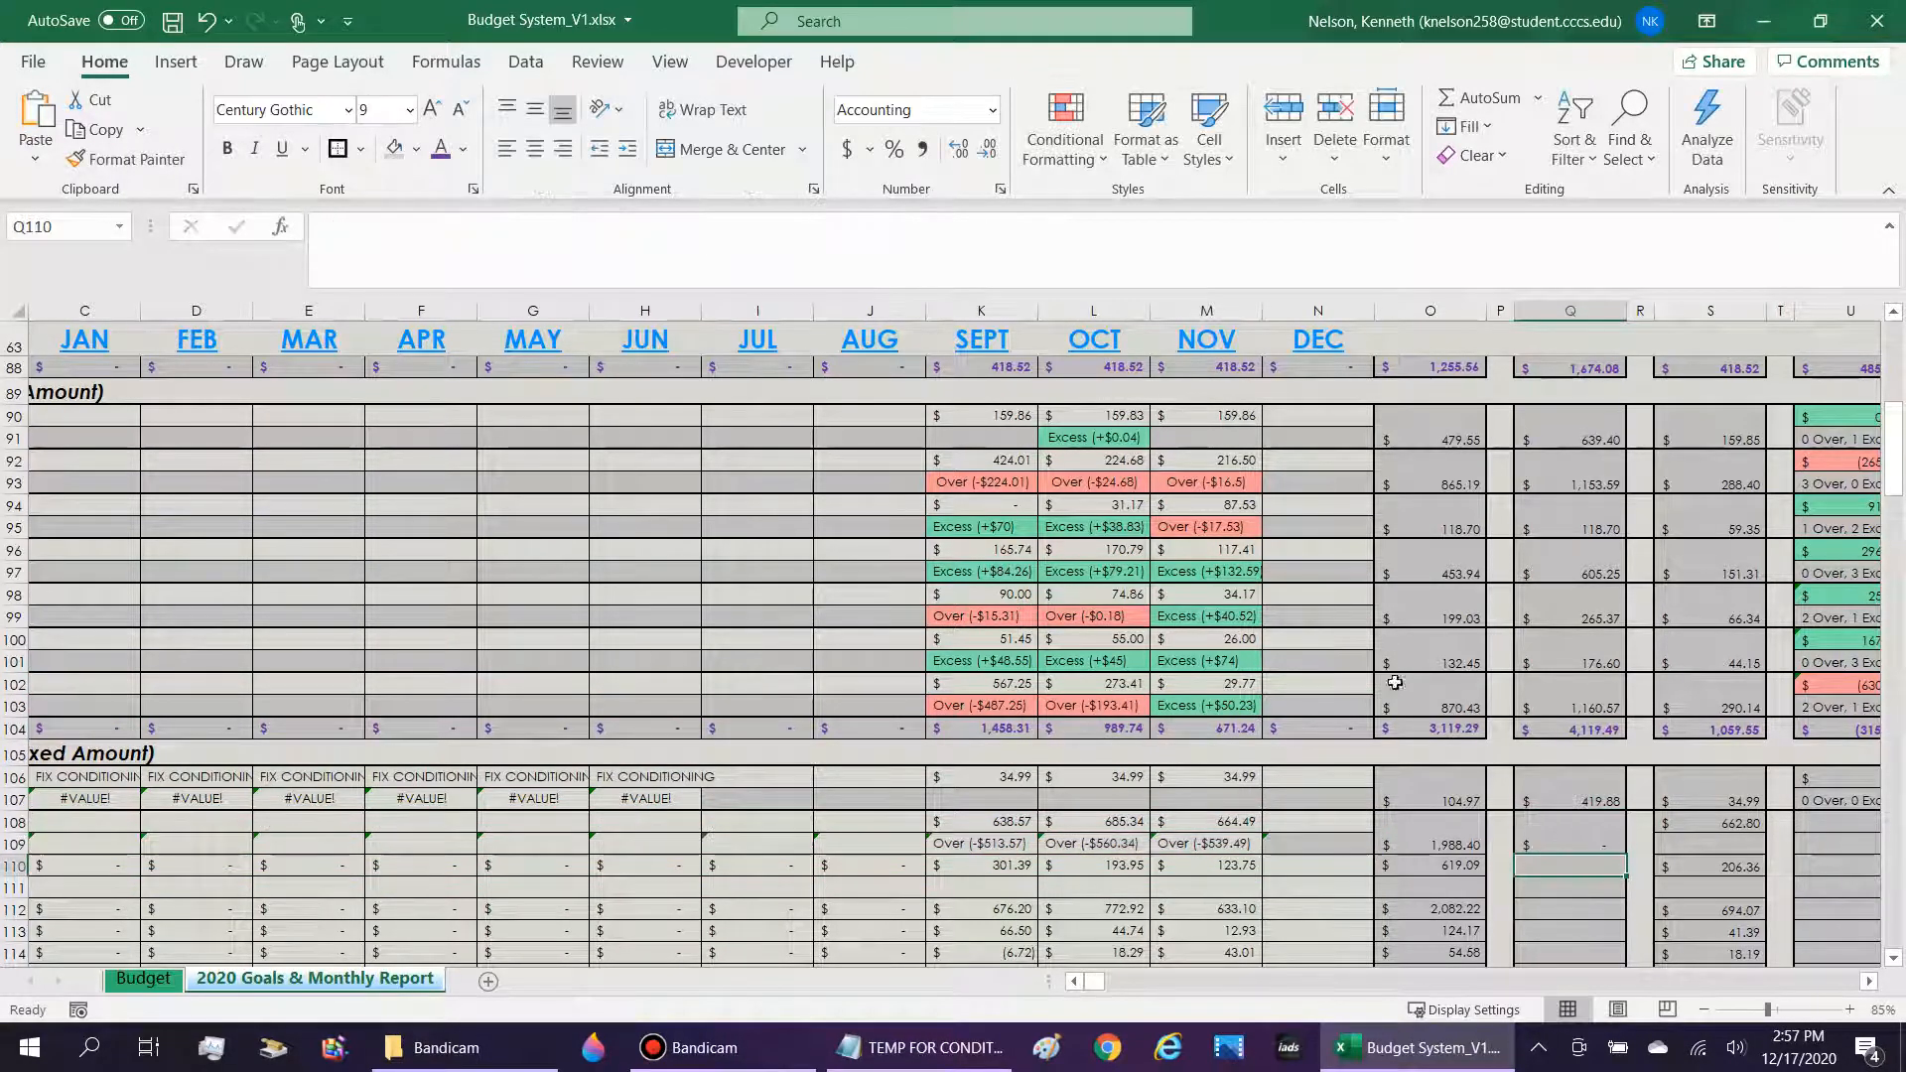
# Set both ranges in Q108's projected formula to the Nicotine/Tobacco amounts in C108:N108.
pyautogui.click(704, 226)
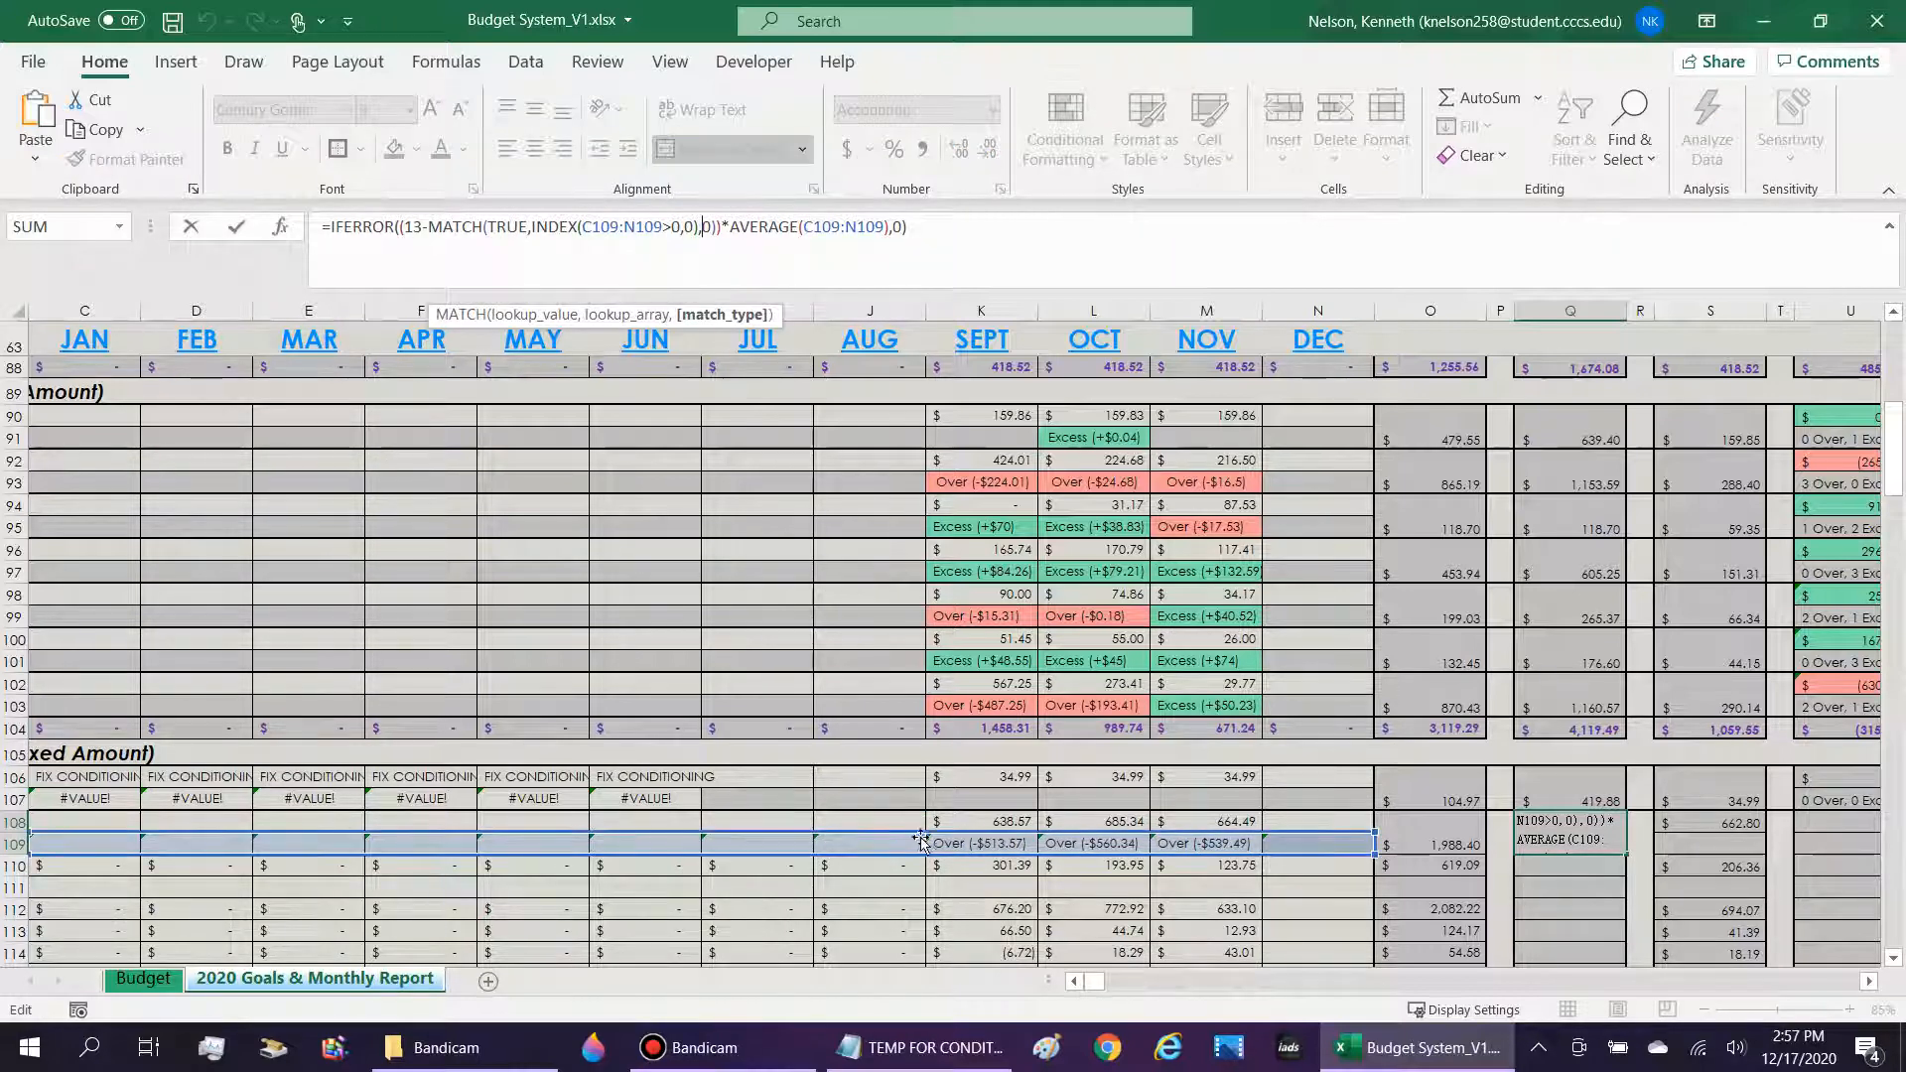
pyautogui.moveTo(920, 834); pyautogui.dragTo(920, 820)
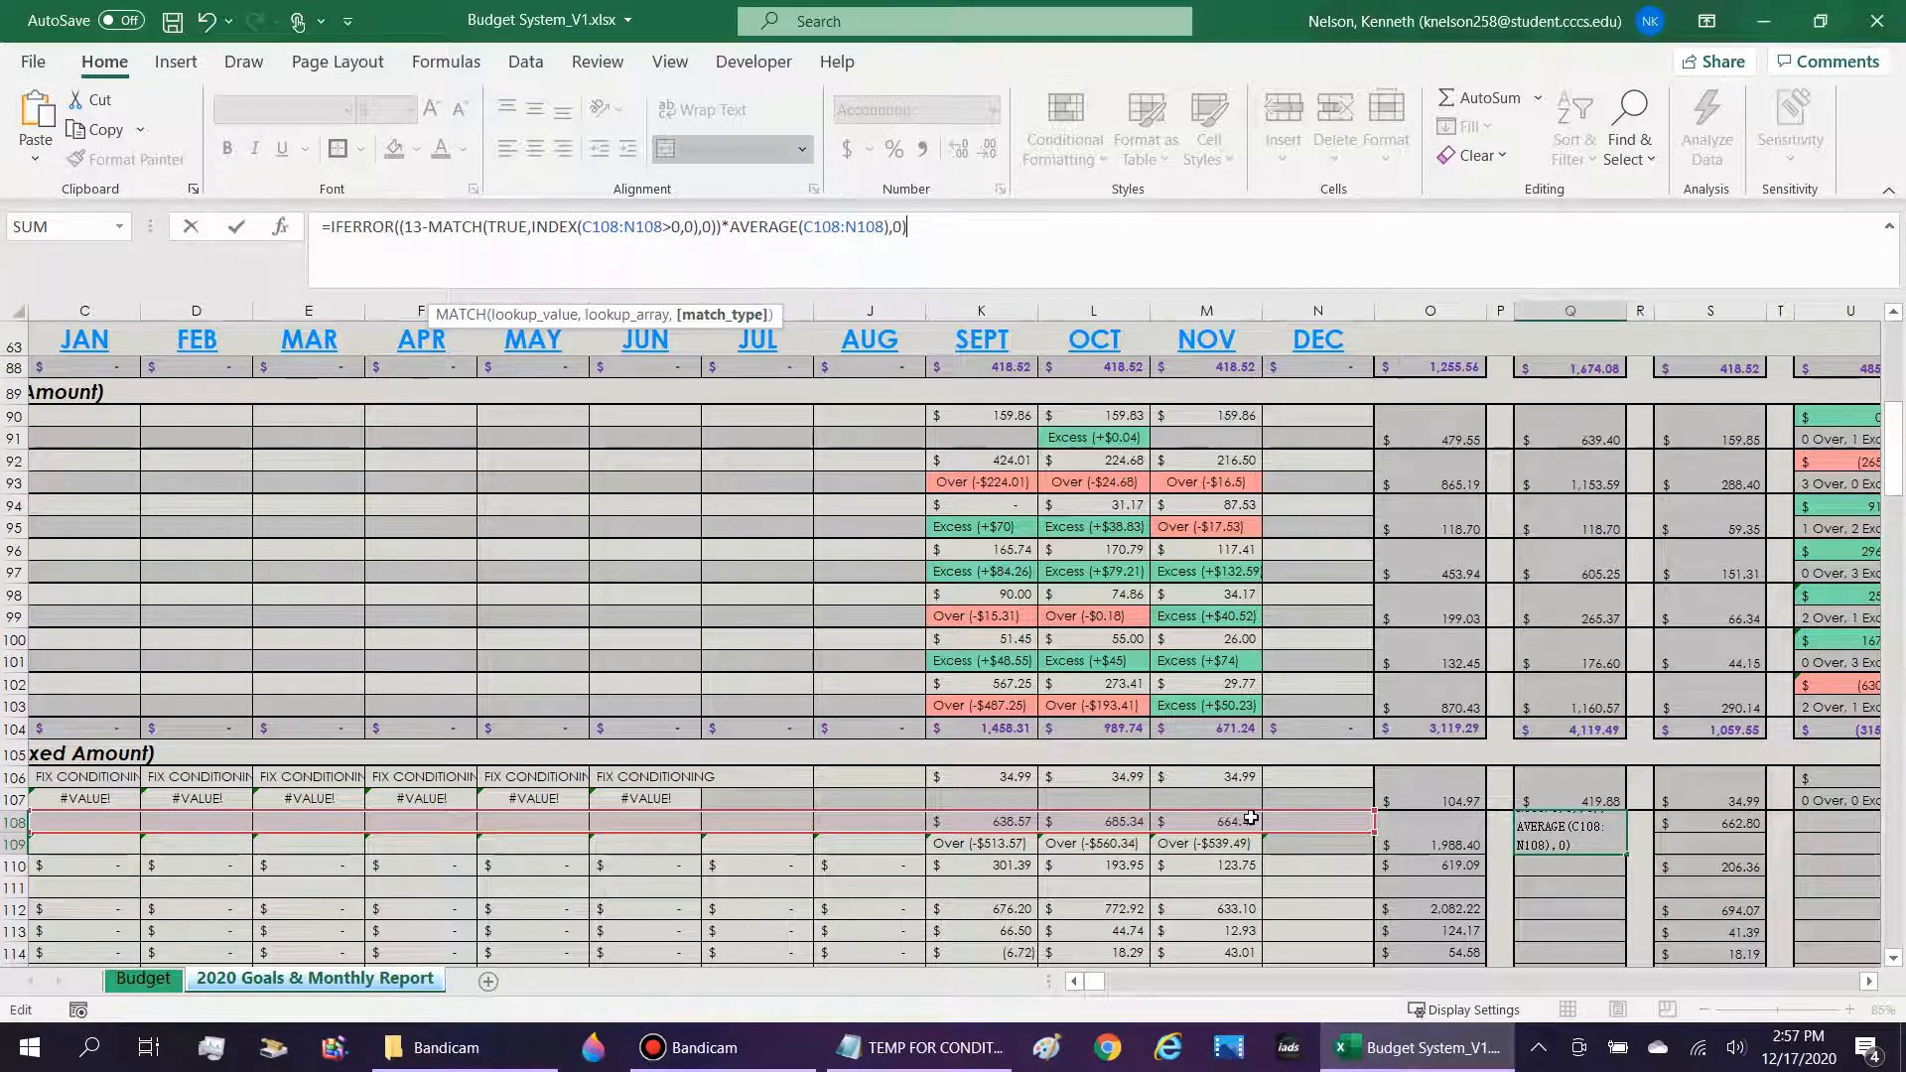
pyautogui.hotkey('ctrl', 'Return')
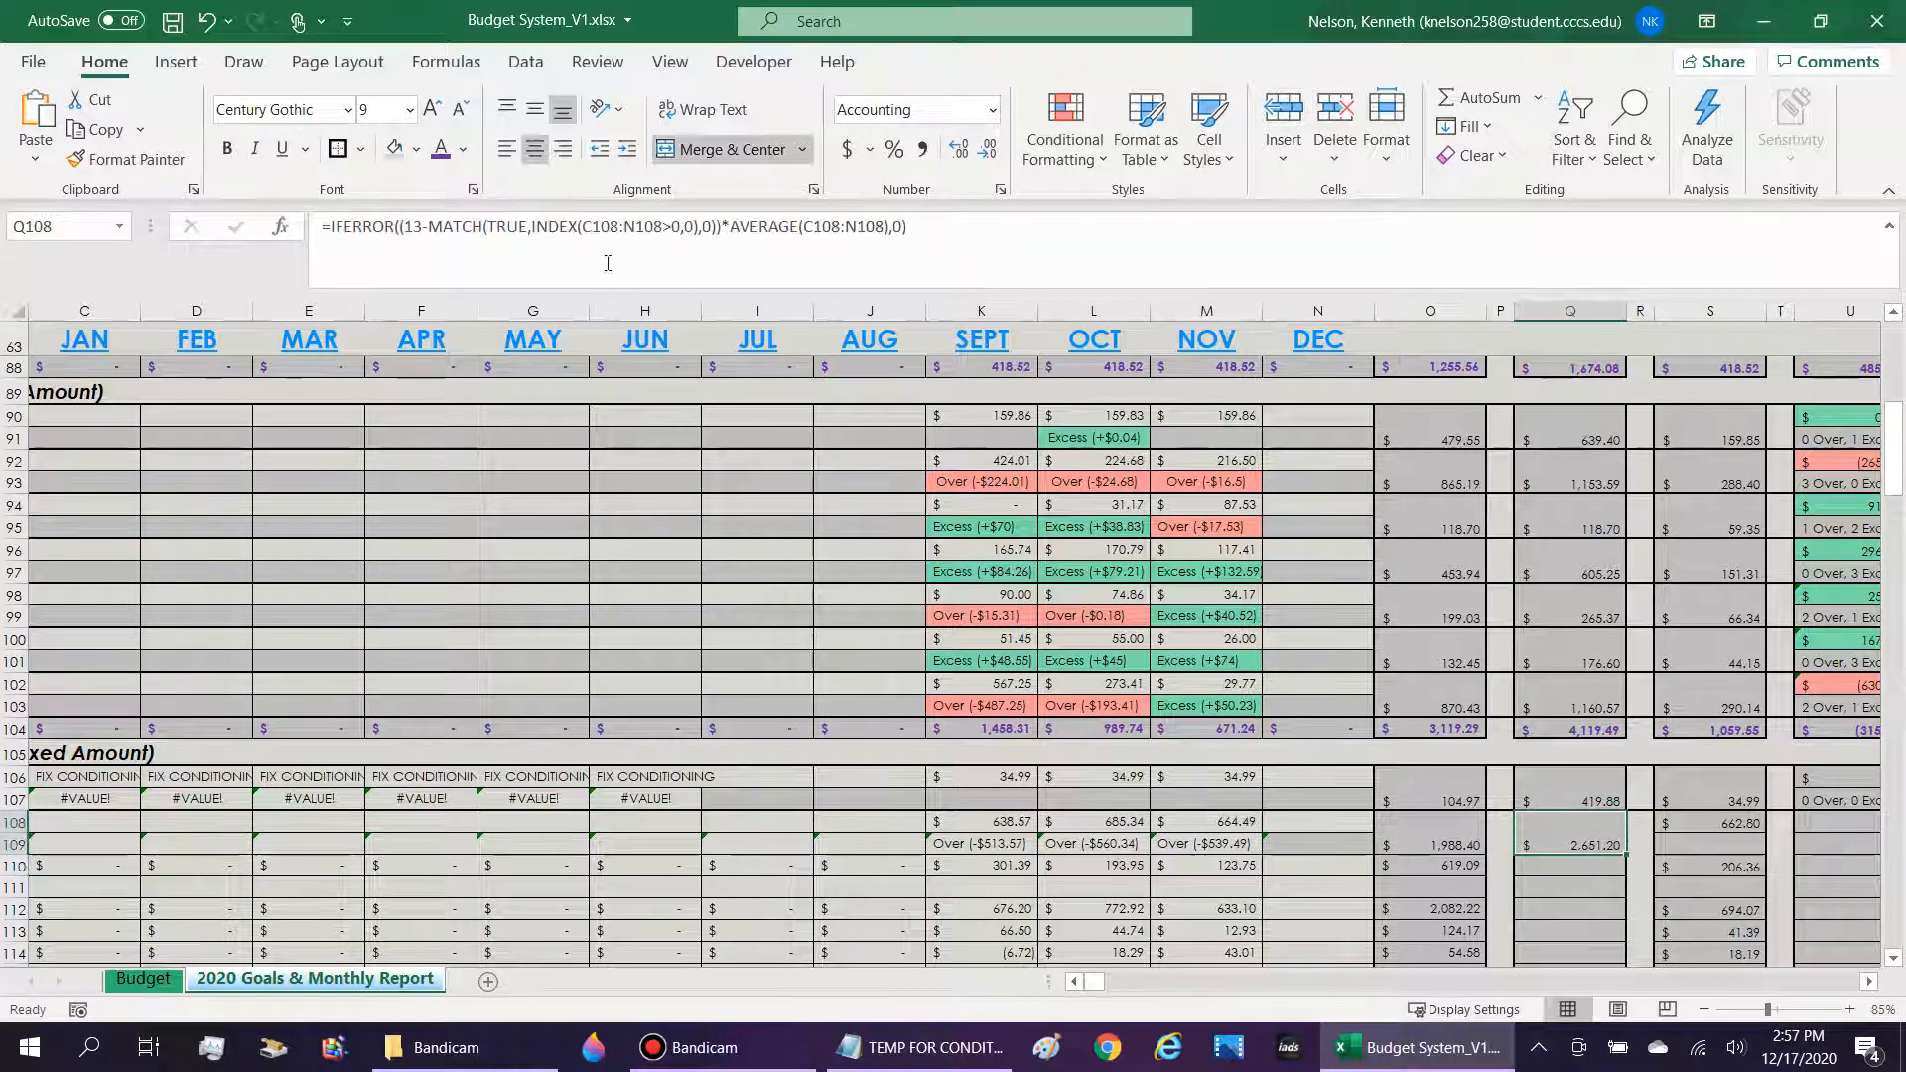
# Try replacing the IFERROR and MATCH portion of Q108's formula with 12, and undo that replacement.
pyautogui.click(571, 228)
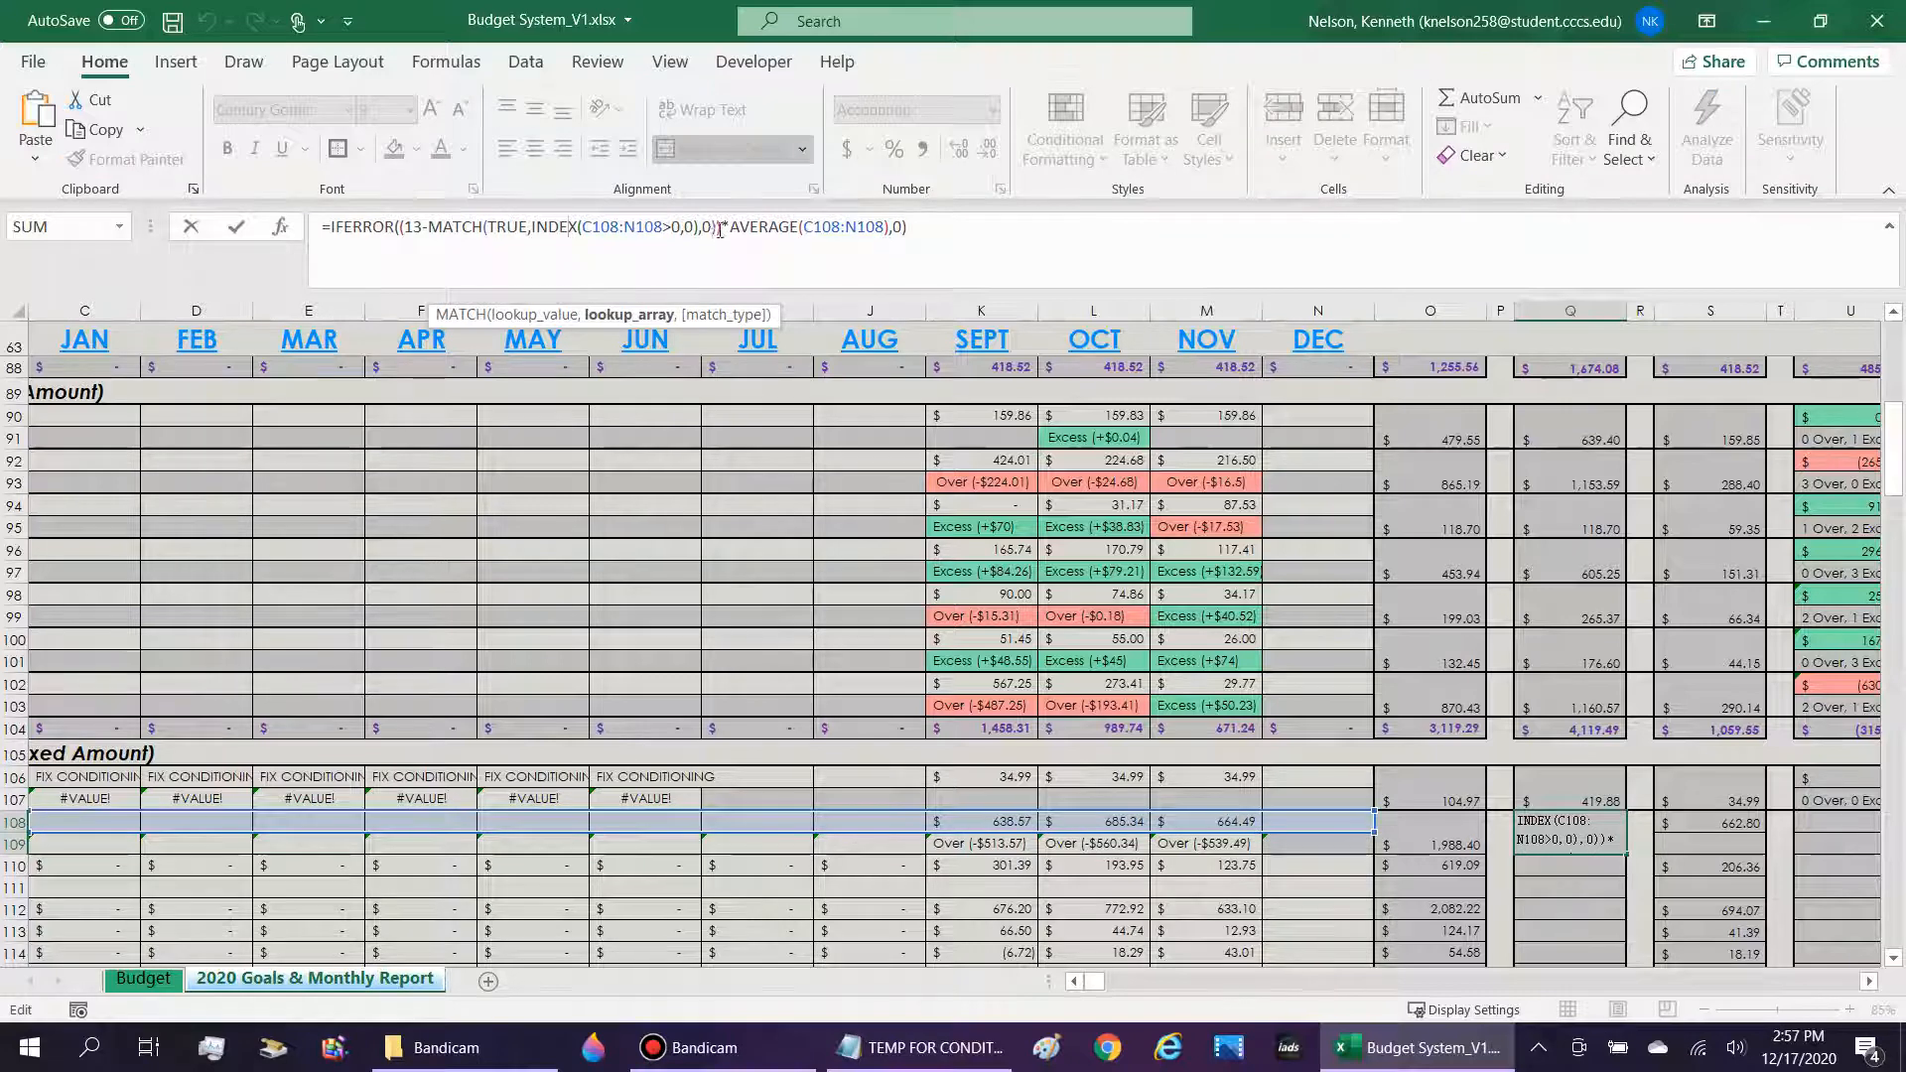
pyautogui.moveTo(720, 230); pyautogui.dragTo(331, 229)
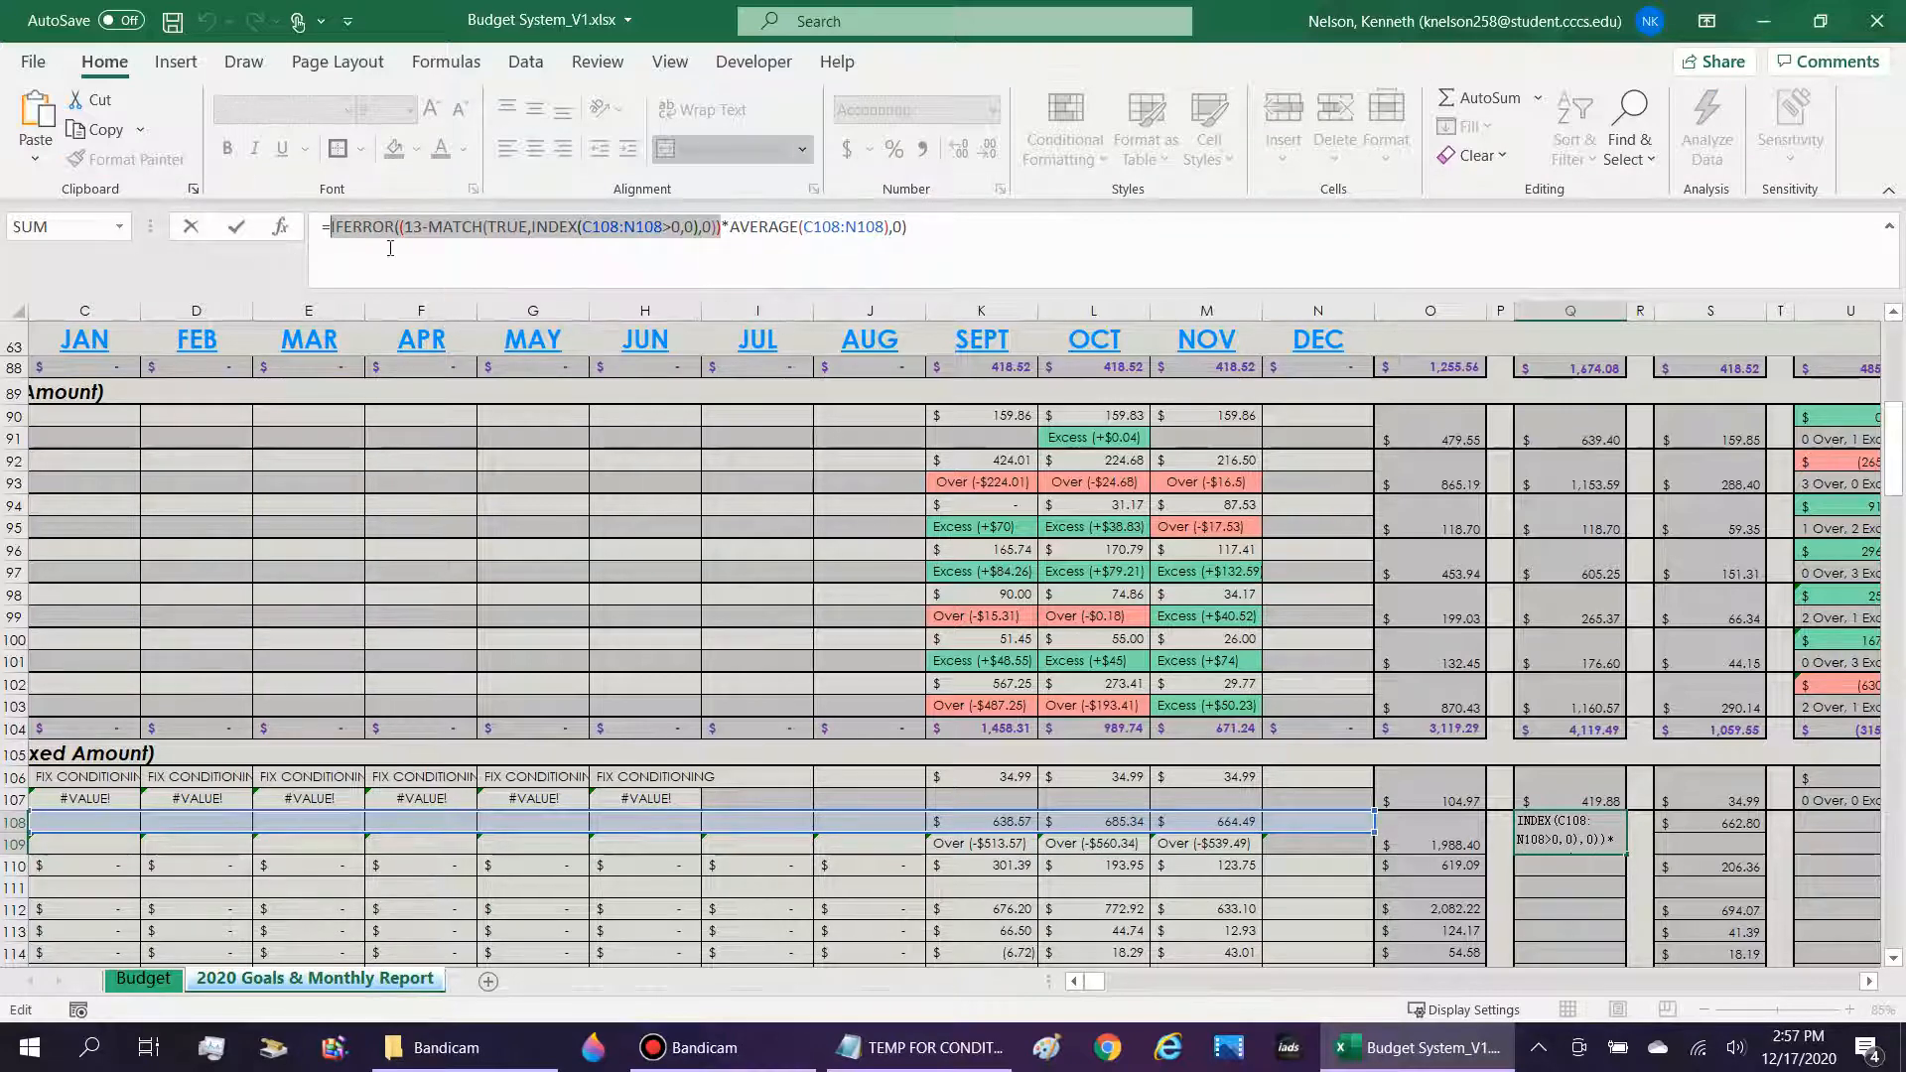
pyautogui.click(1075, 982)
pyautogui.click(1075, 982)
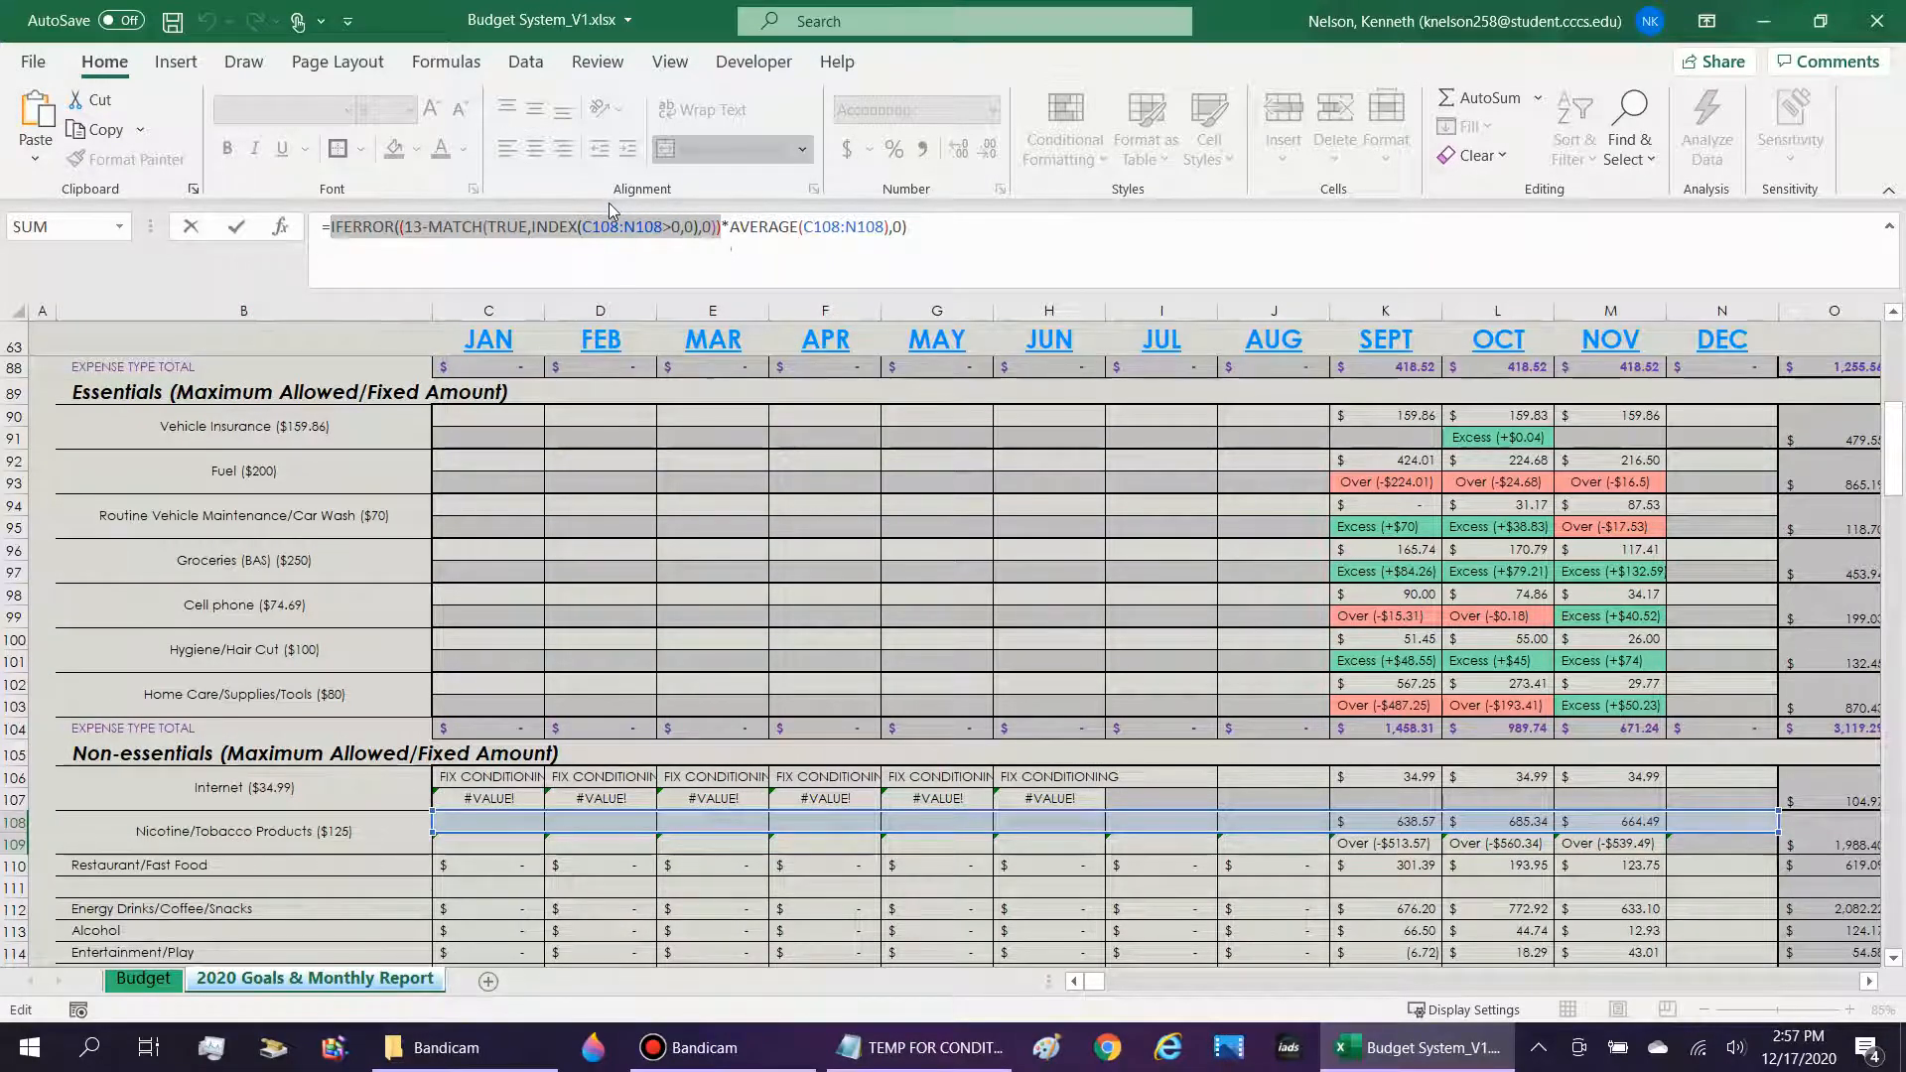
pyautogui.write('12')
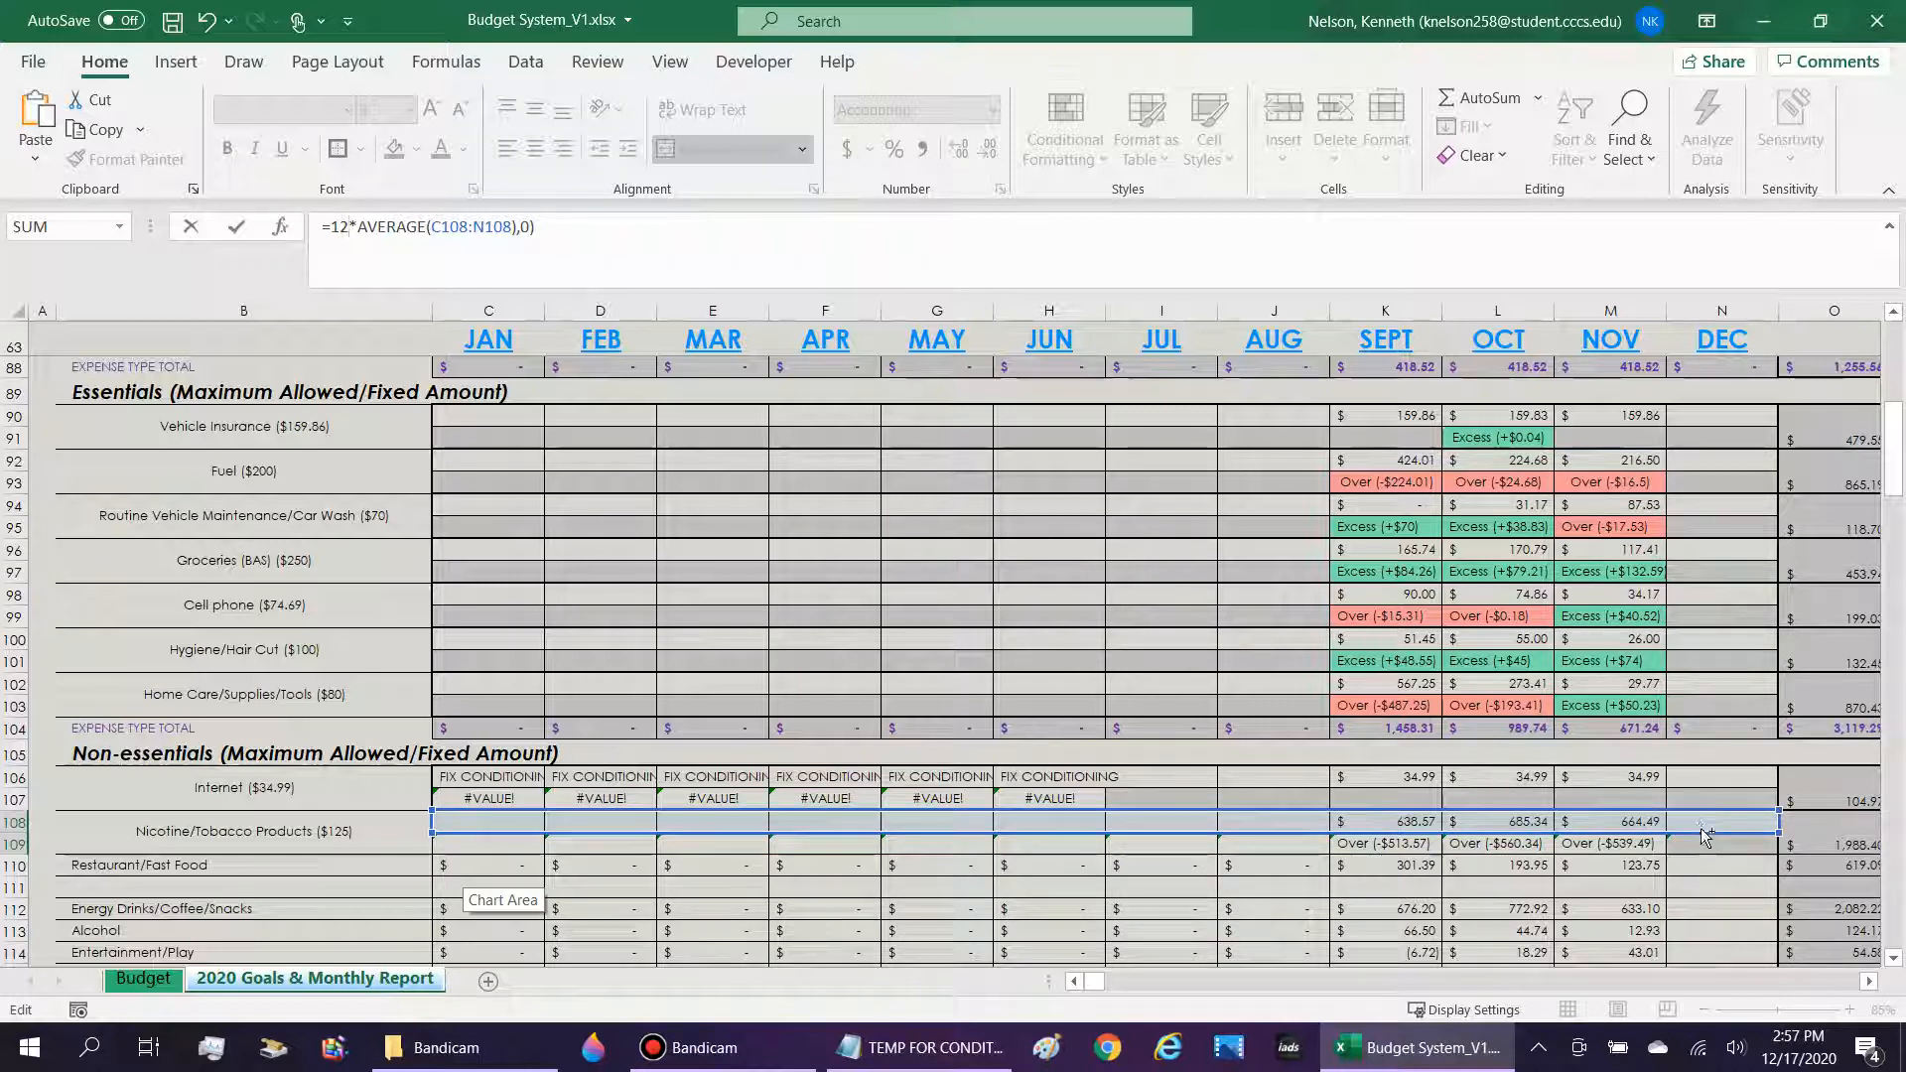
pyautogui.hotkey('ctrl', 'z')
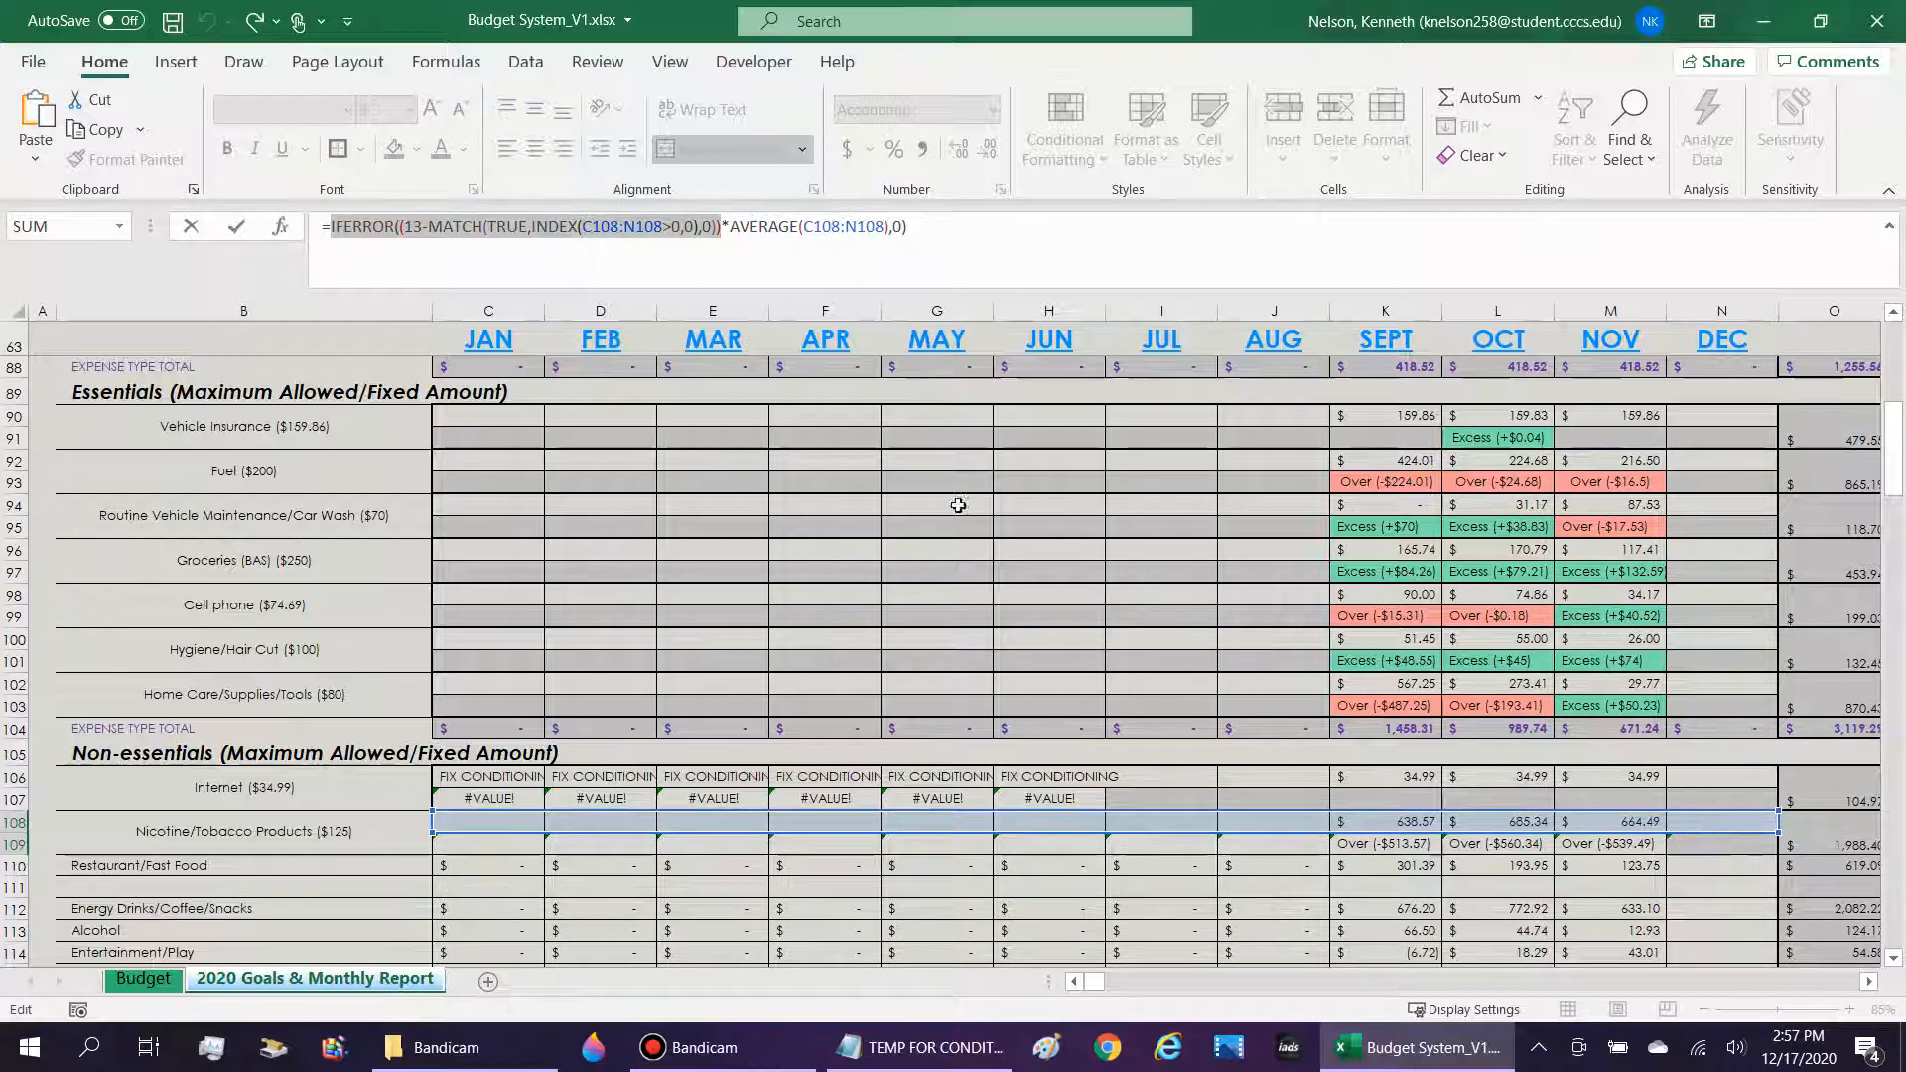
pyautogui.click(1283, 826)
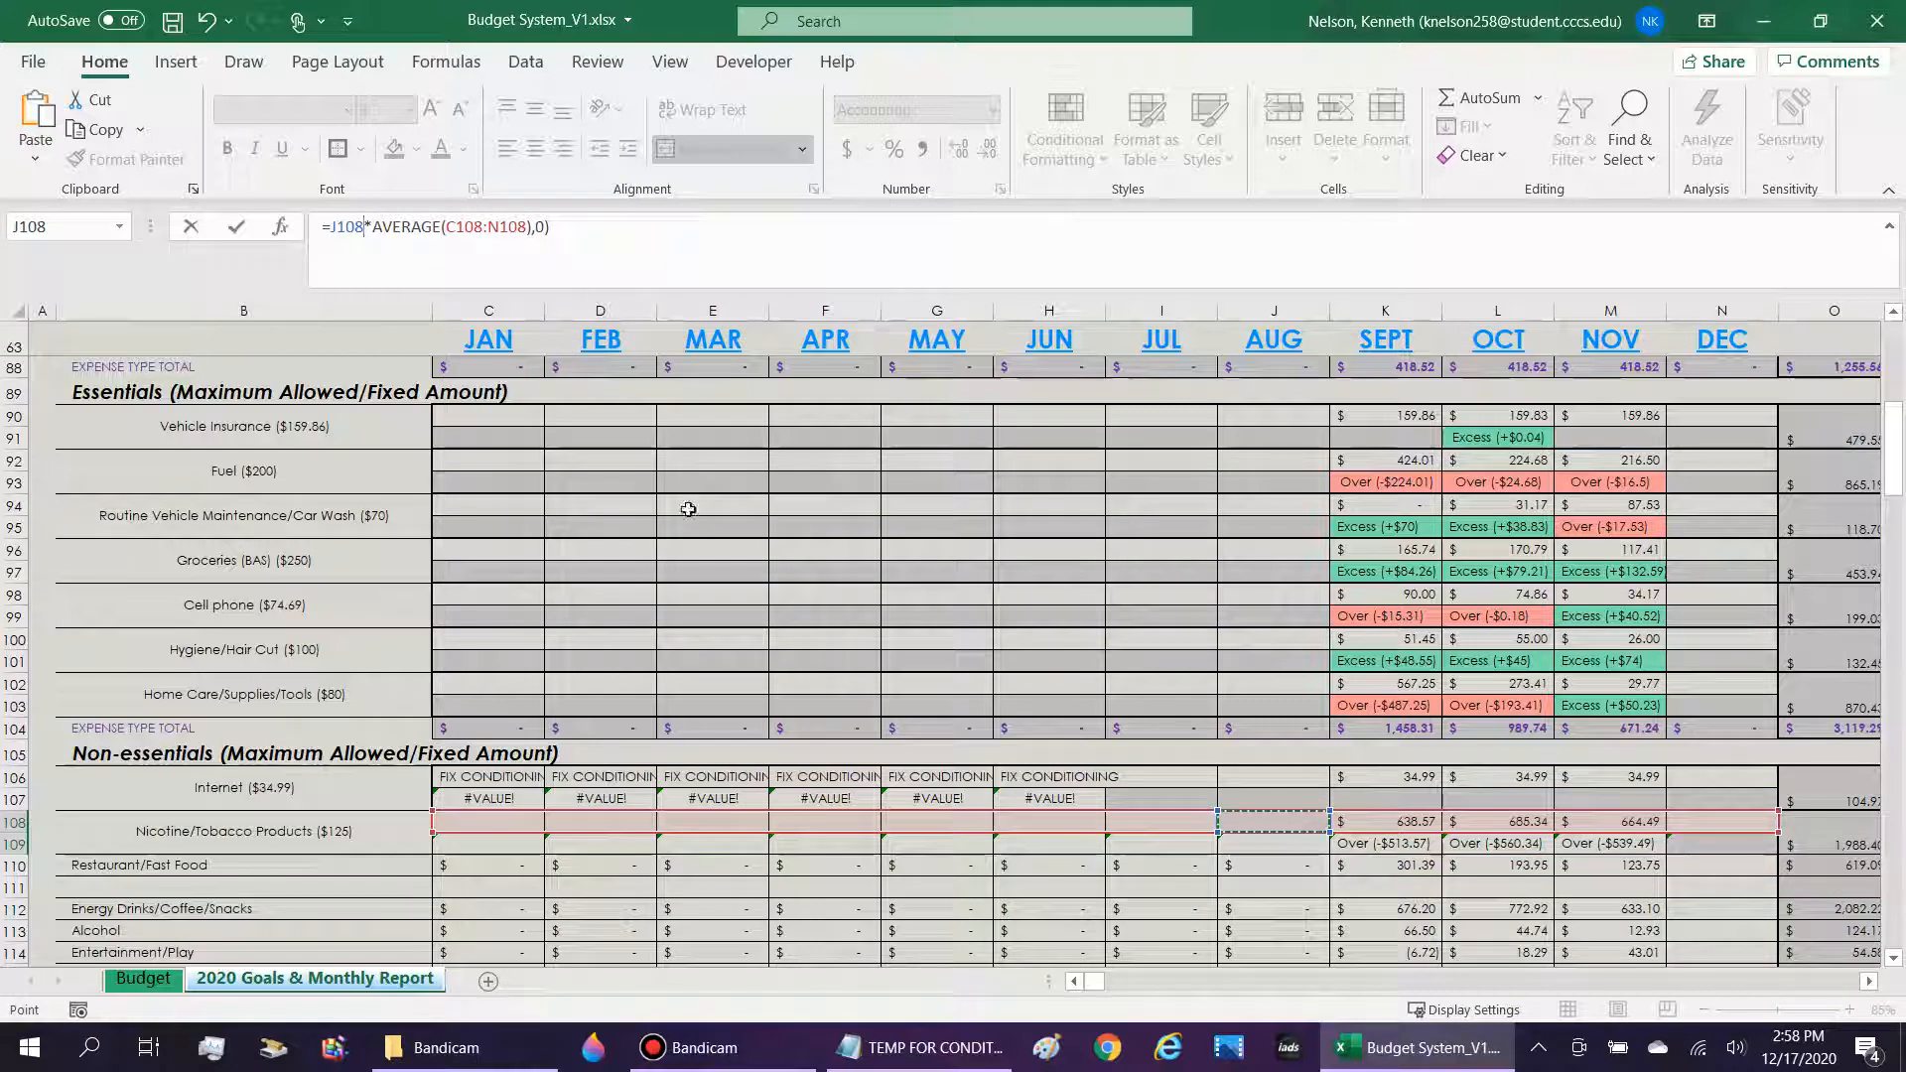
pyautogui.press('Return')
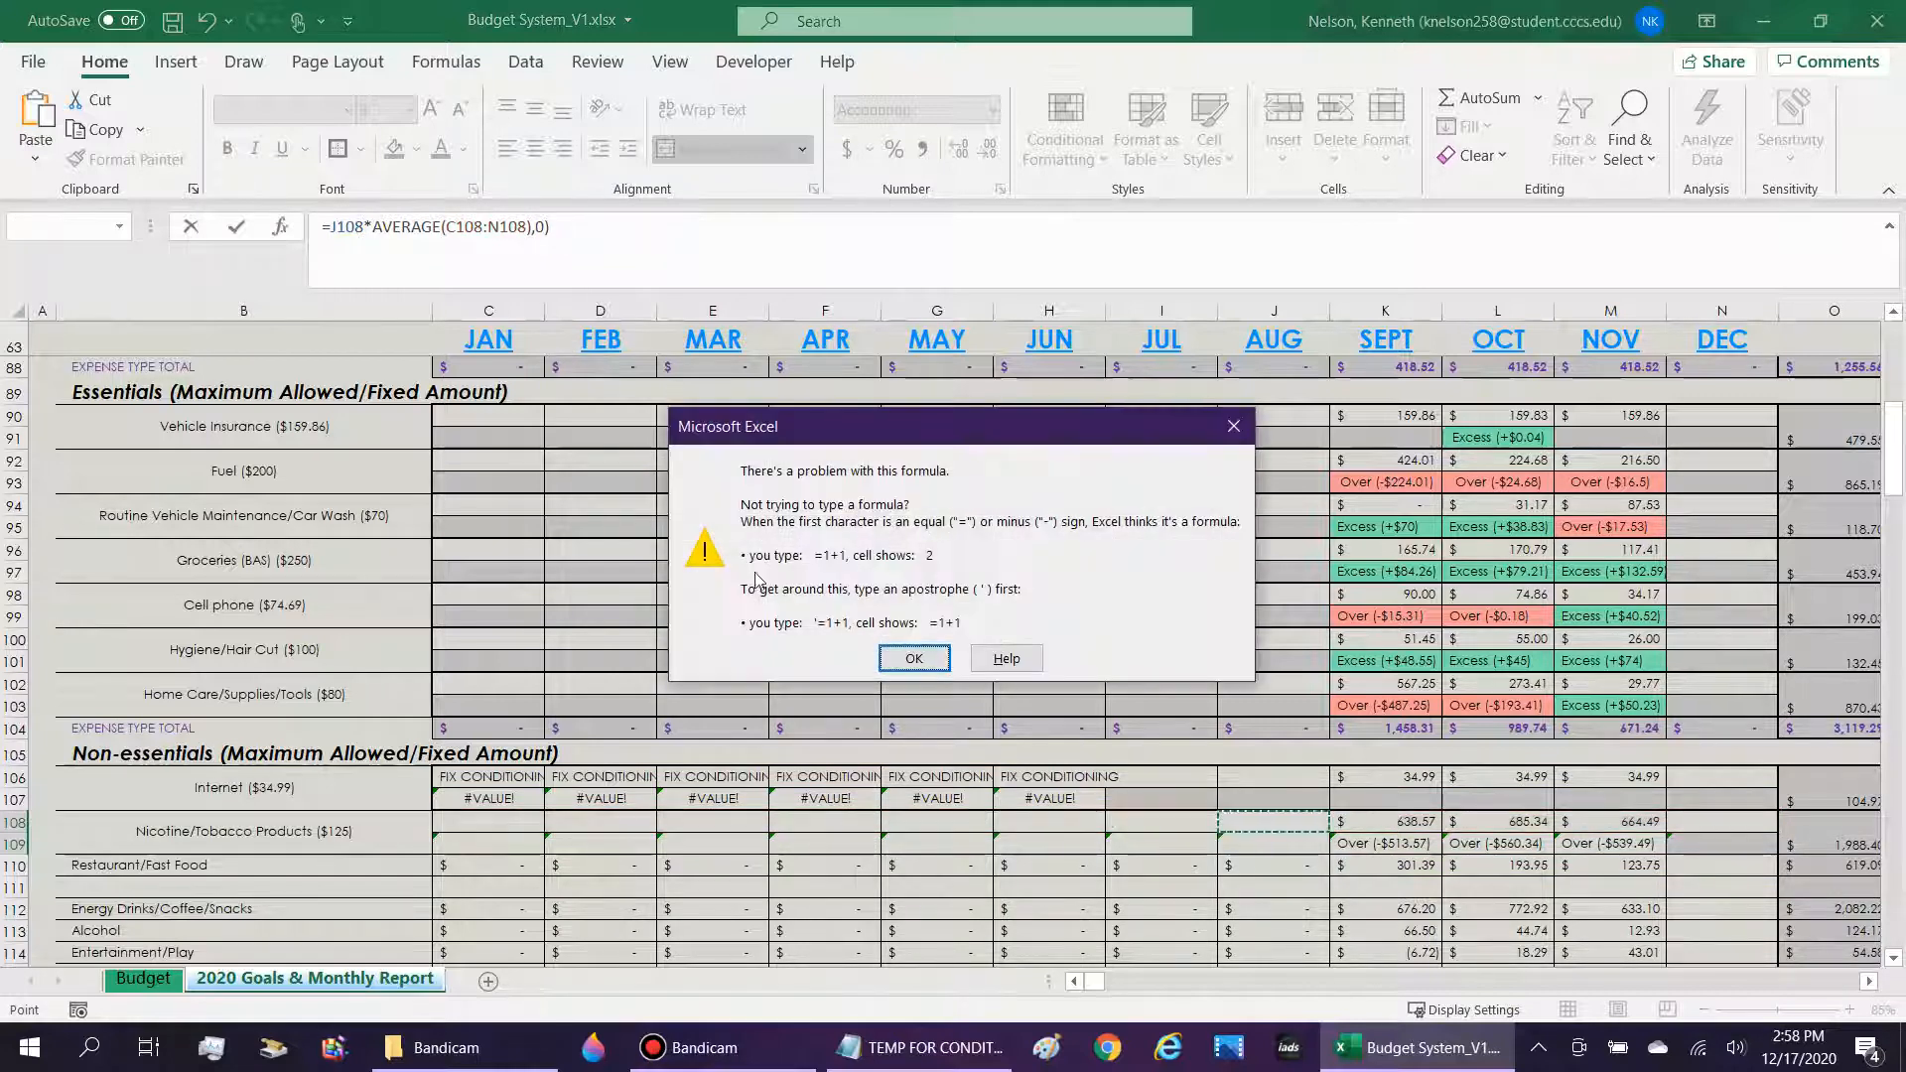
pyautogui.press('Return')
pyautogui.press('BackSpace')
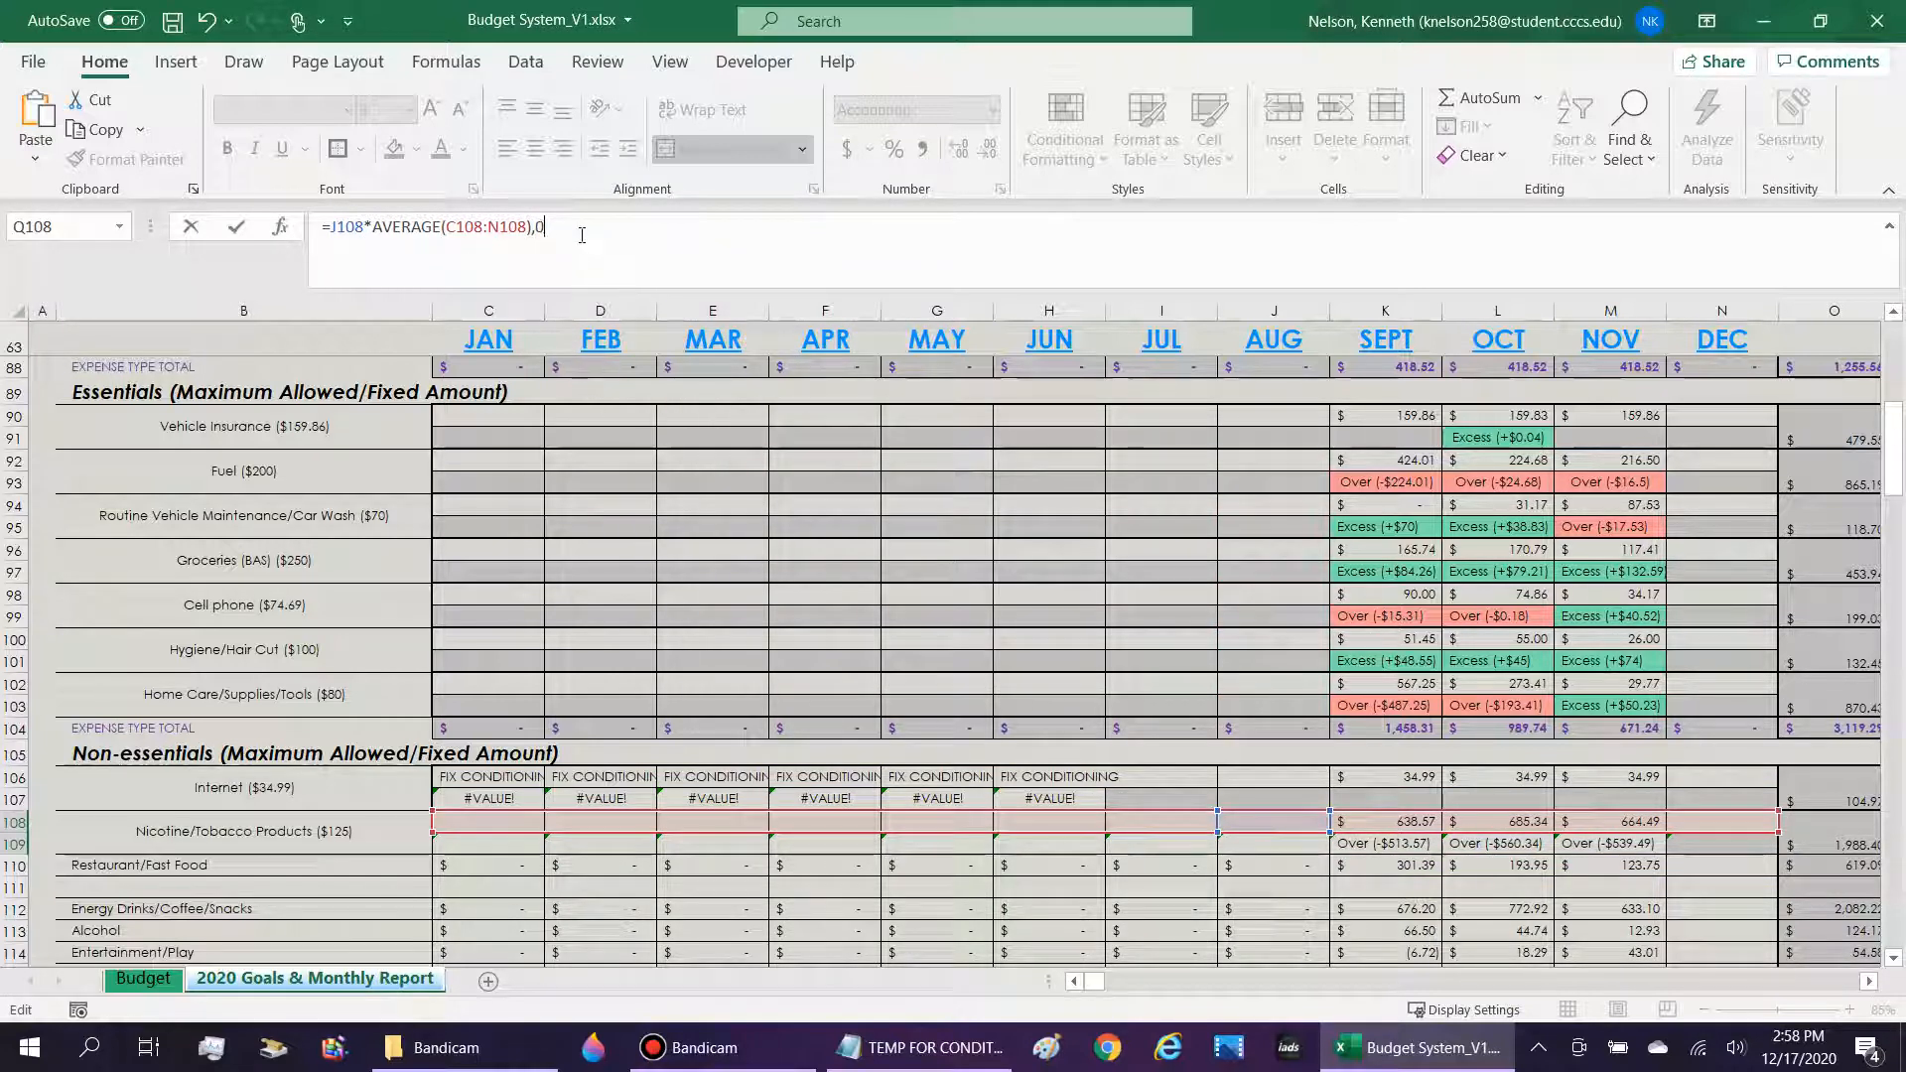
pyautogui.press('Return')
pyautogui.press('Return')
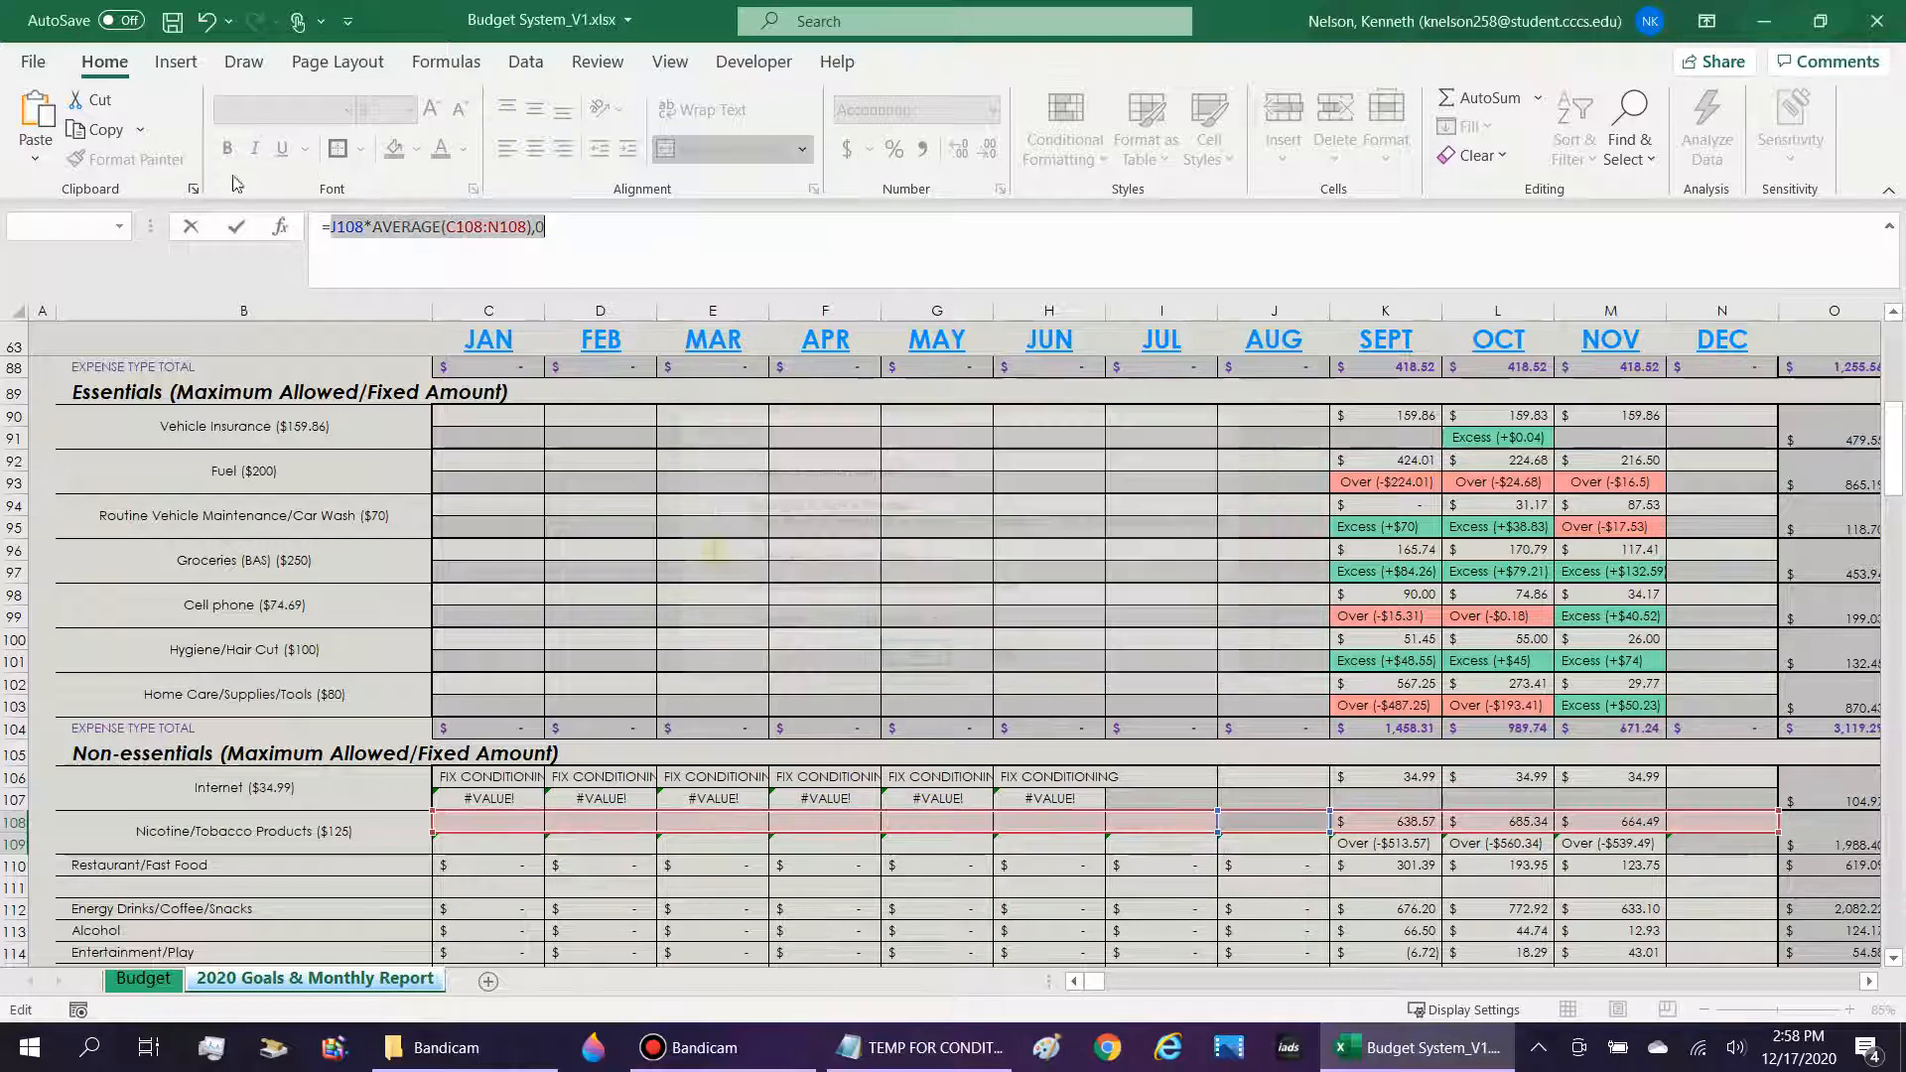
pyautogui.press('Escape')
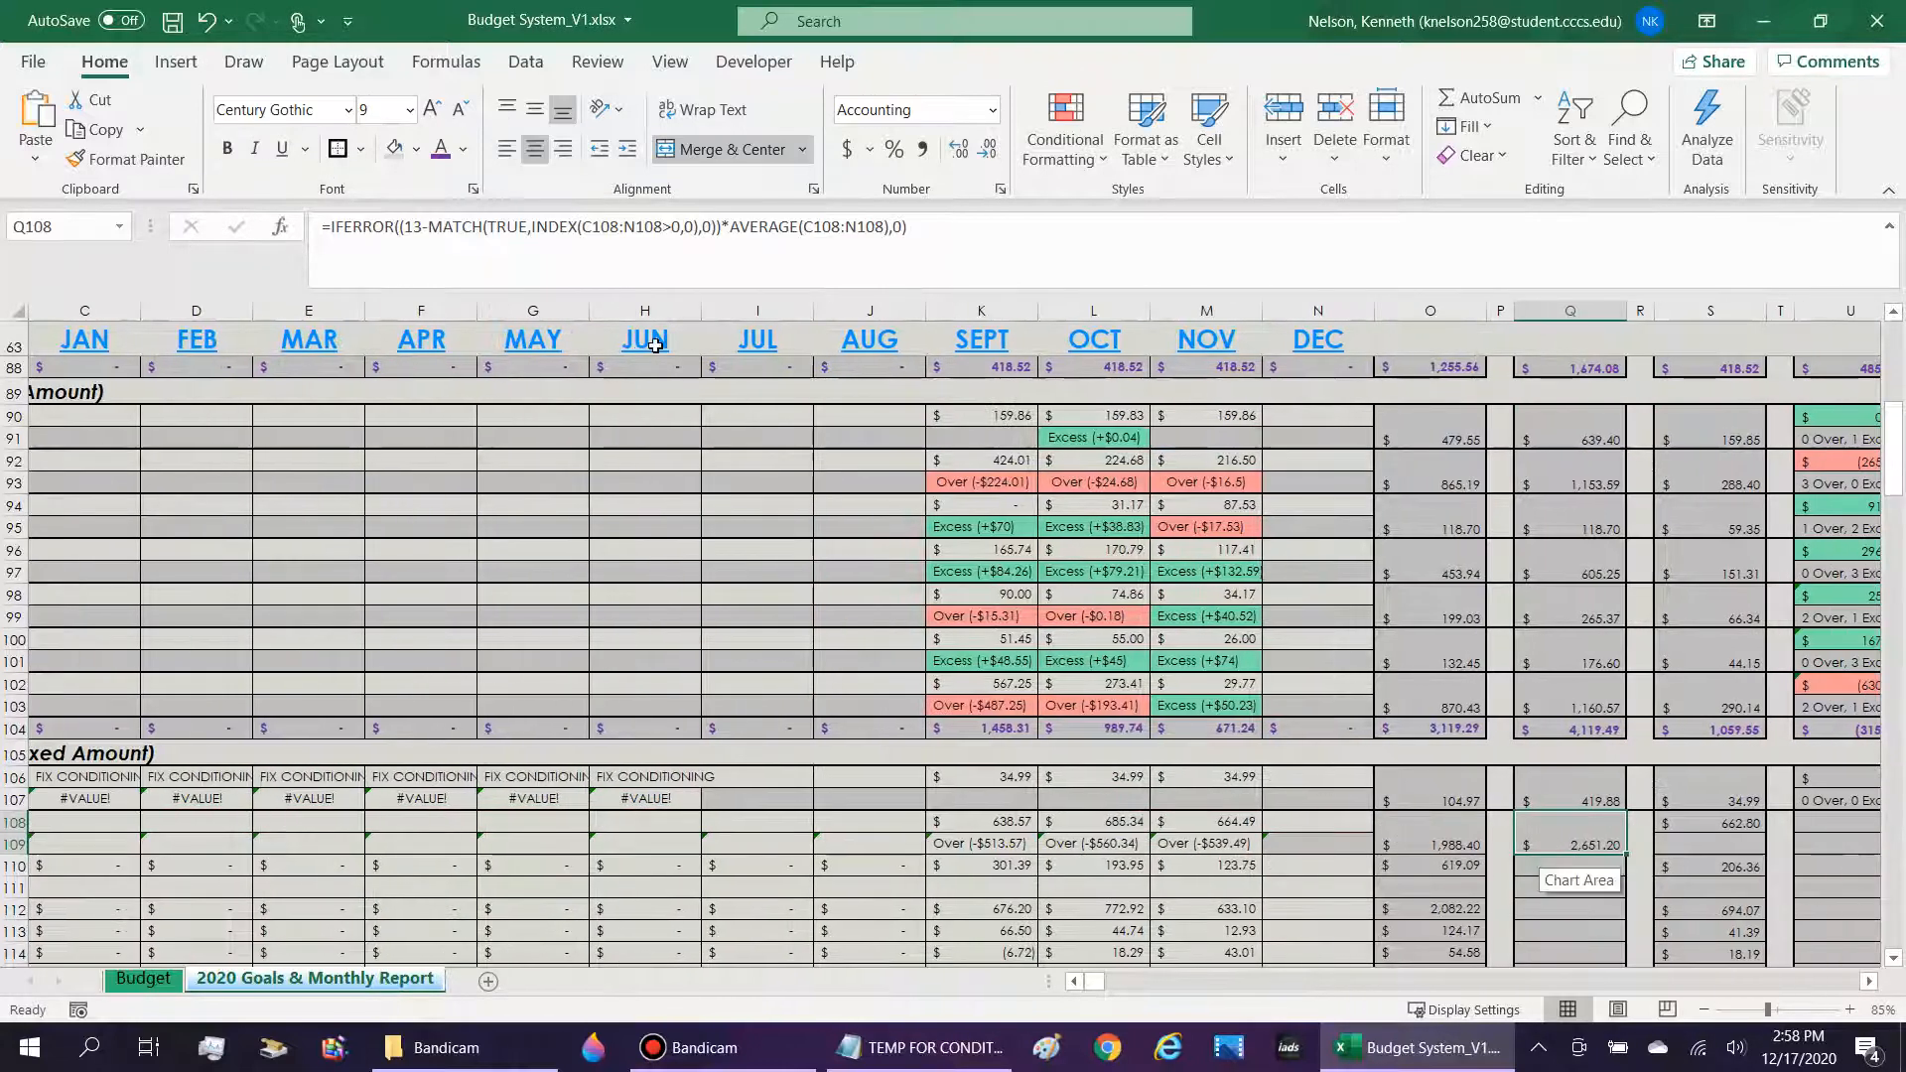
# Examine the MATCH and INDEX portion of Q108's projected formula against the Nicotine/Tobacco amounts in C108:N108.
pyautogui.click(673, 228)
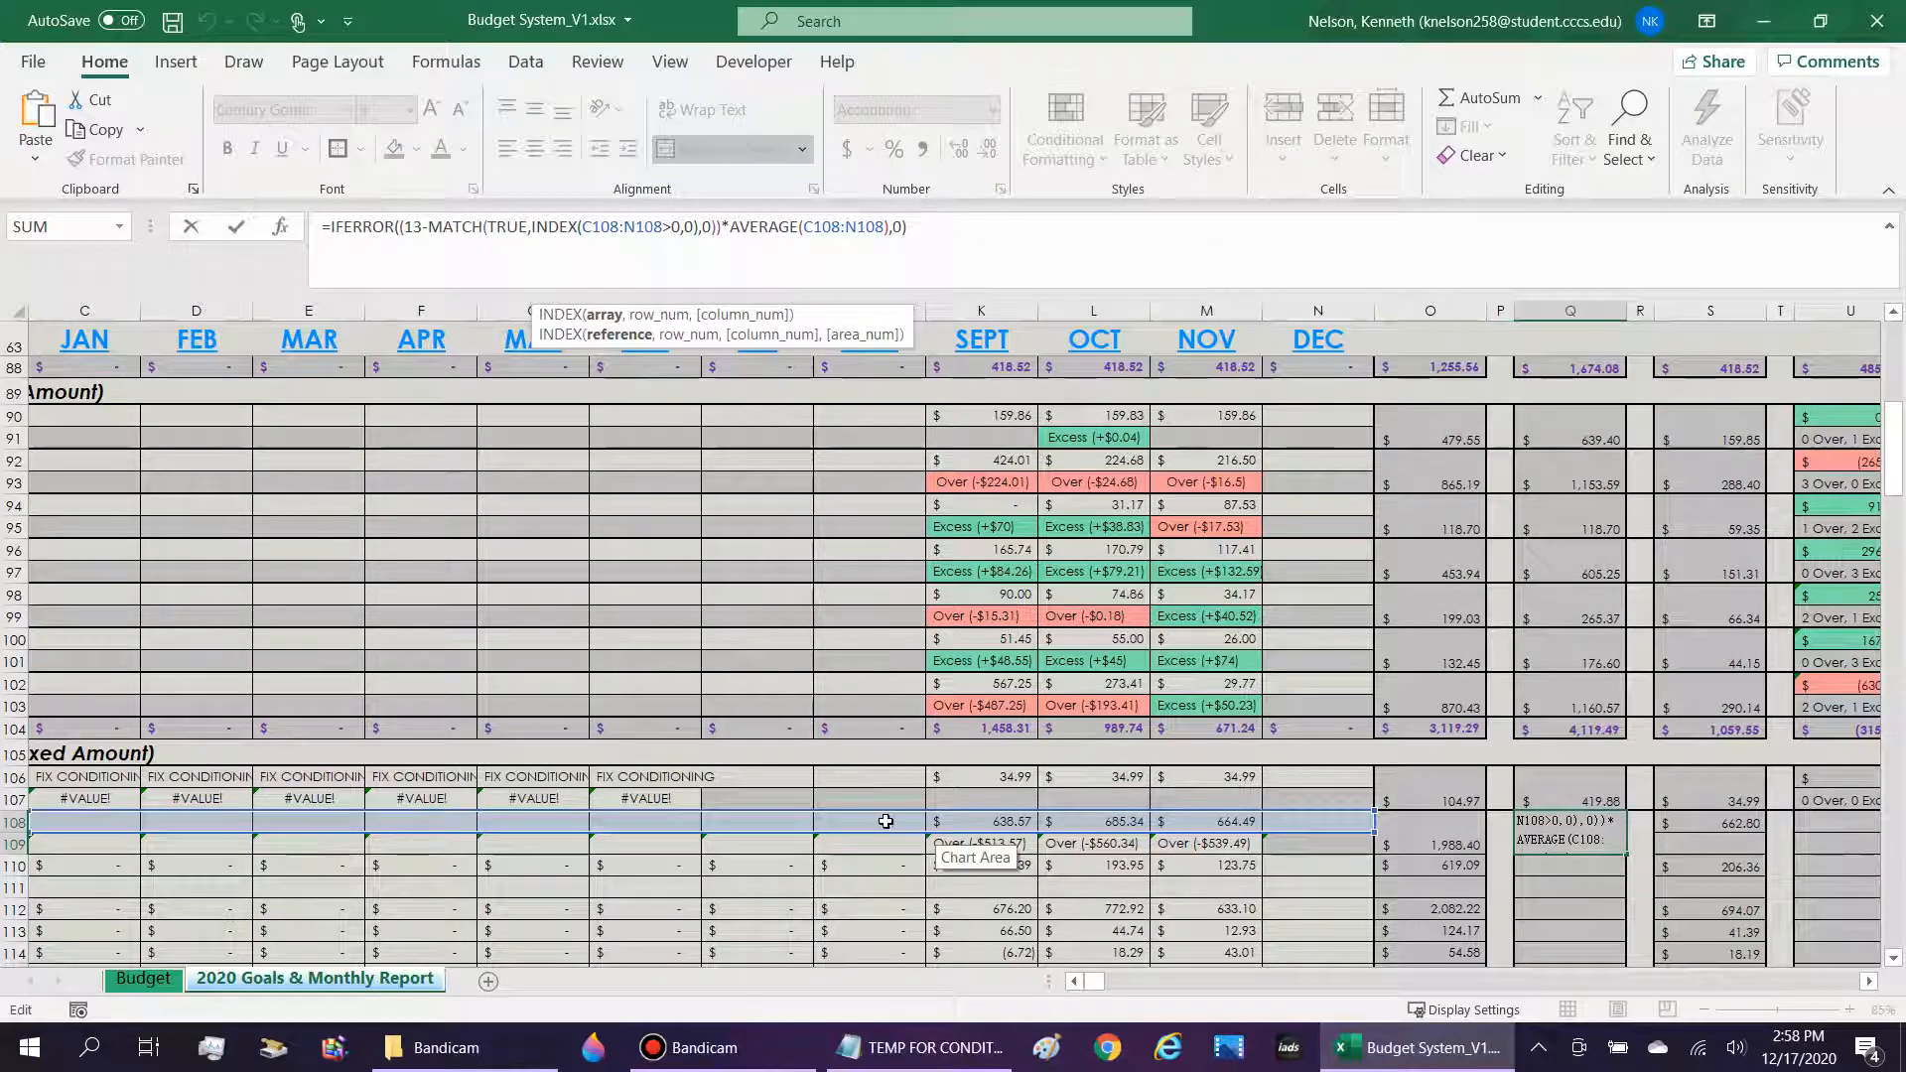
pyautogui.click(1074, 981)
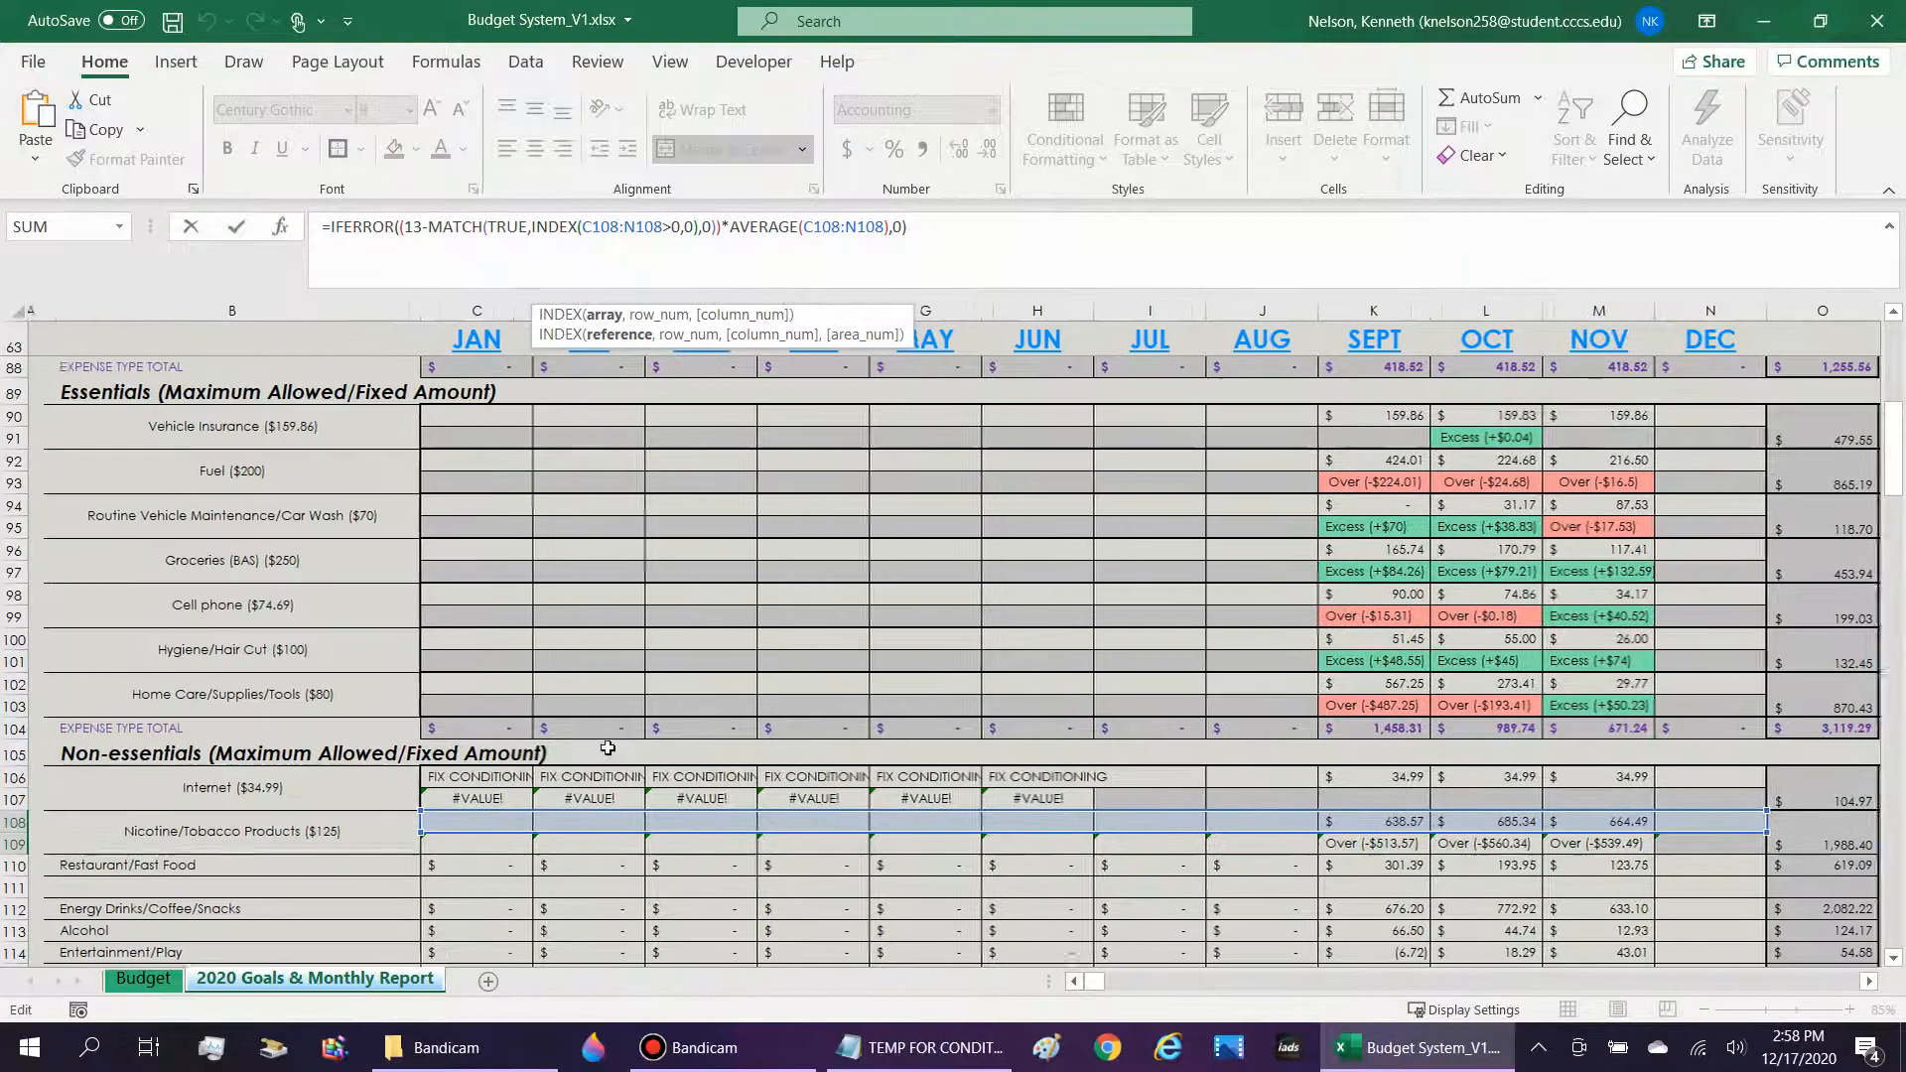
pyautogui.scroll(2, 607, 747)
pyautogui.scroll(-3, 573, 767)
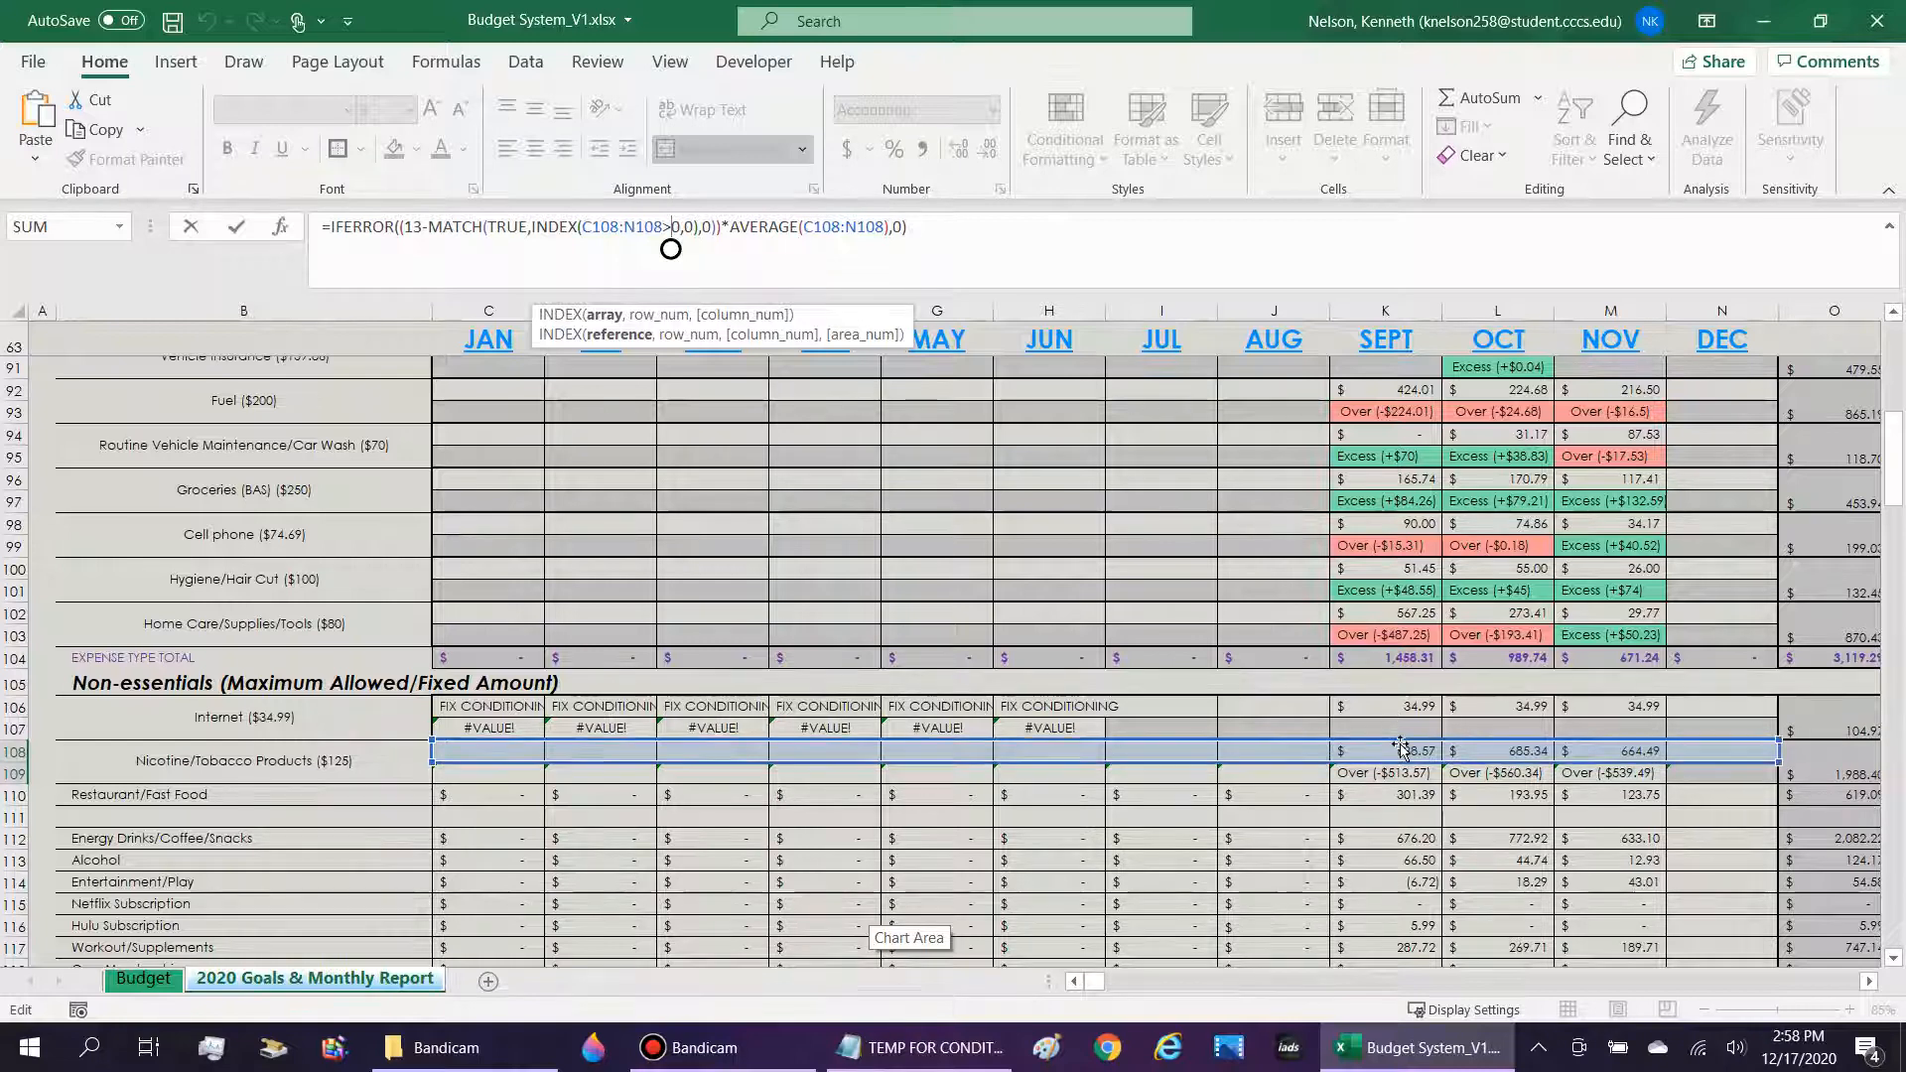
pyautogui.moveTo(518, 228); pyautogui.dragTo(413, 227)
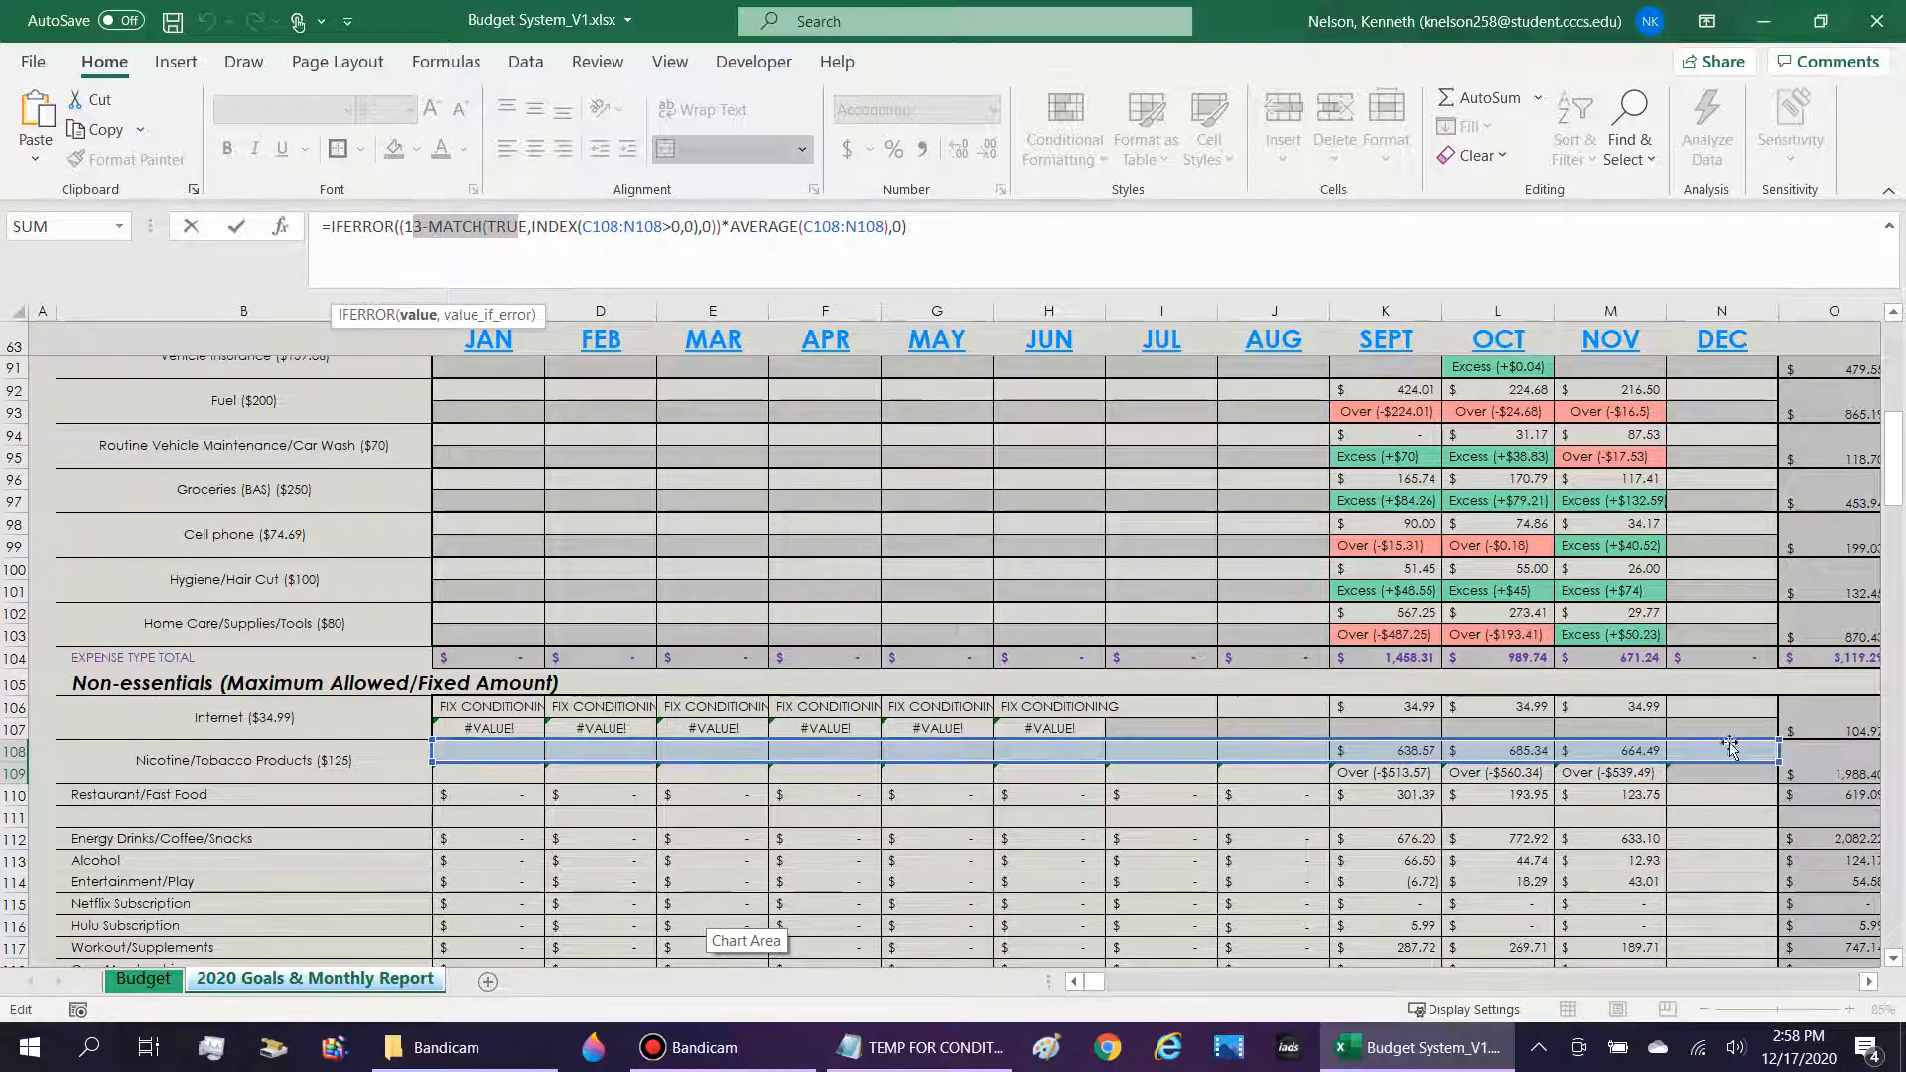
pyautogui.moveTo(724, 229); pyautogui.dragTo(319, 227)
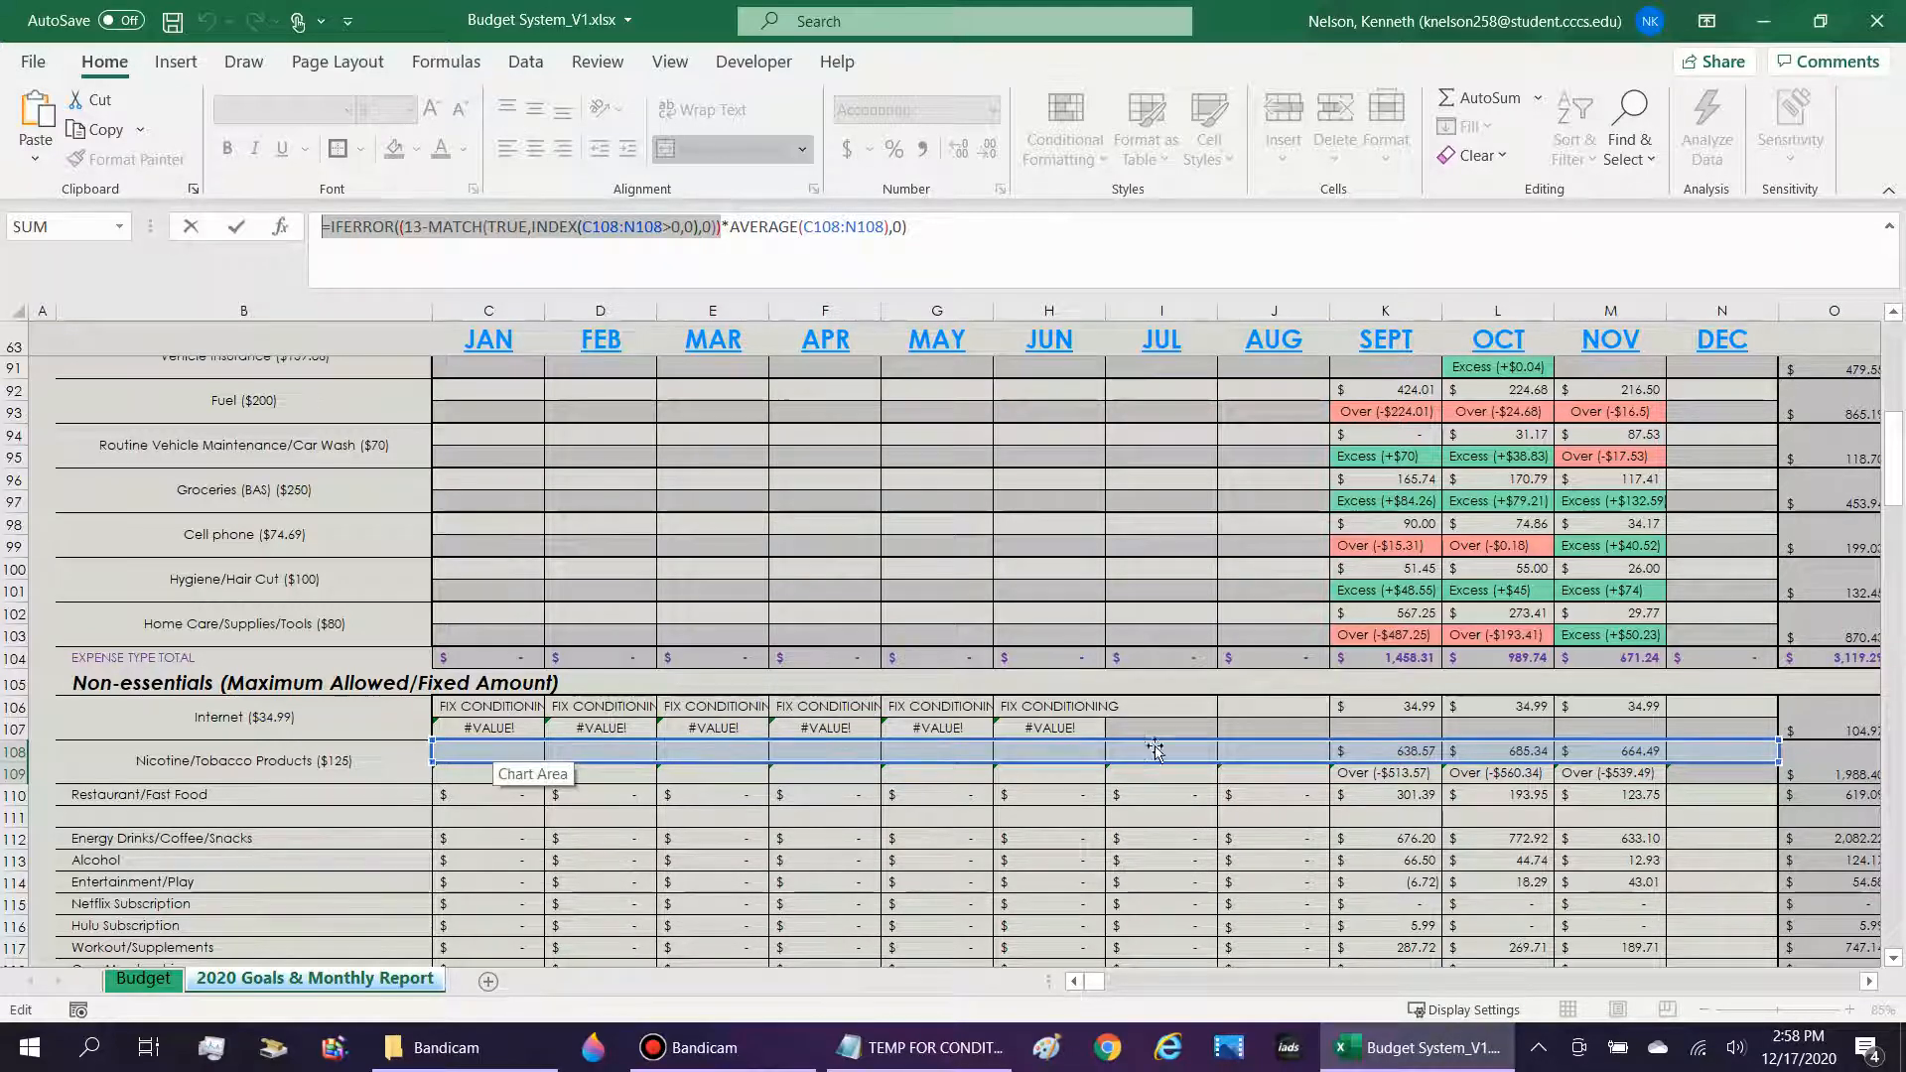
pyautogui.press('Escape')
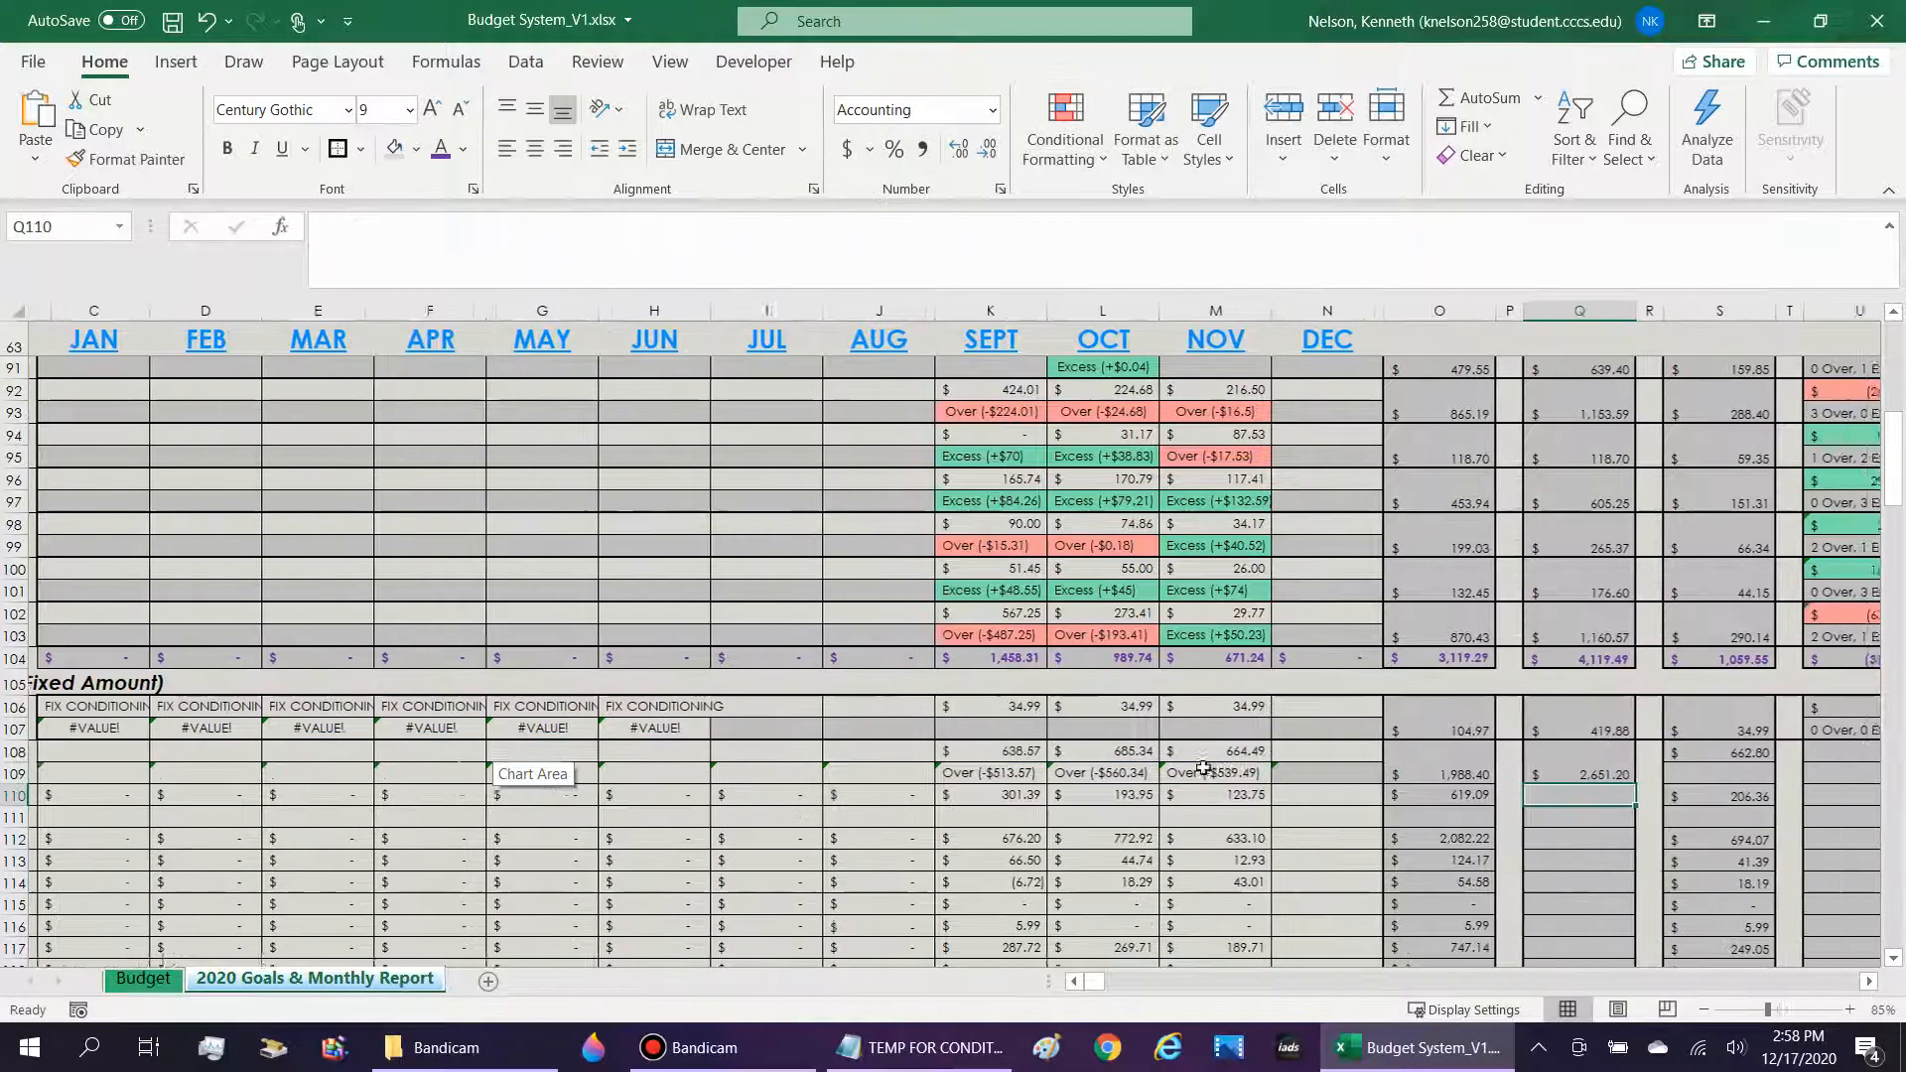
# Test the projected formula by entering 1 as August's Nicotine/Tobacco amount in J108, and clear the entry.
pyautogui.click(904, 756)
pyautogui.write('1')
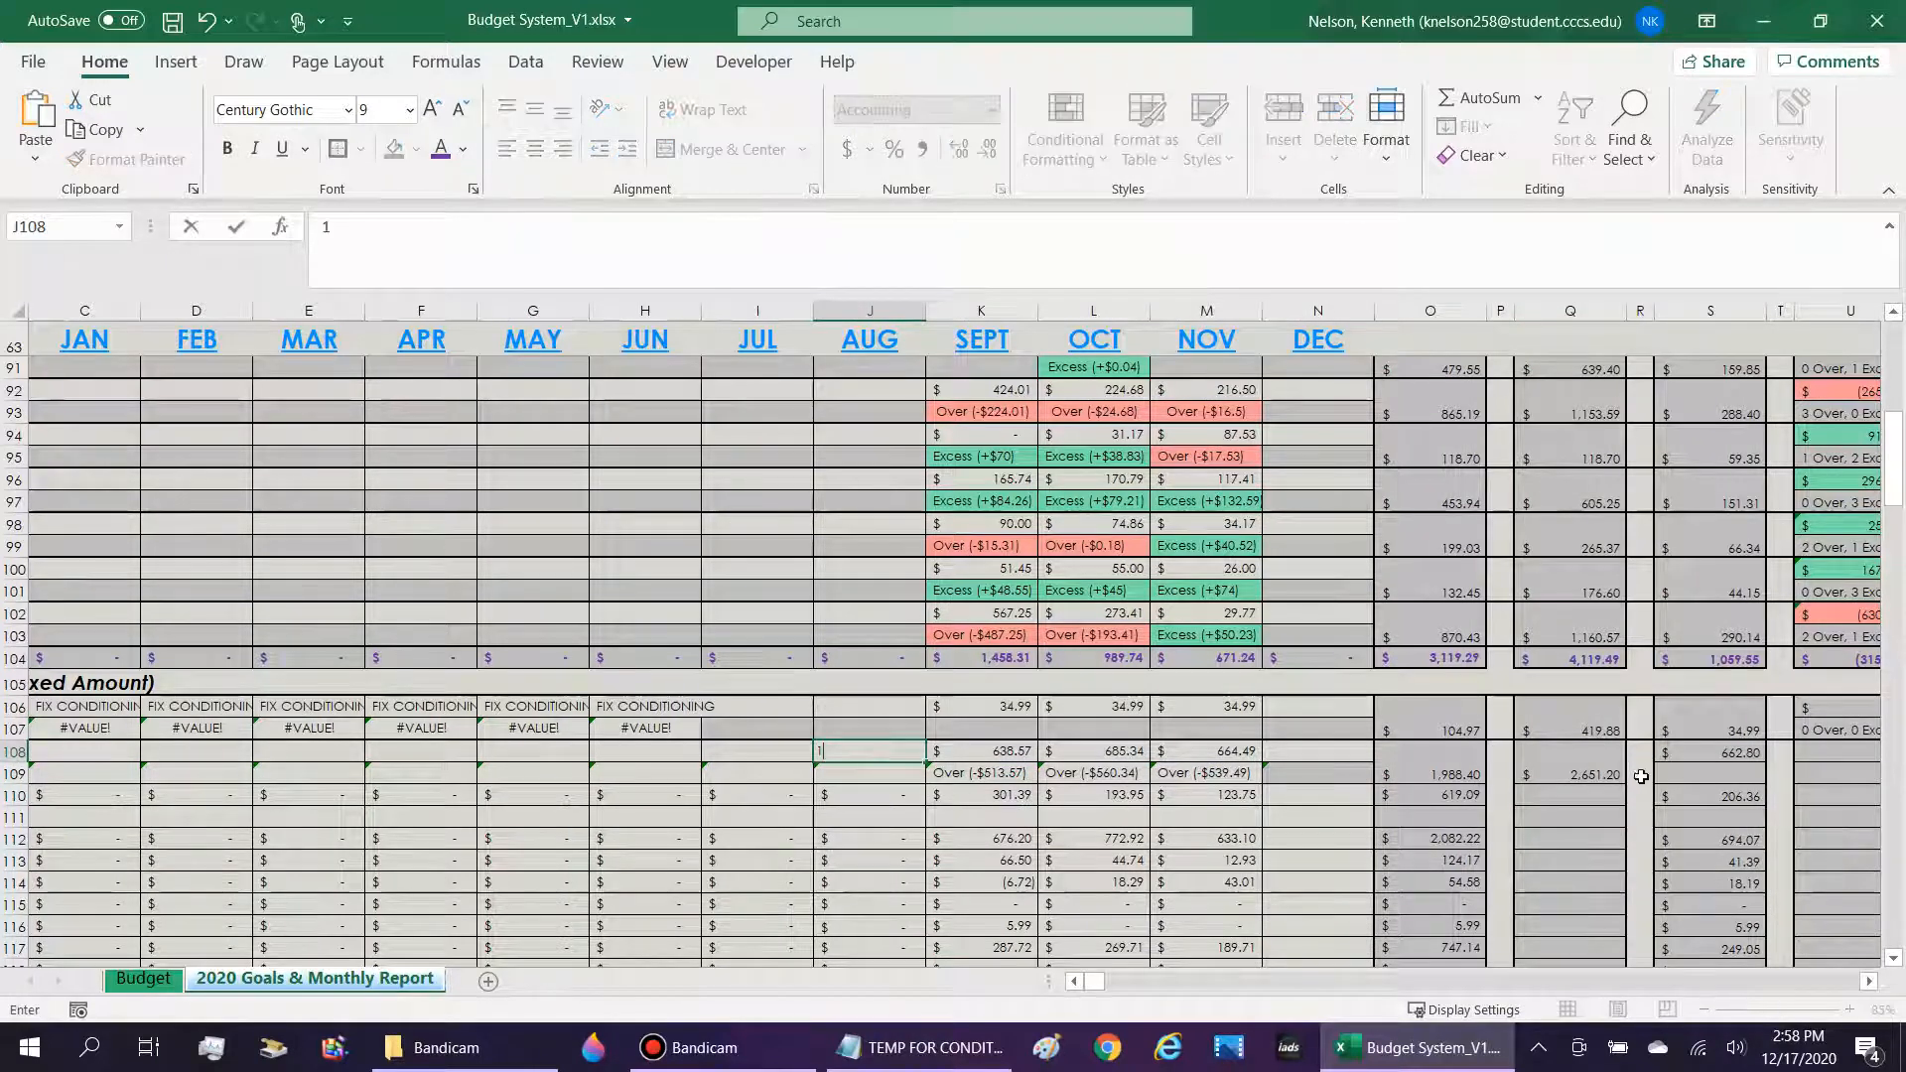
pyautogui.press('Return')
pyautogui.press('Up')
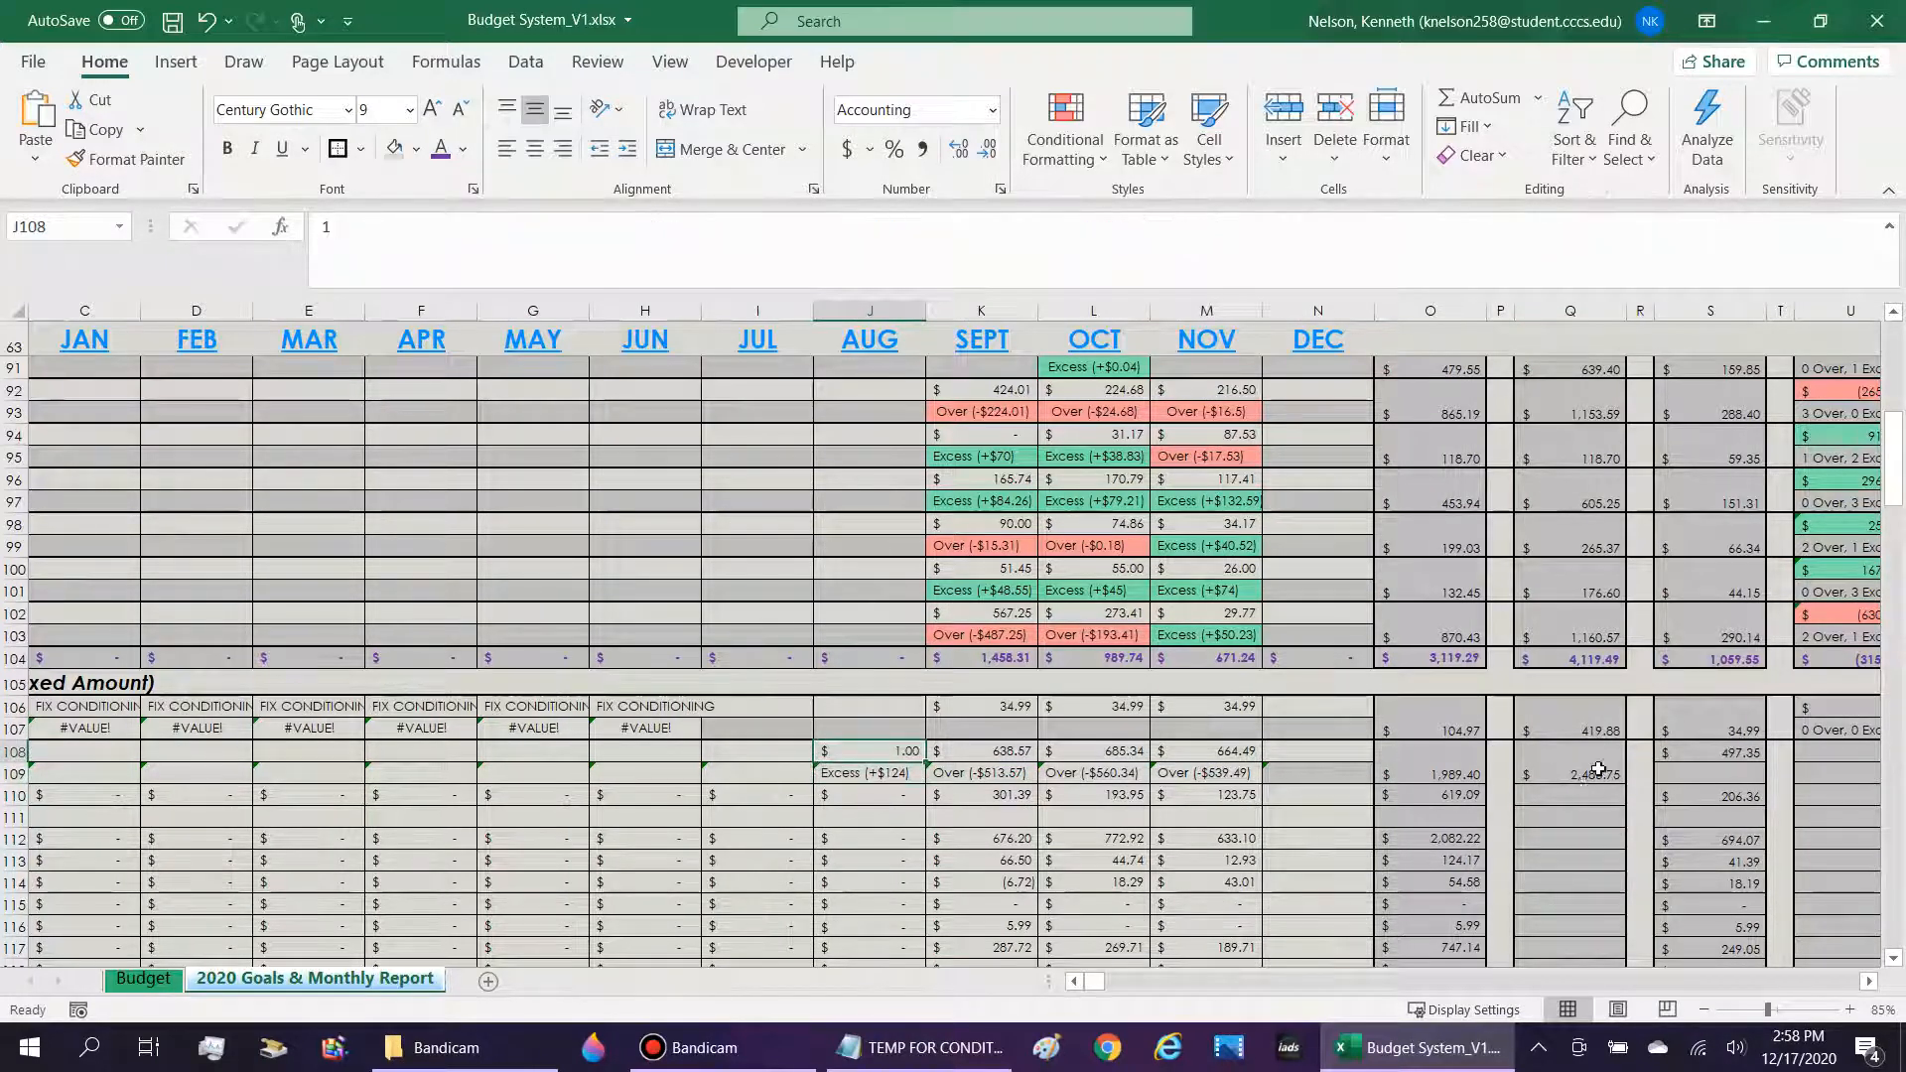
pyautogui.press('Delete')
pyautogui.press('Down')
# Examine the AVERAGE portion of Q108's projected formula.
pyautogui.click(1585, 764)
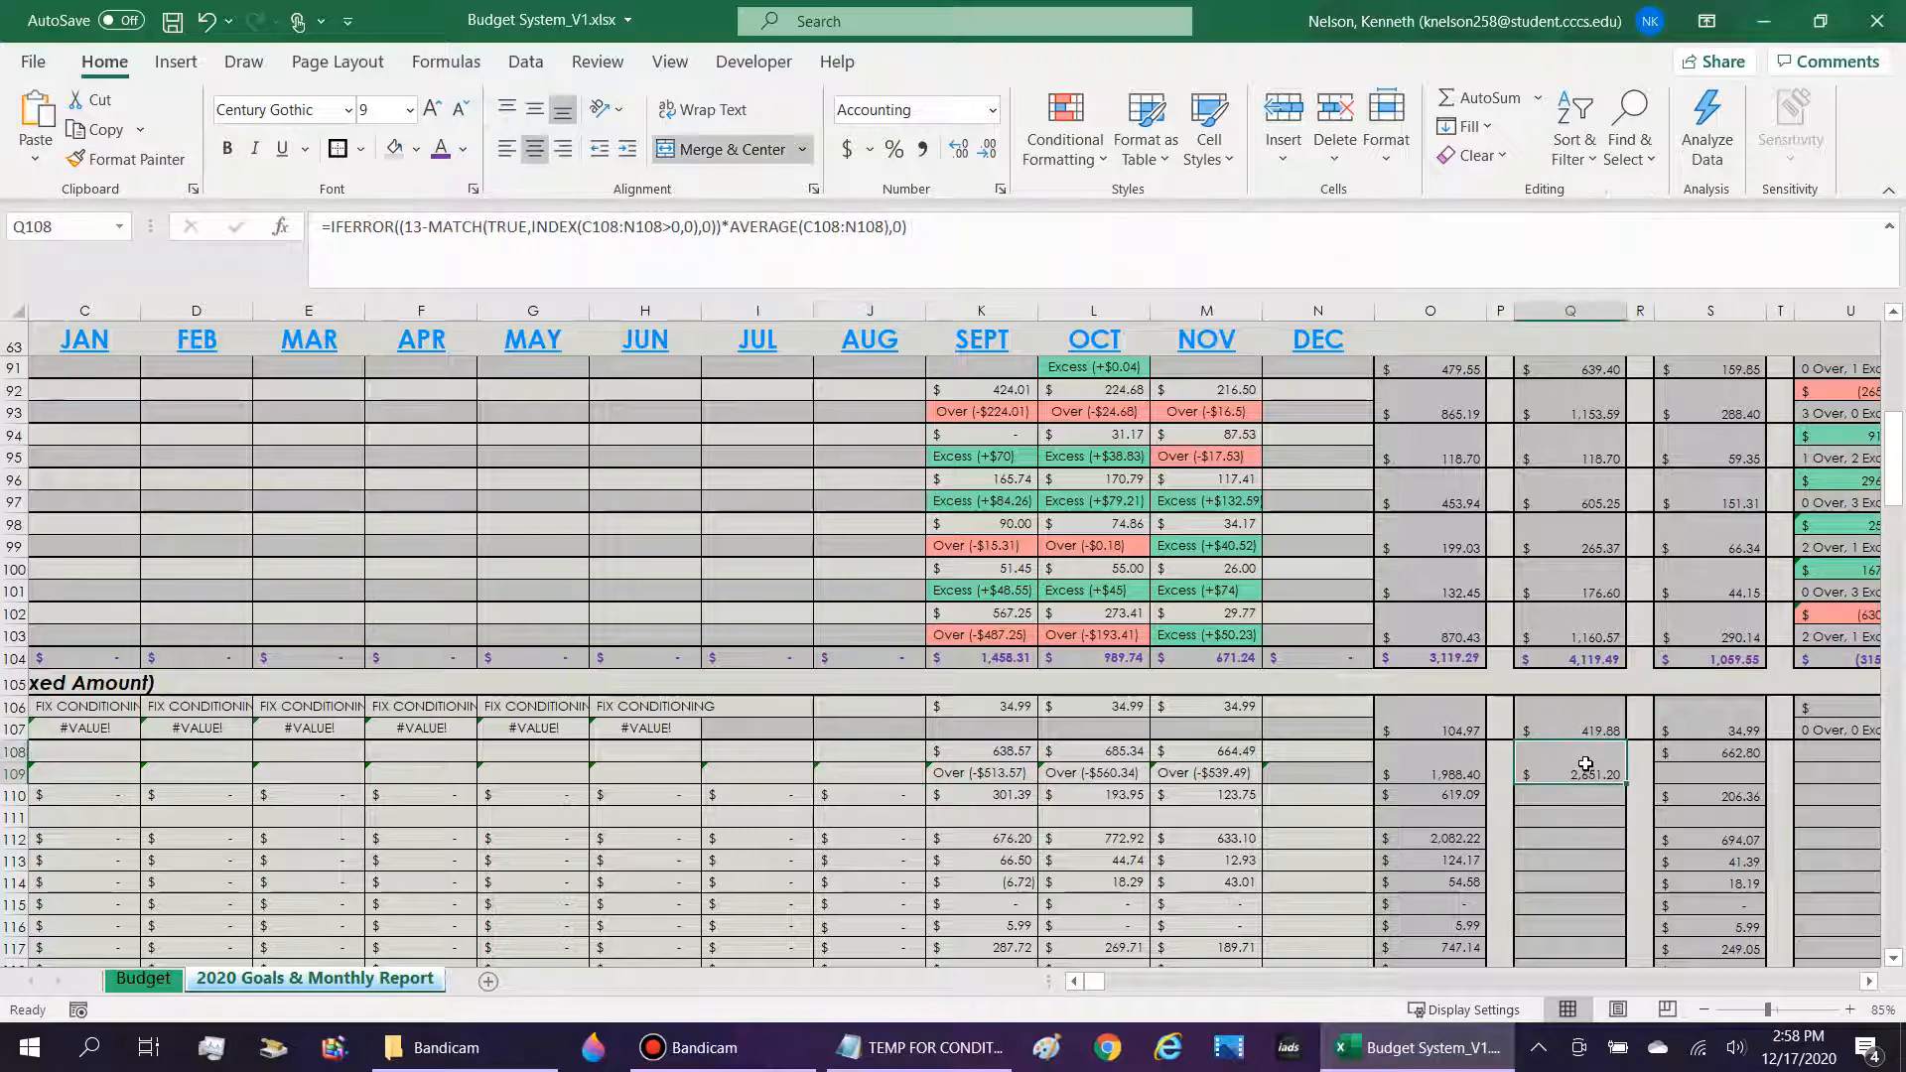
pyautogui.click(806, 236)
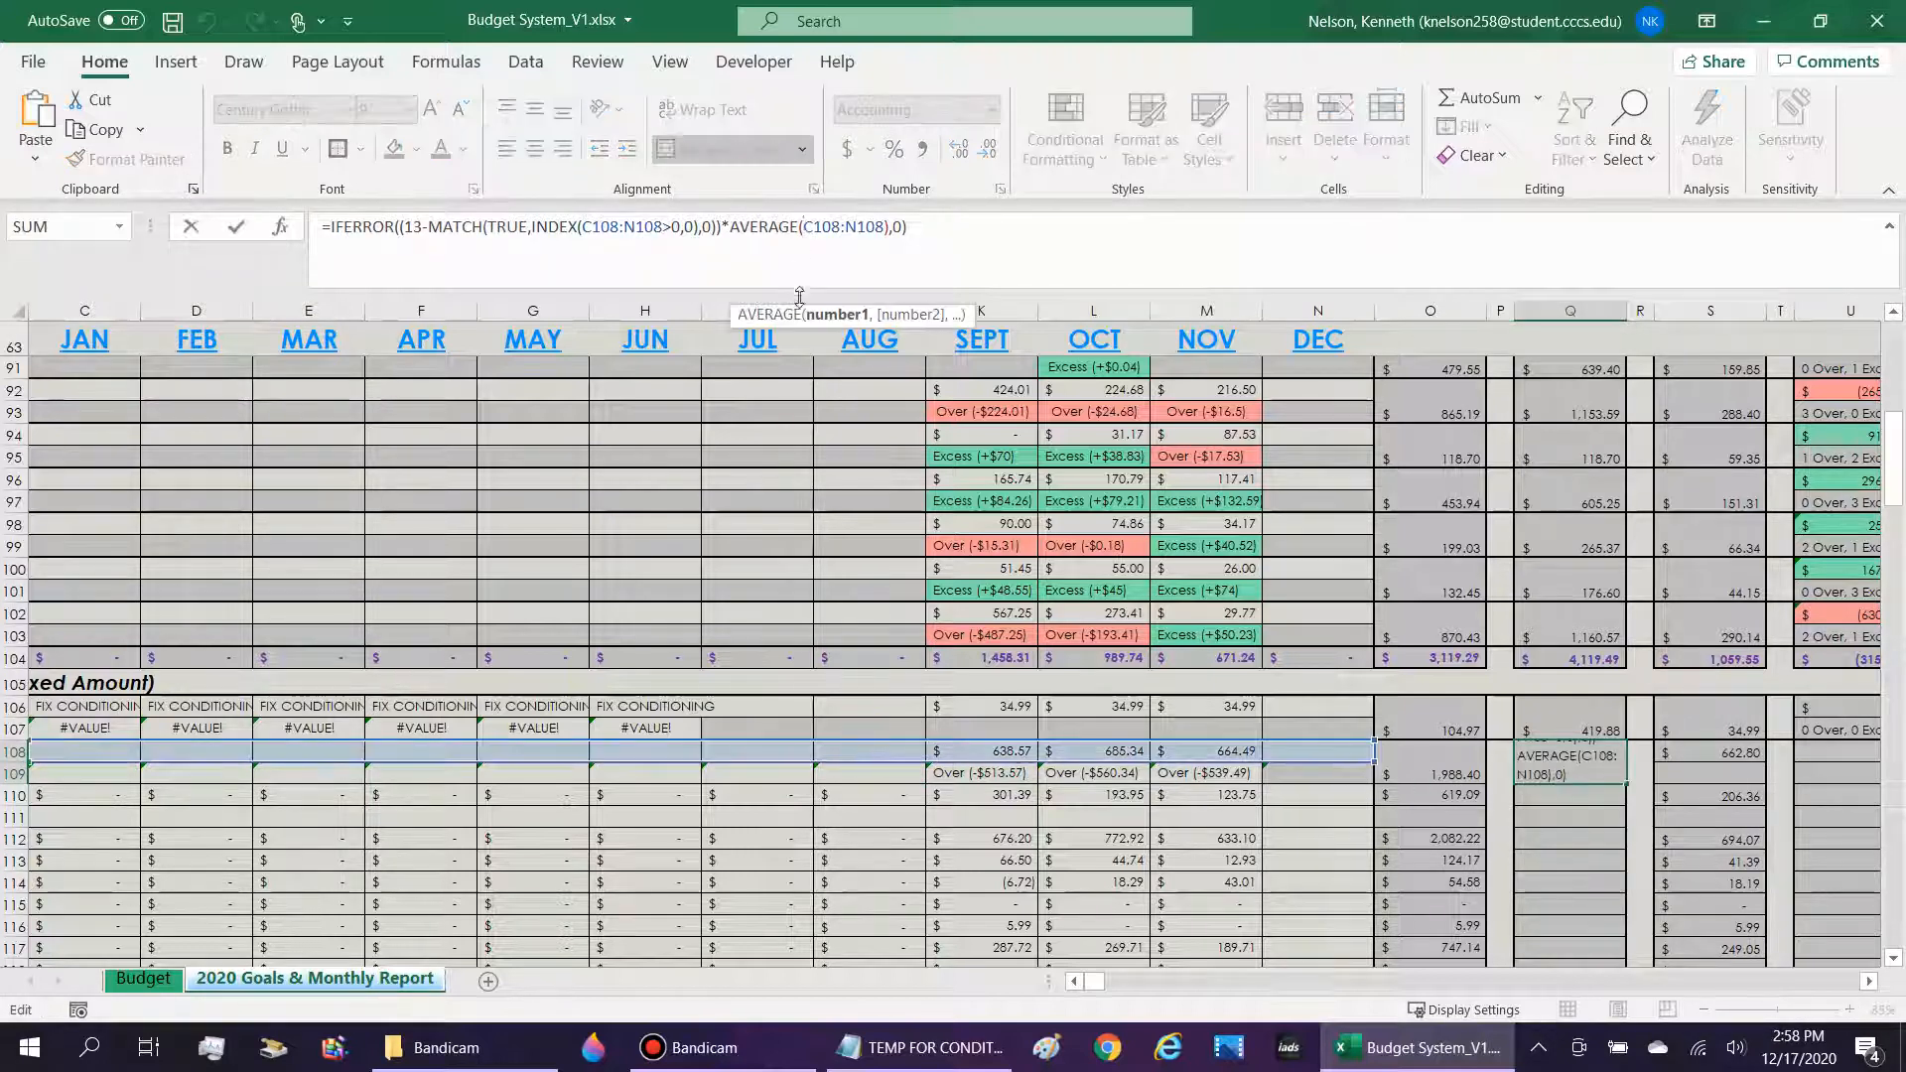
pyautogui.click(738, 226)
pyautogui.moveTo(753, 226); pyautogui.dragTo(903, 227)
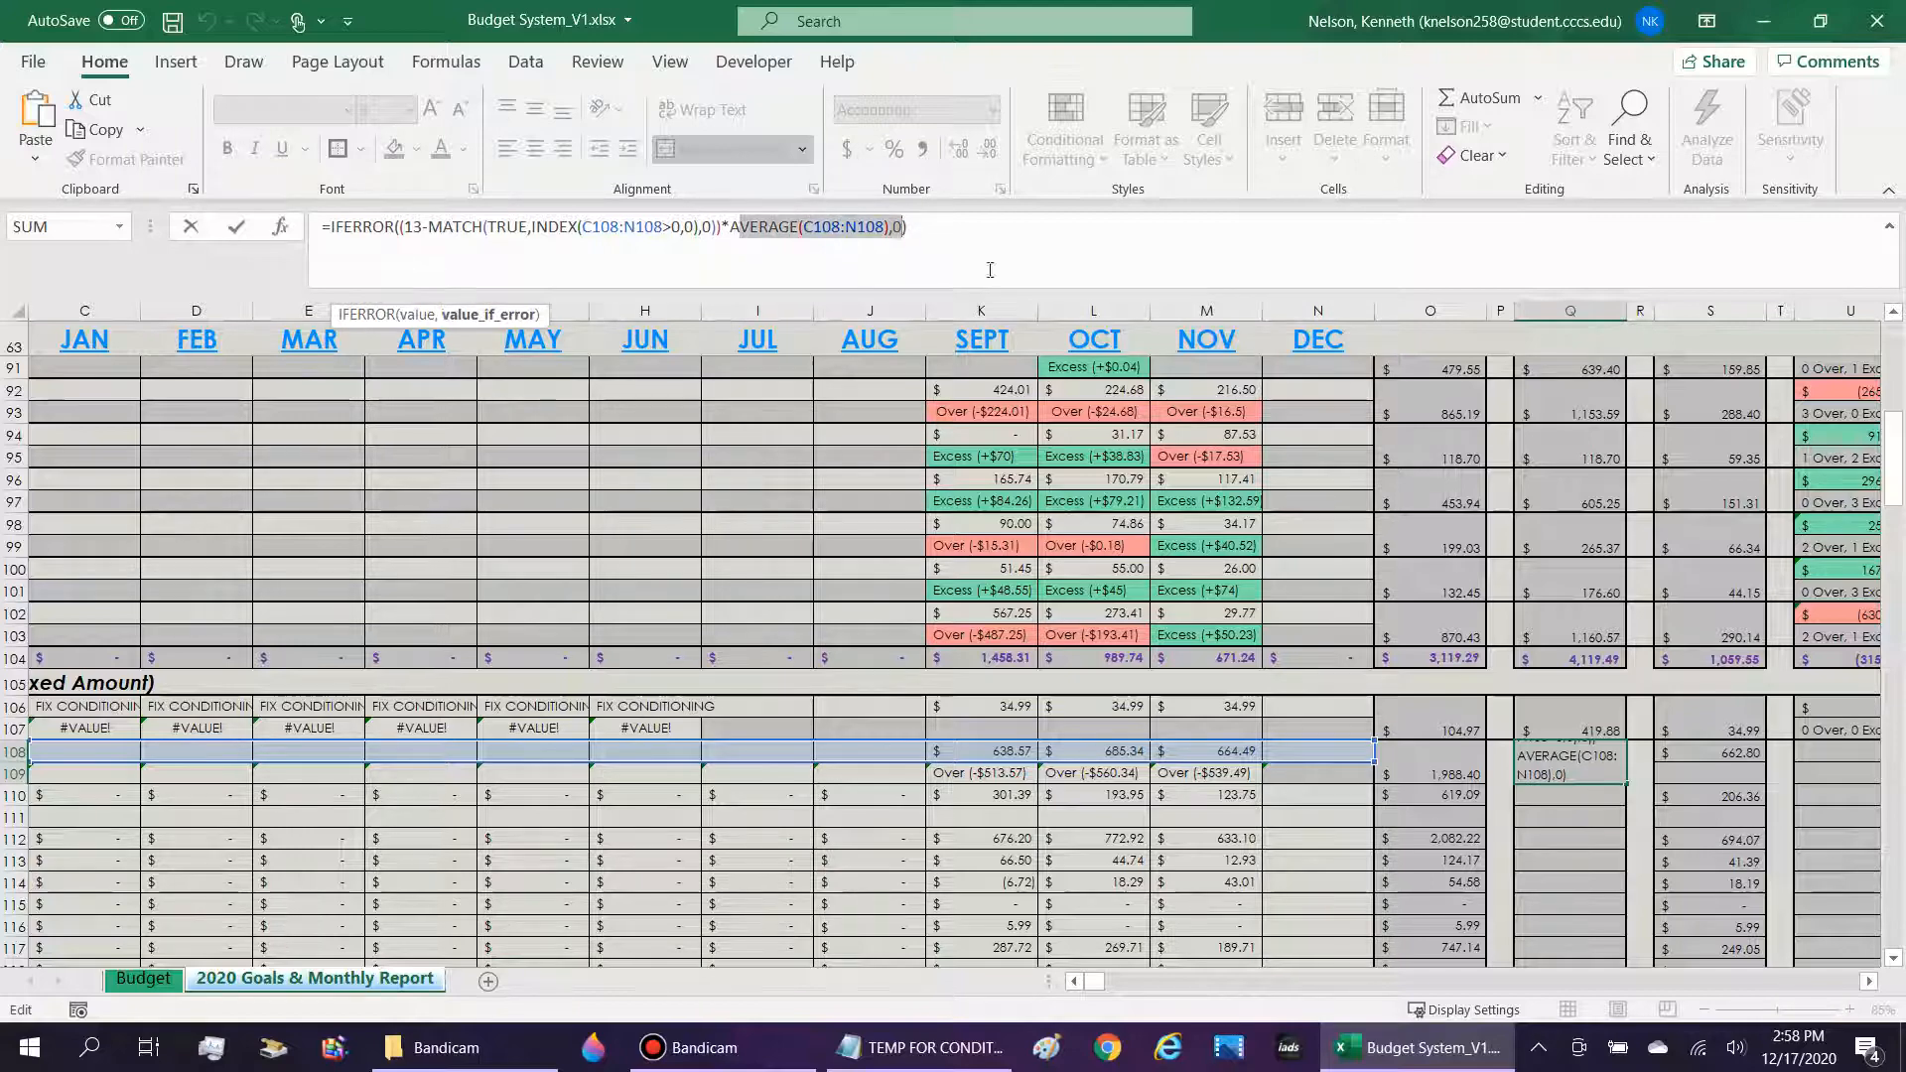
pyautogui.press('Return')
pyautogui.press('Up')
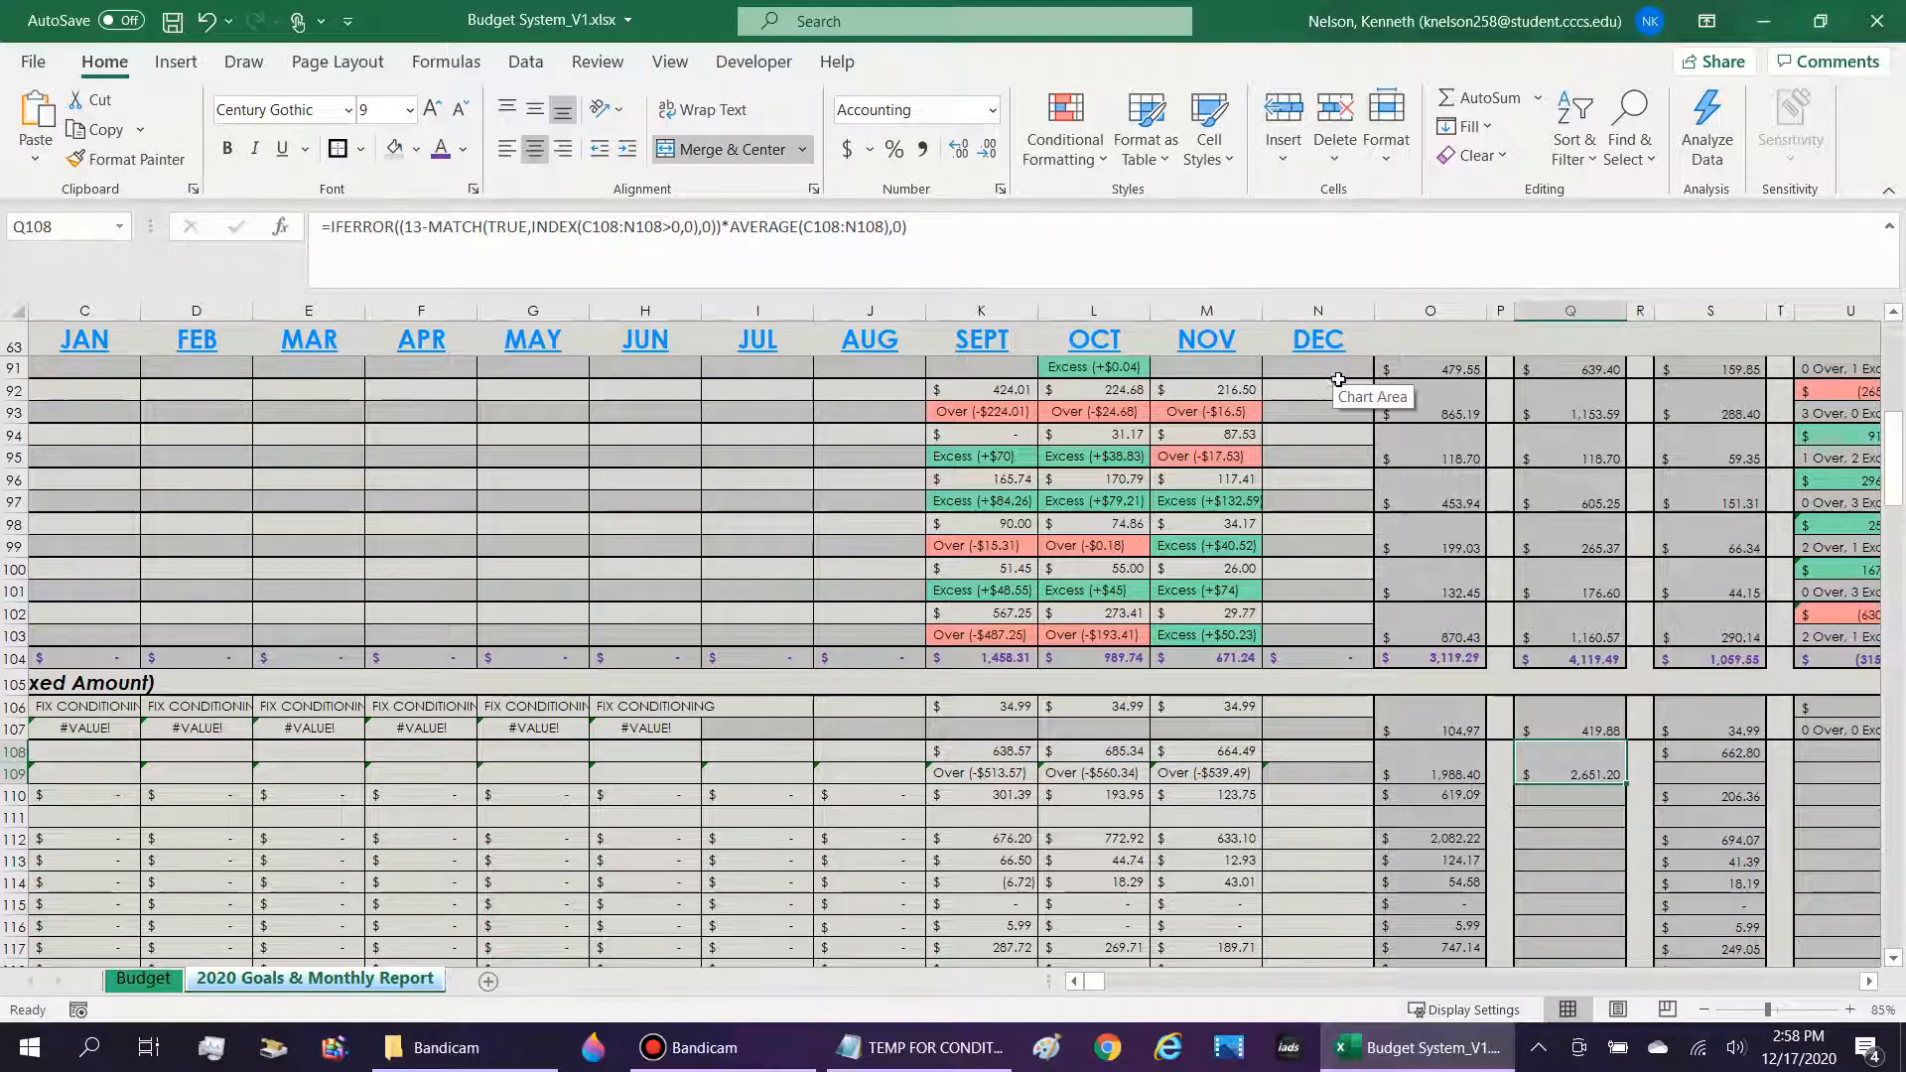
# Merge and center S108:S109 in the 2020 Monthly Average column for the Nicotine/Tobacco row.
pyautogui.press('Right')
pyautogui.press('Right')
pyautogui.scroll(7, 1795, 439)
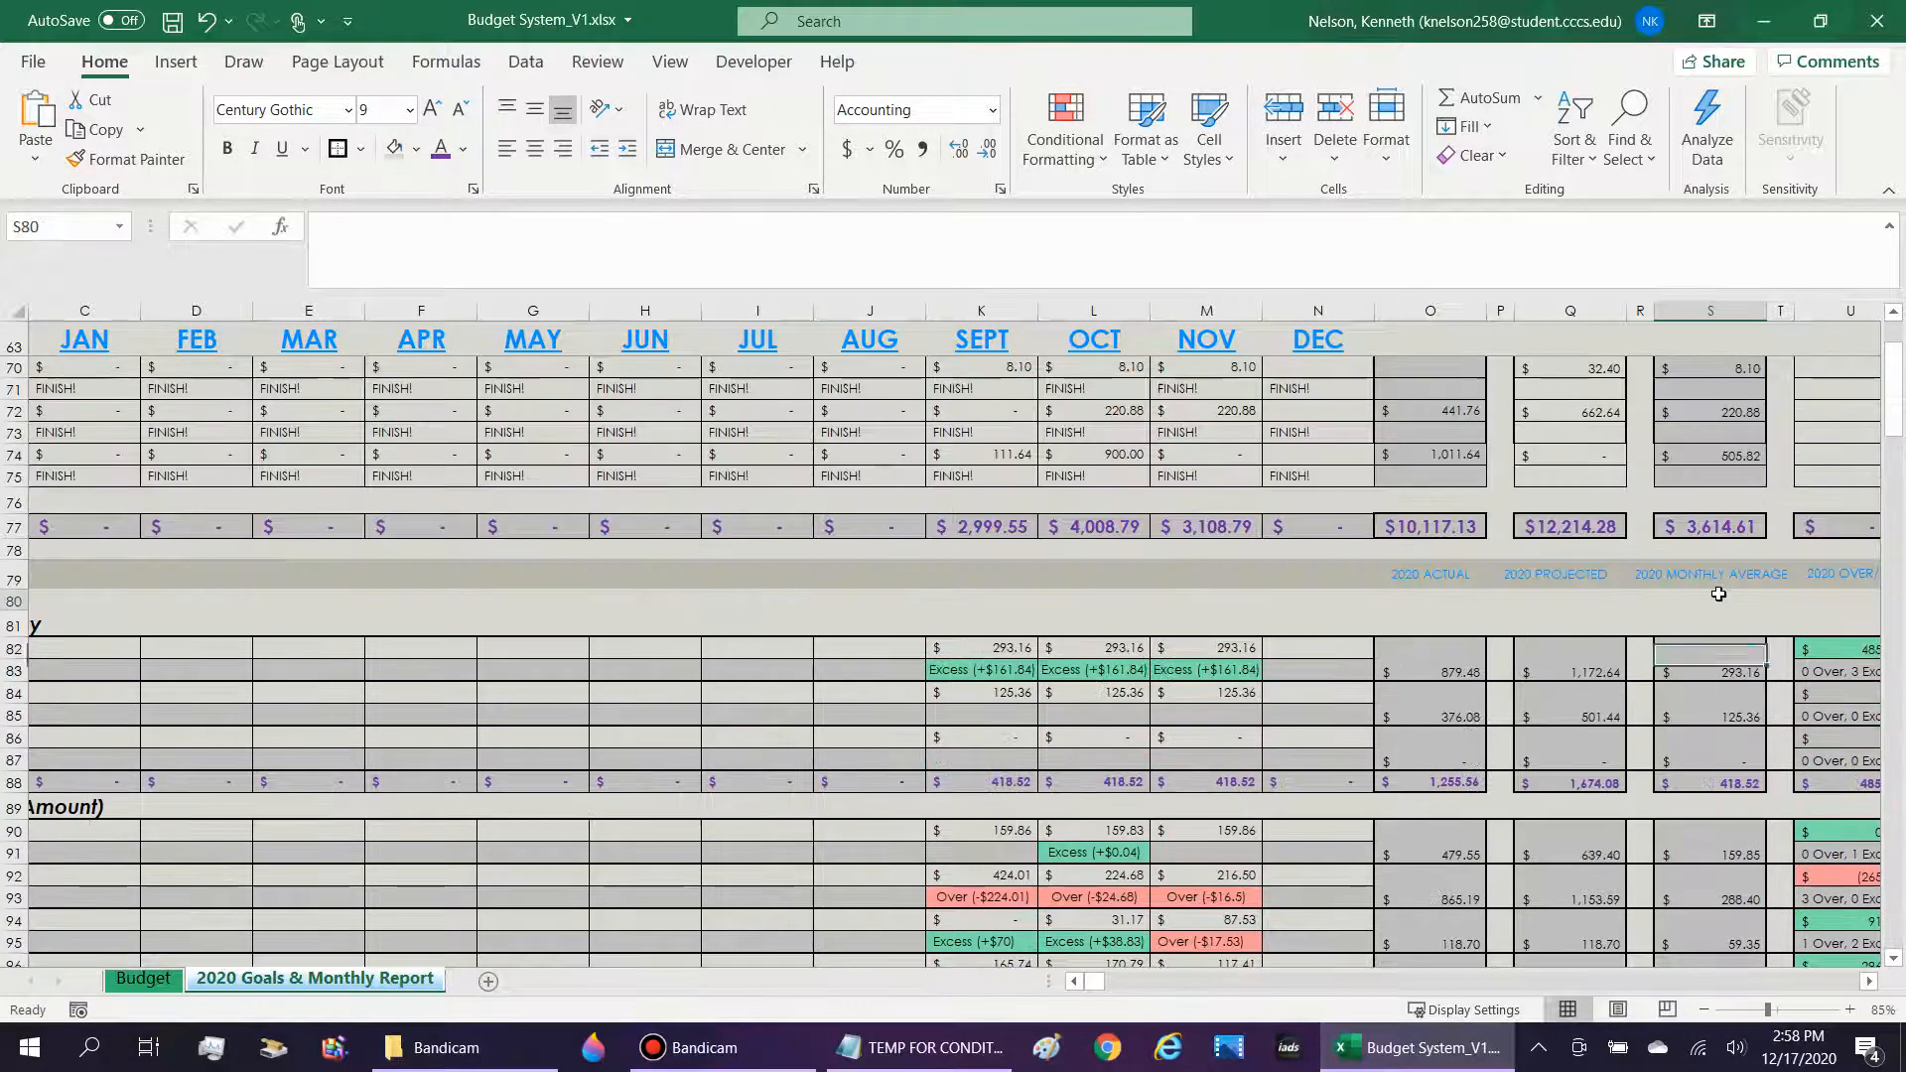
pyautogui.click(1721, 596)
pyautogui.moveTo(1720, 578); pyautogui.dragTo(1707, 854)
pyautogui.scroll(-8, 1702, 842)
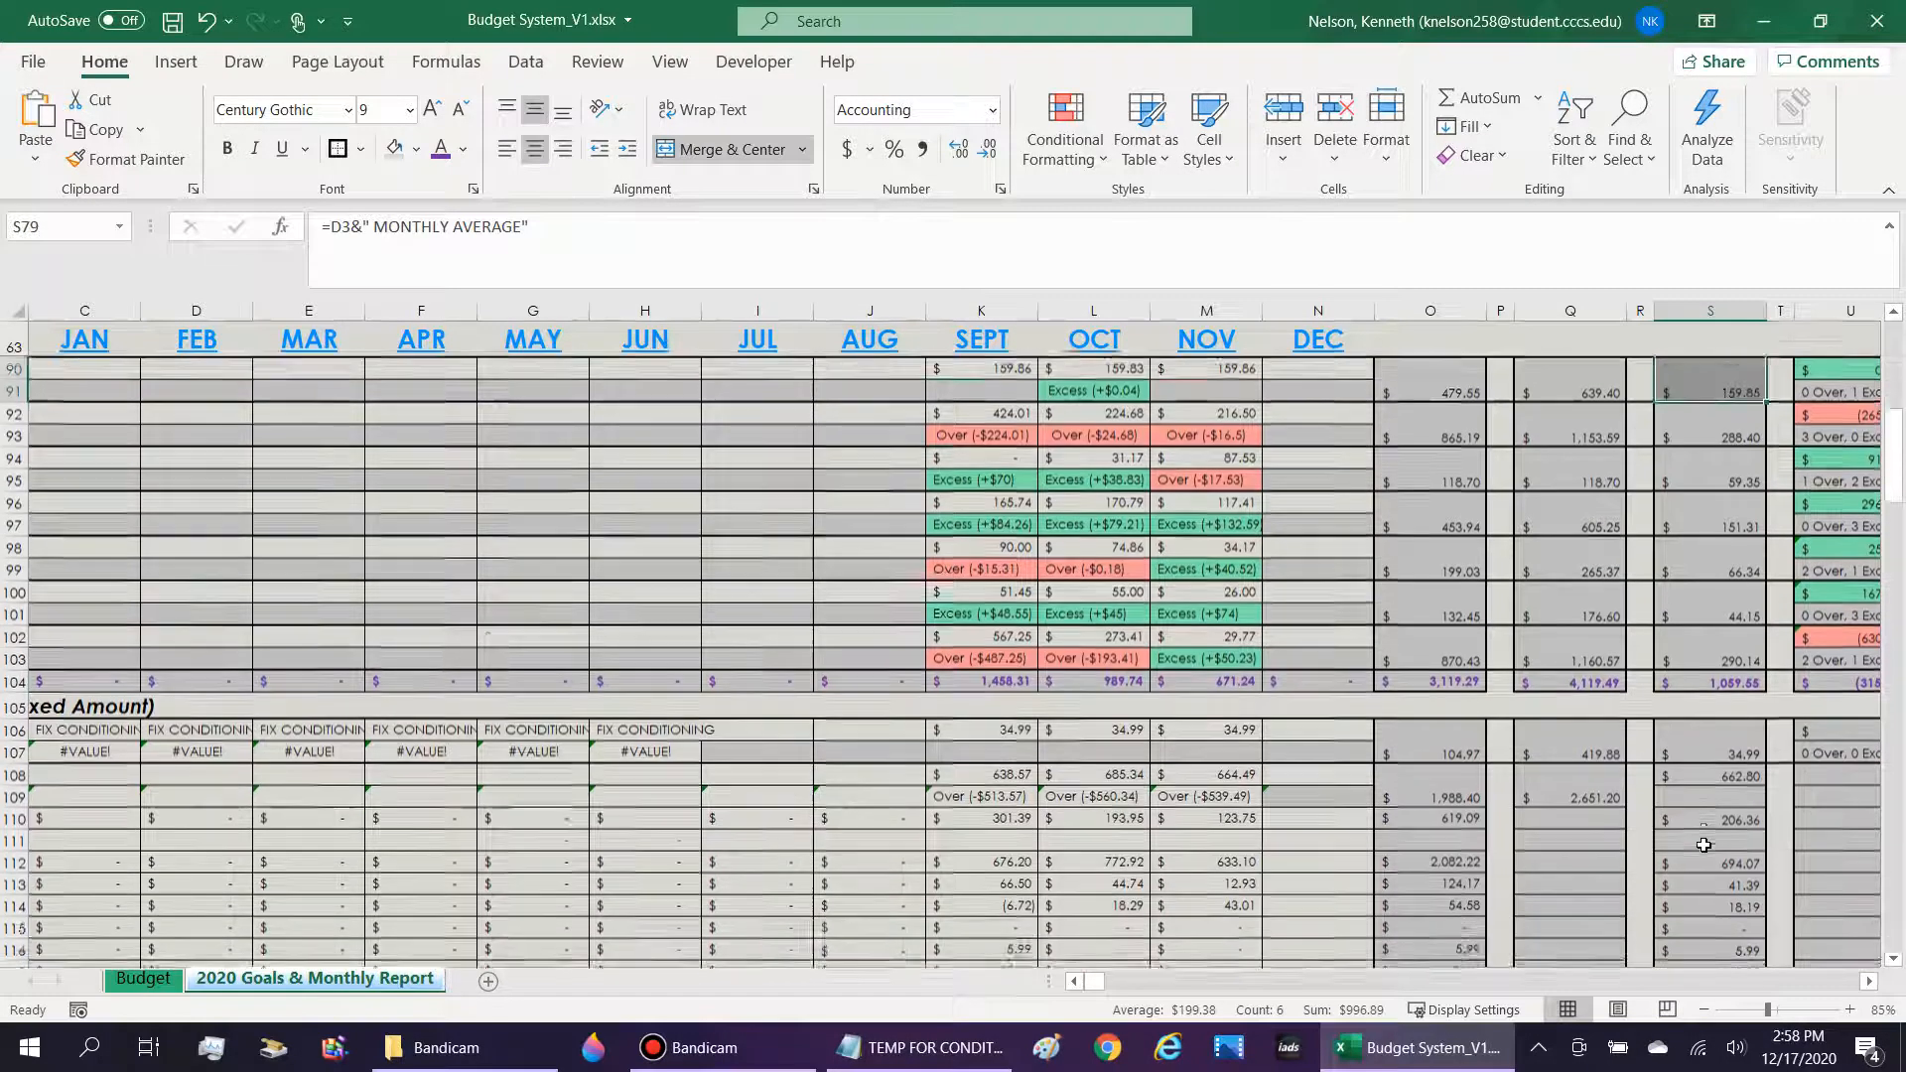
pyautogui.moveTo(1723, 708); pyautogui.dragTo(1728, 686)
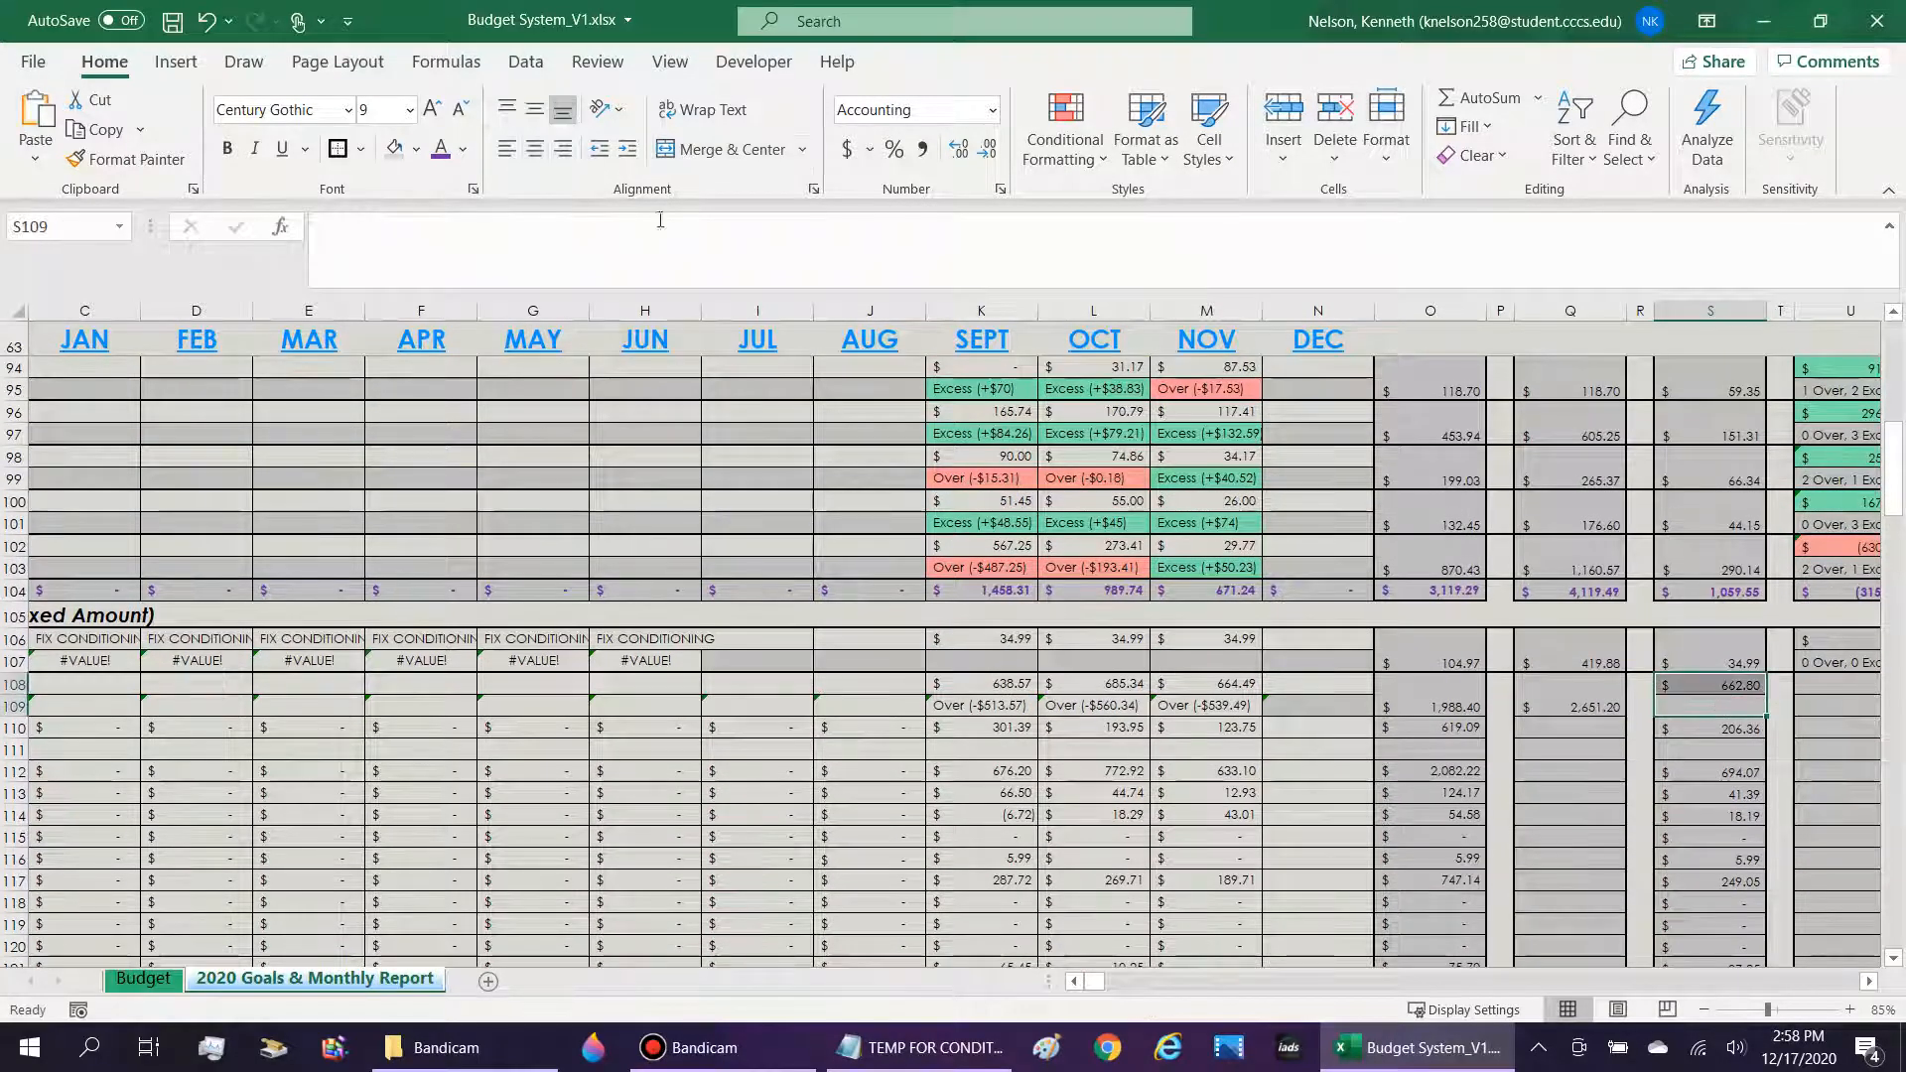
pyautogui.click(732, 147)
# Compare S108's AVERAGEIF monthly average formula with Q108's projected formula.
pyautogui.doubleClick(1739, 698)
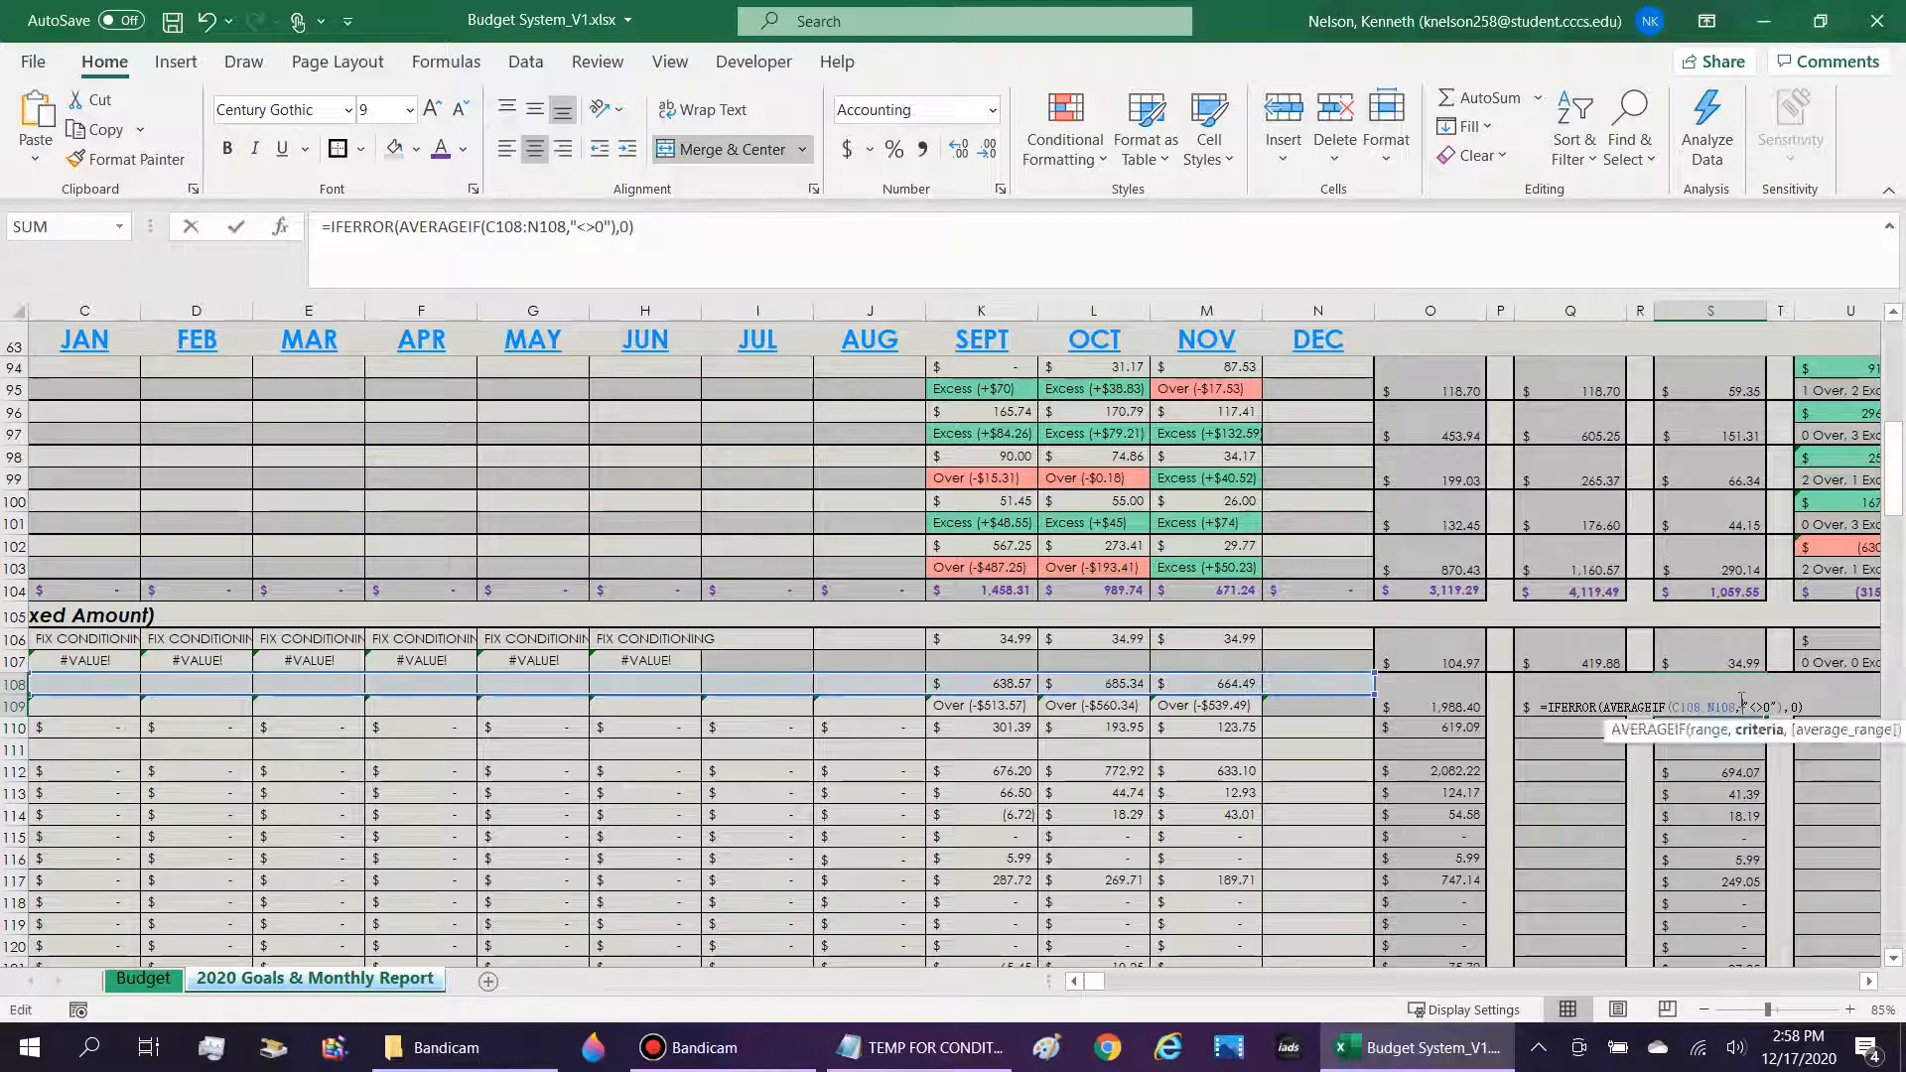
pyautogui.press('Return')
pyautogui.press('Up')
pyautogui.moveTo(641, 228); pyautogui.dragTo(373, 228)
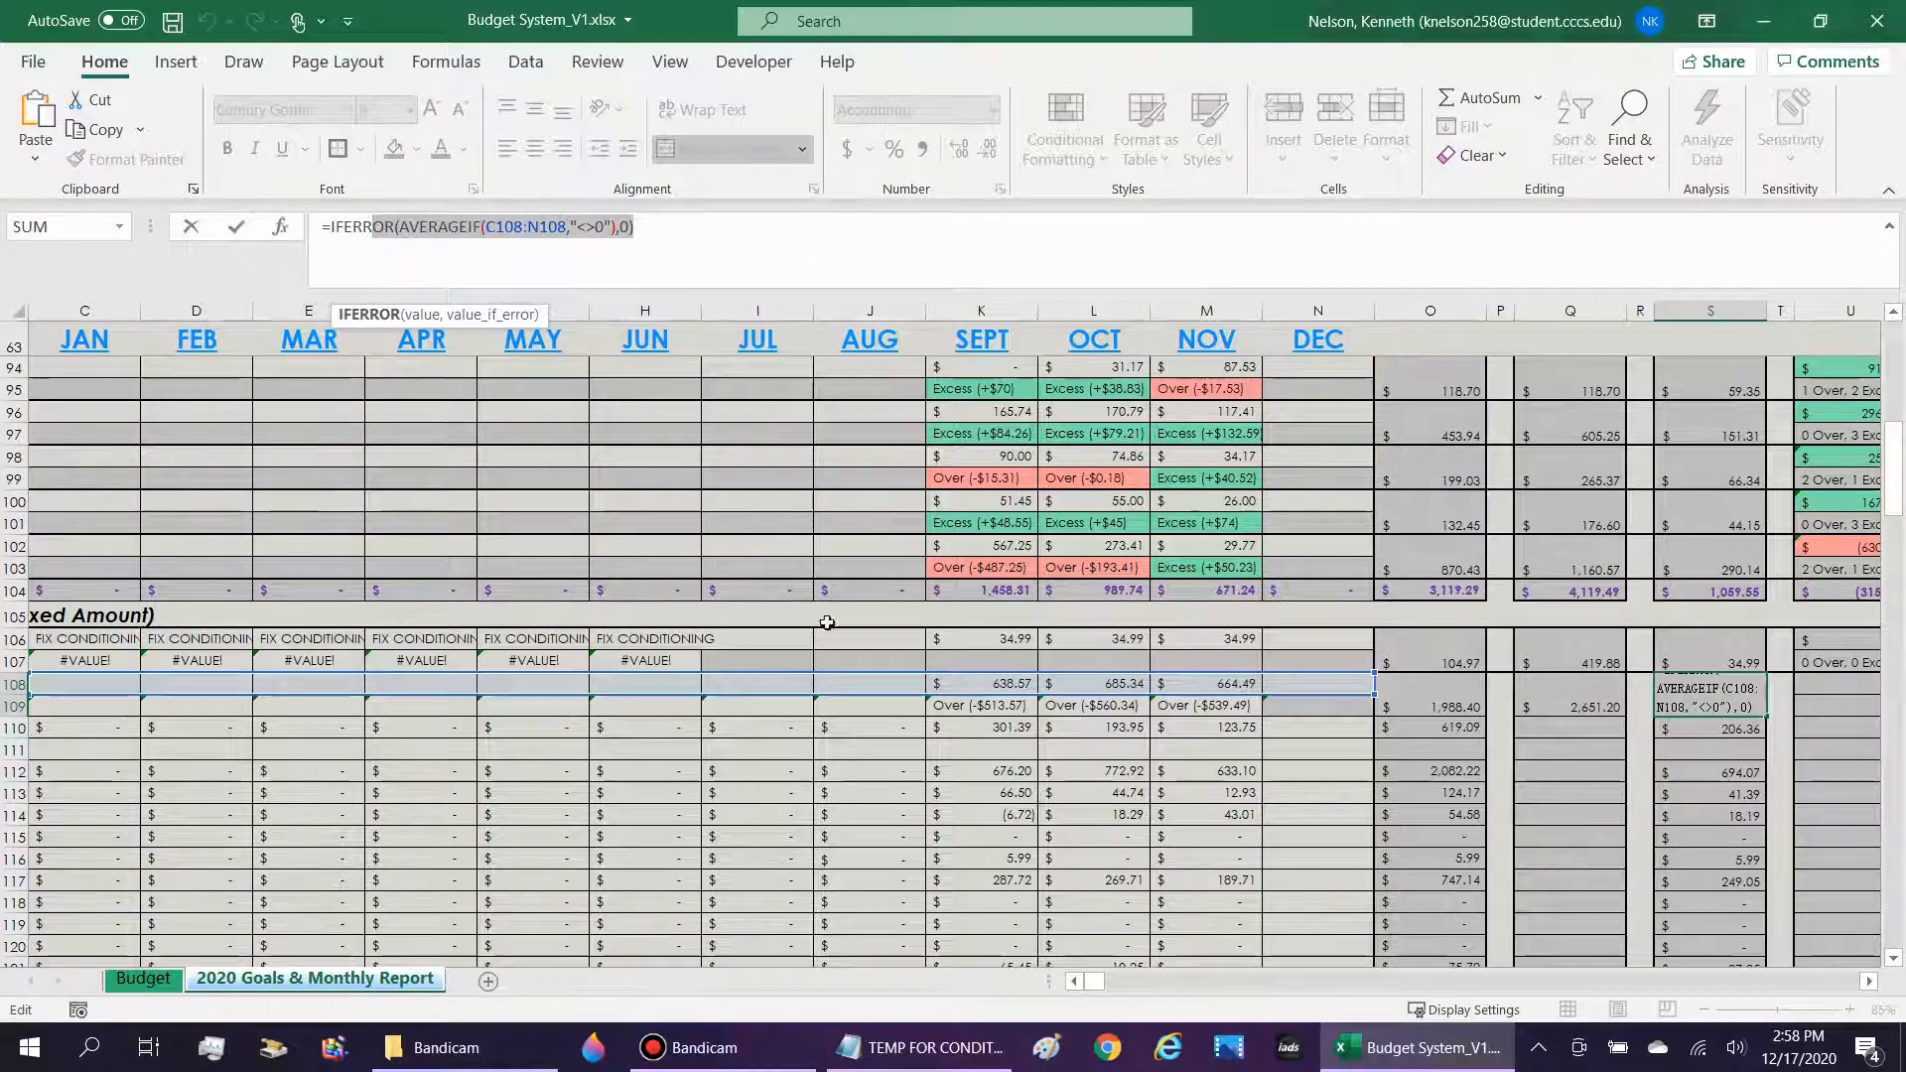
pyautogui.press('Return')
pyautogui.press('Up')
pyautogui.press('Left')
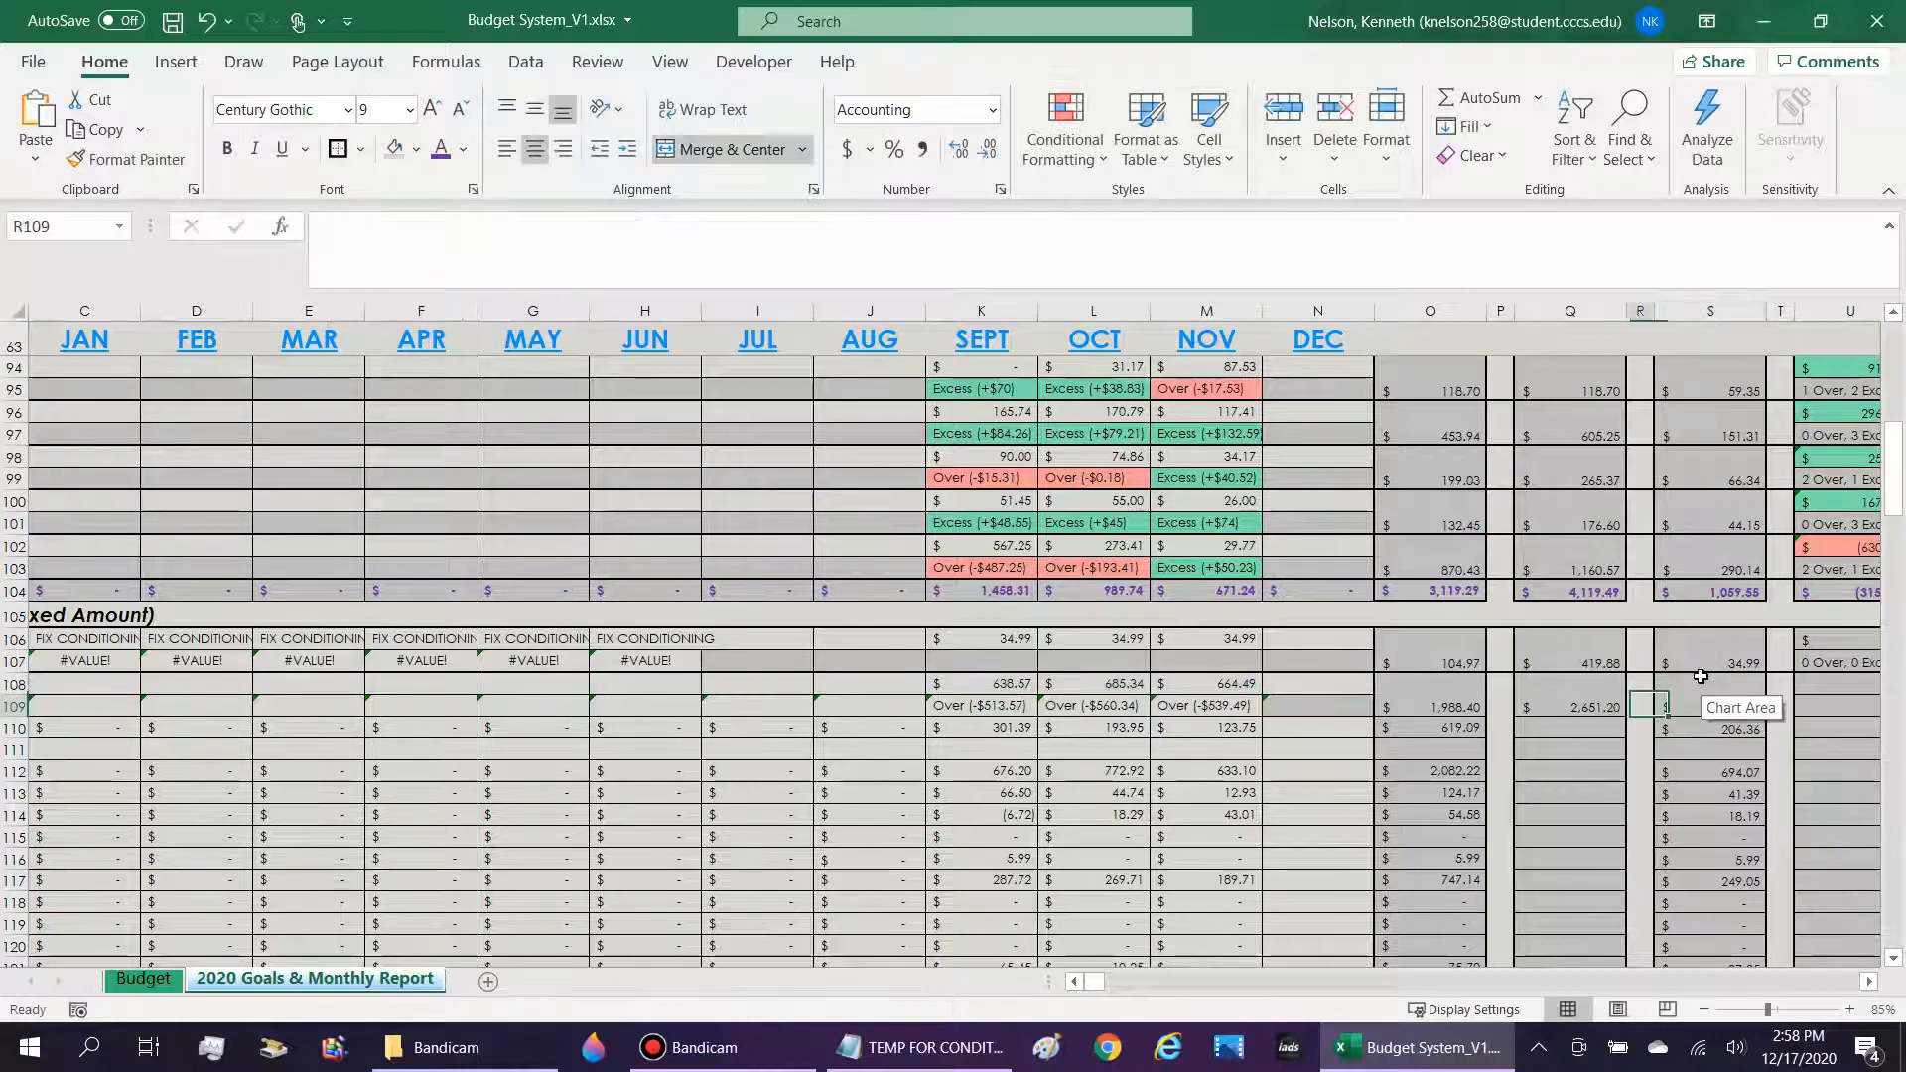
pyautogui.press('Left')
pyautogui.moveTo(907, 228); pyautogui.dragTo(374, 246)
pyautogui.press('Return')
pyautogui.press('Up')
# Enter 0 as August's Nicotine/Tobacco amount in J108 to test how the projected and average formulas treat zeros.
pyautogui.click(1213, 684)
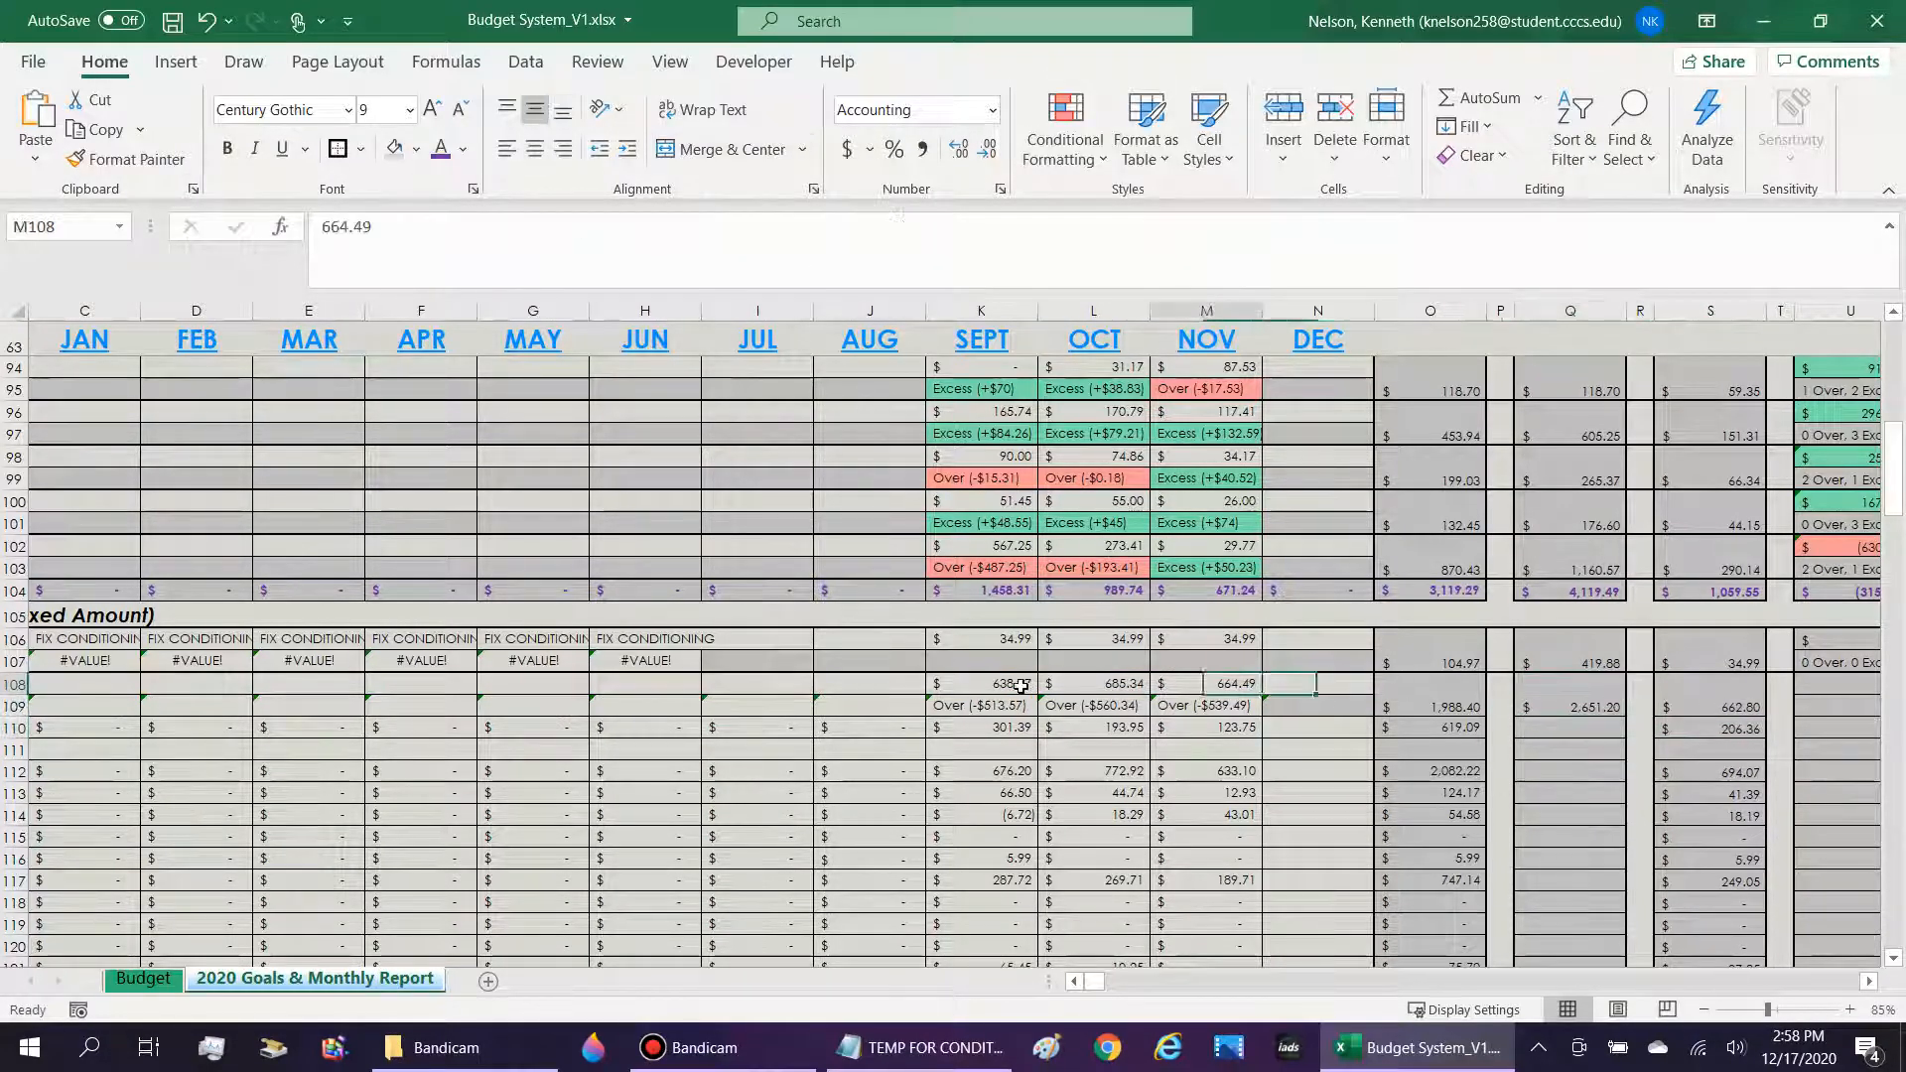
pyautogui.press('Left')
pyautogui.press('Left')
pyautogui.press('Left')
pyautogui.write('0')
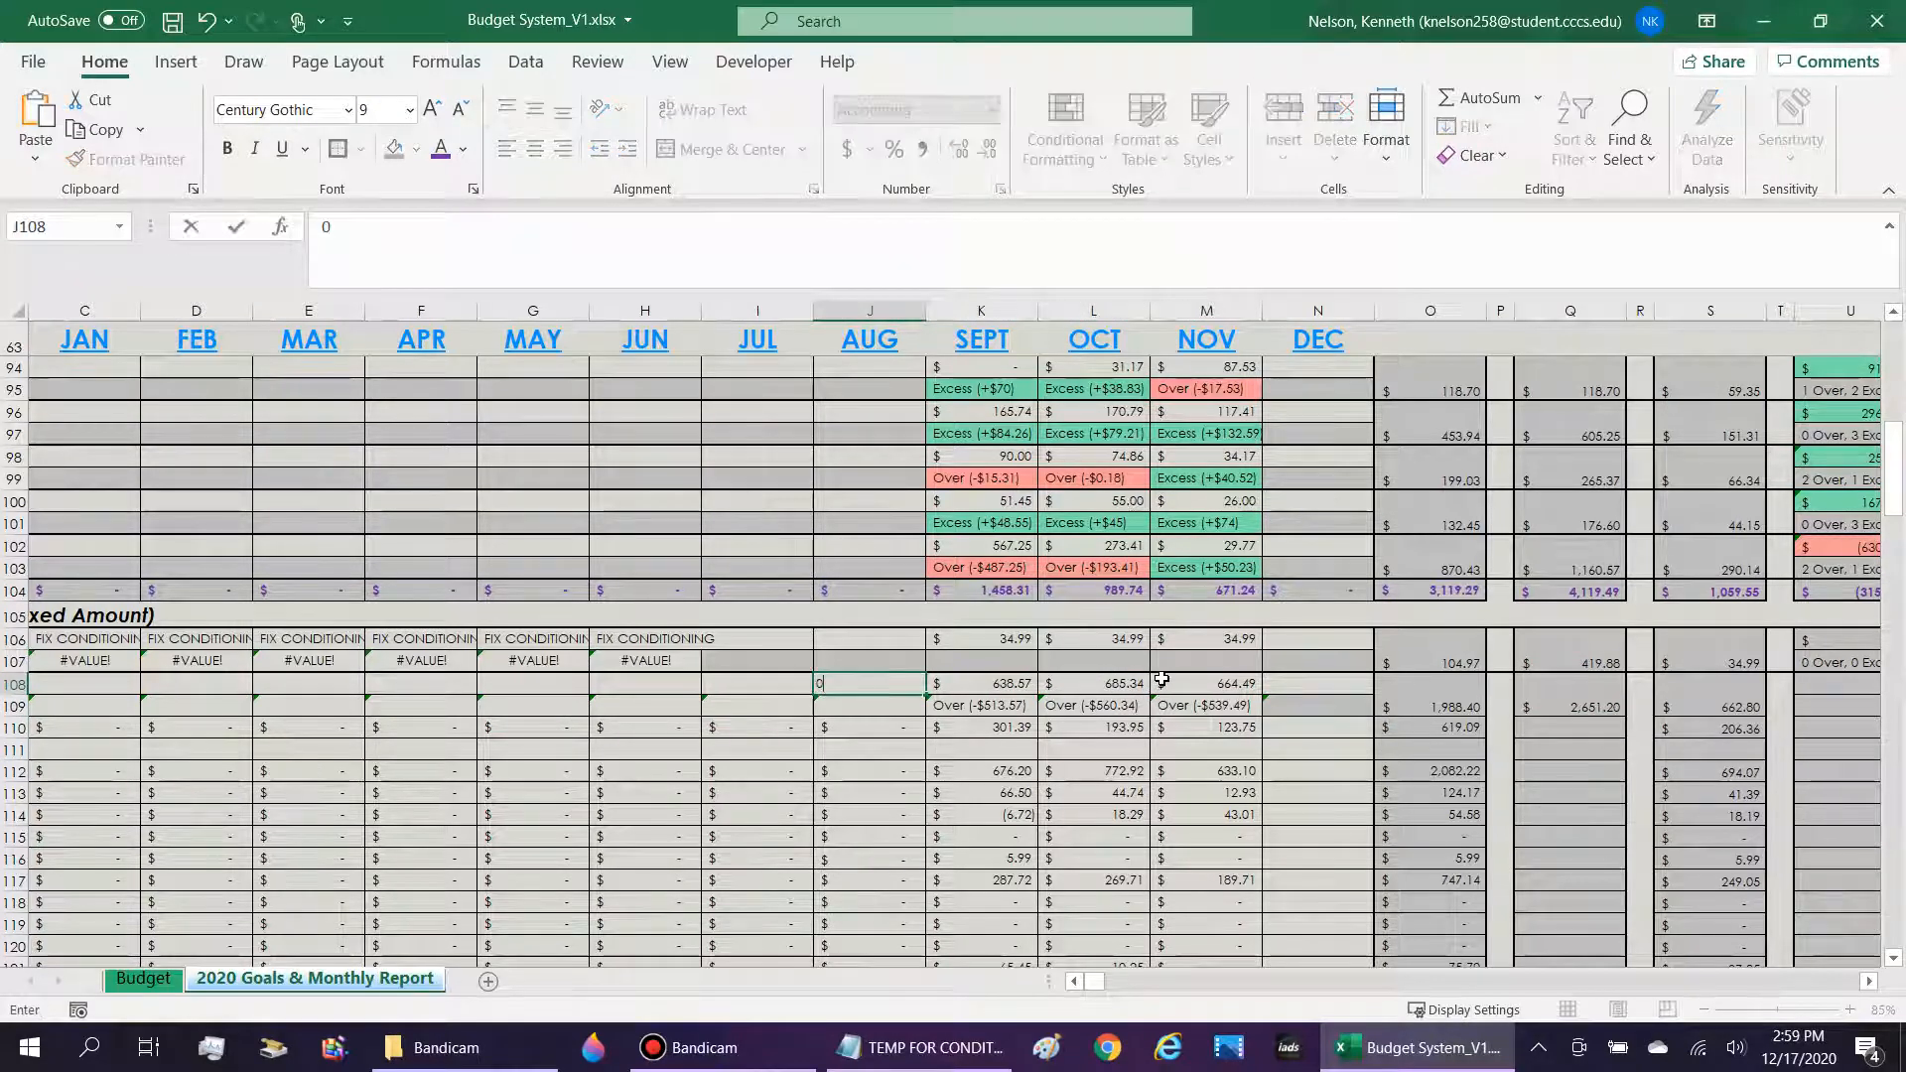
pyautogui.press('Return')
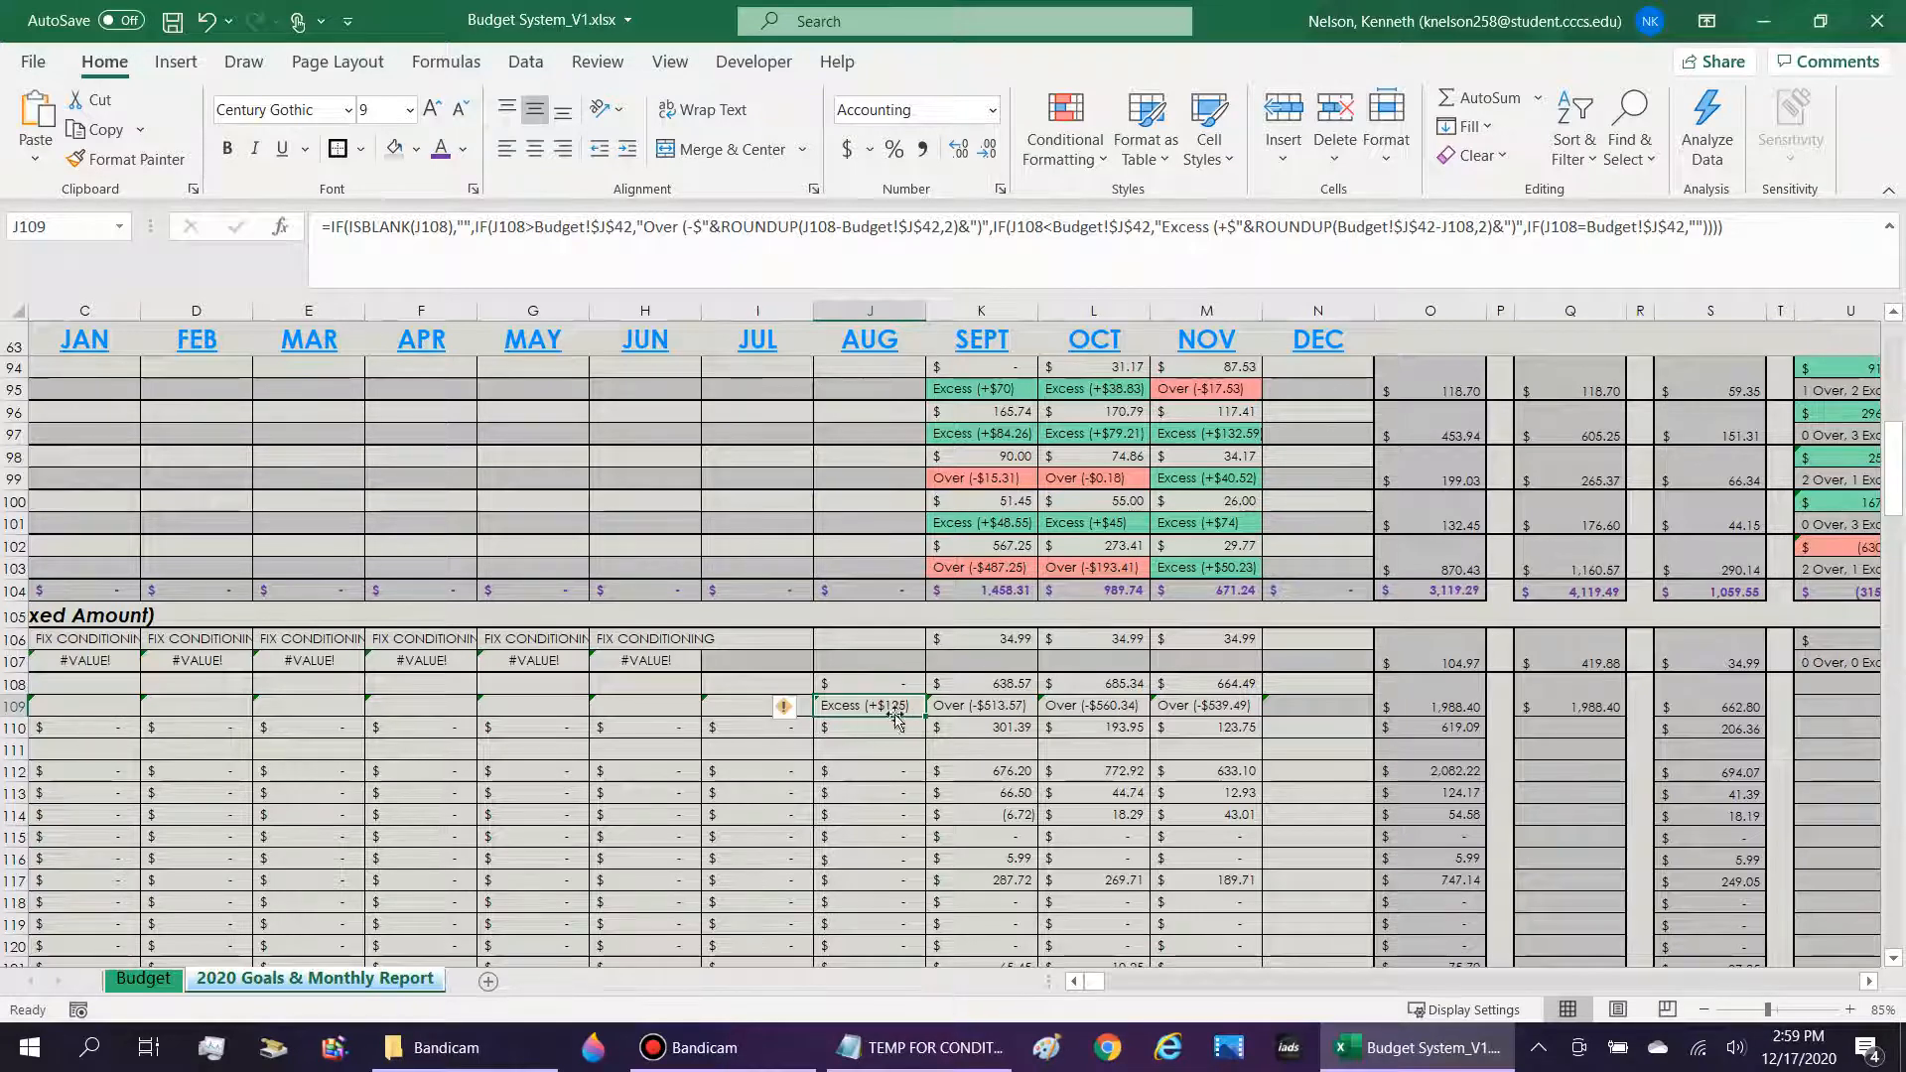
pyautogui.press('Up')
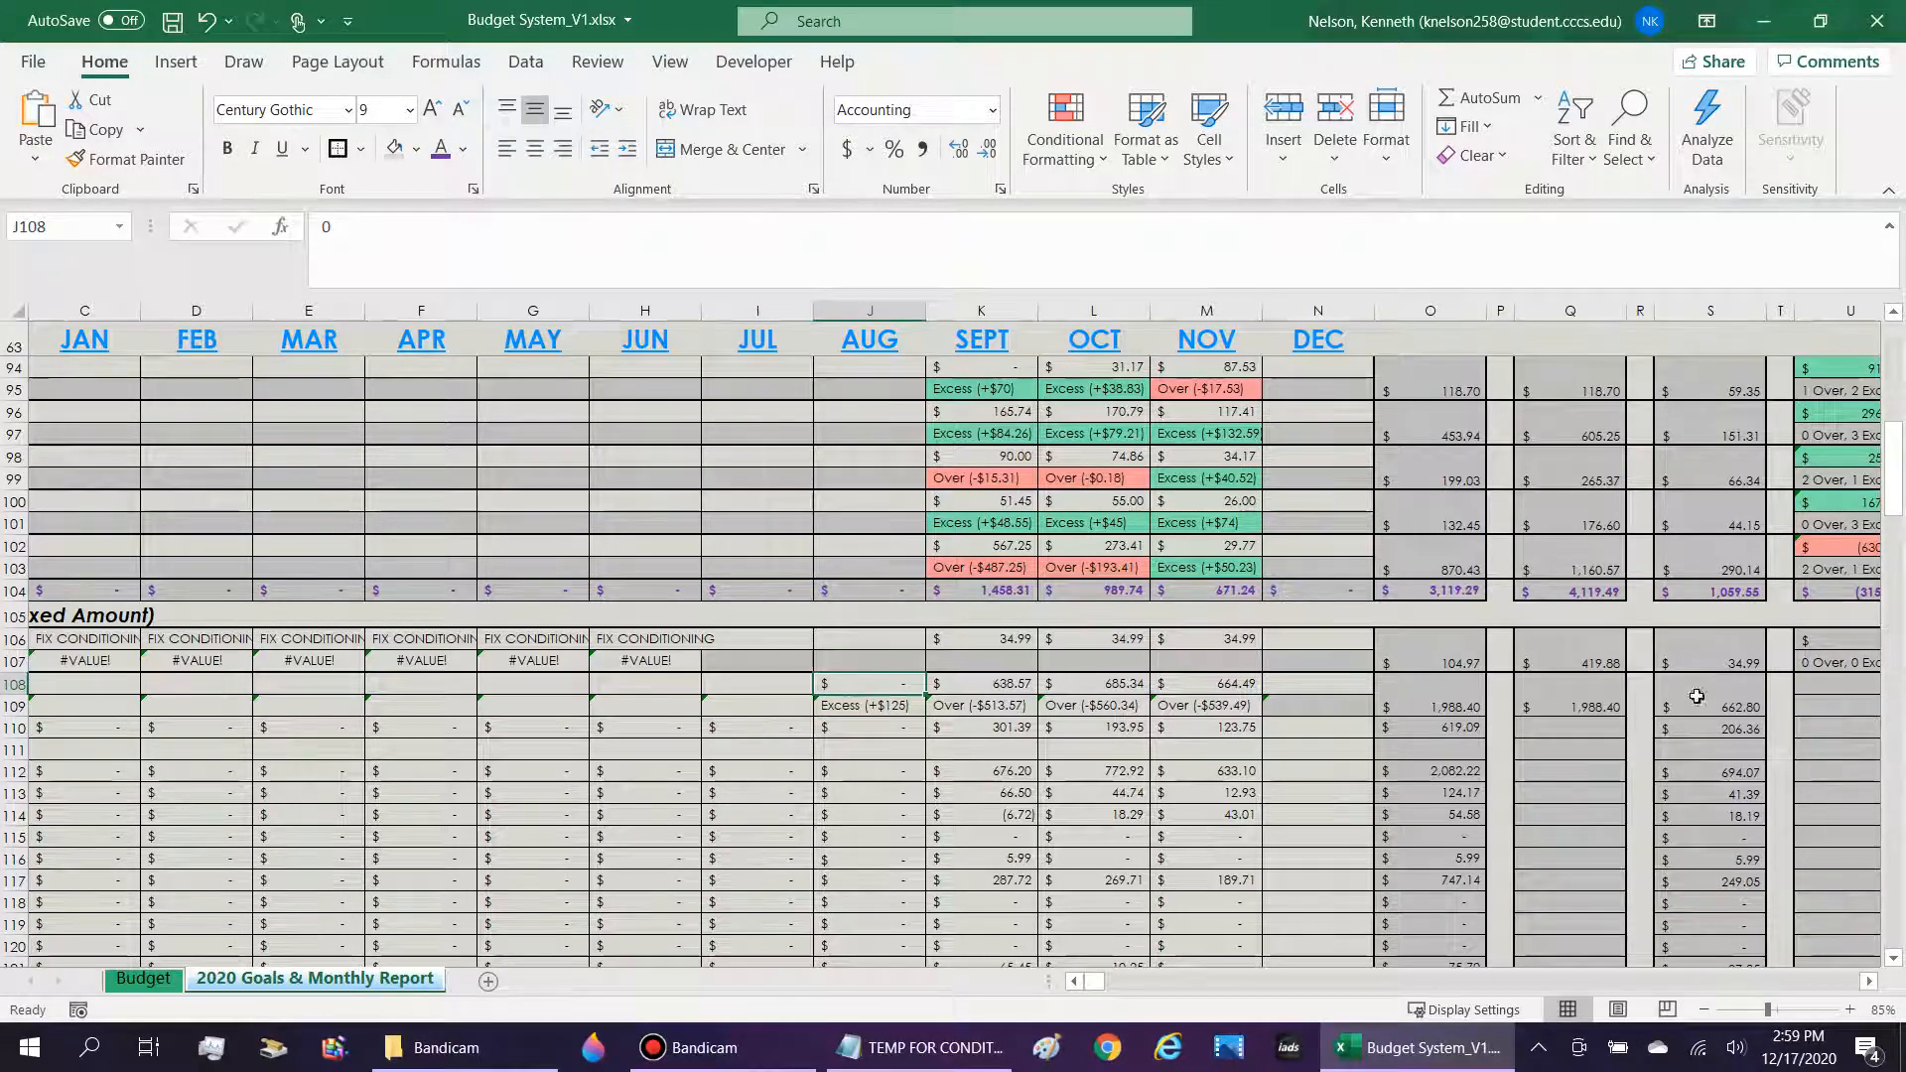
pyautogui.click(1596, 703)
pyautogui.press('Left')
pyautogui.press('Left')
# Clear the test zero from August's Nicotine/Tobacco cell J108.
pyautogui.click(869, 687)
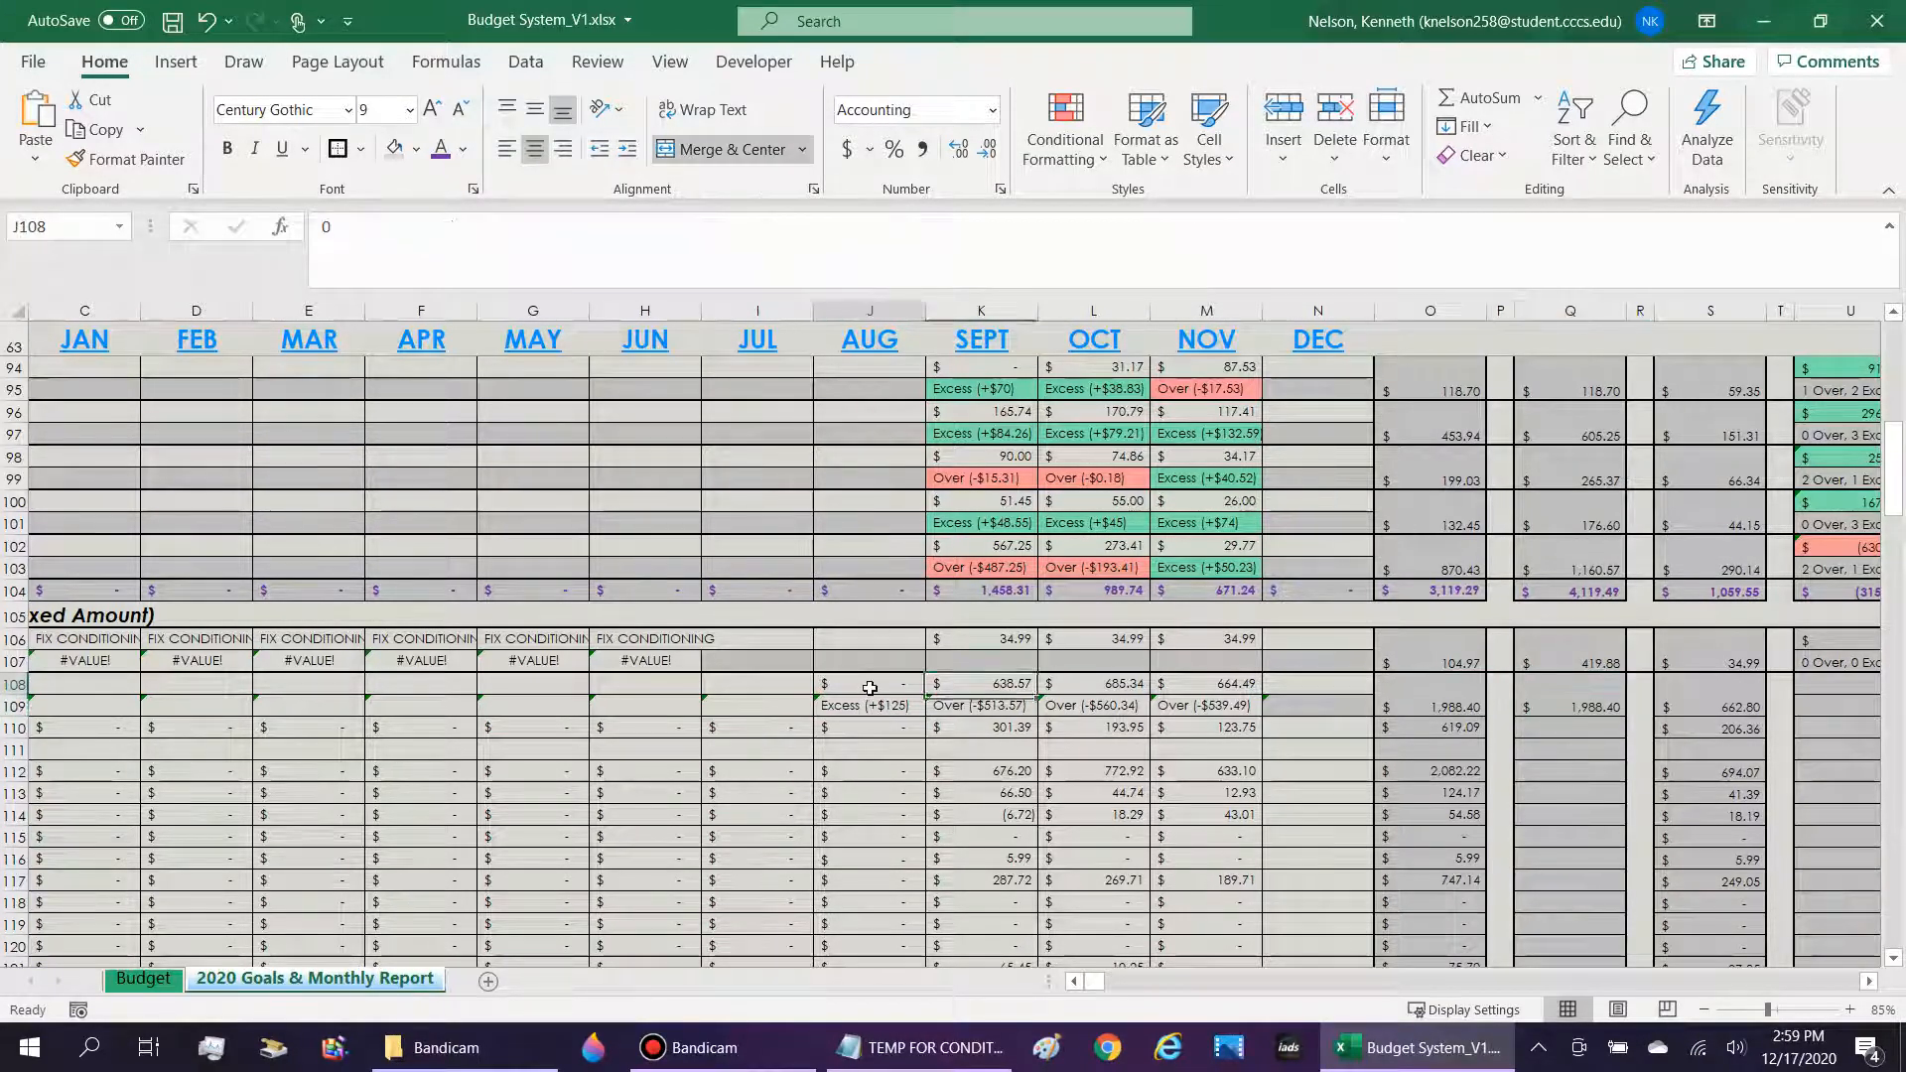
pyautogui.press('Delete')
pyautogui.press('Down')
pyautogui.press('Right')
pyautogui.press('Right')
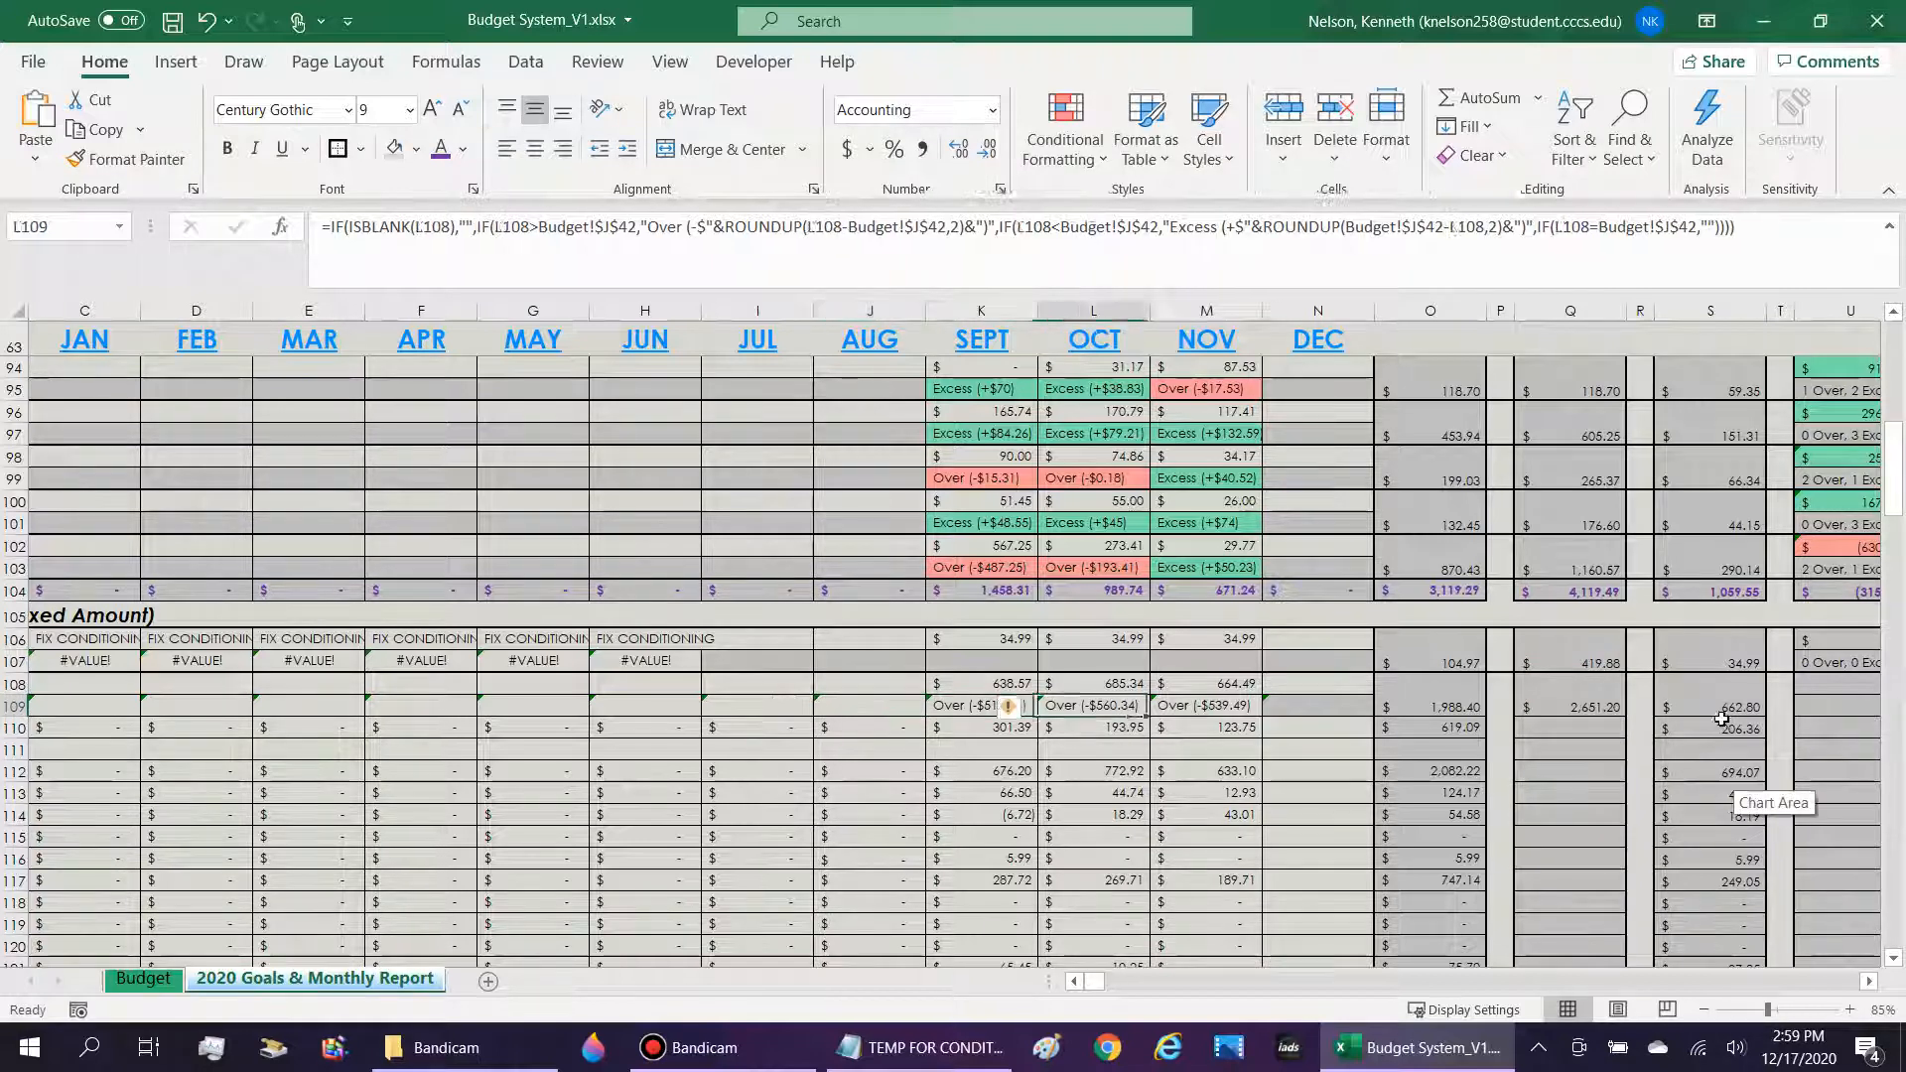
# Examine the range, the "<>0" criterion and the IFERROR arguments in S108's monthly average formula.
pyautogui.click(1721, 715)
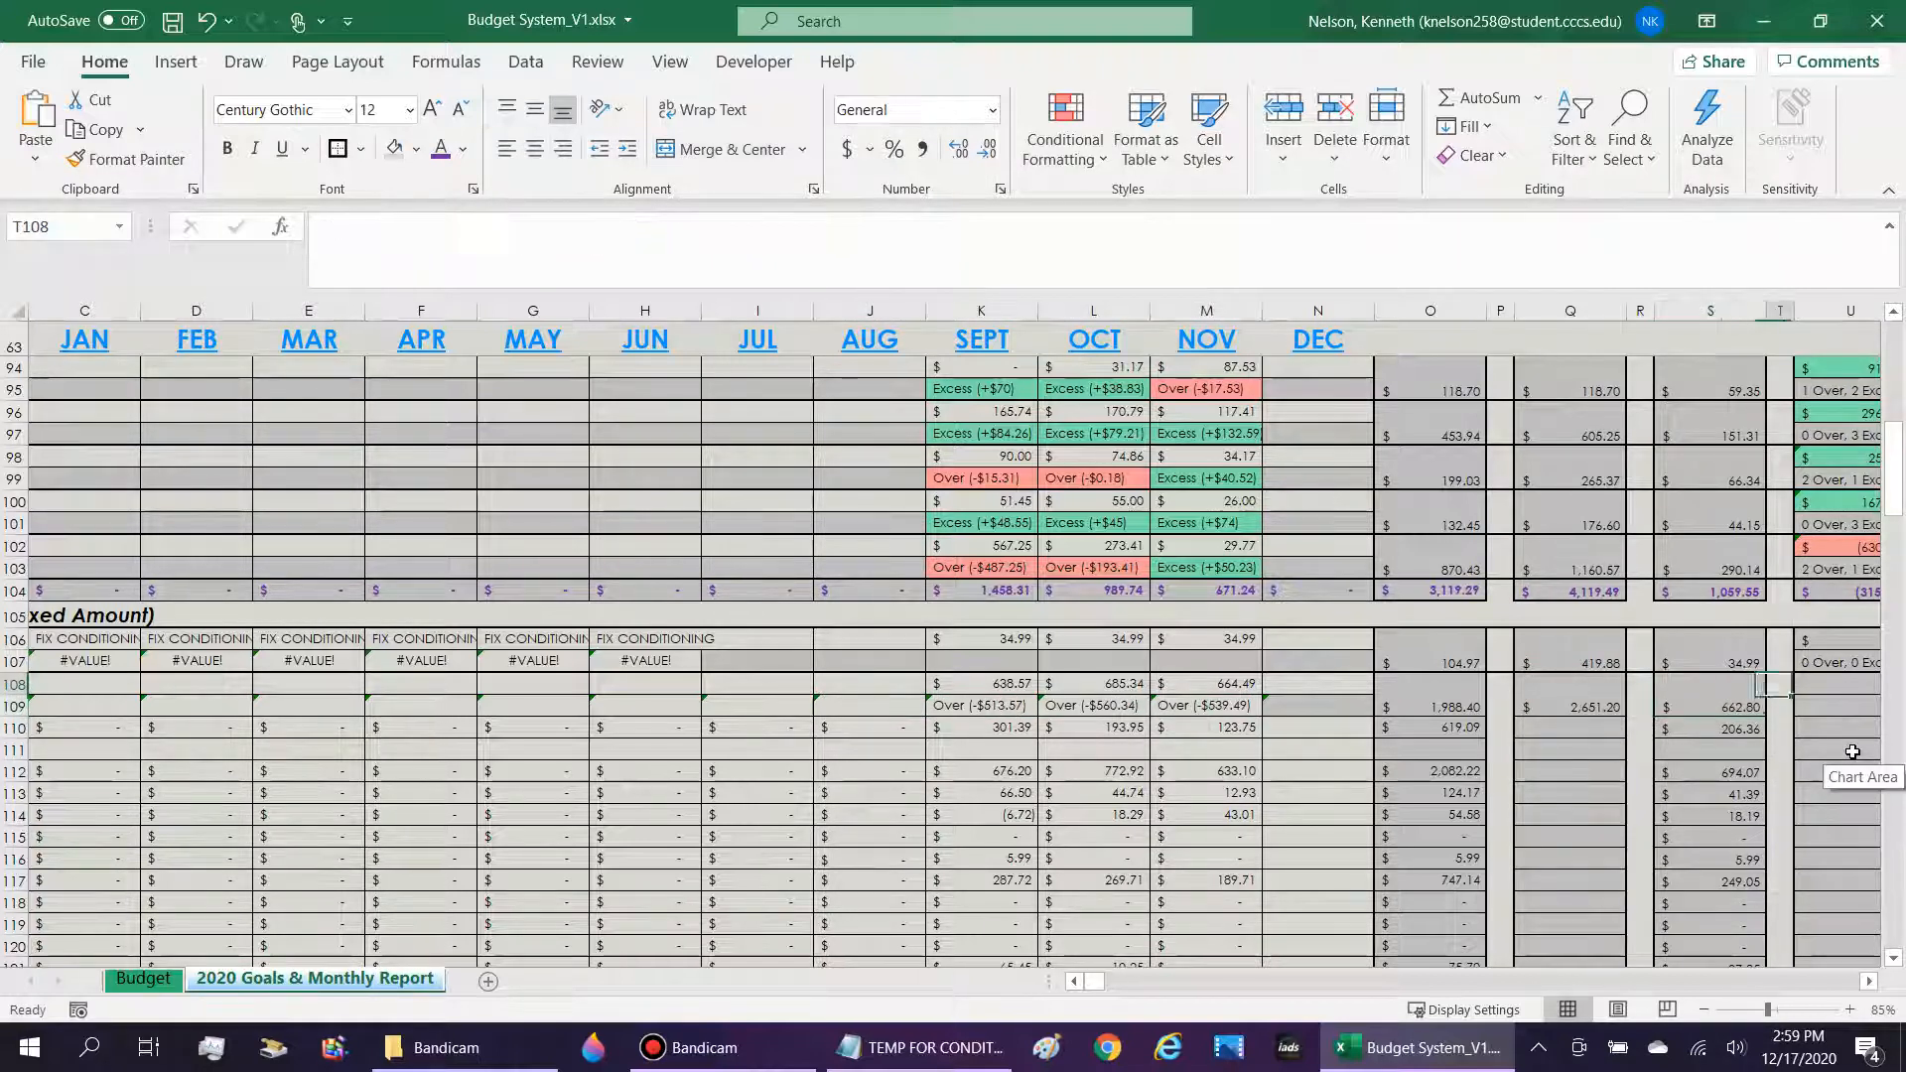
pyautogui.hscroll(1, 1853, 784)
pyautogui.scroll(6, 1588, 714)
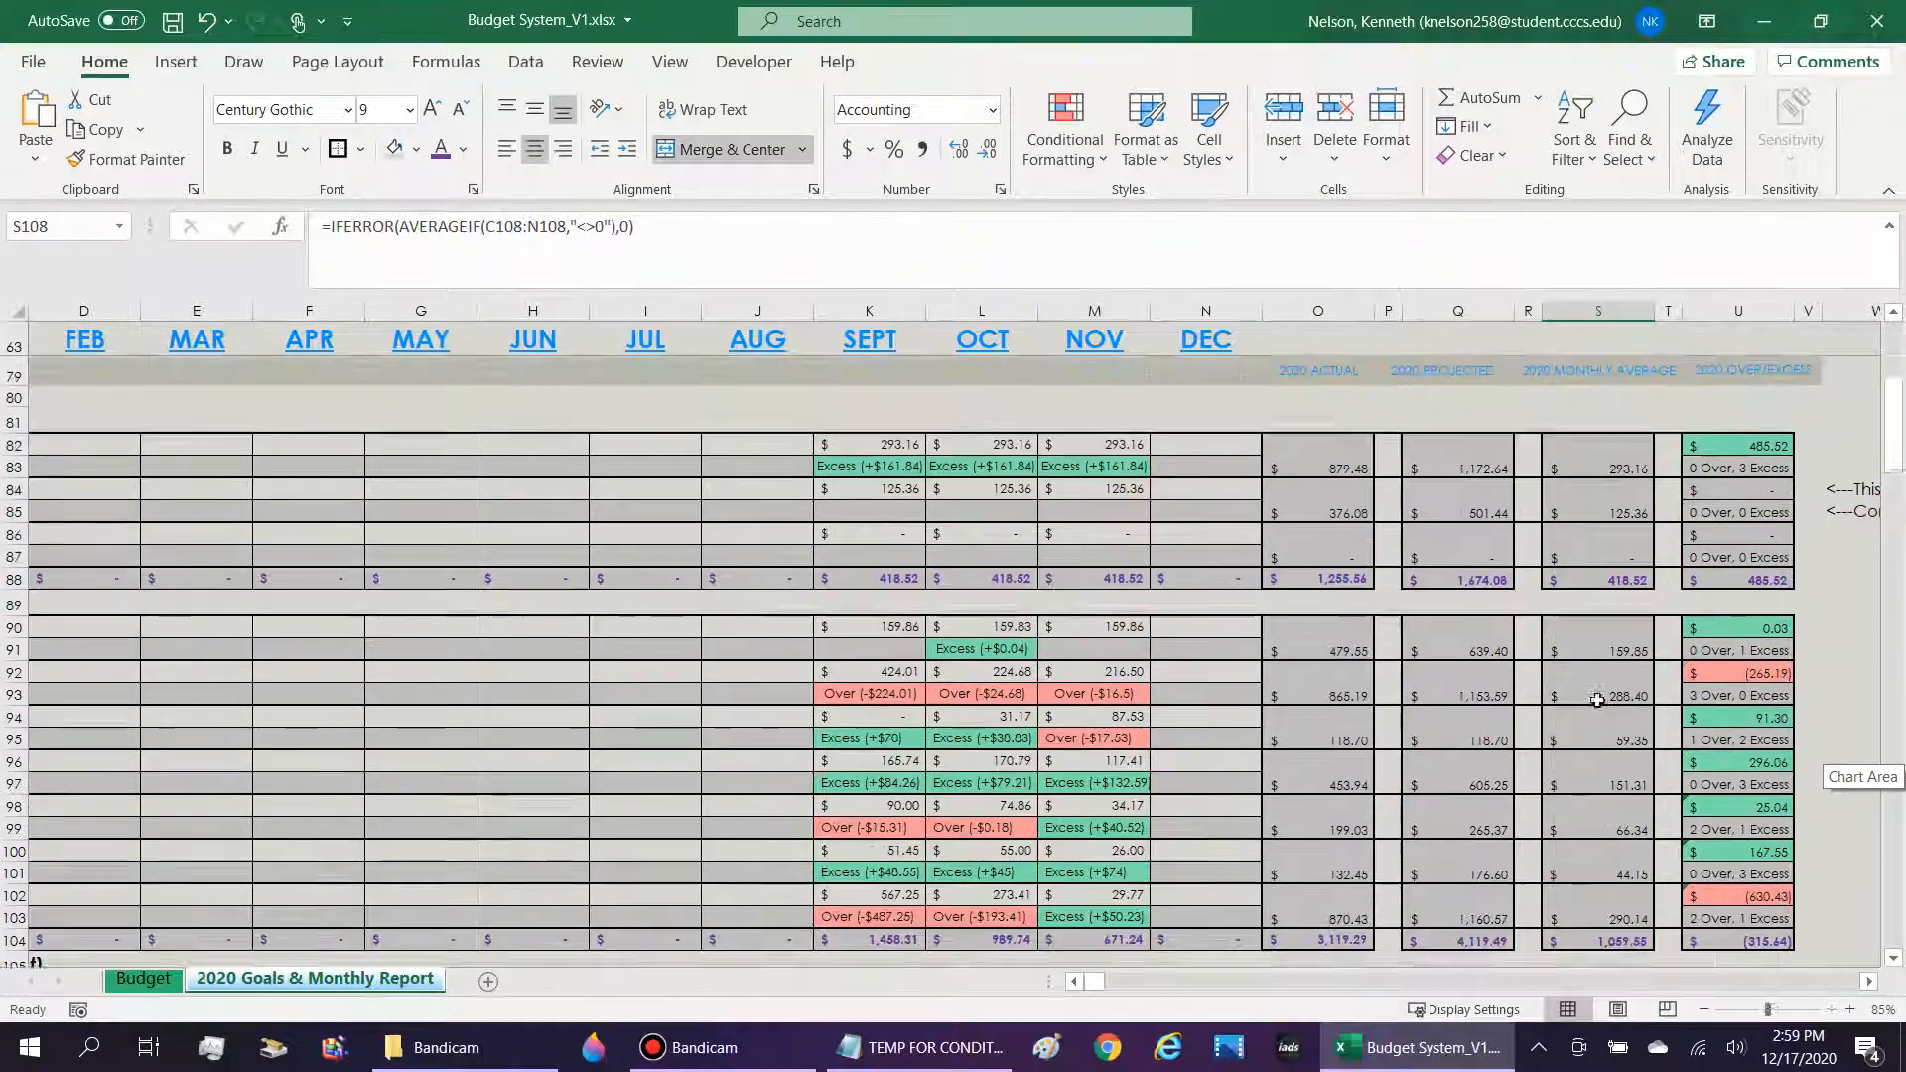
pyautogui.scroll(-7, 1551, 448)
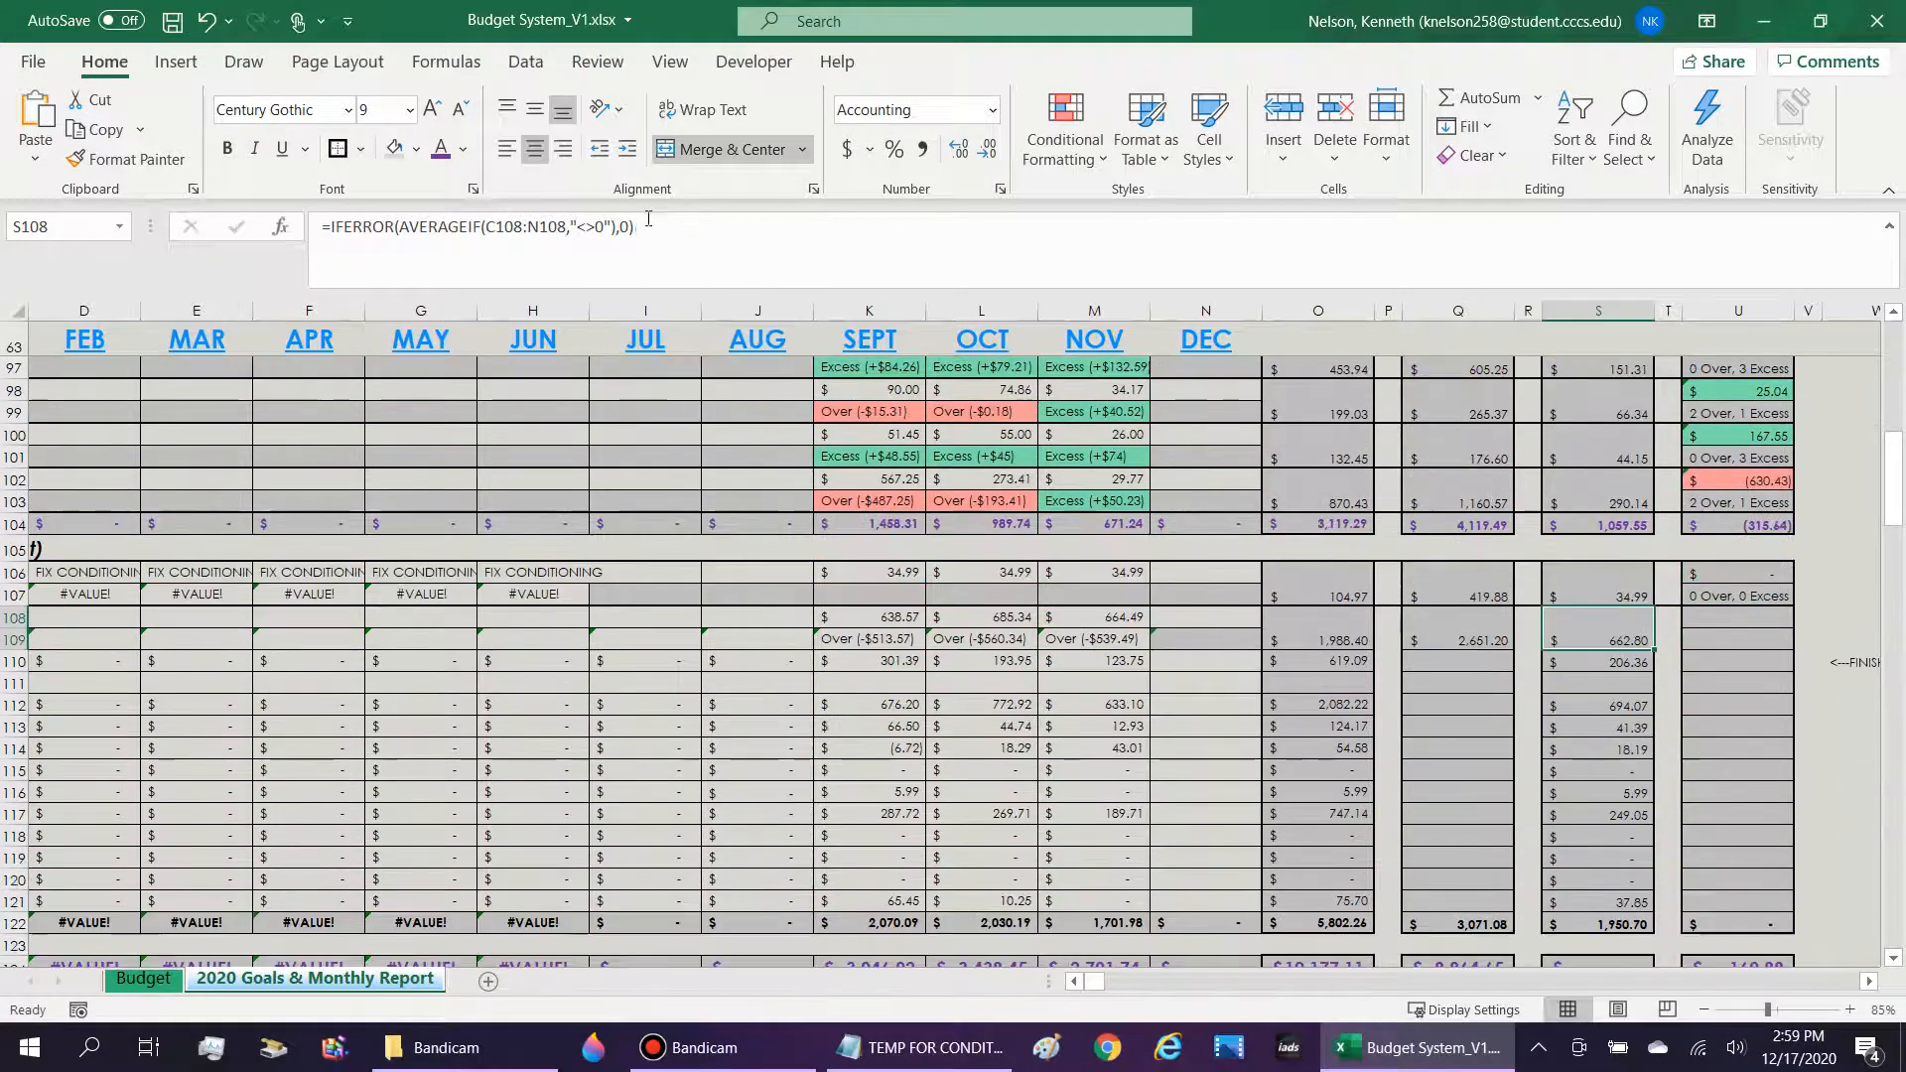
pyautogui.click(394, 226)
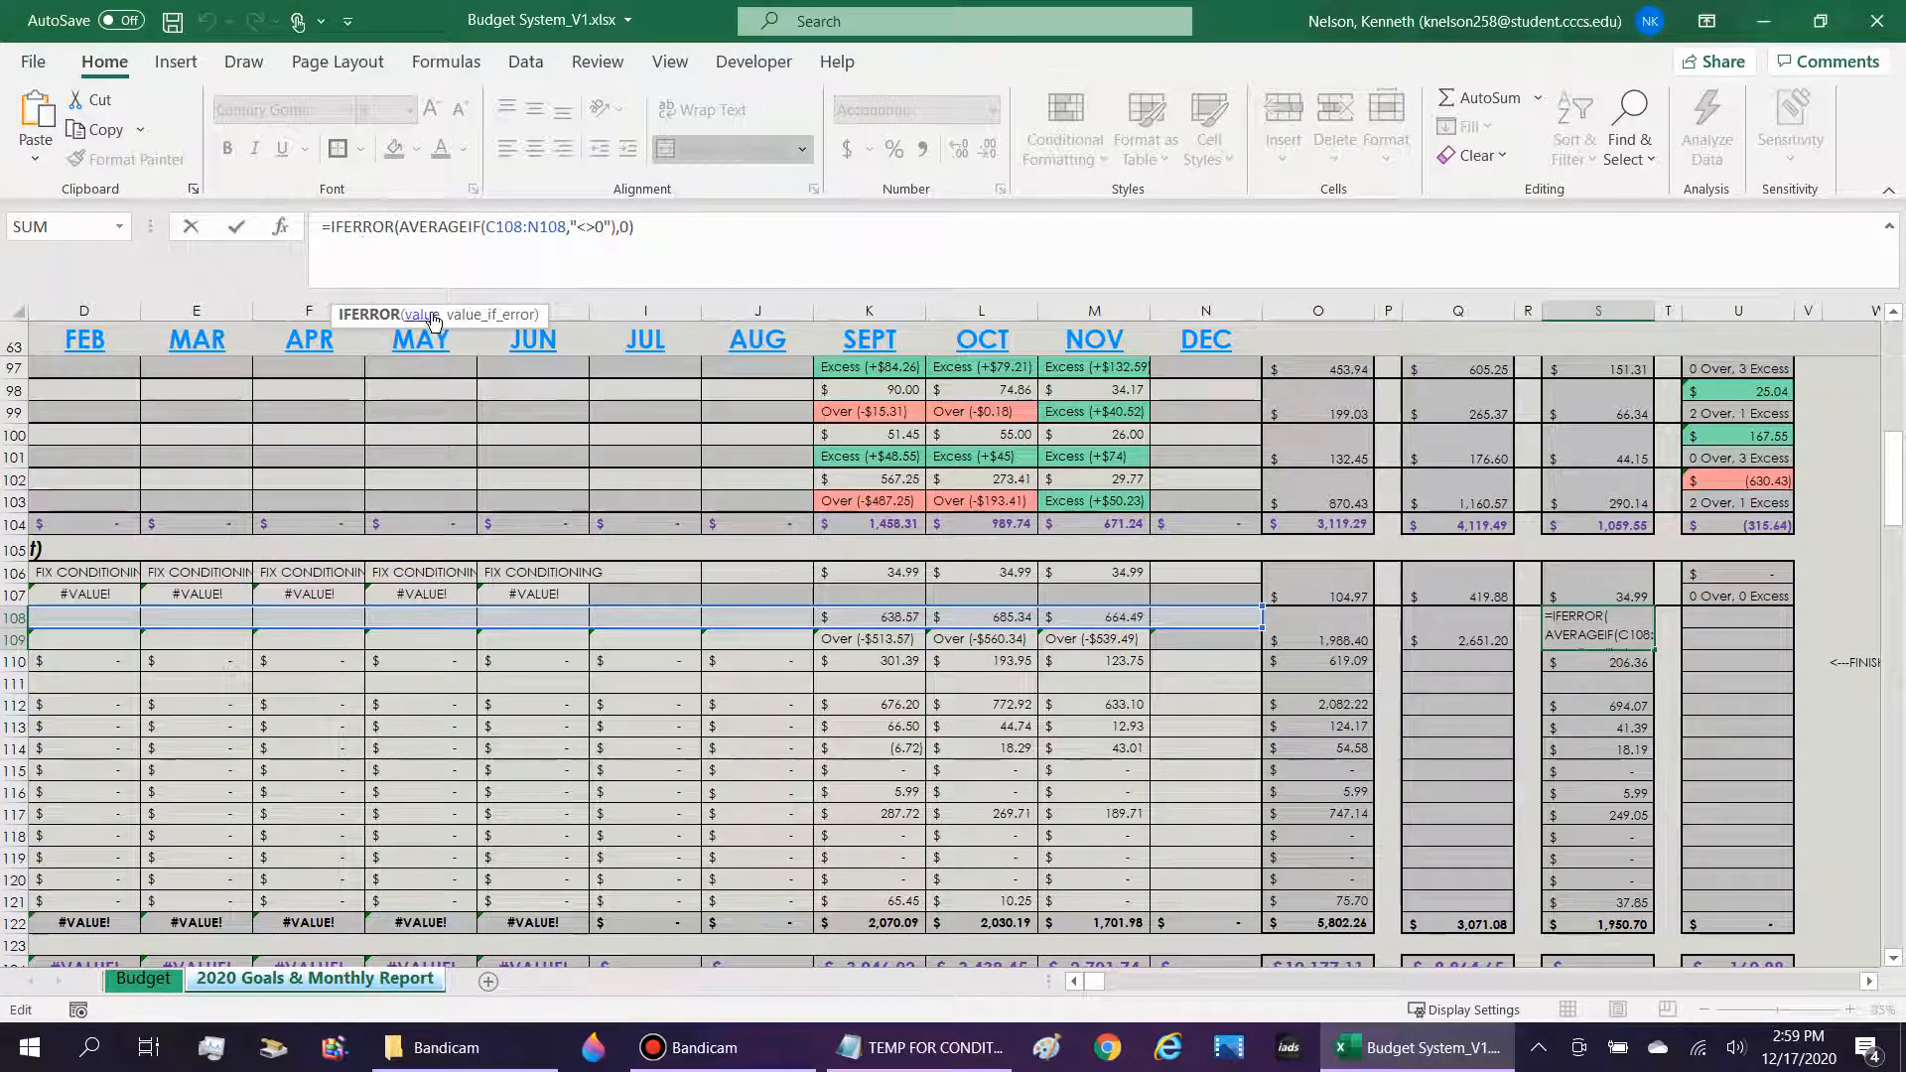
pyautogui.moveTo(399, 226); pyautogui.dragTo(615, 226)
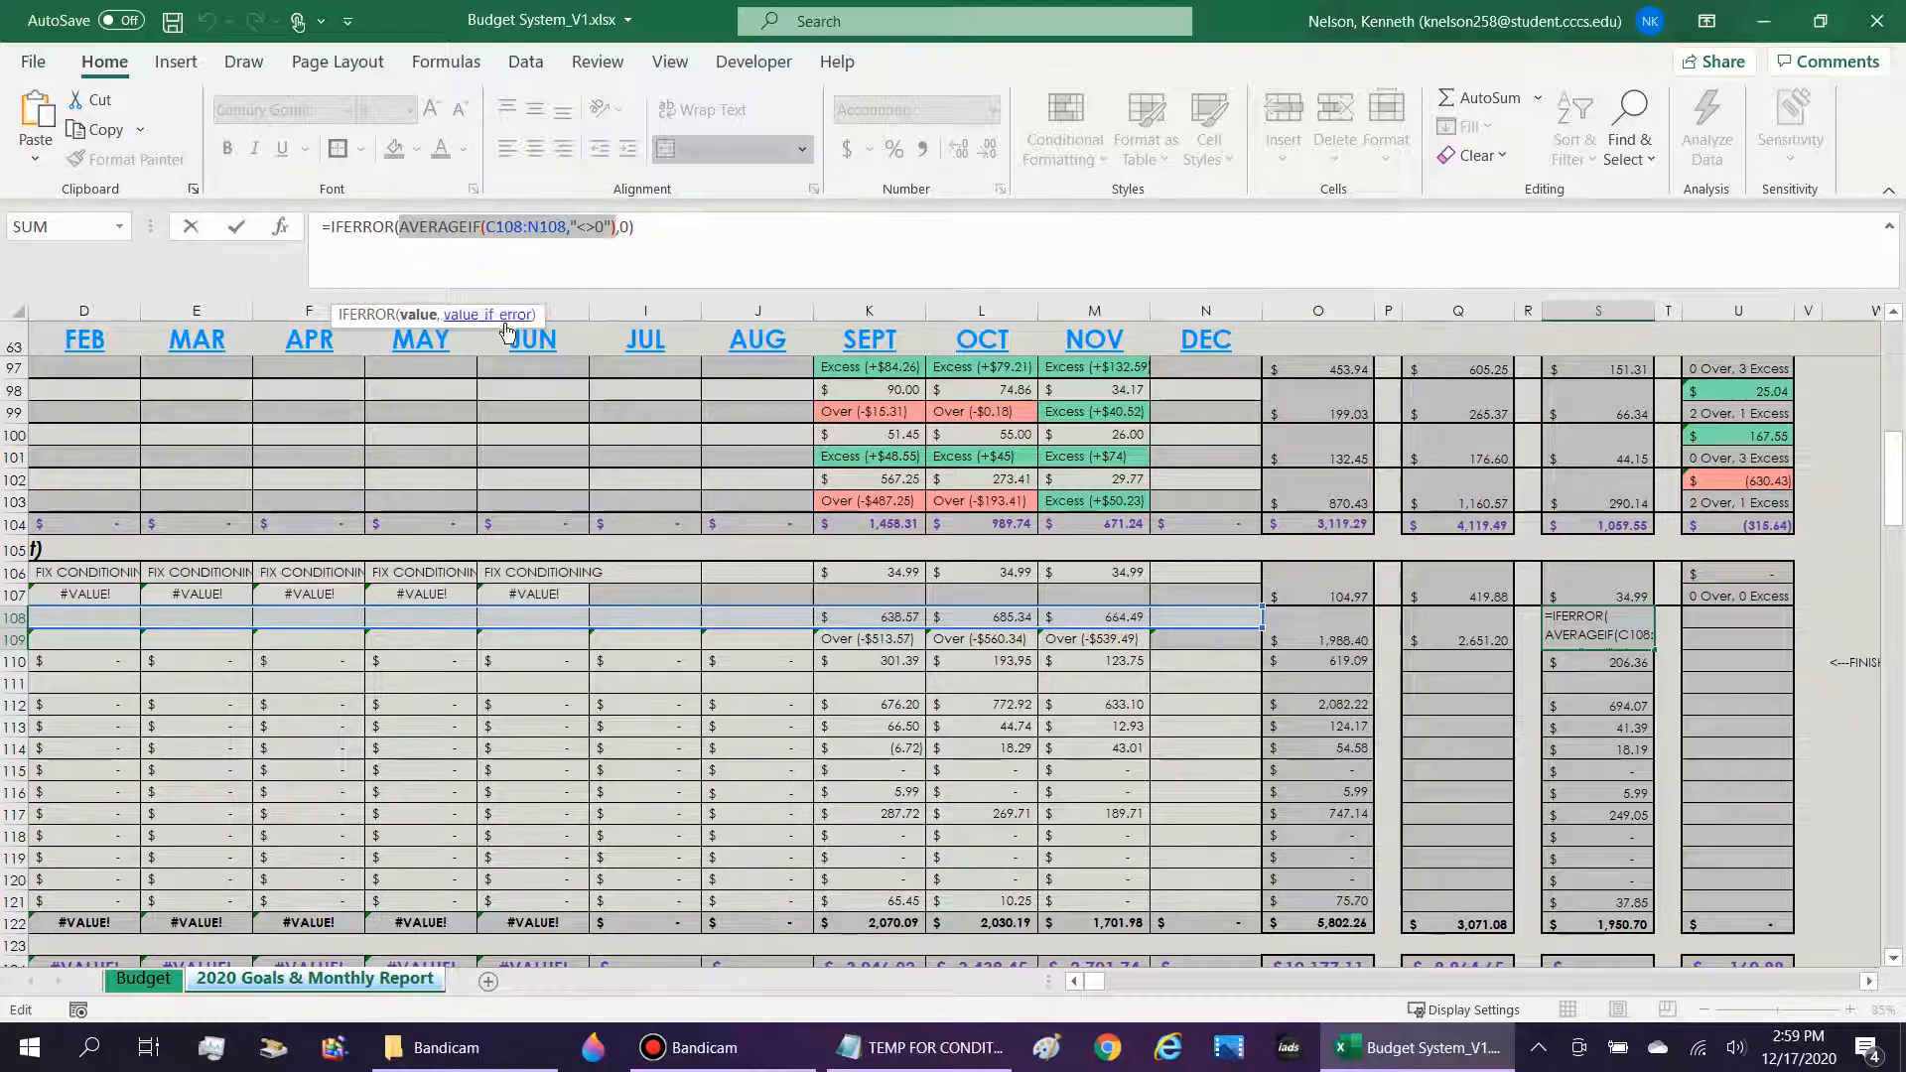
pyautogui.click(450, 226)
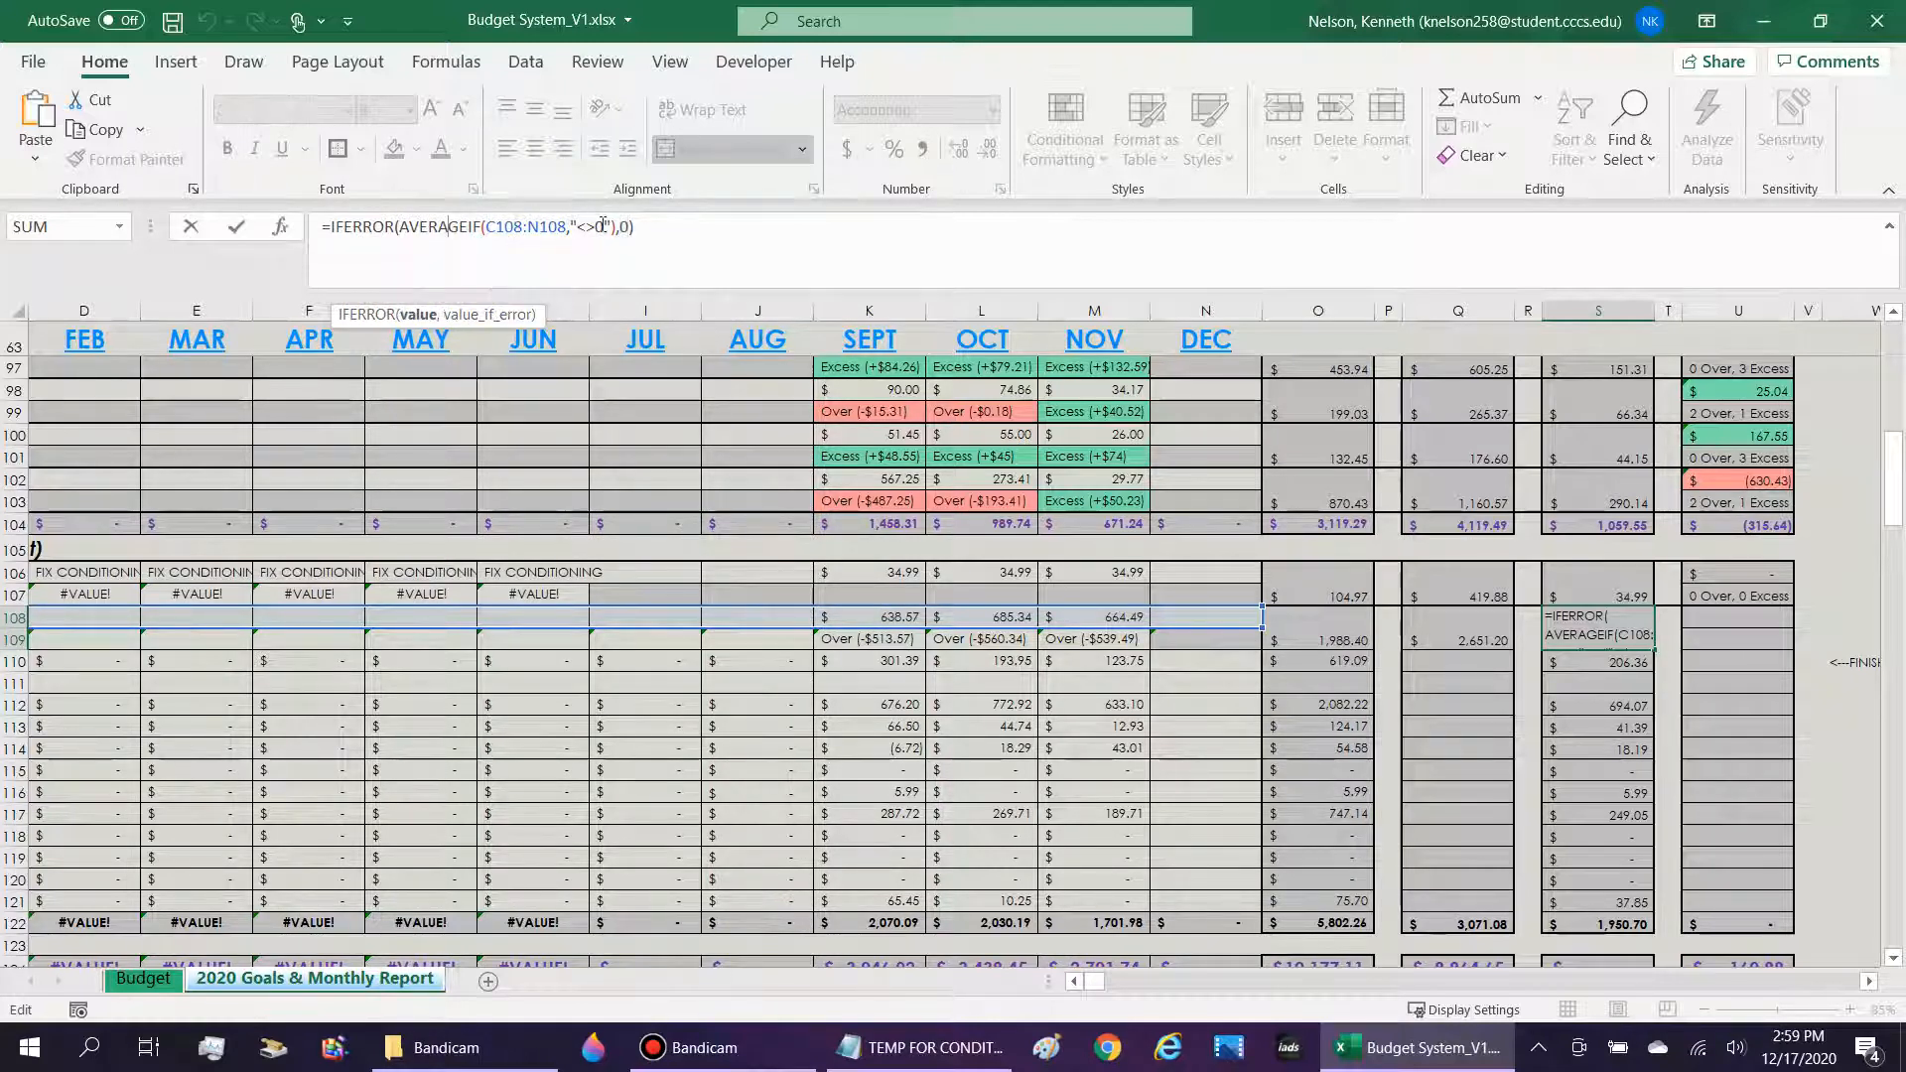
pyautogui.moveTo(583, 226); pyautogui.dragTo(576, 227)
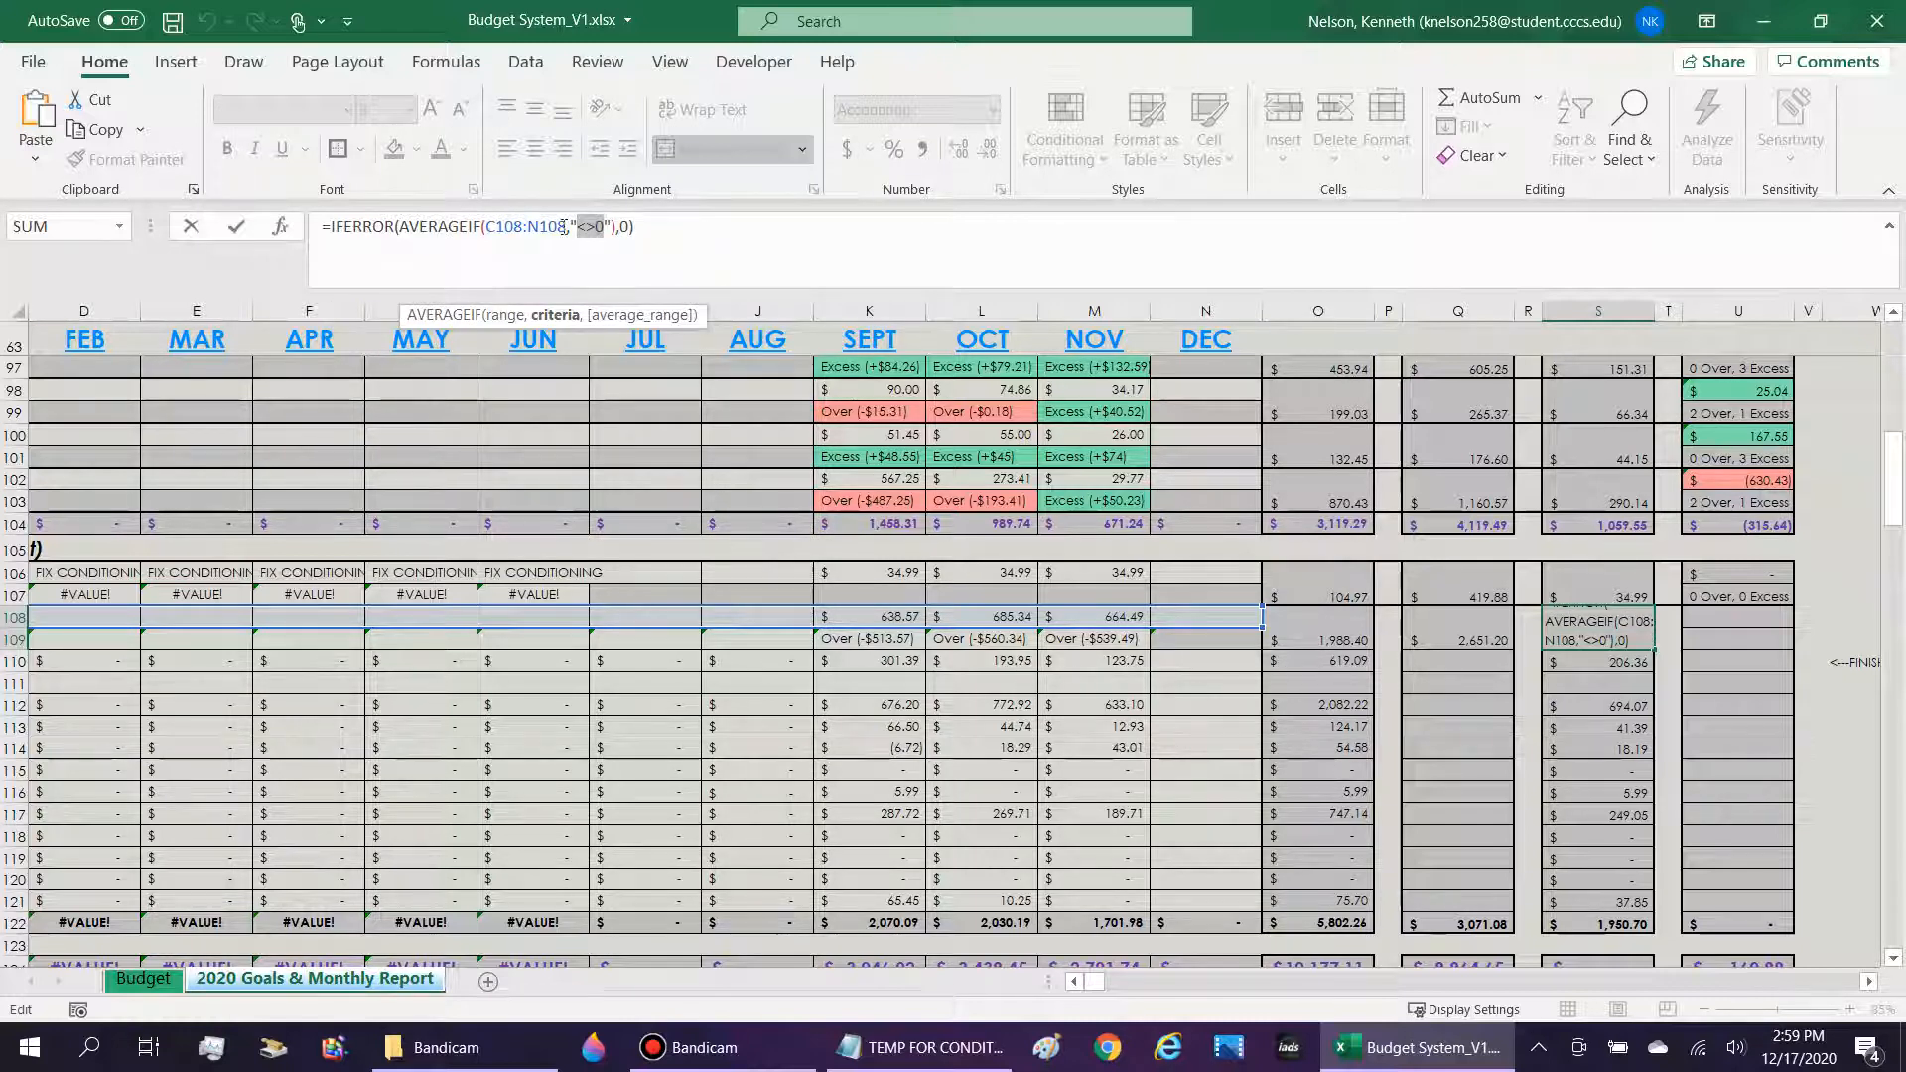
pyautogui.moveTo(563, 227); pyautogui.dragTo(515, 227)
pyautogui.press('Escape')
# Examine the 2020 Over/Excess column and how U98's formula draws on the monthly Over/Excess indicators in row 99.
pyautogui.press('Right')
pyautogui.press('Right')
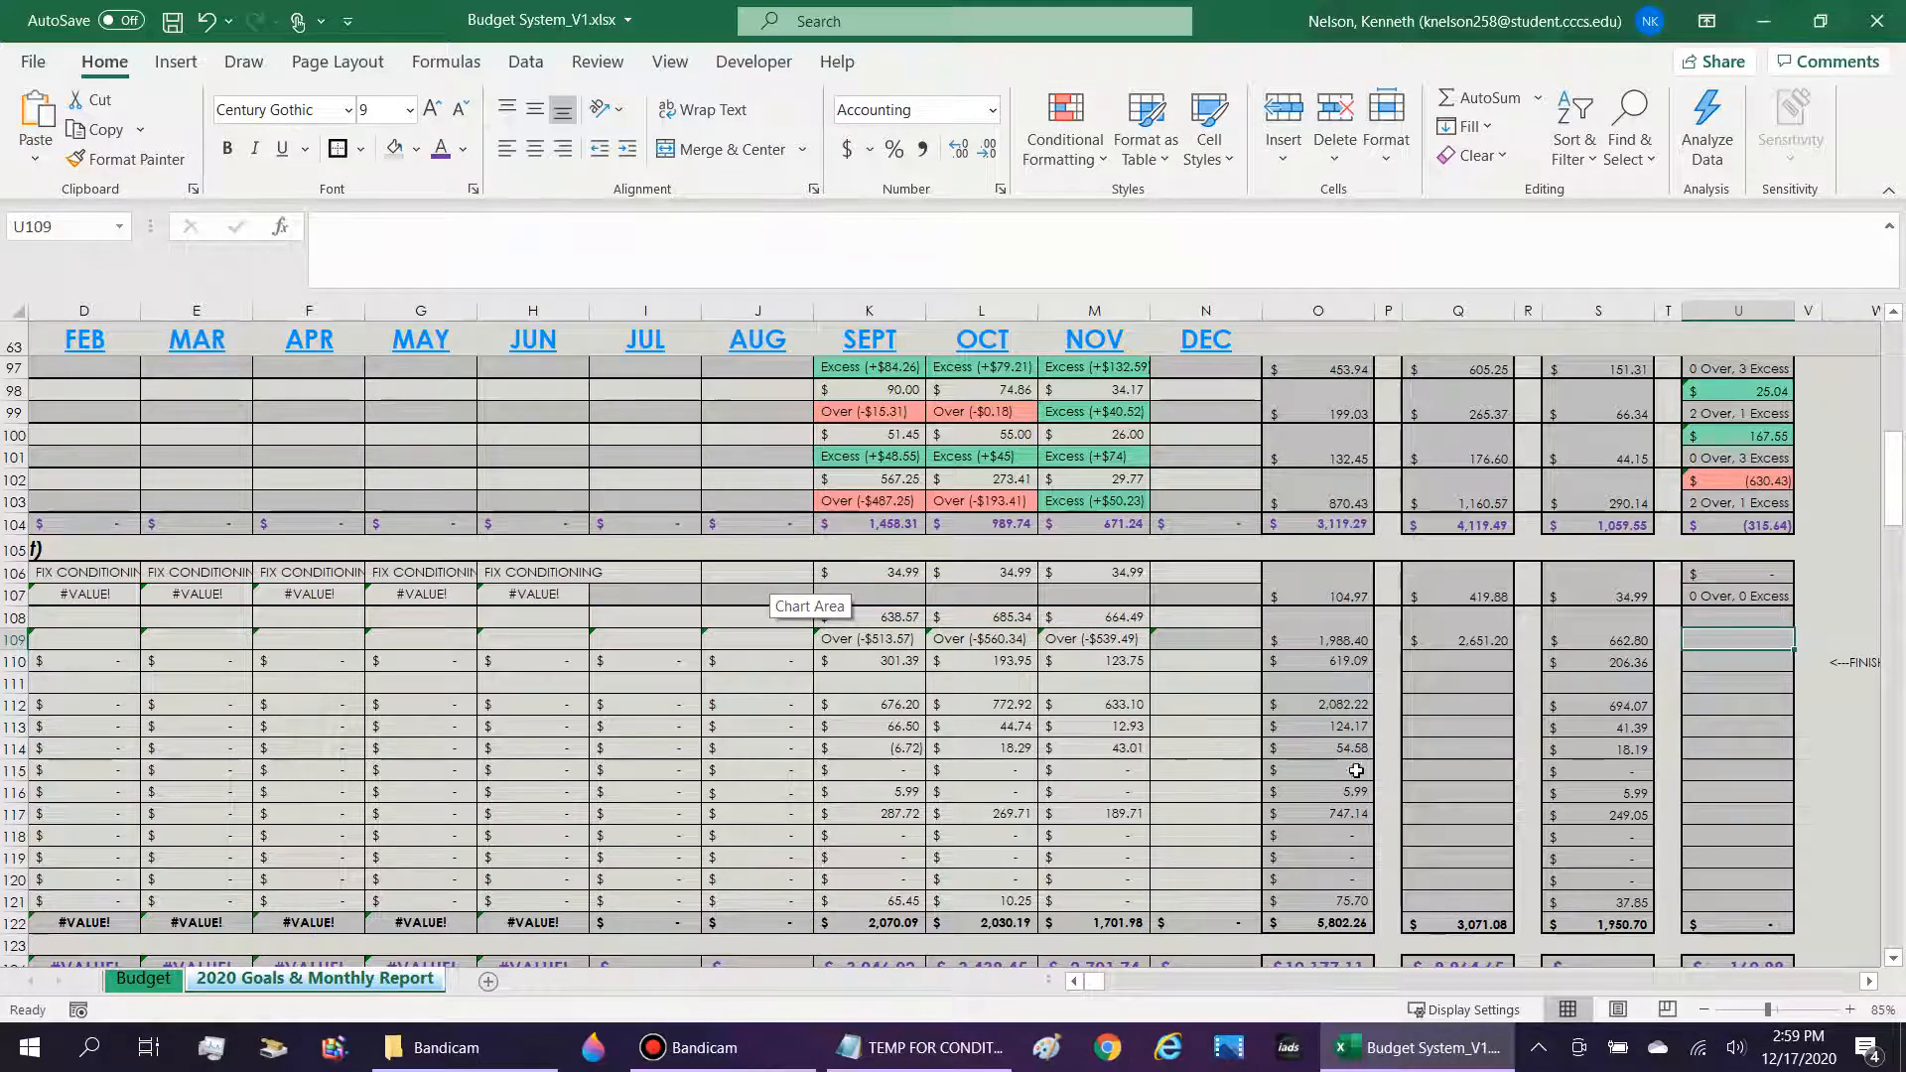
pyautogui.scroll(6, 1356, 770)
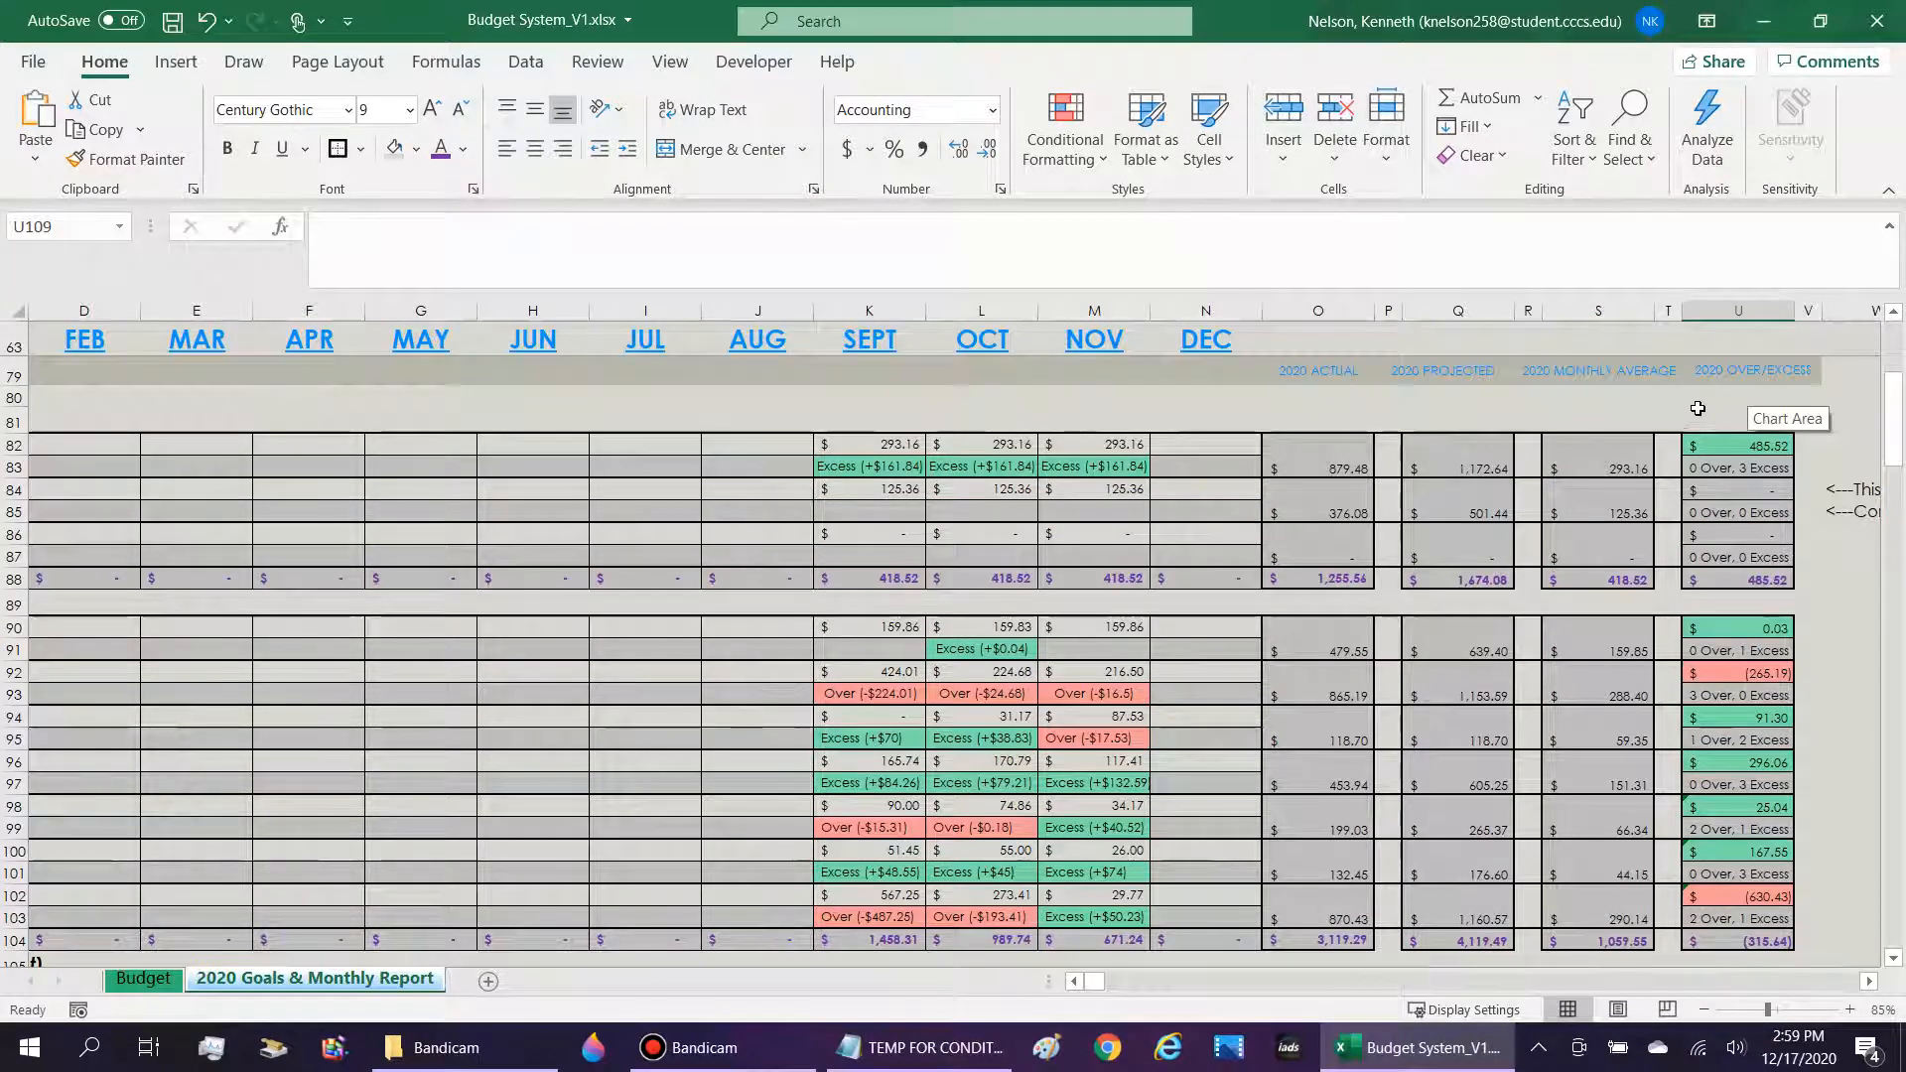
pyautogui.scroll(-3, 1776, 402)
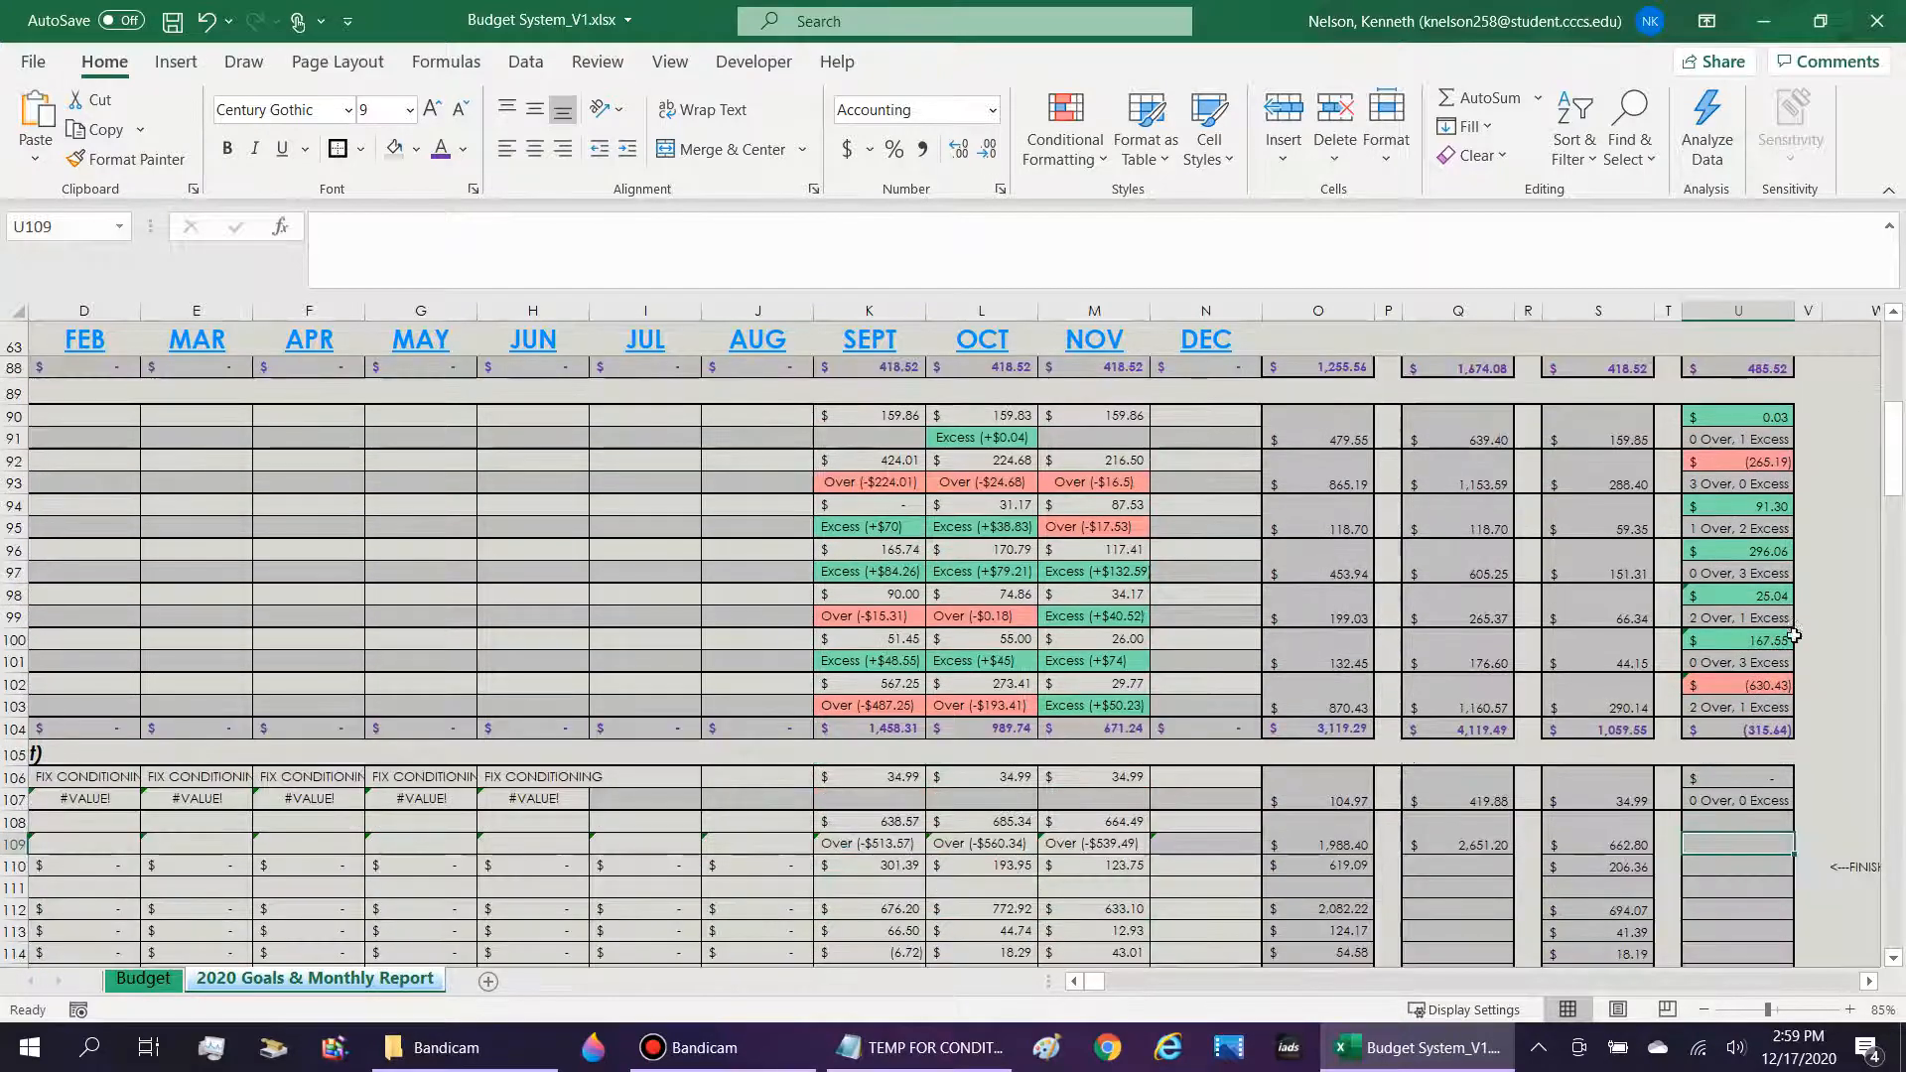
pyautogui.scroll(-1, 1793, 637)
pyautogui.click(1766, 758)
pyautogui.scroll(-1, 1697, 790)
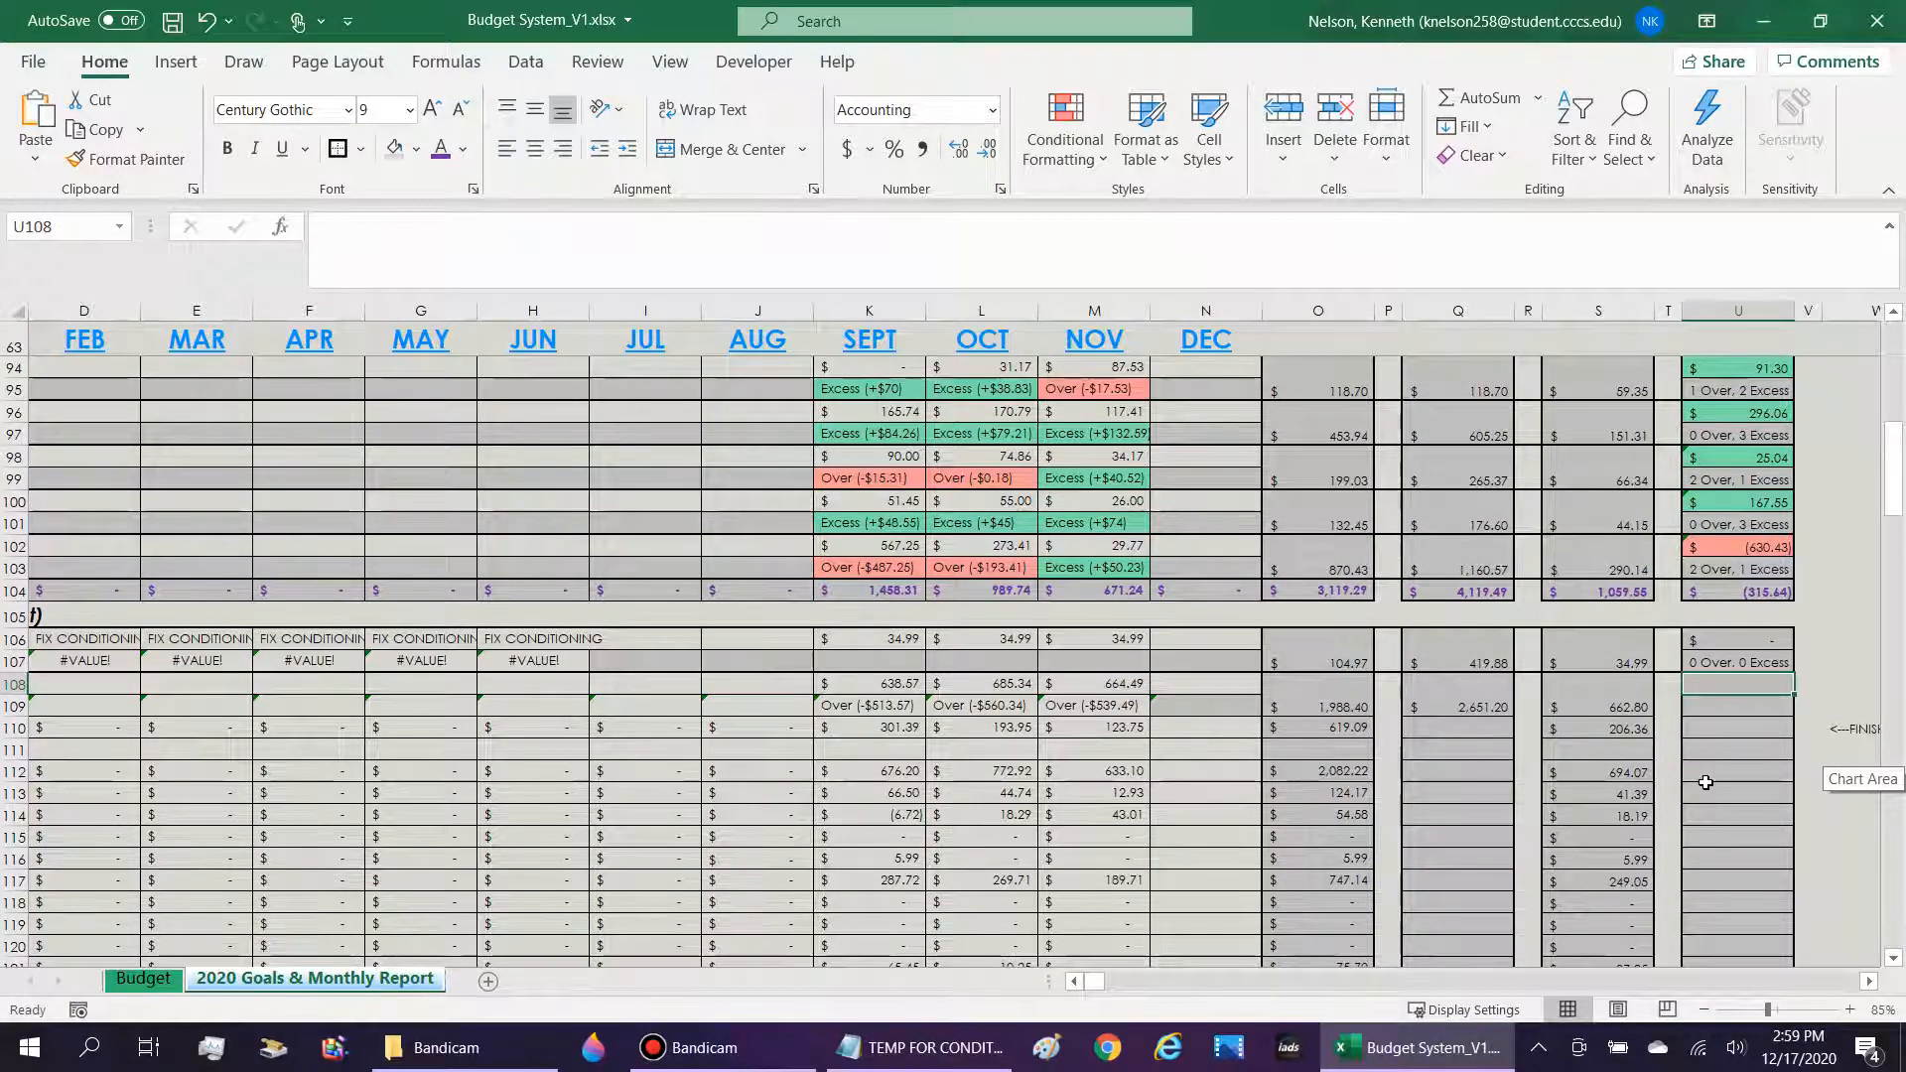
pyautogui.scroll(2, 1678, 769)
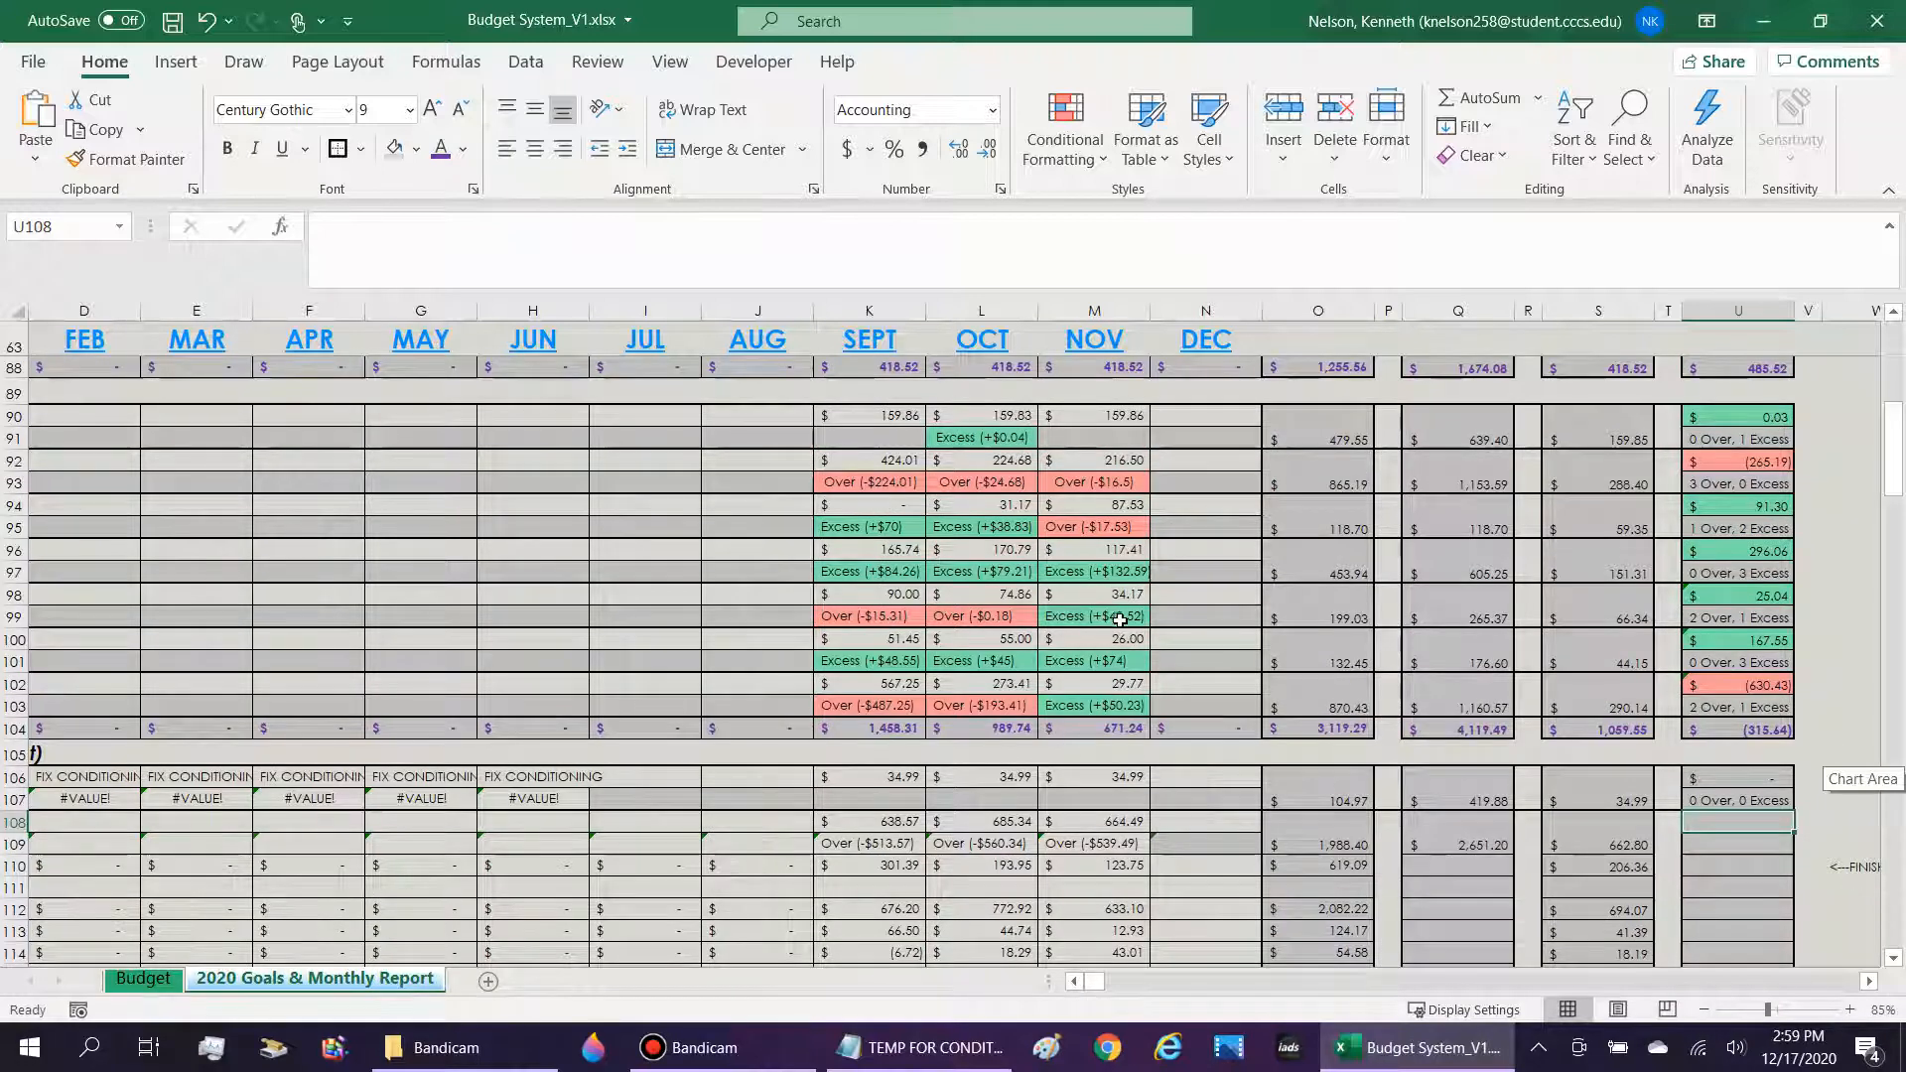
pyautogui.moveTo(1110, 615); pyautogui.dragTo(332, 616)
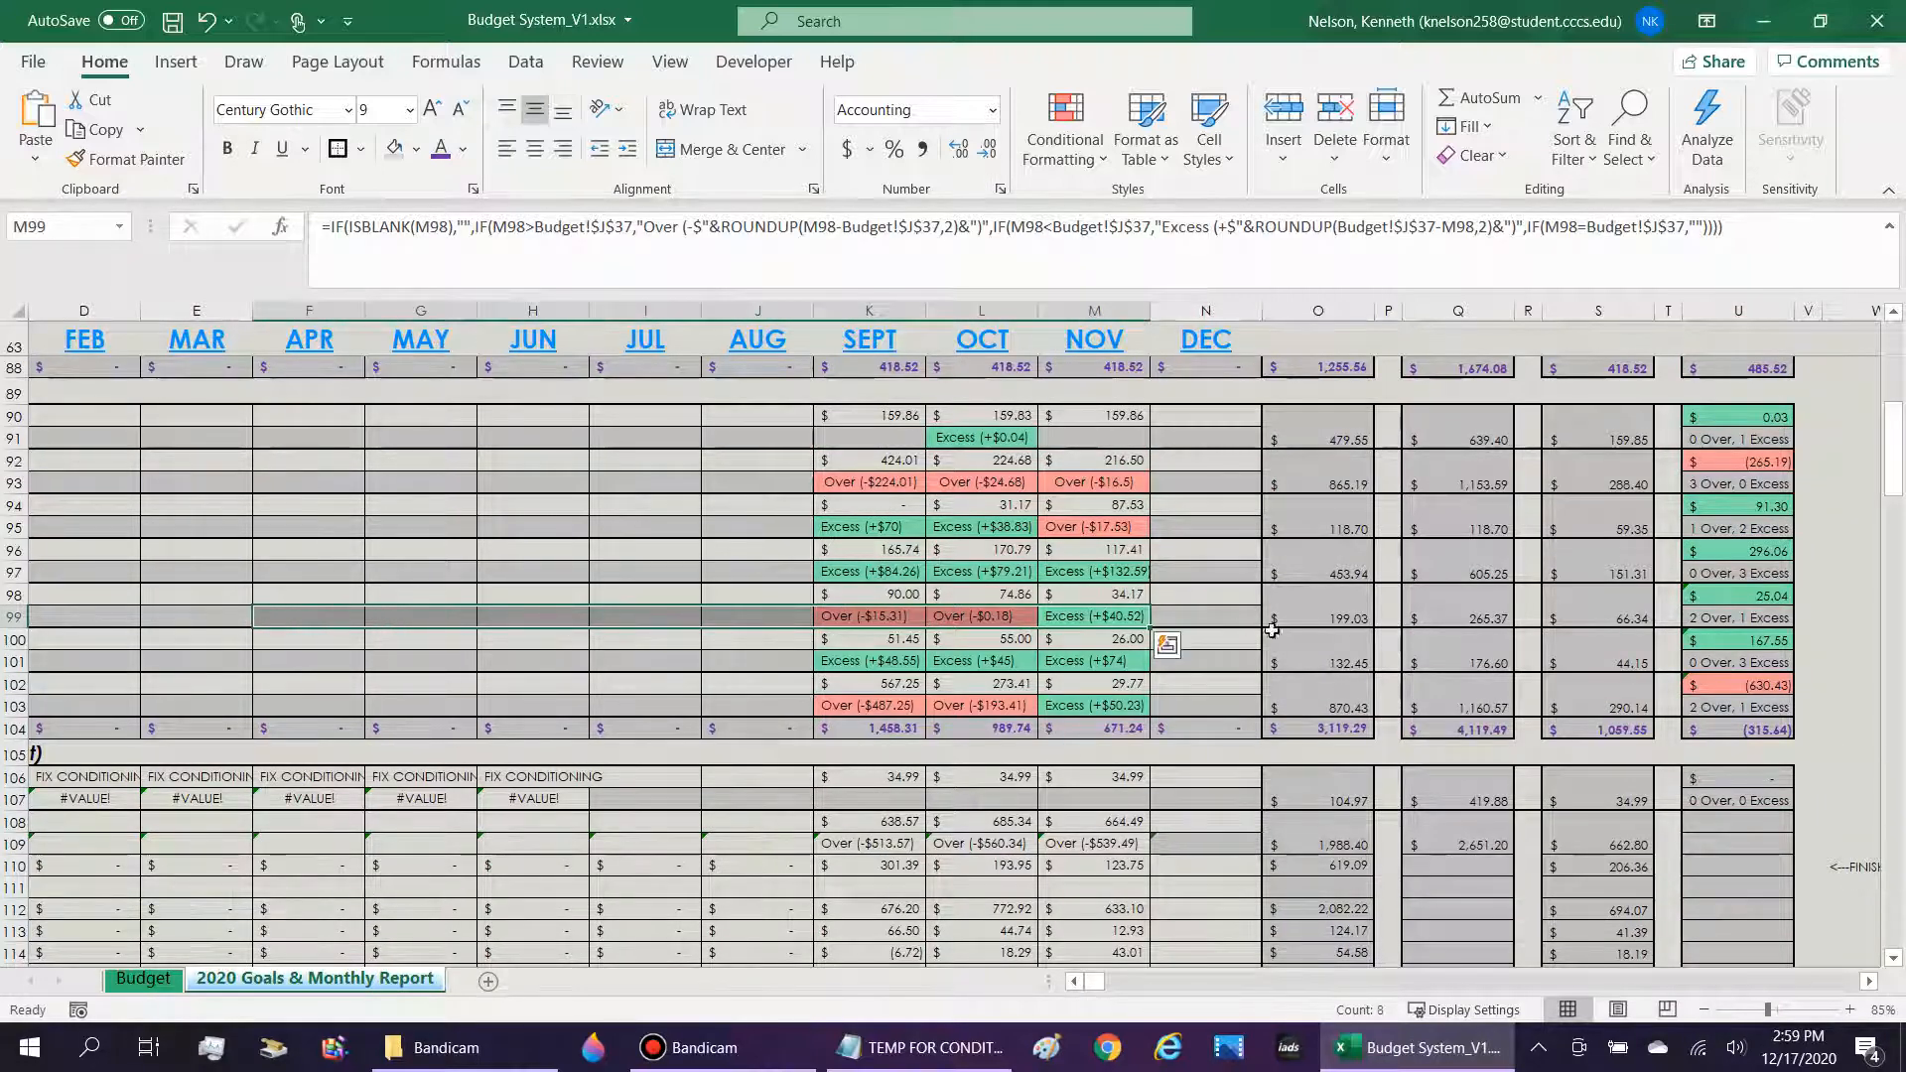
pyautogui.click(1747, 598)
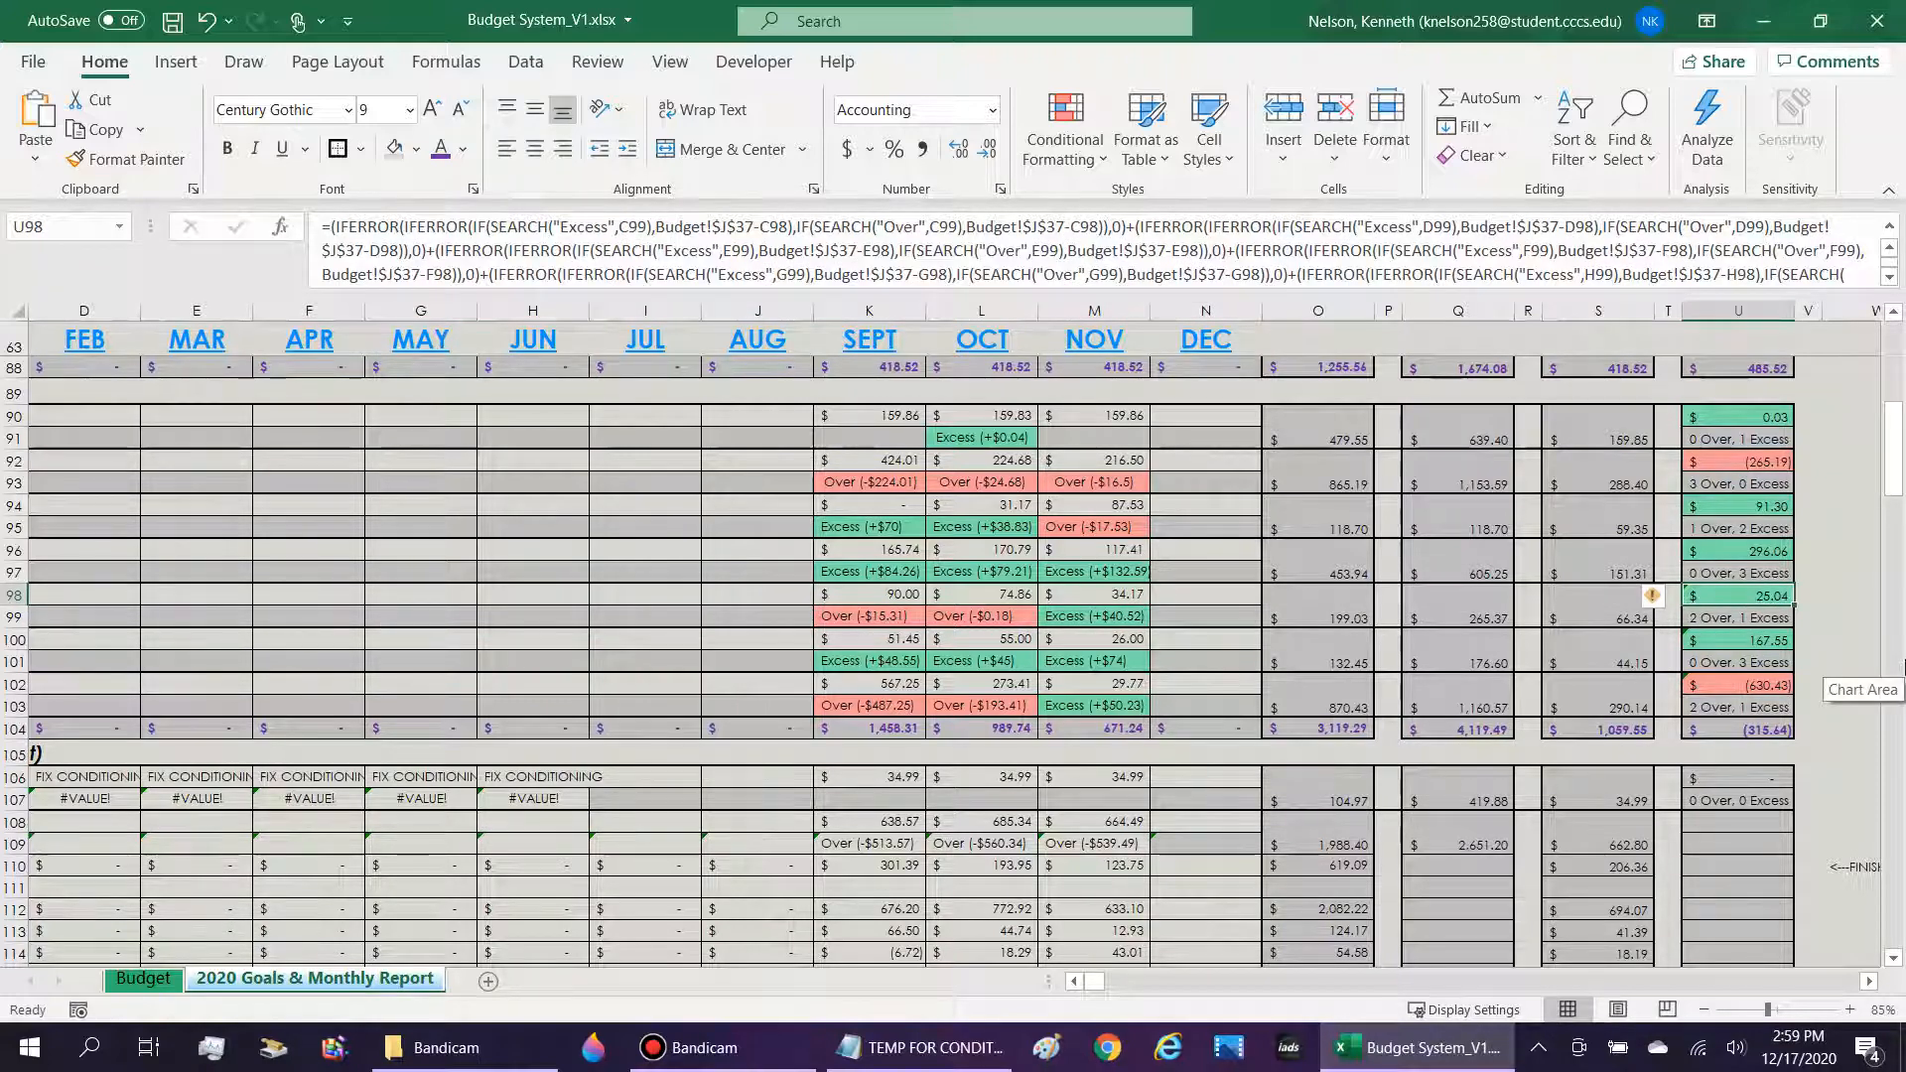
# Copy the Internet row's Over/Excess formula from U106 into the Nicotine/Tobacco row's cell U108.
pyautogui.scroll(-1, 1900, 667)
pyautogui.click(1780, 719)
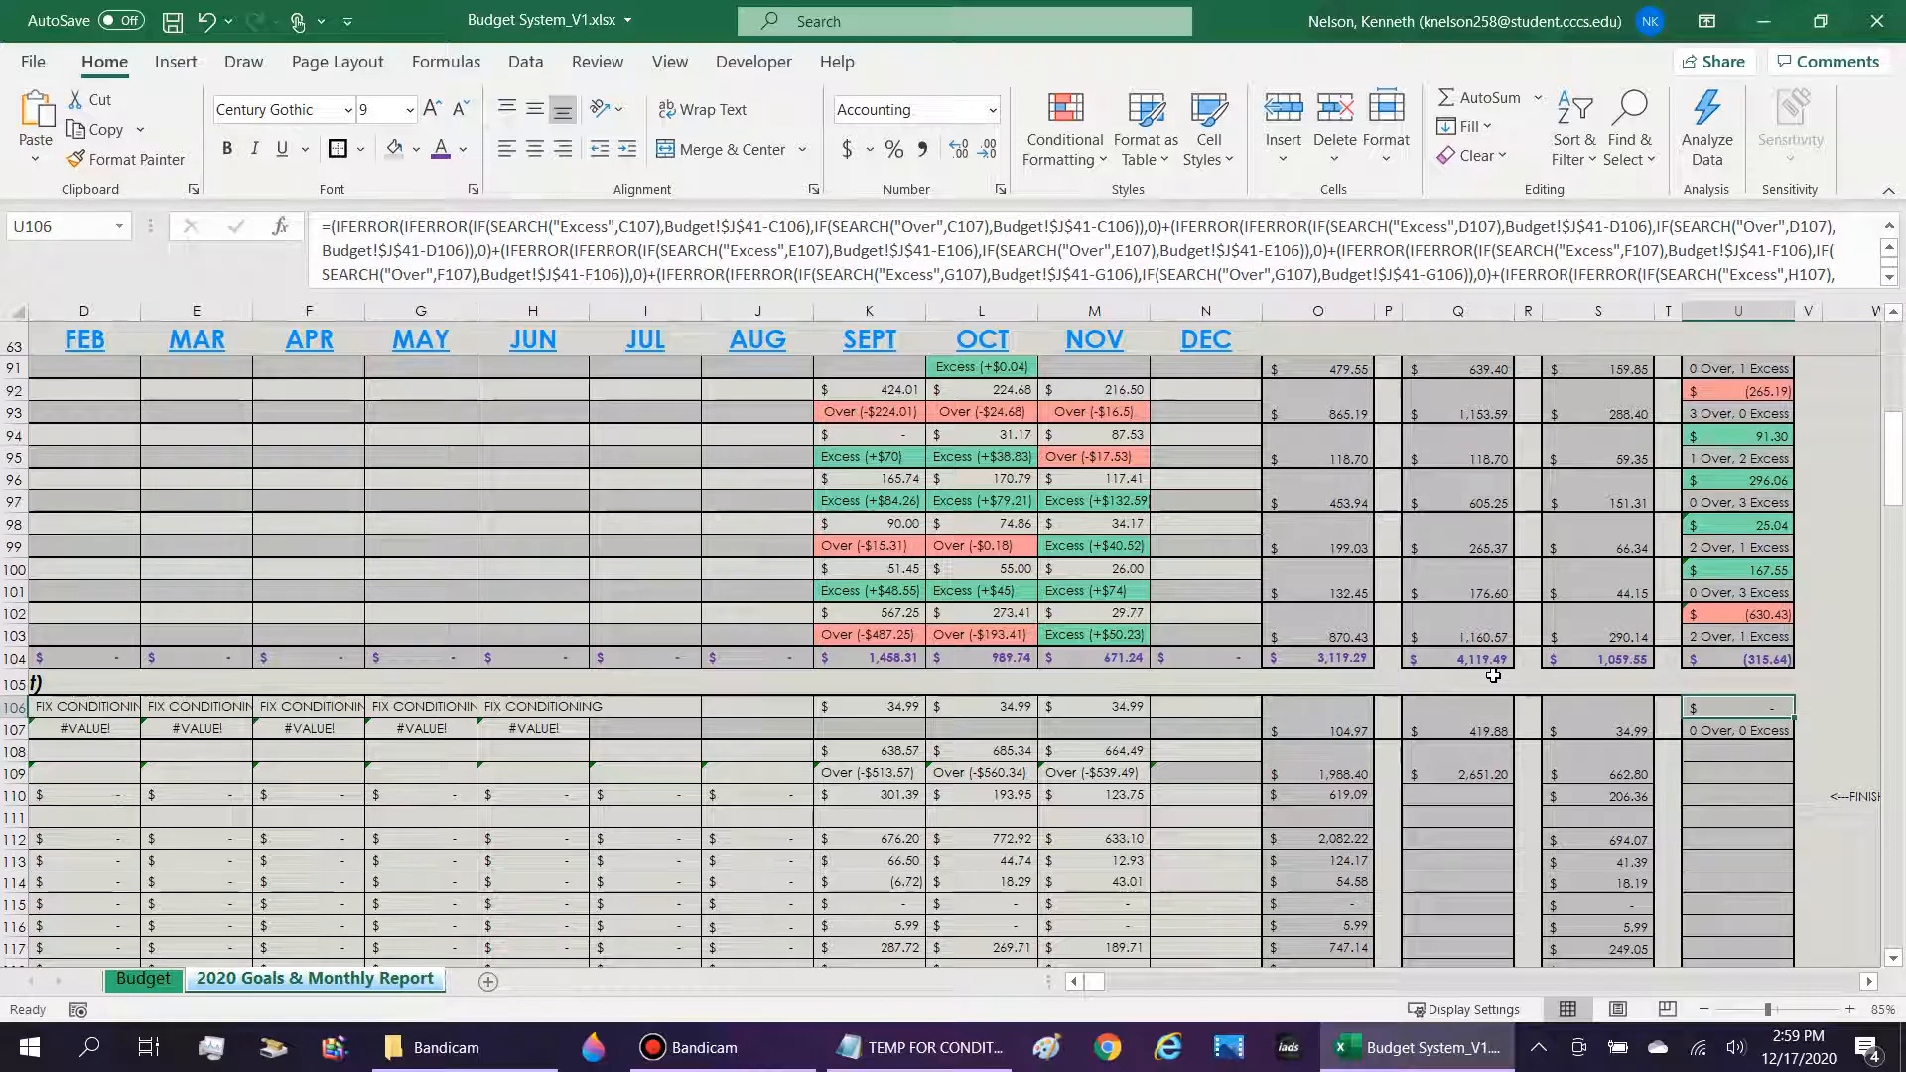
pyautogui.hotkey('ctrl', 'c')
pyautogui.click(1727, 754)
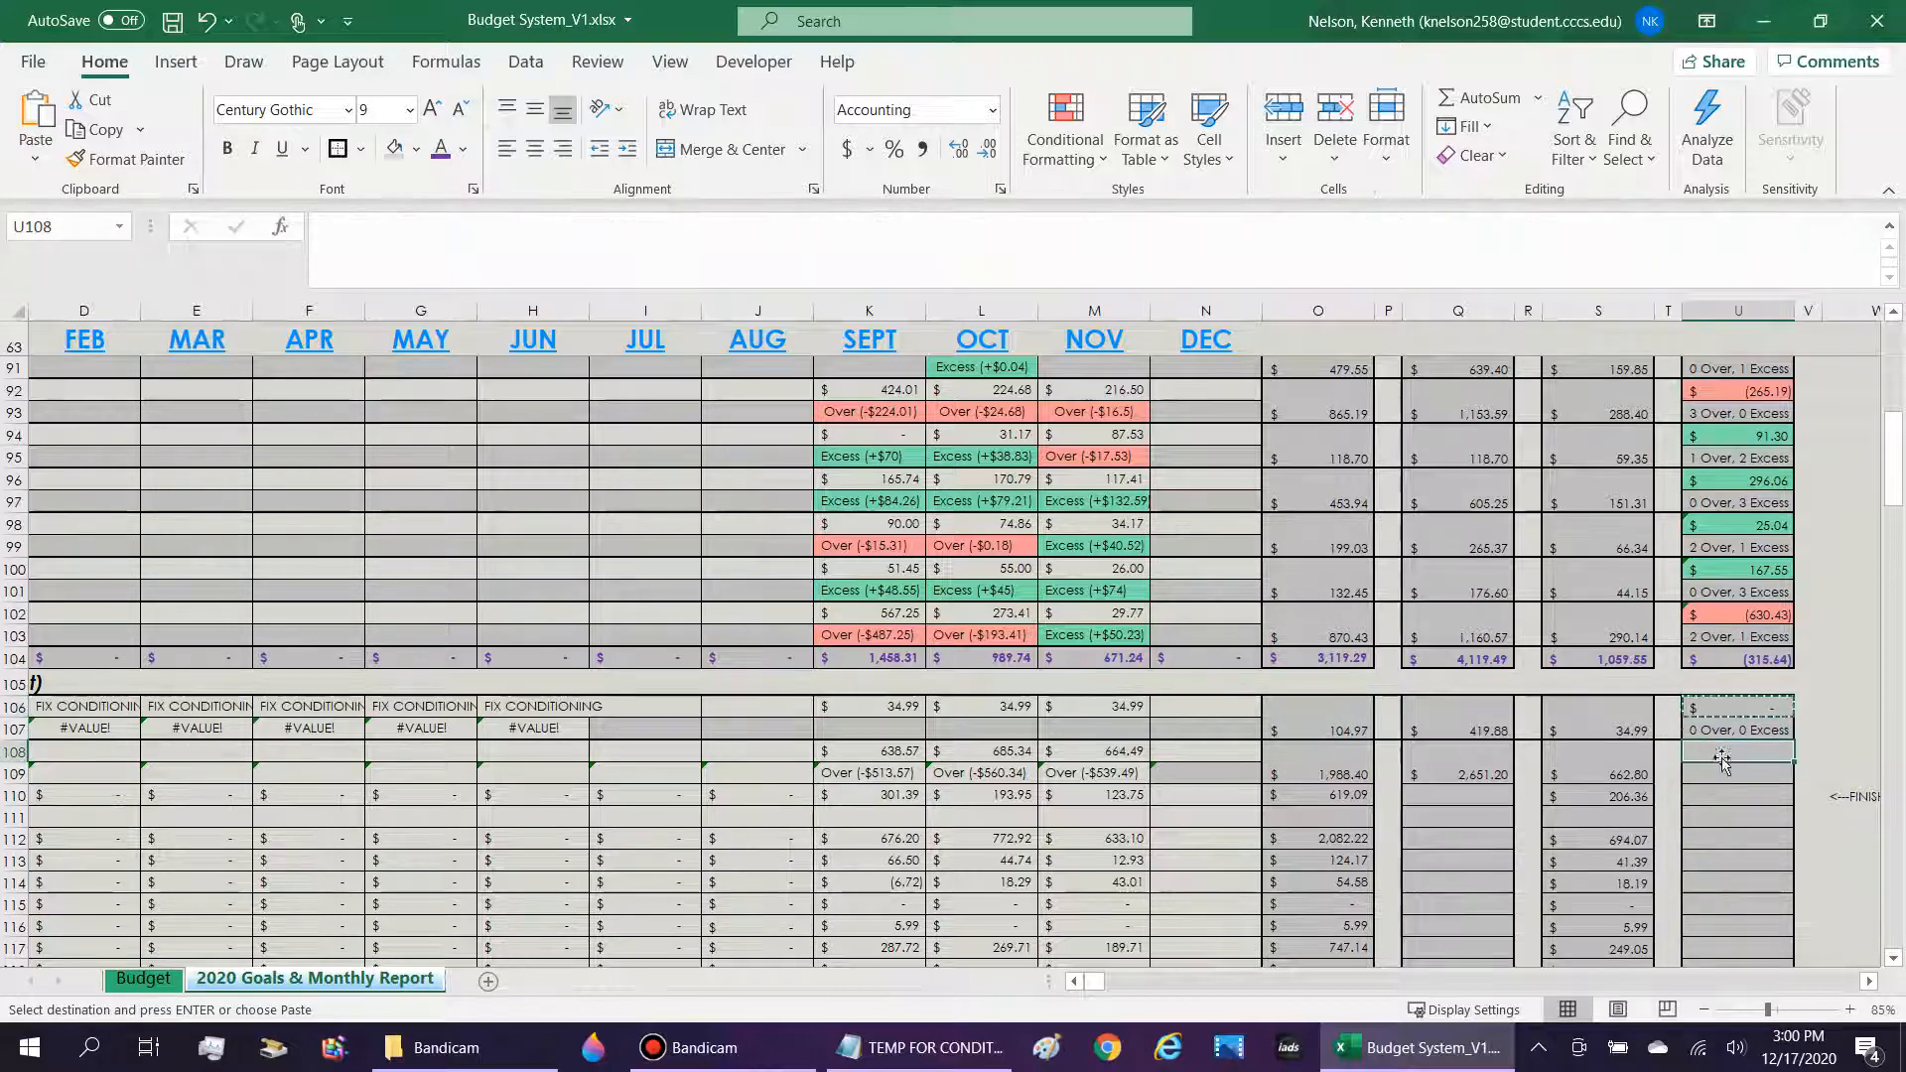
pyautogui.hotkey('ctrl', 'v')
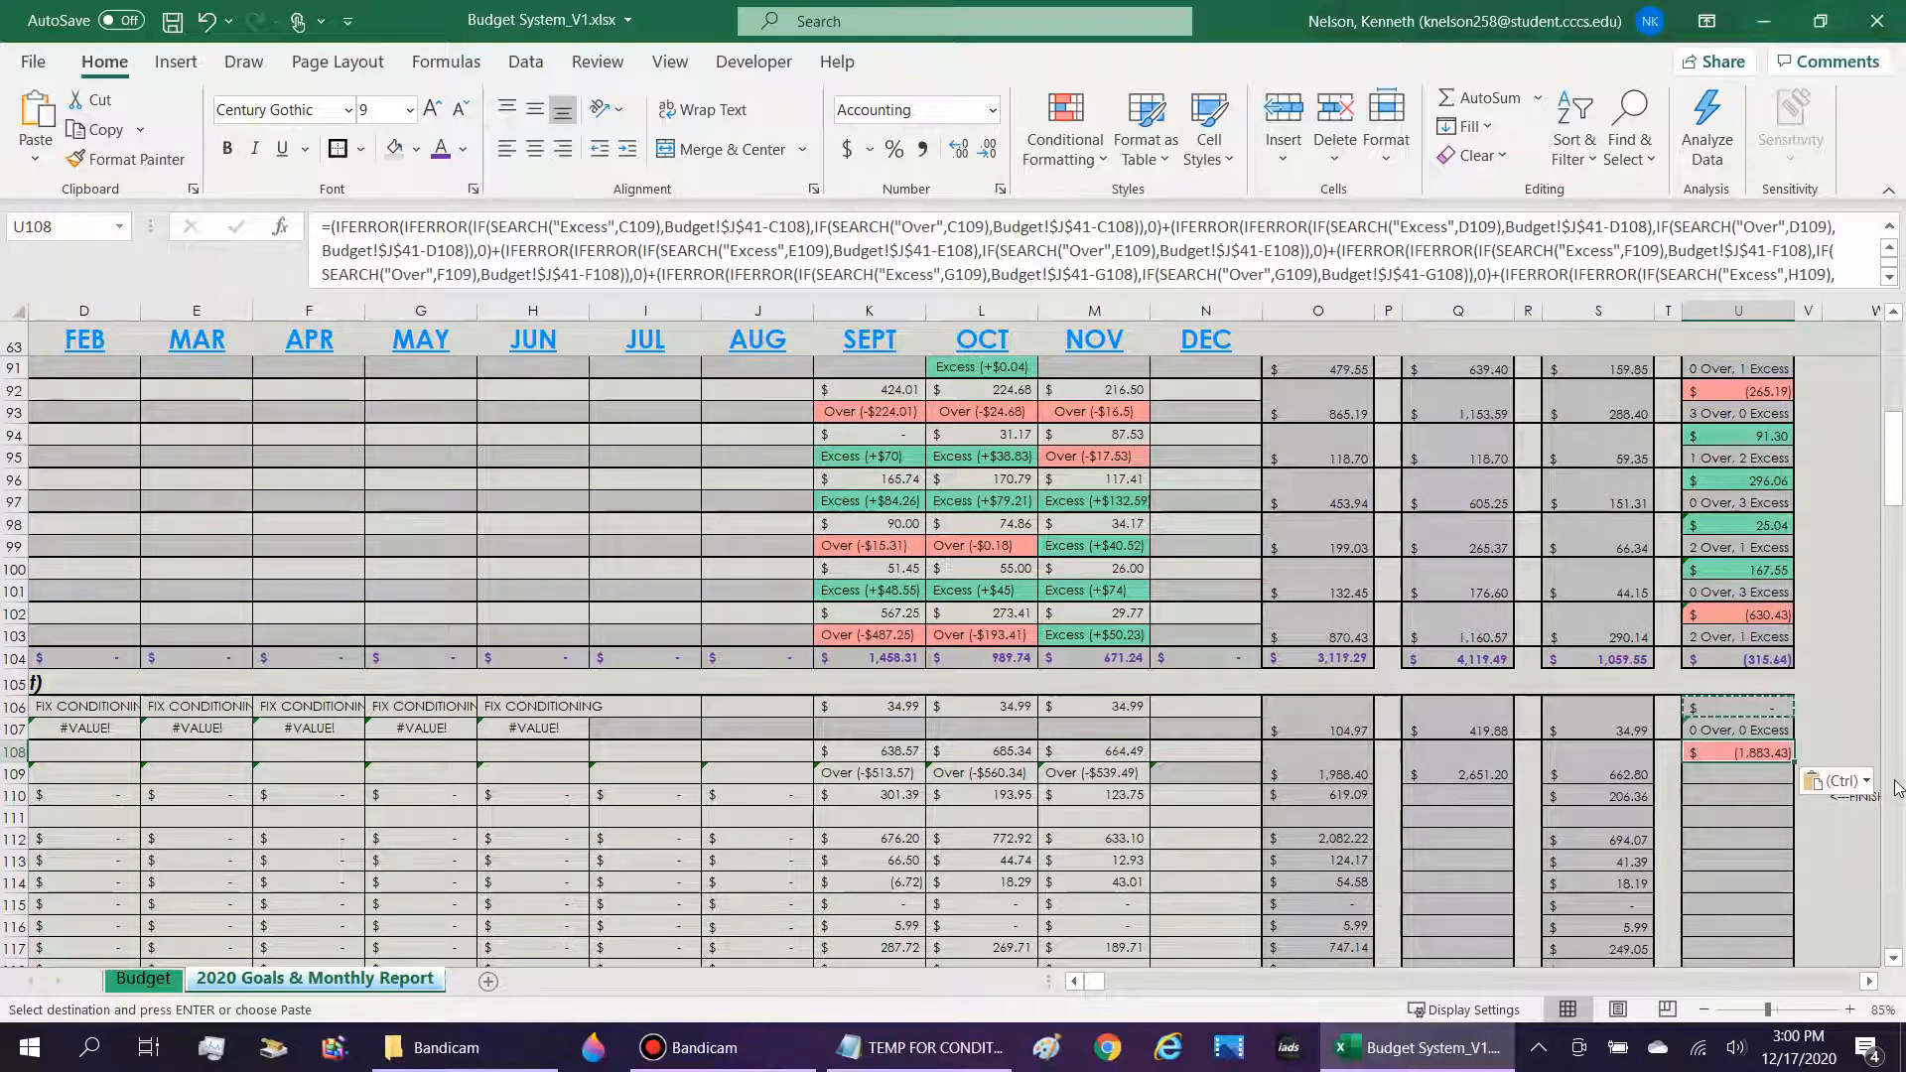
# Examine the Budget!$J$41 references and the row 108 and 109 cell references in U108's copied formula.
pyautogui.doubleClick(1752, 752)
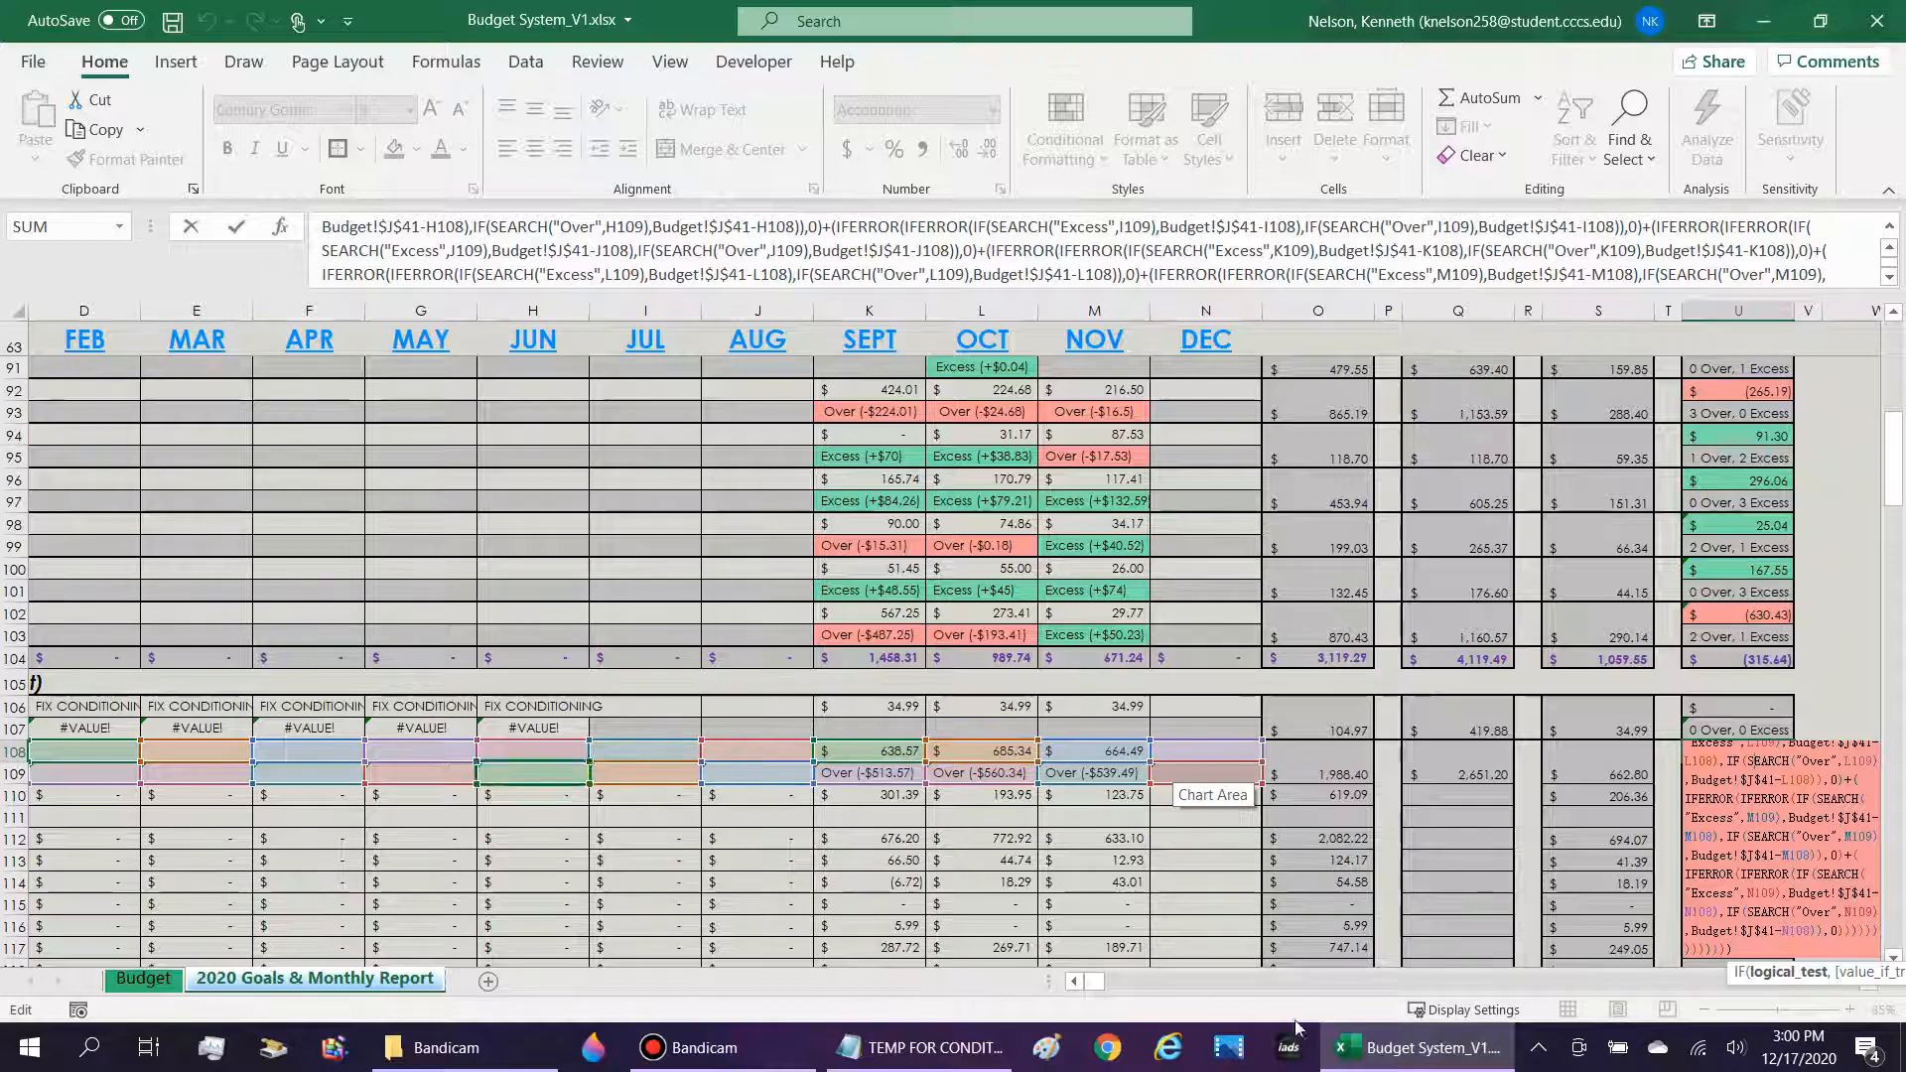
pyautogui.click(1073, 982)
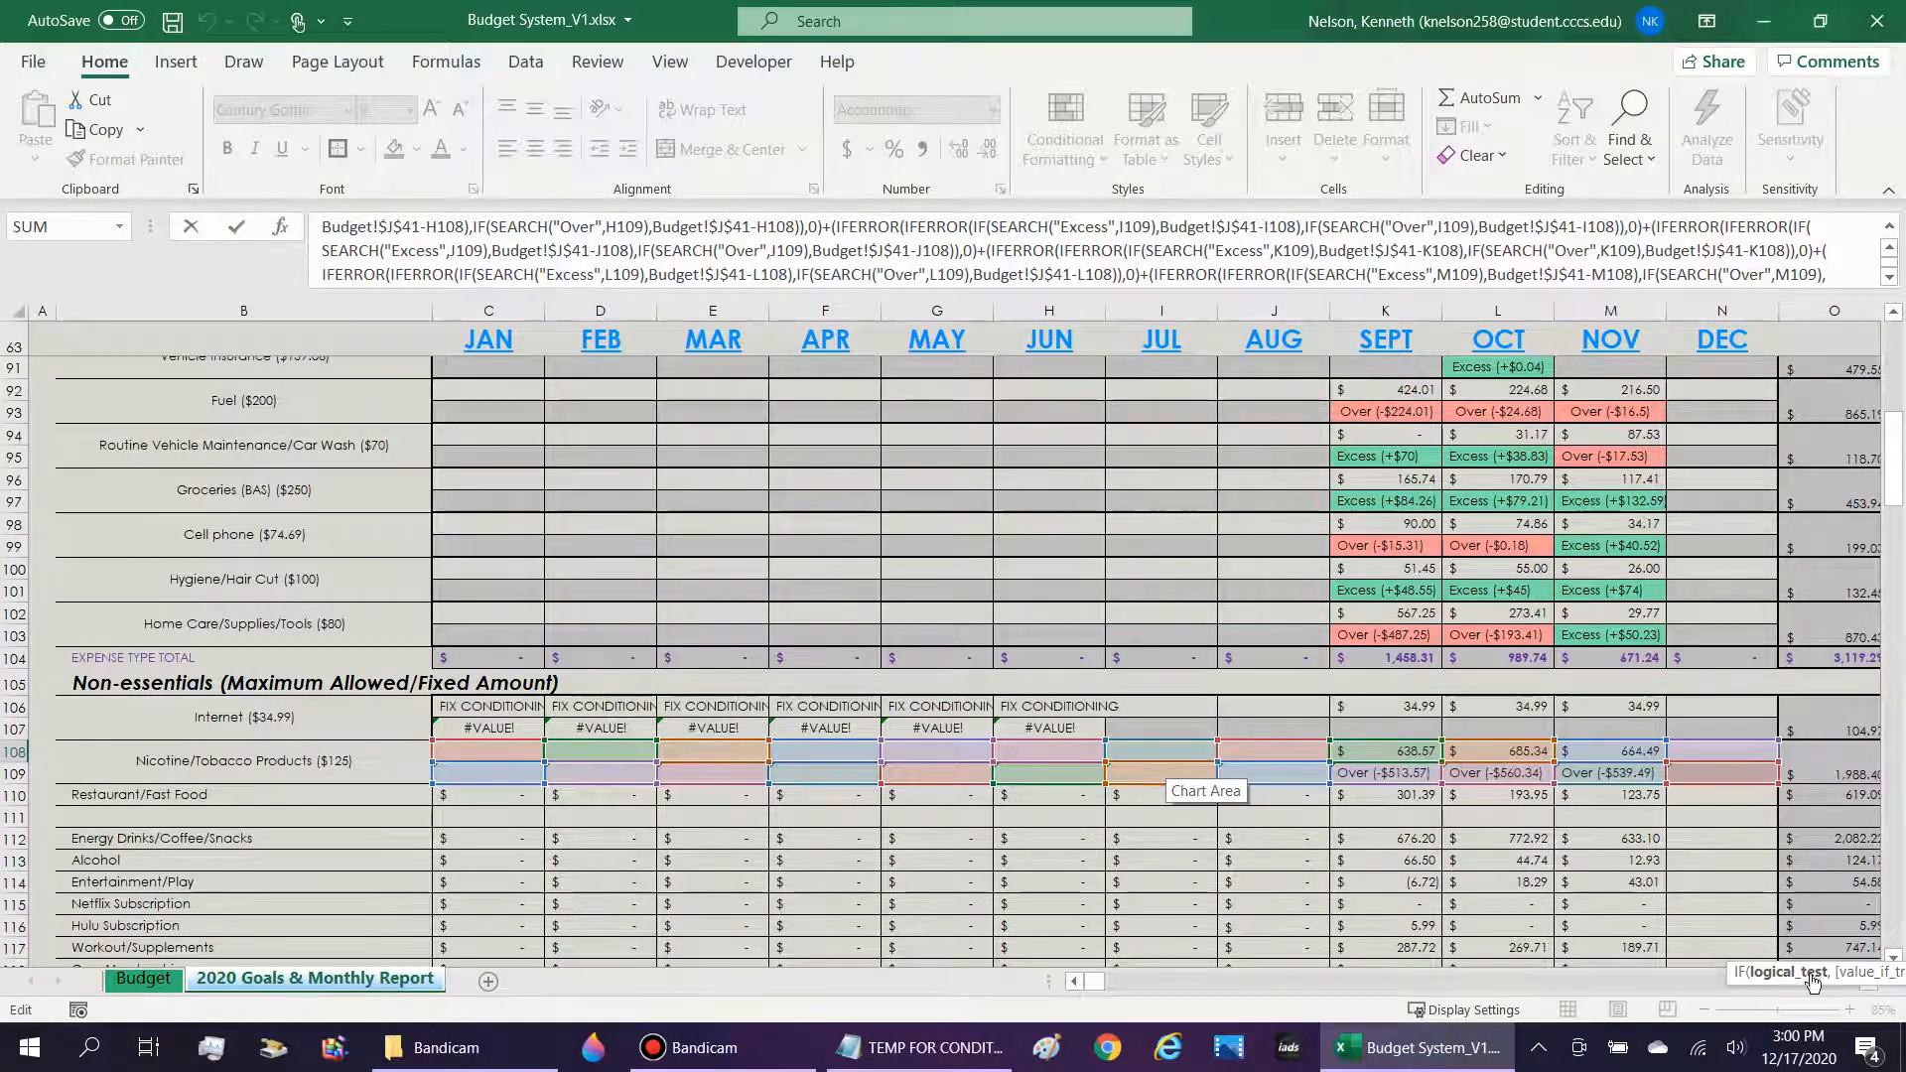
pyautogui.click(1872, 991)
pyautogui.click(1871, 989)
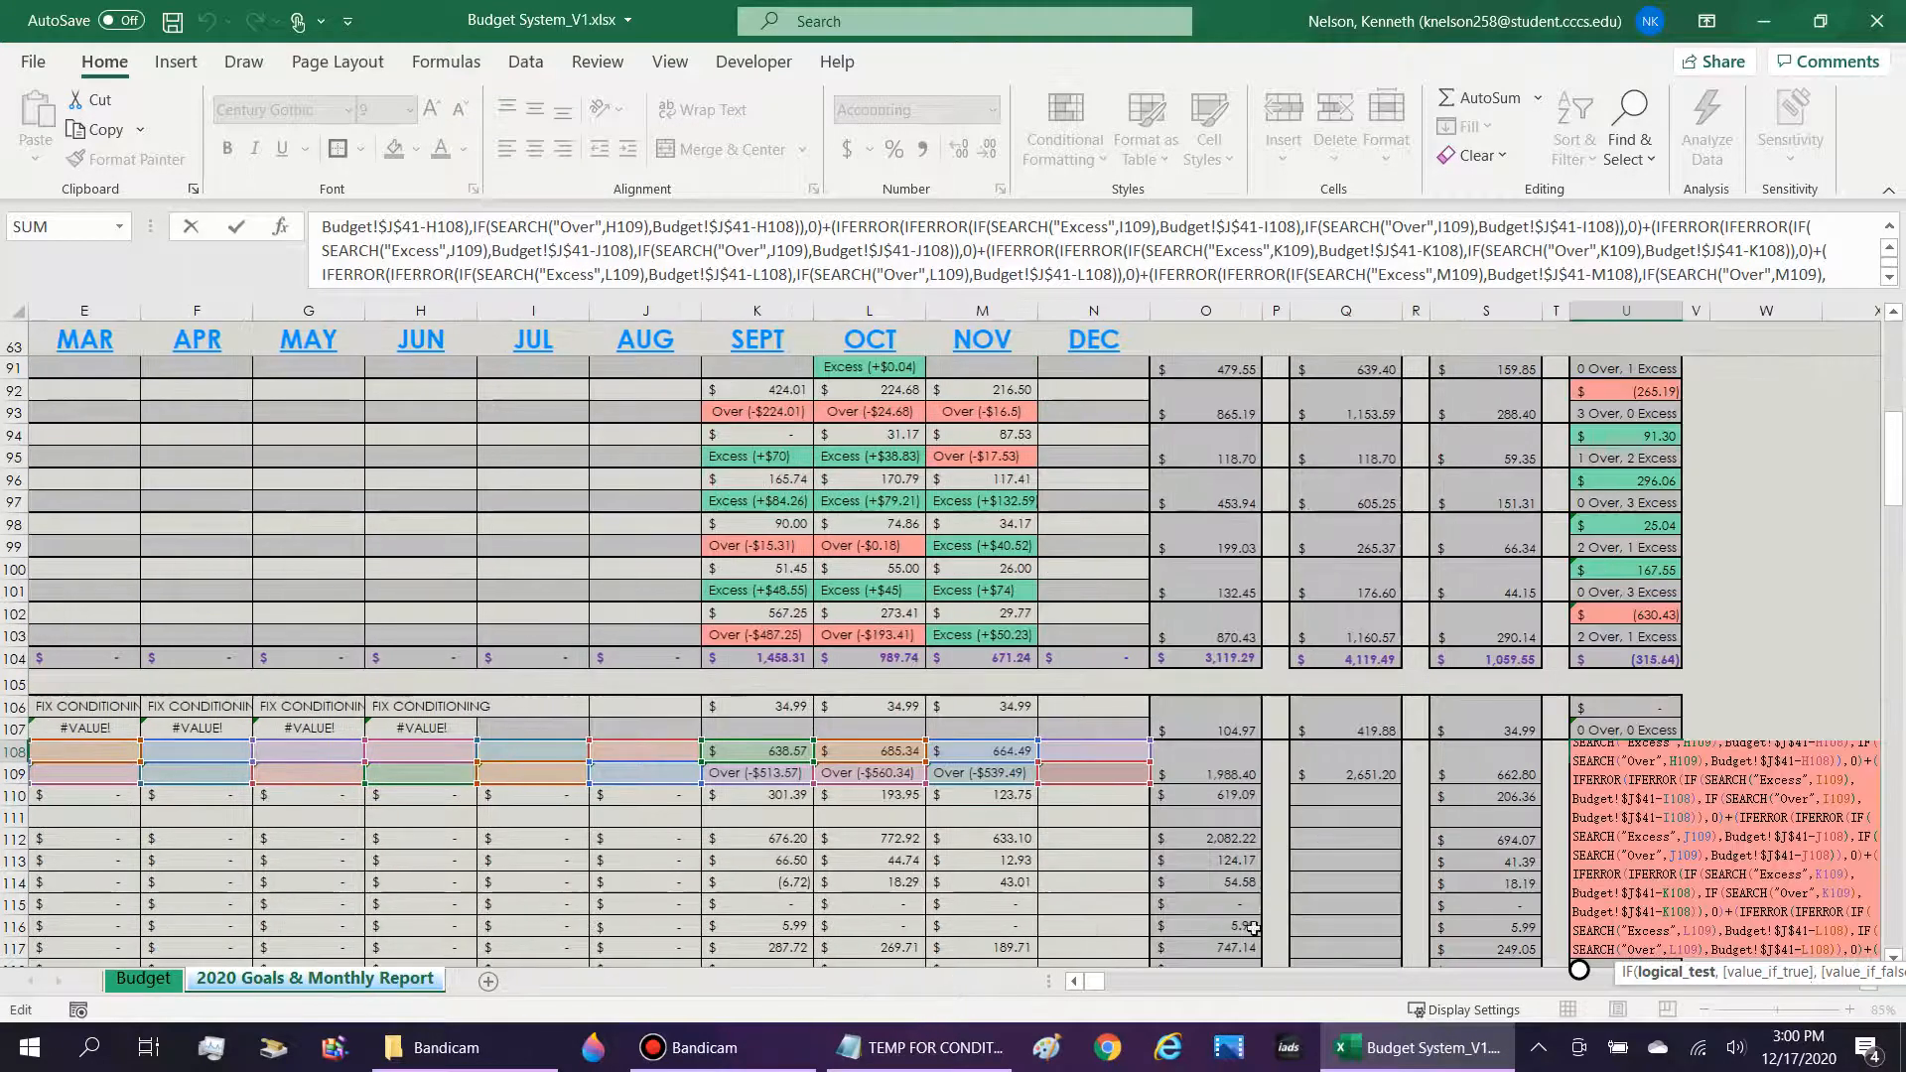
pyautogui.click(1870, 982)
pyautogui.scroll(-2, 1452, 836)
pyautogui.scroll(-1, 1452, 836)
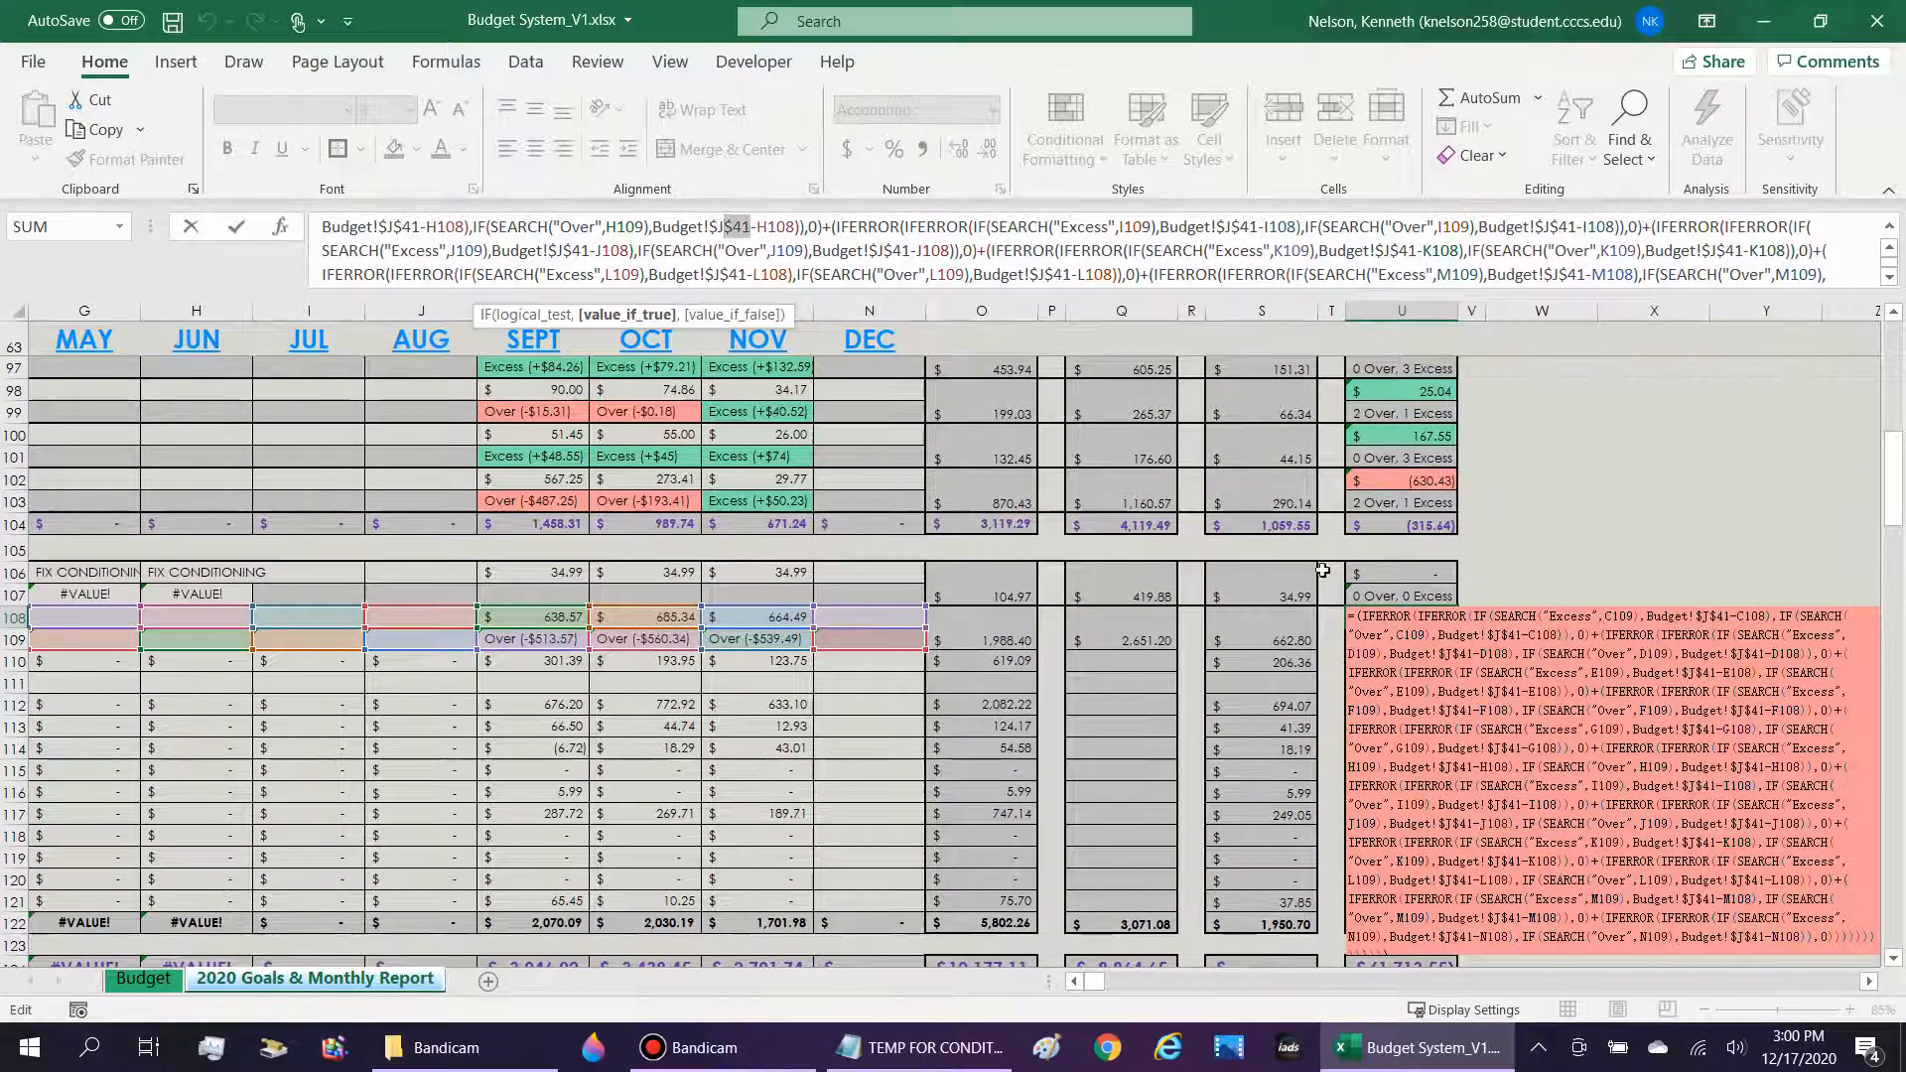
pyautogui.scroll(-1, 1528, 706)
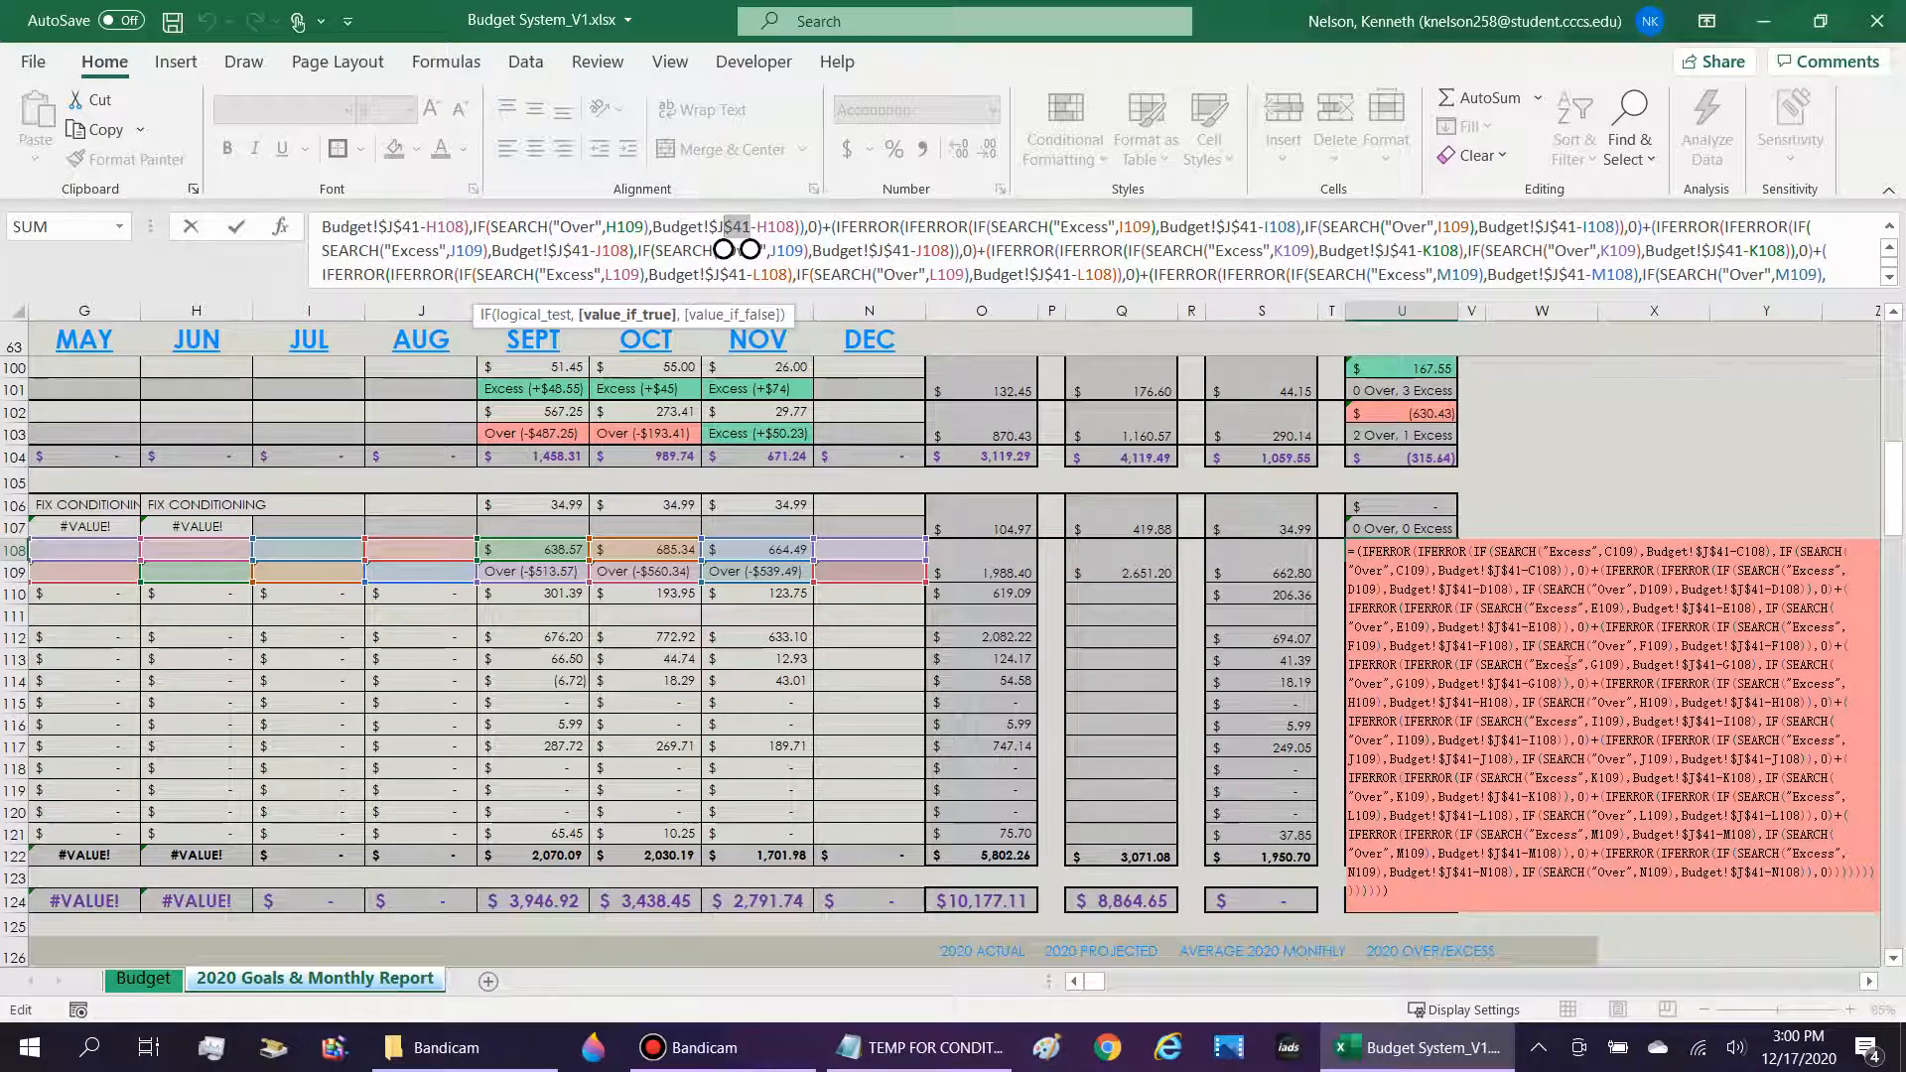
pyautogui.hotkey('ctrl', 'Return')
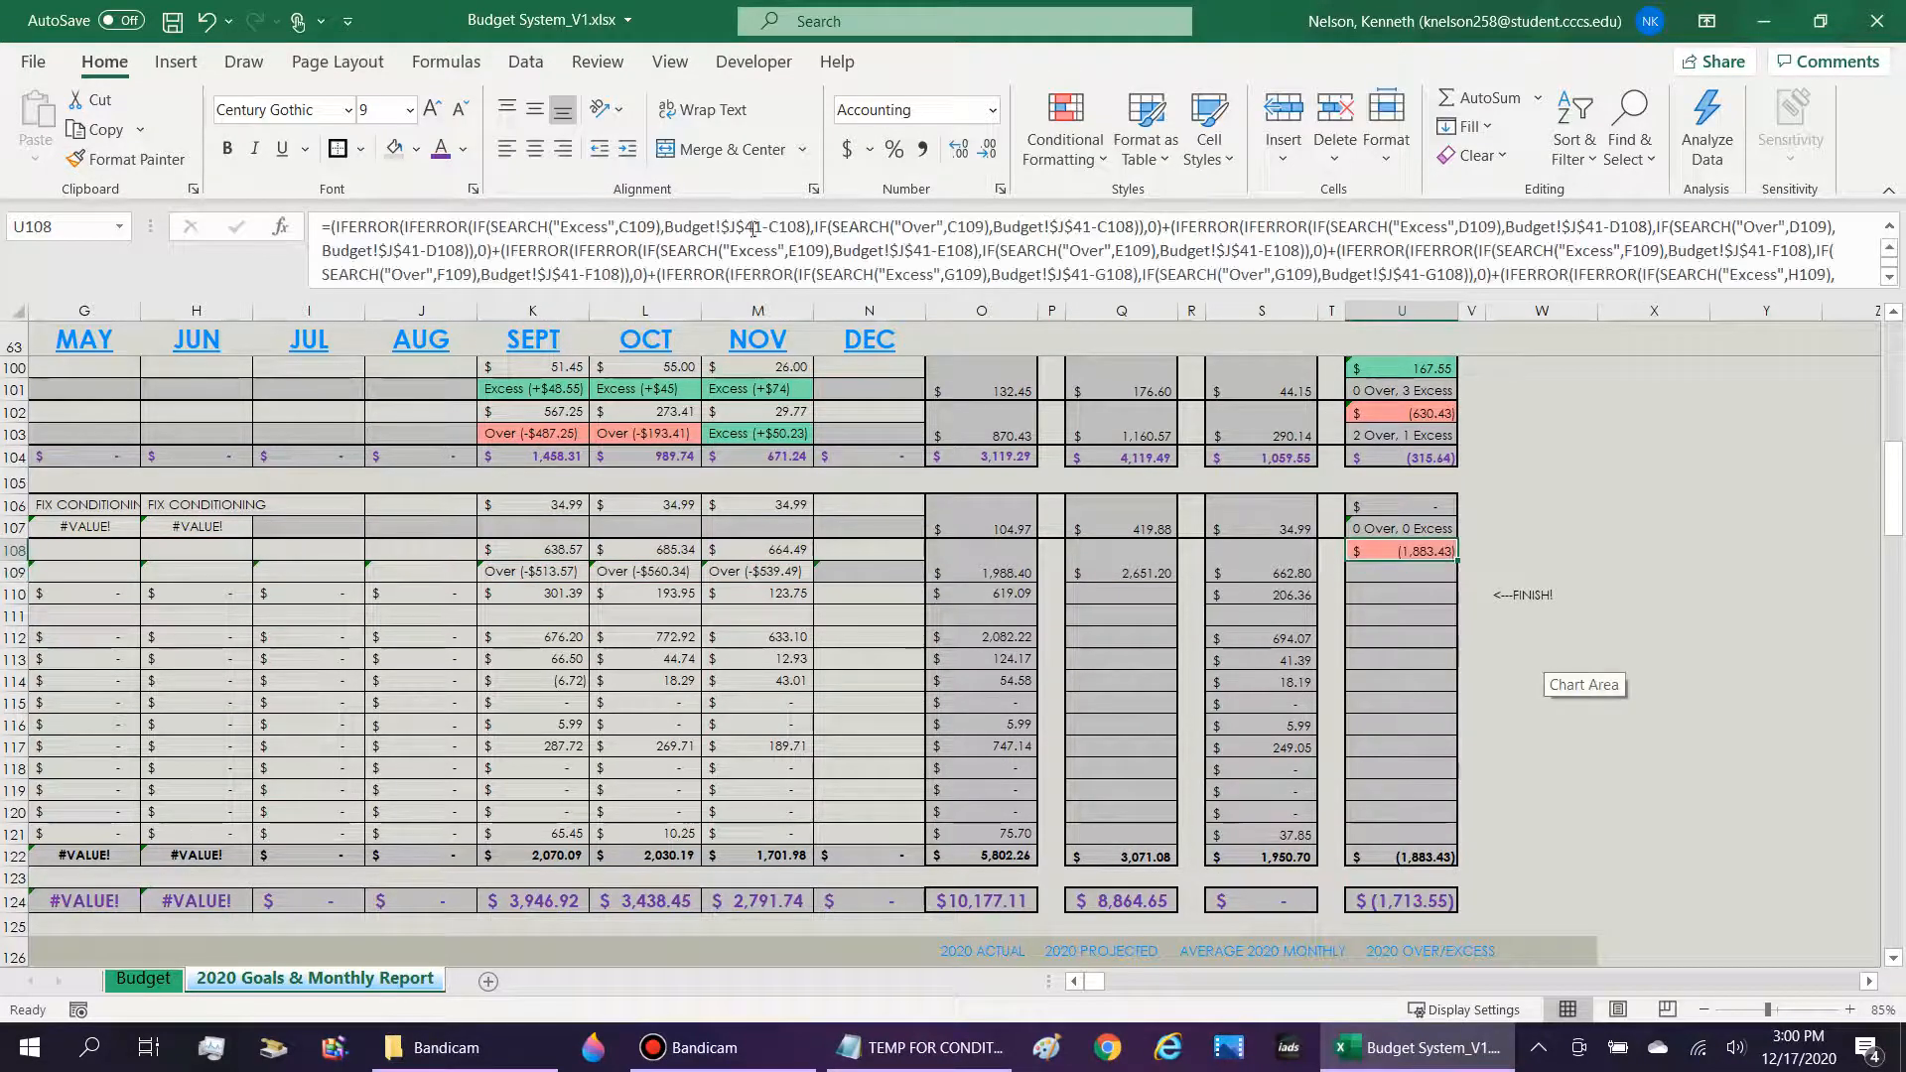
pyautogui.click(758, 225)
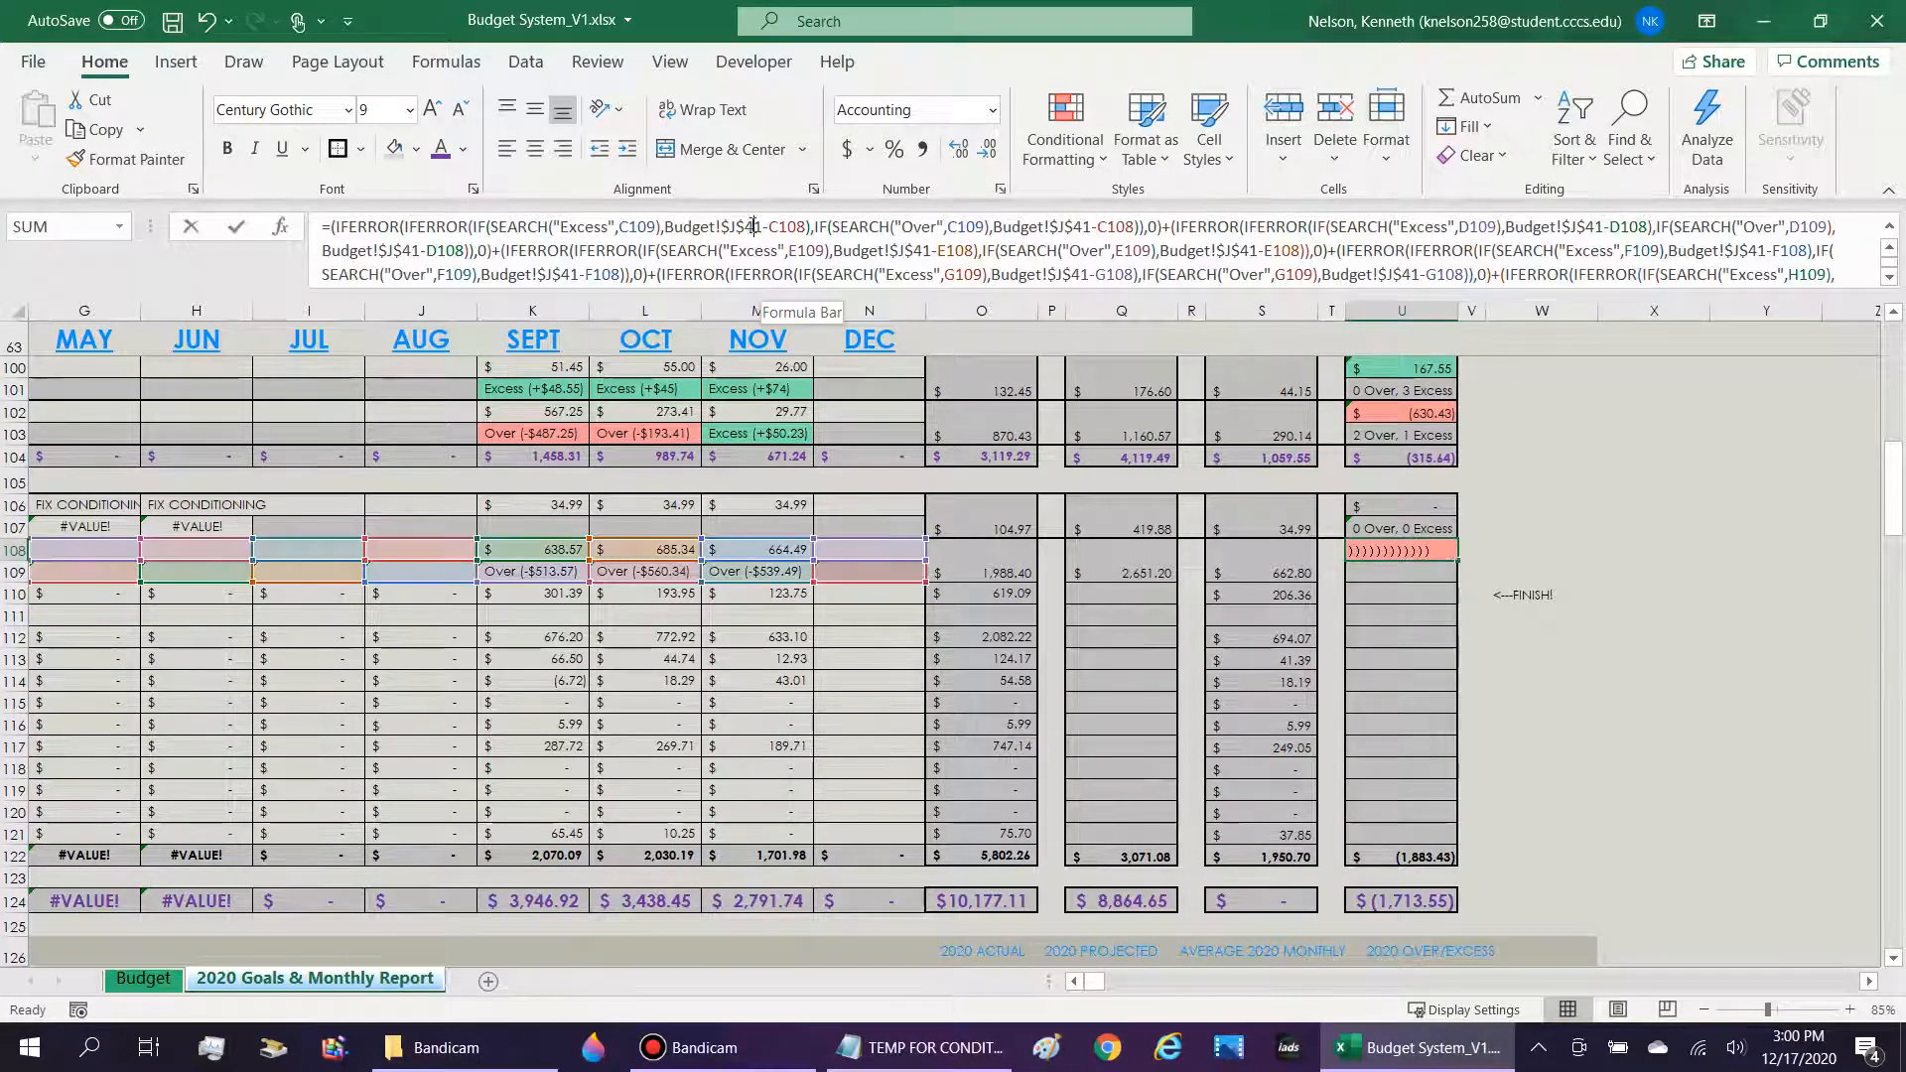
pyautogui.press('Return')
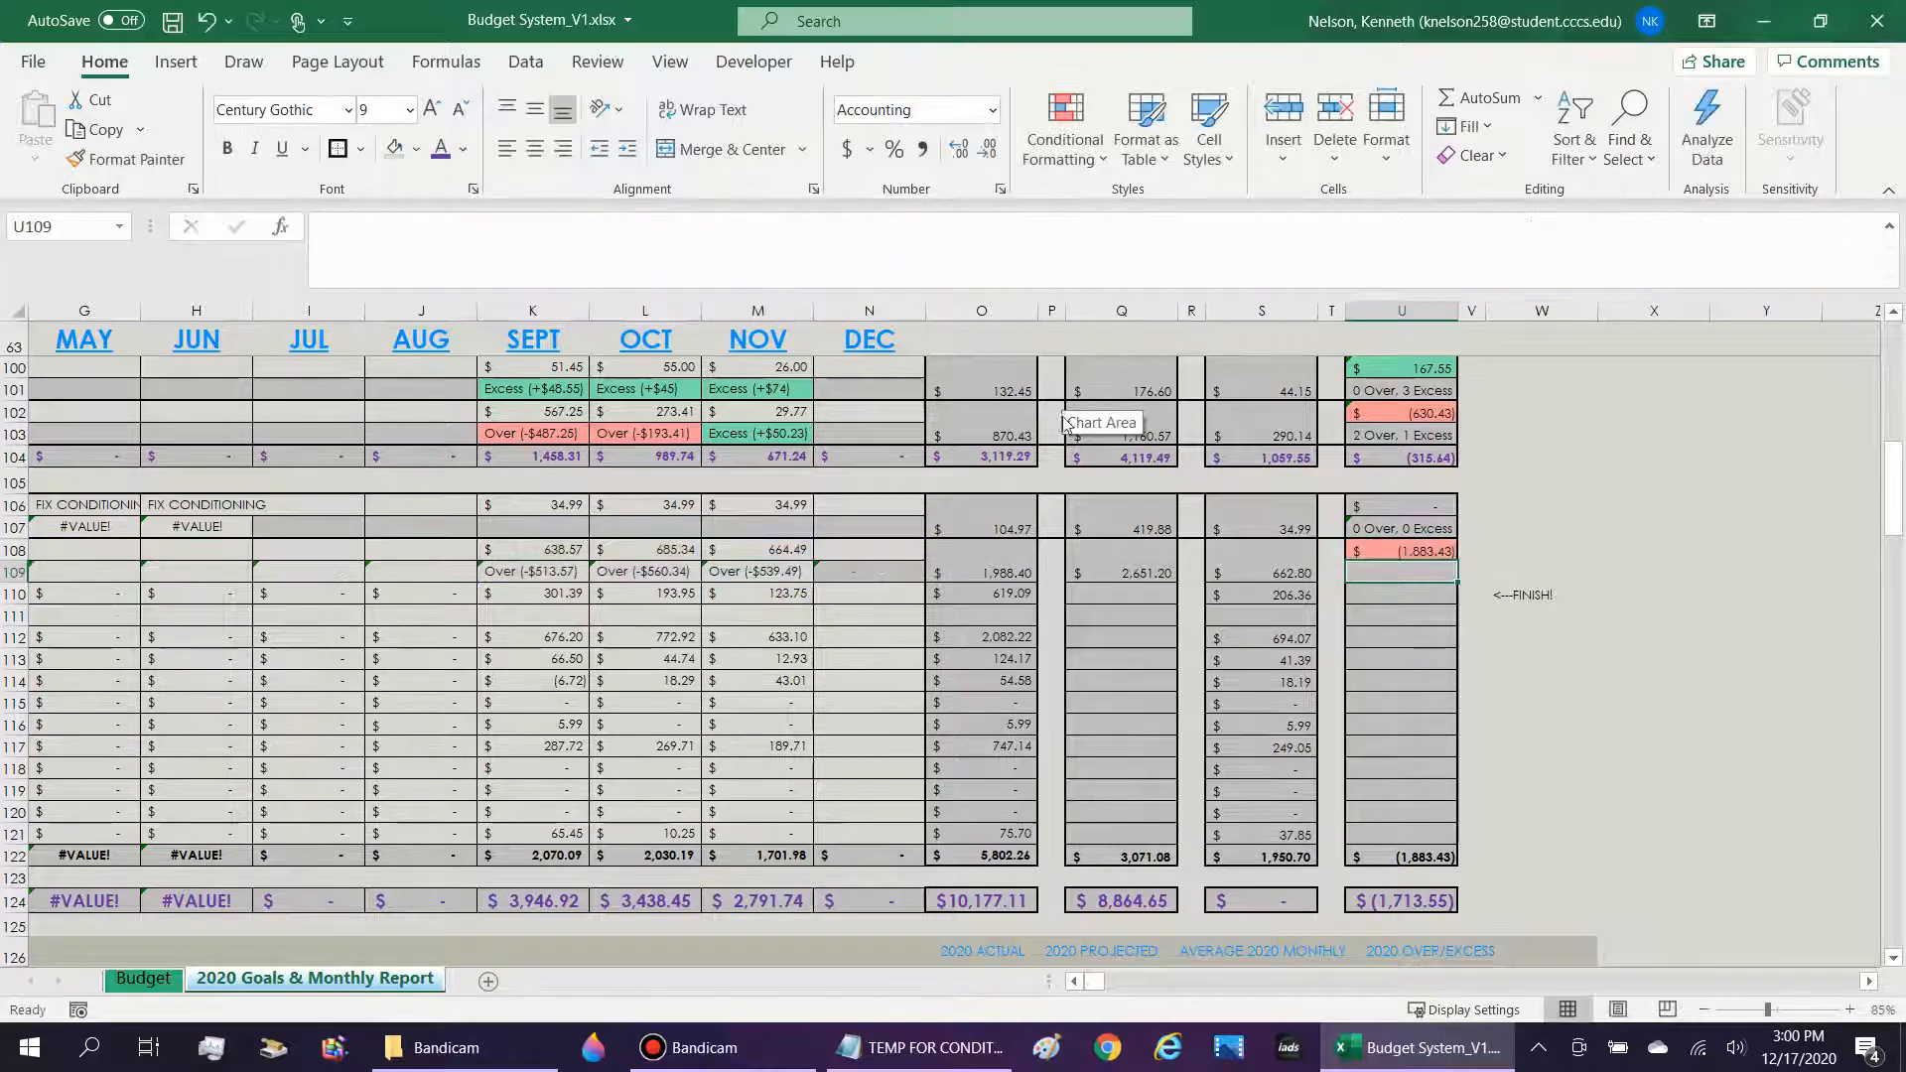
# Locate the Nicotine/Tobacco Products amount cell J42 on the Budget sheet and return to the 2020 Goals & Monthly Report sheet.
pyautogui.press('Up')
pyautogui.press('Left')
pyautogui.press('Left')
pyautogui.press('Left')
pyautogui.press('Left')
pyautogui.press('Left')
pyautogui.press('Left')
pyautogui.press('Left')
pyautogui.press('Left')
pyautogui.press('Left')
pyautogui.press('Left')
pyautogui.press('Left')
pyautogui.press('Left')
pyautogui.press('Left')
pyautogui.hscroll(-5, 794, 745)
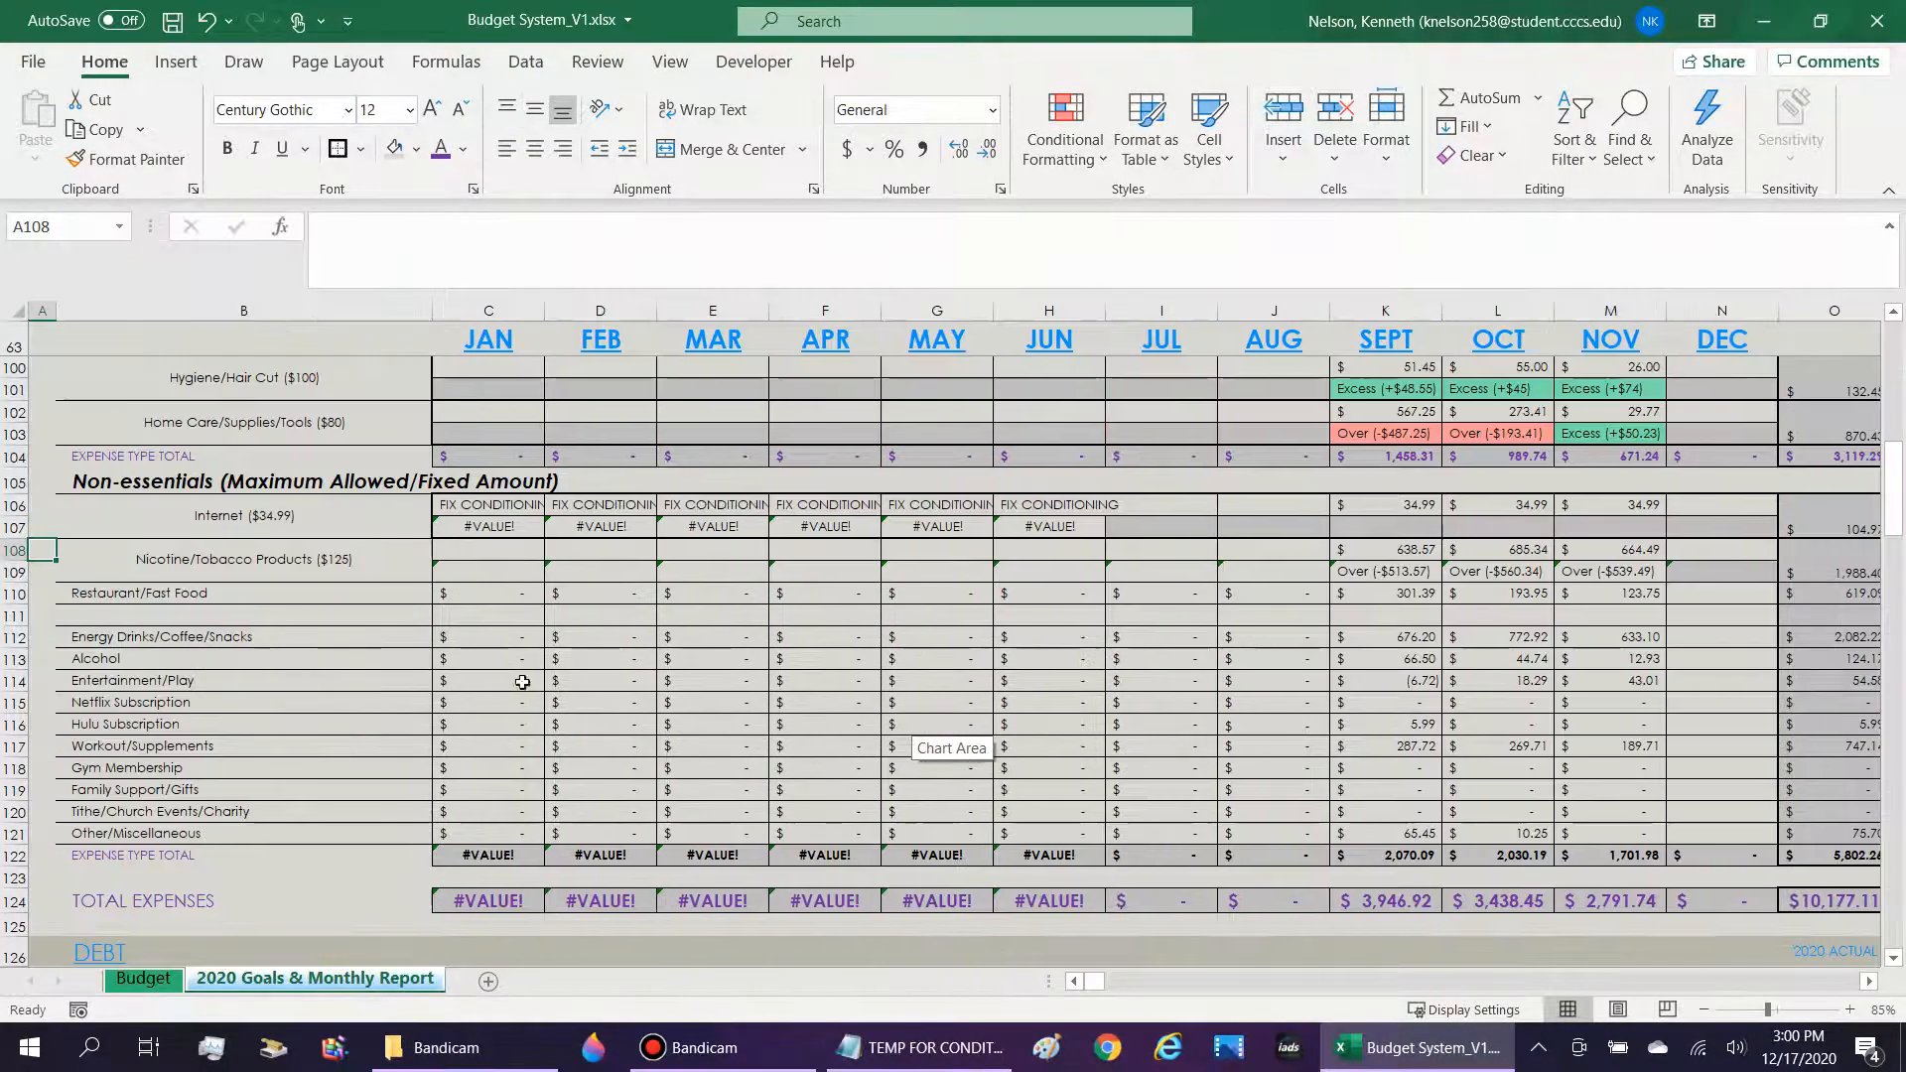
pyautogui.click(298, 593)
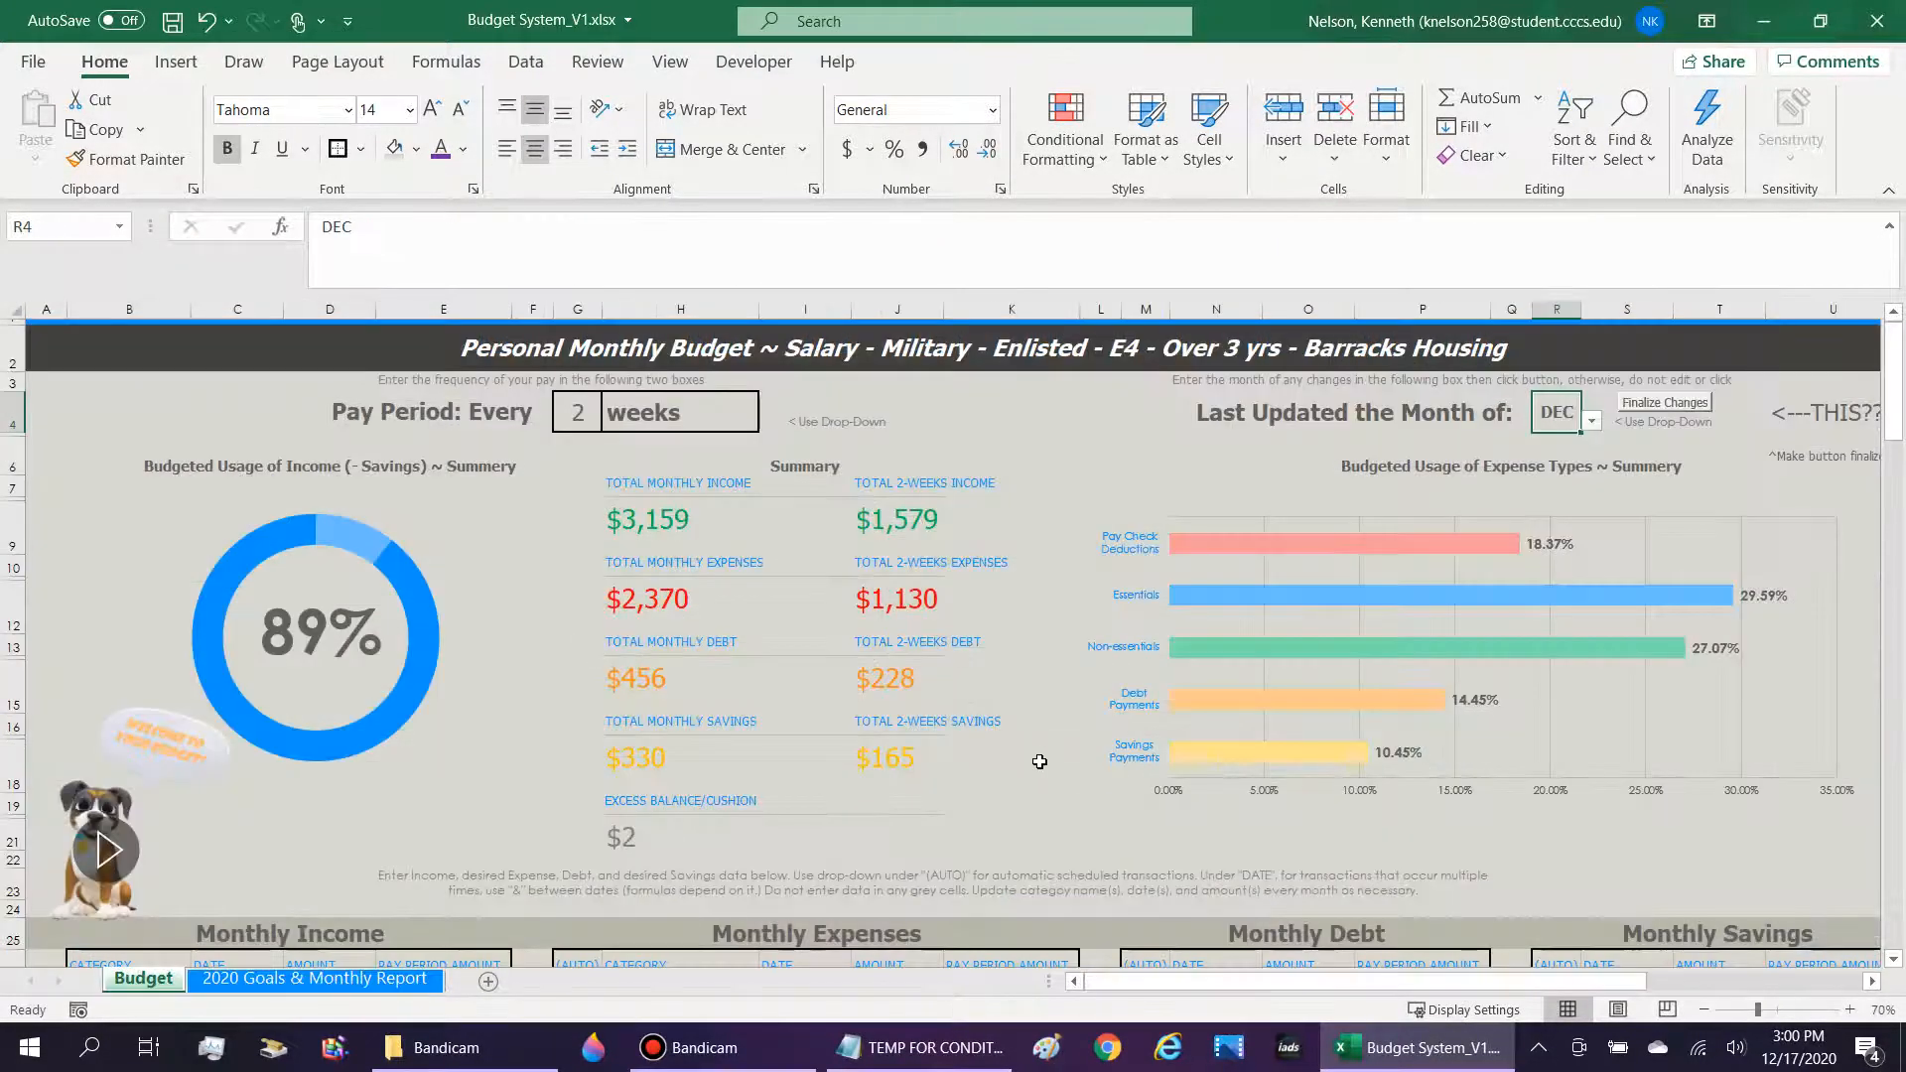
pyautogui.scroll(-9, 835, 646)
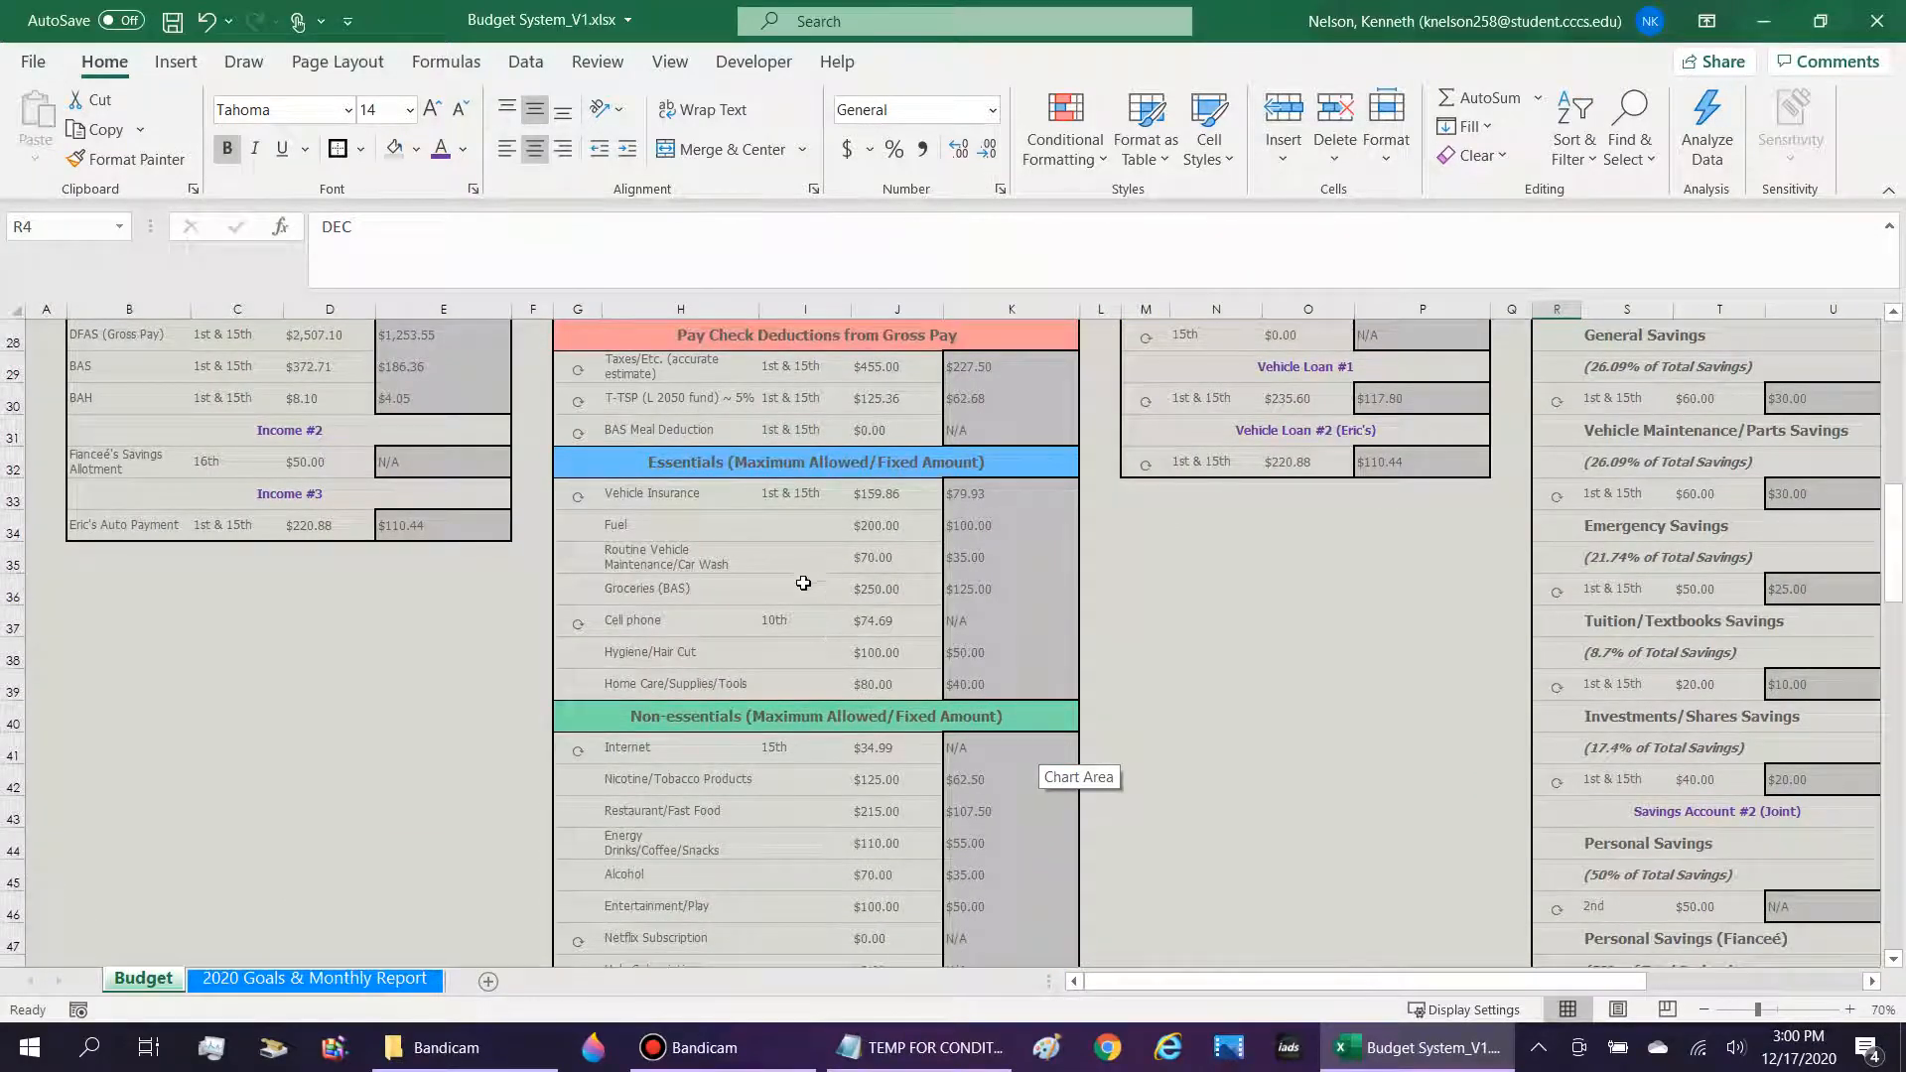
pyautogui.click(878, 779)
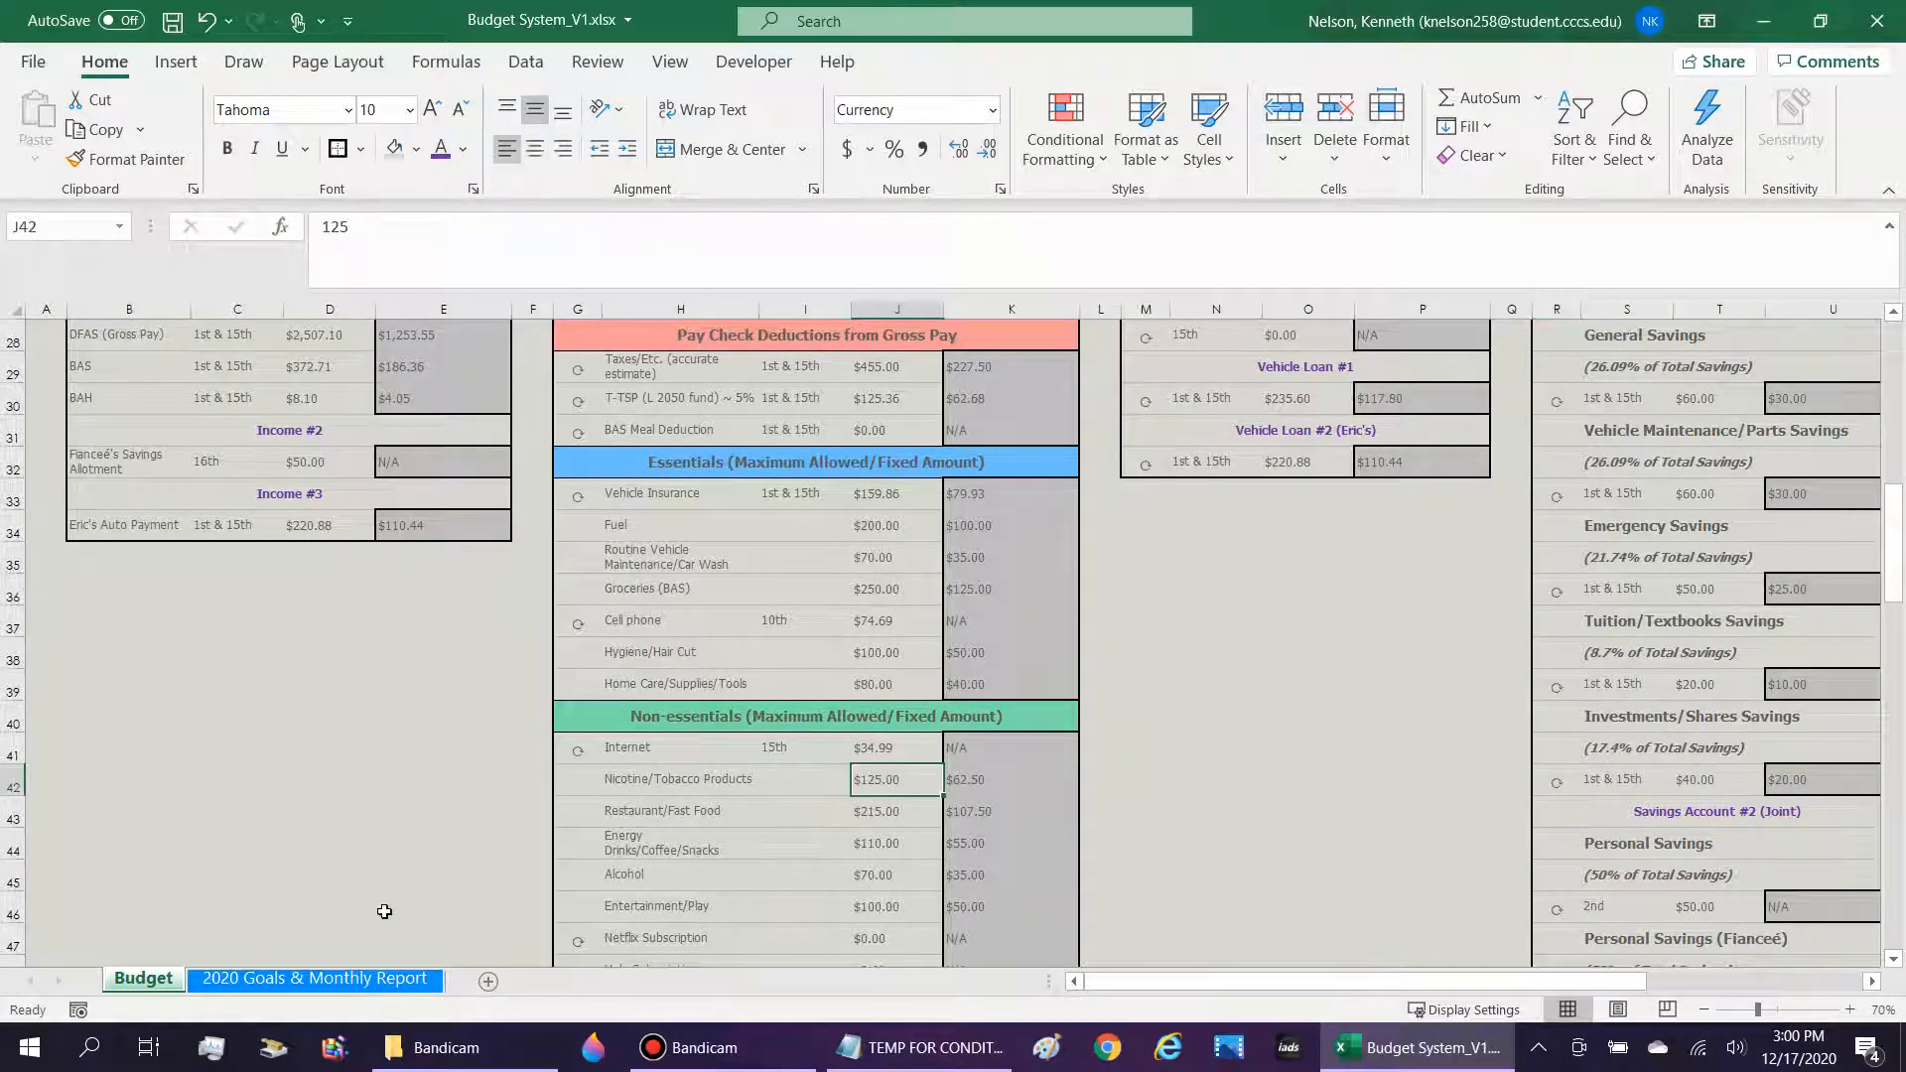
pyautogui.click(314, 978)
# Replace the $J$41 references with $J$42 in the Nicotine/Tobacco Over/Excess formula in U108 only, using Find and Replace.
pyautogui.click(1813, 583)
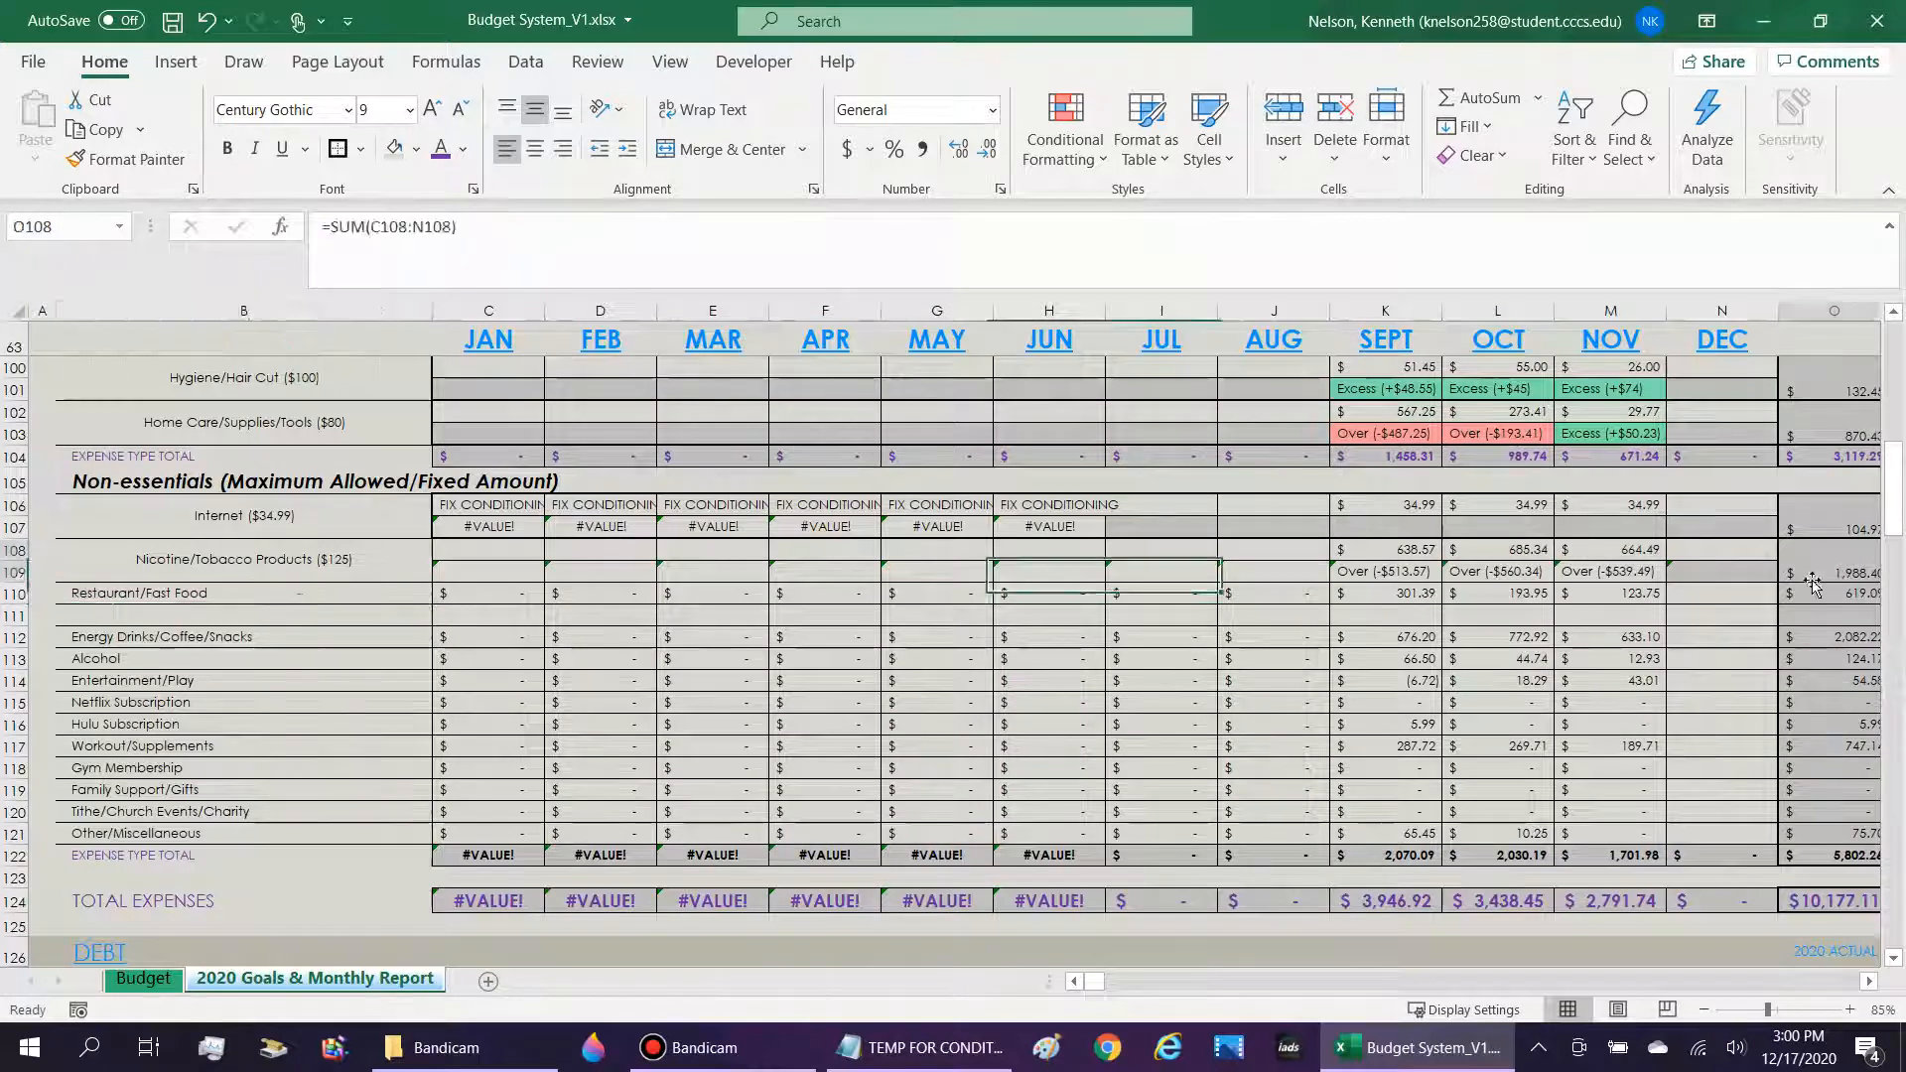
pyautogui.press('Right')
pyautogui.press('Right')
pyautogui.press('Right')
pyautogui.press('Right')
pyautogui.press('Right')
pyautogui.press('Right')
pyautogui.press('Right')
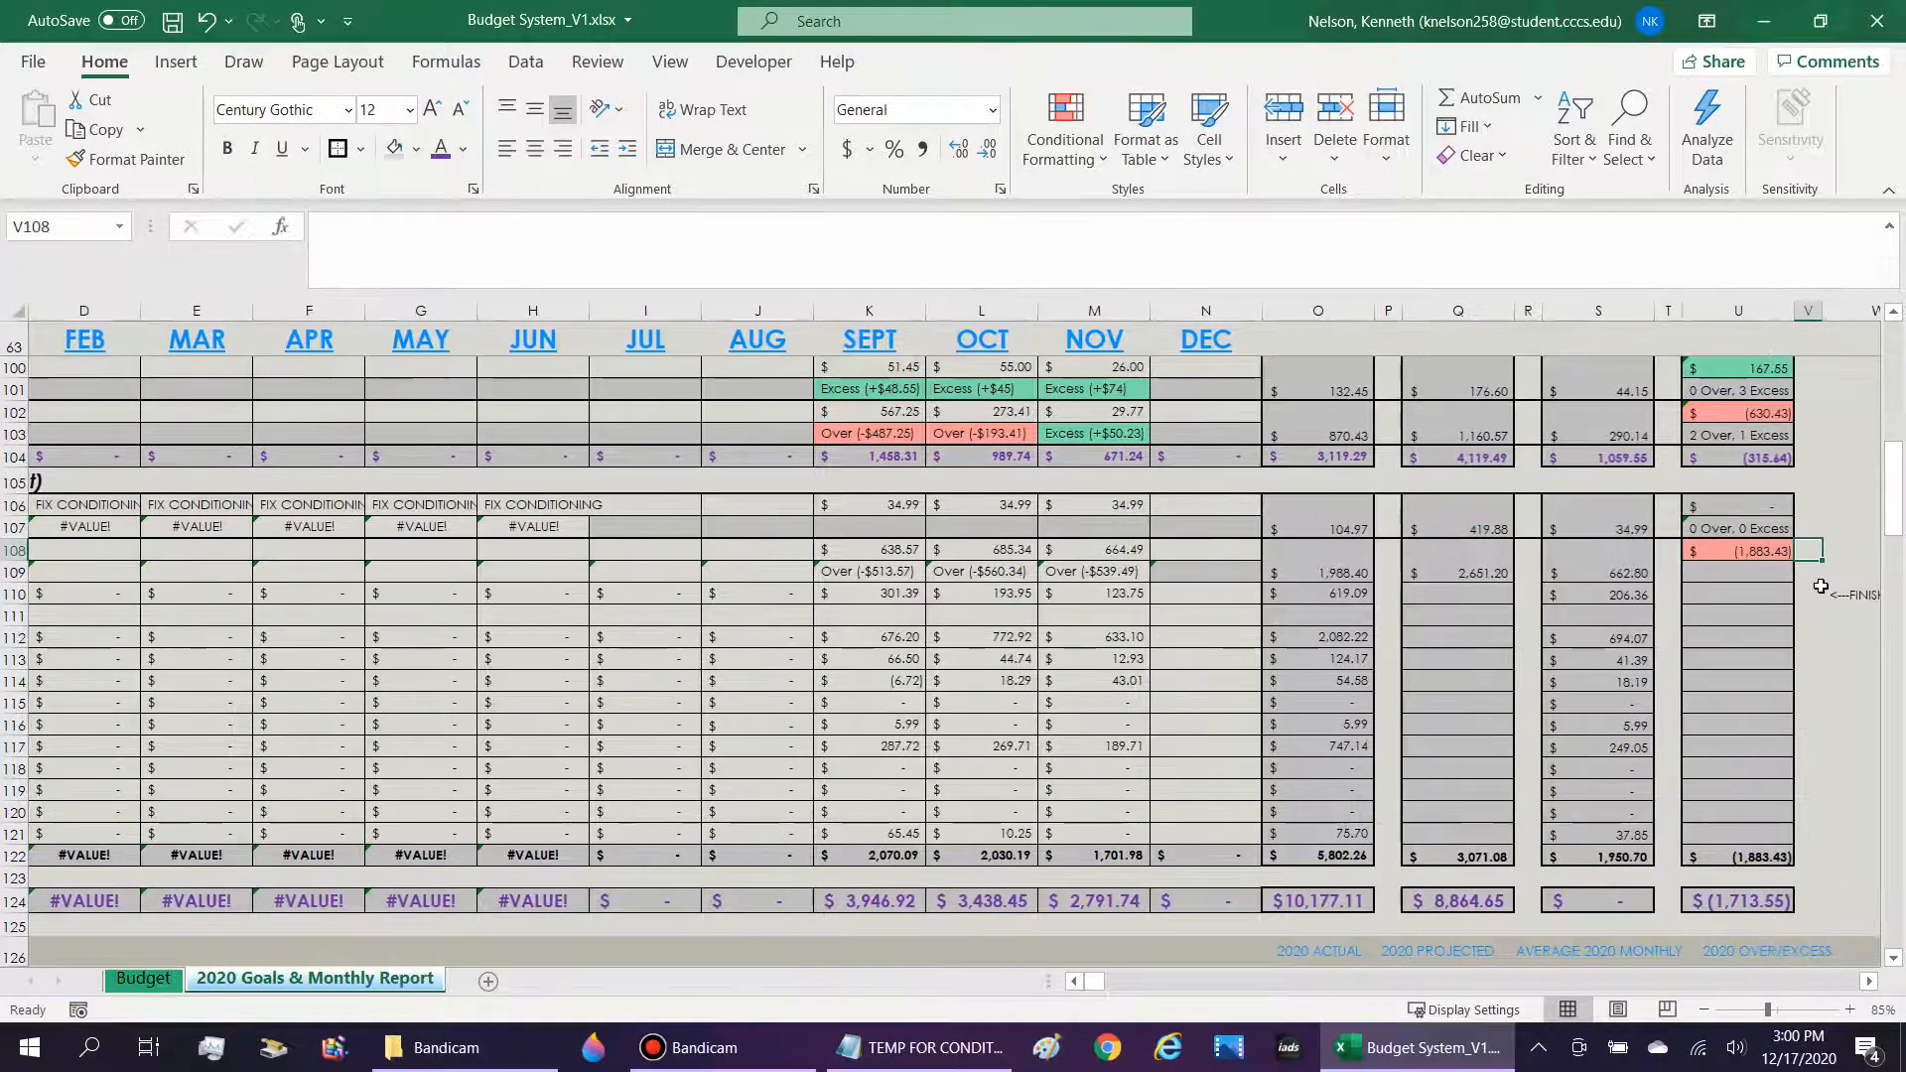
pyautogui.press('Left')
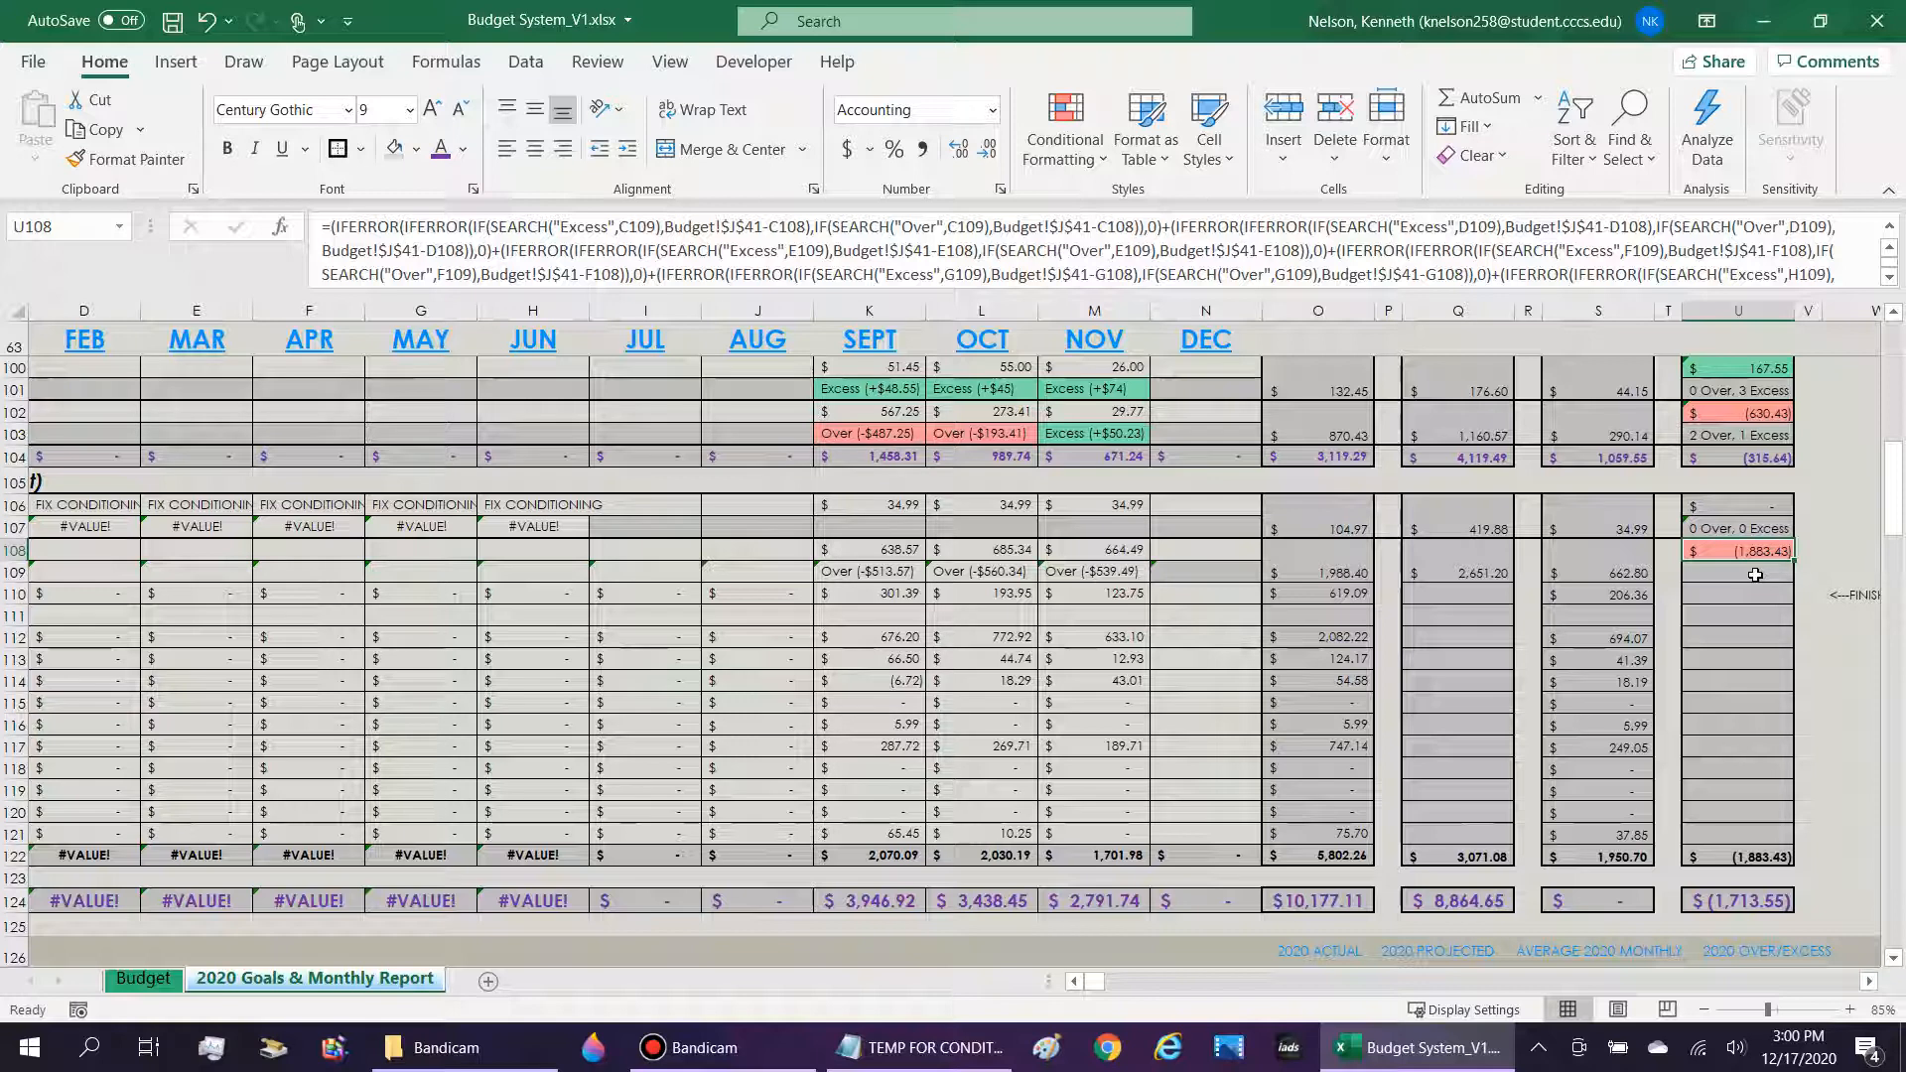
pyautogui.hotkey('ctrl', 'h')
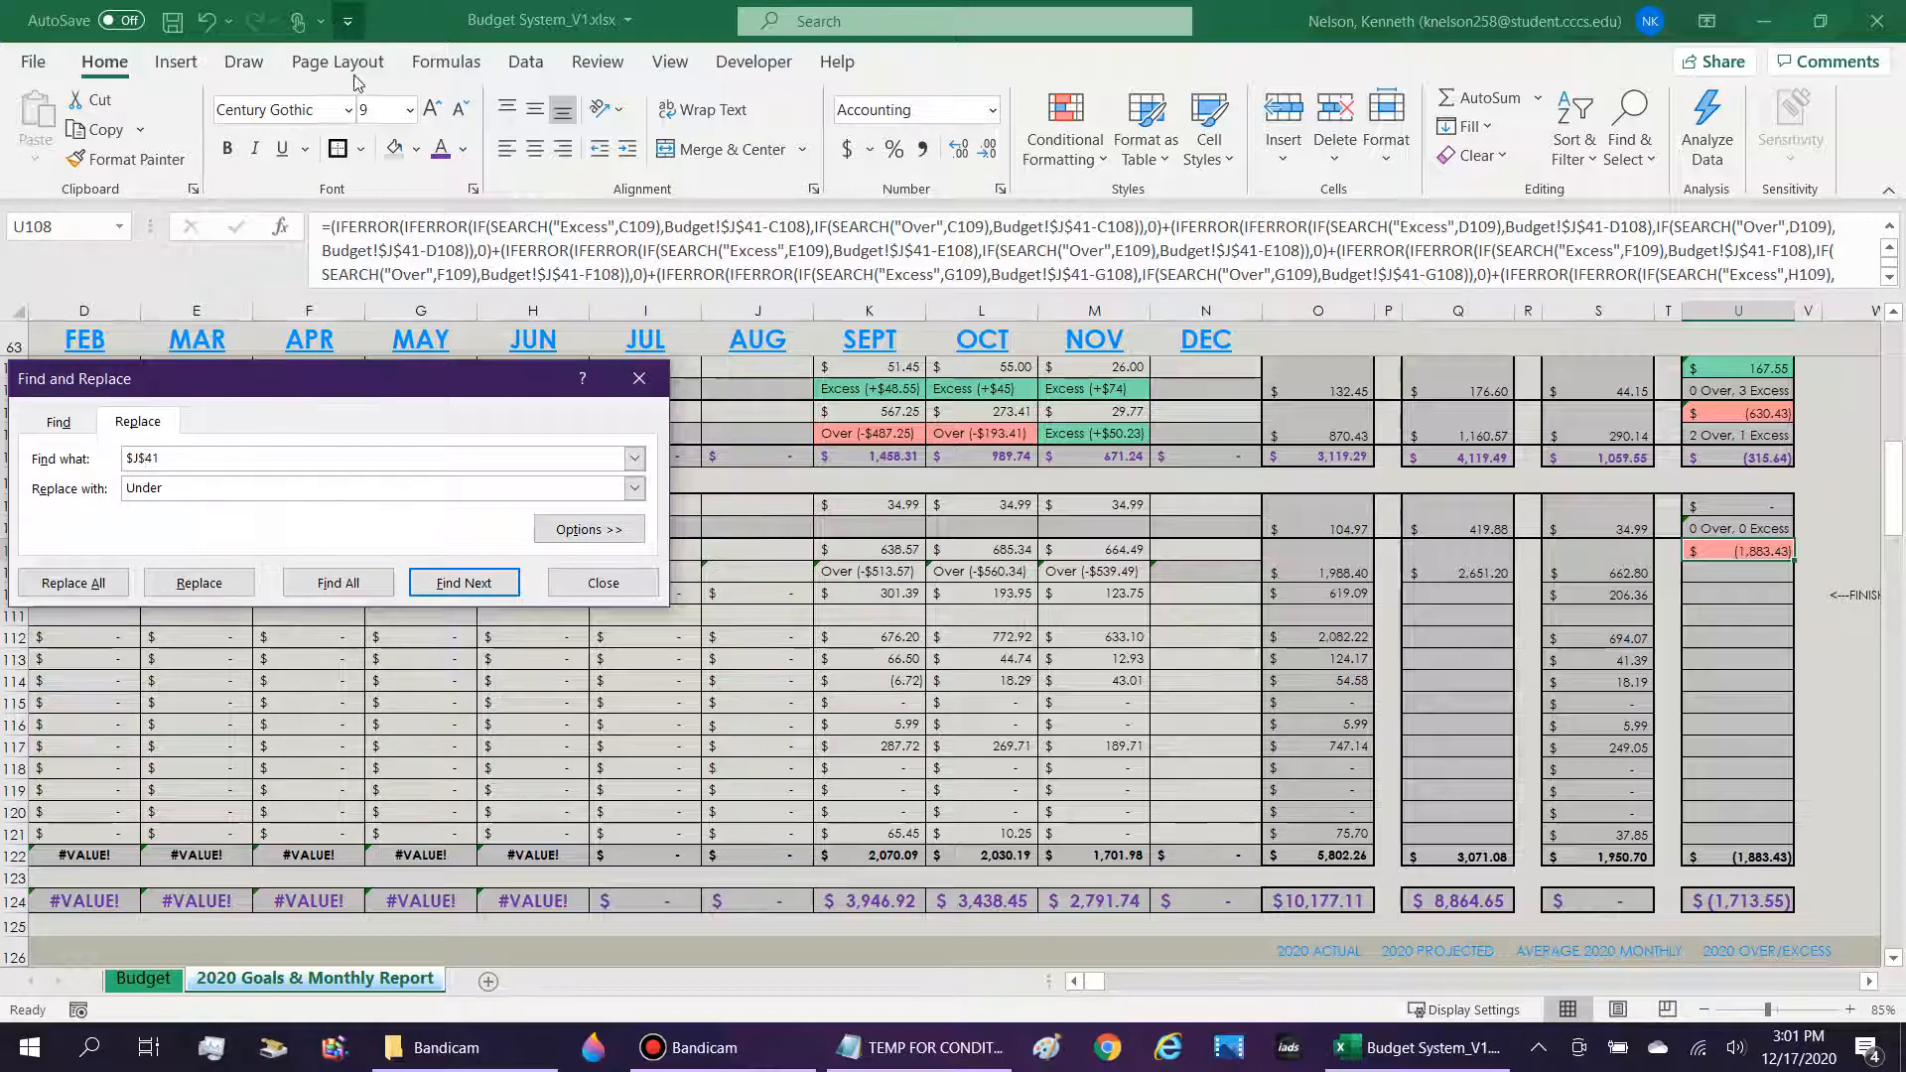
pyautogui.moveTo(169, 457); pyautogui.dragTo(112, 497)
pyautogui.hotkey('ctrl', 'v')
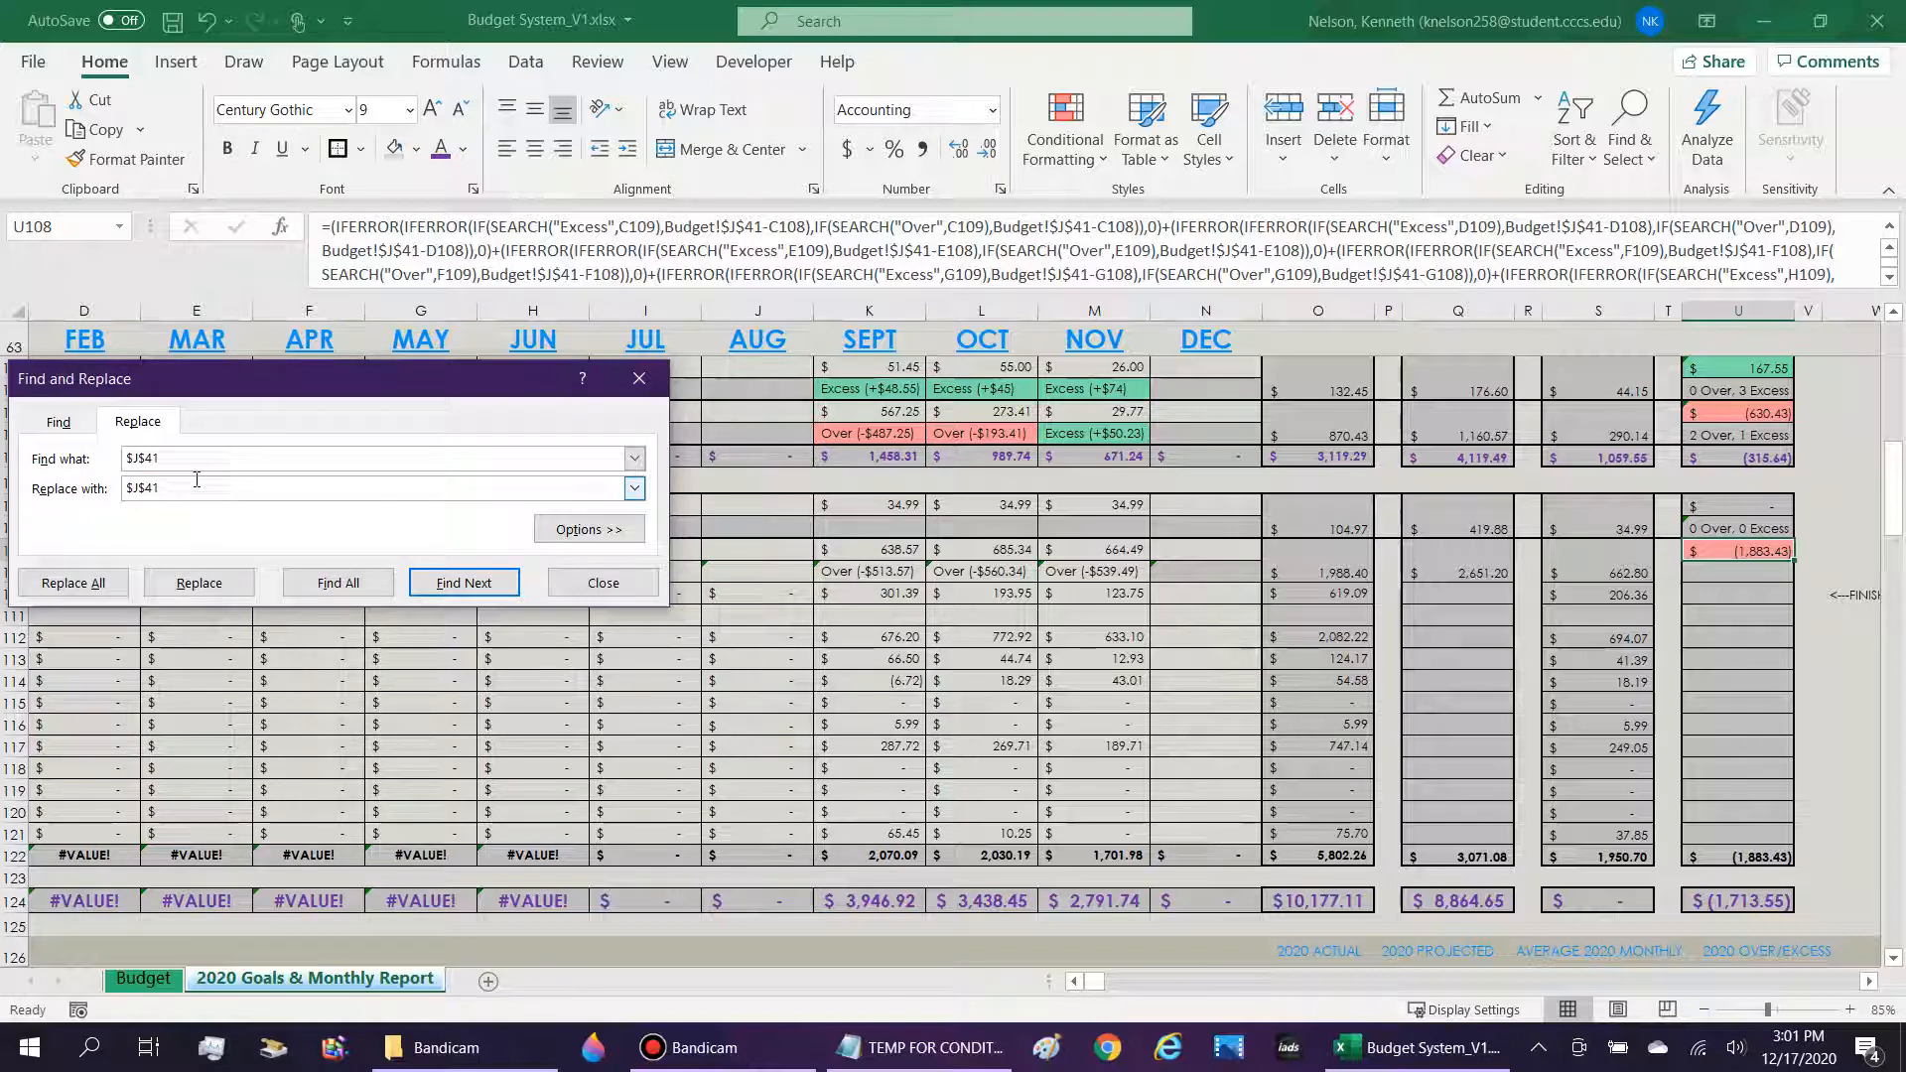
pyautogui.doubleClick(132, 453)
pyautogui.doubleClick(747, 227)
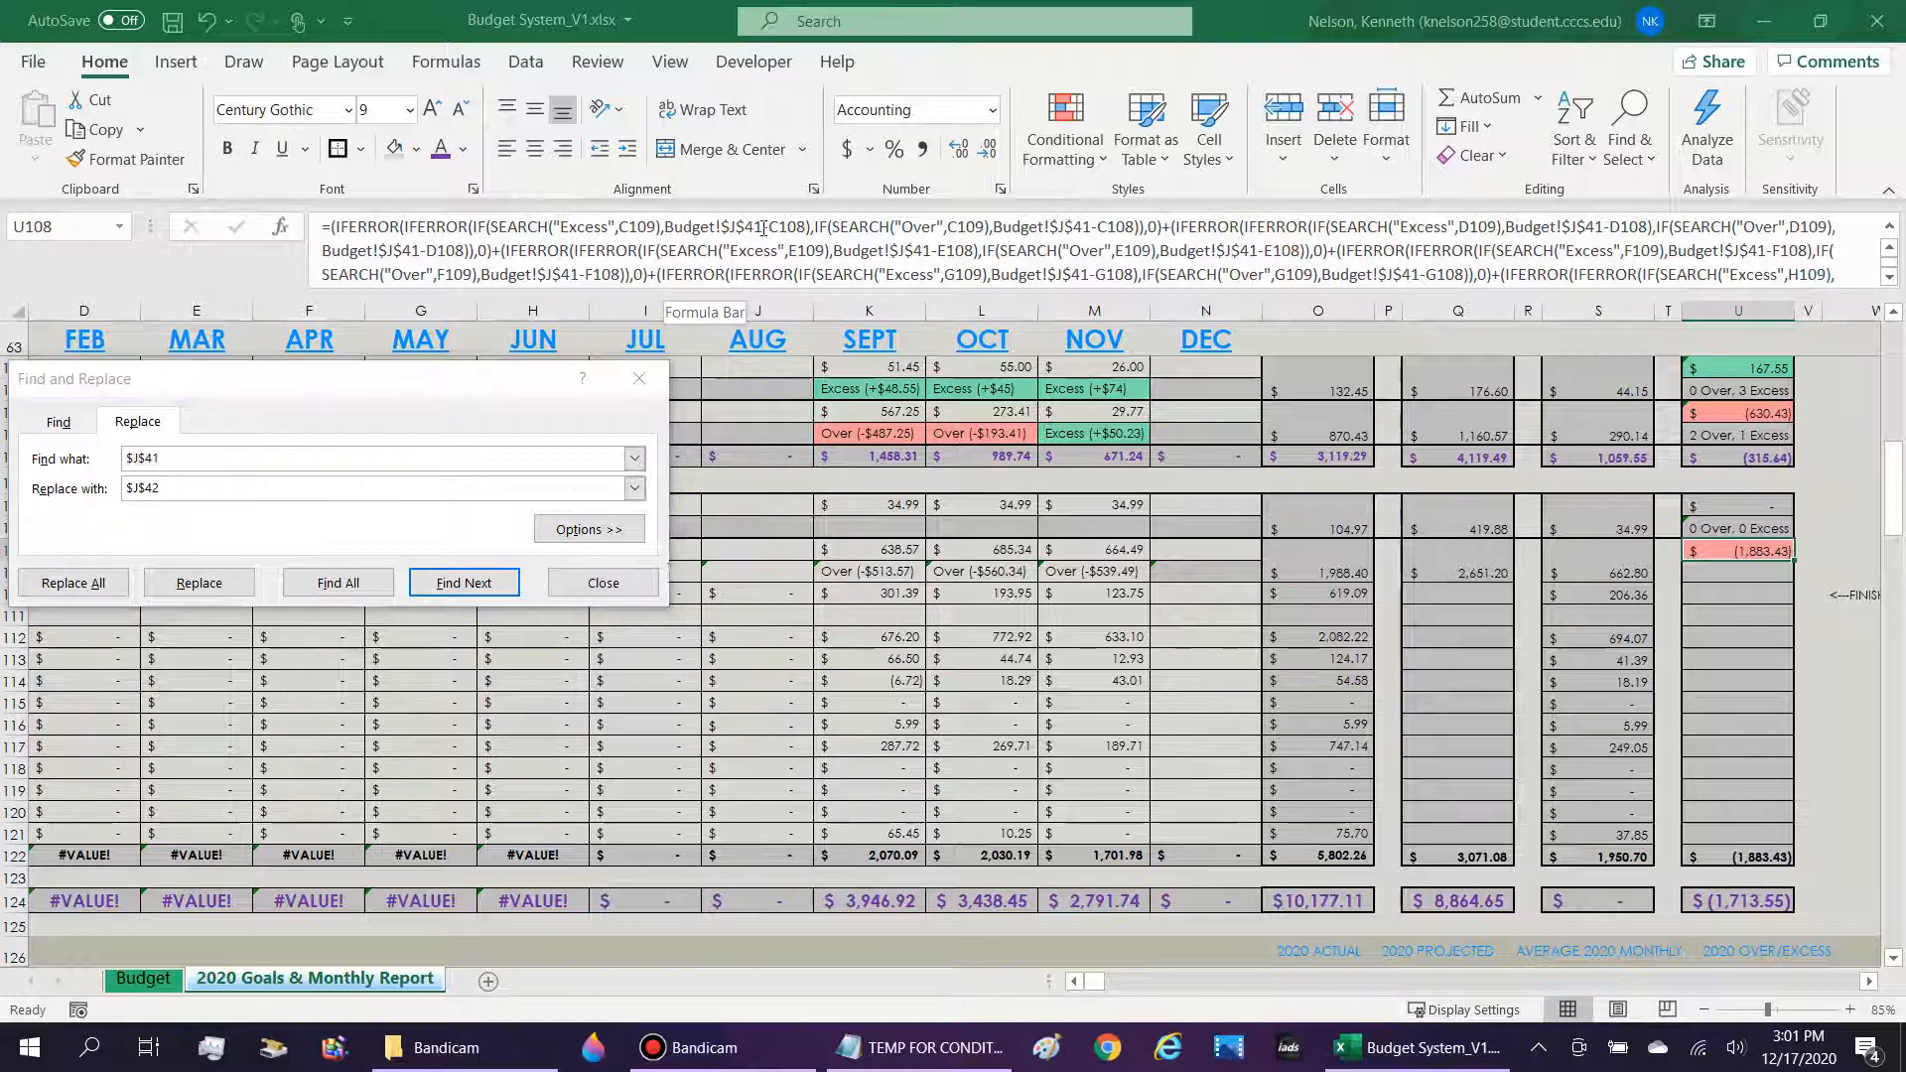
pyautogui.click(219, 486)
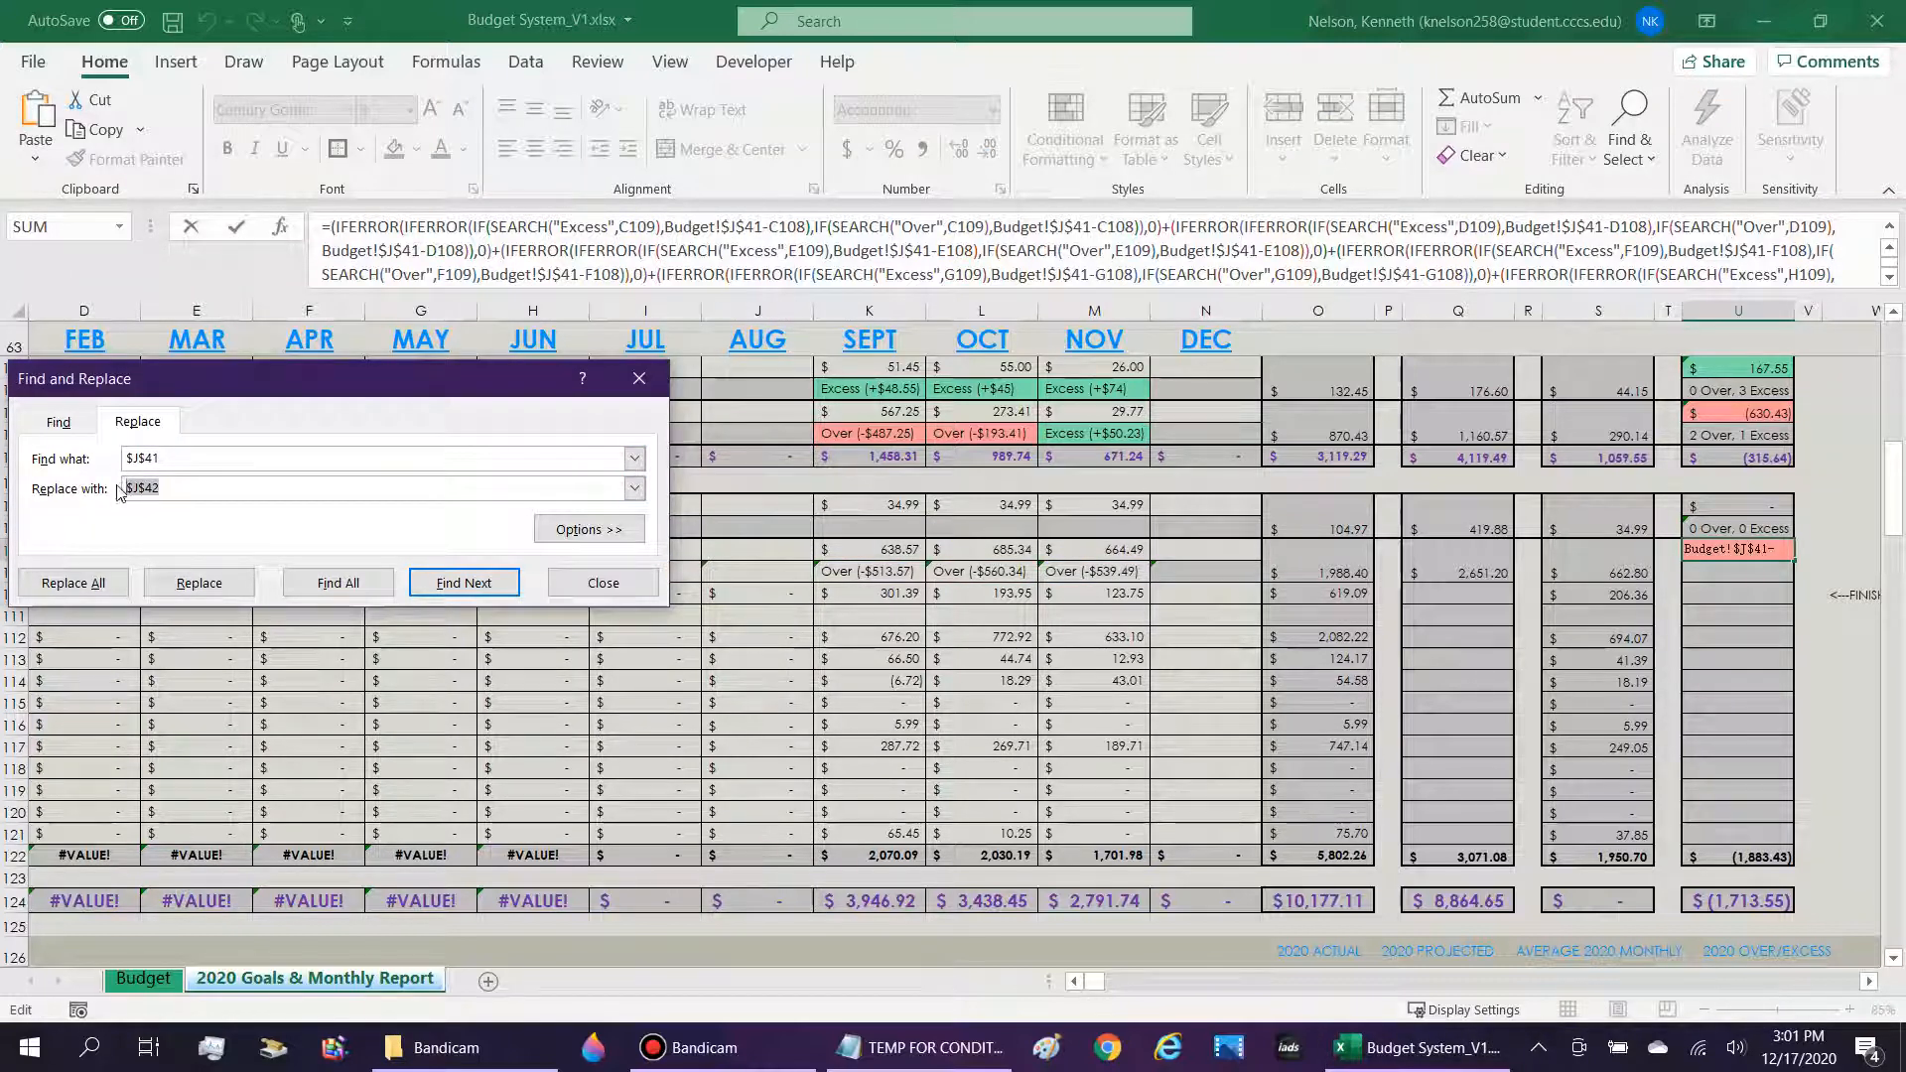
pyautogui.click(199, 582)
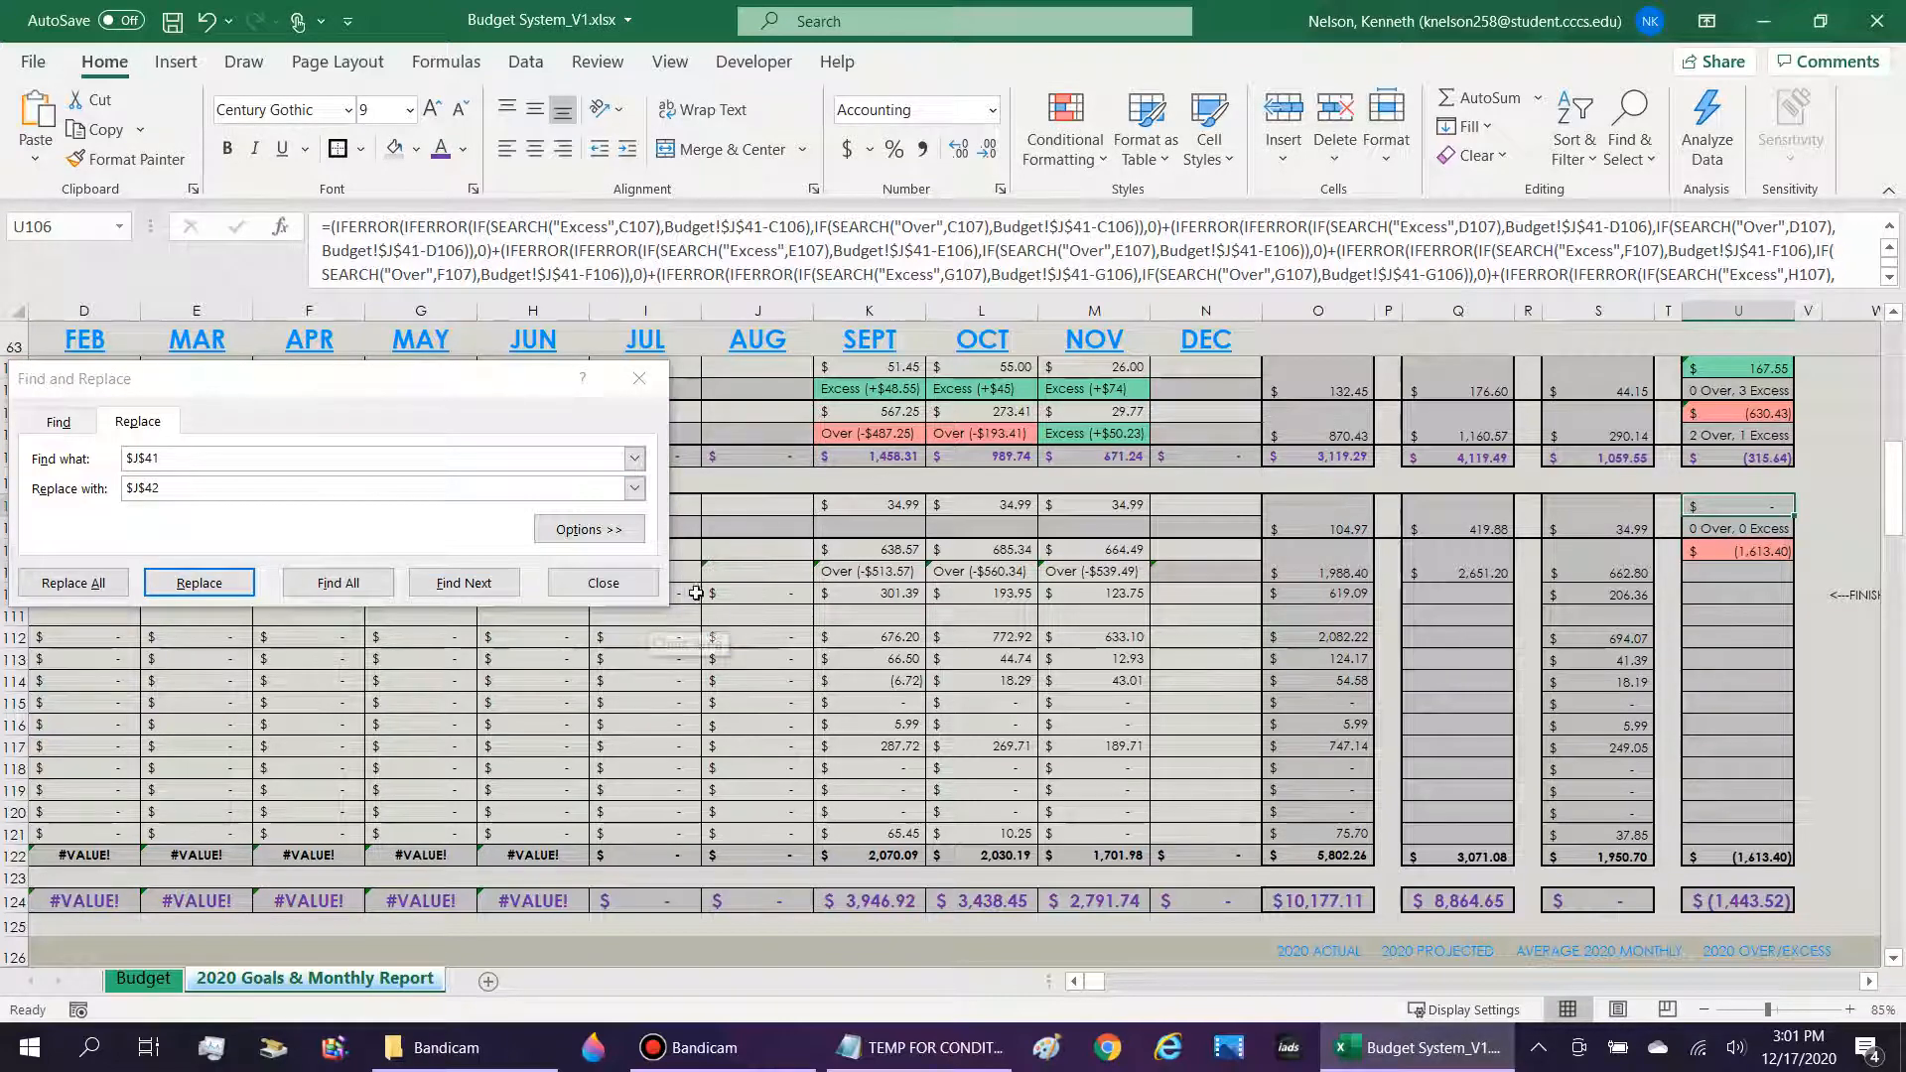
pyautogui.click(603, 583)
# Compare the Budget sheet references in the Over/Excess formulas of U106 and U108.
pyautogui.press('Up')
pyautogui.press('Up')
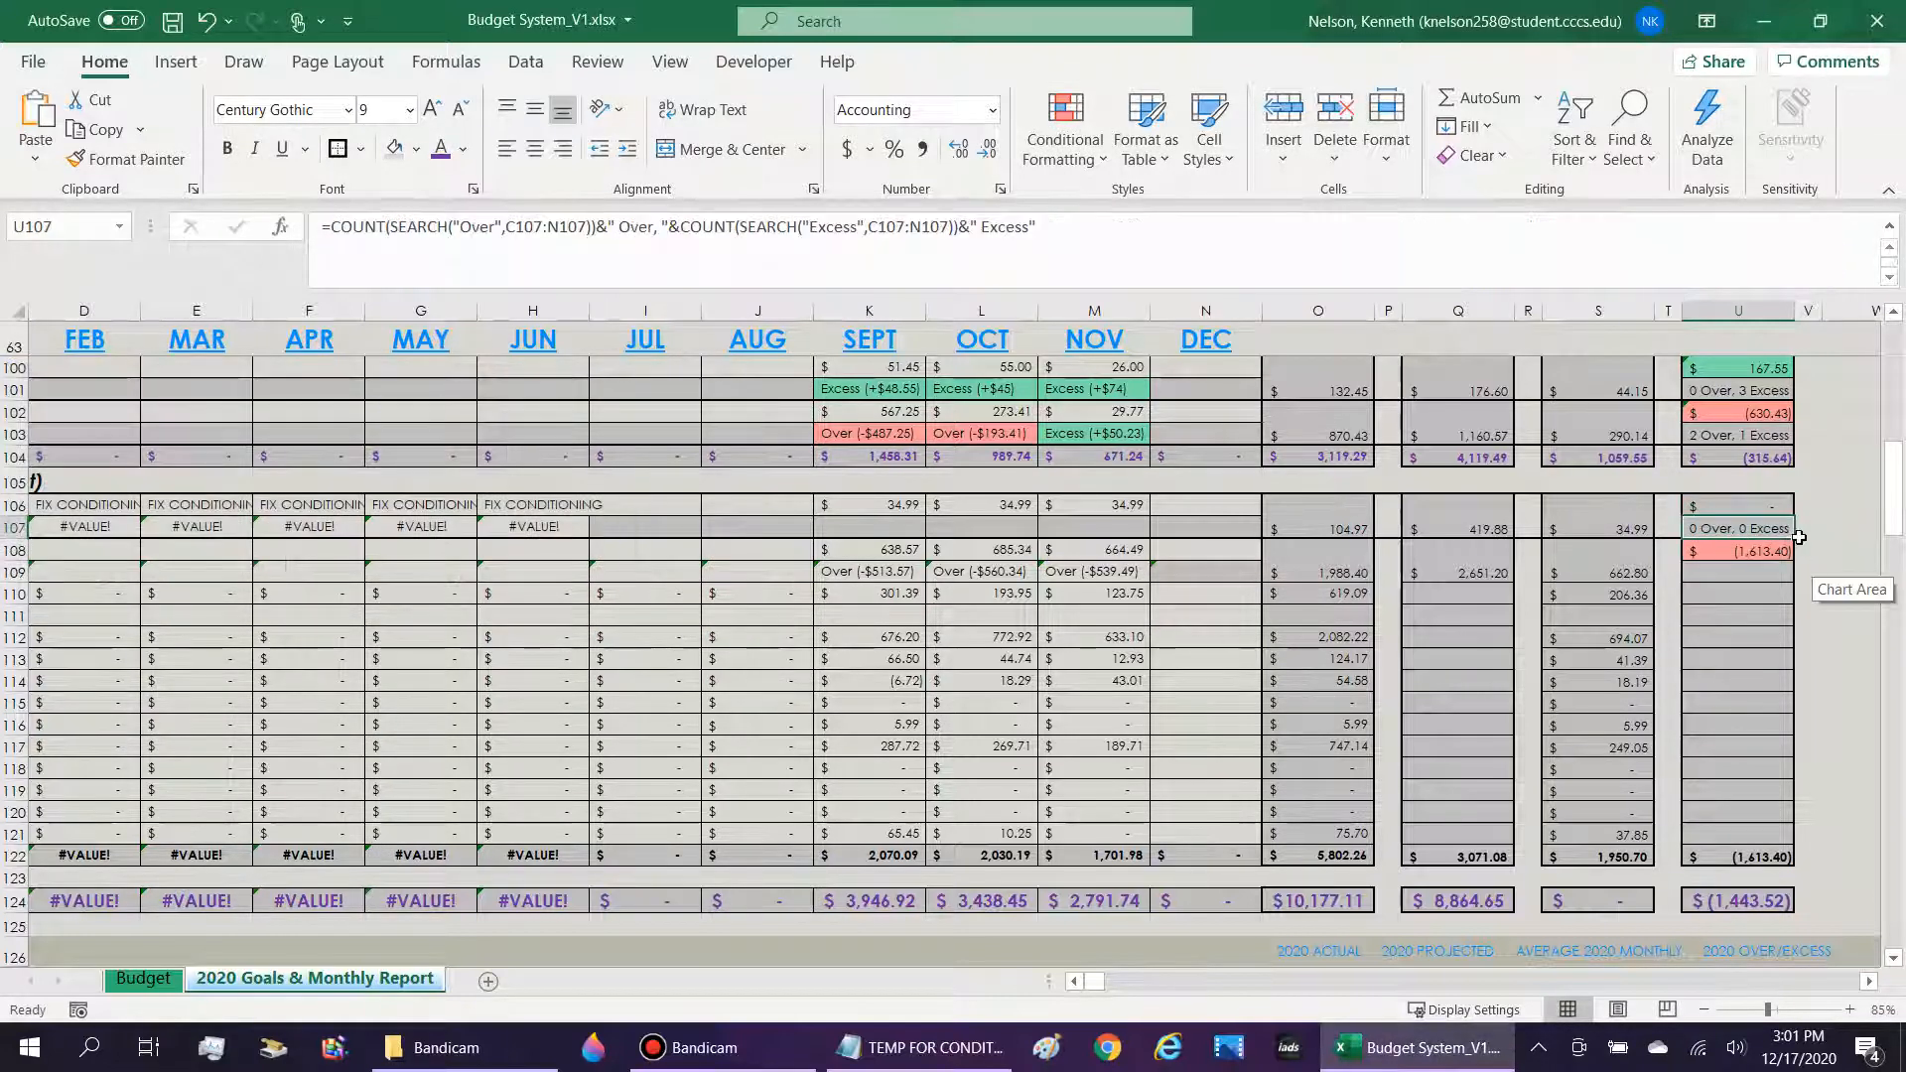
pyautogui.click(1112, 227)
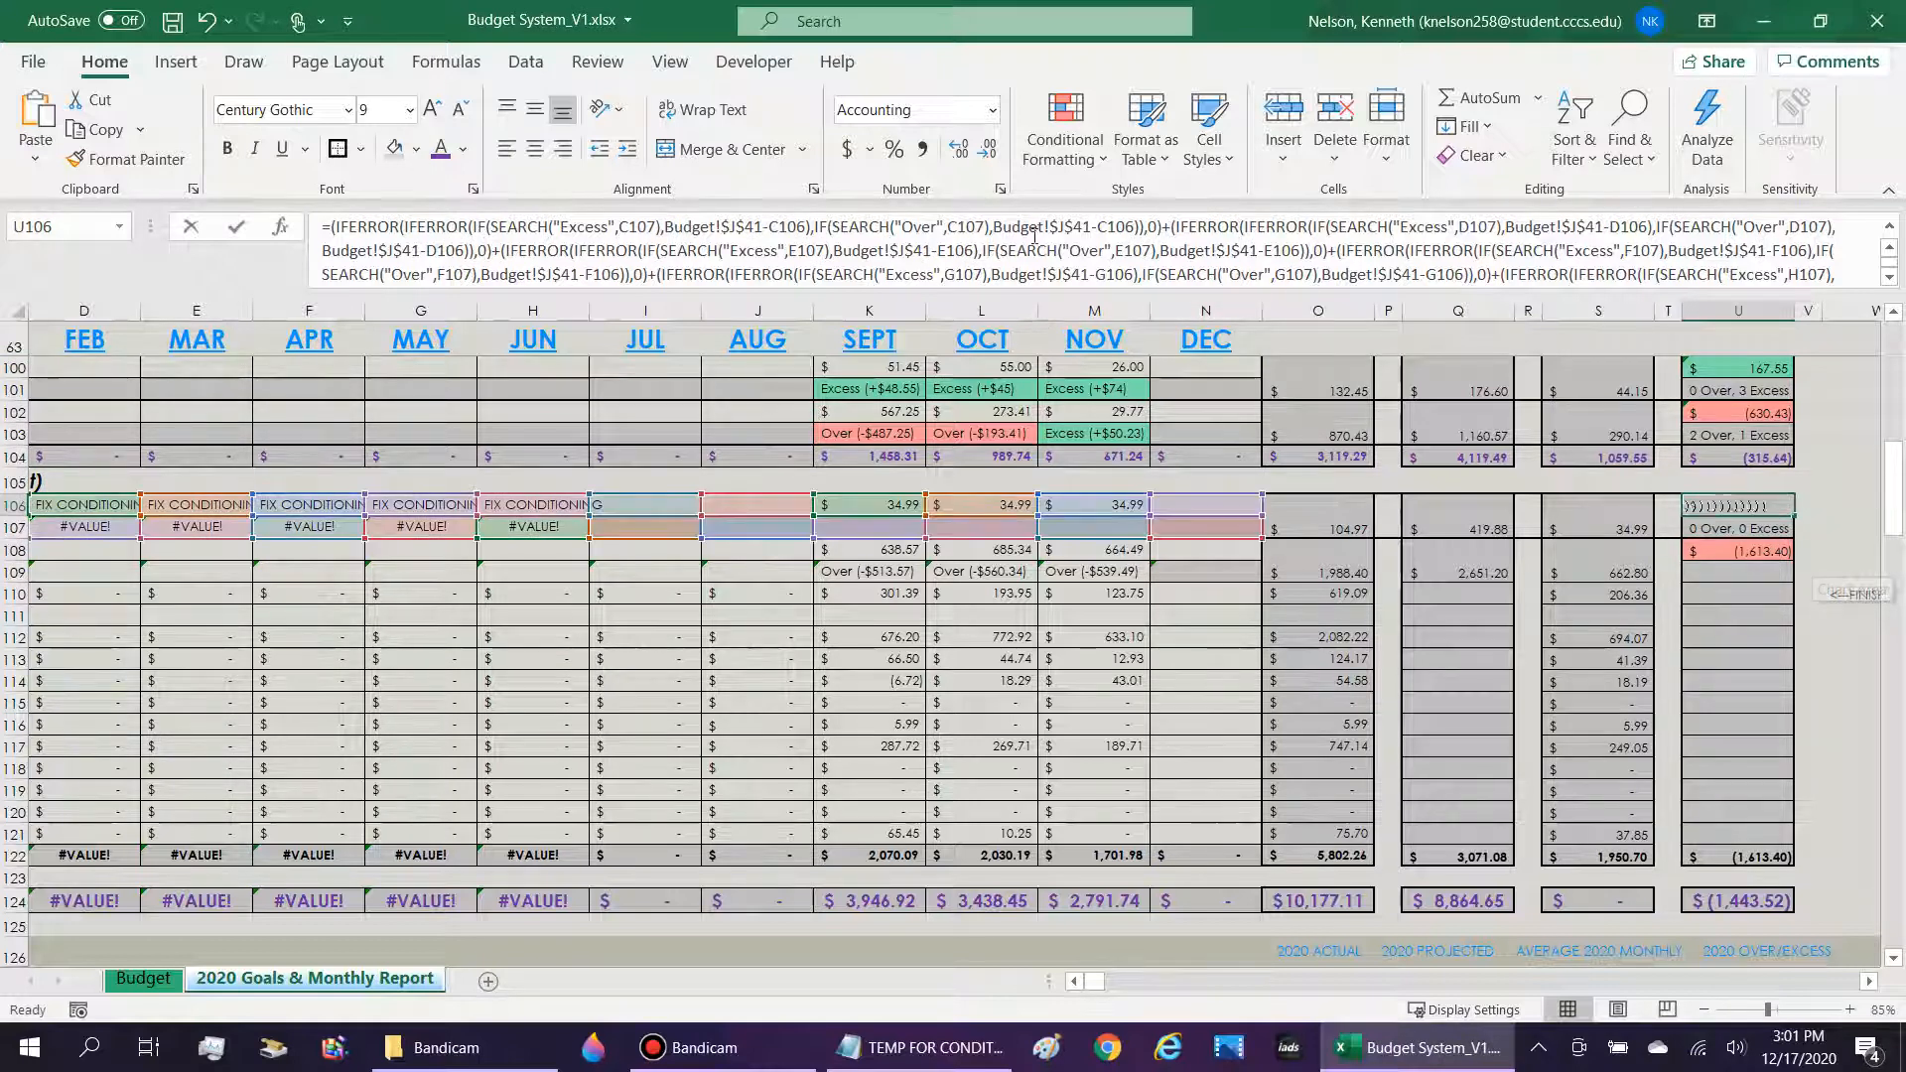
pyautogui.moveTo(1090, 226); pyautogui.dragTo(993, 226)
pyautogui.press('Return')
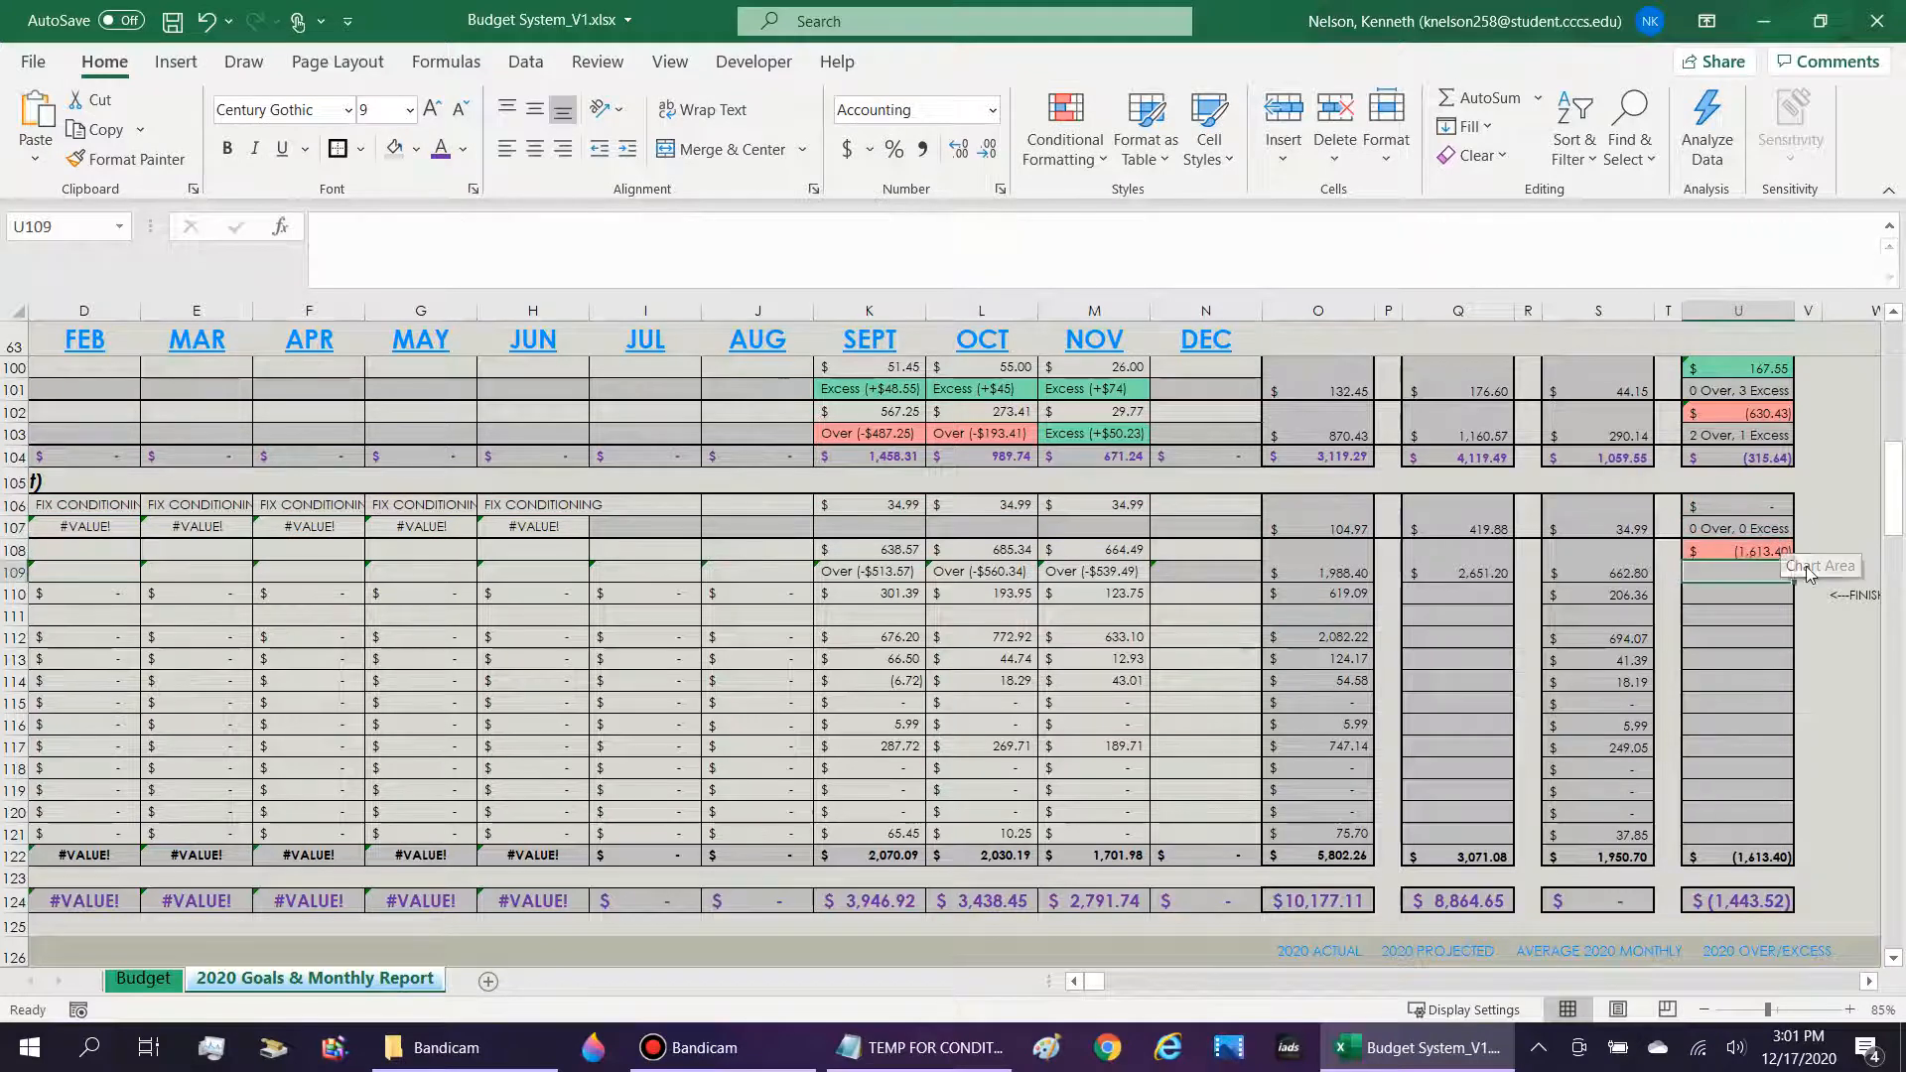
pyautogui.press('Down')
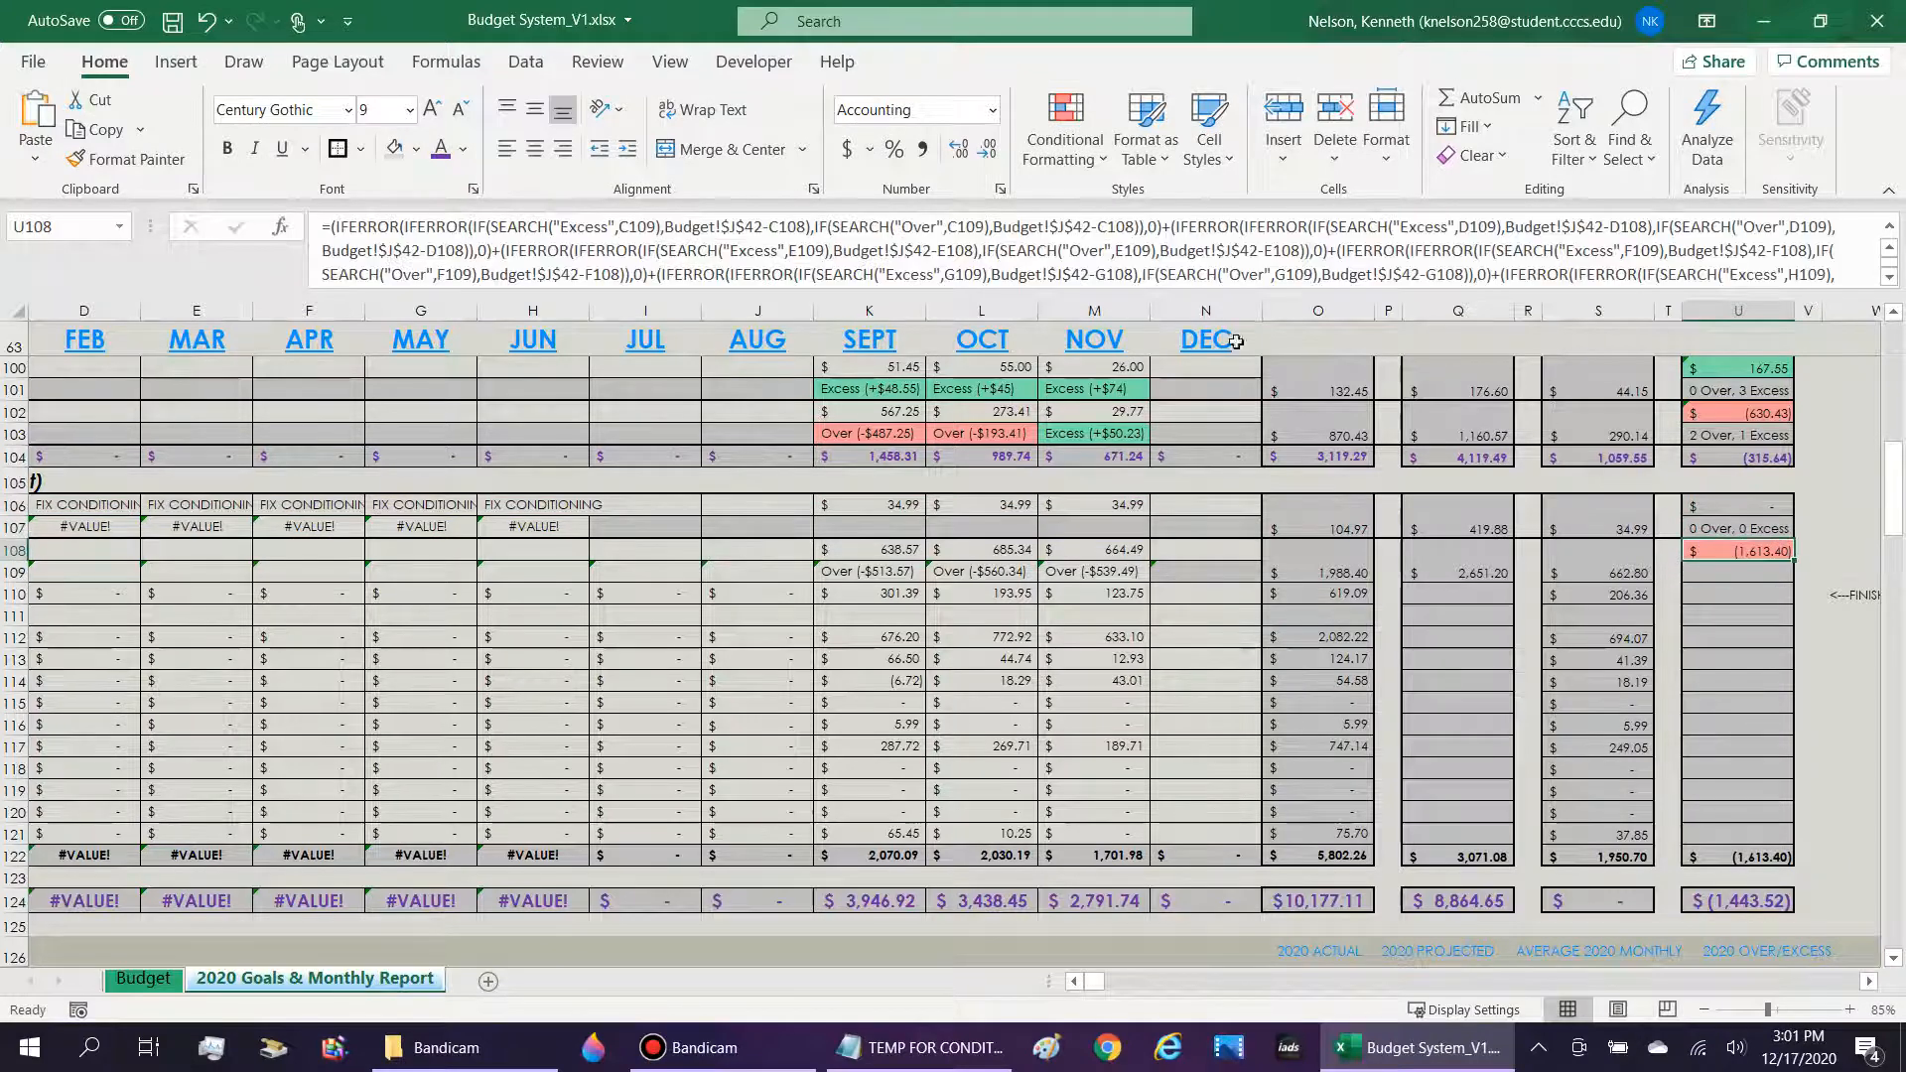
pyautogui.click(777, 230)
pyautogui.press('Return')
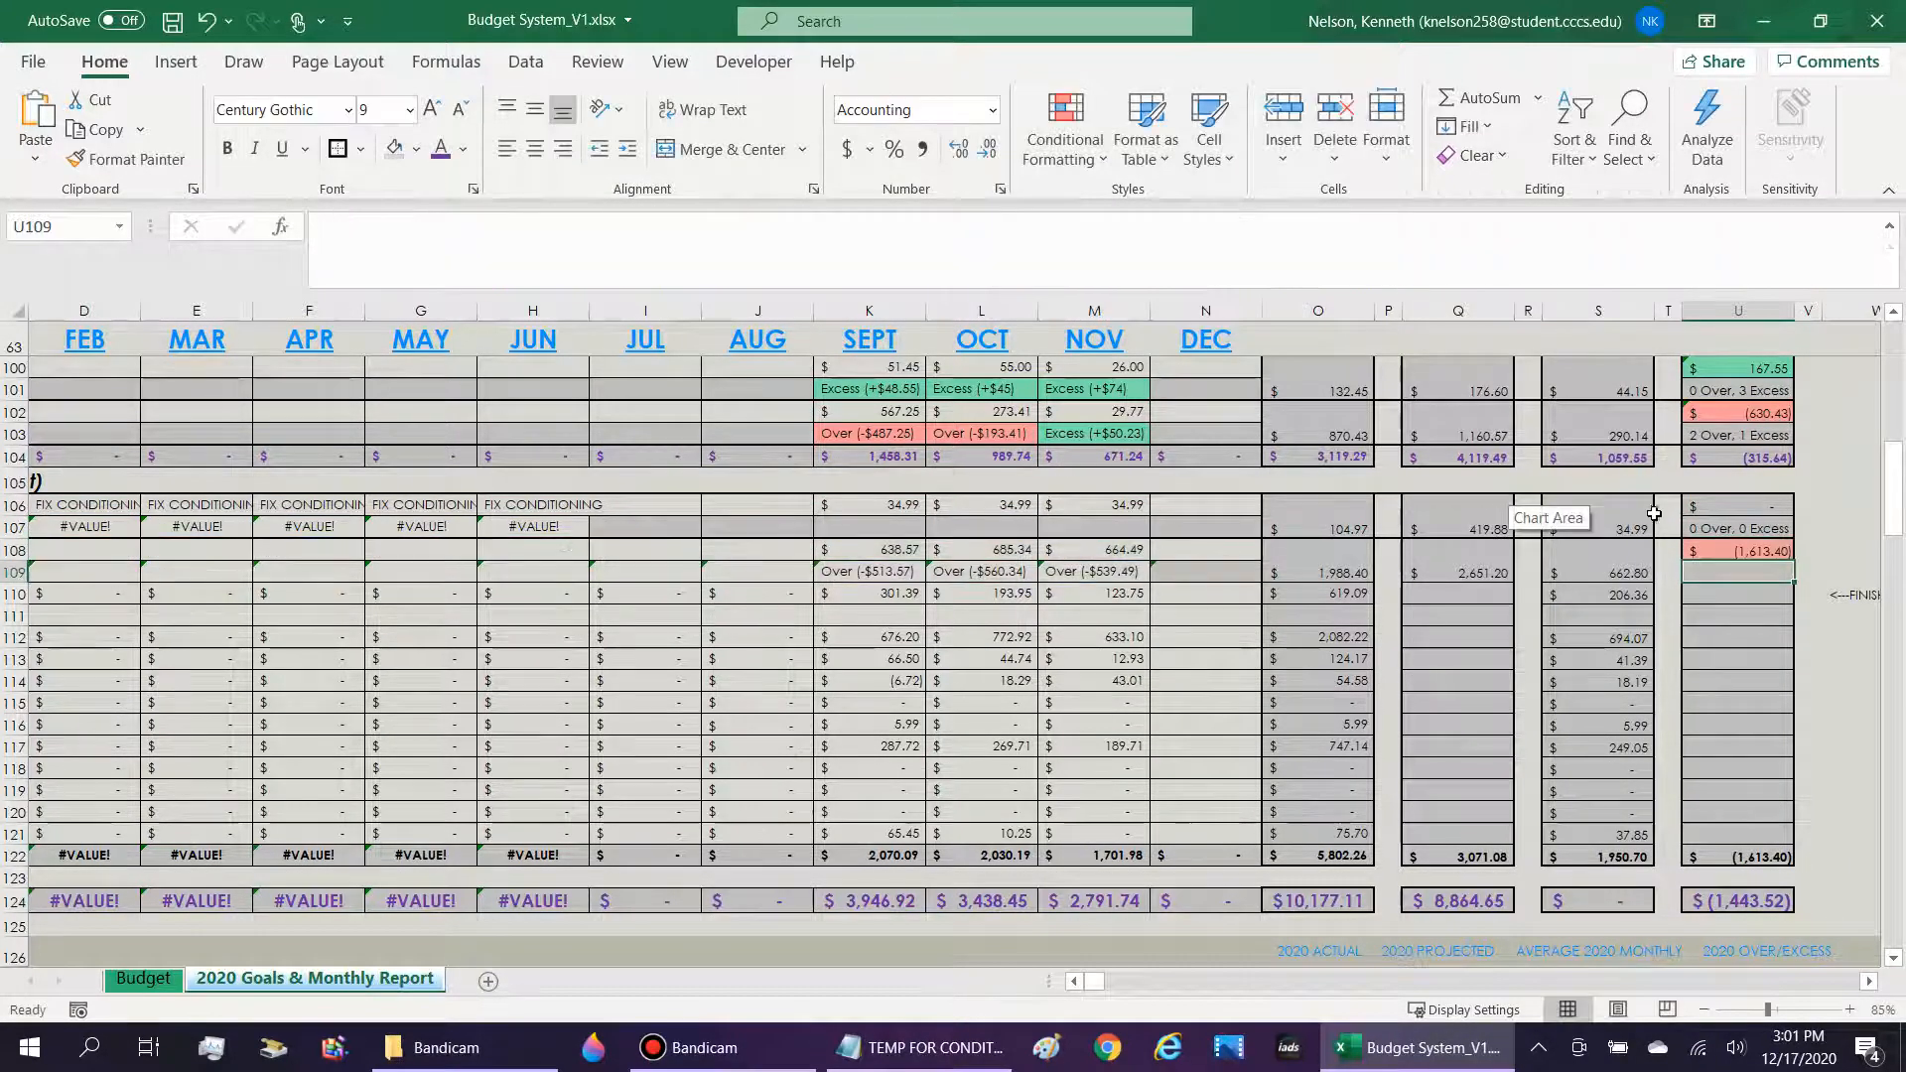
# Start a formula-based conditional formatting rule for U108 with the condition =$U$108>0.
pyautogui.press('Up')
pyautogui.press('Up')
pyautogui.press('Down')
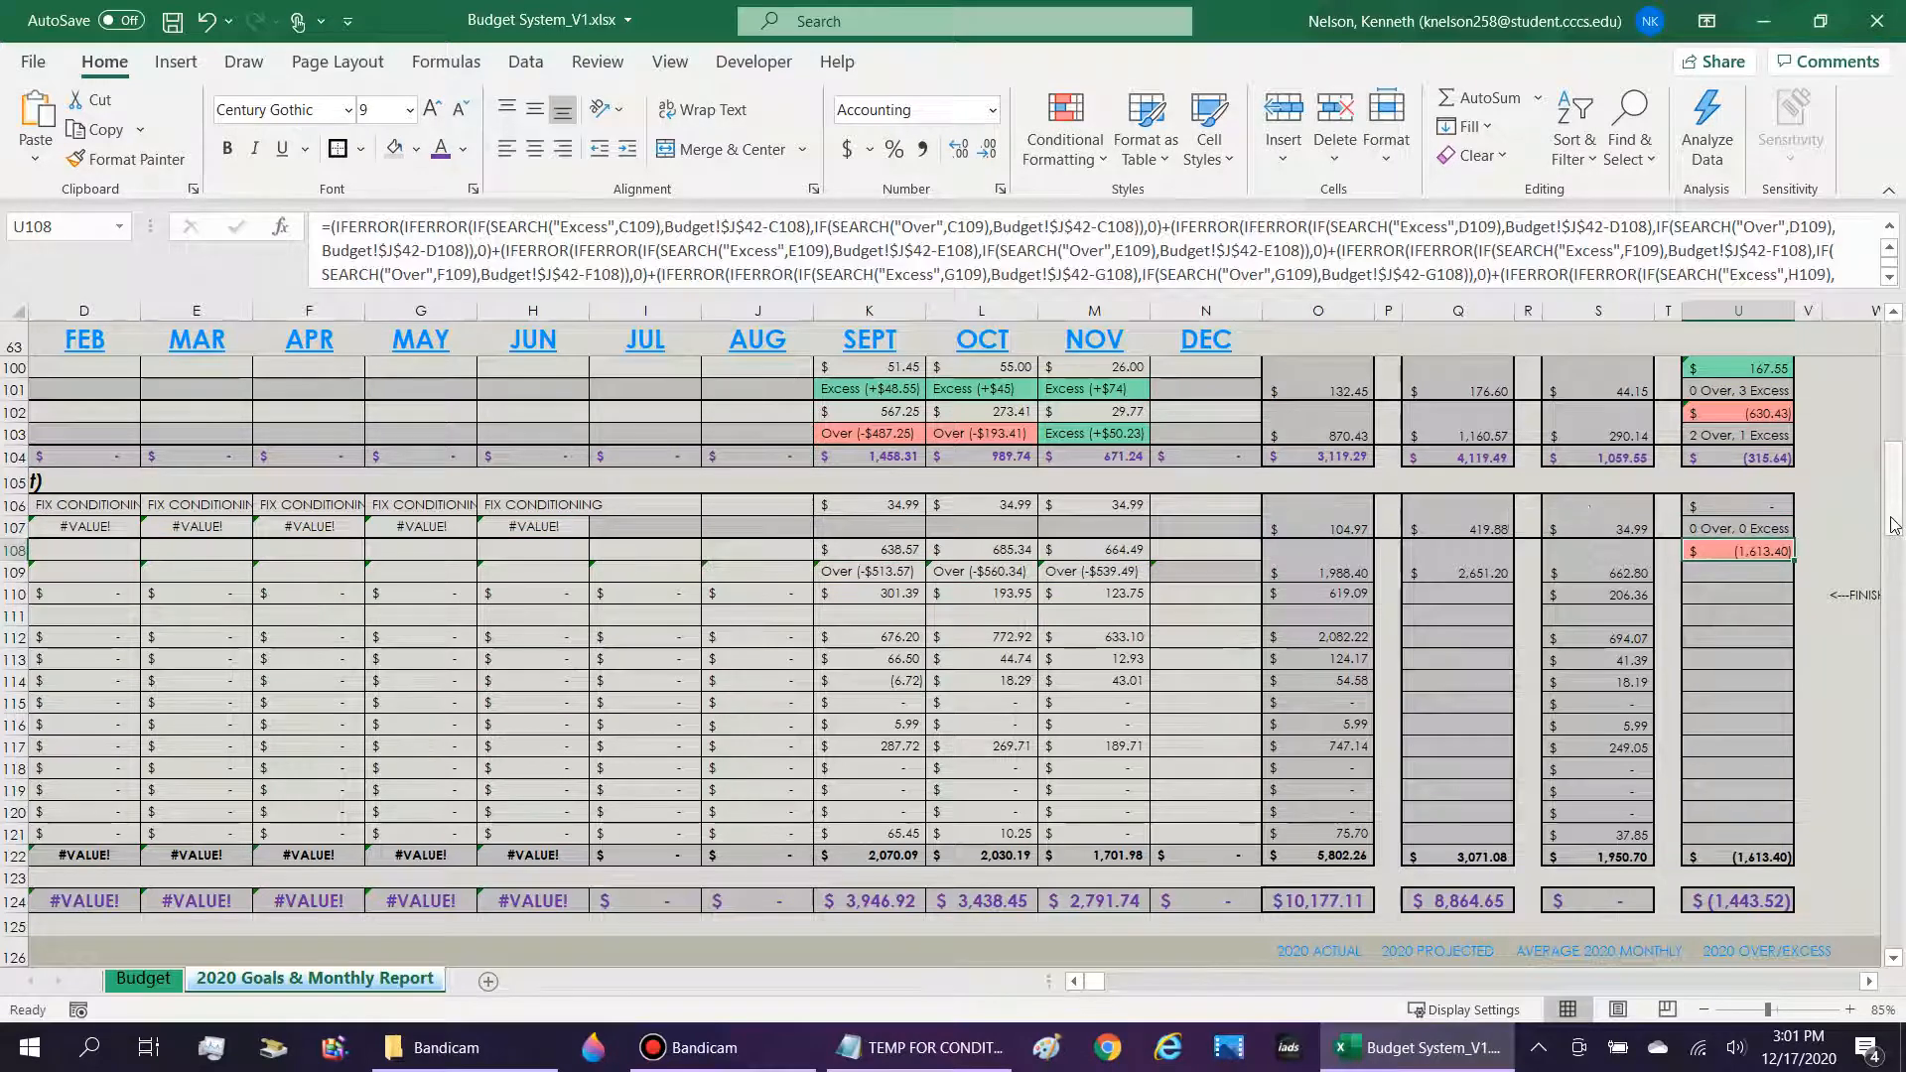
pyautogui.click(1102, 166)
pyautogui.moveTo(1134, 224)
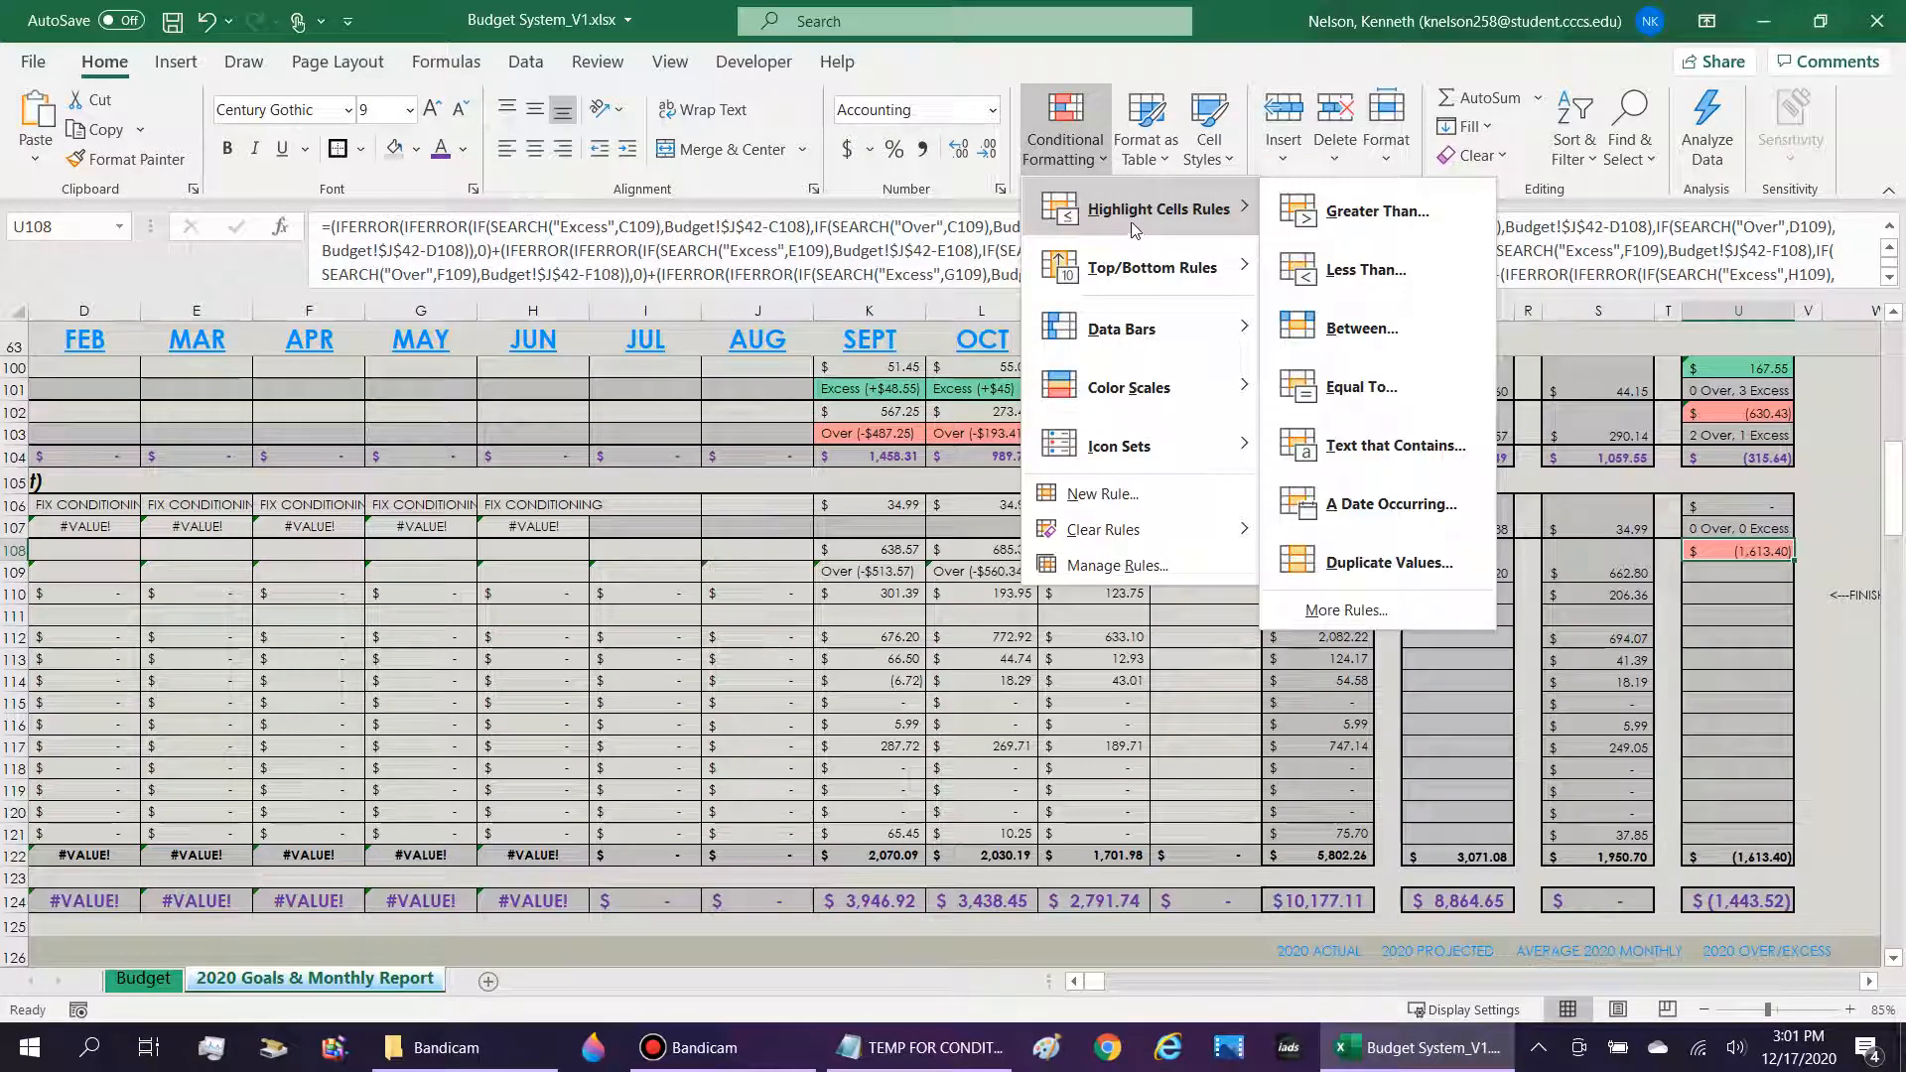
pyautogui.click(1101, 493)
pyautogui.click(443, 395)
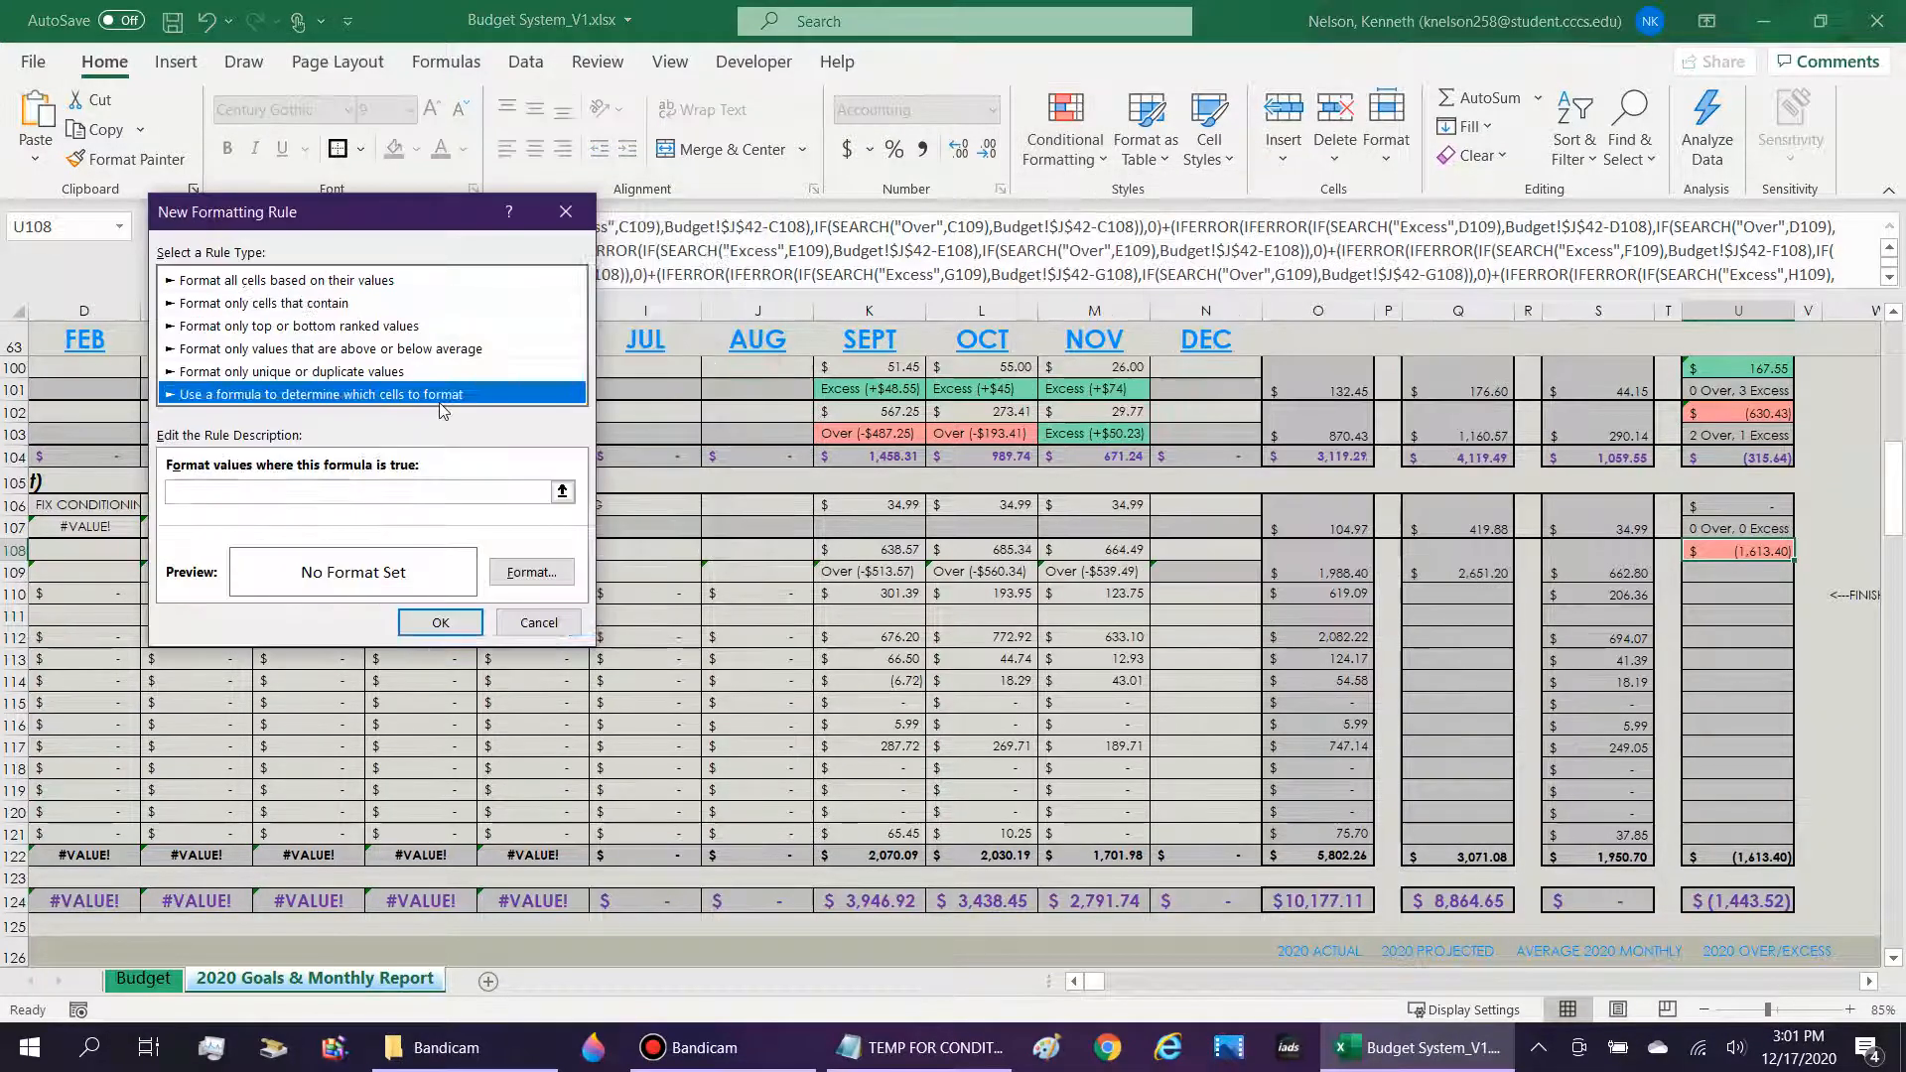
pyautogui.click(344, 494)
pyautogui.write('=')
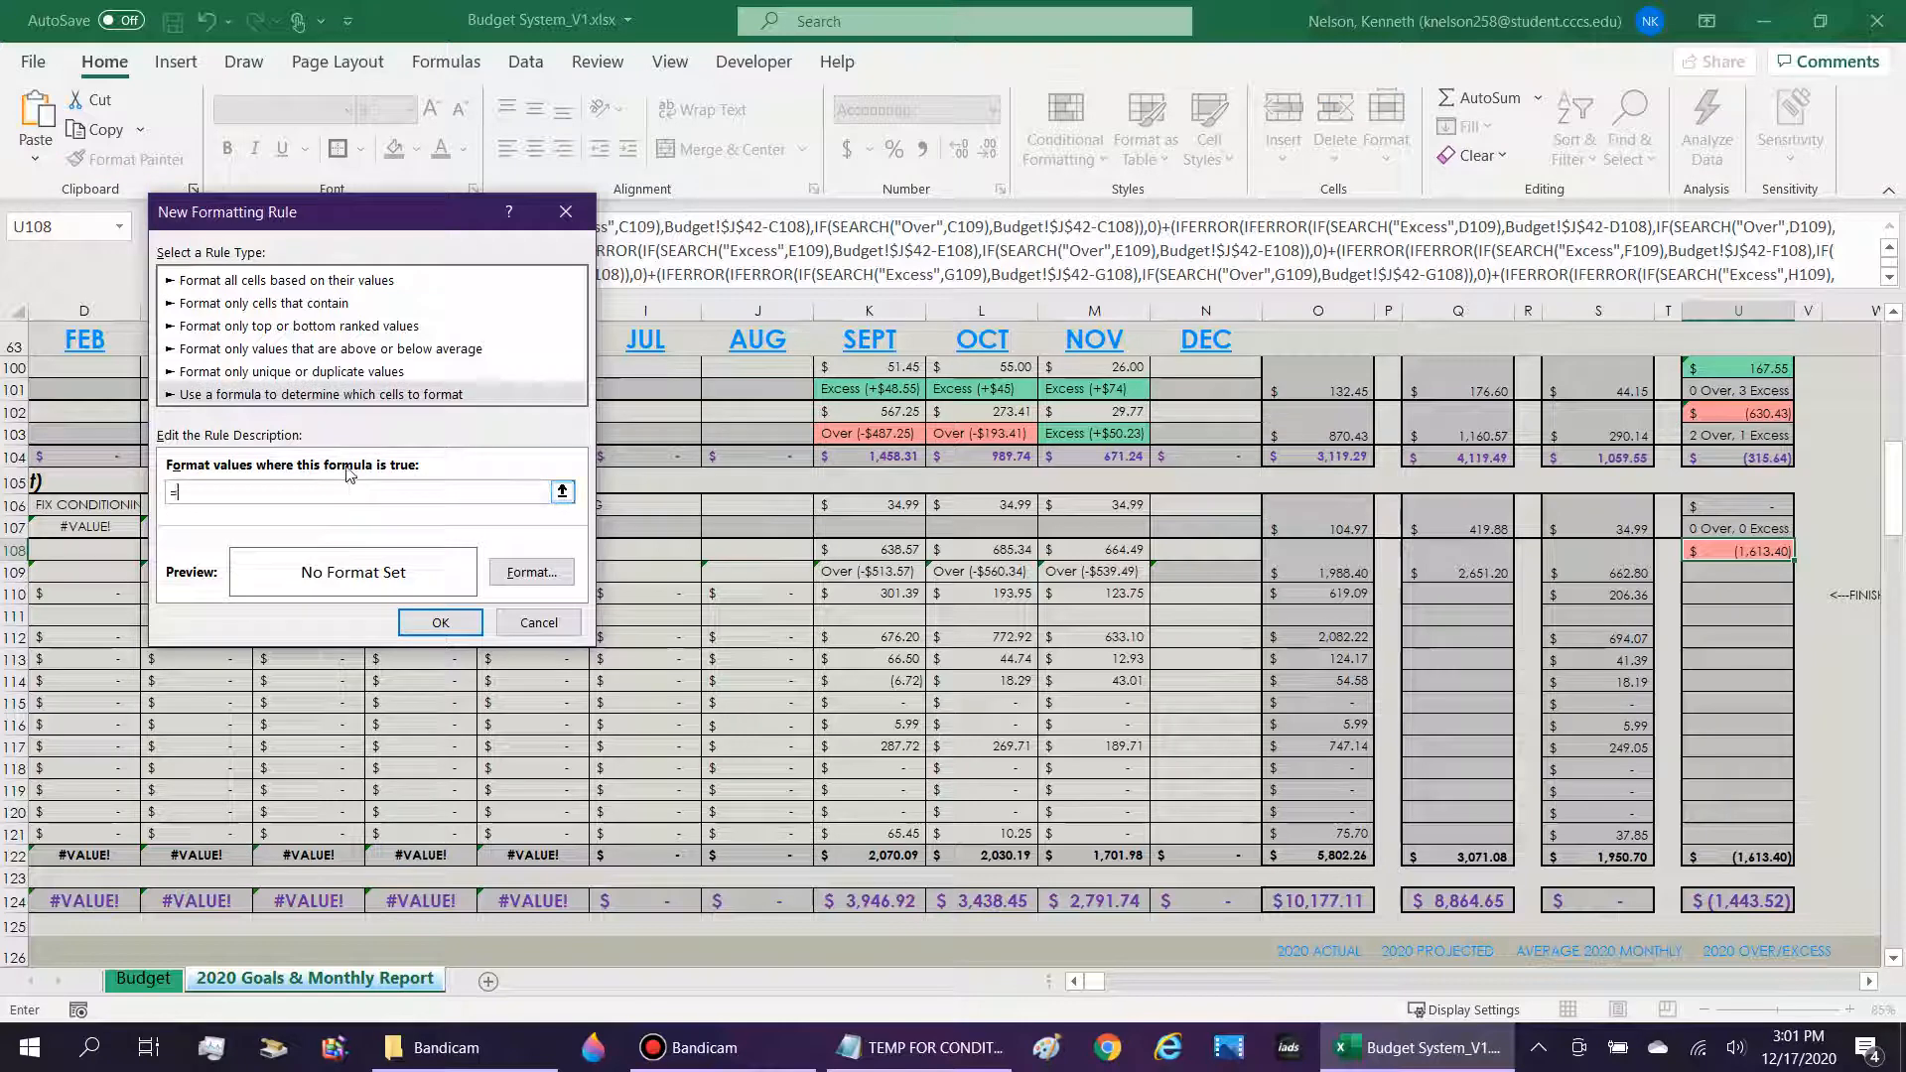
pyautogui.click(1753, 554)
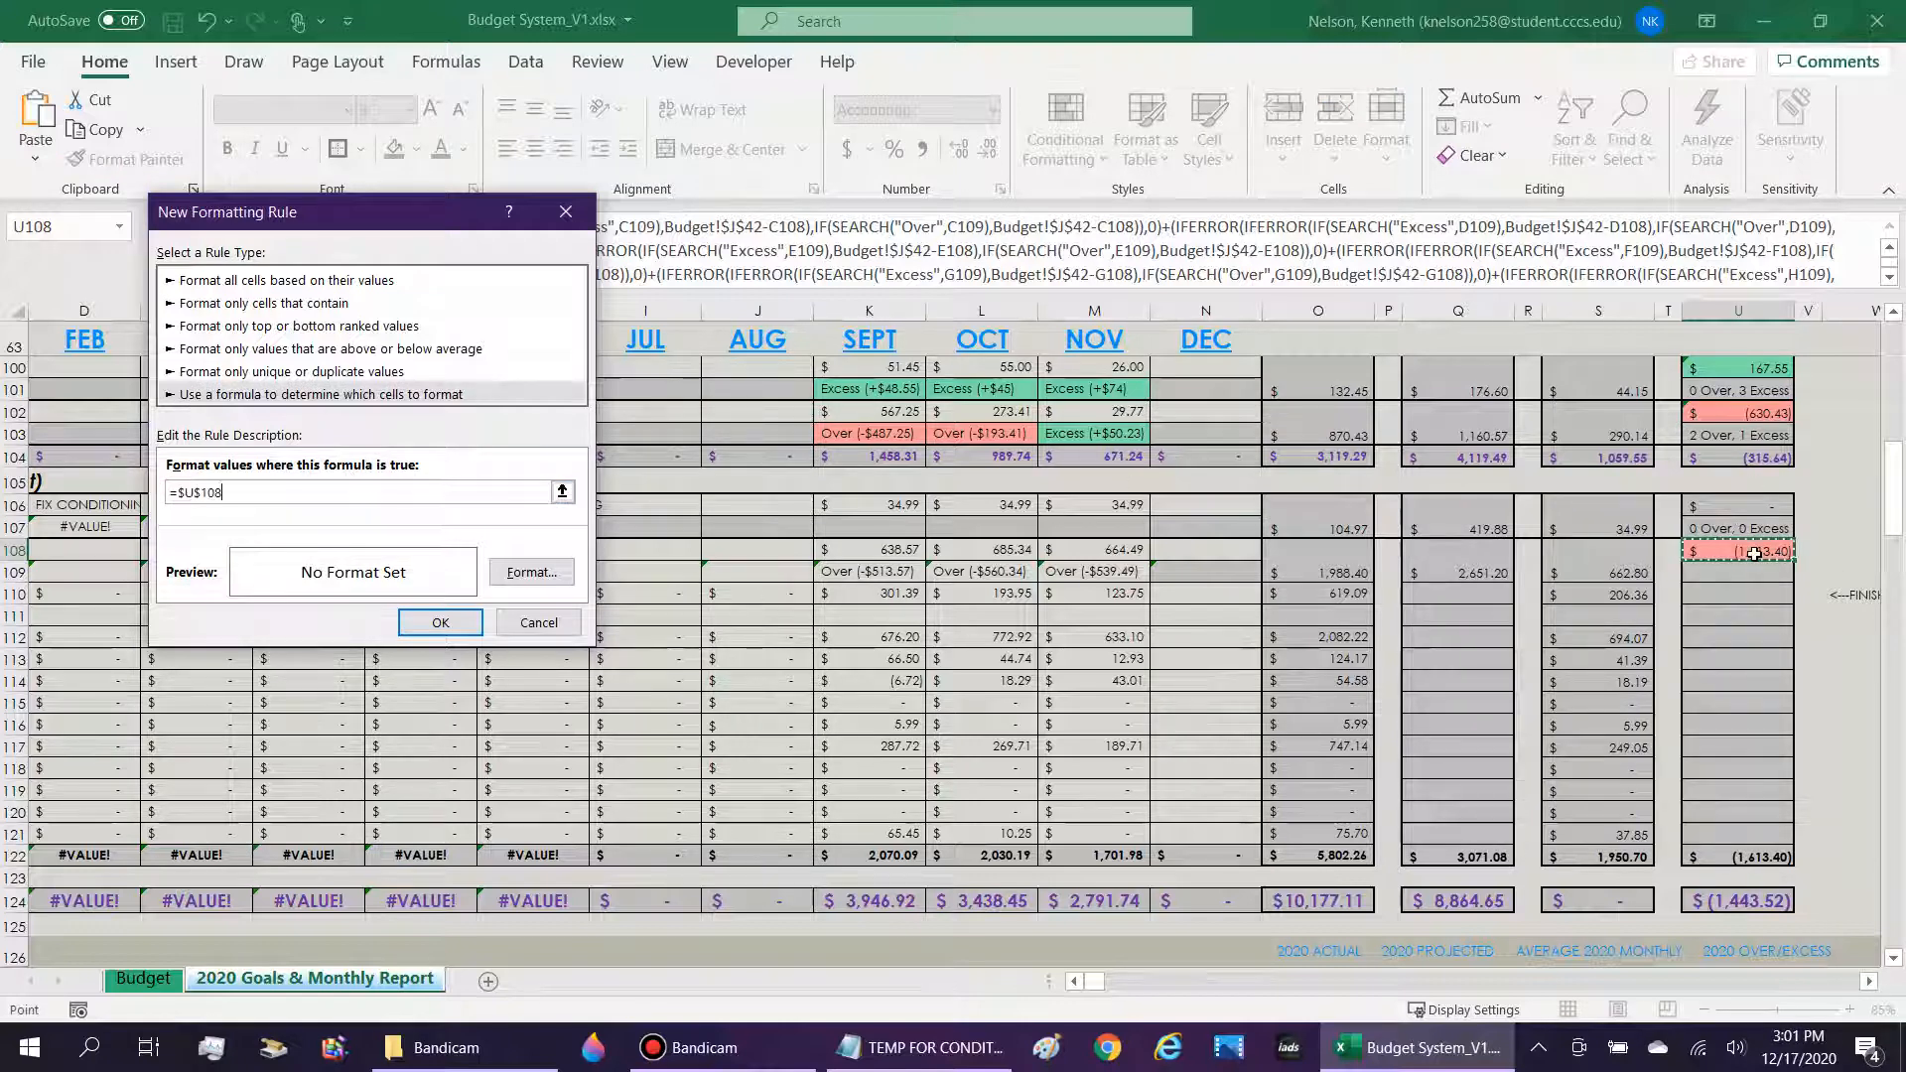
pyautogui.write('>')
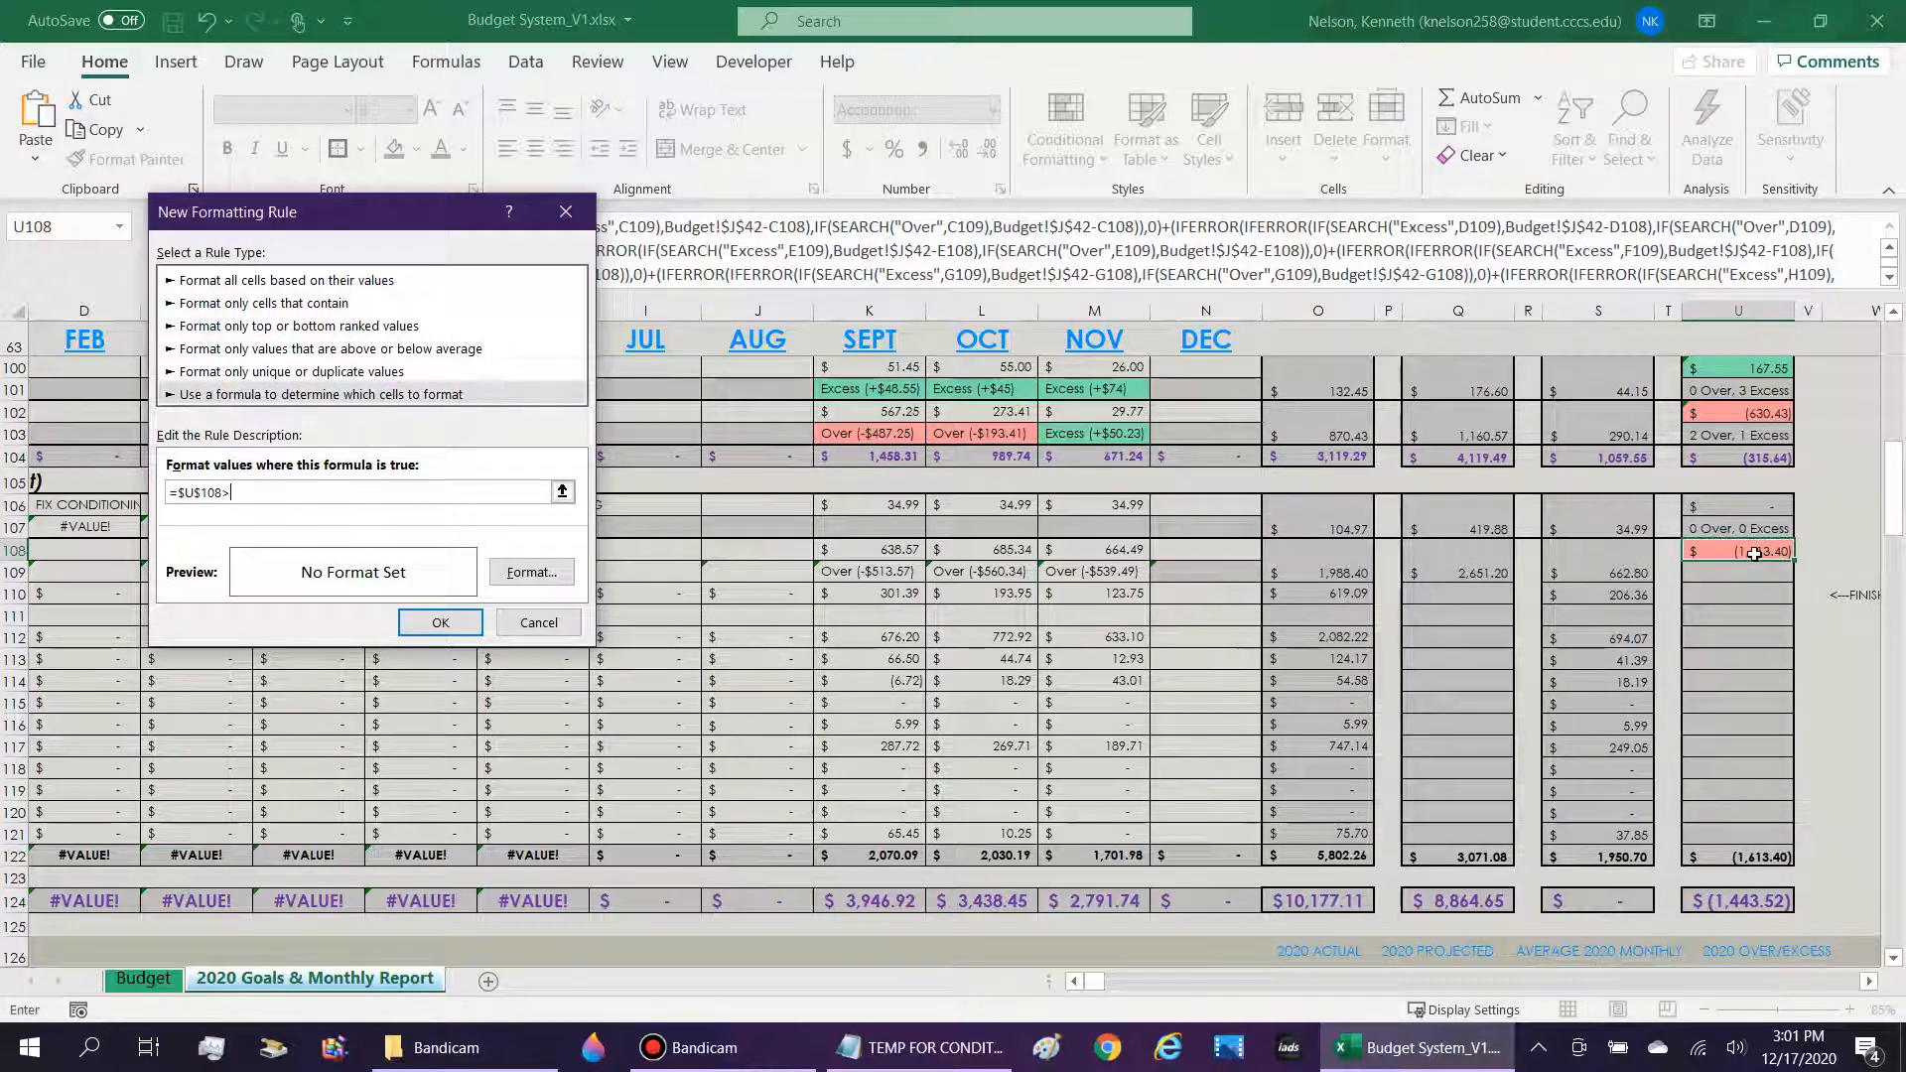
pyautogui.write('0')
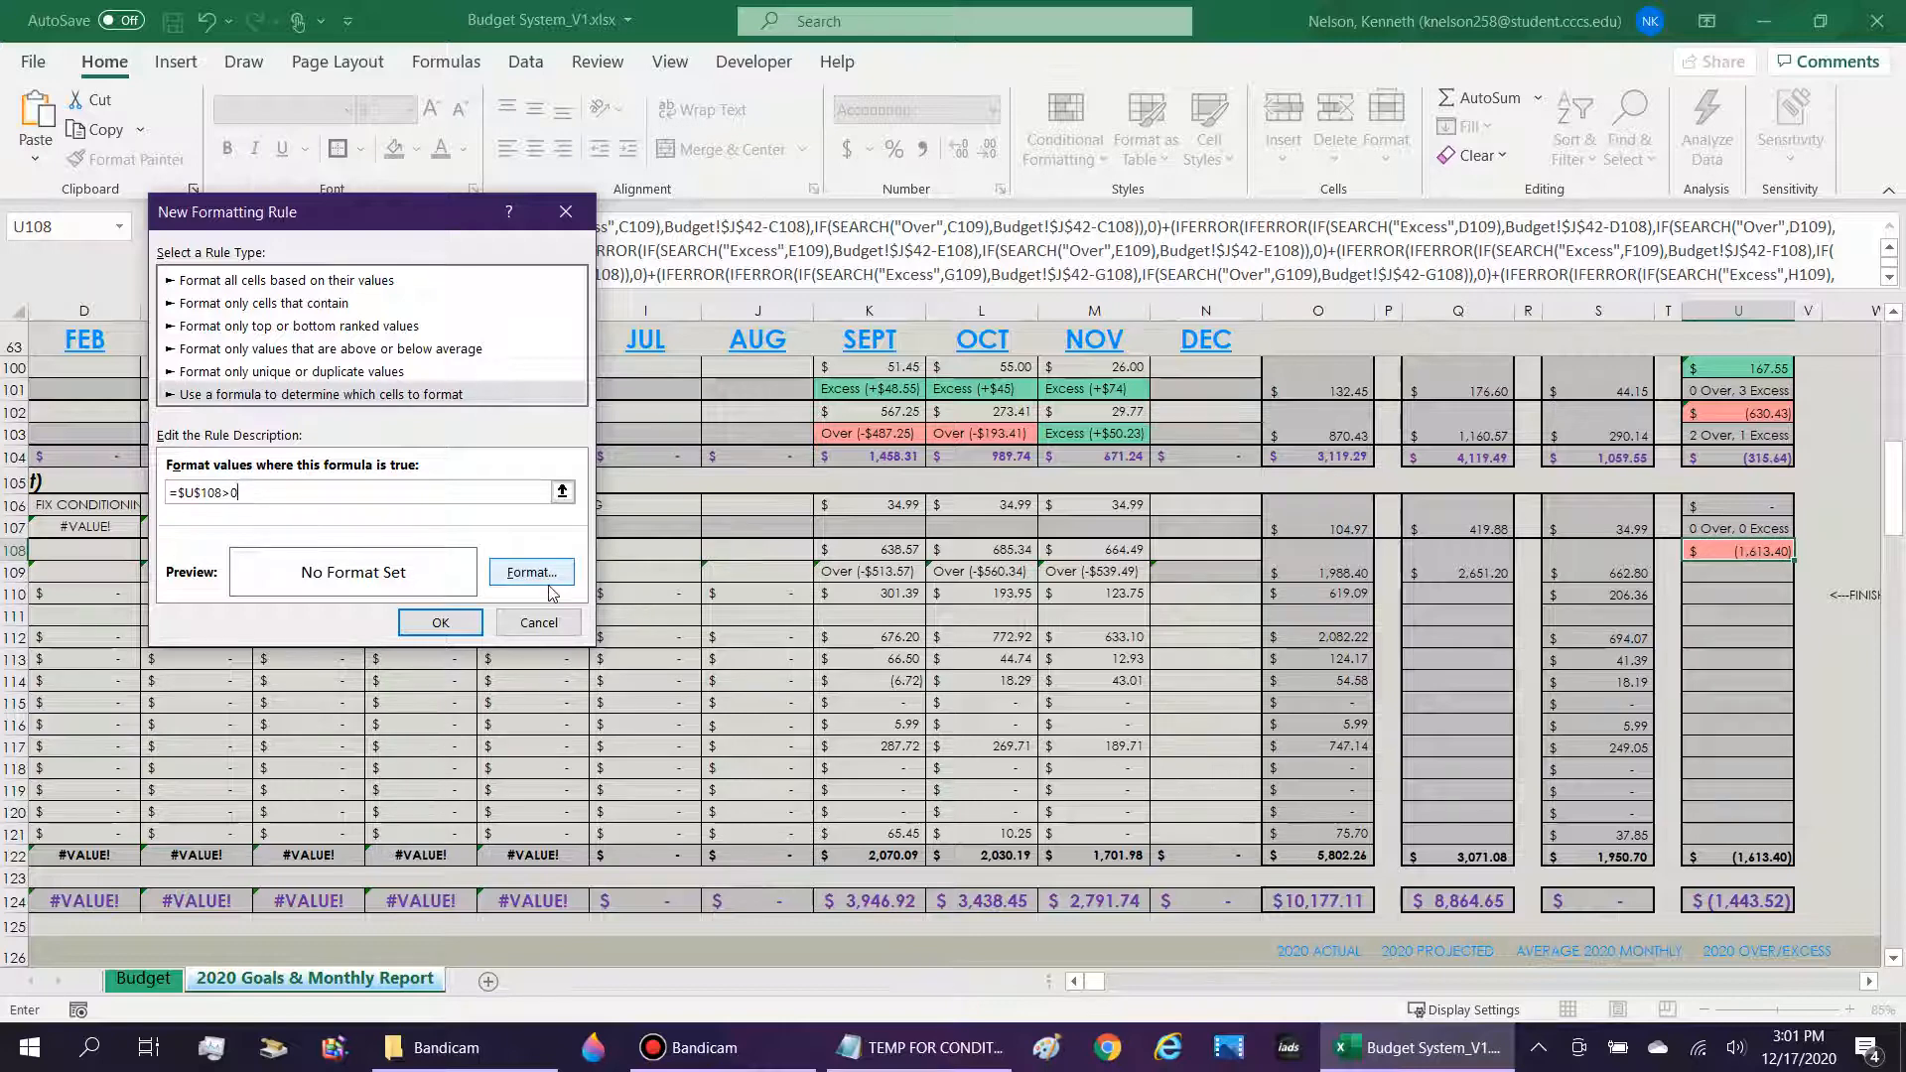
# Give the =$U$108>0 rule a medium green fill and apply it to U108.
pyautogui.click(531, 572)
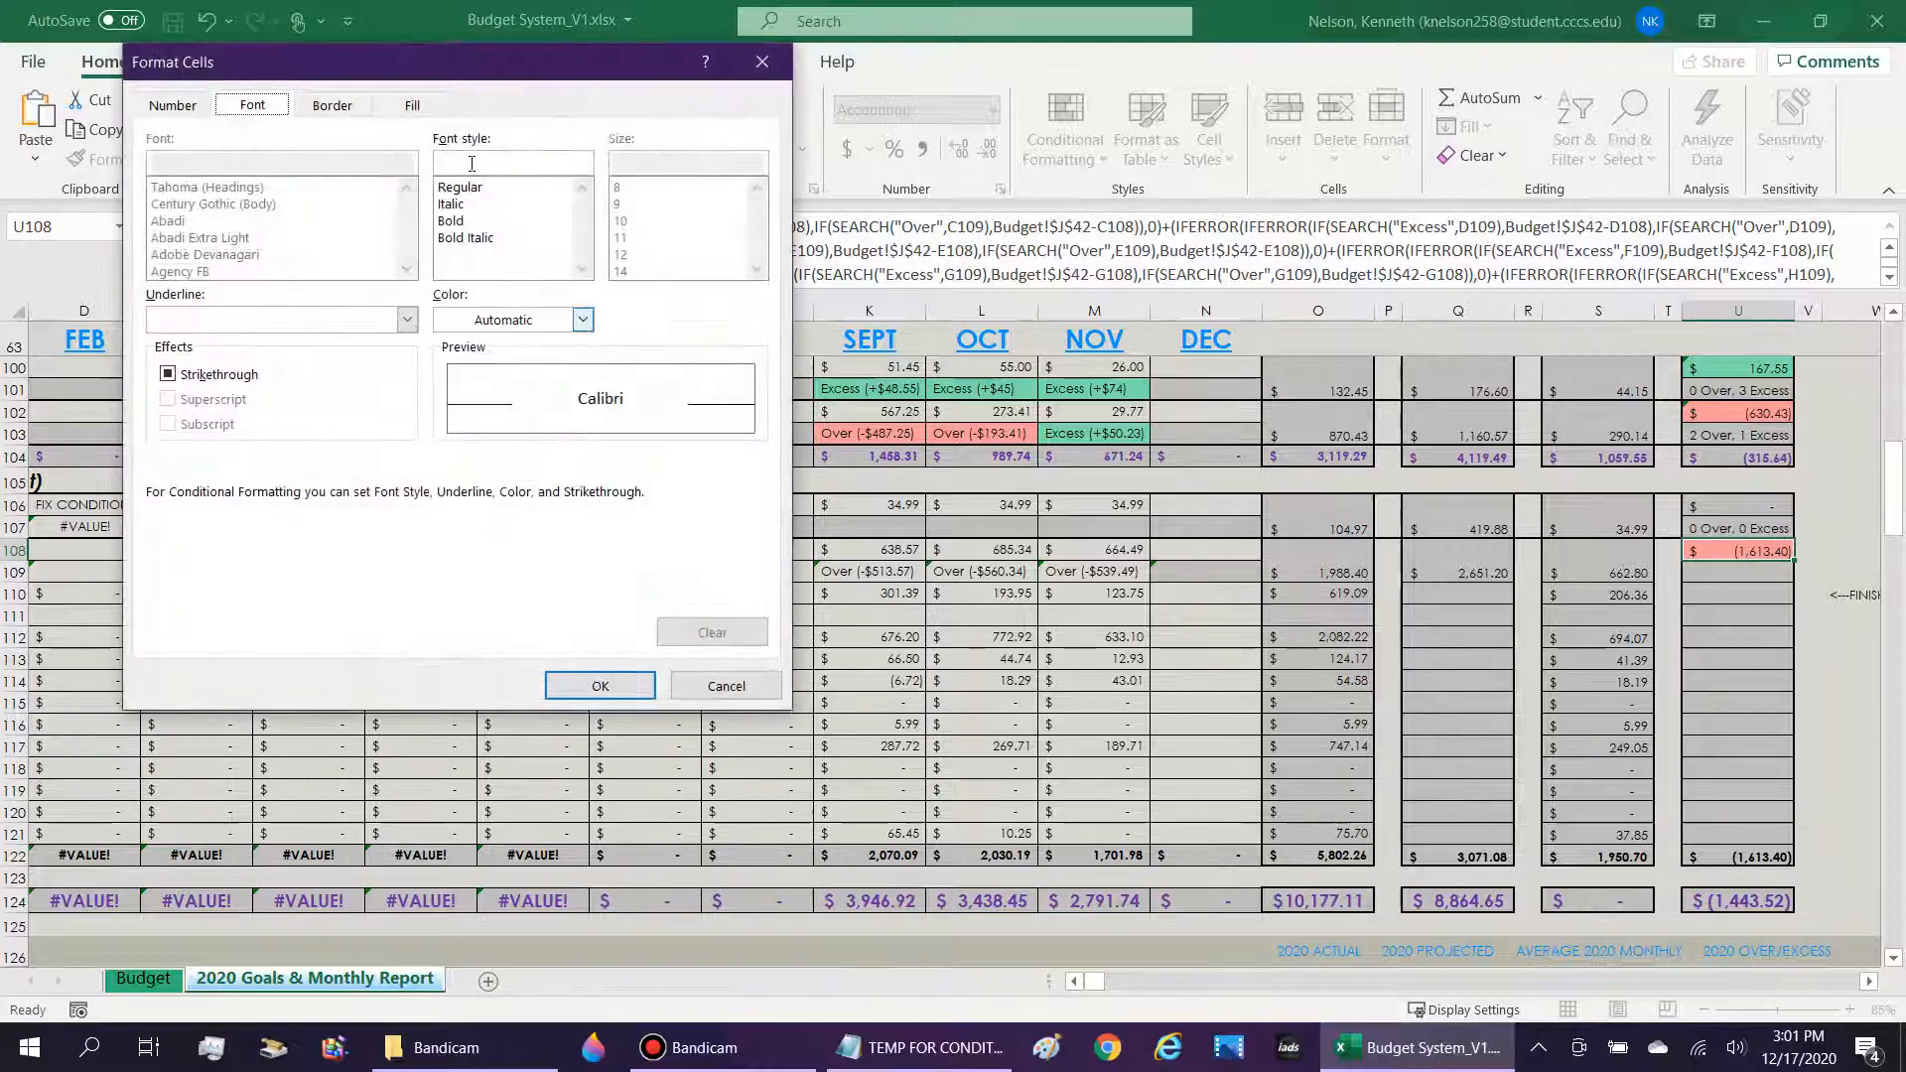
pyautogui.click(415, 105)
pyautogui.click(303, 267)
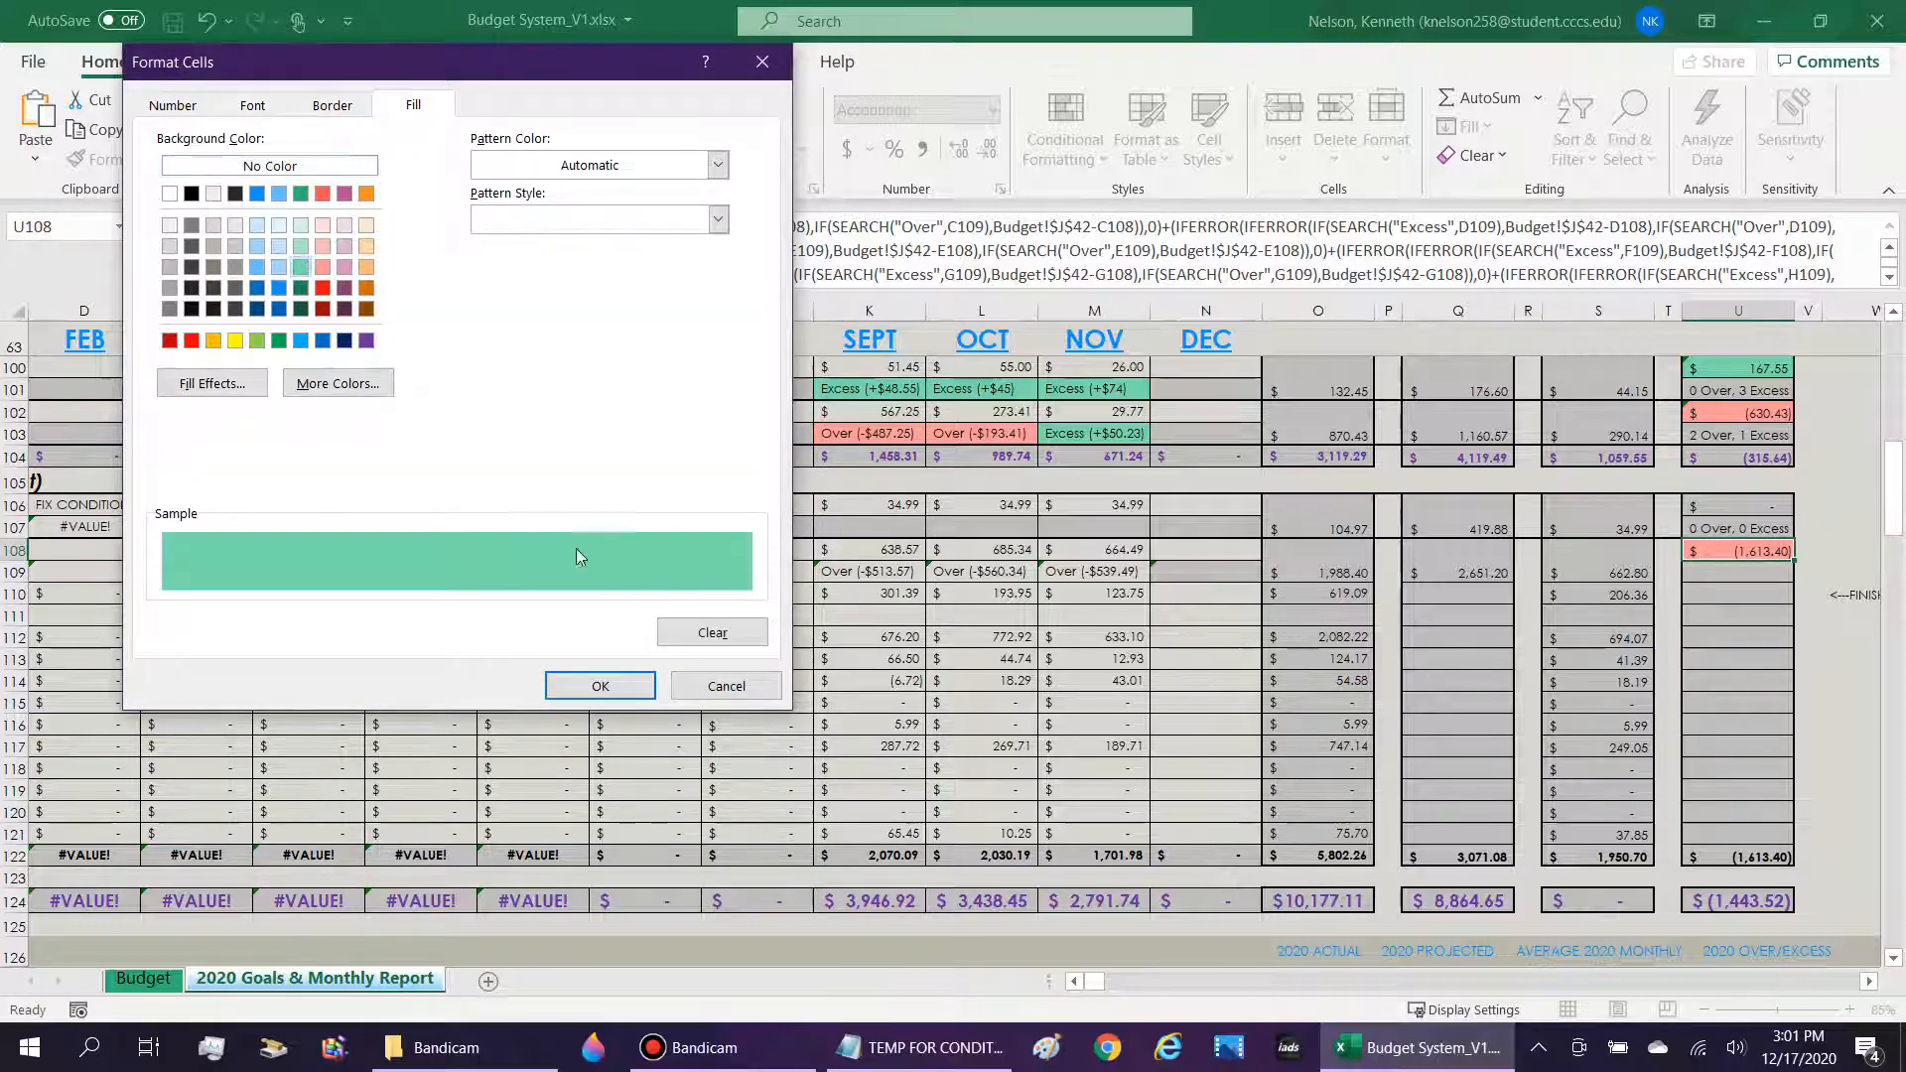
pyautogui.click(602, 684)
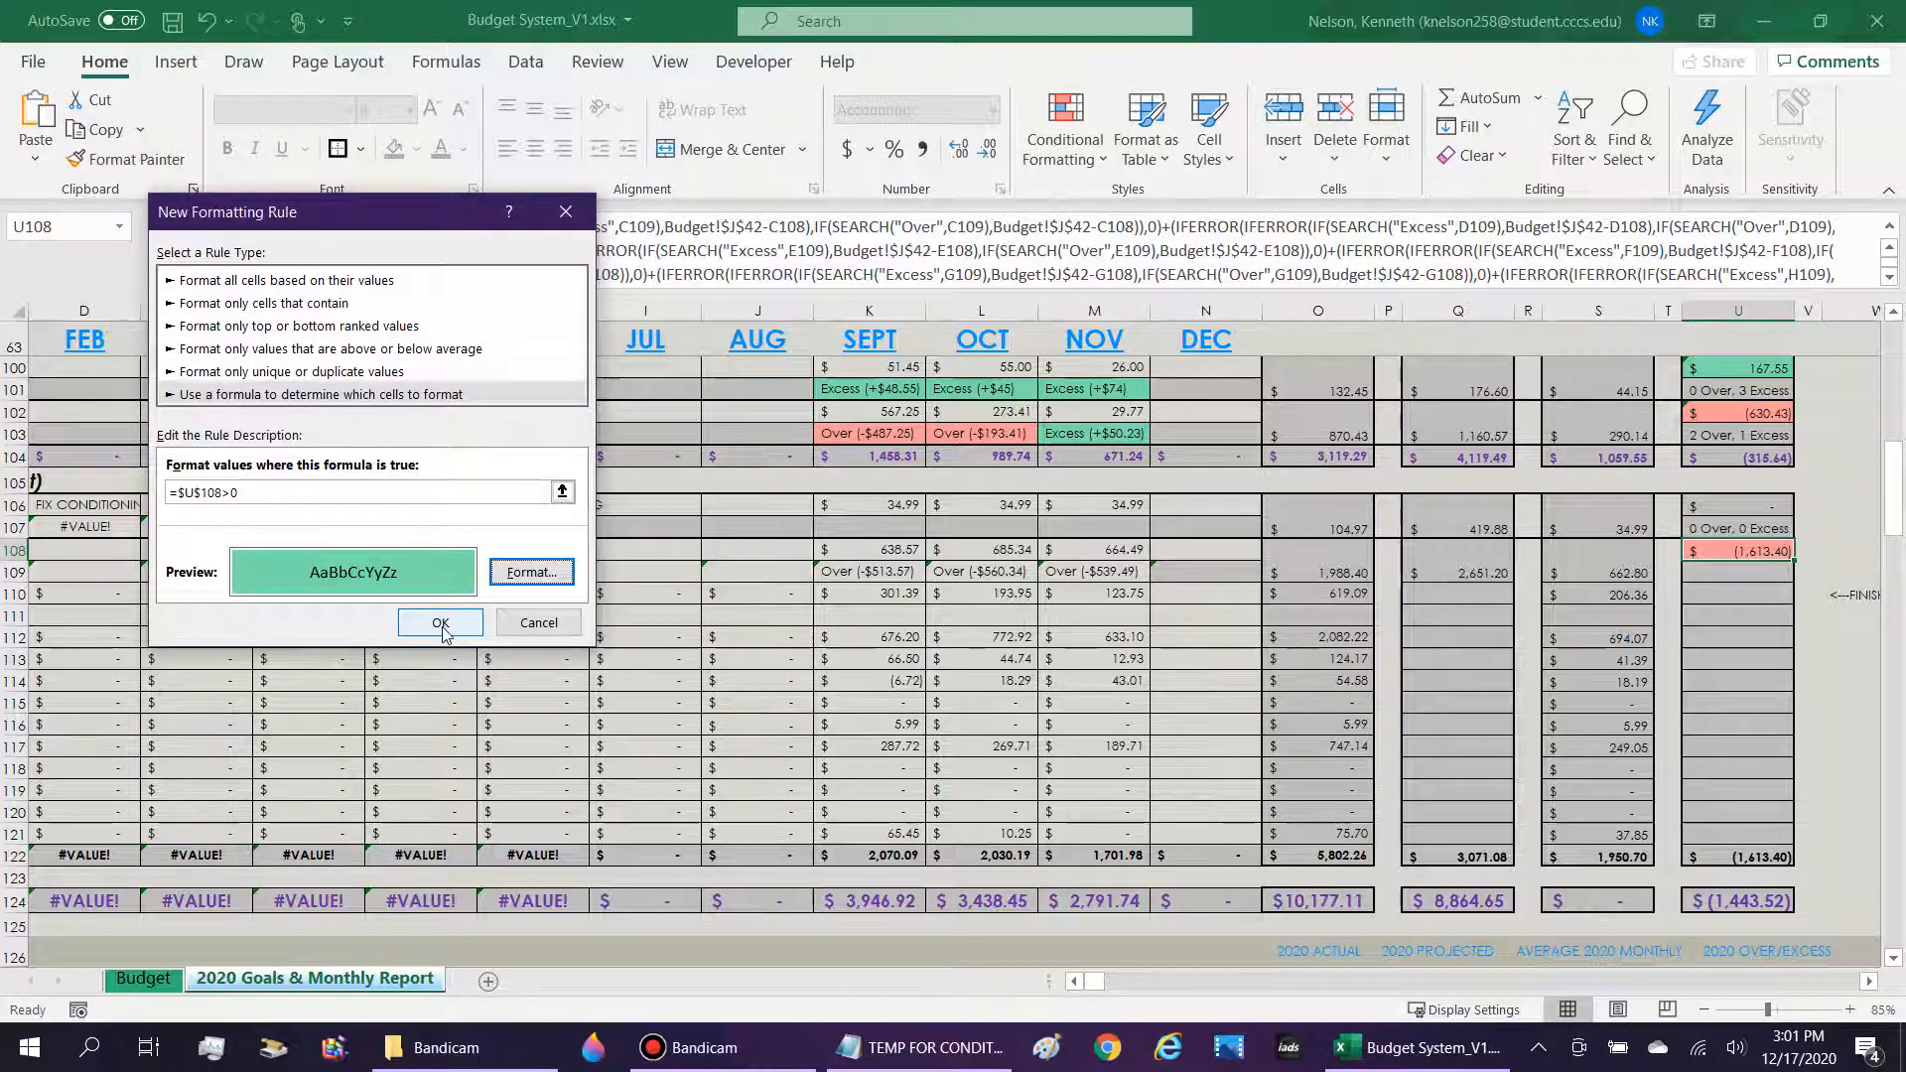
pyautogui.click(440, 622)
# Add a formula-based conditional formatting rule to U108 that applies a light red fill when =$U$108<0.
pyautogui.click(1065, 139)
pyautogui.moveTo(1091, 210)
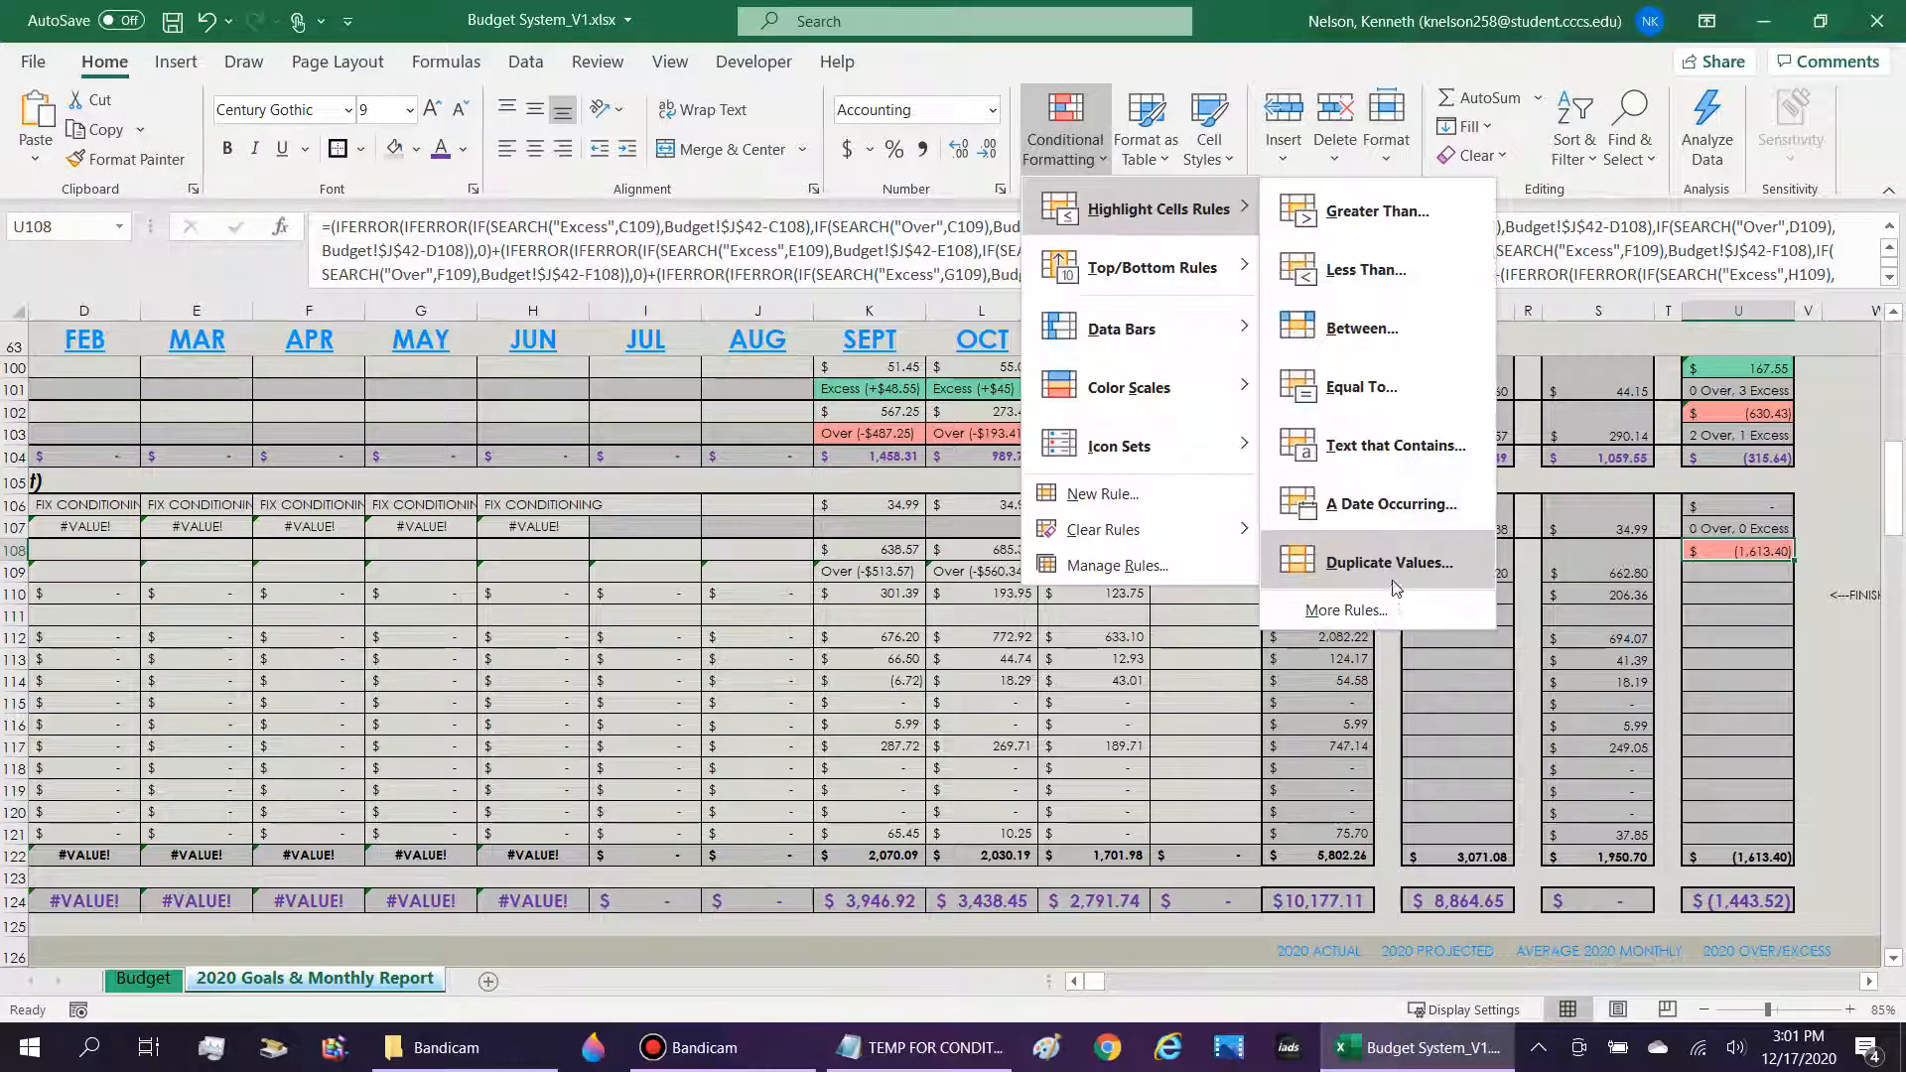
pyautogui.click(1320, 618)
pyautogui.click(327, 394)
pyautogui.click(320, 490)
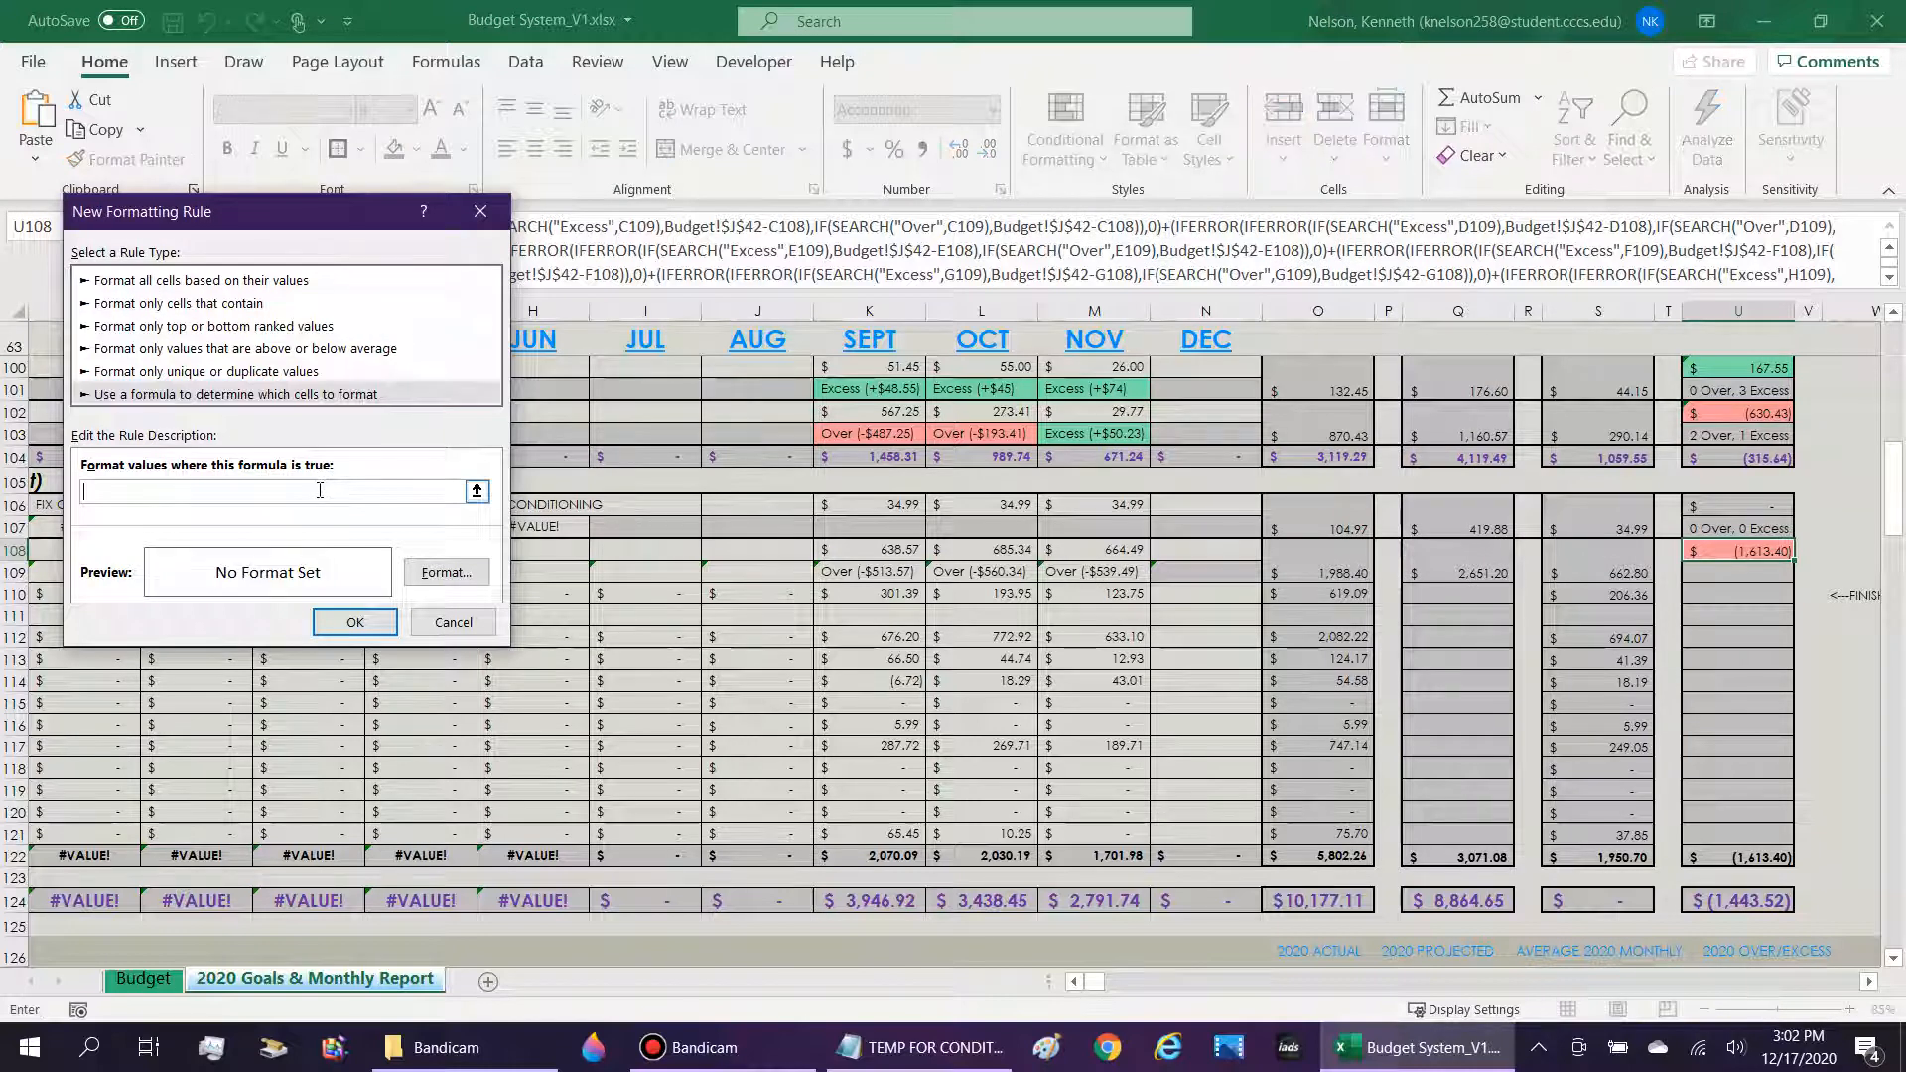
pyautogui.write('=')
pyautogui.click(1739, 551)
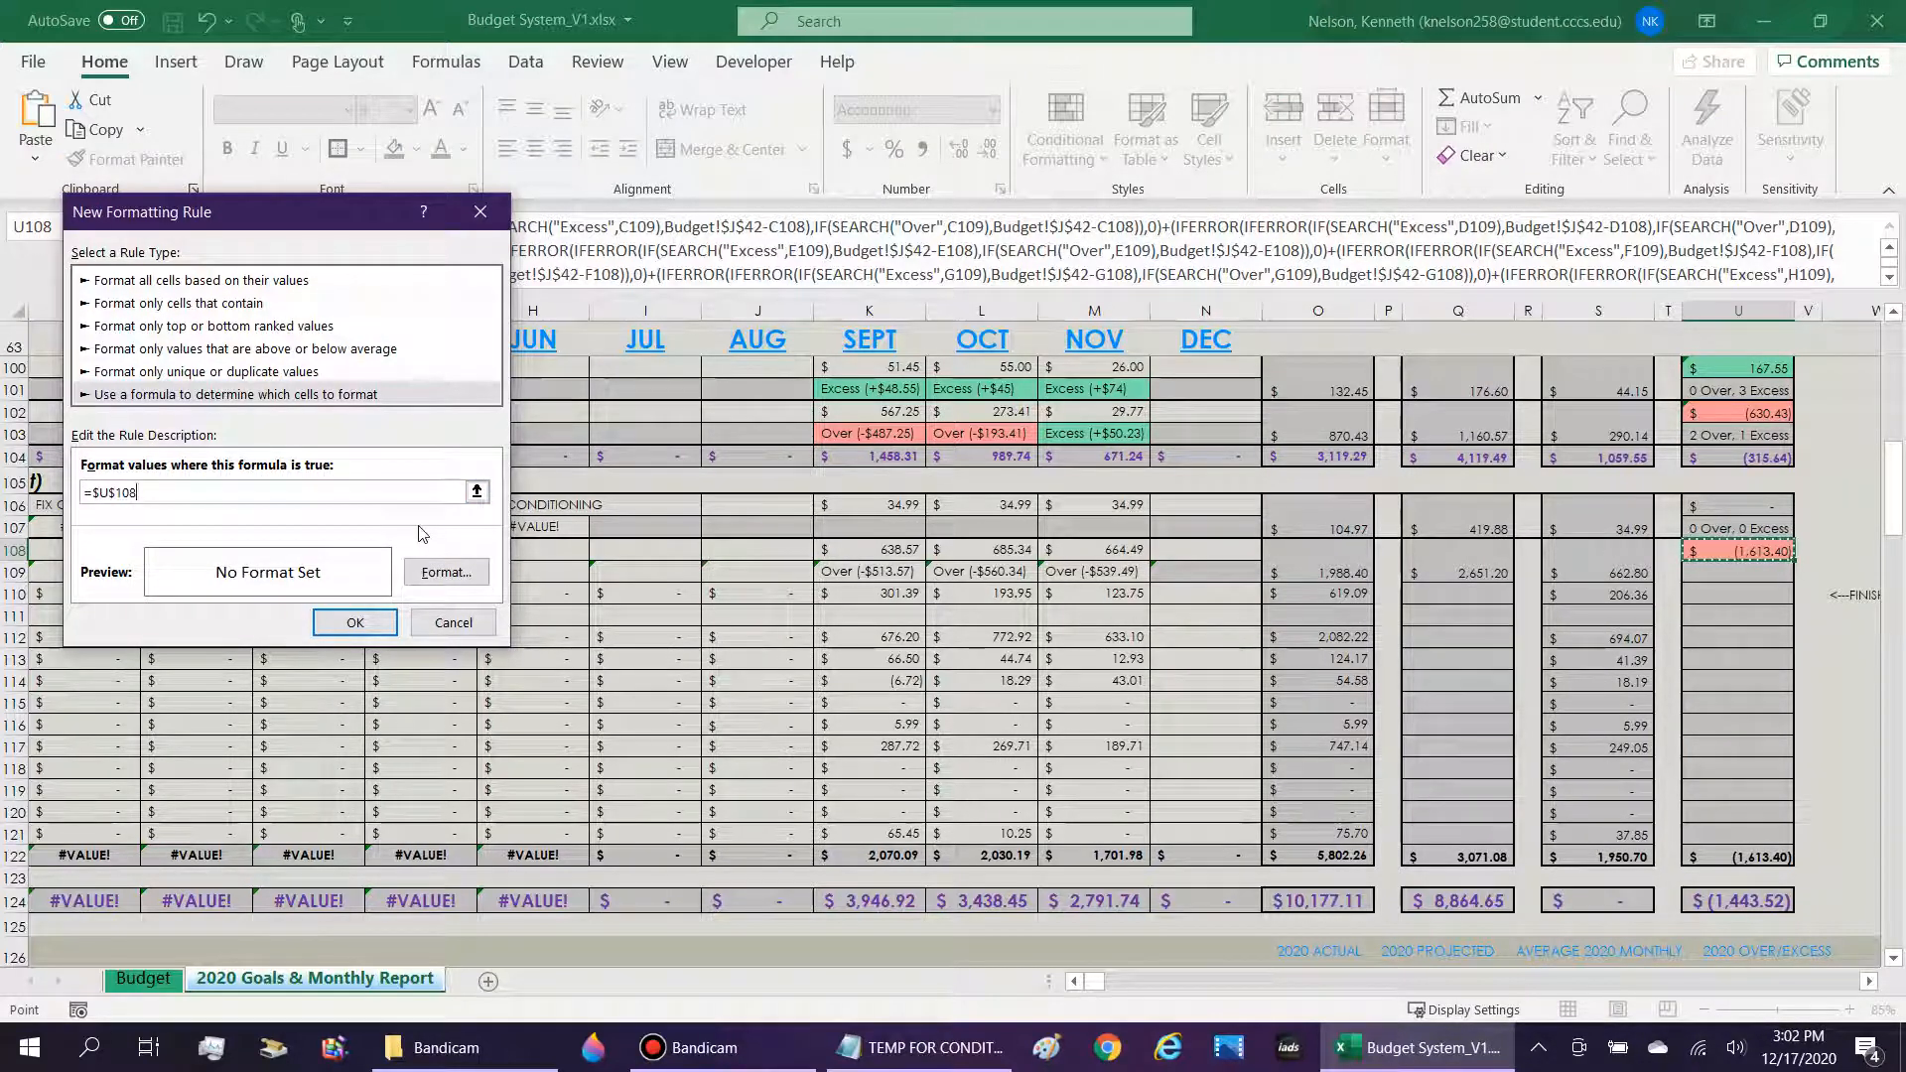
pyautogui.write('<0')
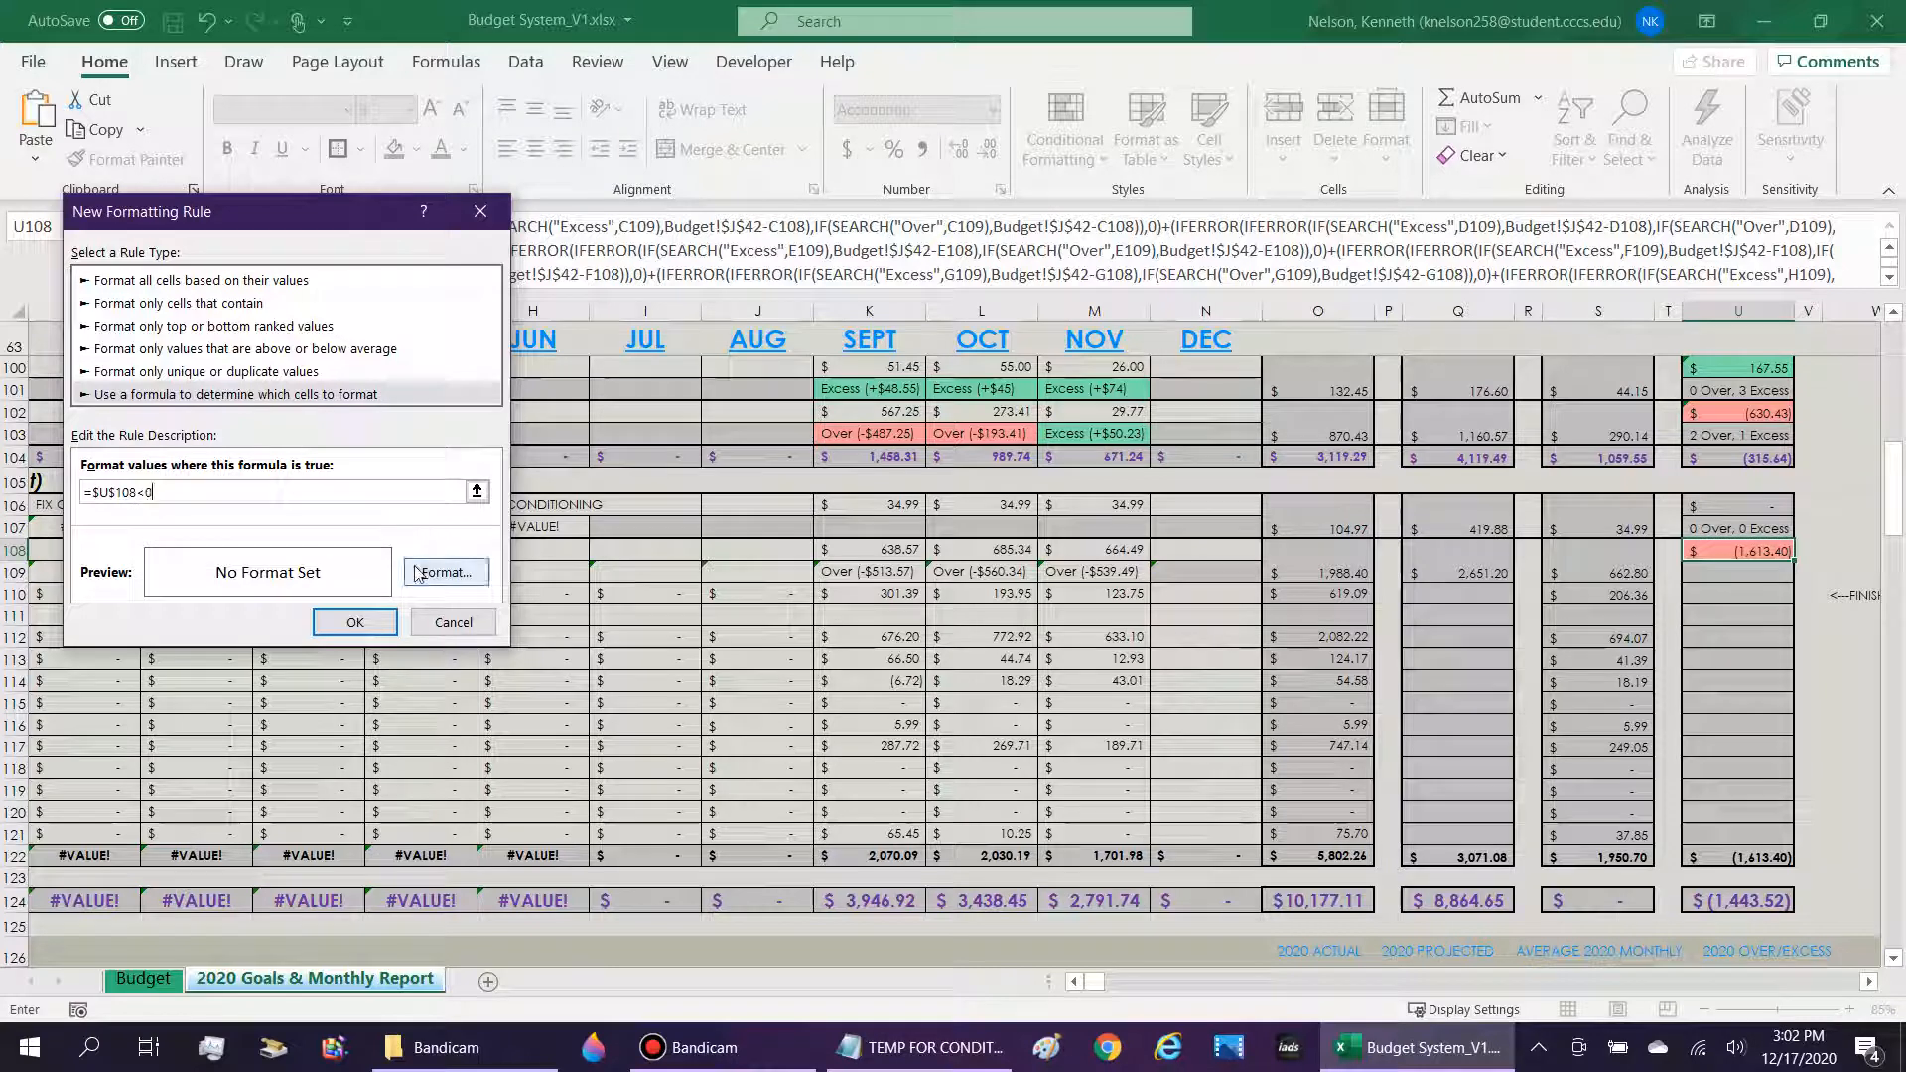
pyautogui.click(445, 572)
pyautogui.click(242, 264)
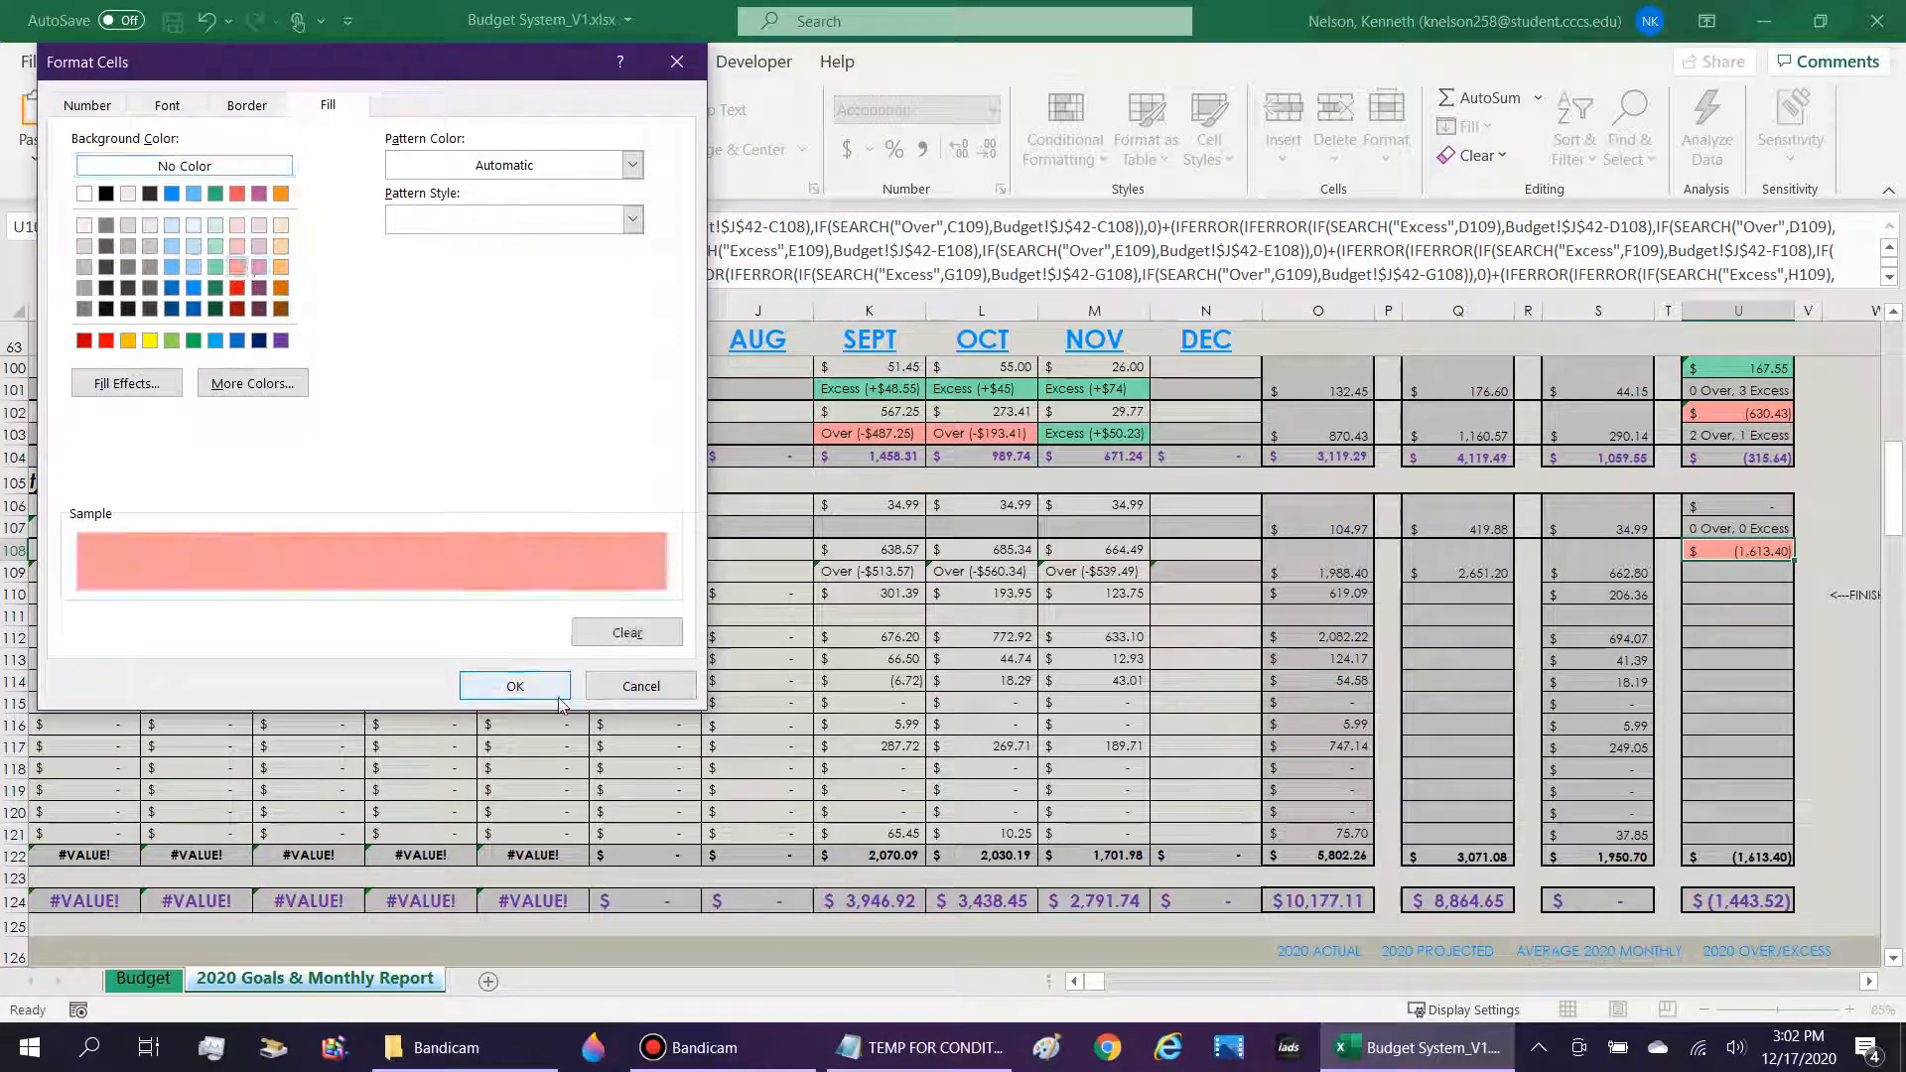
pyautogui.click(515, 685)
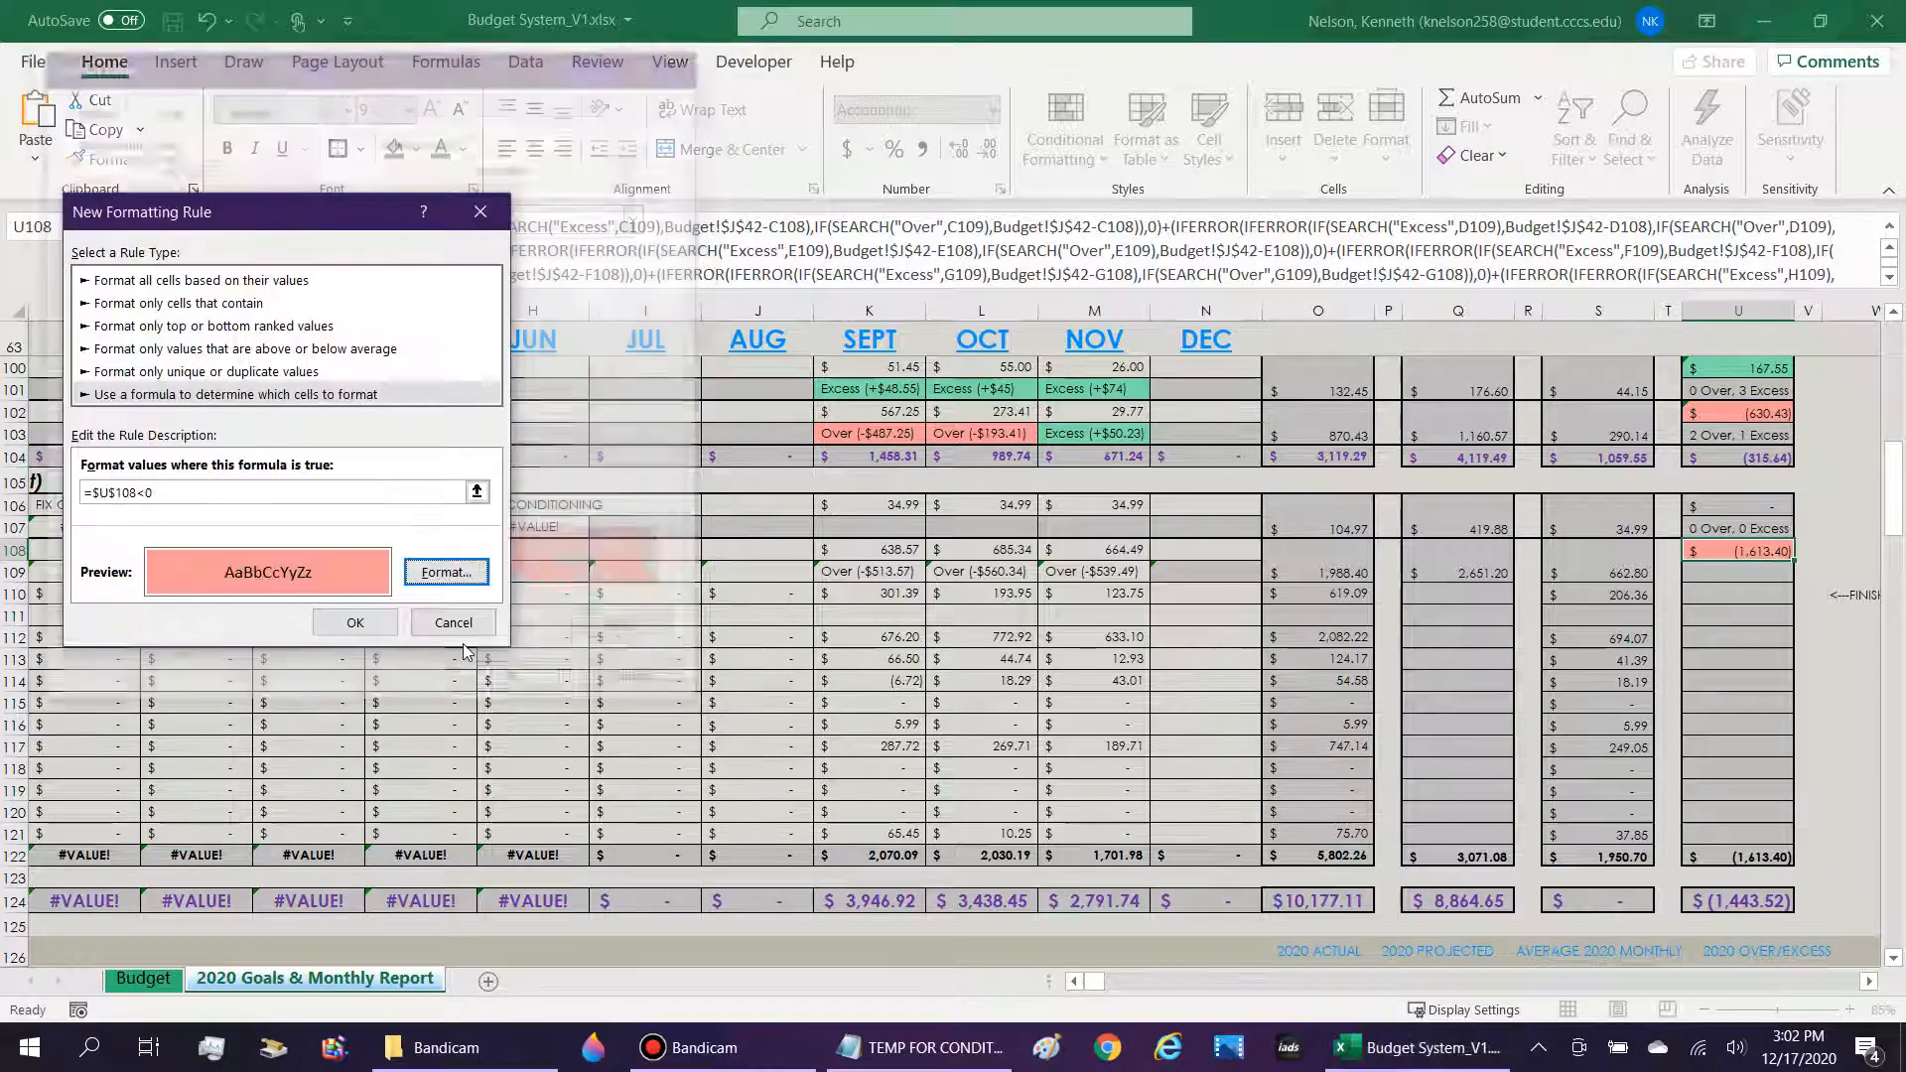
pyautogui.click(354, 622)
# Add an Equal To highlight rule to U108 for the value =0 with a custom gray fill.
pyautogui.click(1090, 139)
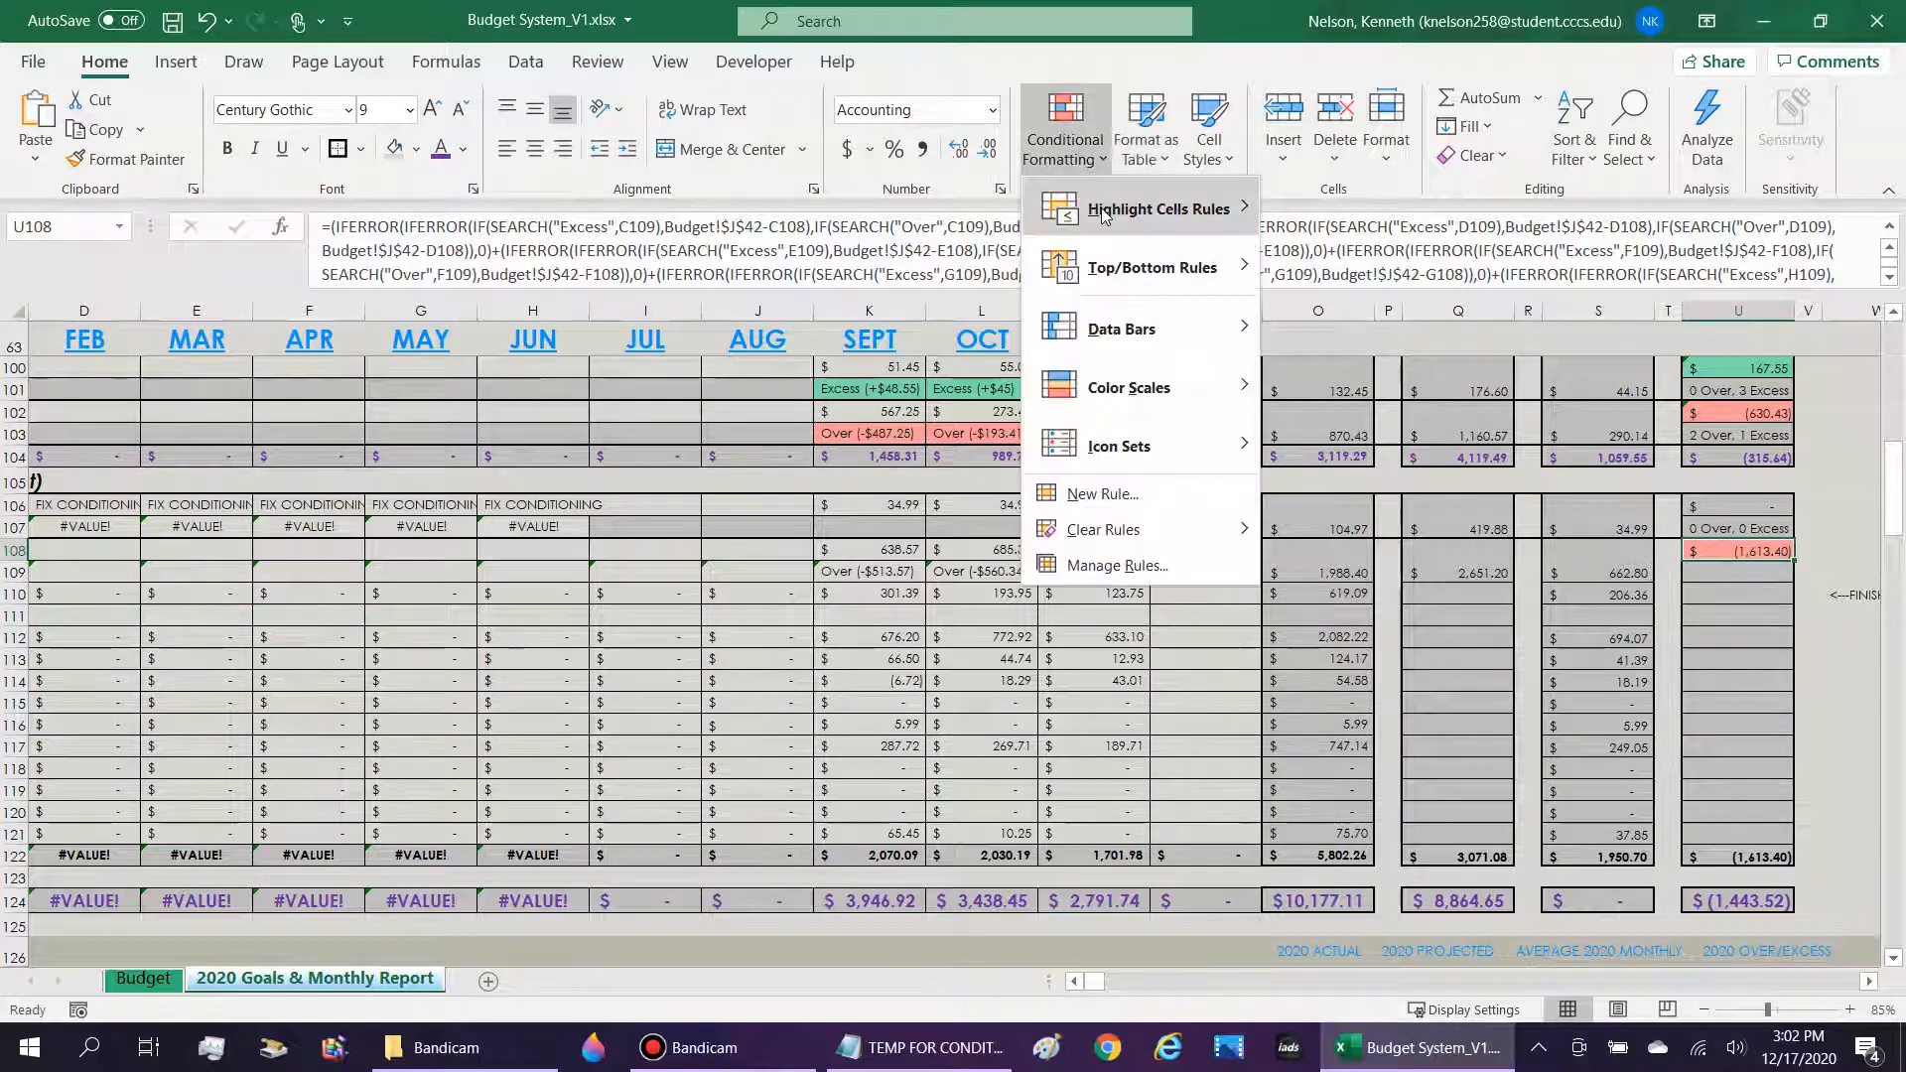
pyautogui.moveTo(1105, 216)
pyautogui.click(1469, 365)
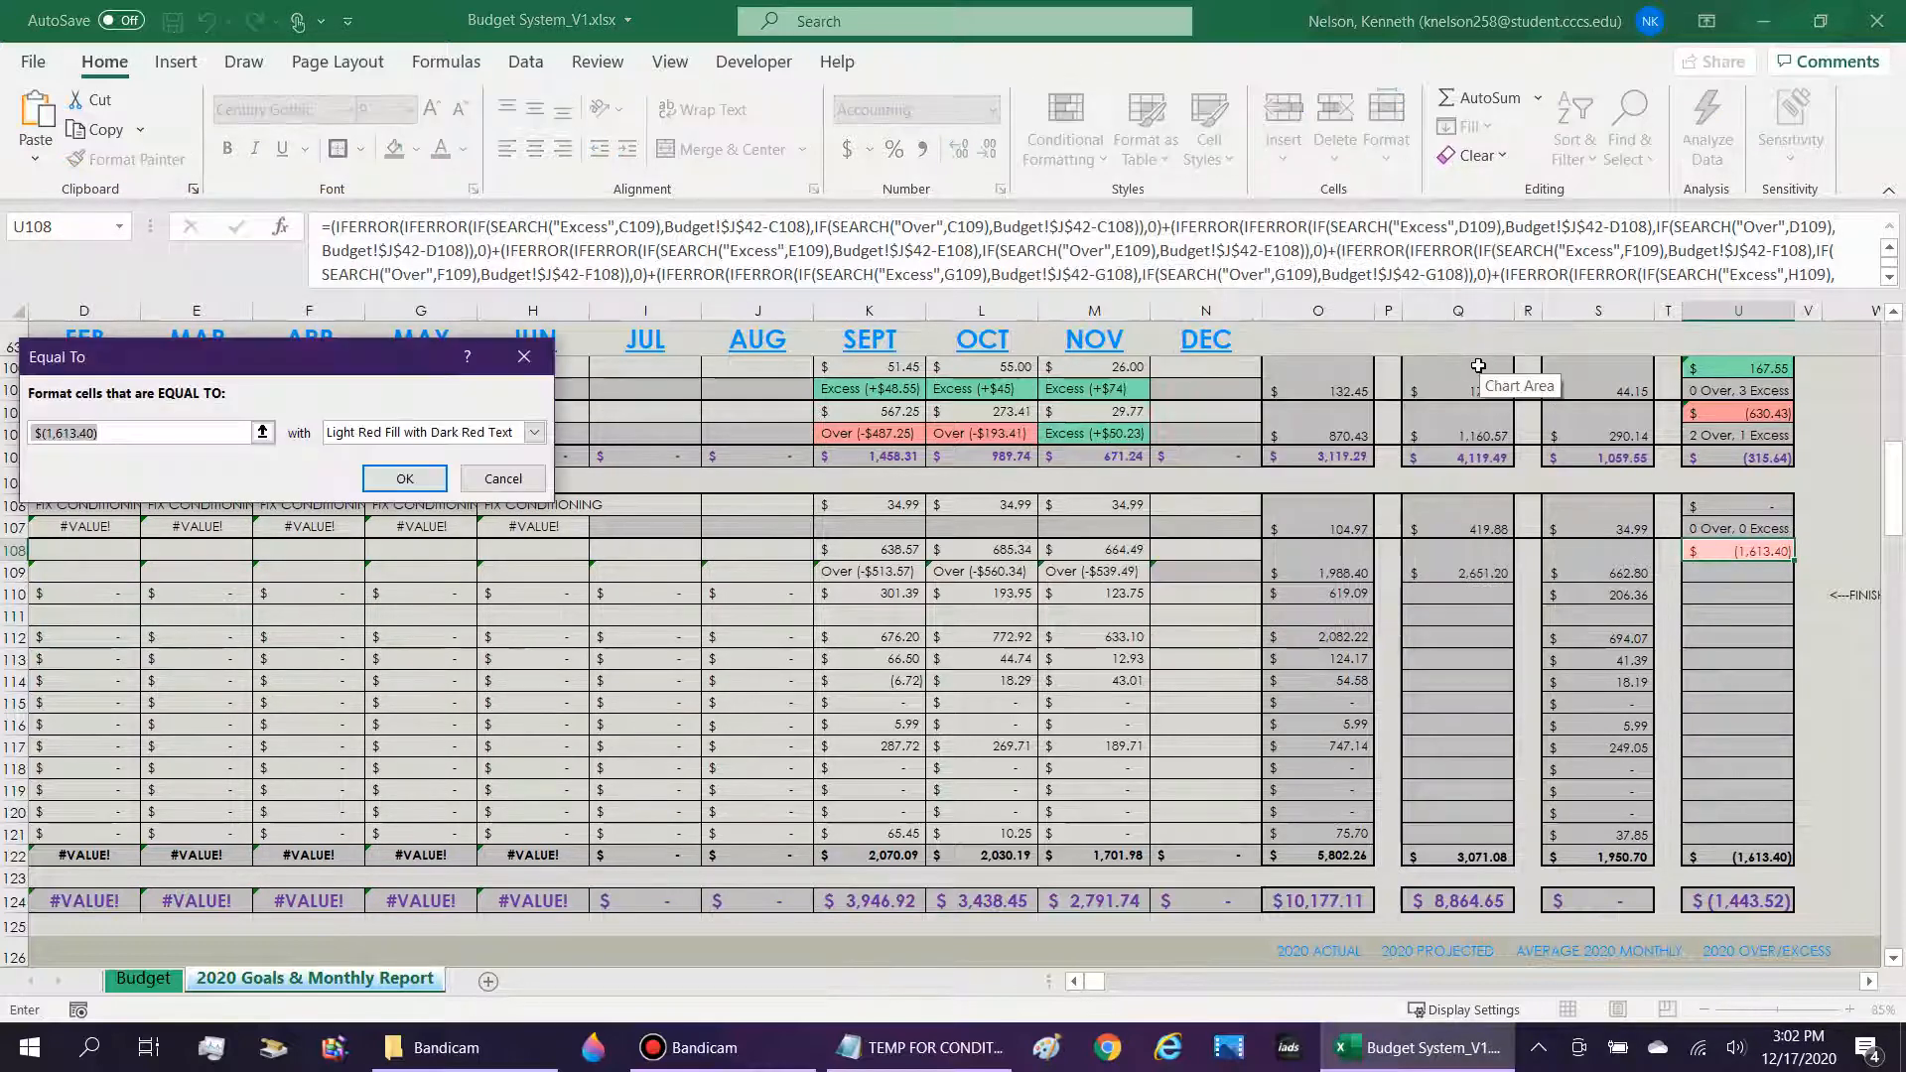
pyautogui.write('=')
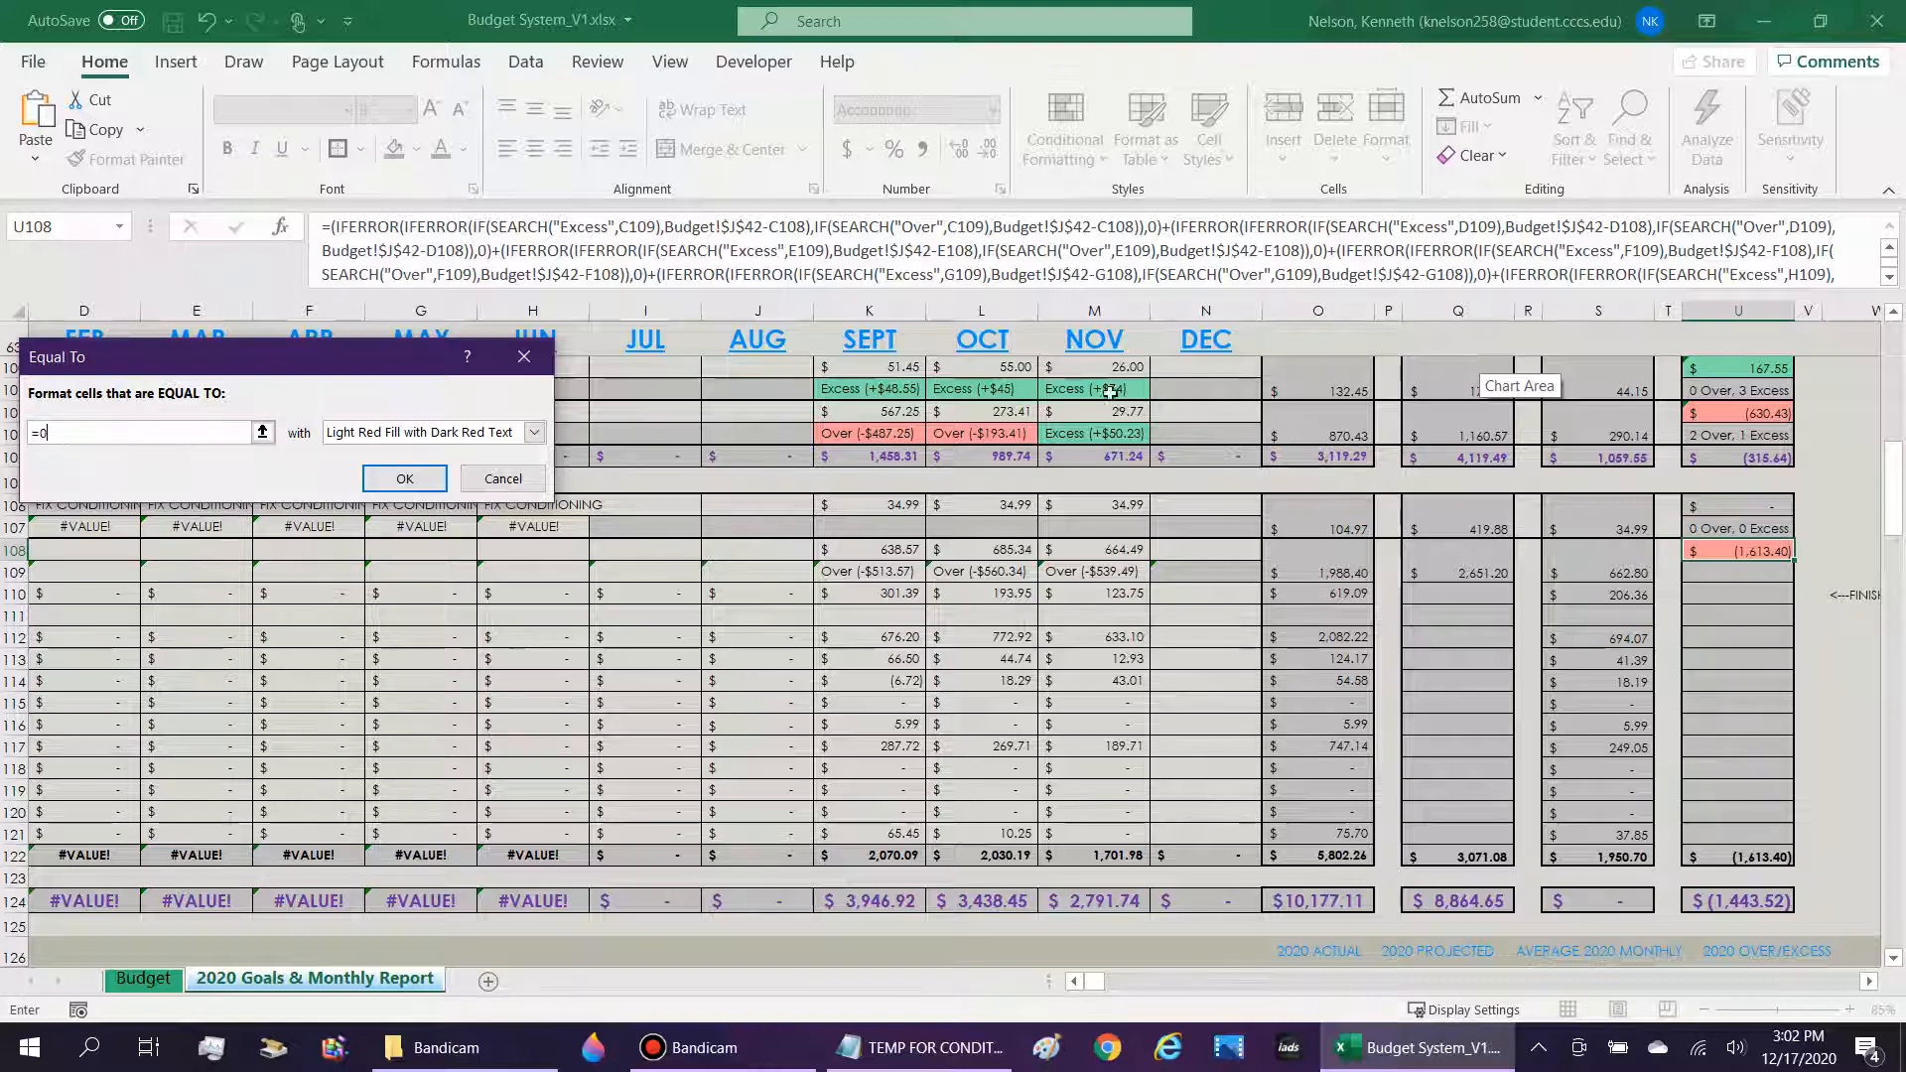
pyautogui.write('0')
pyautogui.click(534, 432)
pyautogui.click(368, 562)
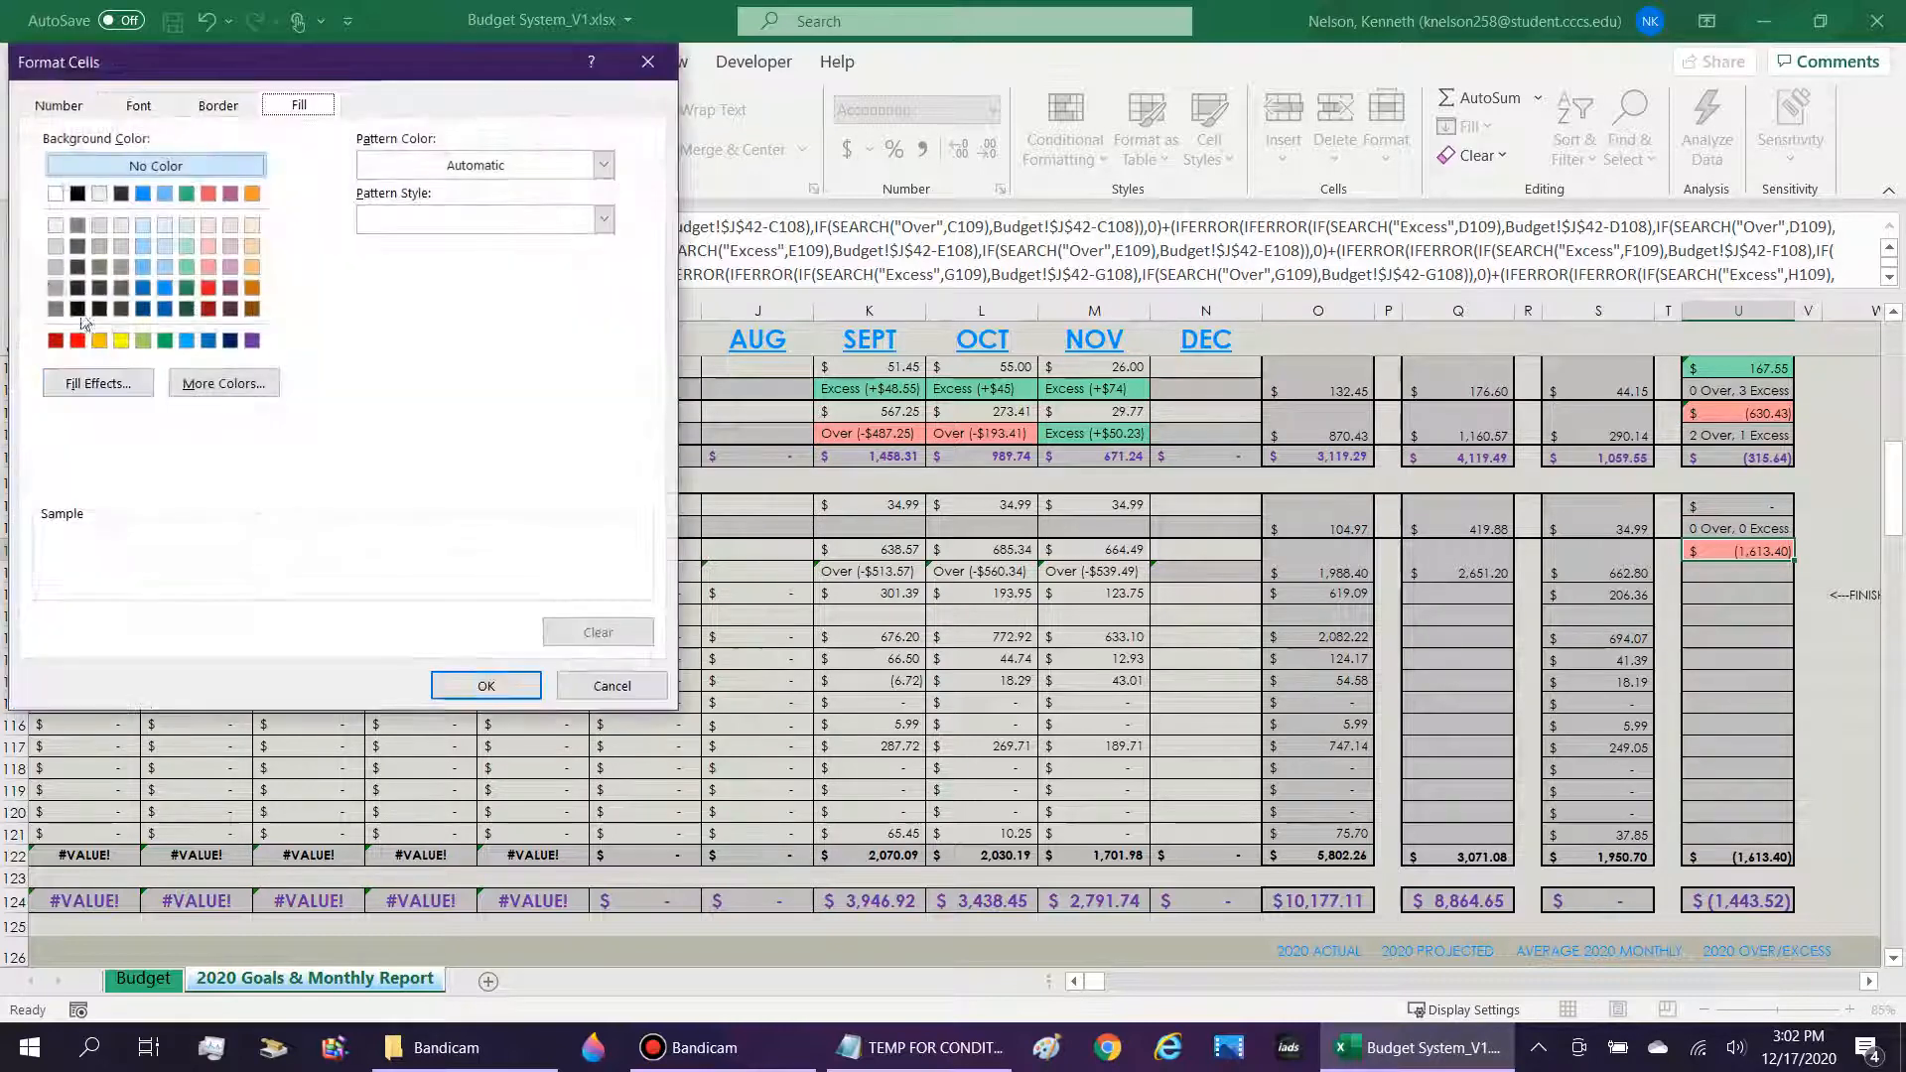
pyautogui.click(55, 267)
pyautogui.click(486, 685)
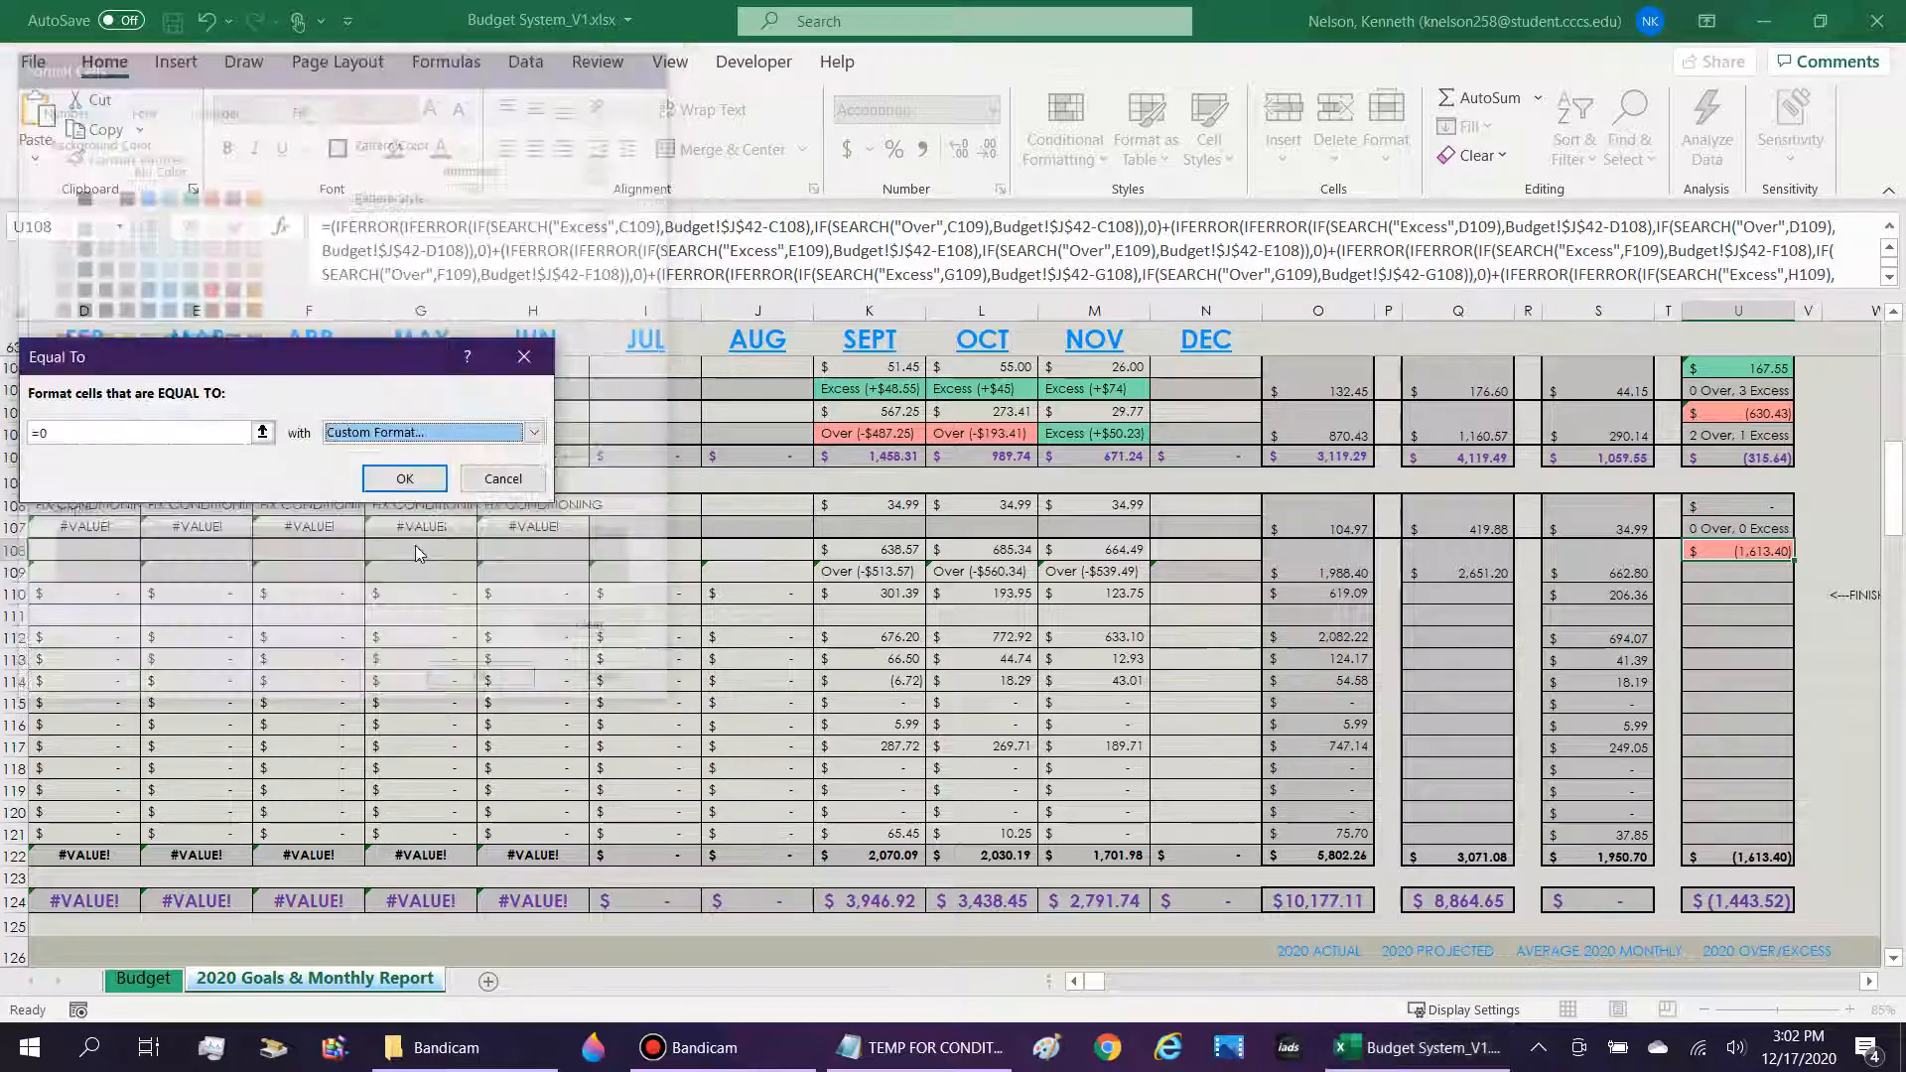
pyautogui.click(405, 479)
# Copy the Over/Excess count formula from U107 into U109 with its C107:N107 ranges kept.
pyautogui.press('Up')
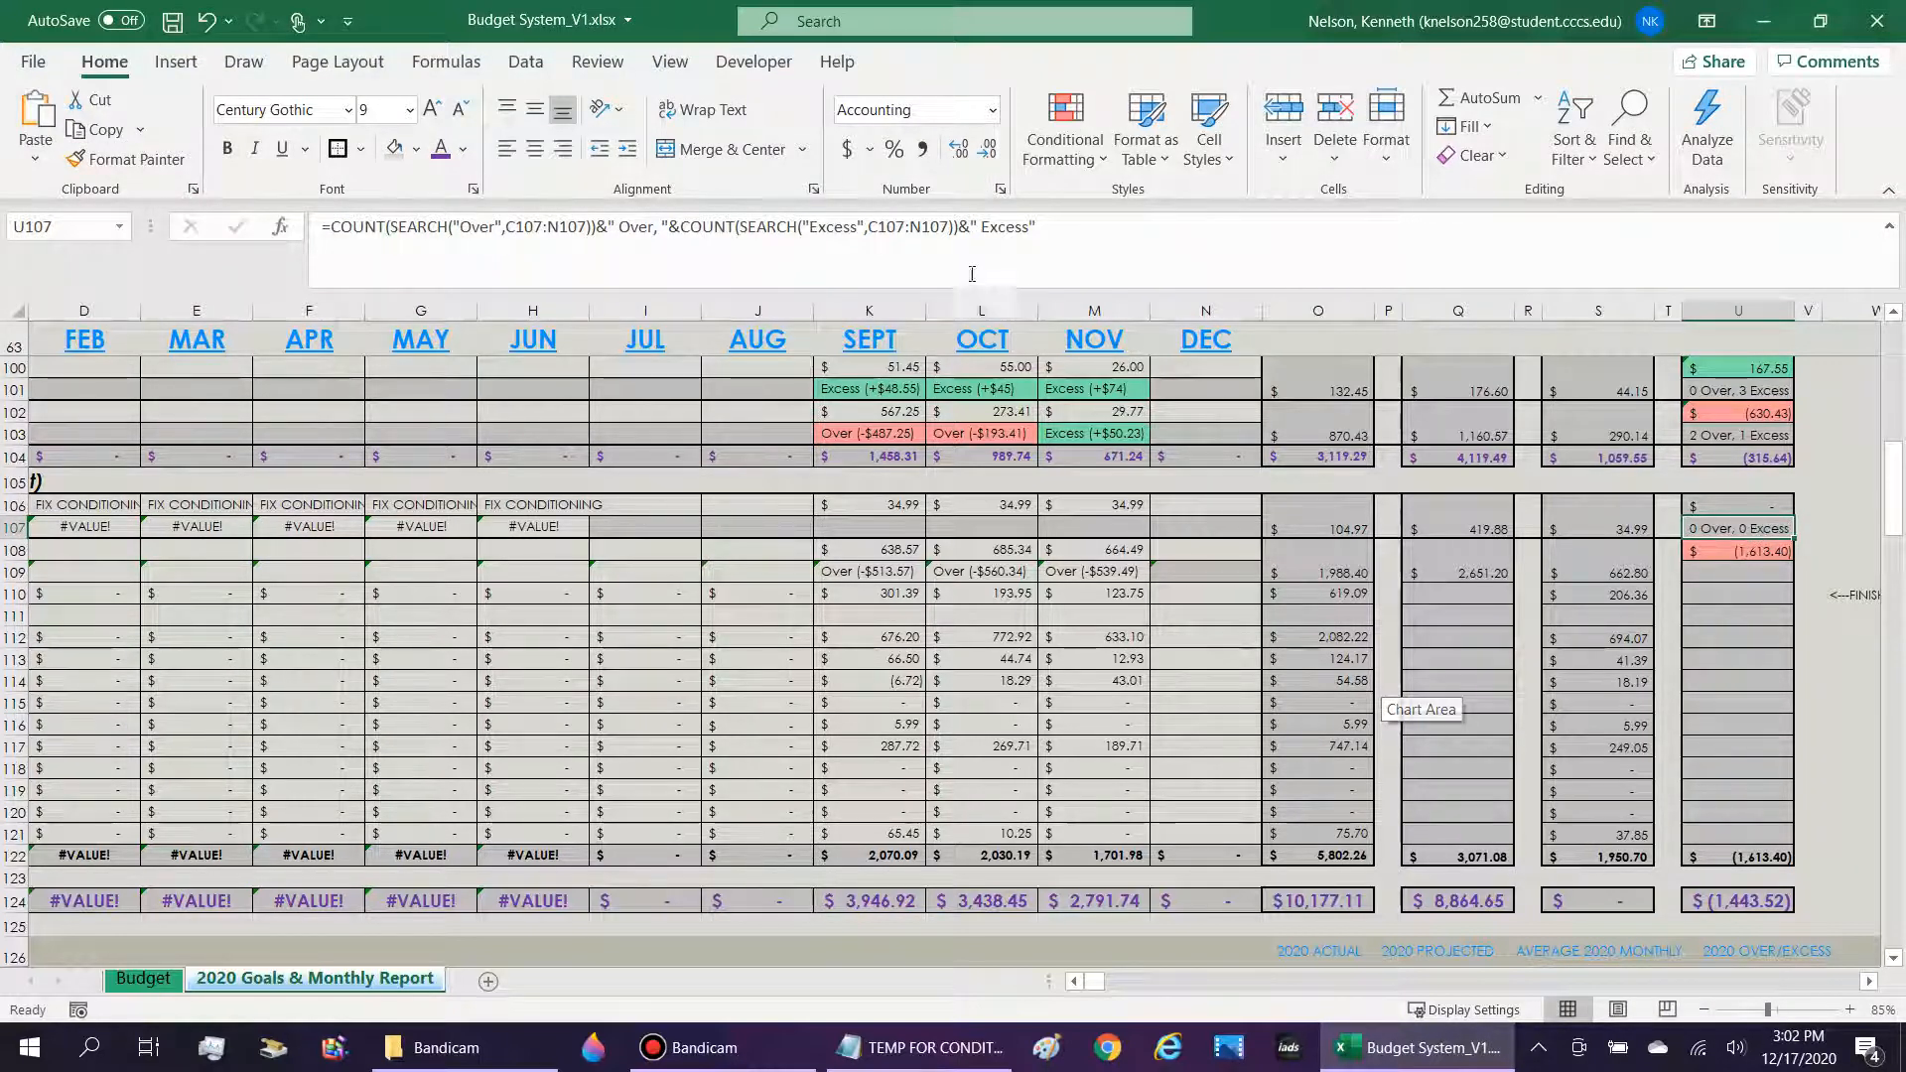
pyautogui.click(1101, 229)
pyautogui.hotkey('ctrl', 'a')
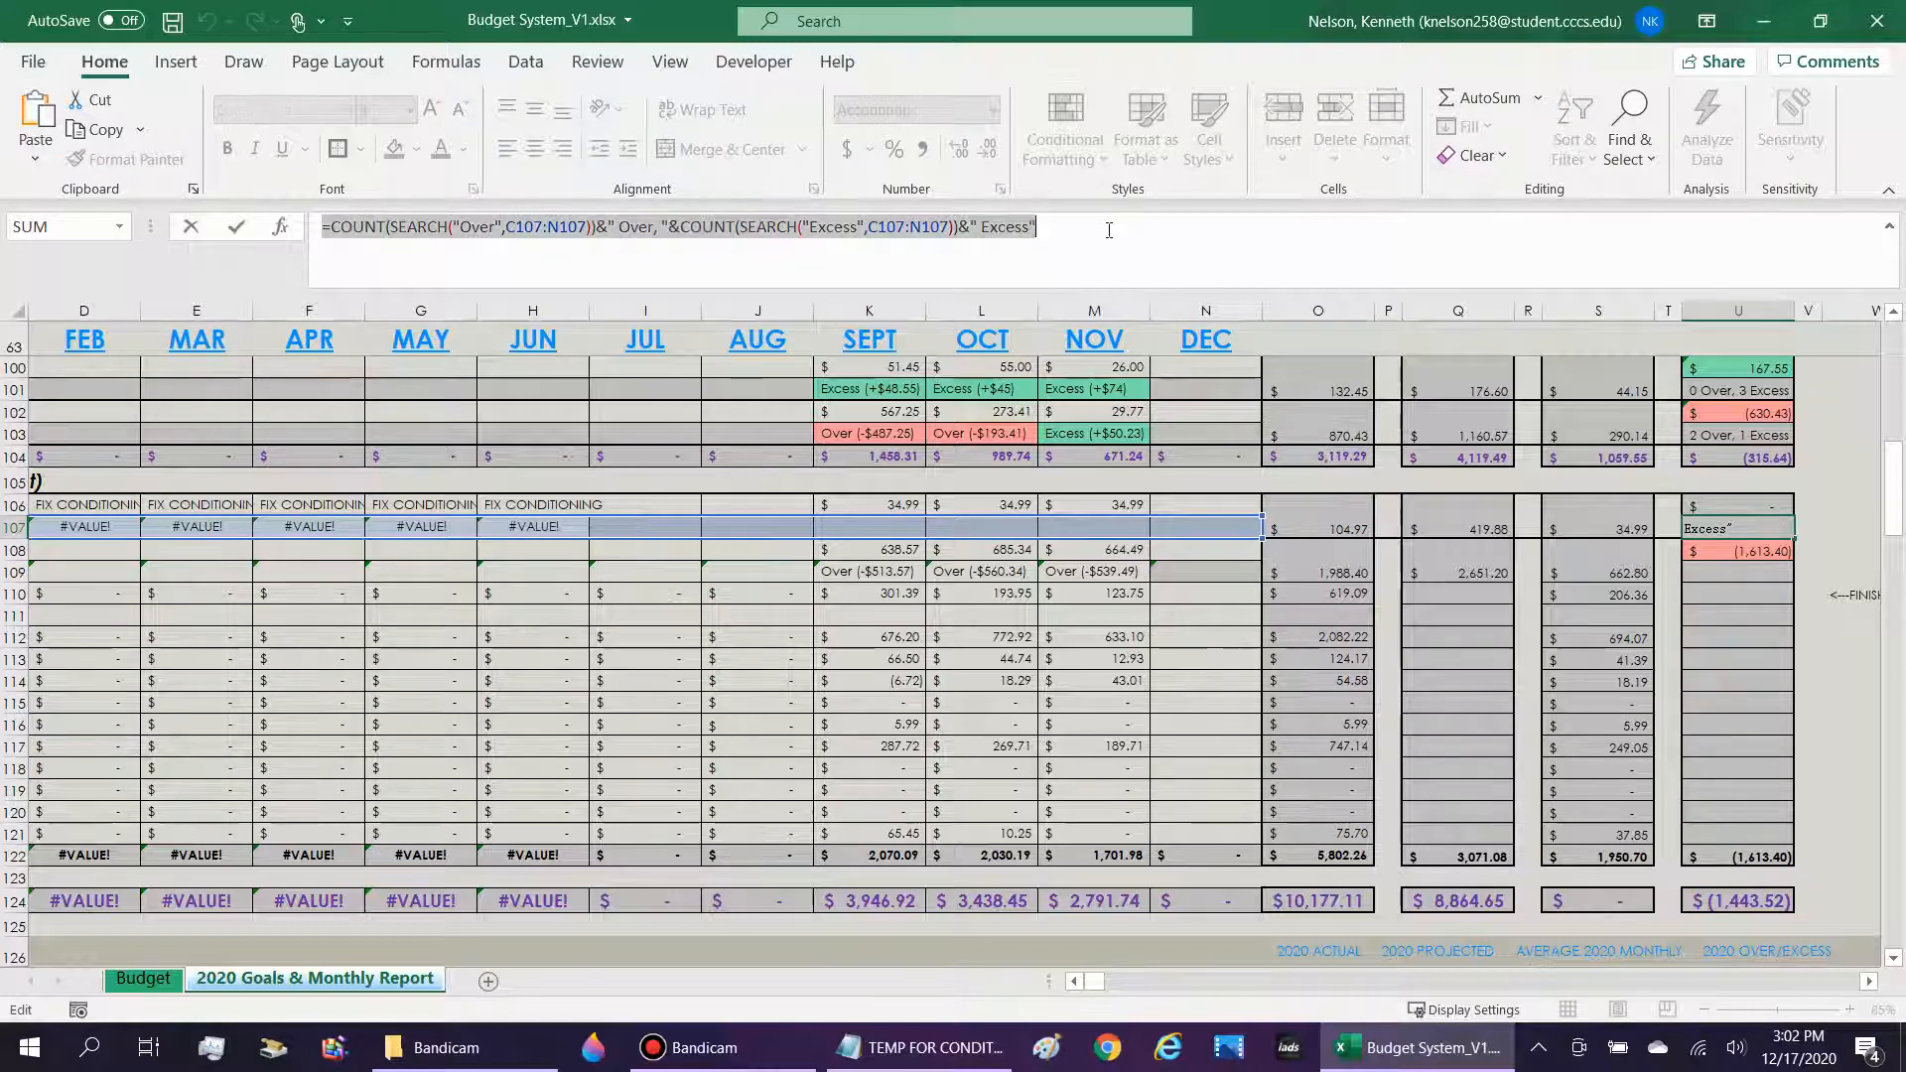
pyautogui.hotkey('ctrl', 'v')
pyautogui.press('Return')
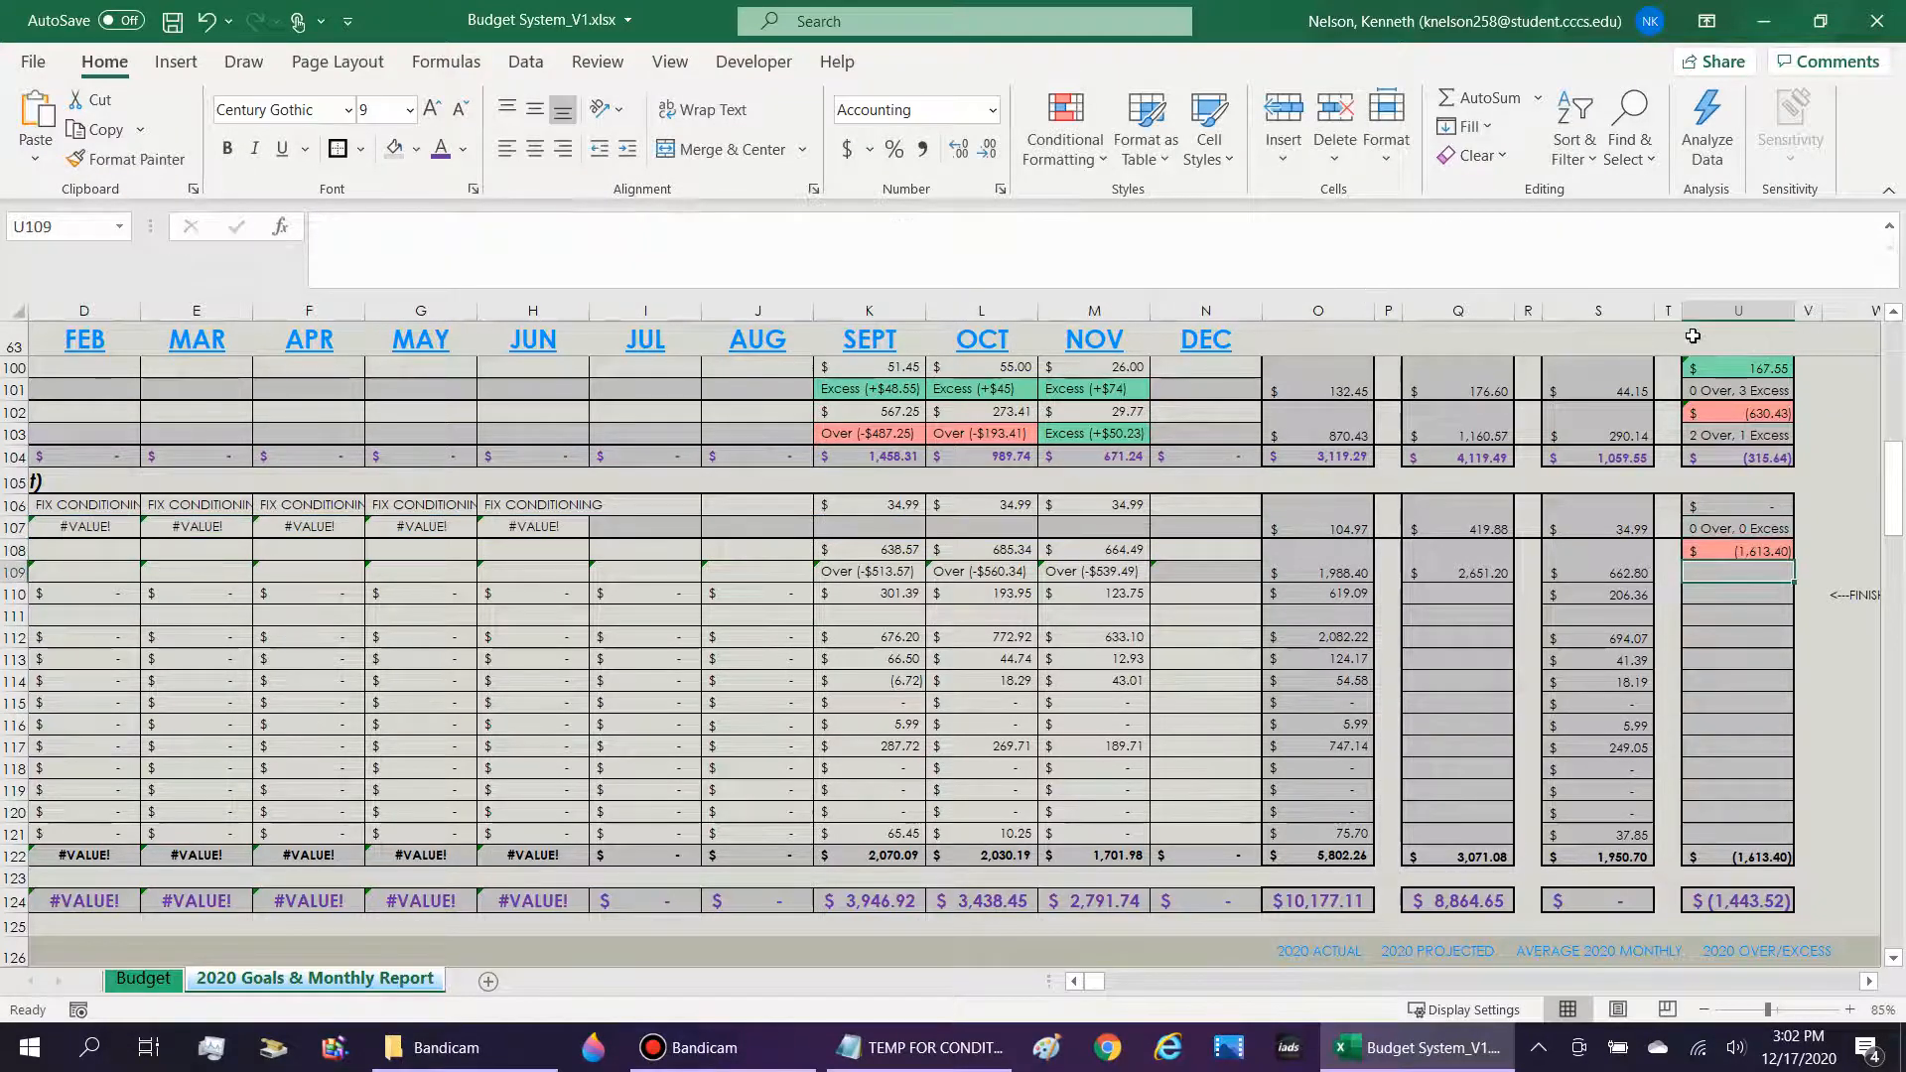
pyautogui.hotkey('ctrl', 'v')
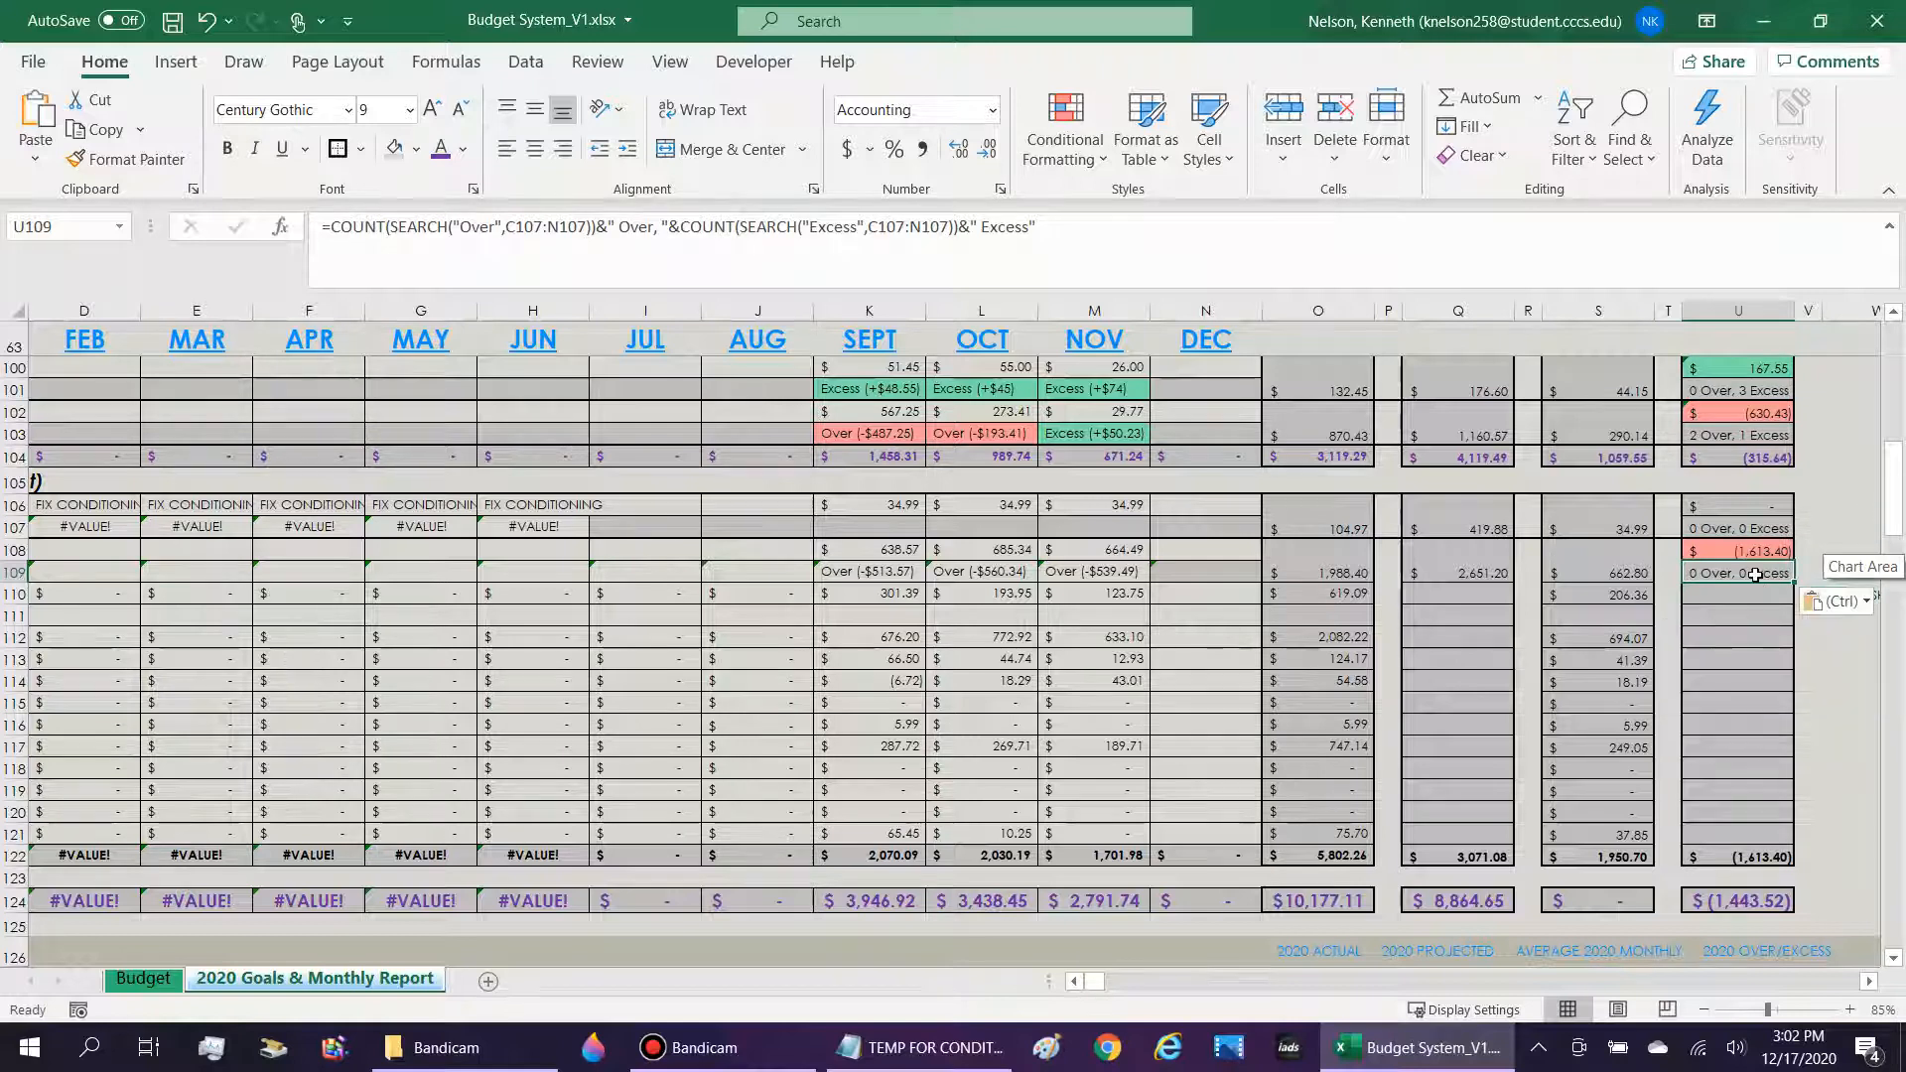
# Change both search ranges in U109's Over/Excess count formula to C109:N109.
pyautogui.doubleClick(1755, 575)
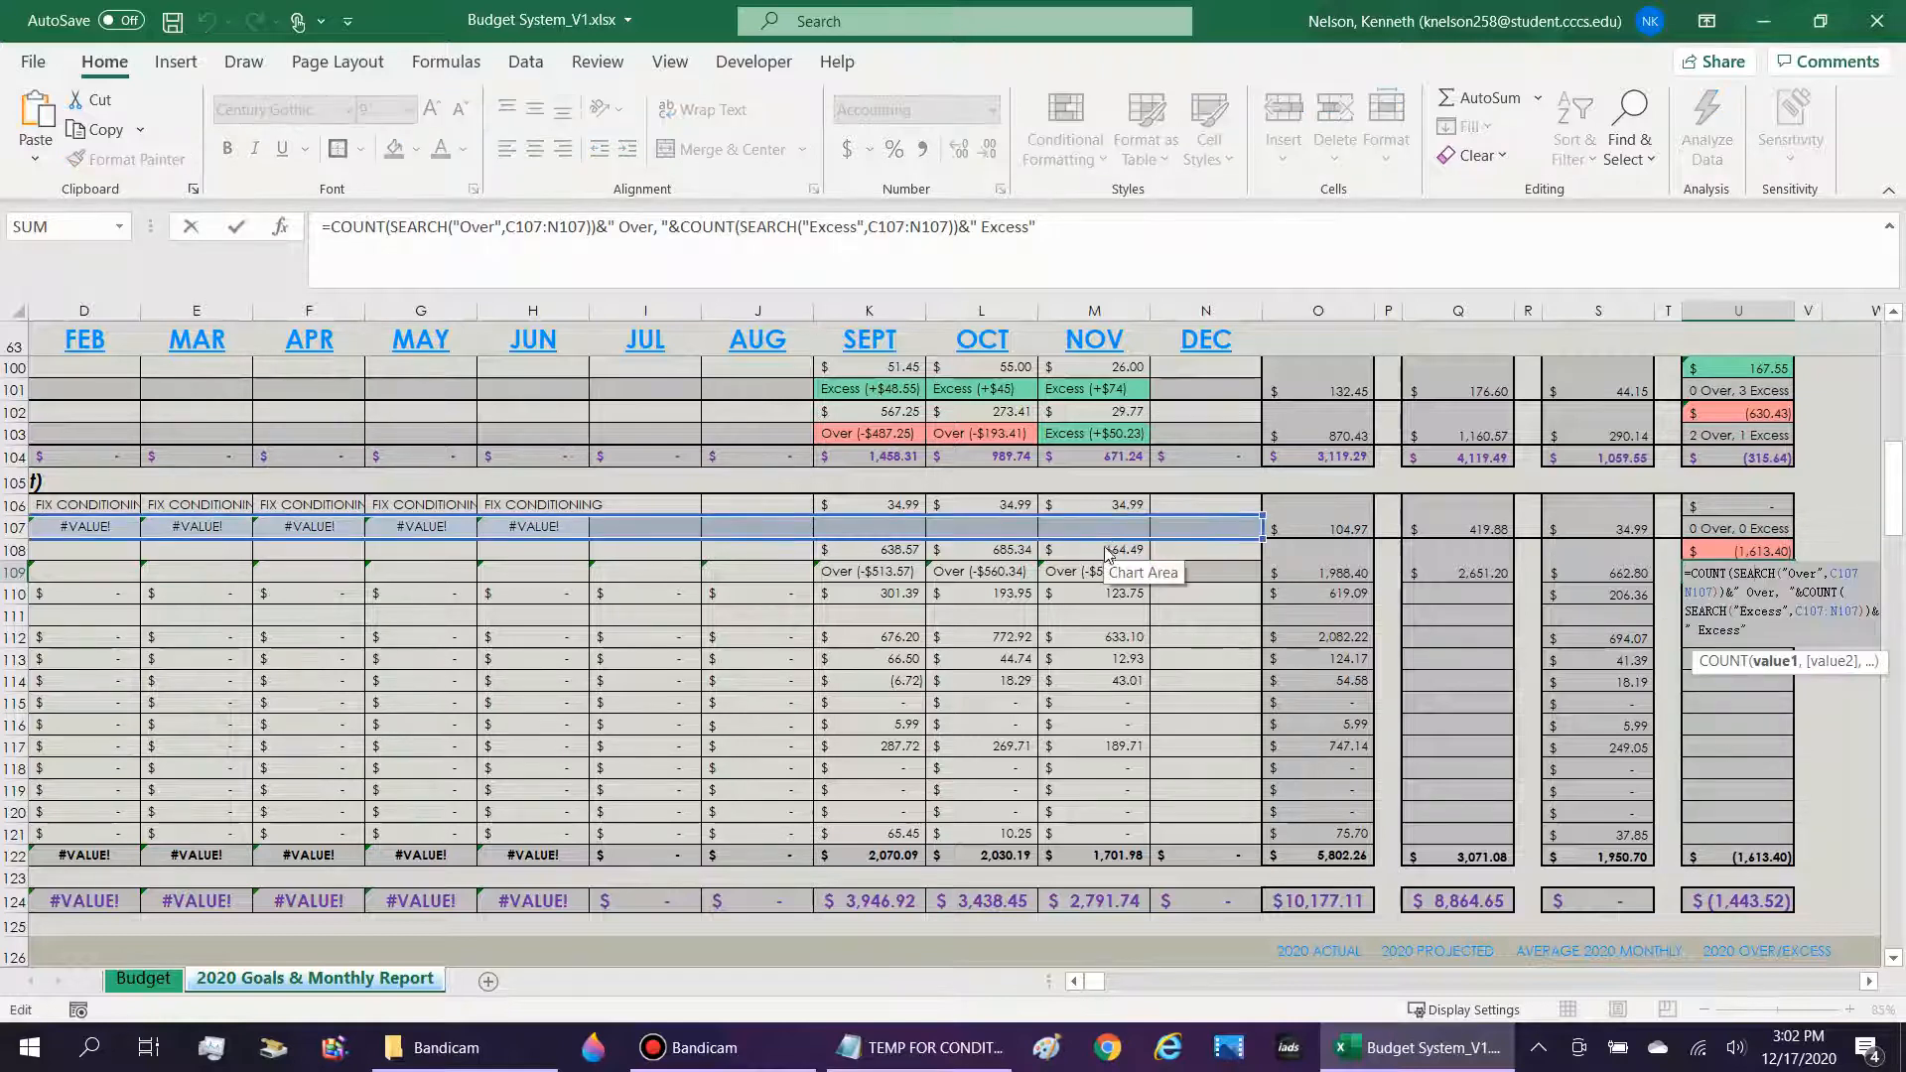
pyautogui.moveTo(1105, 540); pyautogui.dragTo(400, 588)
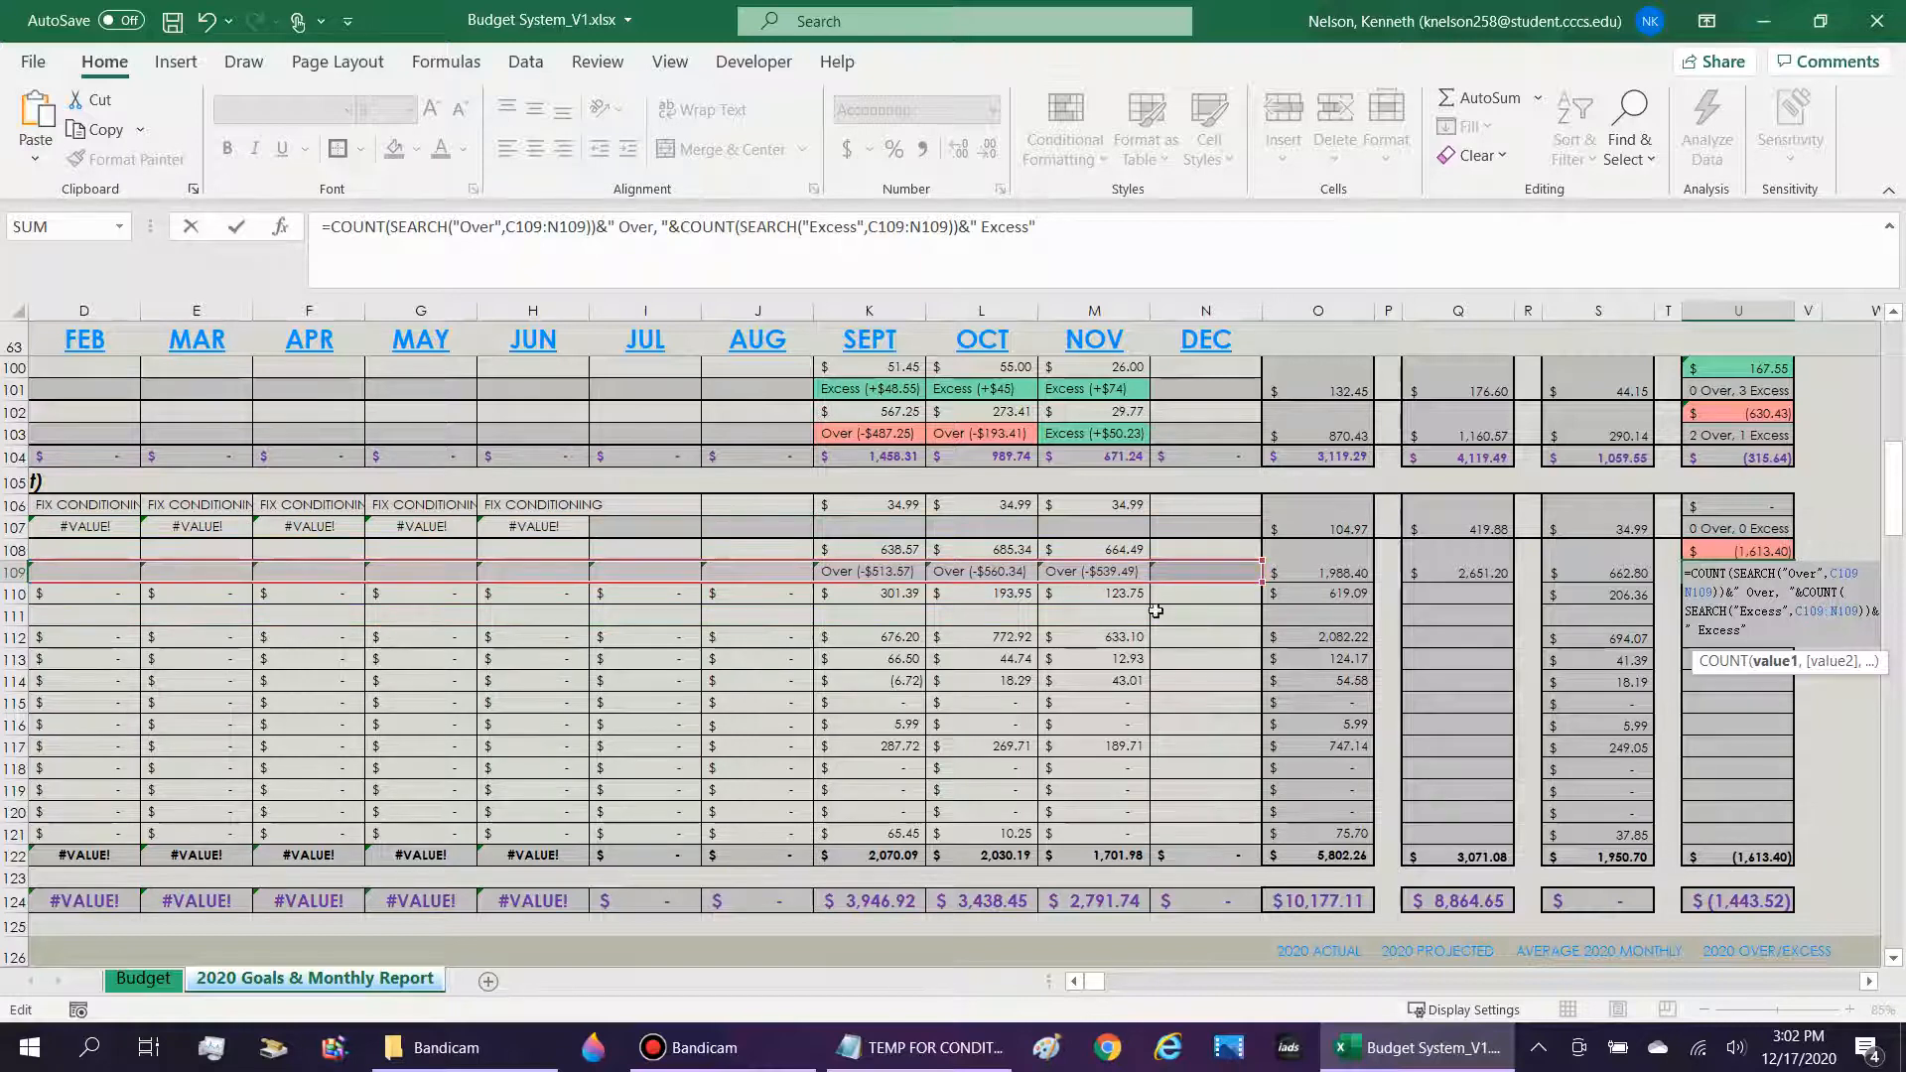
pyautogui.hotkey('ctrl', 'Return')
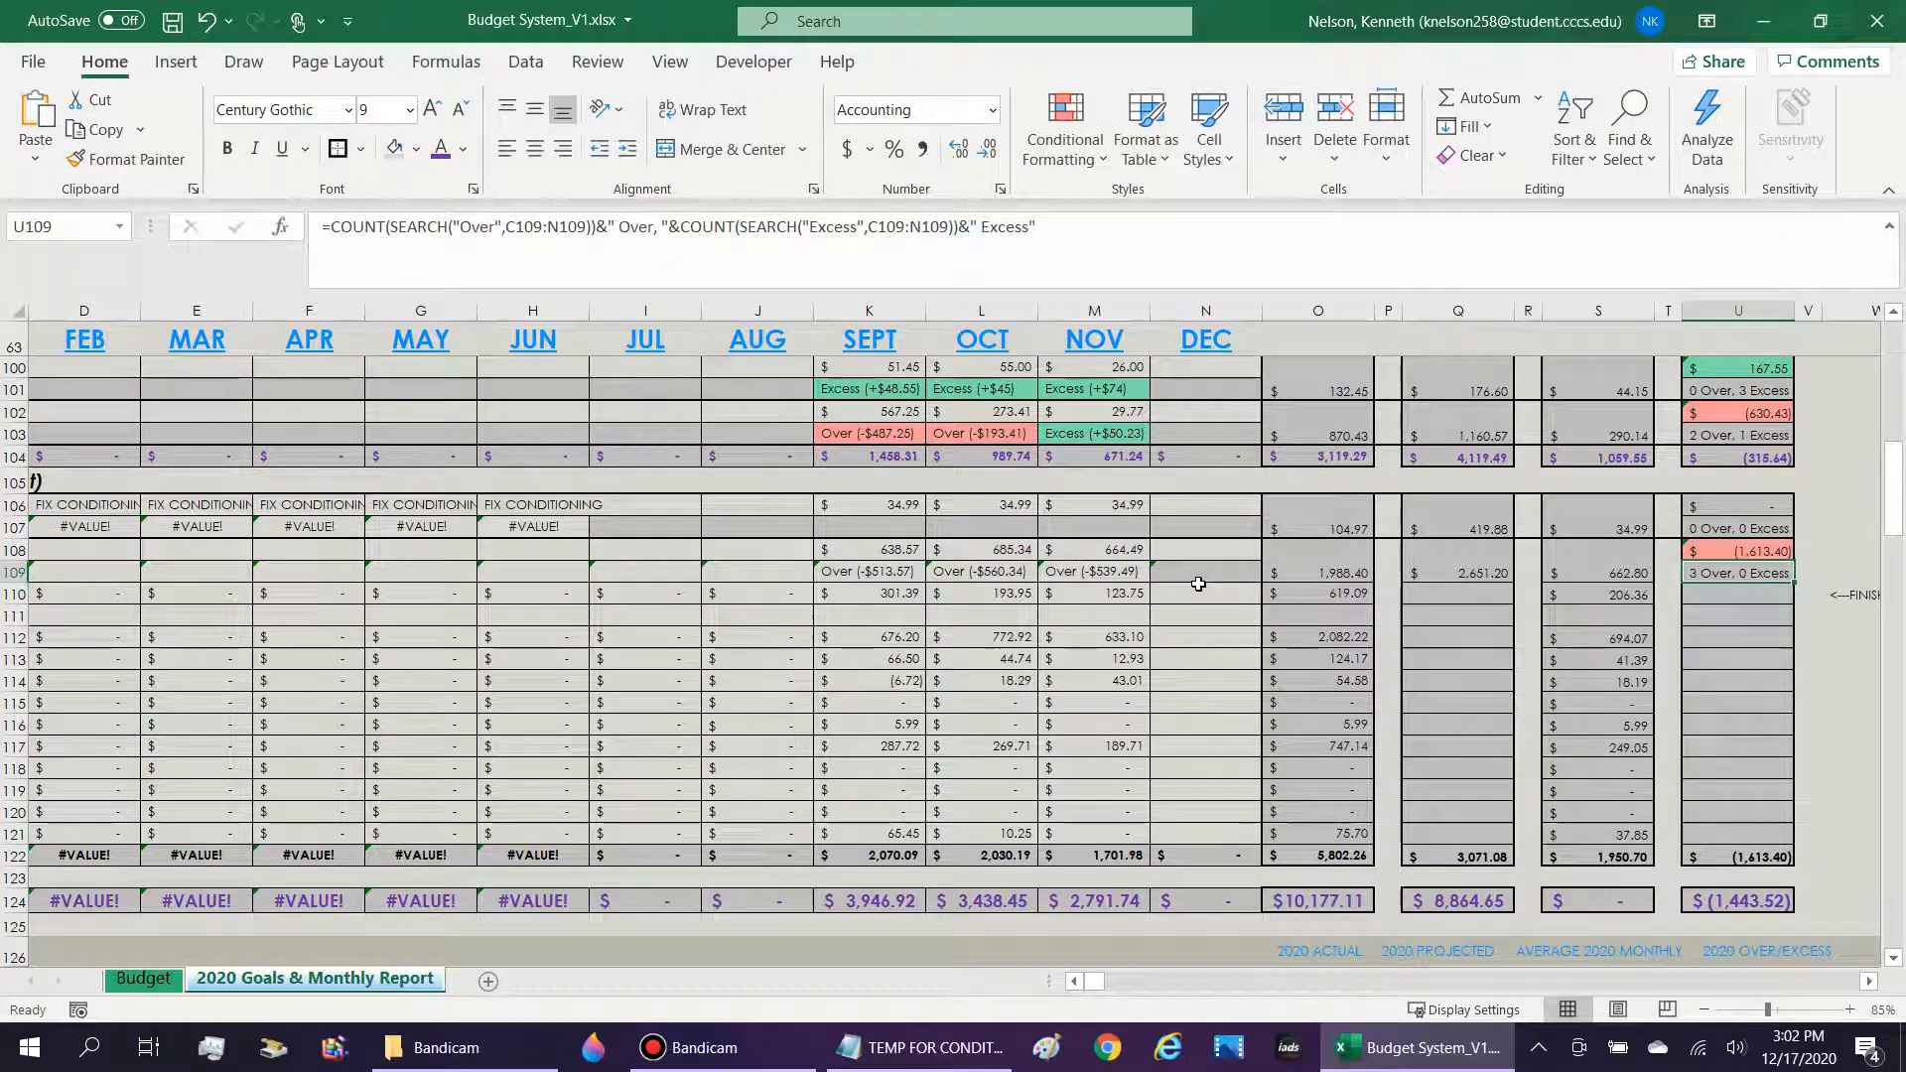
# Examine the "Over" and "Excess" COUNT(SEARCH()) parts and the joined text labels in U109's formula.
pyautogui.click(334, 227)
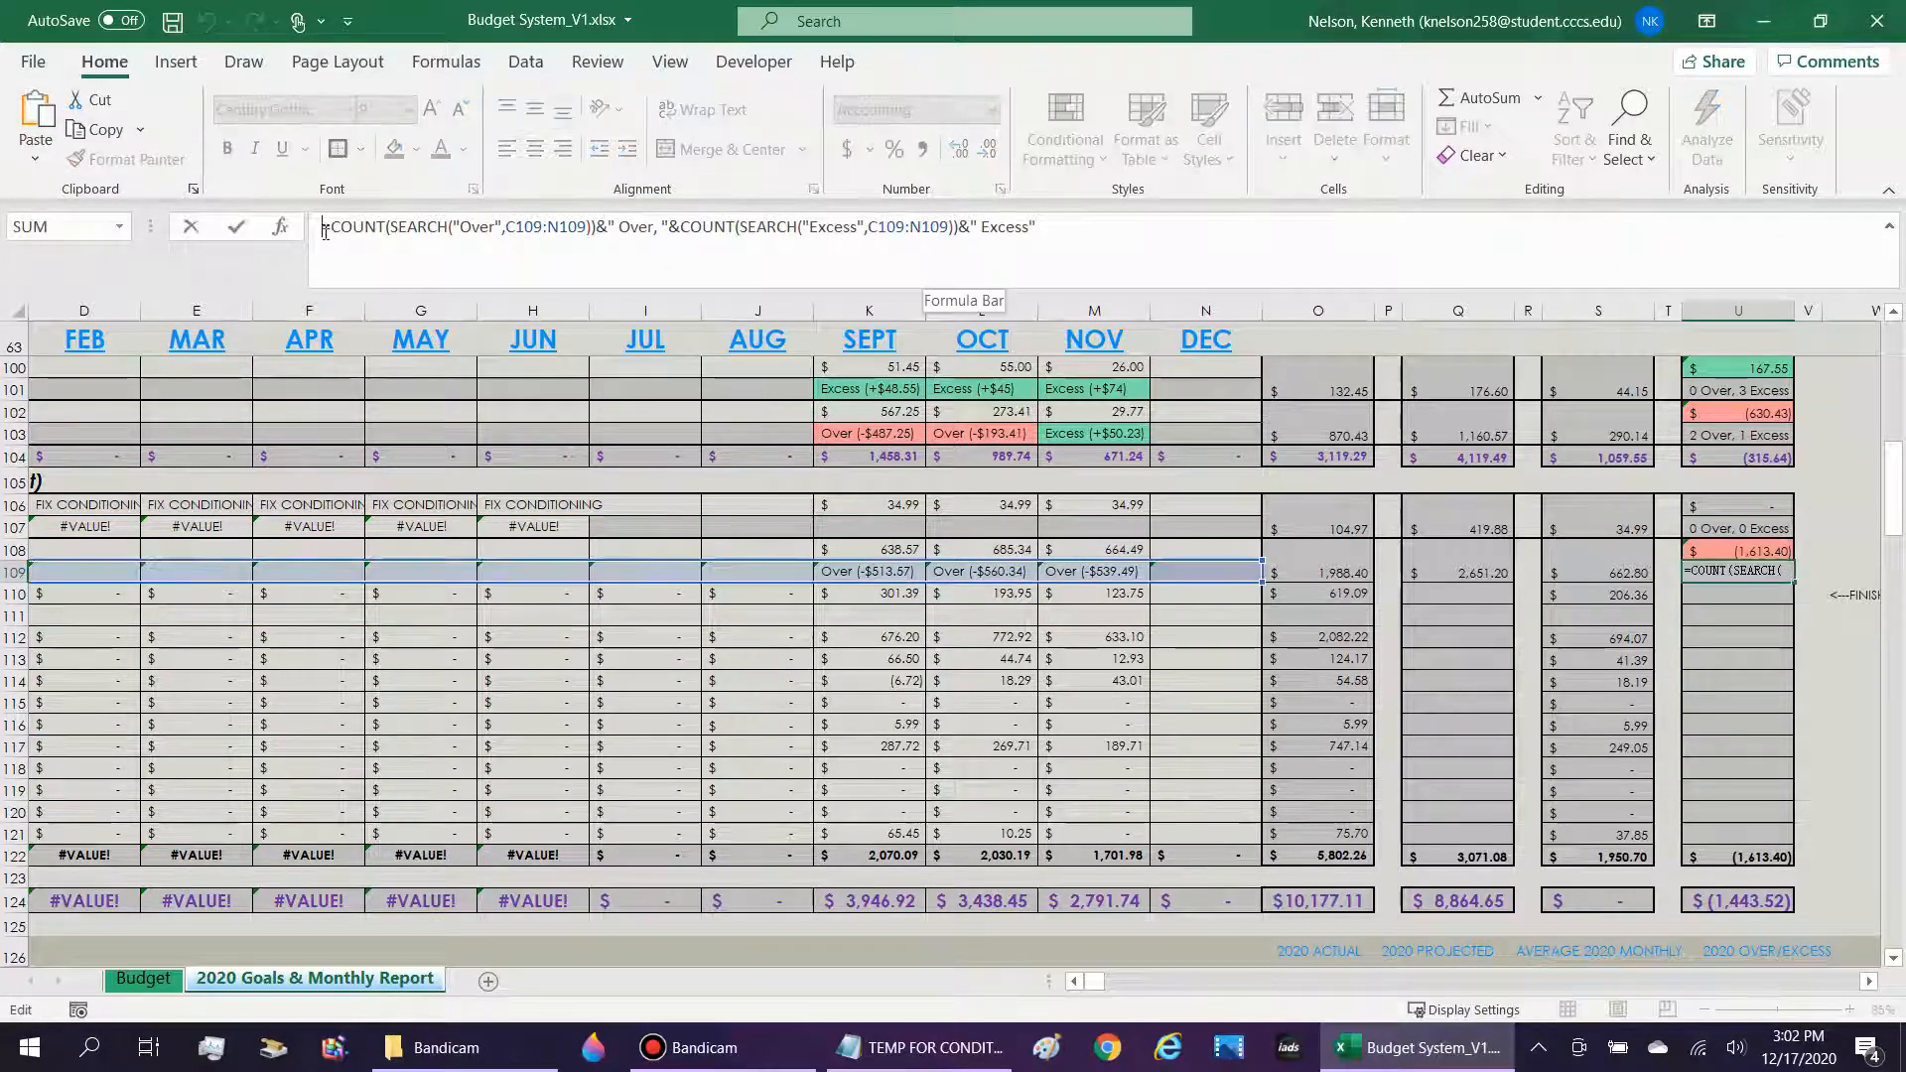
pyautogui.moveTo(334, 226); pyautogui.dragTo(480, 227)
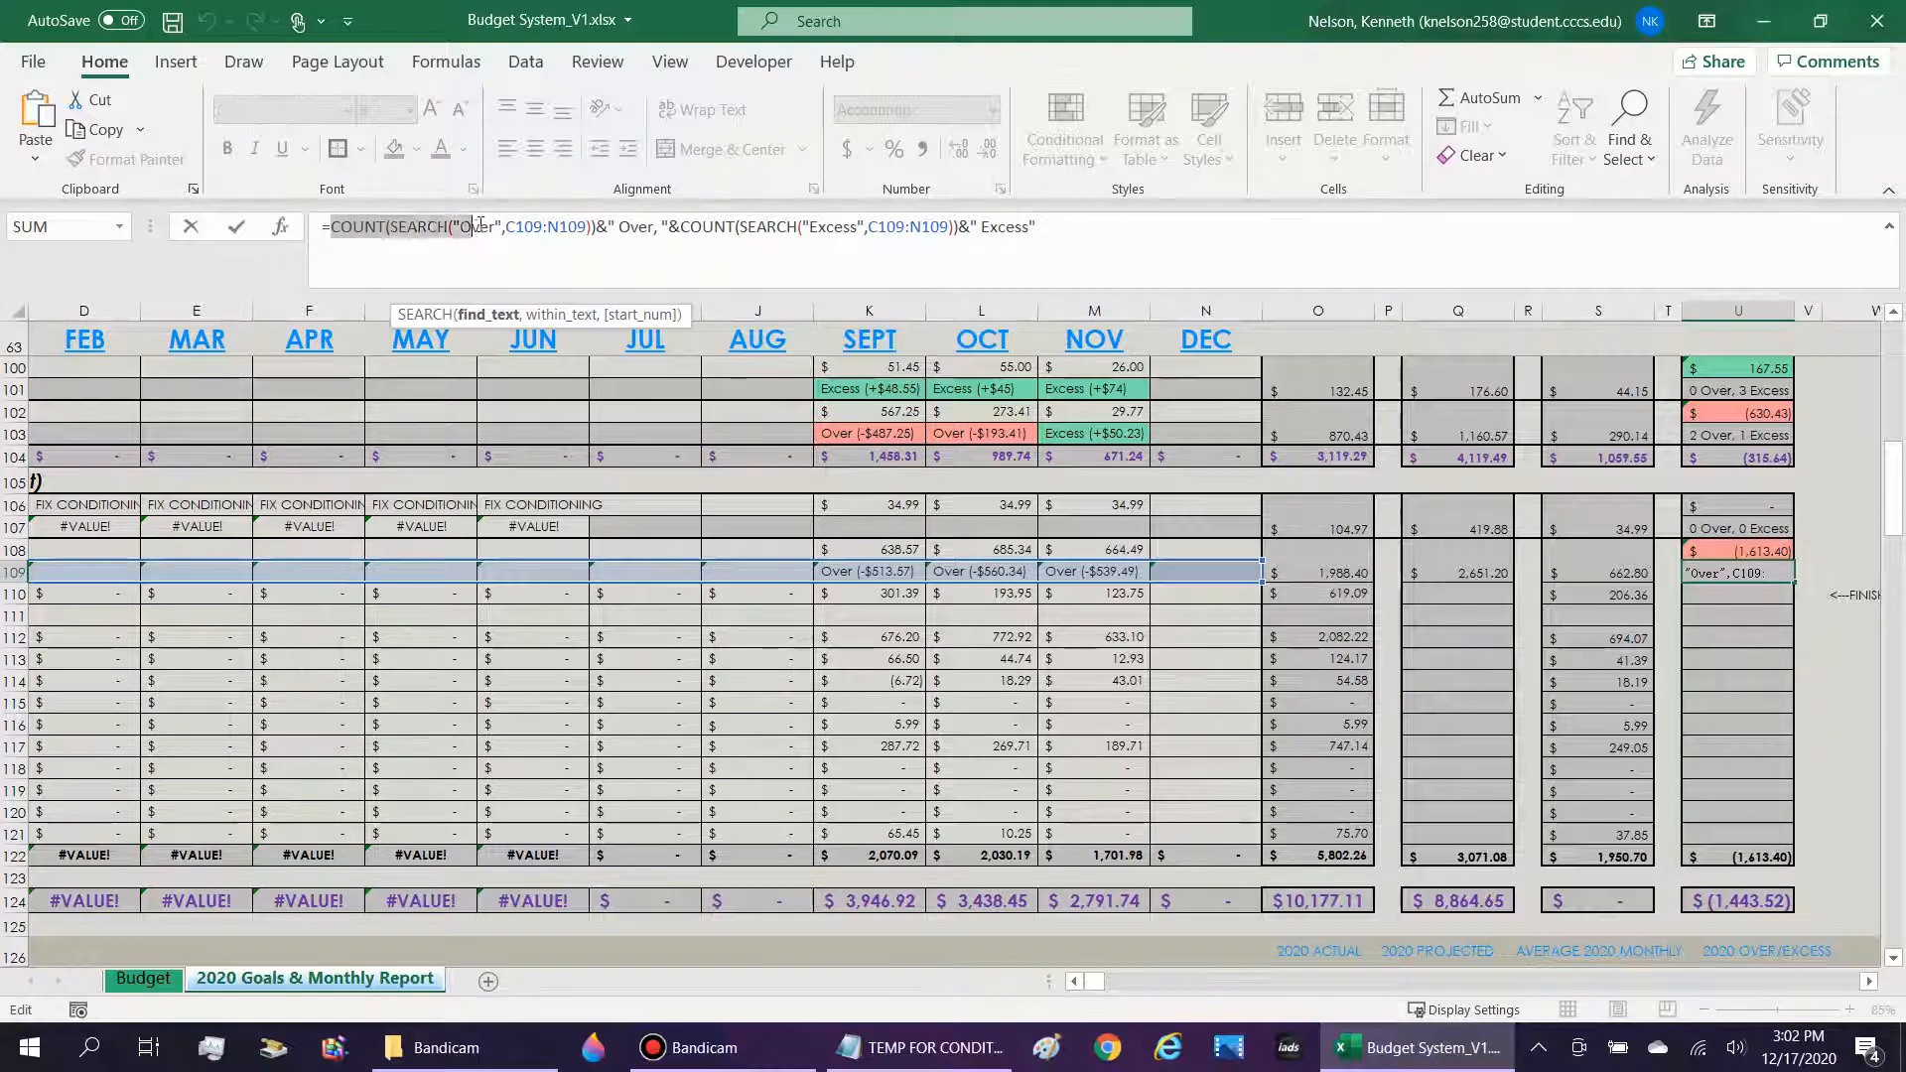
pyautogui.click(481, 227)
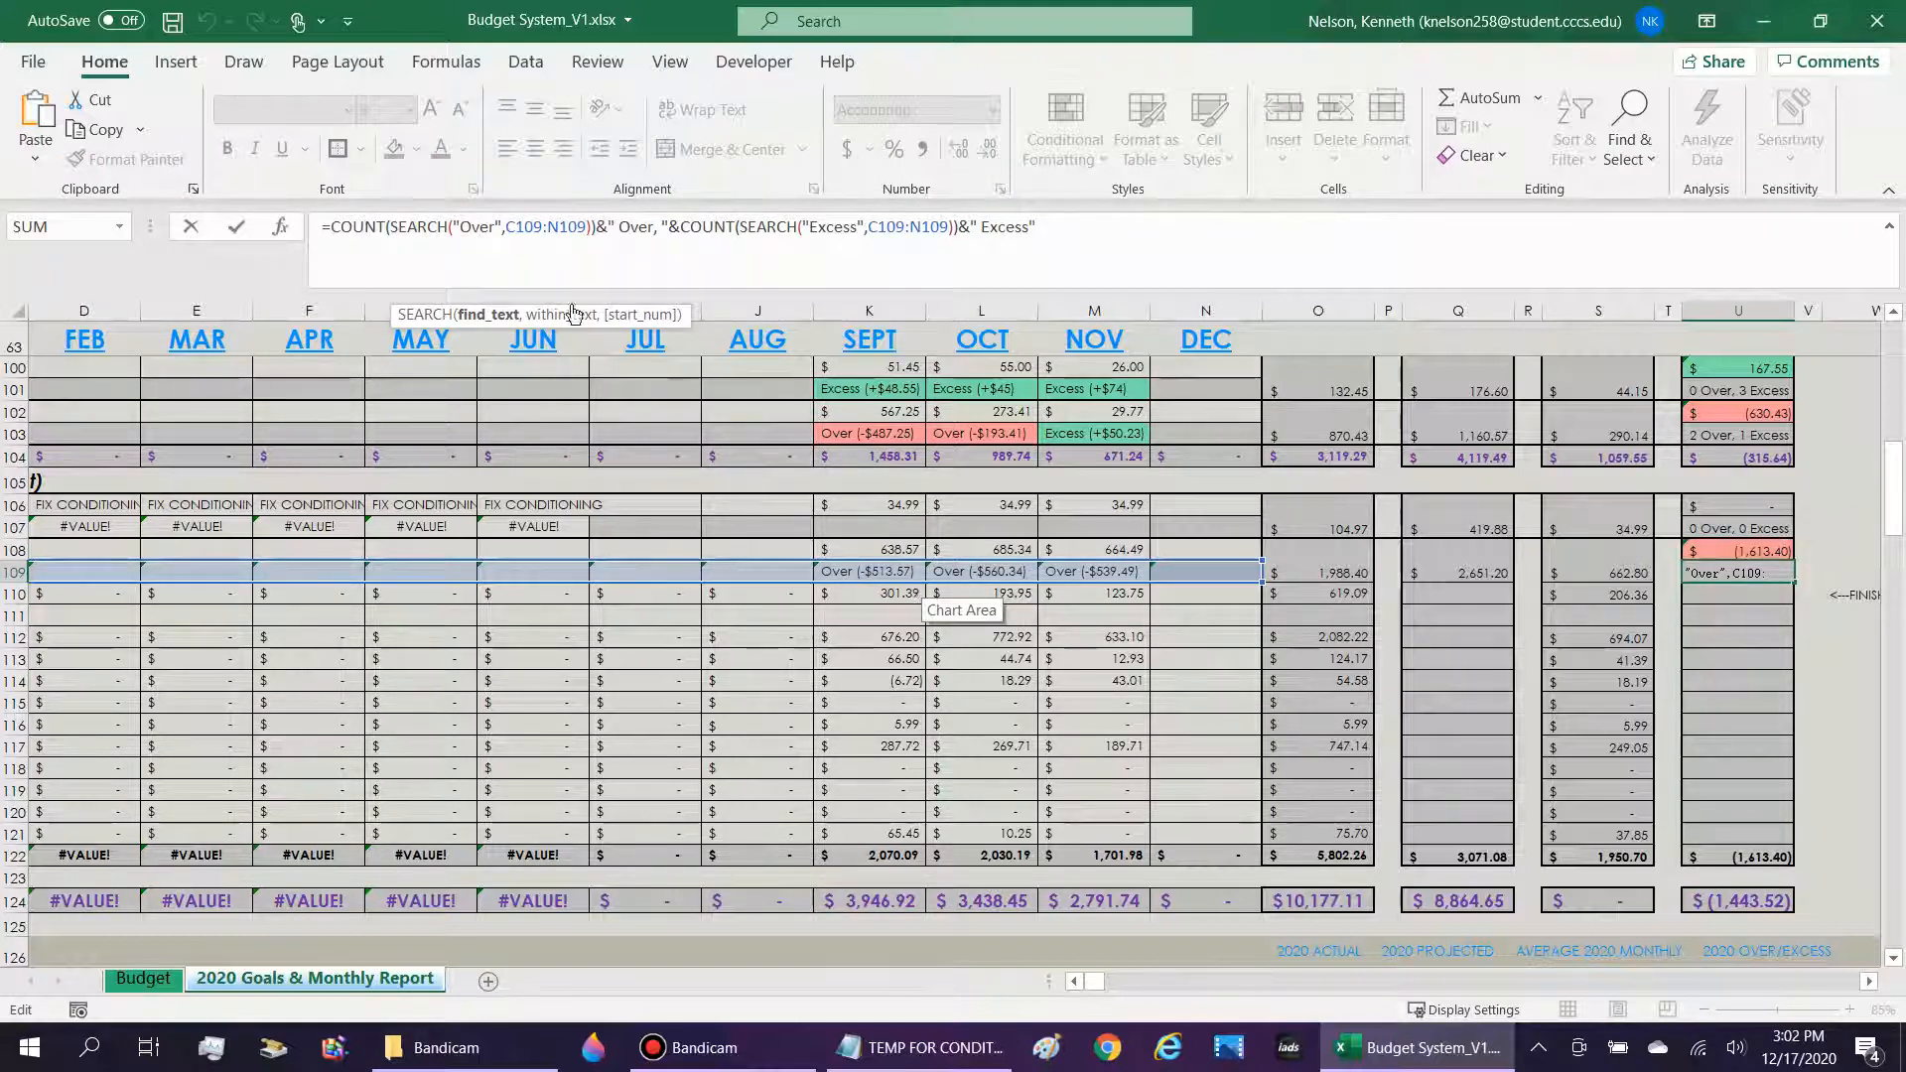
pyautogui.moveTo(598, 226); pyautogui.dragTo(338, 227)
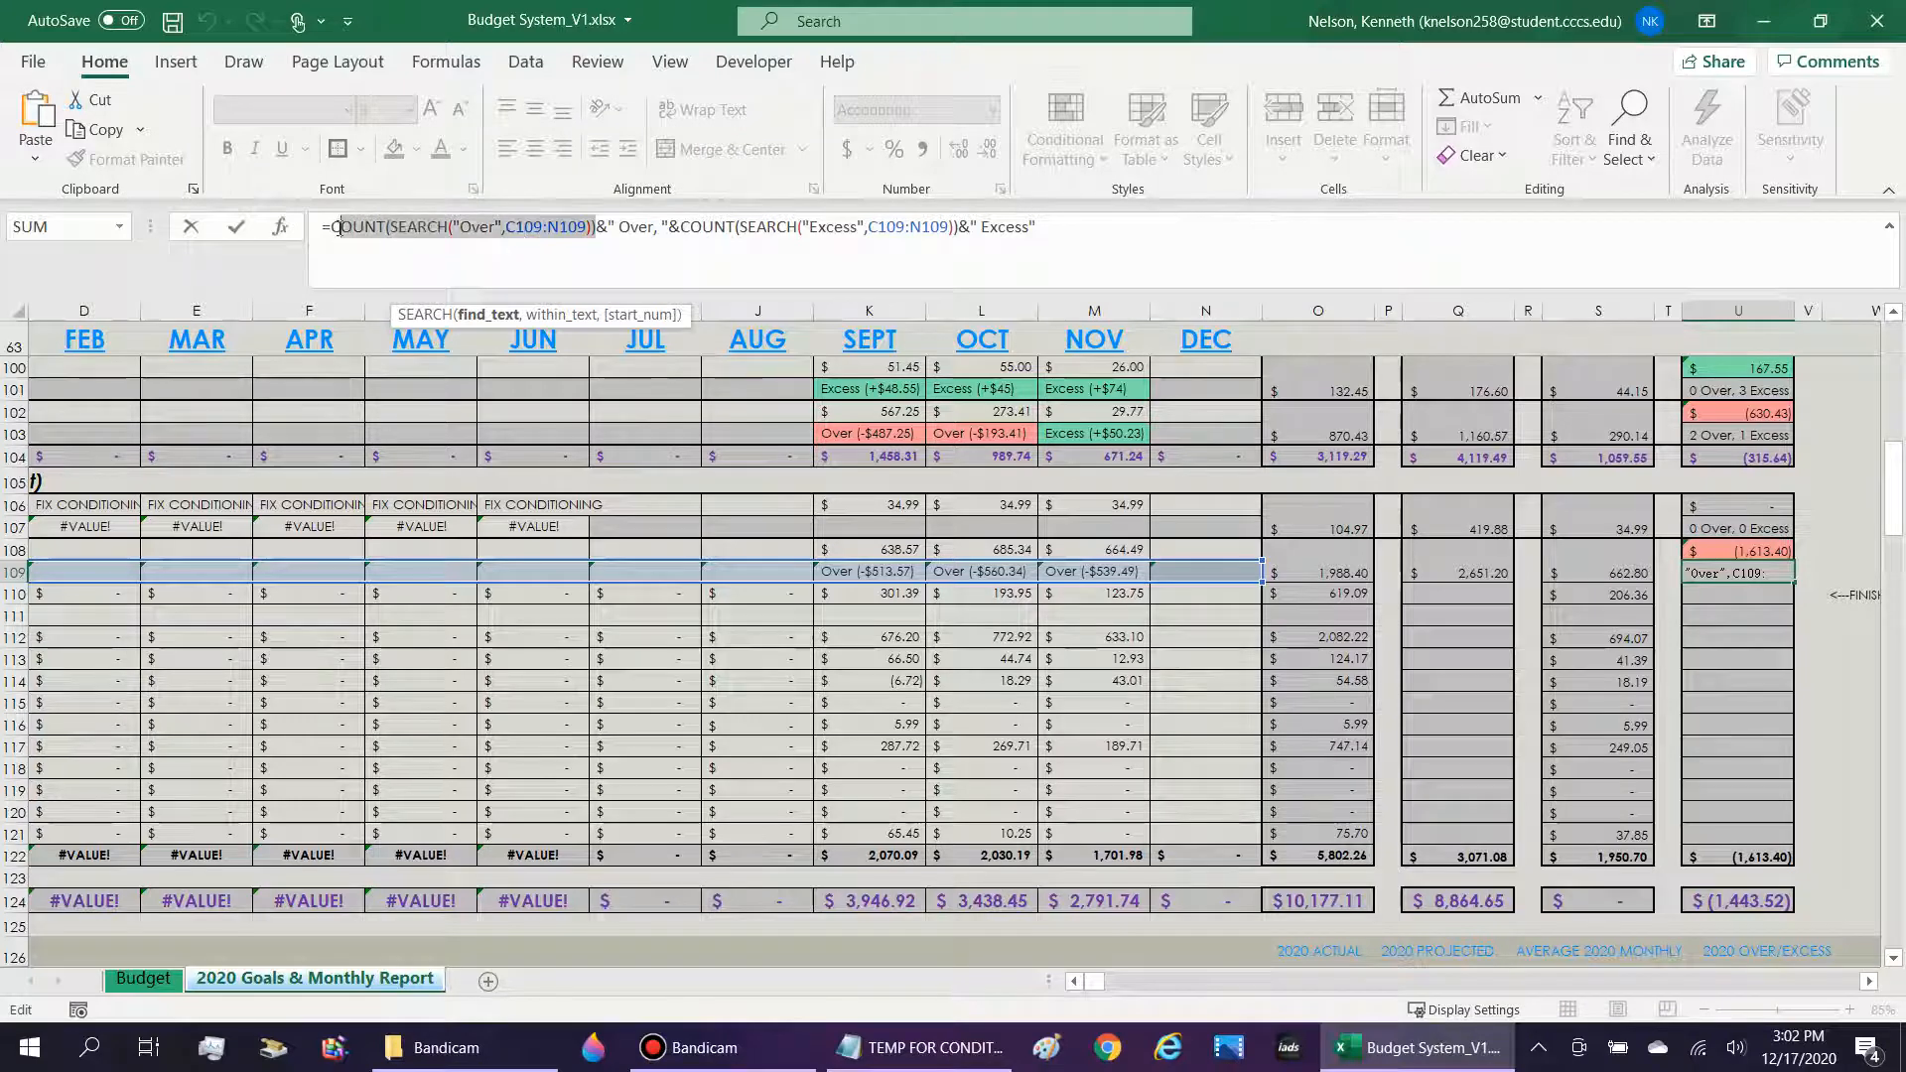
pyautogui.click(488, 227)
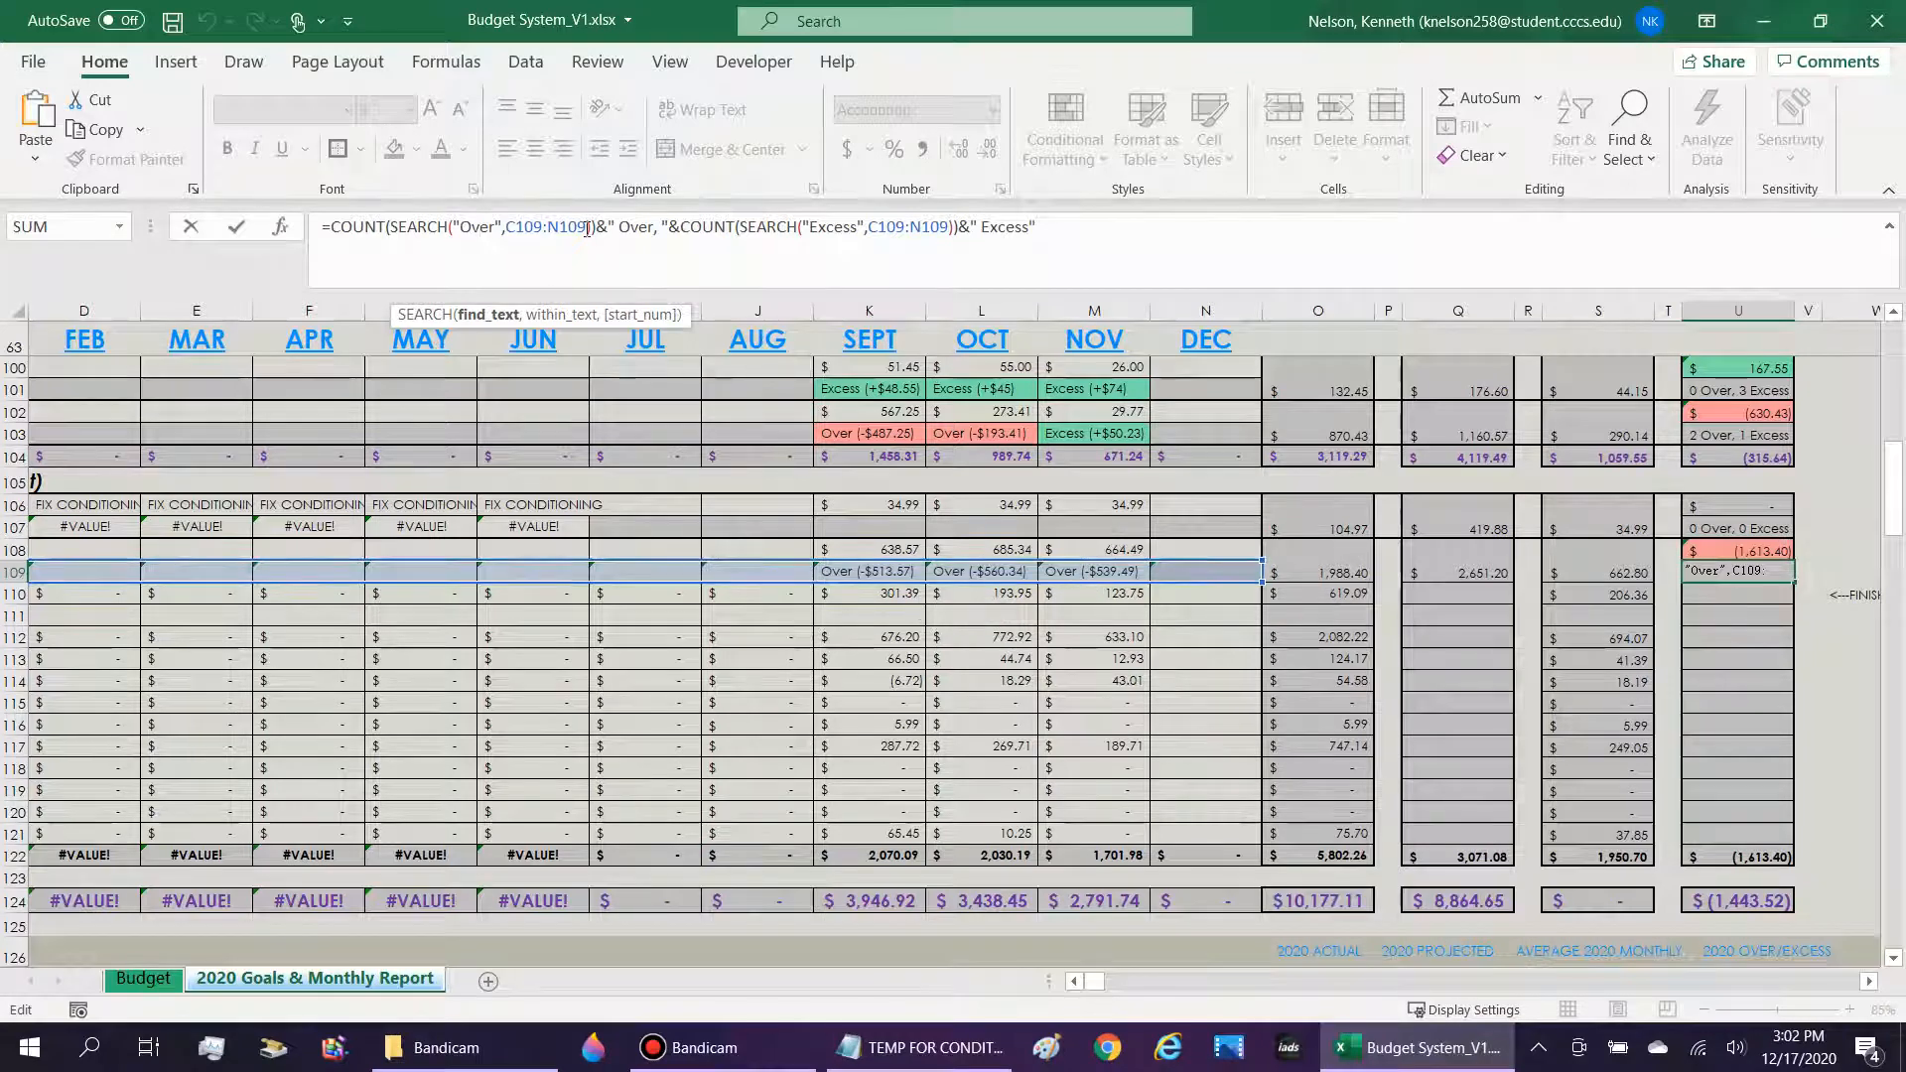
pyautogui.moveTo(607, 226); pyautogui.dragTo(654, 222)
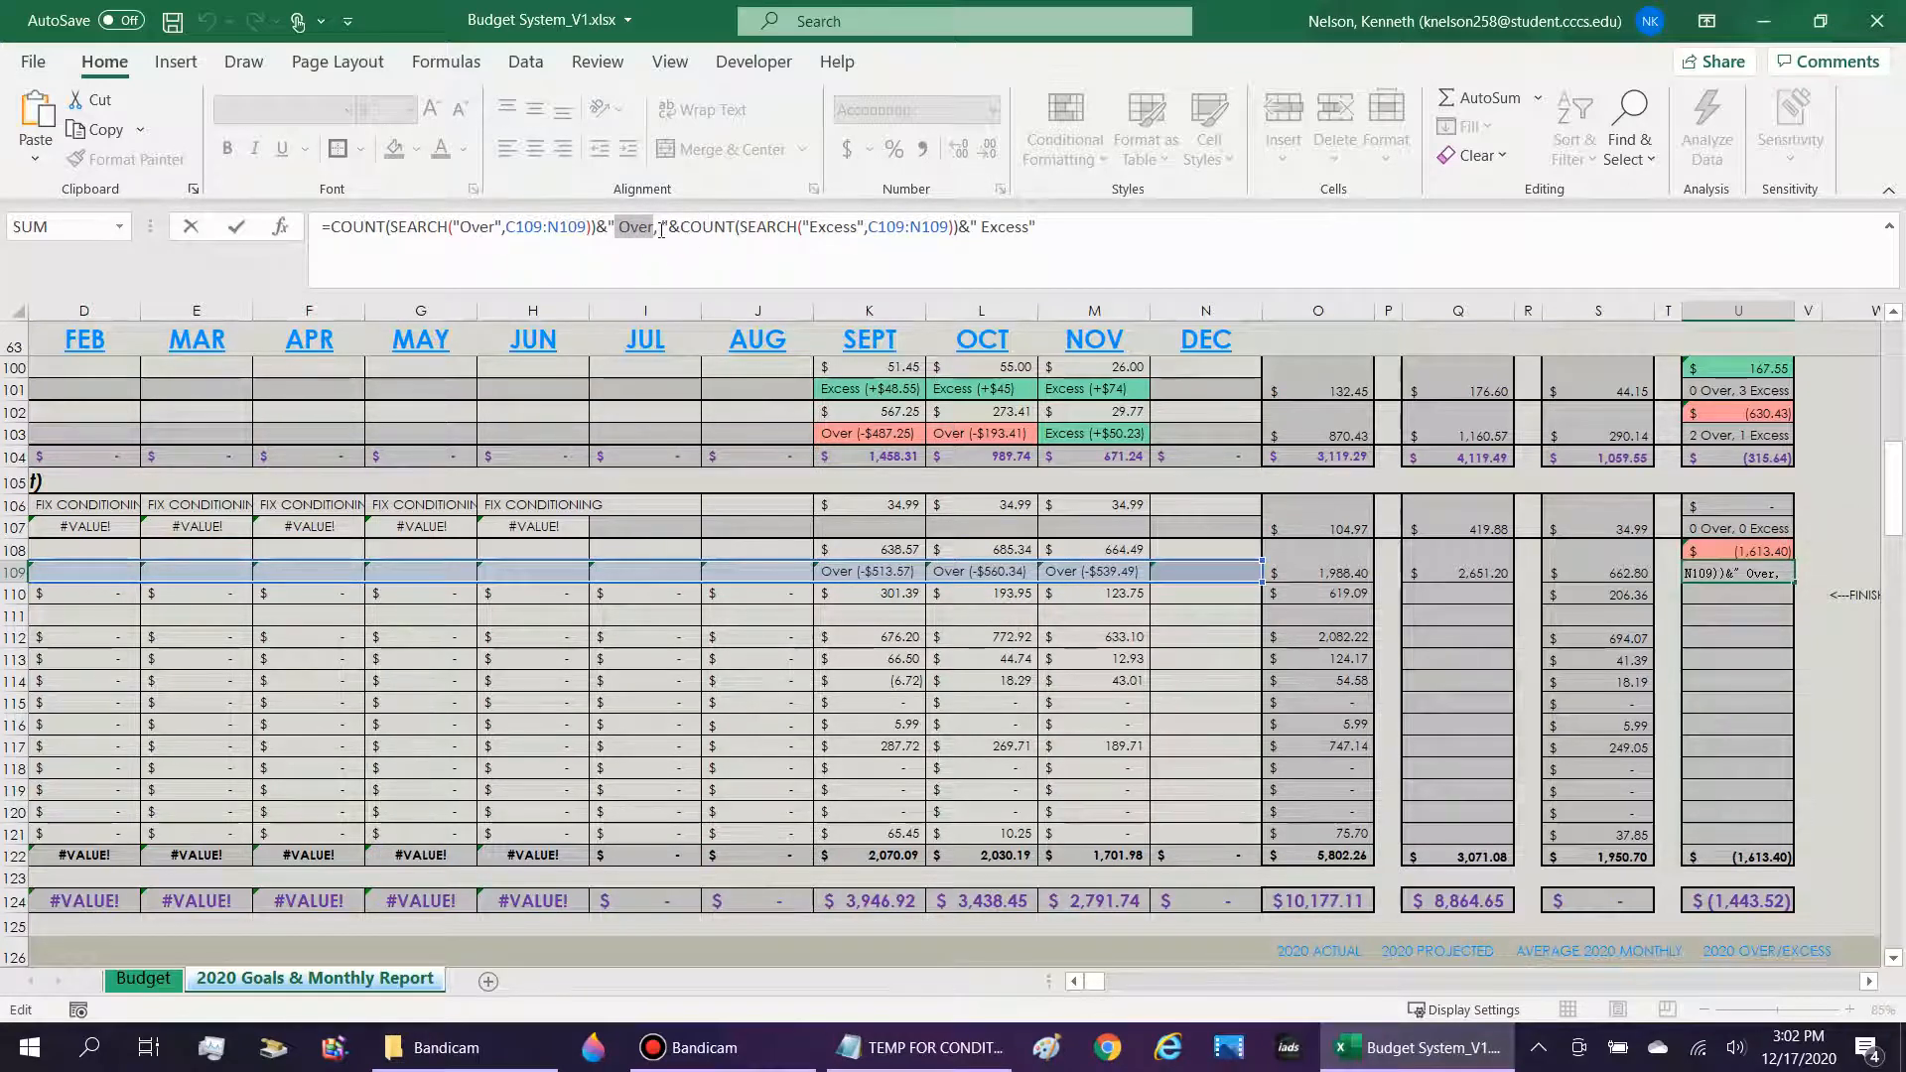
pyautogui.click(659, 228)
pyautogui.moveTo(774, 218); pyautogui.dragTo(958, 229)
pyautogui.click(858, 226)
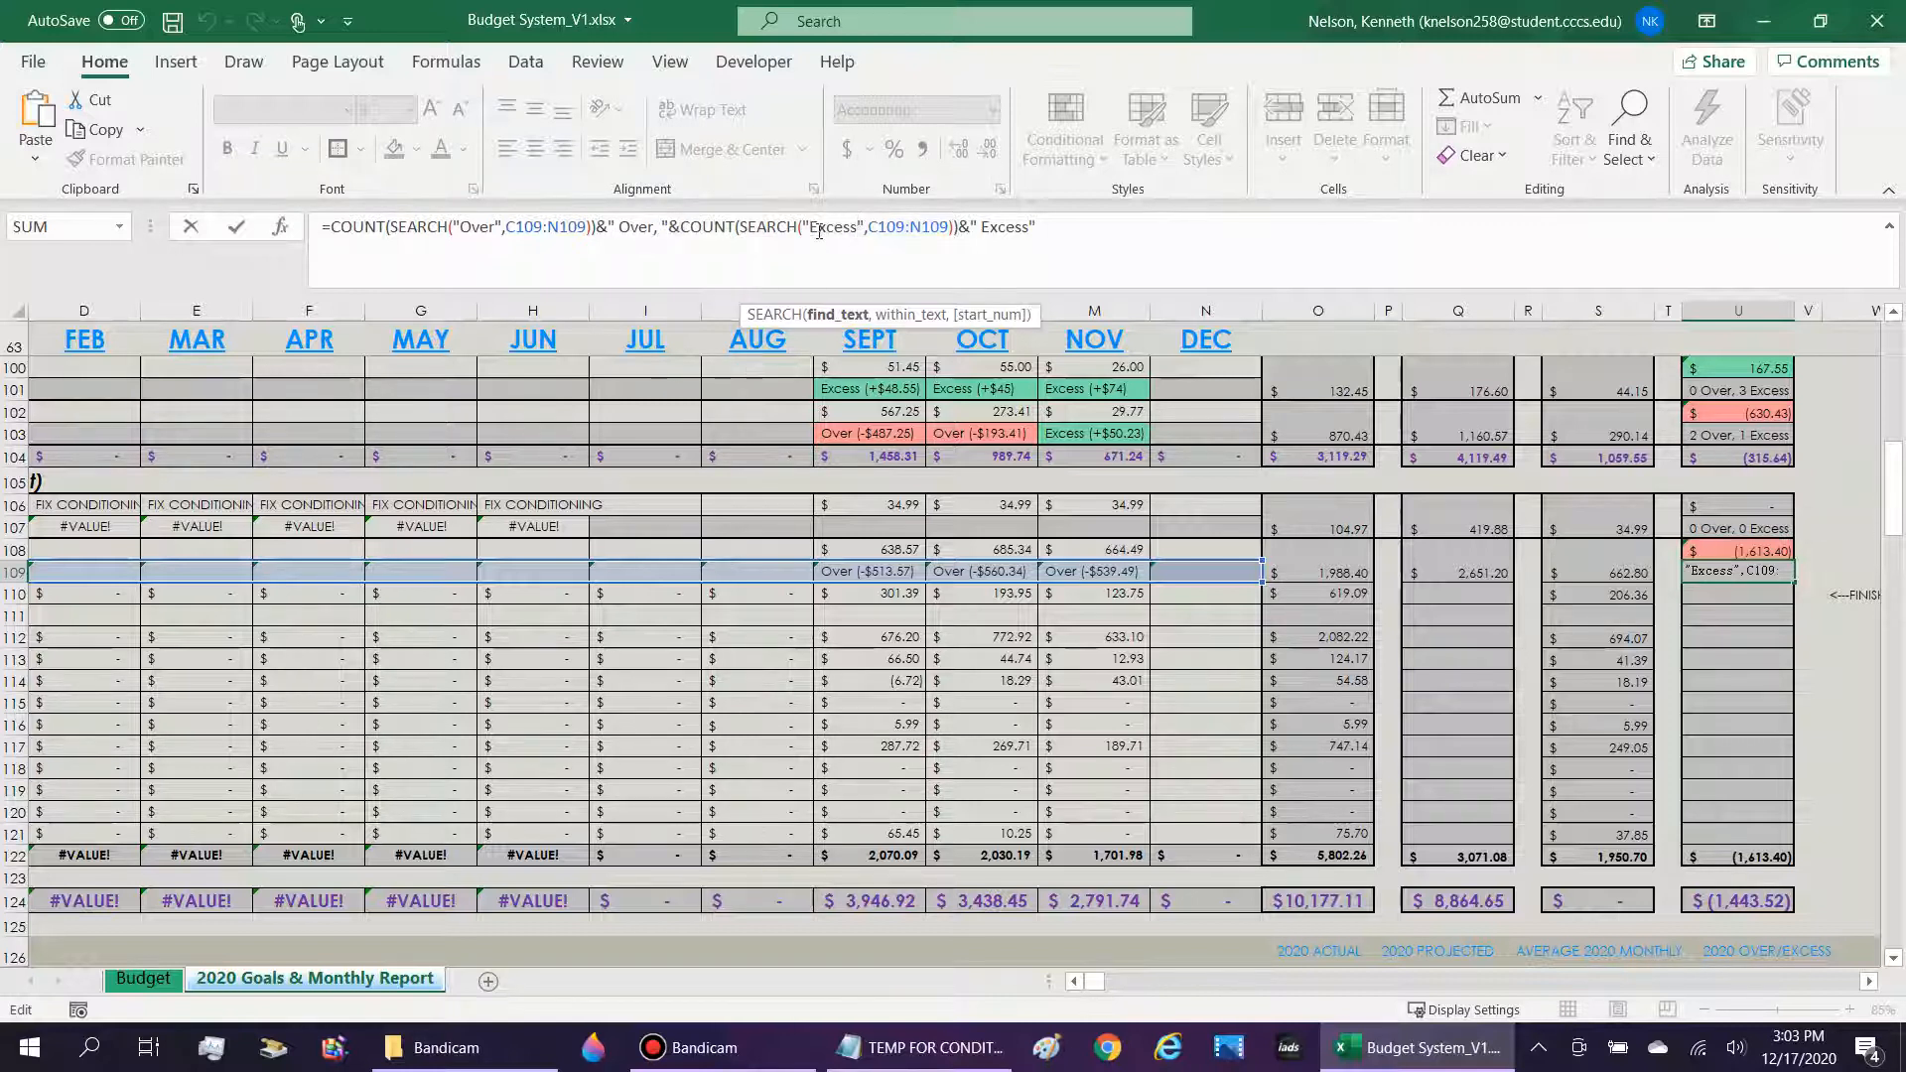
# Review the "Excess" search count and its joined text label in U109's formula, and enter the formula.
pyautogui.moveTo(911, 233); pyautogui.dragTo(685, 234)
pyautogui.click(981, 230)
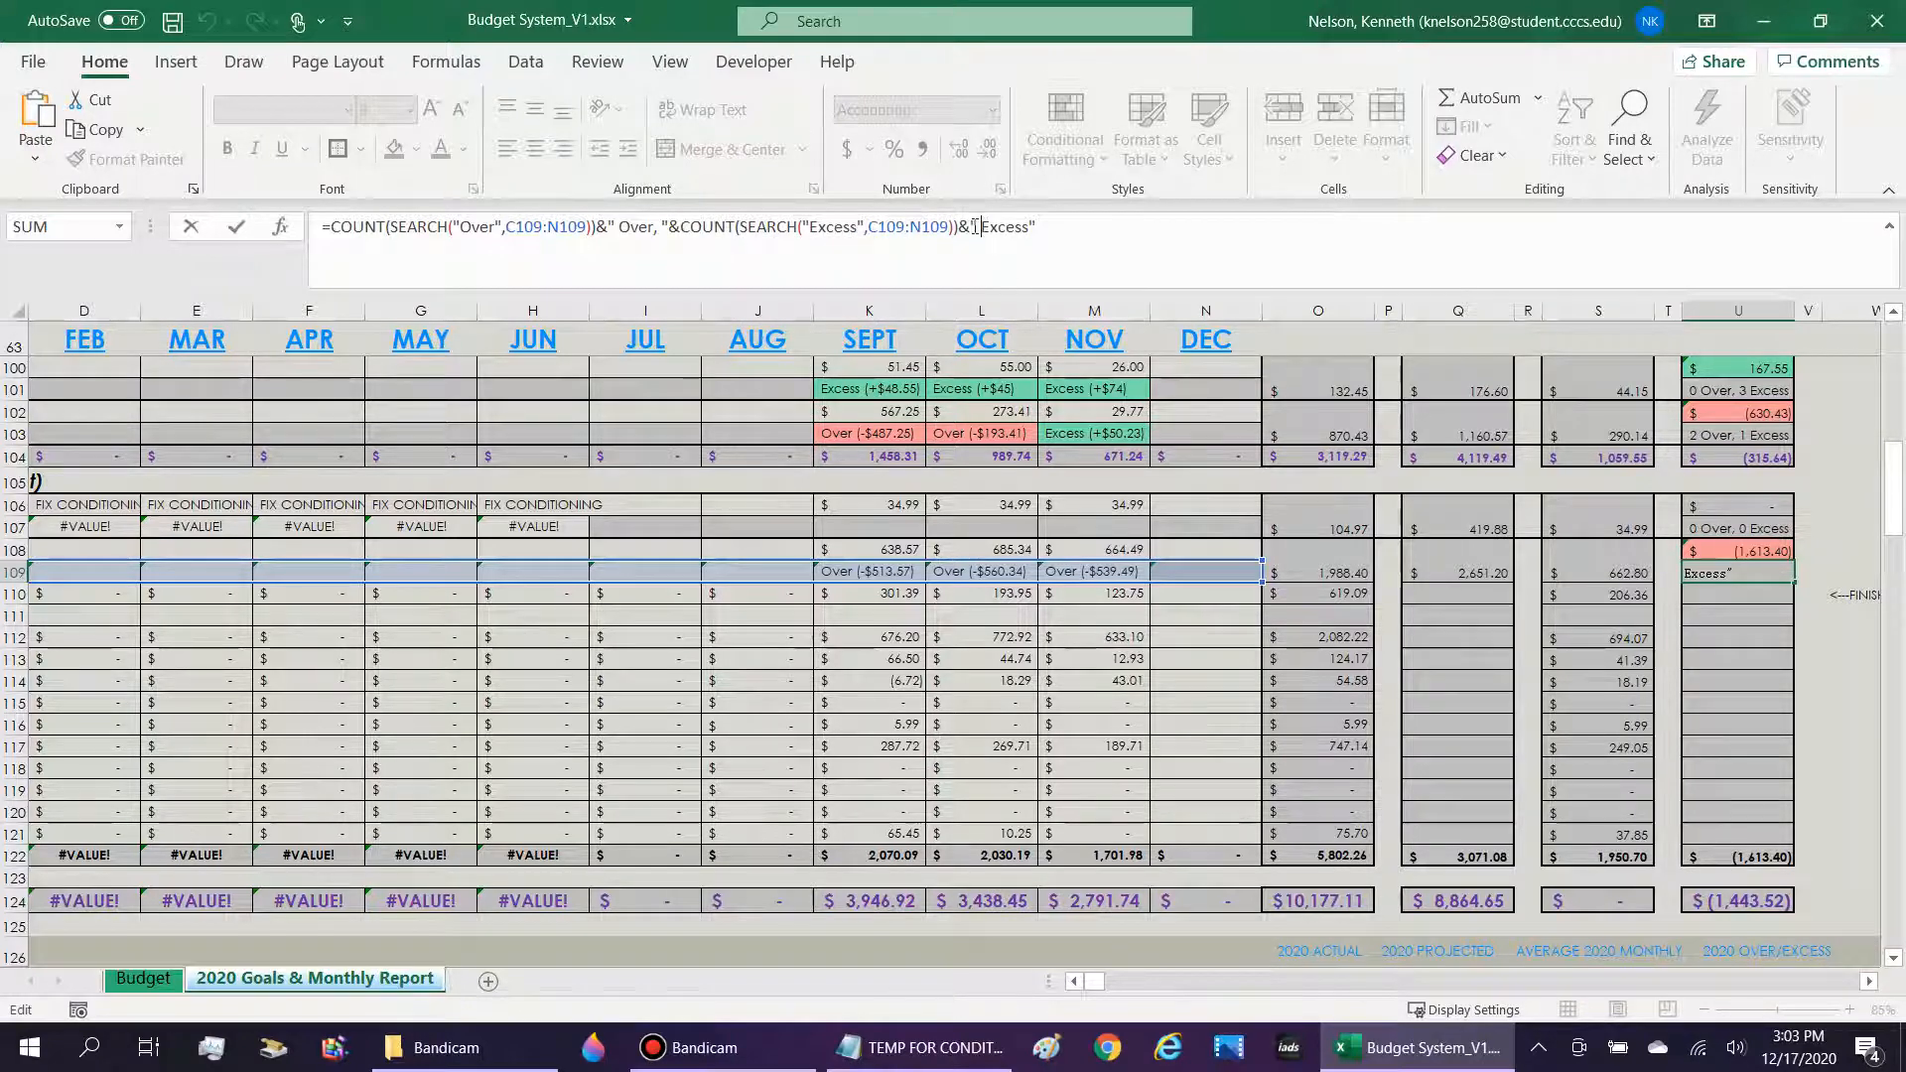
pyautogui.moveTo(975, 226); pyautogui.dragTo(1040, 226)
pyautogui.press('Return')
pyautogui.press('Up')
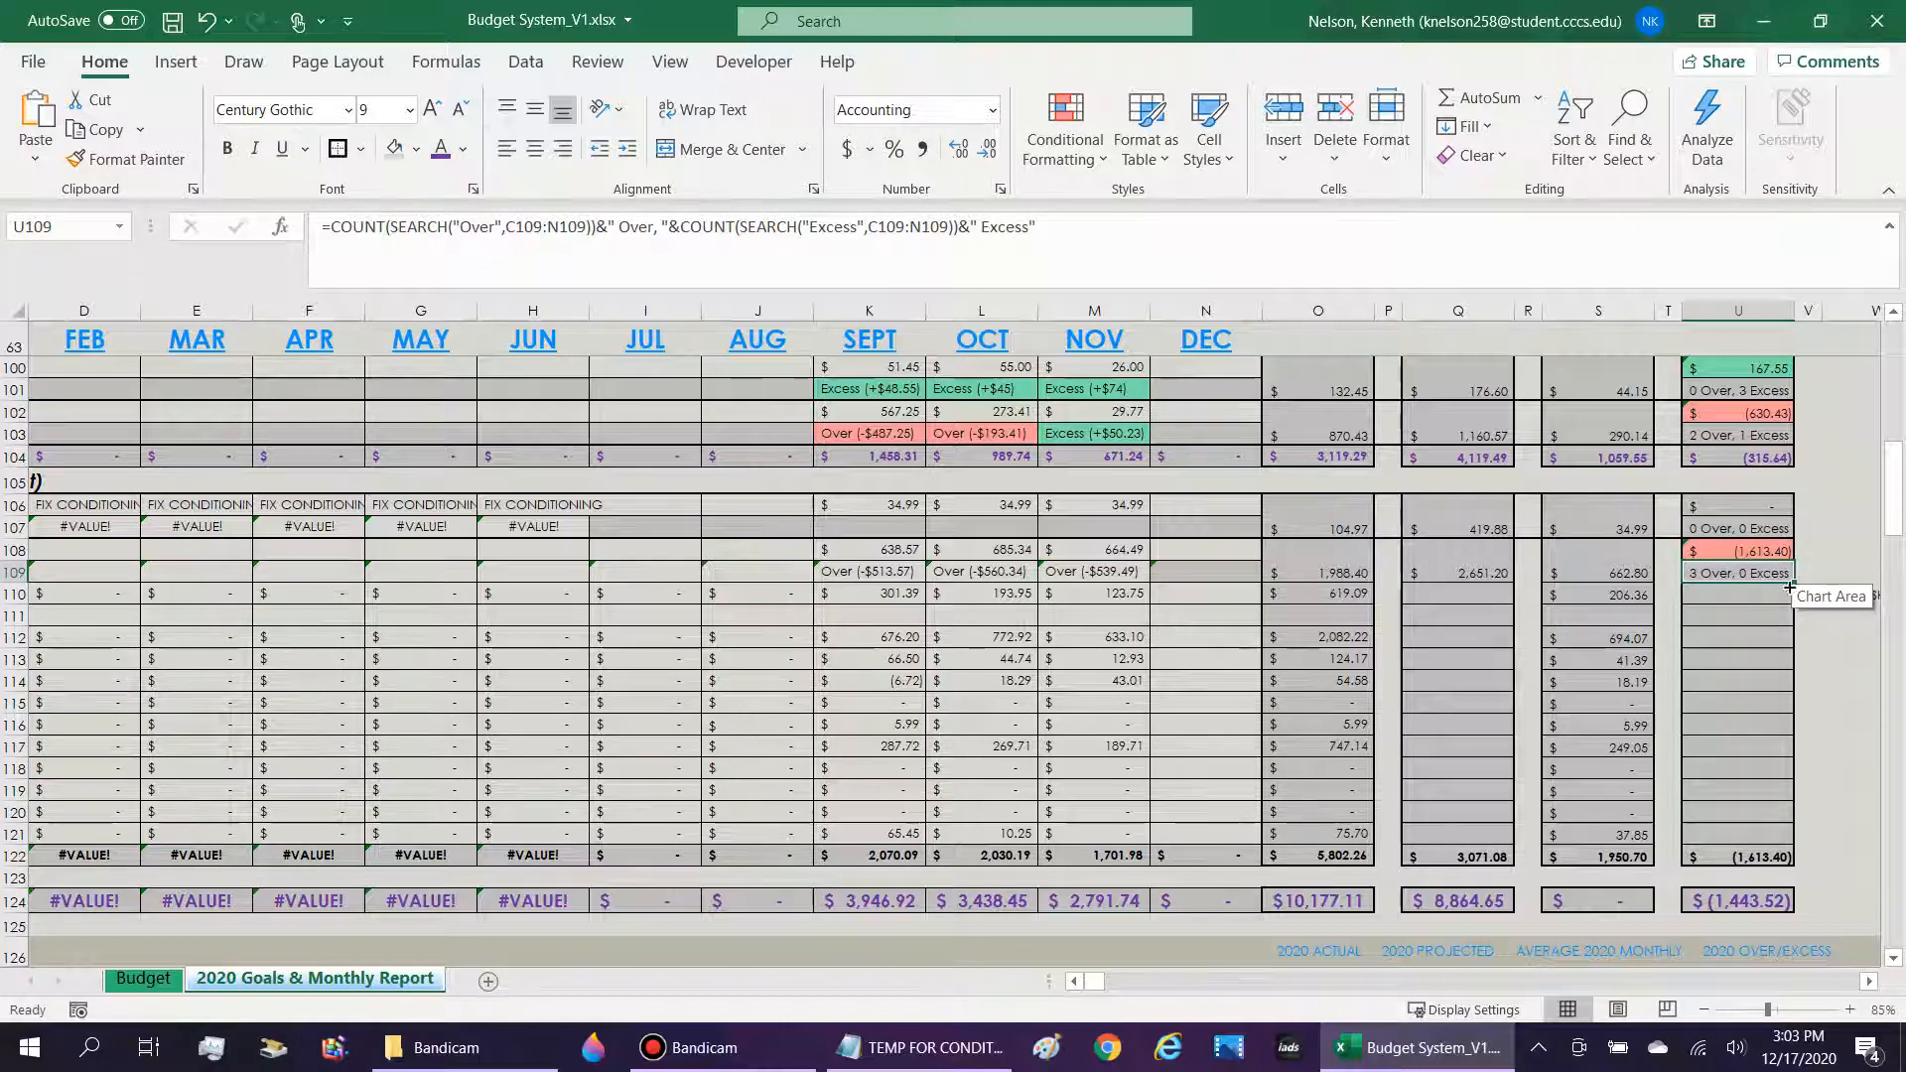
# Look over the Nicotine/Tobacco rows 108 and 109 from the monthly cells through the yearly total to the Over/Excess count.
pyautogui.click(1735, 588)
pyautogui.press('Up')
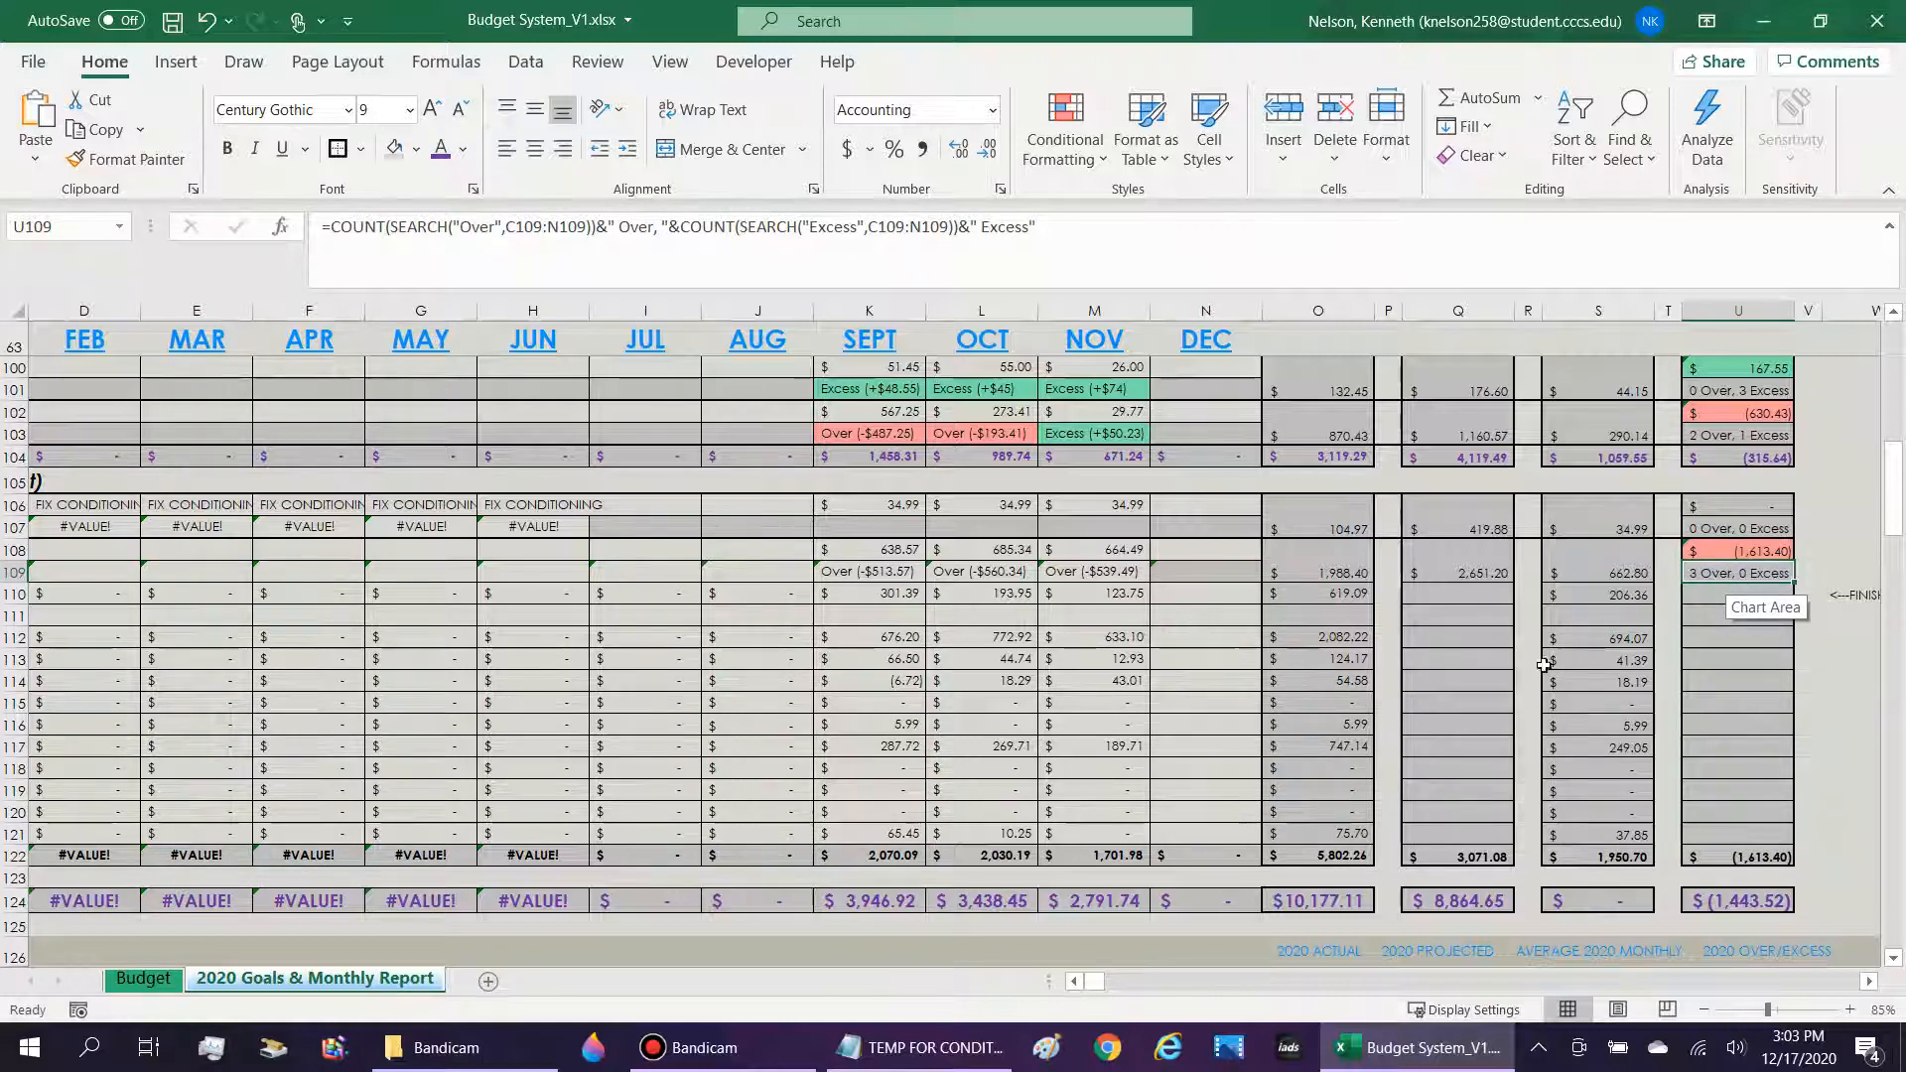
pyautogui.press('Left')
pyautogui.press('Right')
pyautogui.press('Down')
pyautogui.press('Up')
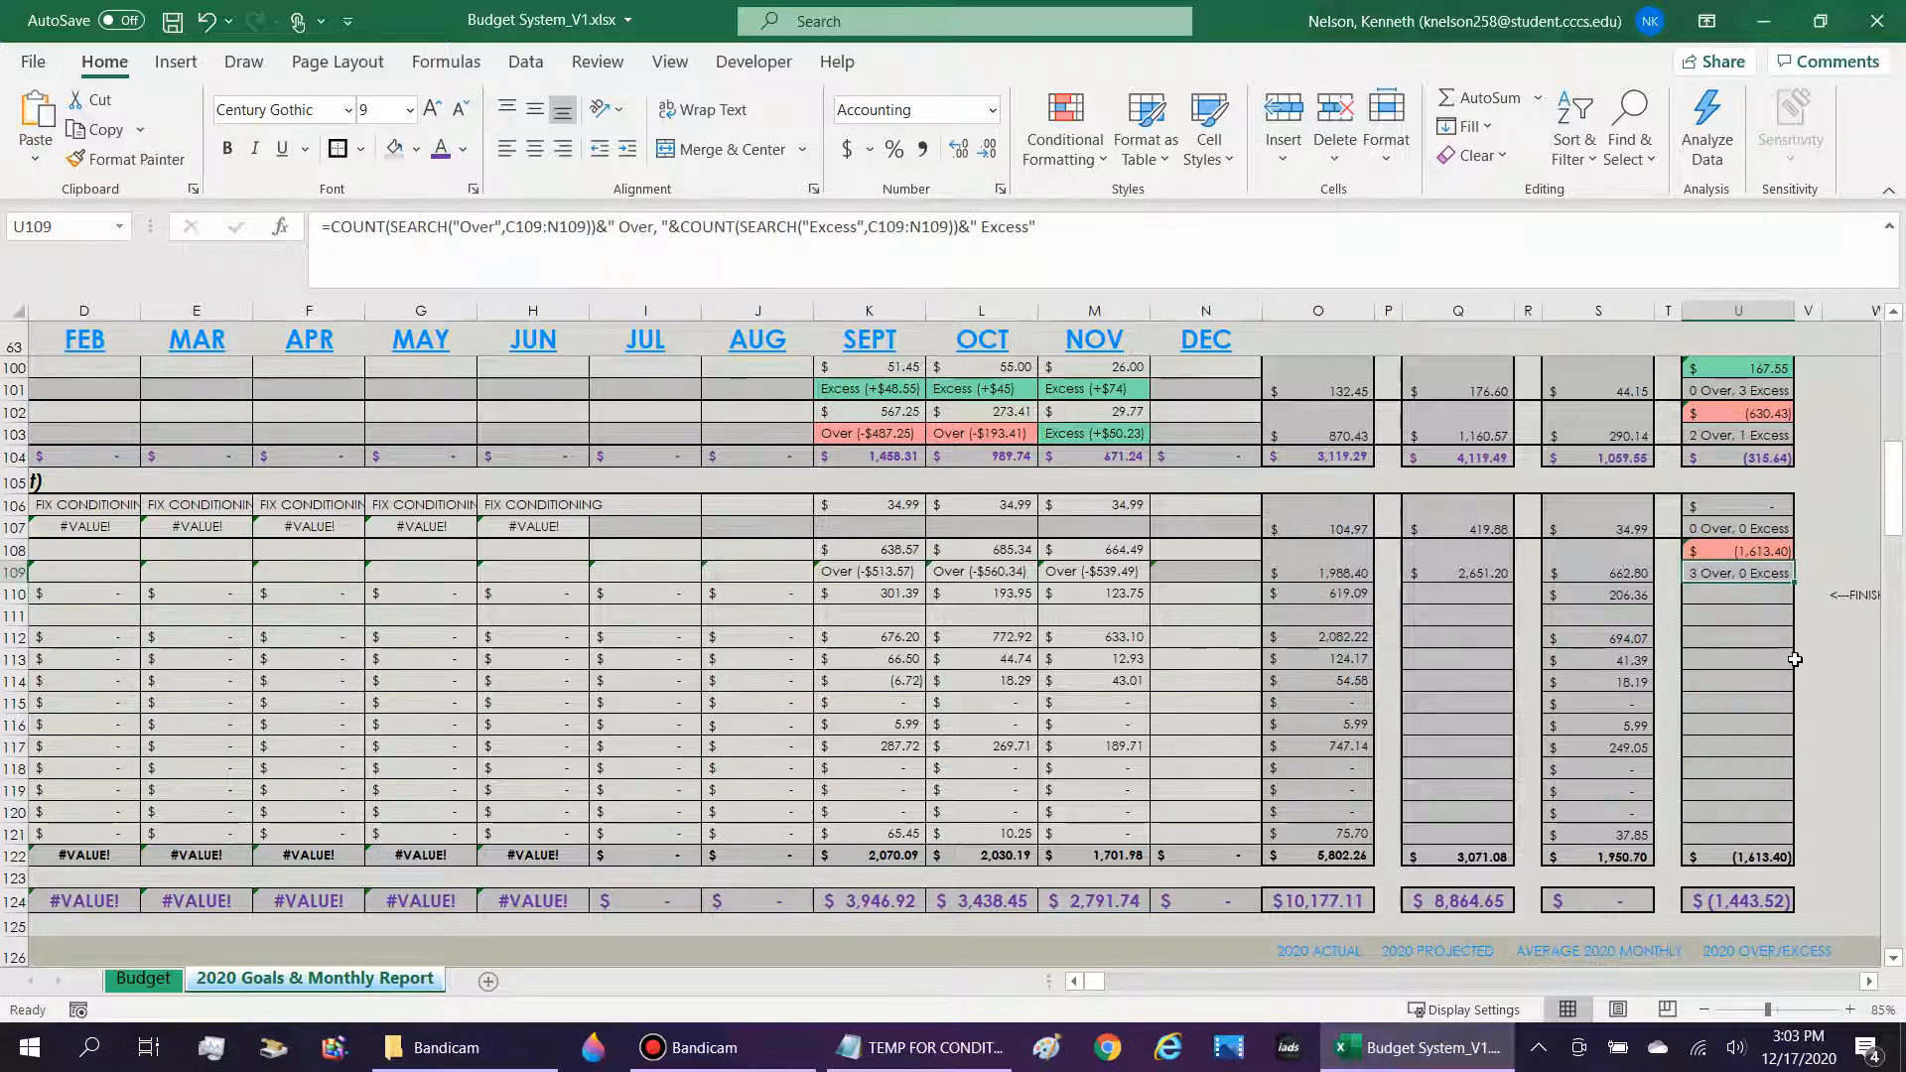
pyautogui.hotkey('shift', 'Up')
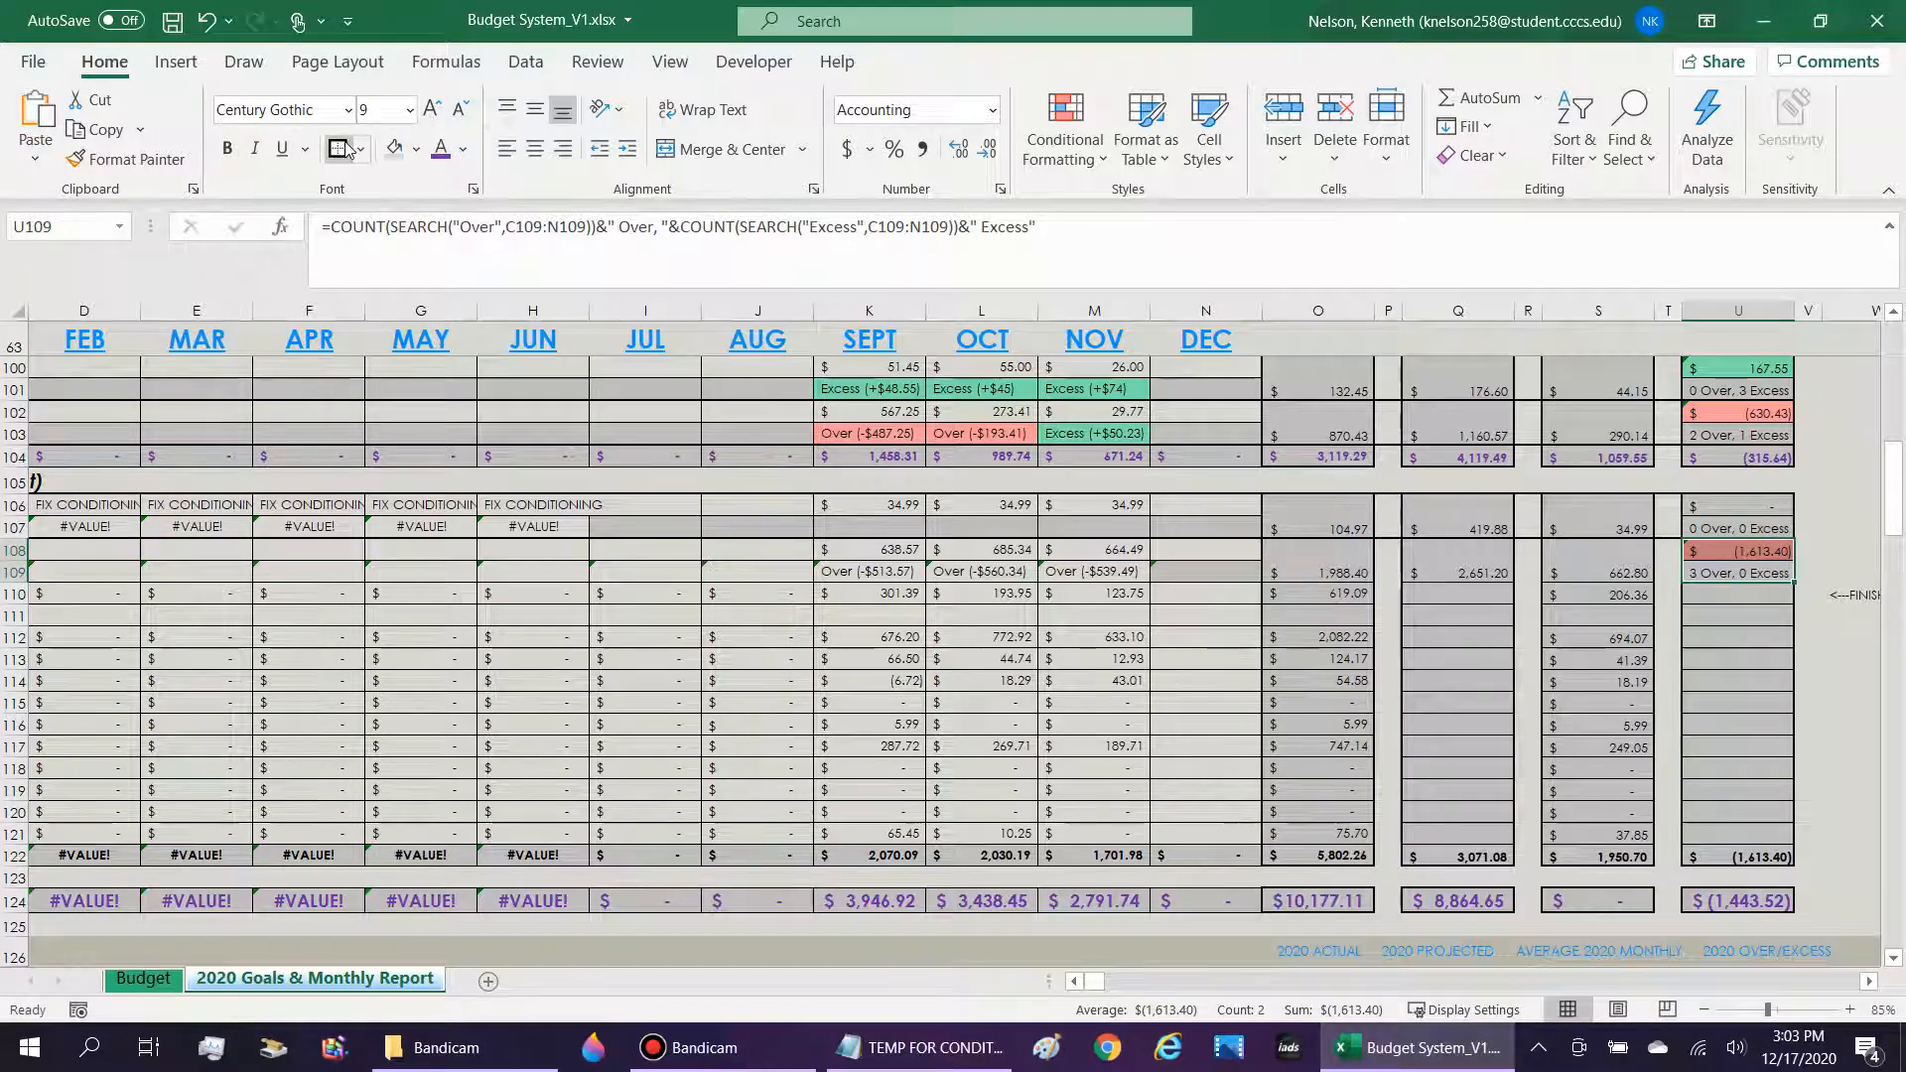
pyautogui.press('Left')
pyautogui.press('Left')
pyautogui.press('Up')
pyautogui.press('Left')
pyautogui.press('Left')
pyautogui.press('Left')
pyautogui.press('Left')
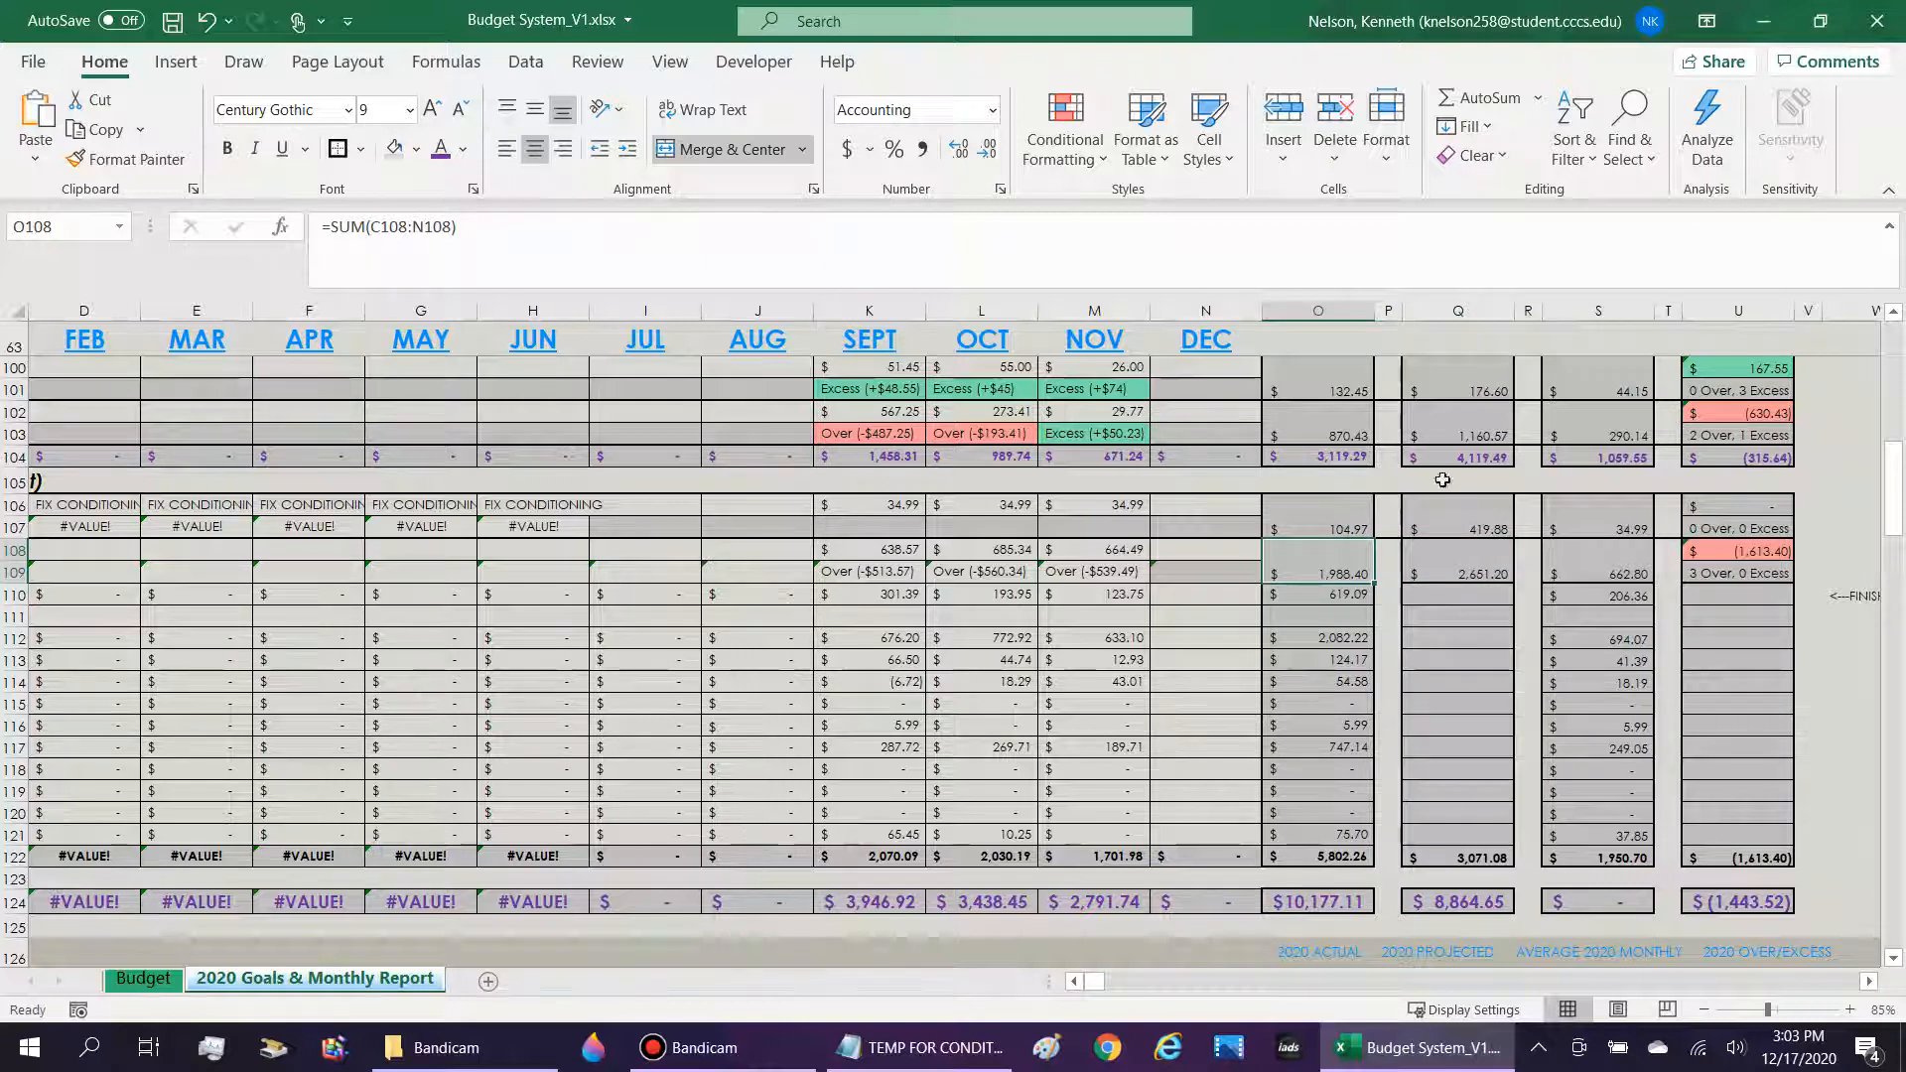
pyautogui.moveTo(1747, 574); pyautogui.dragTo(1747, 551)
pyautogui.moveTo(1593, 555); pyautogui.dragTo(489, 560)
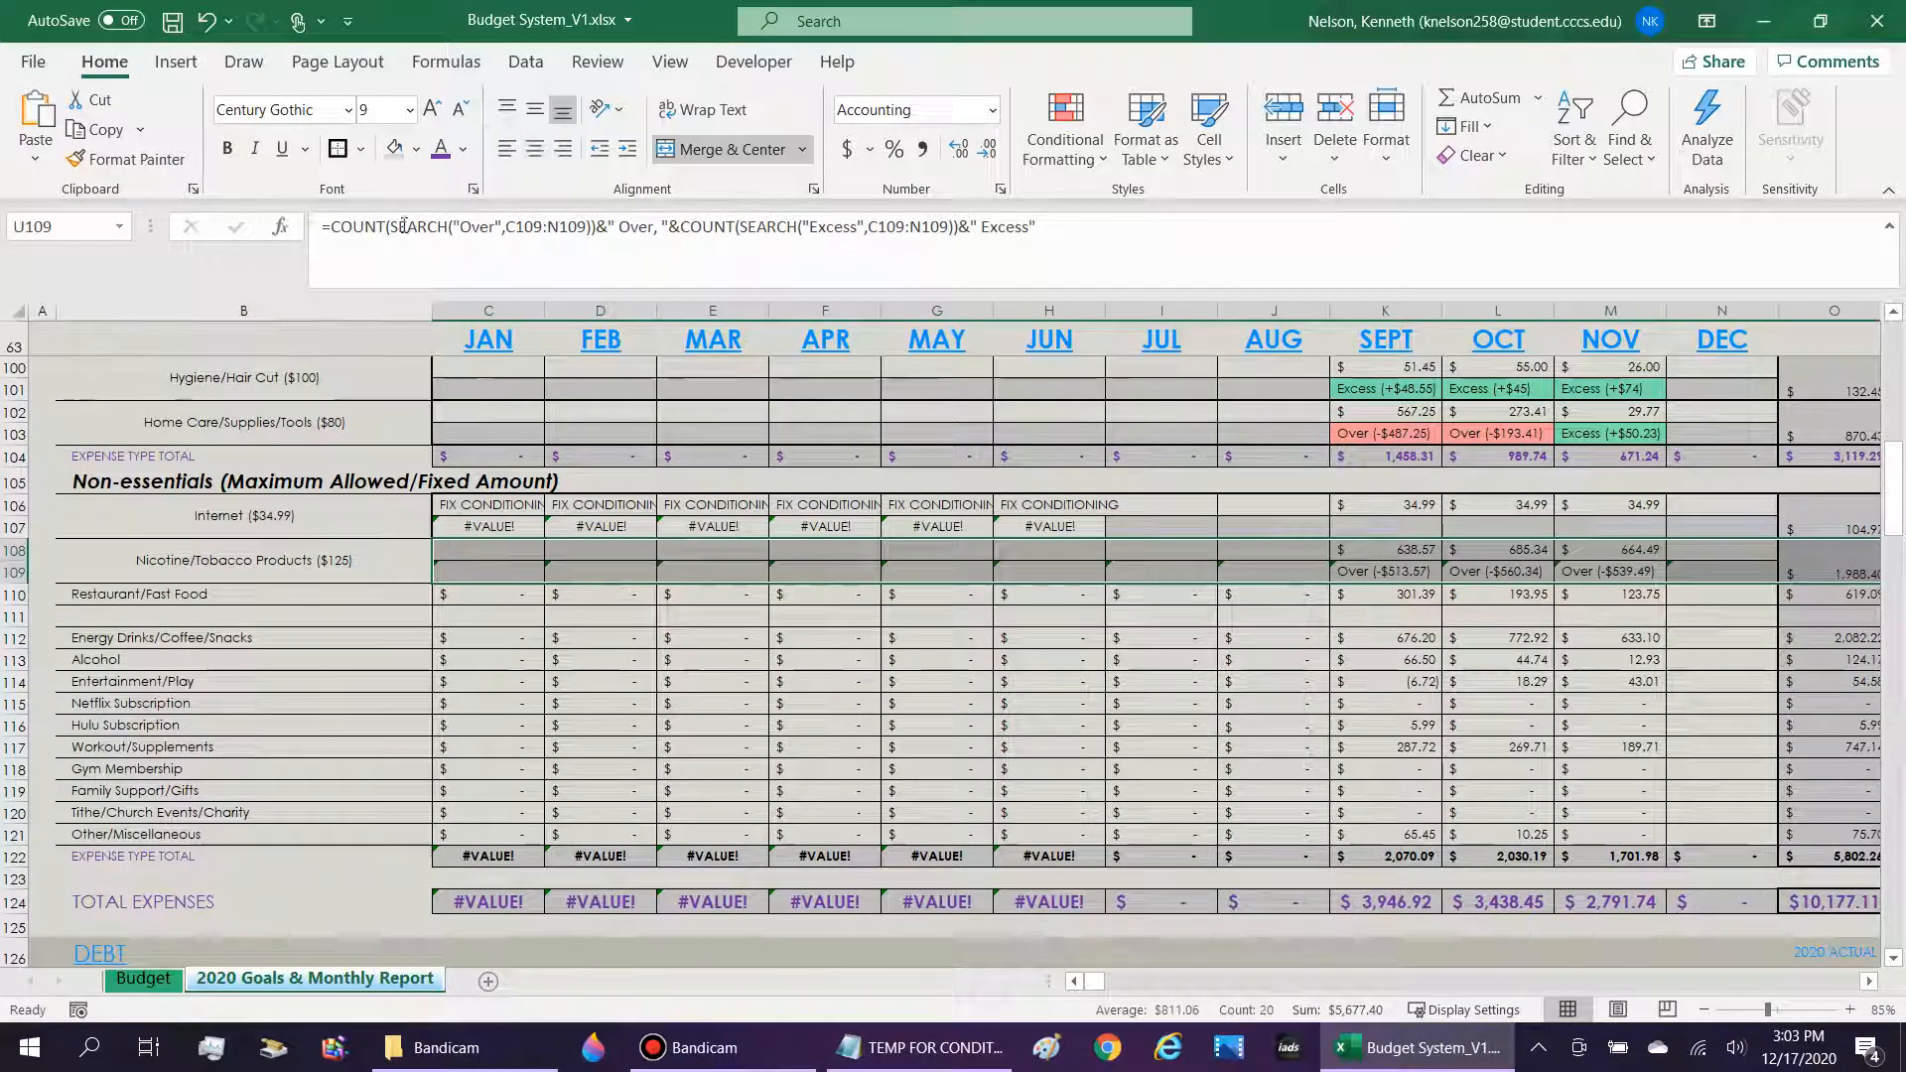
pyautogui.click(747, 704)
pyautogui.press('Right')
pyautogui.press('Right')
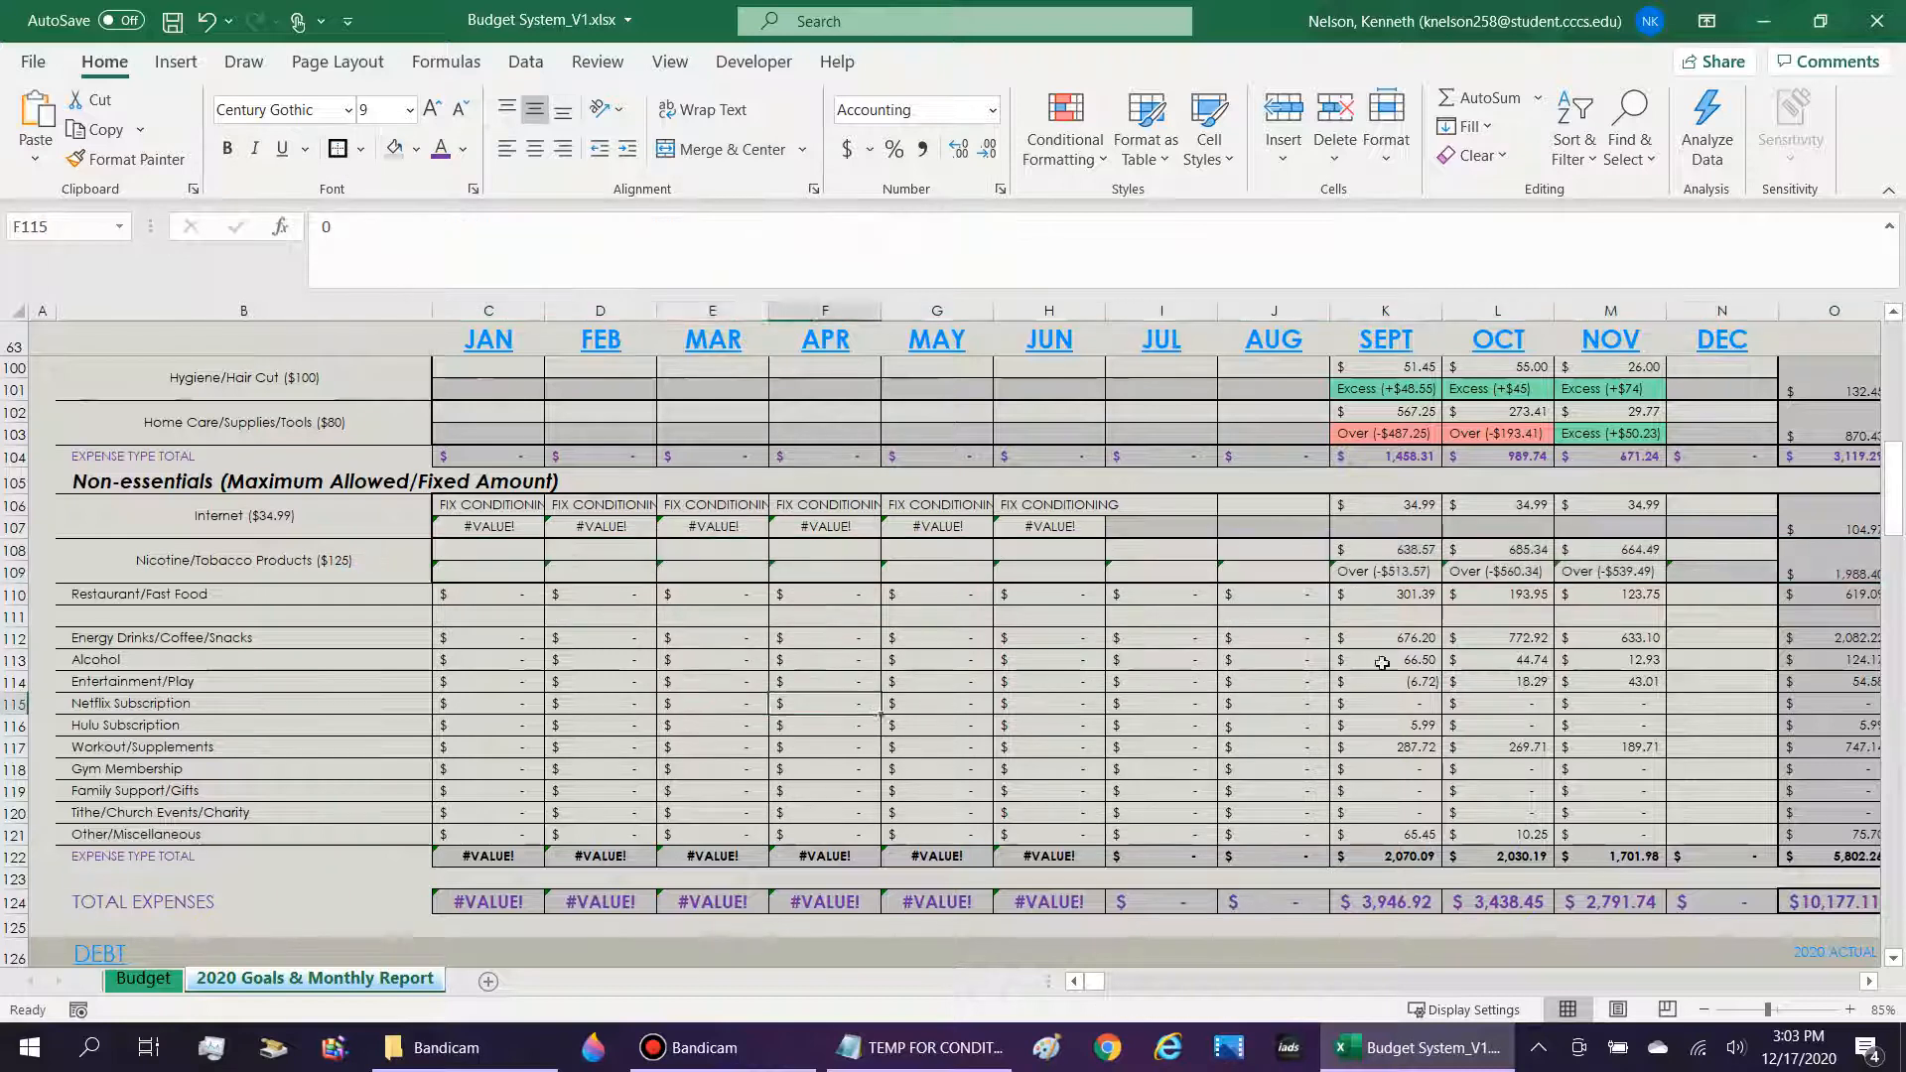
# Set the Nicotine/Tobacco indicator cells C109:N109 to Locked in their cell protection.
pyautogui.moveTo(1747, 572); pyautogui.dragTo(575, 574)
pyautogui.rightClick(575, 574)
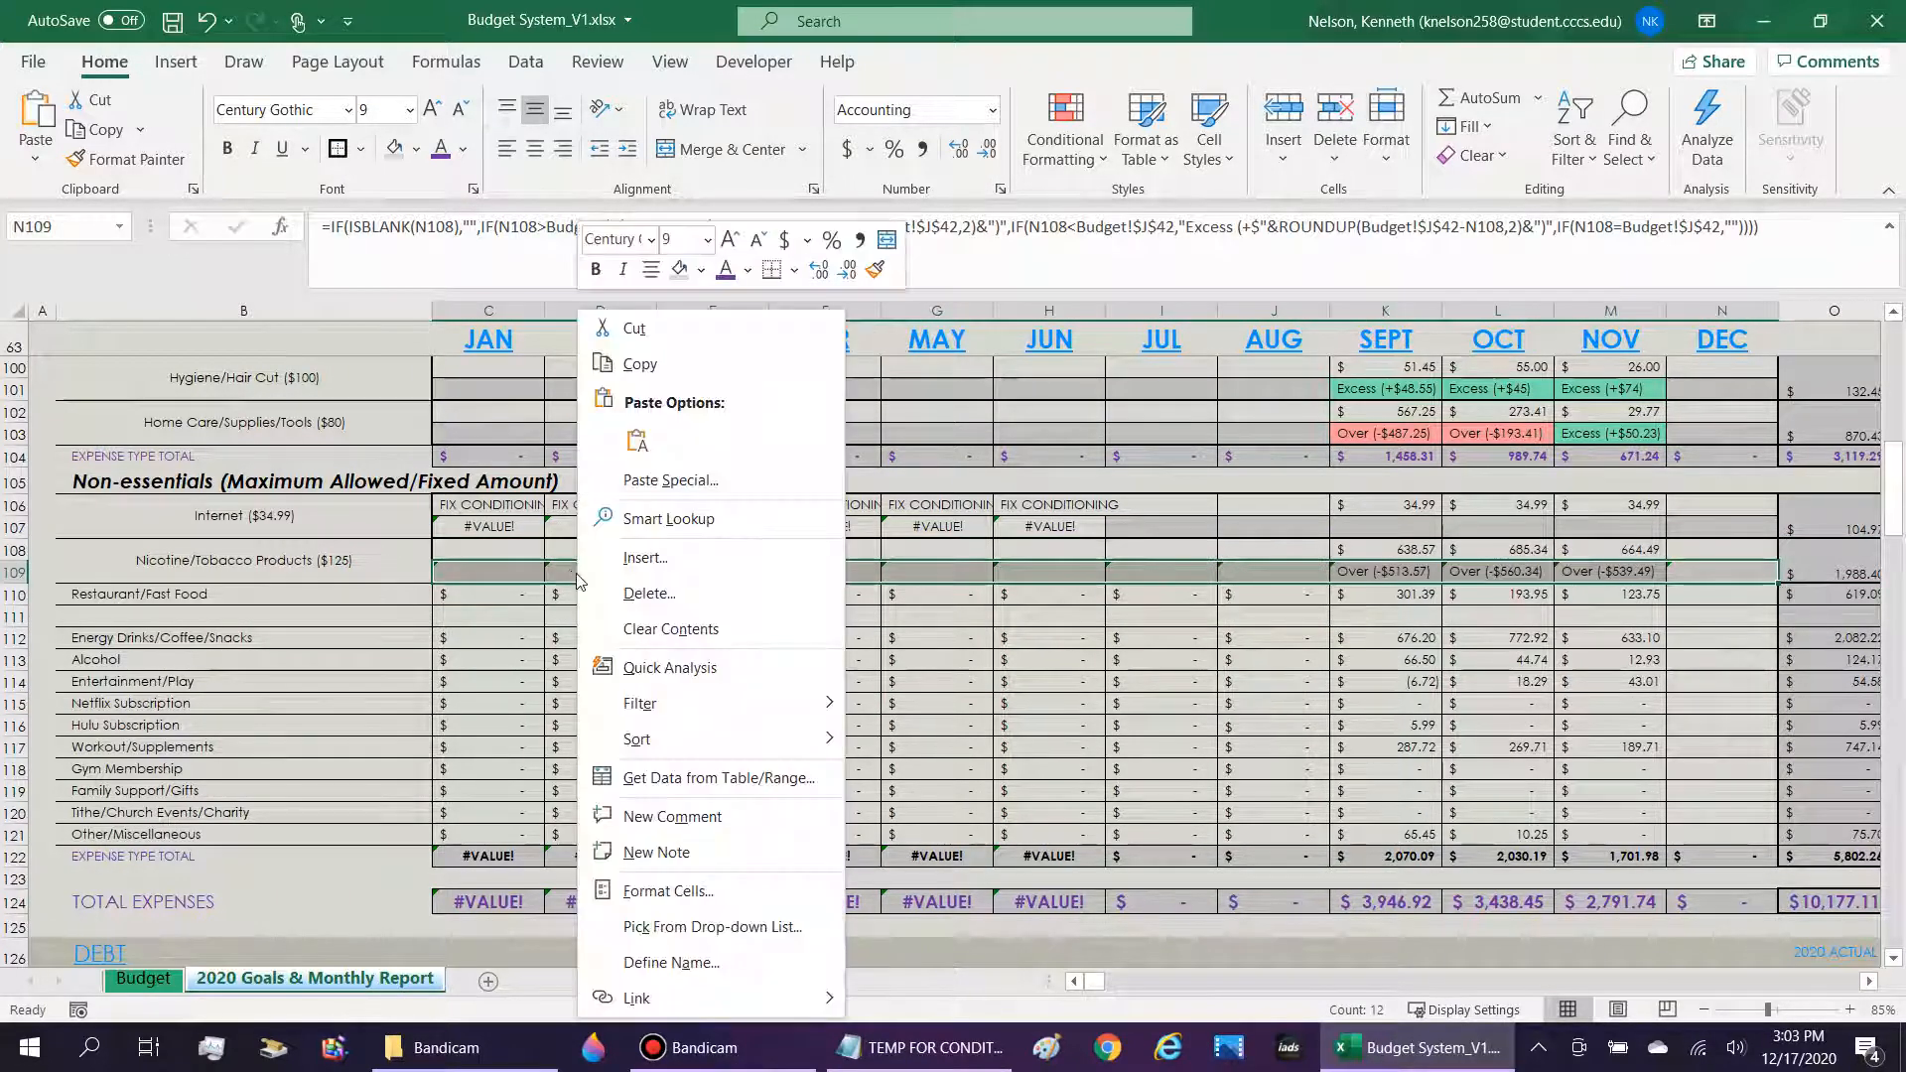
pyautogui.click(727, 896)
pyautogui.click(423, 486)
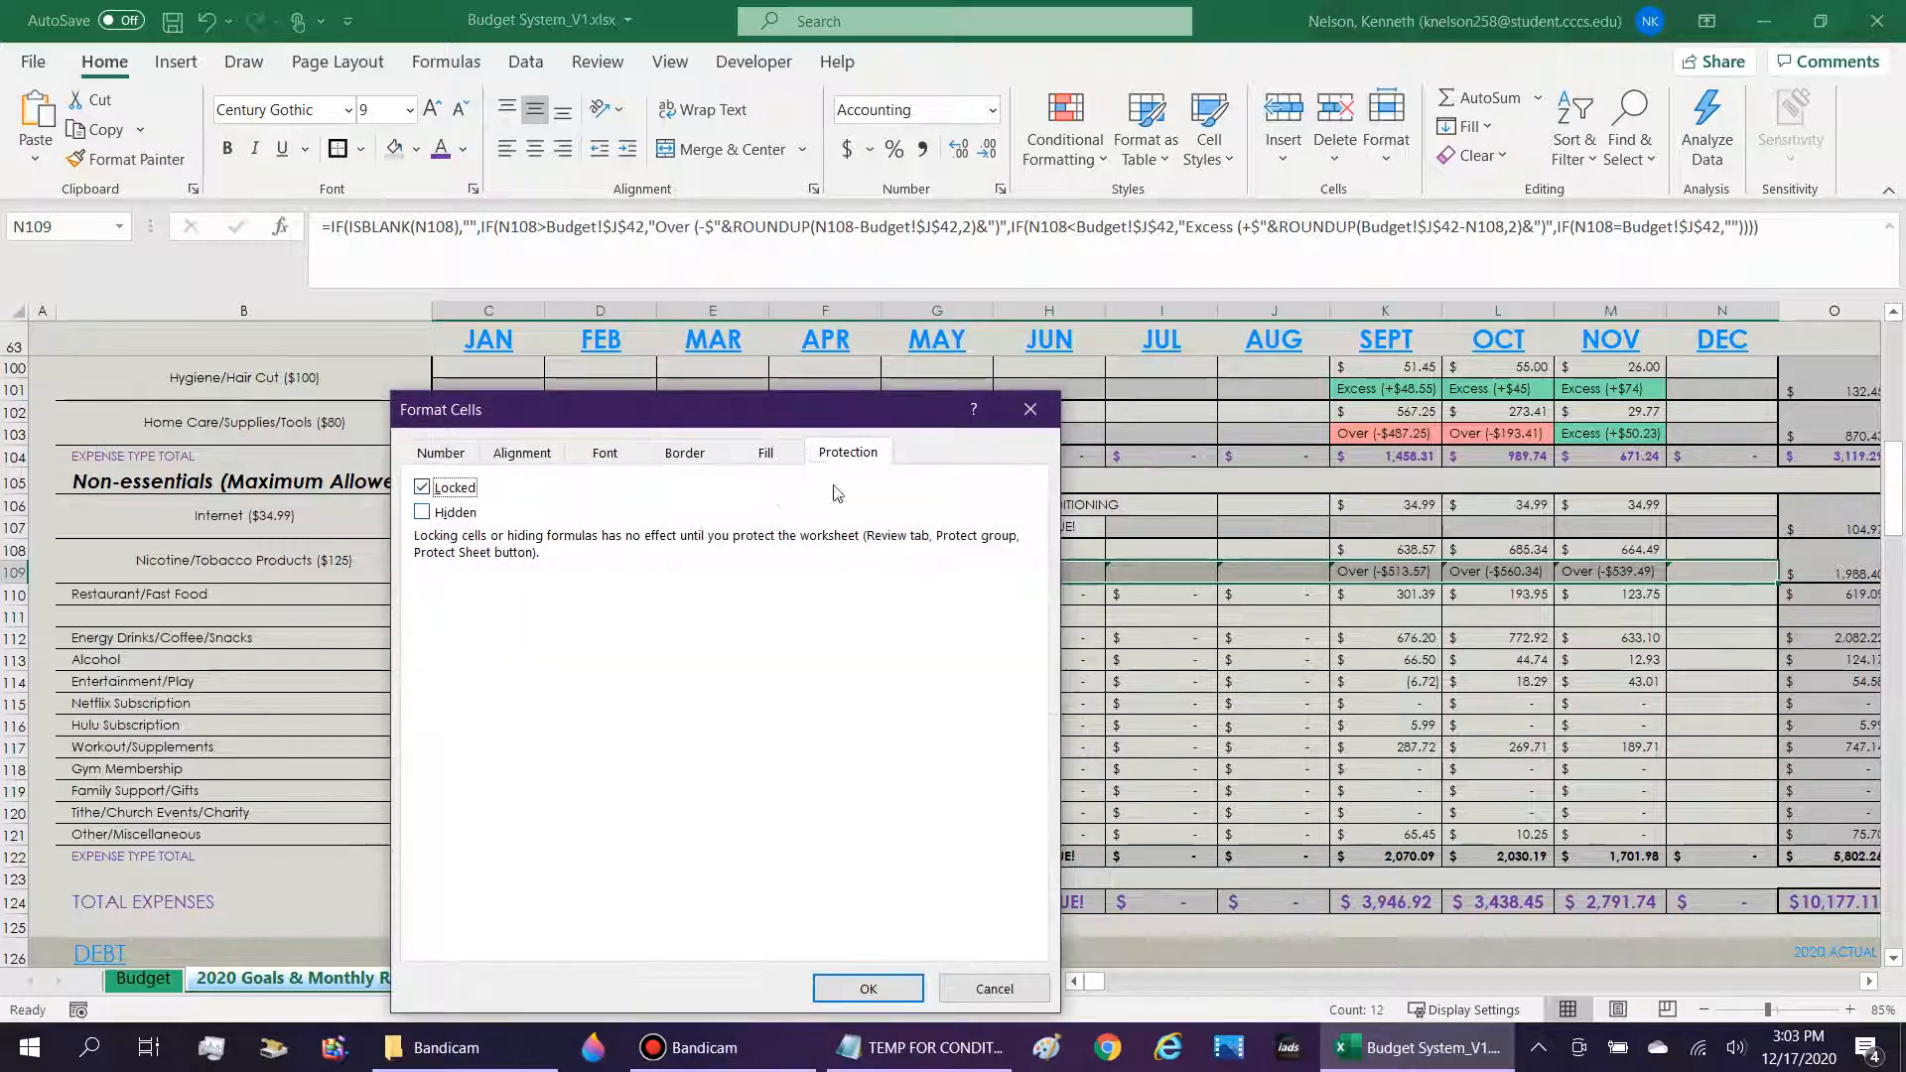
pyautogui.click(868, 988)
# Examine the Budget-linked Over/Excess formulas across the monthly Nicotine/Tobacco cells in row 109.
pyautogui.click(1308, 593)
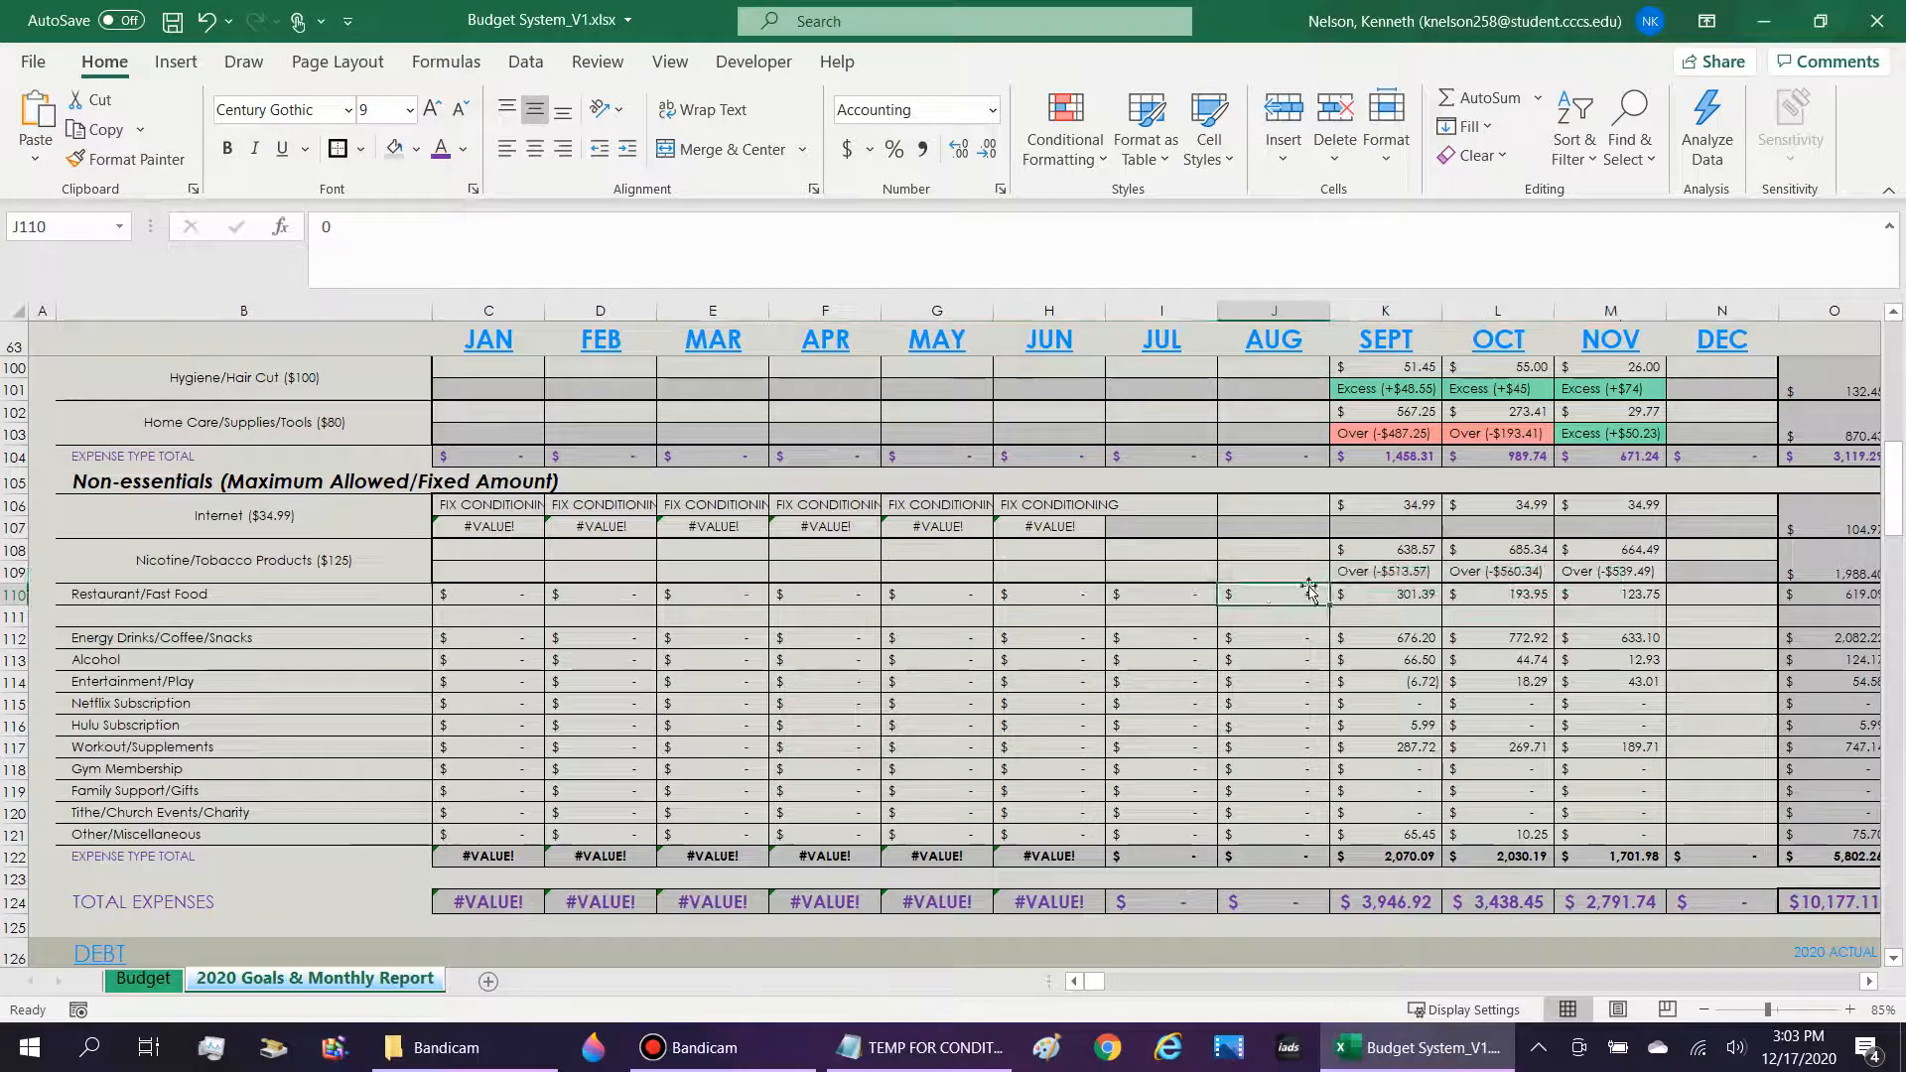
pyautogui.press('Up')
pyautogui.press('Right')
pyautogui.press('Right')
pyautogui.press('Right')
pyautogui.press('Right')
pyautogui.press('Left')
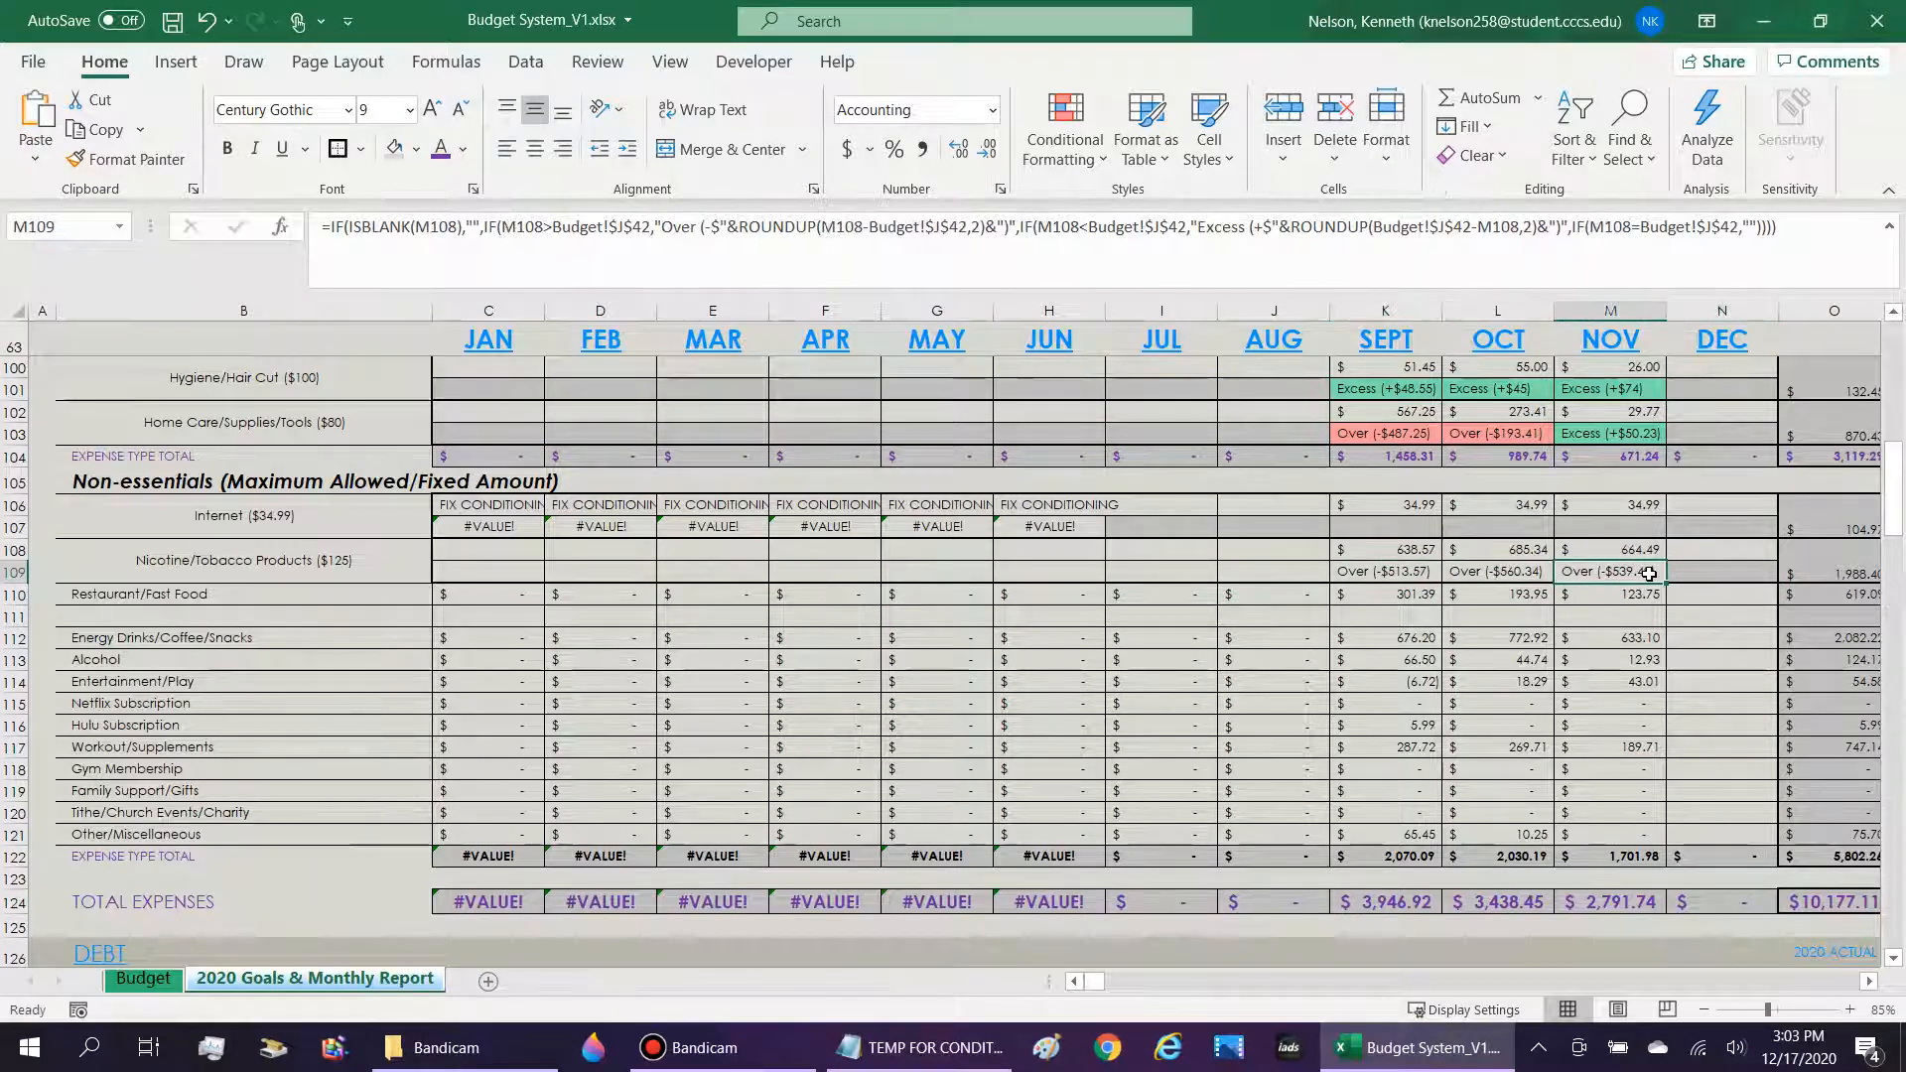
pyautogui.hotkey('shift', 'Left')
pyautogui.hotkey('shift', 'Left')
pyautogui.hotkey('shift', 'Left')
pyautogui.hotkey('shift', 'Left')
pyautogui.hotkey('shift', 'Left')
pyautogui.hotkey('shift', 'Left')
pyautogui.hotkey('shift', 'Left')
pyautogui.hotkey('shift', 'Left')
pyautogui.hotkey('shift', 'Left')
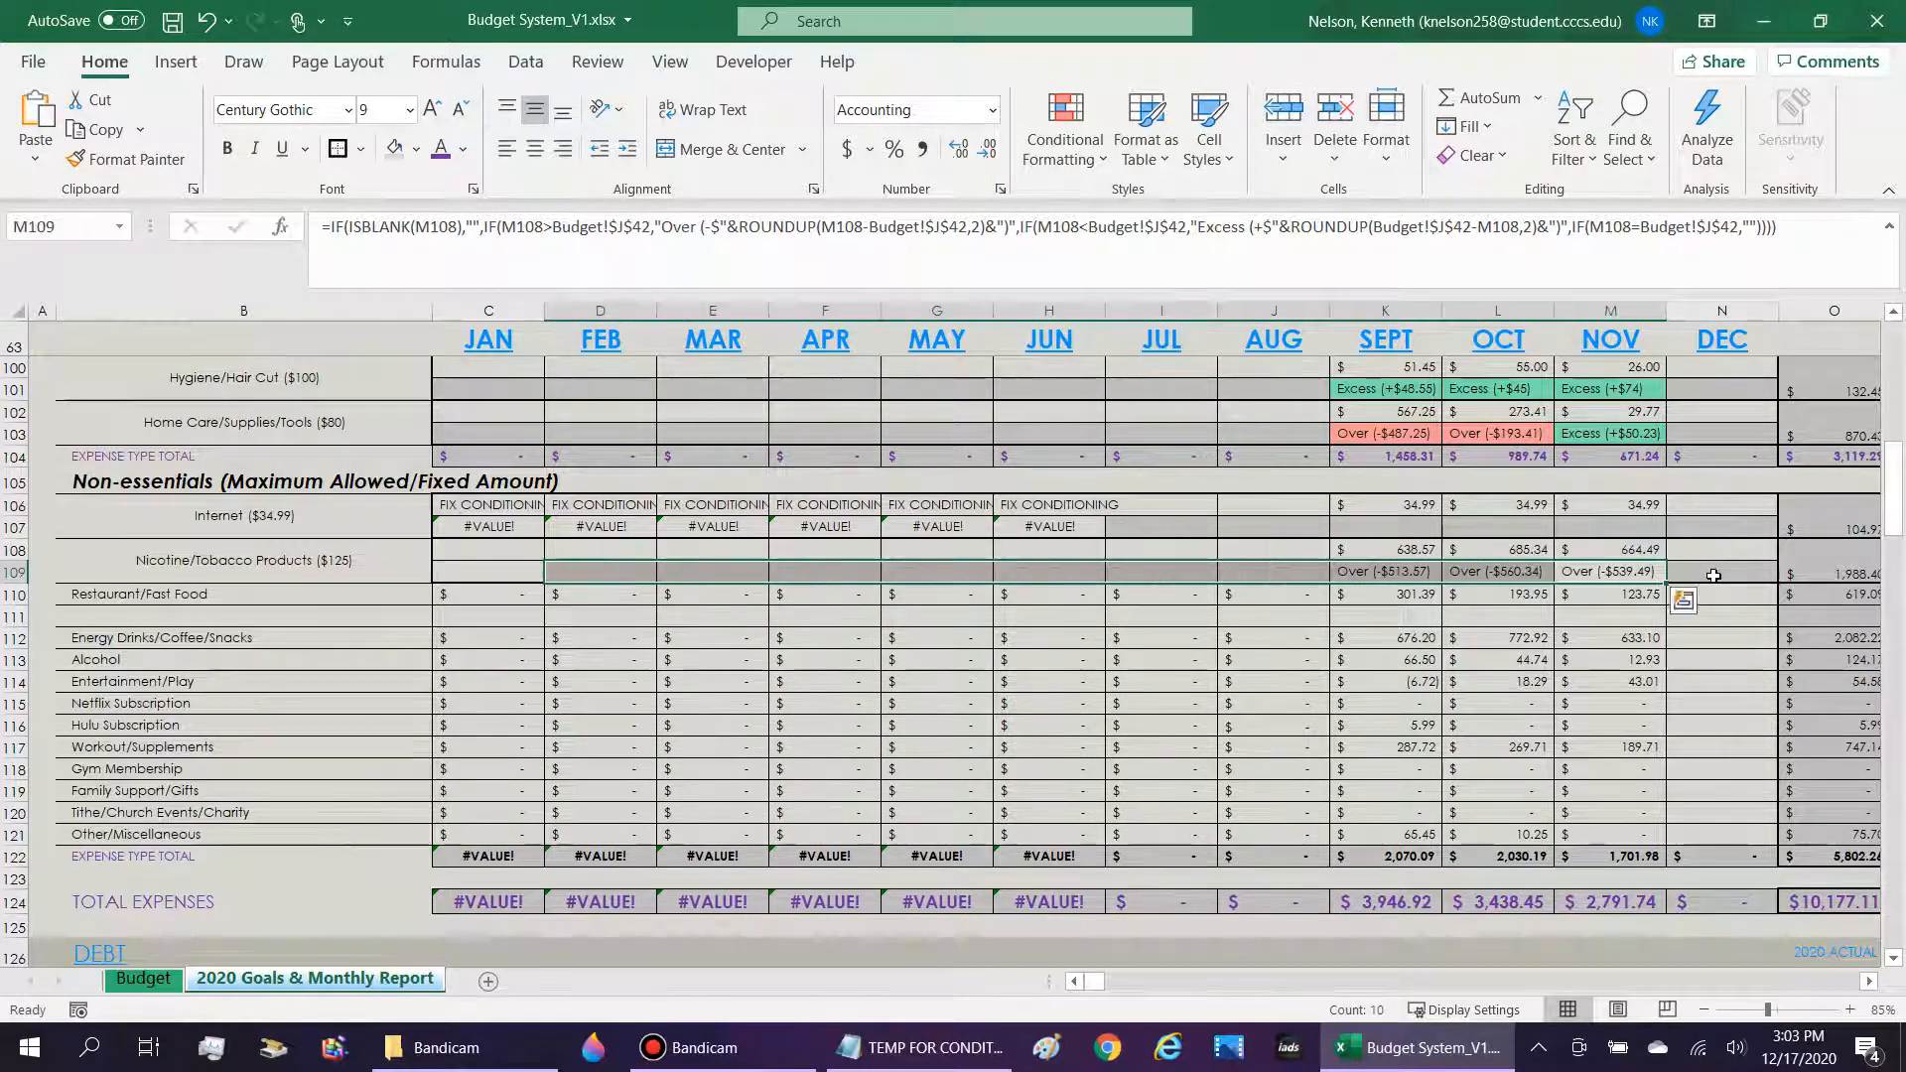
# Test the December Nicotine/Tobacco indicator by entering 44 in N108, and clear the test amount.
pyautogui.click(1718, 550)
pyautogui.write('44')
pyautogui.press('Return')
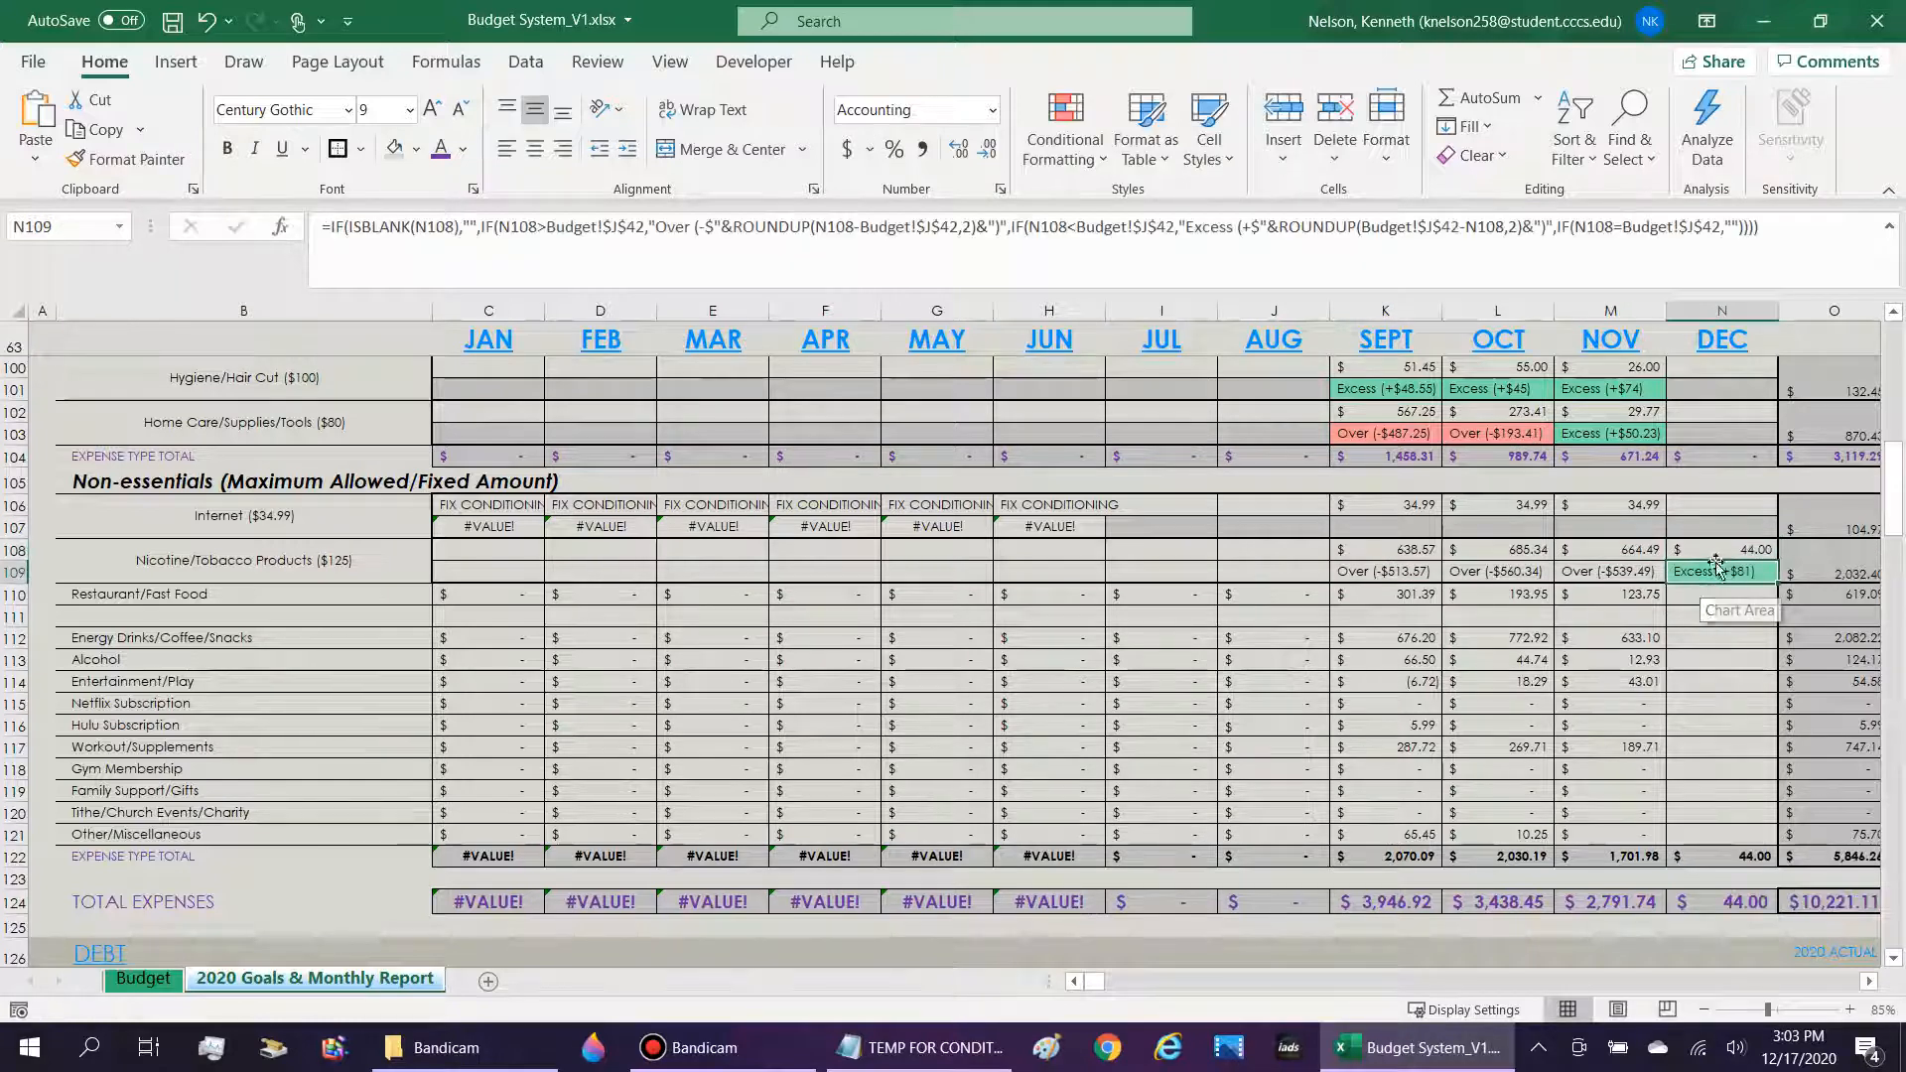
pyautogui.click(1749, 552)
pyautogui.press('BackSpace')
pyautogui.press('Return')
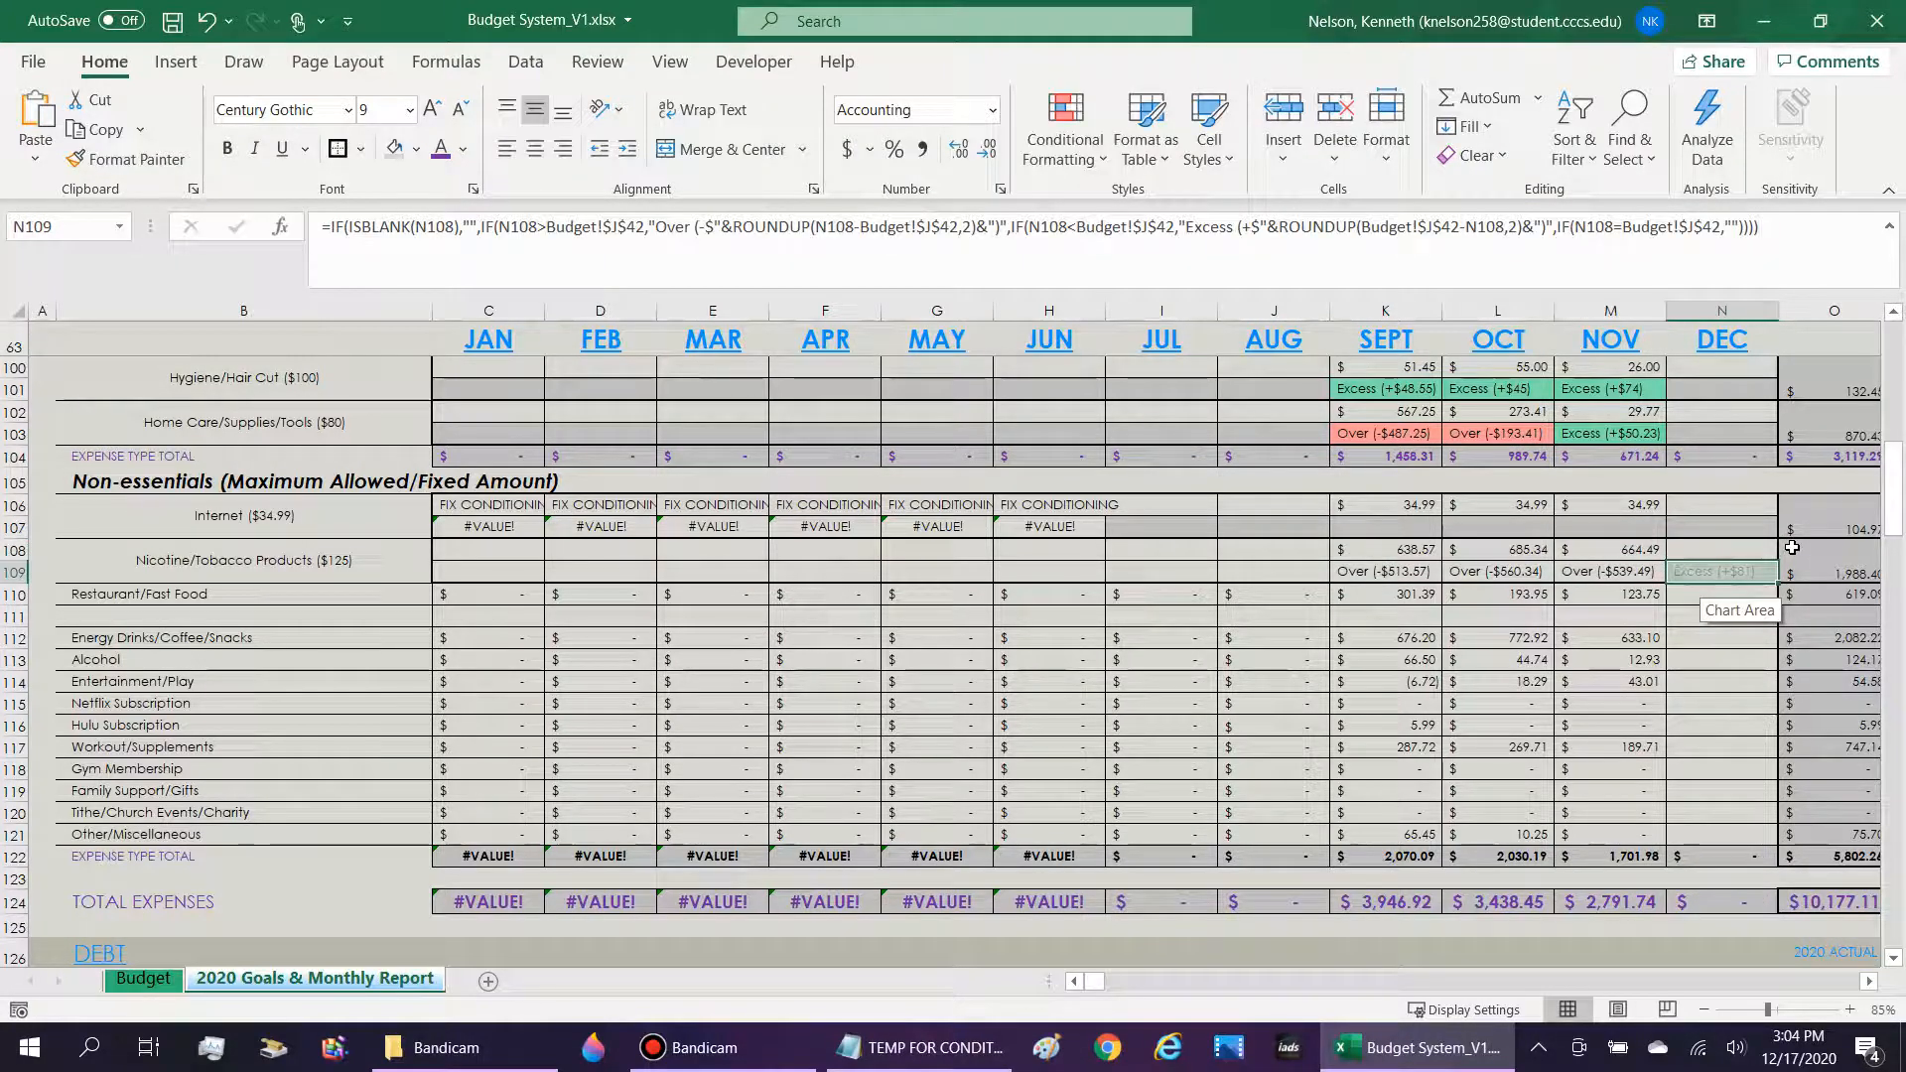
# Review the Essentials Over/Excess total formula in U104 and the TOTAL EXPENSES row 124.
pyautogui.press('Right')
pyautogui.press('Right')
pyautogui.press('Right')
pyautogui.press('Right')
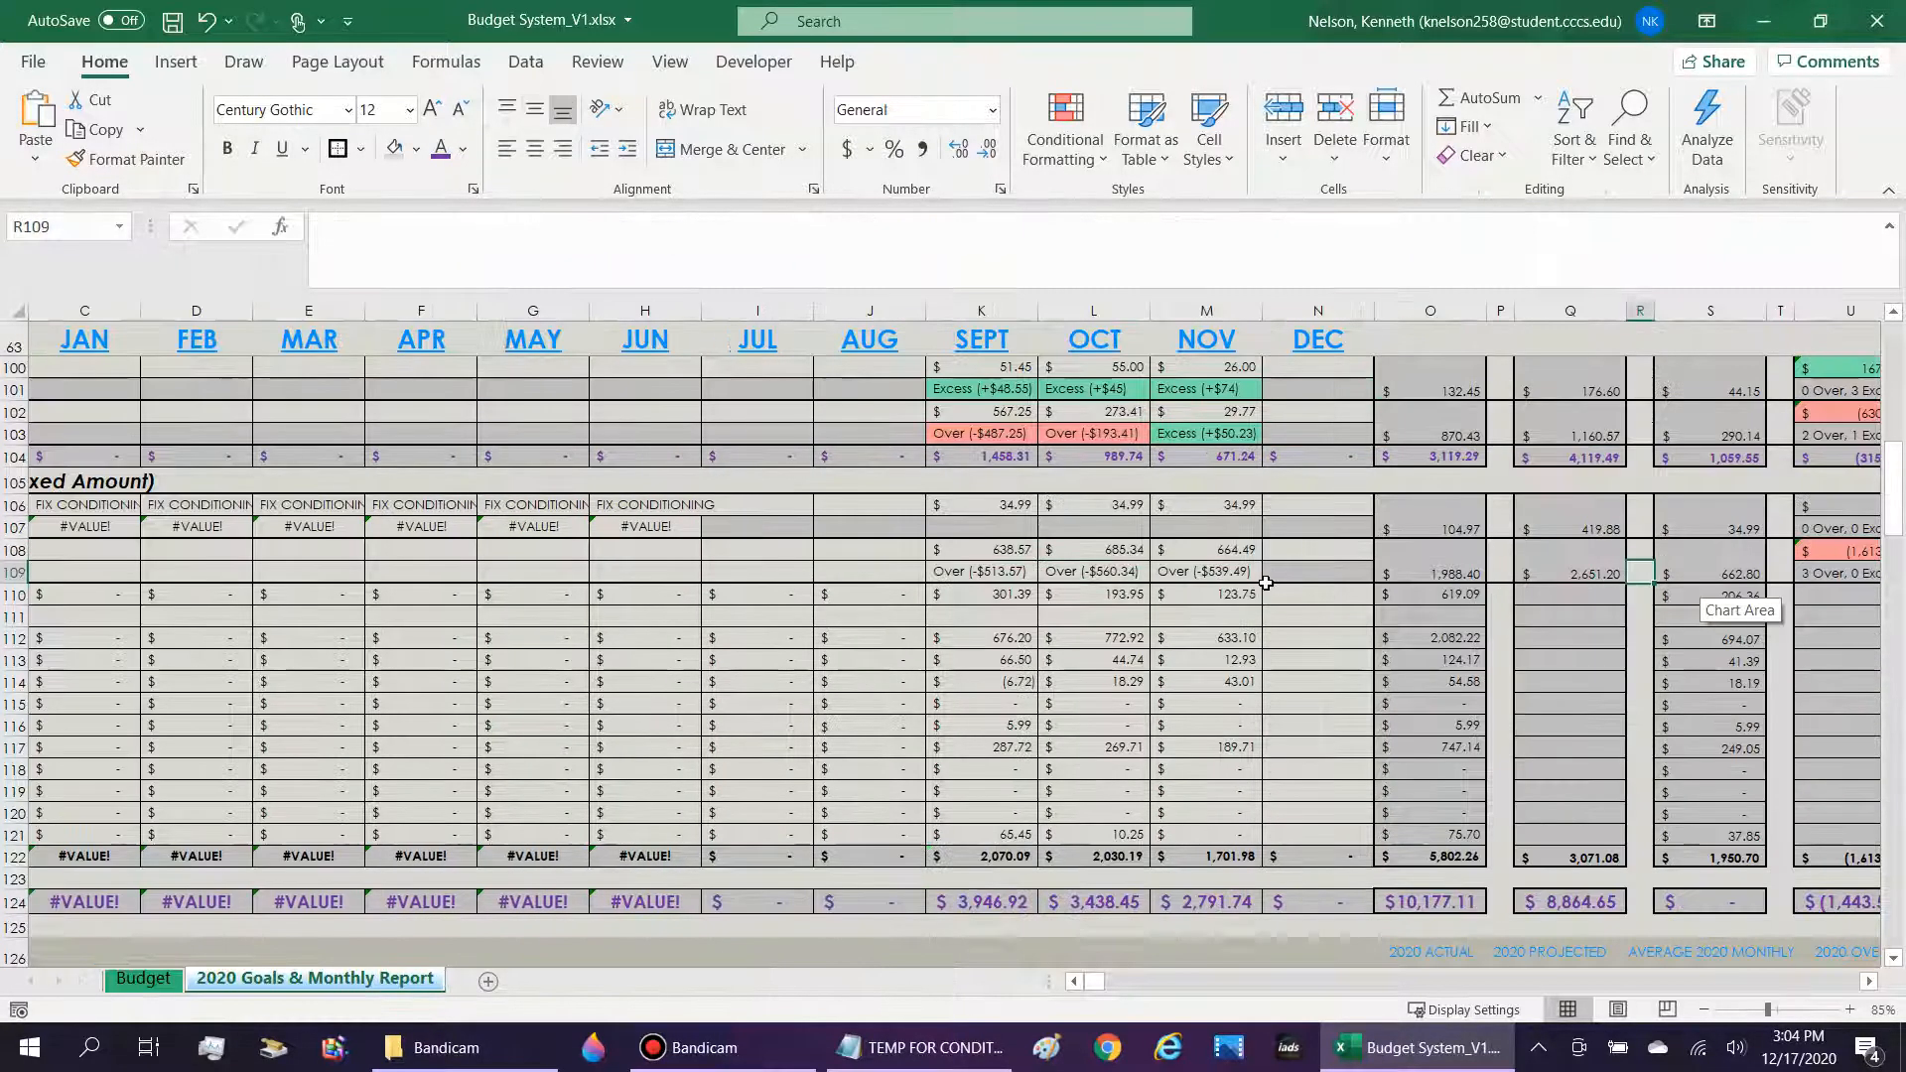
pyautogui.press('Right')
pyautogui.press('Right')
pyautogui.press('Right')
pyautogui.press('Right')
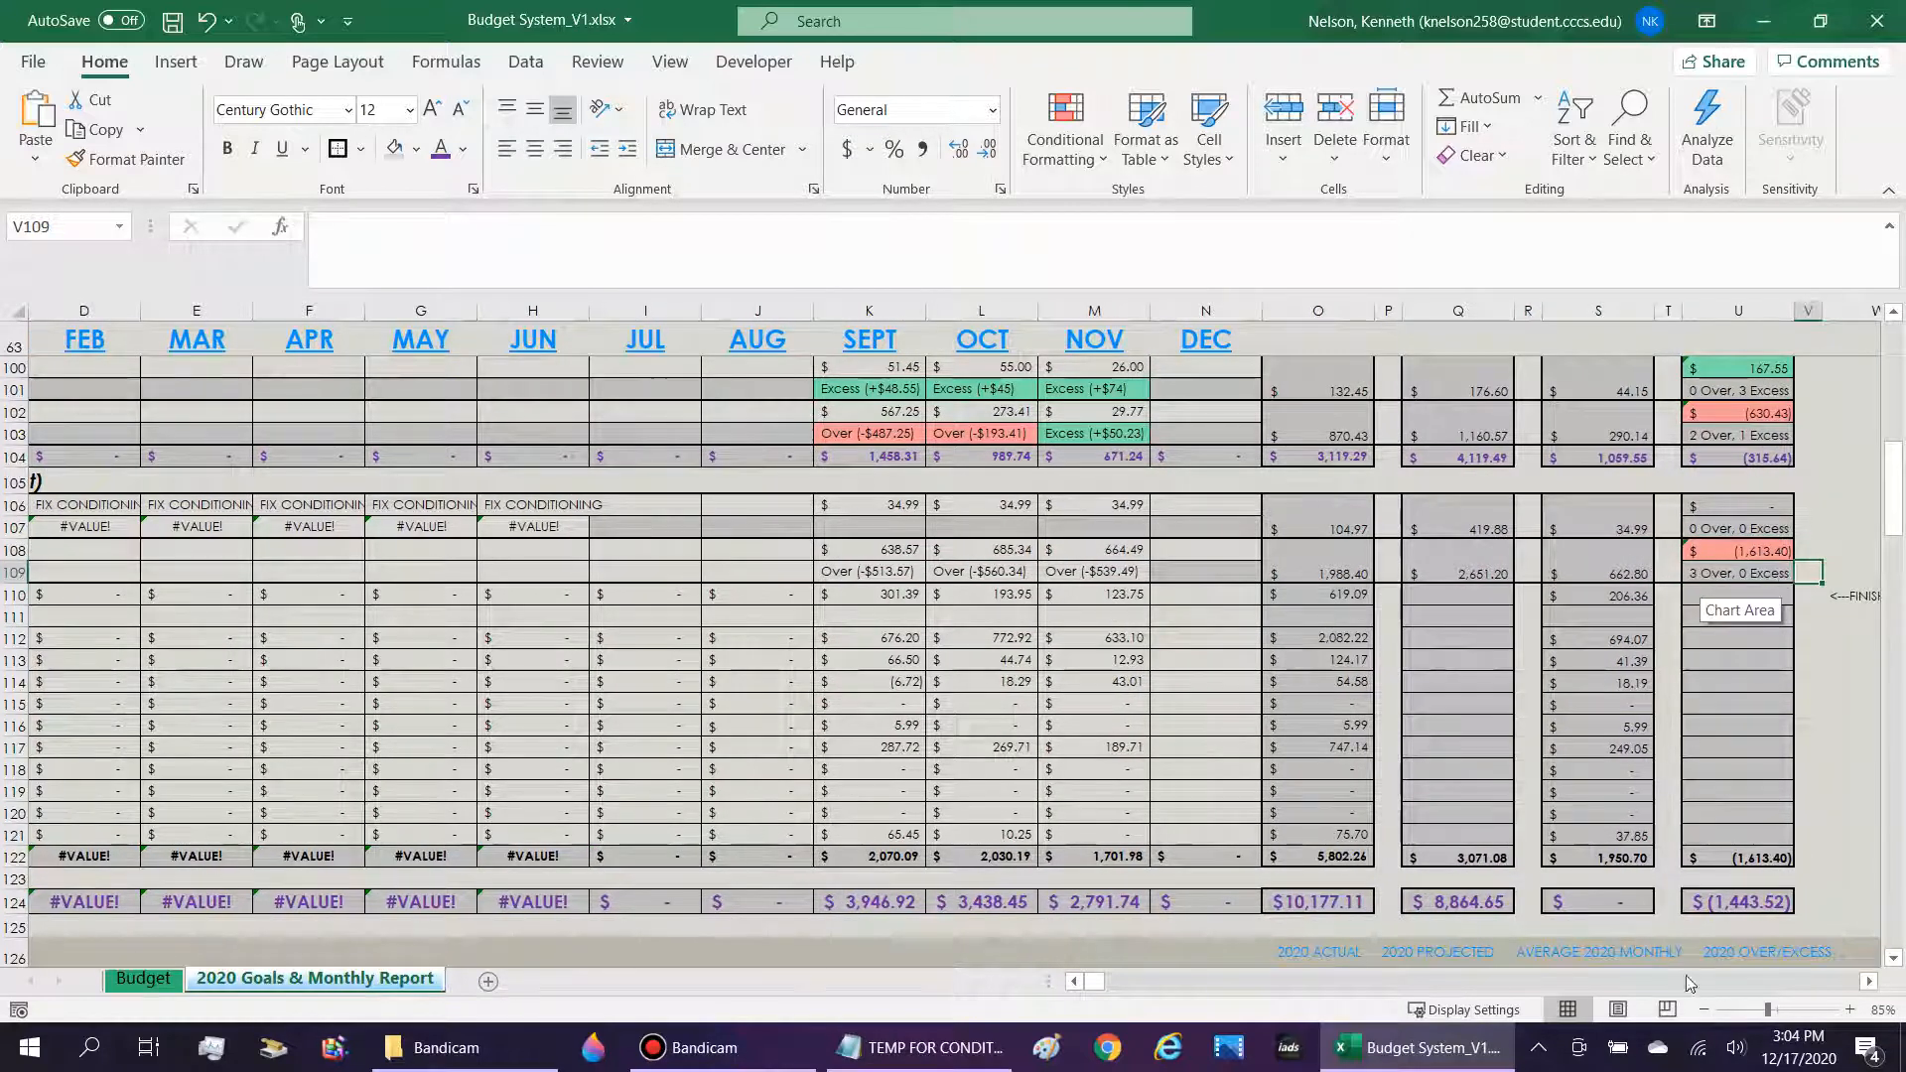
pyautogui.click(1749, 469)
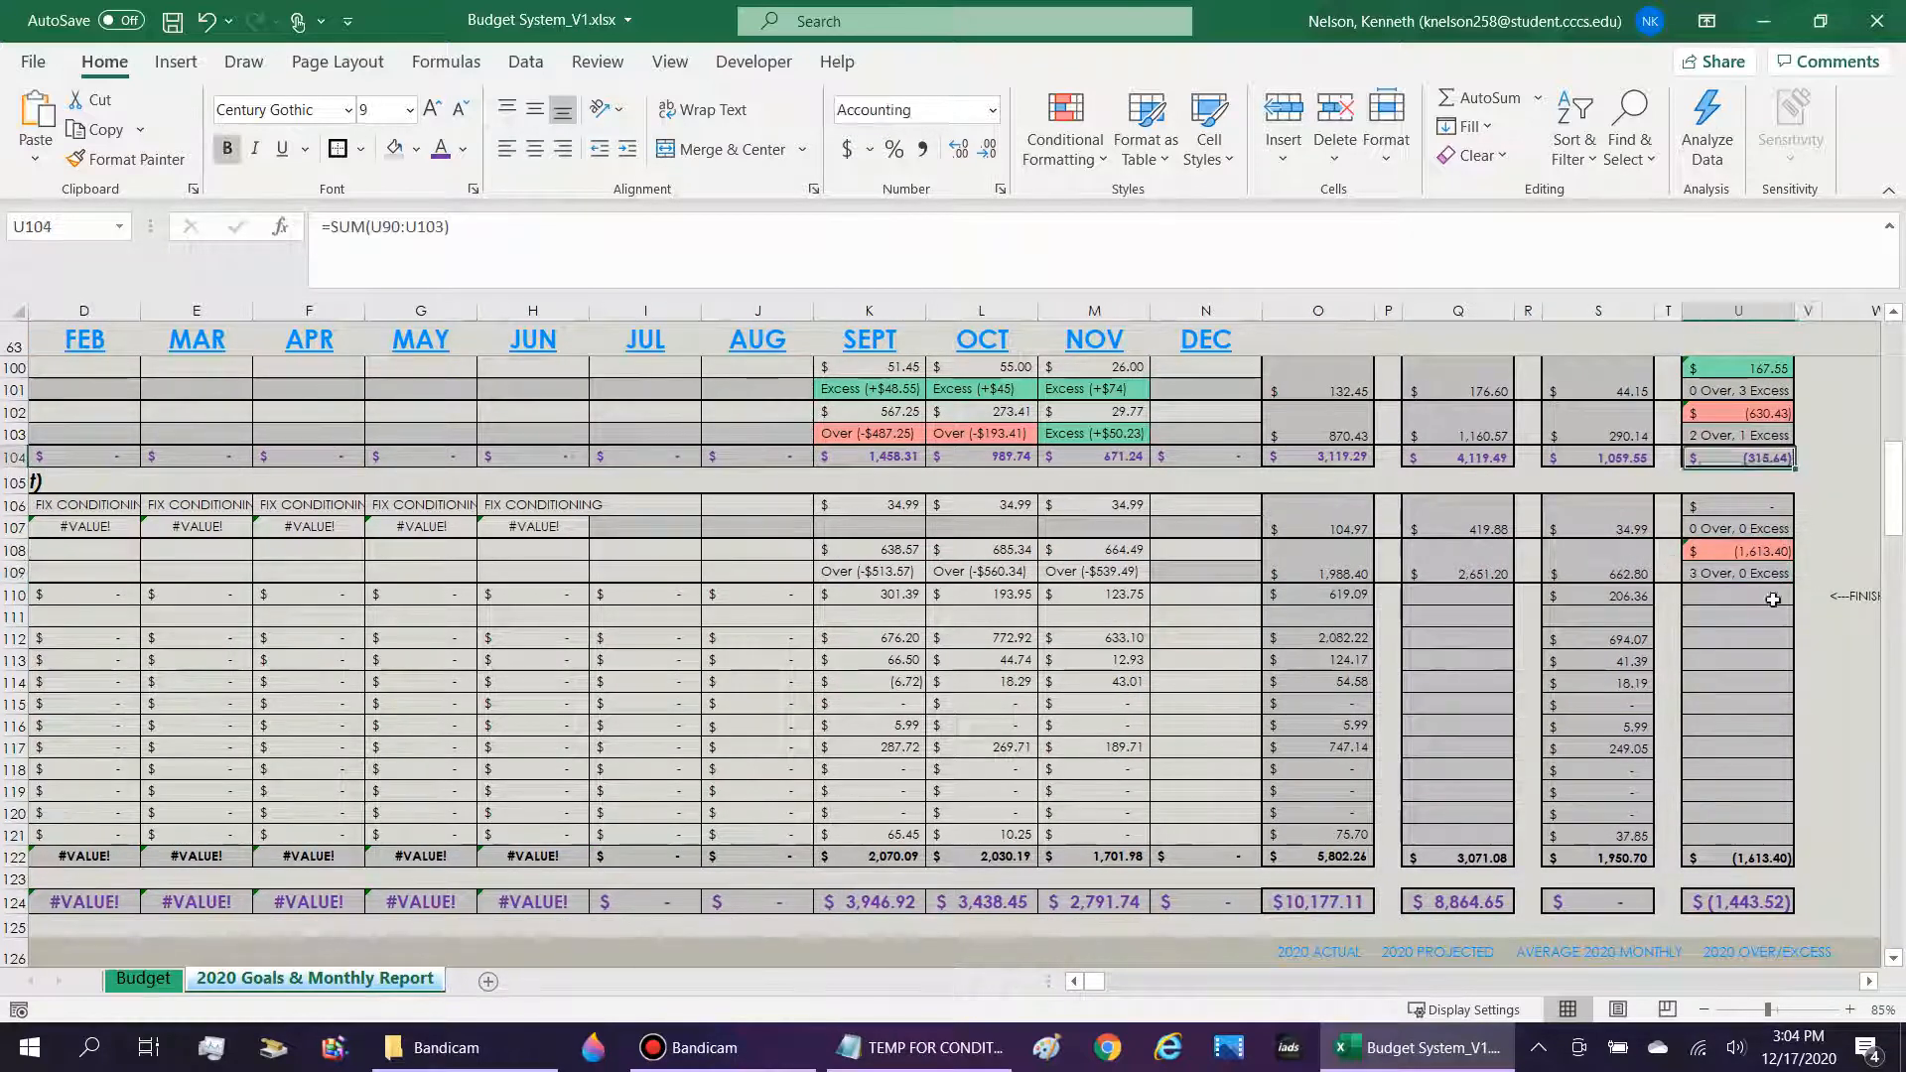
pyautogui.moveTo(1773, 908); pyautogui.dragTo(238, 905)
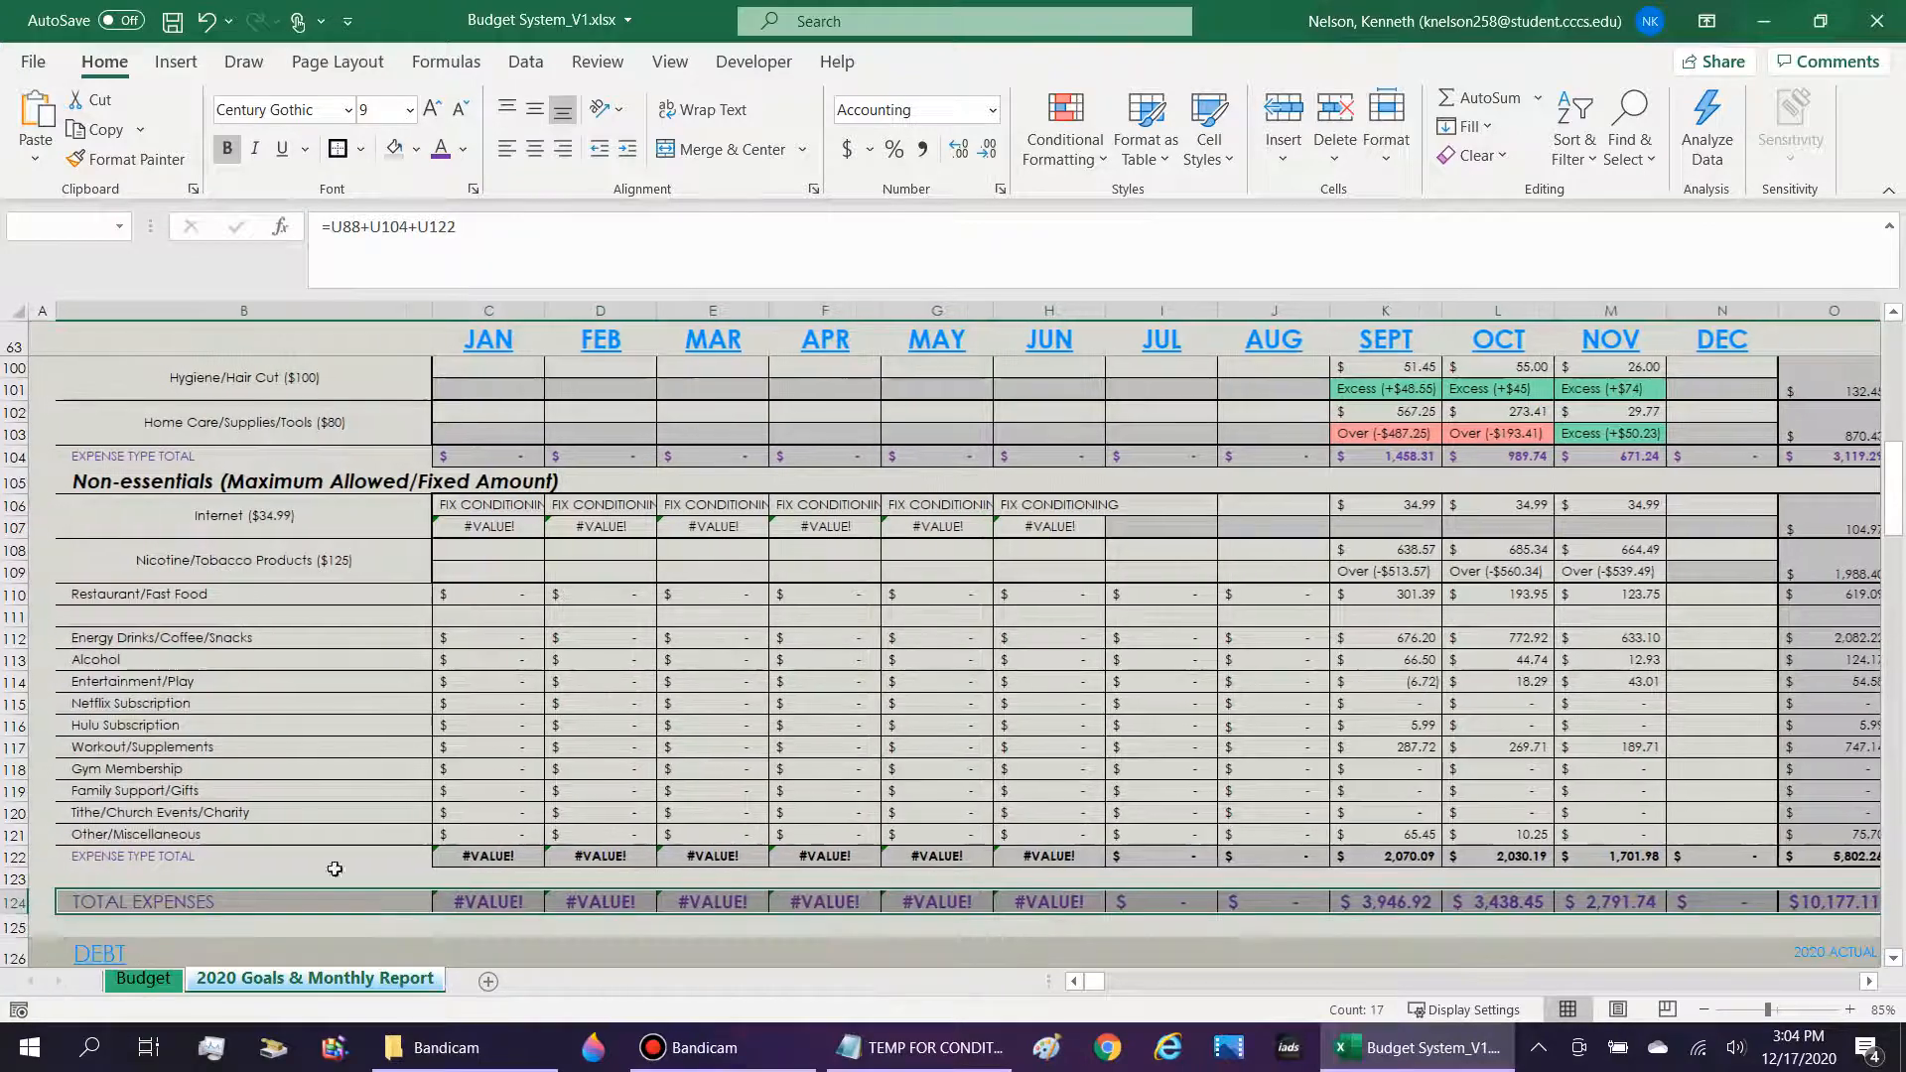
# Apply the purple font color to the Non-essentials EXPENSE TYPE TOTAL cells C122:U122, matching the Essentials total row.
pyautogui.scroll(6, 318, 843)
pyautogui.scroll(-6, 397, 878)
pyautogui.scroll(1, 400, 851)
pyautogui.scroll(6, 400, 851)
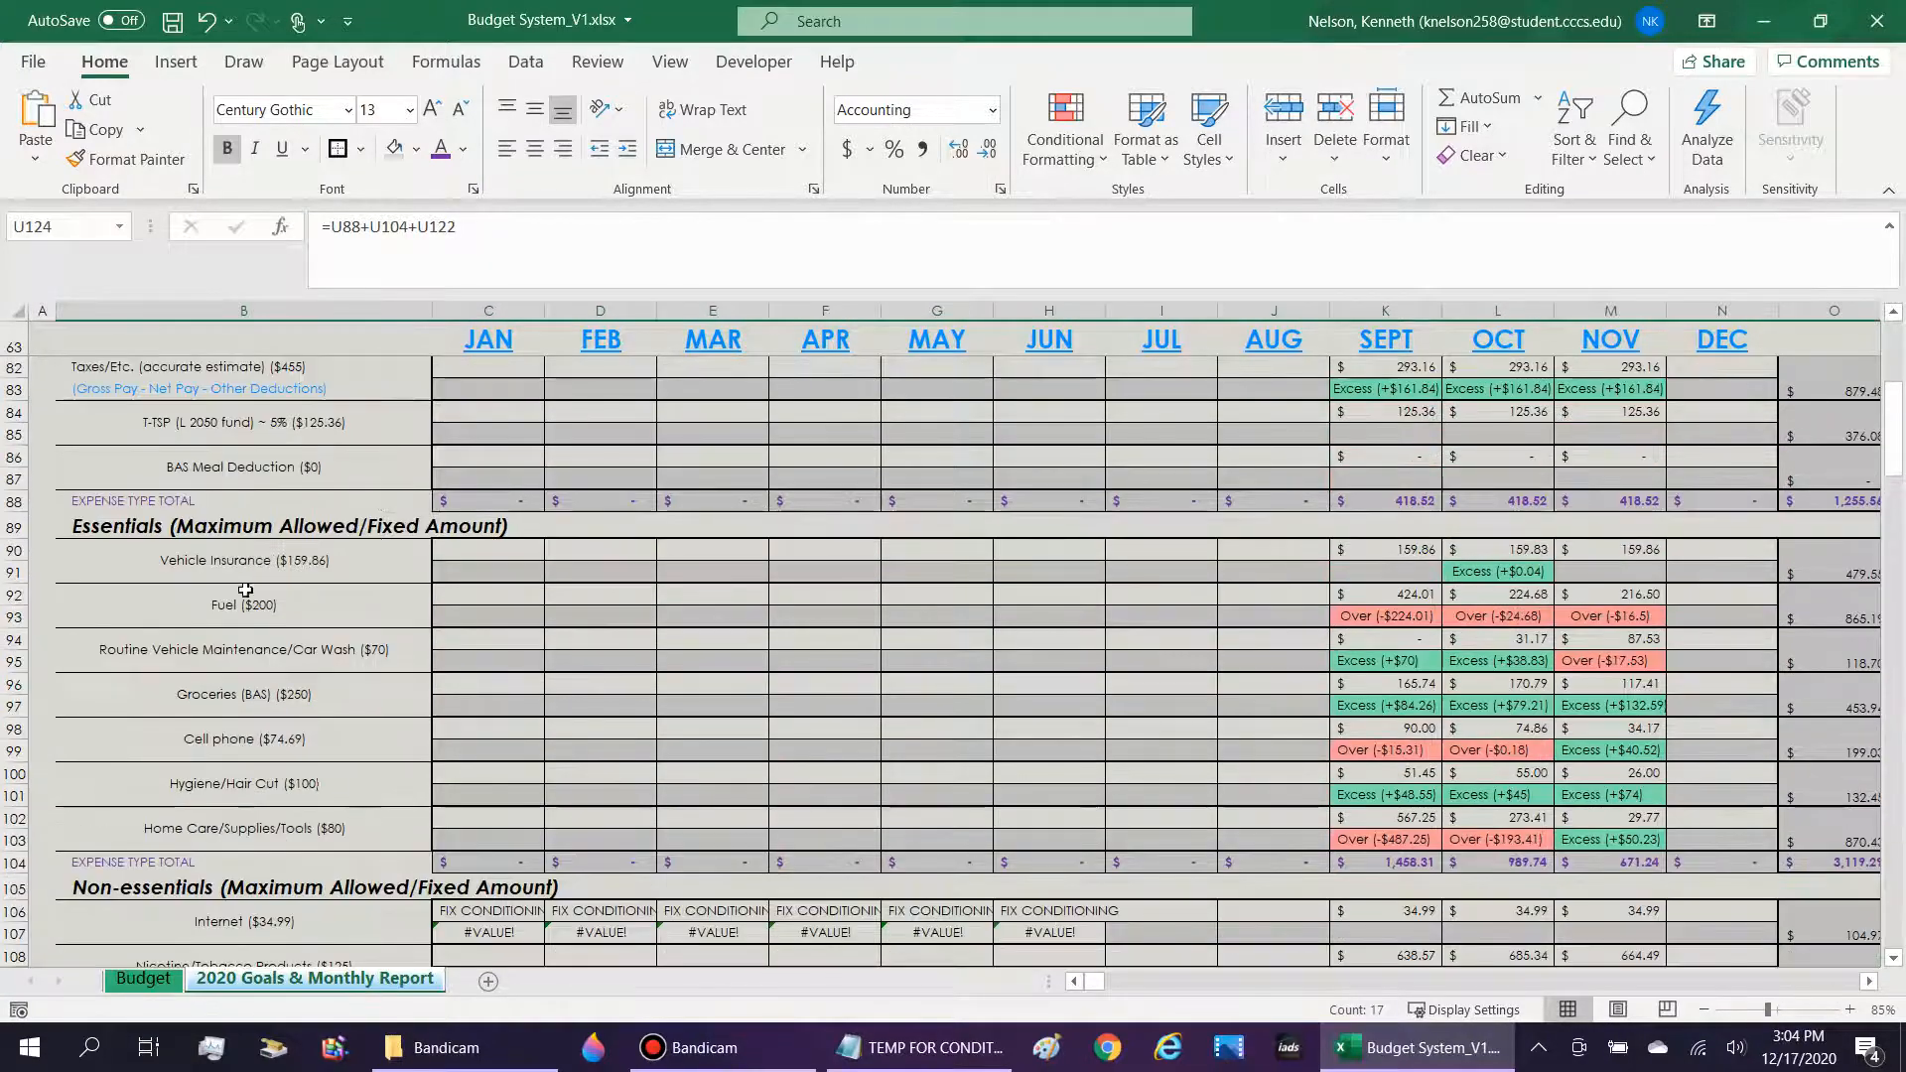
pyautogui.click(480, 871)
pyautogui.scroll(-6, 764, 858)
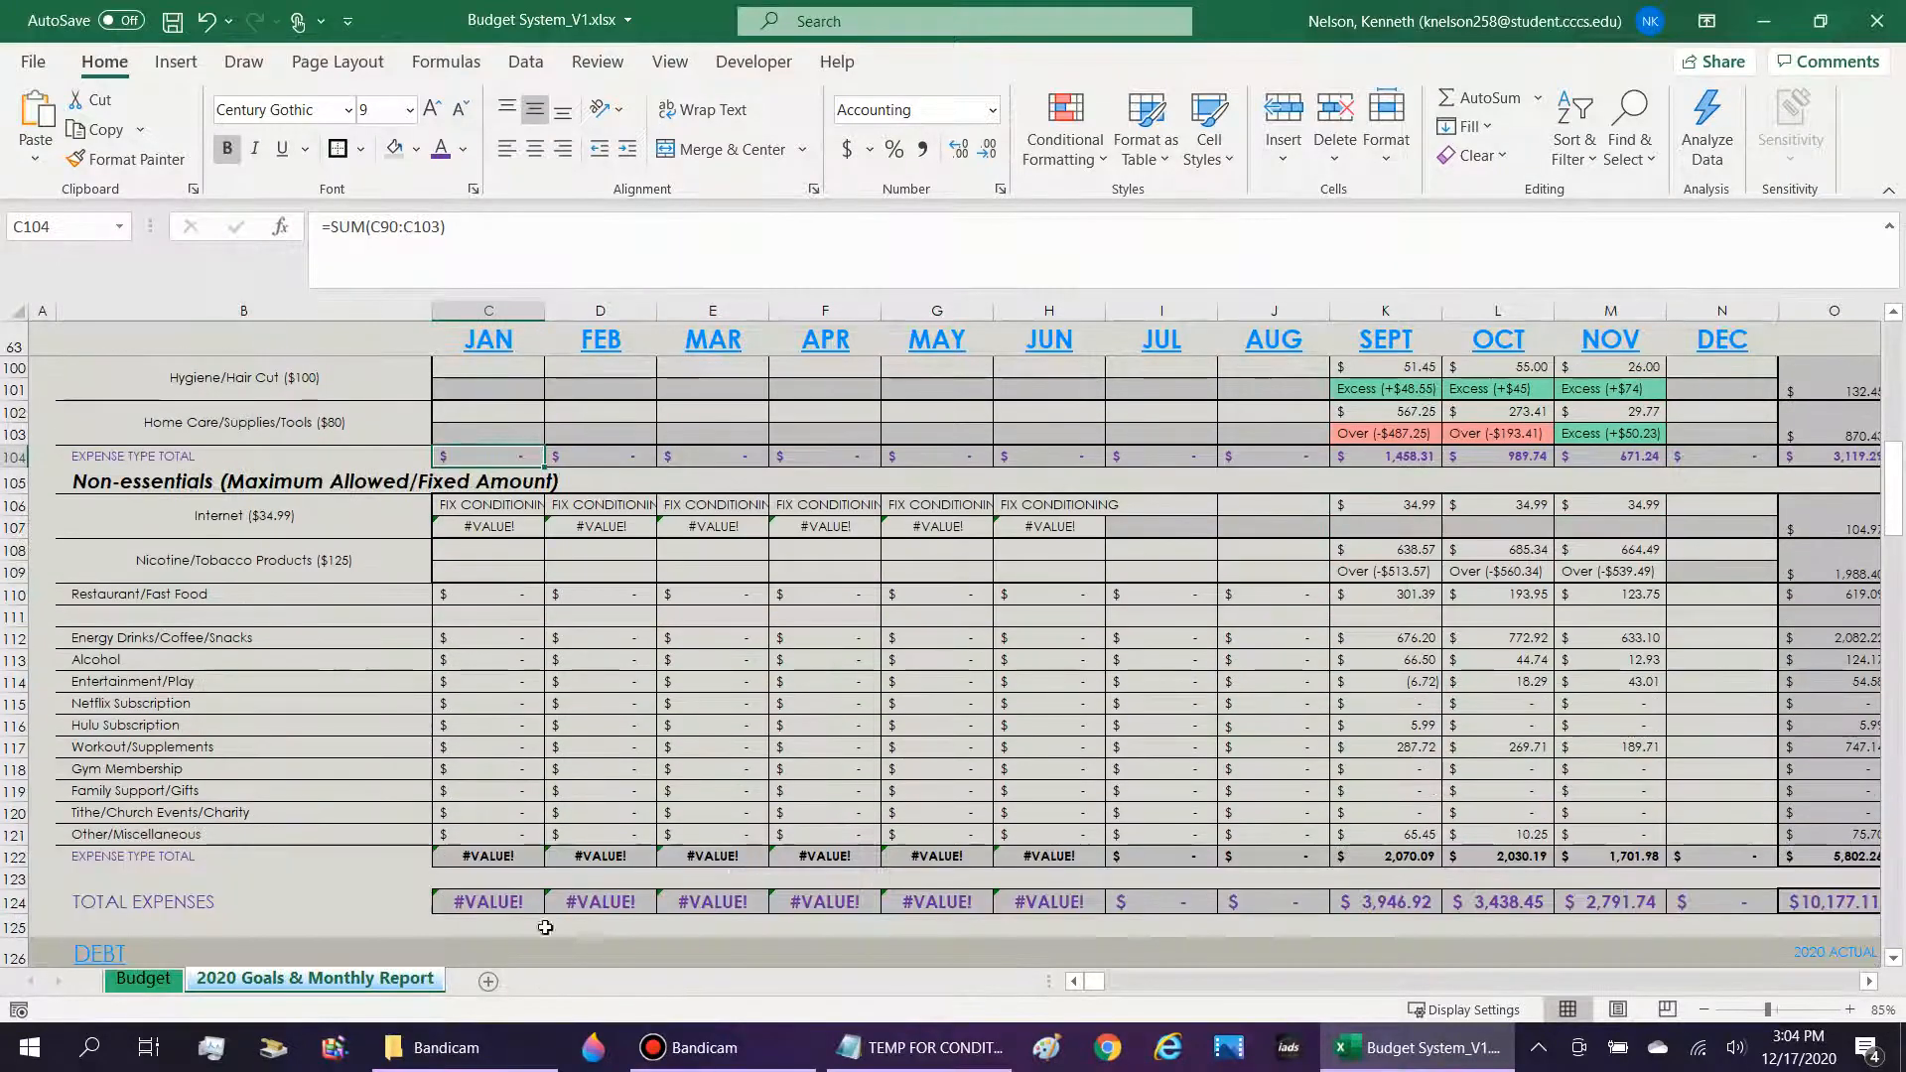
pyautogui.click(517, 863)
pyautogui.moveTo(526, 856); pyautogui.dragTo(1747, 859)
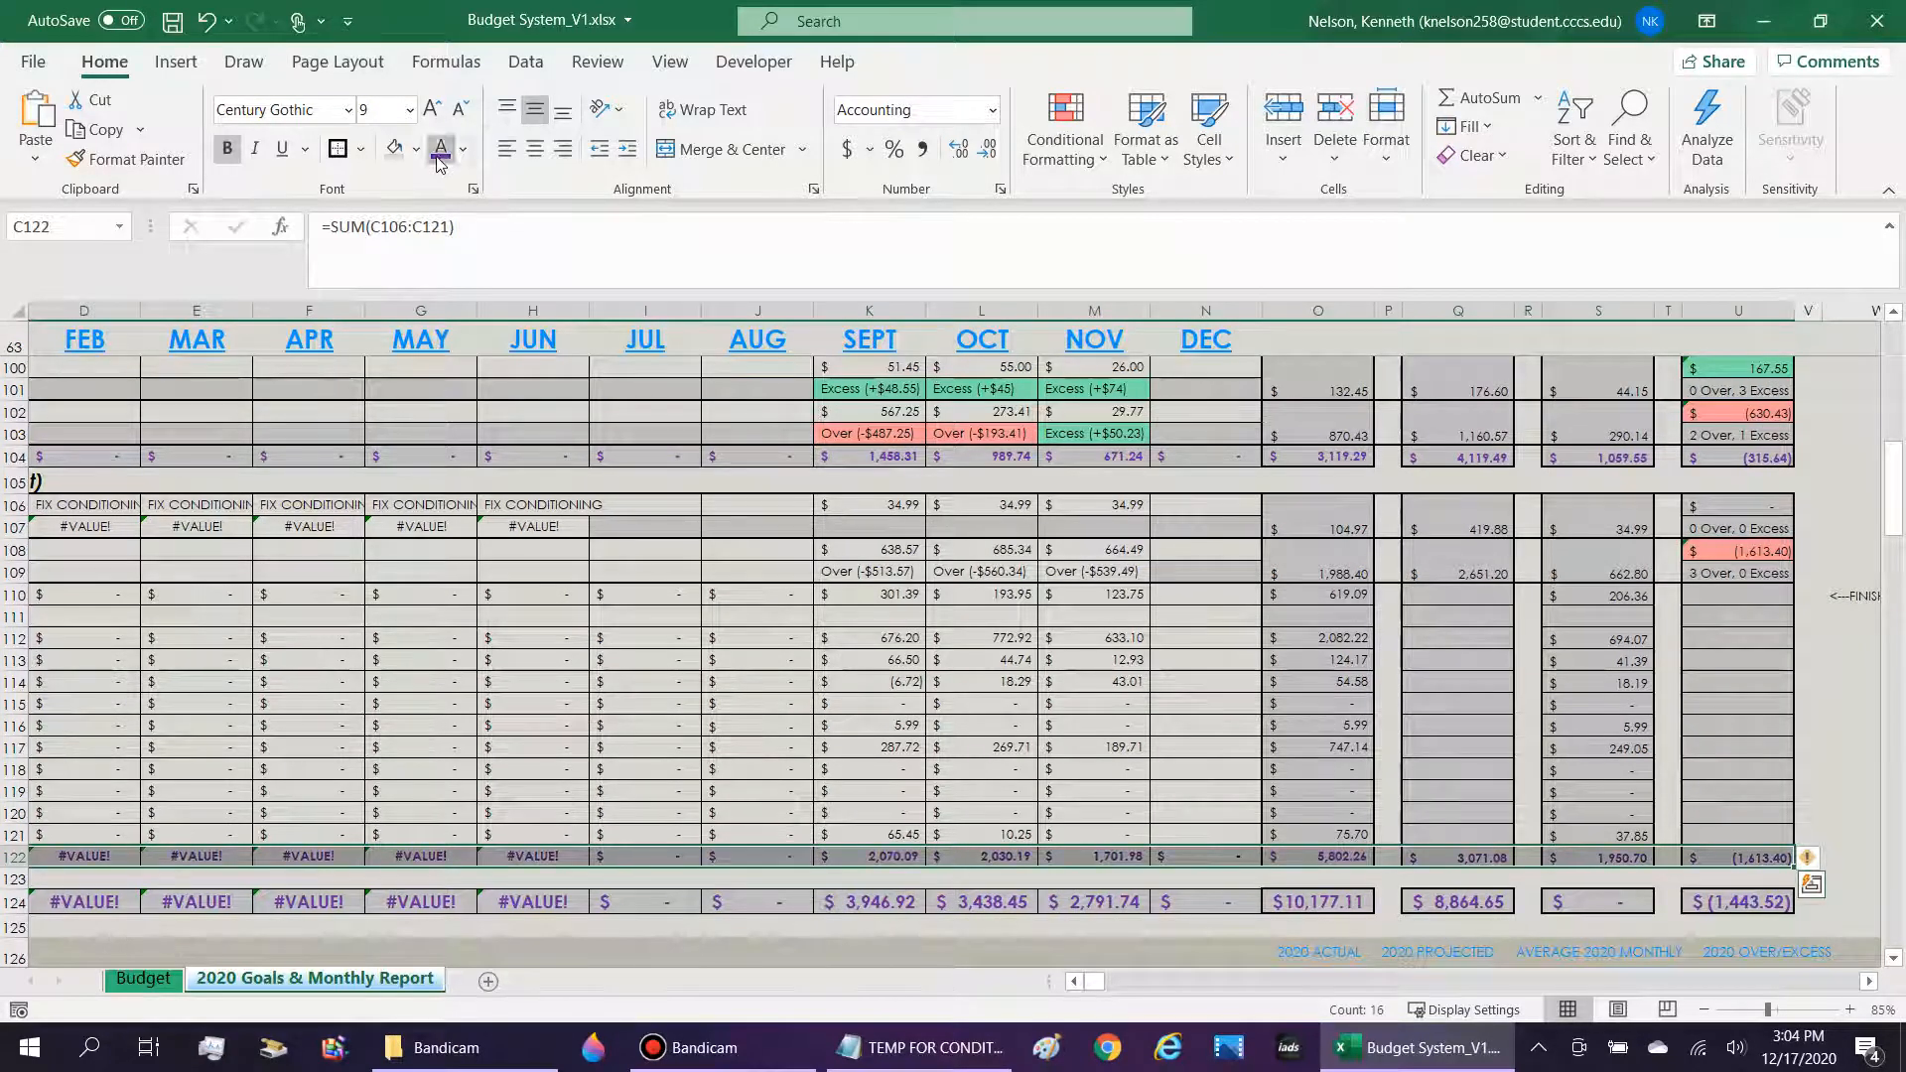
pyautogui.click(1100, 862)
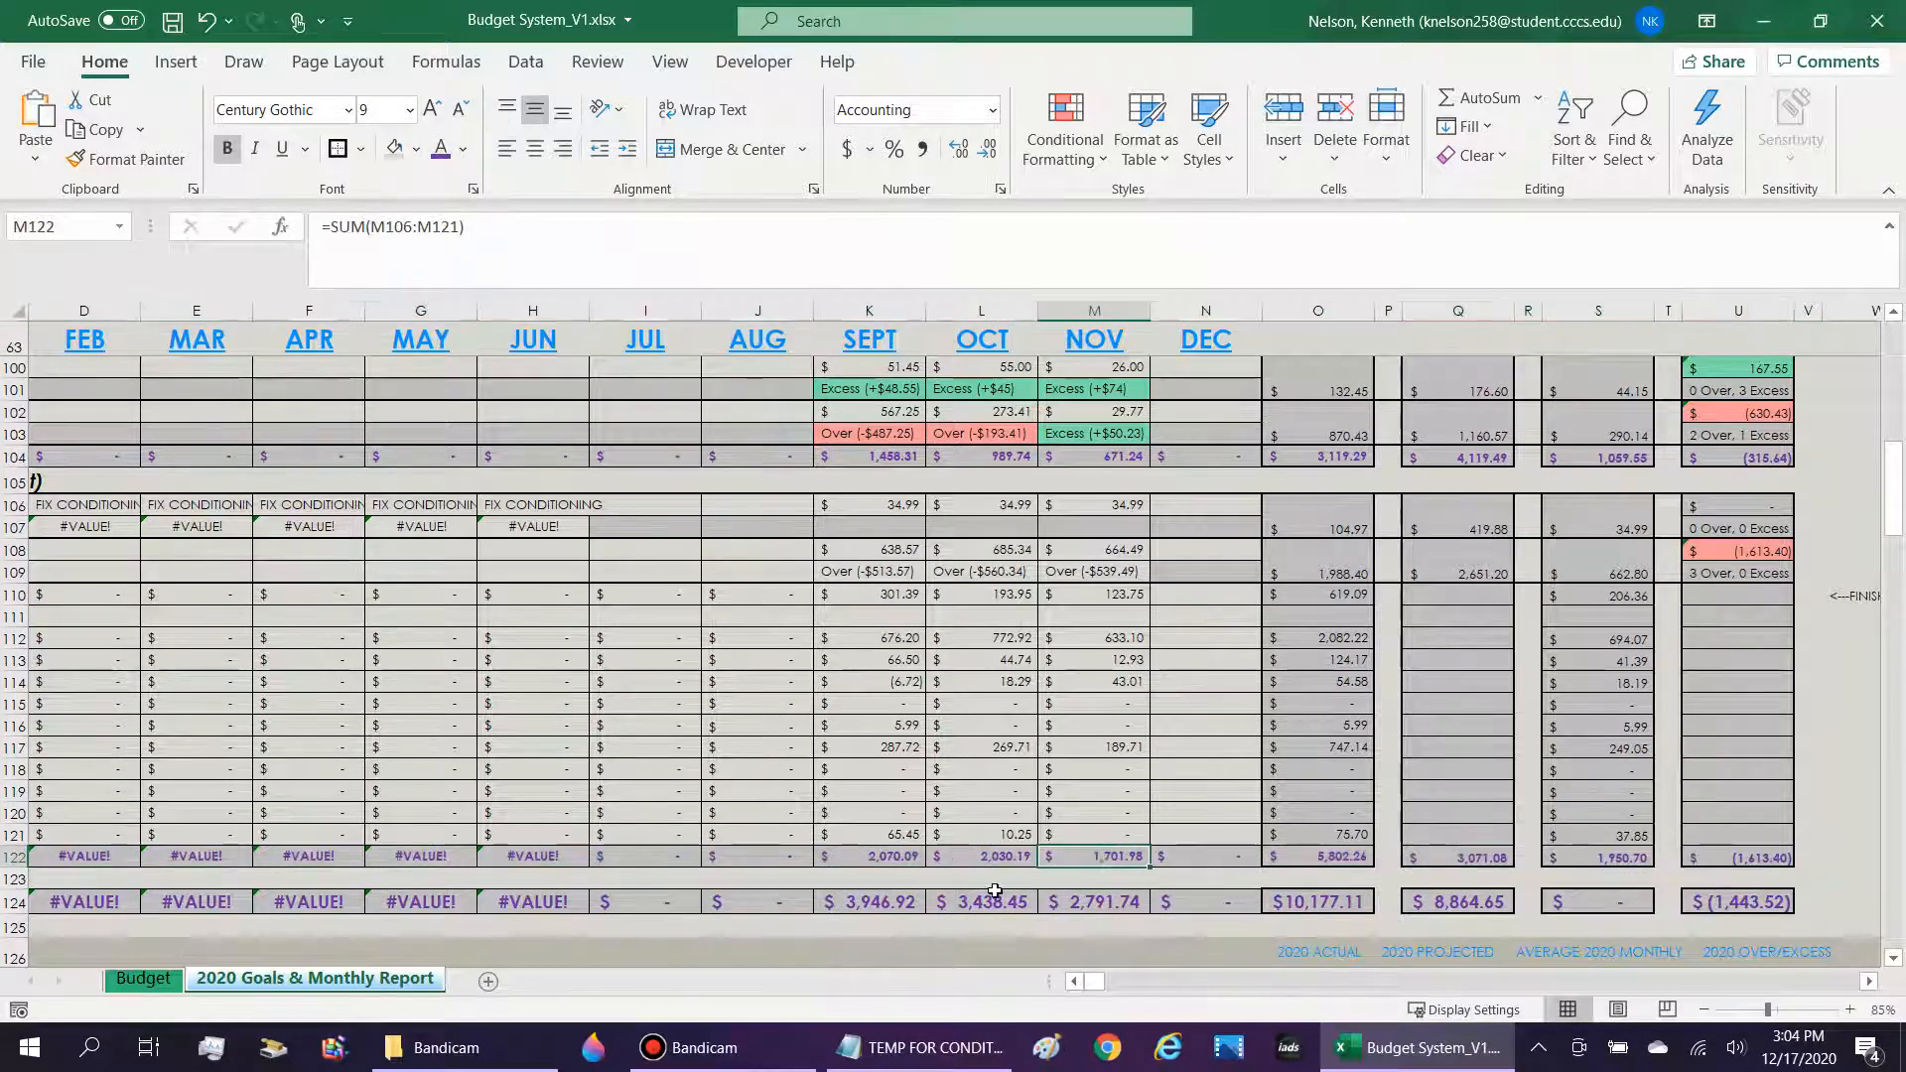
# Check the monthly SUM formulas in the Non-essentials total row 122, including the ranges in I122 and M122.
pyautogui.press('Right')
pyautogui.press('Left')
pyautogui.press('Left')
pyautogui.press('Left')
pyautogui.press('Left')
pyautogui.press('Left')
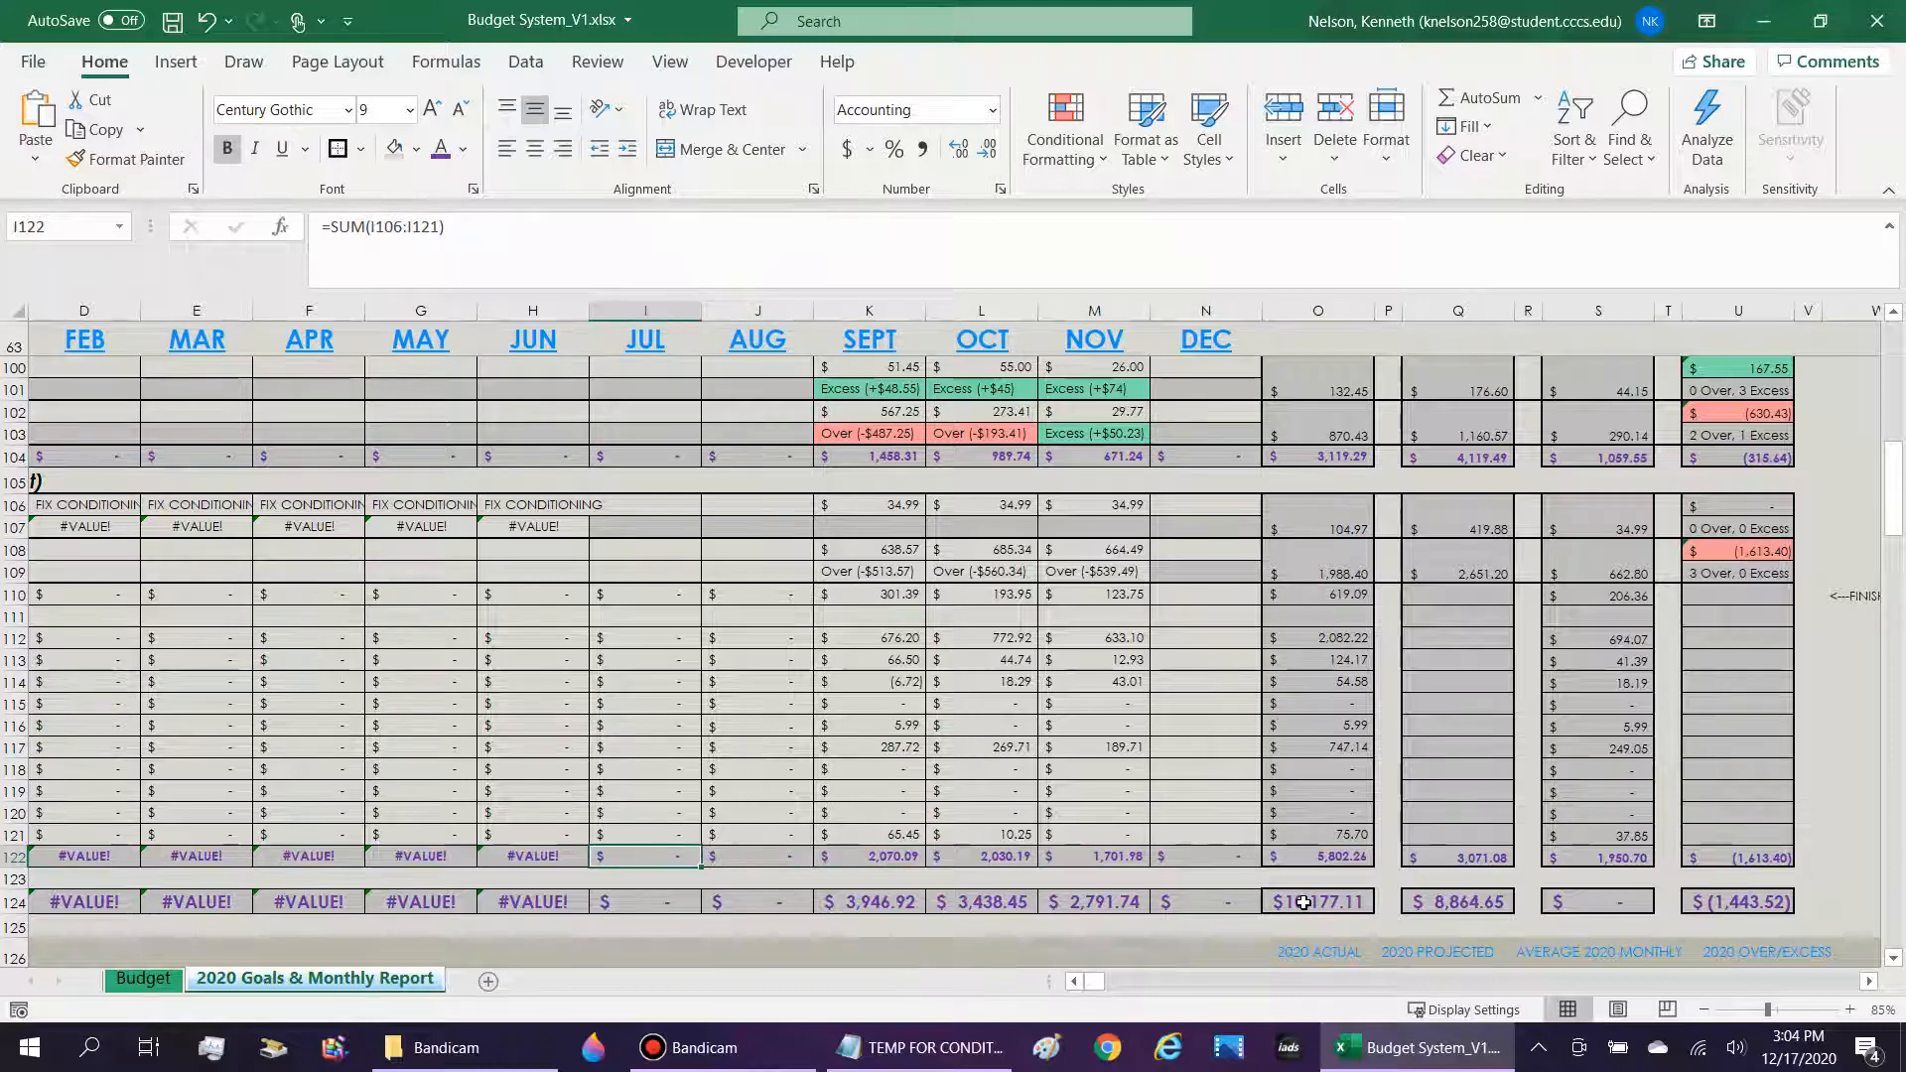
pyautogui.press('Left')
pyautogui.press('Left')
pyautogui.press('Left')
pyautogui.press('Left')
pyautogui.press('Left')
pyautogui.press('Left')
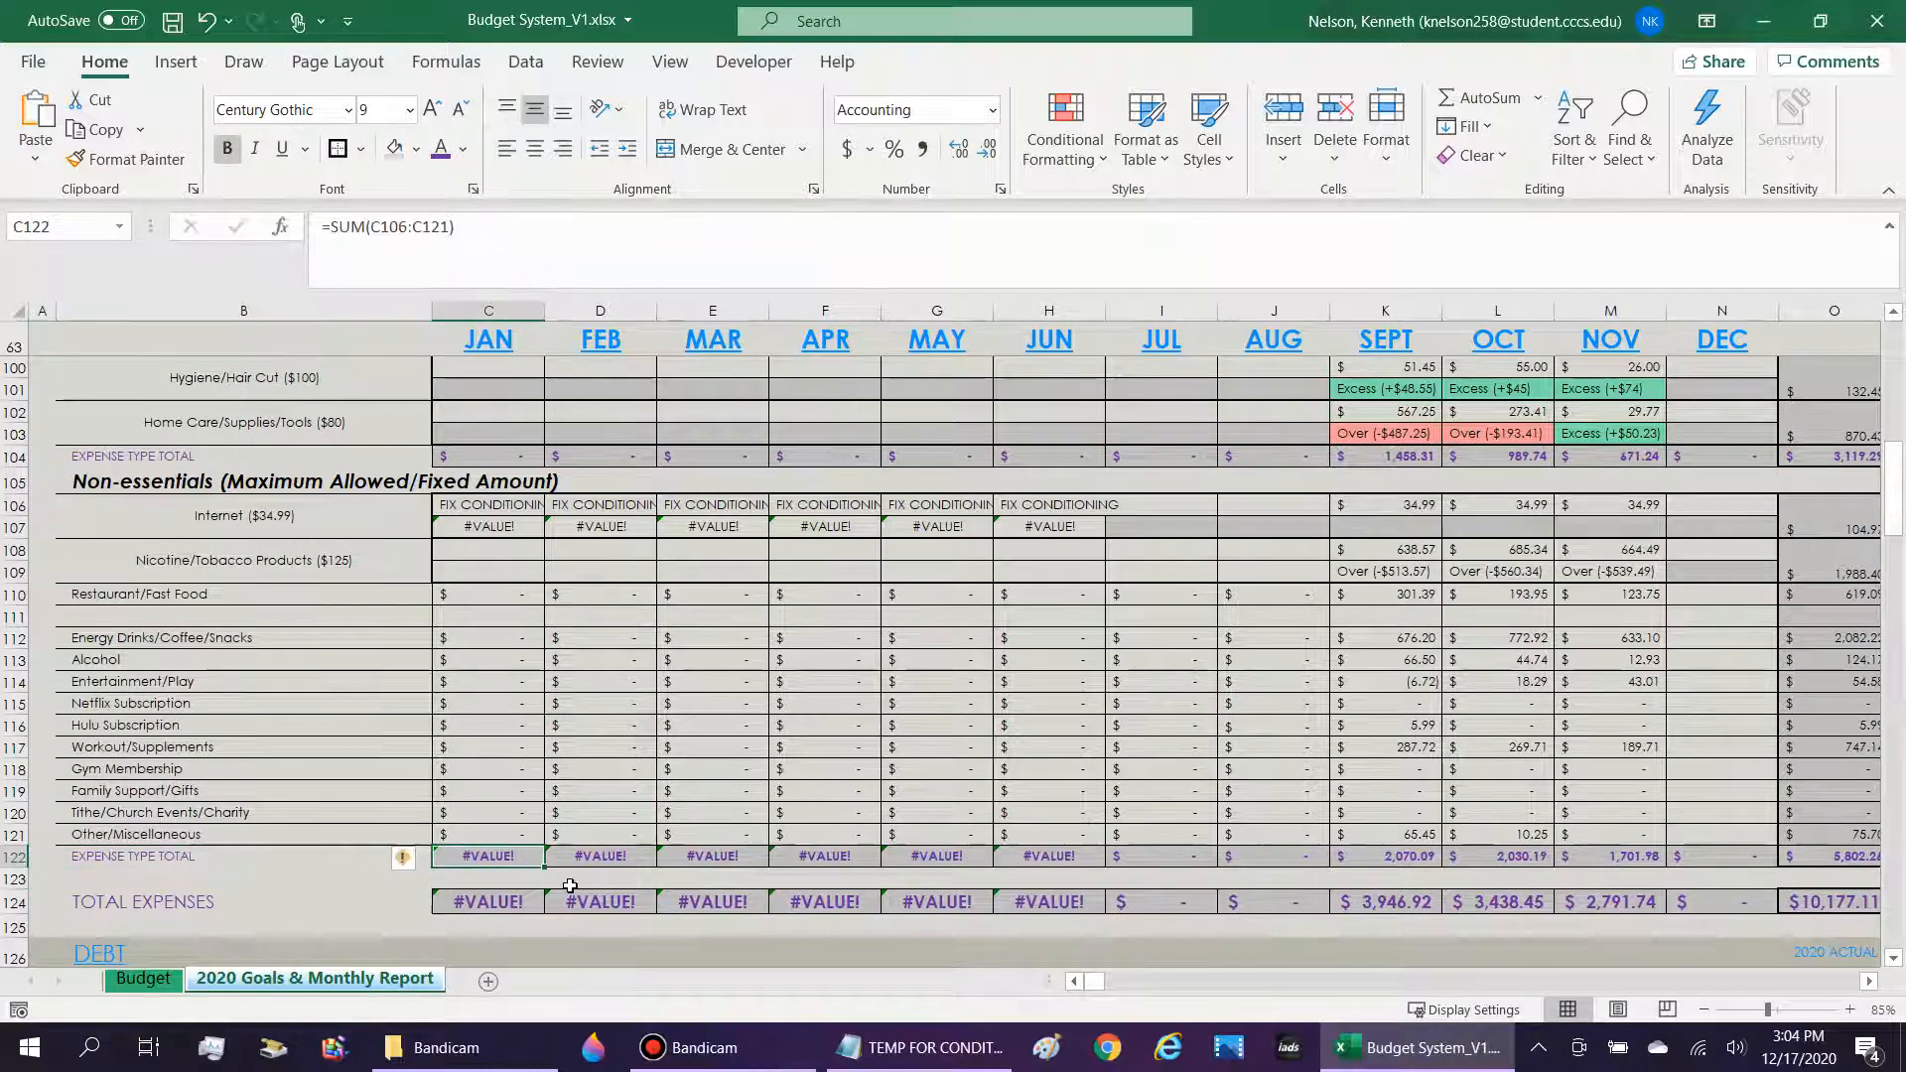
pyautogui.press('Right')
pyautogui.press('Right')
pyautogui.press('Right')
pyautogui.press('Right')
pyautogui.press('Right')
pyautogui.press('Right')
pyautogui.doubleClick(1191, 858)
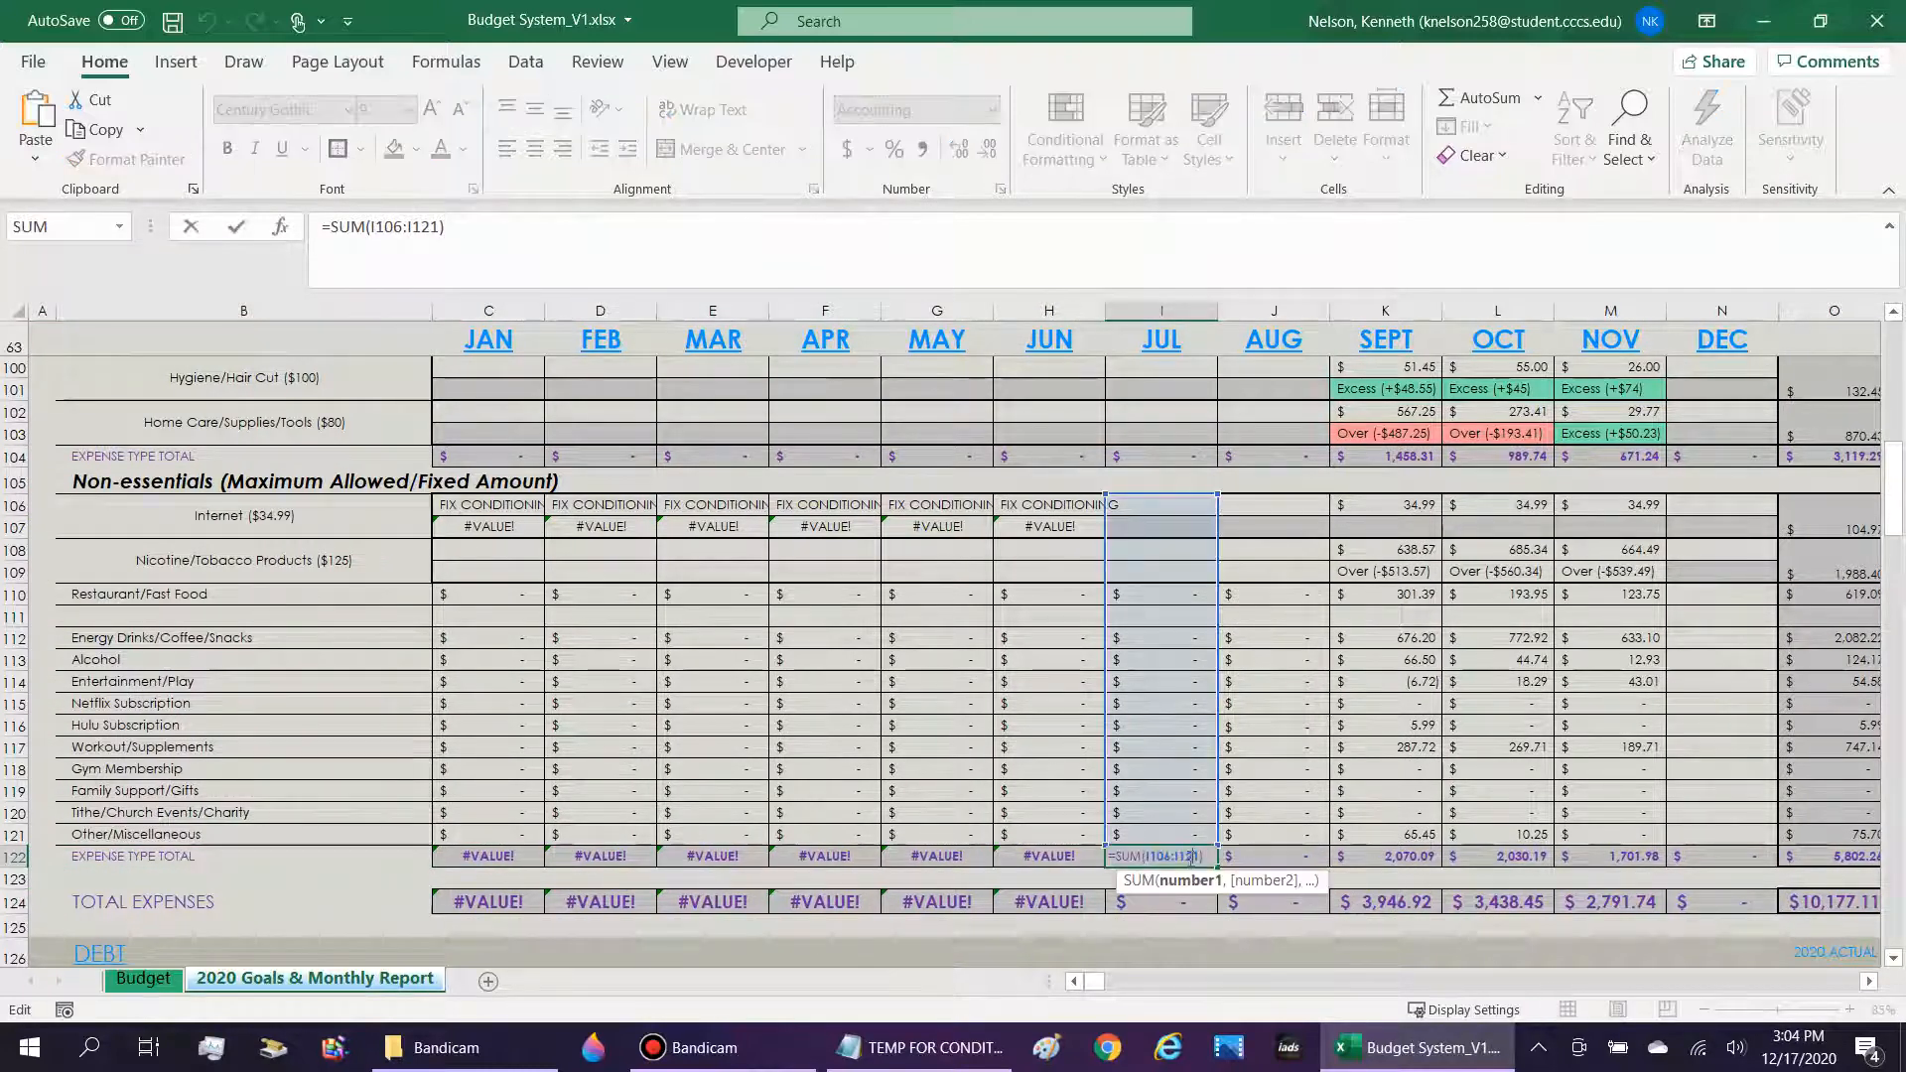
pyautogui.press('Escape')
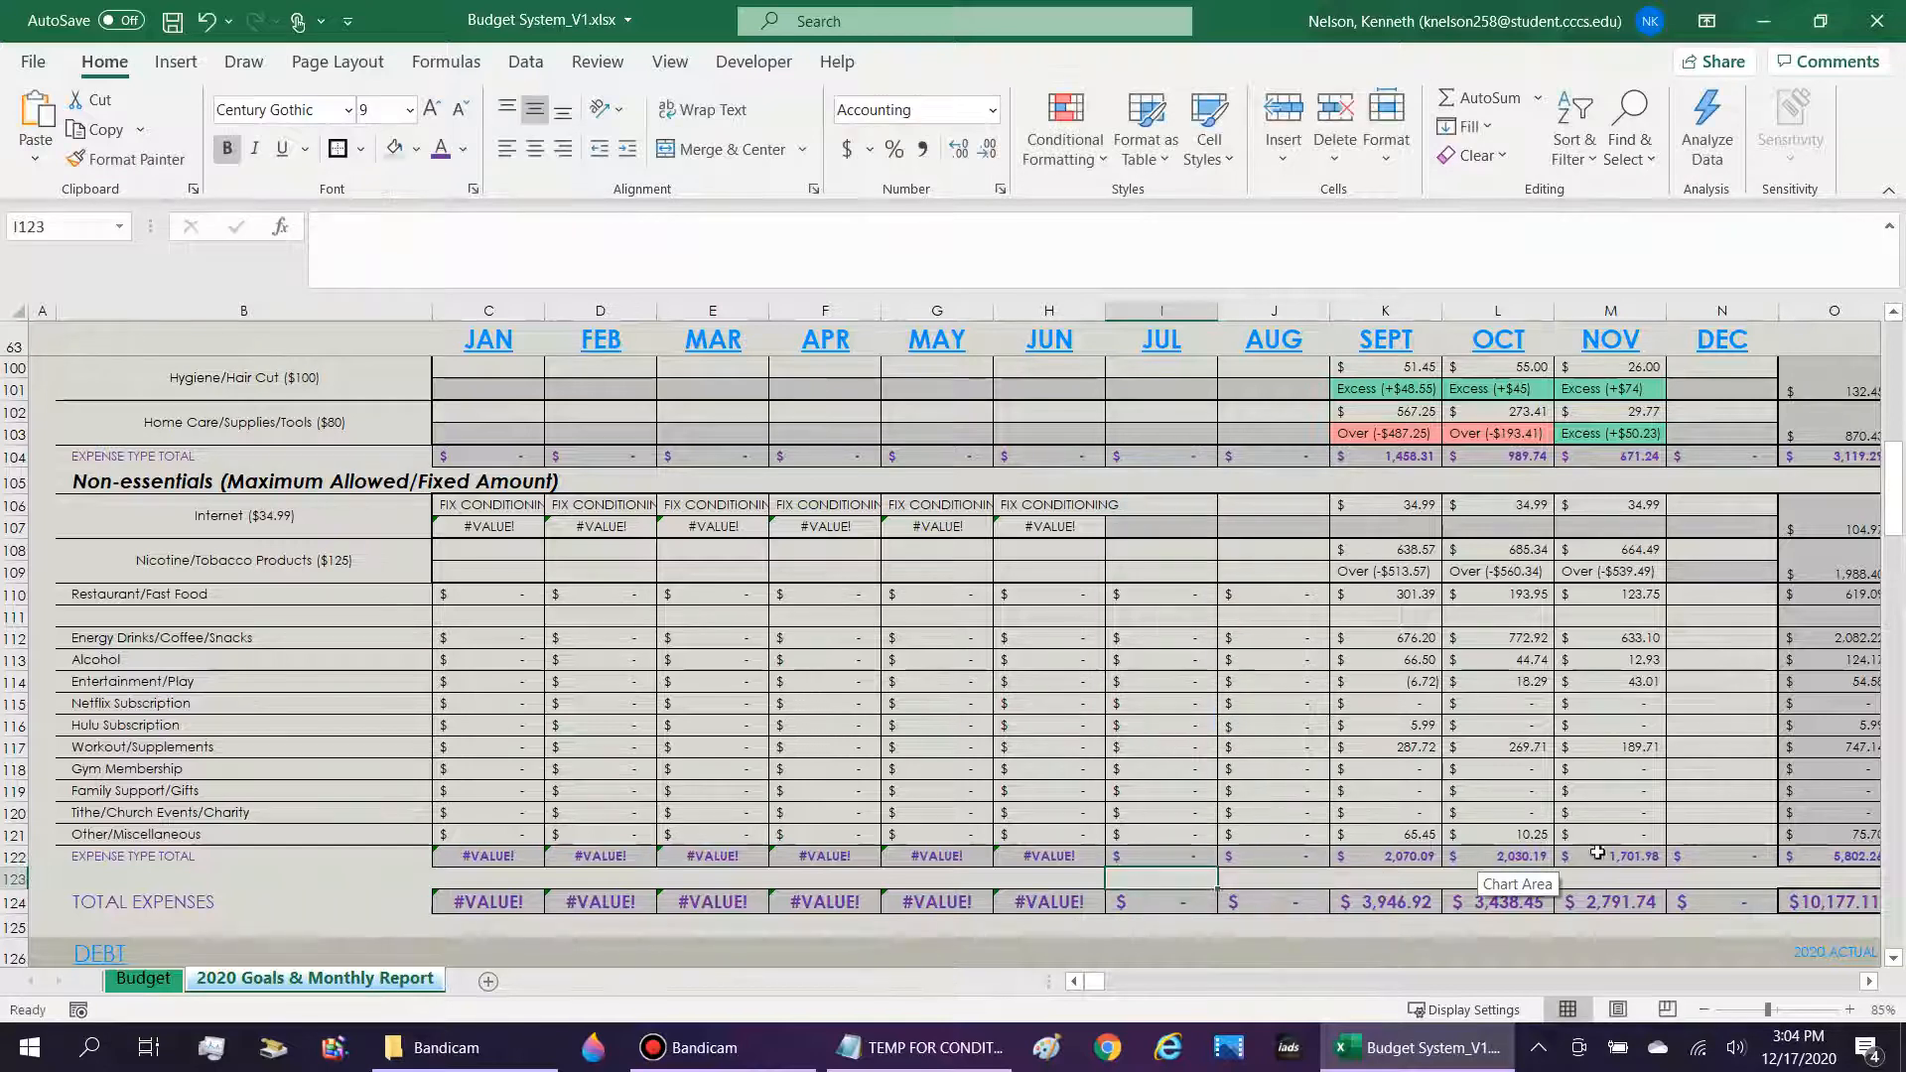
pyautogui.doubleClick(1615, 855)
pyautogui.press('Escape')
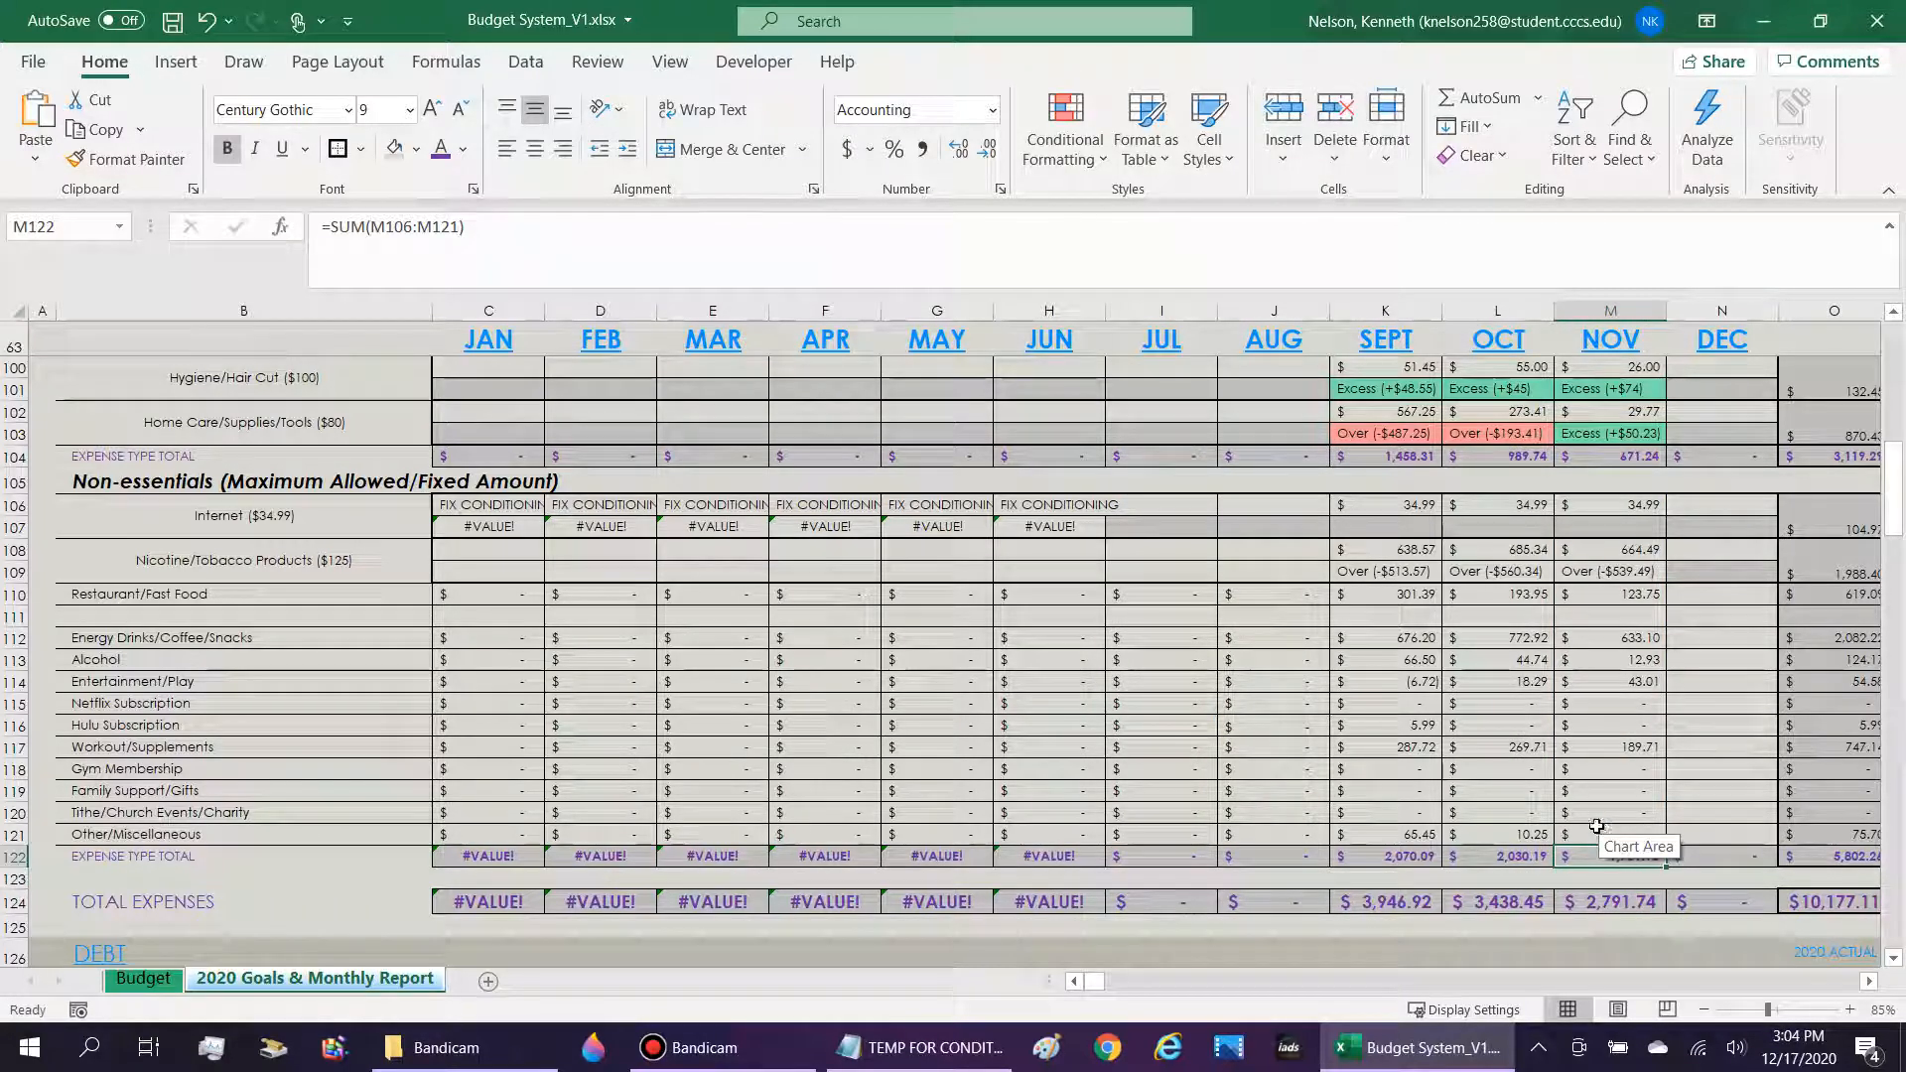
# Compare the November SUM range in M122 with the one in the Essentials total M104, leaving both formulas unedited.
pyautogui.click(1418, 573)
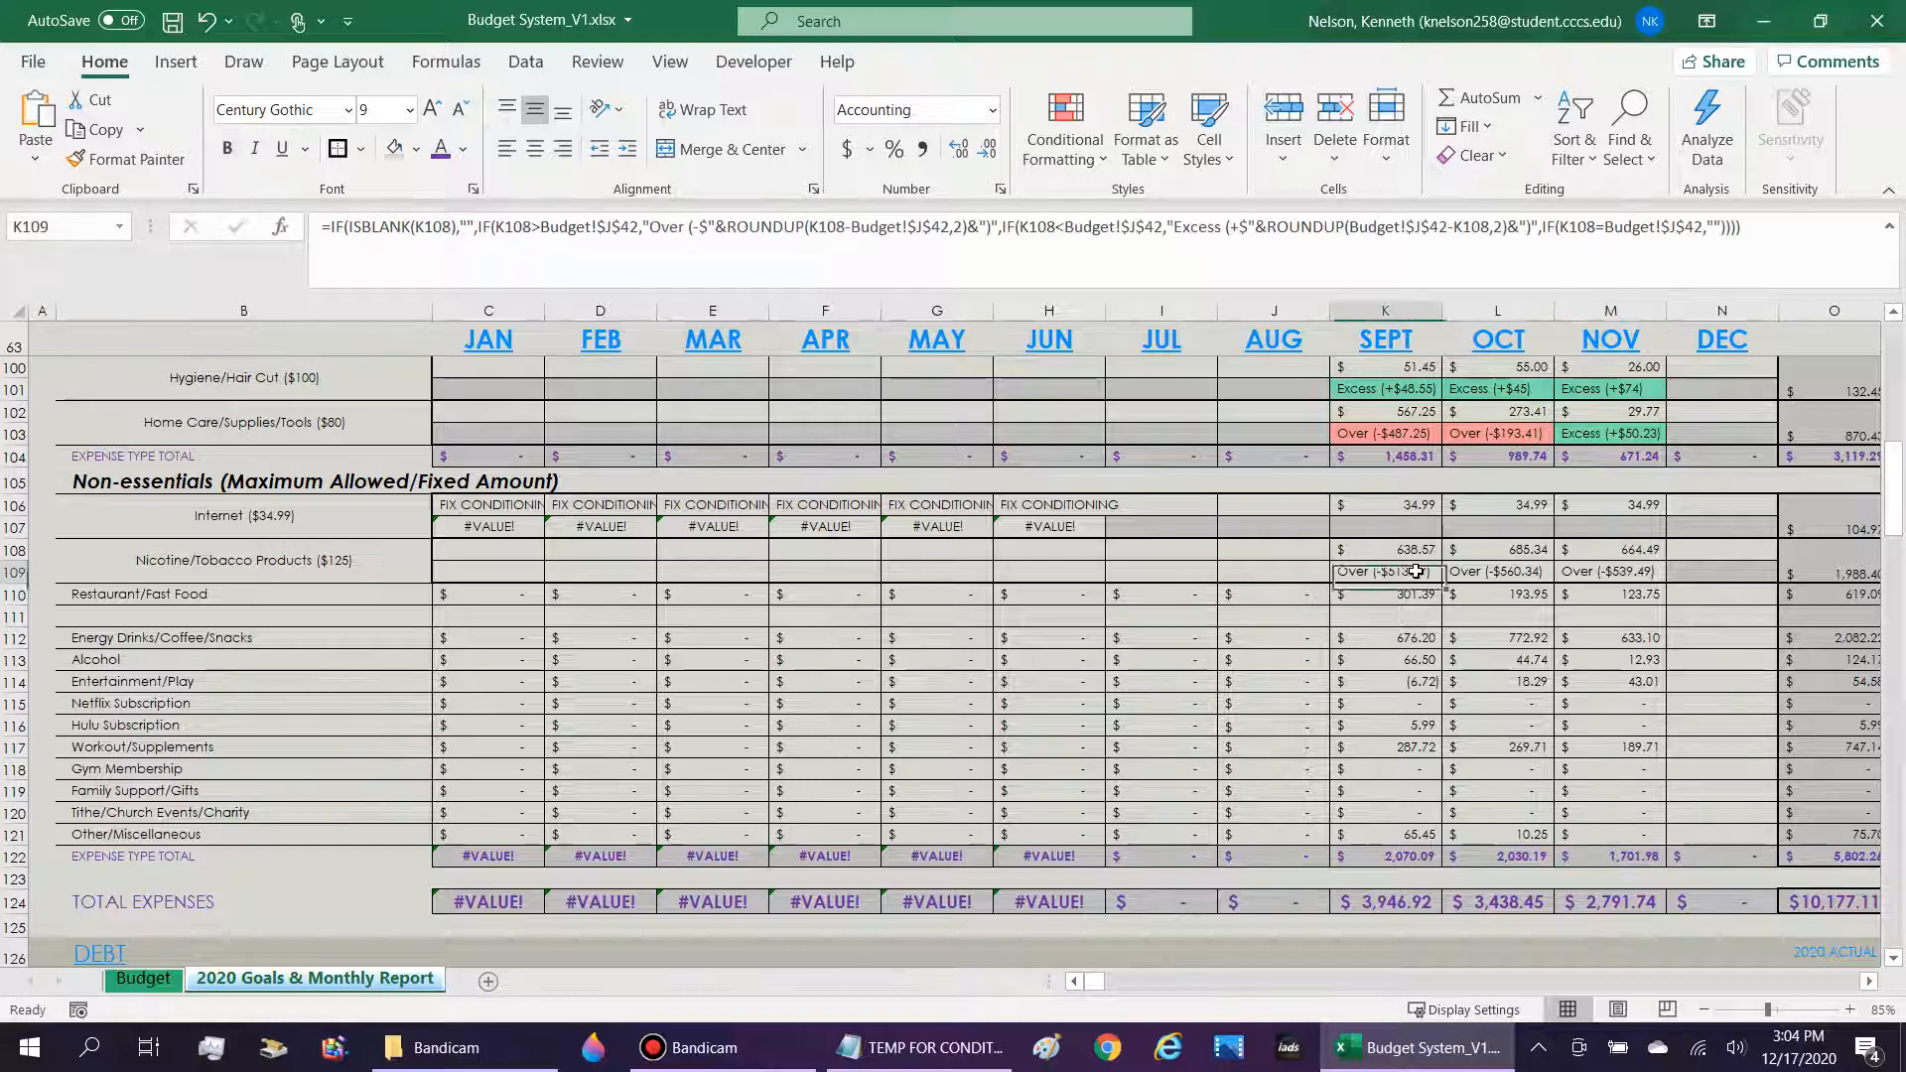
pyautogui.click(1633, 575)
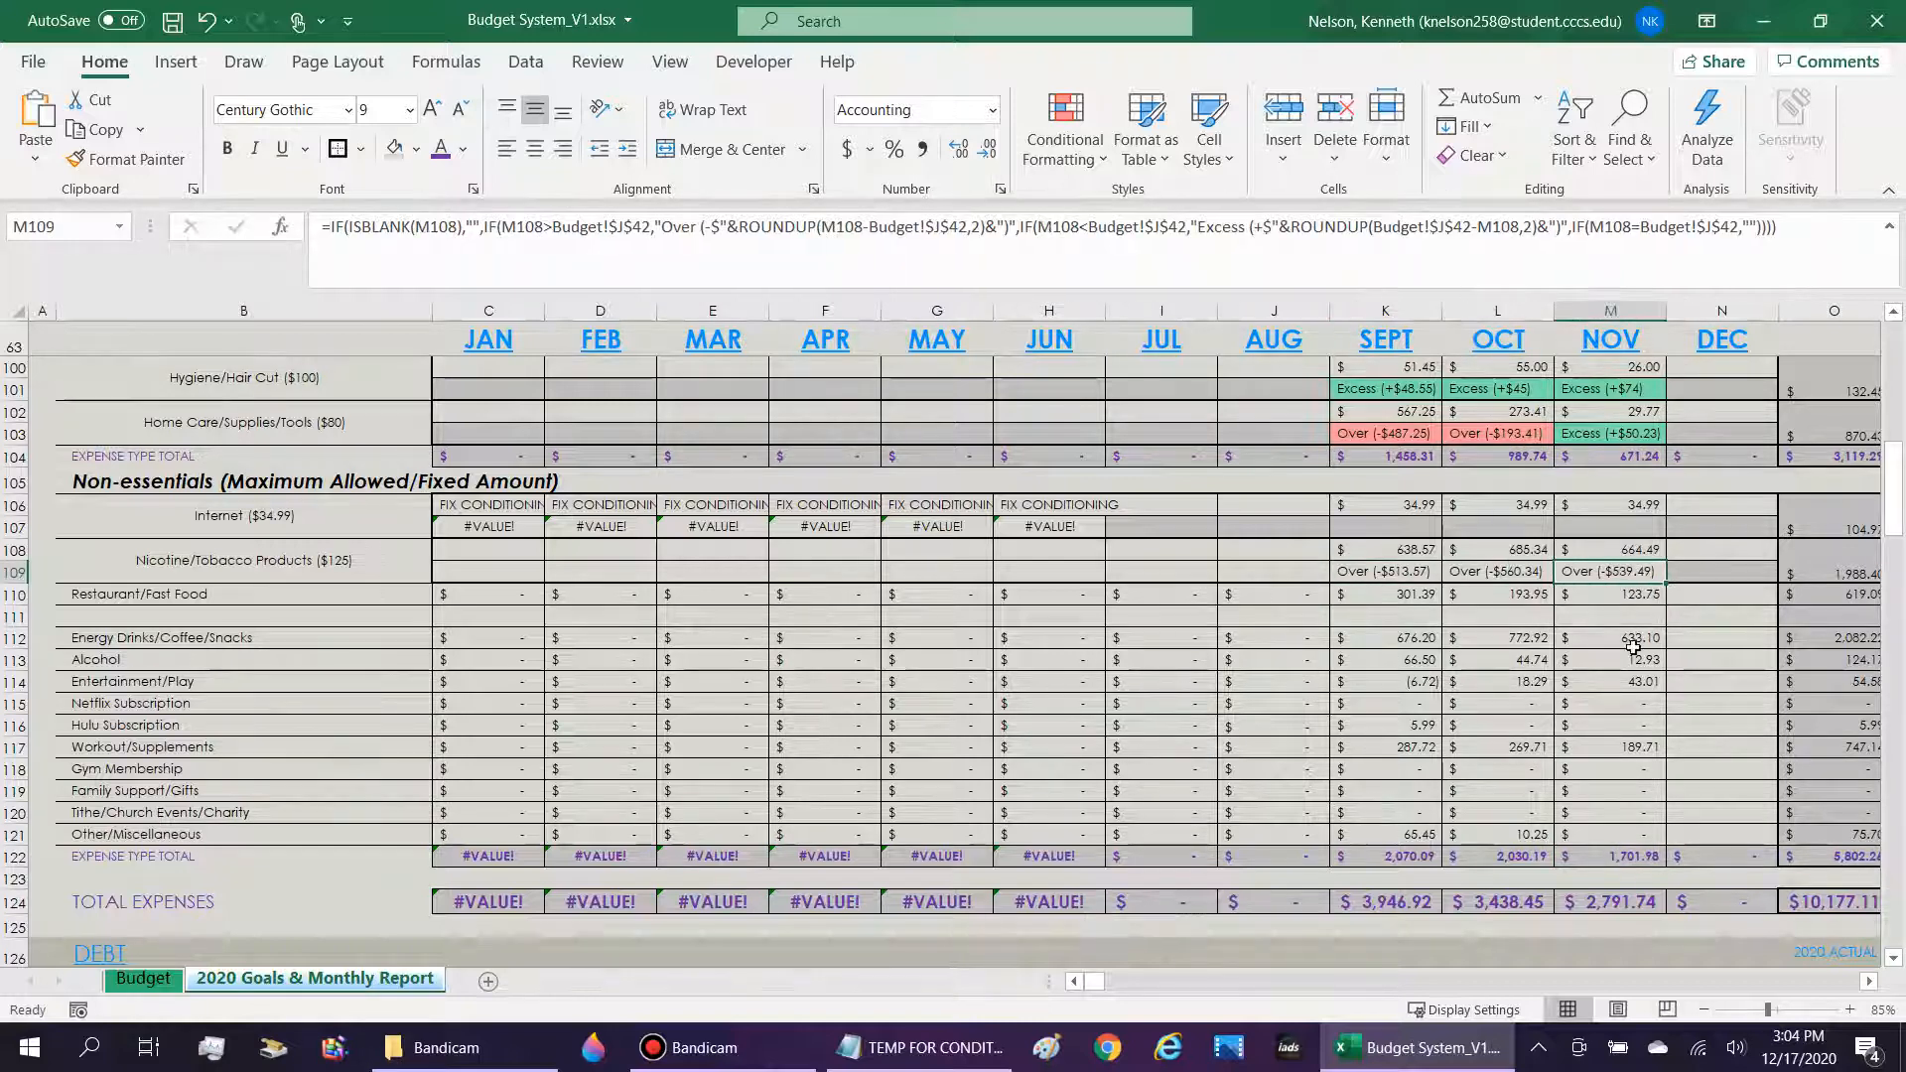
pyautogui.doubleClick(1644, 856)
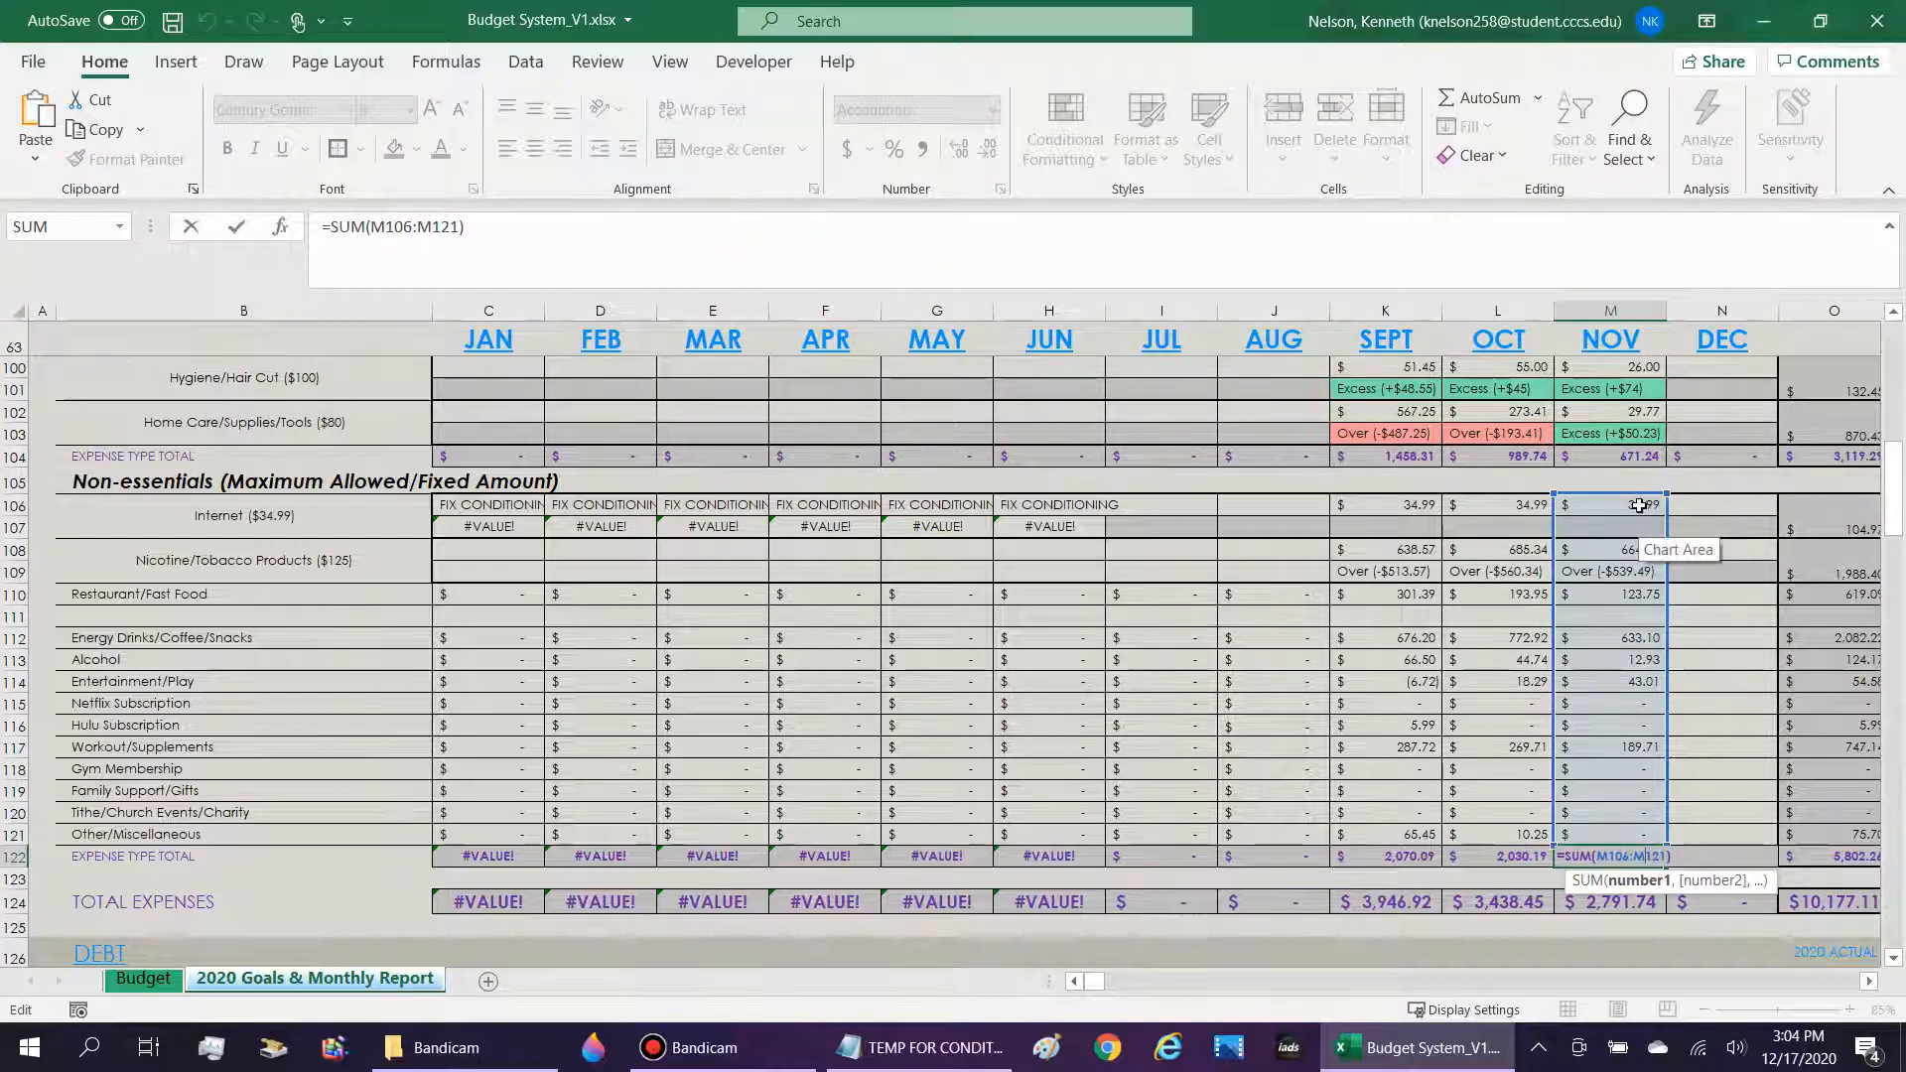
pyautogui.press('Escape')
pyautogui.doubleClick(1638, 455)
pyautogui.scroll(5, 1722, 793)
pyautogui.scroll(1, 1722, 793)
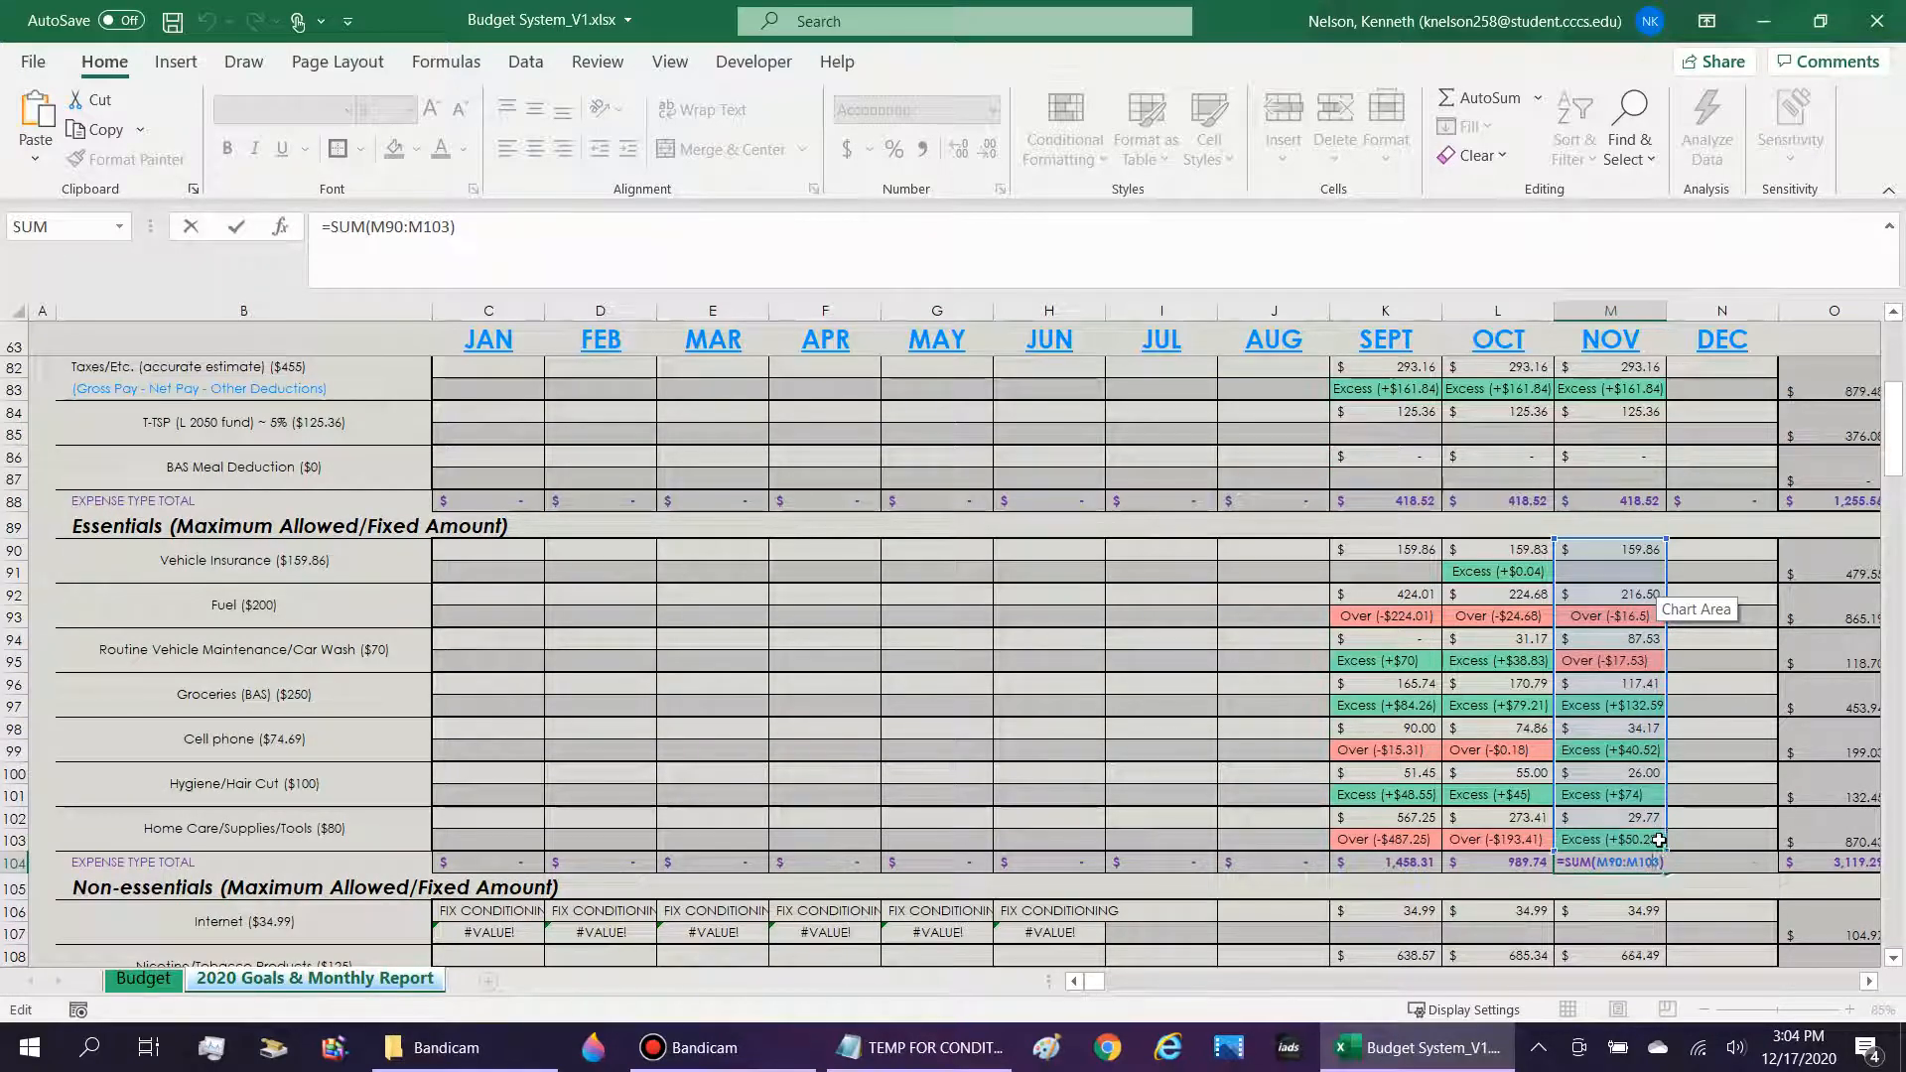
pyautogui.press('Escape')
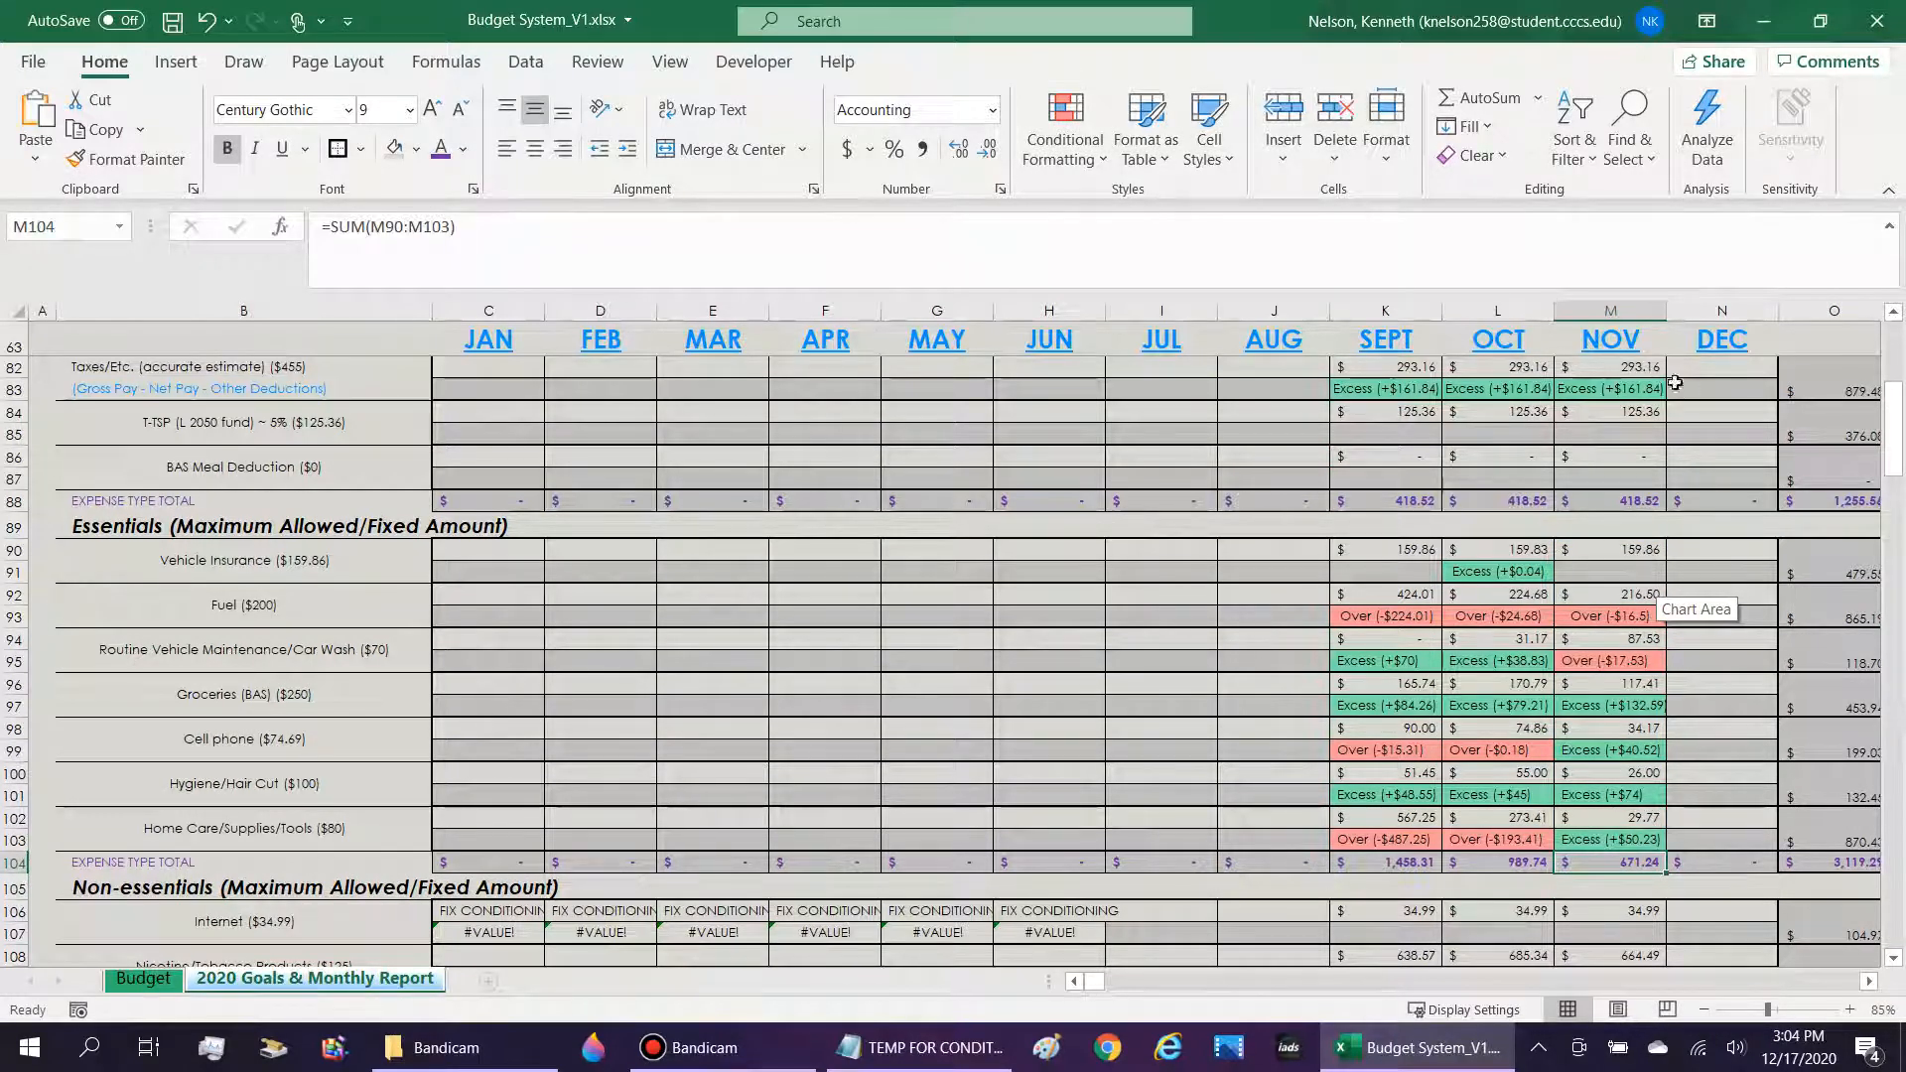
# Look along the Essentials total row 104 from the monthly cells to the yearly actual and projected figures.
pyautogui.scroll(-1, 1588, 749)
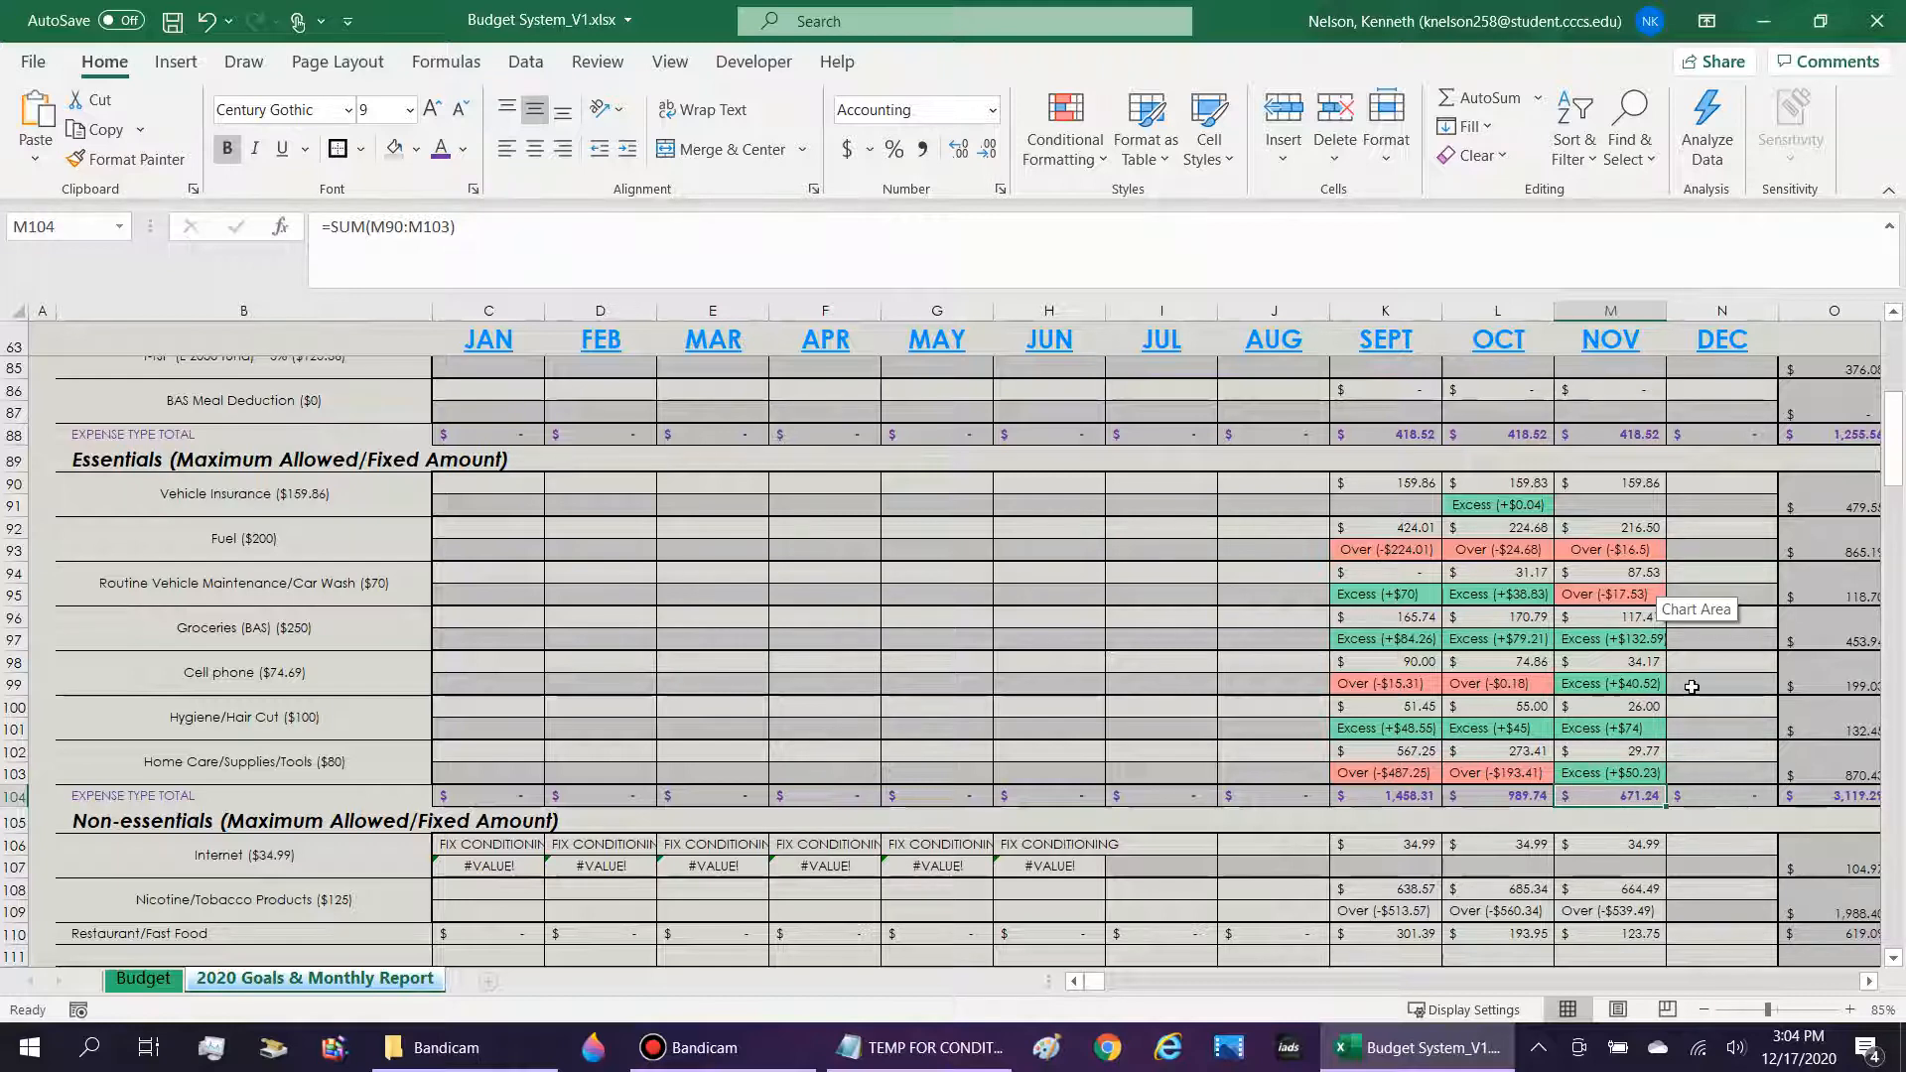
pyautogui.press('Right')
pyautogui.press('Right')
pyautogui.press('Right')
pyautogui.press('Right')
pyautogui.press('Right')
pyautogui.press('Left')
pyautogui.press('Left')
pyautogui.press('Left')
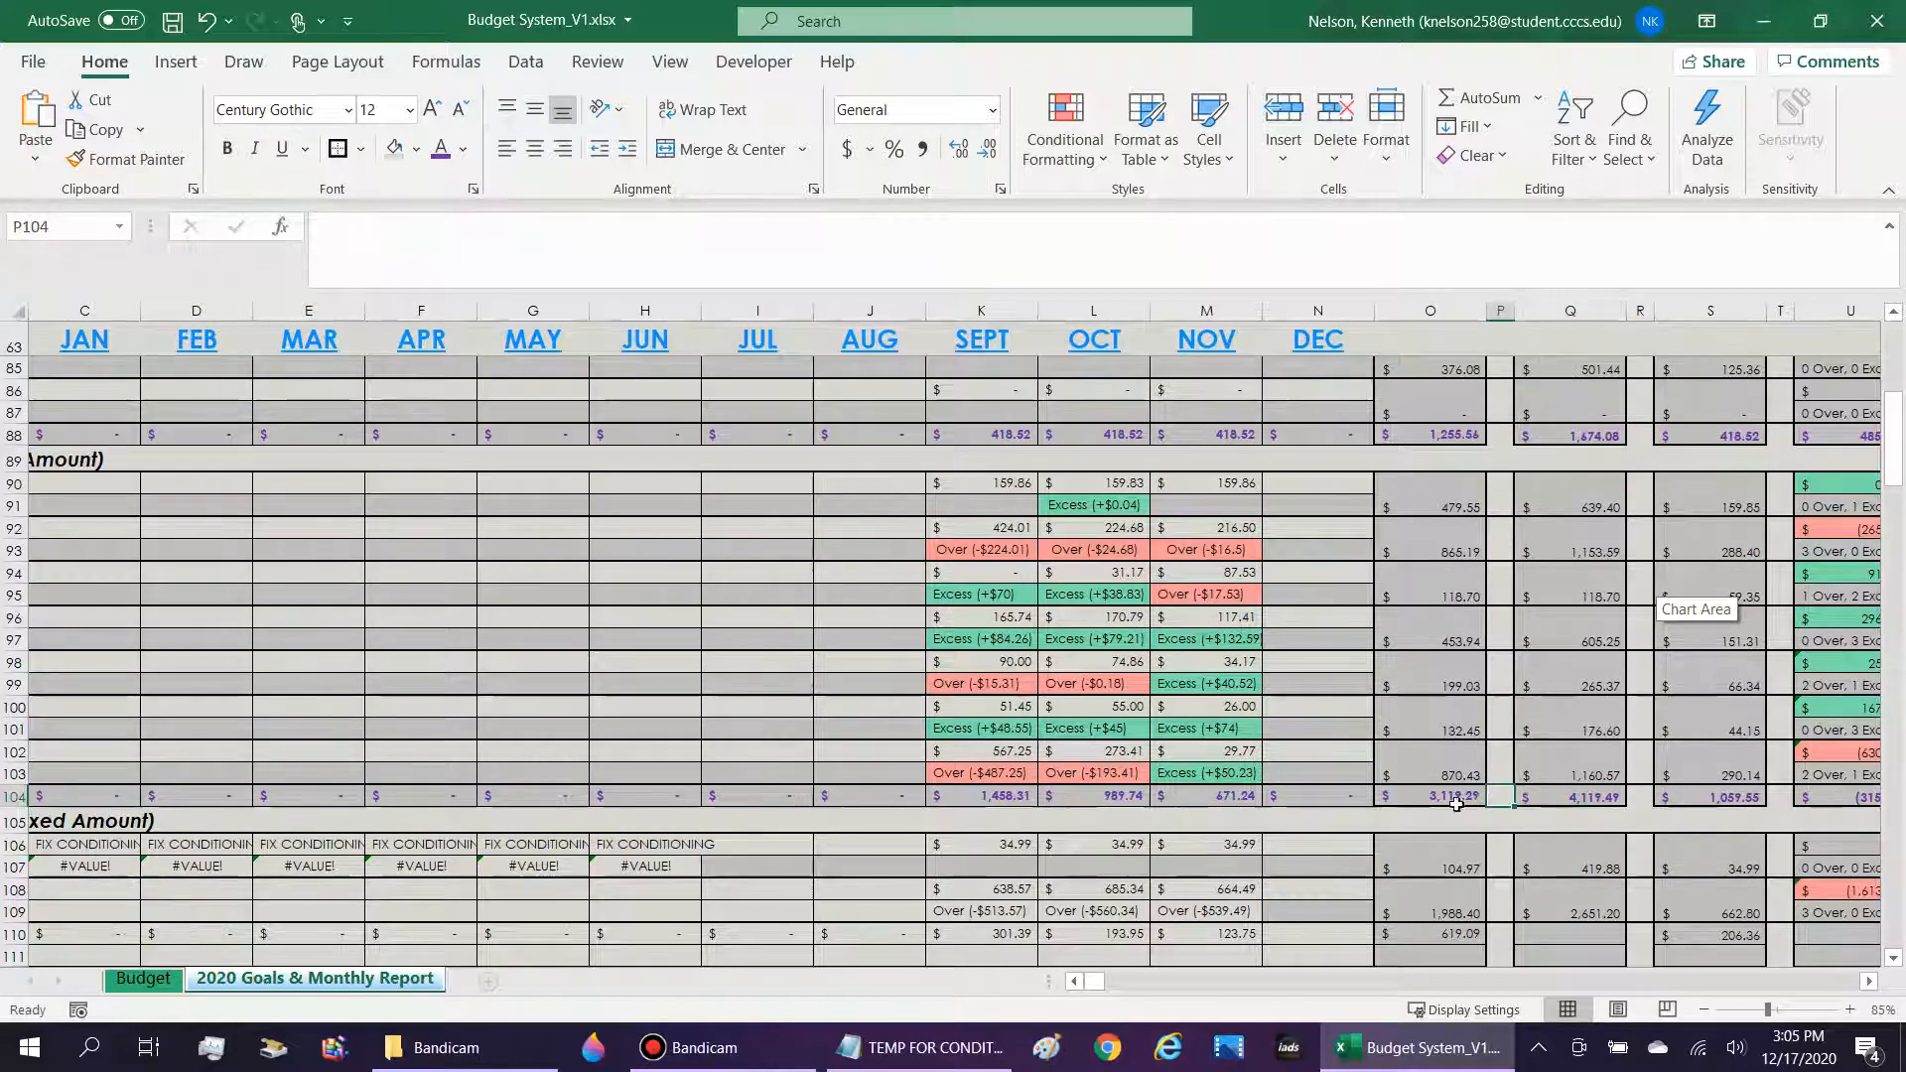
# Check the SUM range of the Essentials yearly actual total in O104, leaving the formula unedited.
pyautogui.doubleClick(1432, 795)
pyautogui.scroll(6, 1439, 715)
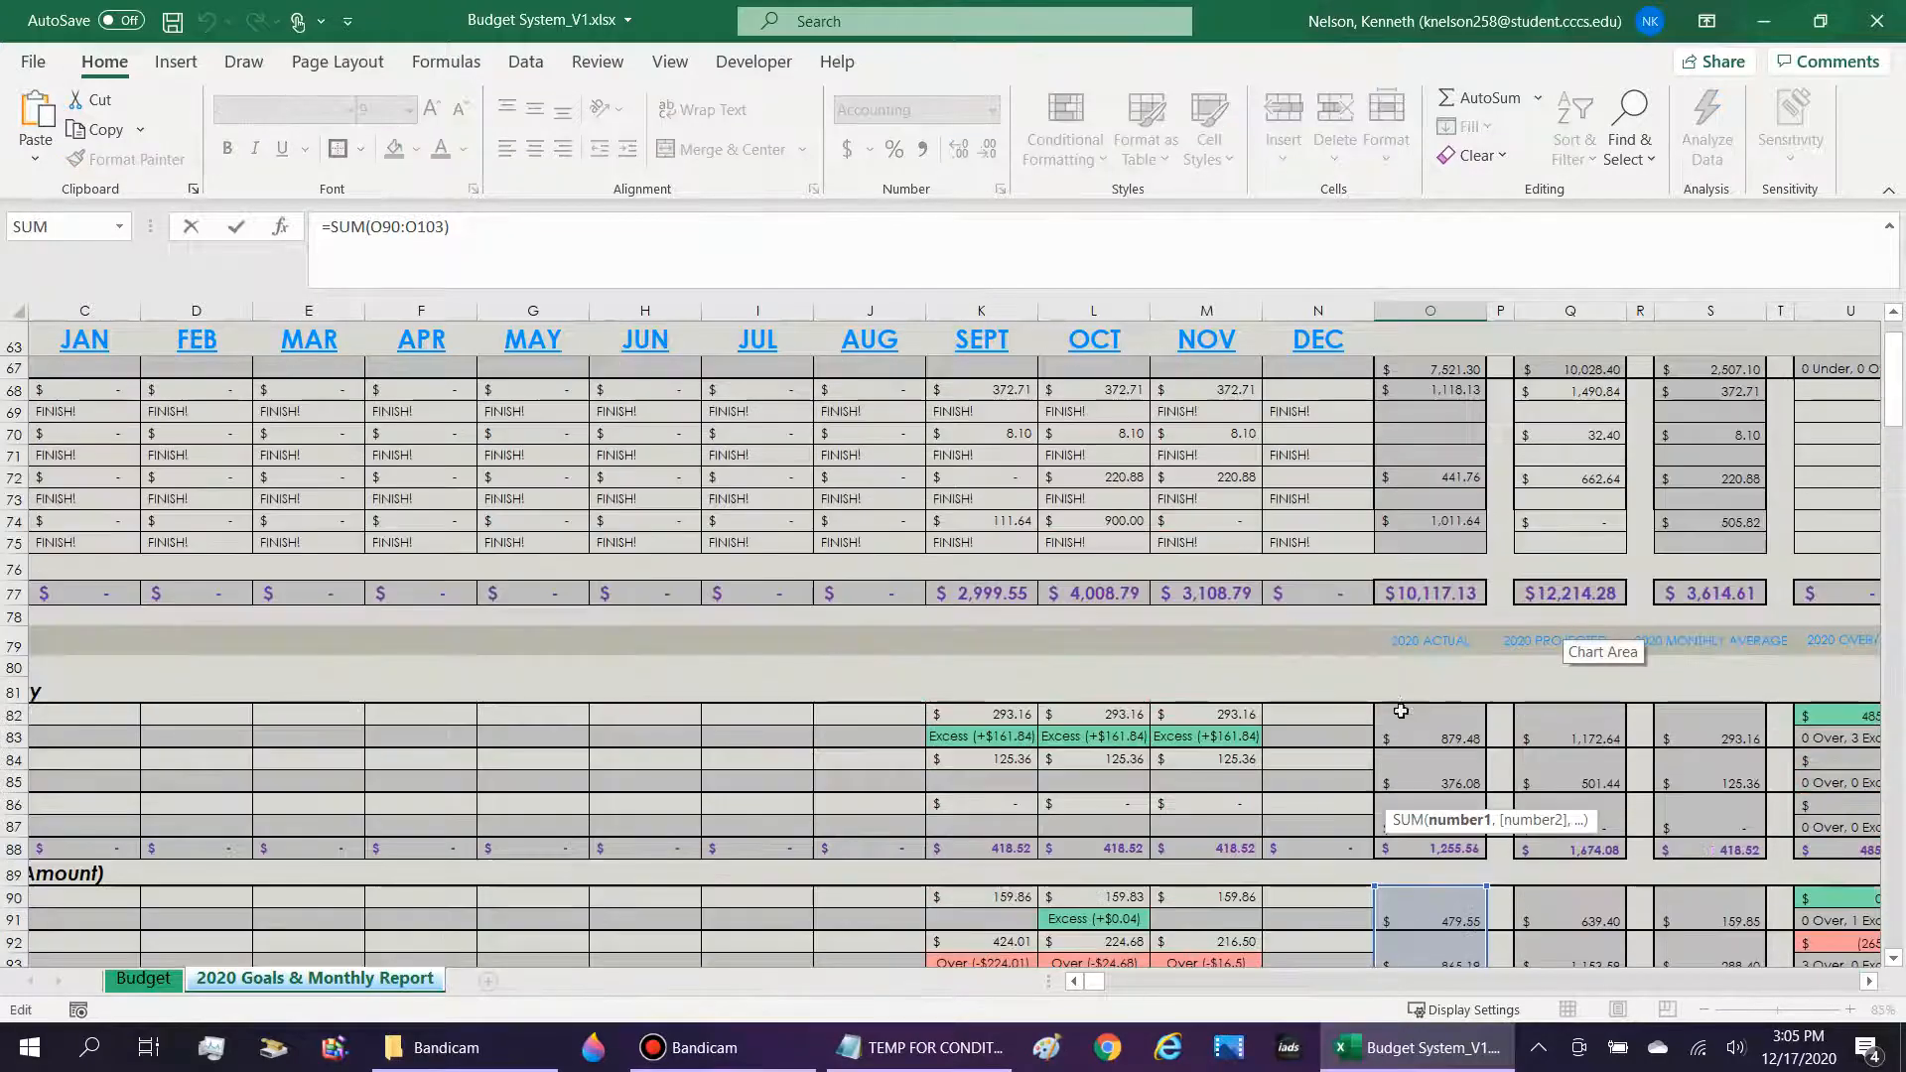
pyautogui.scroll(-7, 1446, 647)
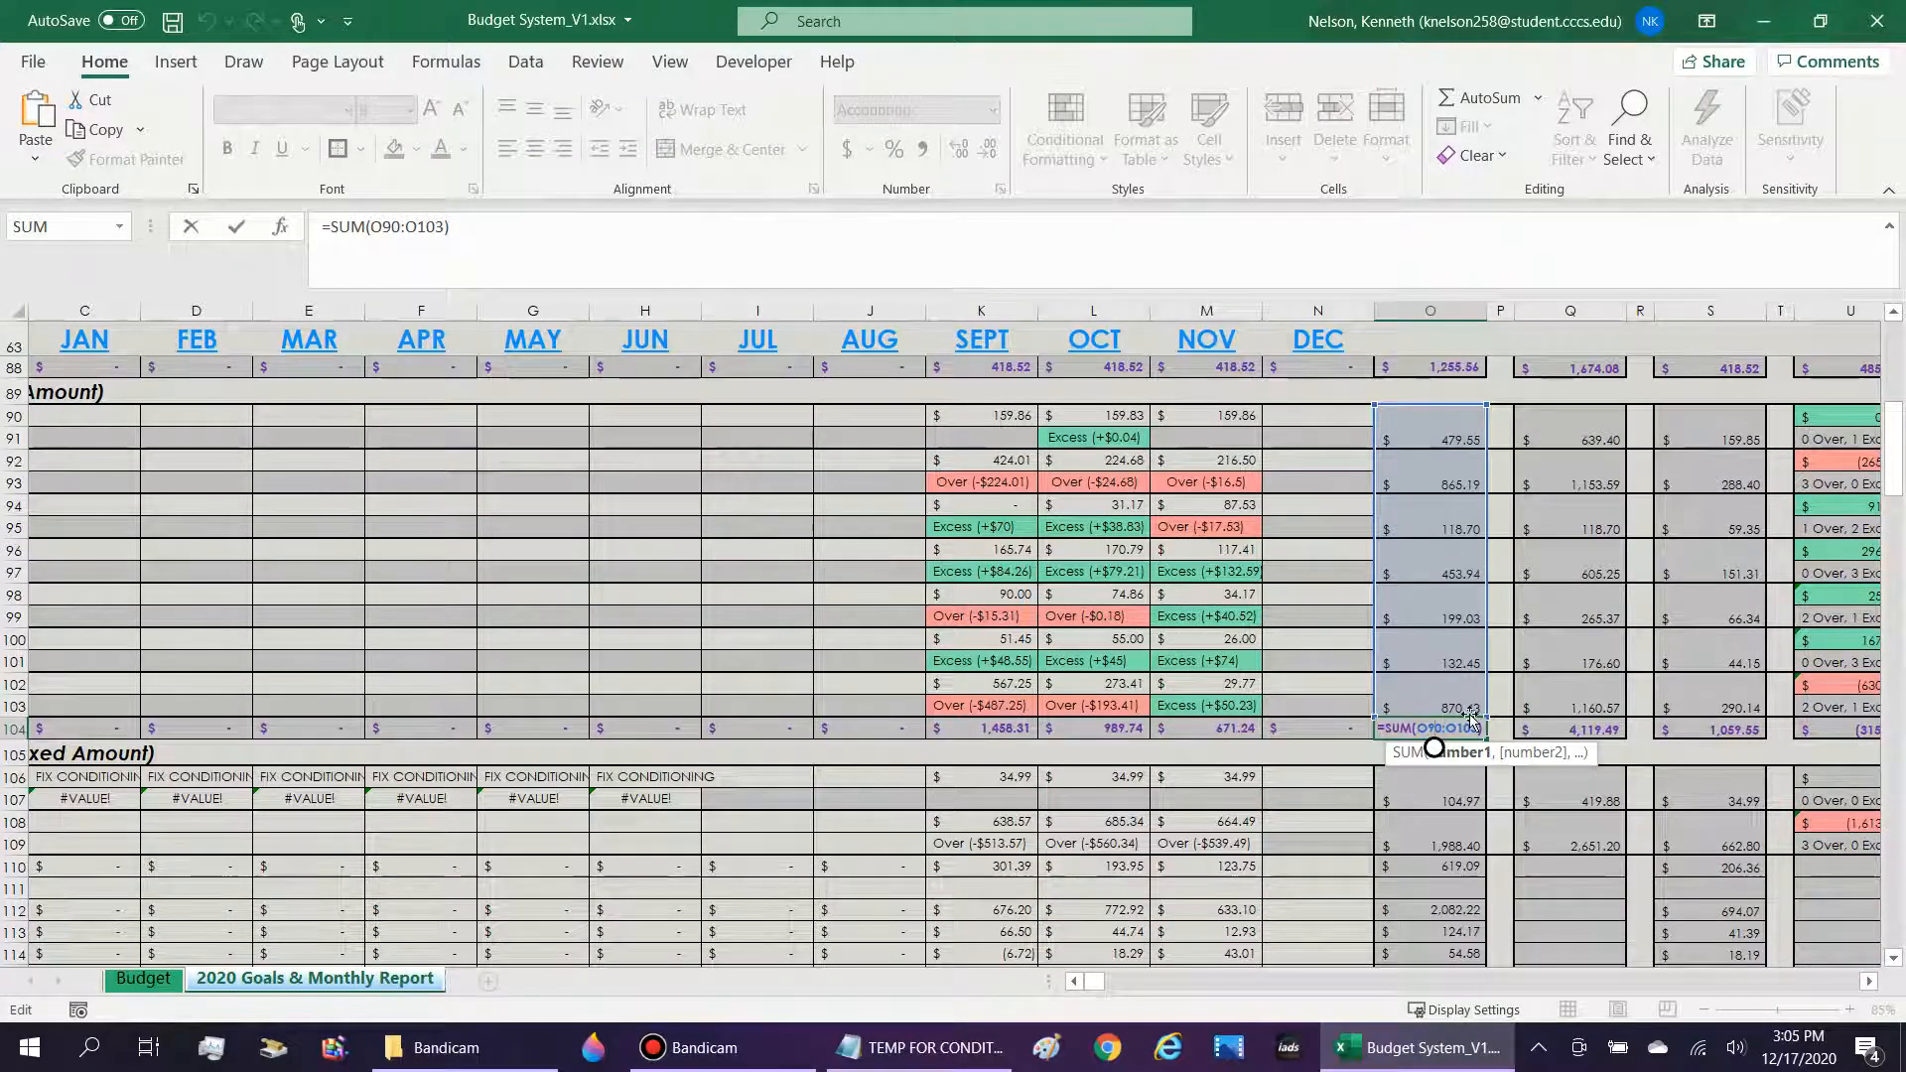
pyautogui.scroll(-6, 1362, 660)
pyautogui.press('Return')
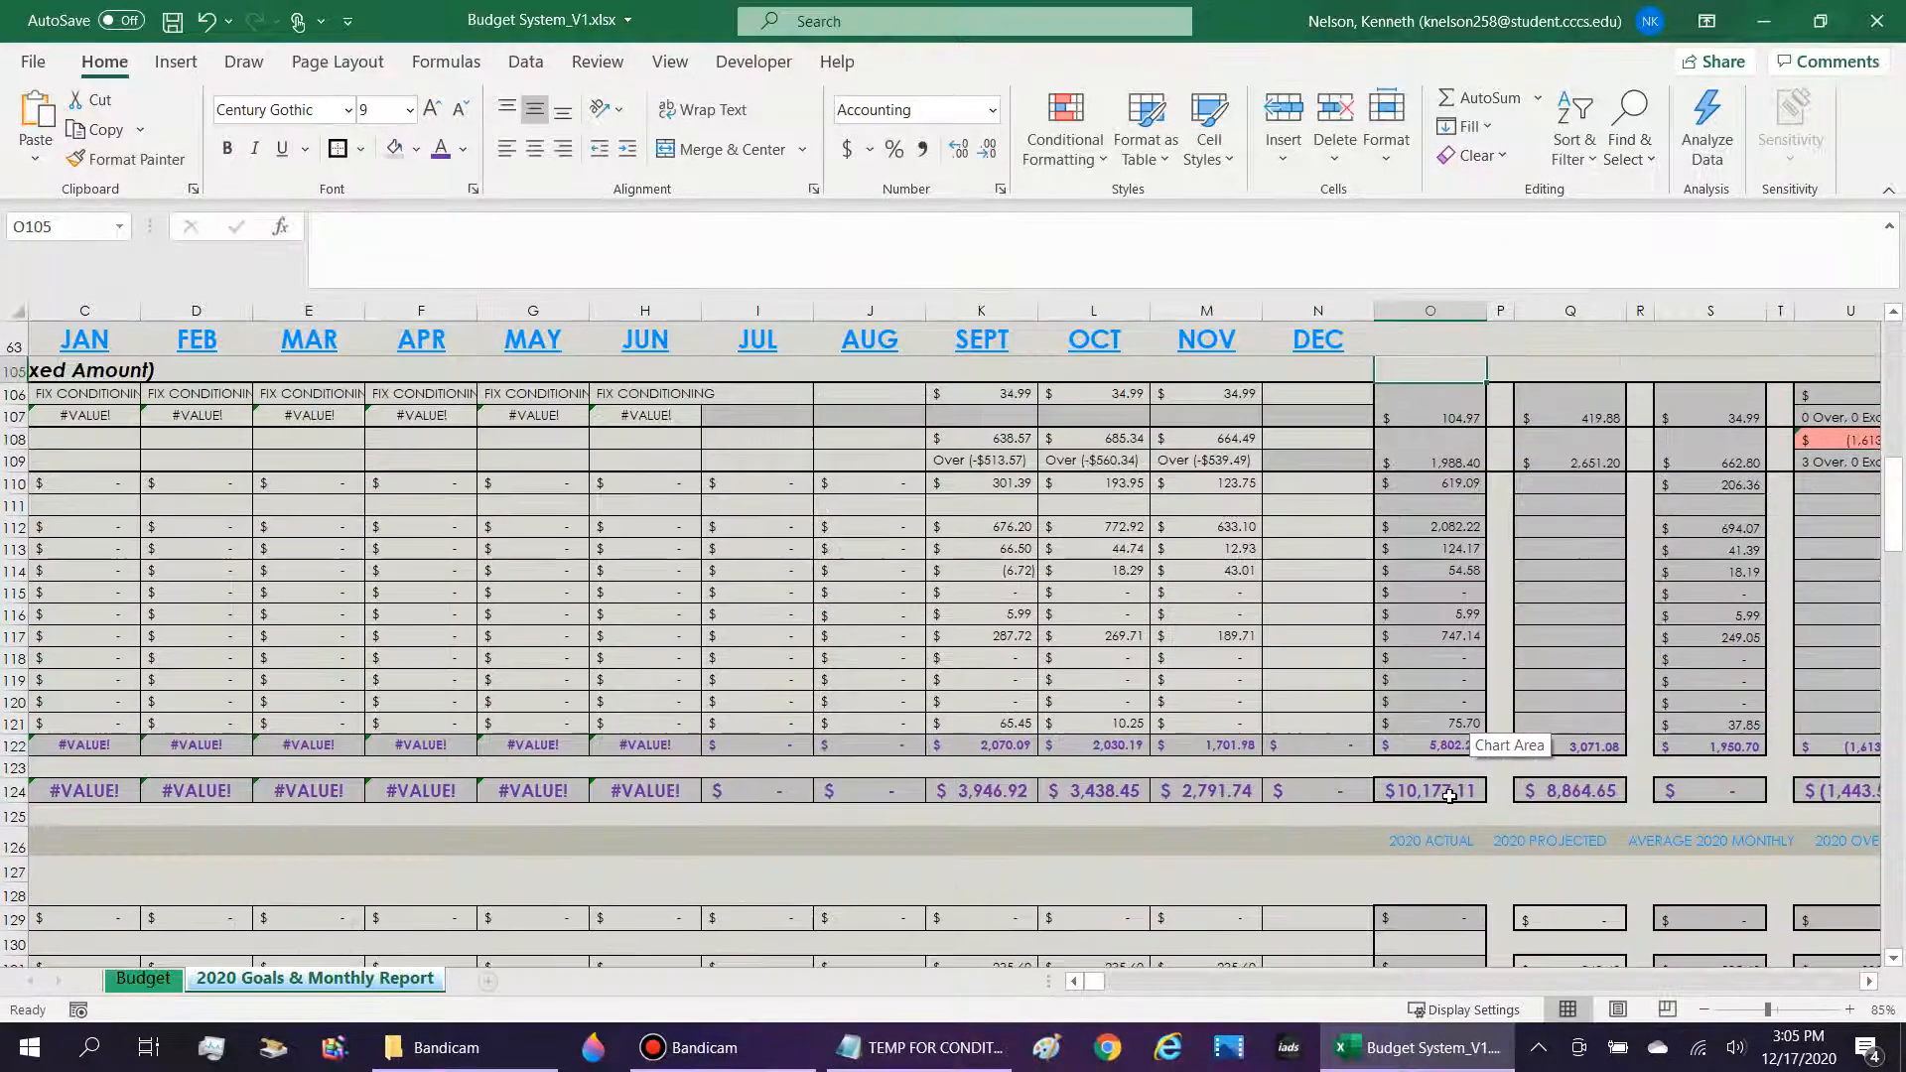
# Look along the TOTAL EXPENSES row 124 from its label through the months to the yearly actual, projected and average figures.
pyautogui.moveTo(1447, 794); pyautogui.dragTo(179, 787)
pyautogui.click(183, 788)
pyautogui.click(496, 791)
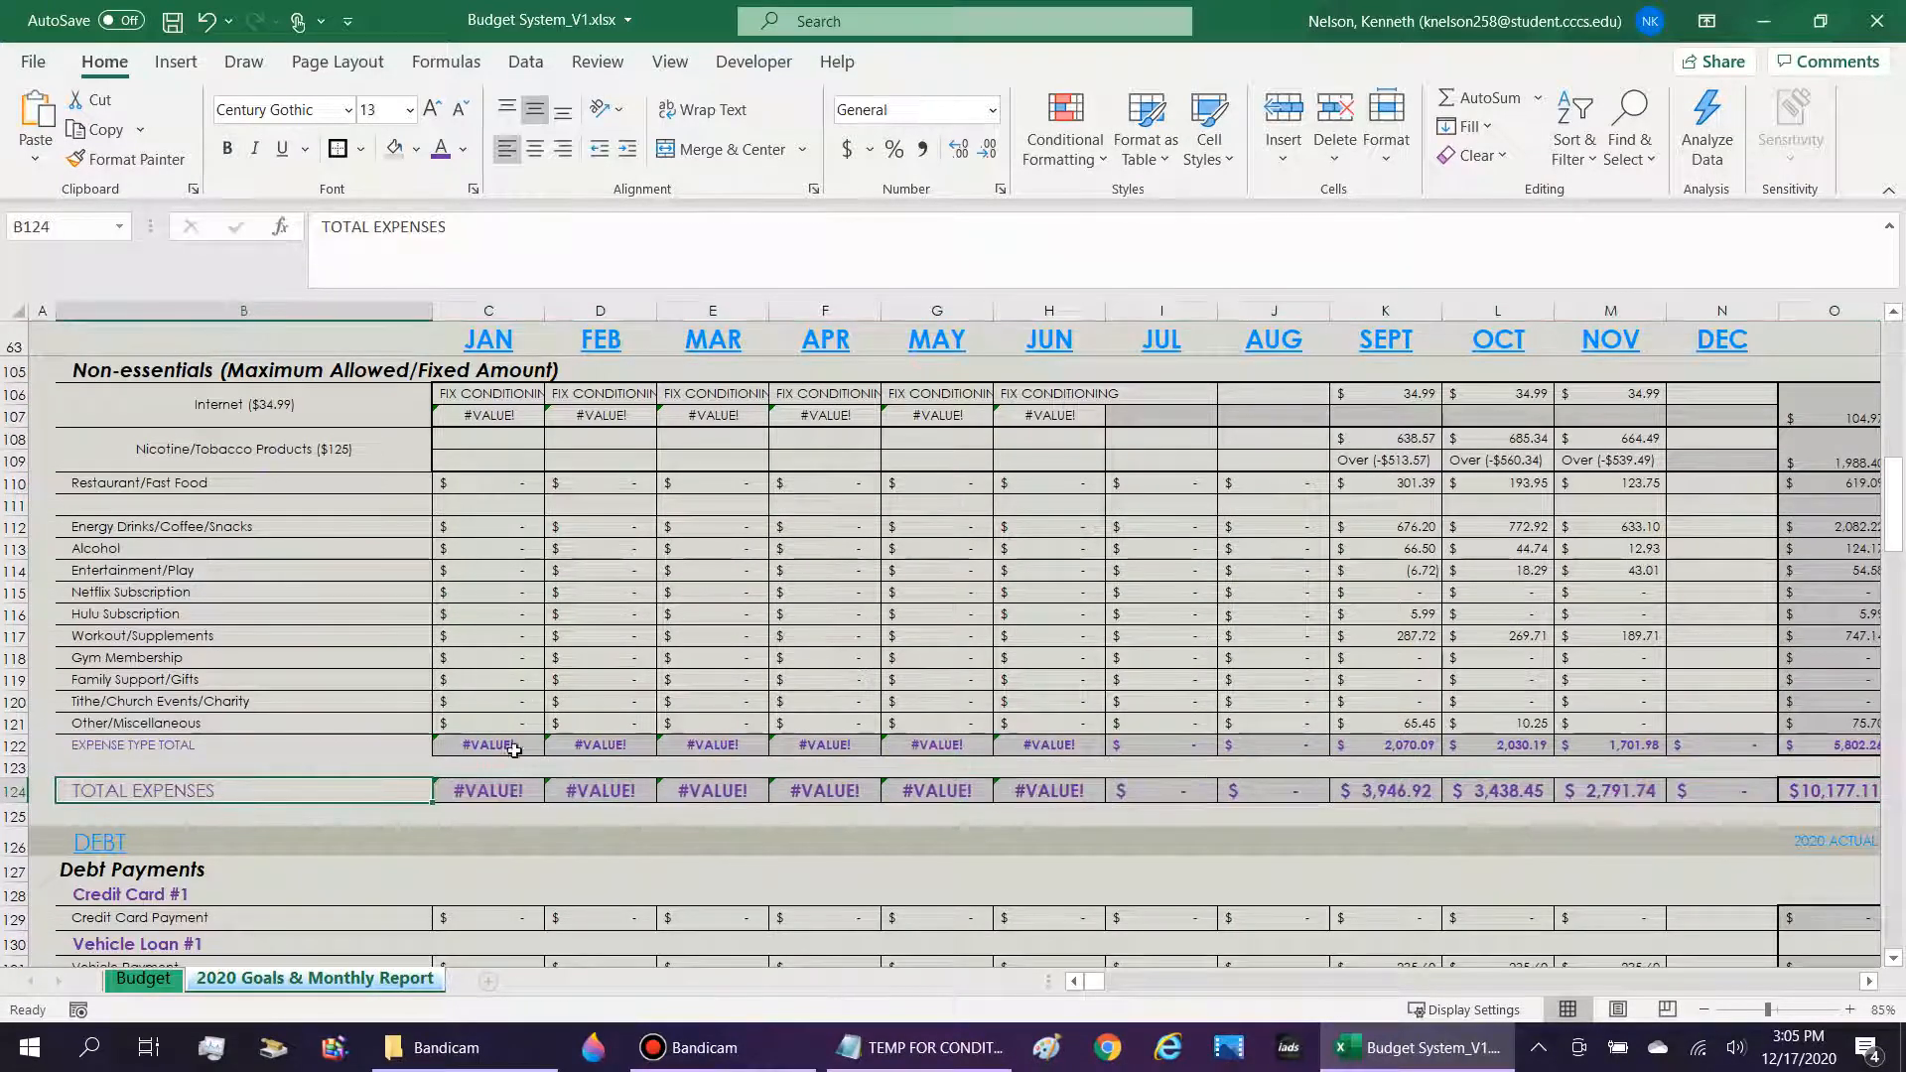
pyautogui.press('Right')
pyautogui.press('Right')
pyautogui.press('Right')
pyautogui.press('Right')
pyautogui.press('Right')
pyautogui.press('Right')
pyautogui.press('Right')
pyautogui.press('Right')
pyautogui.press('Right')
pyautogui.press('Right')
pyautogui.press('Right')
pyautogui.press('Right')
pyautogui.press('Right')
pyautogui.press('Right')
pyautogui.press('Right')
pyautogui.press('Right')
pyautogui.press('Right')
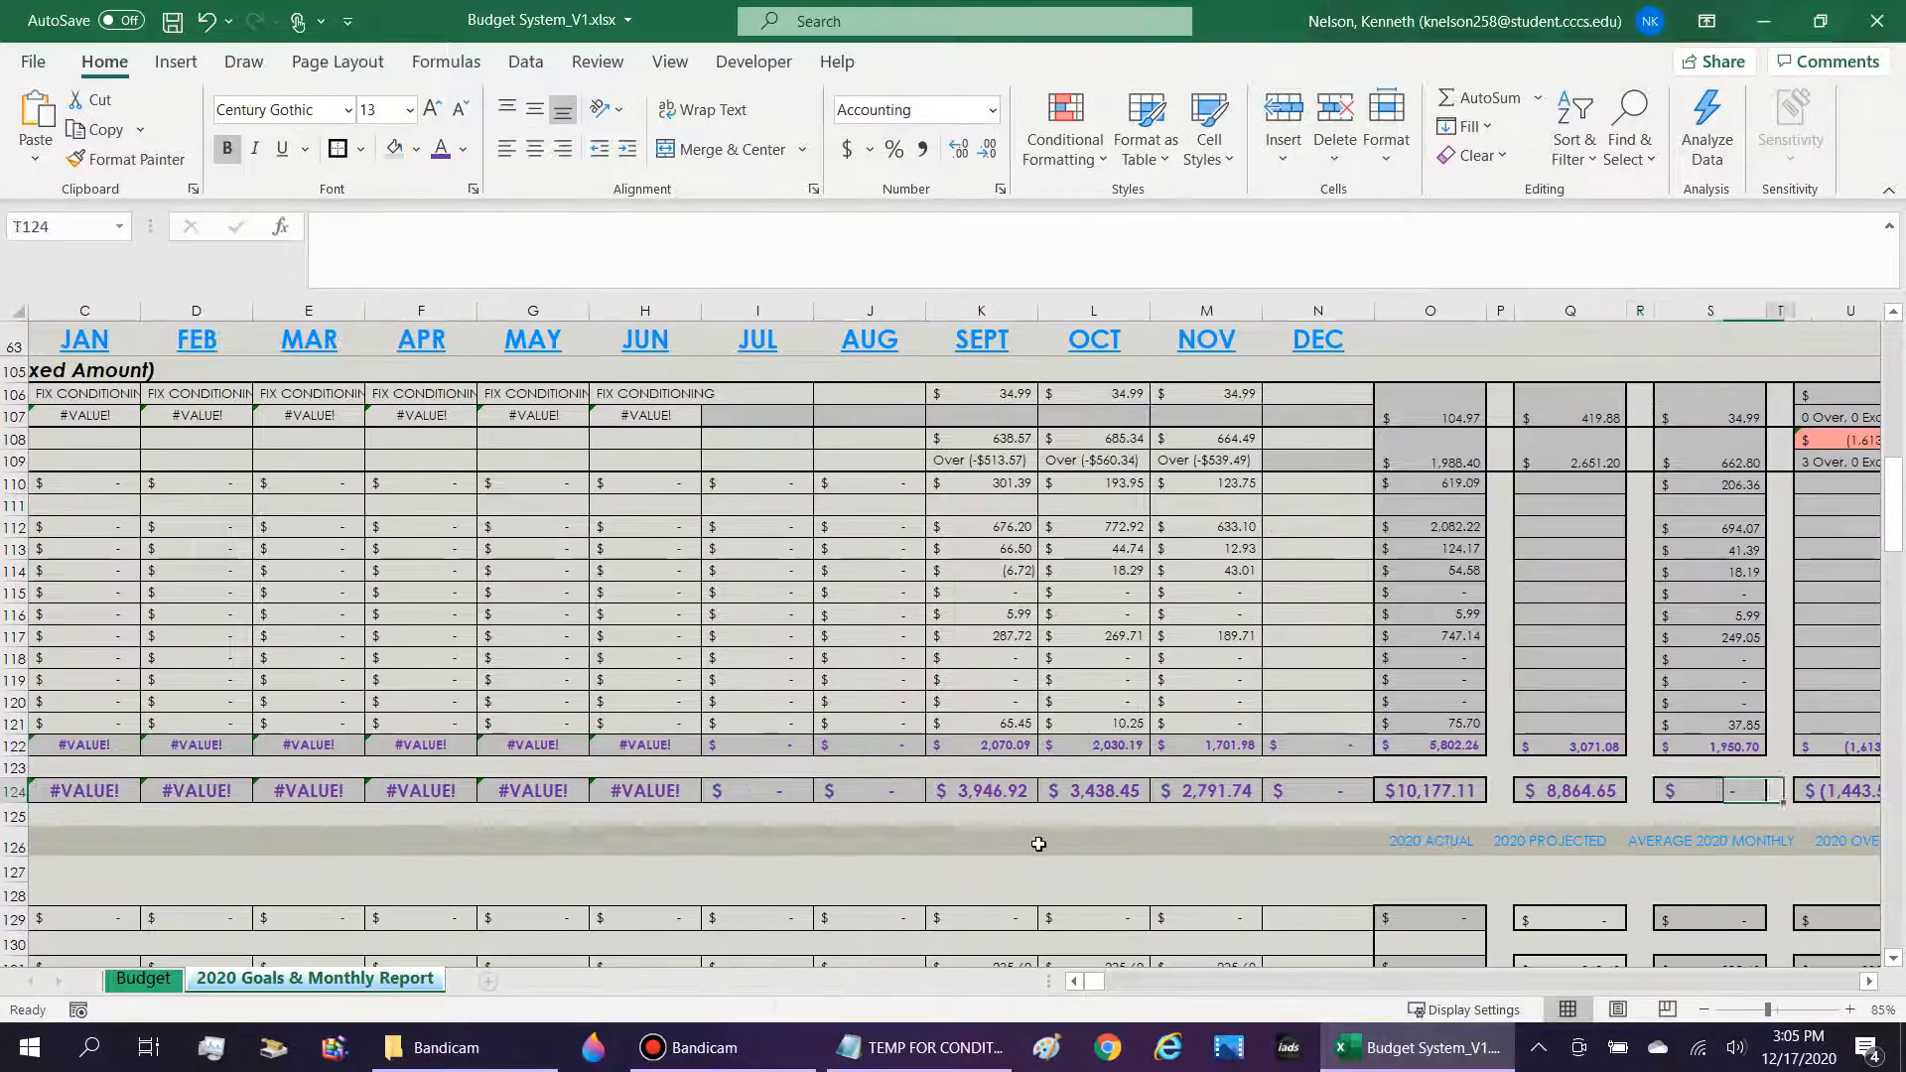
pyautogui.click(1426, 795)
pyautogui.press('Right')
pyautogui.press('Right')
pyautogui.press('Right')
pyautogui.press('Right')
pyautogui.press('Right')
pyautogui.press('Right')
pyautogui.press('Right')
pyautogui.press('Right')
pyautogui.press('Right')
pyautogui.press('Right')
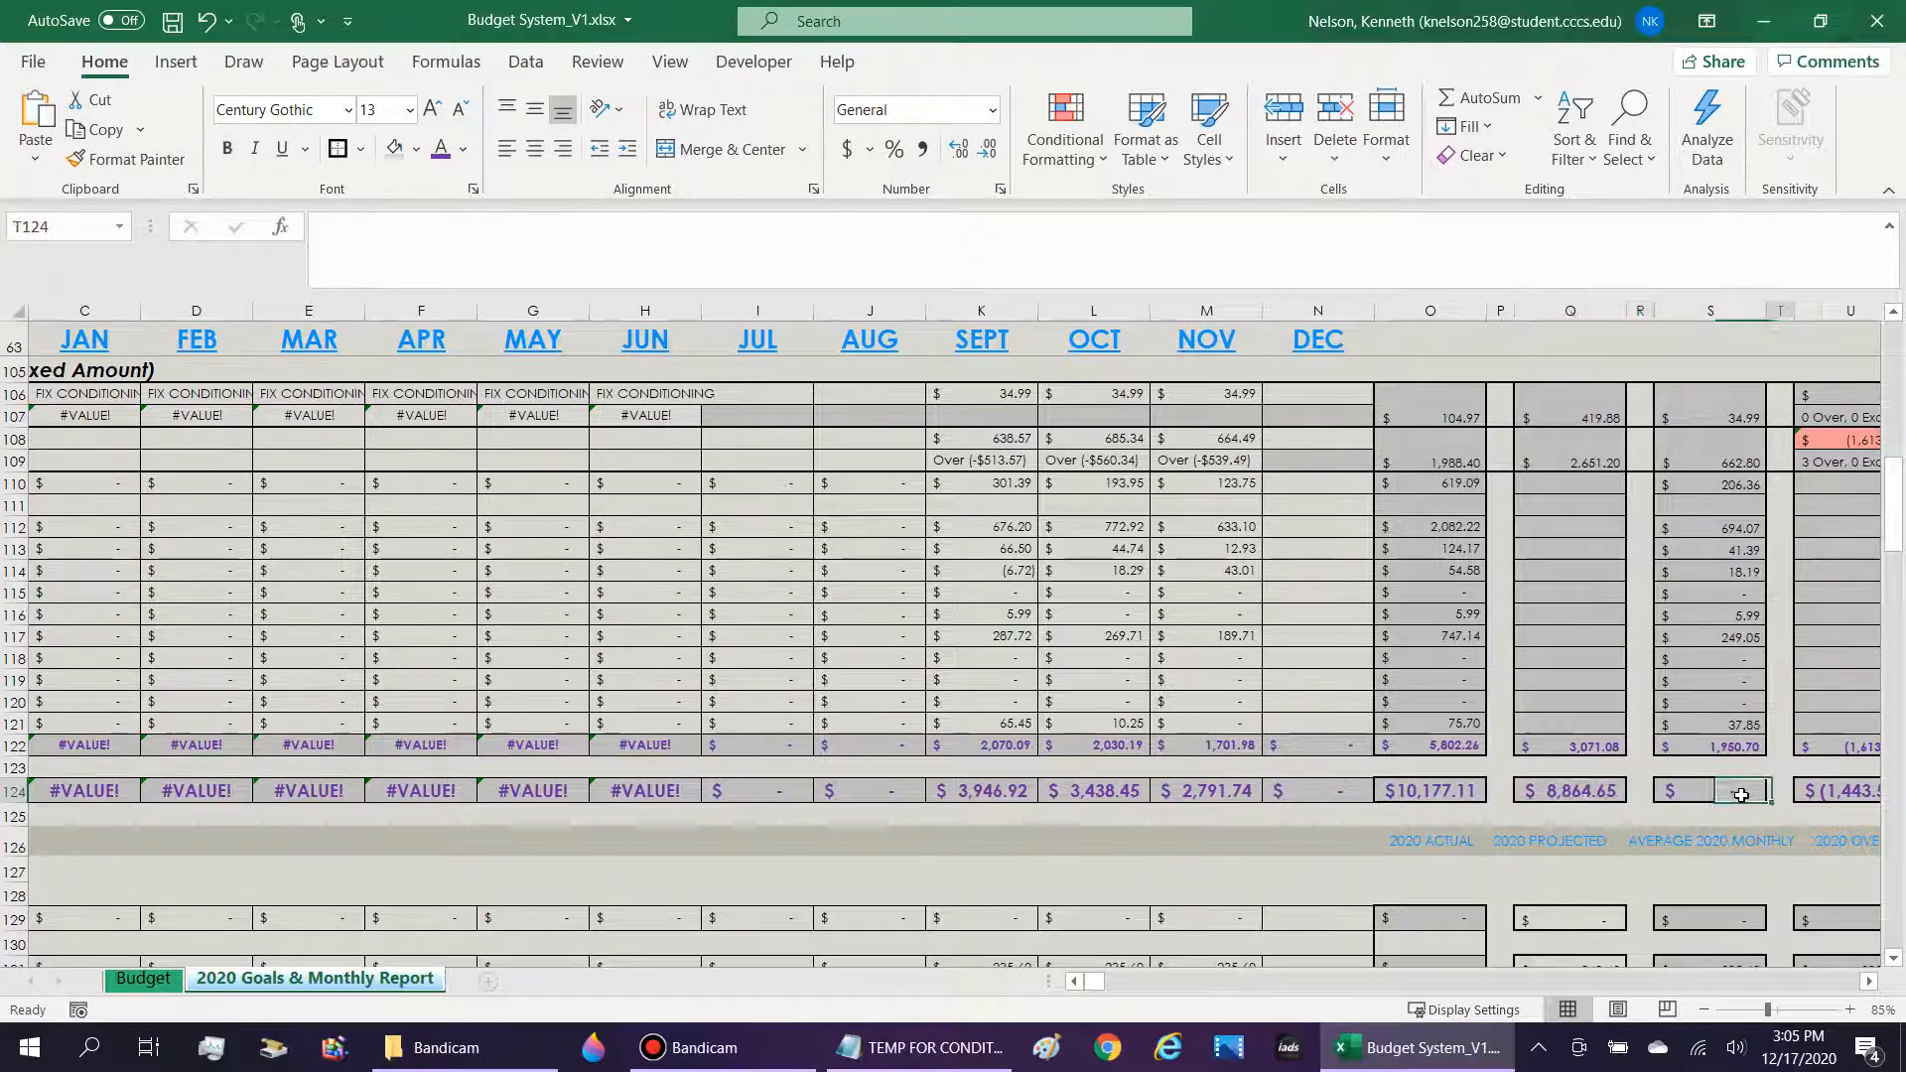
# Check the SUM range of the Essentials over/excess total in U104, leaving the formula unedited.
pyautogui.scroll(4, 1694, 764)
pyautogui.click(1409, 755)
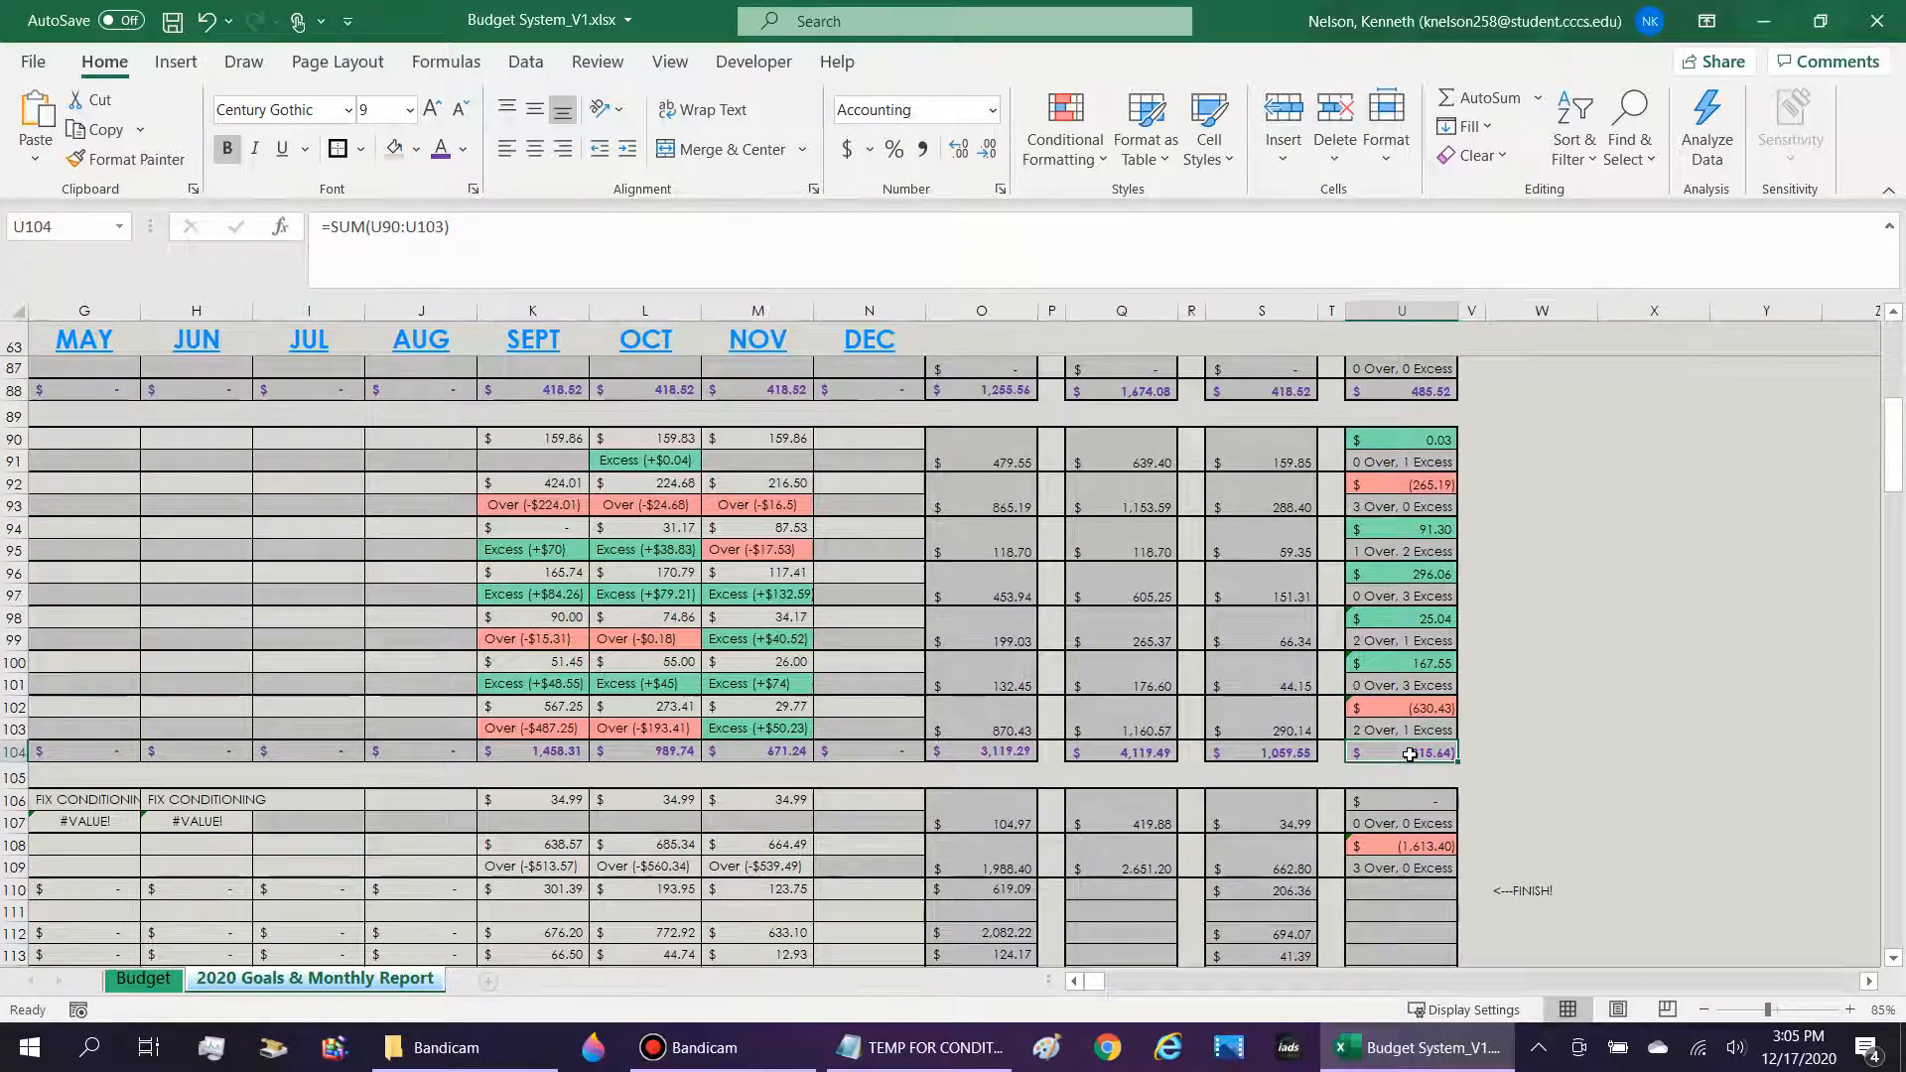
pyautogui.doubleClick(1410, 754)
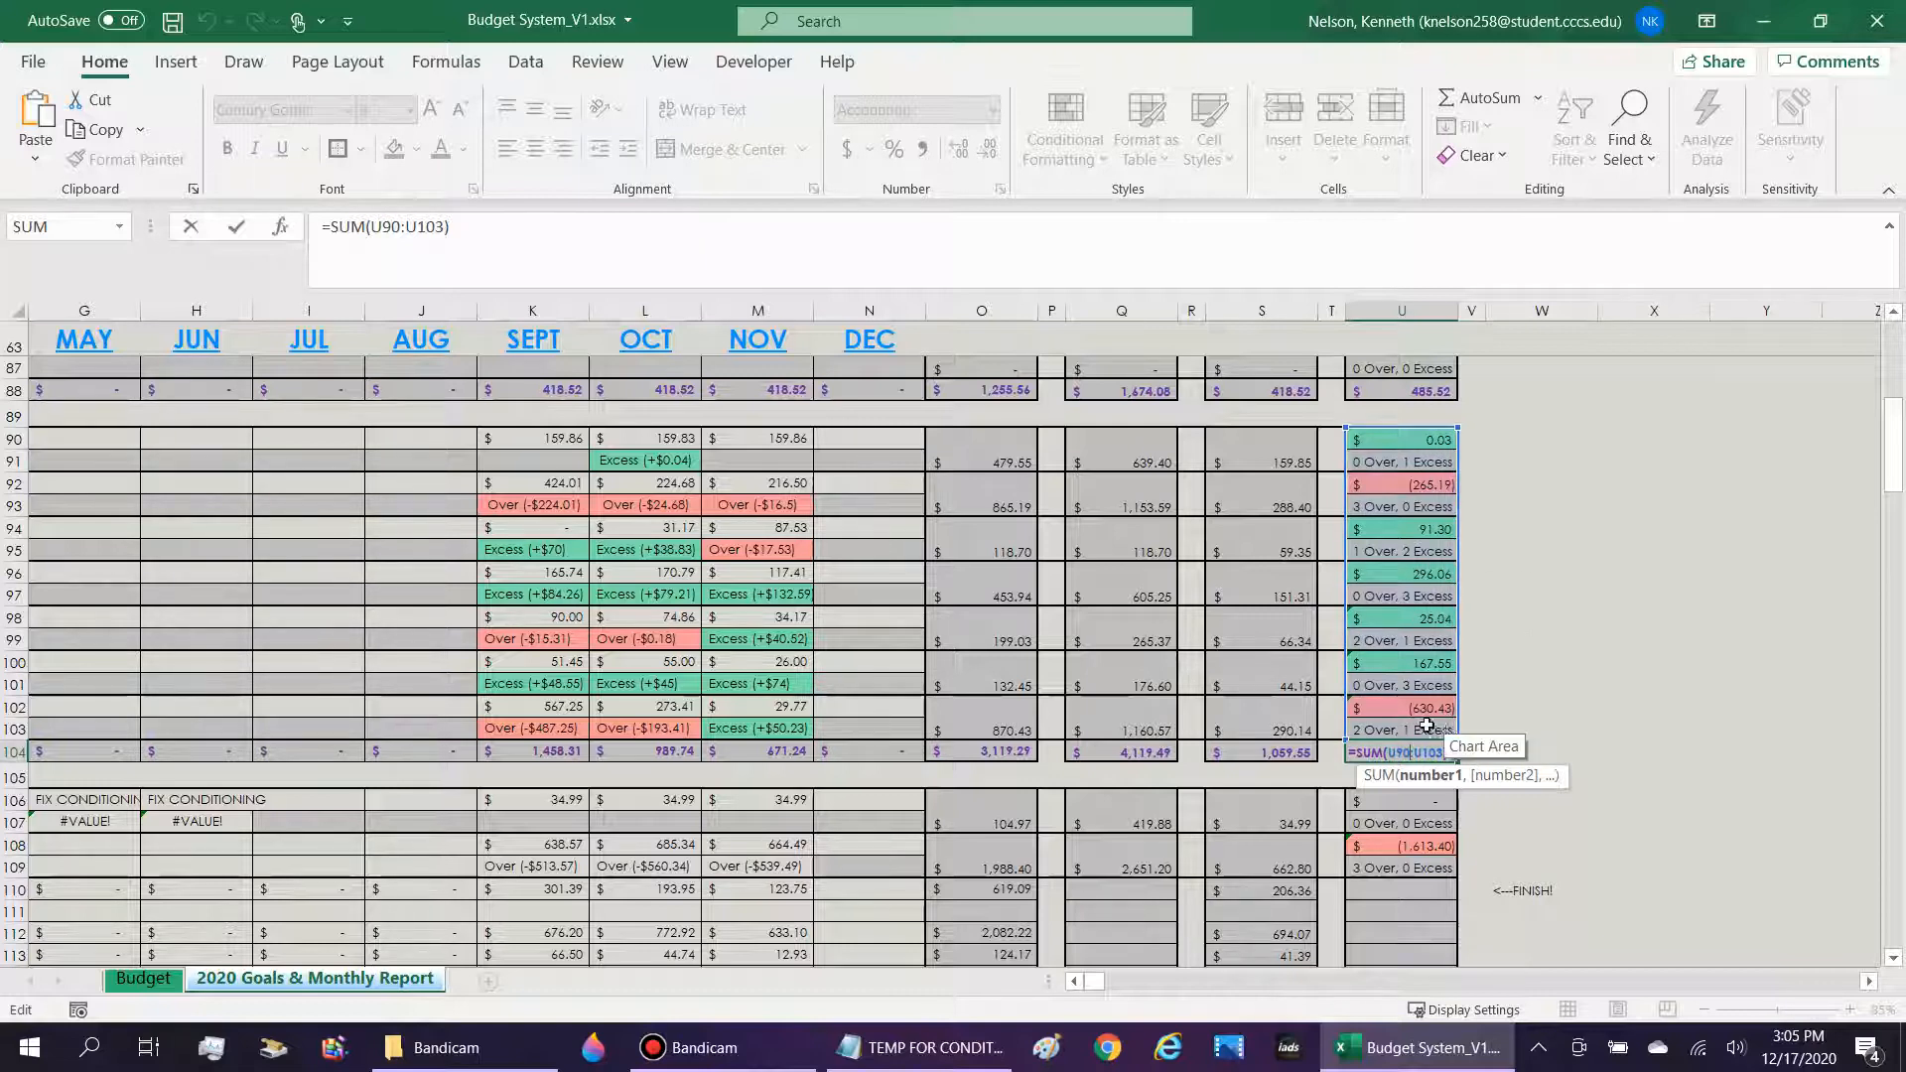
pyautogui.press('Return')
pyautogui.press('Up')
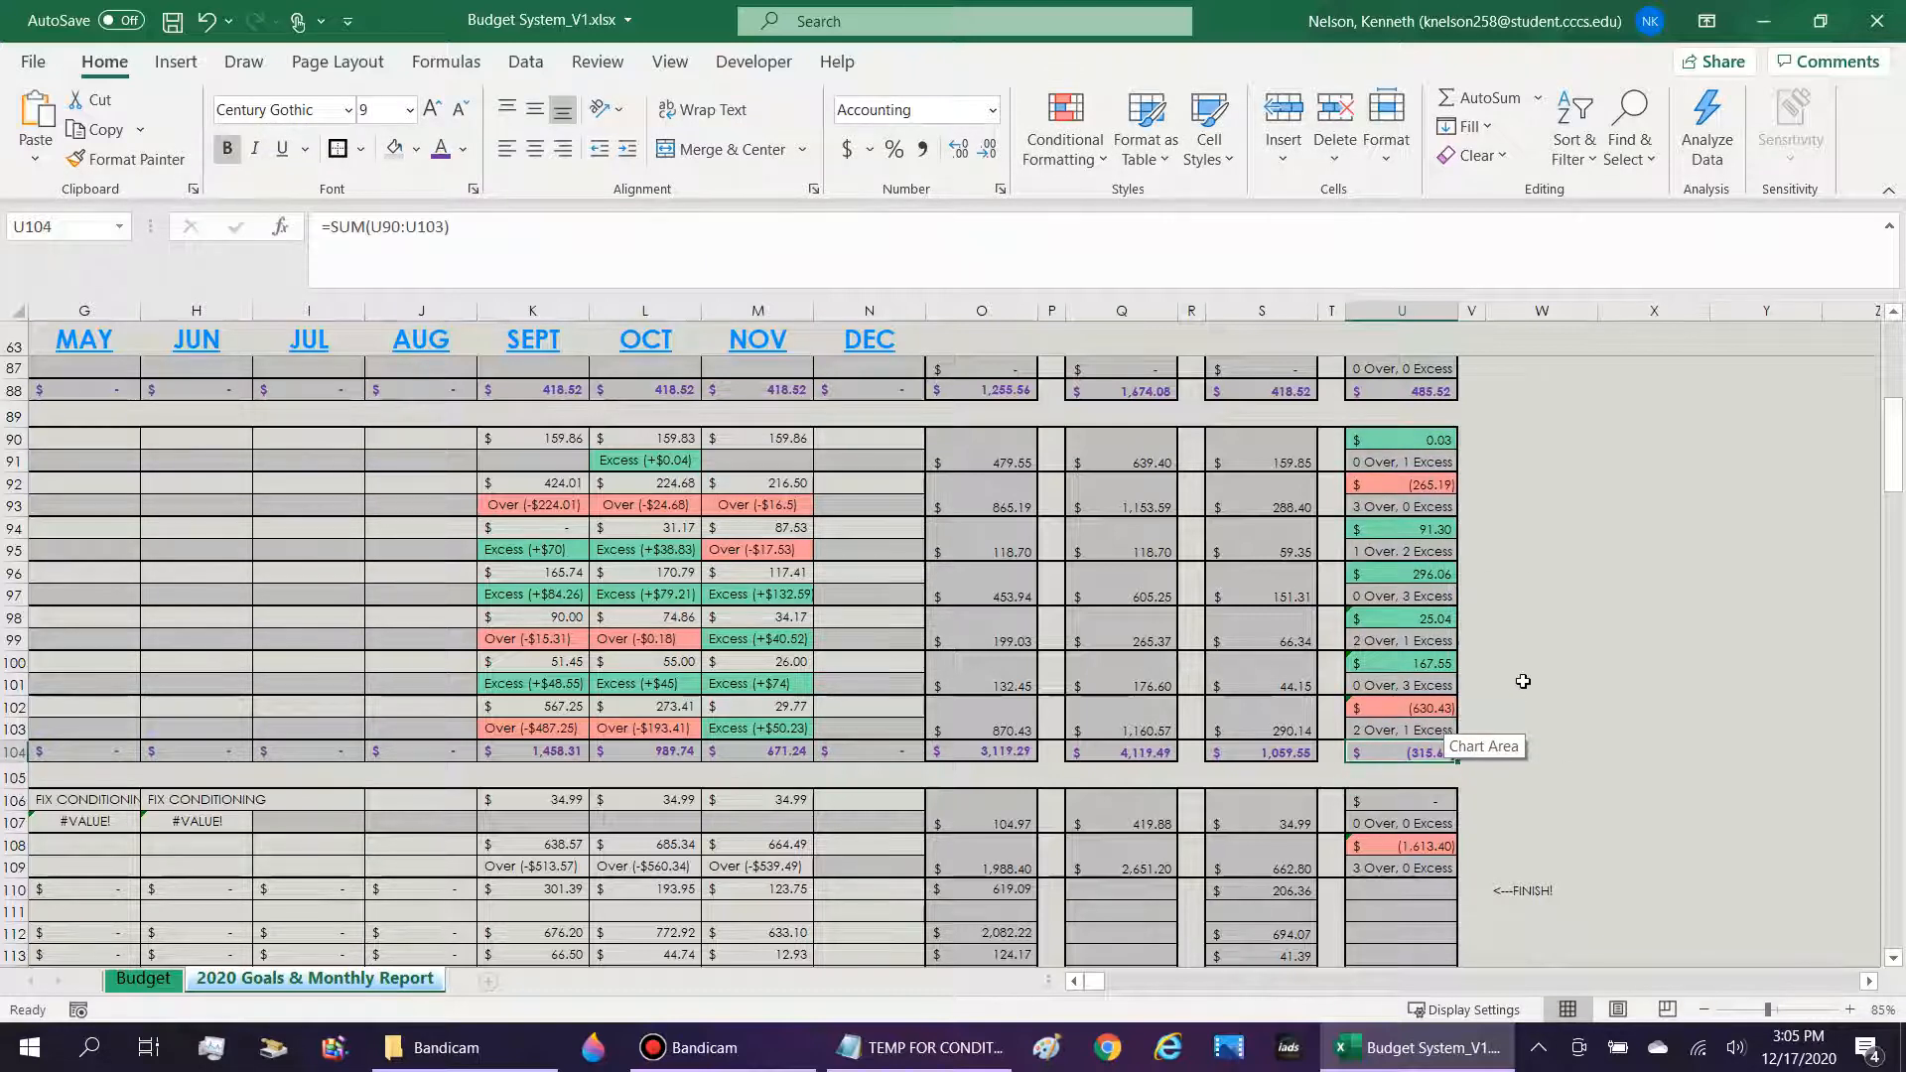
# Compare the TOTAL EXPENSES over/excess formula in U124 with the Essentials over/excess total in U104.
pyautogui.scroll(-6, 1523, 681)
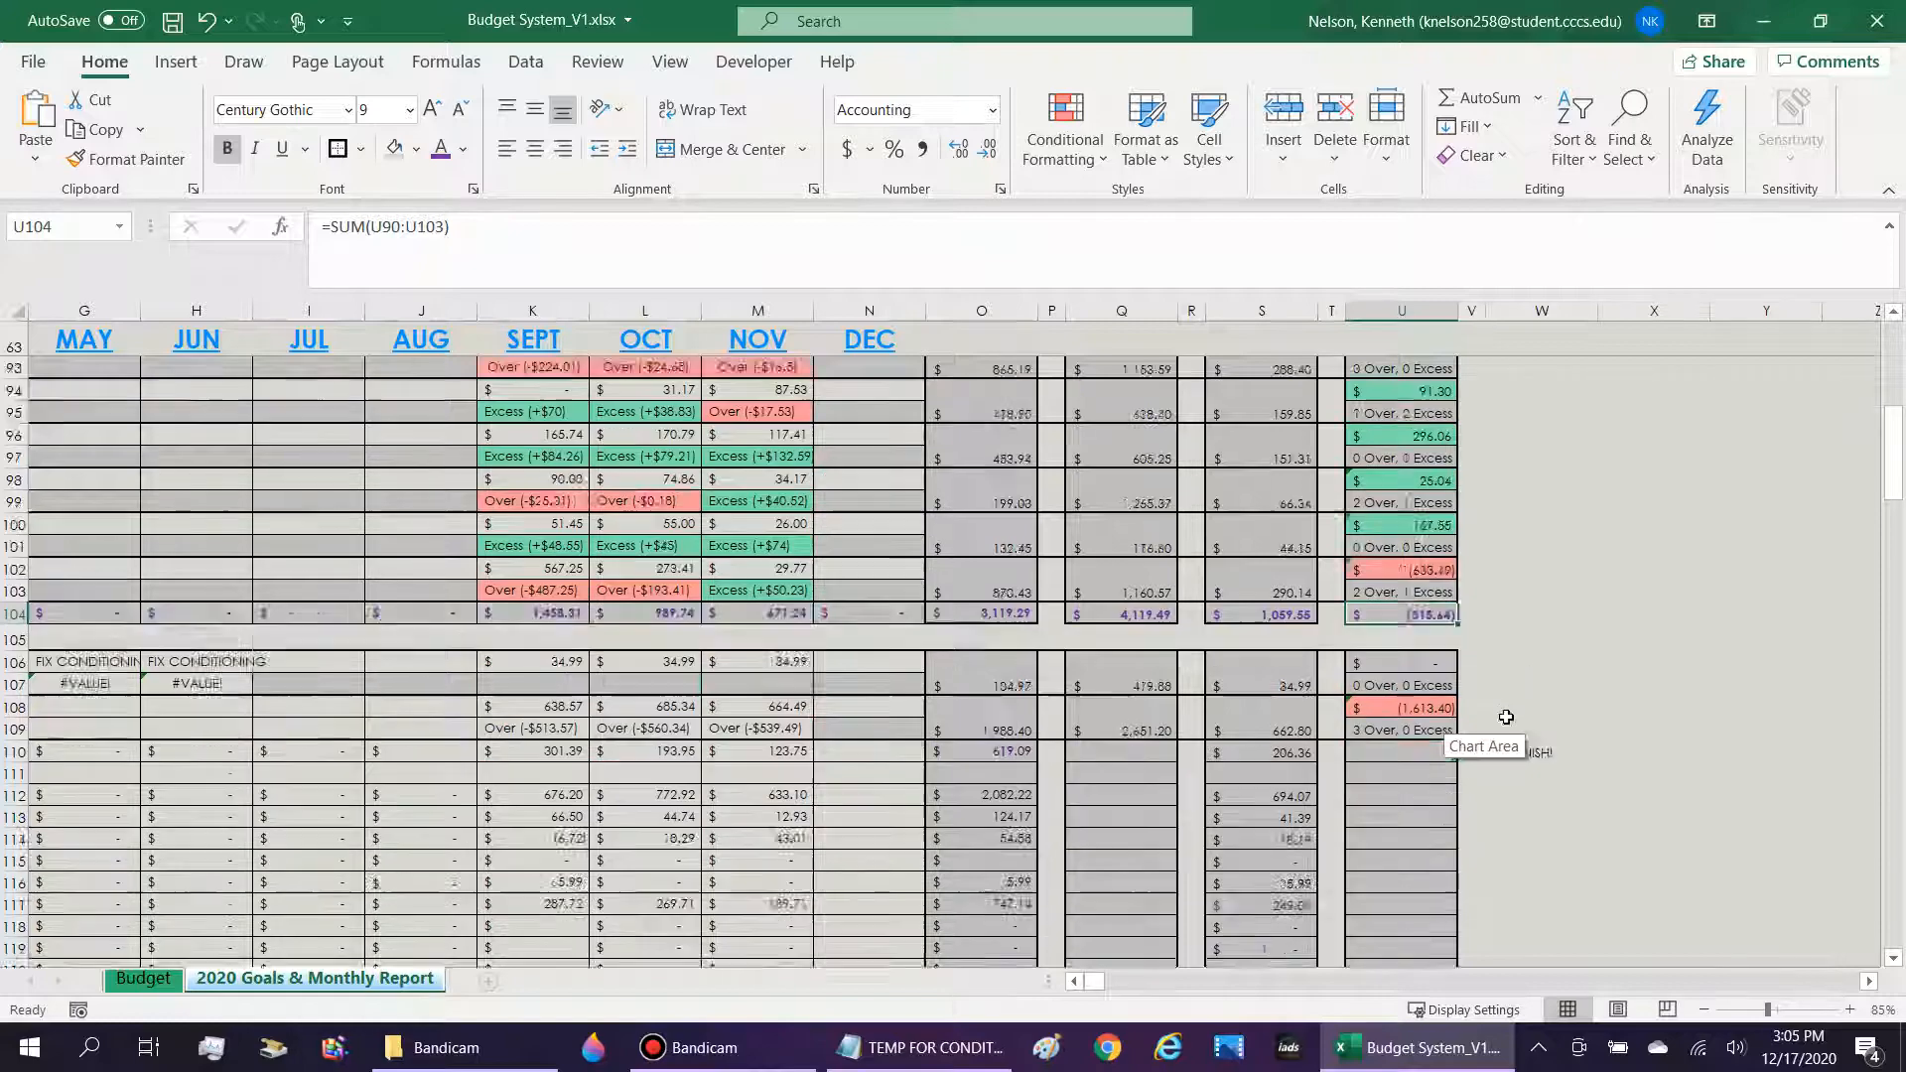
pyautogui.click(1398, 789)
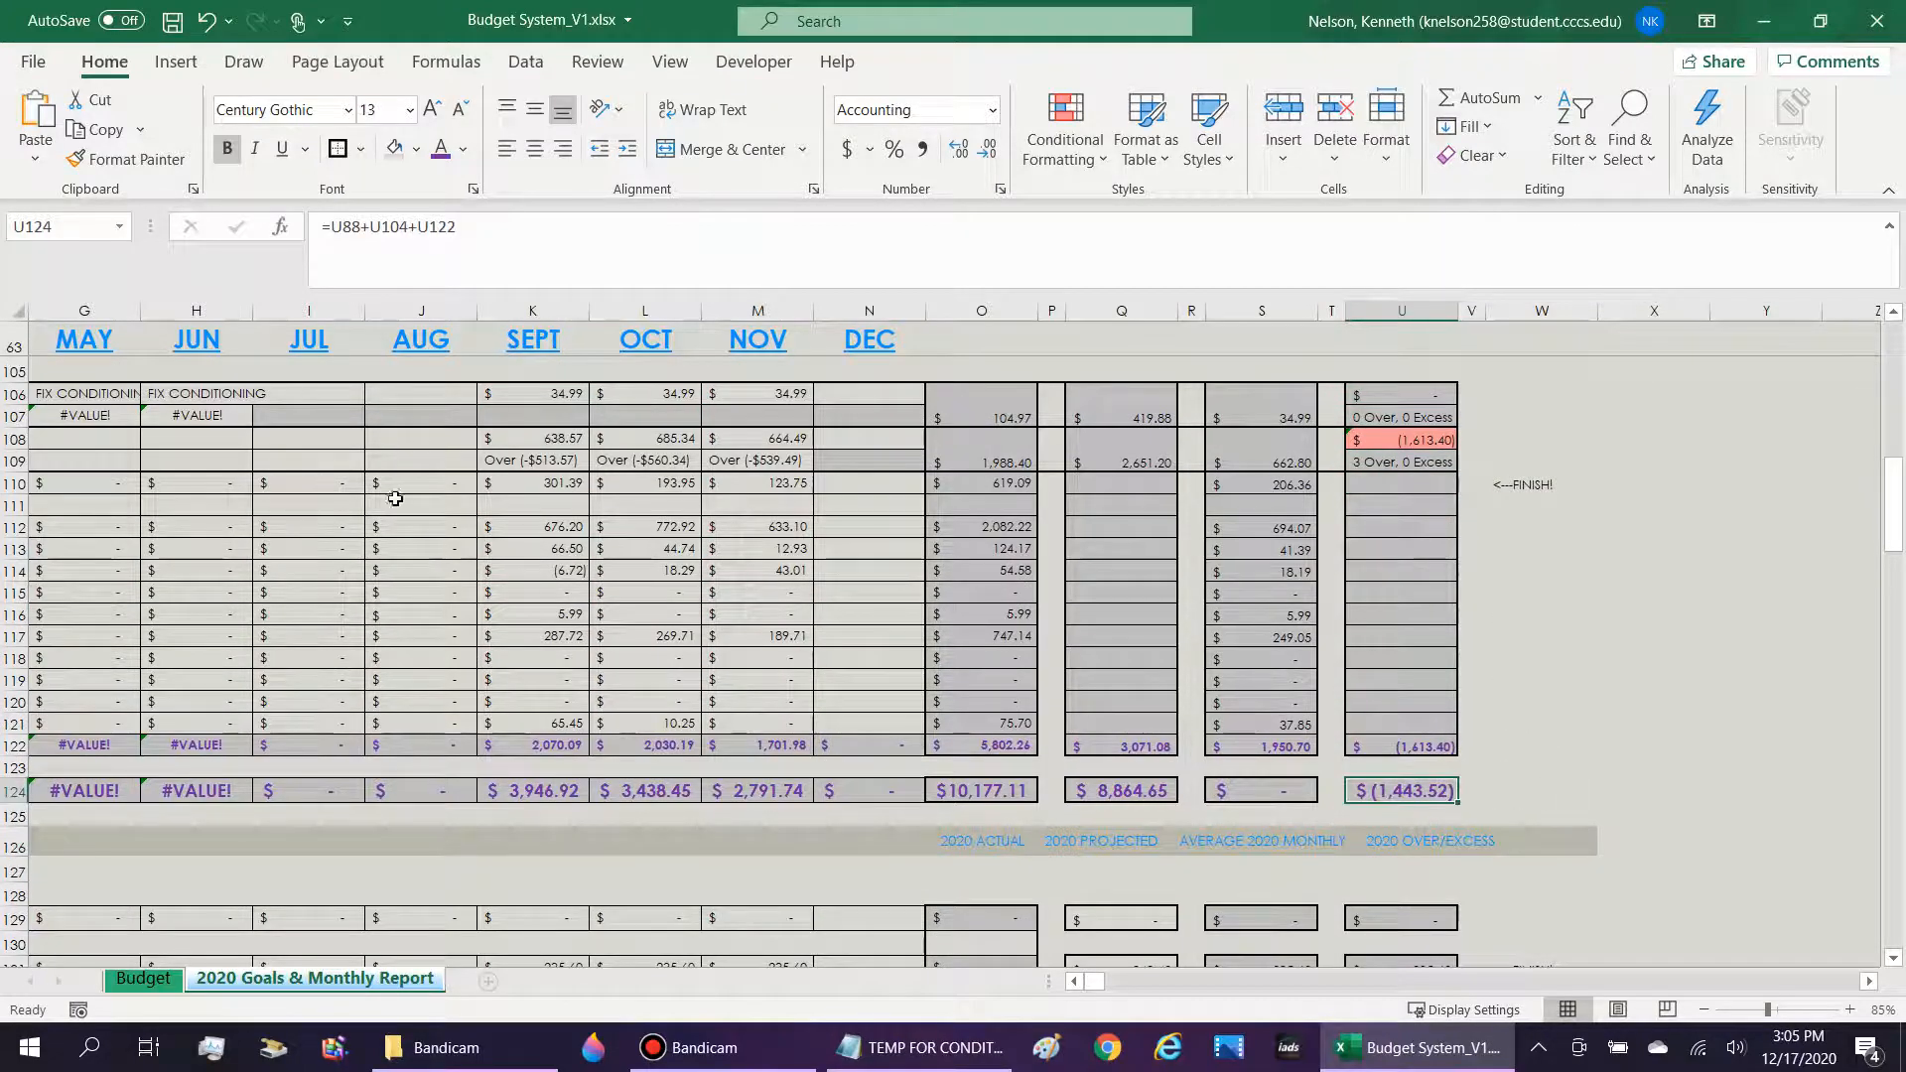
pyautogui.scroll(6, 1508, 775)
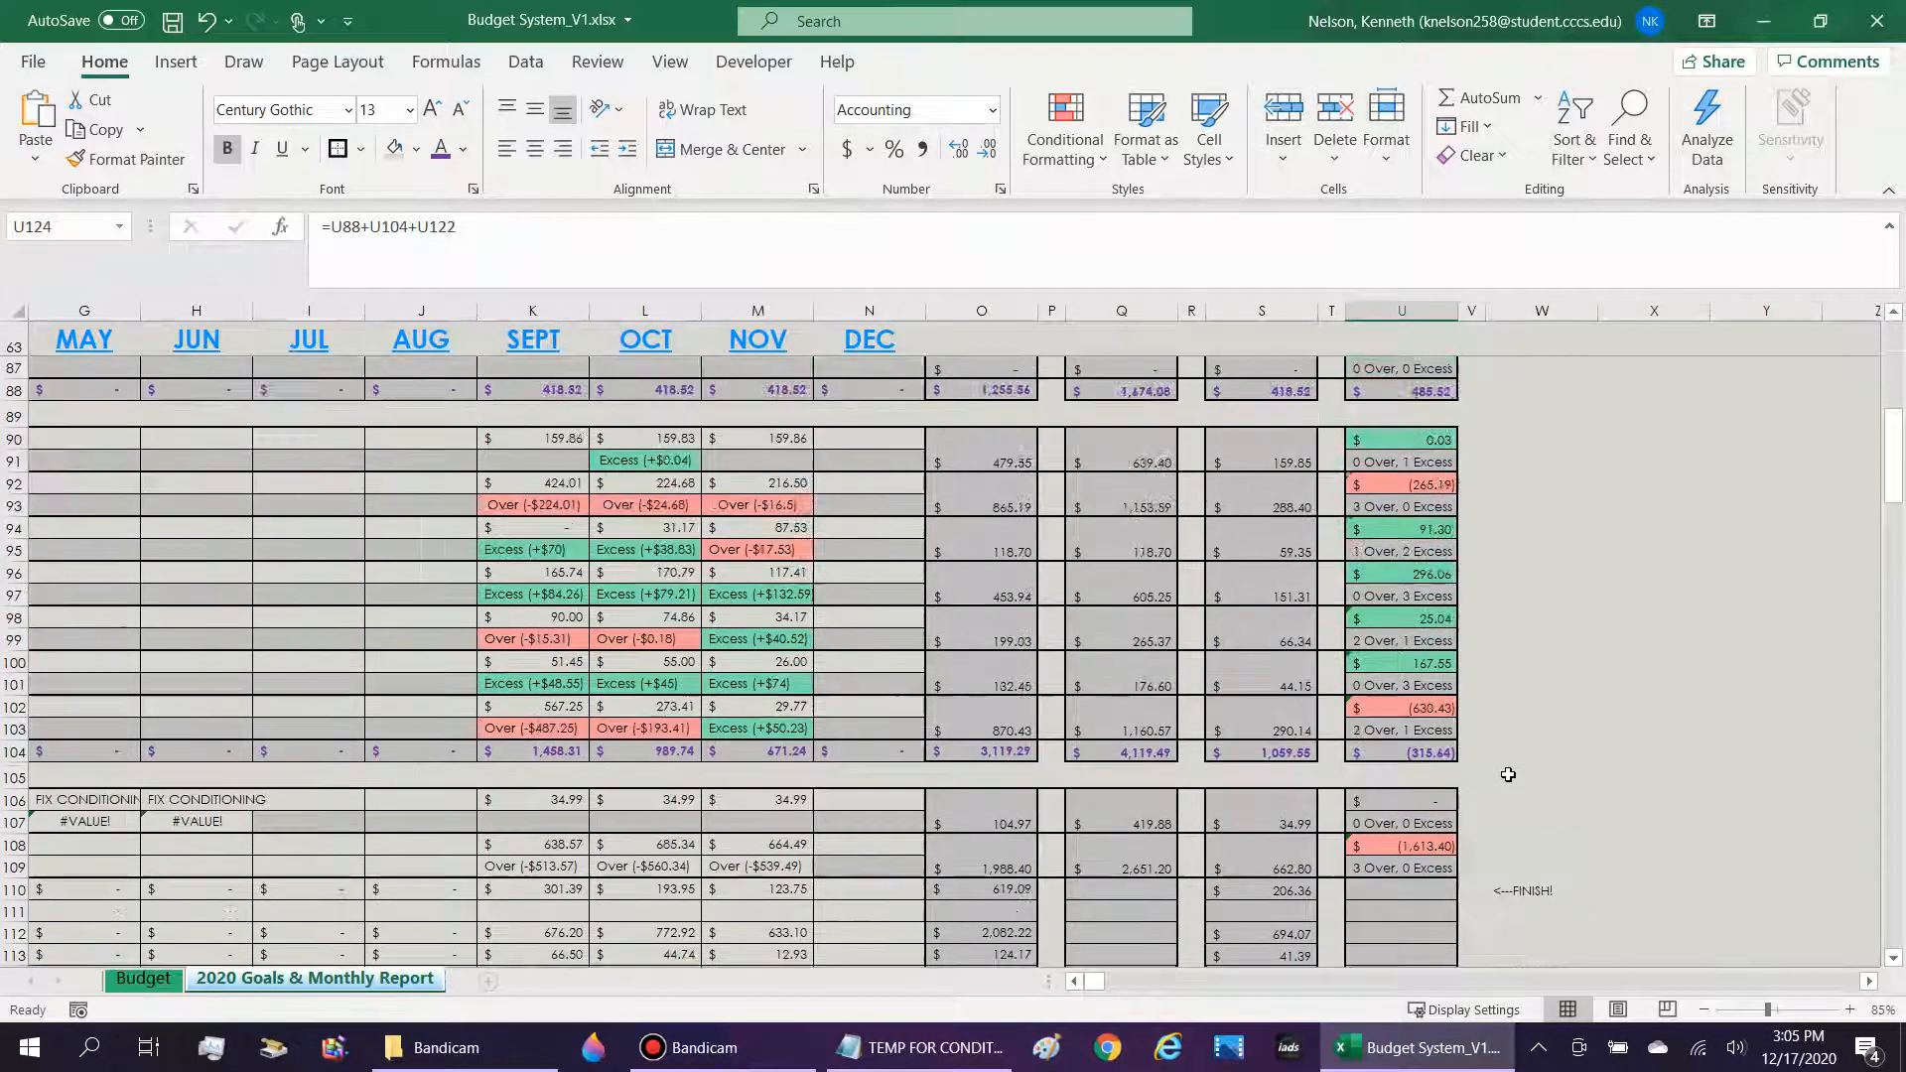
pyautogui.click(1427, 766)
pyautogui.press('Up')
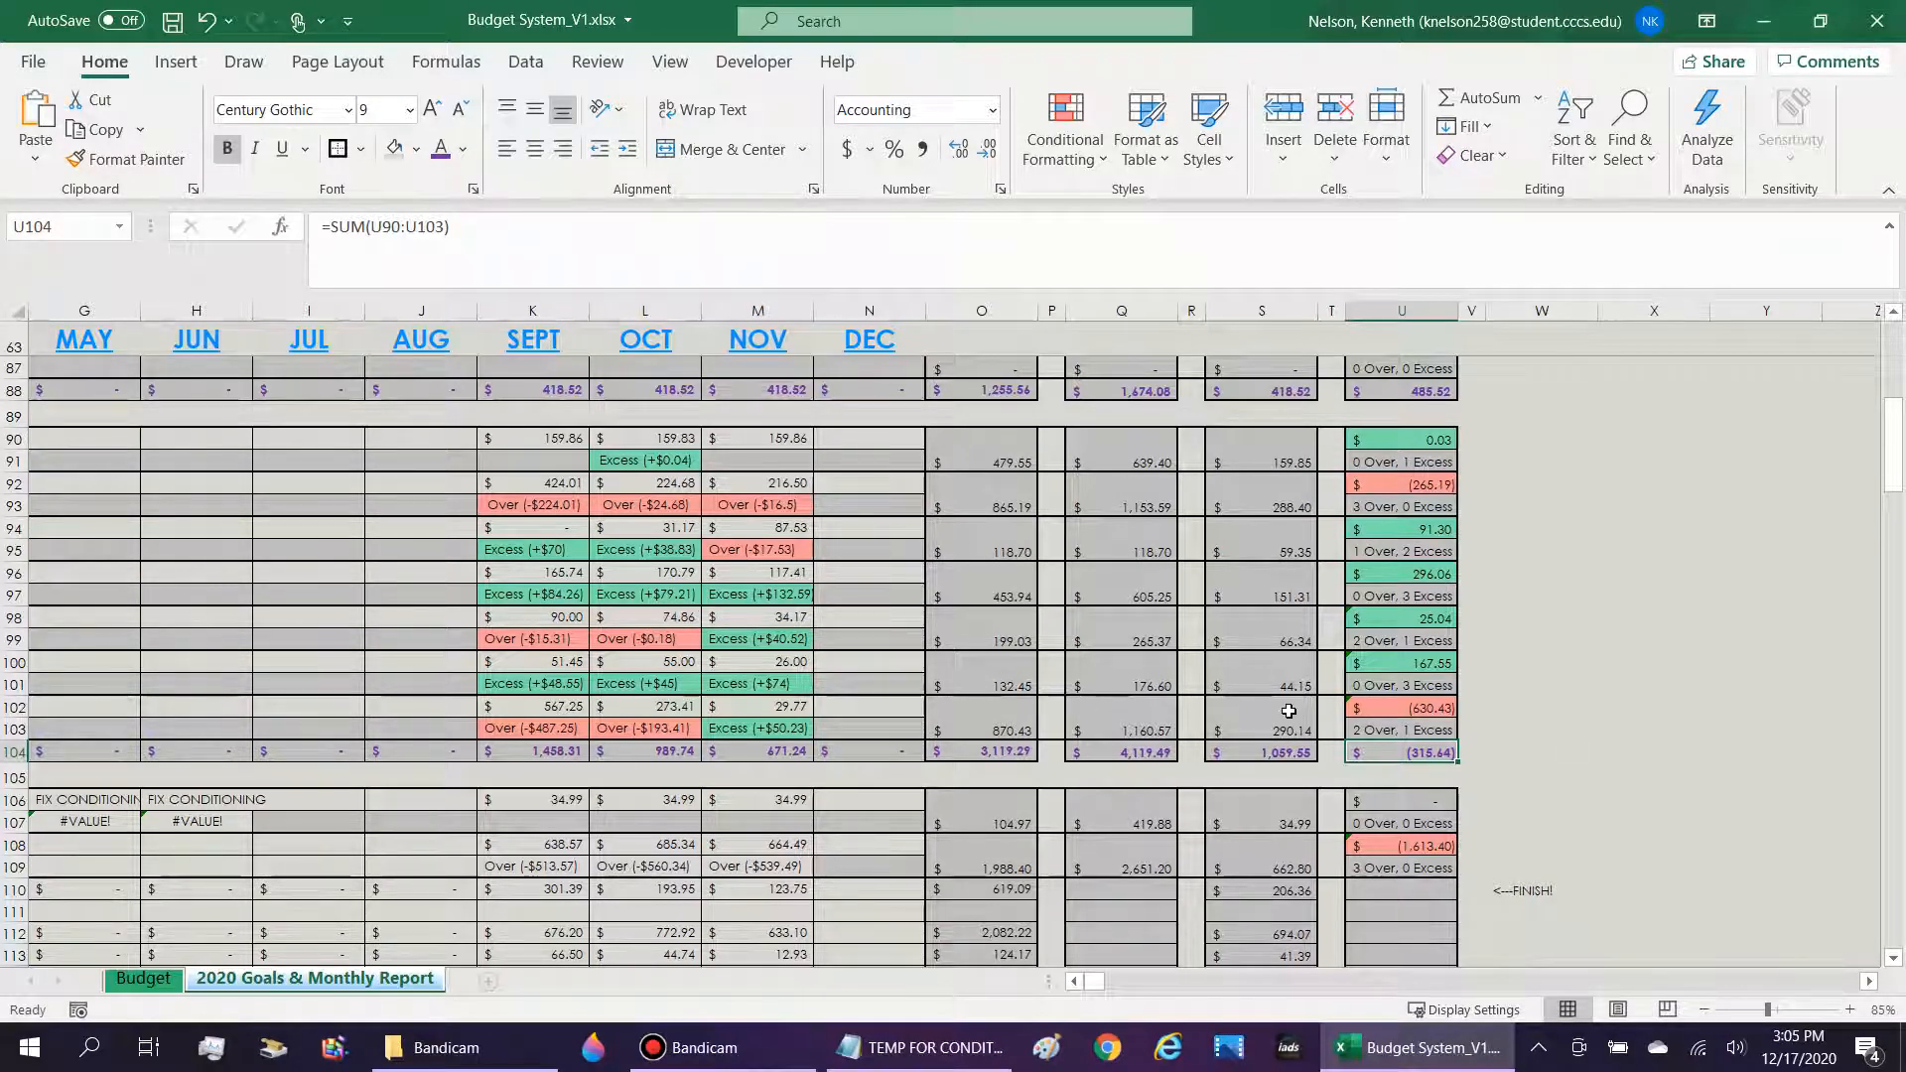
# Review the Groceries amounts in K96:N96 against the Essentials over/excess and monthly average totals in U104 and S104.
pyautogui.moveTo(498, 567); pyautogui.dragTo(873, 574)
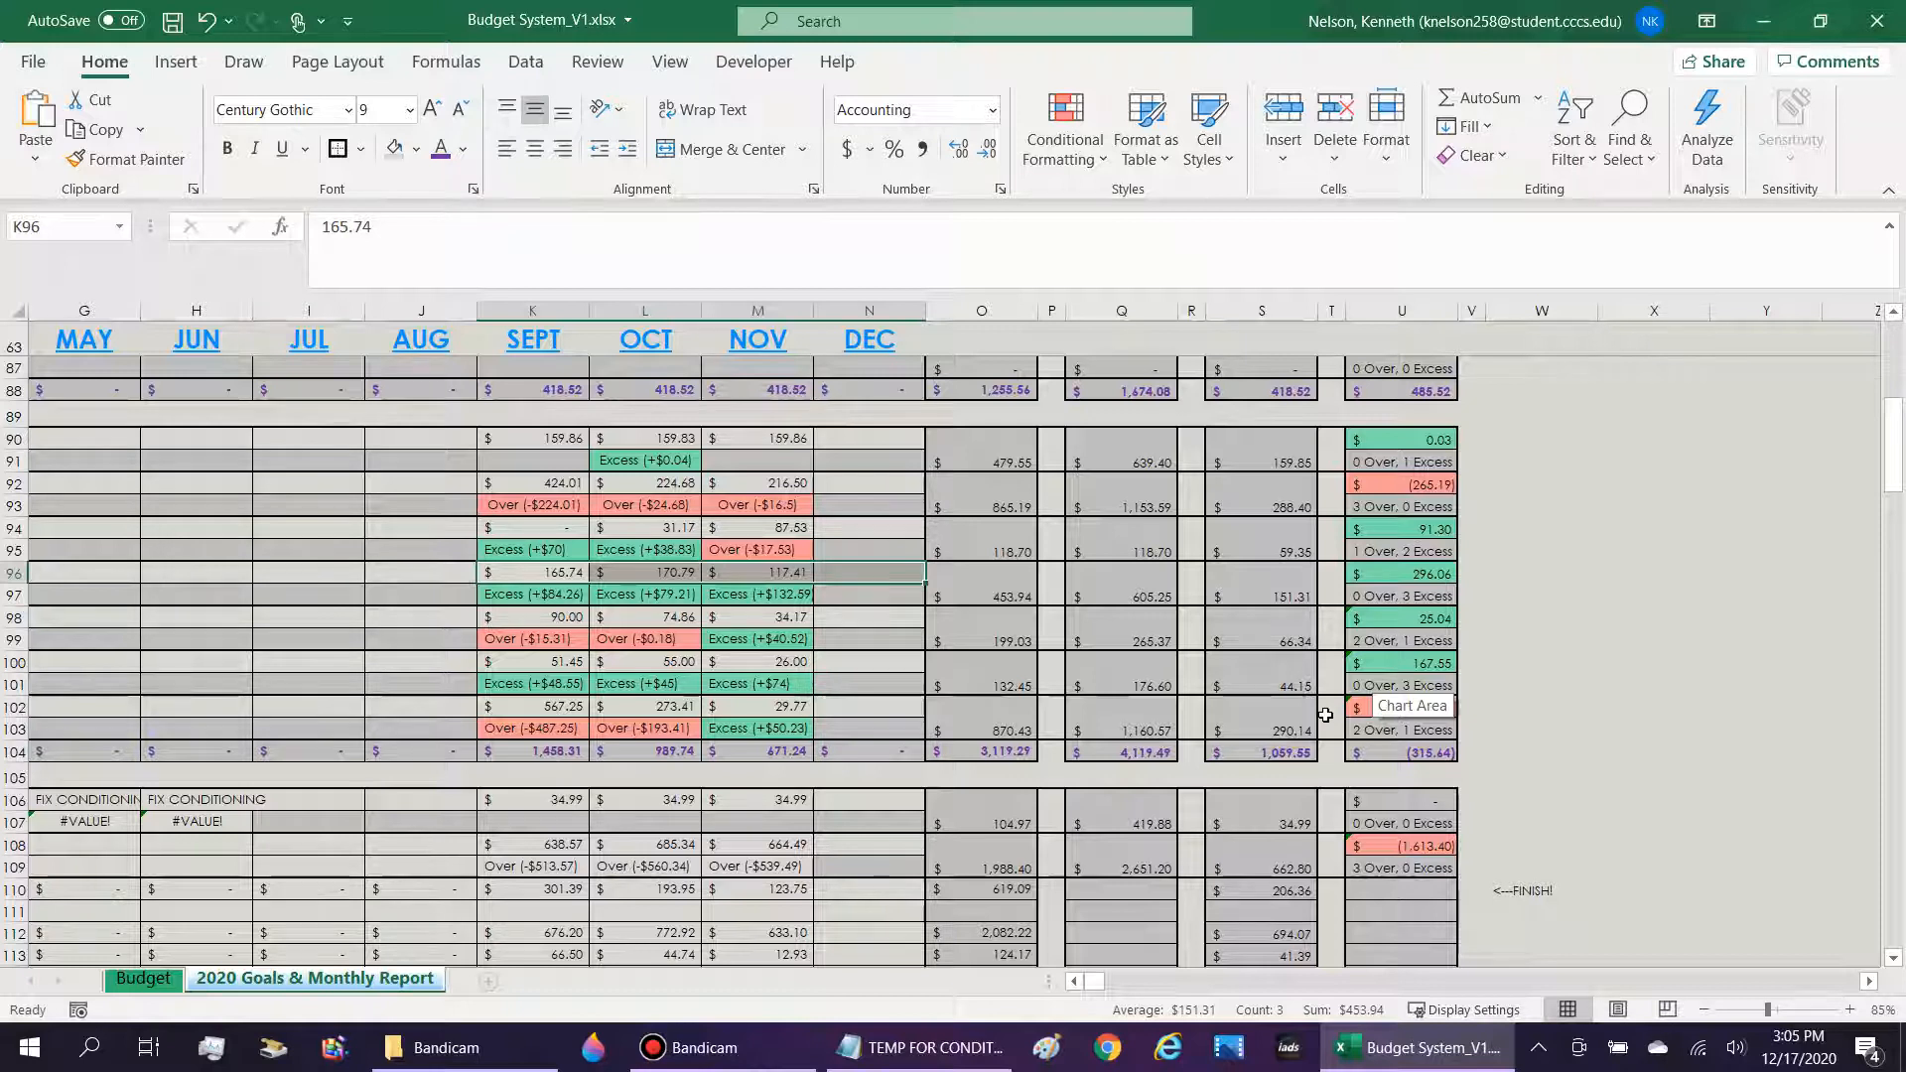
pyautogui.click(1415, 751)
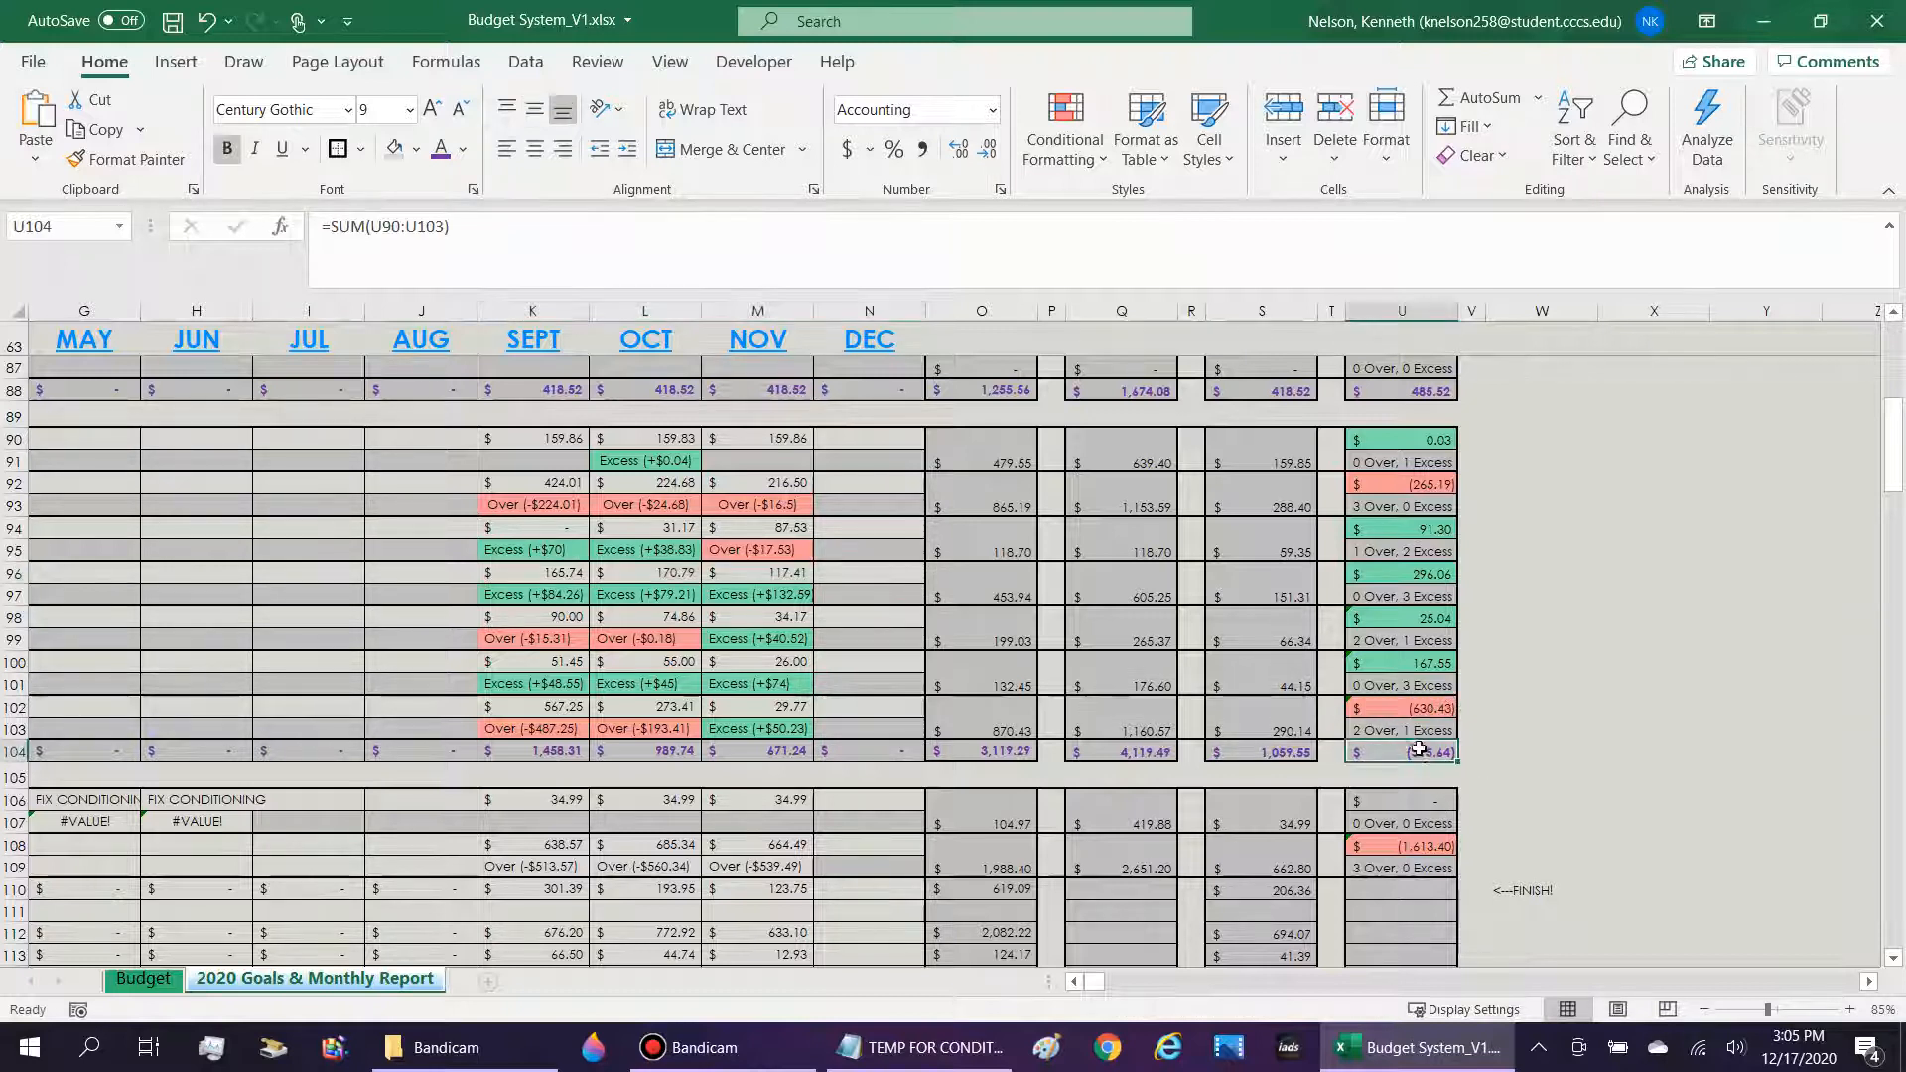
pyautogui.click(1287, 756)
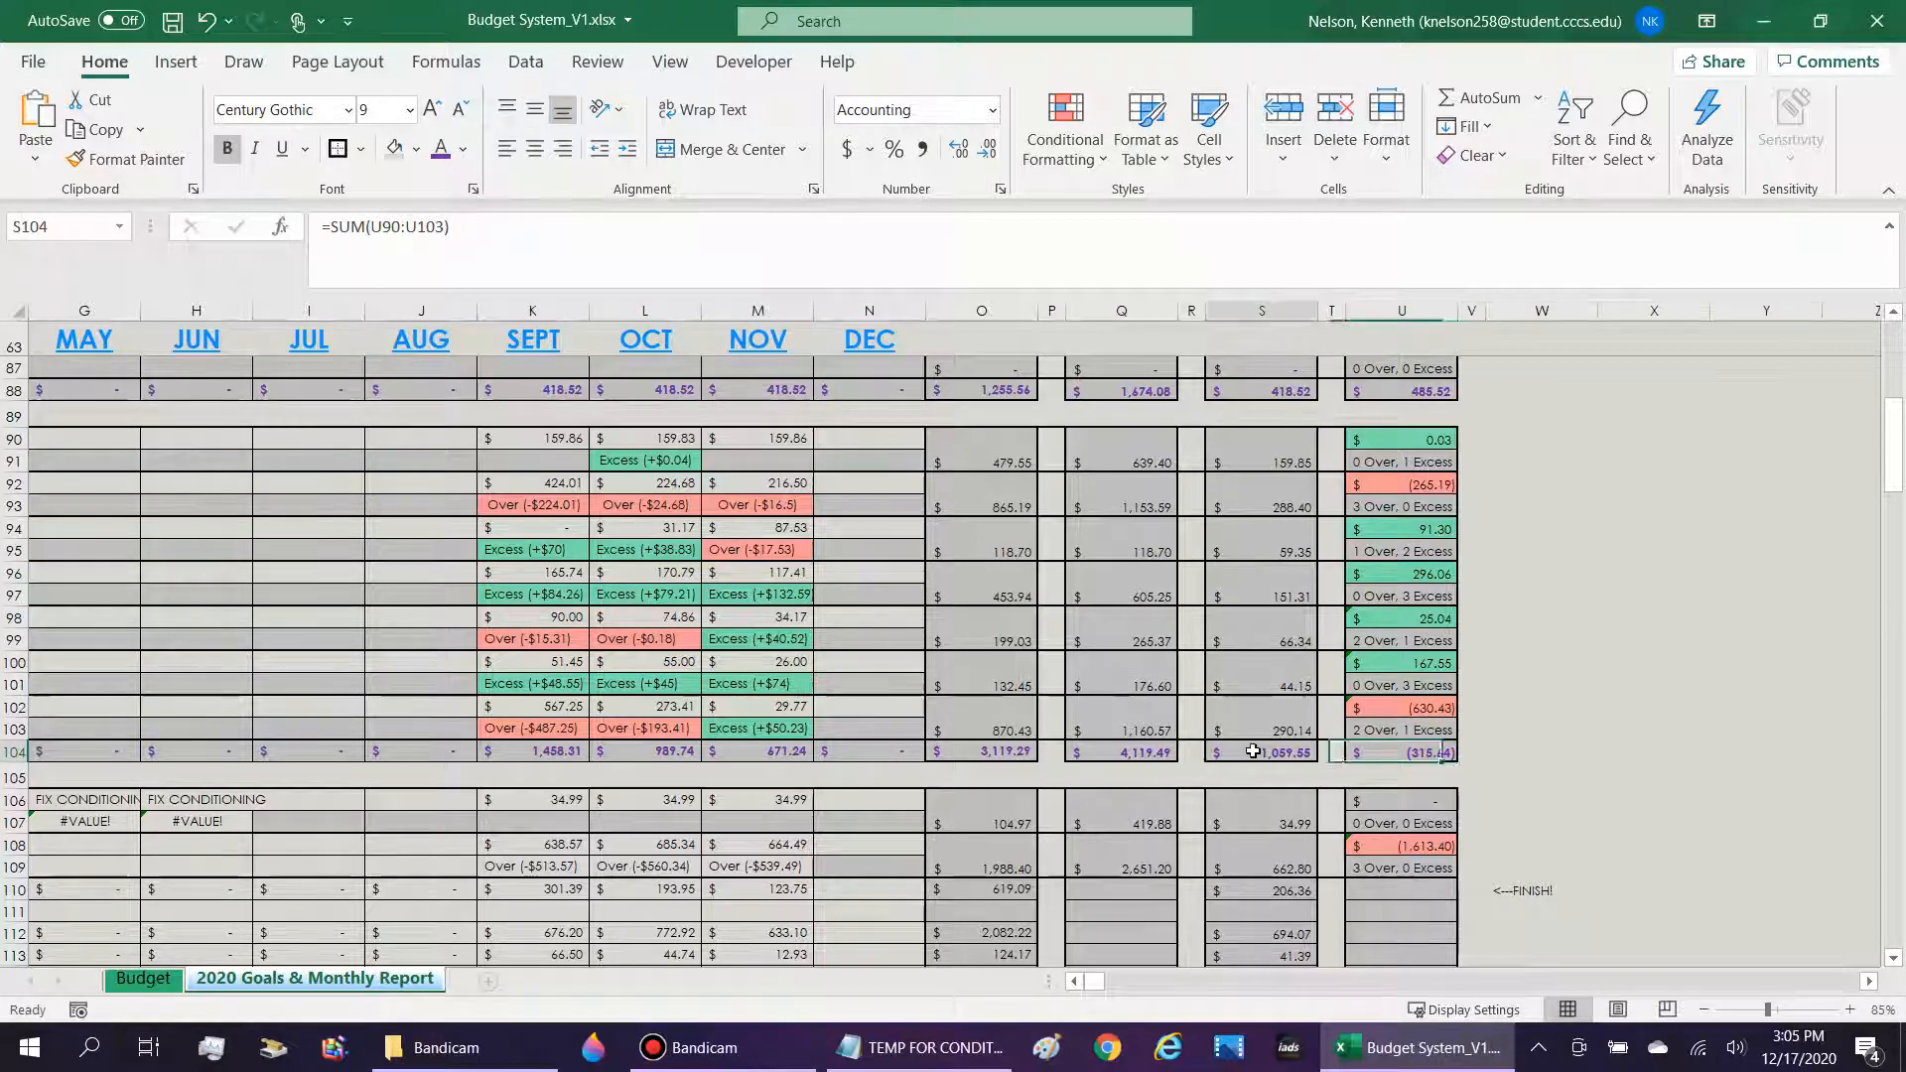
pyautogui.scroll(-6, 1288, 755)
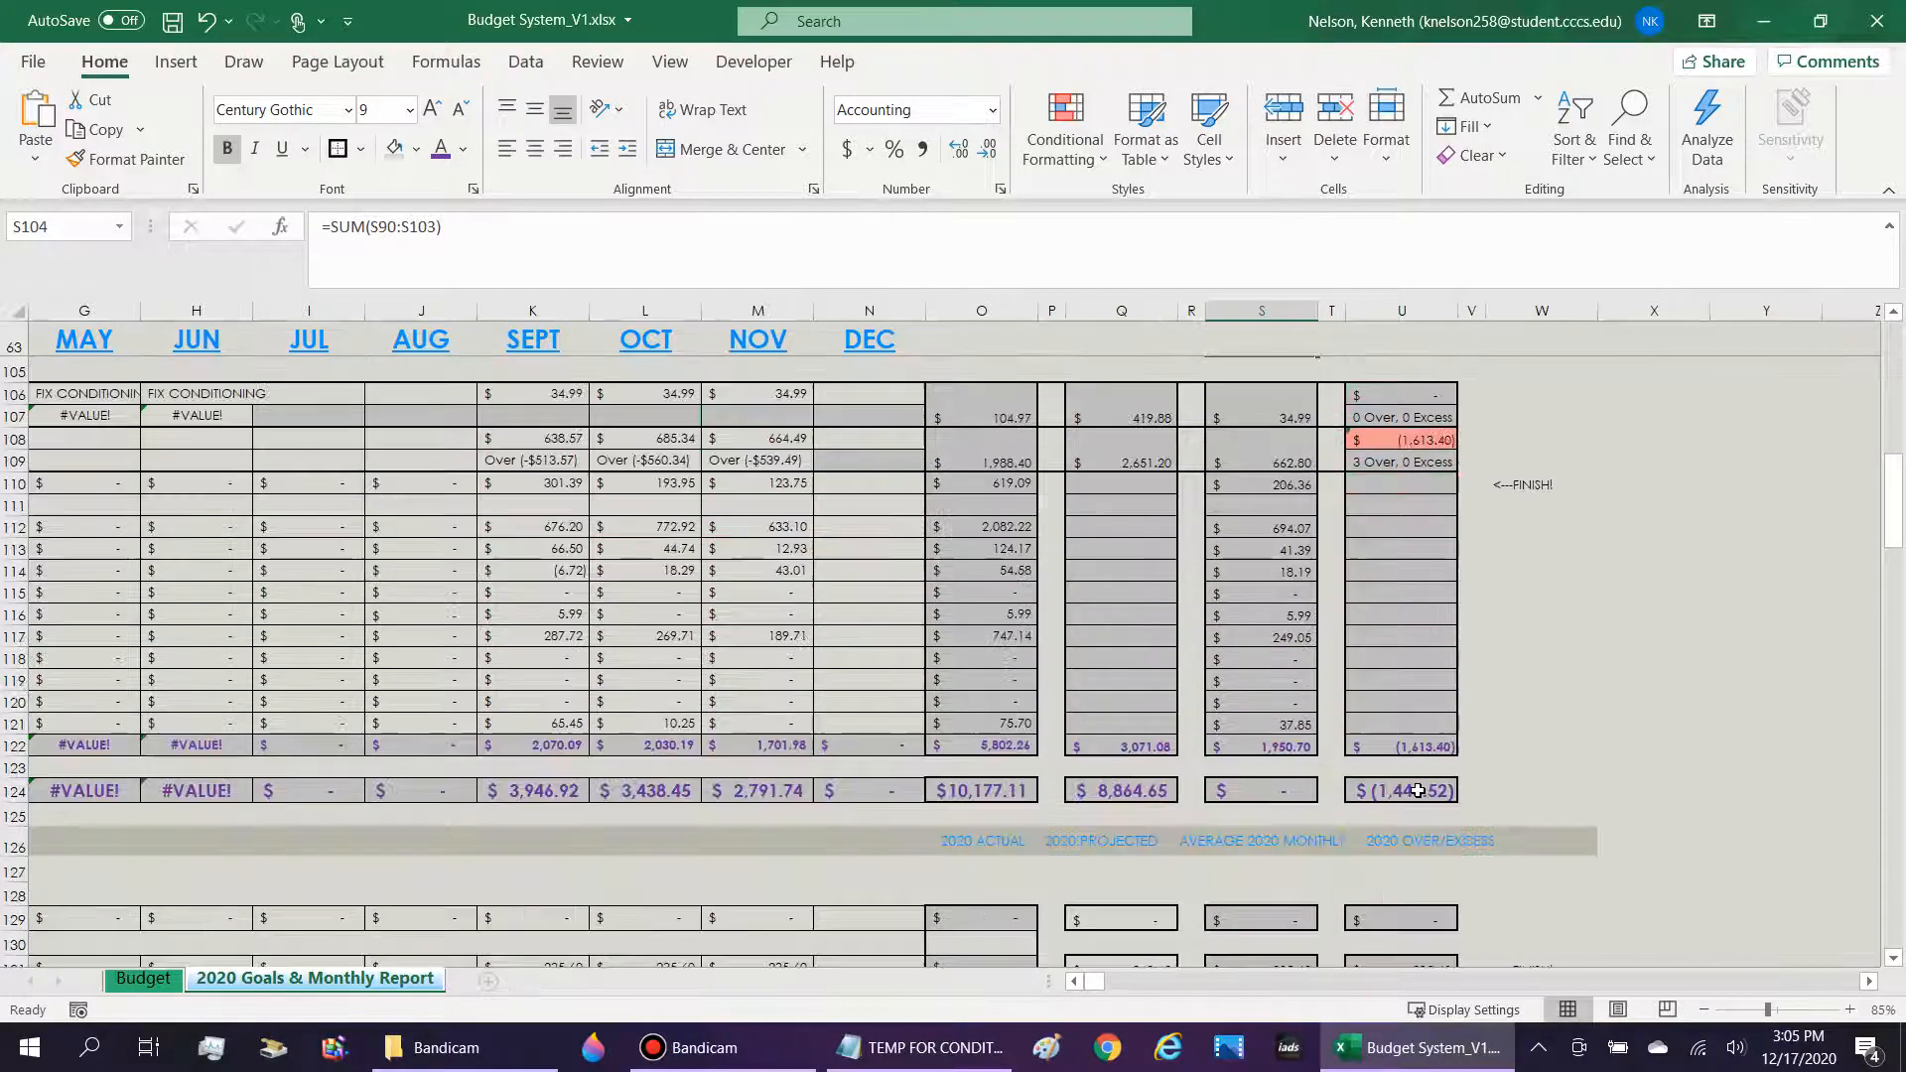
# Look along the DFAS (Gross Pay) row 66 in the Income section from January past the yearly columns to the notes.
pyautogui.moveTo(1100, 986); pyautogui.dragTo(1088, 986)
pyautogui.scroll(5, 922, 789)
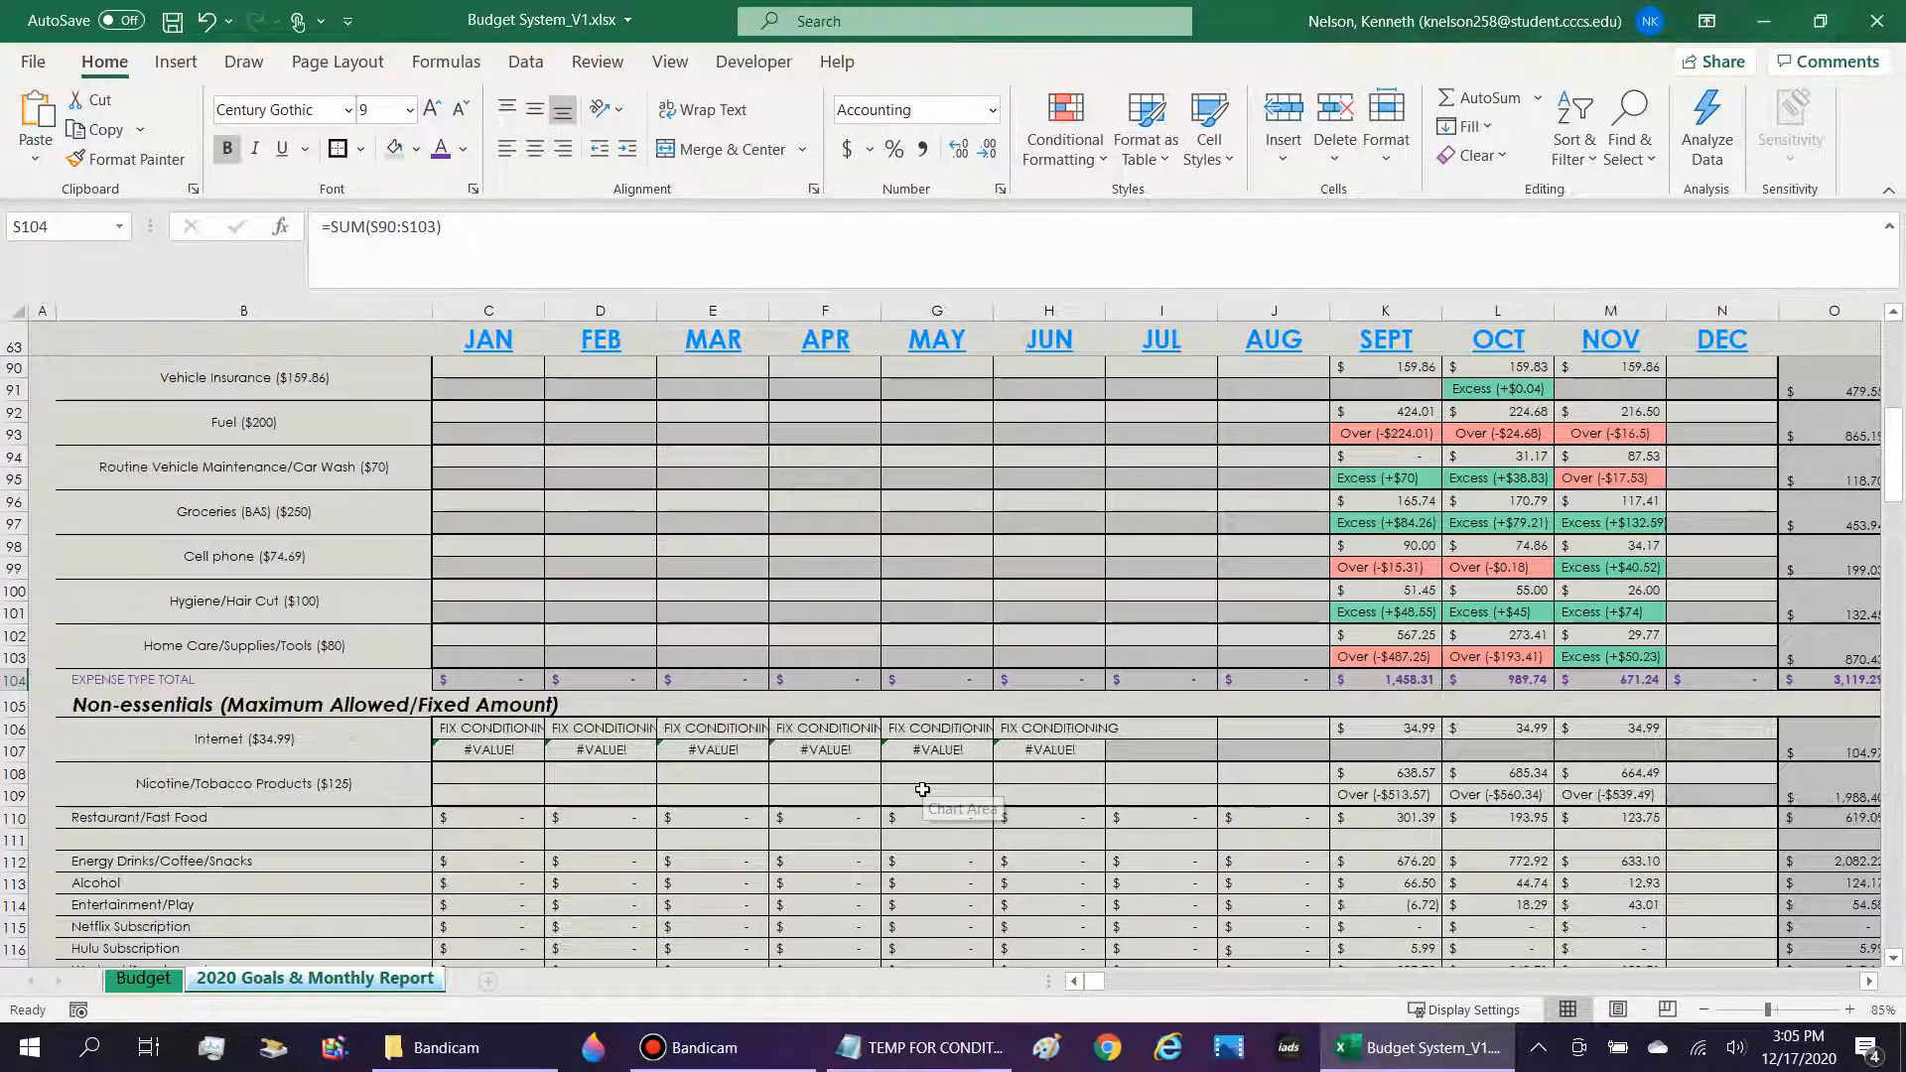
pyautogui.scroll(6, 922, 789)
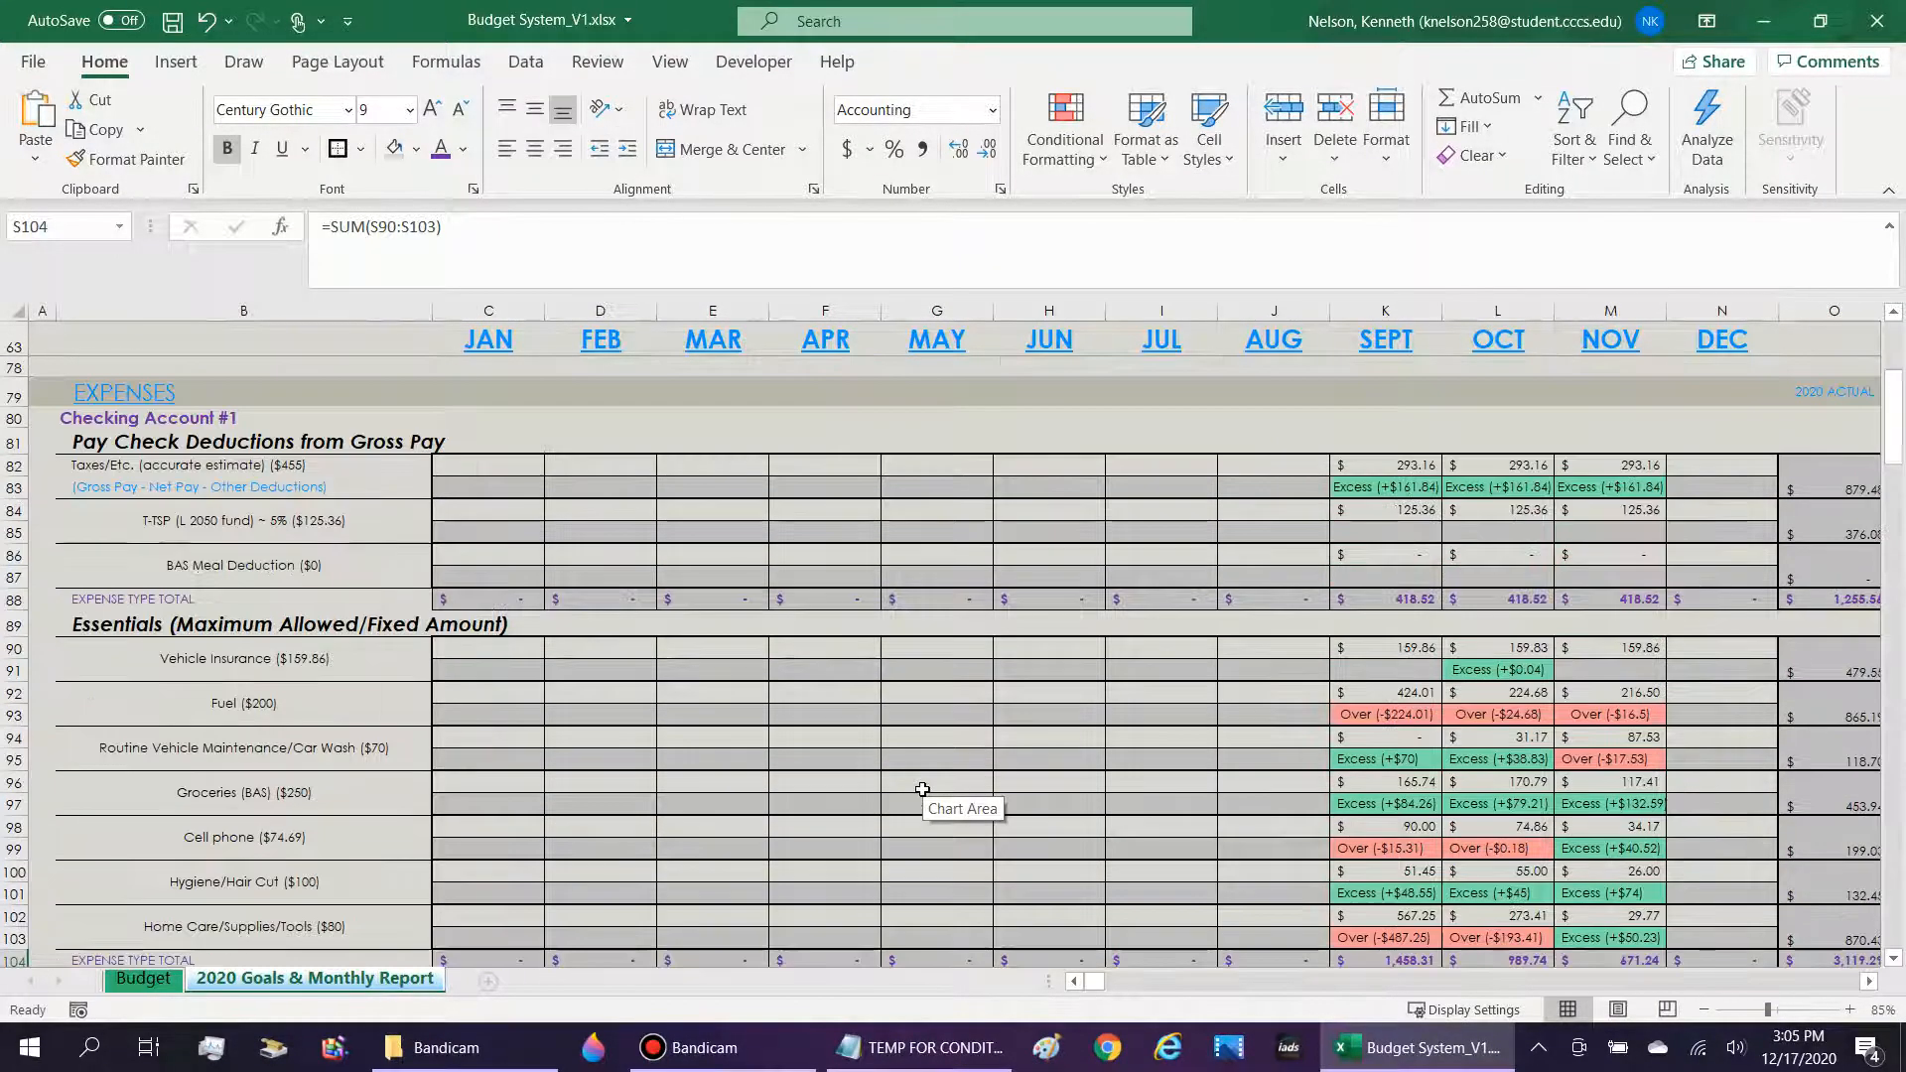
pyautogui.scroll(3, 849, 768)
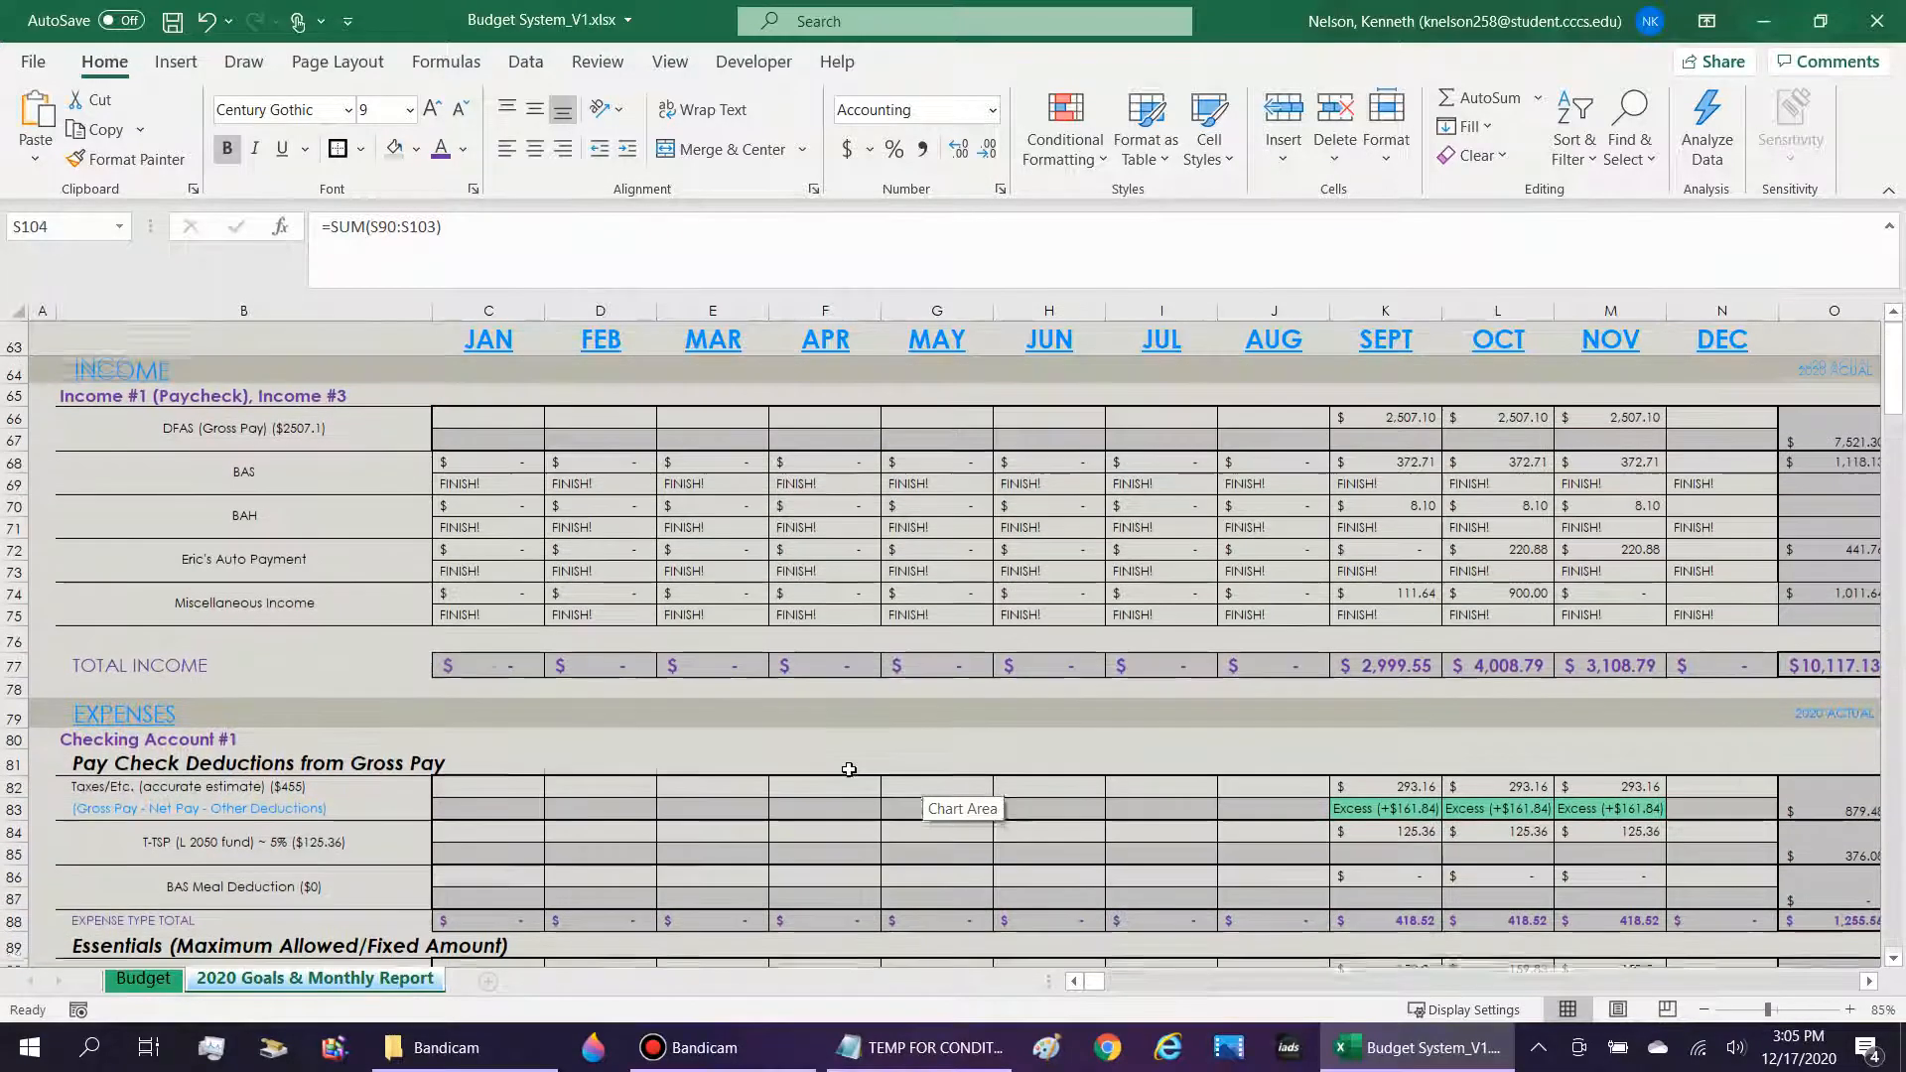
pyautogui.click(179, 417)
pyautogui.press('Right')
pyautogui.press('Right')
pyautogui.press('Right')
pyautogui.press('Right')
pyautogui.press('Right')
pyautogui.press('Right')
pyautogui.press('Right')
pyautogui.press('Right')
pyautogui.press('Right')
pyautogui.press('Right')
pyautogui.press('Right')
pyautogui.press('Right')
pyautogui.press('Right')
pyautogui.press('Right')
pyautogui.press('Right')
pyautogui.press('Right')
pyautogui.press('Right')
pyautogui.press('Right')
pyautogui.press('Right')
pyautogui.press('Right')
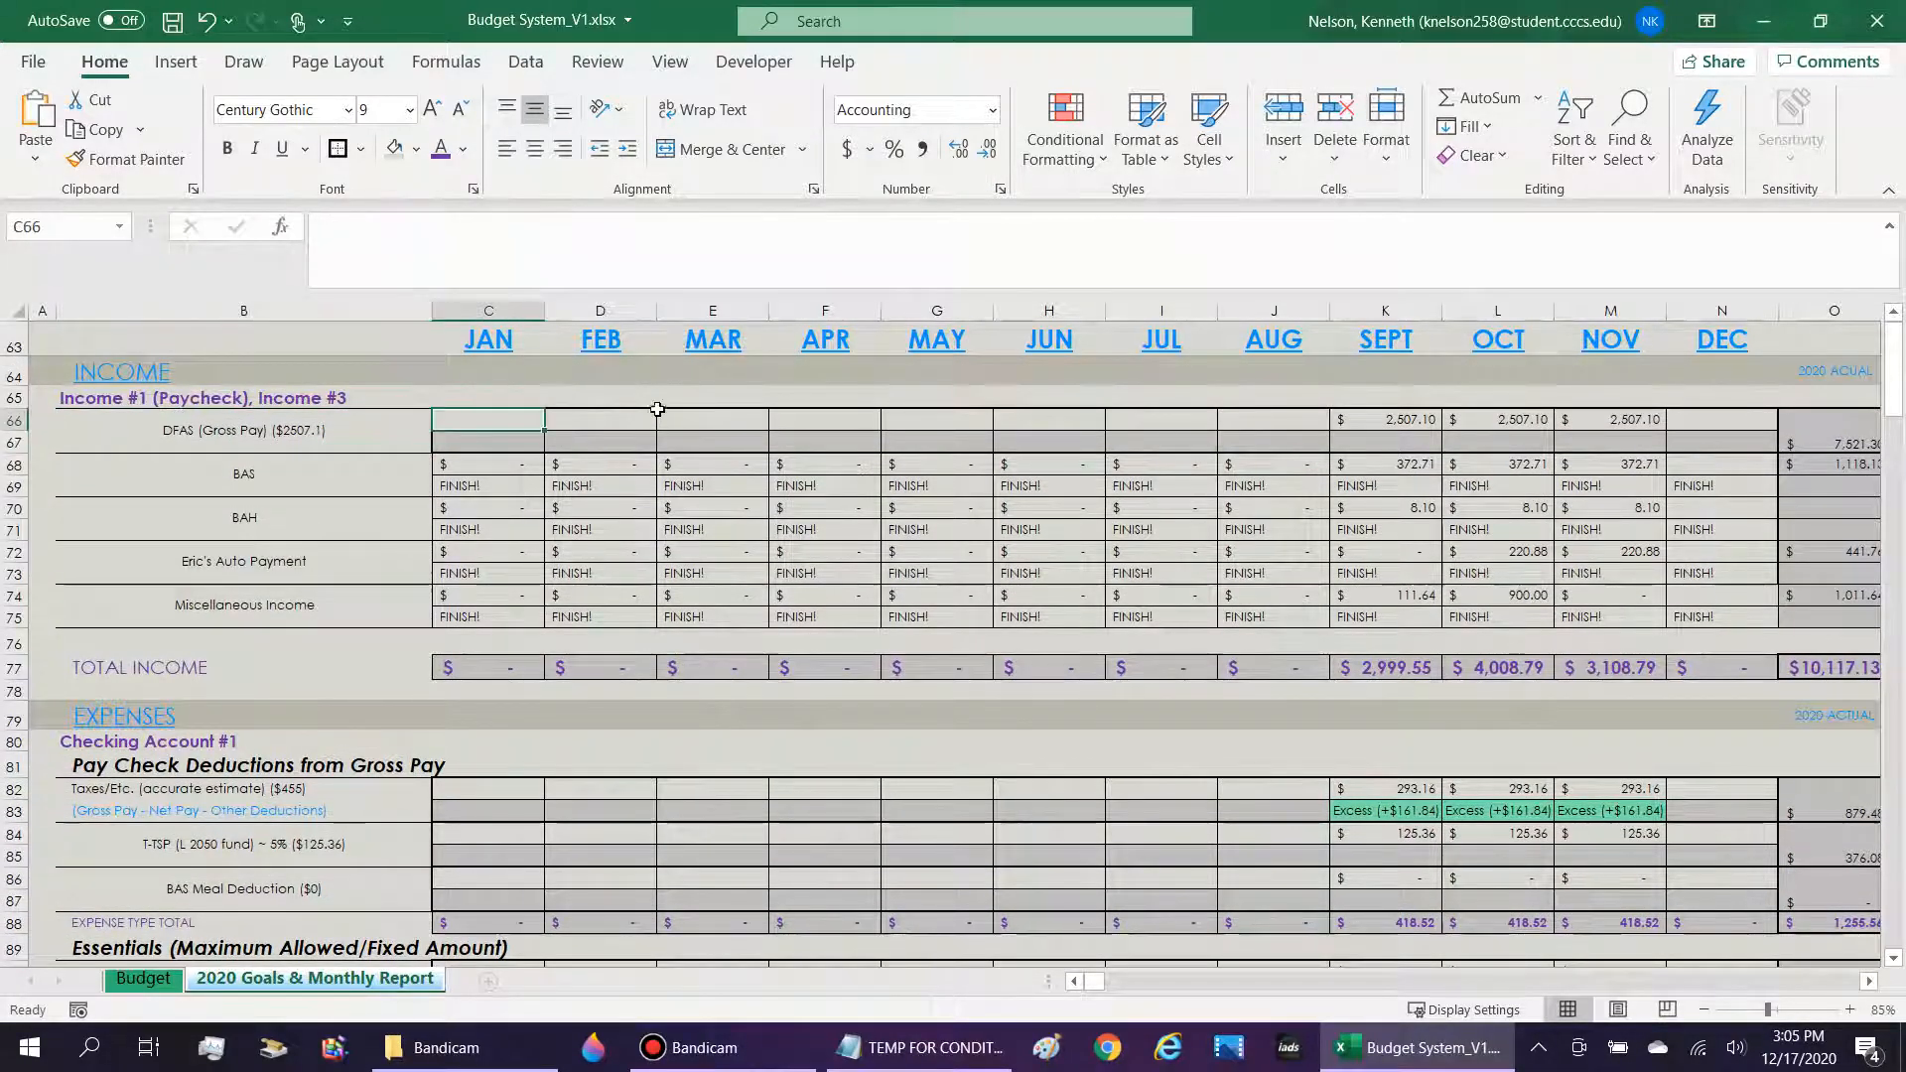
pyautogui.hscroll(1, 659, 405)
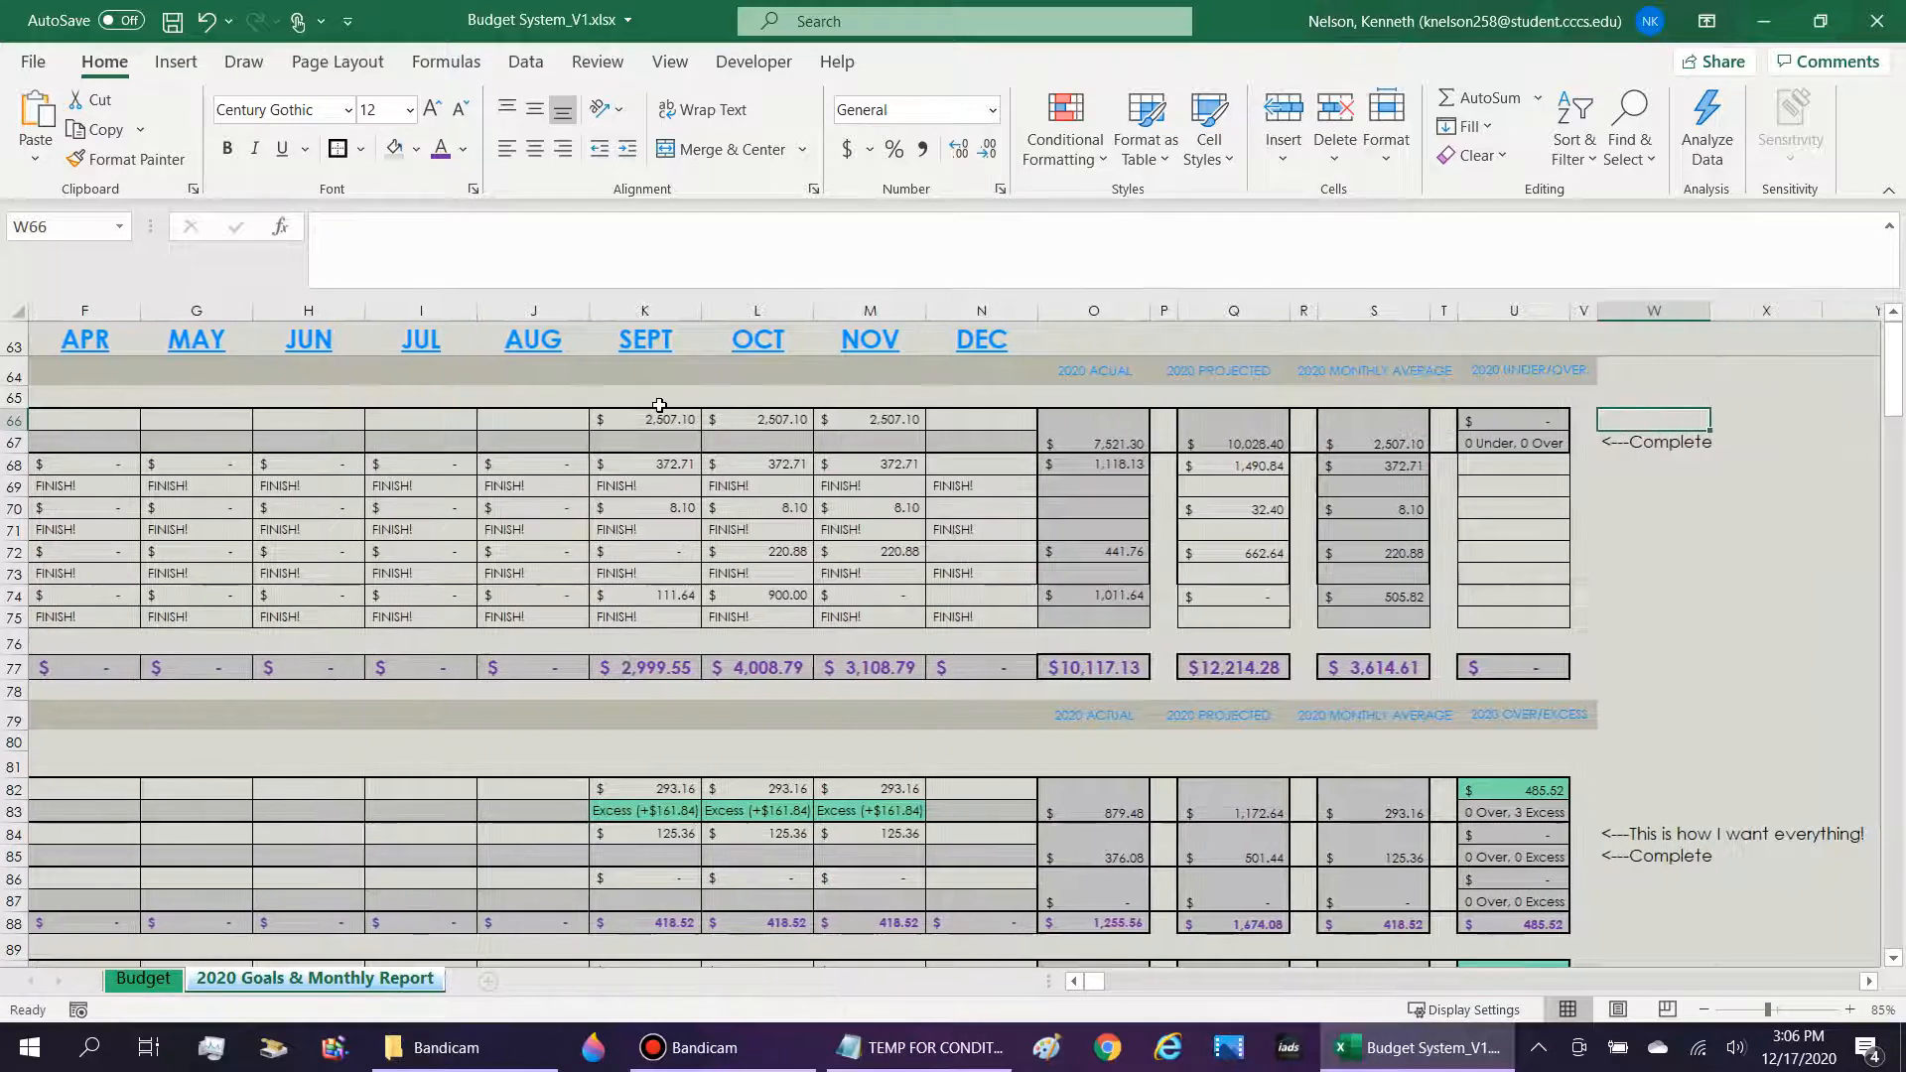
# Examine the DFAS (Gross Pay) formulas for the December indicator in N67 and the yearly actual, projected, average and under/over columns.
pyautogui.press('Down')
pyautogui.click(972, 441)
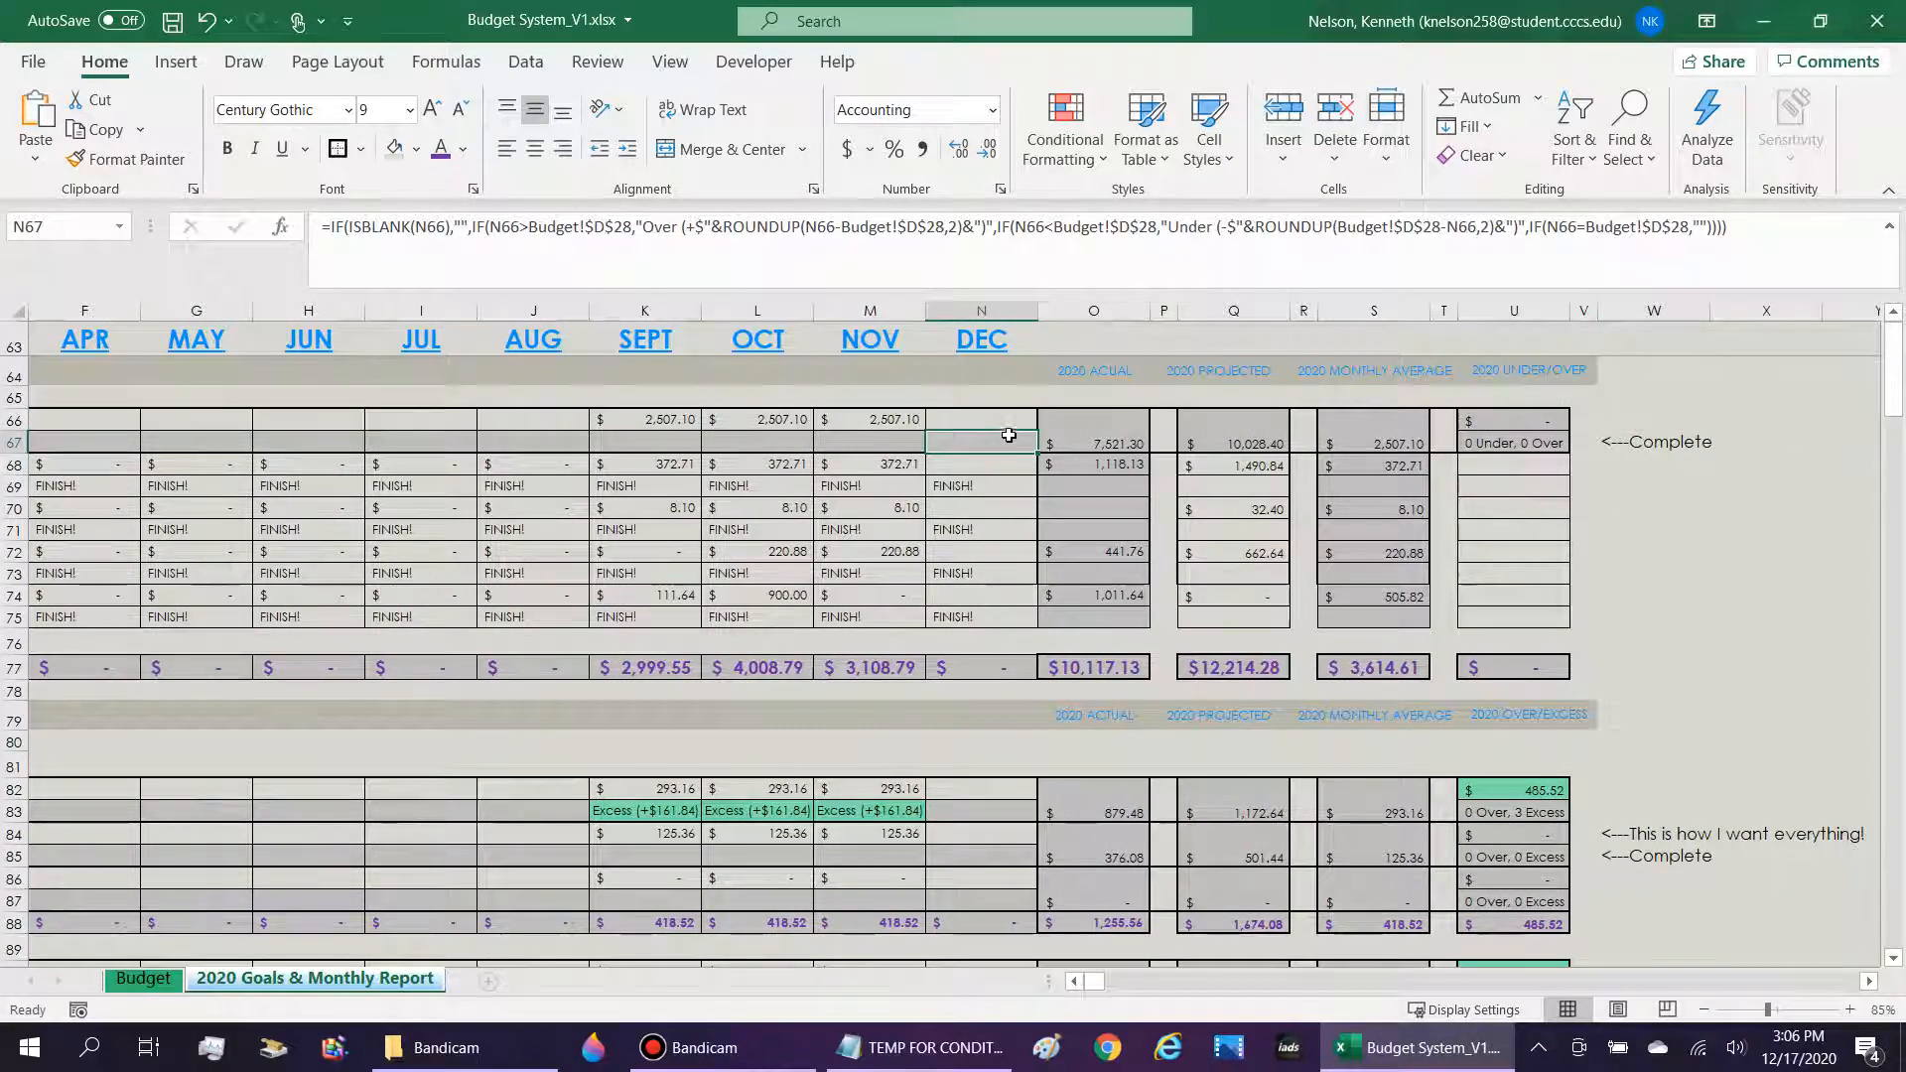
pyautogui.click(1122, 428)
pyautogui.click(1222, 430)
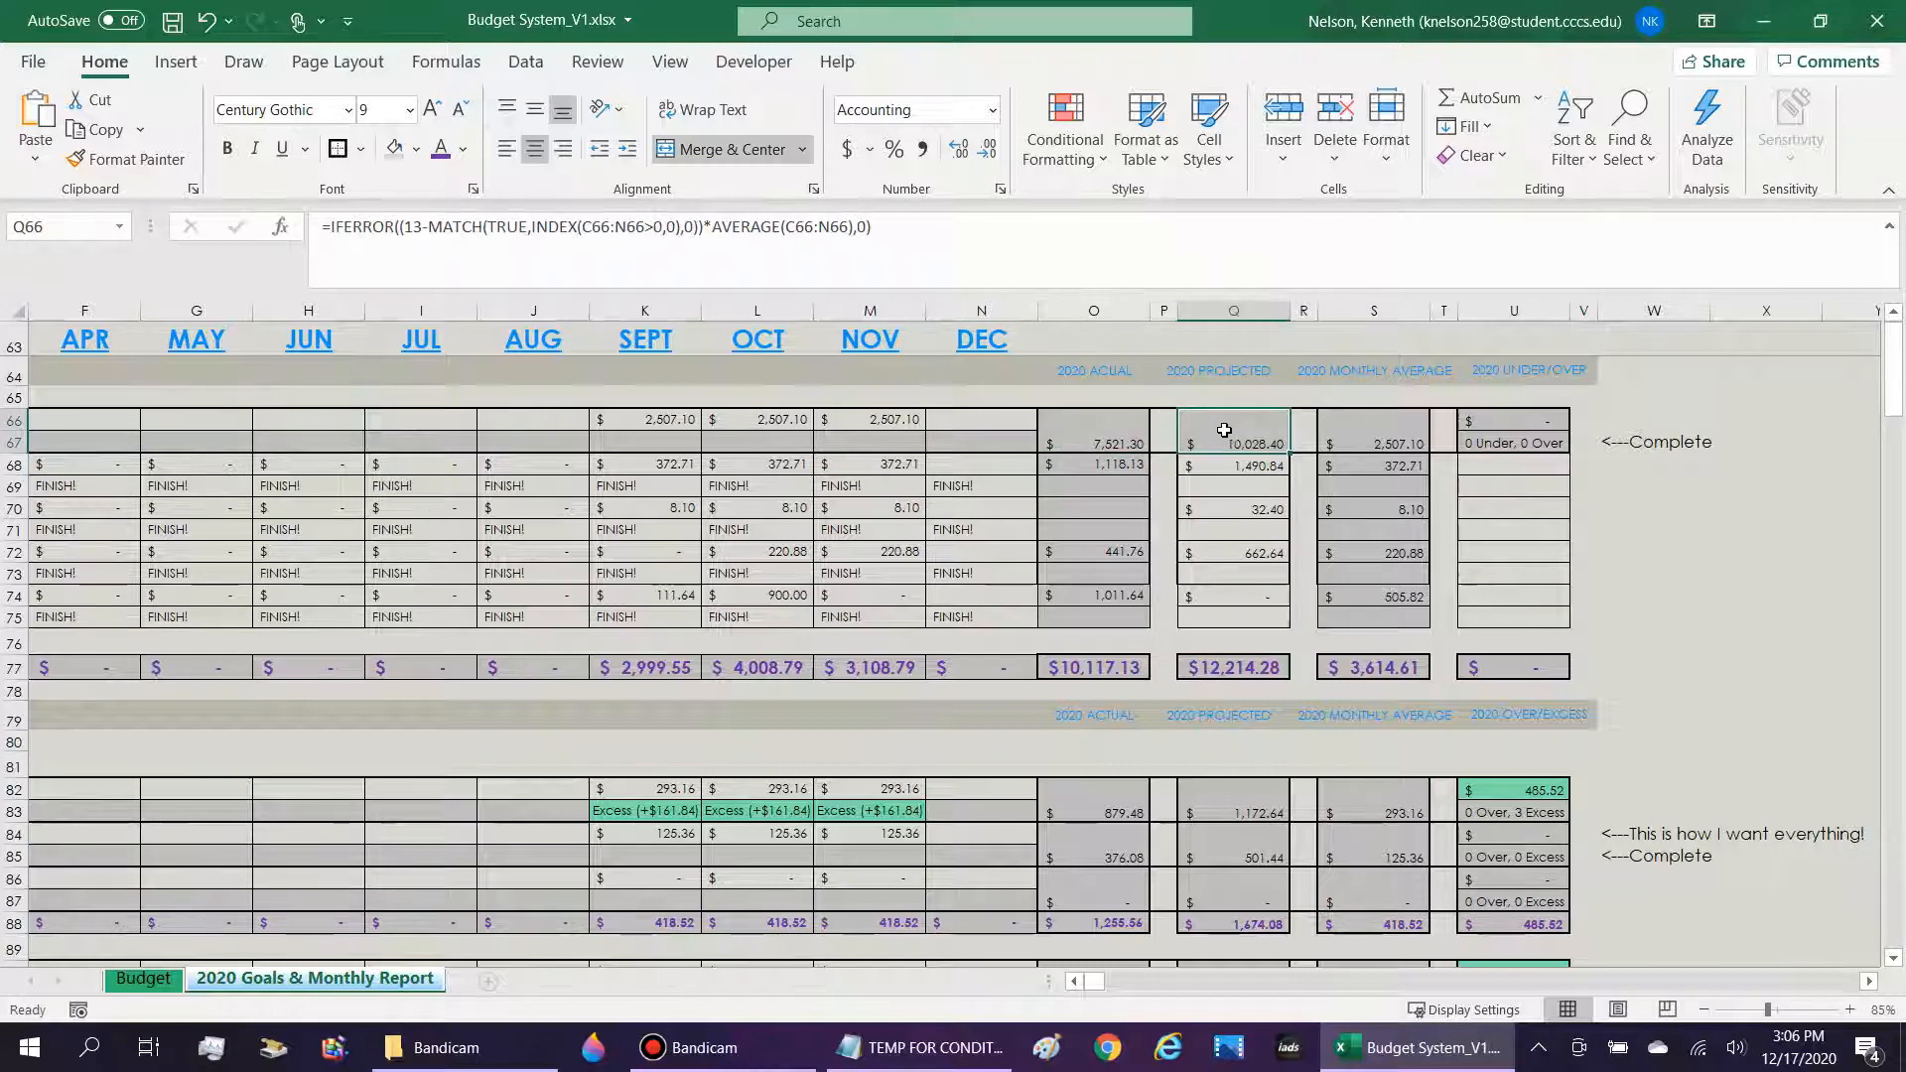
pyautogui.click(1312, 437)
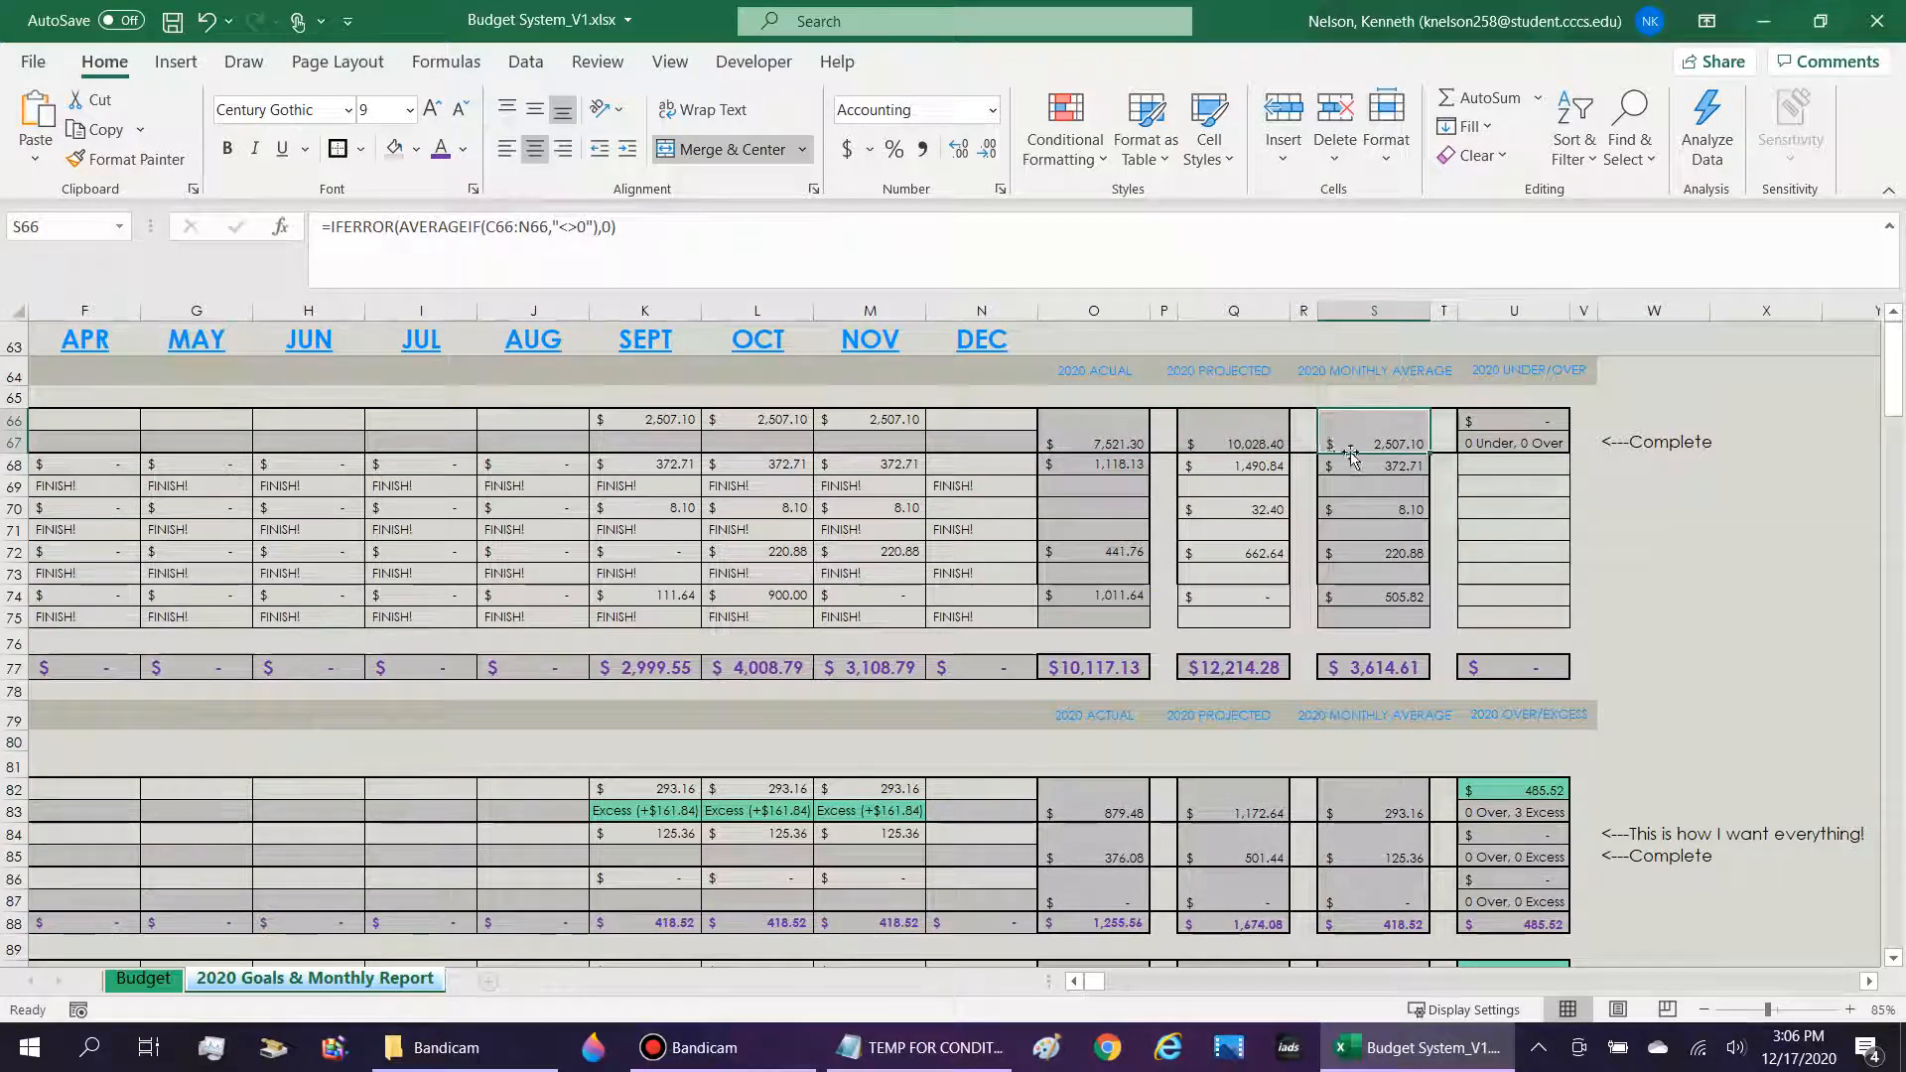
pyautogui.click(1385, 443)
pyautogui.click(1477, 442)
pyautogui.click(938, 427)
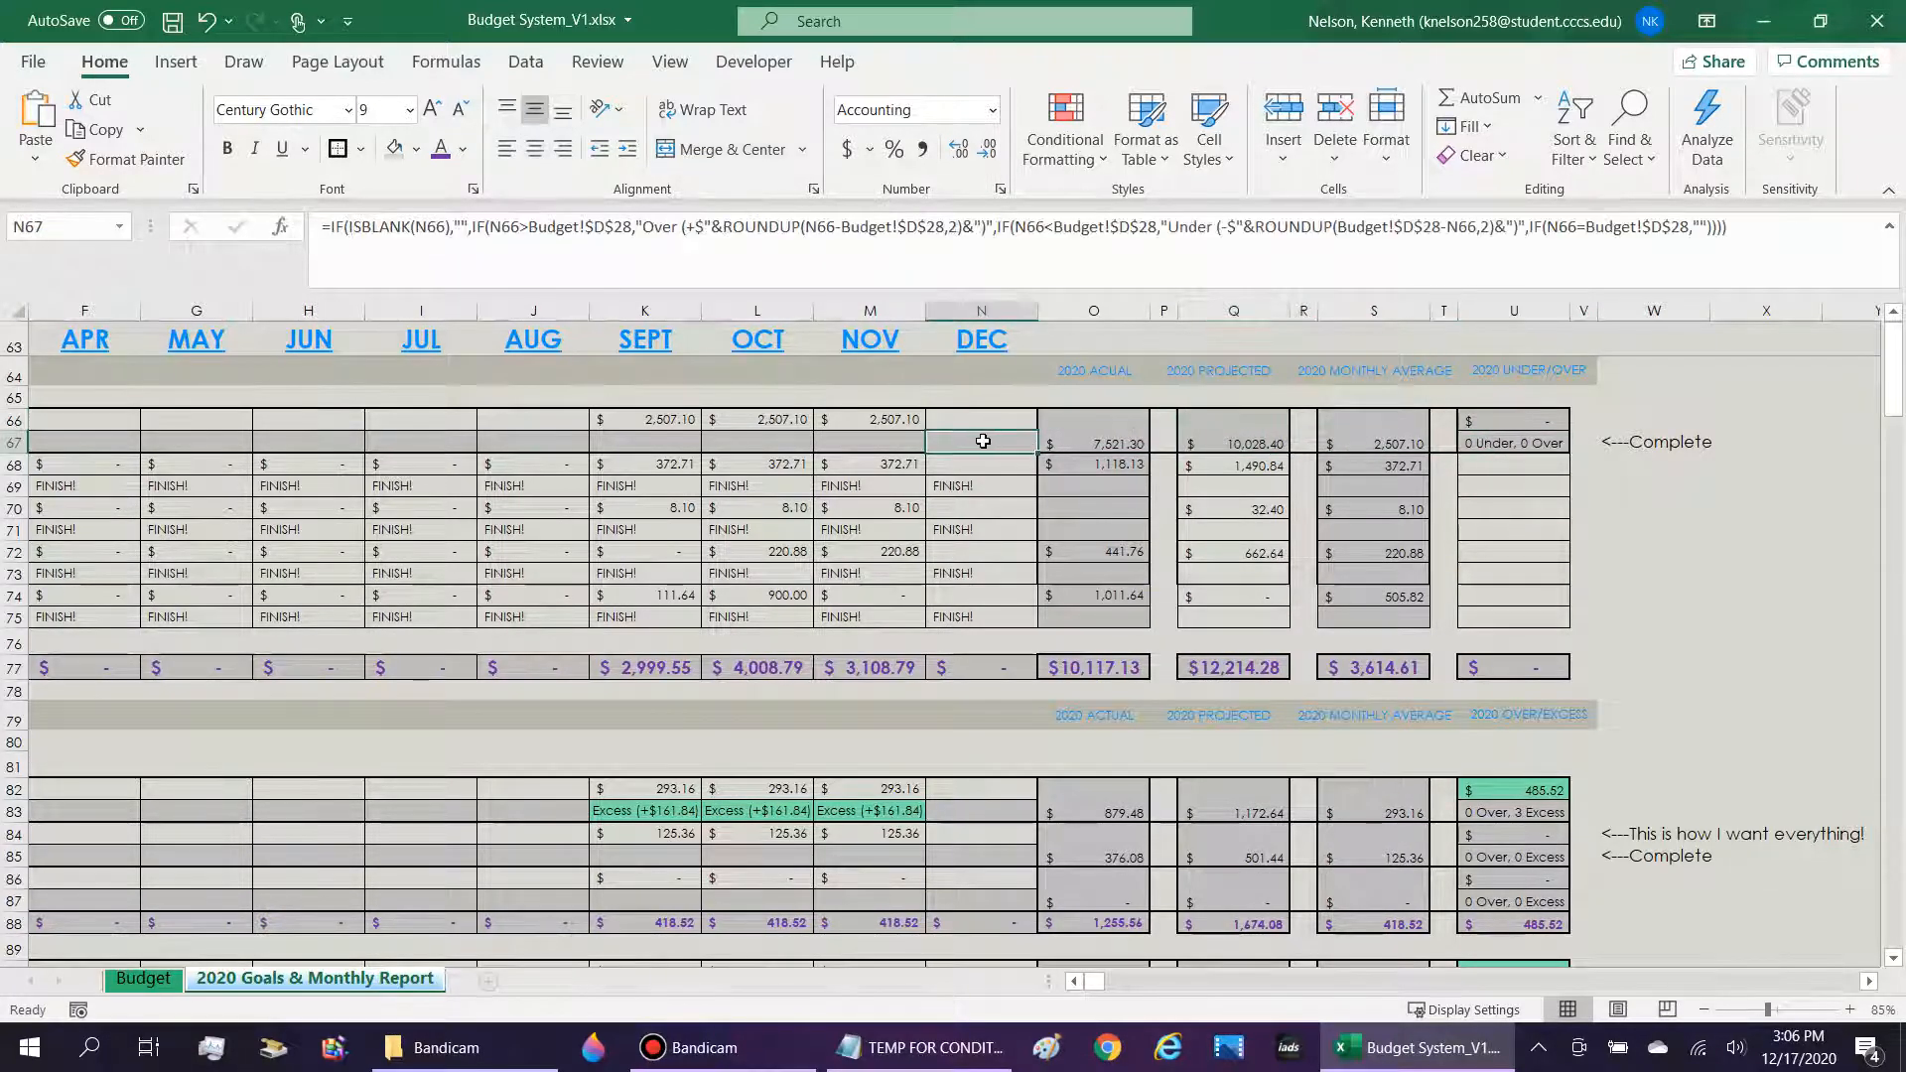
# Examine the Over and Under parts of the IF formula in N67, including their ROUNDUP differences against Budget!$D$28, without editing it.
pyautogui.click(529, 228)
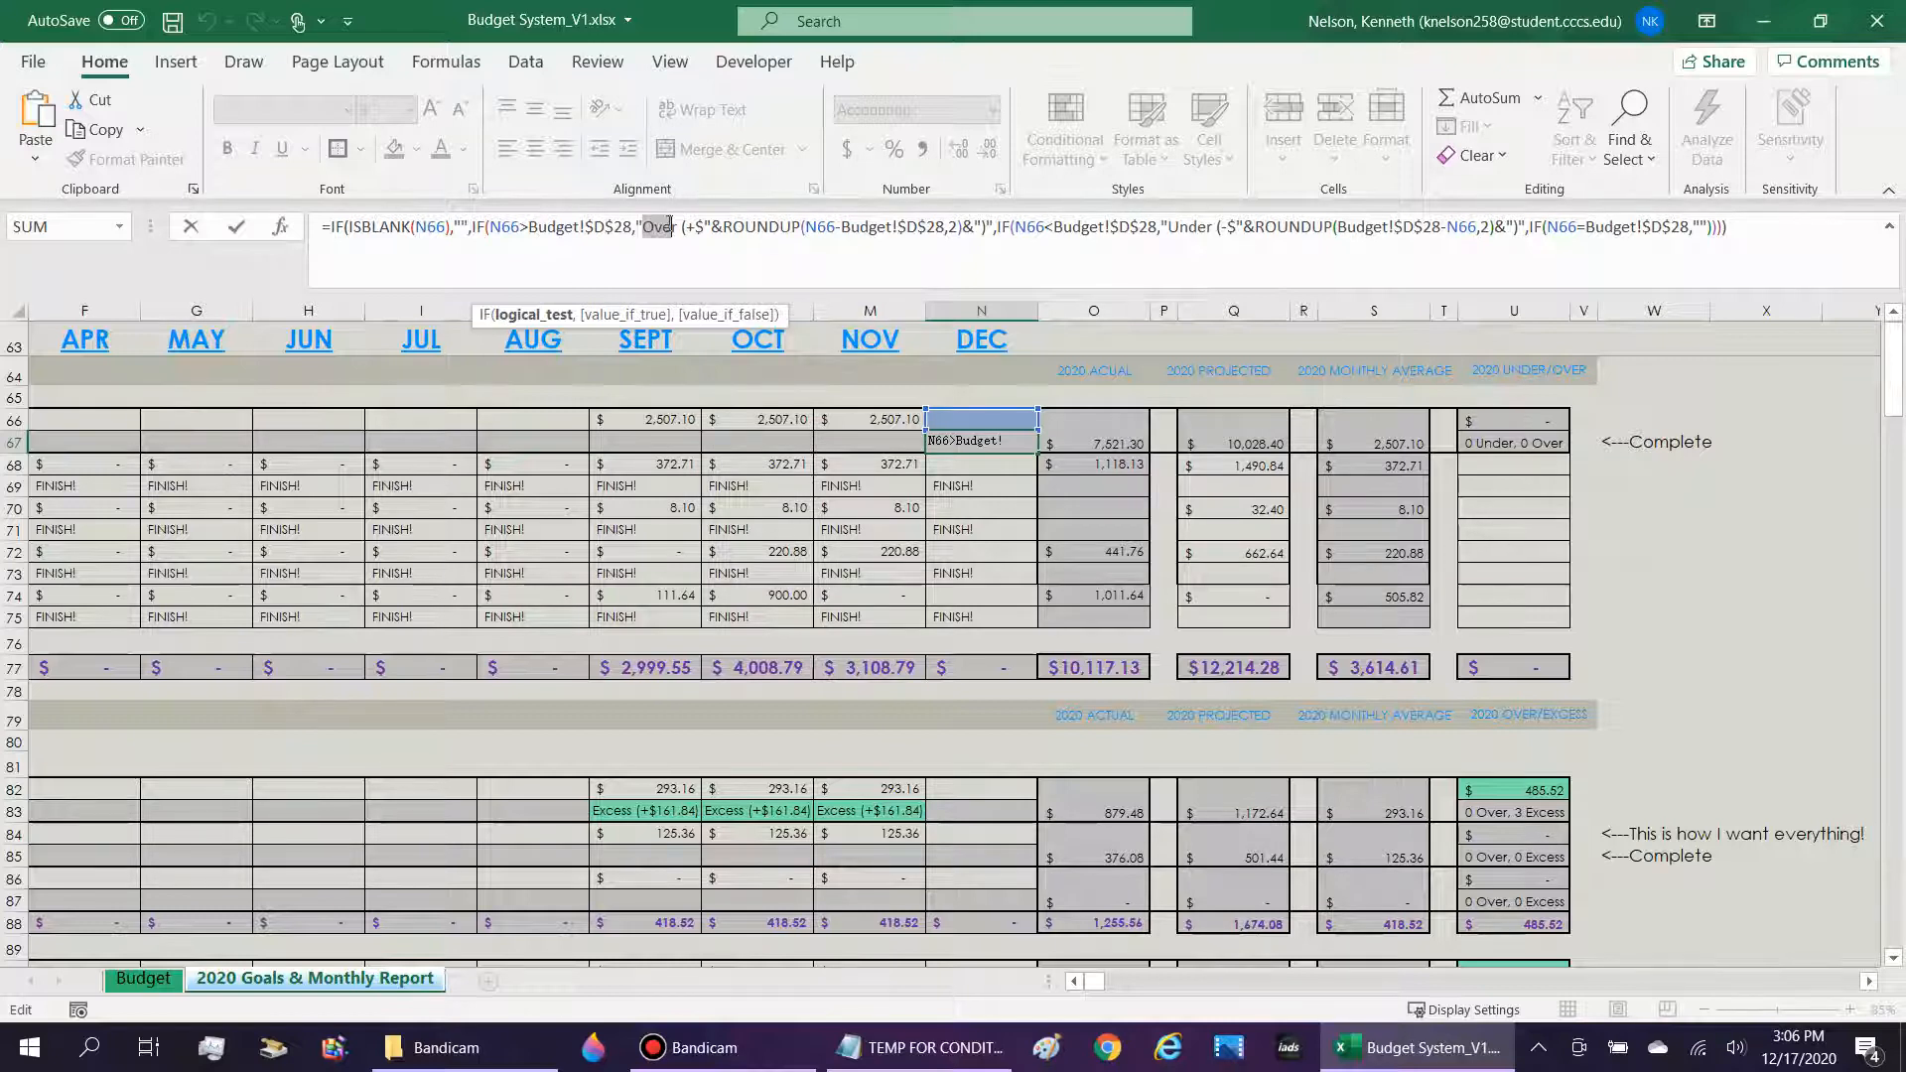
pyautogui.moveTo(670, 227); pyautogui.dragTo(698, 226)
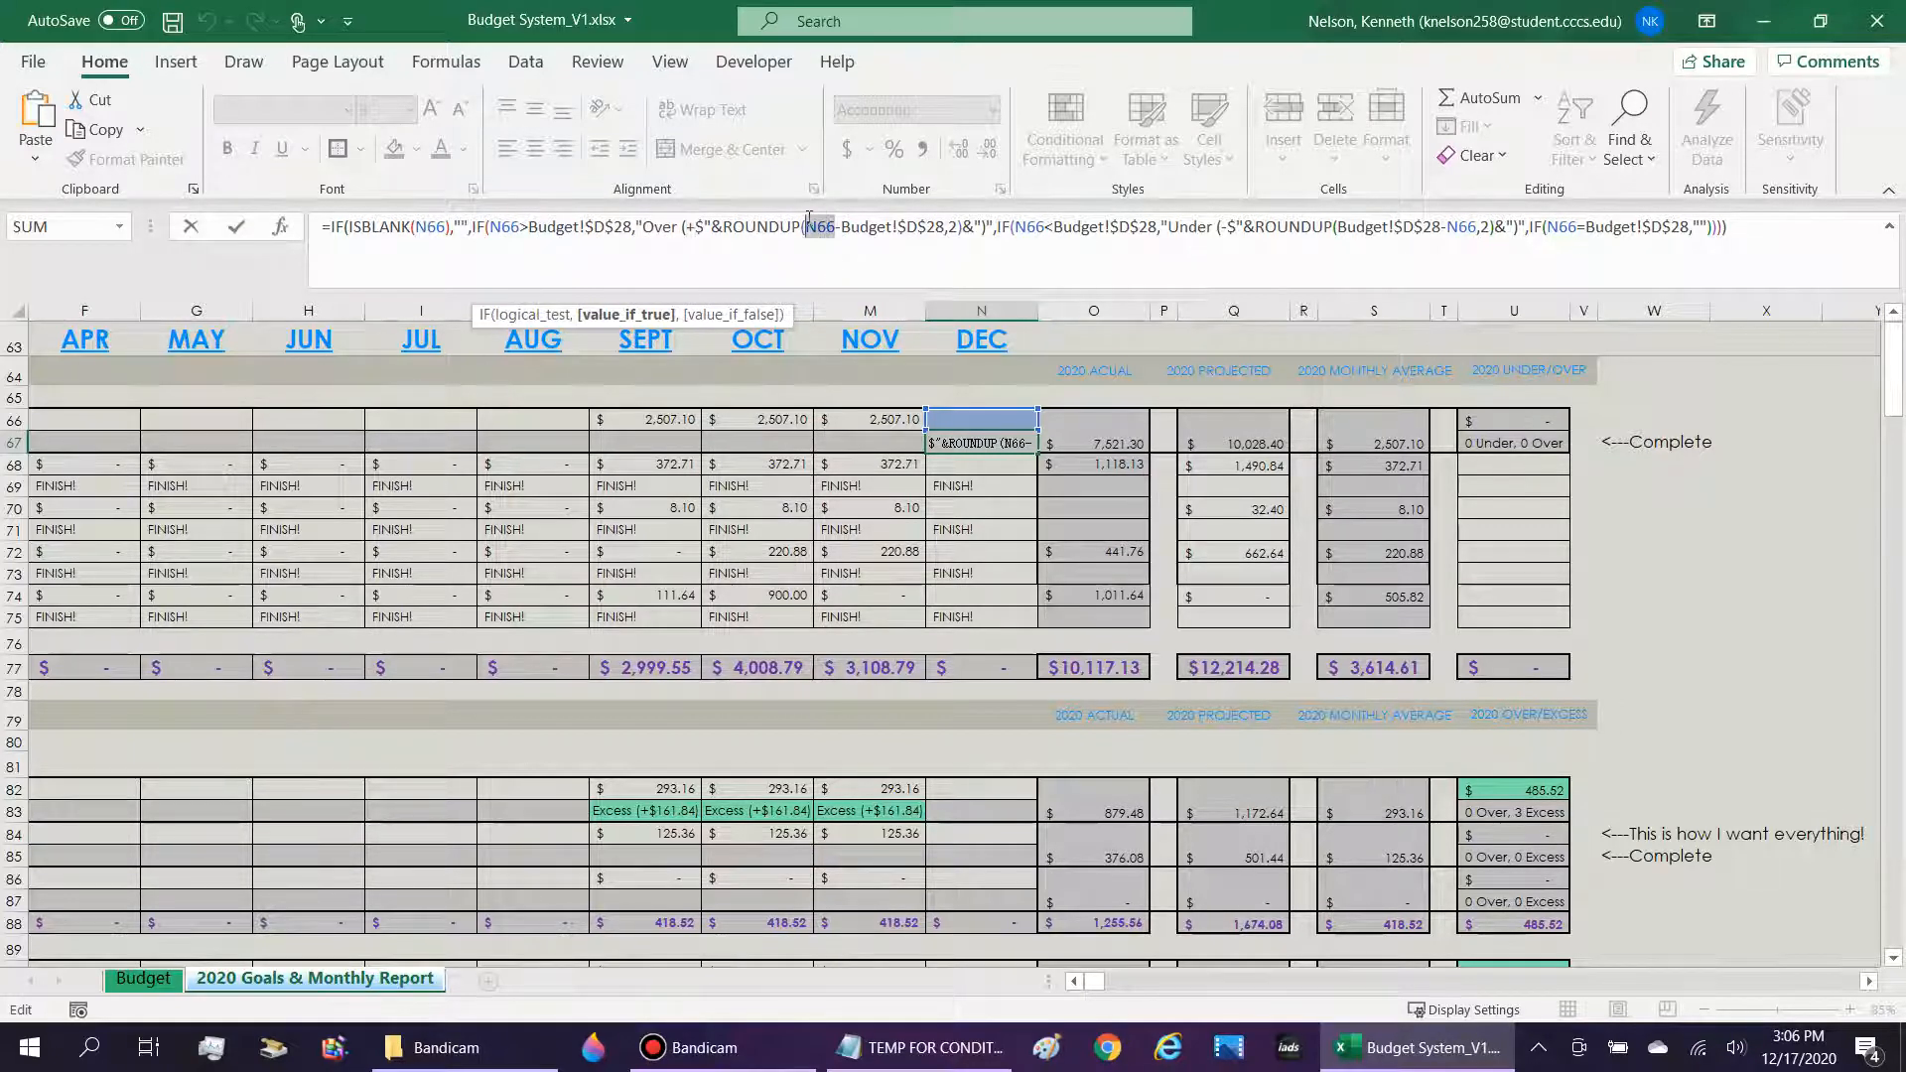
pyautogui.moveTo(836, 226); pyautogui.dragTo(974, 226)
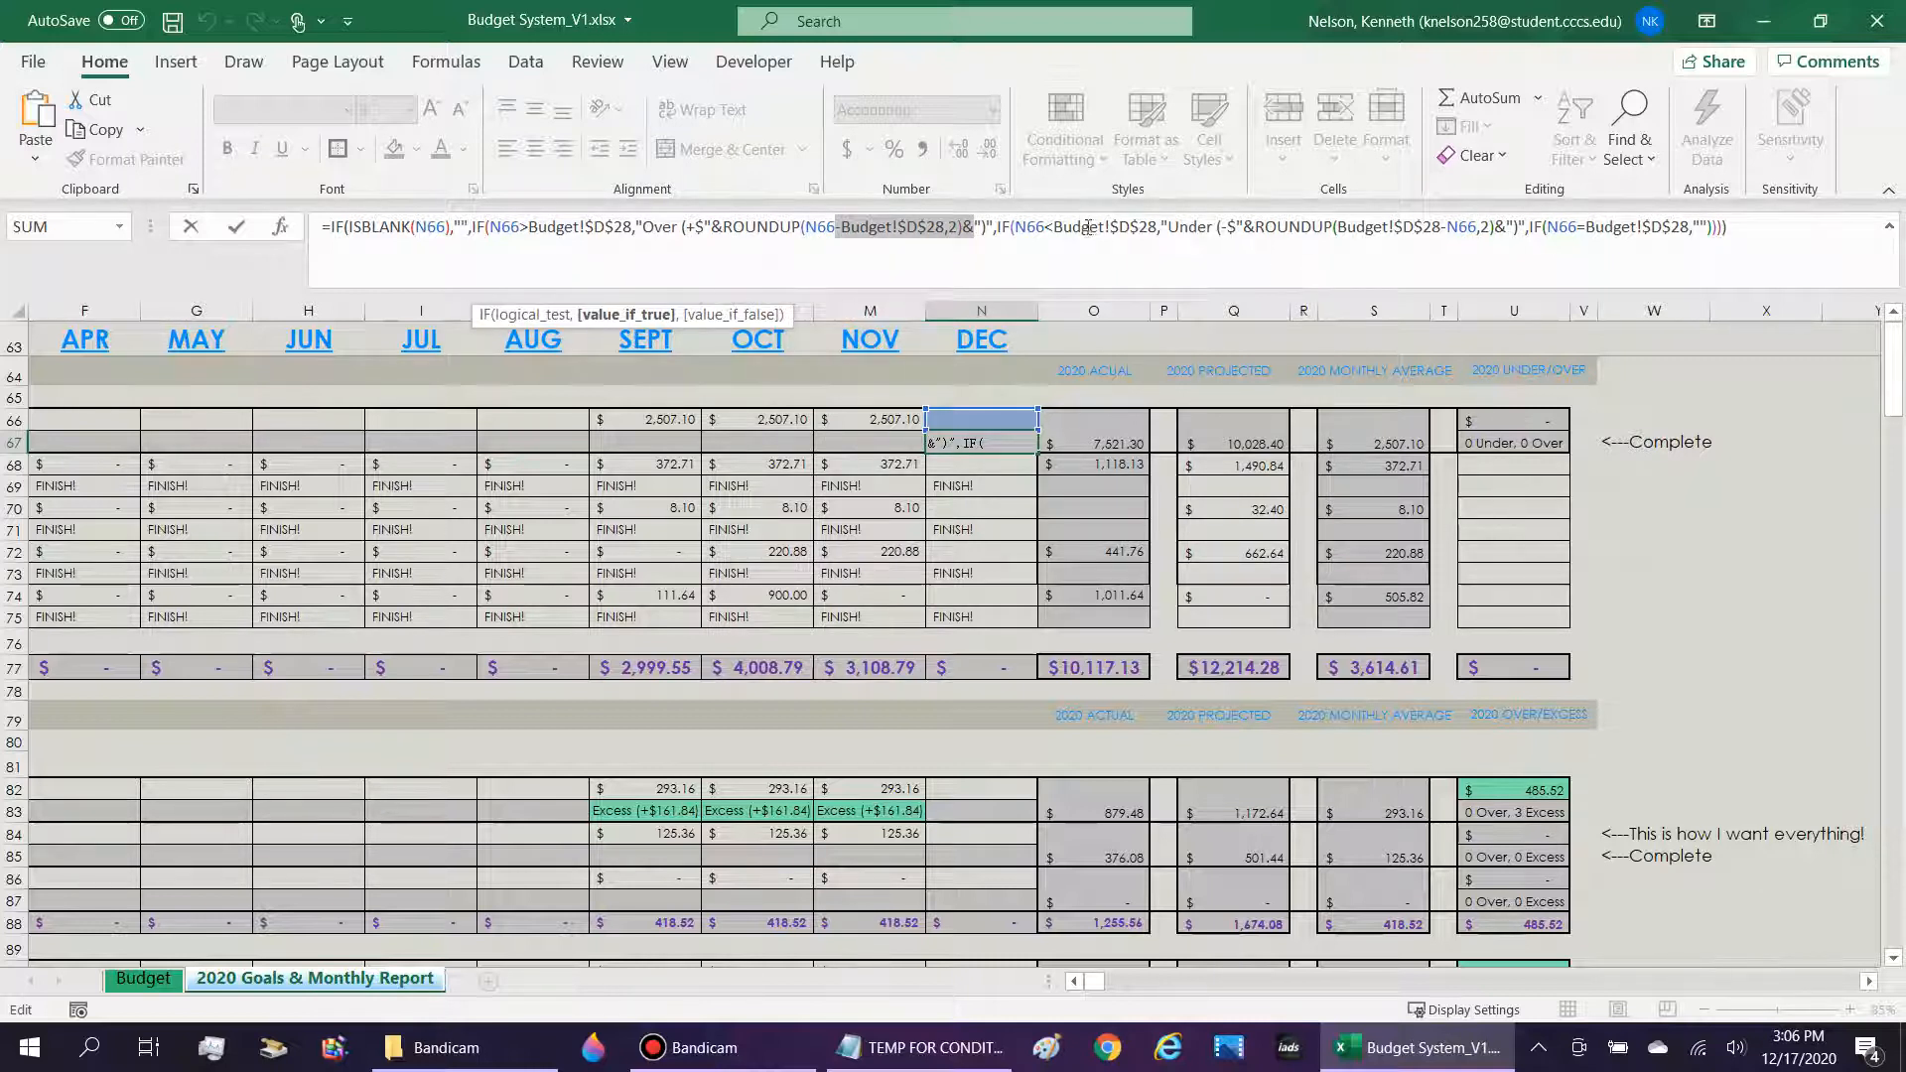
pyautogui.doubleClick(1022, 226)
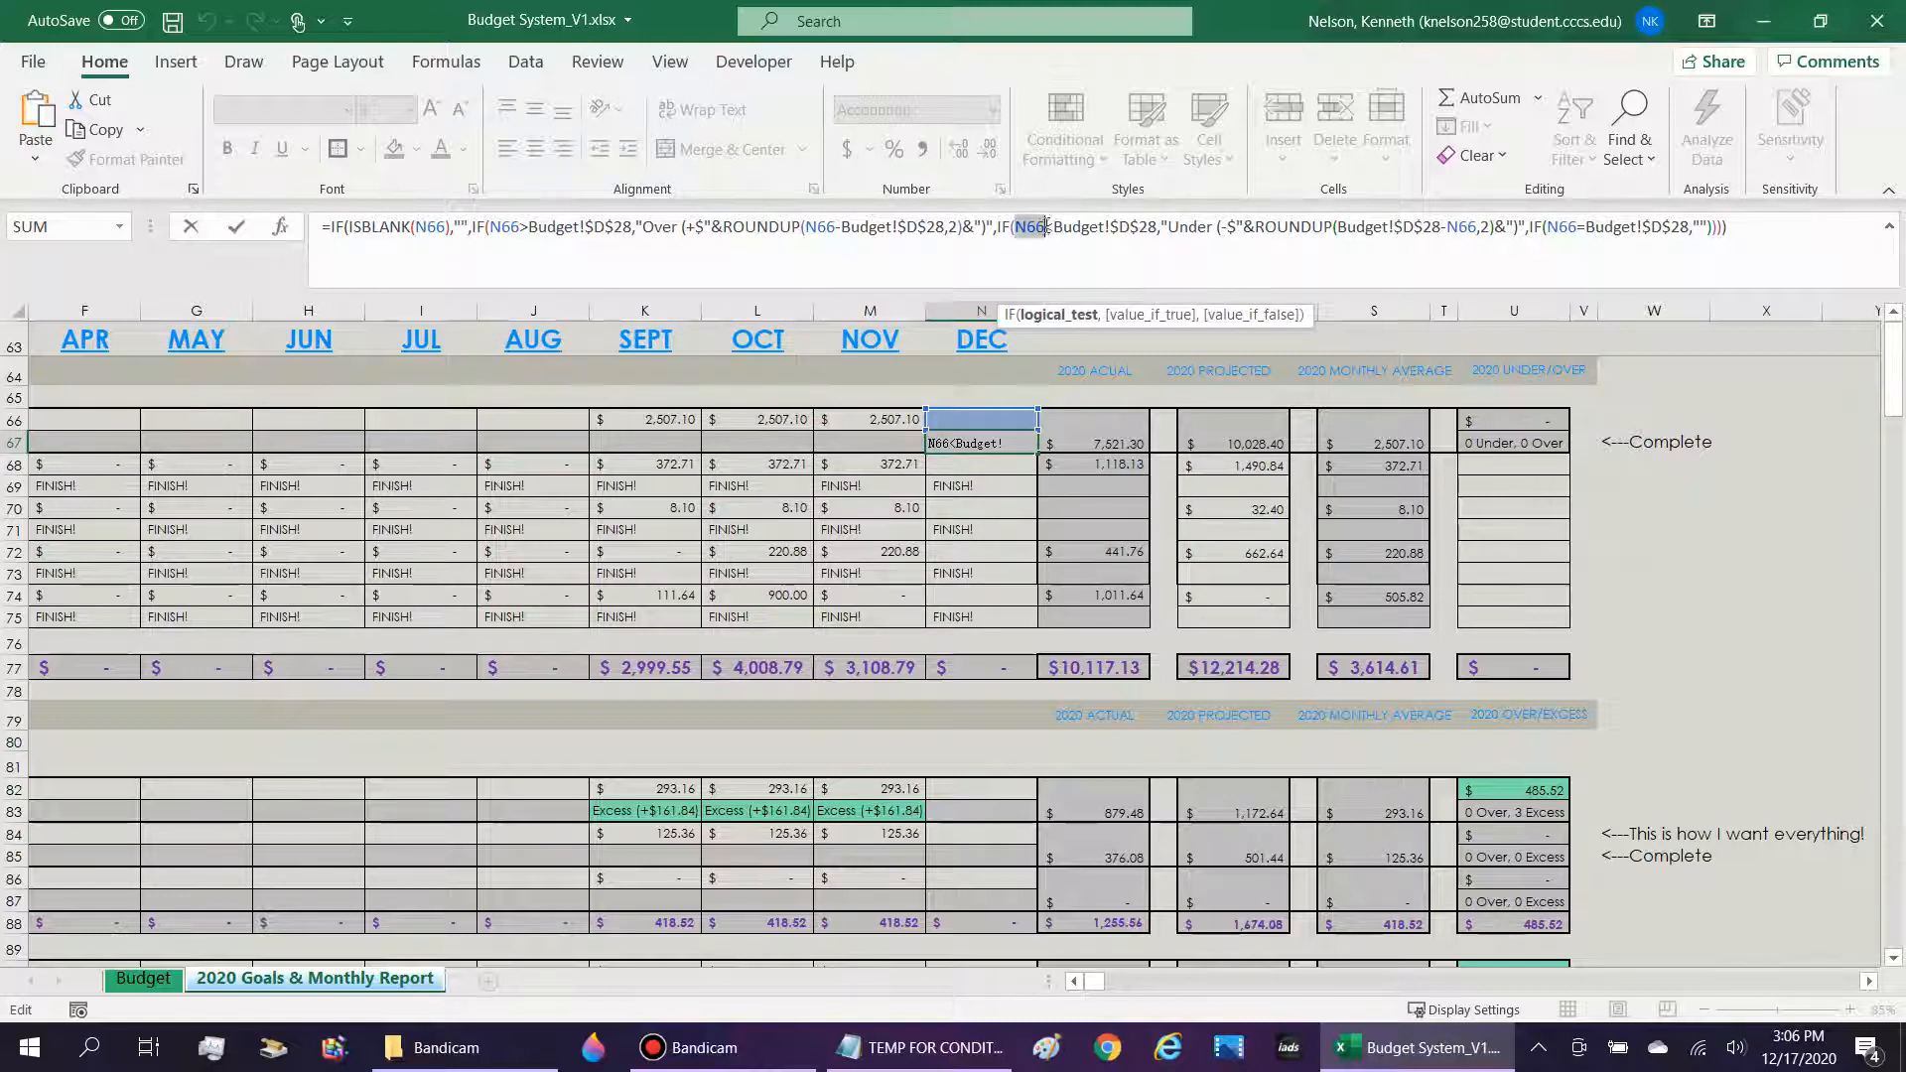
pyautogui.click(1050, 226)
pyautogui.moveTo(1077, 226); pyautogui.dragTo(1239, 226)
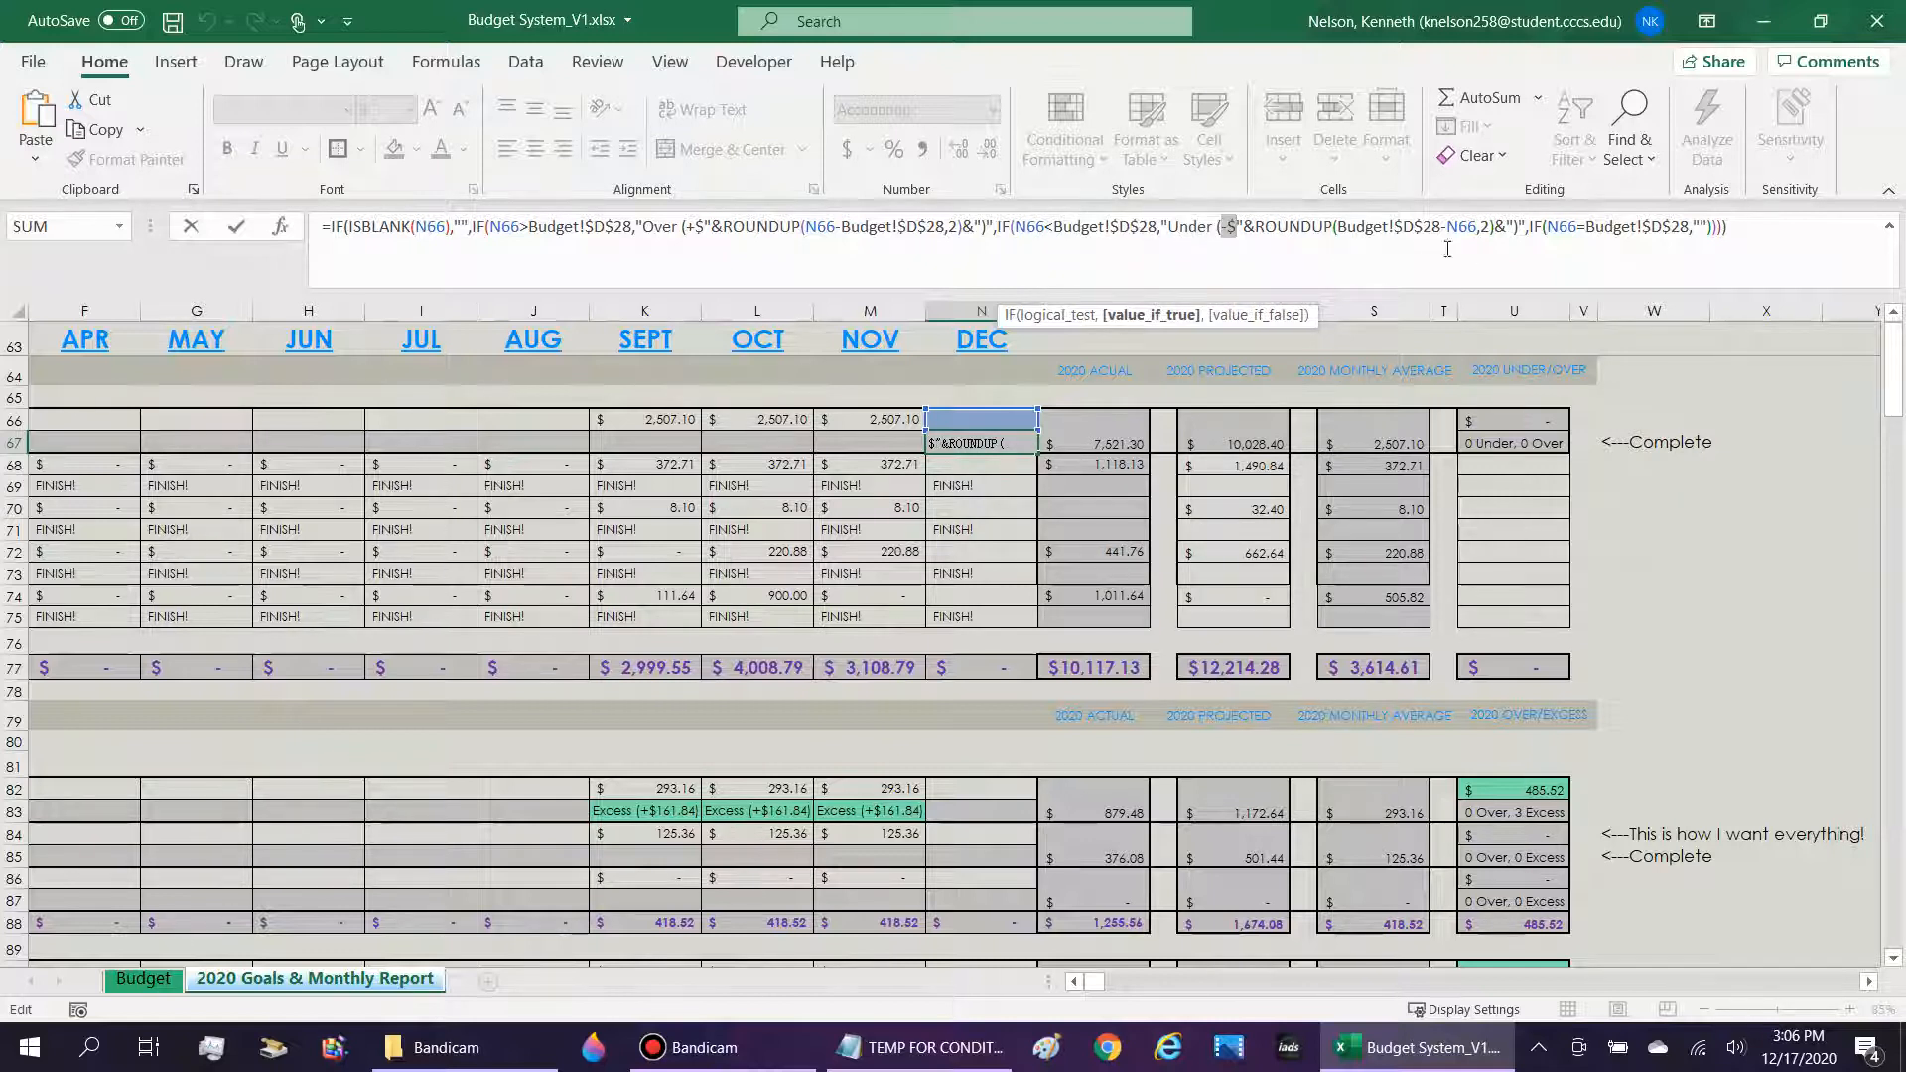
pyautogui.moveTo(1527, 226); pyautogui.dragTo(1442, 226)
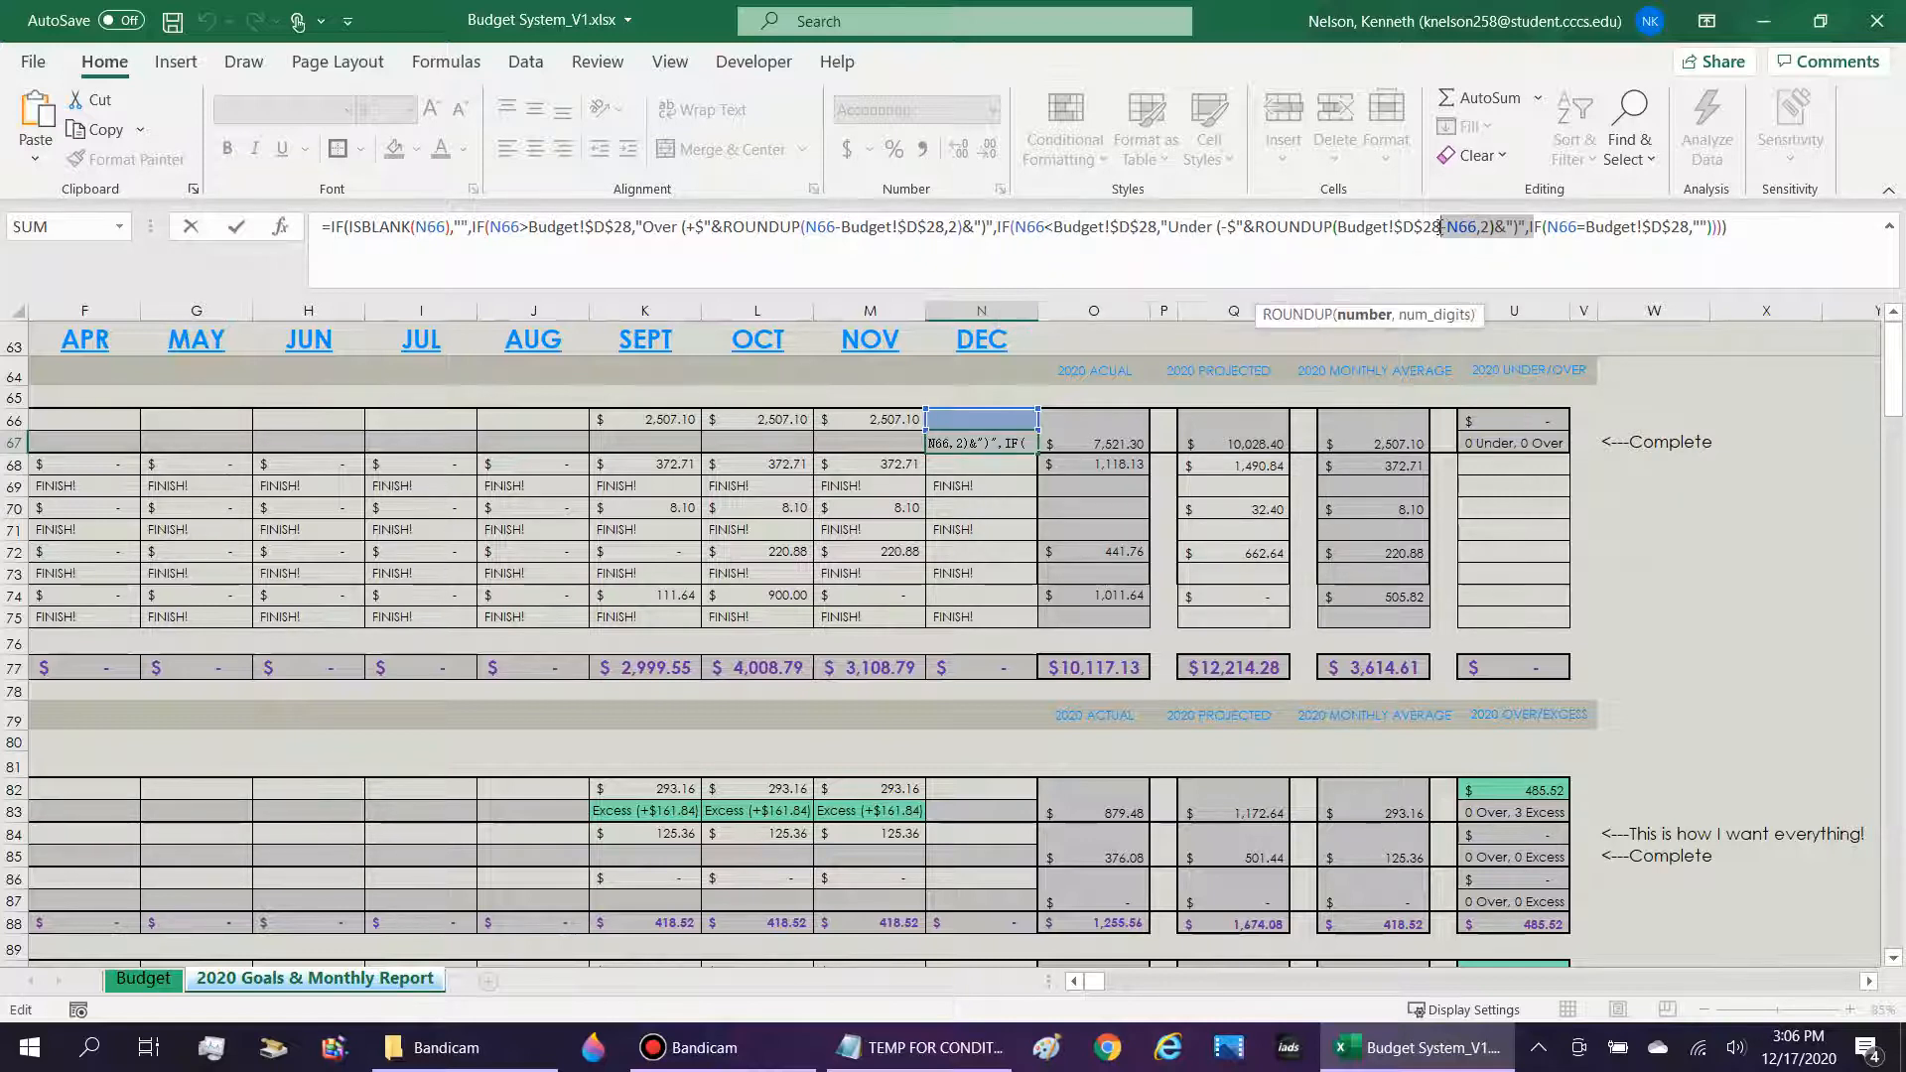
pyautogui.press('Escape')
# Enter 2222 as the December DFAS (Gross Pay) amount in N66 to test the income indicator.
pyautogui.click(873, 417)
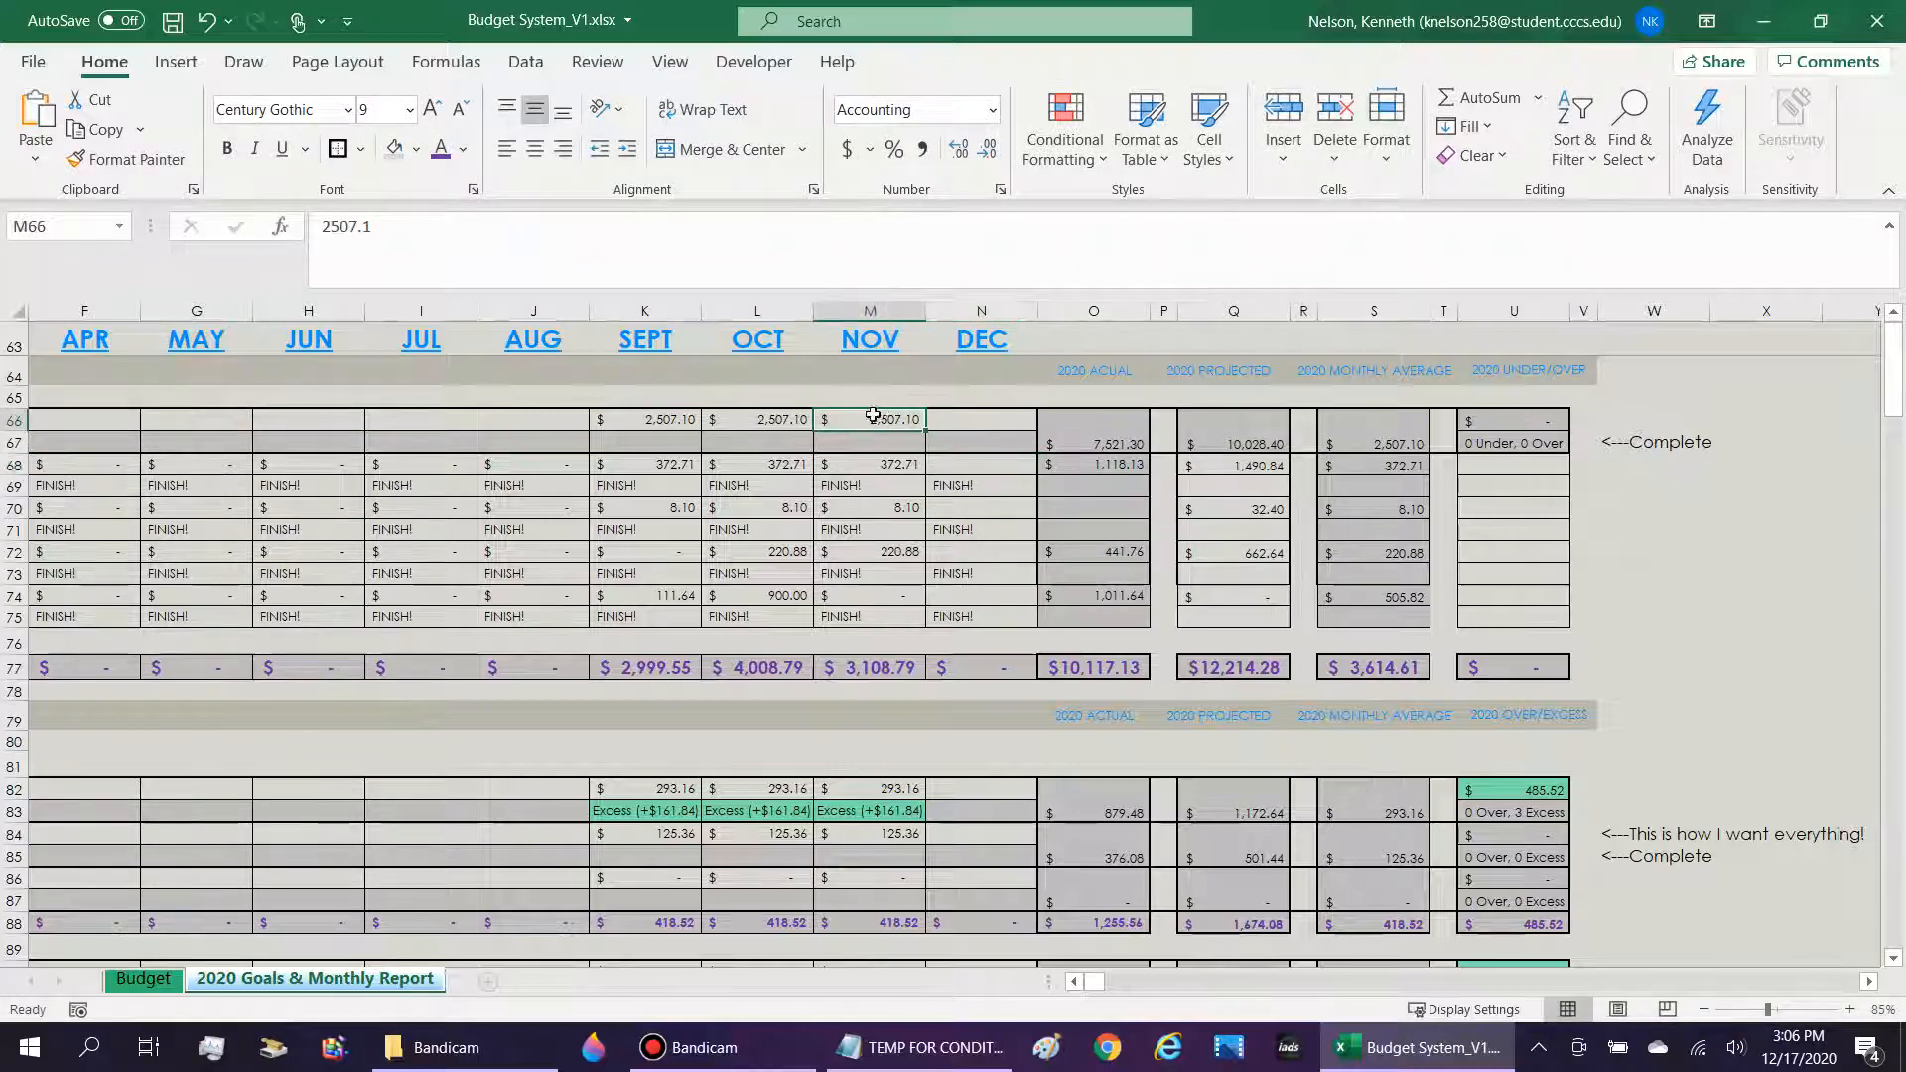
pyautogui.press('Right')
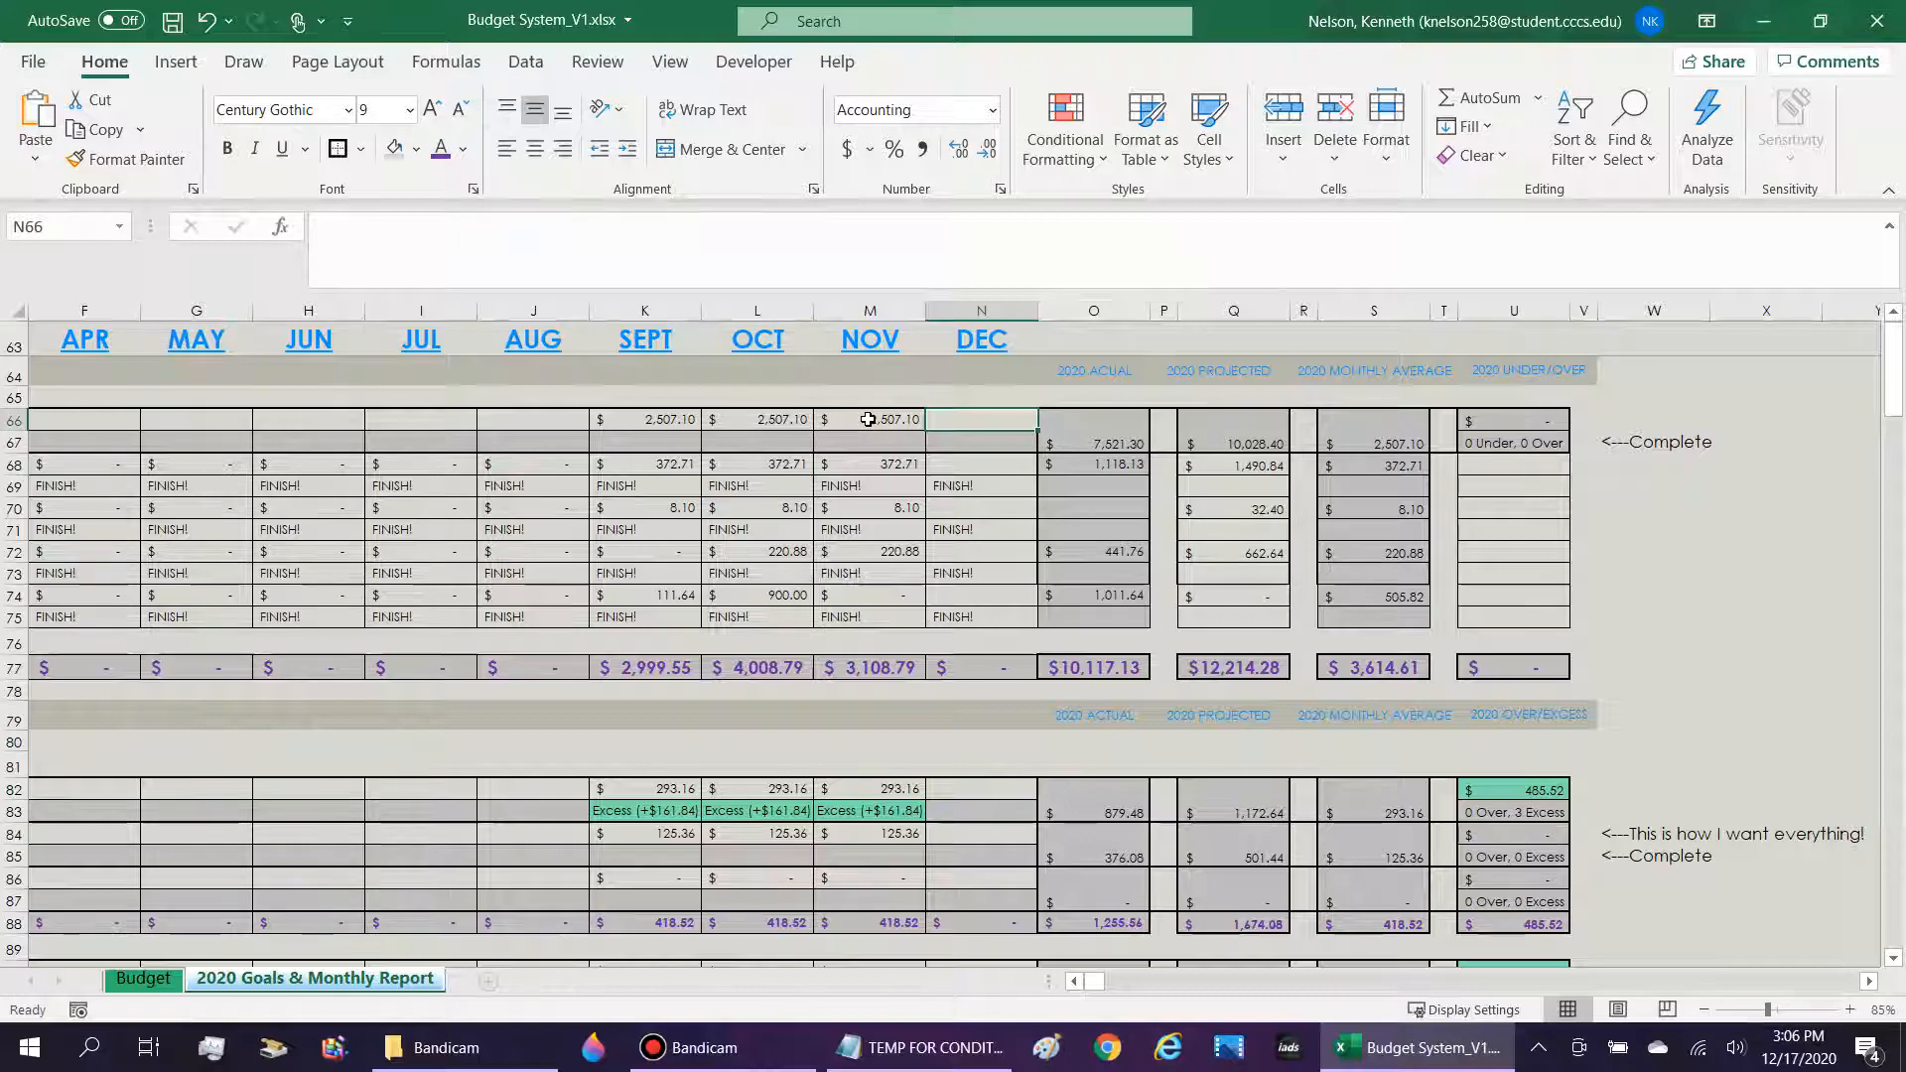
pyautogui.write('2222')
pyautogui.press('Return')
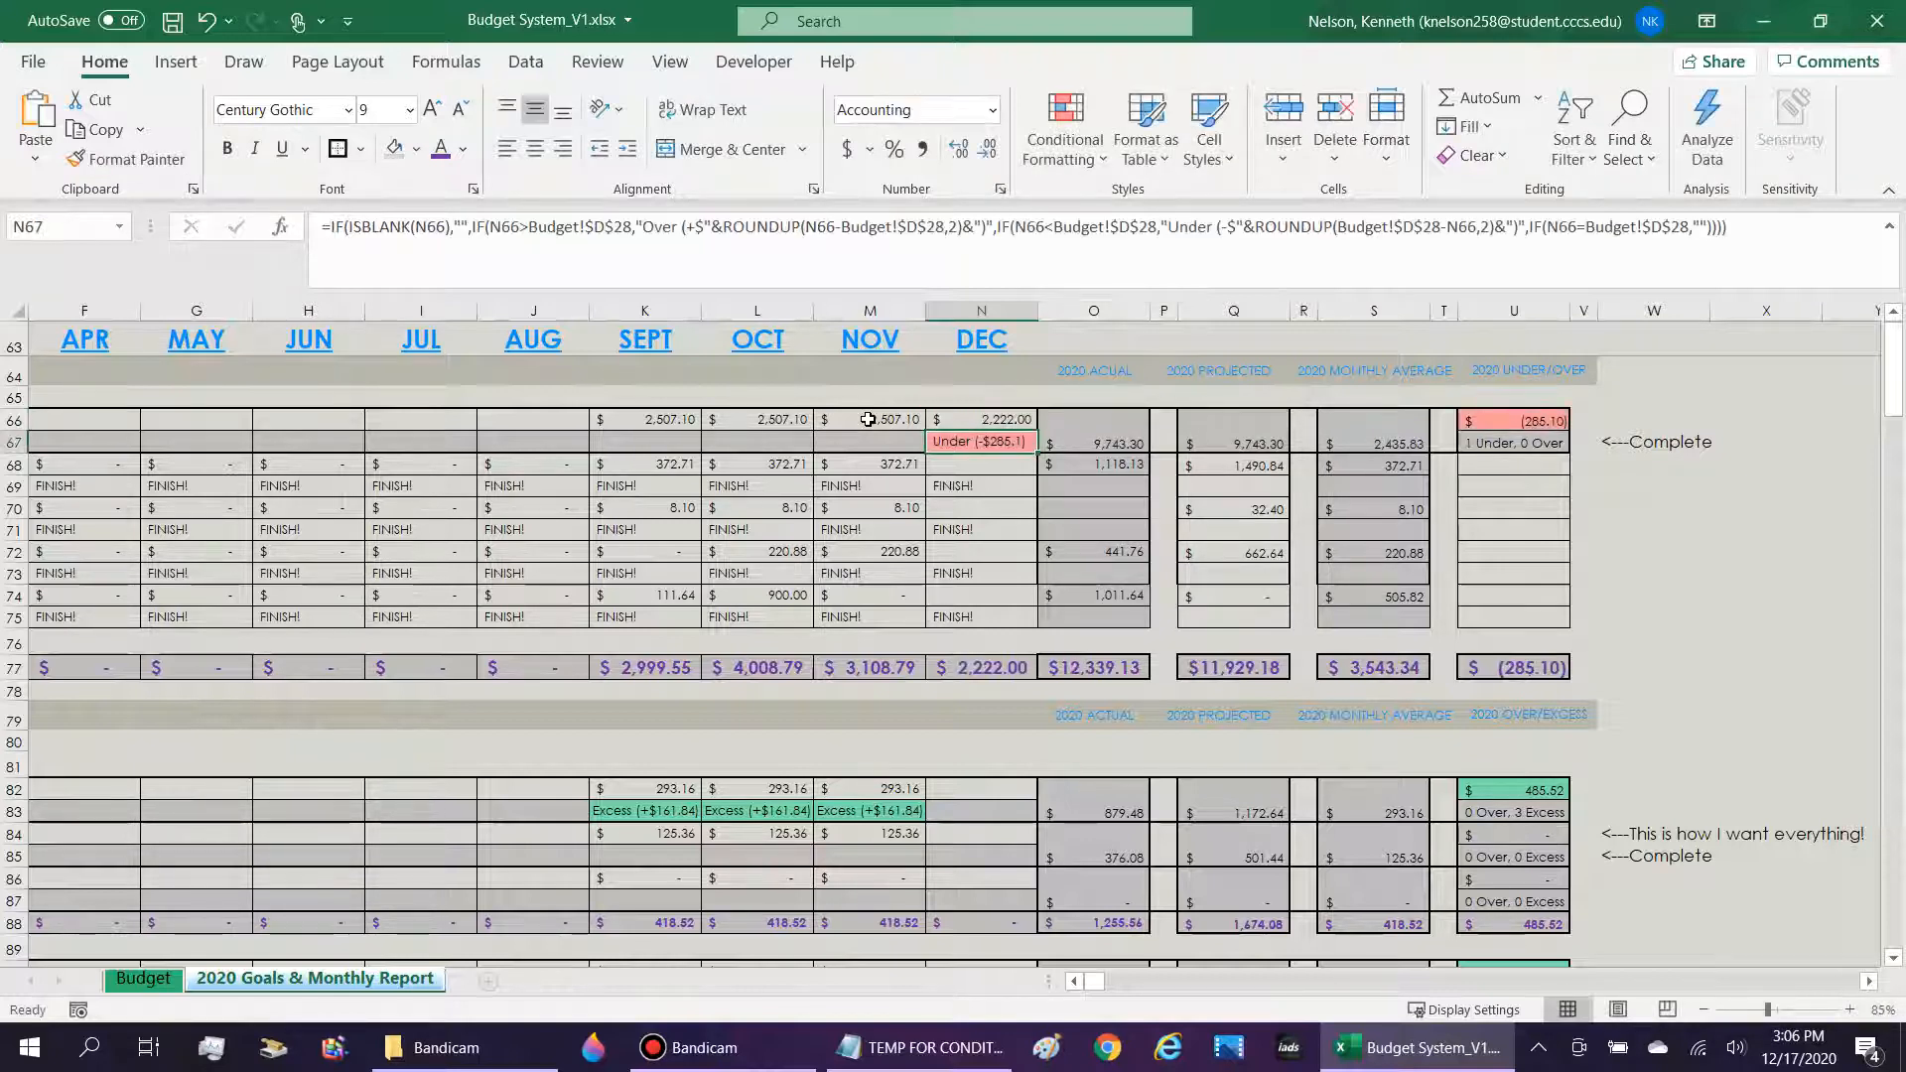
# Check the December DFAS (Gross Pay) amount and indicator in N66:N67 against the 2020 Under/Over result in U66.
pyautogui.press('Up')
pyautogui.click(980, 440)
pyautogui.click(1029, 428)
pyautogui.click(1503, 424)
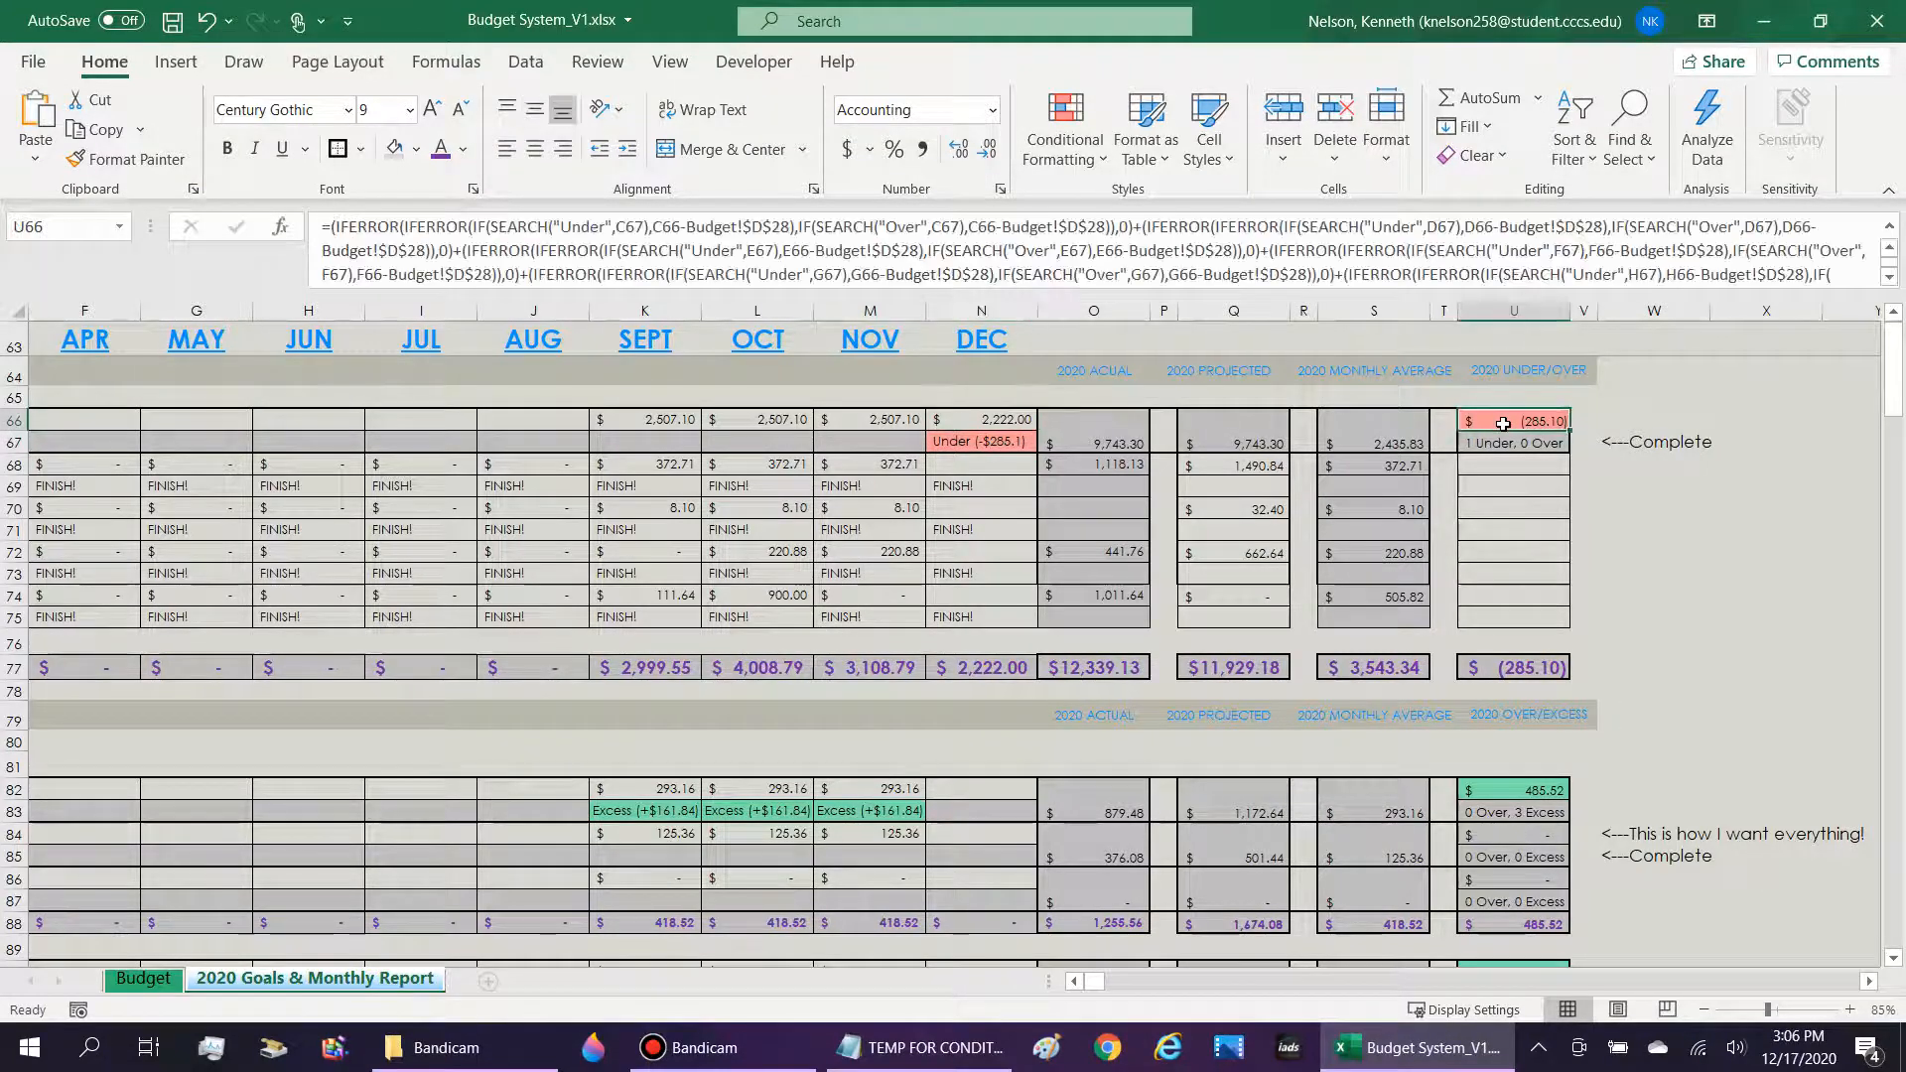
# Enter 2600 as the December DFAS (Gross Pay) amount in N66 to test an above-budget income.
pyautogui.press('Left')
pyautogui.press('Left')
pyautogui.press('Left')
pyautogui.press('Left')
pyautogui.press('Left')
pyautogui.press('Left')
pyautogui.press('Left')
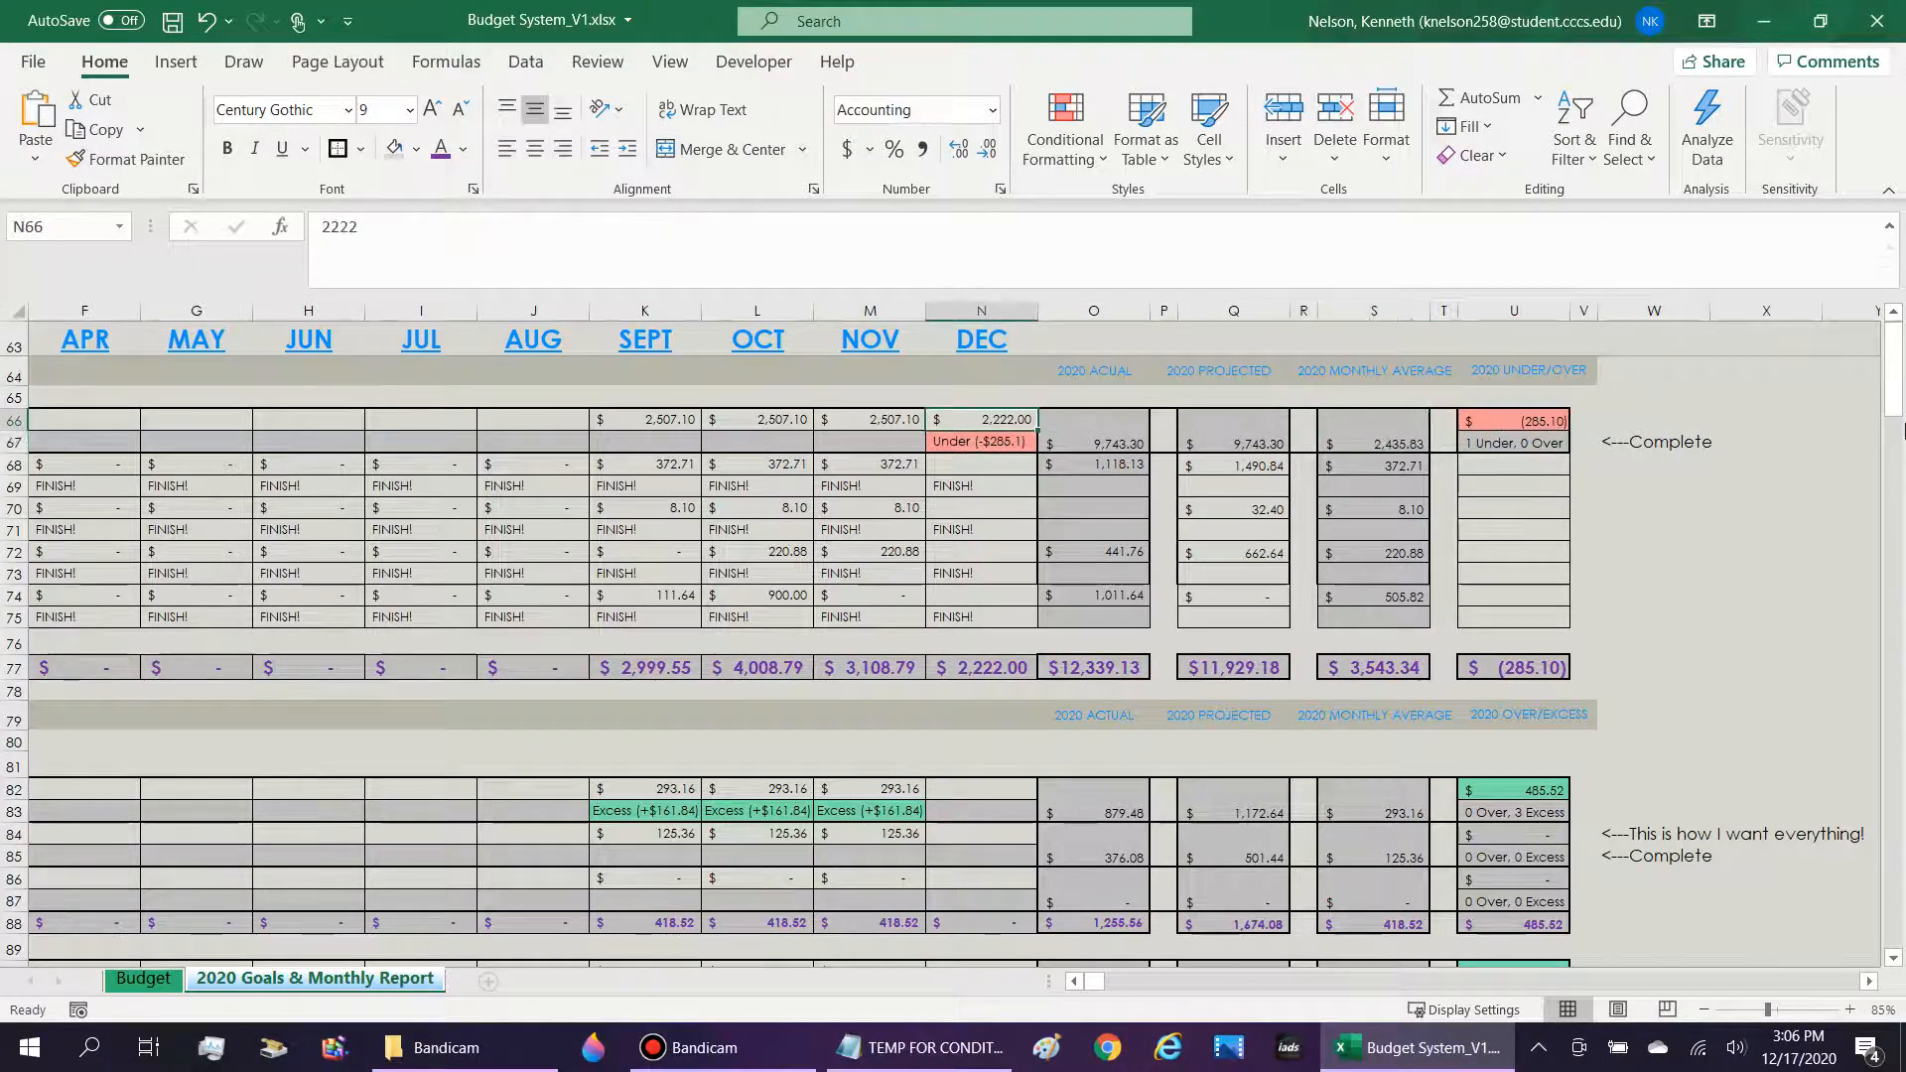
pyautogui.write('2600')
pyautogui.press('Return')
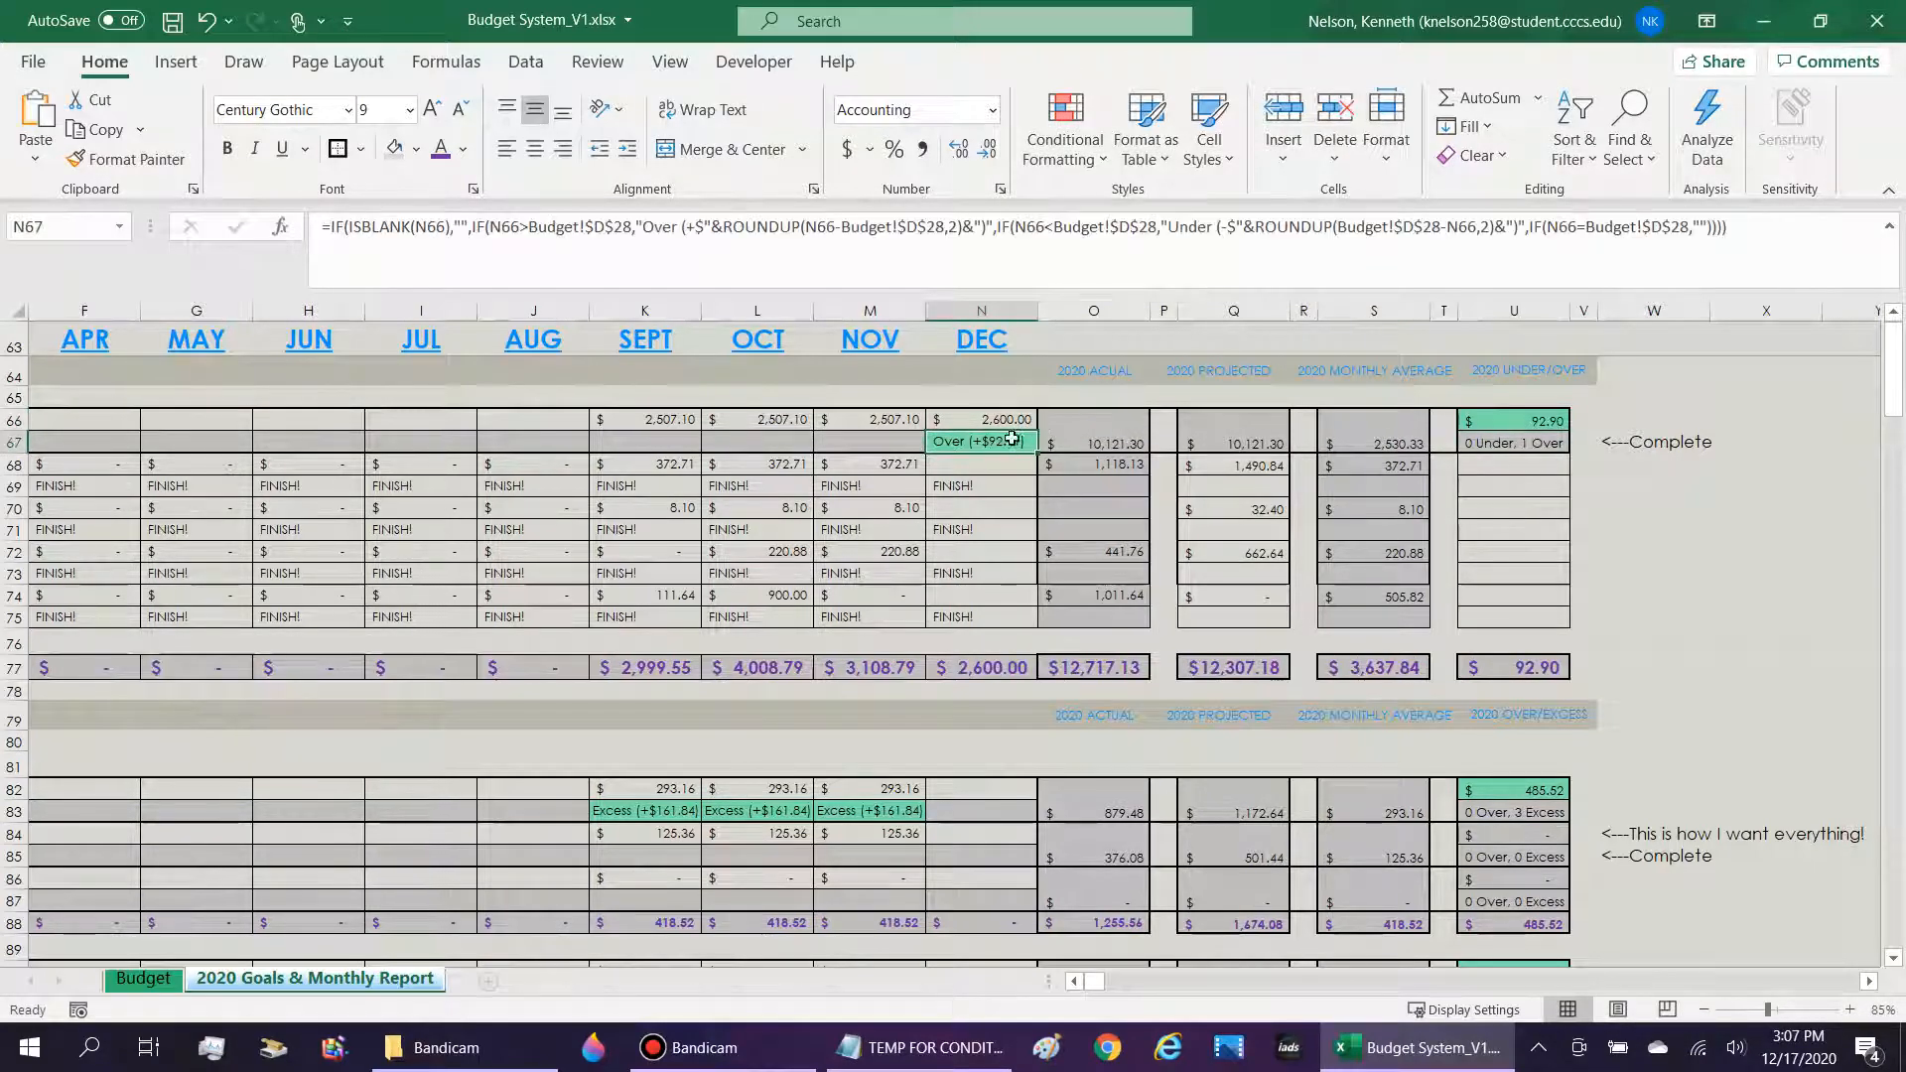
# Clear the December DFAS (Gross Pay) amount from N66 and check the 2020 Under/Over cells U66 and U67.
pyautogui.press('Up')
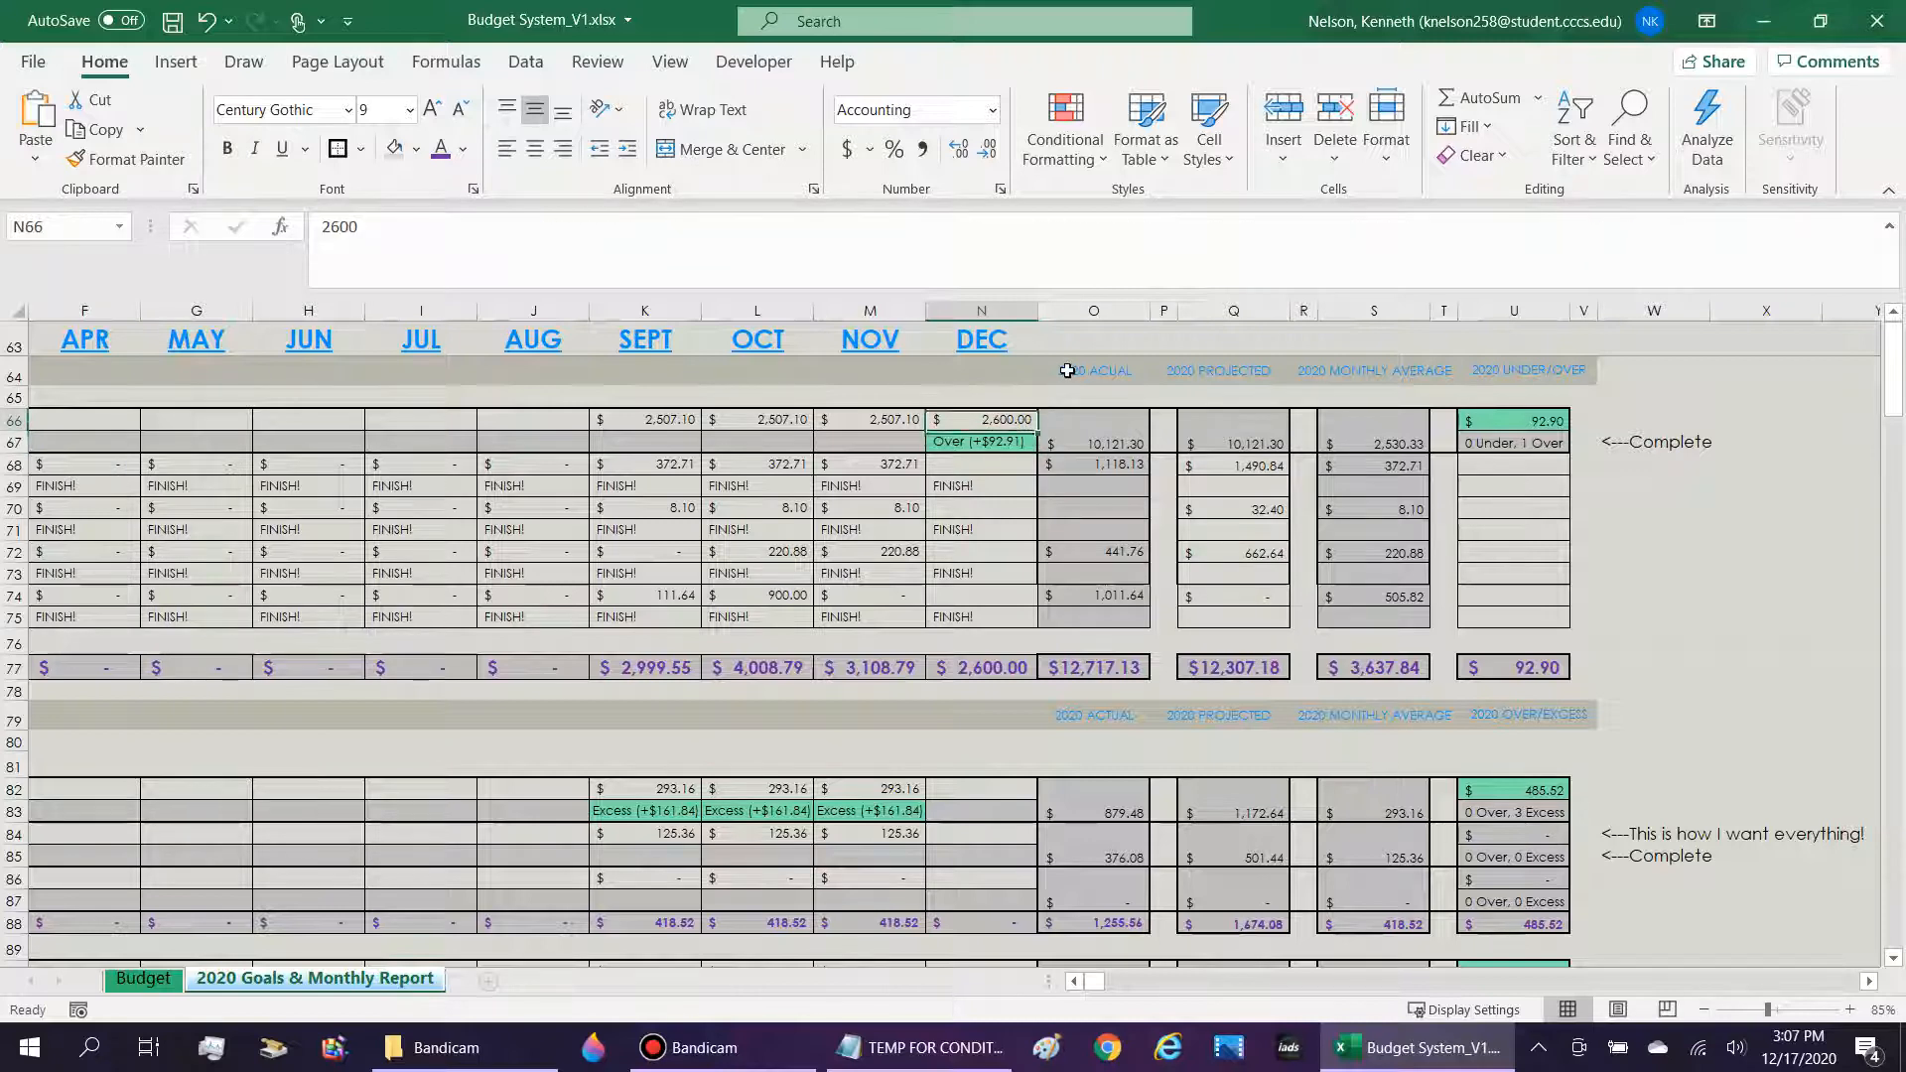
pyautogui.press('BackSpace')
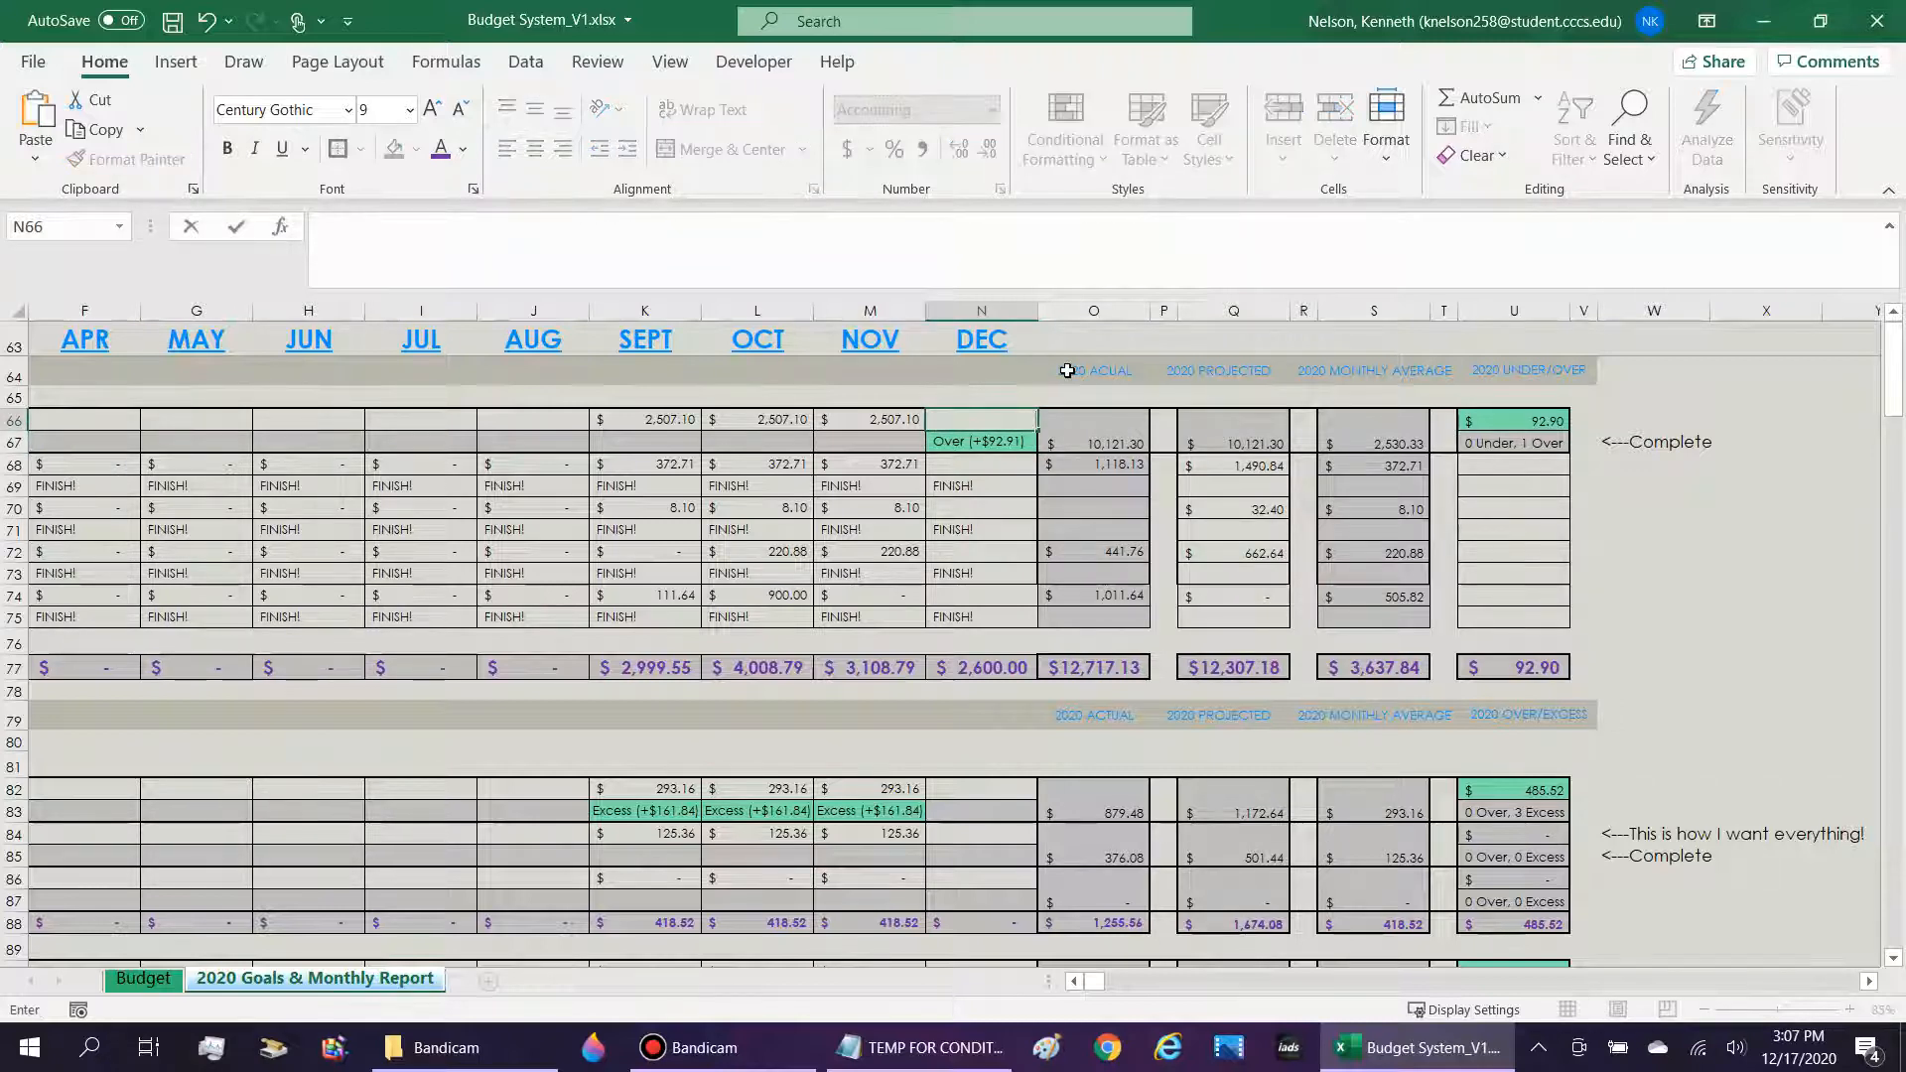
pyautogui.click(1539, 424)
pyautogui.click(1549, 443)
pyautogui.click(1553, 424)
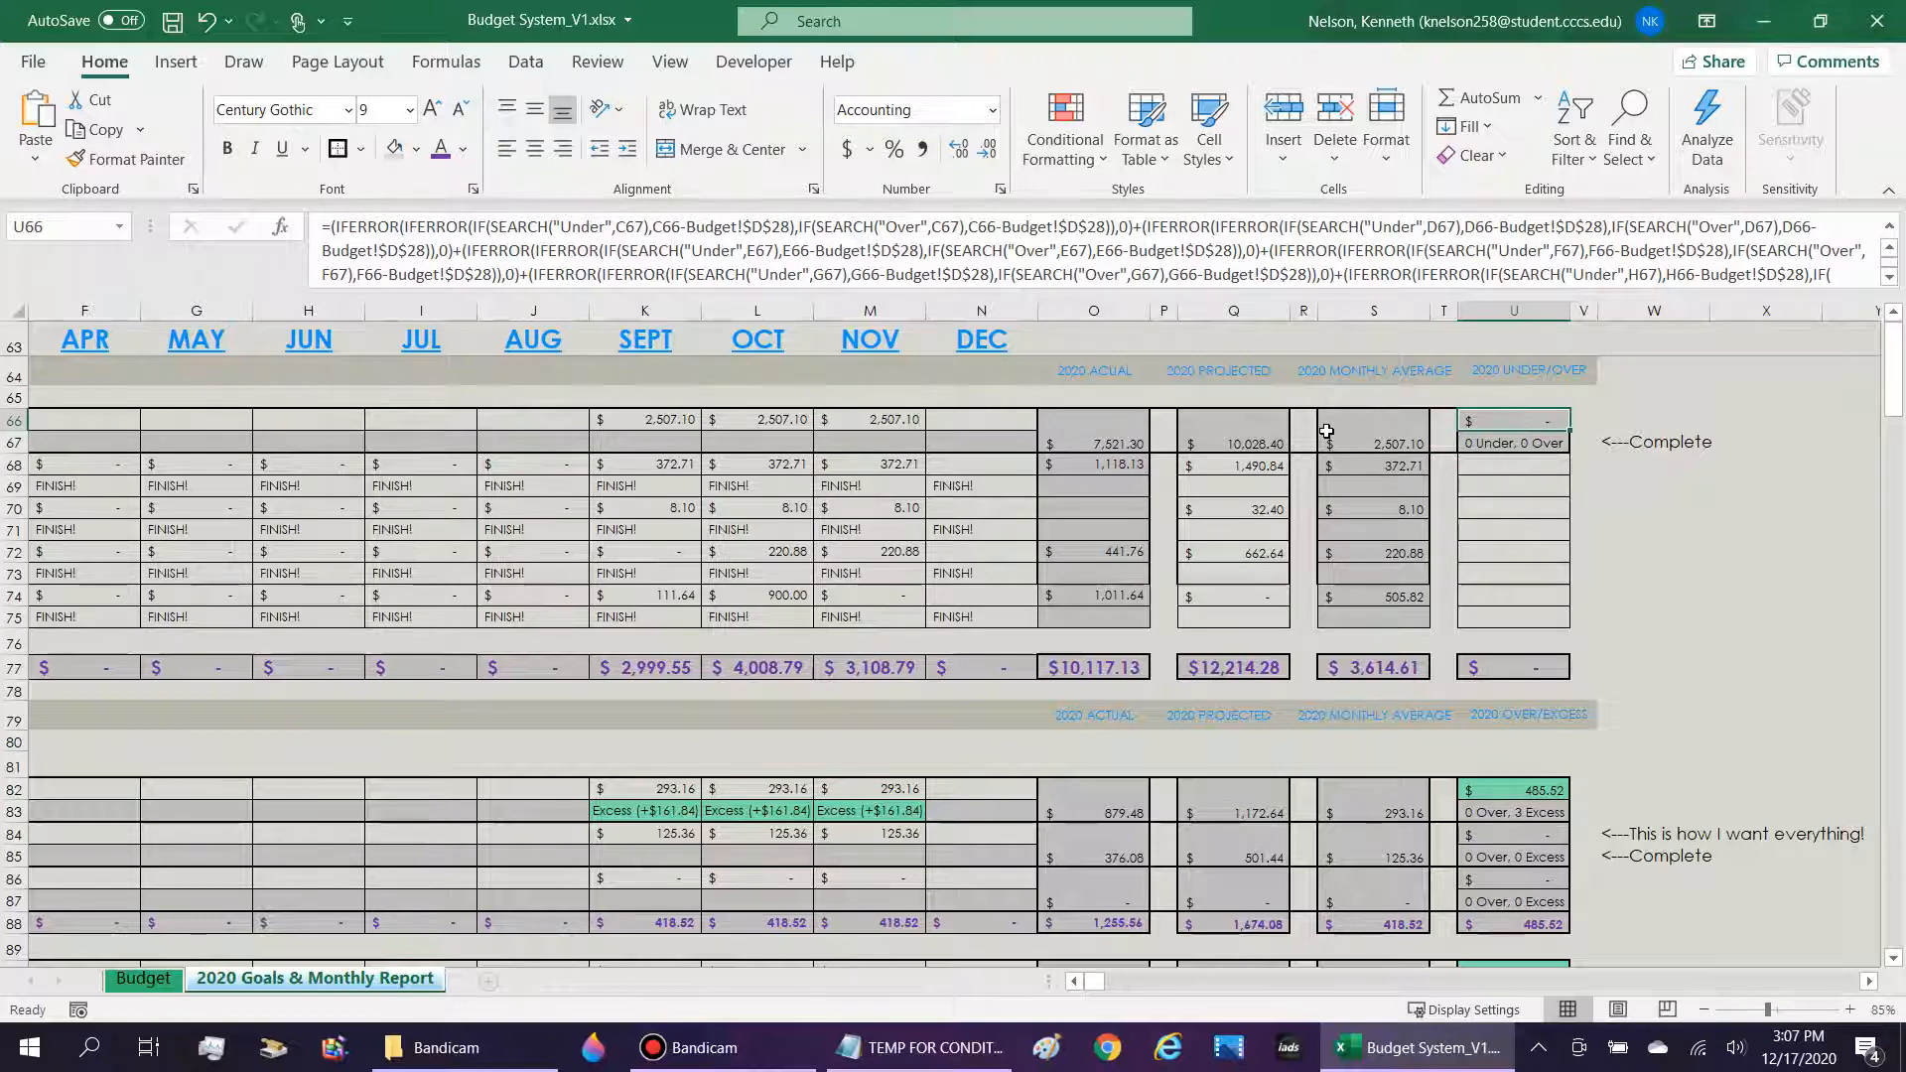
# Examine the "Under" part of the U66 formula, particularly the C66-Budget!$D$28 difference, without editing it.
pyautogui.click(648, 251)
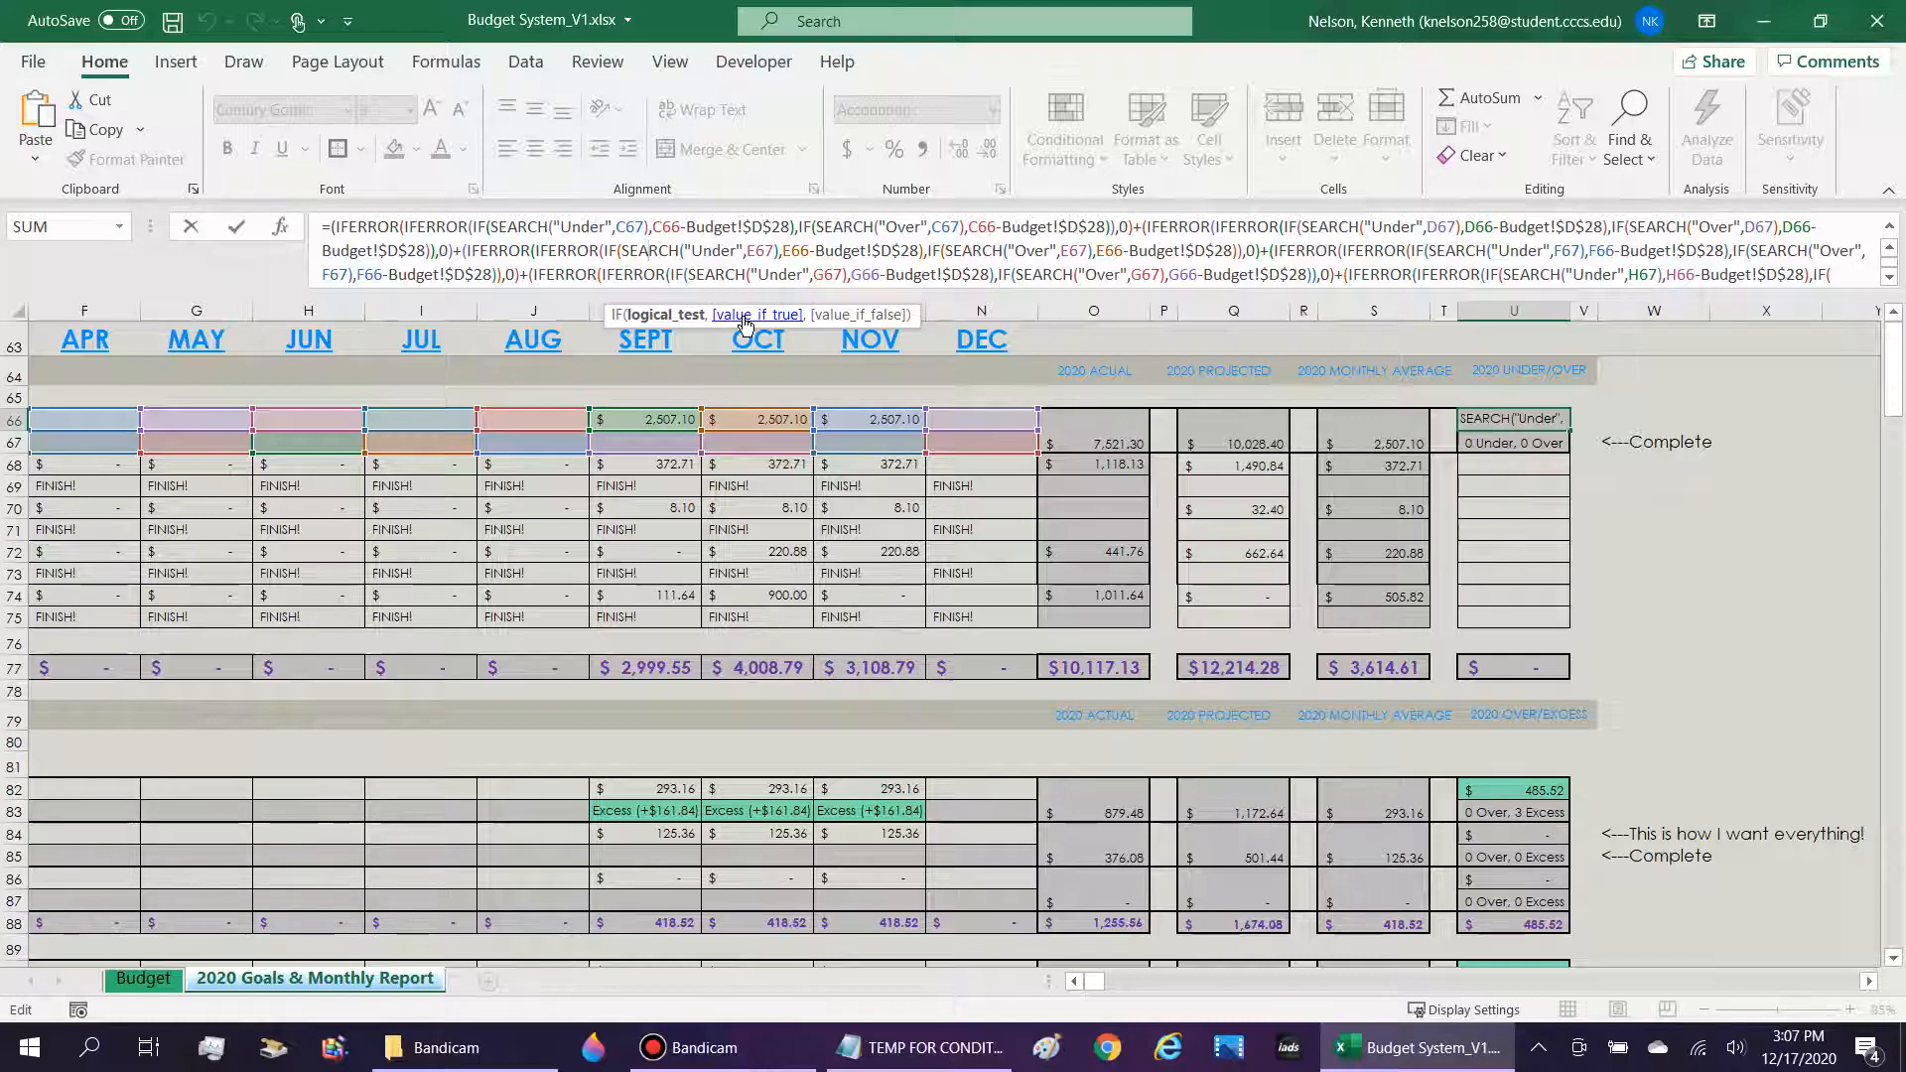
pyautogui.click(657, 227)
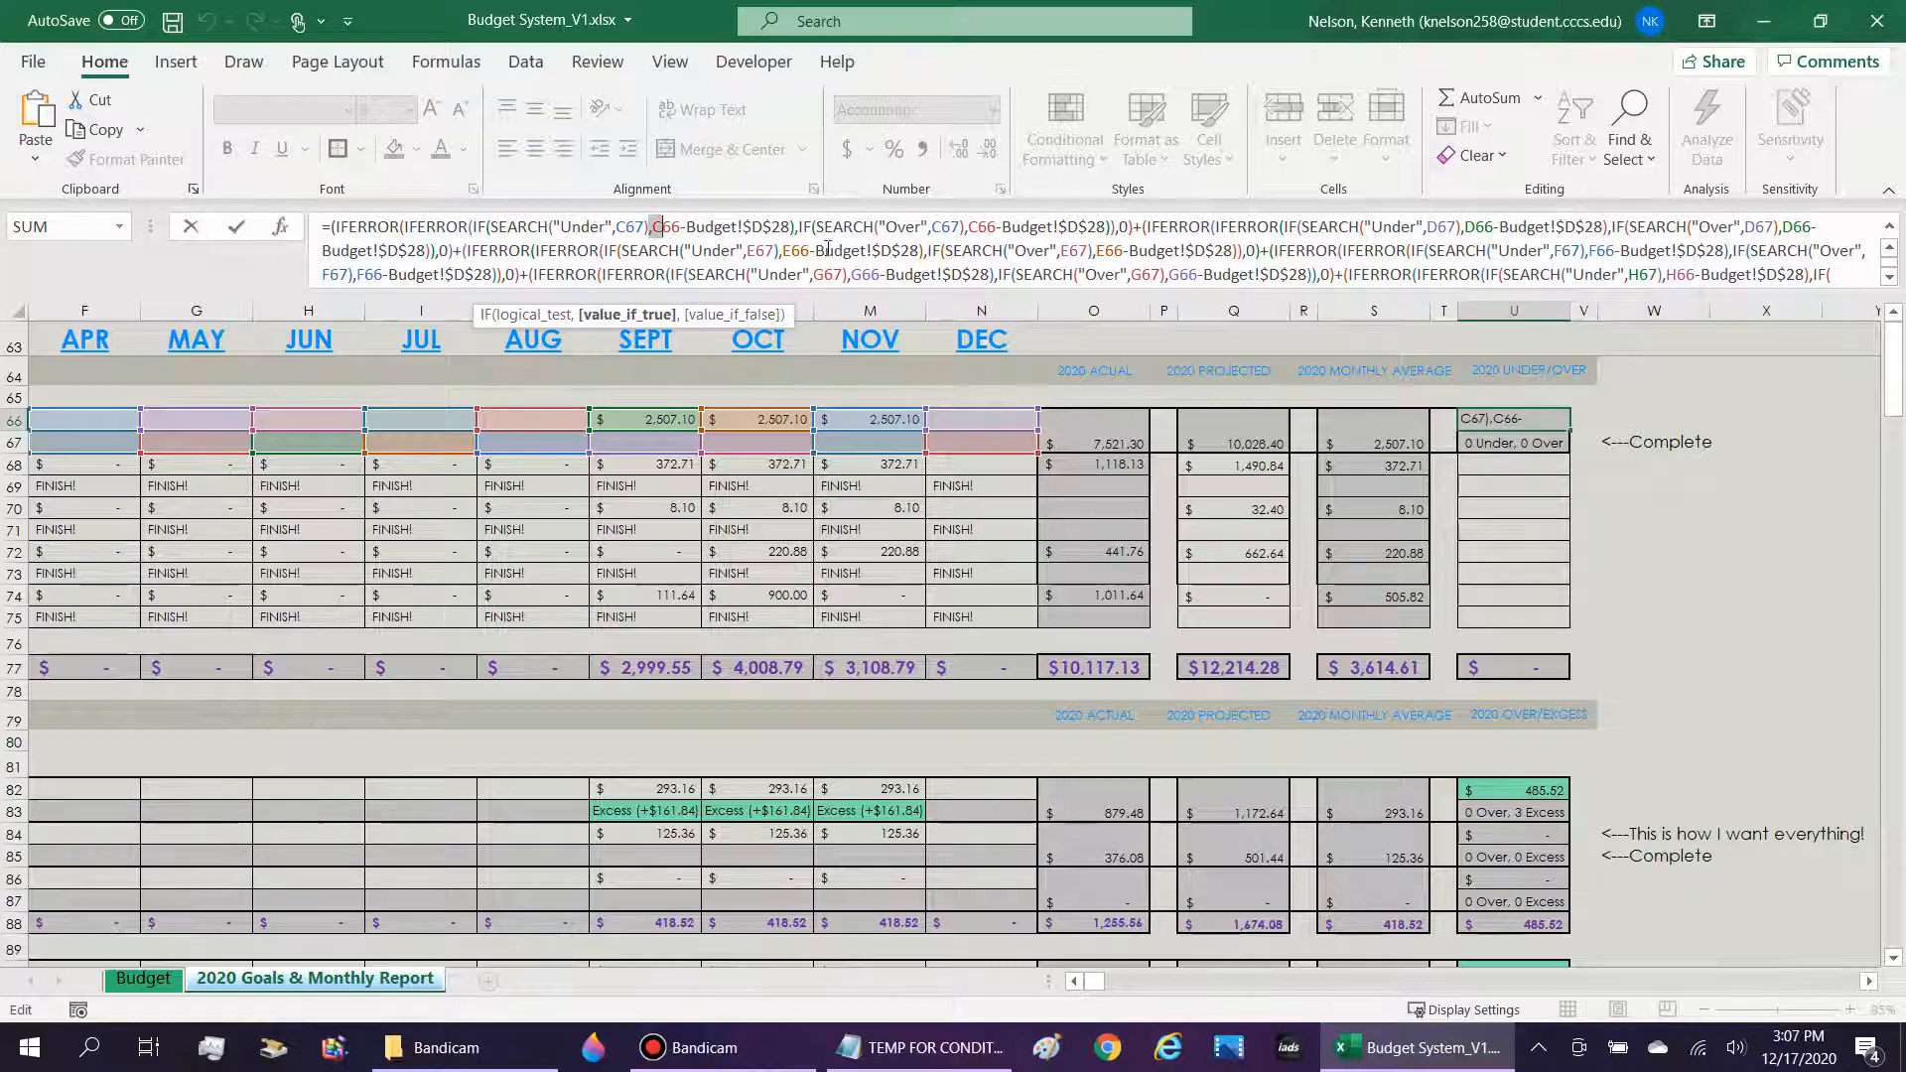
pyautogui.scroll(-3, 828, 248)
pyautogui.scroll(3, 824, 246)
pyautogui.moveTo(653, 227); pyautogui.dragTo(795, 226)
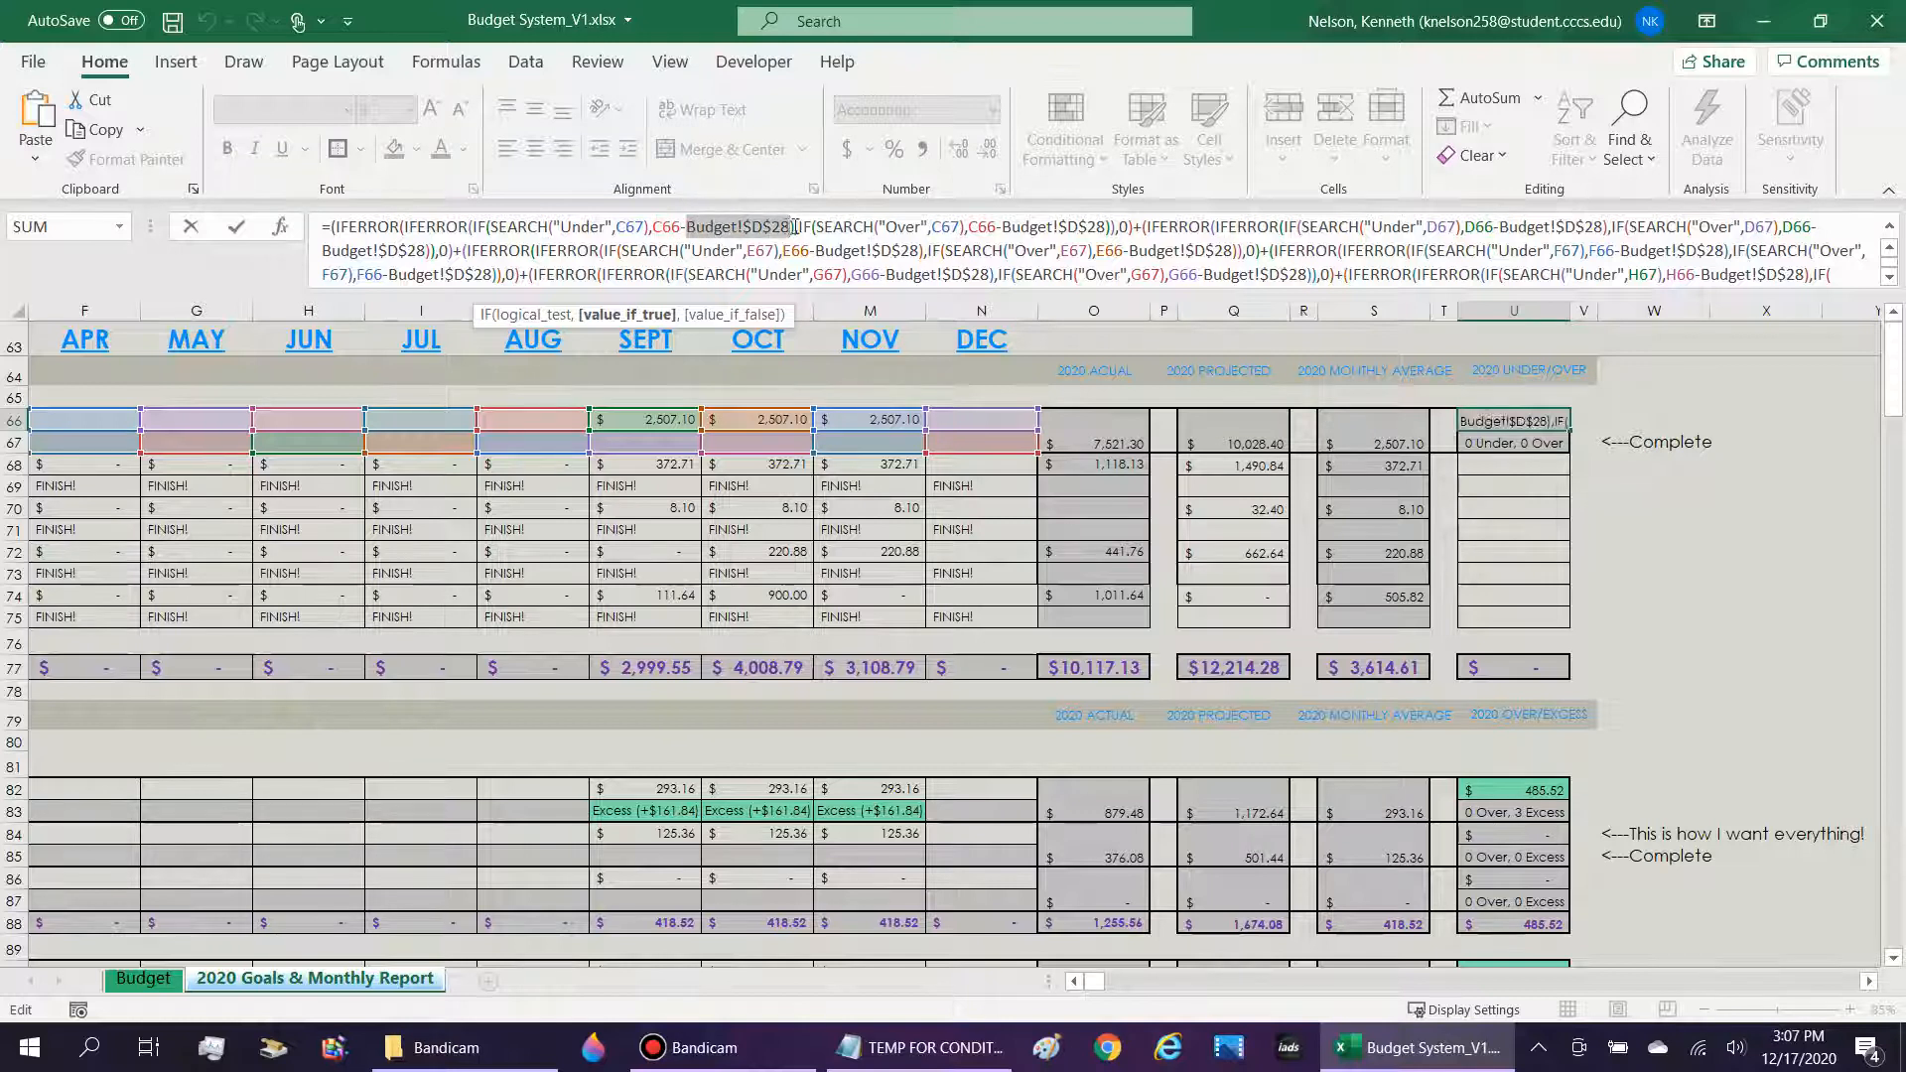
pyautogui.moveTo(654, 227); pyautogui.dragTo(685, 226)
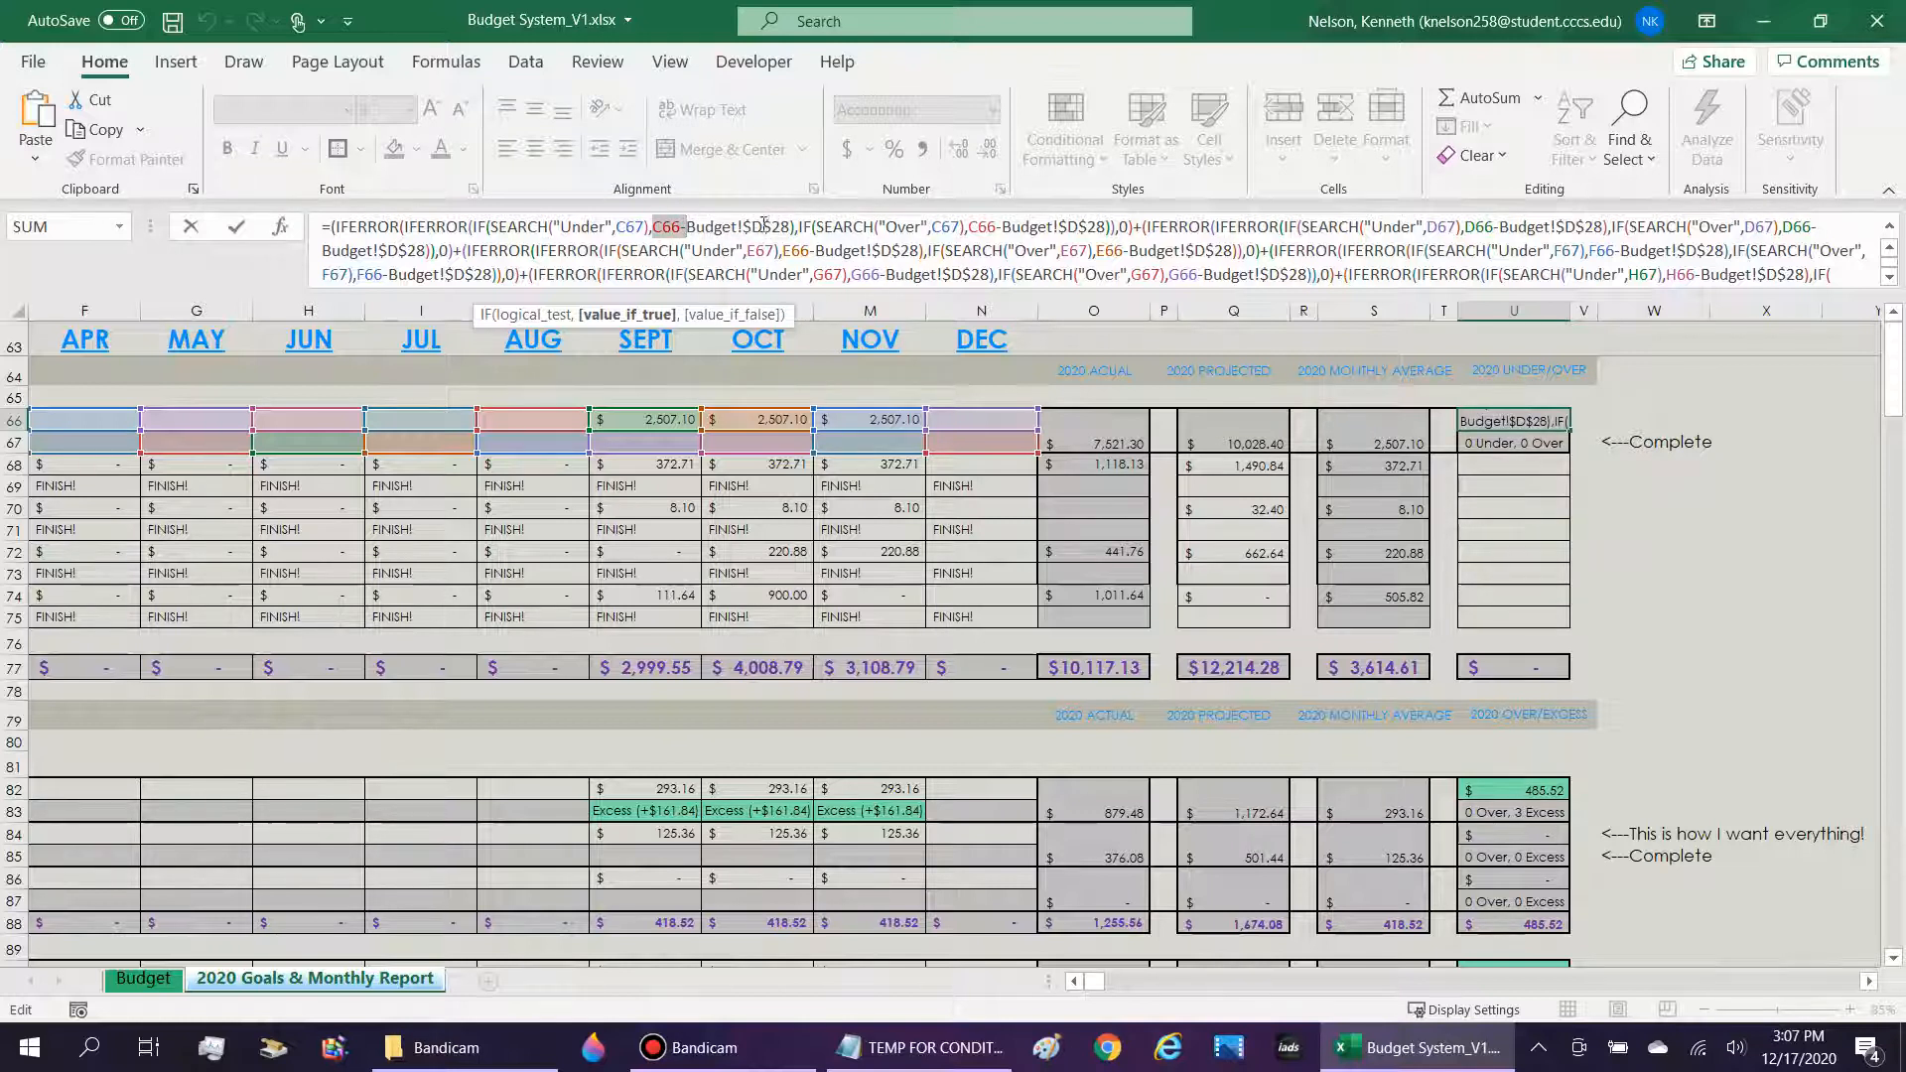
pyautogui.press('Return')
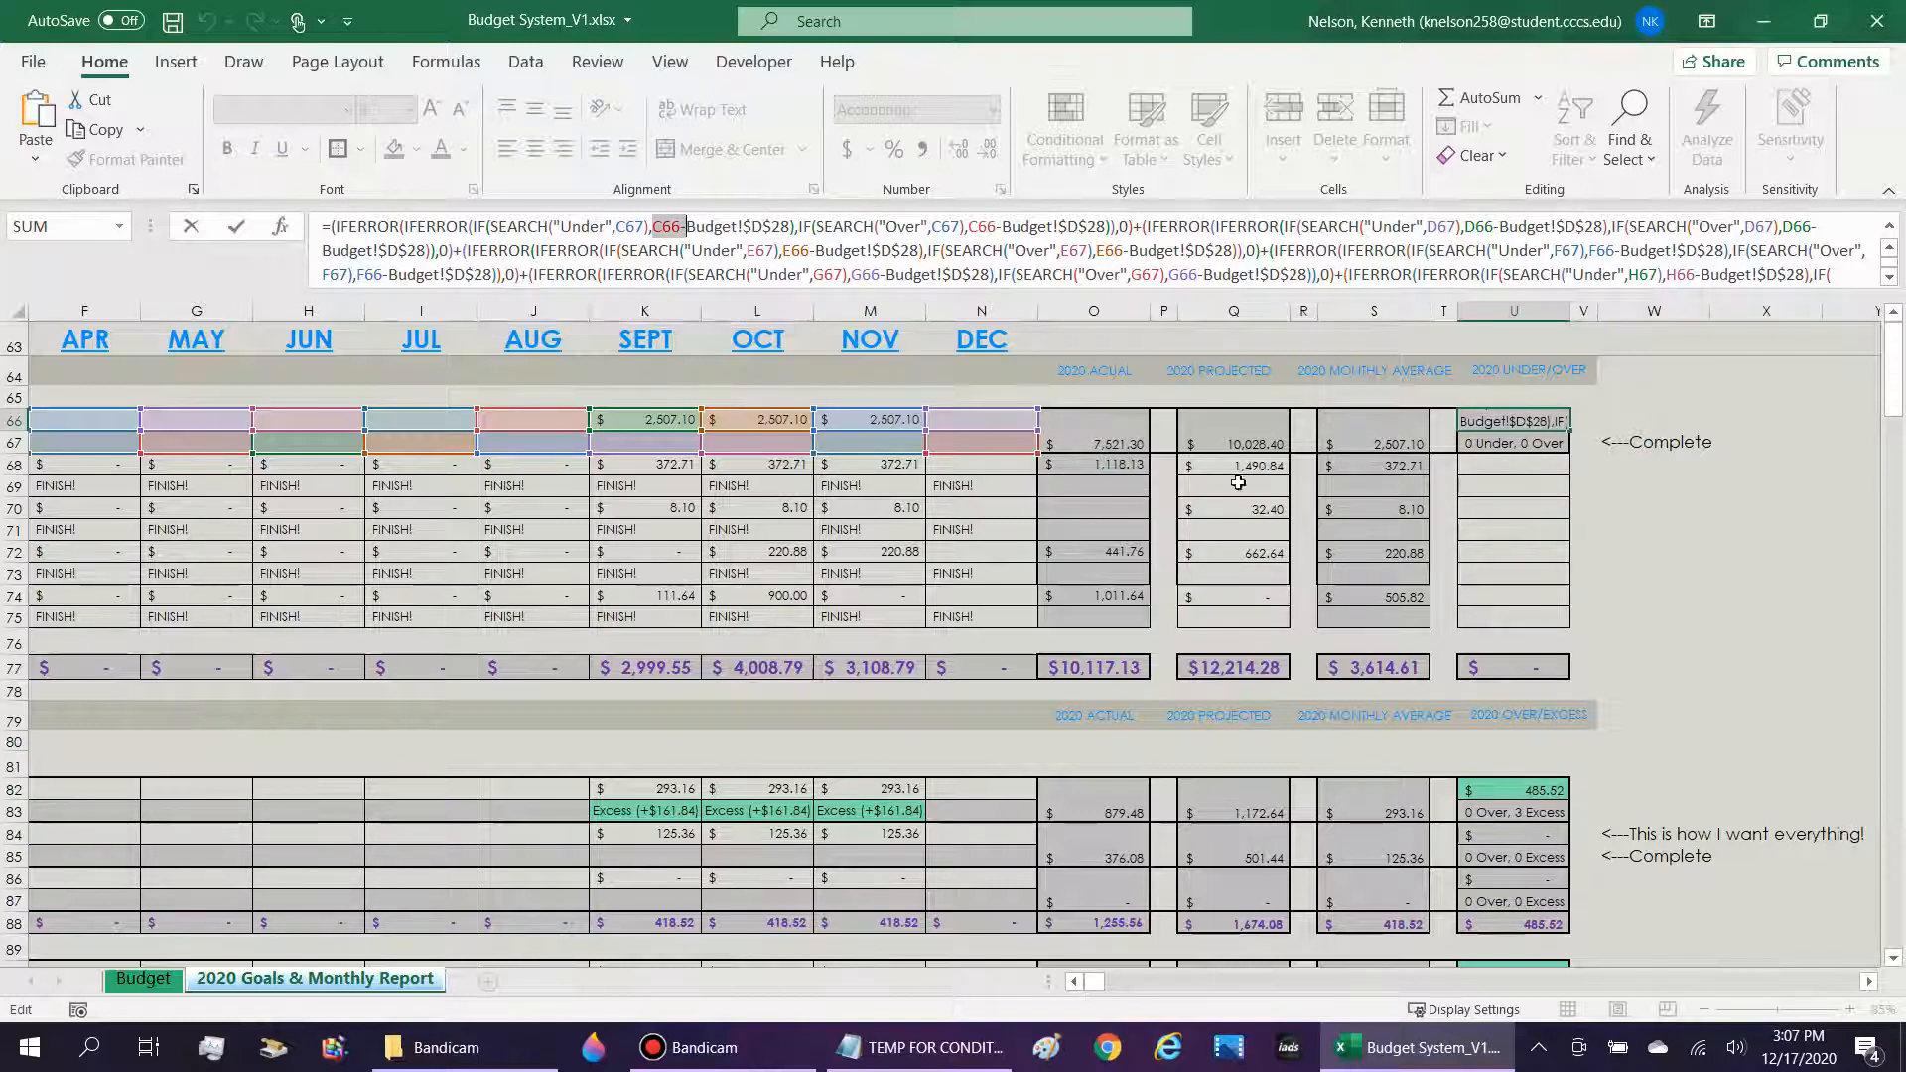
# Examine the order of the Budget!J29-C82 subtraction in the Taxes/Etc. 2020 Over/Excess formula in U82 for comparison.
pyautogui.click(1519, 794)
pyautogui.click(702, 227)
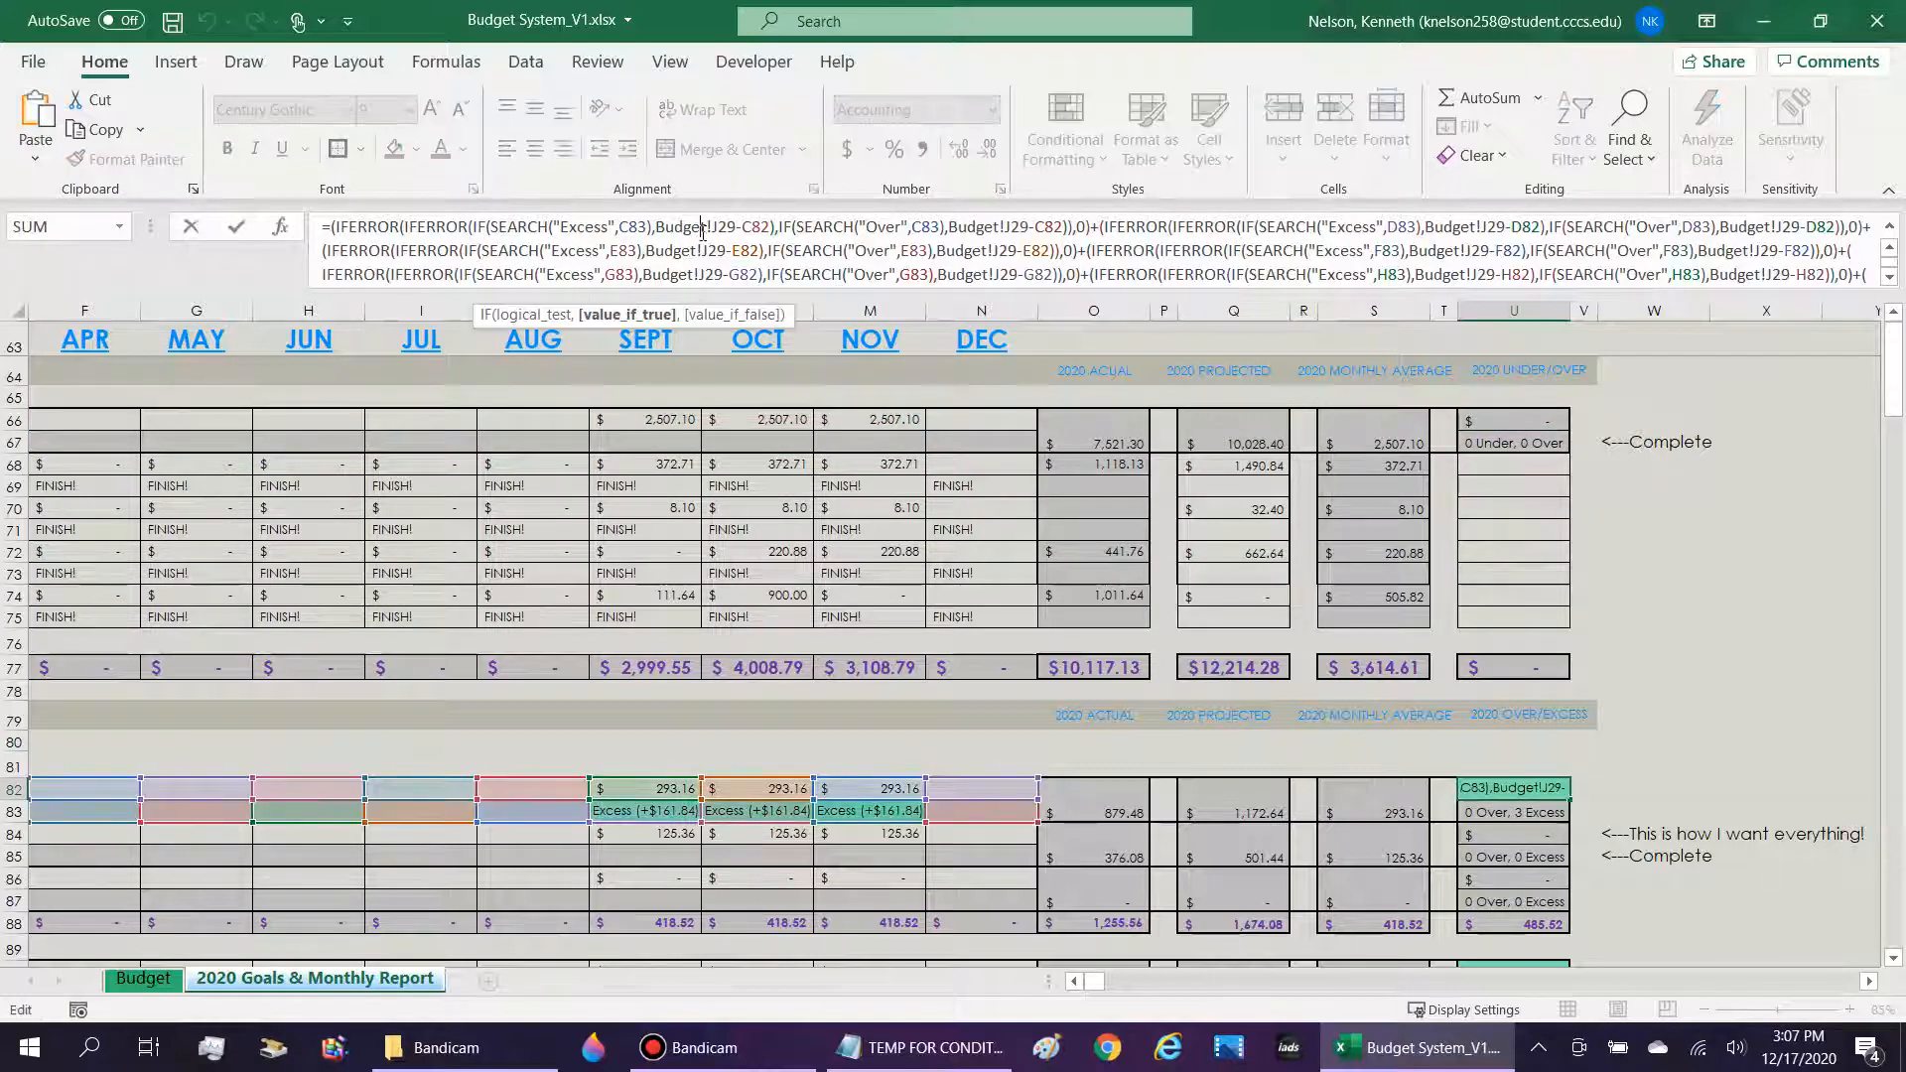
pyautogui.press('Return')
# Examine the "Under" and "Over" search conditions and subtractions in the income formula in U66, leaving them unedited.
pyautogui.click(1524, 422)
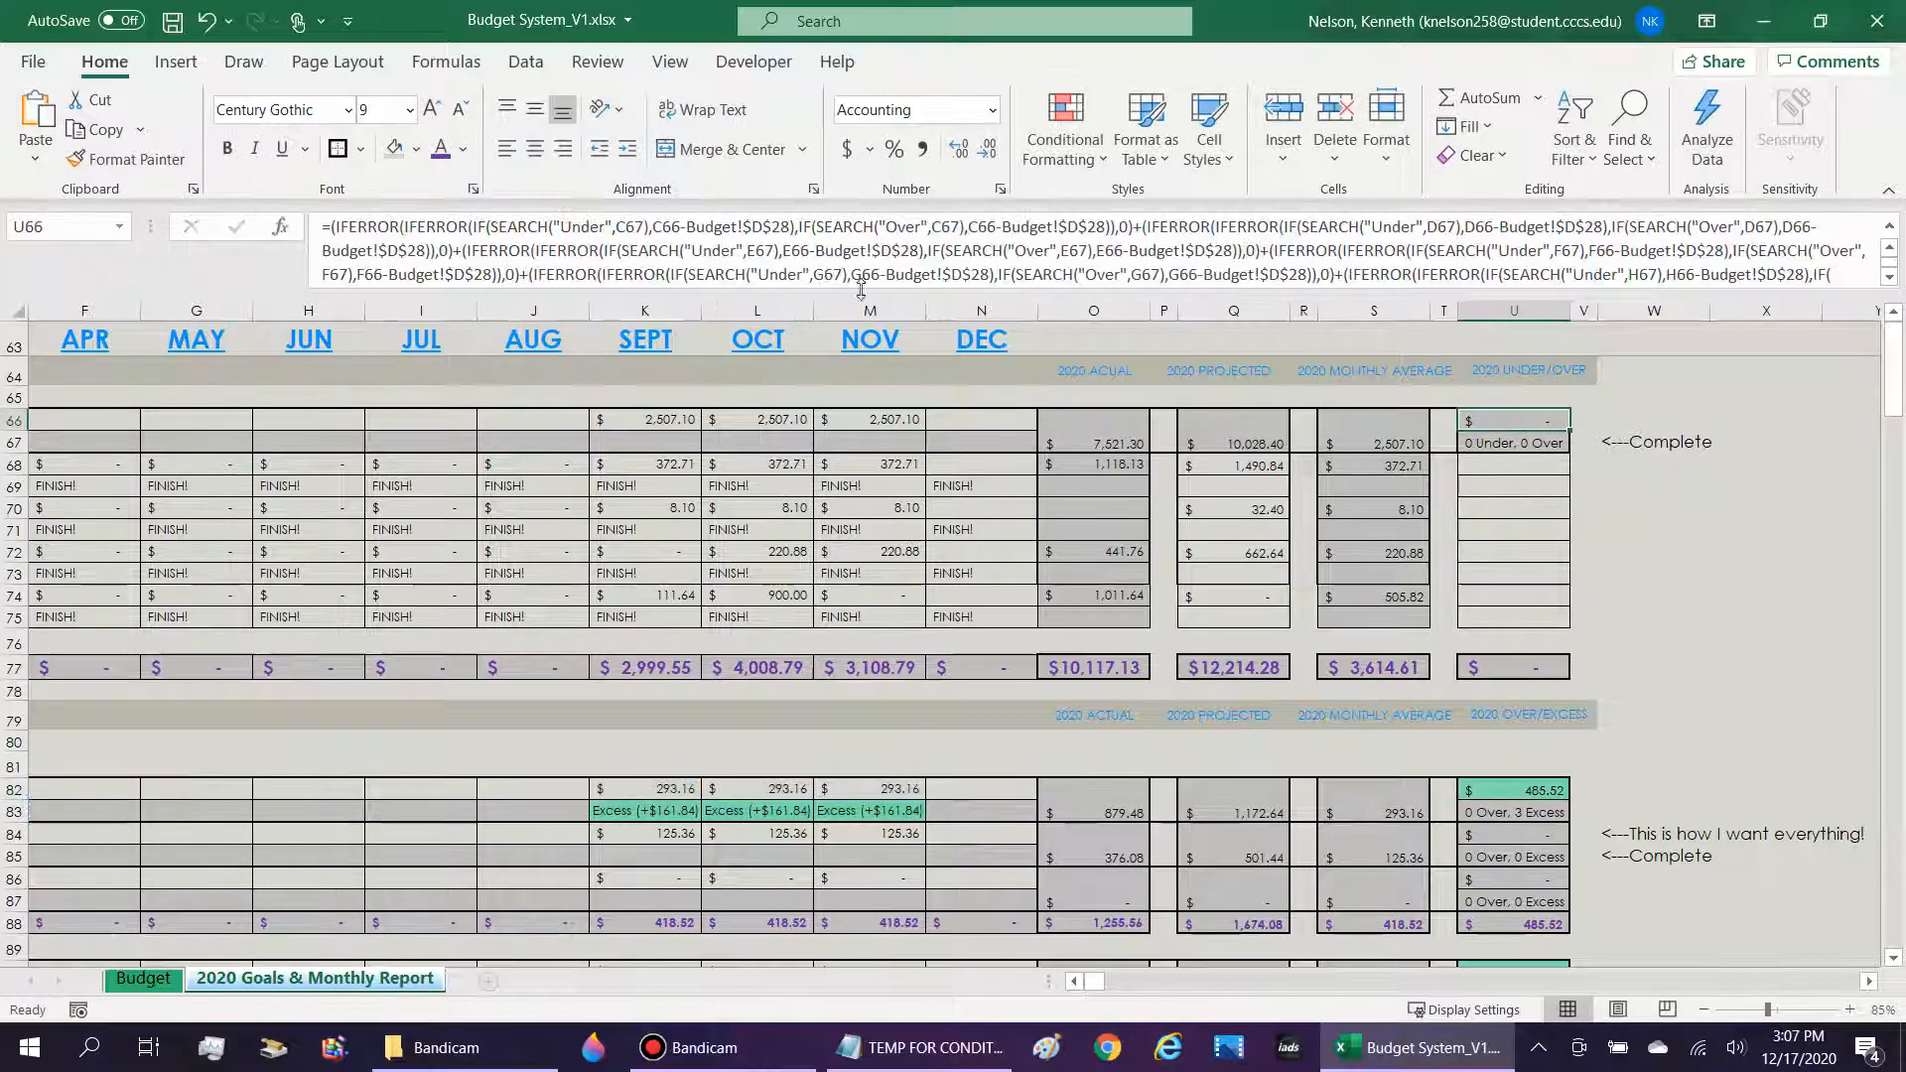
pyautogui.click(694, 226)
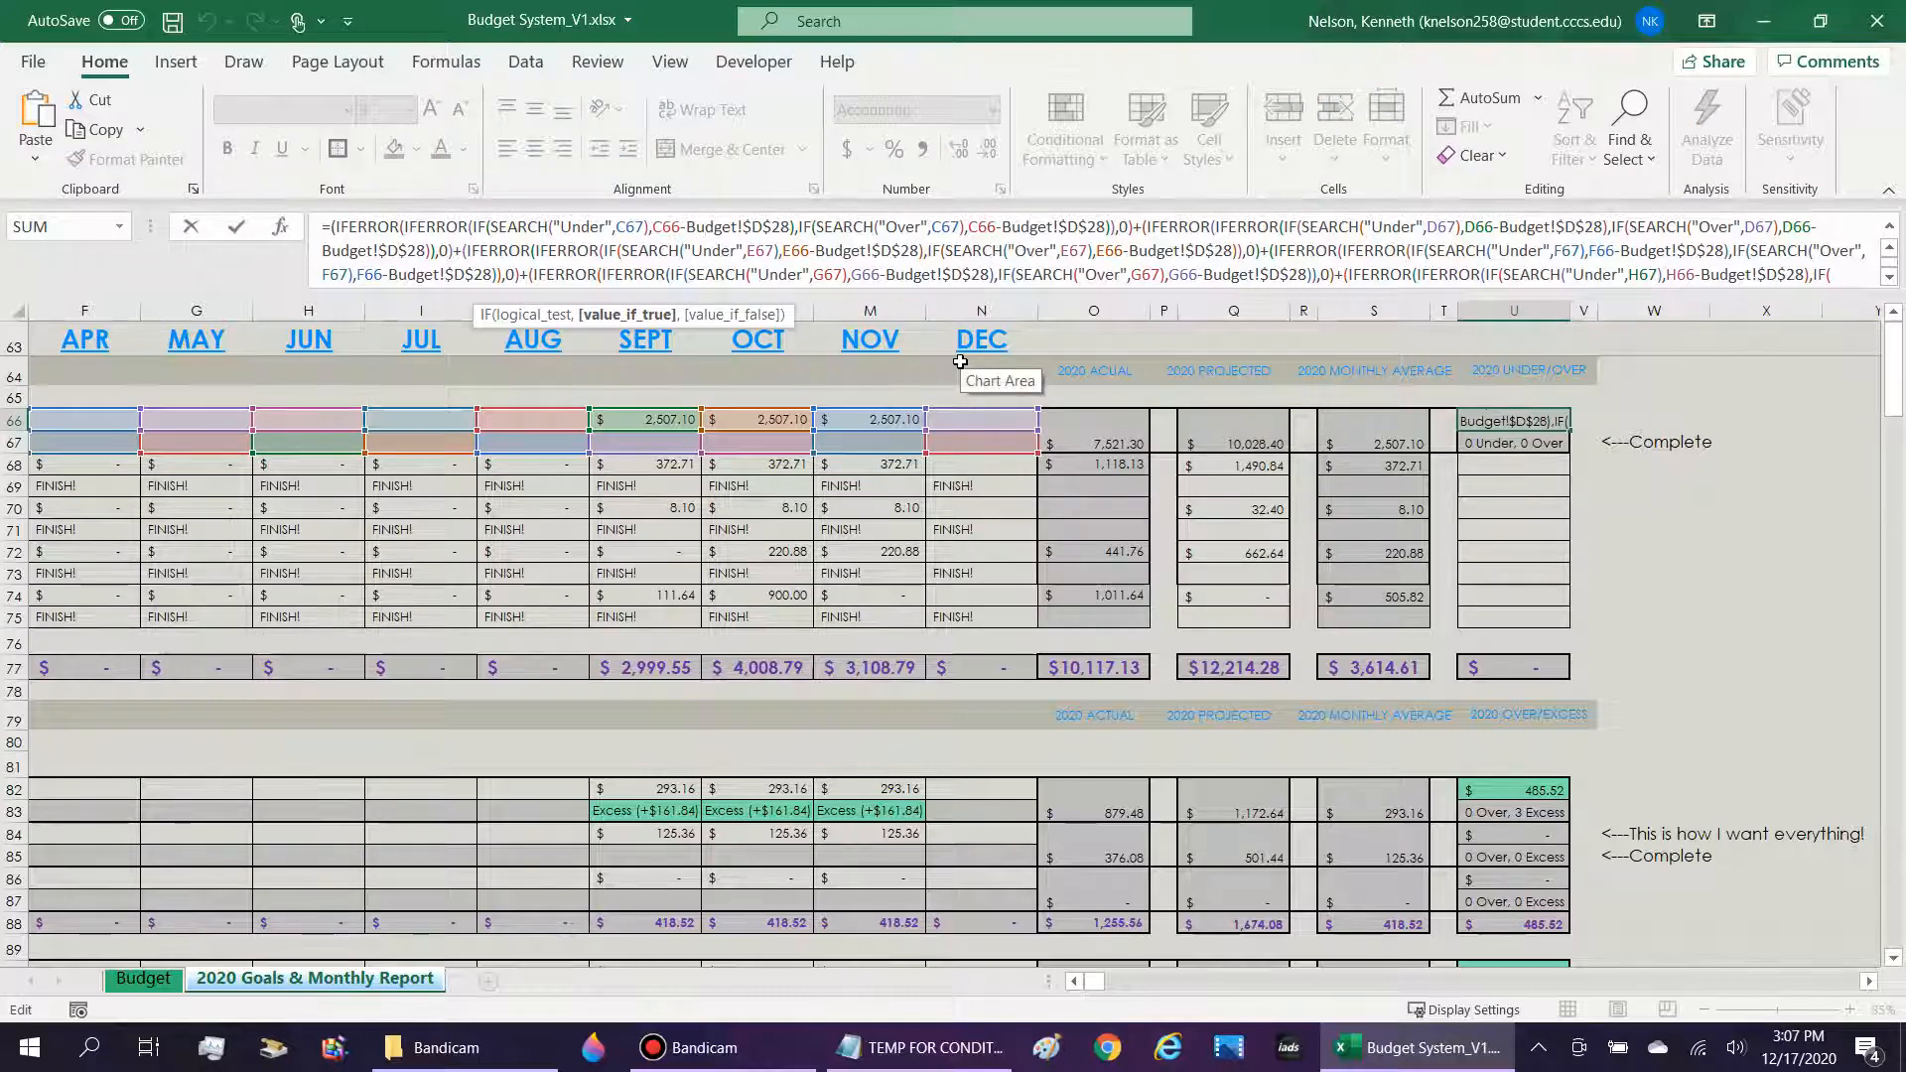
pyautogui.click(918, 227)
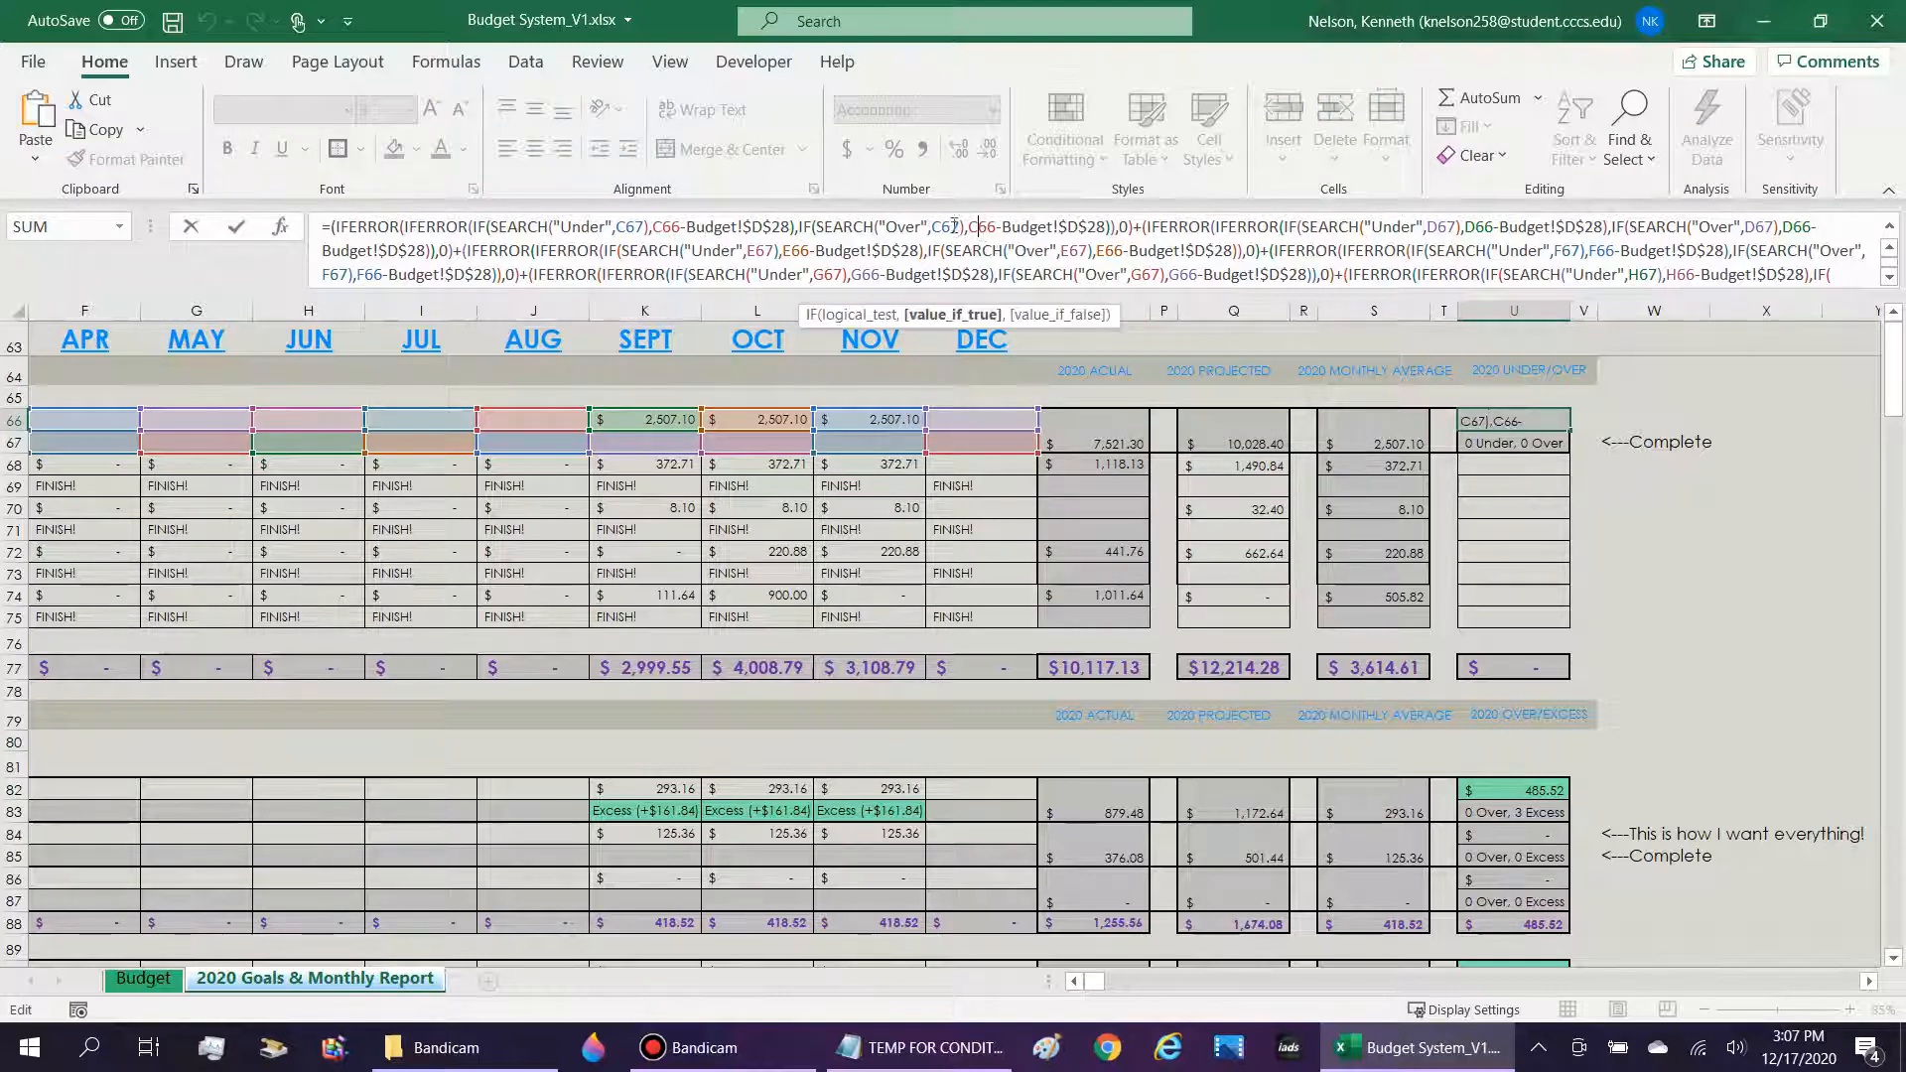
pyautogui.click(908, 226)
pyautogui.press('Return')
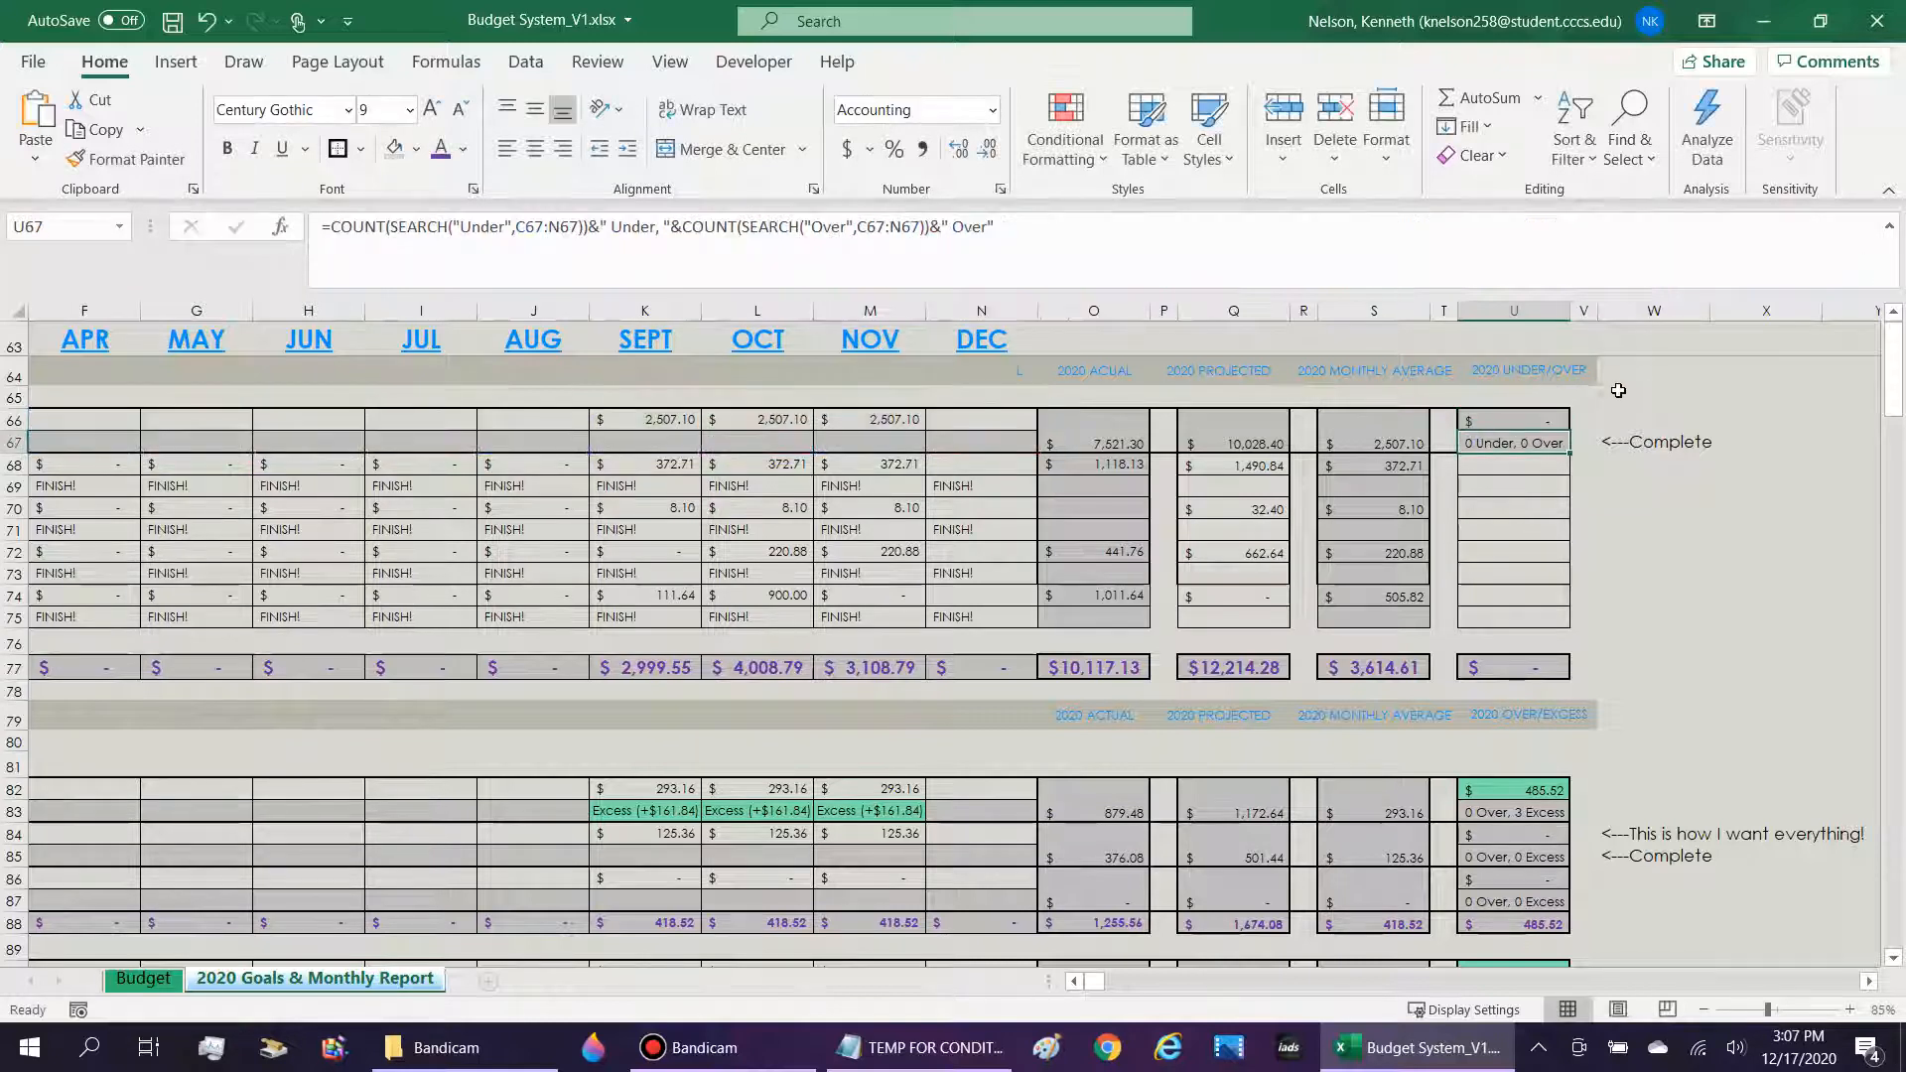
pyautogui.press('Up')
# Enter 111 as the December DFAS (Gross Pay) amount in N66 to test a below-budget income.
pyautogui.click(991, 419)
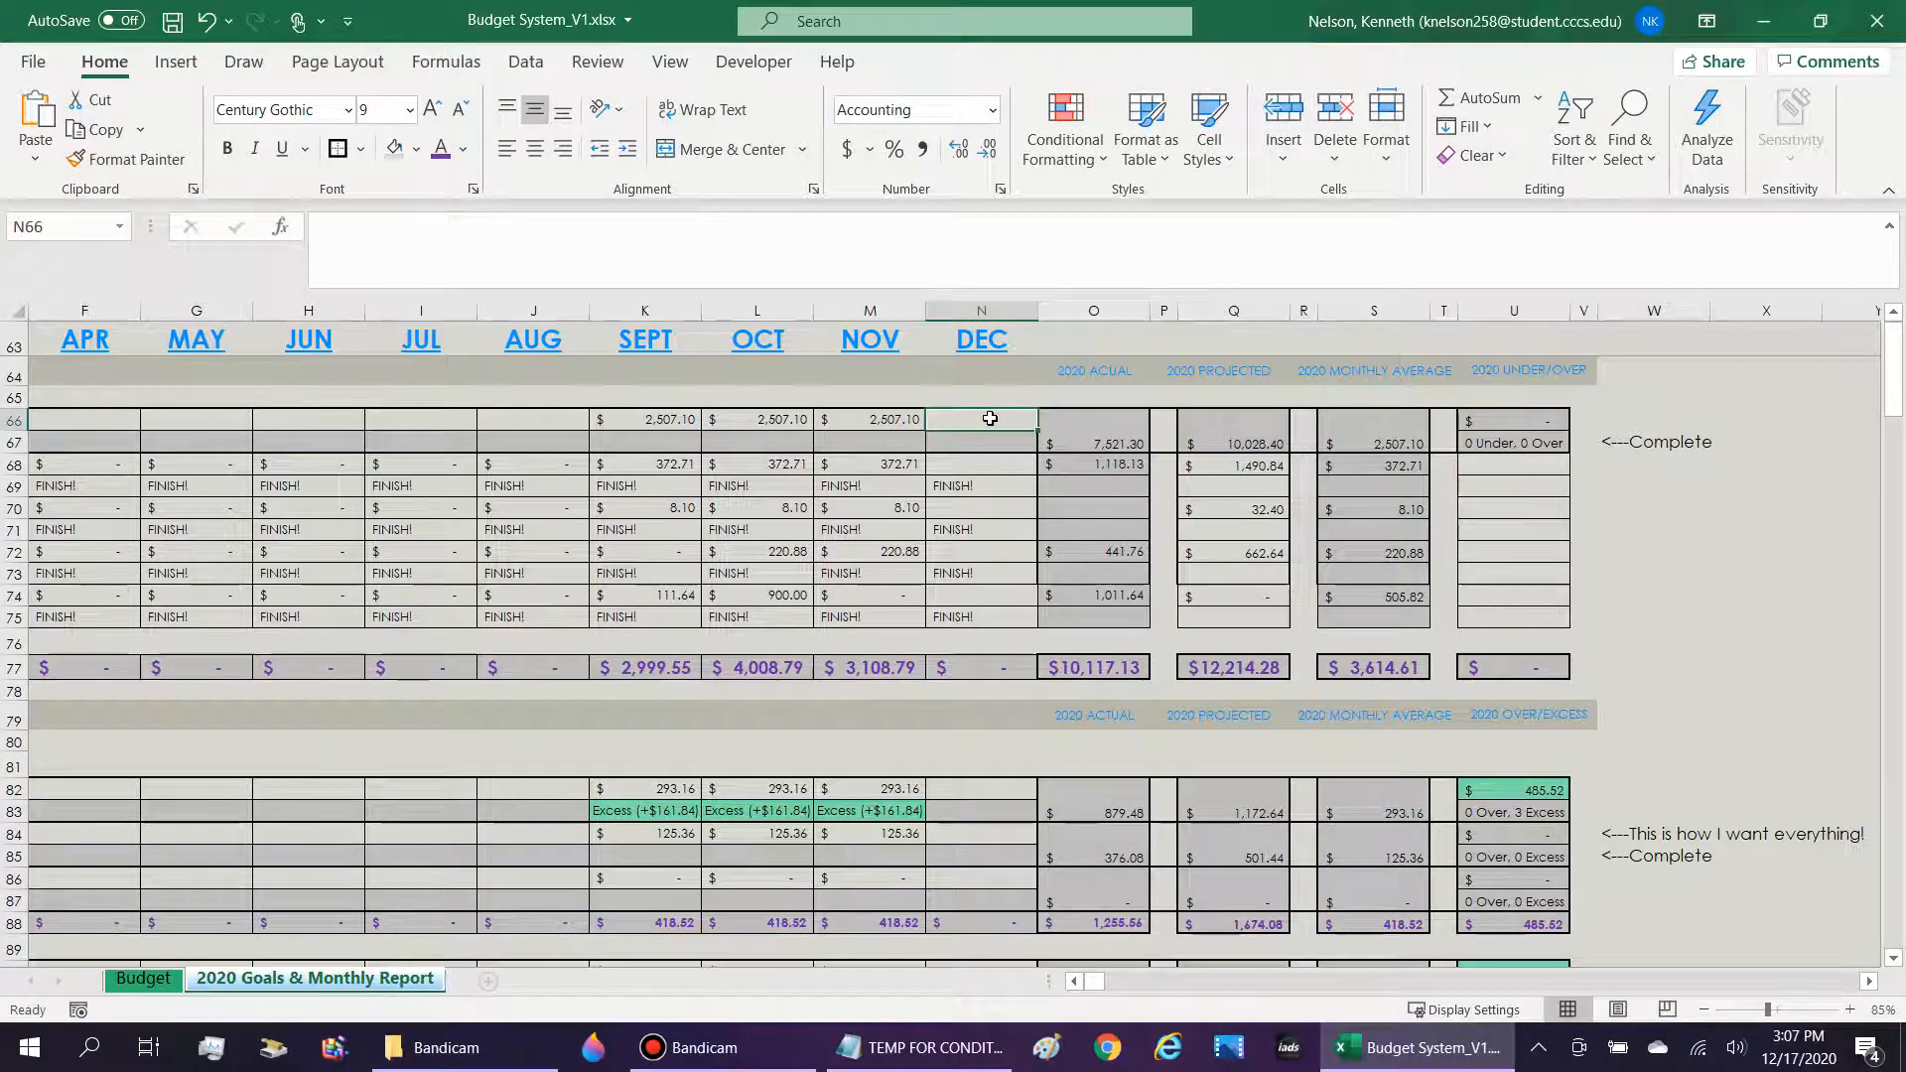
pyautogui.write('111')
pyautogui.press('Return')
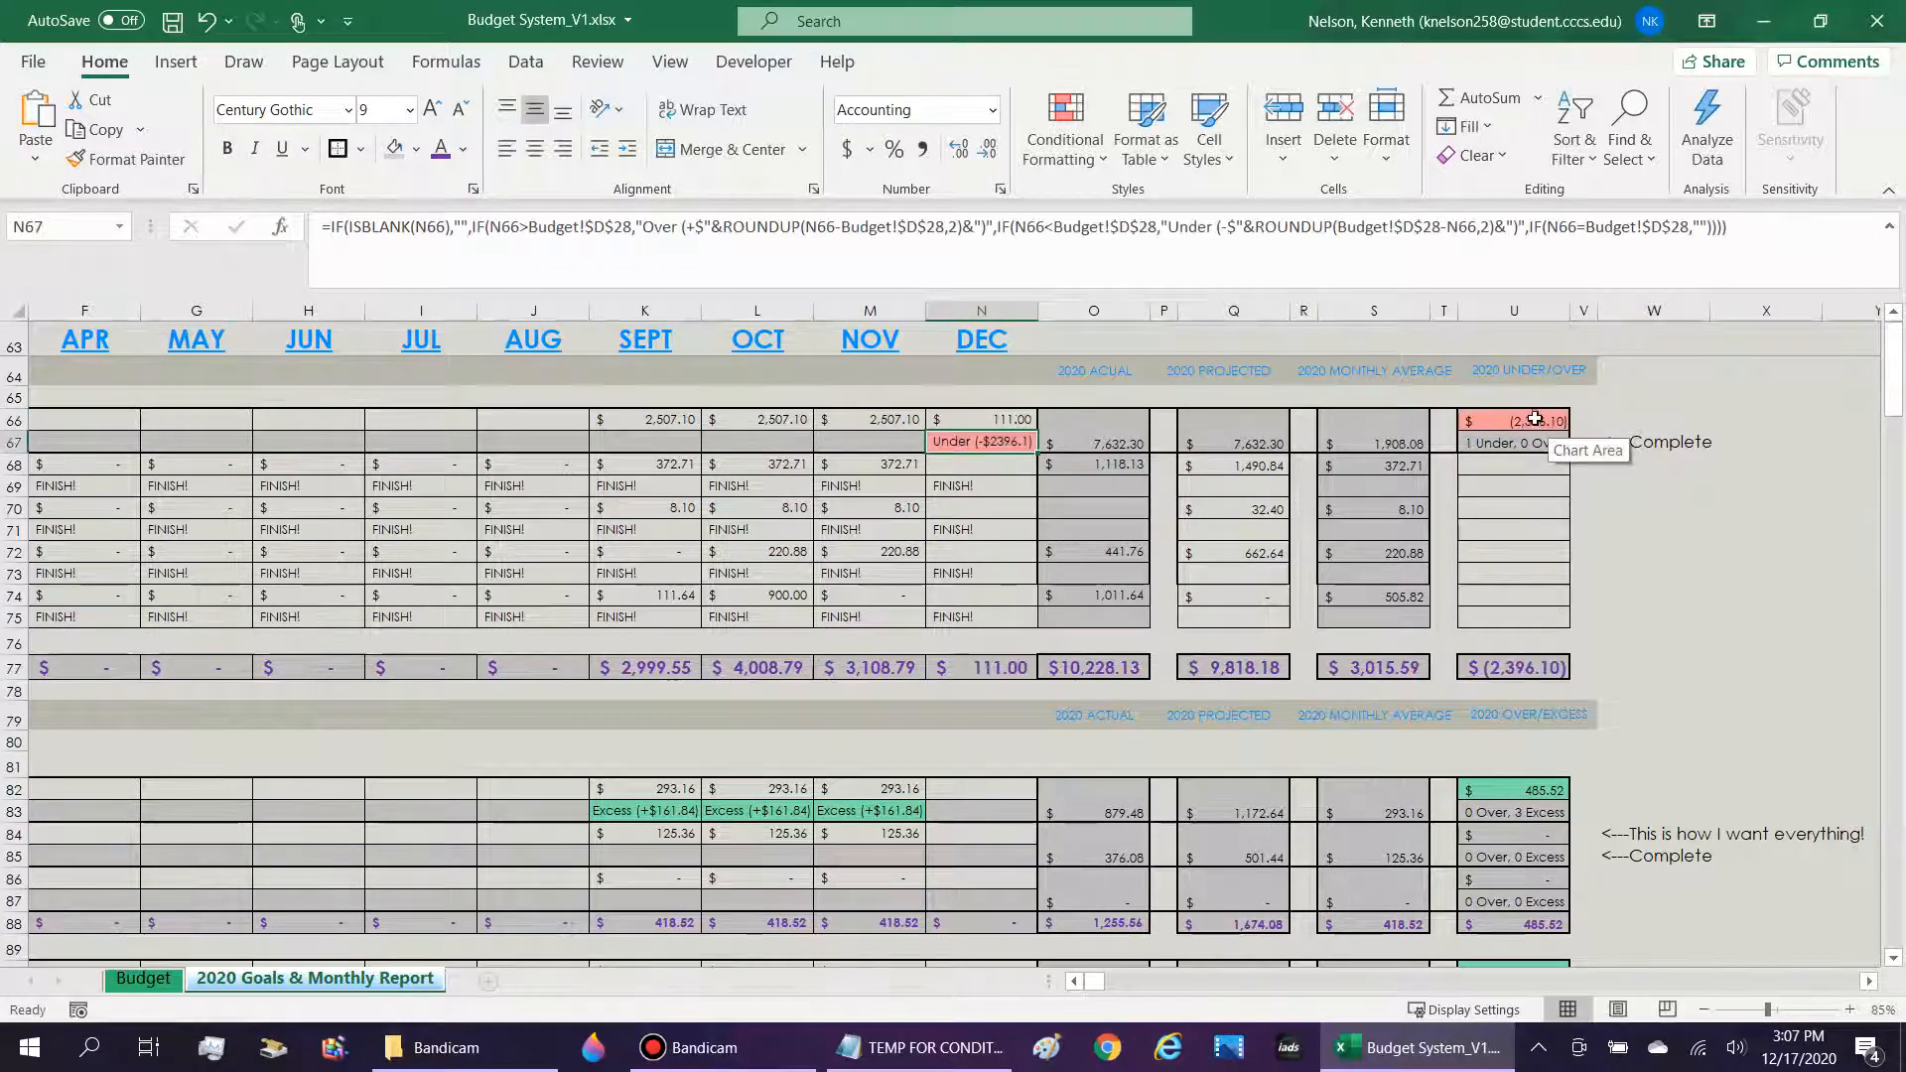
pyautogui.press('Up')
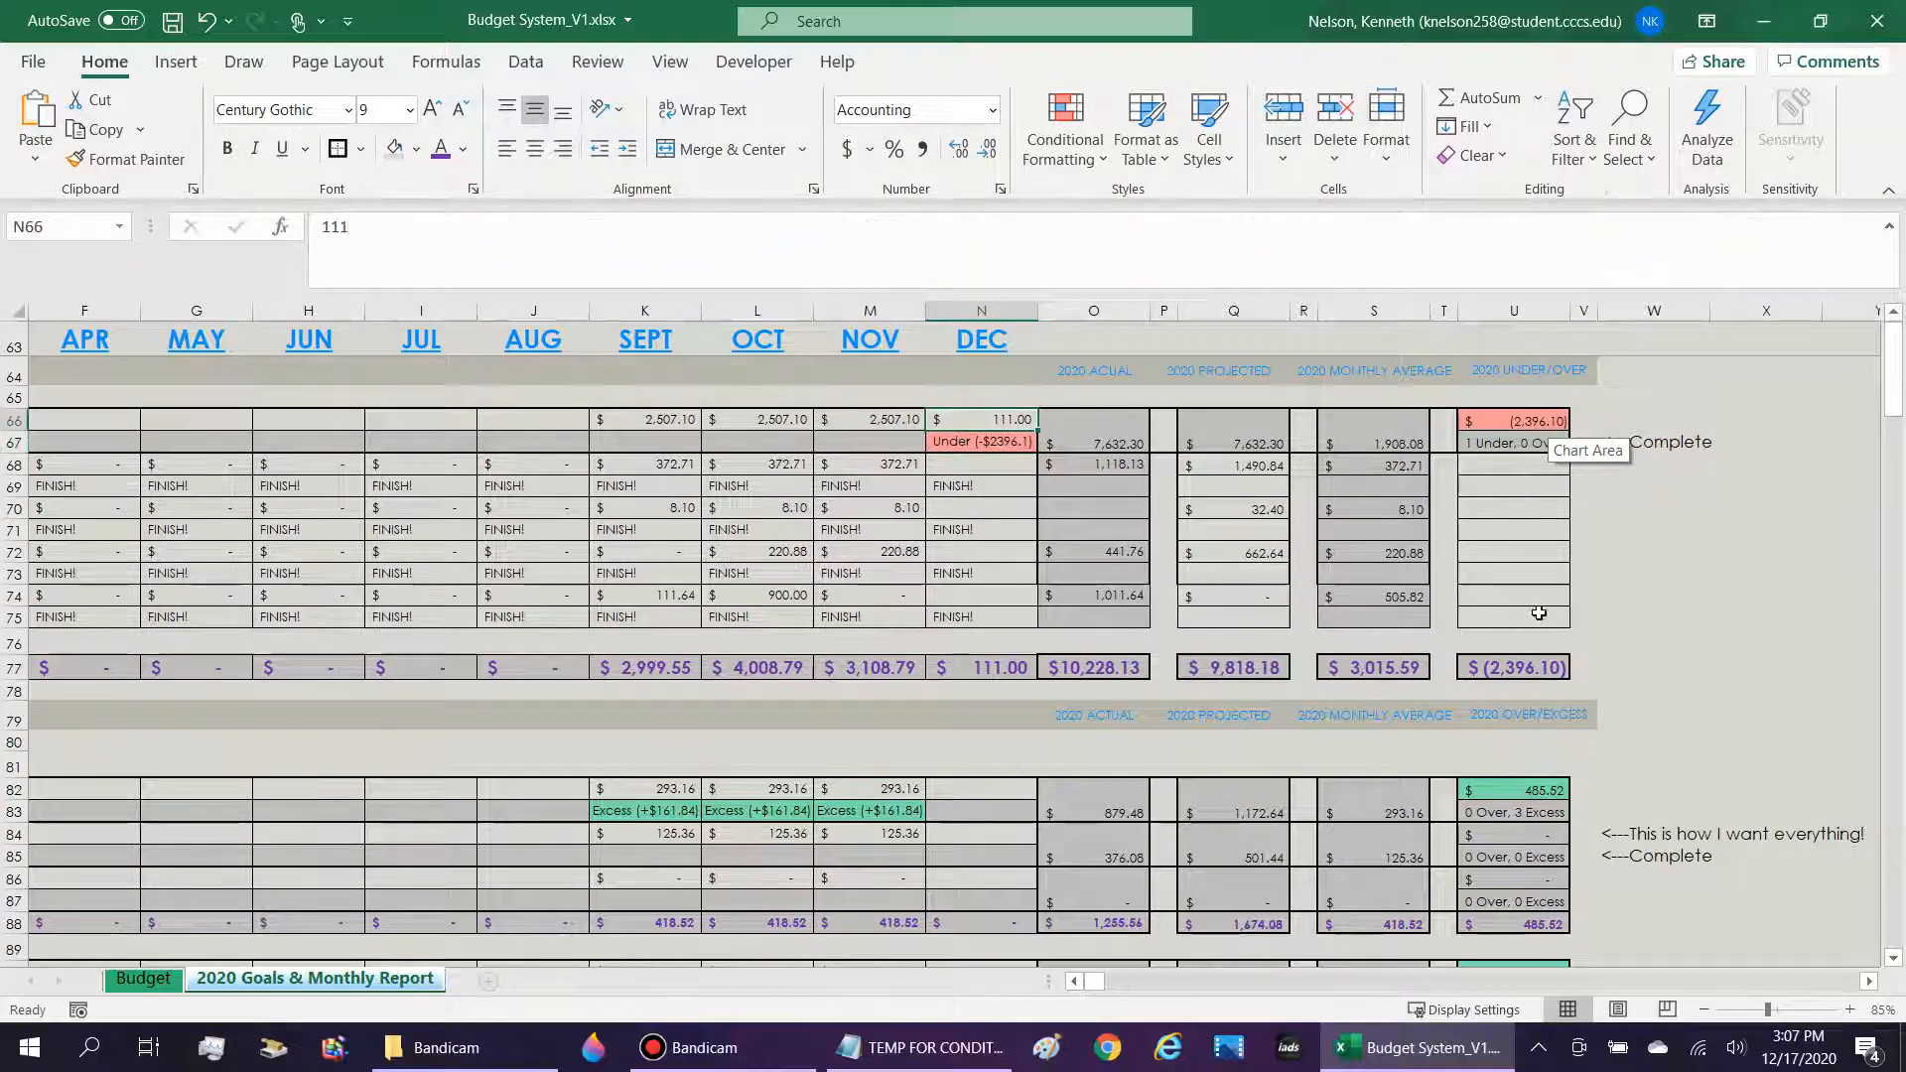
# Test 111111 as the December DFAS (Gross Pay) amount in N66, and clear the cell again.
pyautogui.doubleClick(992, 424)
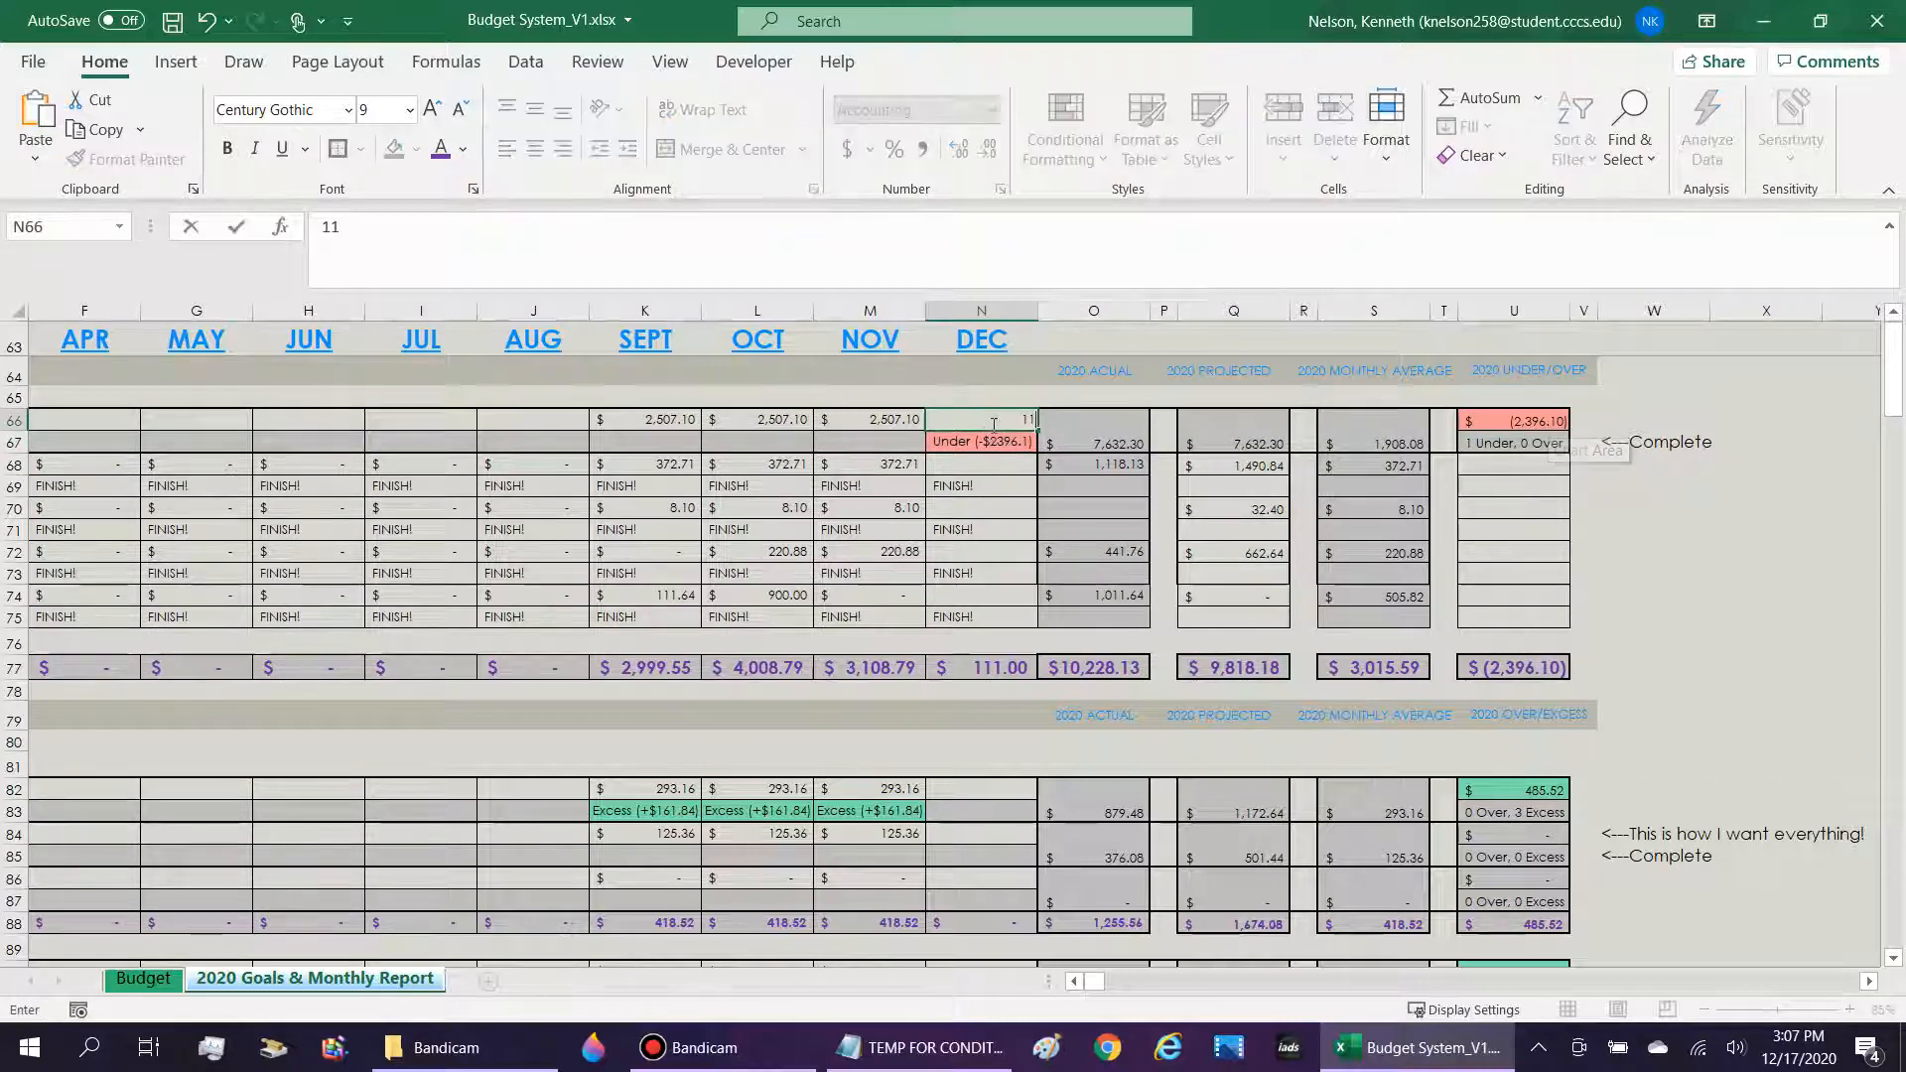
pyautogui.write('1111')
pyautogui.press('Return')
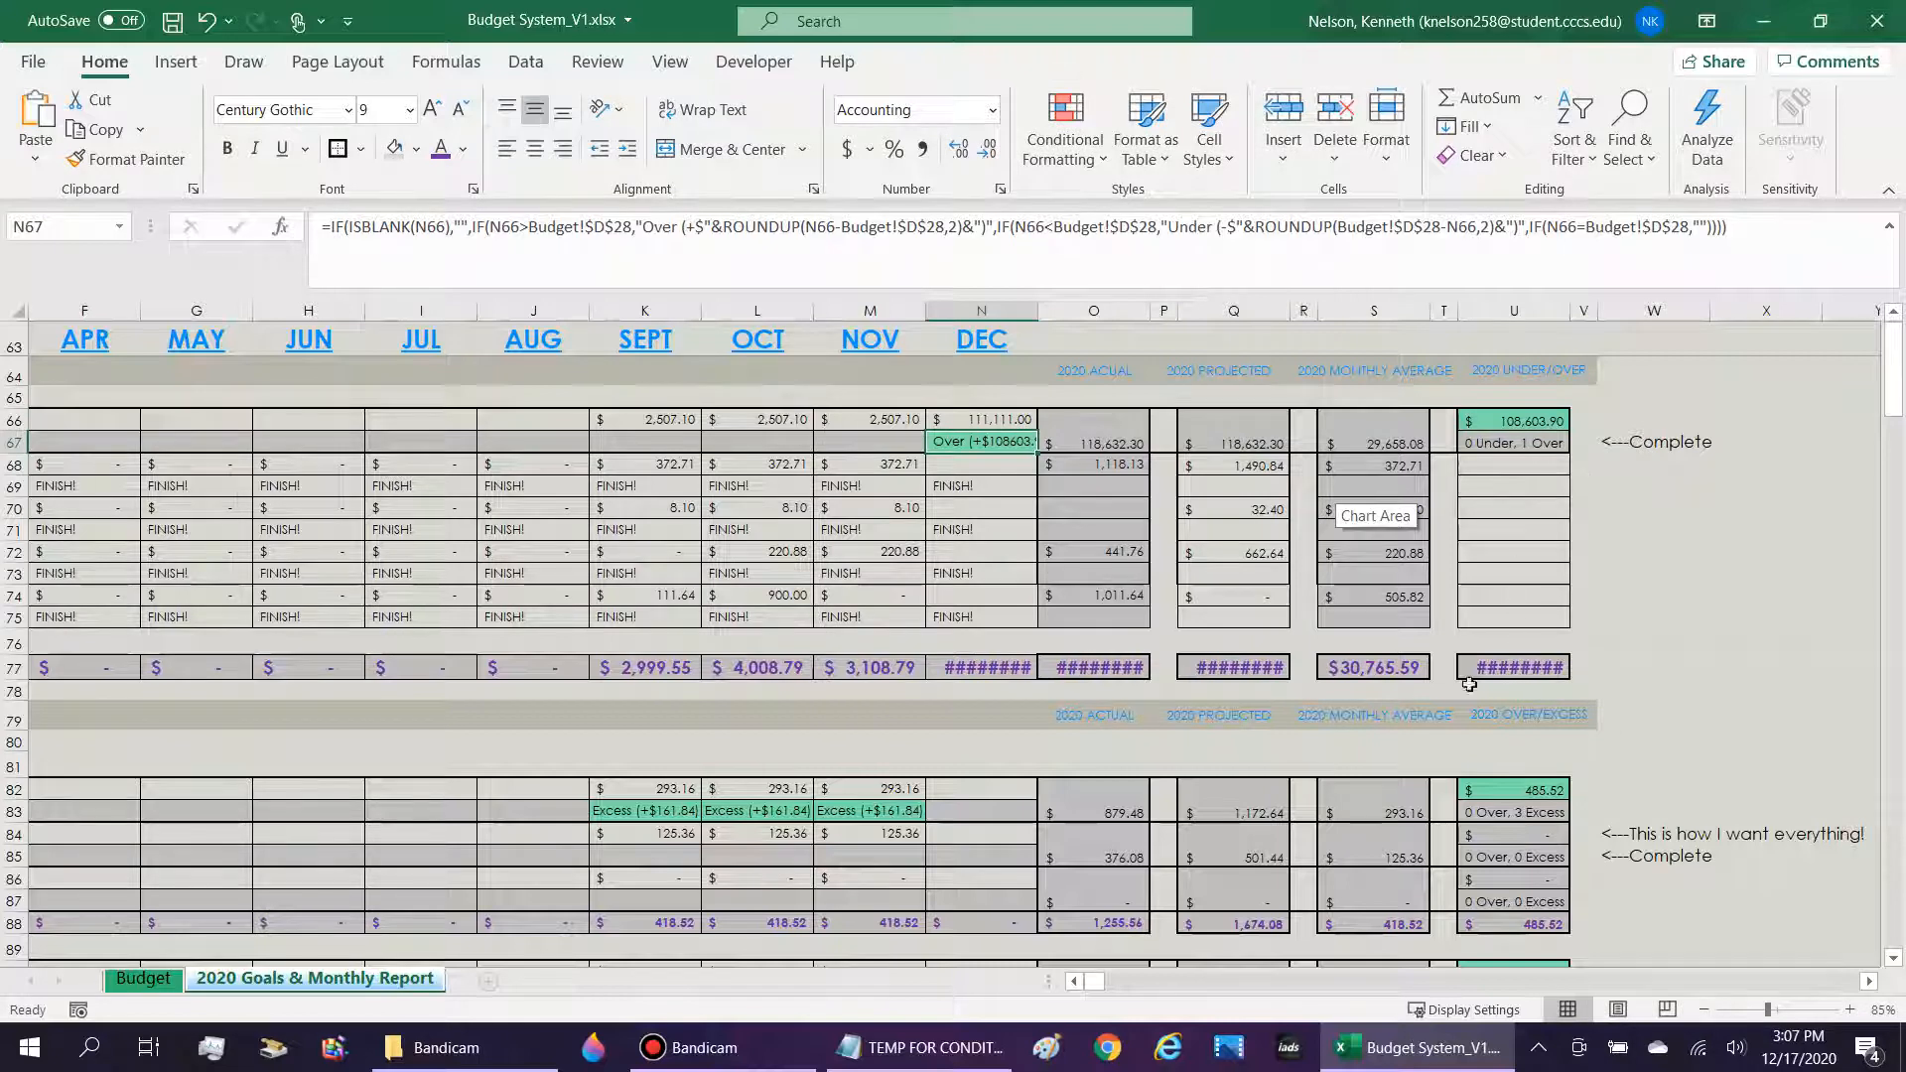
pyautogui.press('Up')
pyautogui.press('Delete')
pyautogui.press('Down')
pyautogui.press('Down')
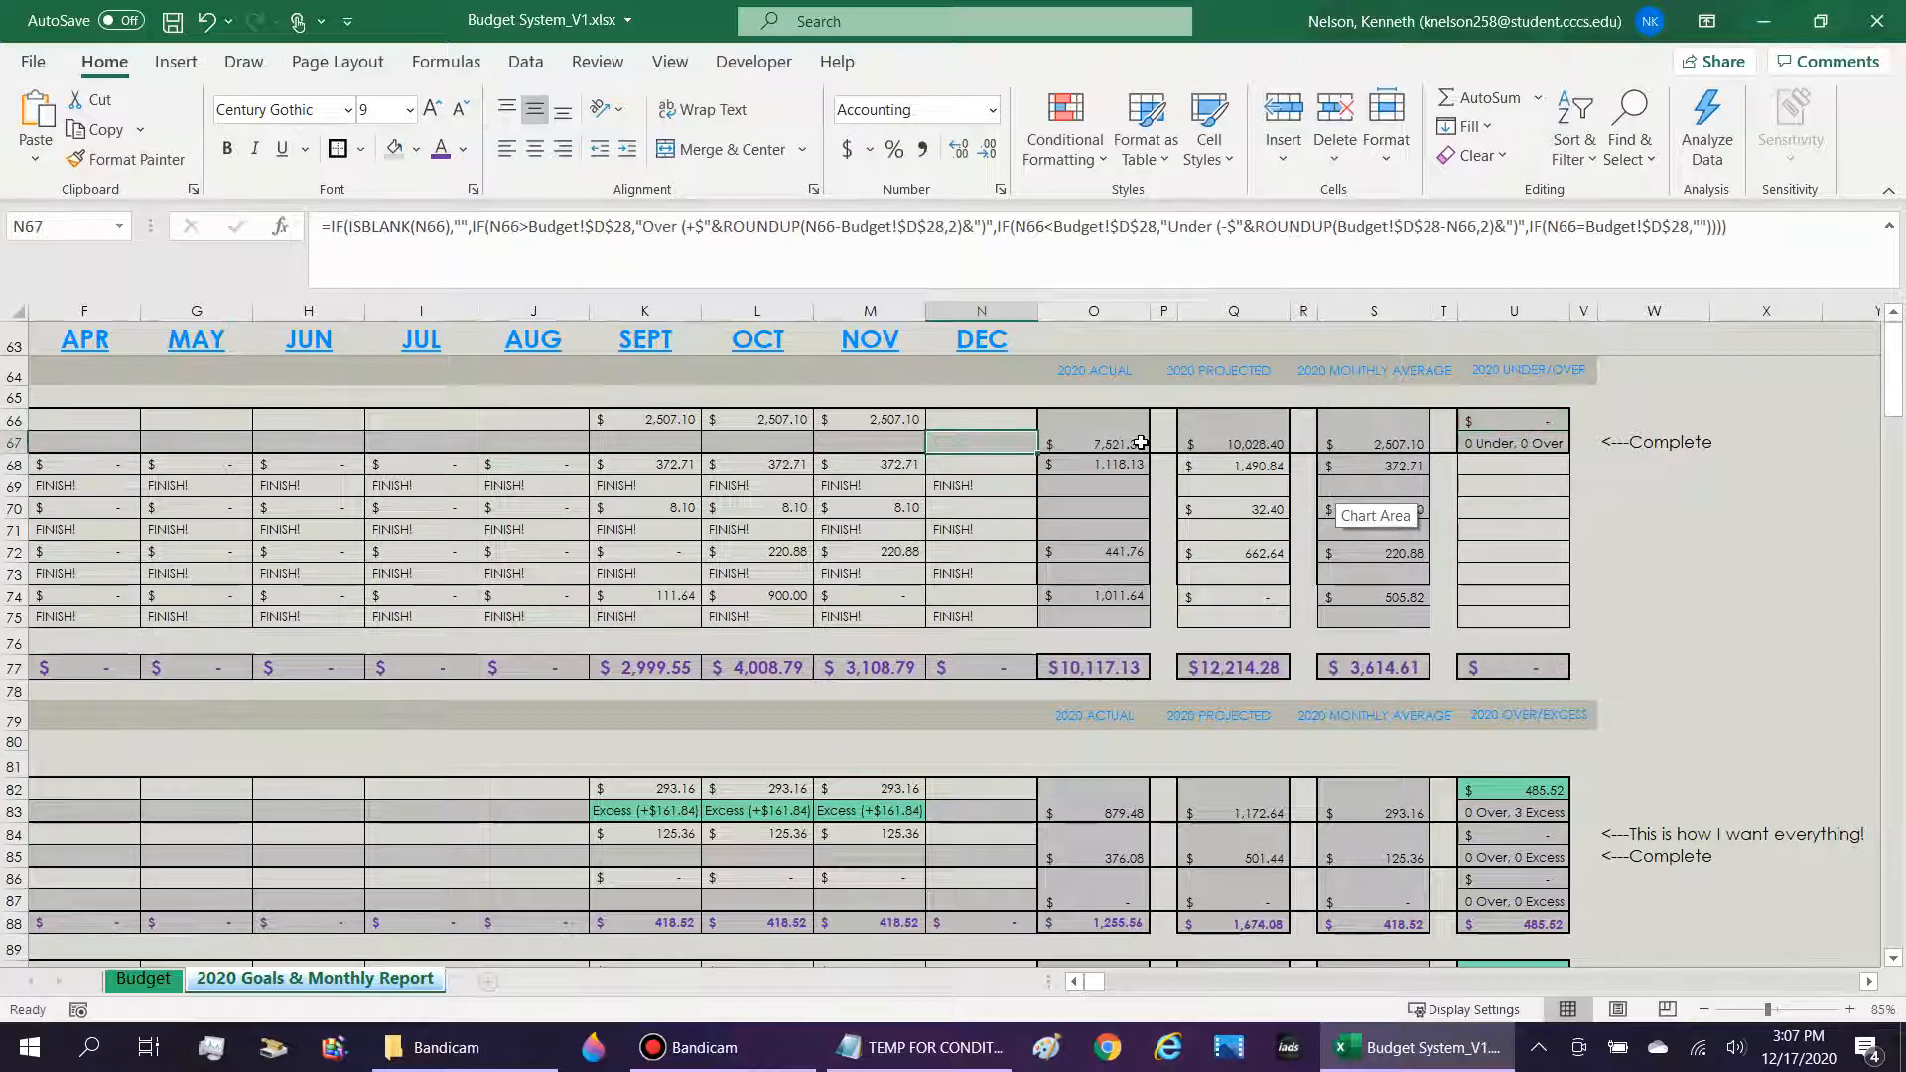
# Re-examine the C66 and Budget!$D$28 references in the U66 Under/Over formula without changing them.
pyautogui.click(1513, 421)
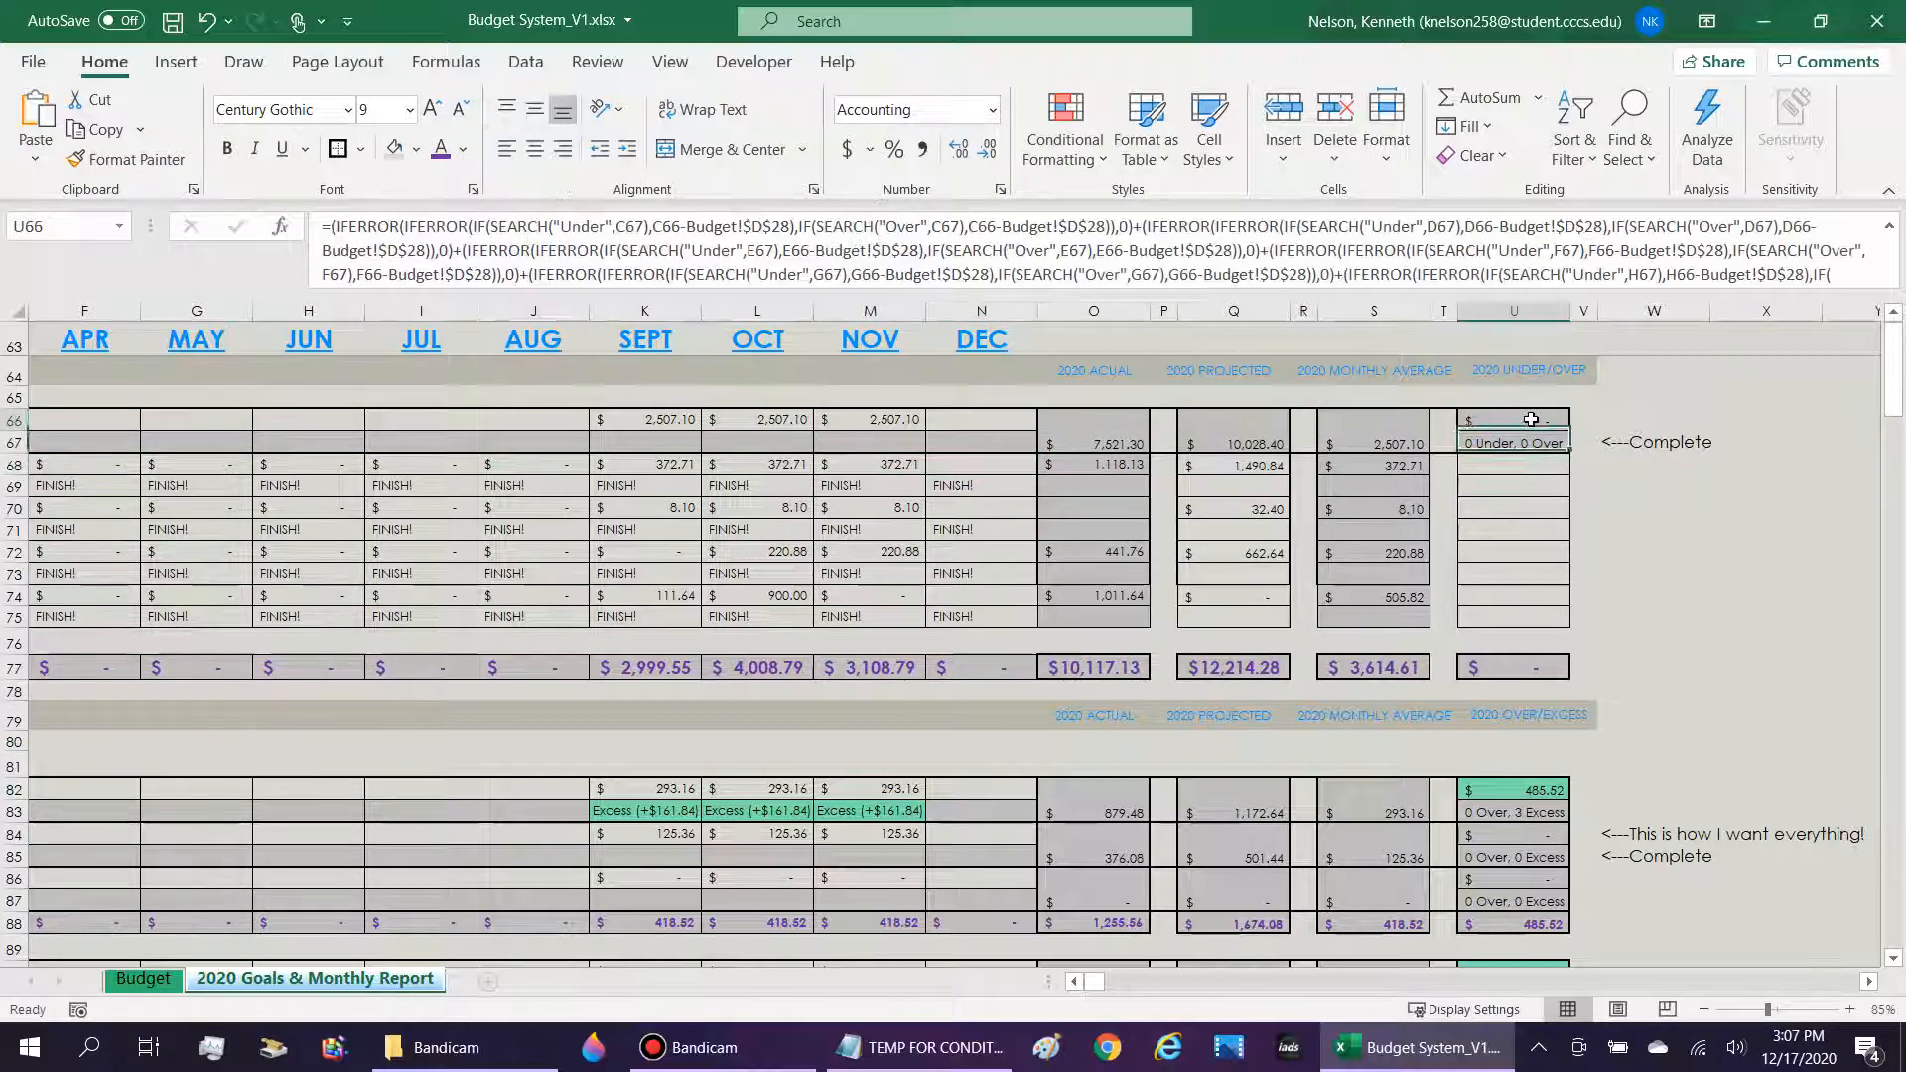
pyautogui.click(751, 227)
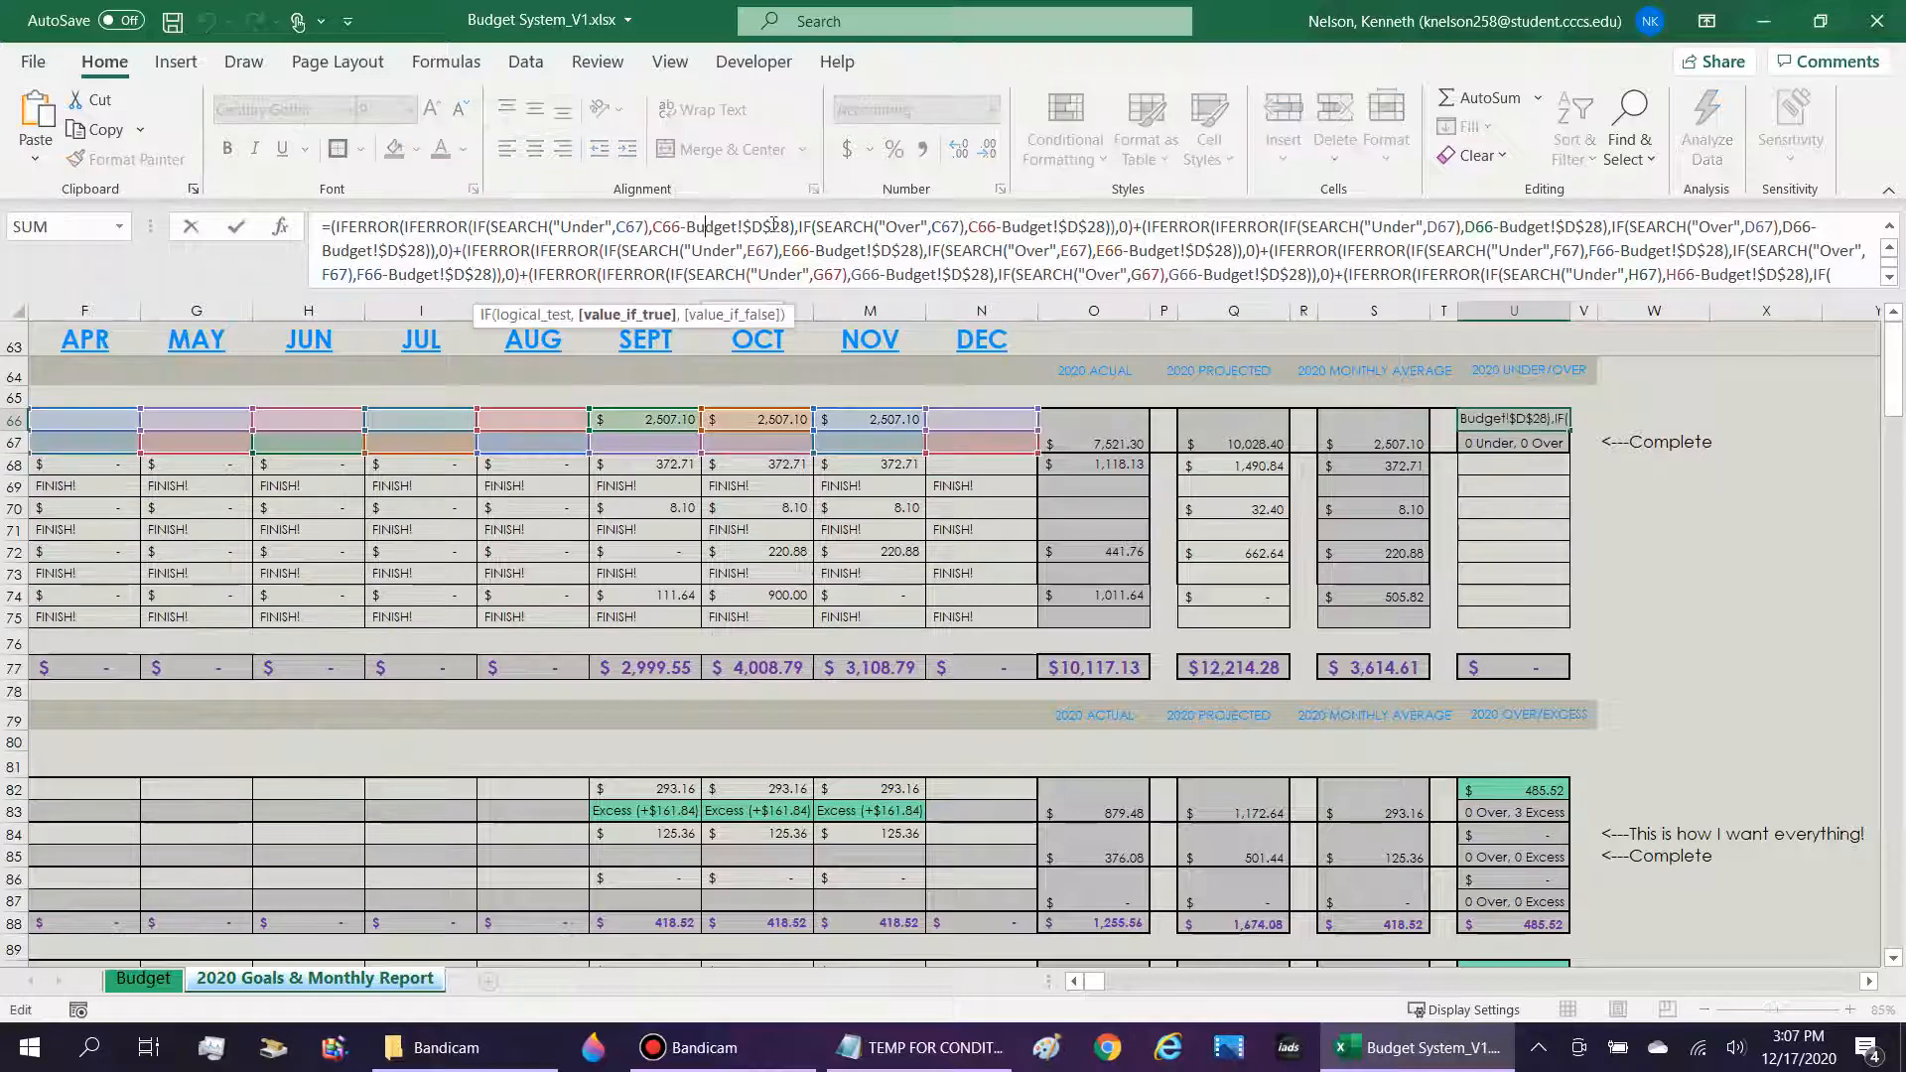
pyautogui.moveTo(751, 227); pyautogui.dragTo(698, 228)
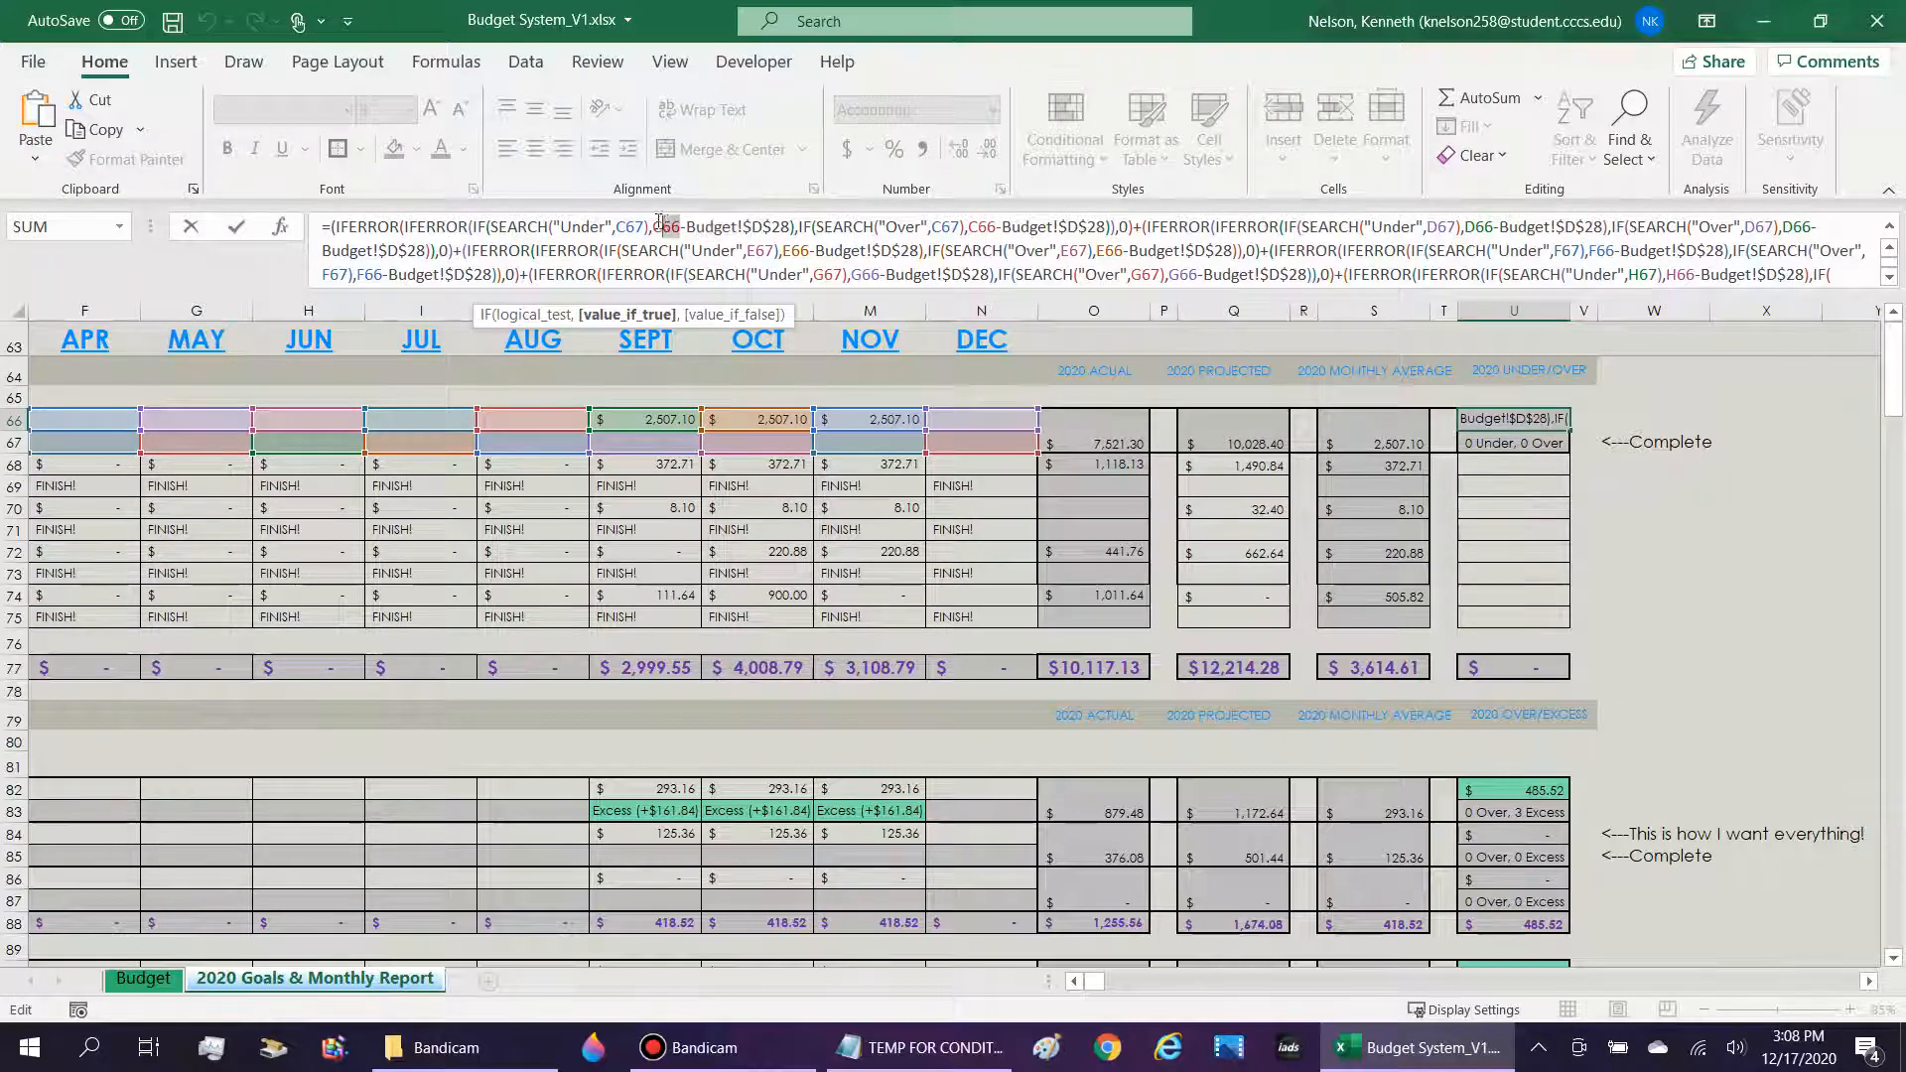
pyautogui.press('Return')
pyautogui.press('Up')
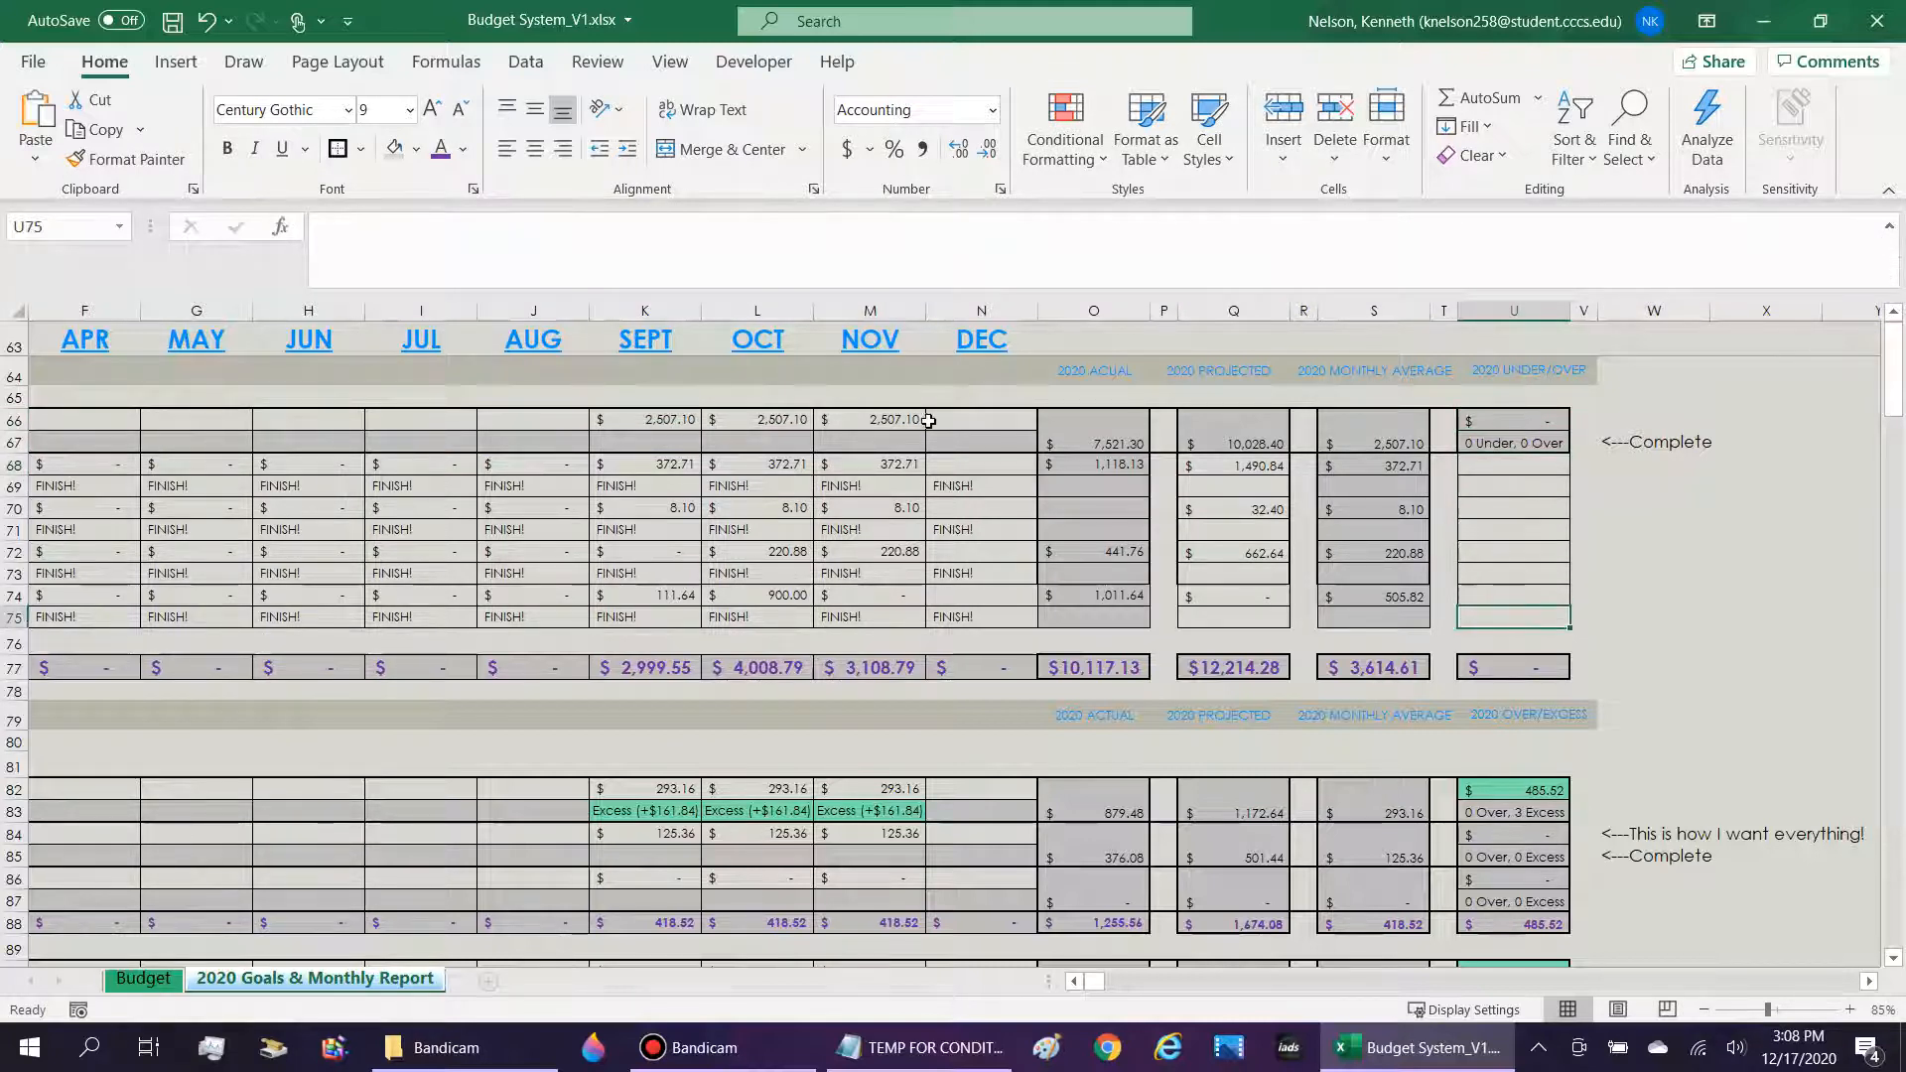
# Look back along the DFAS (Gross Pay) indicator row 67 from December to the income labels.
pyautogui.click(1005, 429)
pyautogui.press('Left')
pyautogui.press('Down')
pyautogui.press('Left')
pyautogui.press('Left')
pyautogui.press('Left')
pyautogui.press('Left')
pyautogui.press('Left')
pyautogui.press('Left')
pyautogui.press('Left')
pyautogui.press('Left')
pyautogui.press('Left')
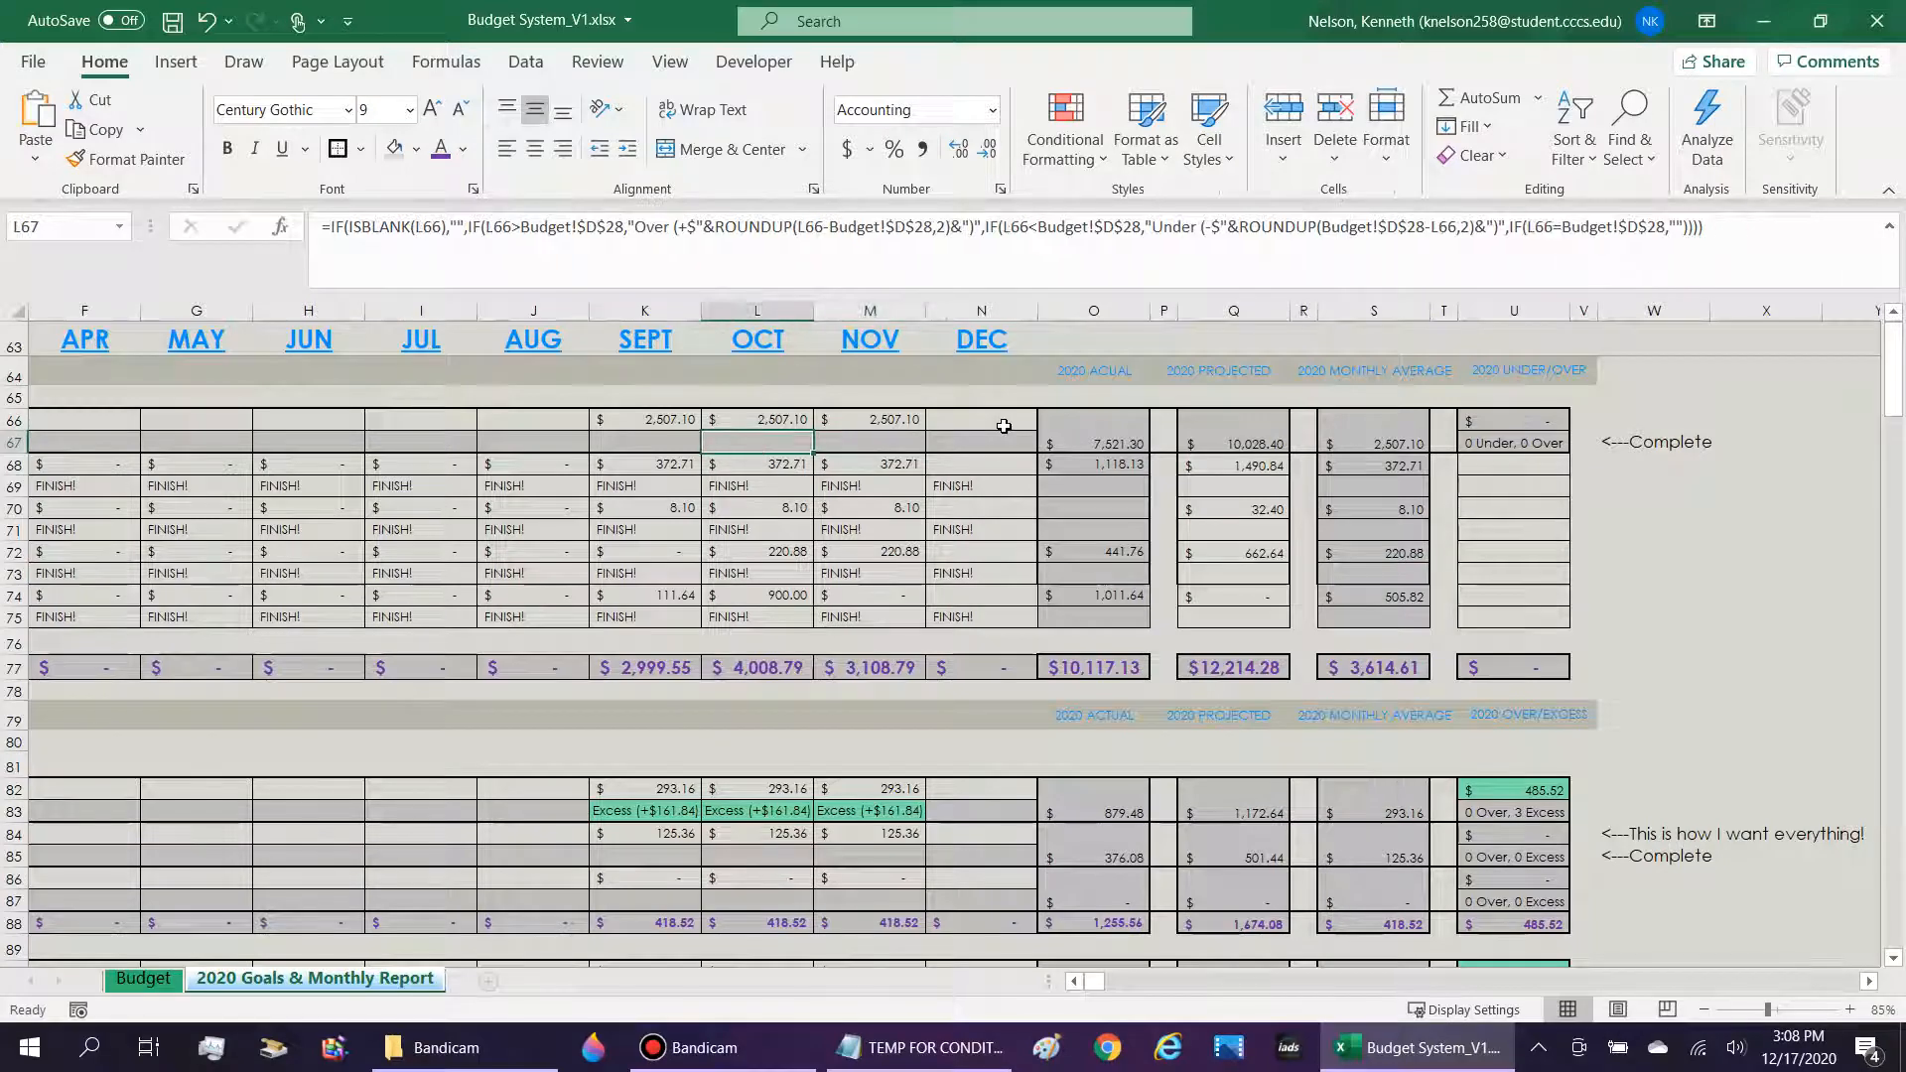
pyautogui.press('Left')
pyautogui.press('Left')
pyautogui.press('Left')
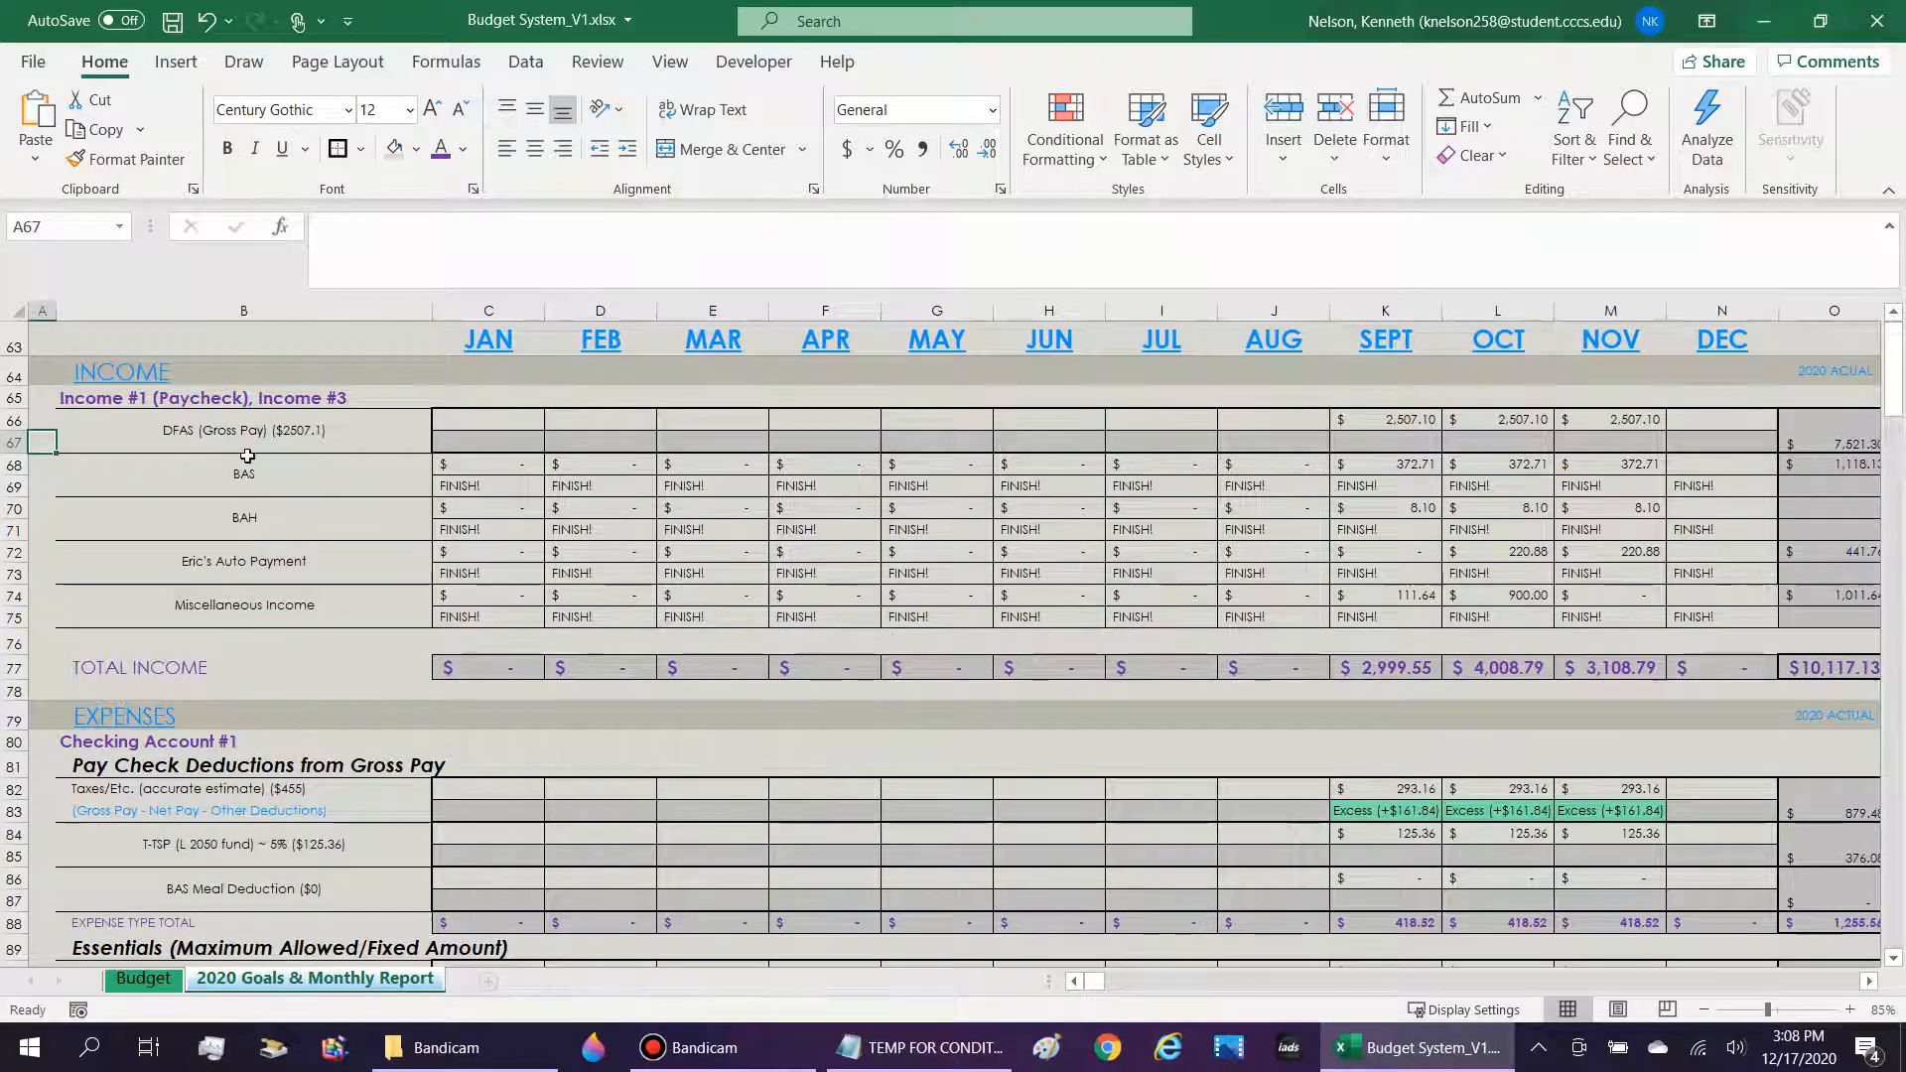
# Look over the monthly amounts and indicators of the Pay Check Deductions and Essentials sections, including the June Fuel indicator in H93.
pyautogui.scroll(-6, 298, 680)
pyautogui.moveTo(541, 595); pyautogui.dragTo(1645, 633)
pyautogui.press('Left')
pyautogui.press('Right')
pyautogui.press('Right')
pyautogui.press('Right')
pyautogui.press('Right')
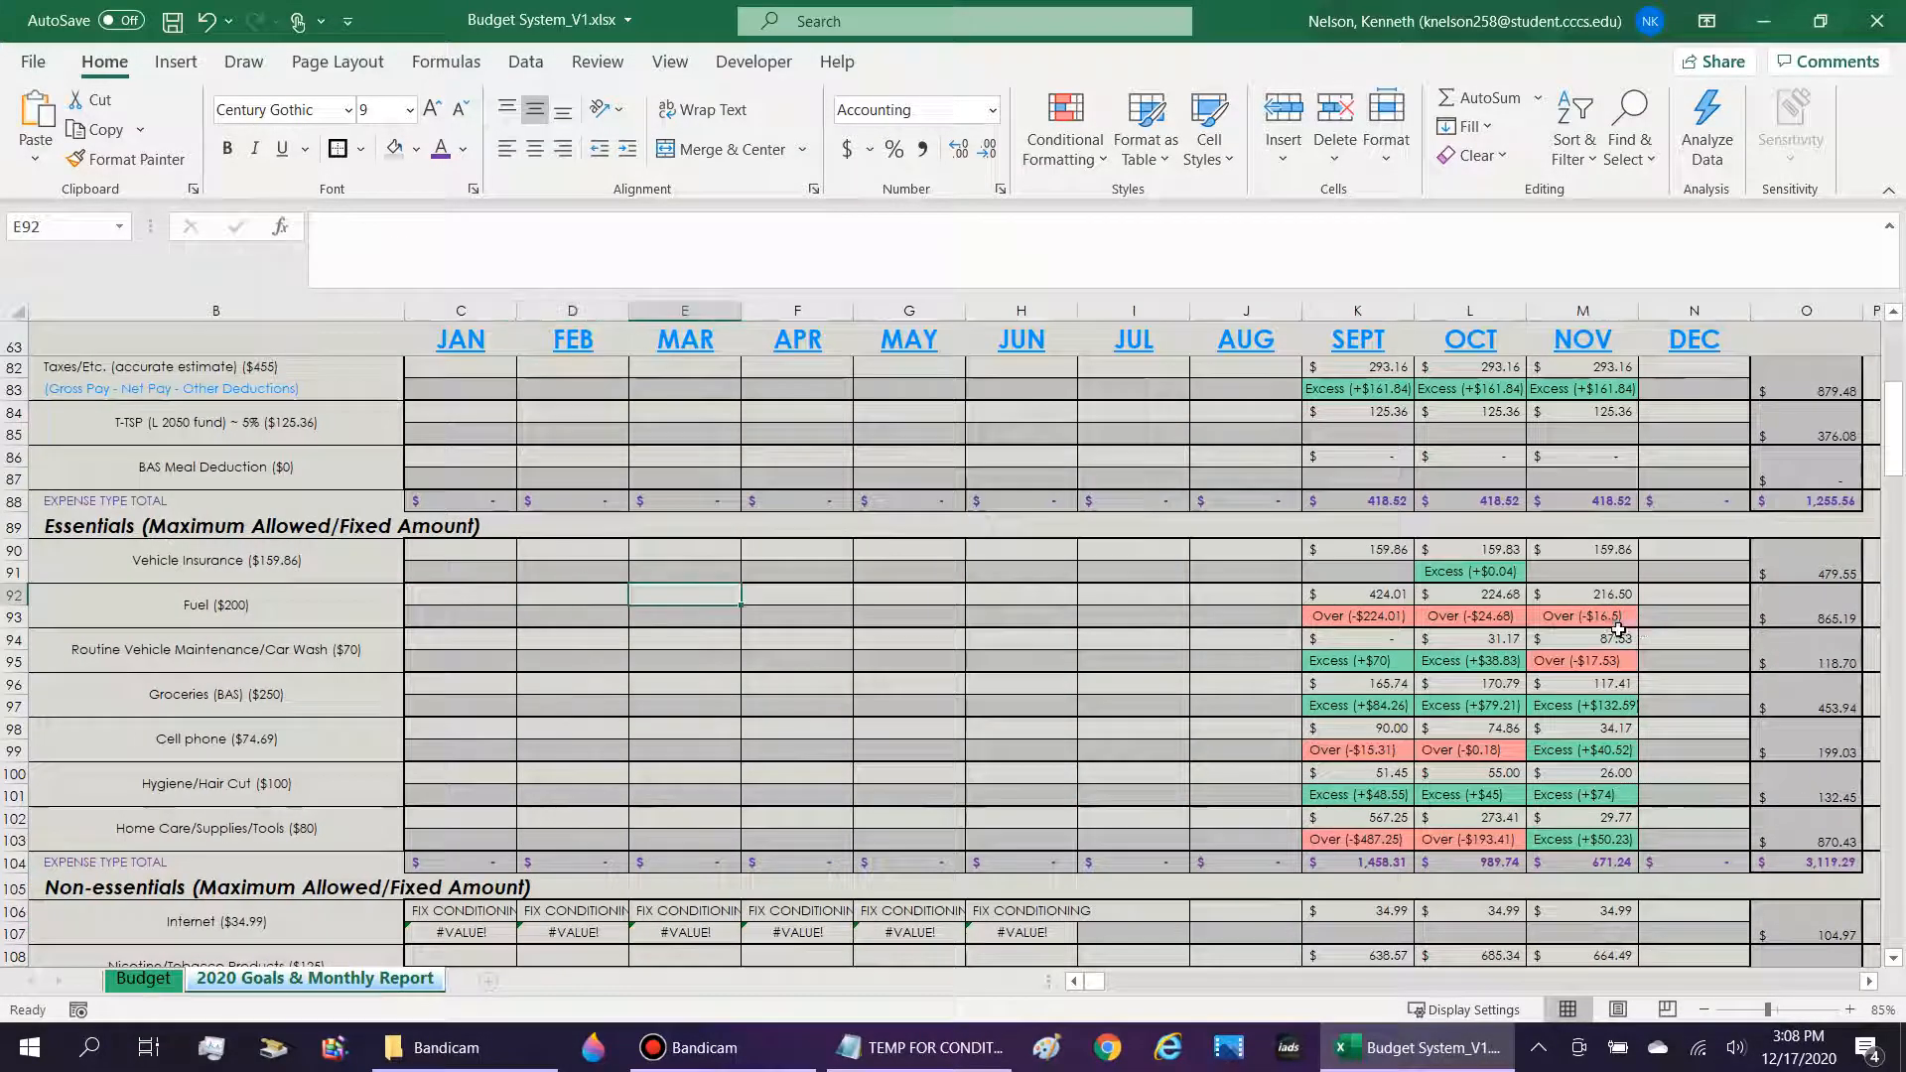
pyautogui.click(990, 617)
pyautogui.scroll(1, 1216, 628)
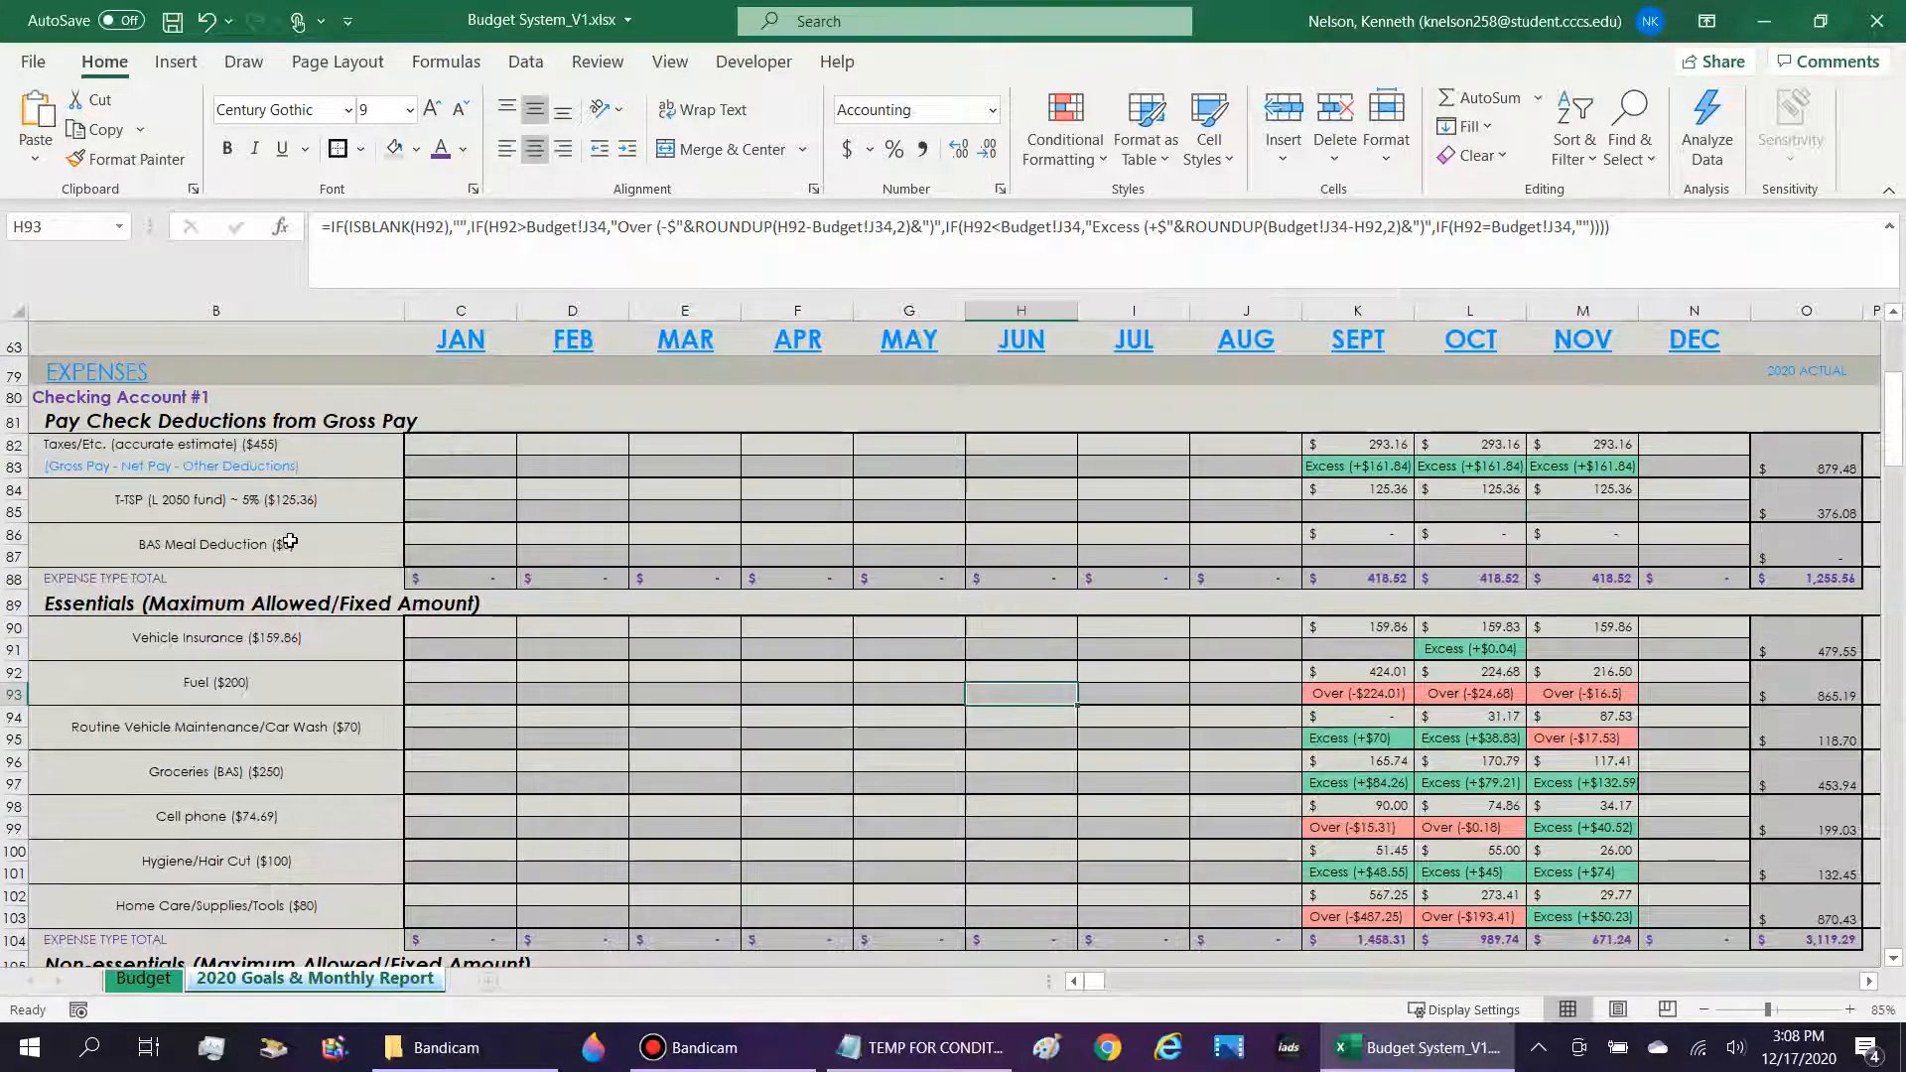
pyautogui.scroll(1, 287, 537)
pyautogui.scroll(-3, 1356, 727)
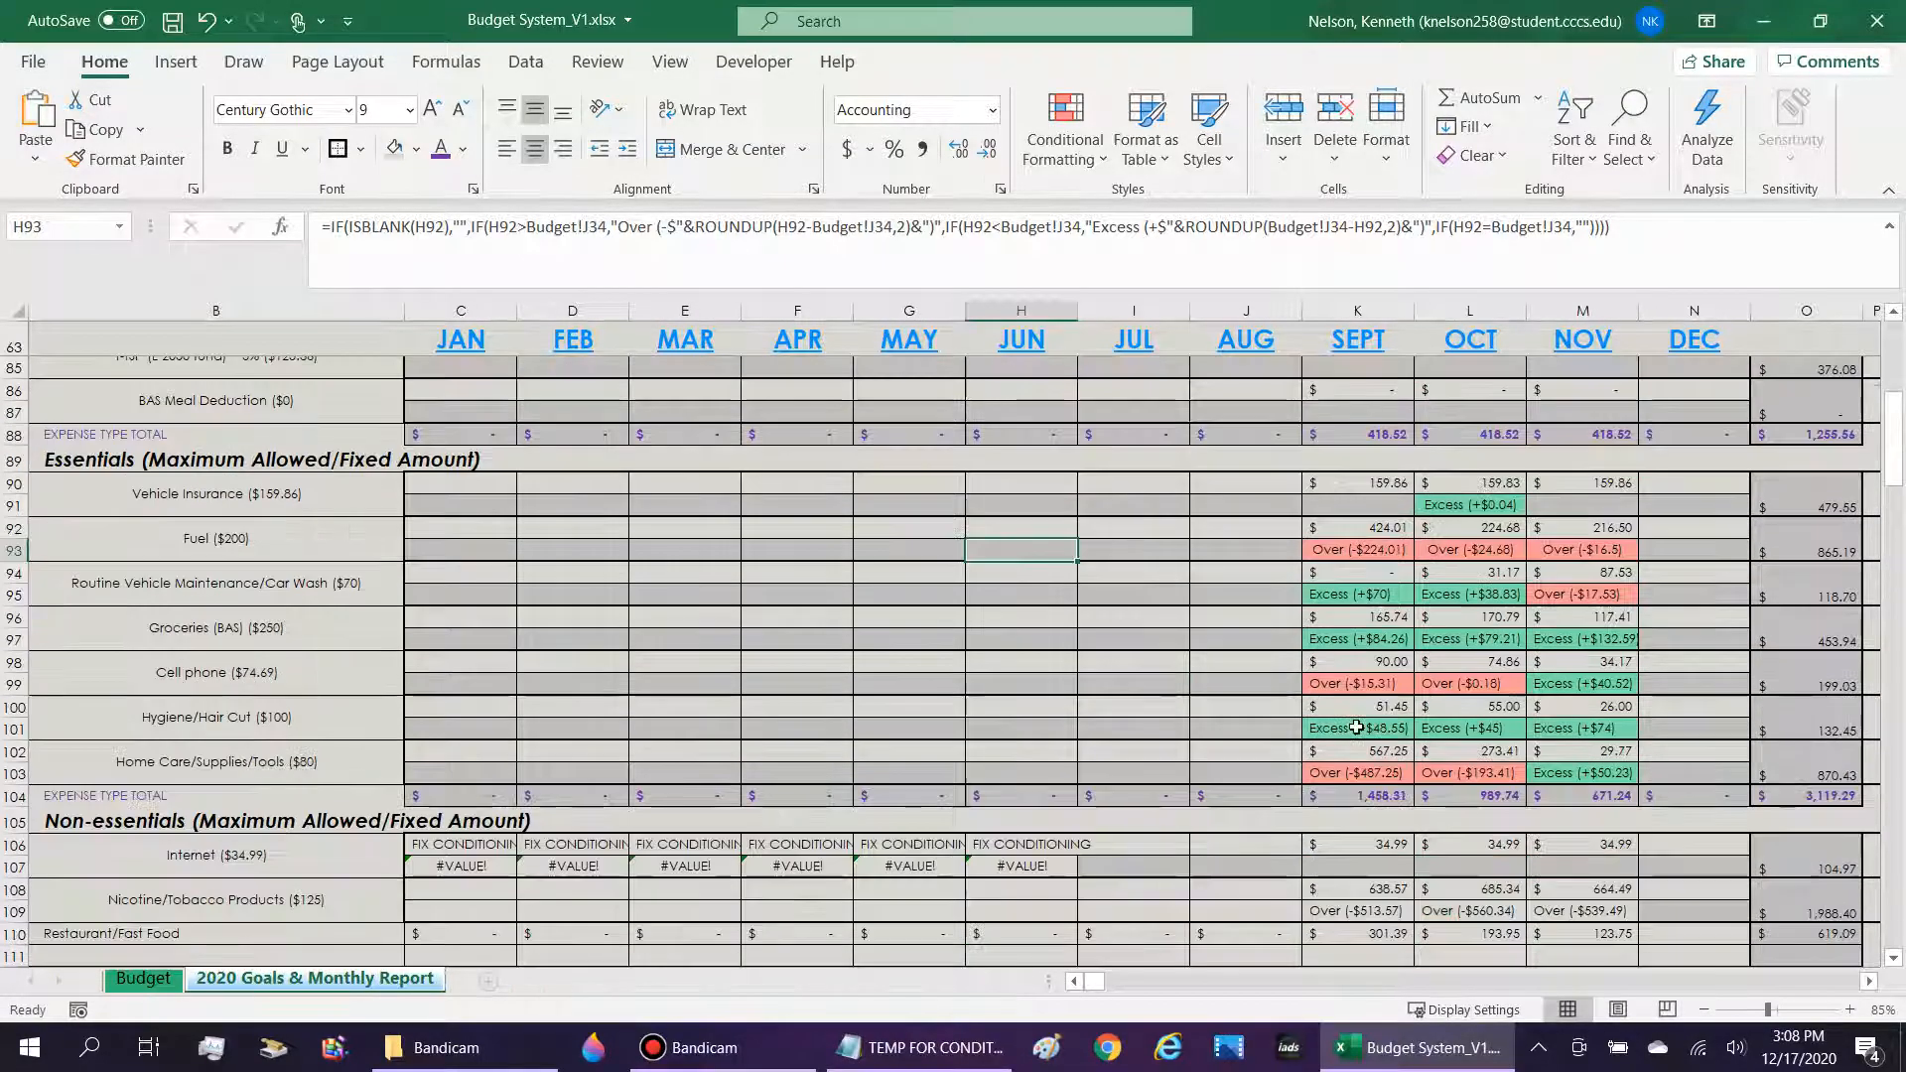
pyautogui.scroll(2, 1356, 727)
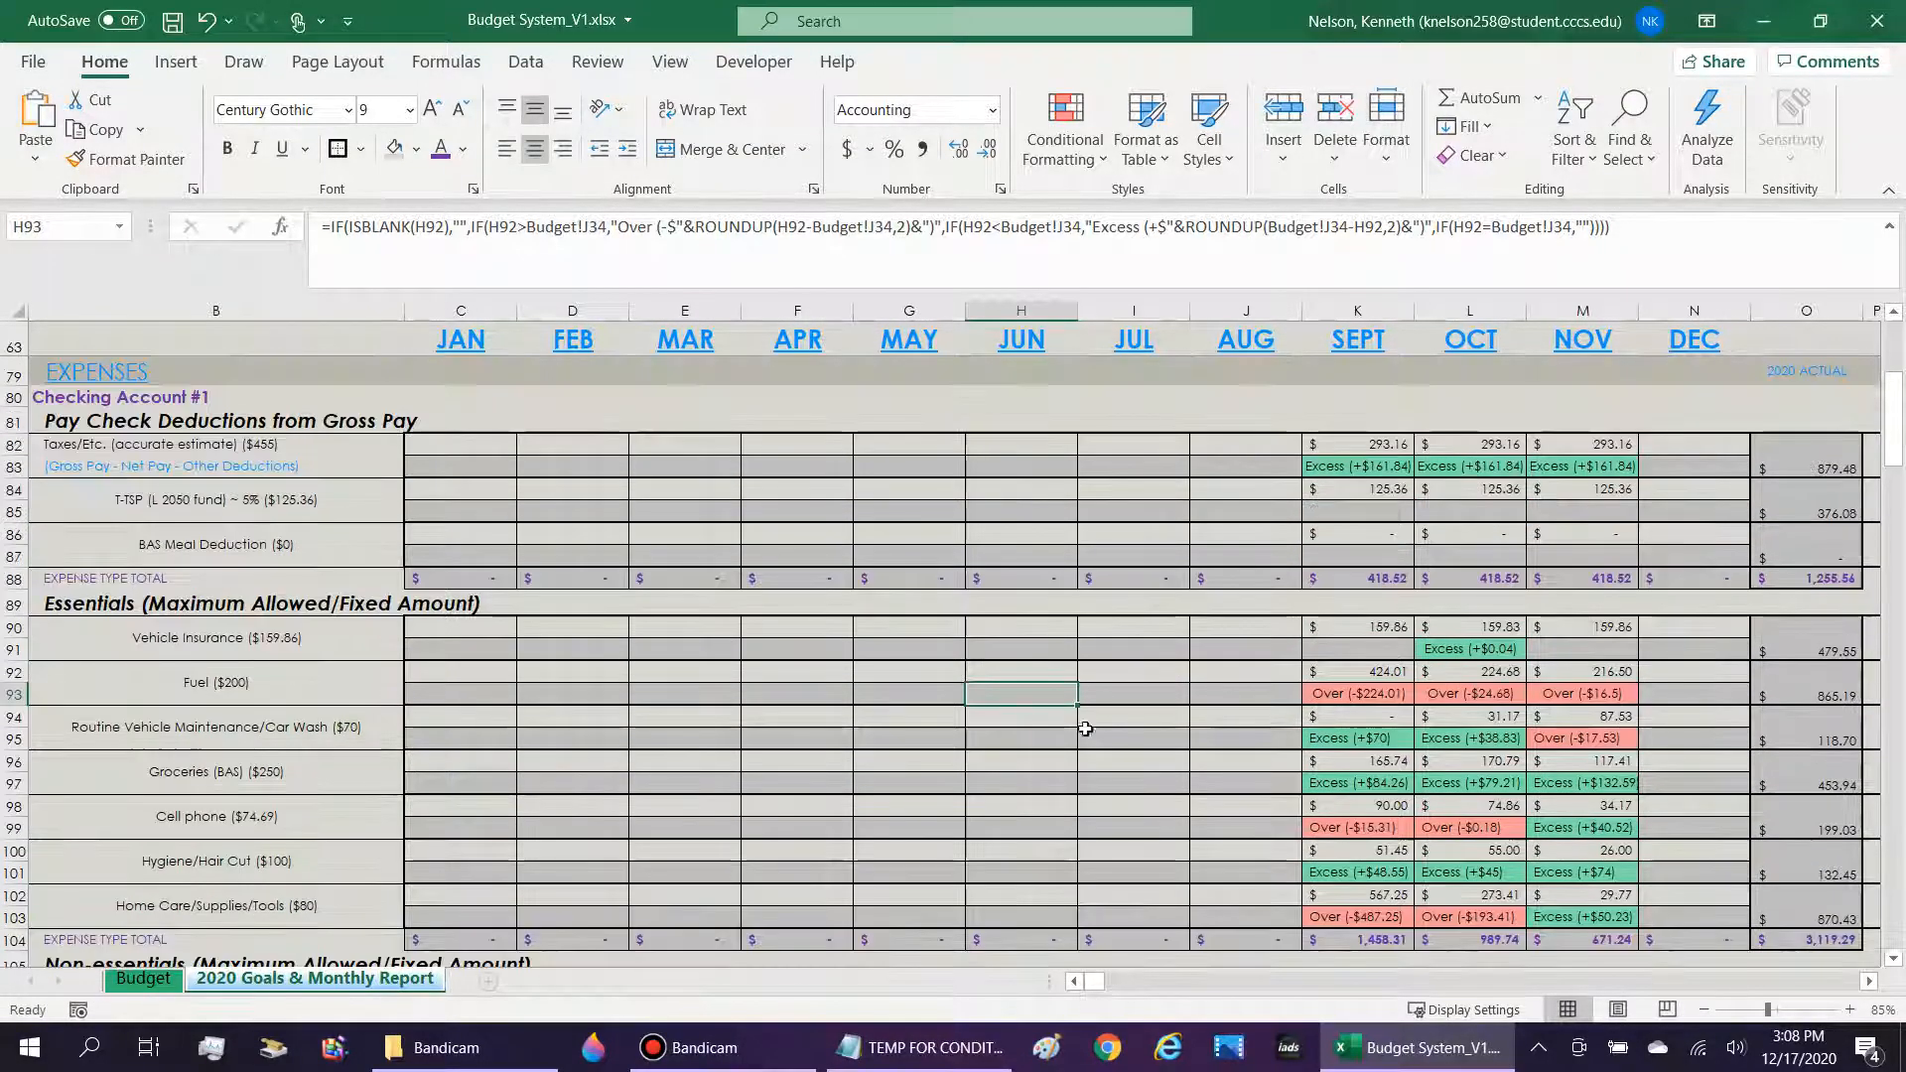
pyautogui.scroll(-1, 1081, 732)
# Examine the Home Care/Supplies/Tools label and indicator formulas, and look along row 102 to the yearly columns.
pyautogui.click(199, 832)
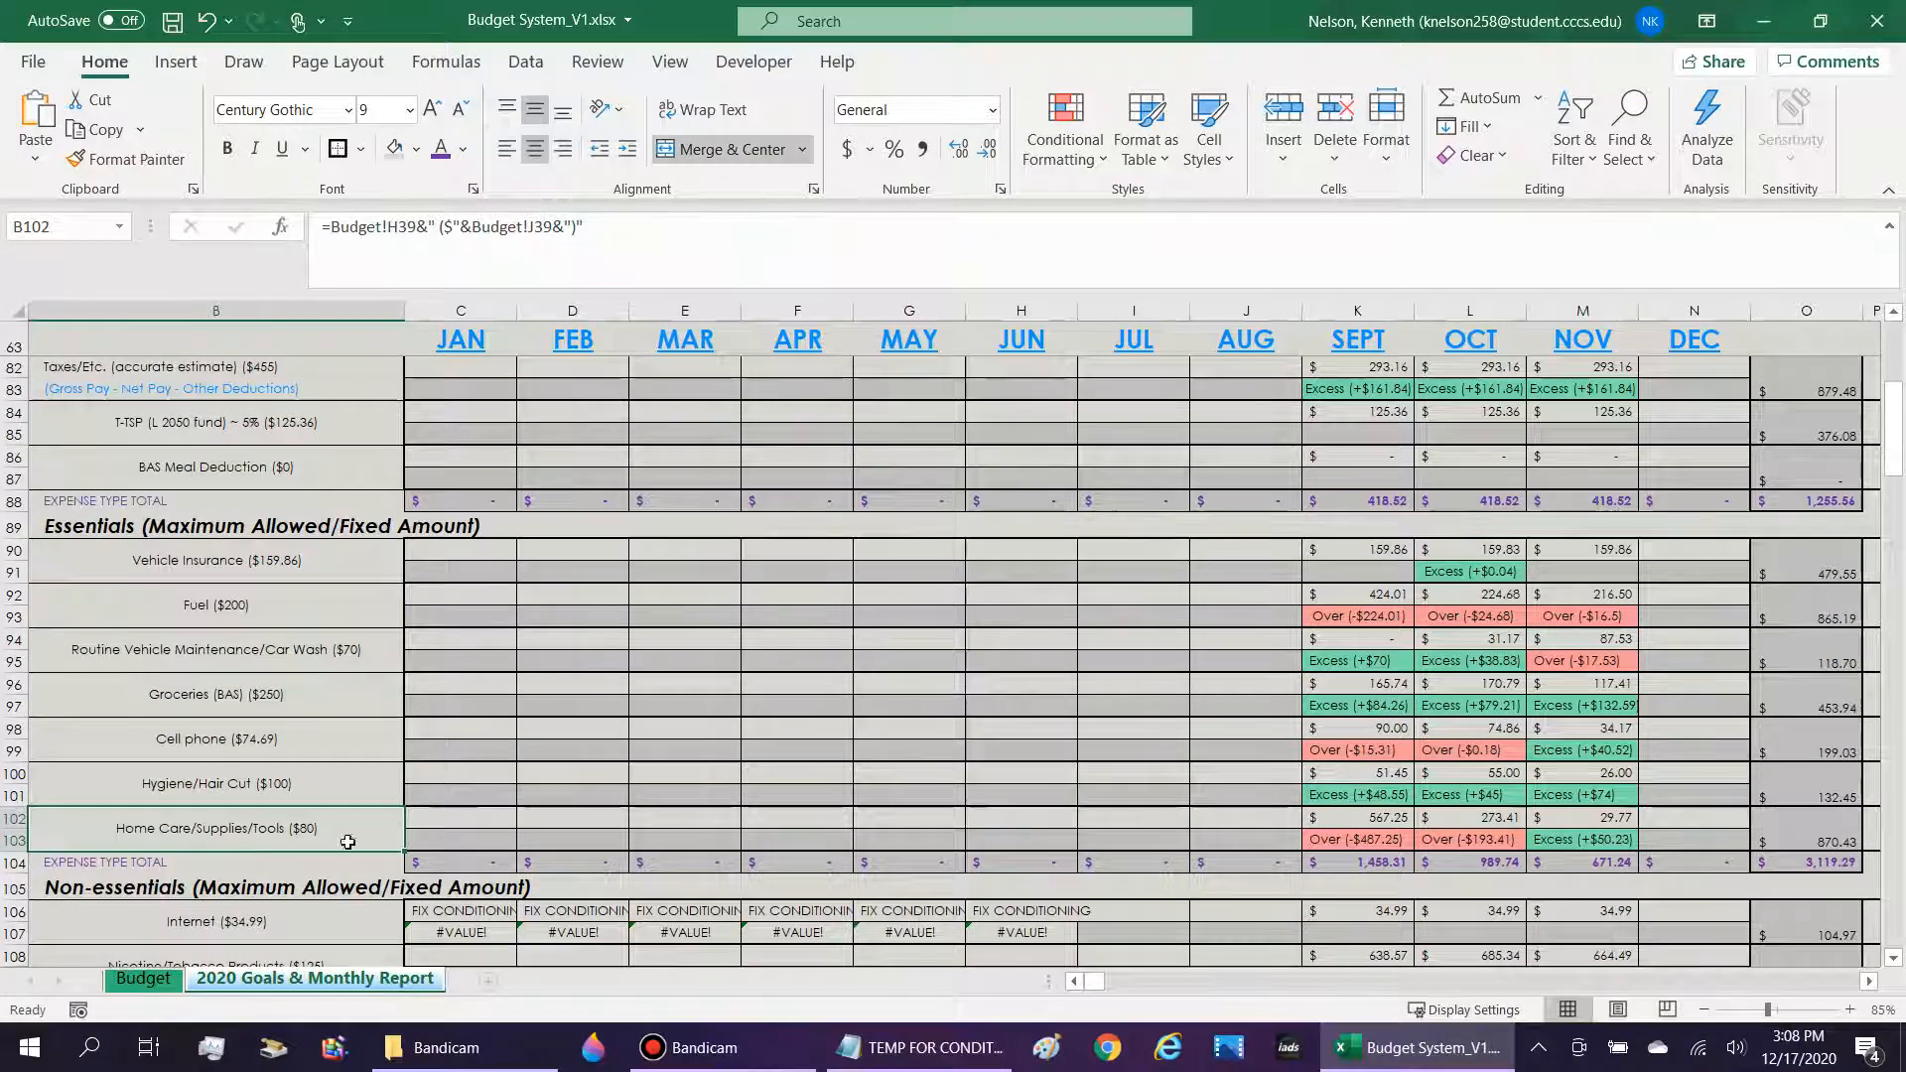
pyautogui.moveTo(446, 840); pyautogui.dragTo(446, 792)
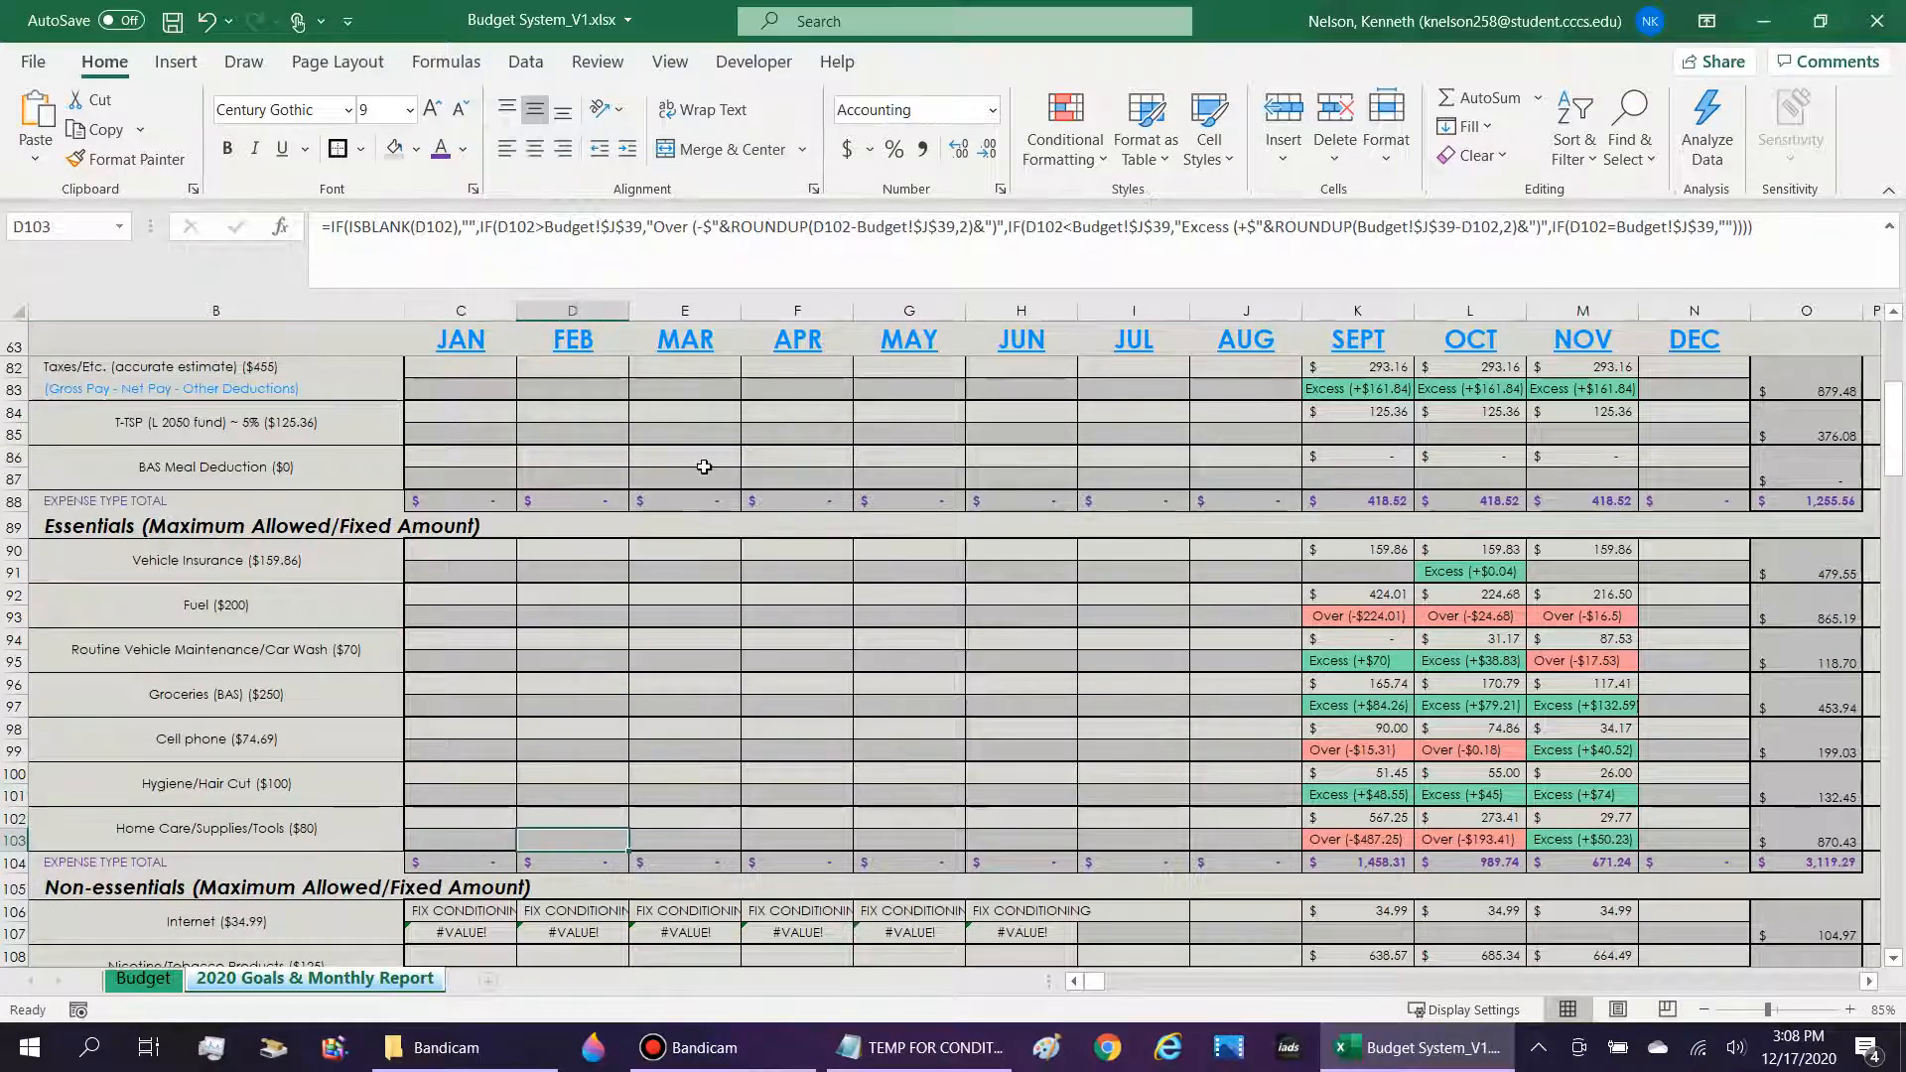
pyautogui.click(200, 831)
pyautogui.press('Right')
pyautogui.press('Right')
pyautogui.press('Right')
pyautogui.press('Right')
pyautogui.press('Right')
pyautogui.press('Right')
pyautogui.press('Right')
pyautogui.press('Right')
pyautogui.press('Right')
pyautogui.press('Right')
pyautogui.press('Right')
pyautogui.press('Right')
pyautogui.press('Right')
pyautogui.press('Right')
pyautogui.press('Right')
pyautogui.press('Right')
pyautogui.press('Right')
pyautogui.press('Right')
pyautogui.press('Right')
pyautogui.press('Right')
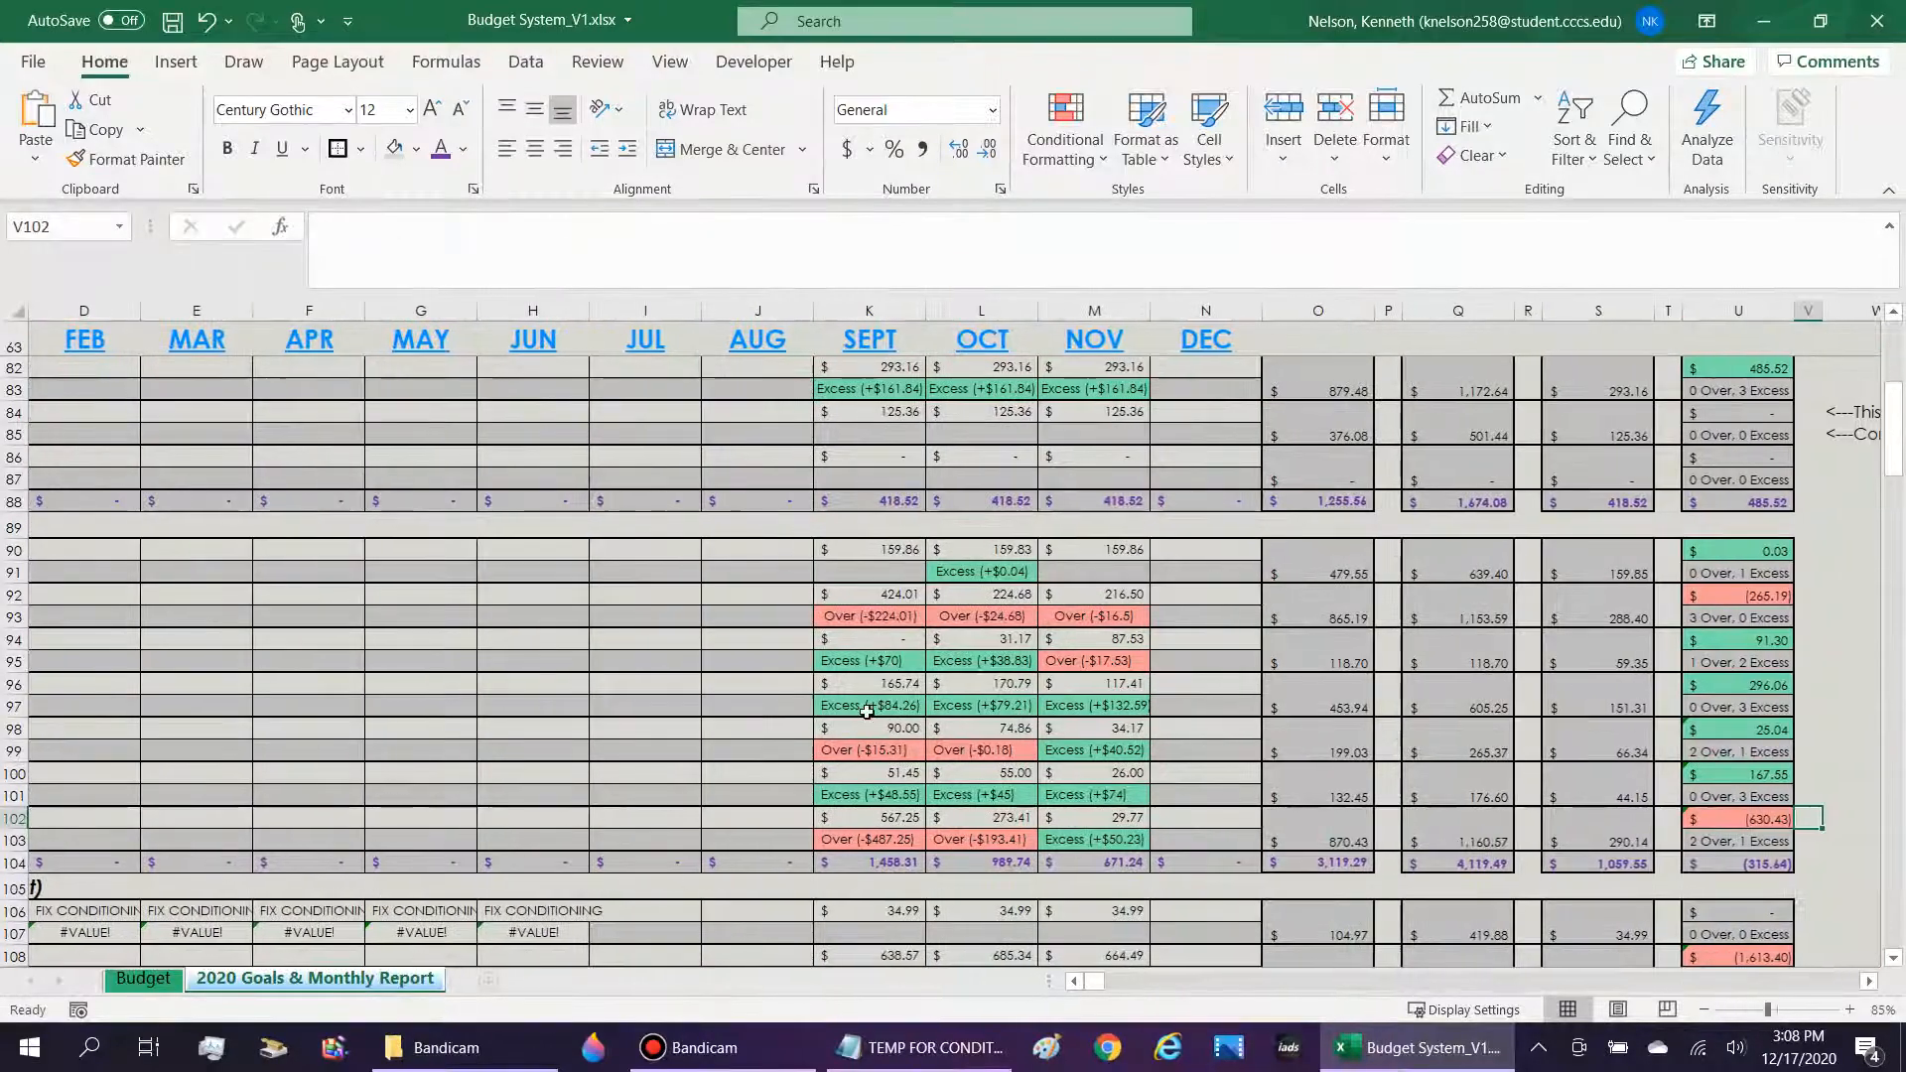
# Ignore the inconsistent-formula errors on the Essentials Under/Over cells U102, U100 and U98.
pyautogui.press('Left')
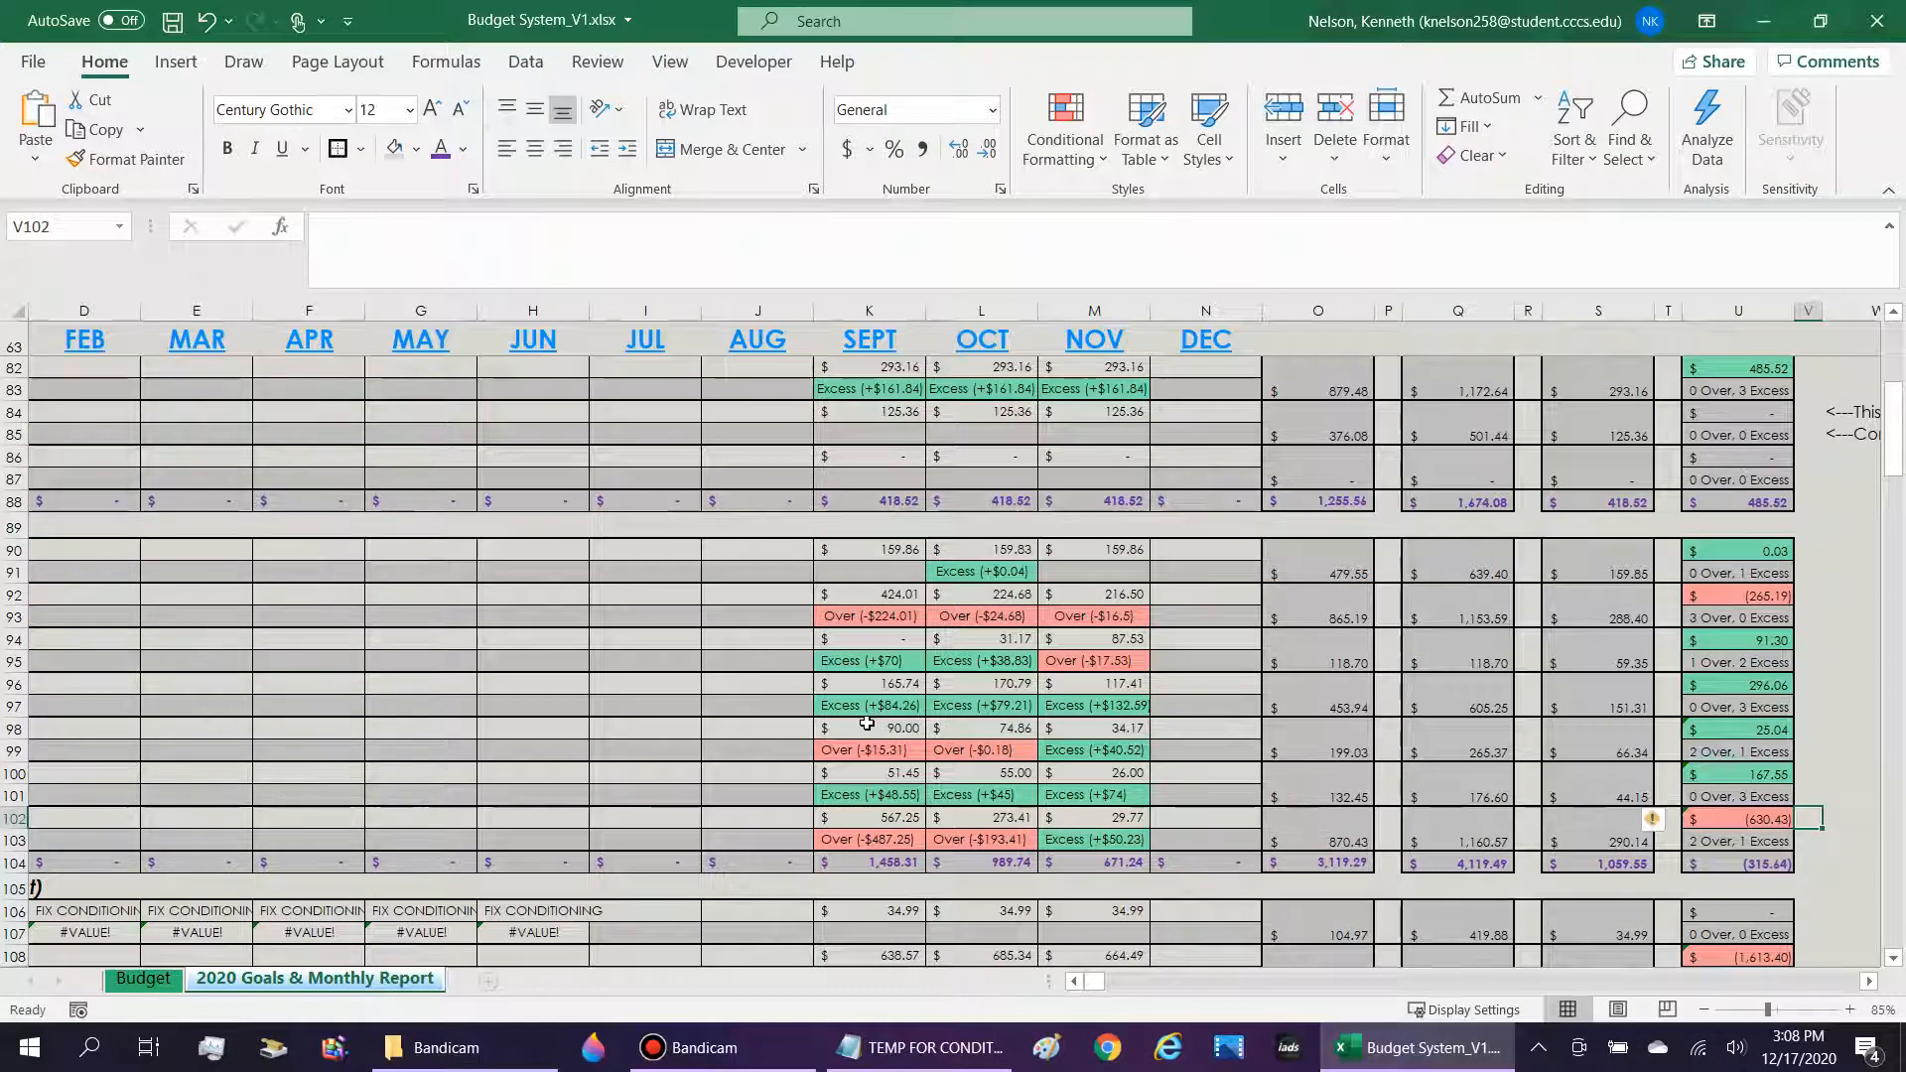
pyautogui.click(1673, 820)
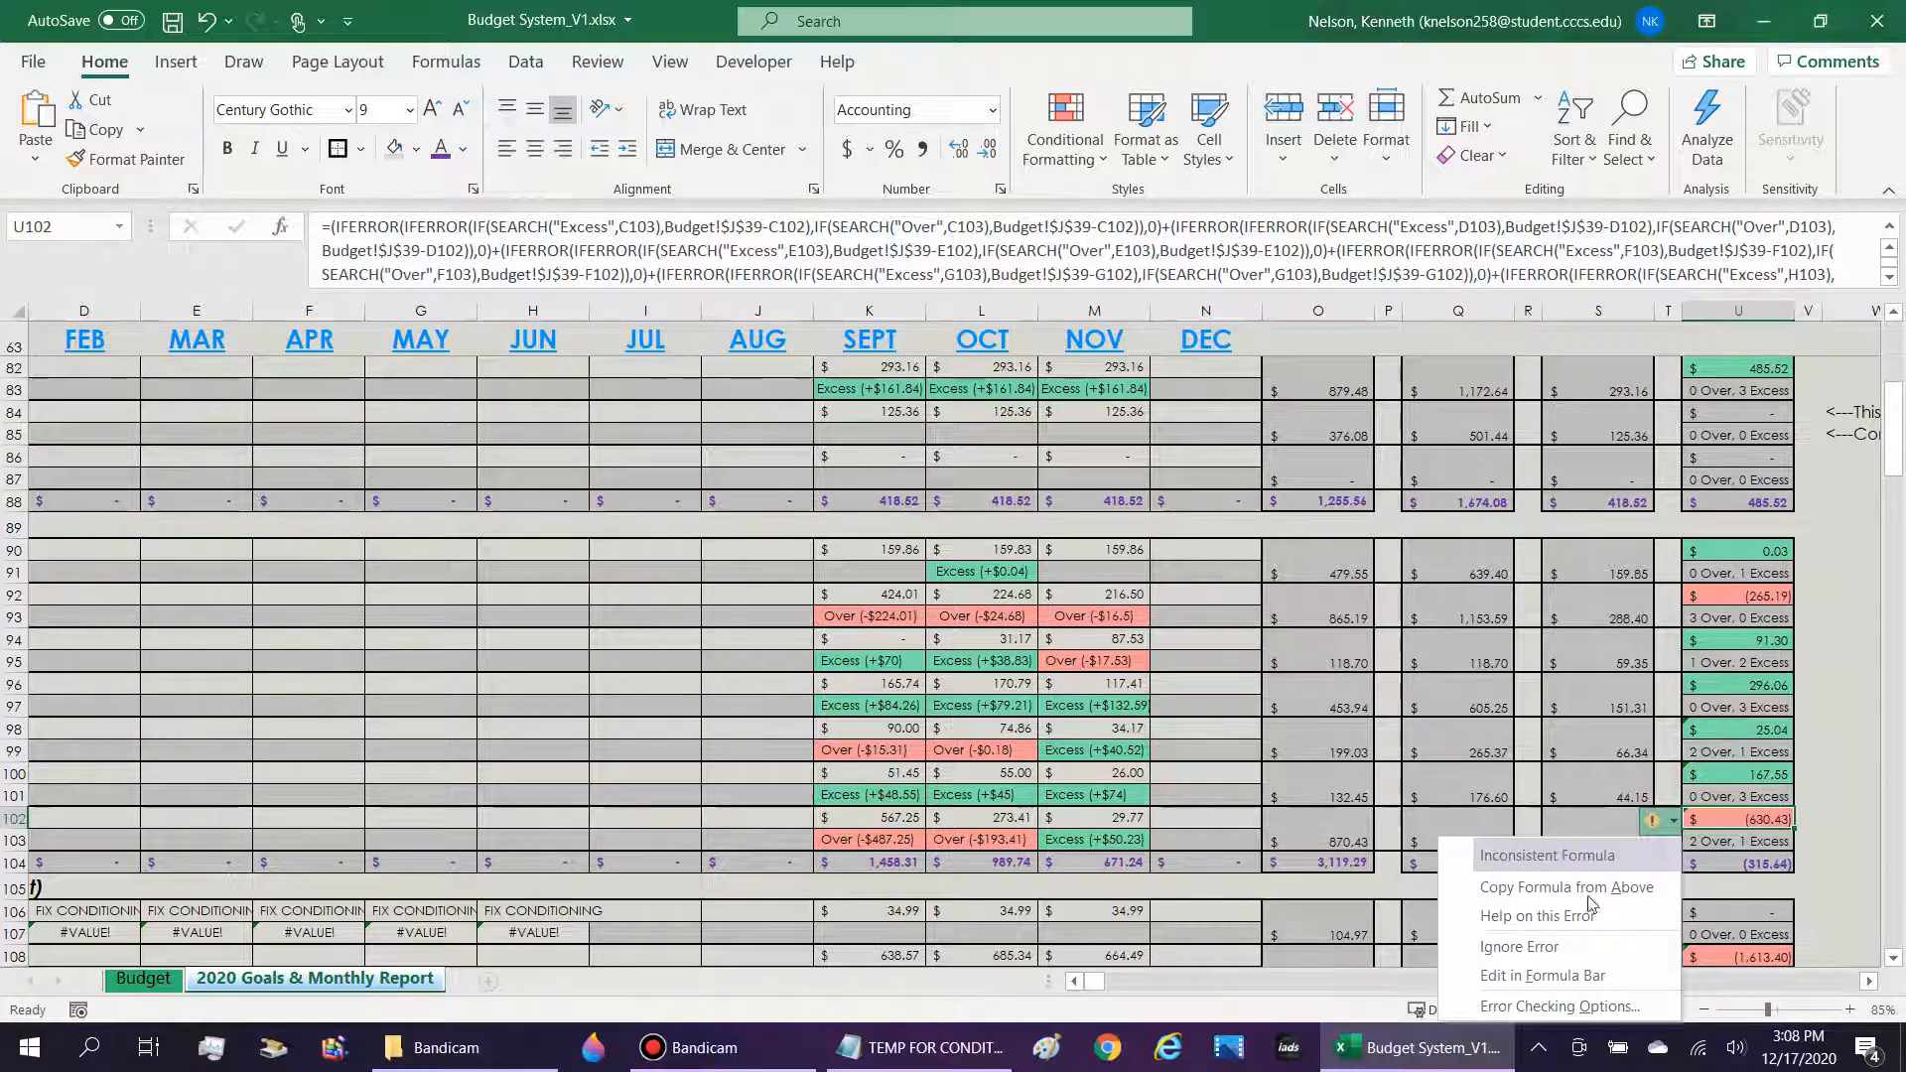
pyautogui.click(1571, 947)
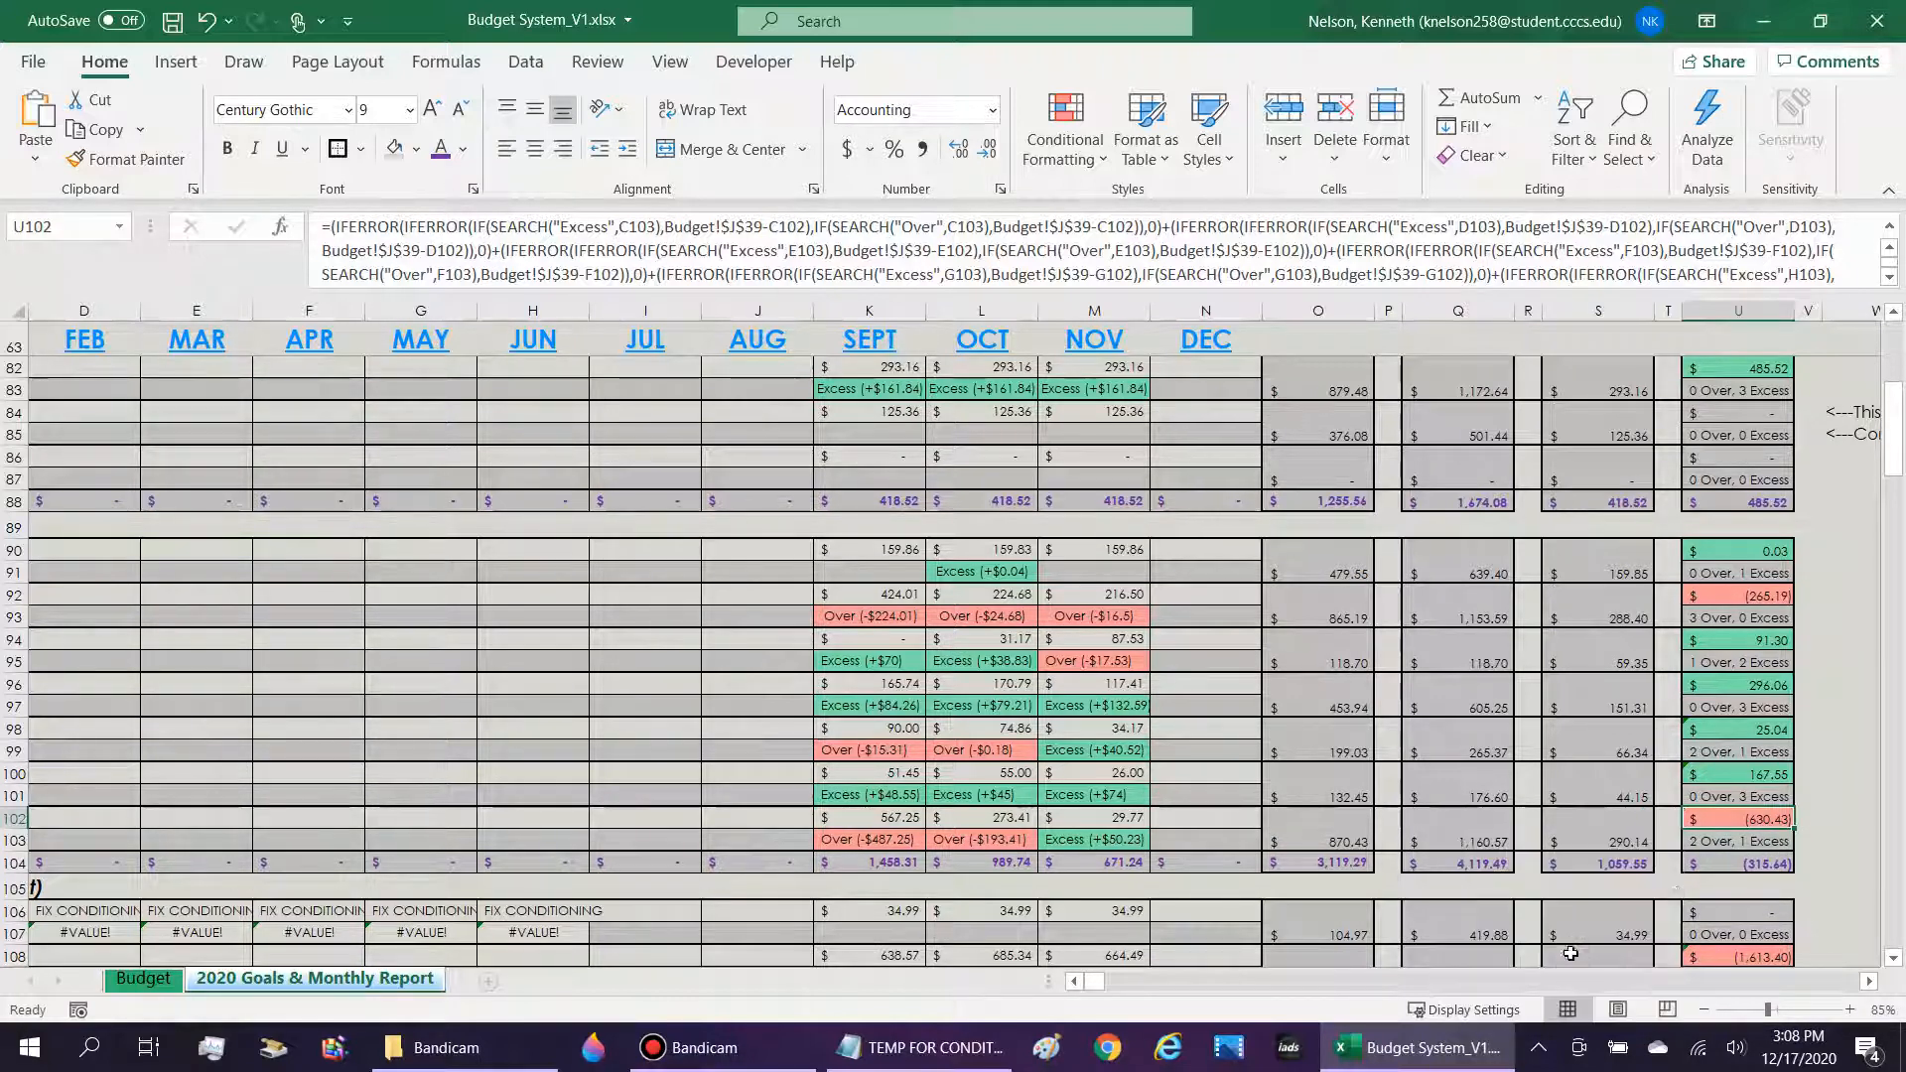
pyautogui.click(1725, 797)
pyautogui.click(1714, 779)
pyautogui.click(1672, 776)
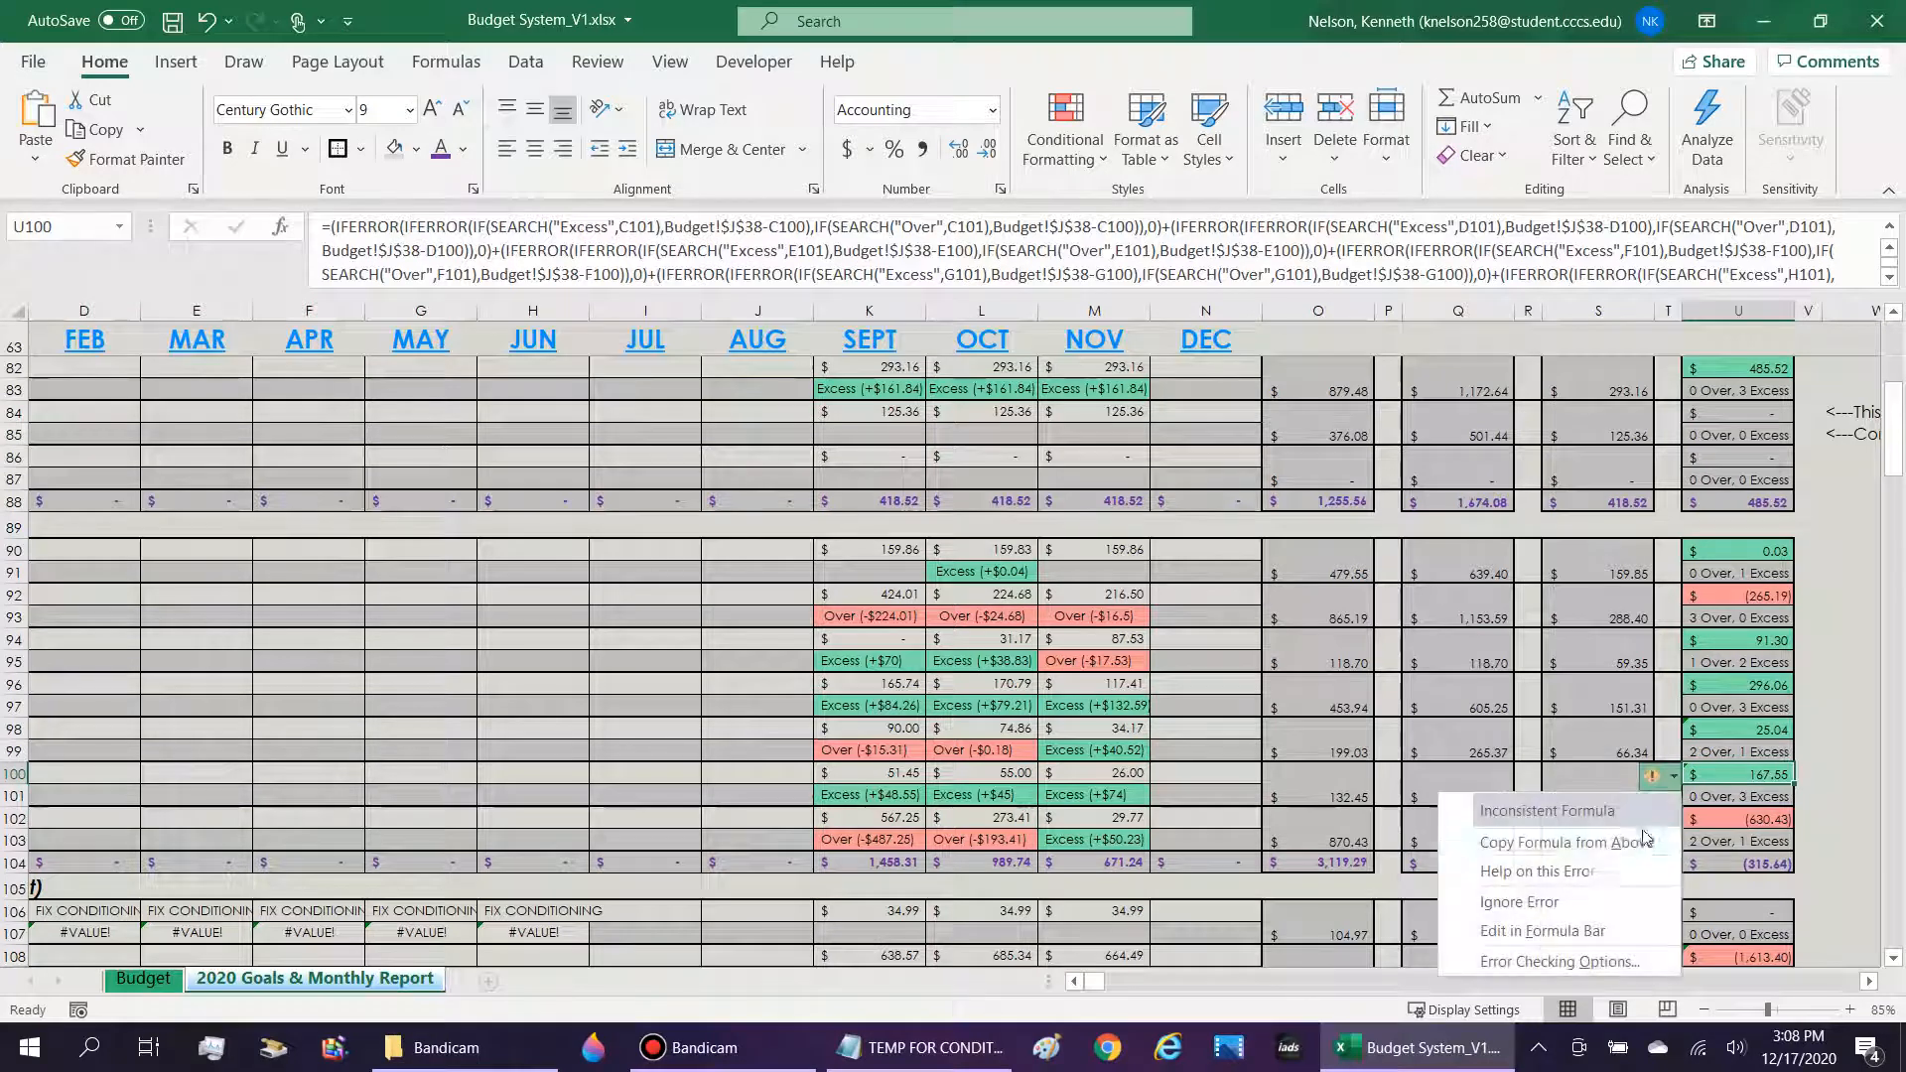
pyautogui.click(1576, 903)
pyautogui.click(1732, 730)
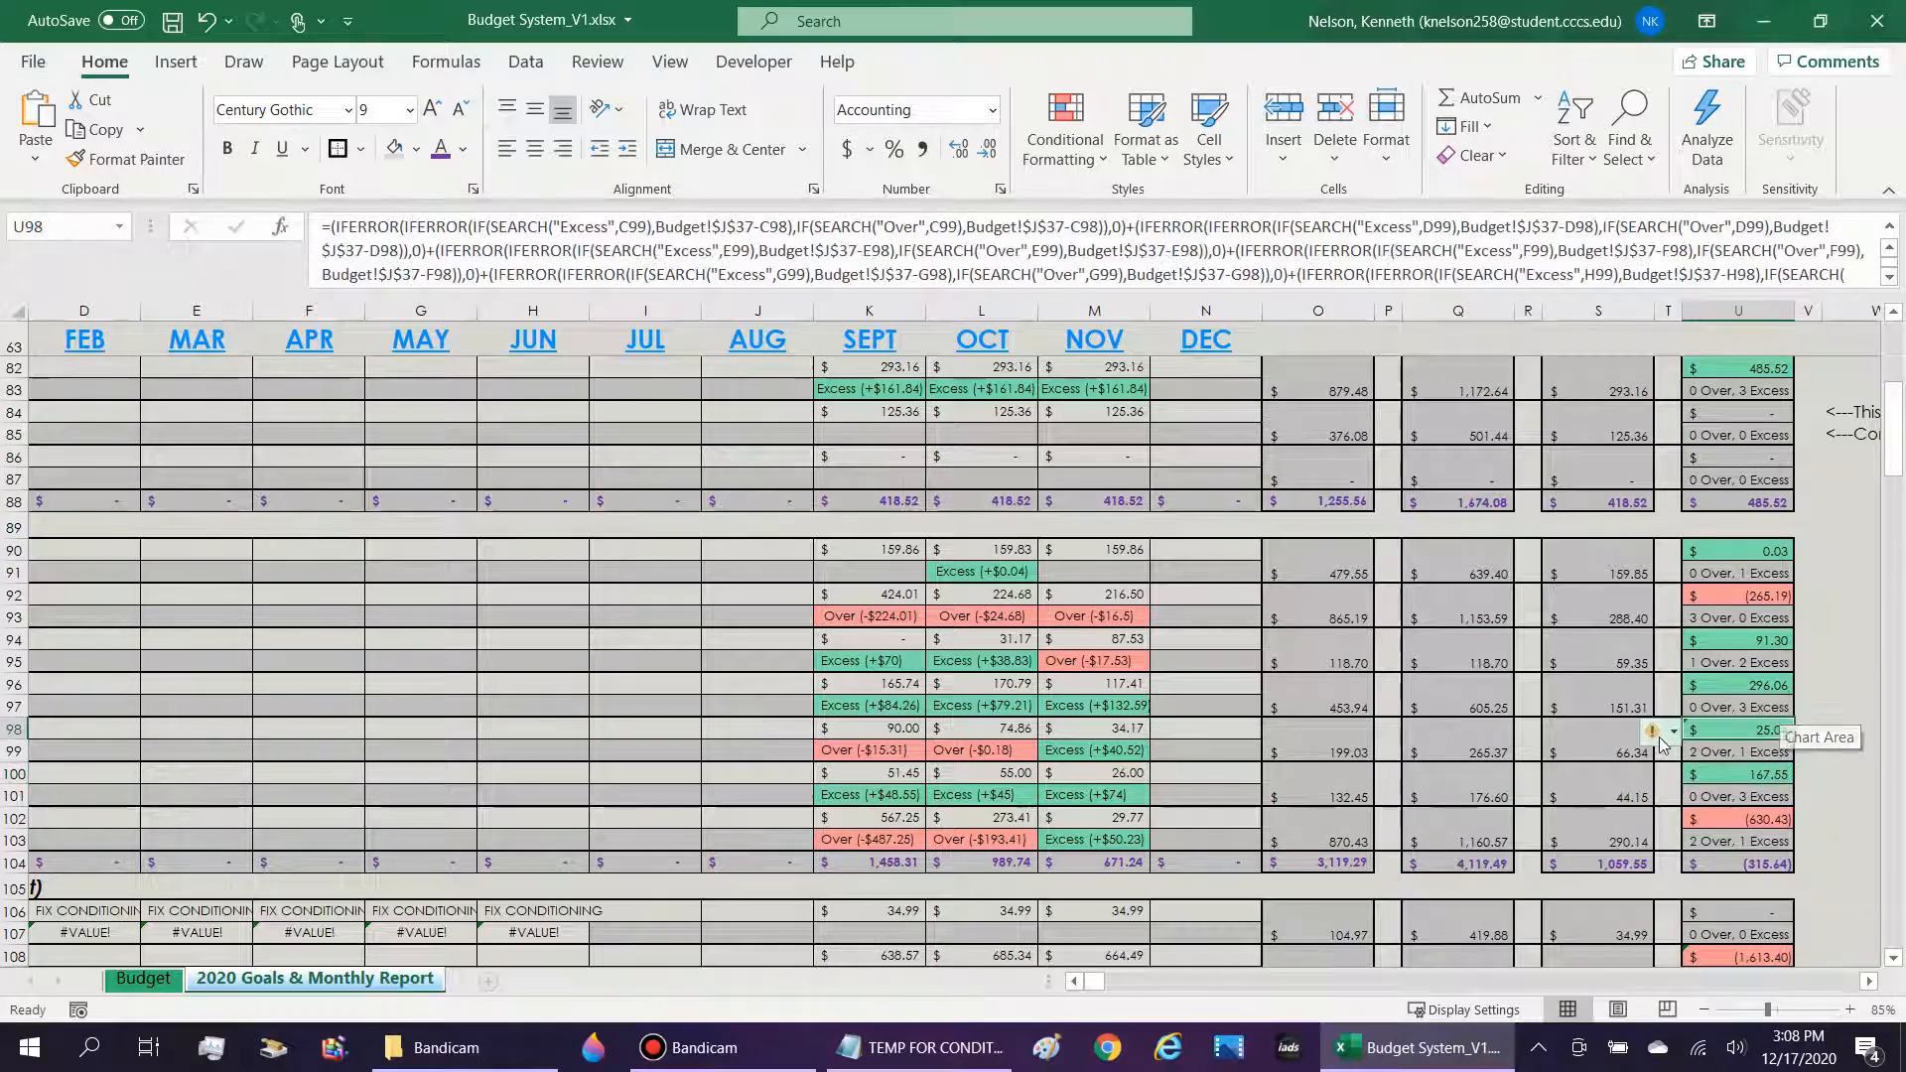
pyautogui.click(1672, 732)
pyautogui.click(1518, 857)
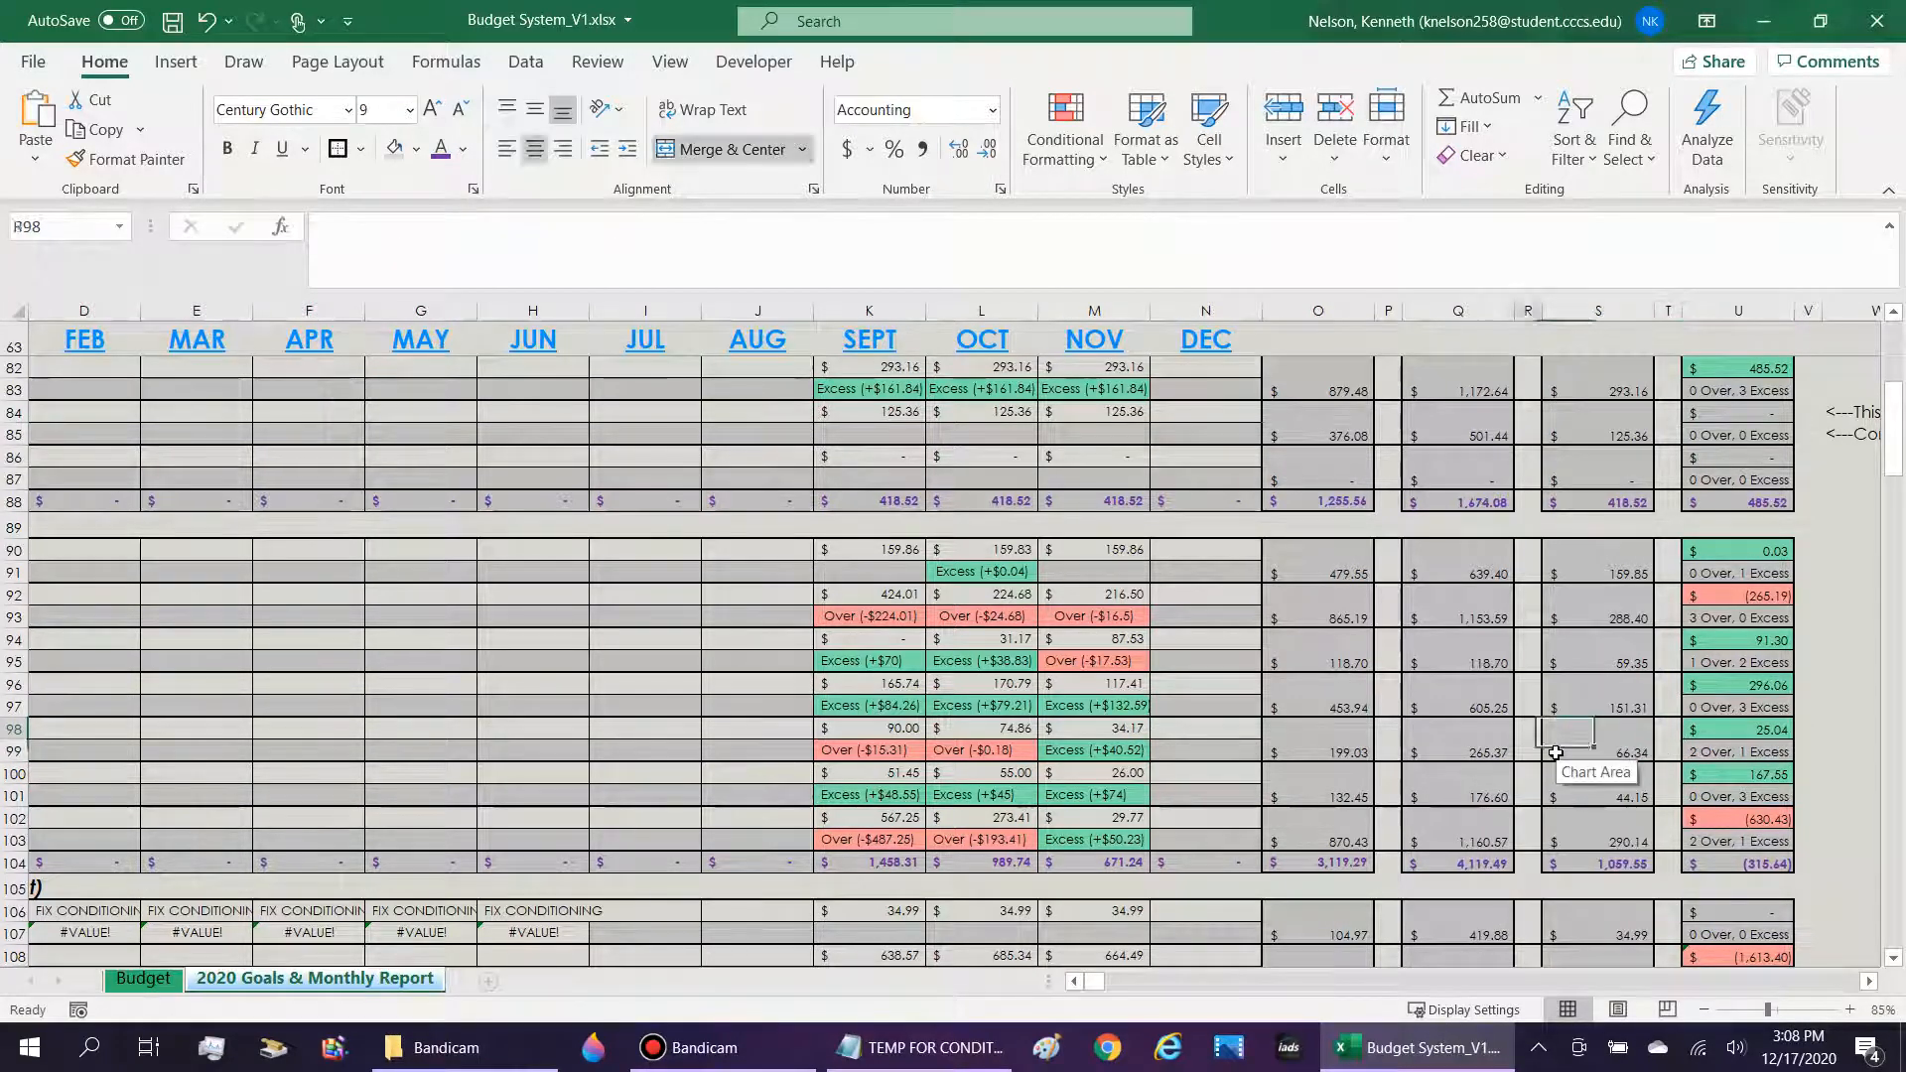
# Look over the January to August cells and indicator formulas of the Pay Check Deductions and Essentials sections.
pyautogui.press('Home')
pyautogui.click(734, 564)
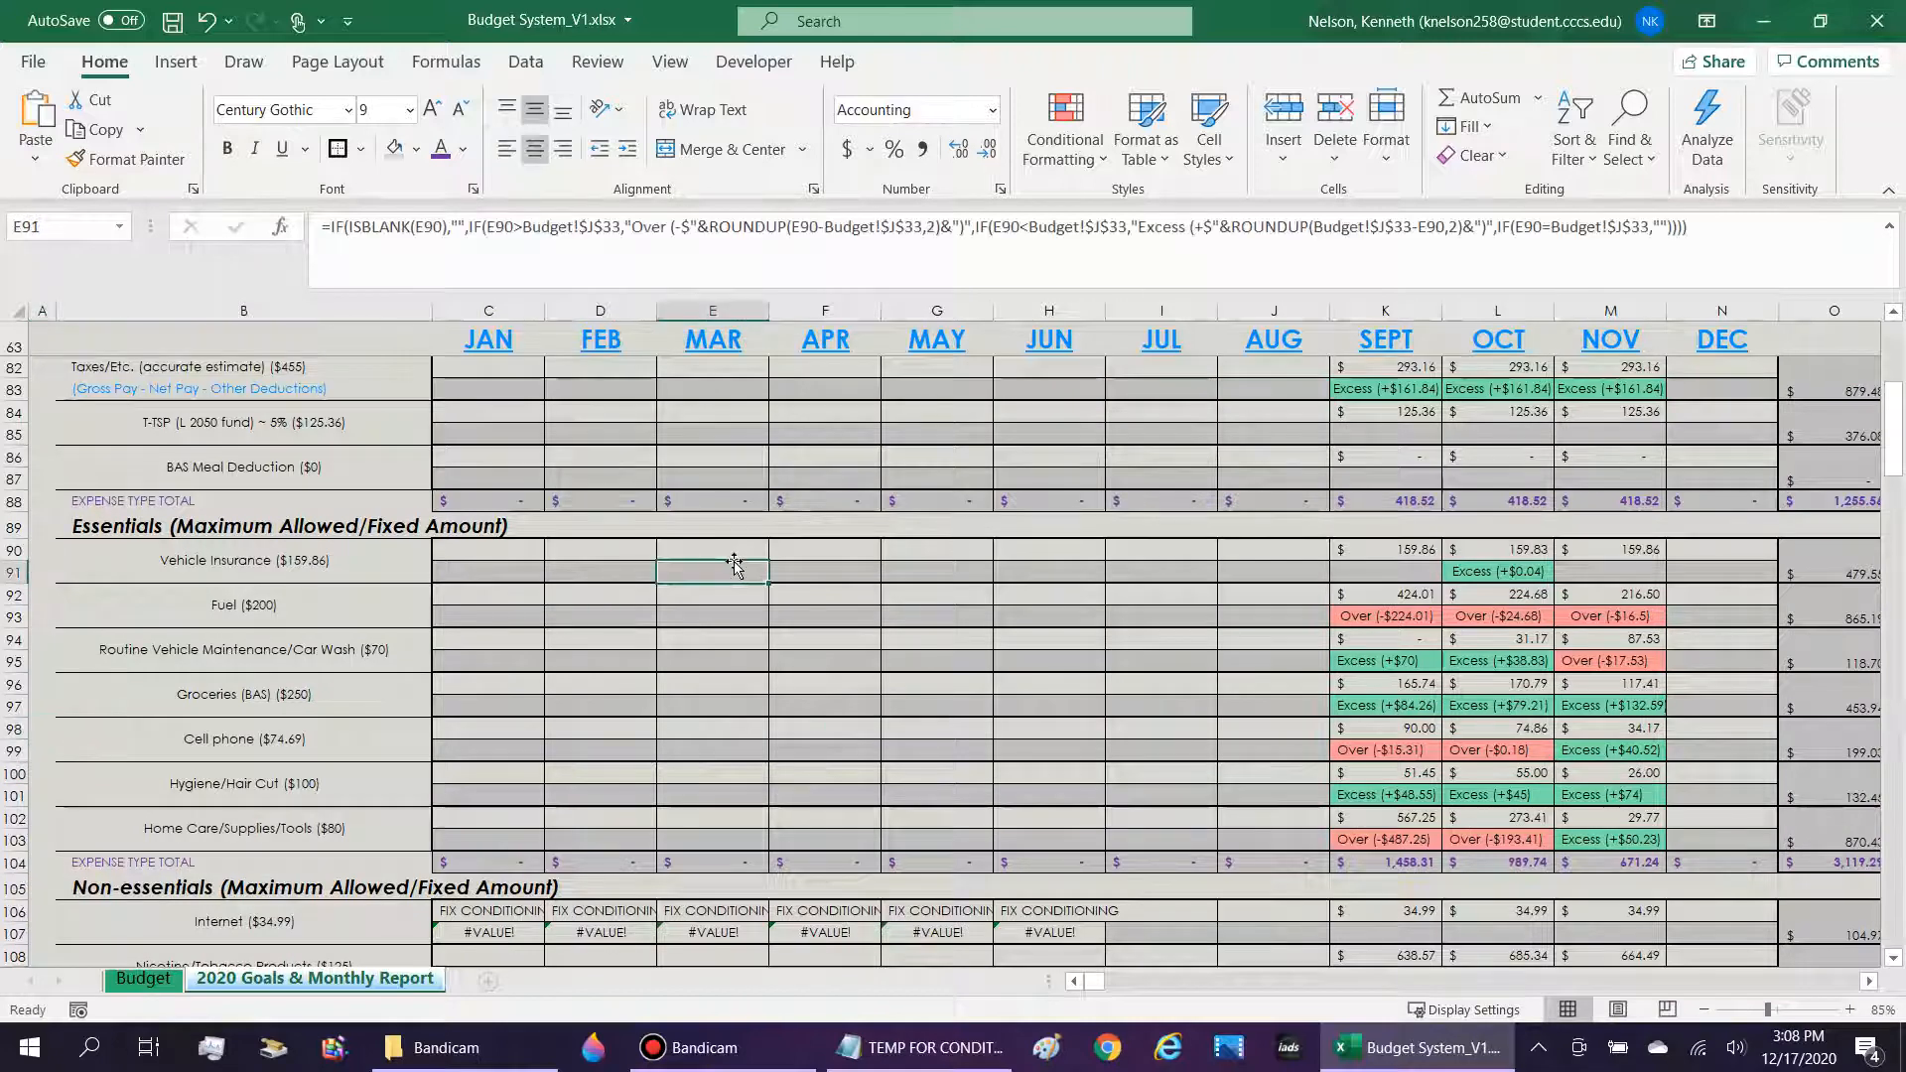
pyautogui.scroll(2, 735, 563)
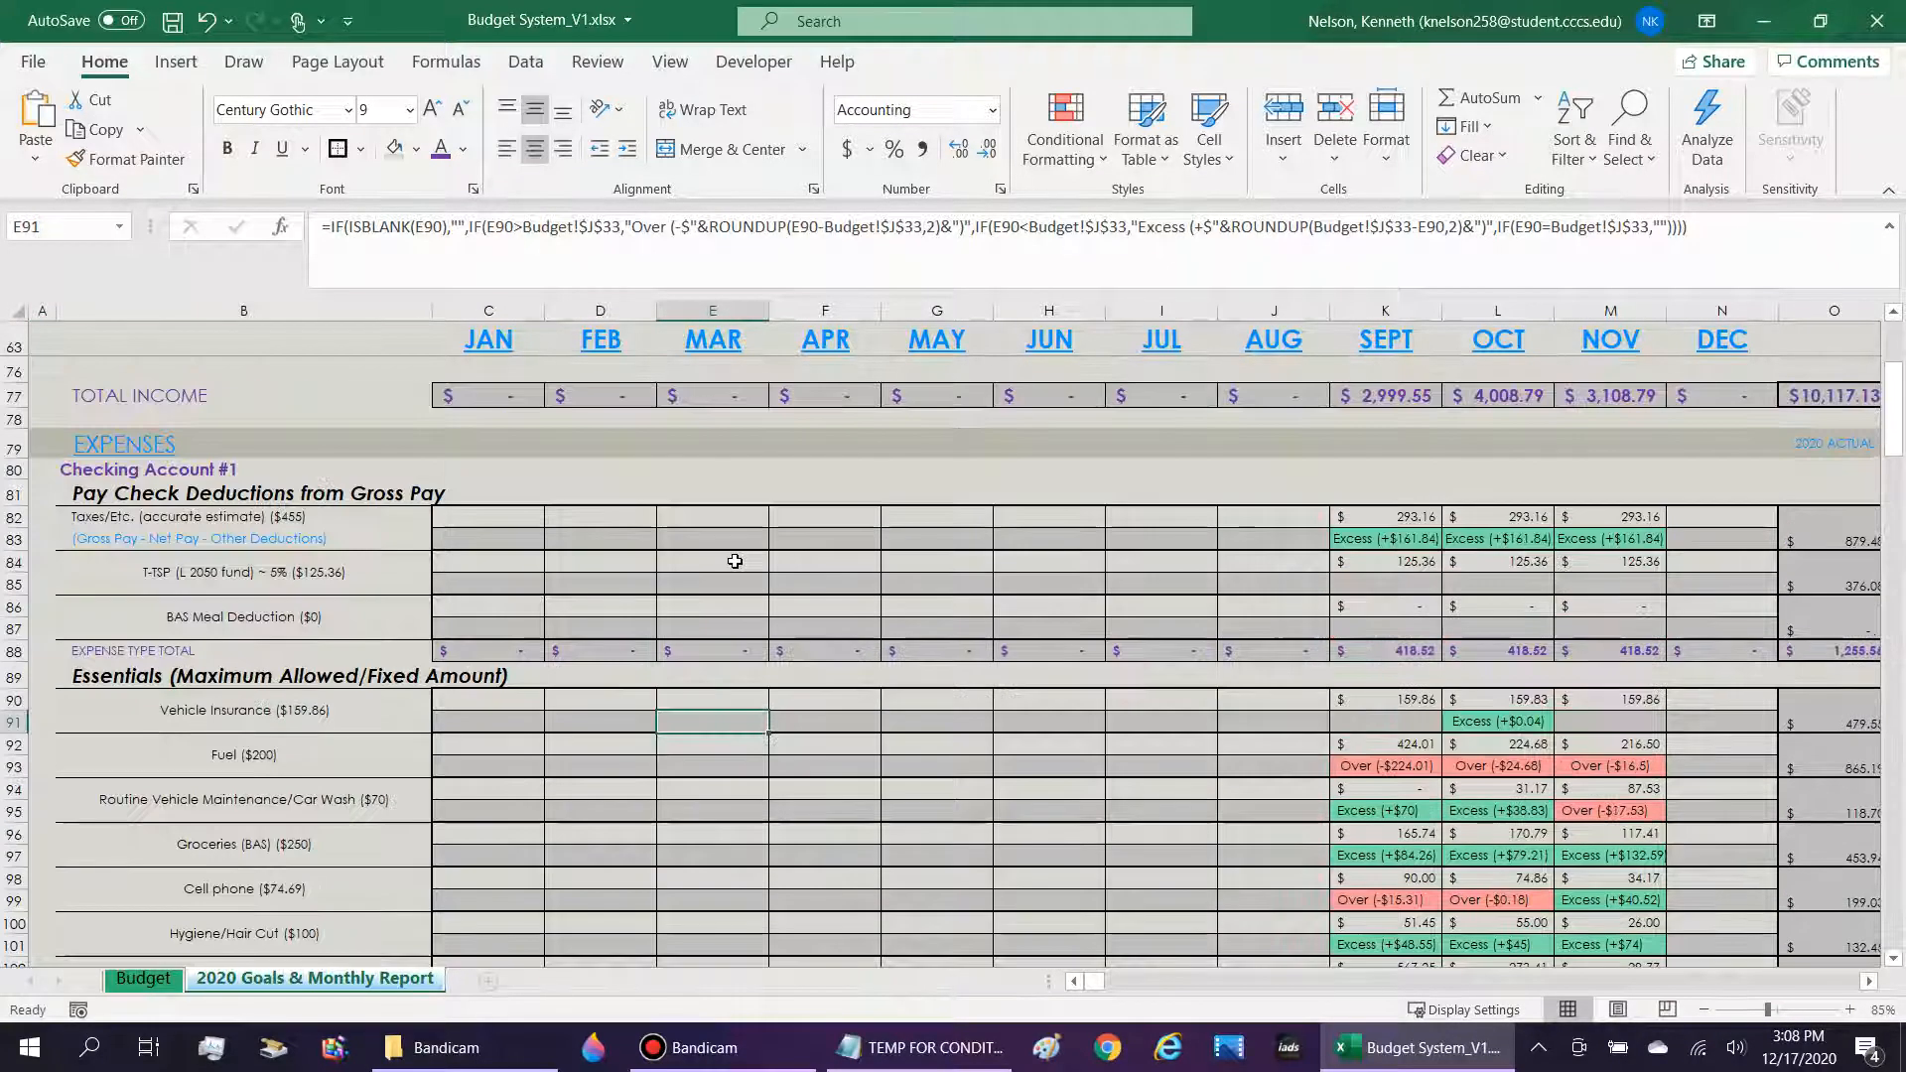
pyautogui.click(531, 508)
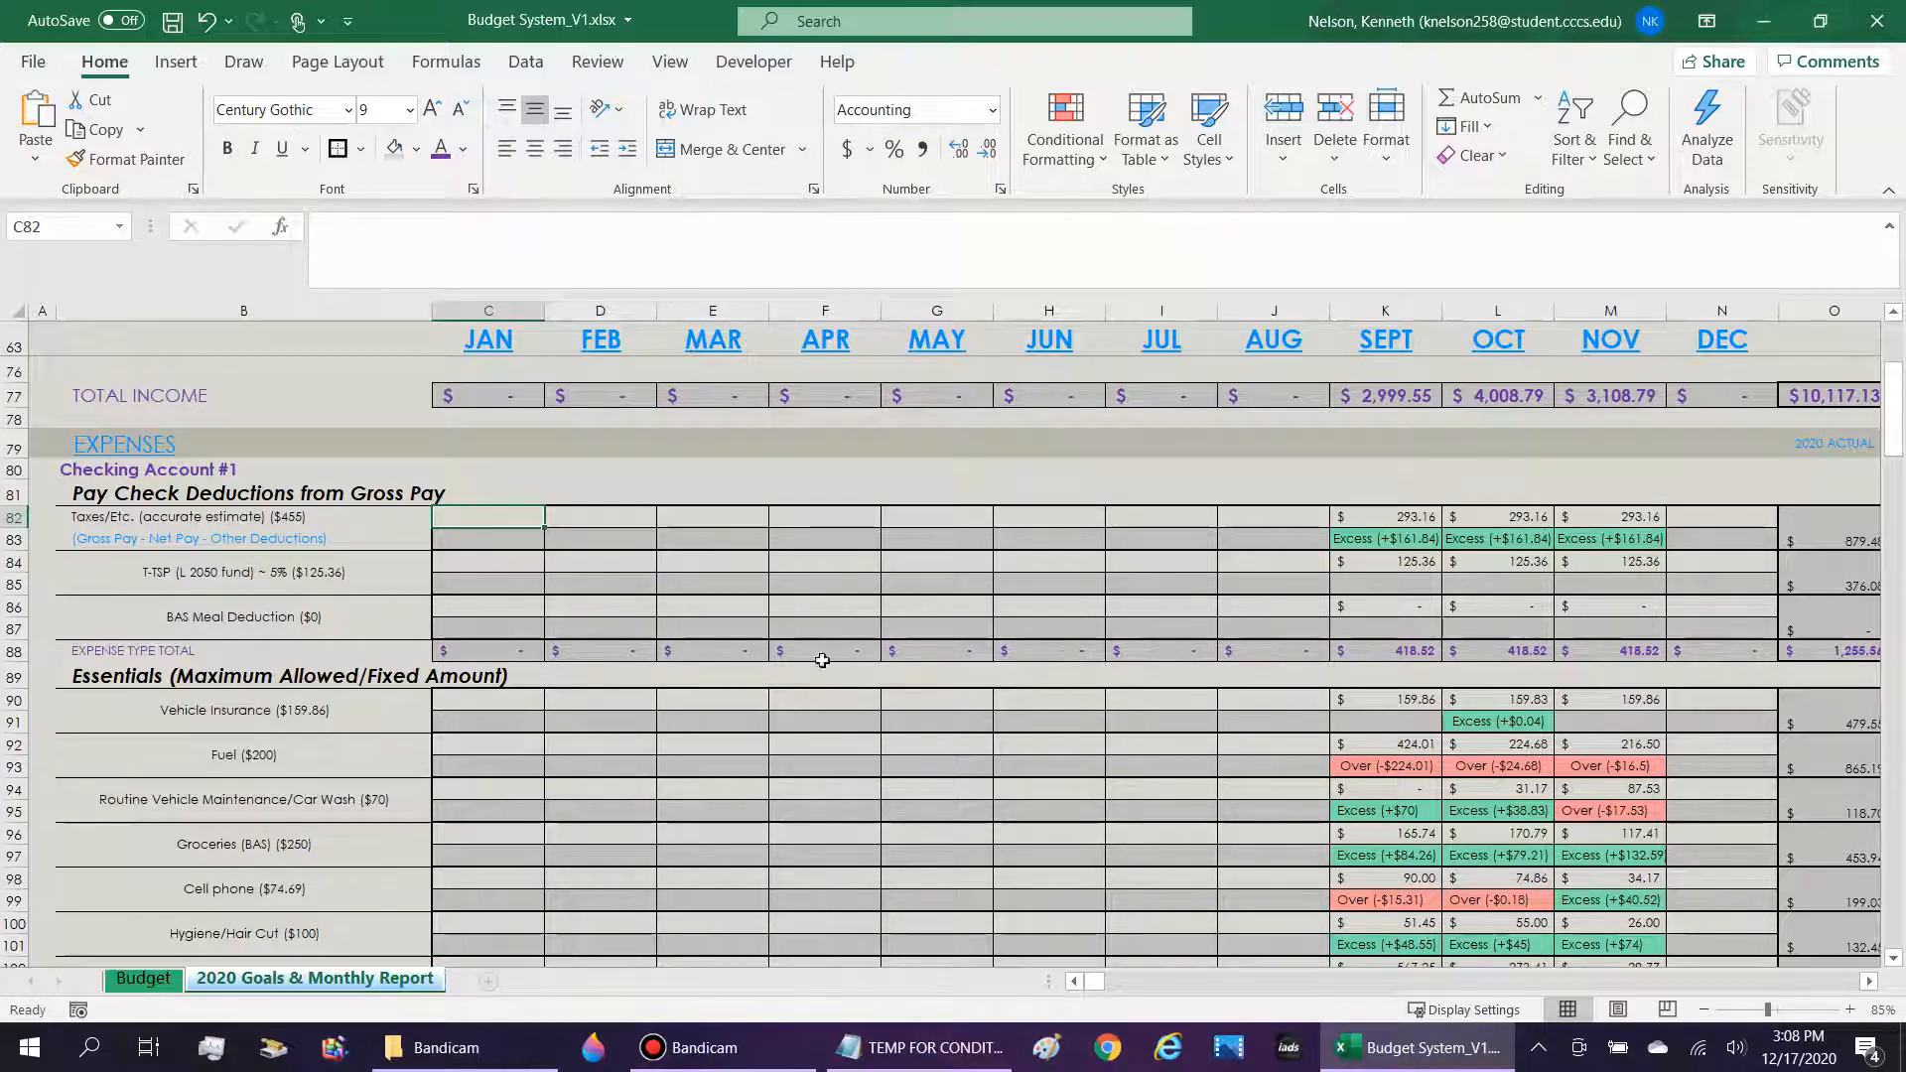
pyautogui.moveTo(823, 584); pyautogui.dragTo(1274, 834)
pyautogui.scroll(-3, 432, 600)
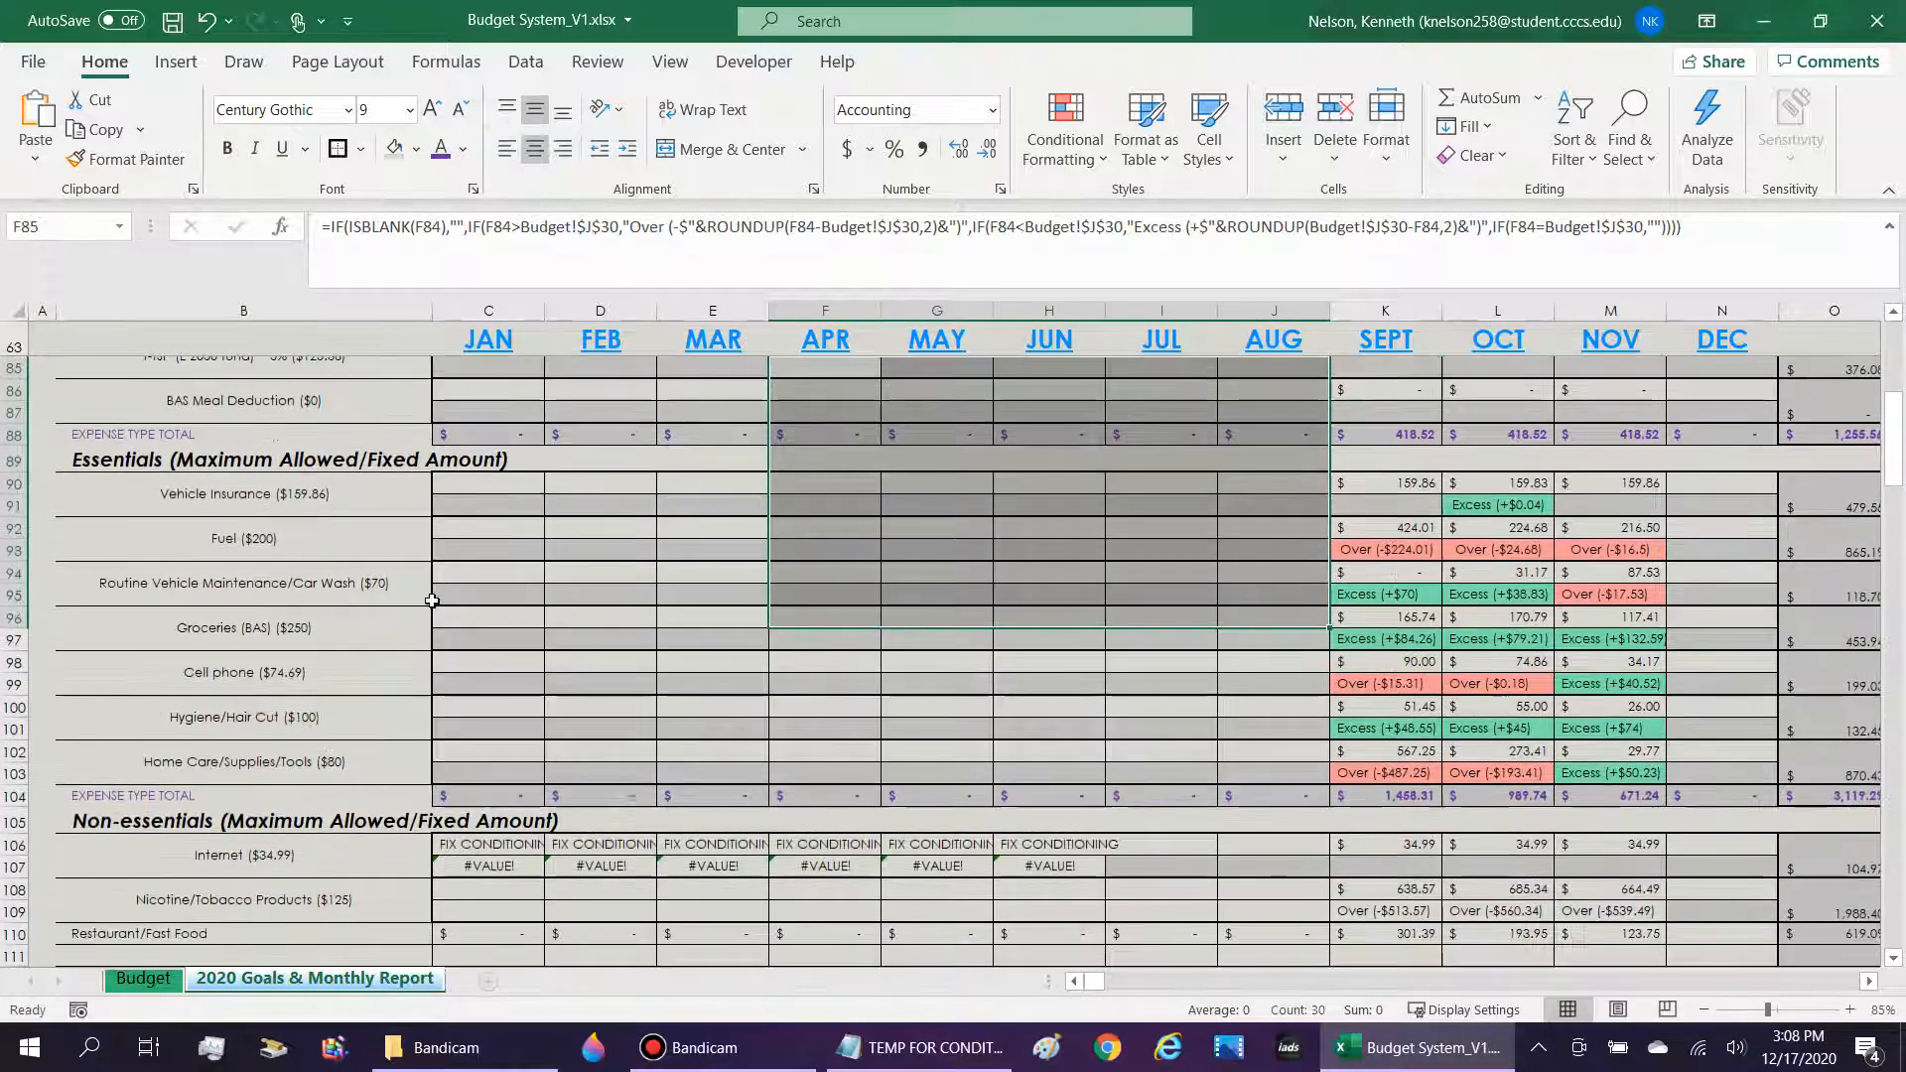
# Examine the September Fuel indicator in K93 and the October Vehicle Insurance indicator and amount in L91 and L90.
pyautogui.click(1375, 546)
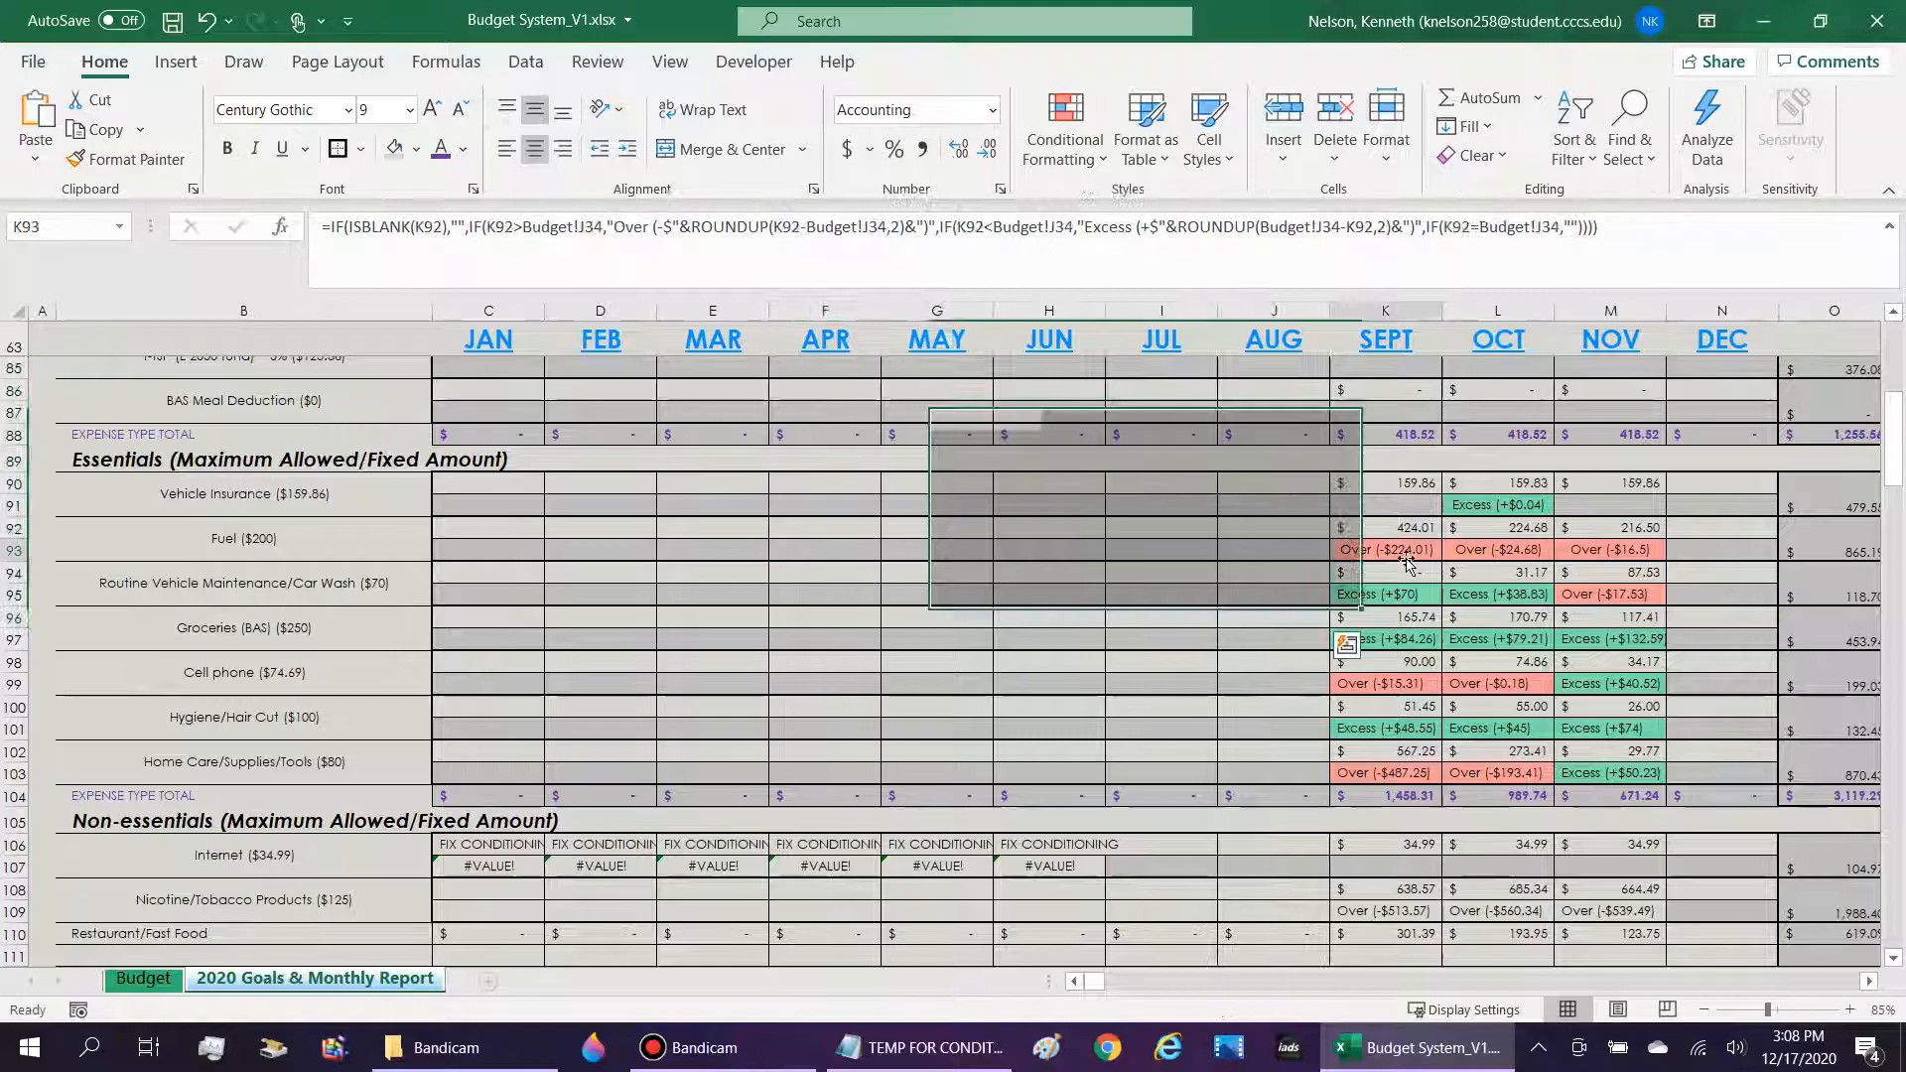
pyautogui.click(1496, 509)
pyautogui.scroll(-4, 1508, 424)
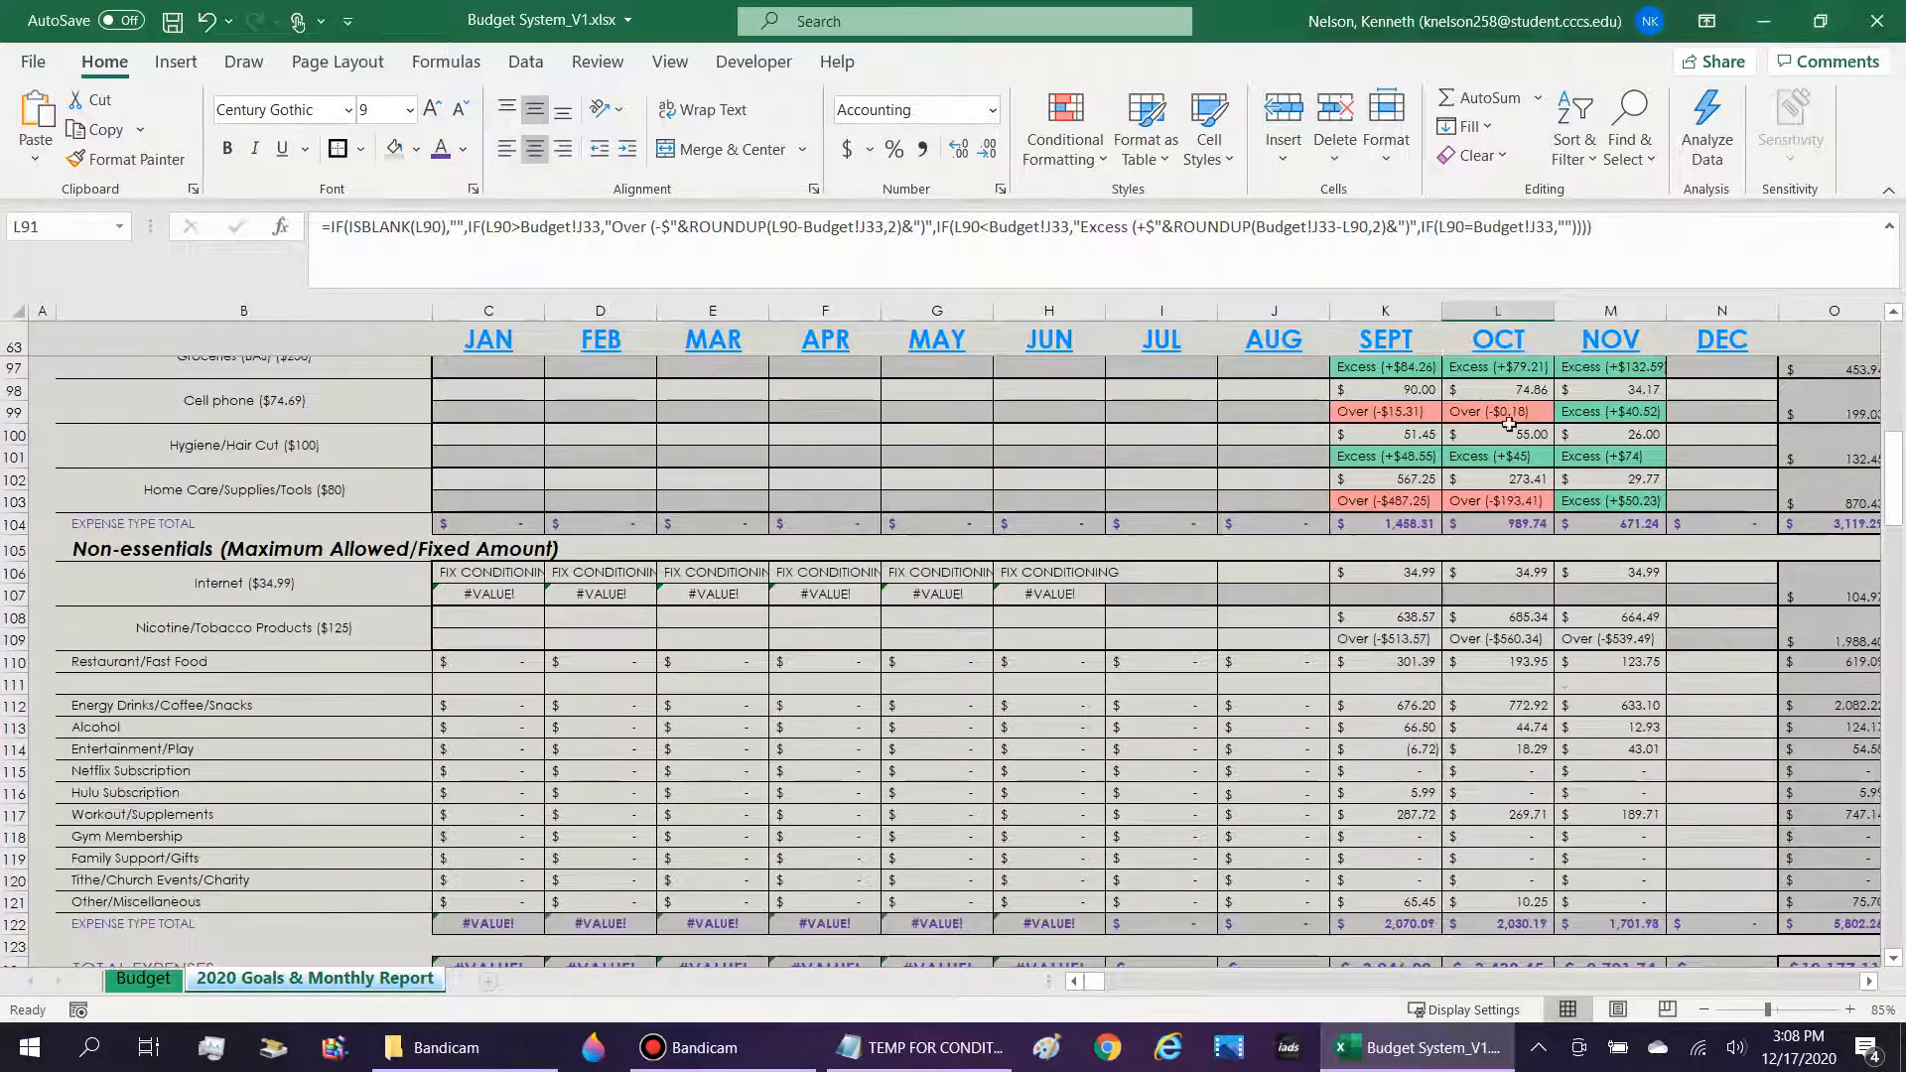
pyautogui.scroll(4, 1508, 423)
pyautogui.click(1531, 483)
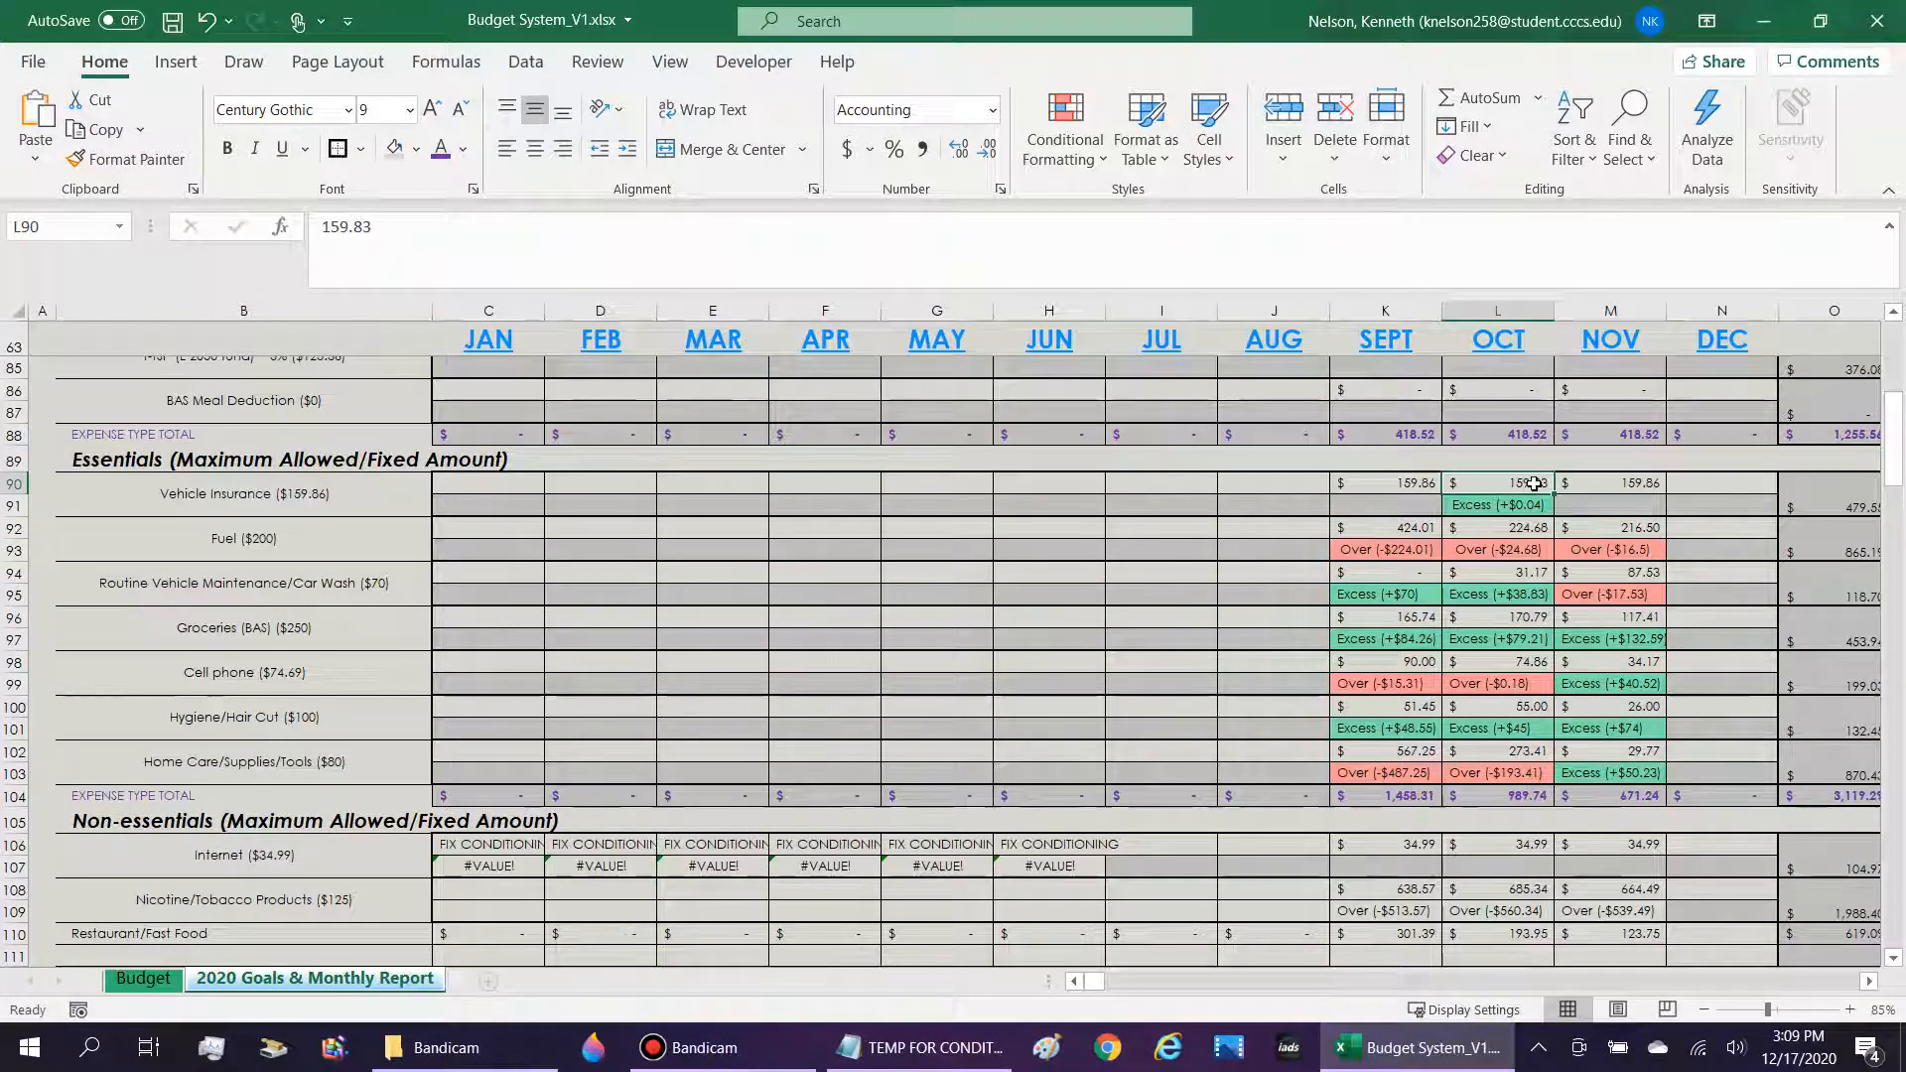
# Switch to the Budget sheet and try to run its Finalize Changes macro beside the last-updated month.
pyautogui.click(143, 979)
pyautogui.scroll(8, 1199, 841)
pyautogui.scroll(1, 1201, 844)
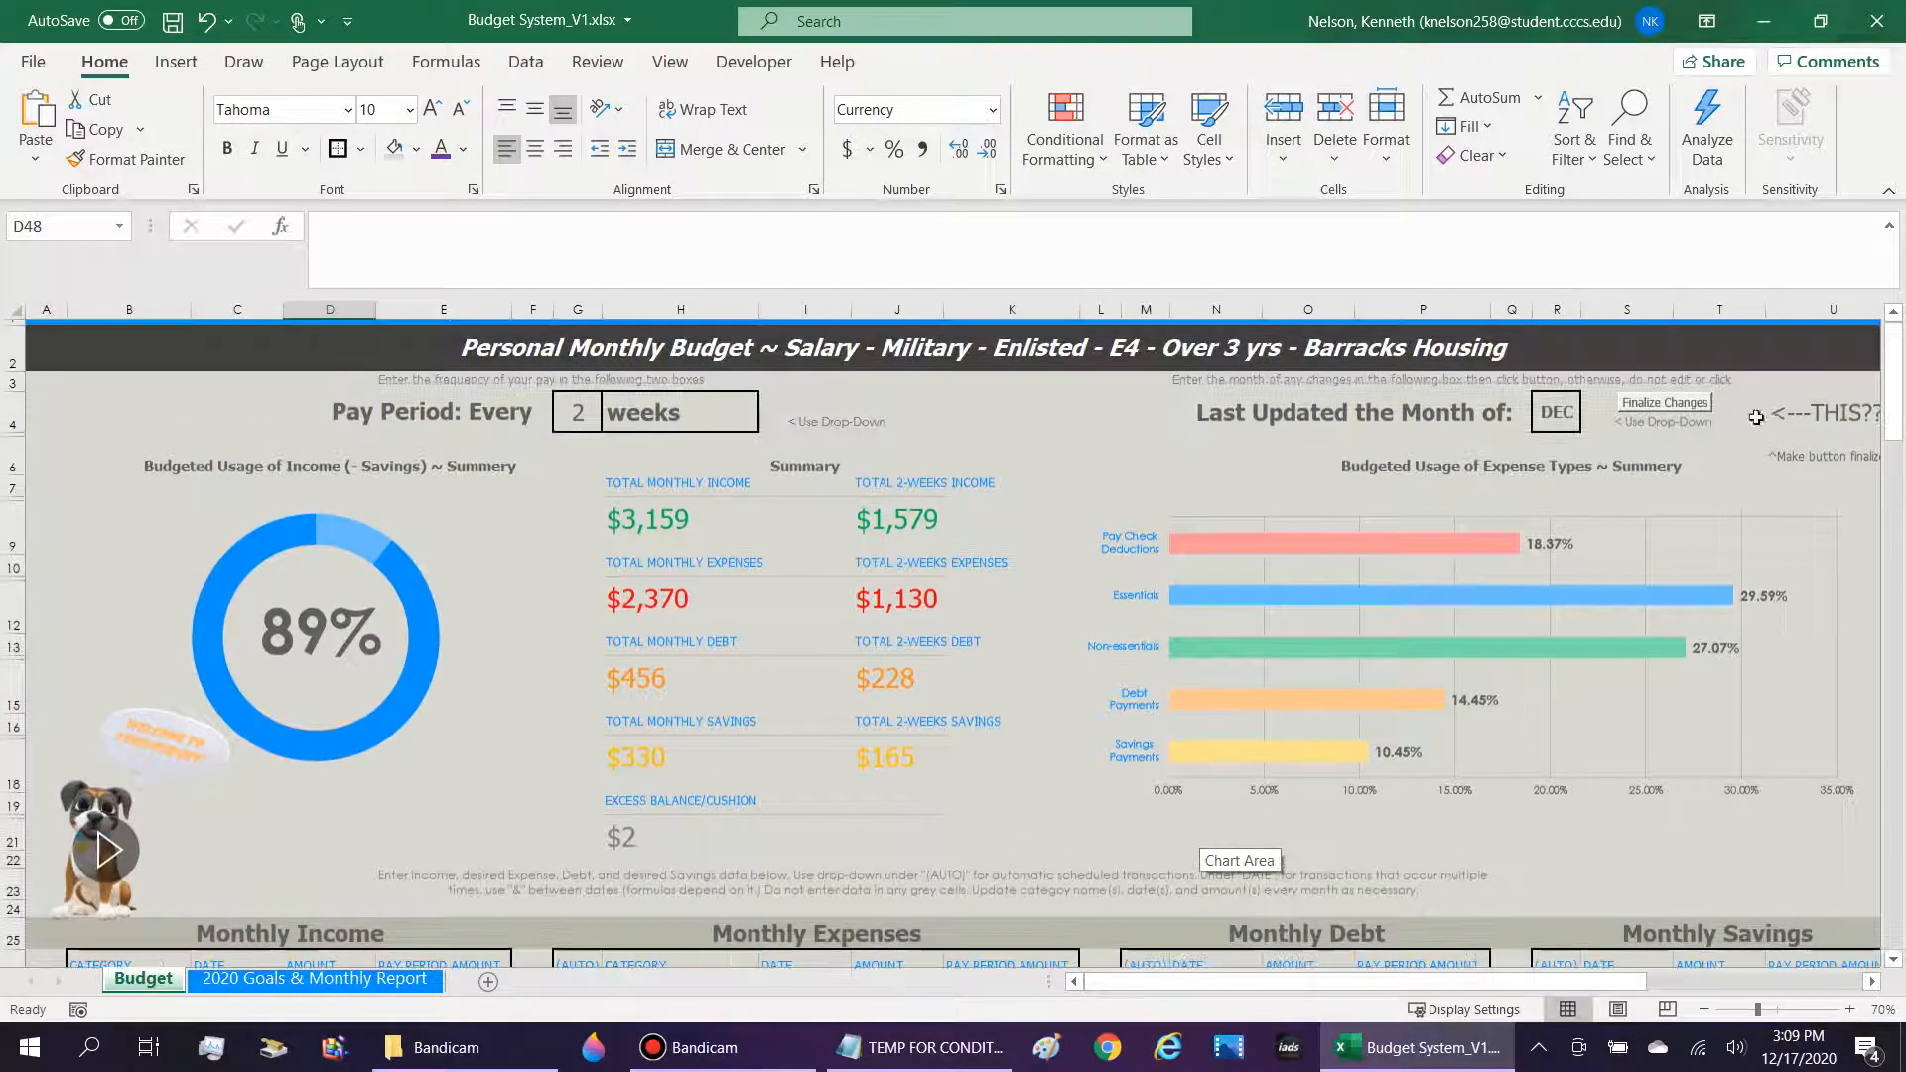
pyautogui.click(1652, 405)
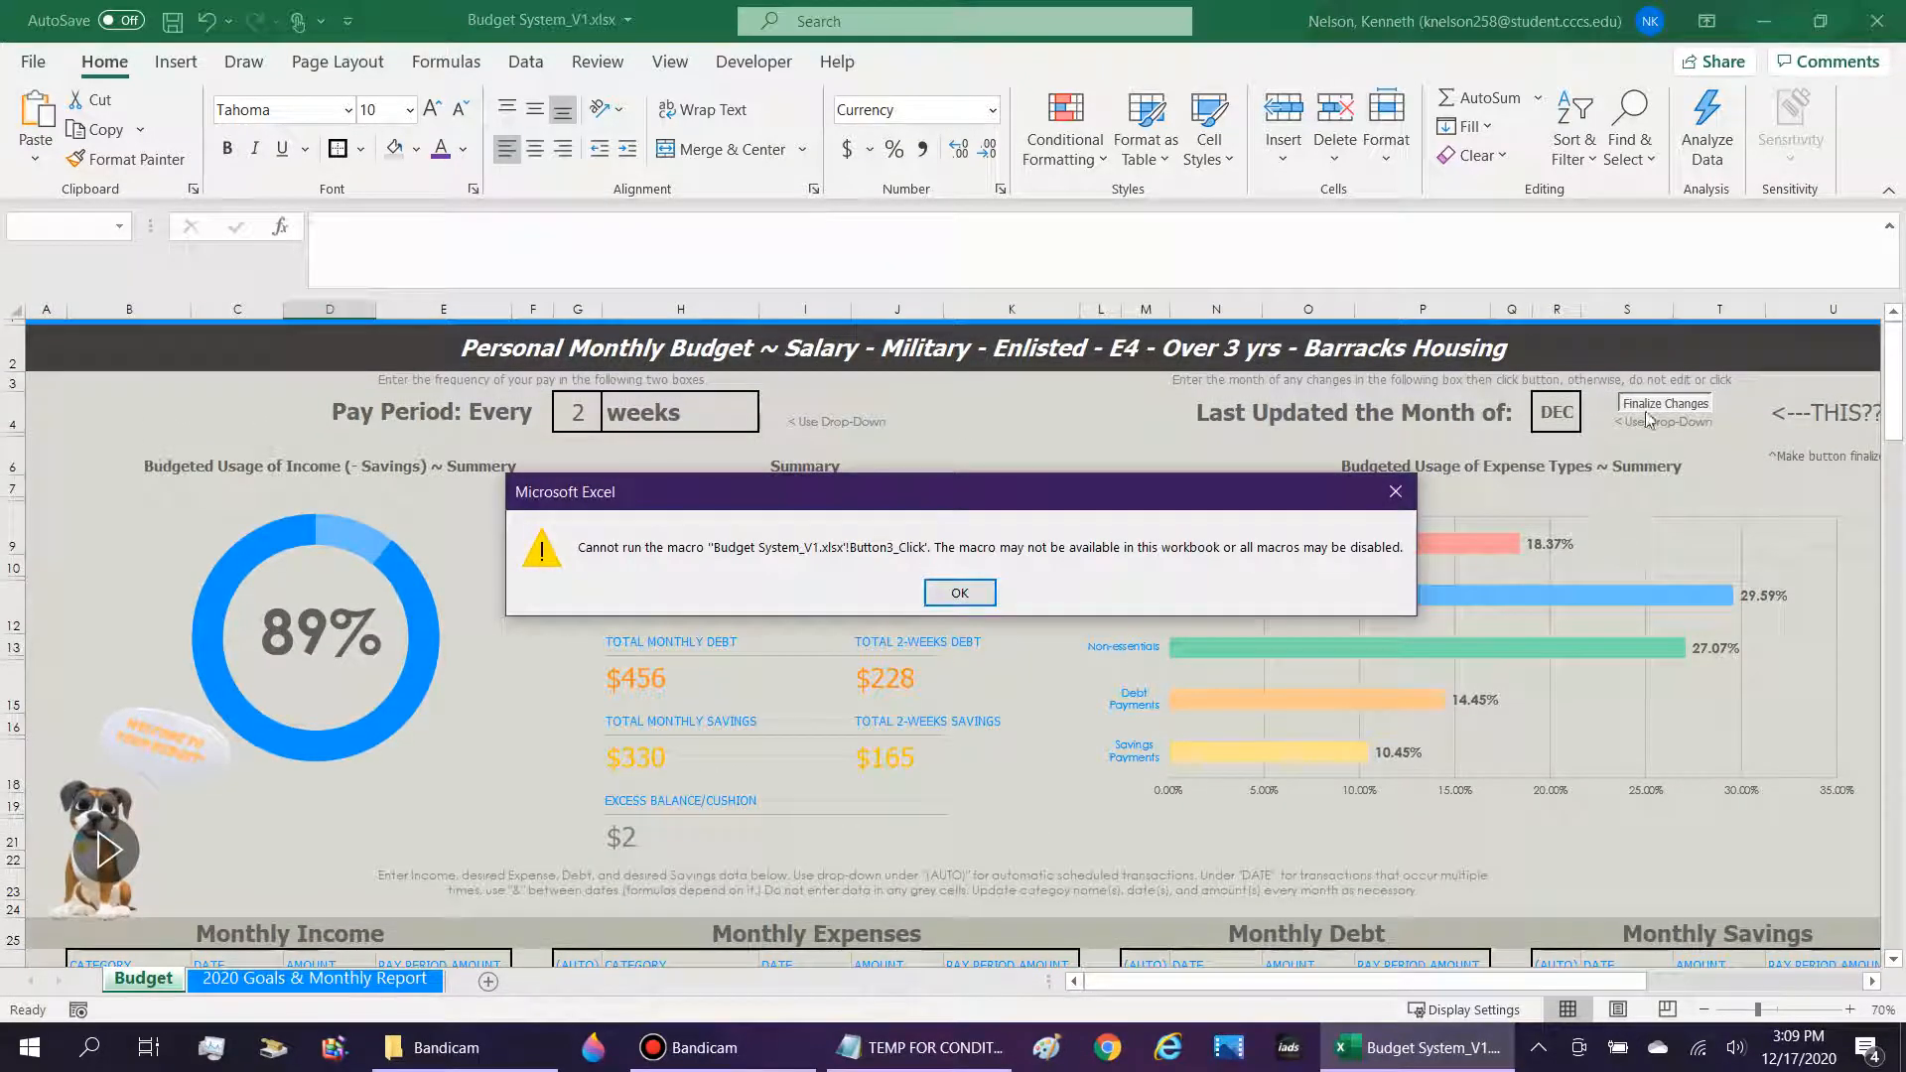
pyautogui.click(987, 593)
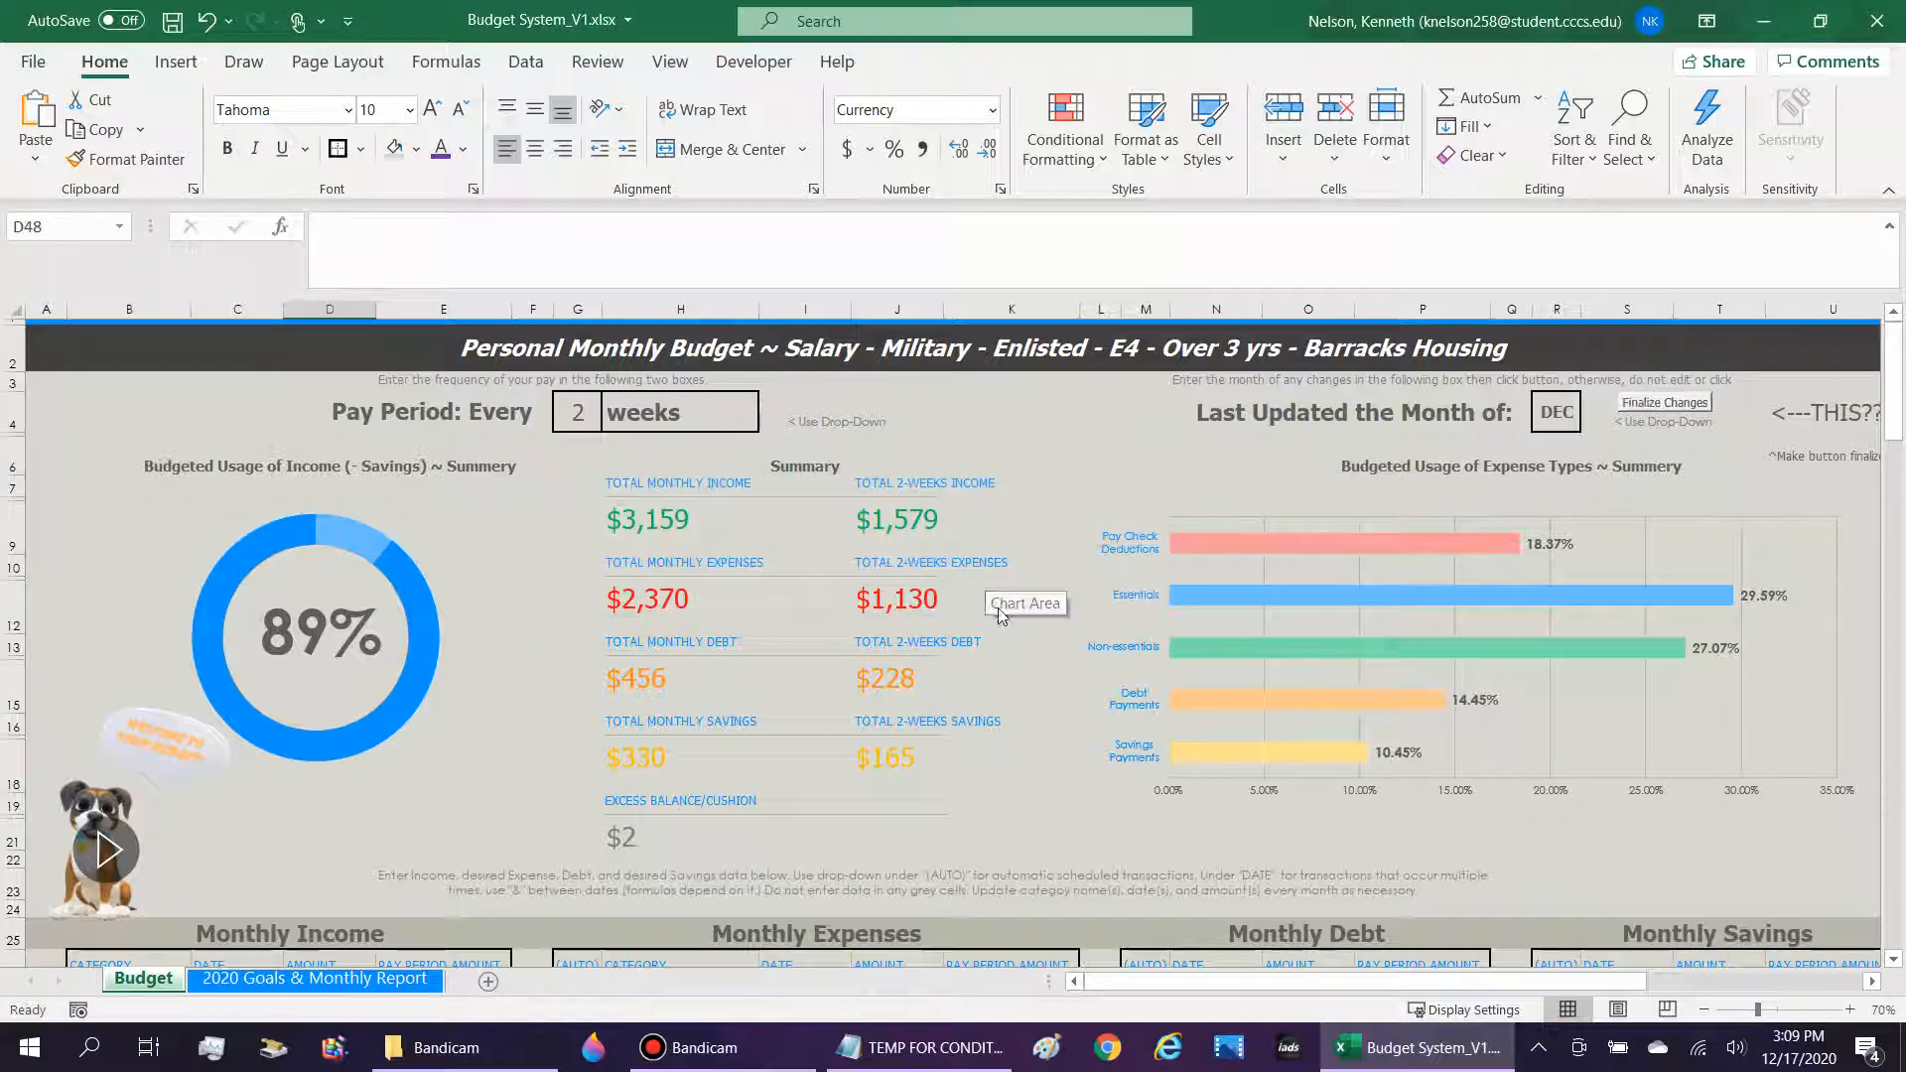
pyautogui.scroll(-4, 973, 784)
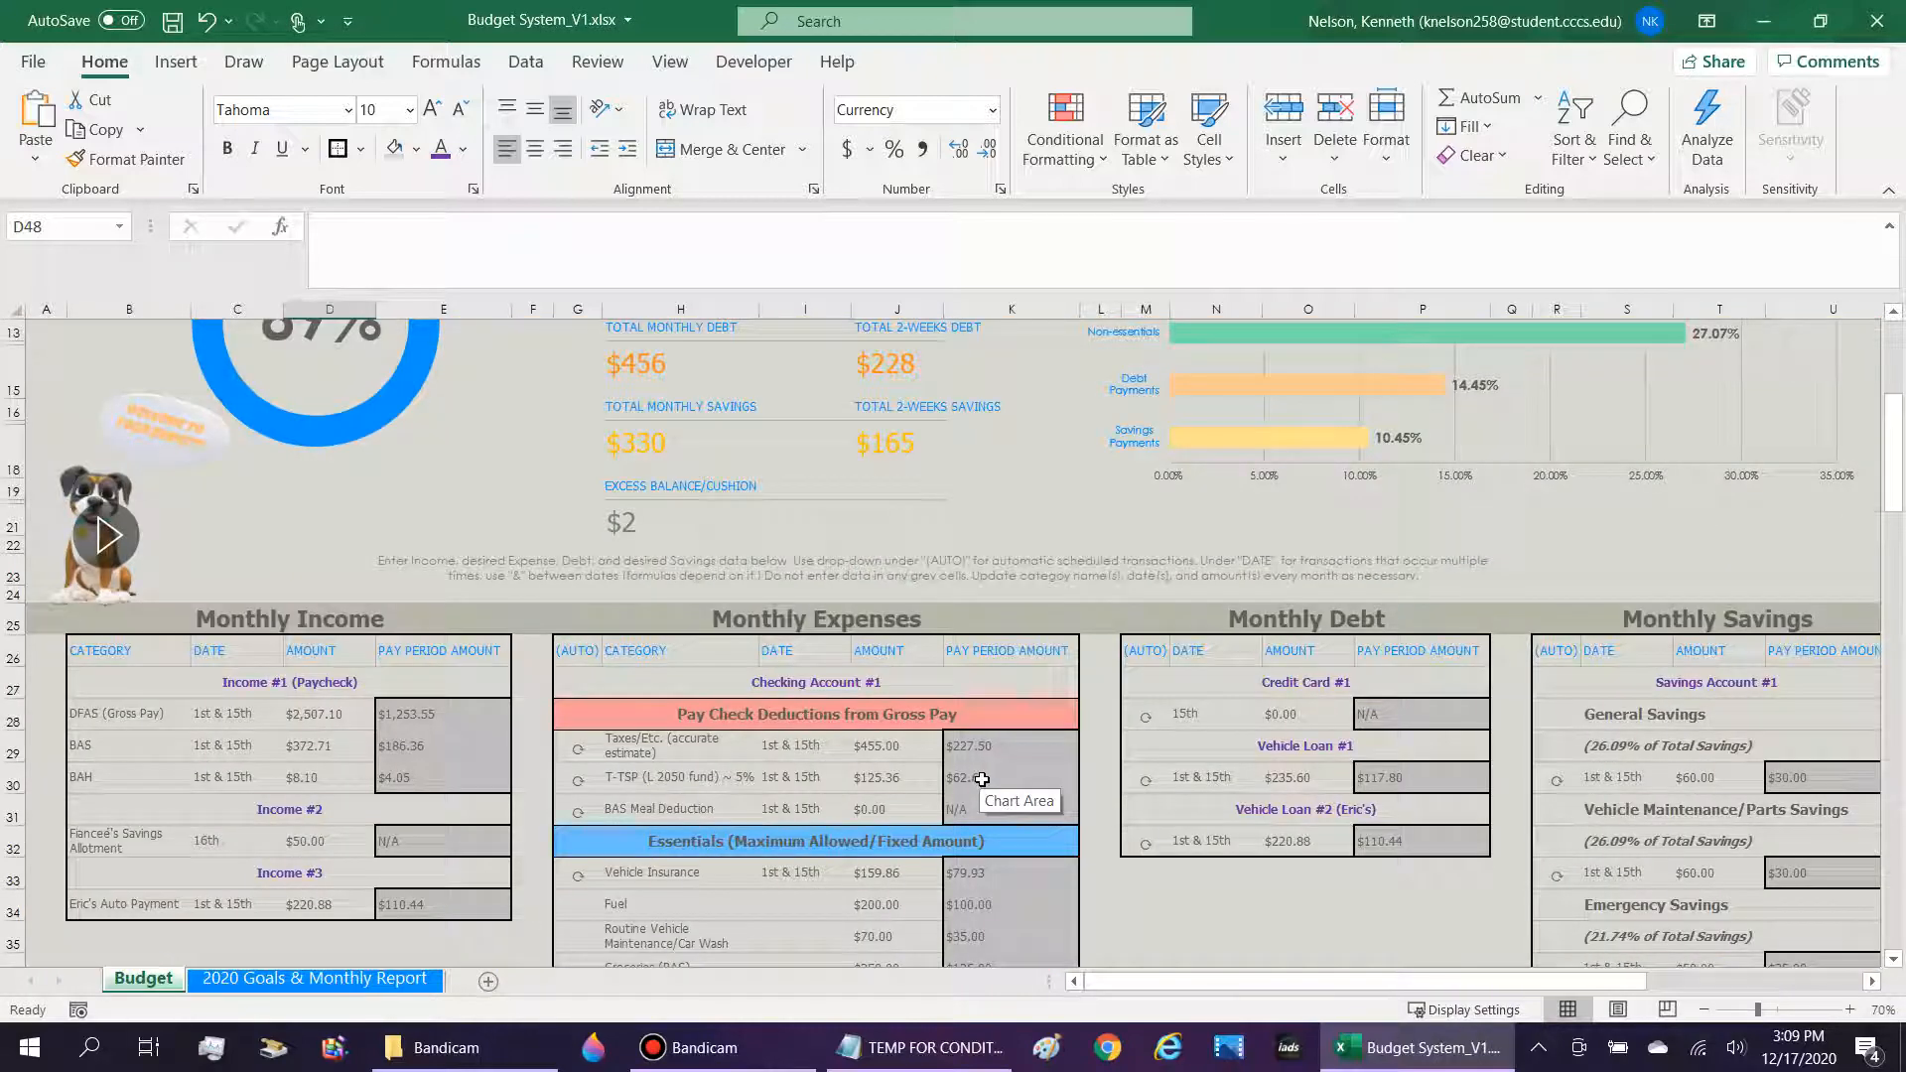